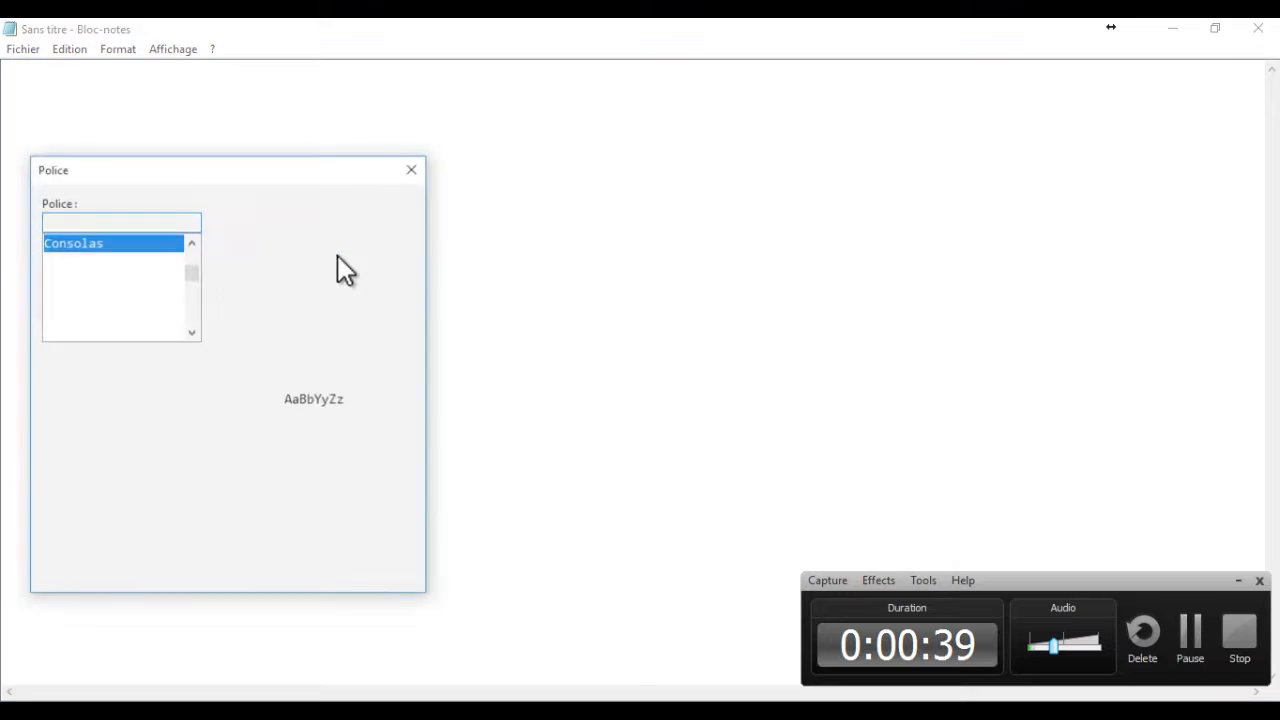
# Set the note's font to Cooper Std Noir 48 pt, type "1.", and minimise Notepad.
pyautogui.click(365, 324)
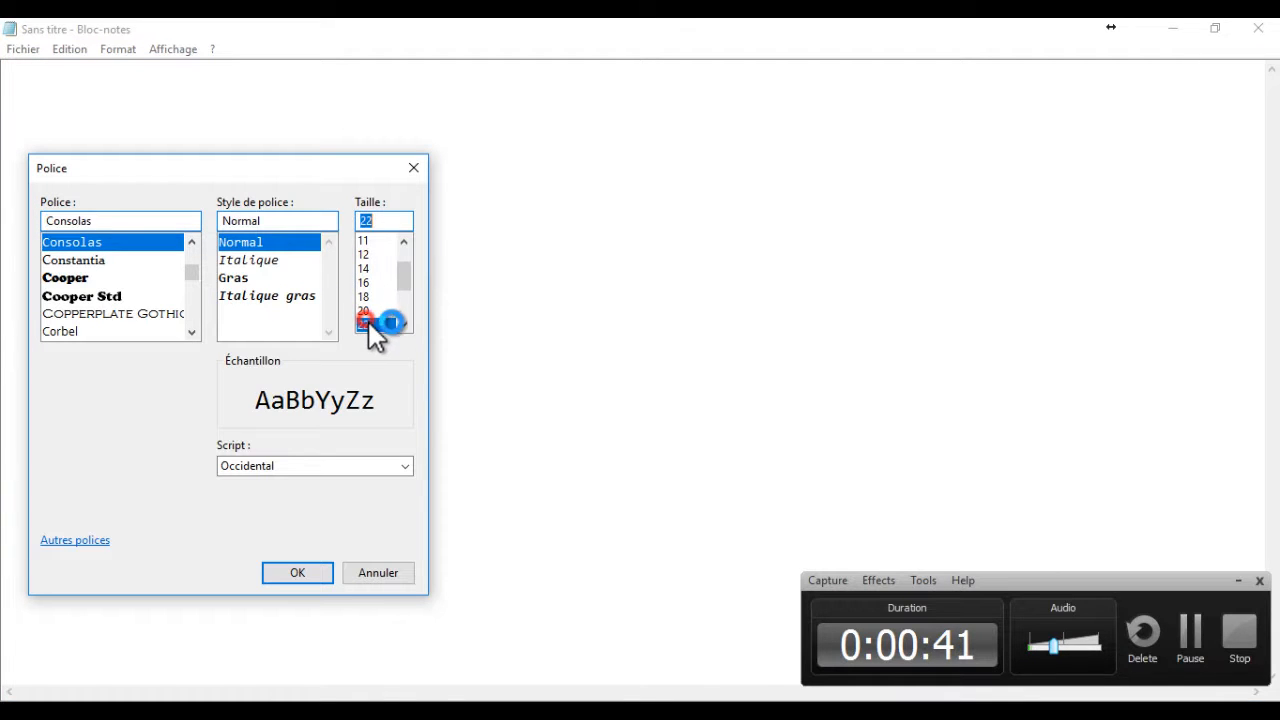
pyautogui.scroll(-2, 372, 294)
pyautogui.click(373, 313)
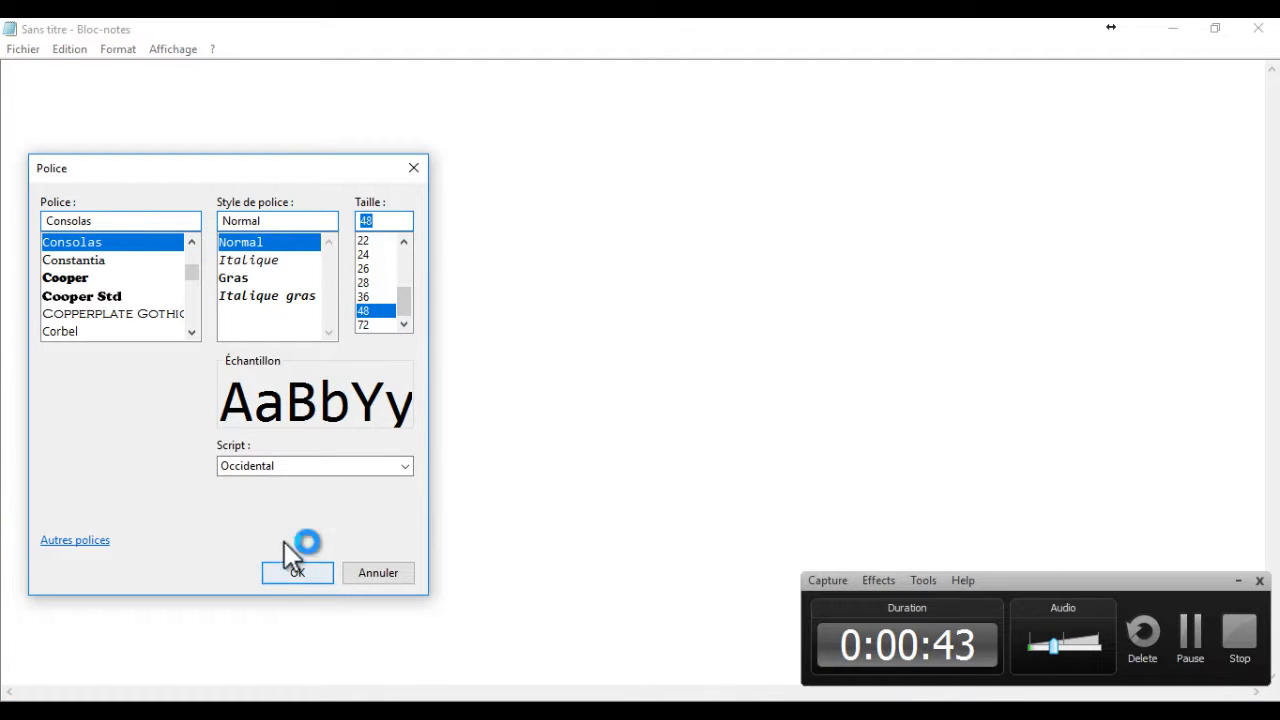
pyautogui.click(78, 292)
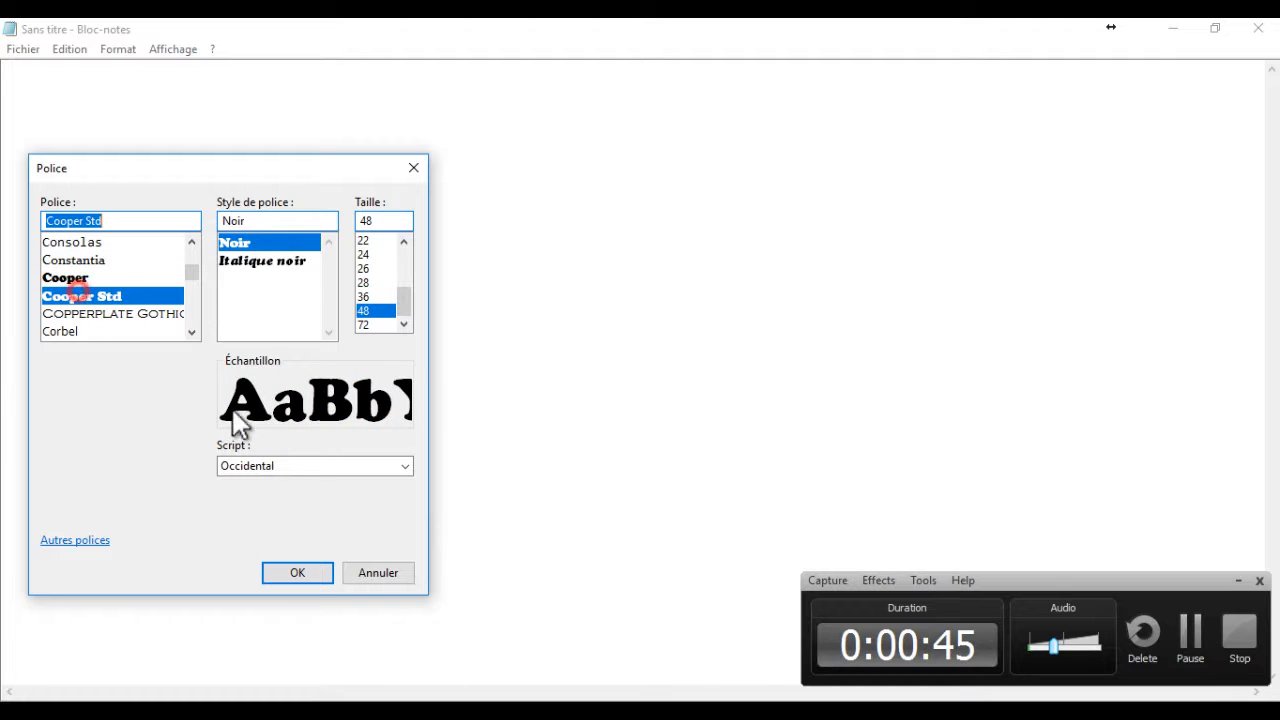
pyautogui.click(297, 572)
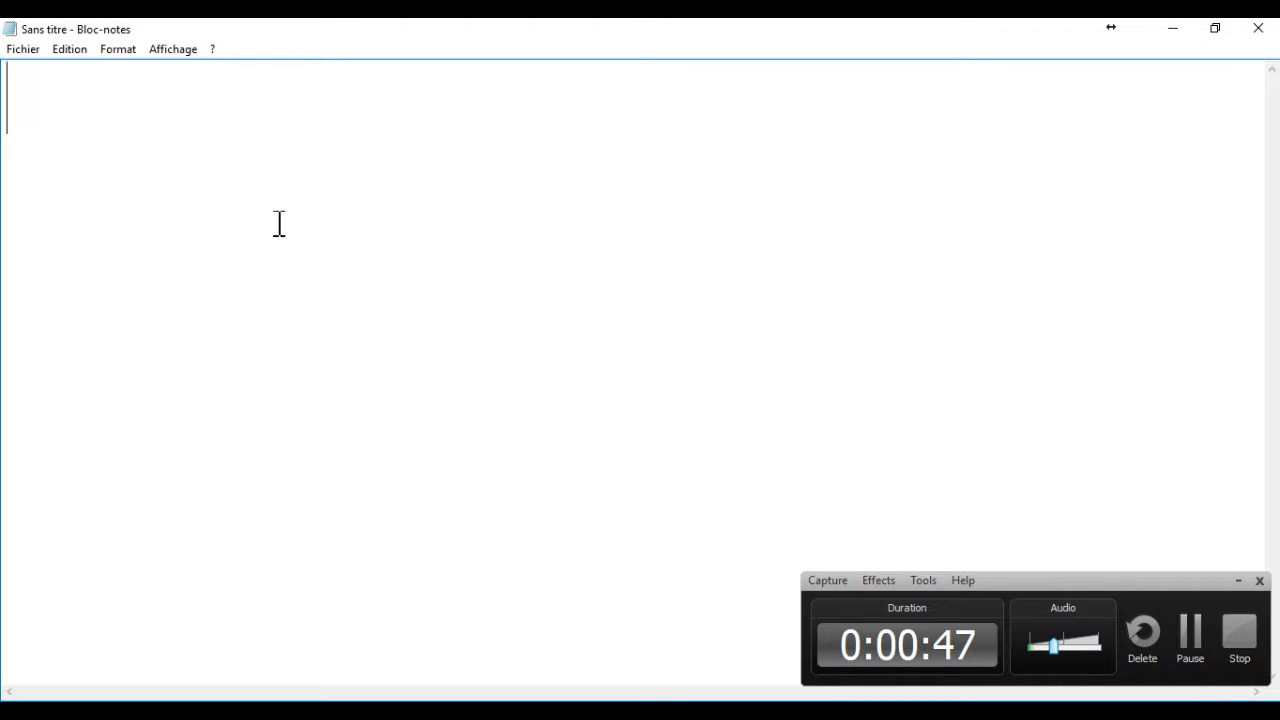
pyautogui.write('1.')
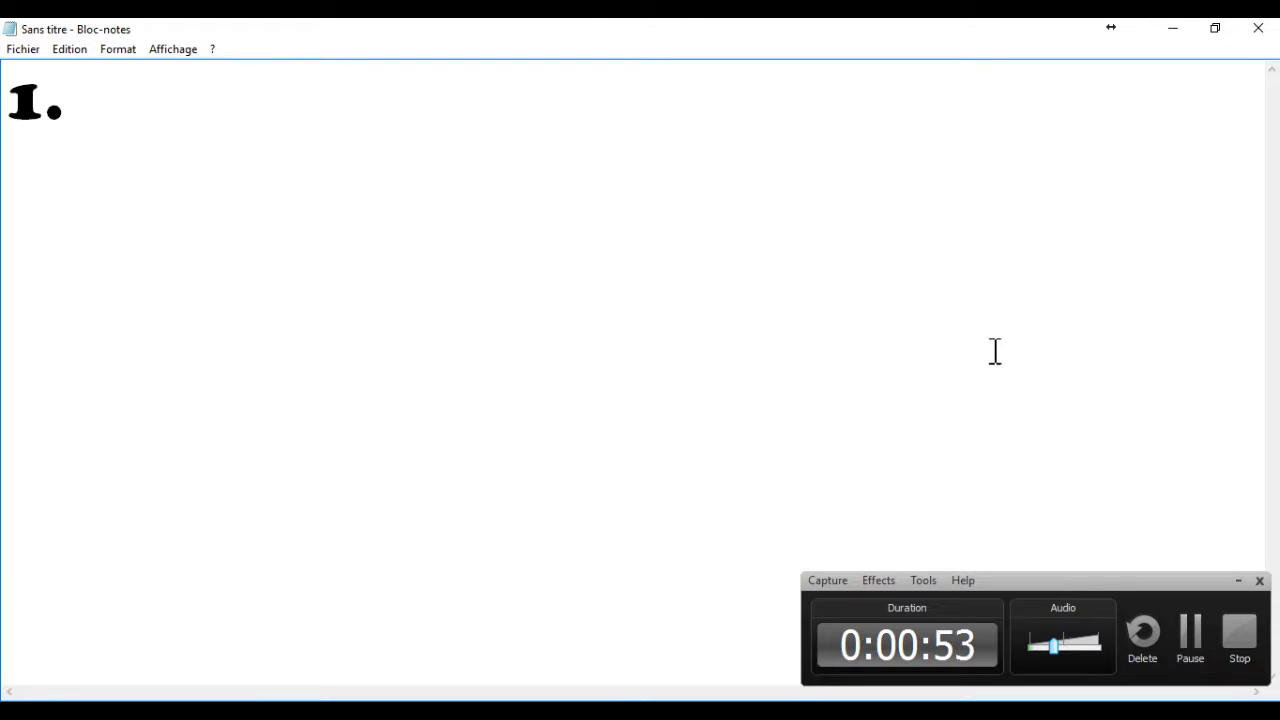
pyautogui.click(1171, 26)
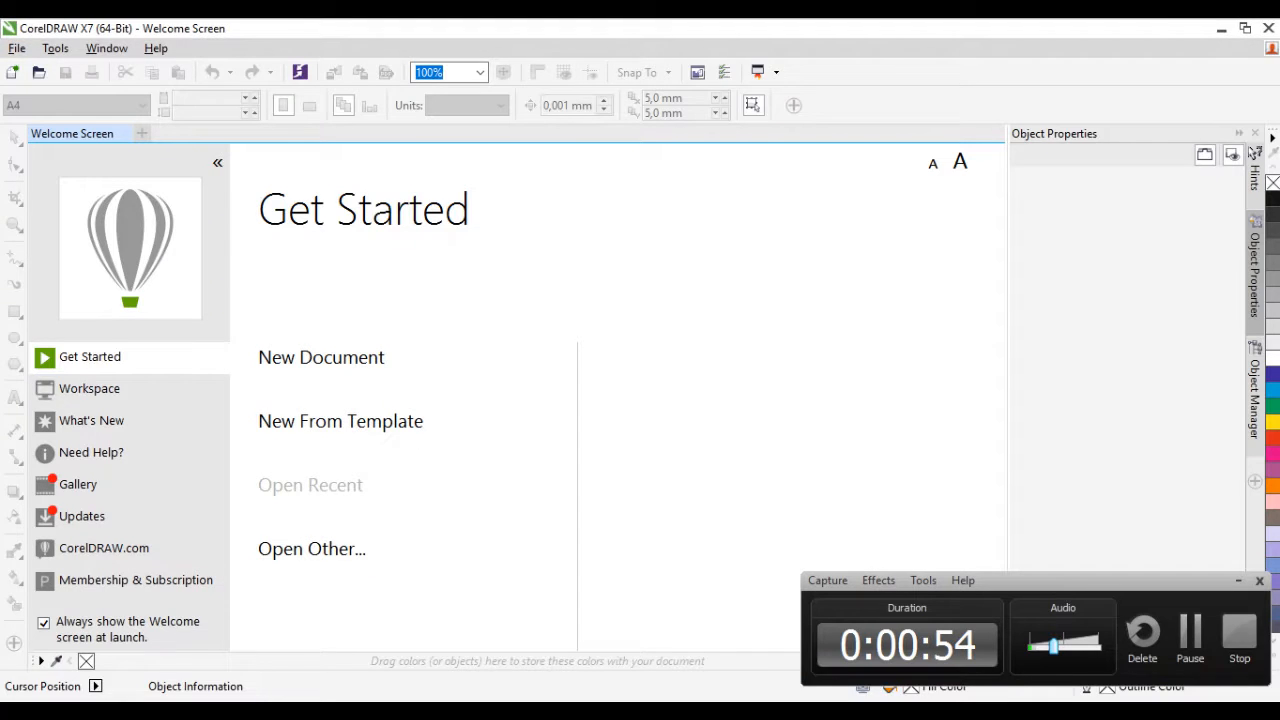
# Restore the Notepad note showing "1." in front of CorelDRAW.
pyautogui.click(1222, 28)
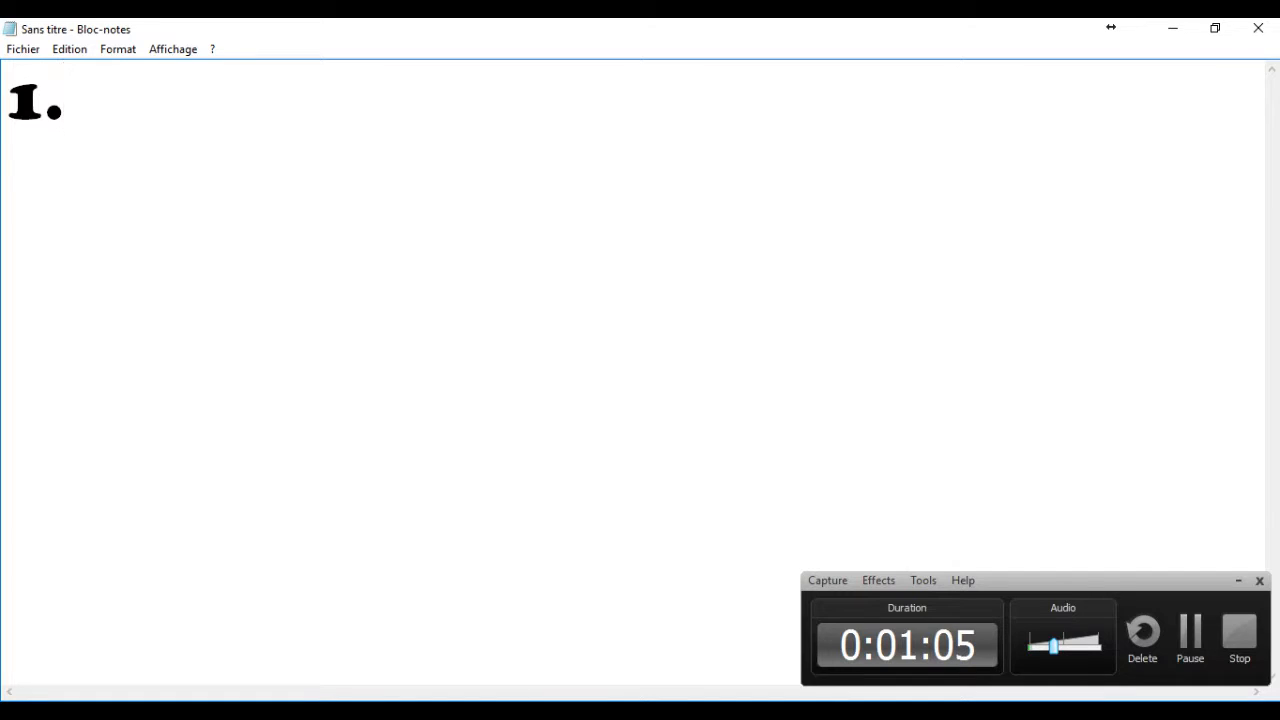
# Switch to Opera on tutofree.96.lt and look over its SOFTWARE menu and page contents.
pyautogui.hotkey('alt', 'Tab')
pyautogui.hotkey('alt', 'Tab')
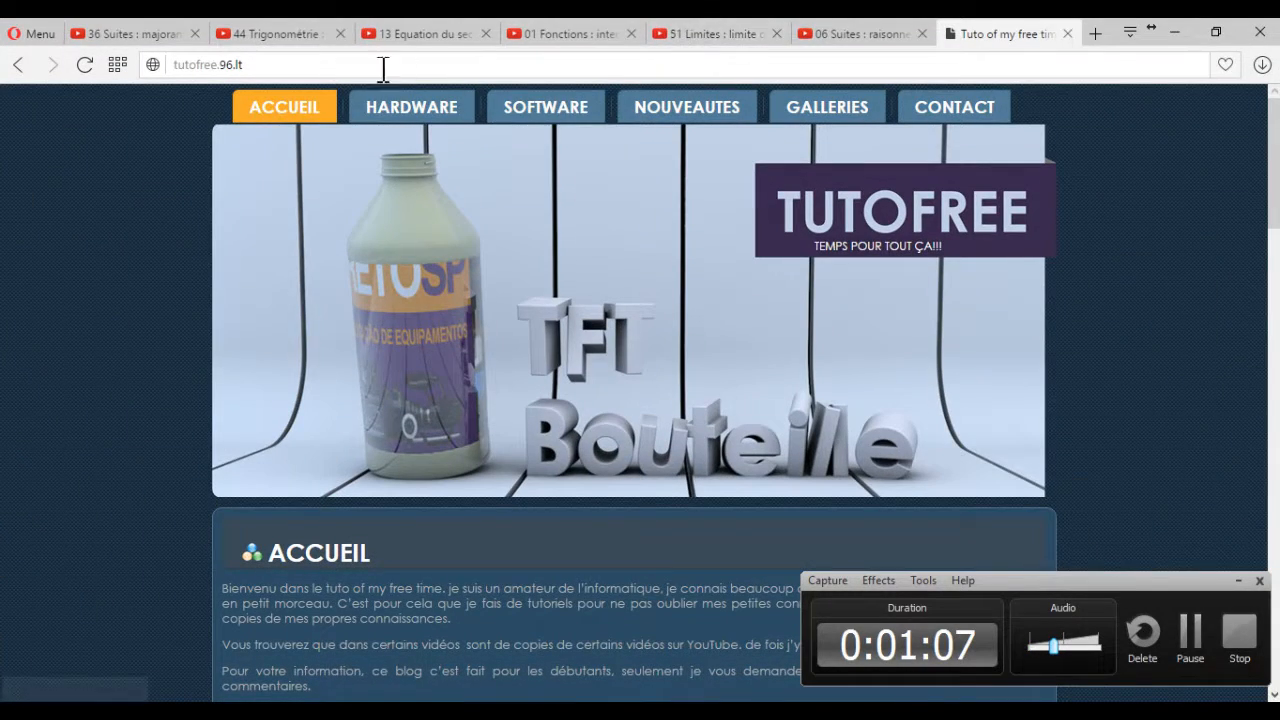
pyautogui.moveTo(585, 118)
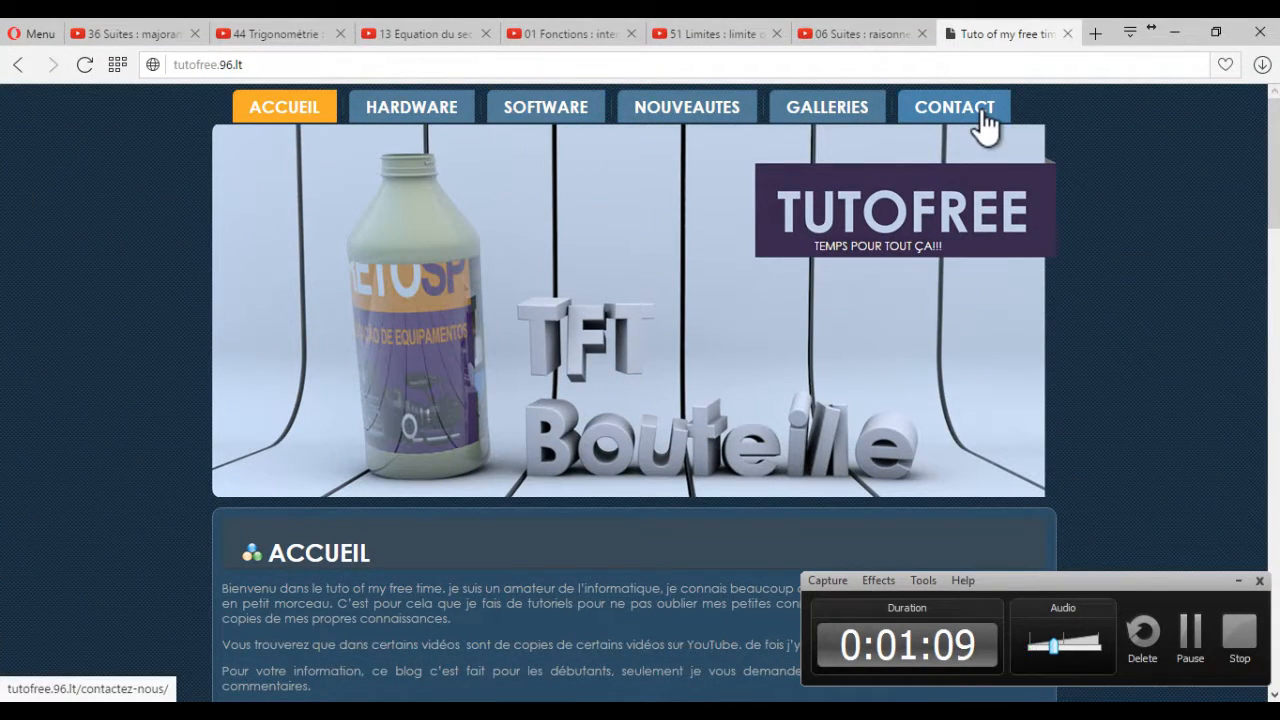
pyautogui.moveTo(507, 143)
pyautogui.scroll(-12, 606, 272)
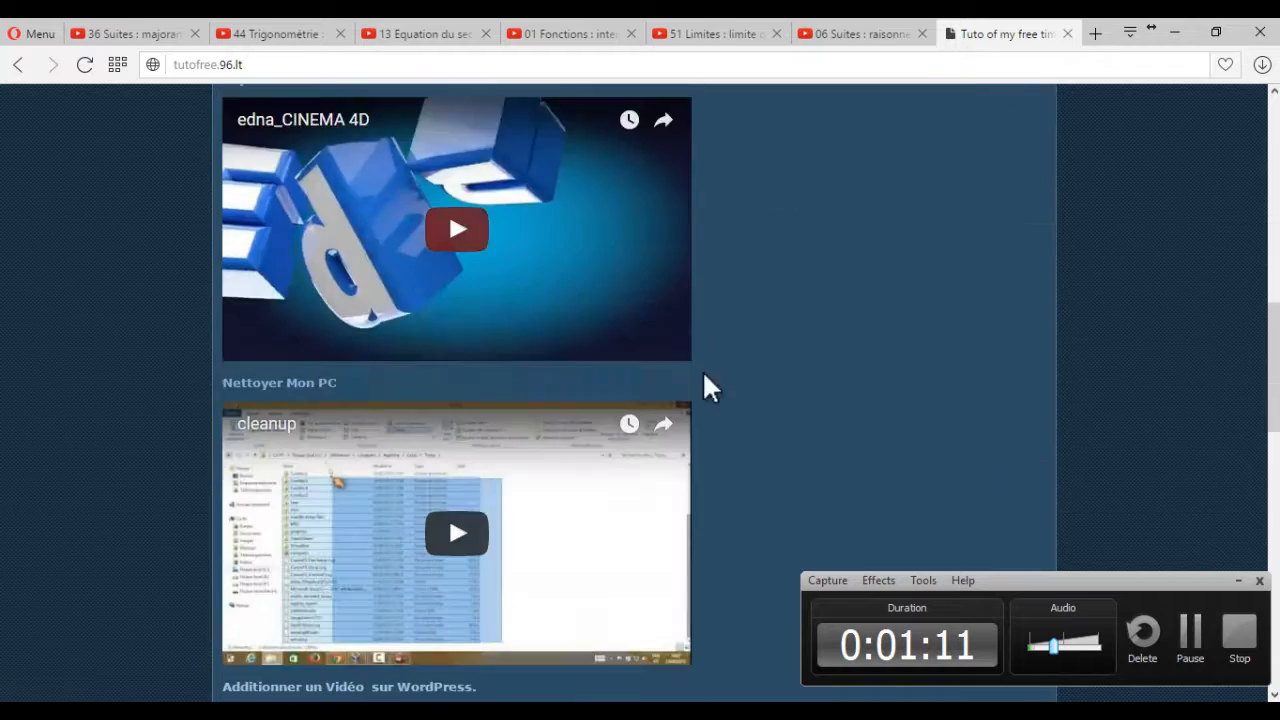
pyautogui.scroll(-3, 762, 424)
pyautogui.scroll(15, 762, 424)
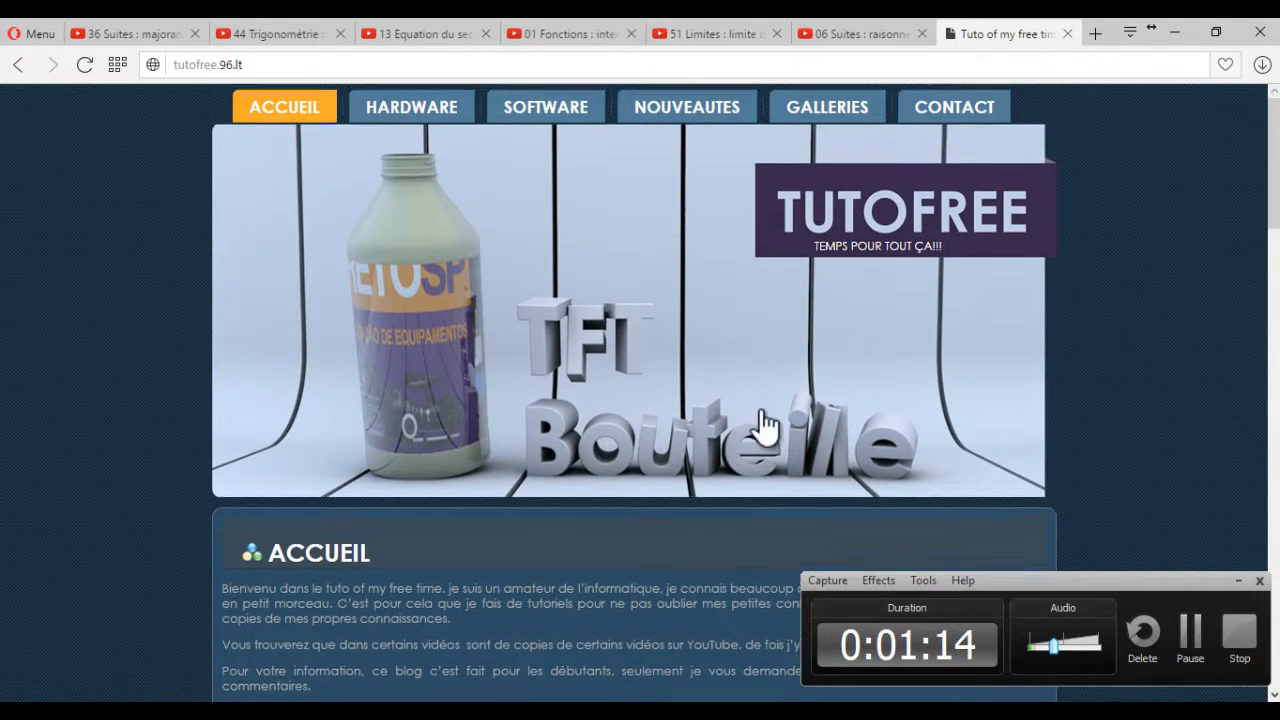
pyautogui.moveTo(543, 118)
pyautogui.moveTo(560, 187)
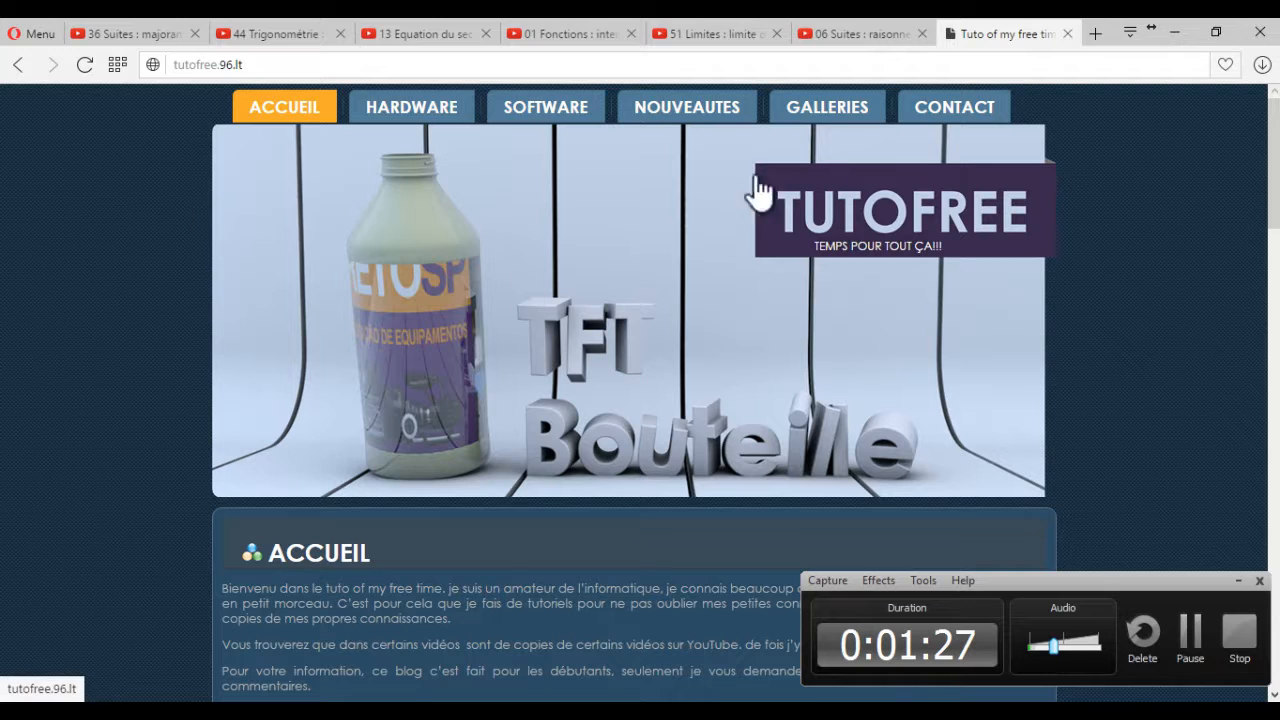
pyautogui.scroll(-4, 697, 318)
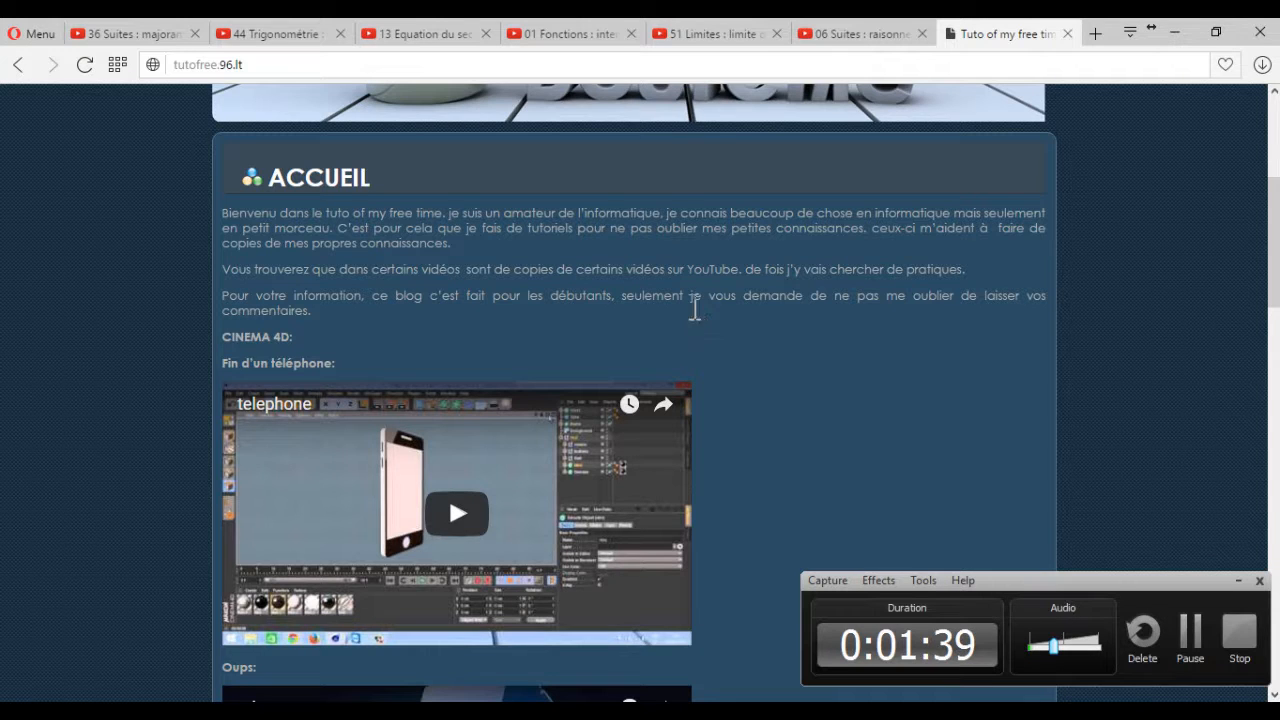
pyautogui.scroll(-3, 671, 409)
pyautogui.scroll(5, 745, 365)
pyautogui.scroll(1, 745, 365)
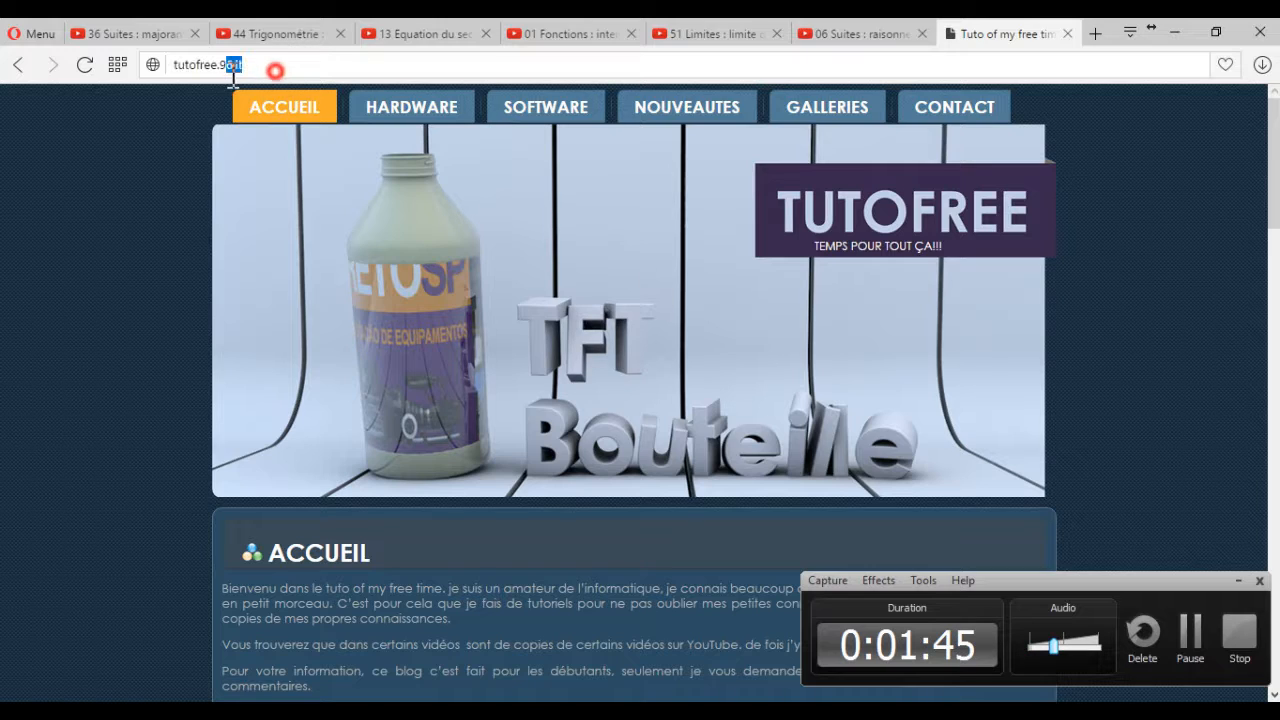
# Select parts of the tutofree.96.lt address, including "96", then return to the page.
pyautogui.moveTo(277, 65); pyautogui.dragTo(170, 87)
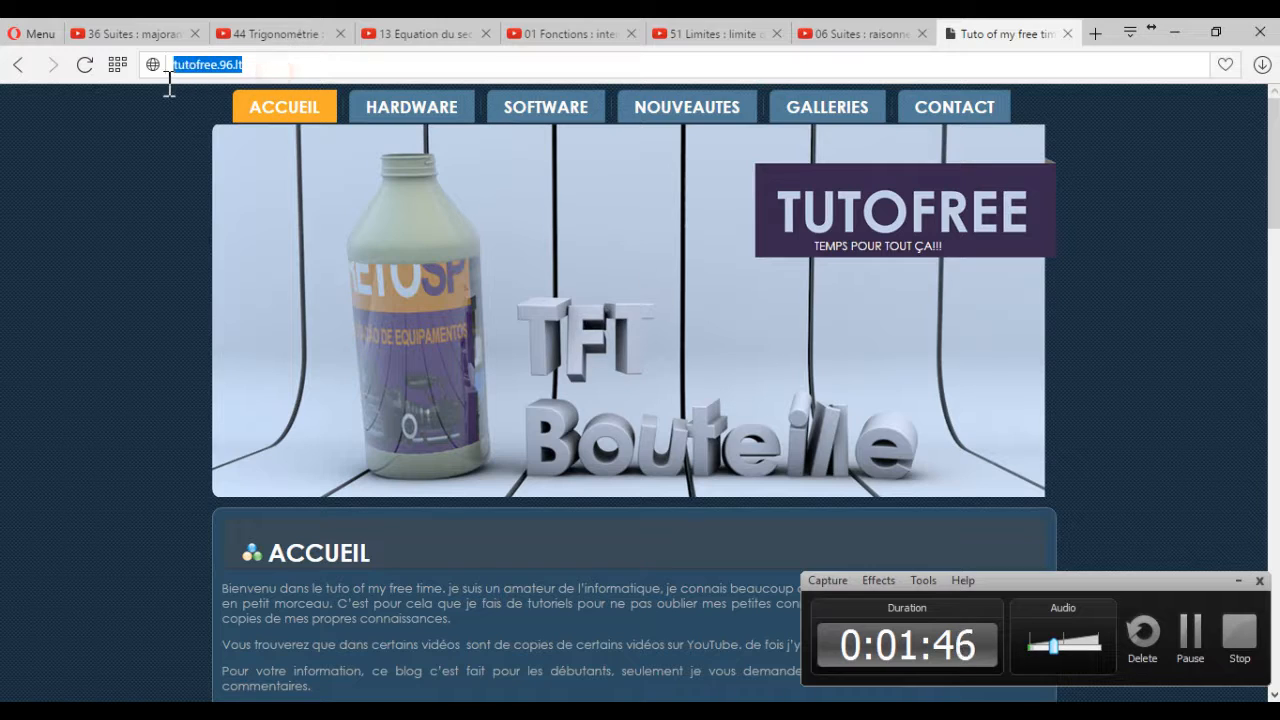
pyautogui.click(245, 65)
pyautogui.moveTo(234, 64); pyautogui.dragTo(220, 66)
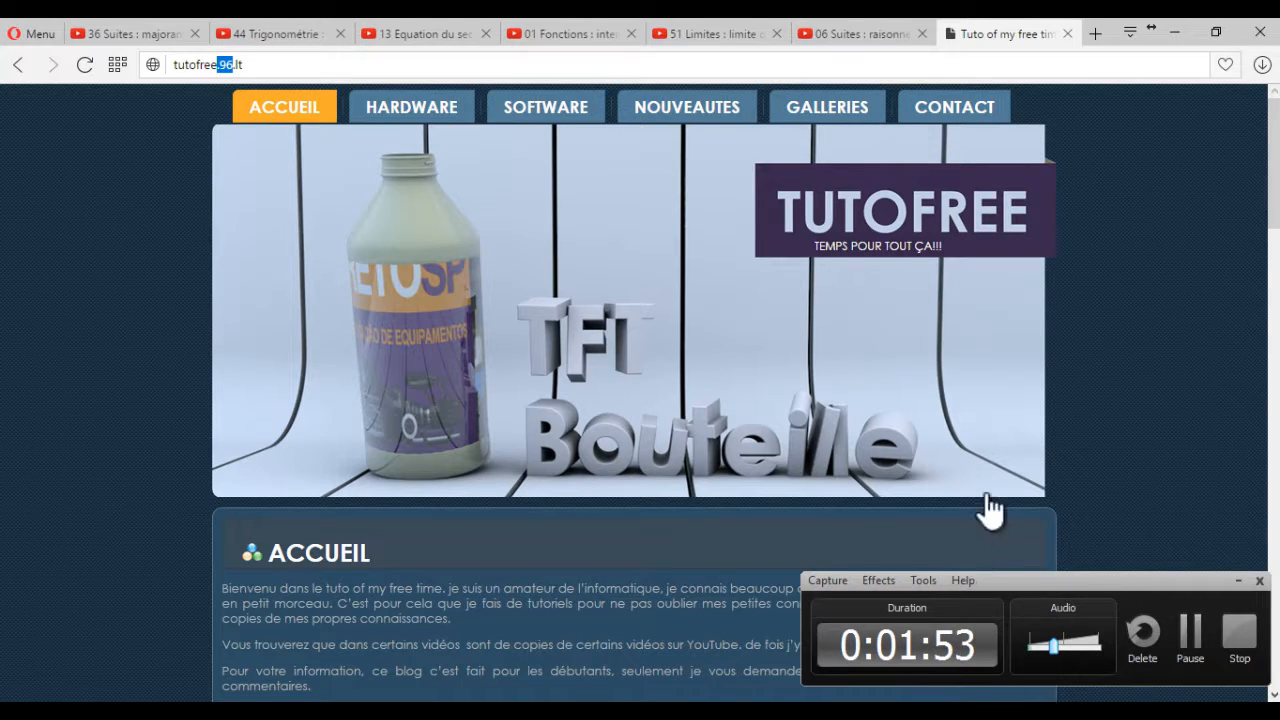
pyautogui.click(1151, 430)
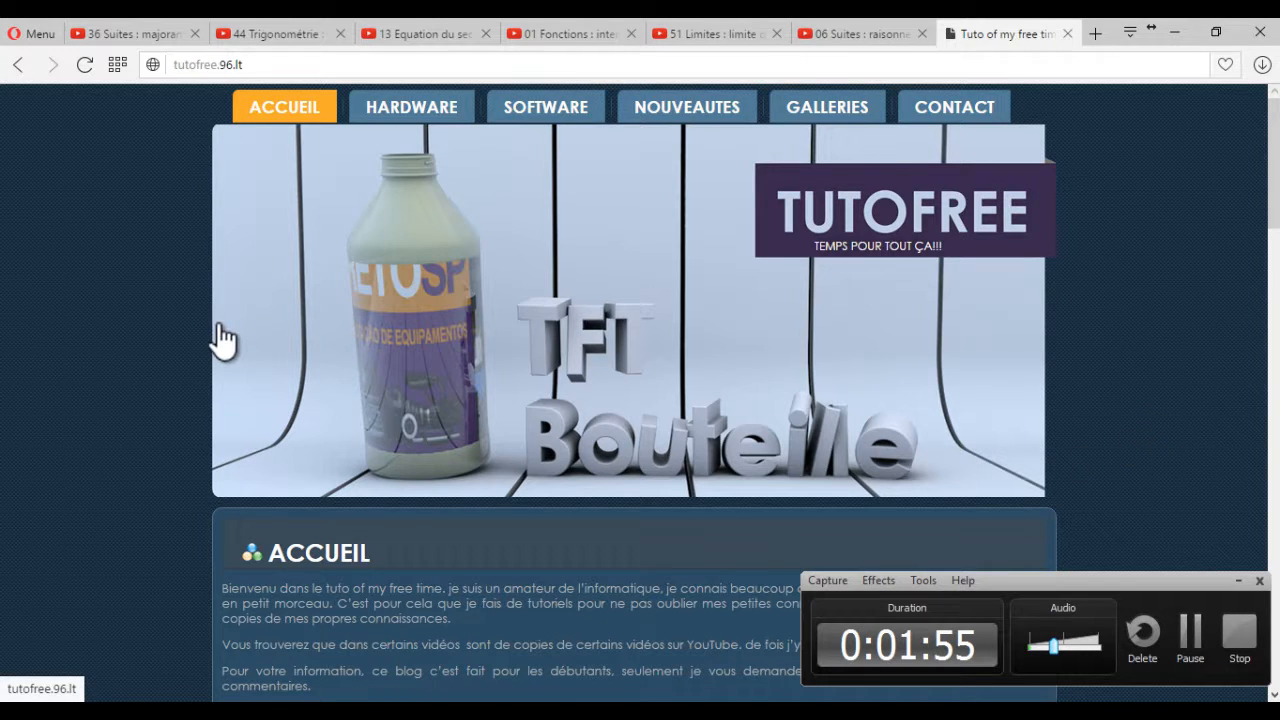
pyautogui.scroll(-10, 600, 300)
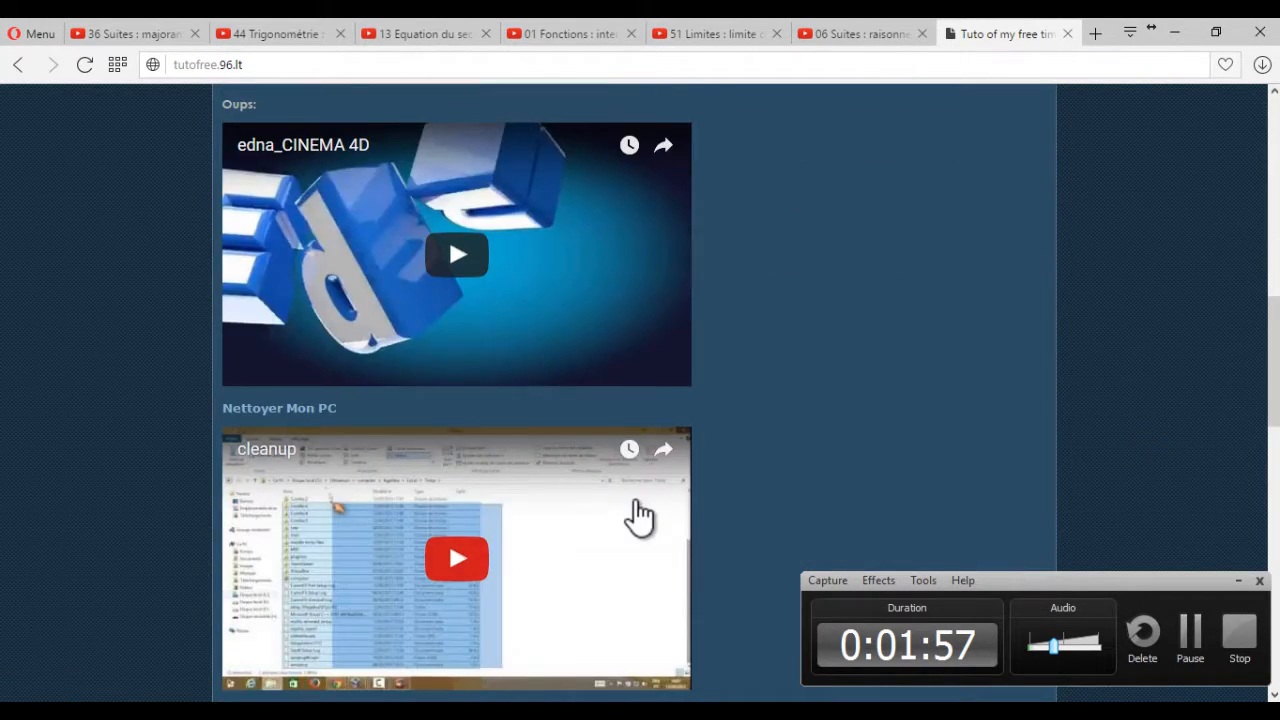
pyautogui.scroll(10, 640, 517)
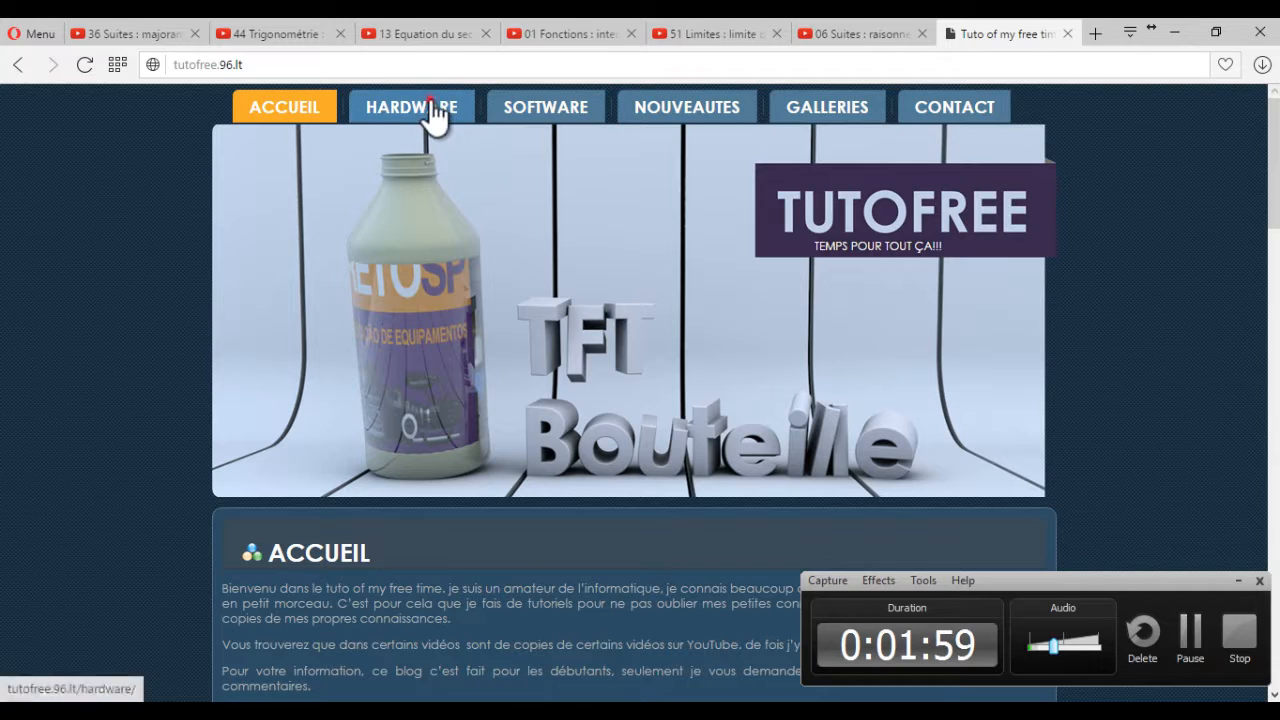
# Open the tutofree.96.lt HARDWARE page, then return to the Notepad note.
pyautogui.click(433, 104)
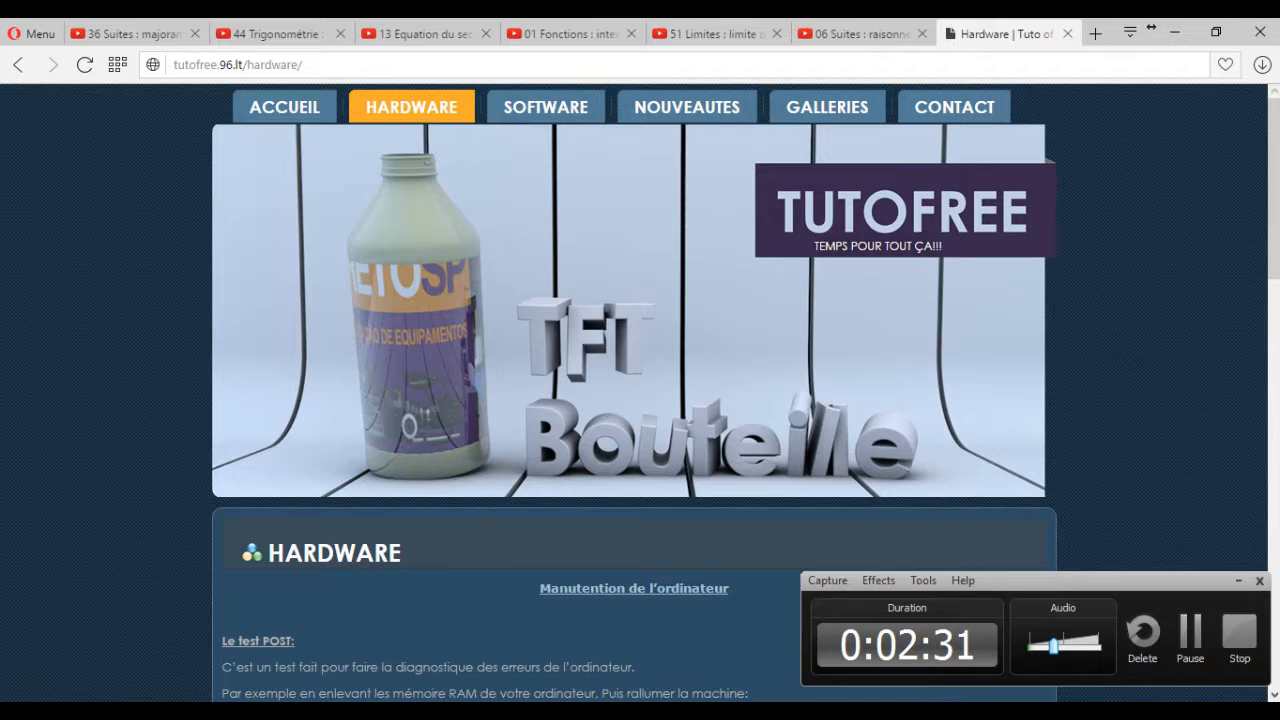
pyautogui.hotkey('alt', 'Tab')
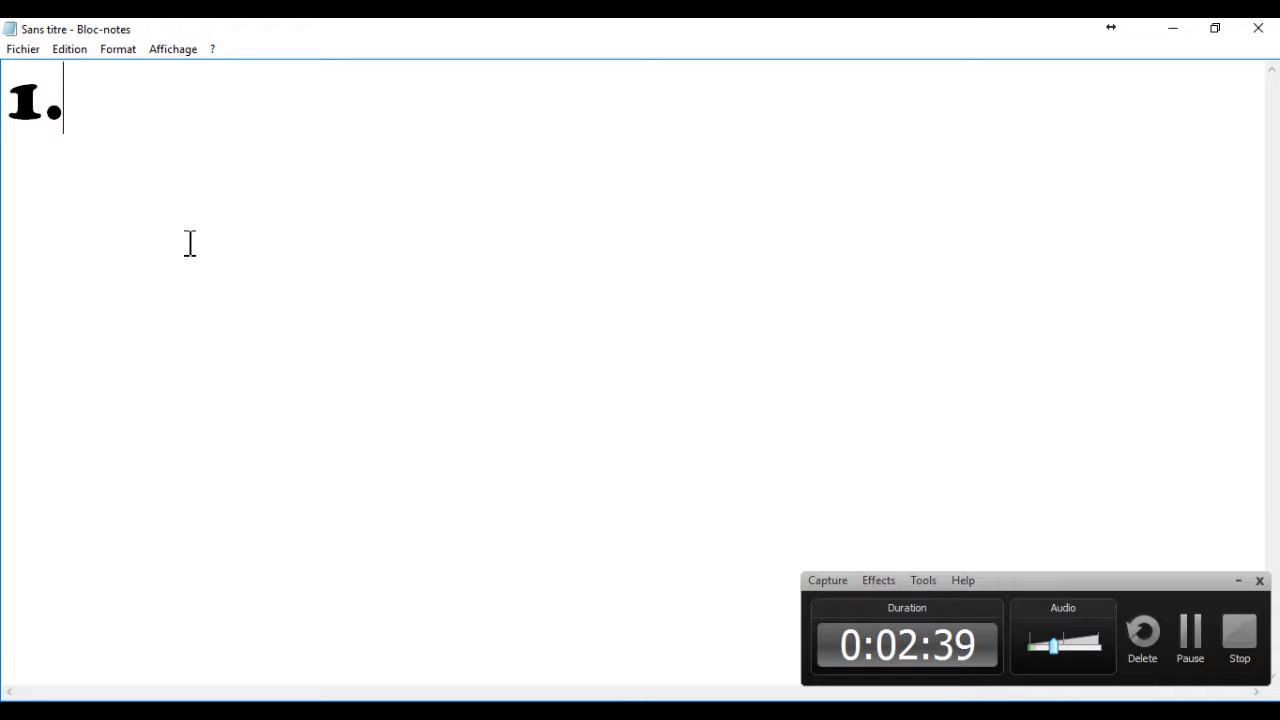
# Add "hostinger.fr" to the note, then minimise Opera to bring Firefox forward.
pyautogui.write('host')
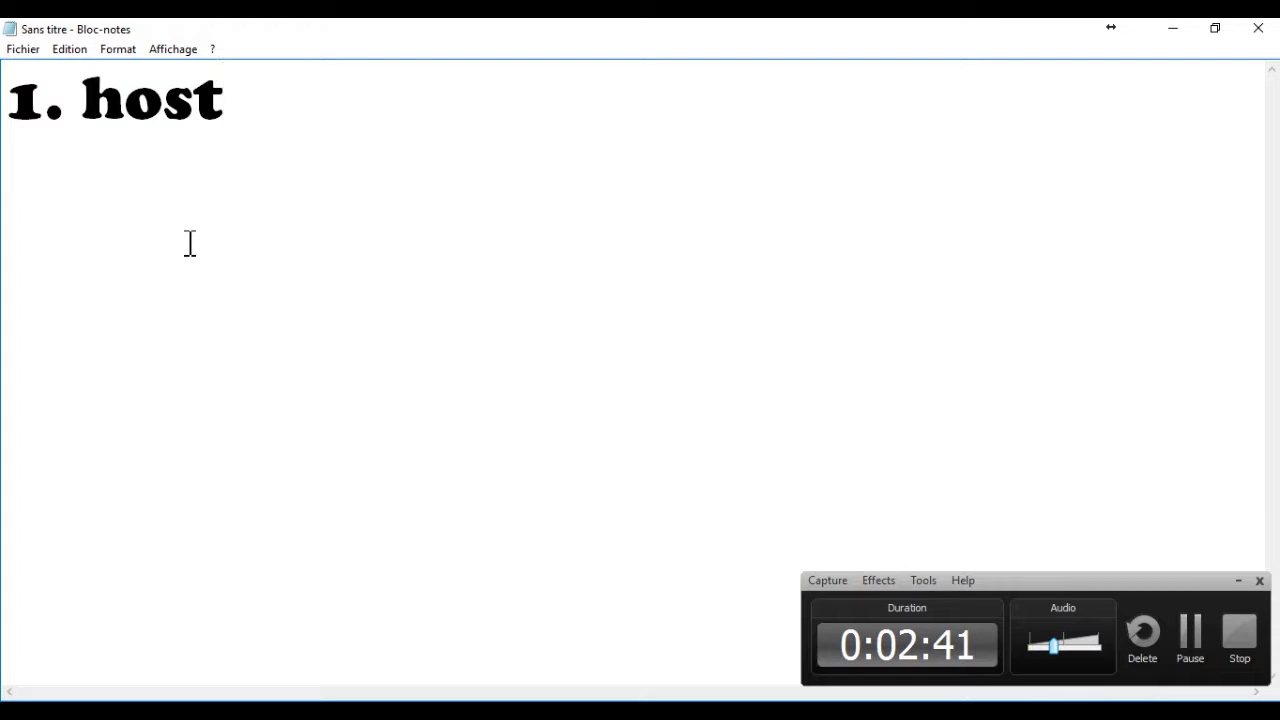
pyautogui.write('inge')
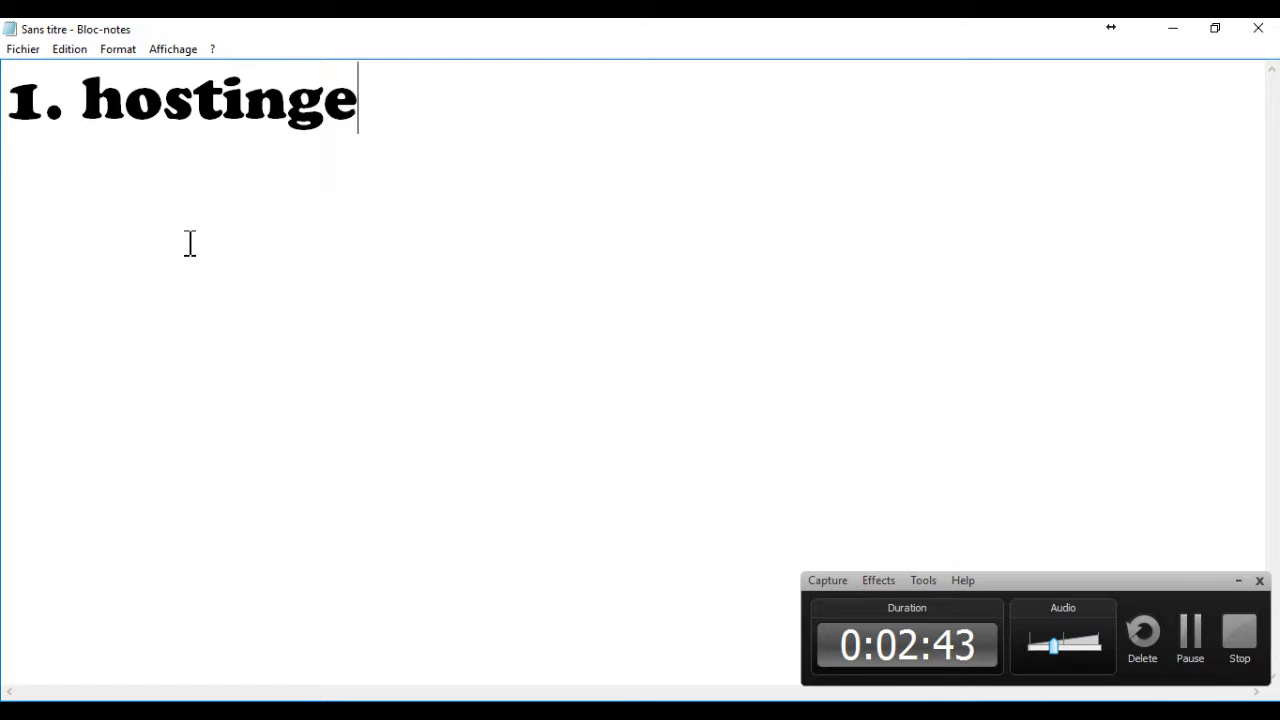
pyautogui.write('r.fr')
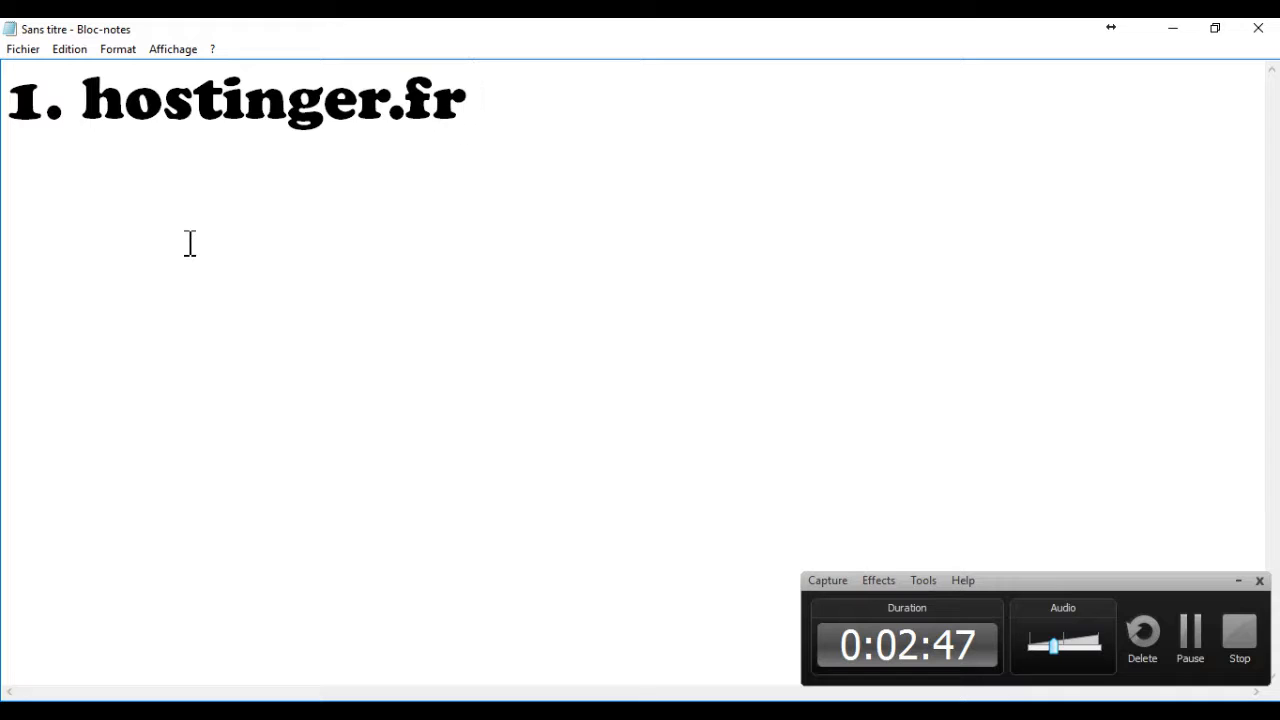
pyautogui.click(524, 711)
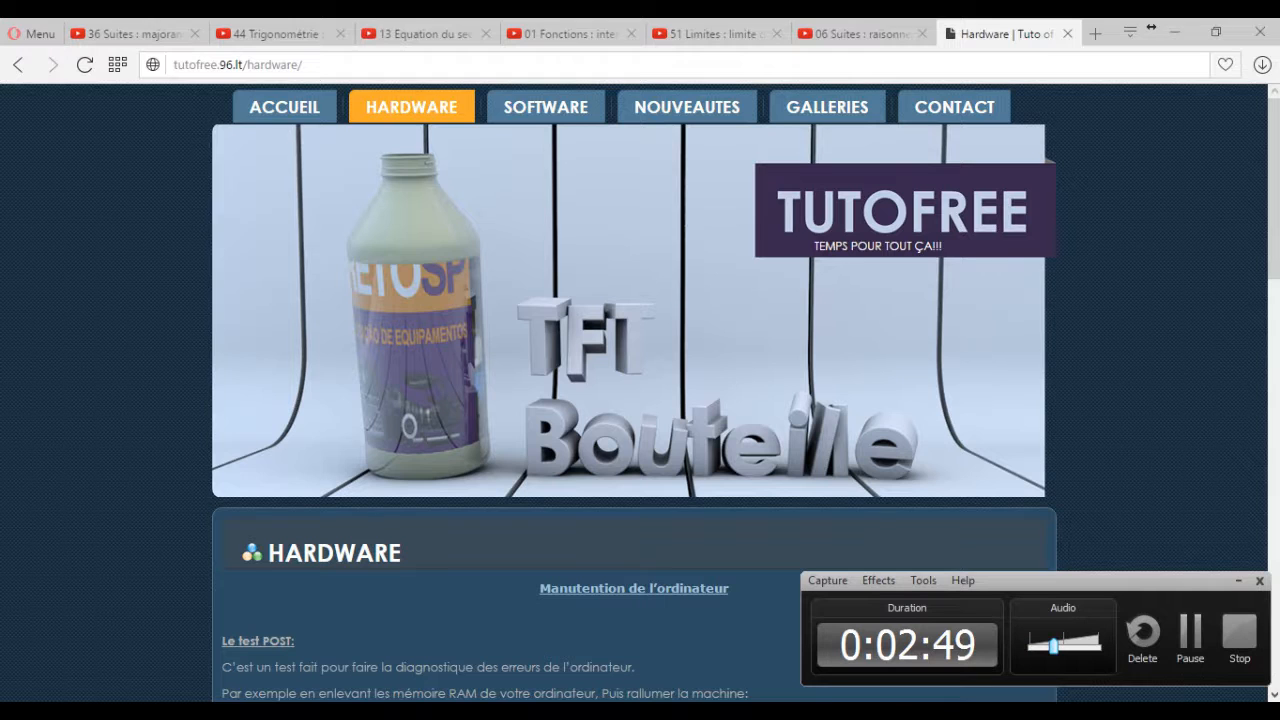
pyautogui.click(1175, 32)
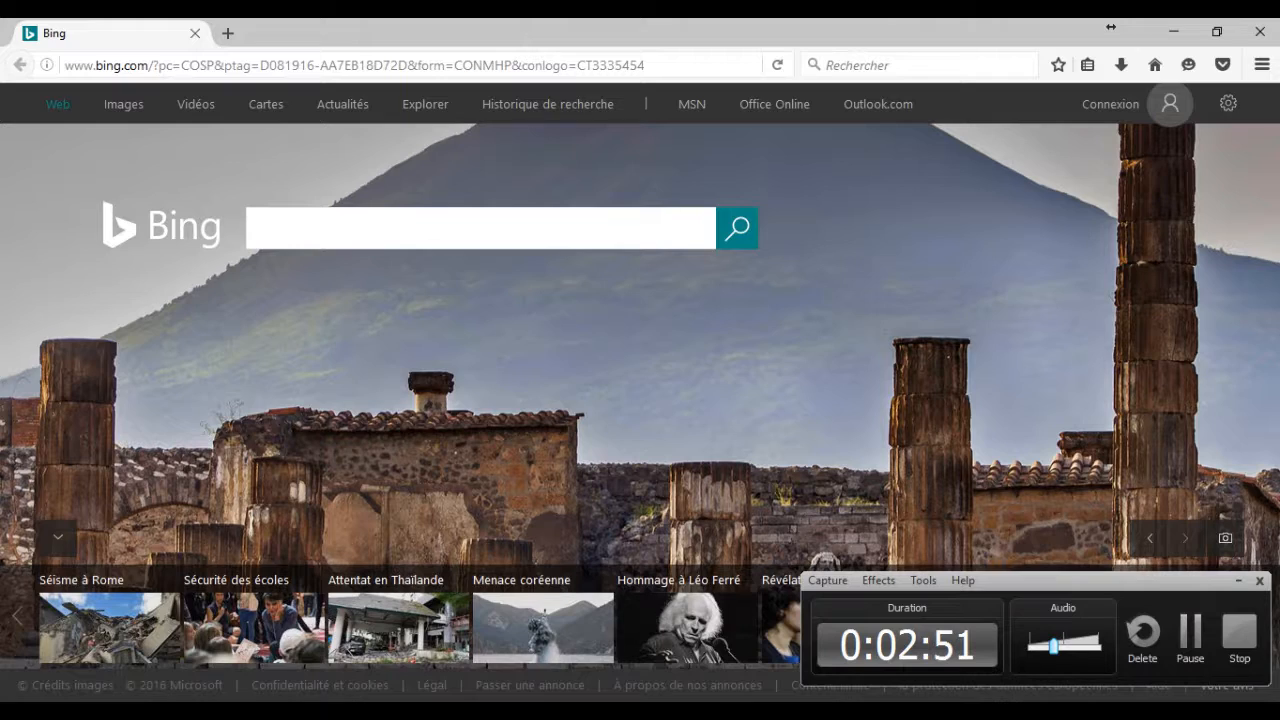
# Load hostinger.fr in Firefox in place of Bing and scroll over its home page.
pyautogui.click(484, 66)
pyautogui.write('h')
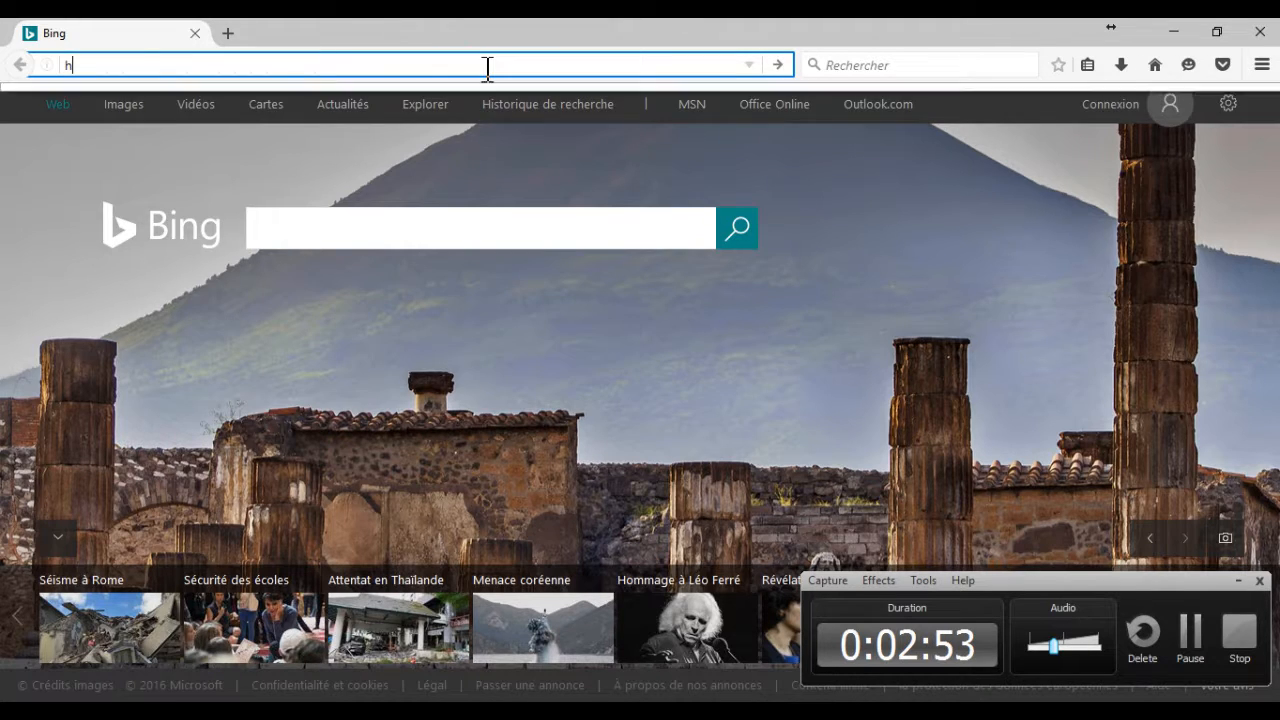
pyautogui.write('ostinger.')
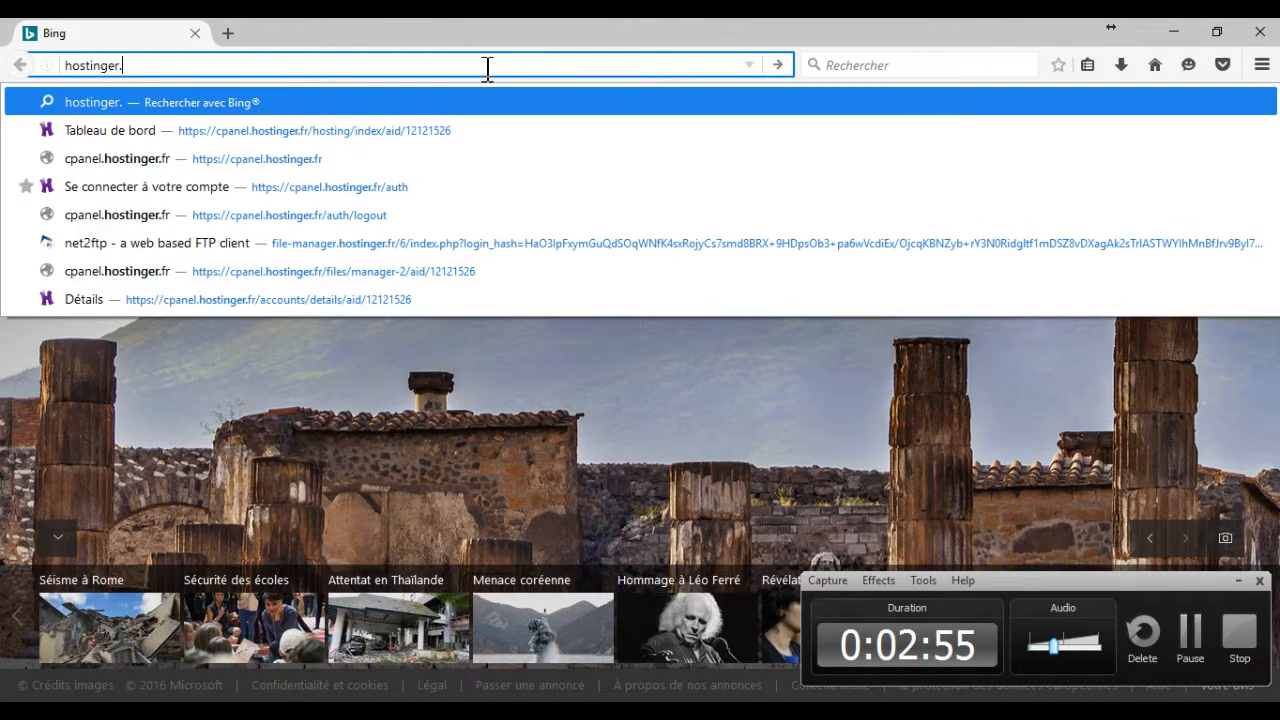
pyautogui.write('fr')
pyautogui.press('Return')
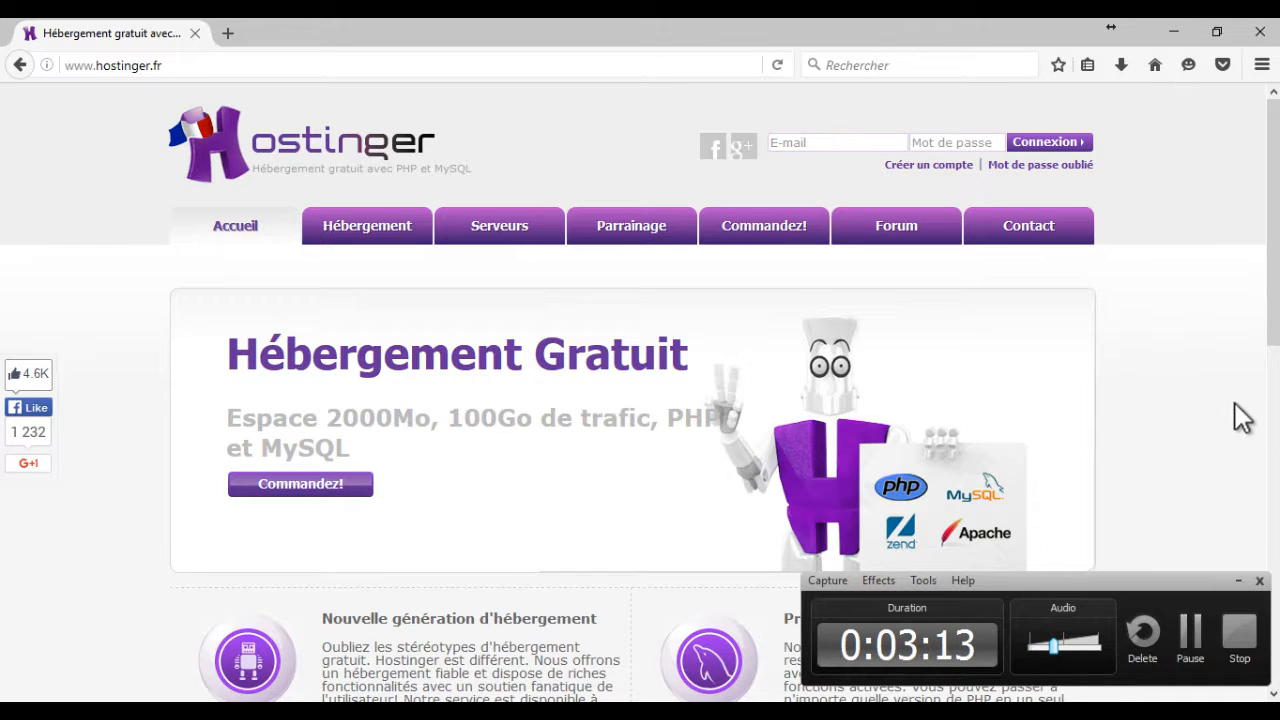
pyautogui.scroll(-3, 1240, 418)
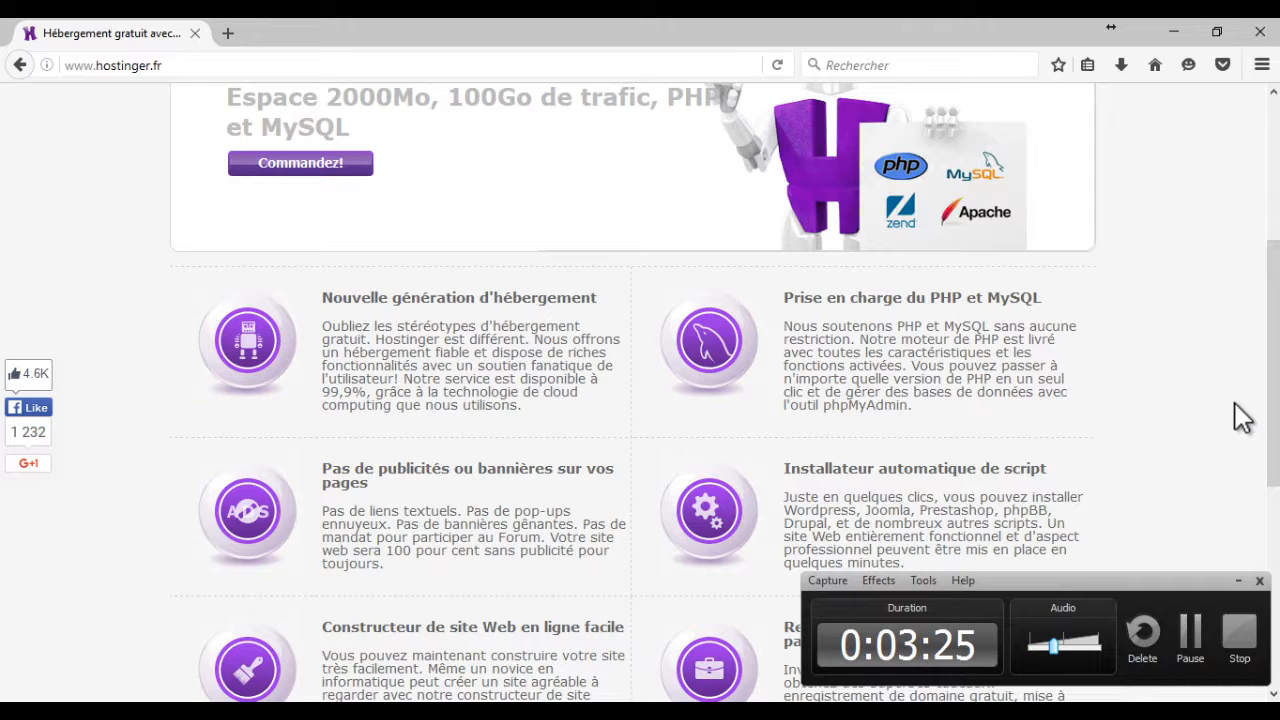
pyautogui.scroll(4, 1171, 291)
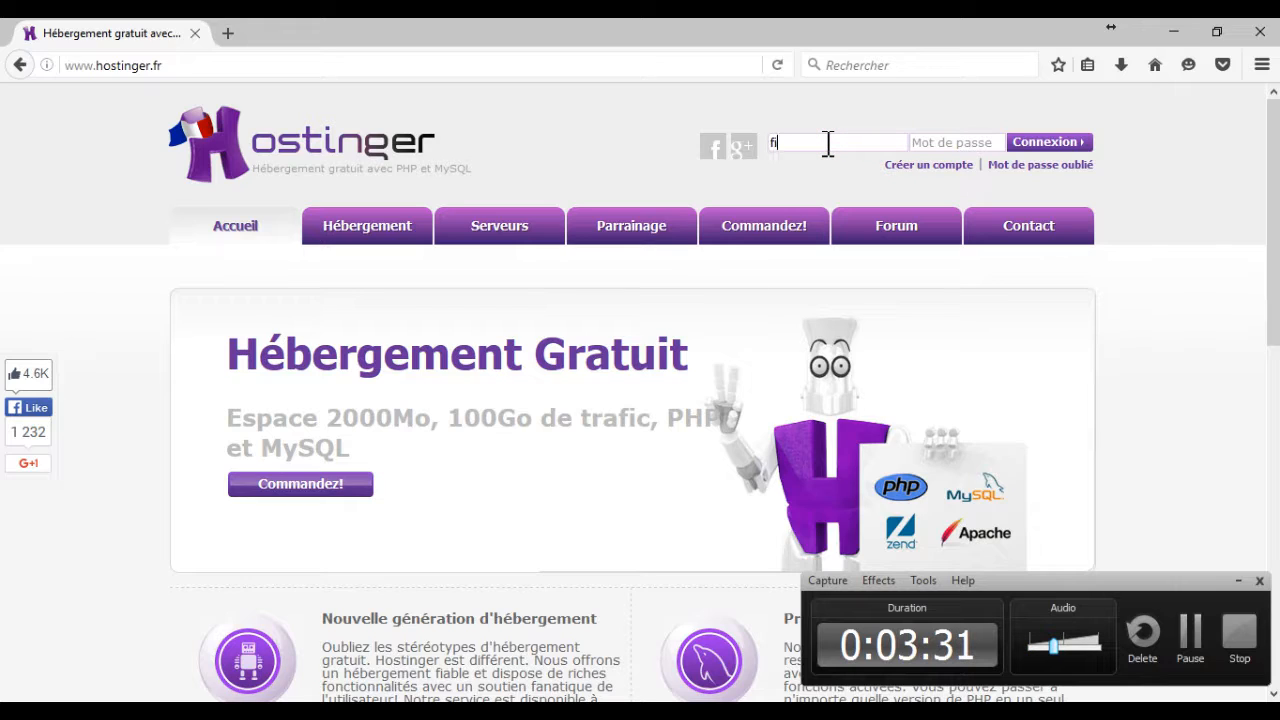
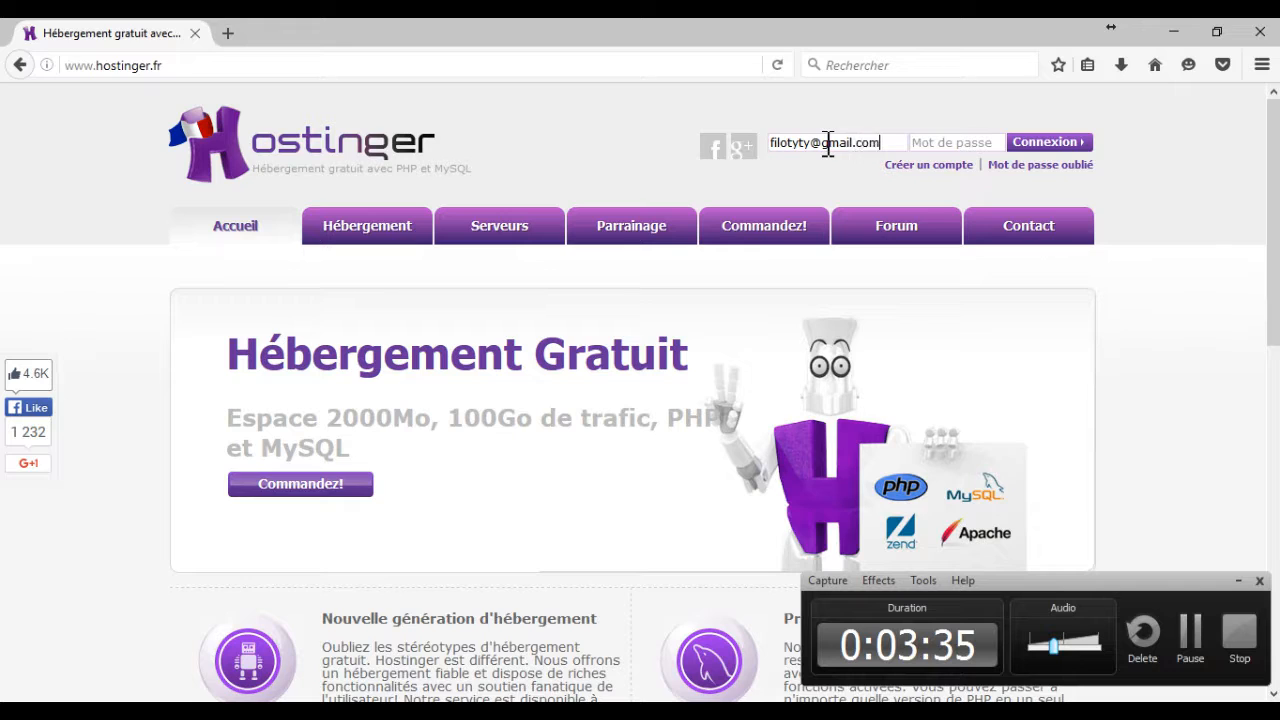
# Log in to Hostinger with the account e-mail and password, declining to save the login.
pyautogui.press('Tab')
pyautogui.write('••••••')
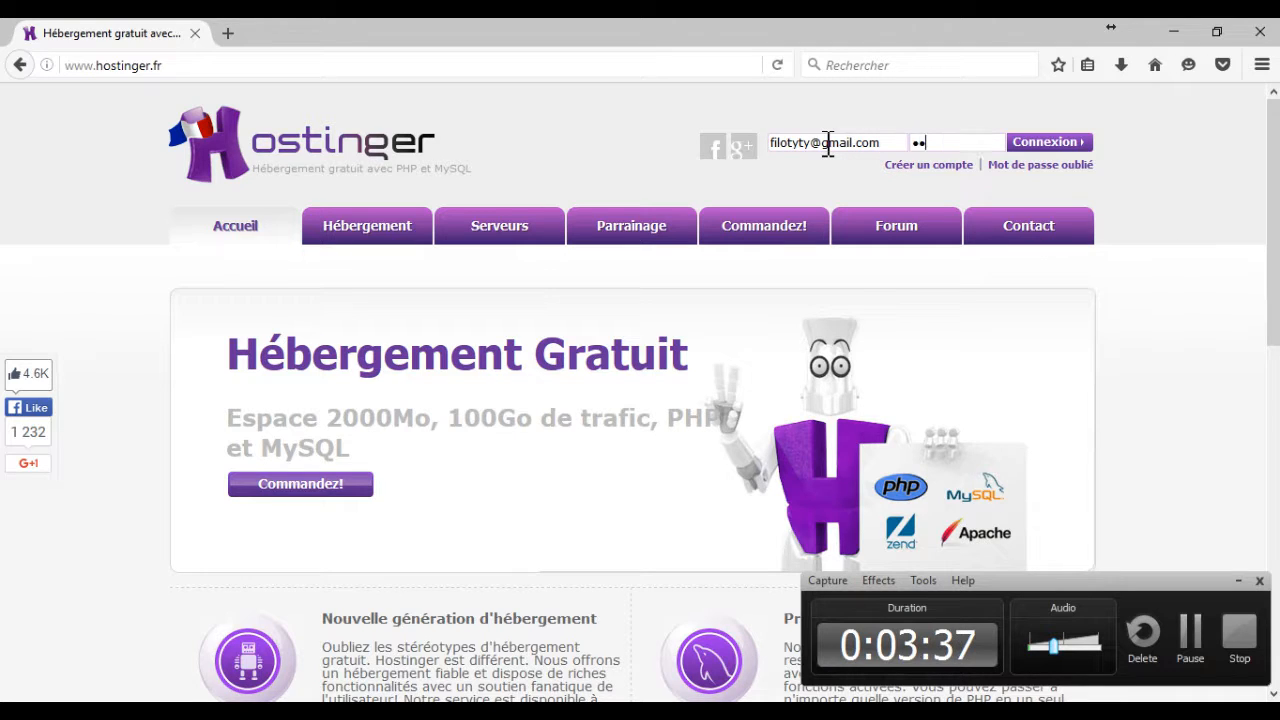
pyautogui.write('•••')
pyautogui.press('Return')
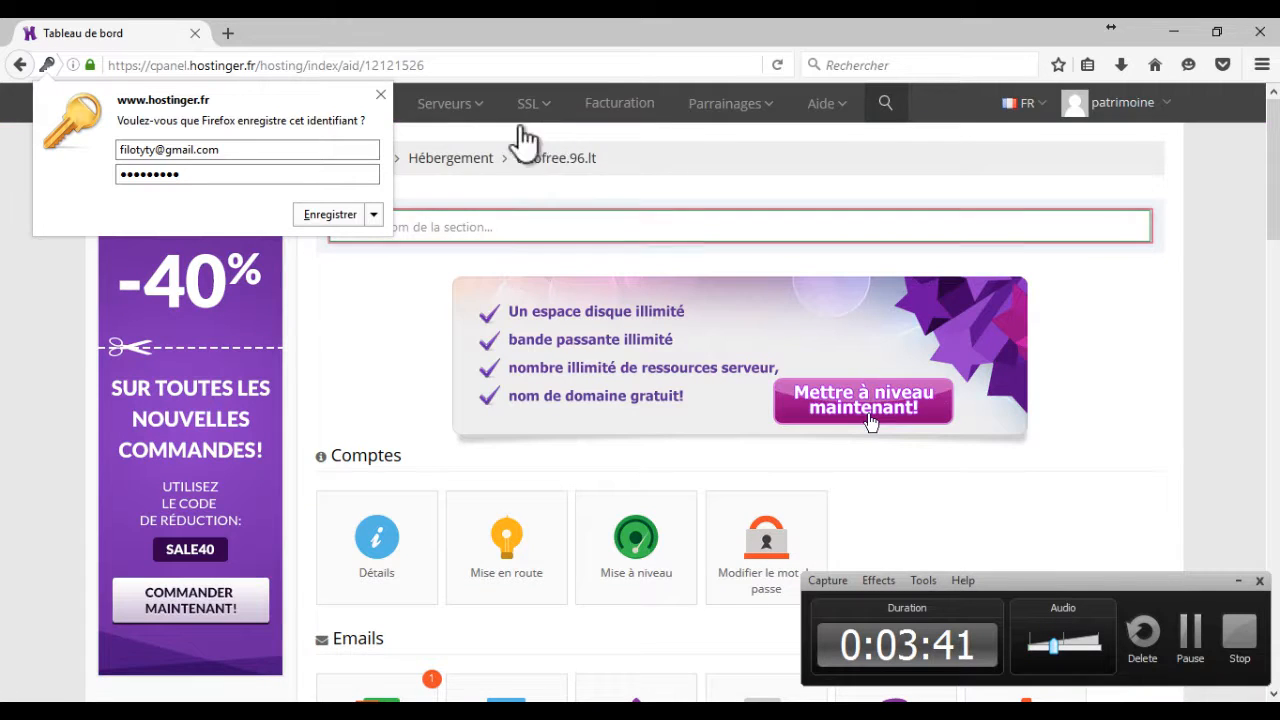
pyautogui.click(381, 95)
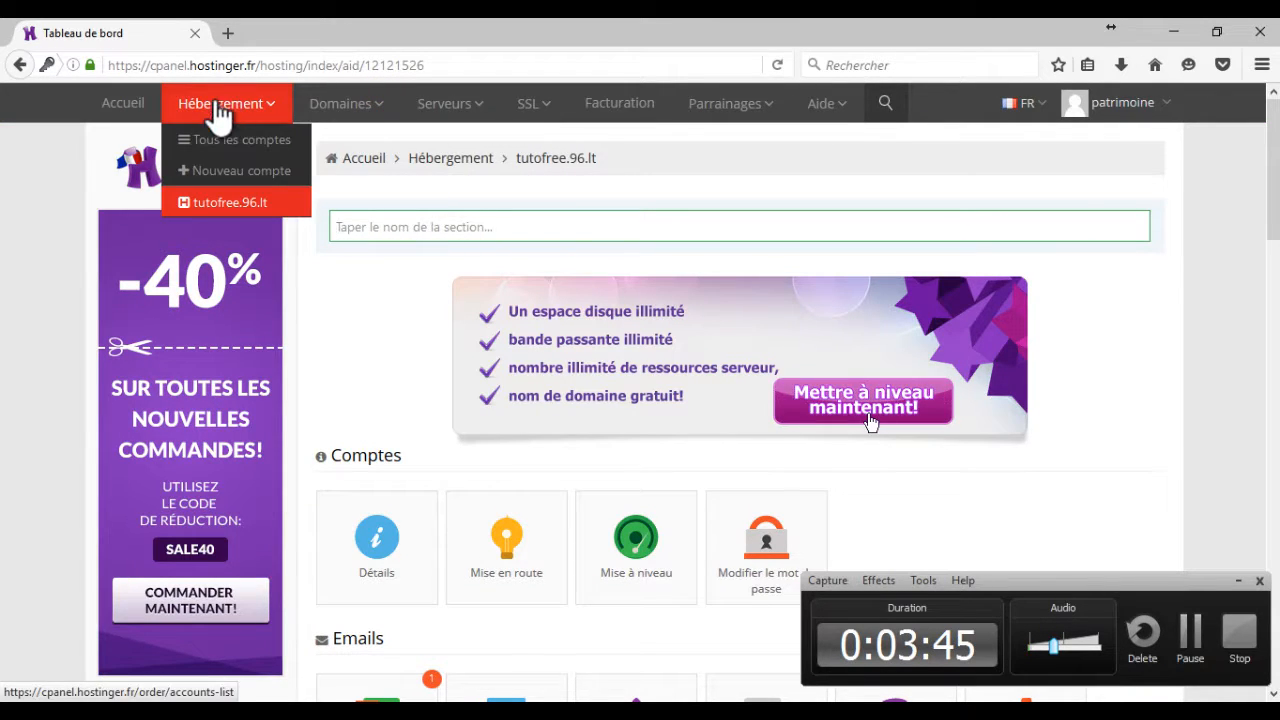
pyautogui.moveTo(316, 120)
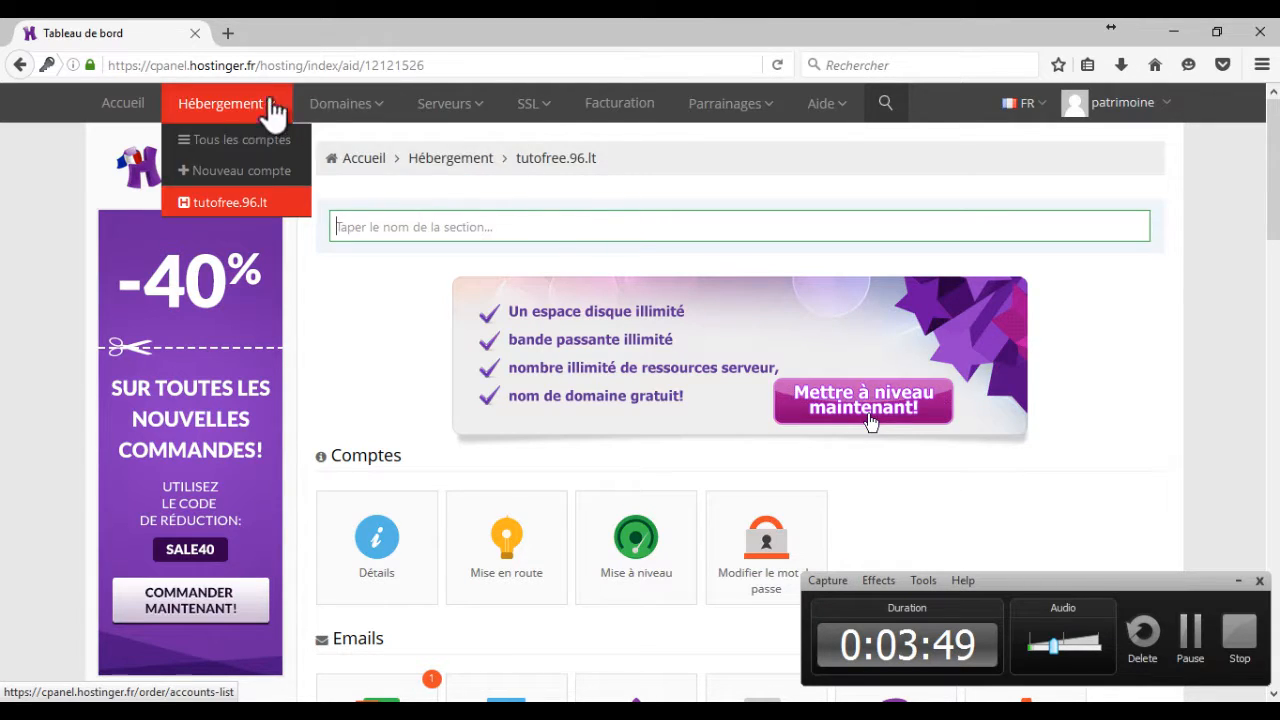
pyautogui.scroll(-3, 450, 400)
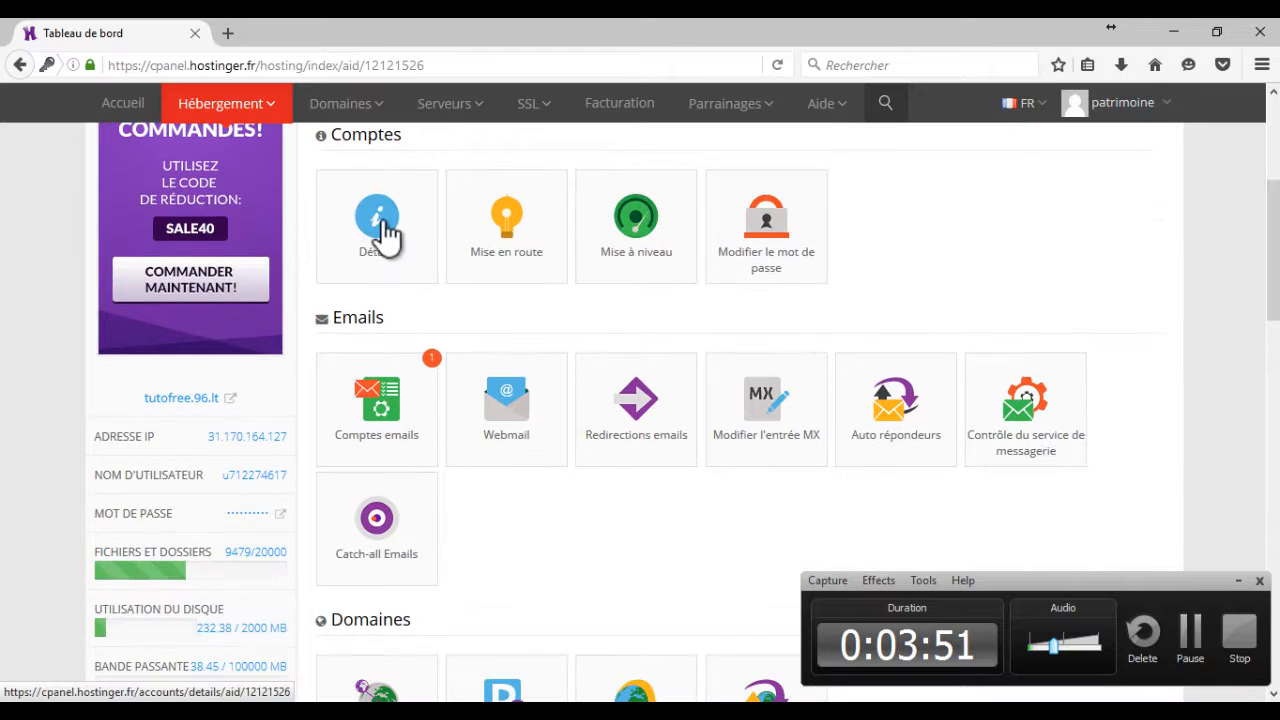
pyautogui.scroll(3, 330, 400)
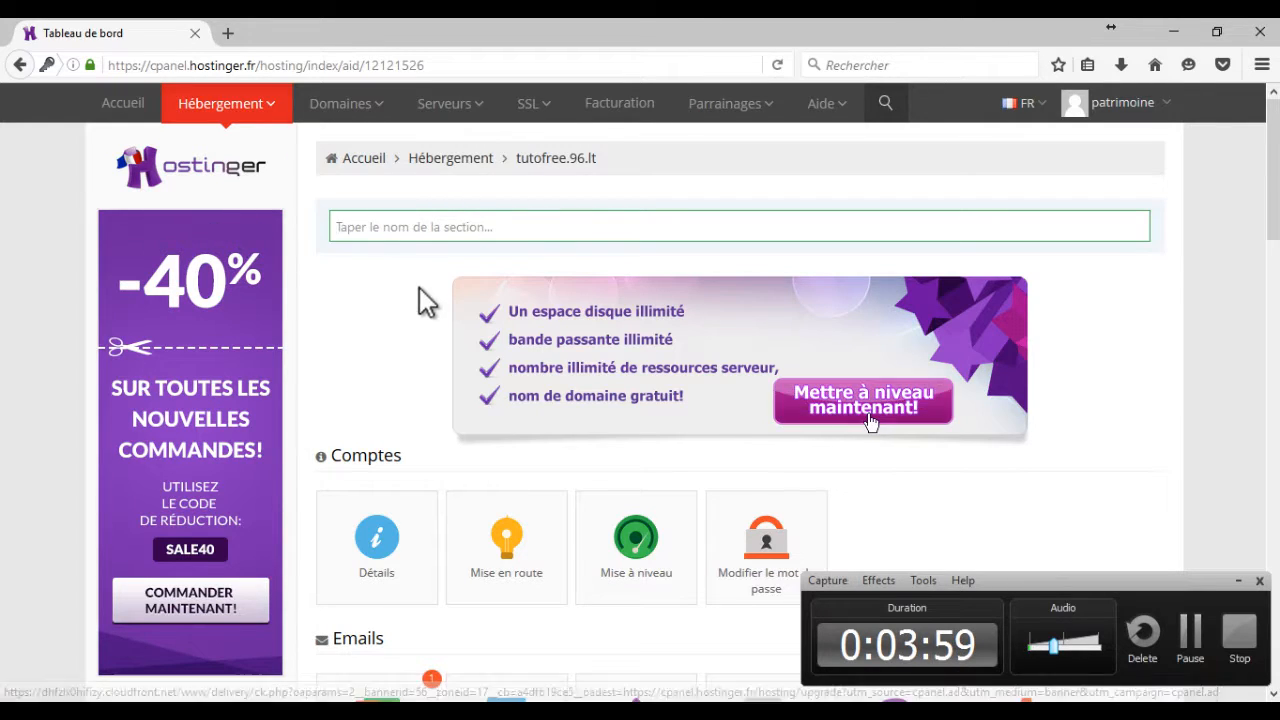
# In a new tab, load Google and search for 000webhost from the suggestions.
pyautogui.click(1240, 580)
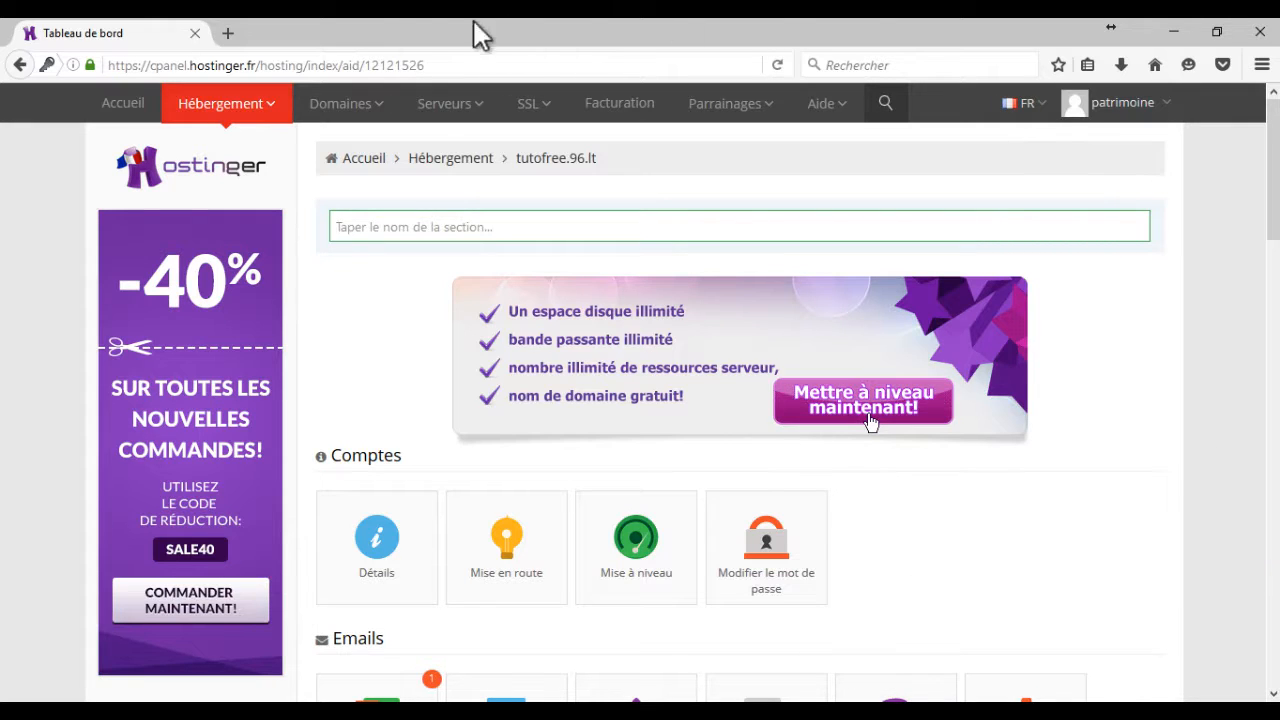
pyautogui.click(244, 36)
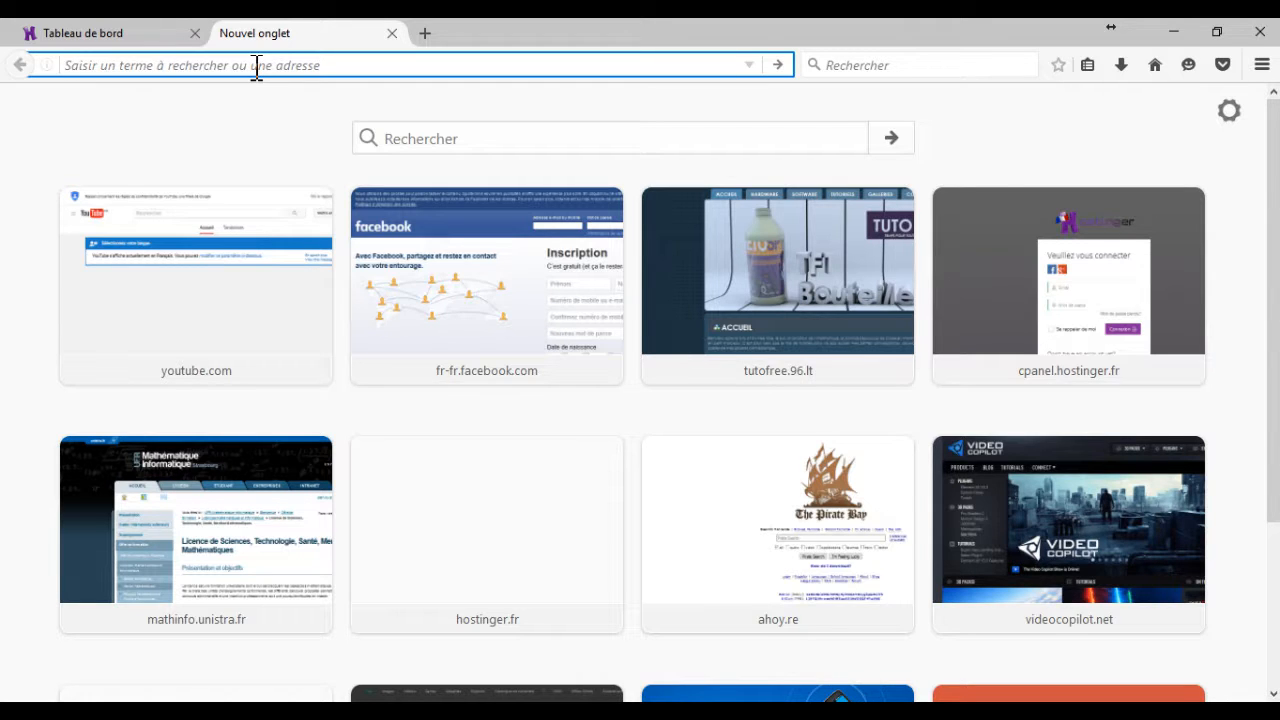
pyautogui.write('h')
pyautogui.press('BackSpace')
pyautogui.press('BackSpace')
pyautogui.write('h')
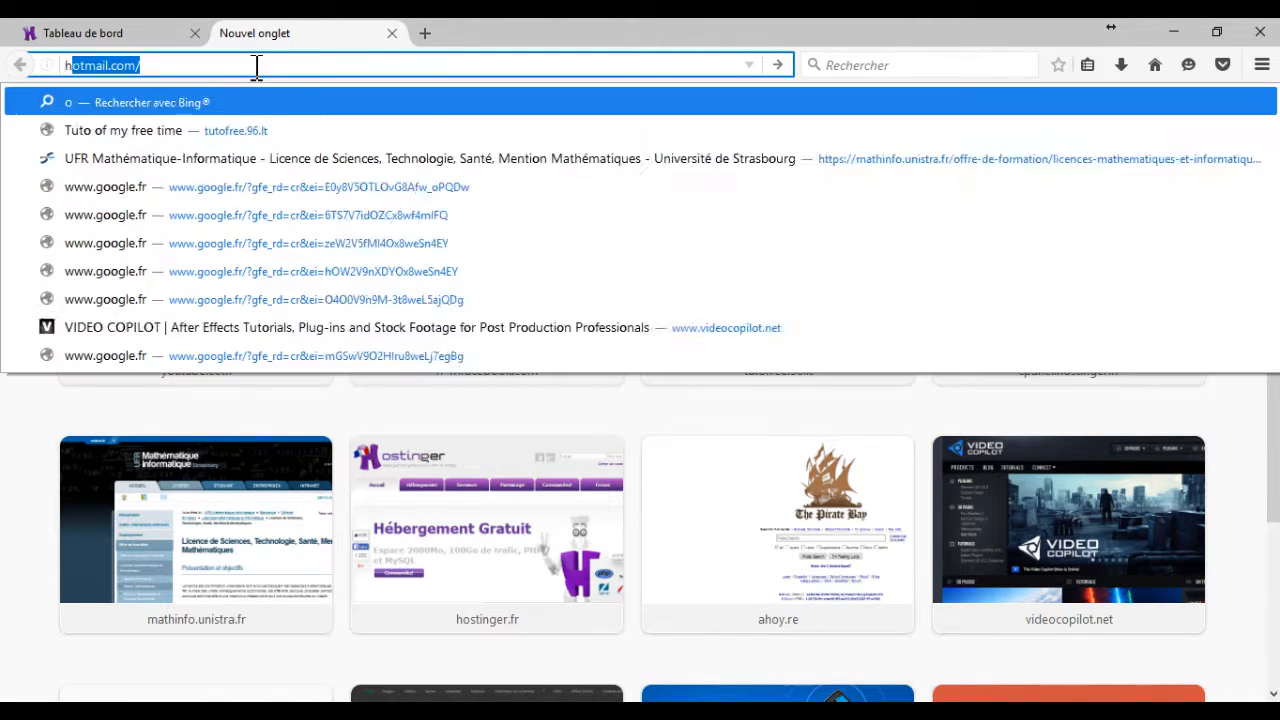
pyautogui.write('oo')
pyautogui.press('BackSpace')
pyautogui.press('BackSpace')
pyautogui.press('BackSpace')
pyautogui.press('BackSpace')
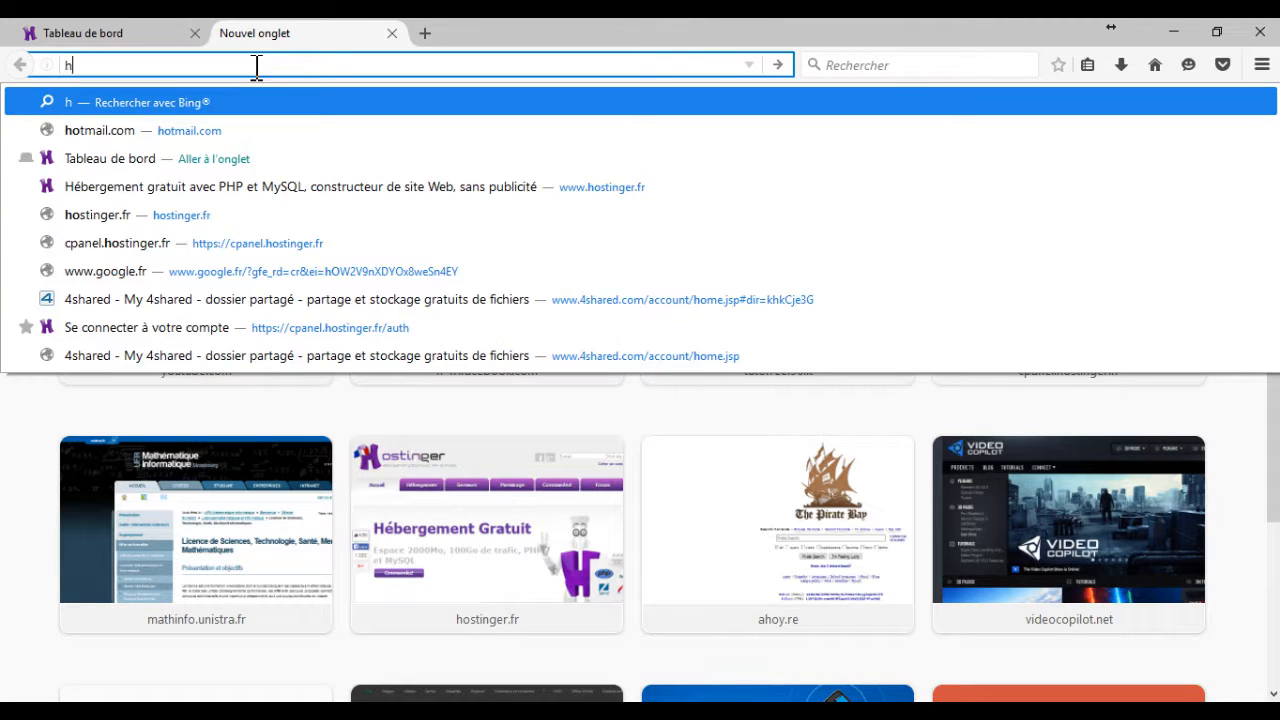
pyautogui.write('google.fr/?gfe_rd=cr&ei=_nW9V8fBEKGA8QekmrrADg&gws_rd=ssl')
pyautogui.press('Return')
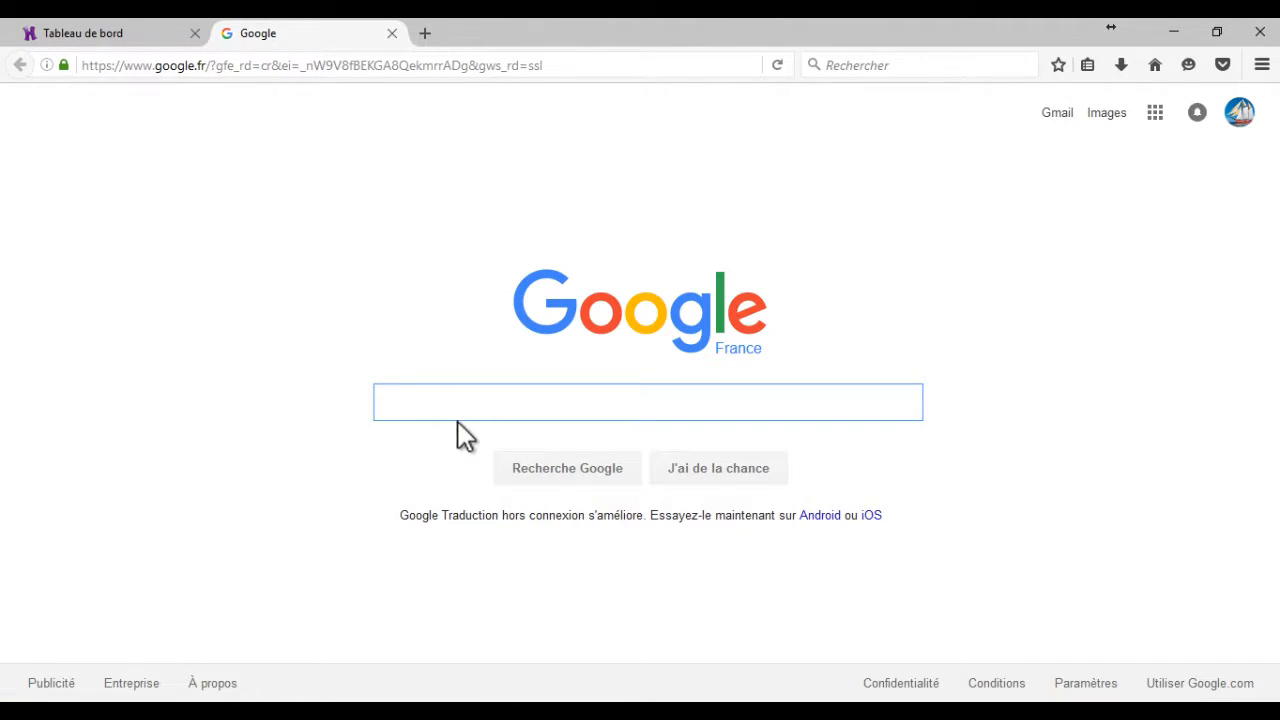
pyautogui.write('000')
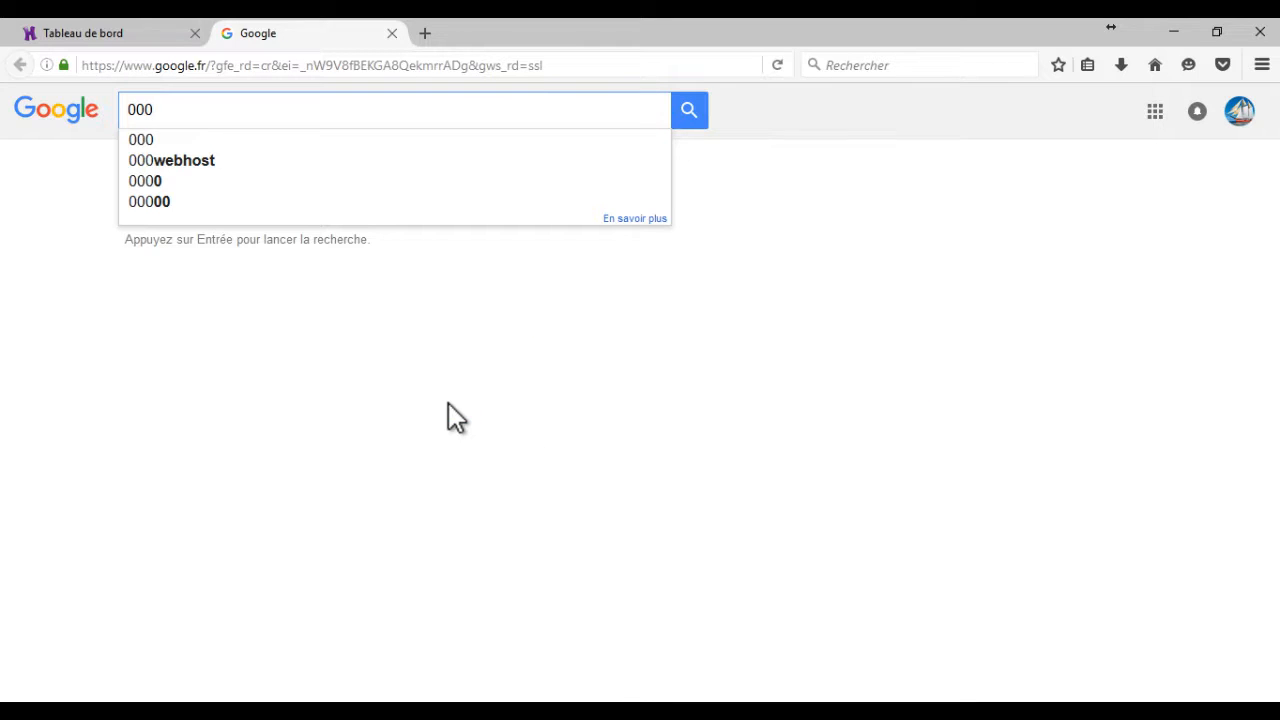
pyautogui.click(221, 159)
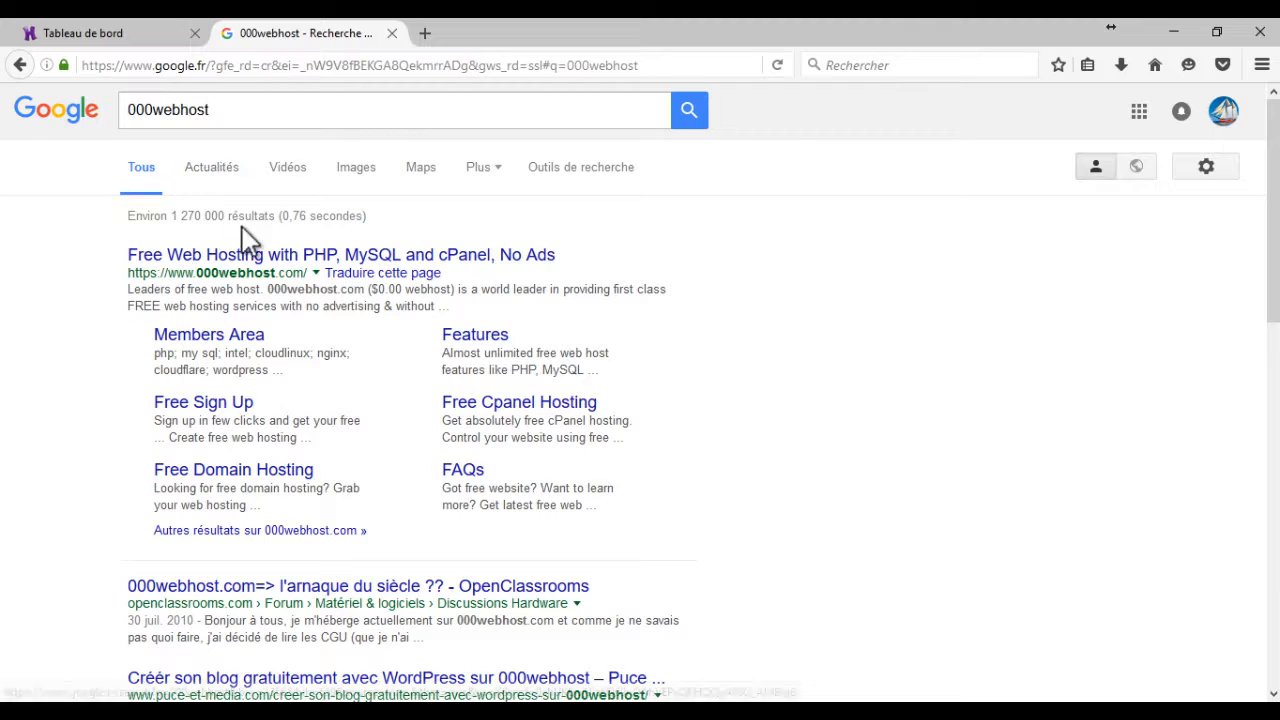
# Open the 000webhost.com result and scroll through its free hosting home page.
pyautogui.click(229, 258)
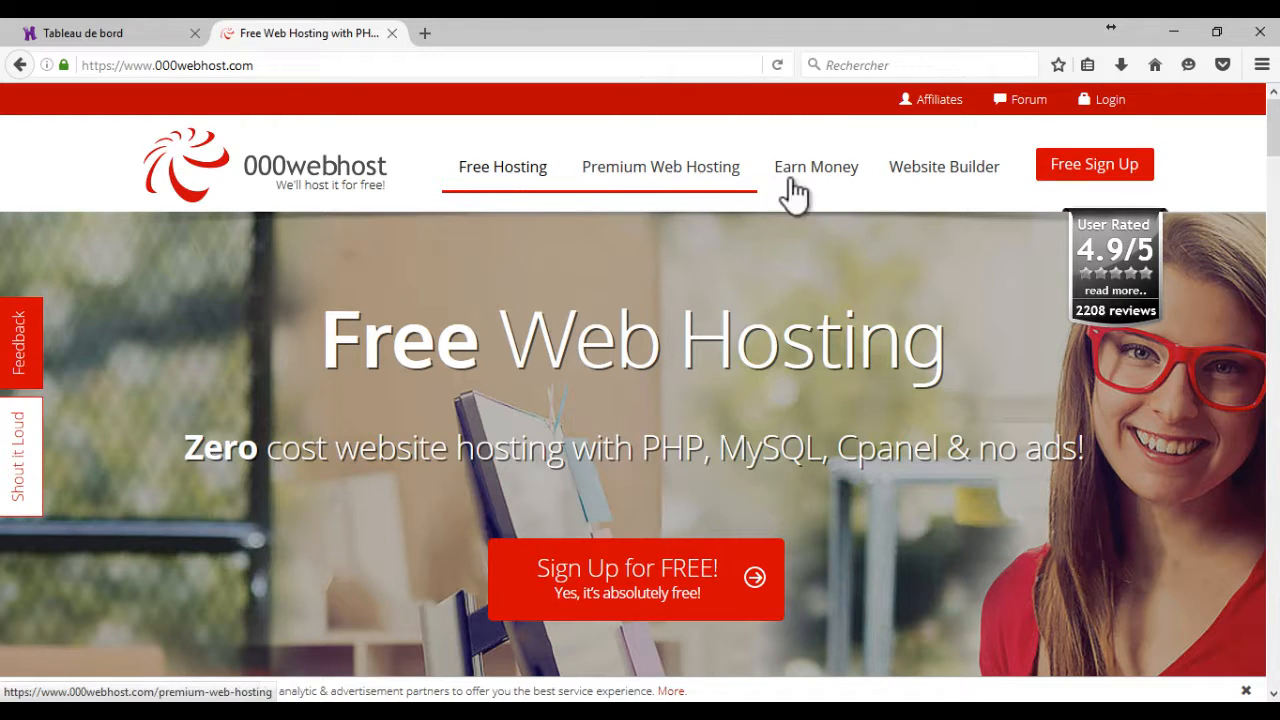
pyautogui.scroll(-2, 906, 260)
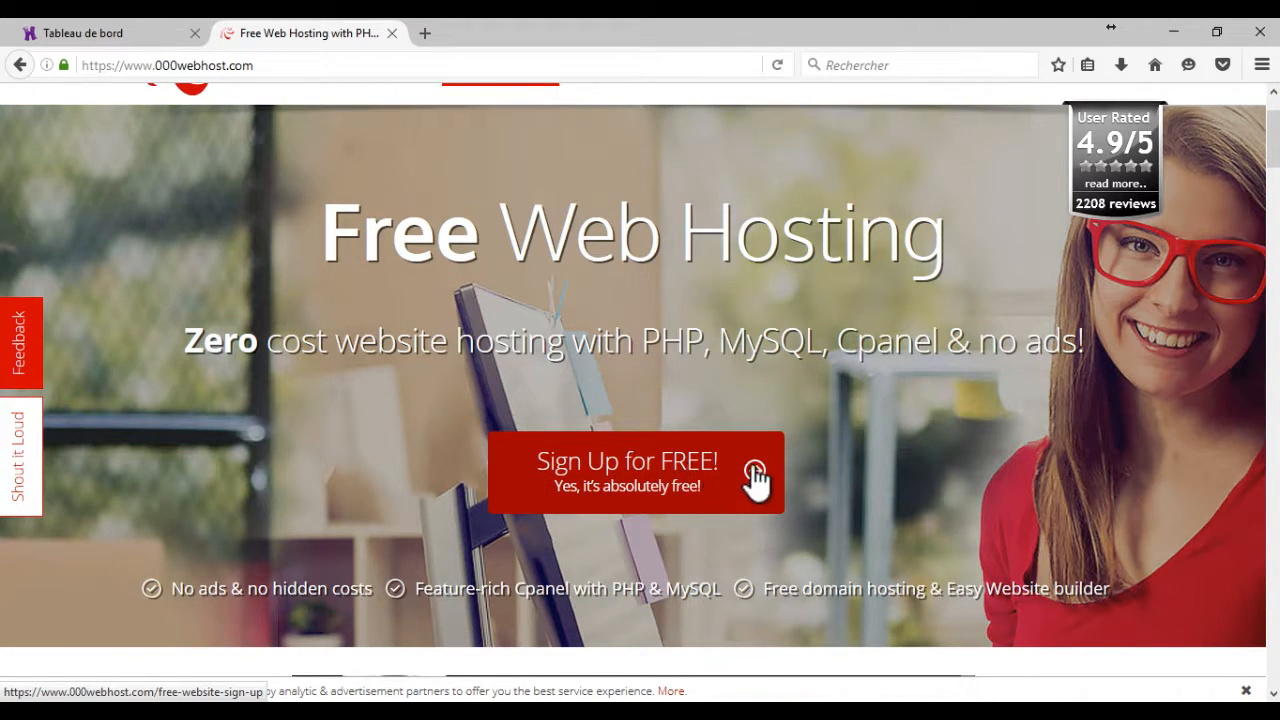
pyautogui.scroll(-8, 870, 466)
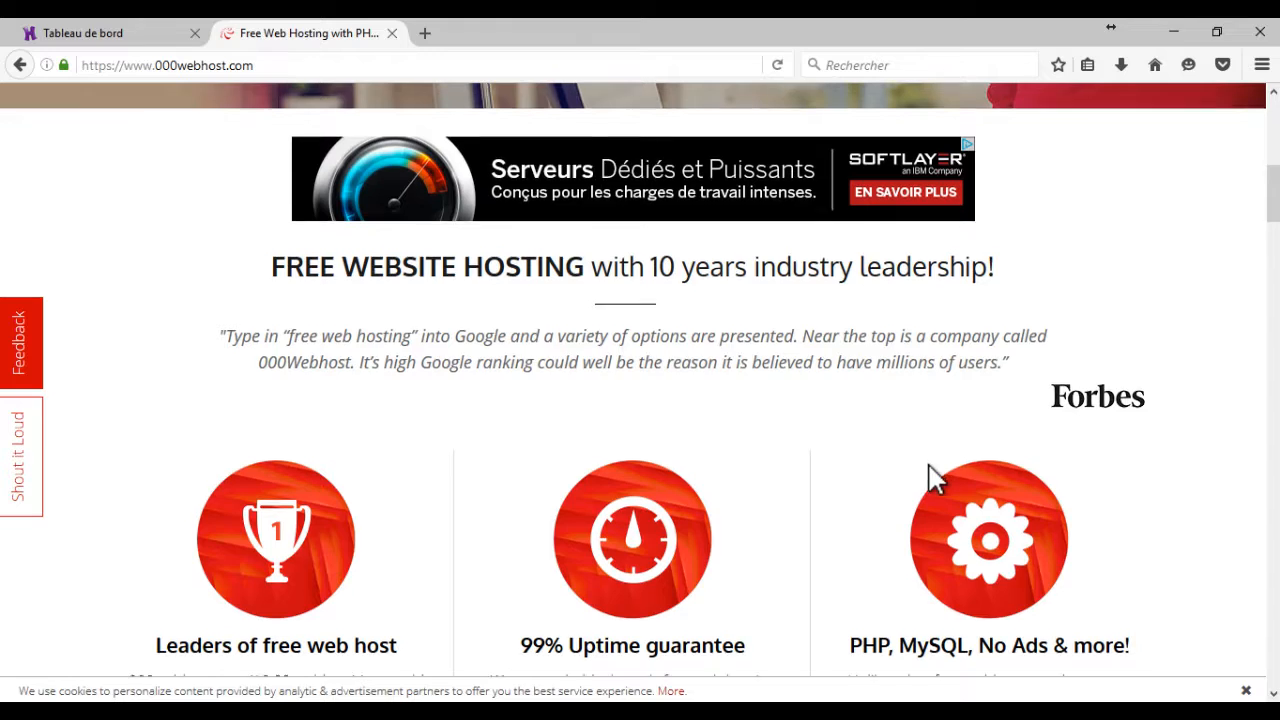
pyautogui.scroll(-6, 928, 477)
pyautogui.scroll(12, 935, 478)
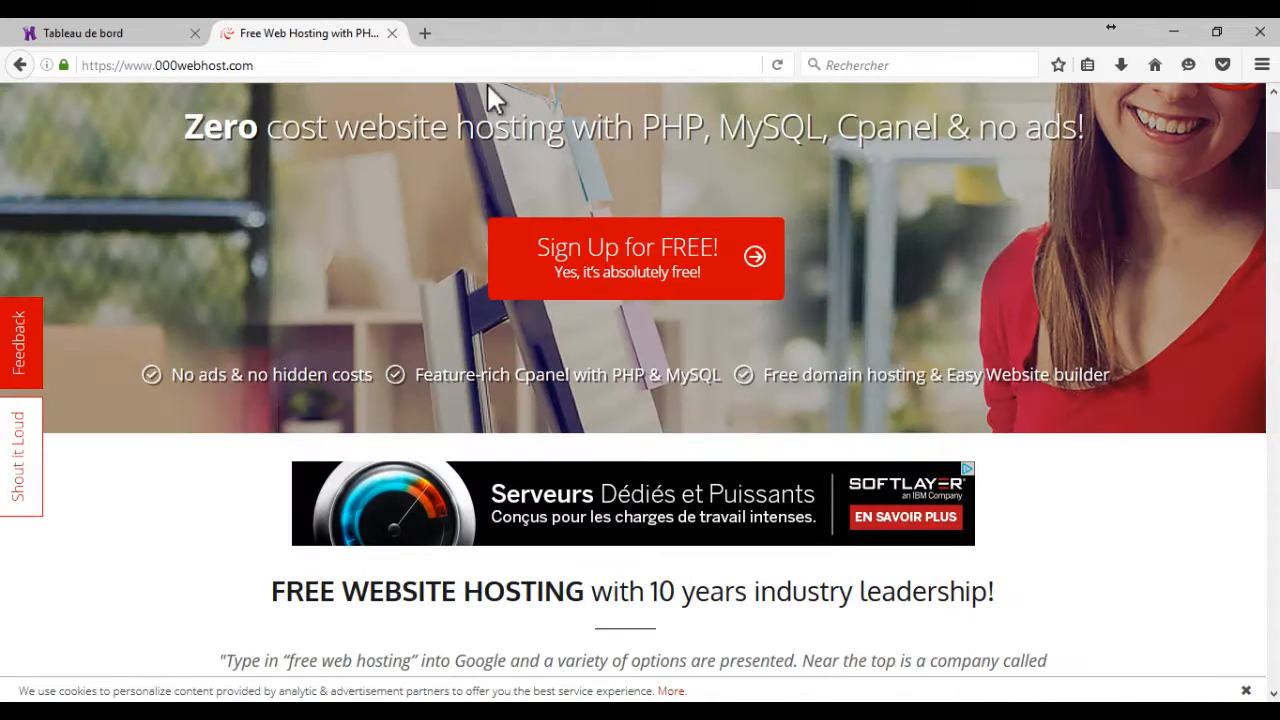
# Open a third tab and go to hotmail.com.
pyautogui.click(425, 33)
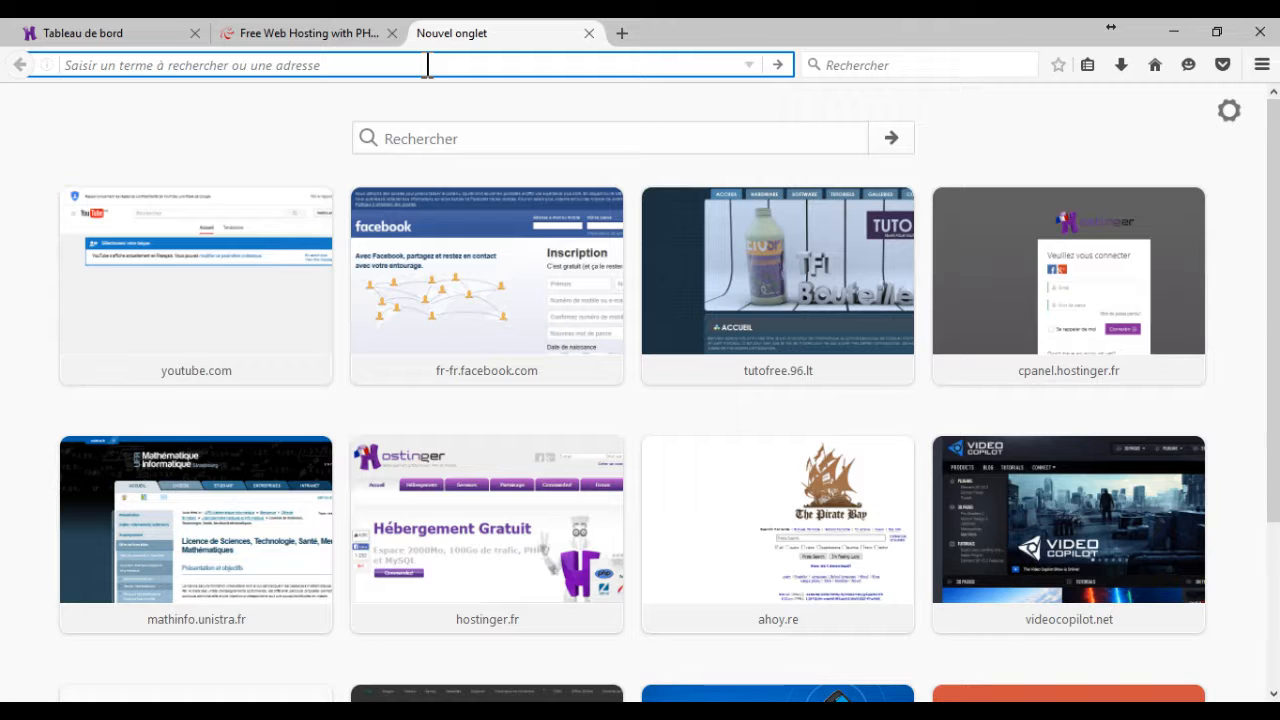
pyautogui.write('pro')
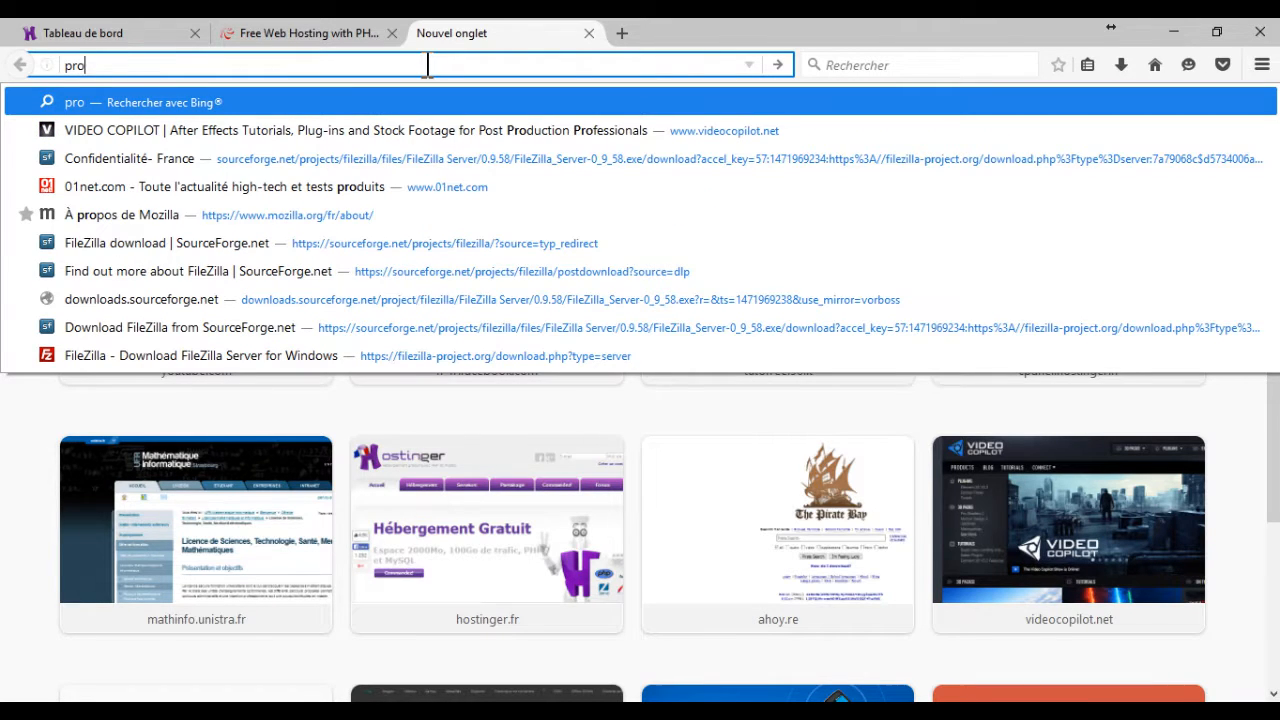
pyautogui.write('mo')
pyautogui.press('BackSpace')
pyautogui.press('BackSpace')
pyautogui.press('BackSpace')
pyautogui.press('BackSpace')
pyautogui.press('BackSpace')
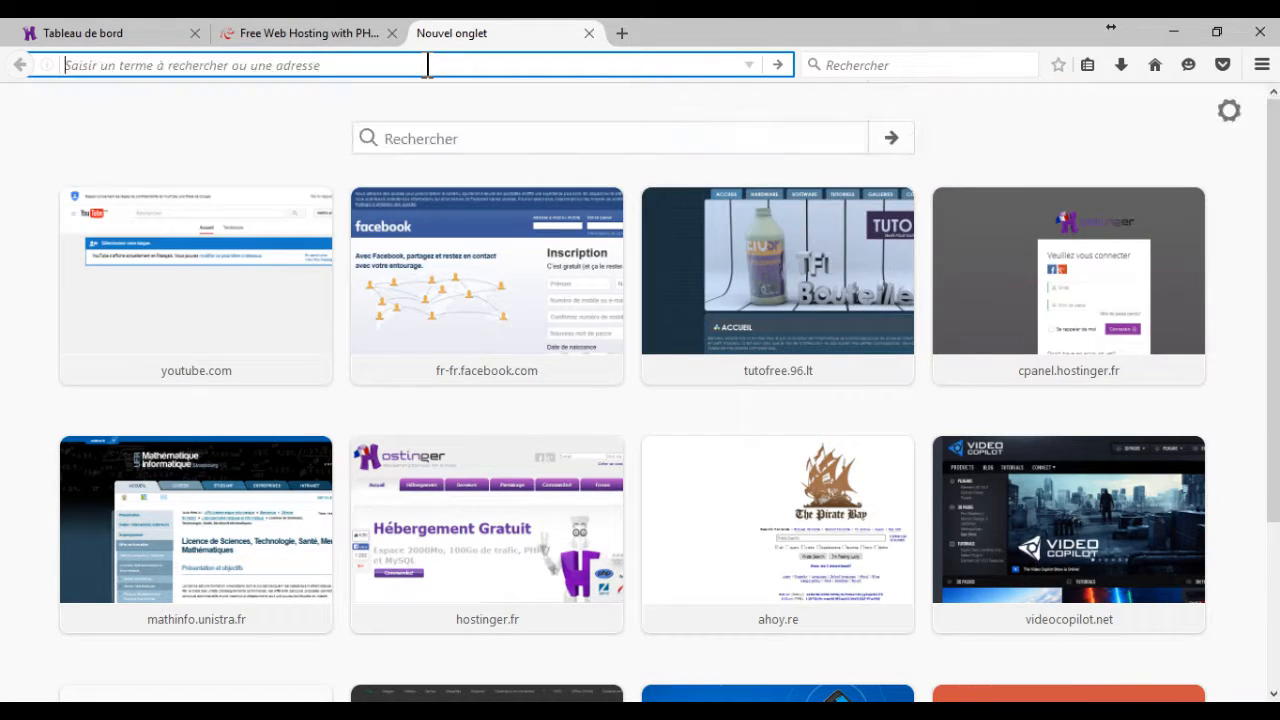
pyautogui.write('hotmail.com/')
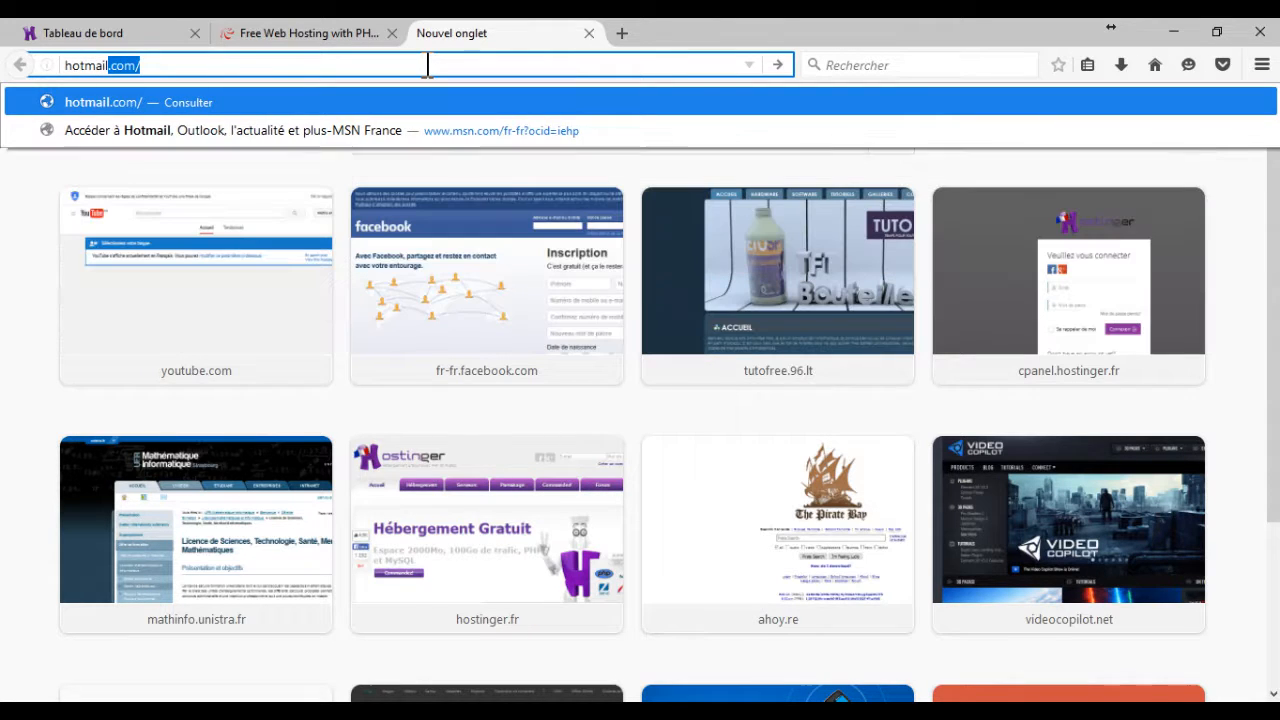
pyautogui.press('Return')
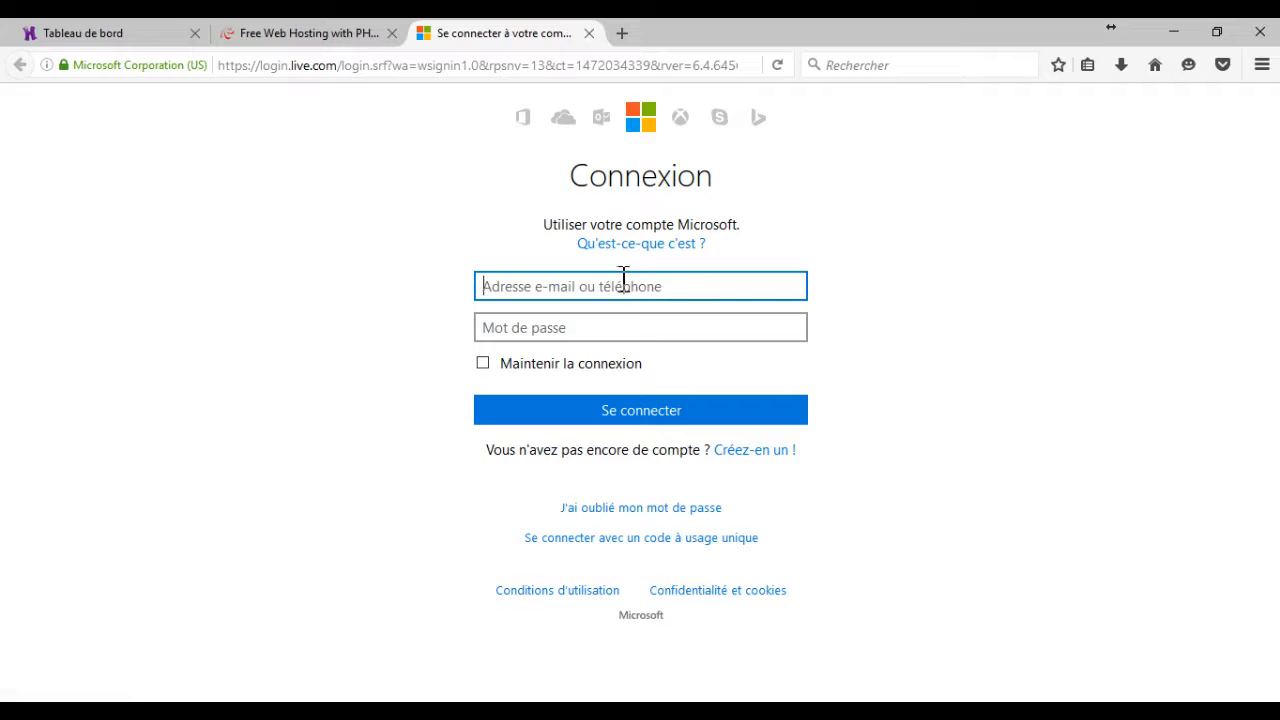
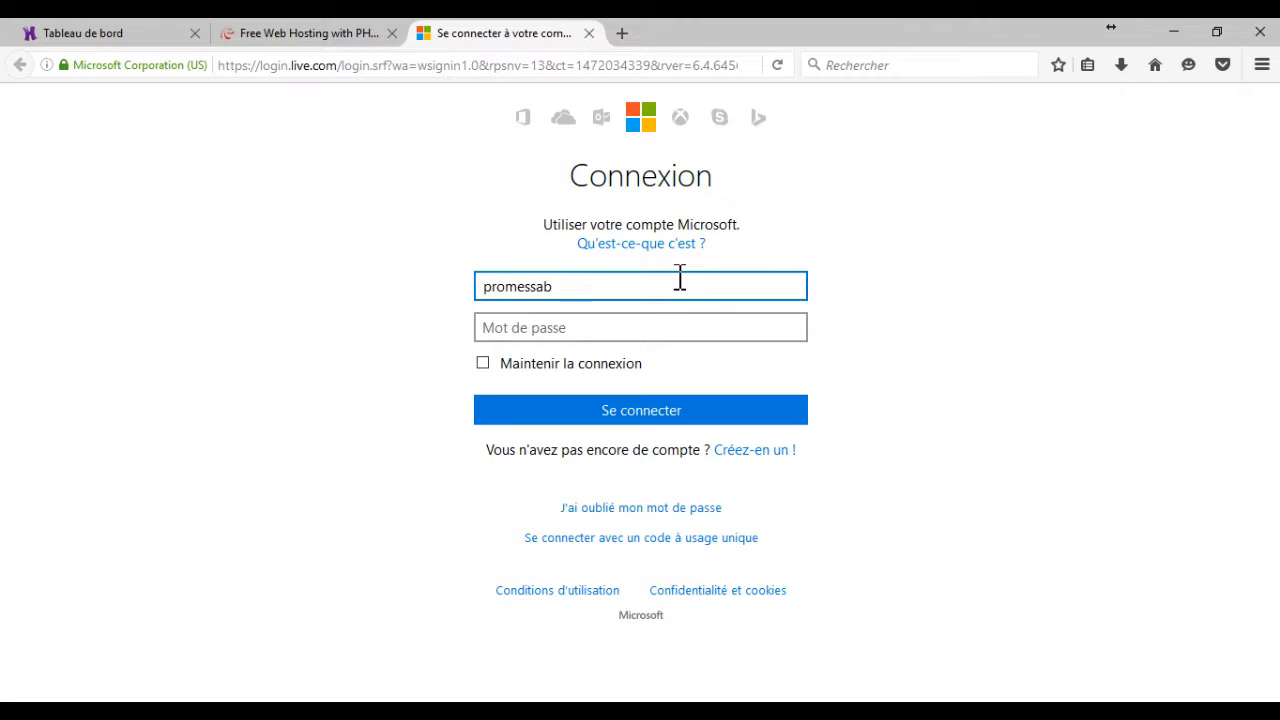
# Sign in with the Microsoft account e-mail and password, declining to save the login.
pyautogui.press('Tab')
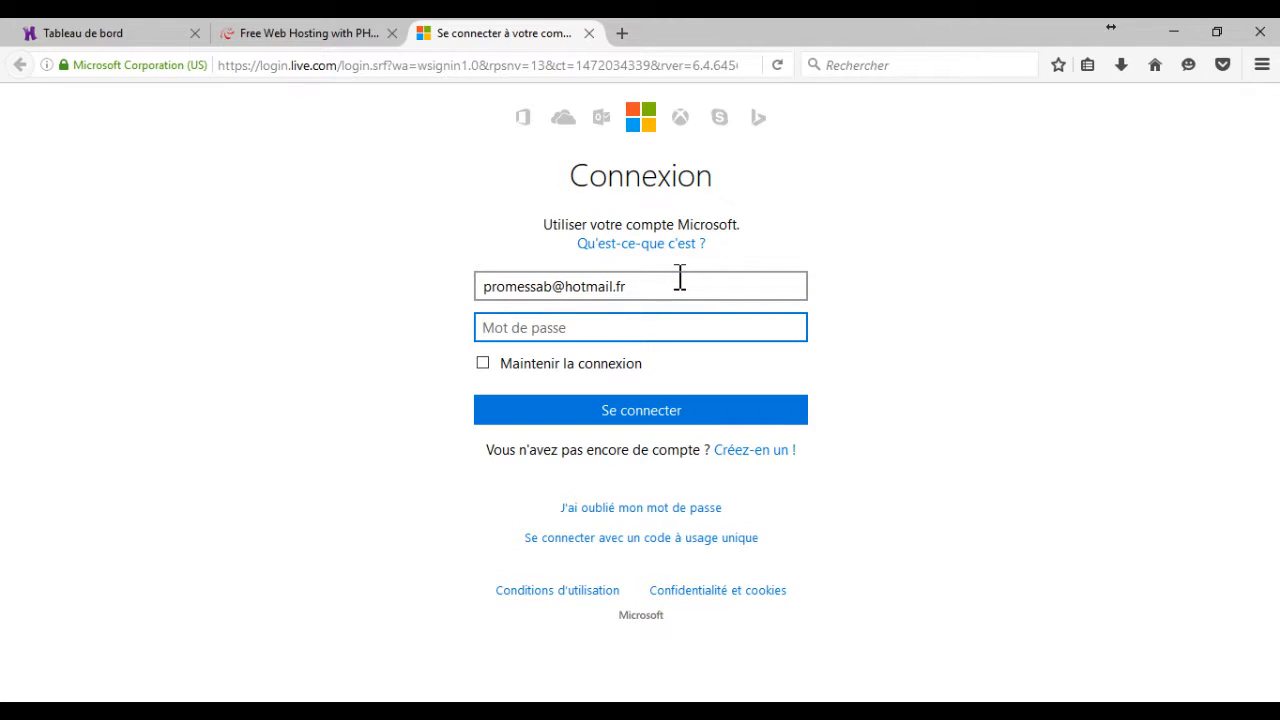
pyautogui.write('••')
pyautogui.press('Return')
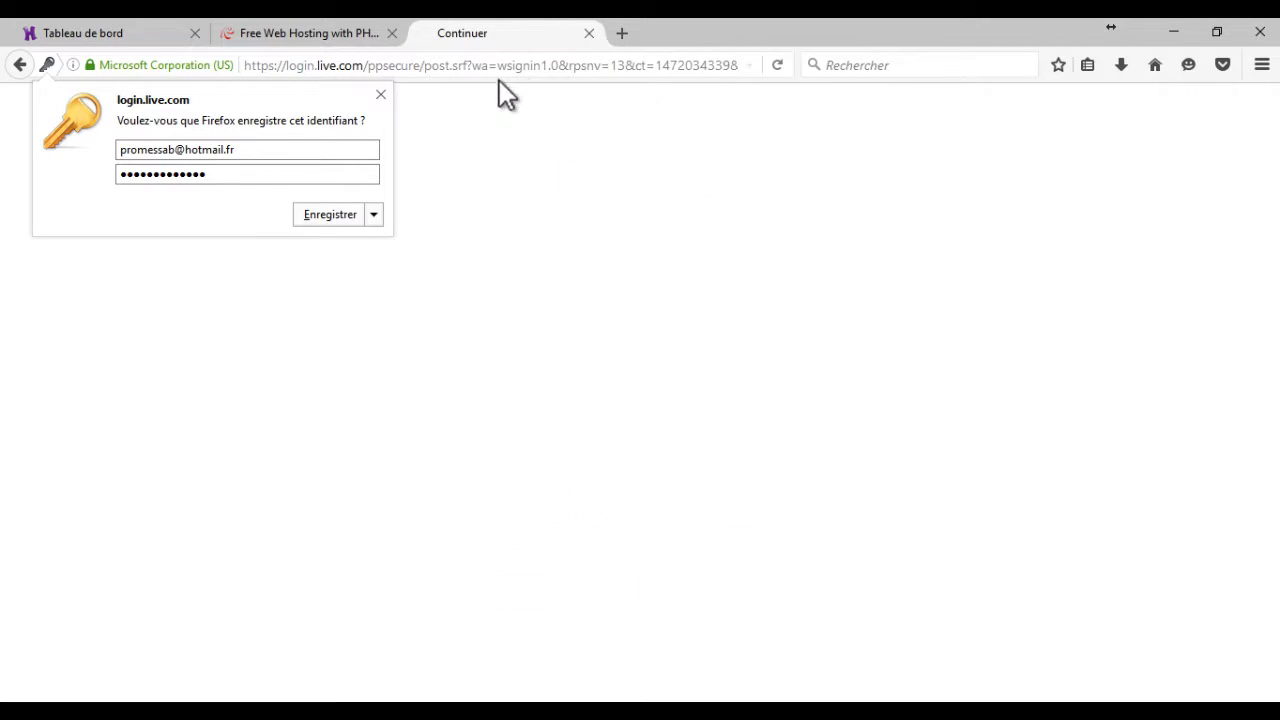
pyautogui.click(381, 95)
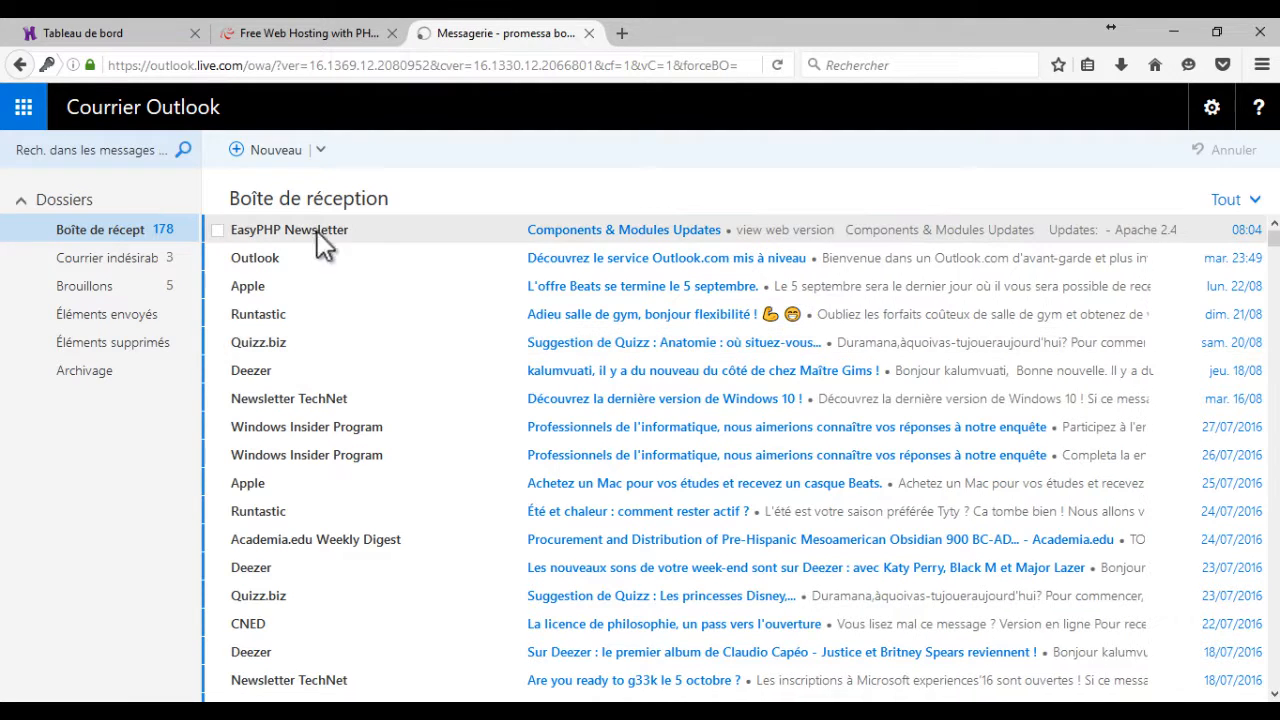
# Select all 17 newest inbox messages and delete them, leaving 161 in the inbox.
pyautogui.scroll(-6, 607, 495)
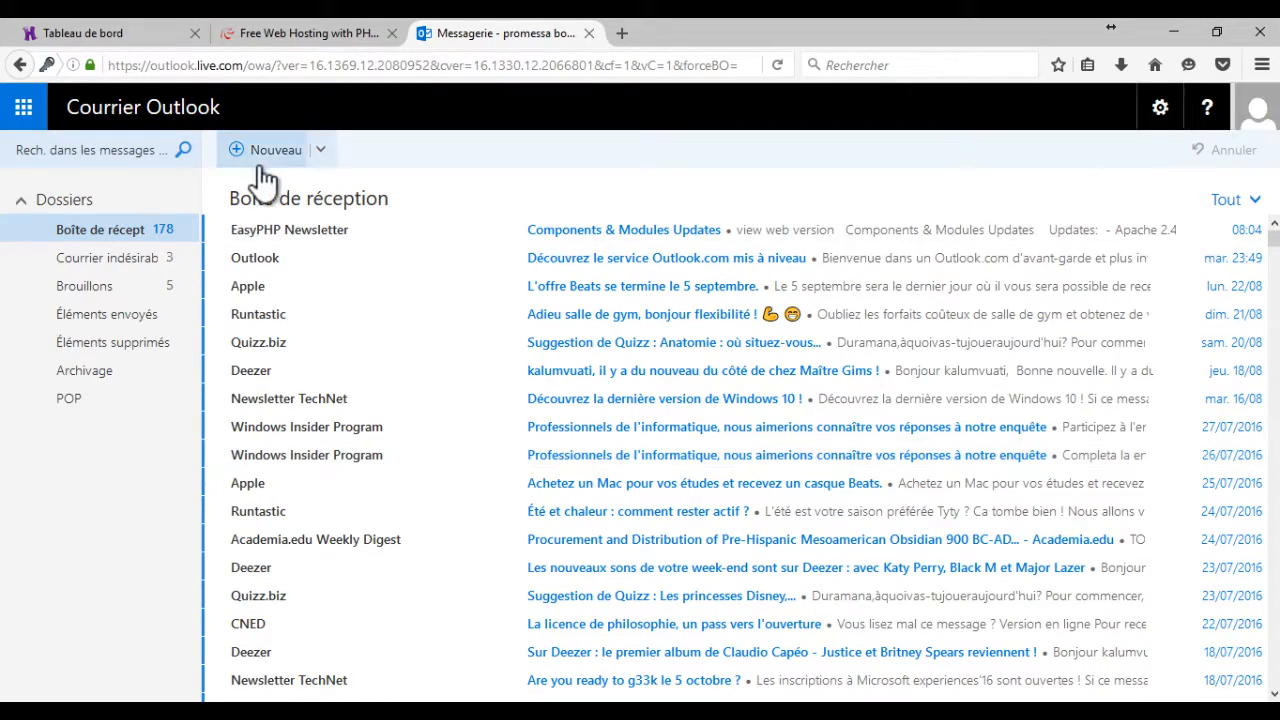
pyautogui.click(219, 200)
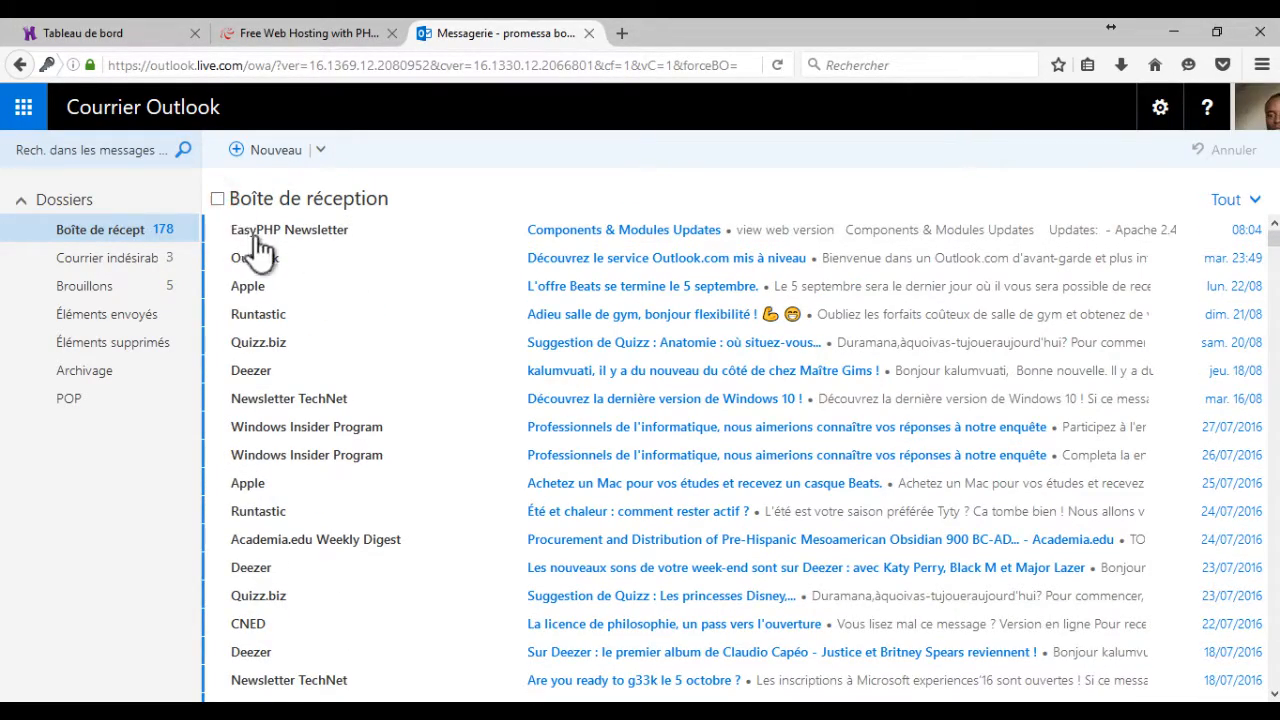
pyautogui.scroll(-7, 606, 361)
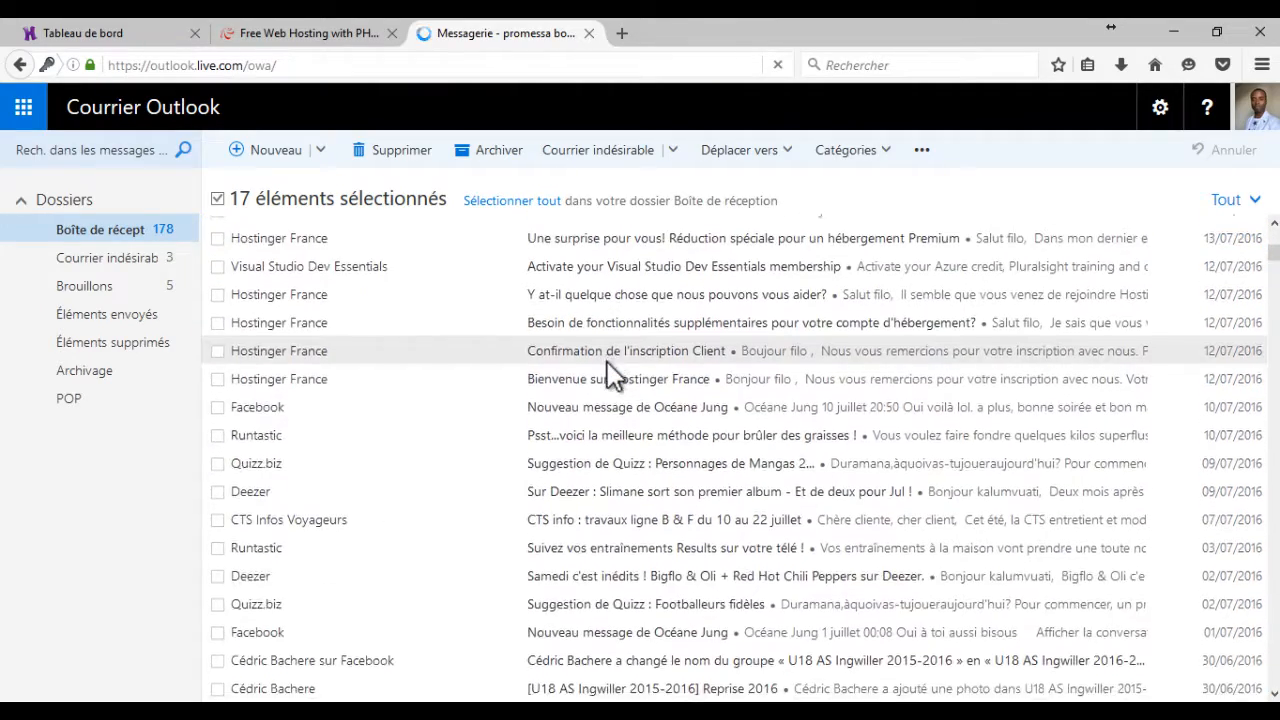
pyautogui.scroll(4, 607, 361)
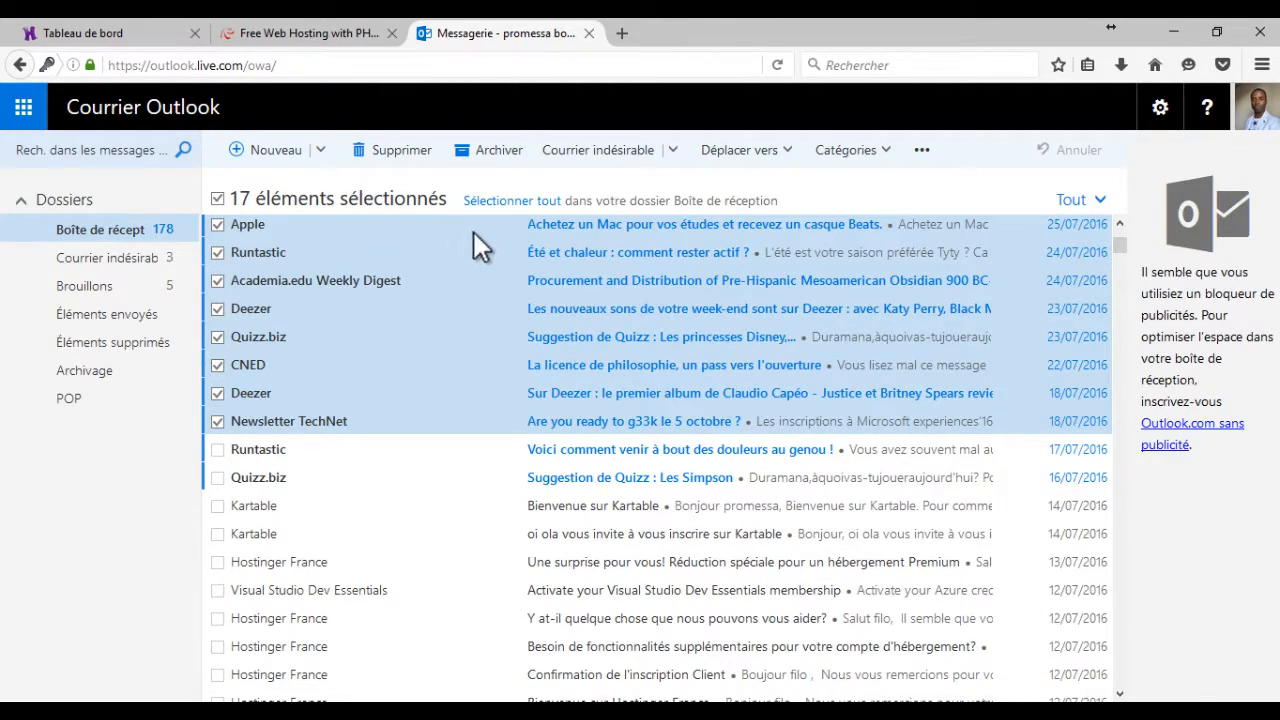
pyautogui.click(412, 152)
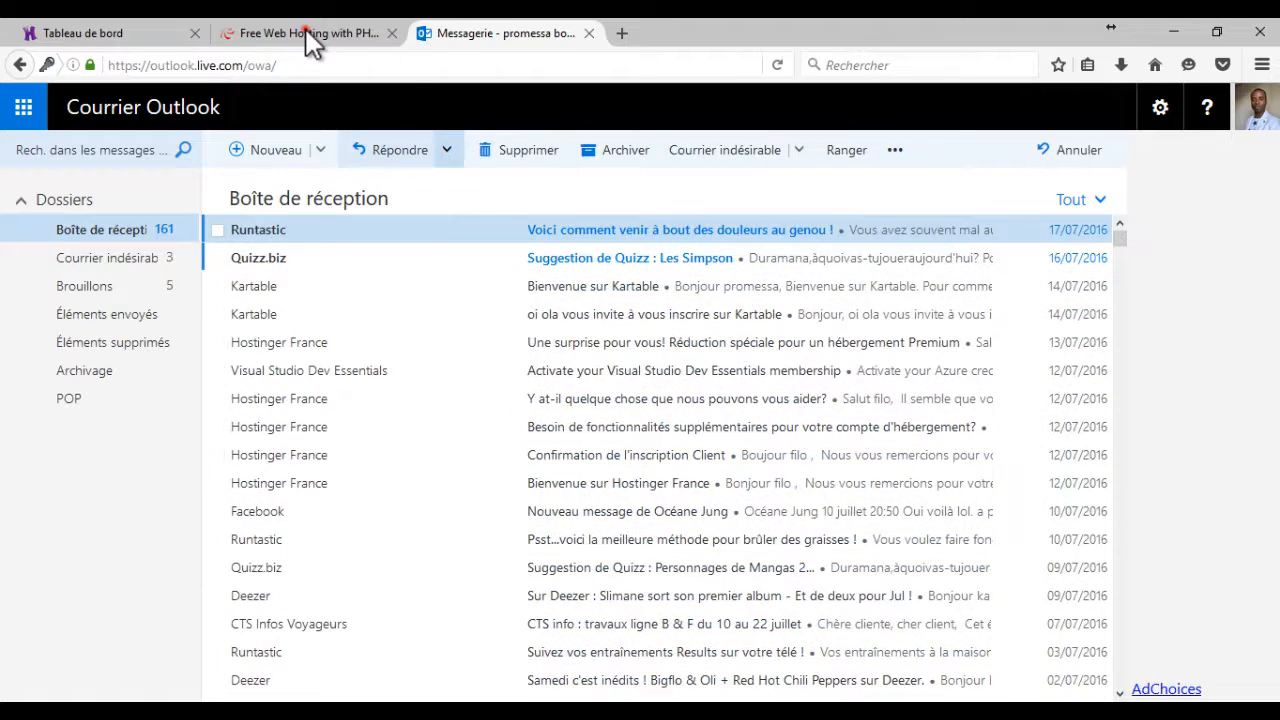
# Return to the 000webhost tab and highlight 'Cpanel' and 'no ads' in the tagline.
pyautogui.click(305, 31)
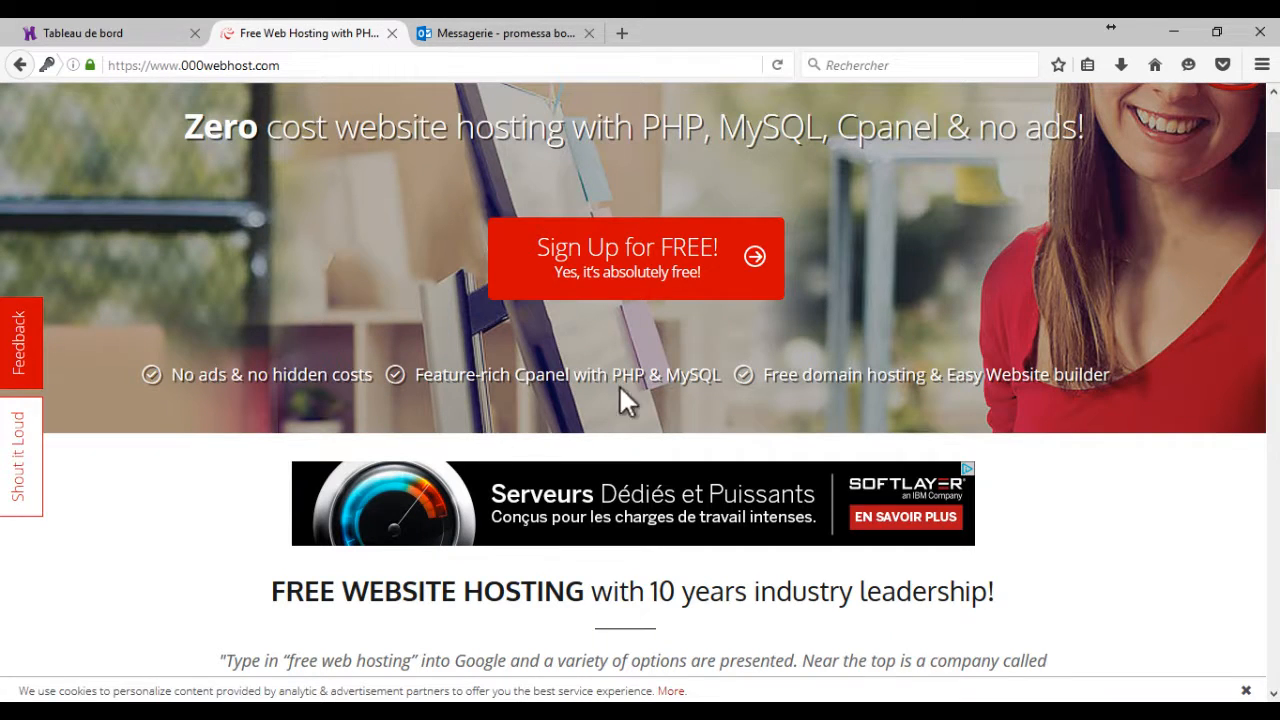
pyautogui.scroll(3, 913, 211)
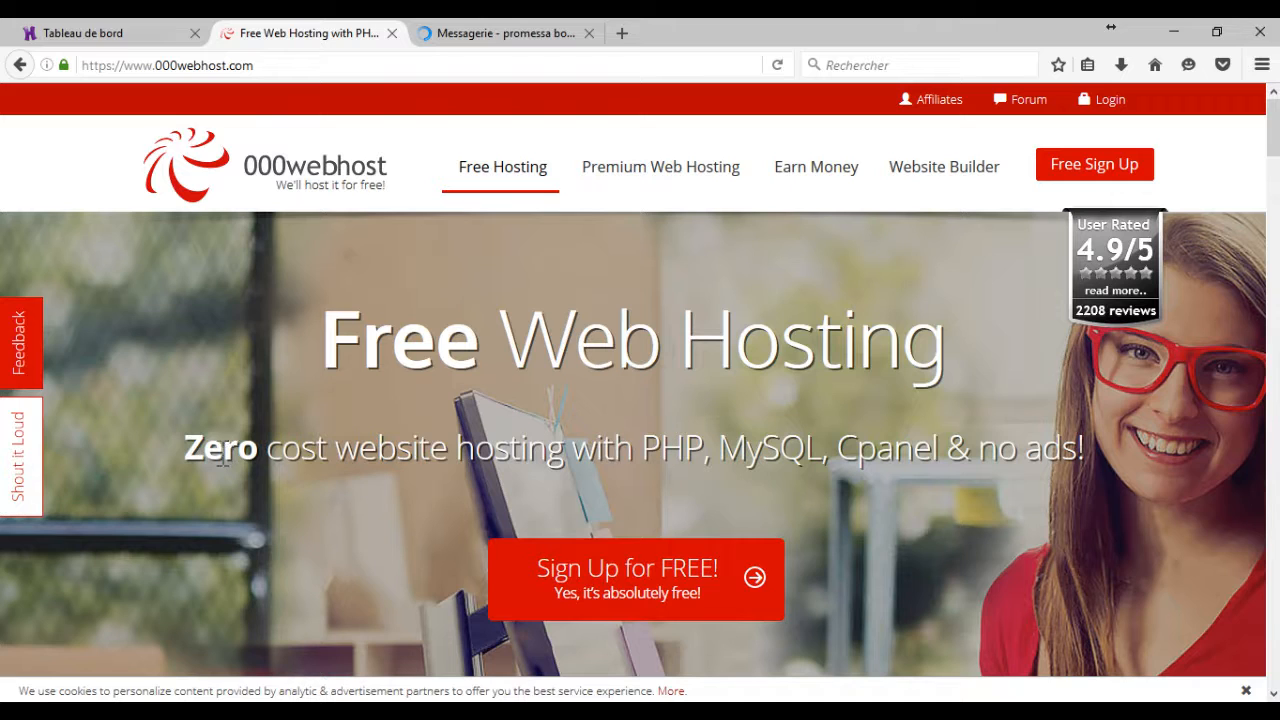
pyautogui.scroll(-2, 255, 451)
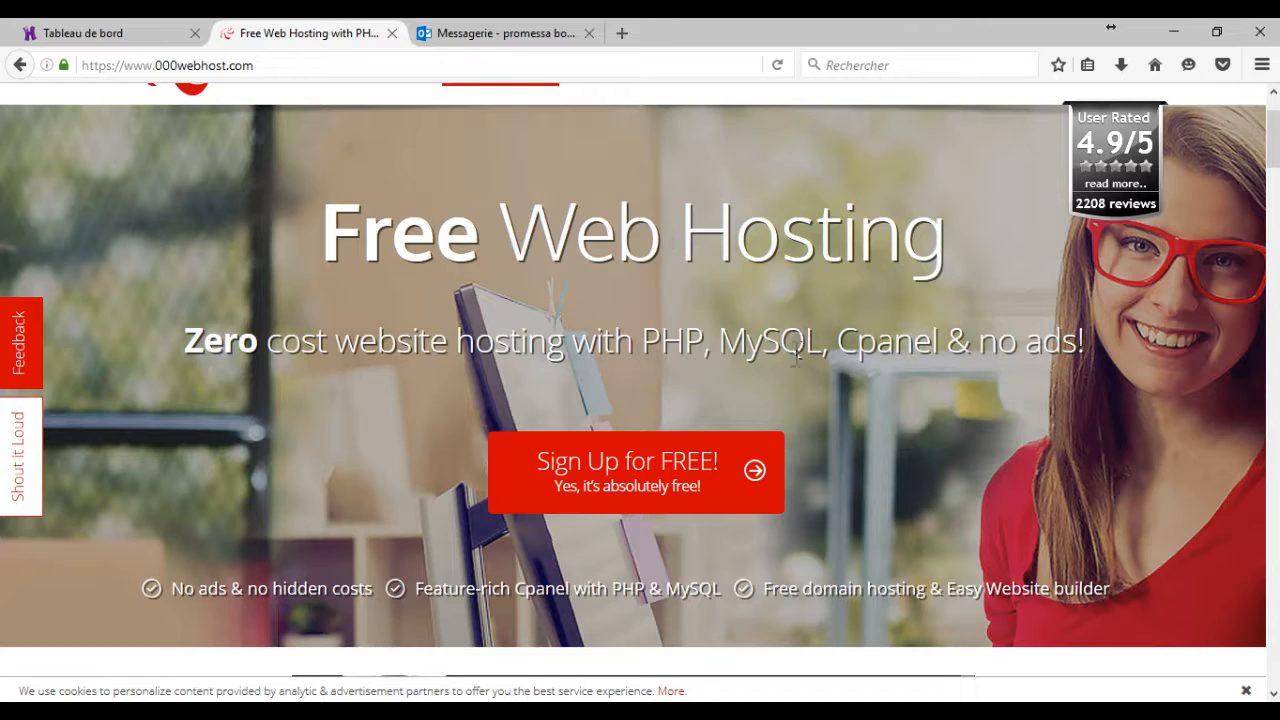
pyautogui.doubleClick(938, 342)
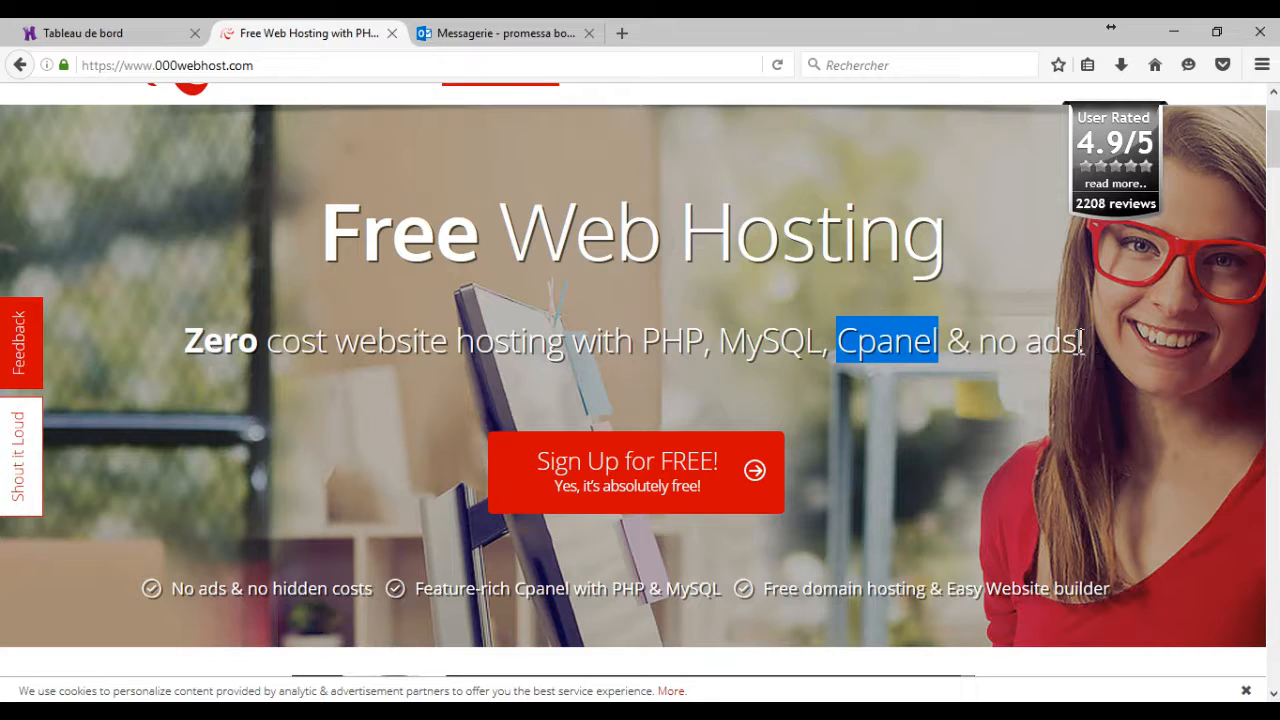
pyautogui.moveTo(1078, 340); pyautogui.dragTo(978, 342)
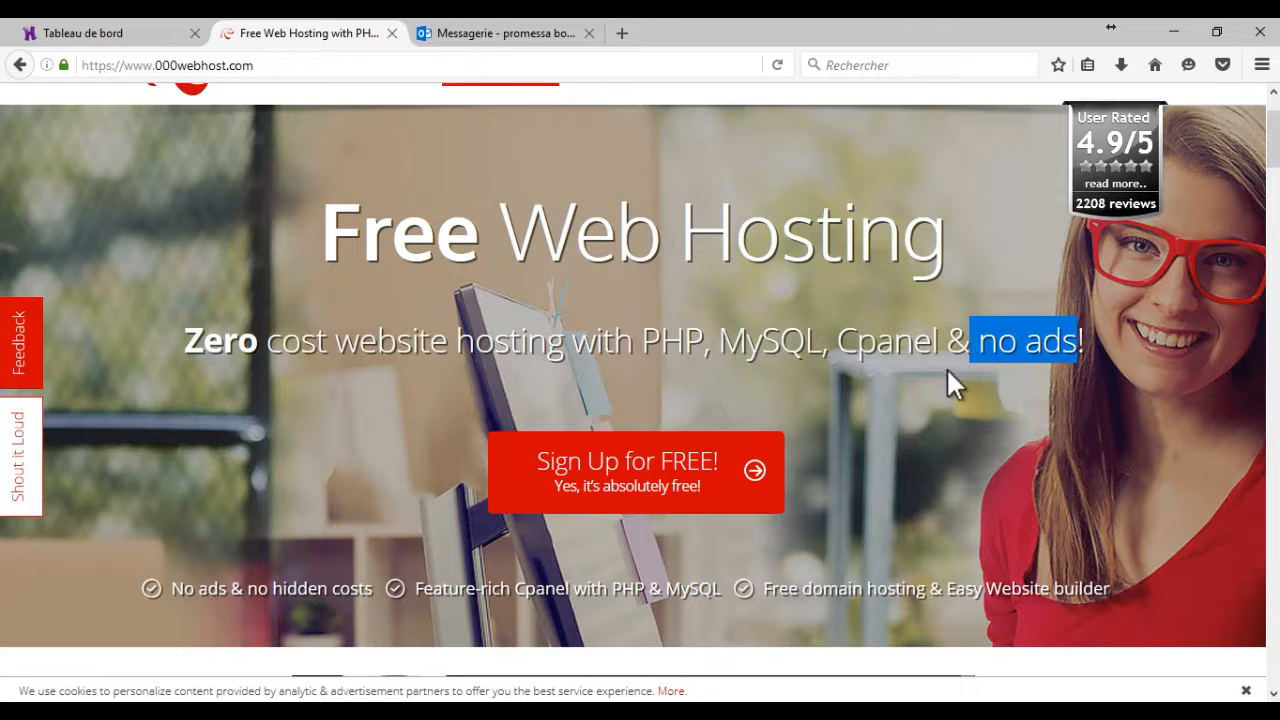
pyautogui.click(1044, 368)
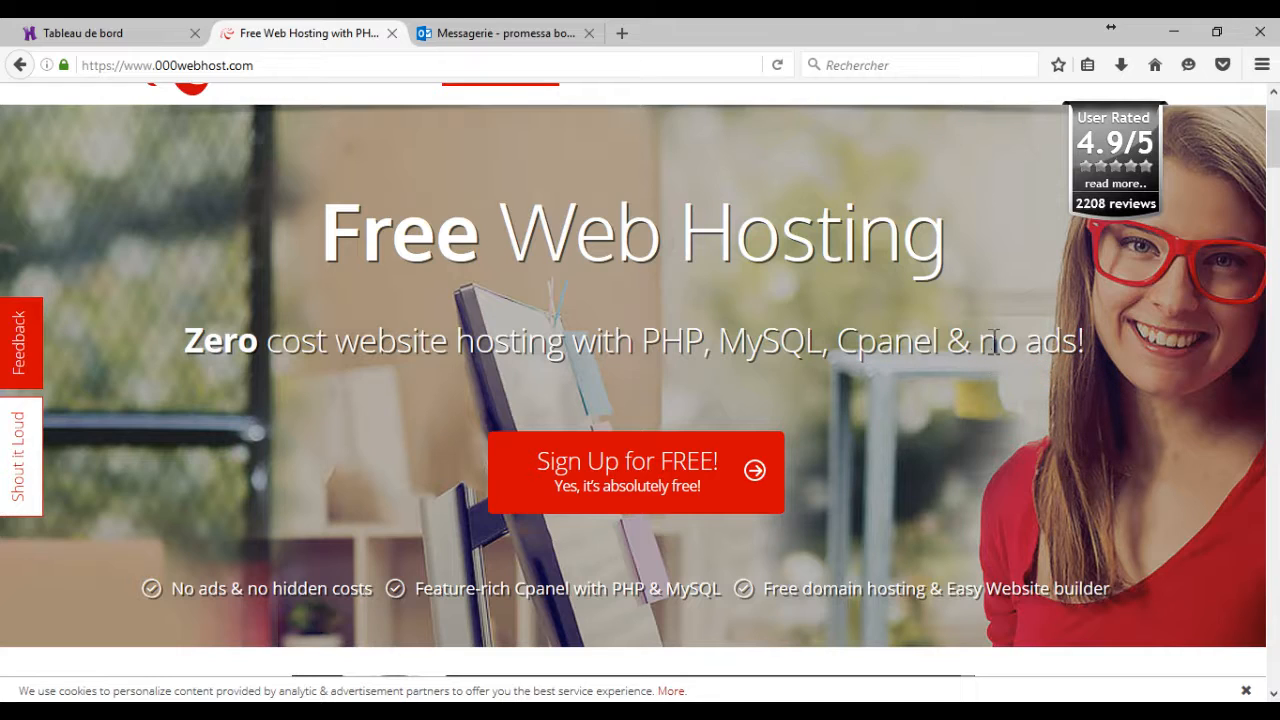
pyautogui.moveTo(1051, 347); pyautogui.dragTo(1040, 346)
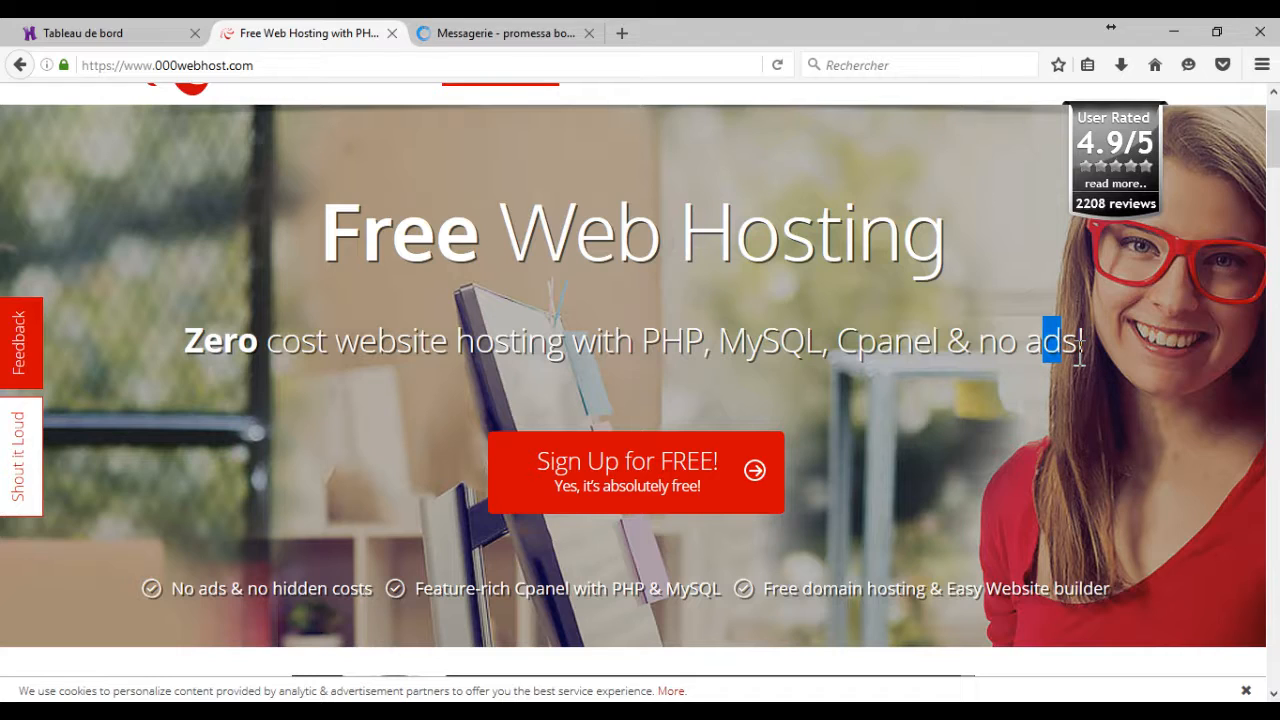
pyautogui.click(1077, 347)
pyautogui.click(1051, 340)
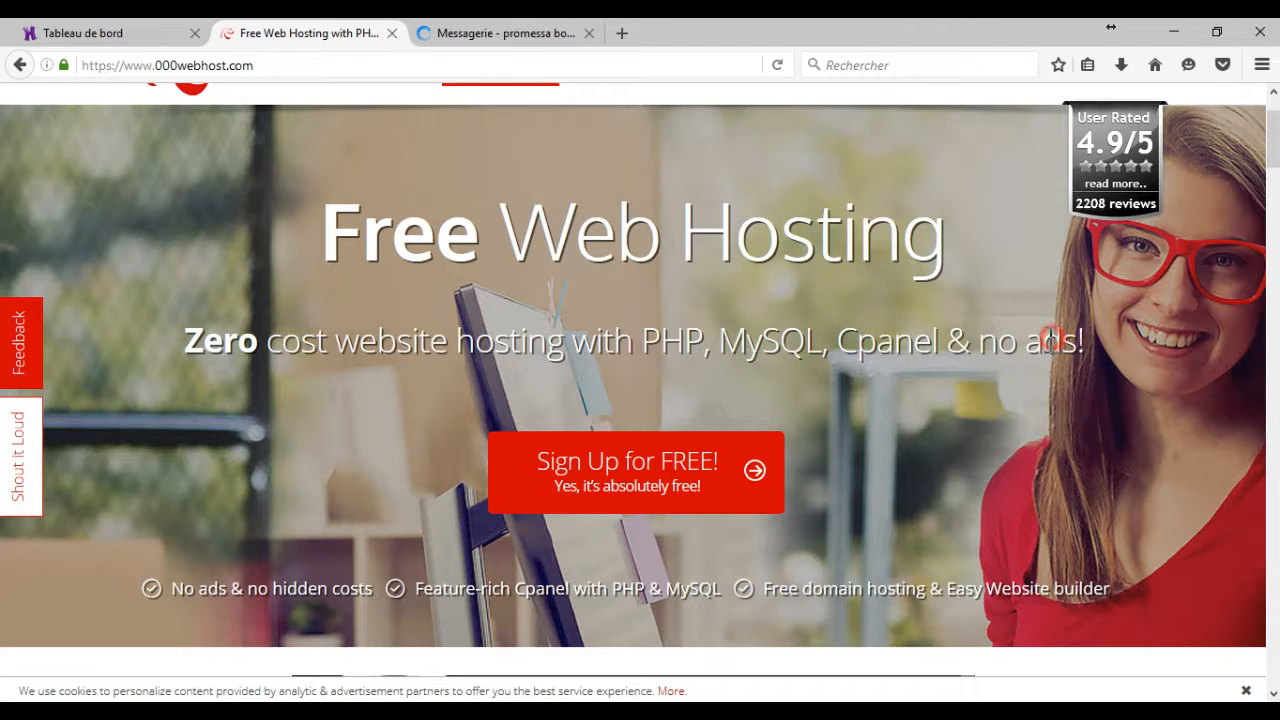
pyautogui.click(1006, 398)
pyautogui.scroll(2, 1097, 405)
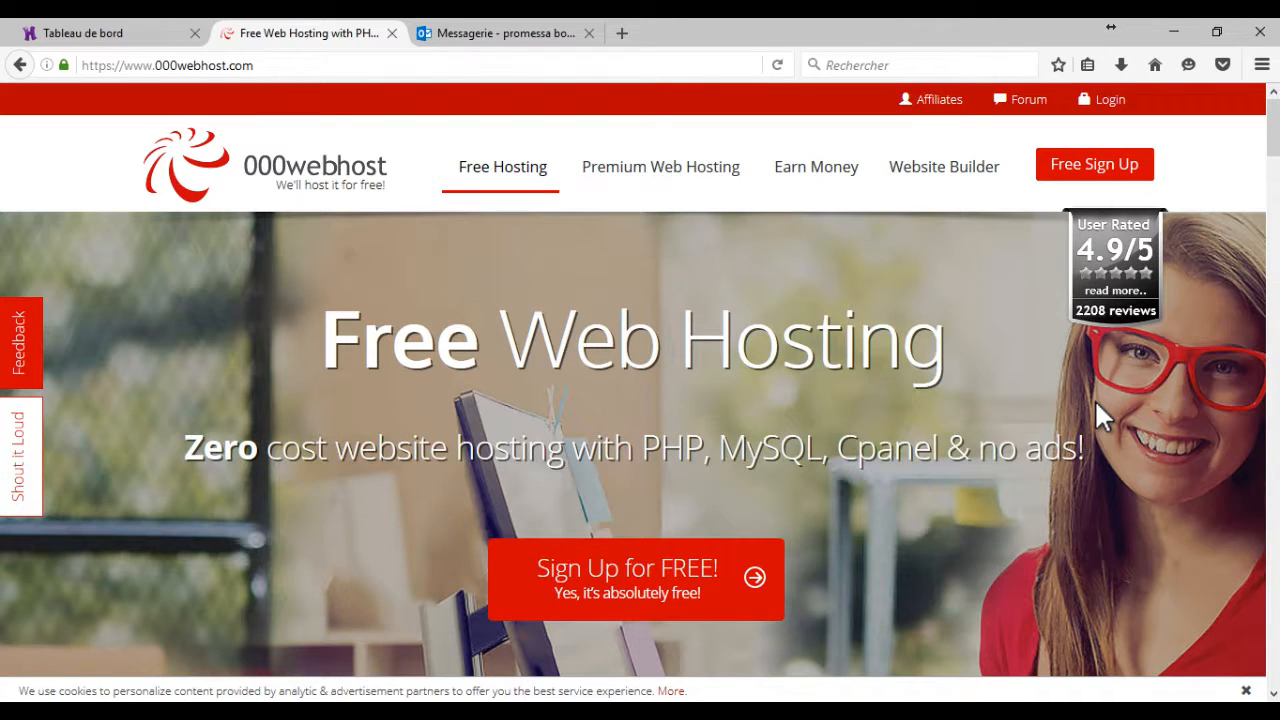
# Open the 000webhost free sign-up page and highlight its .netai.net subdomain suffix.
pyautogui.click(1087, 168)
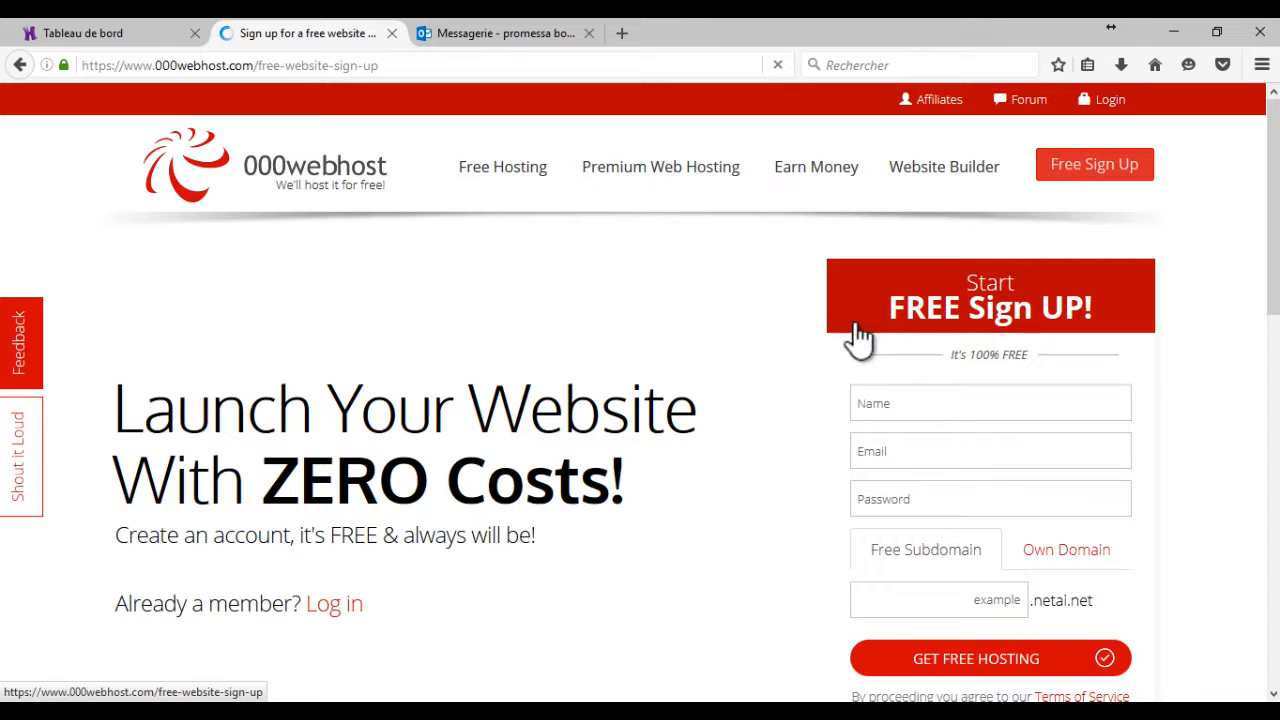
pyautogui.scroll(-2, 776, 390)
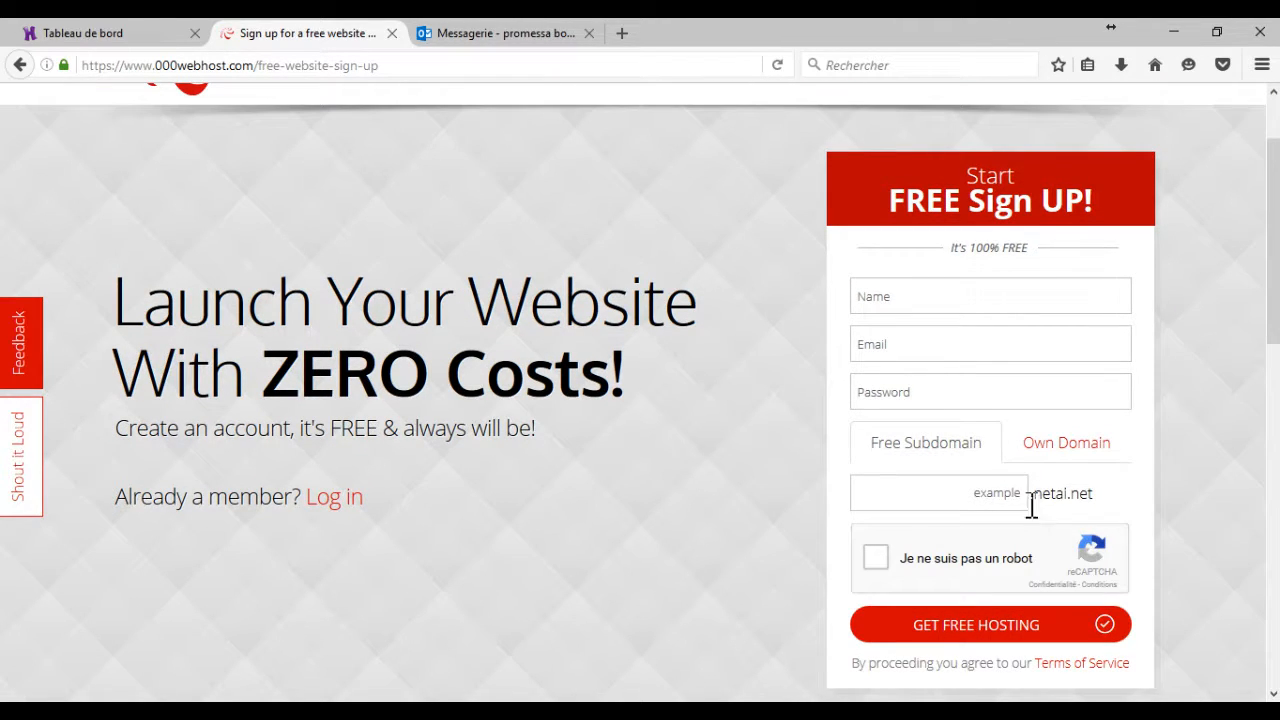
pyautogui.scroll(2, 958, 315)
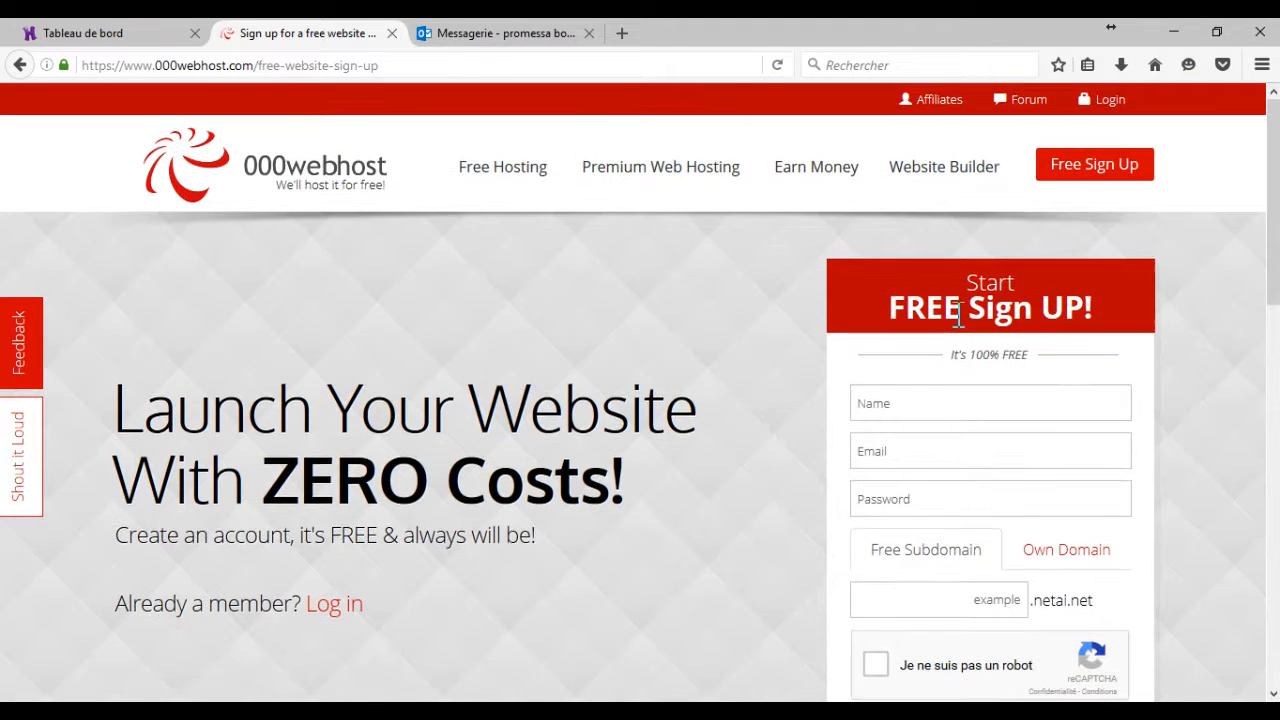
pyautogui.scroll(-4, 958, 315)
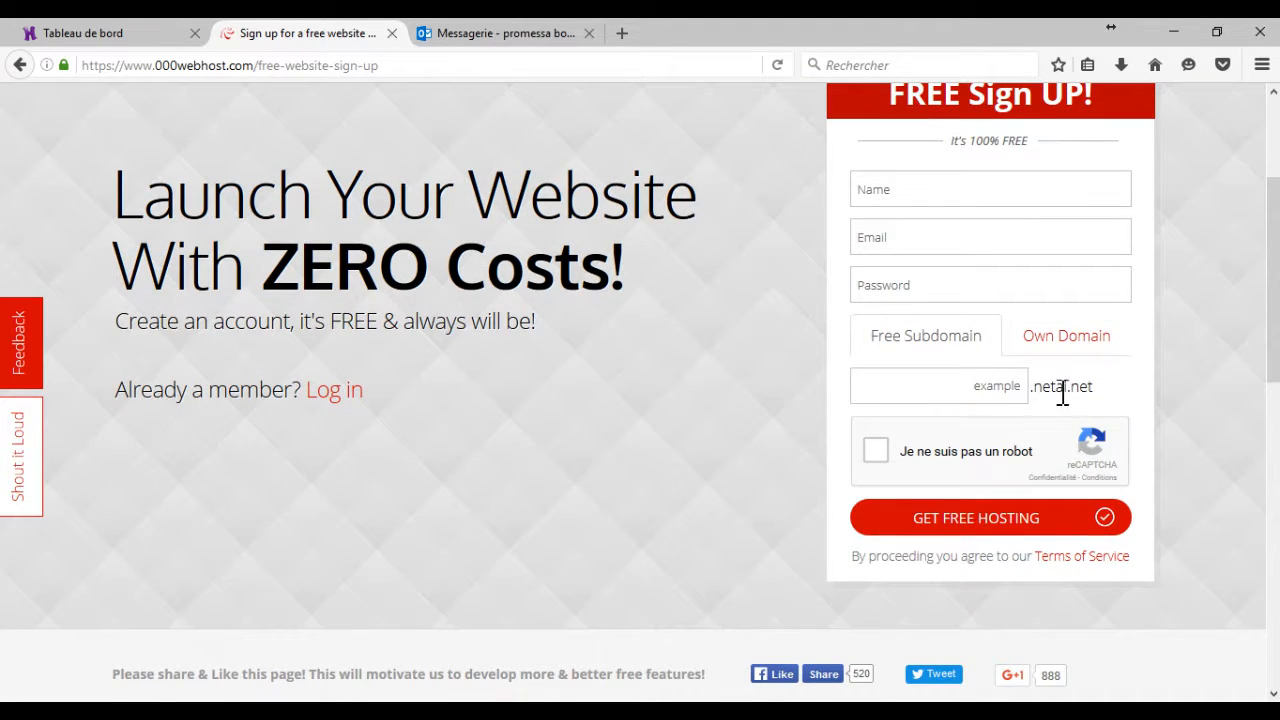
pyautogui.moveTo(1101, 382); pyautogui.dragTo(1034, 392)
# Switch to the Own Domain option and enter tutofree.com as the domain.
pyautogui.click(1060, 336)
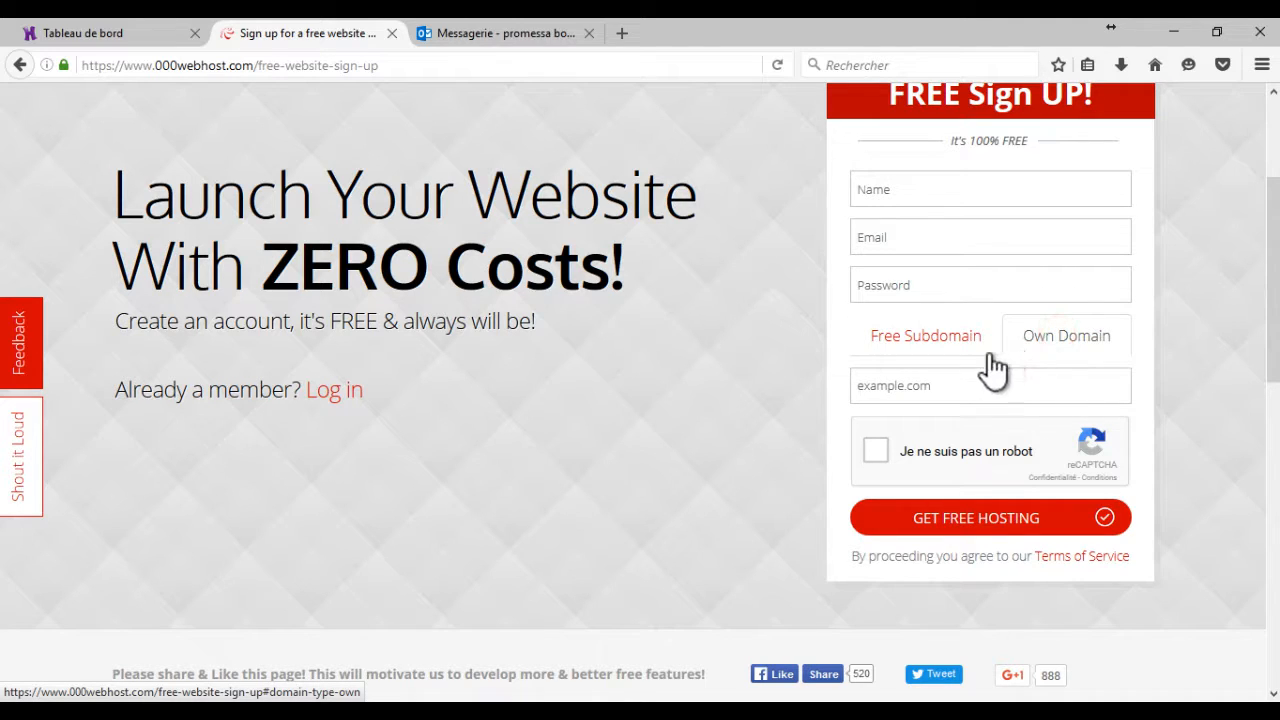
pyautogui.click(936, 386)
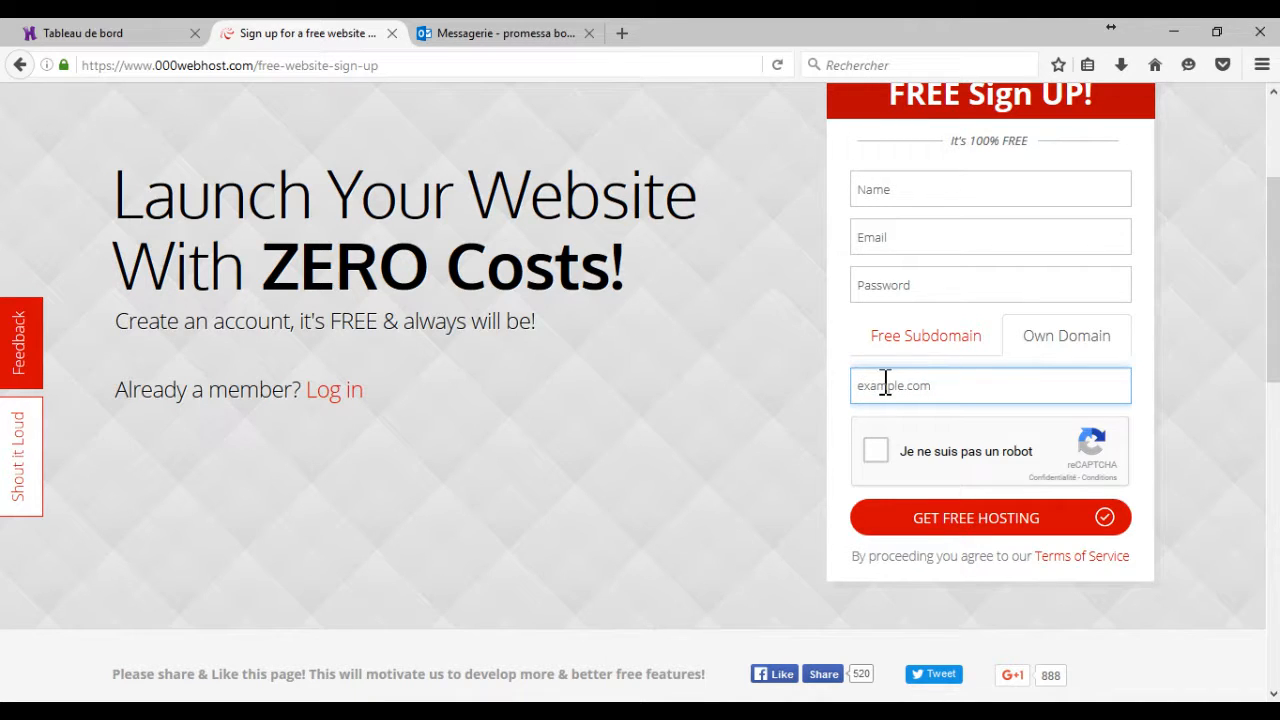
pyautogui.write('tutofree.com')
pyautogui.click(925, 197)
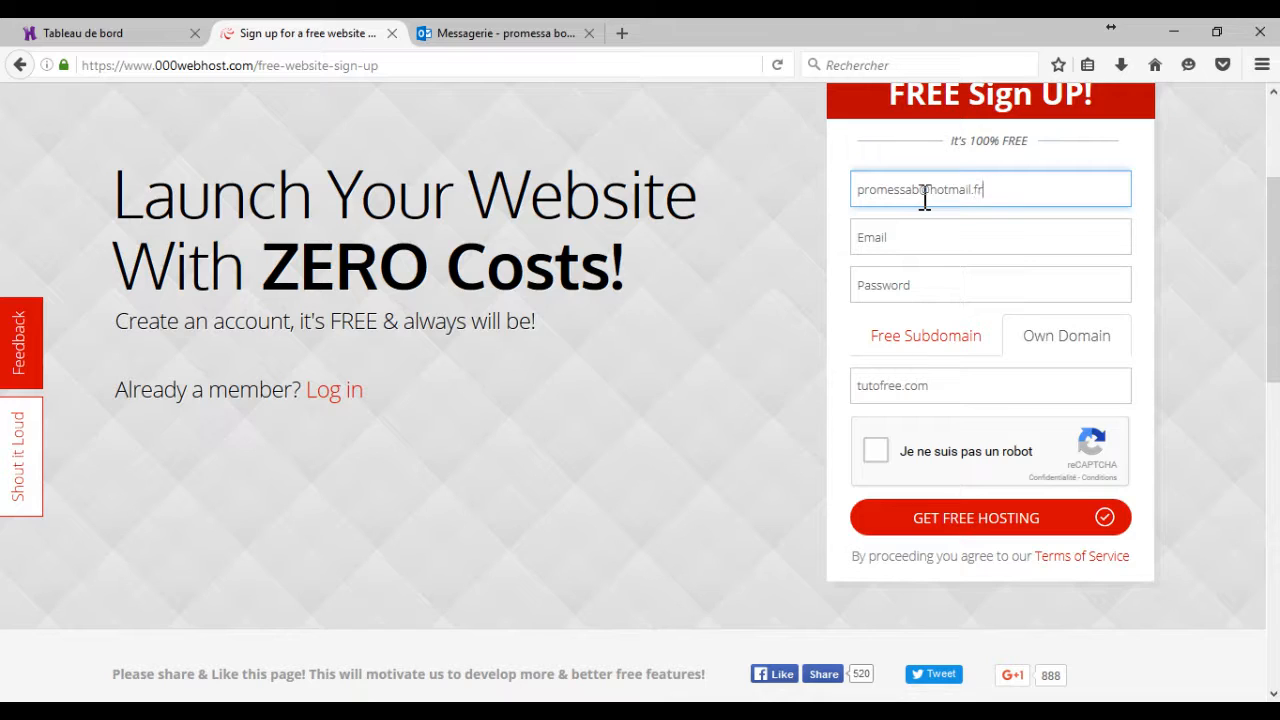
# Move the account e-mail from the Name field into the Email field and begin typing the name.
pyautogui.click(924, 192)
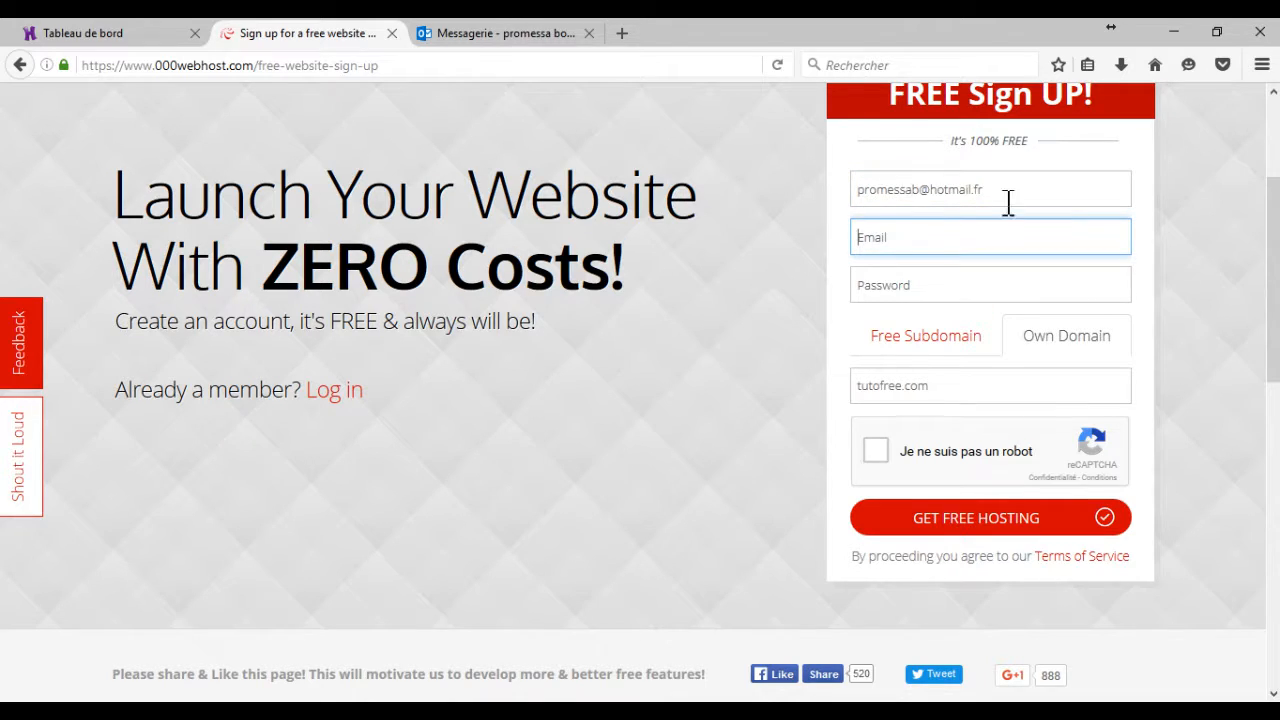
pyautogui.moveTo(992, 189); pyautogui.dragTo(912, 189)
pyautogui.hotkey('ctrl', 'a')
pyautogui.hotkey('ctrl', 'c')
pyautogui.press('BackSpace')
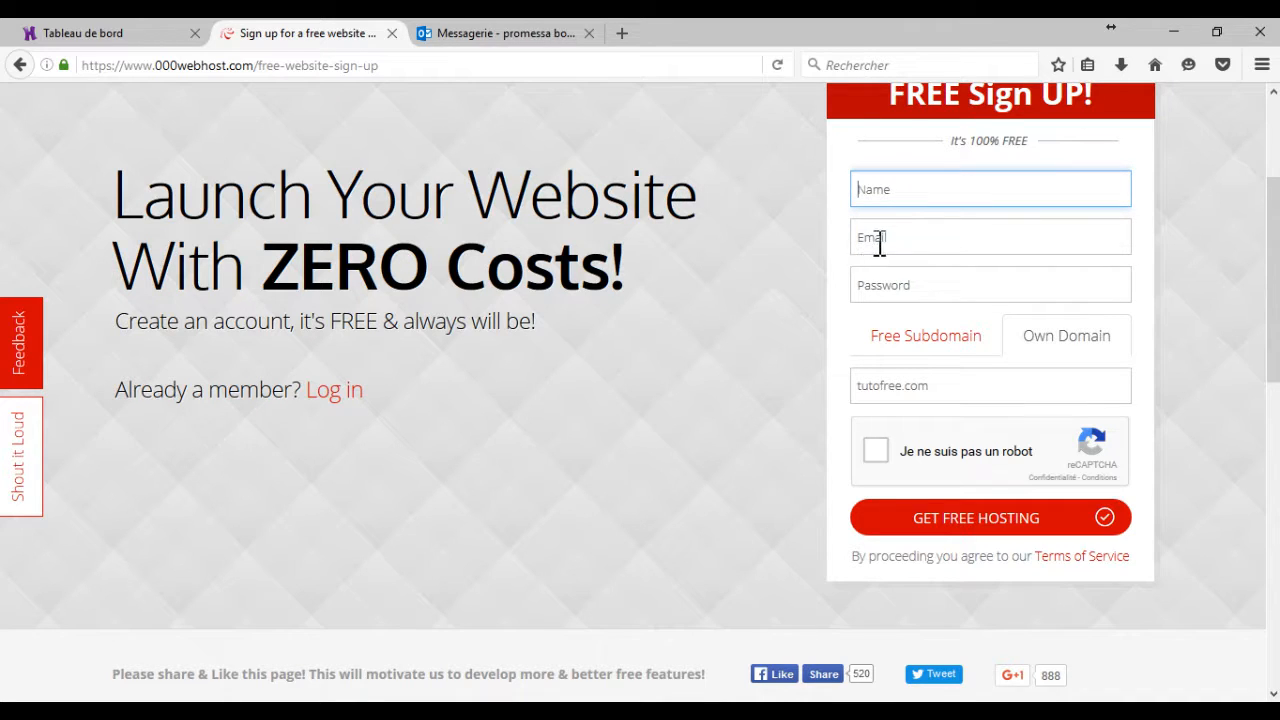
pyautogui.click(882, 237)
pyautogui.hotkey('ctrl', 'v')
pyautogui.click(887, 190)
pyautogui.write('pr')
# Pass the not-a-robot check and submit the sign-up form.
pyautogui.click(874, 452)
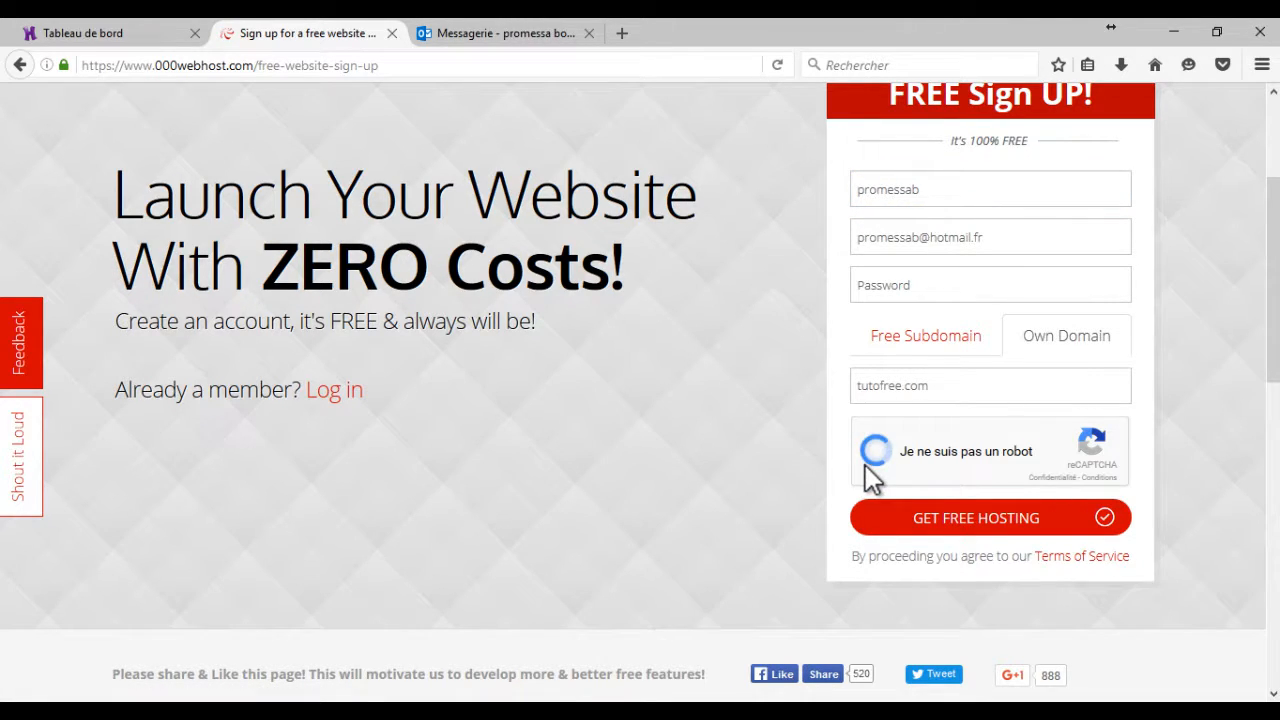
pyautogui.click(933, 394)
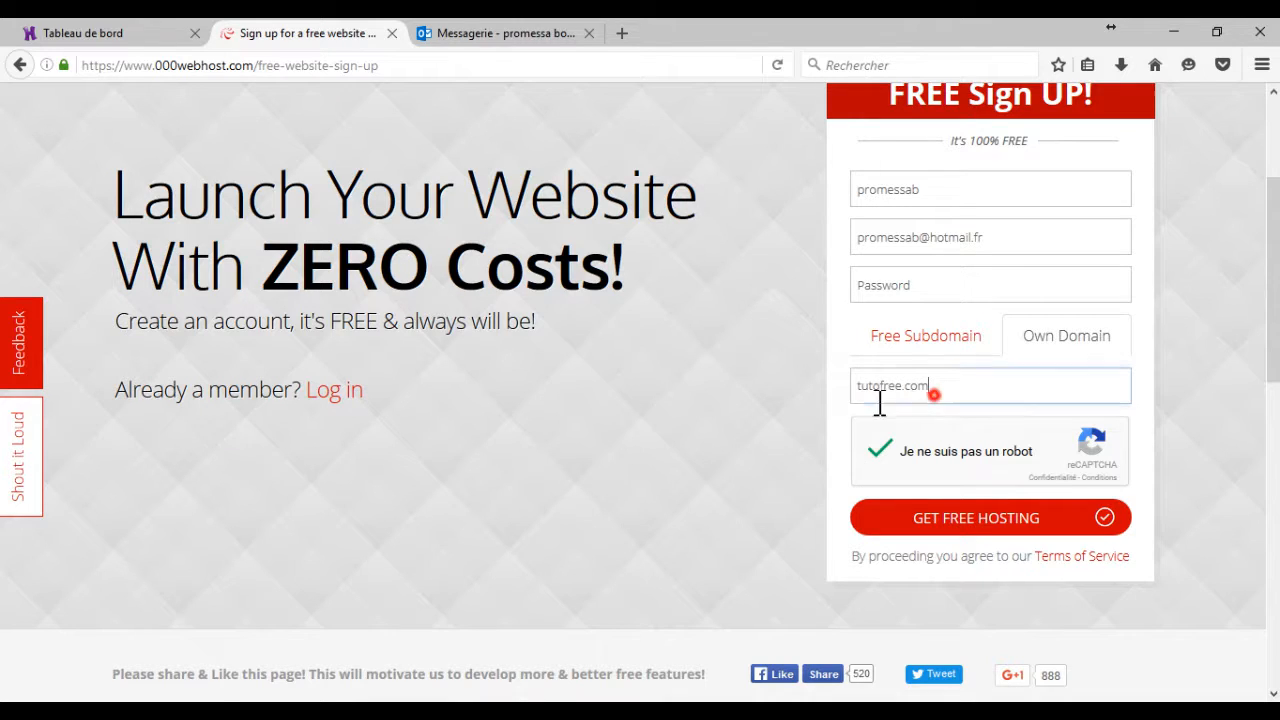
pyautogui.click(966, 522)
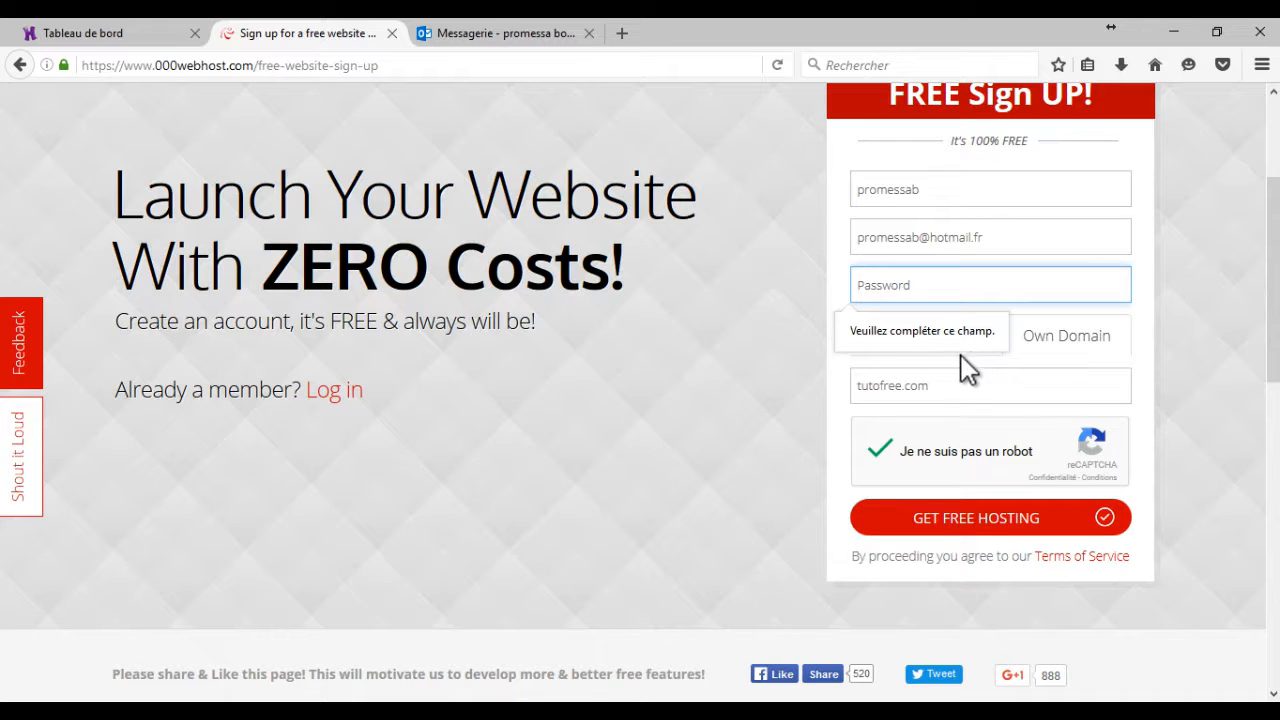
pyautogui.click(950, 388)
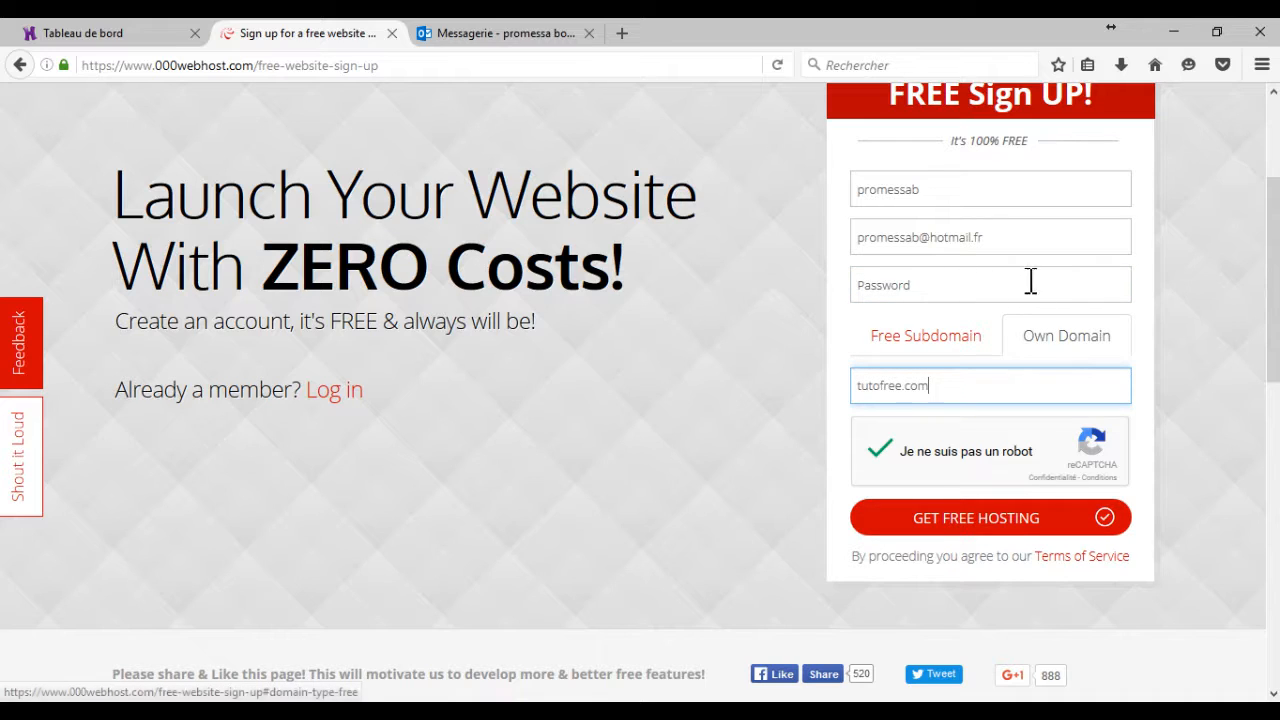
# Enter the account password and resubmit the free-hosting sign-up form.
pyautogui.click(975, 284)
pyautogui.scroll(-2, 945, 293)
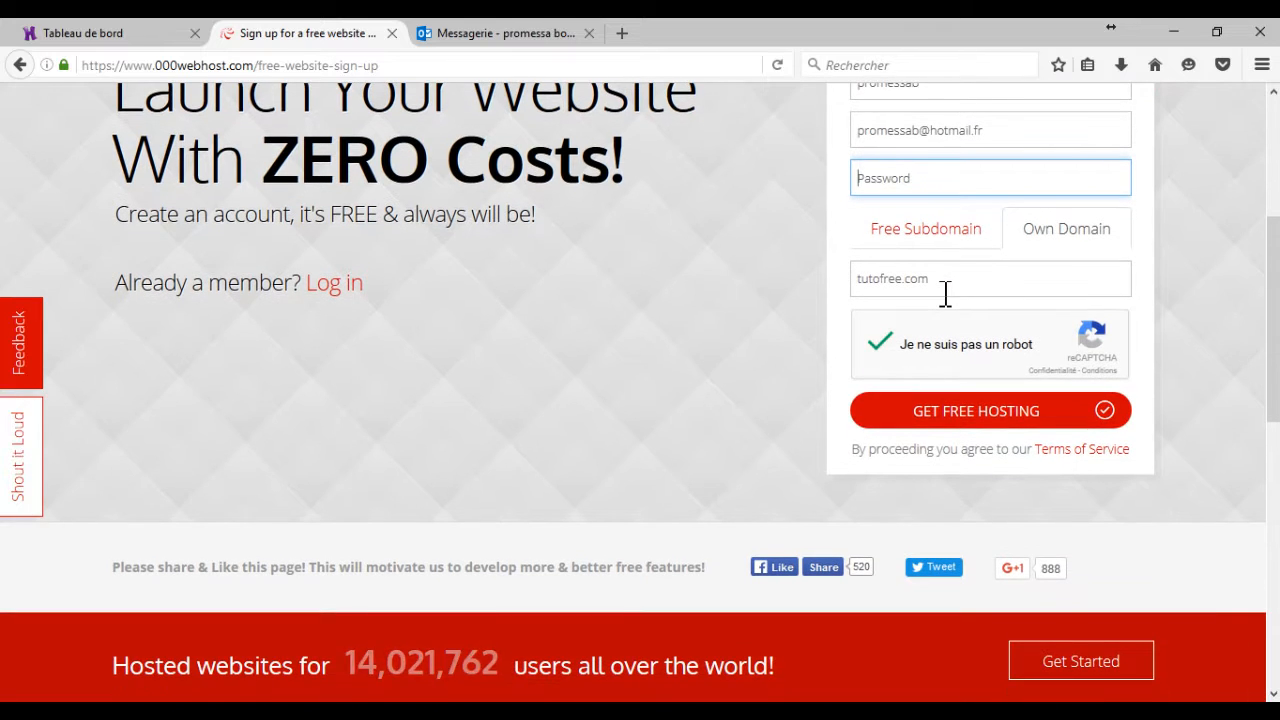
pyautogui.write('********')
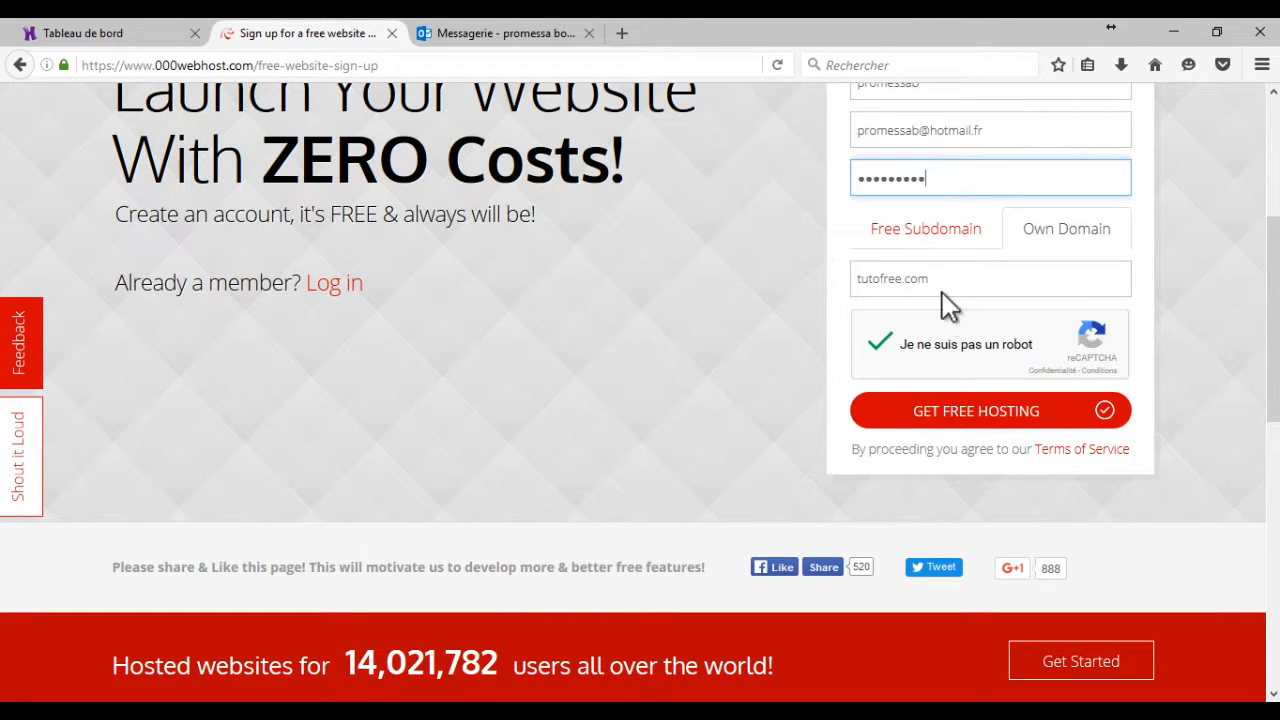
pyautogui.click(940, 413)
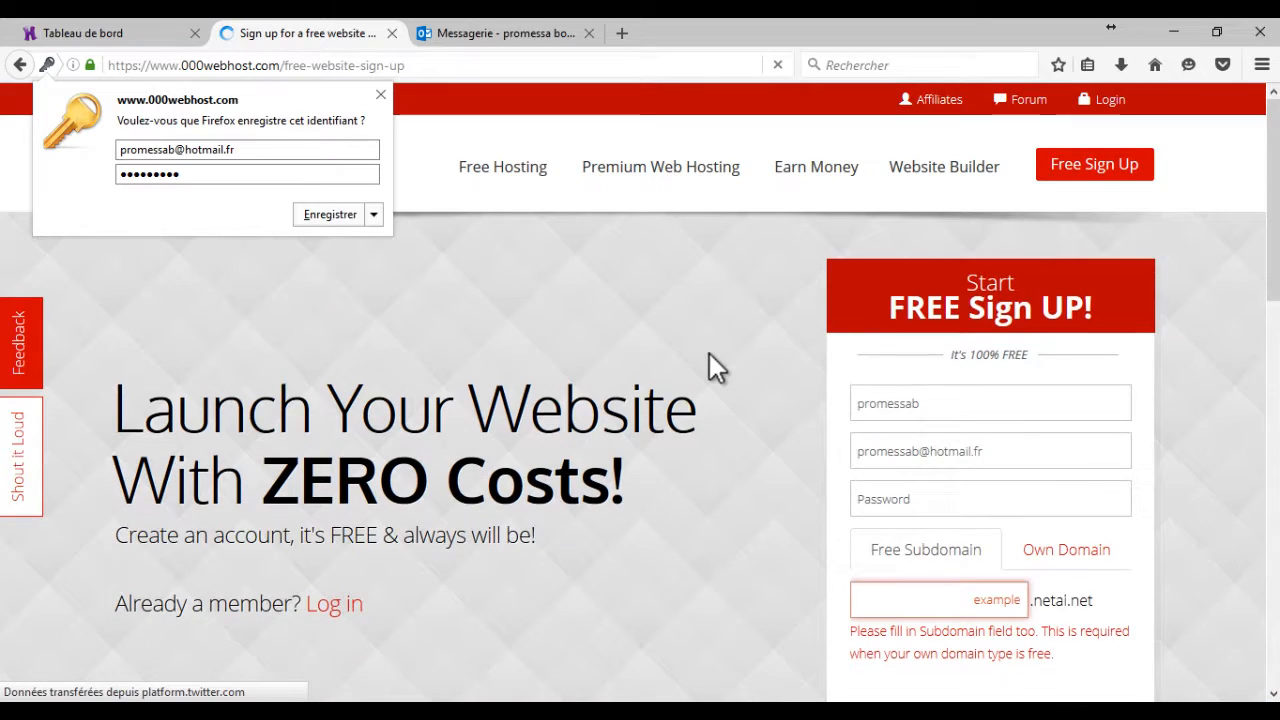
pyautogui.scroll(-3, 709, 353)
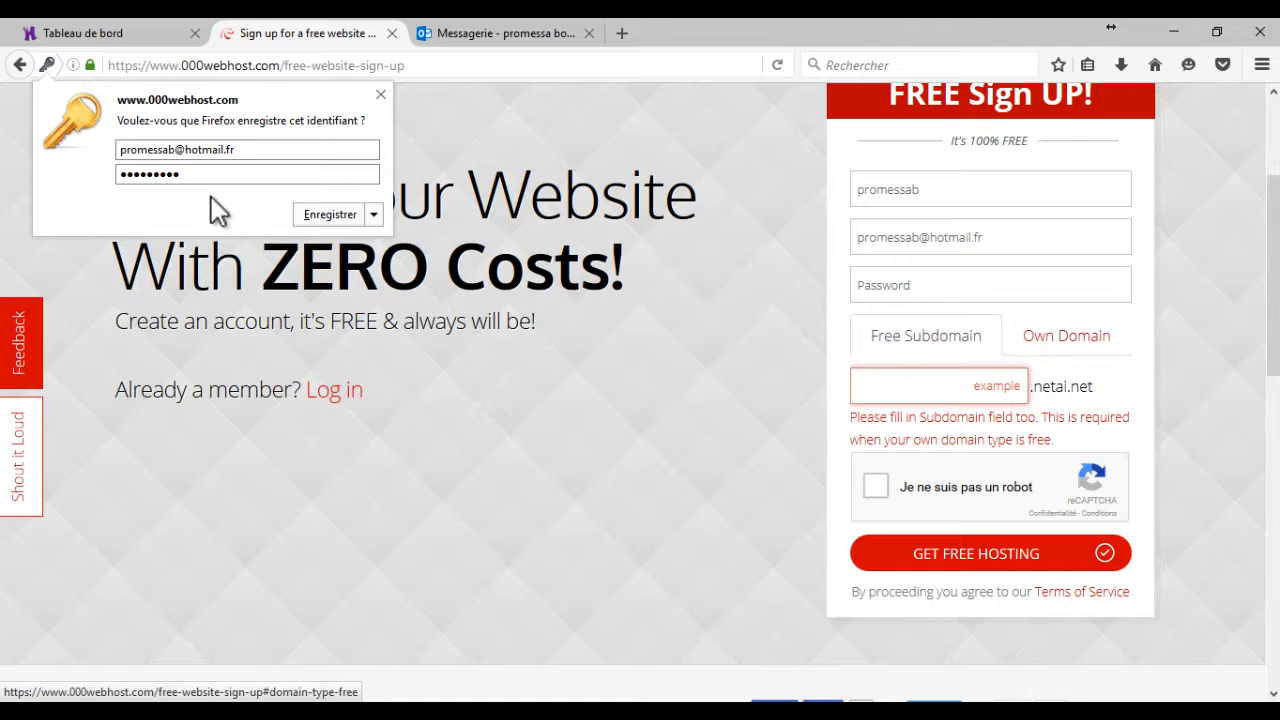
# Dismiss Firefox's save-login offer and set the form back to a free subdomain.
pyautogui.click(381, 95)
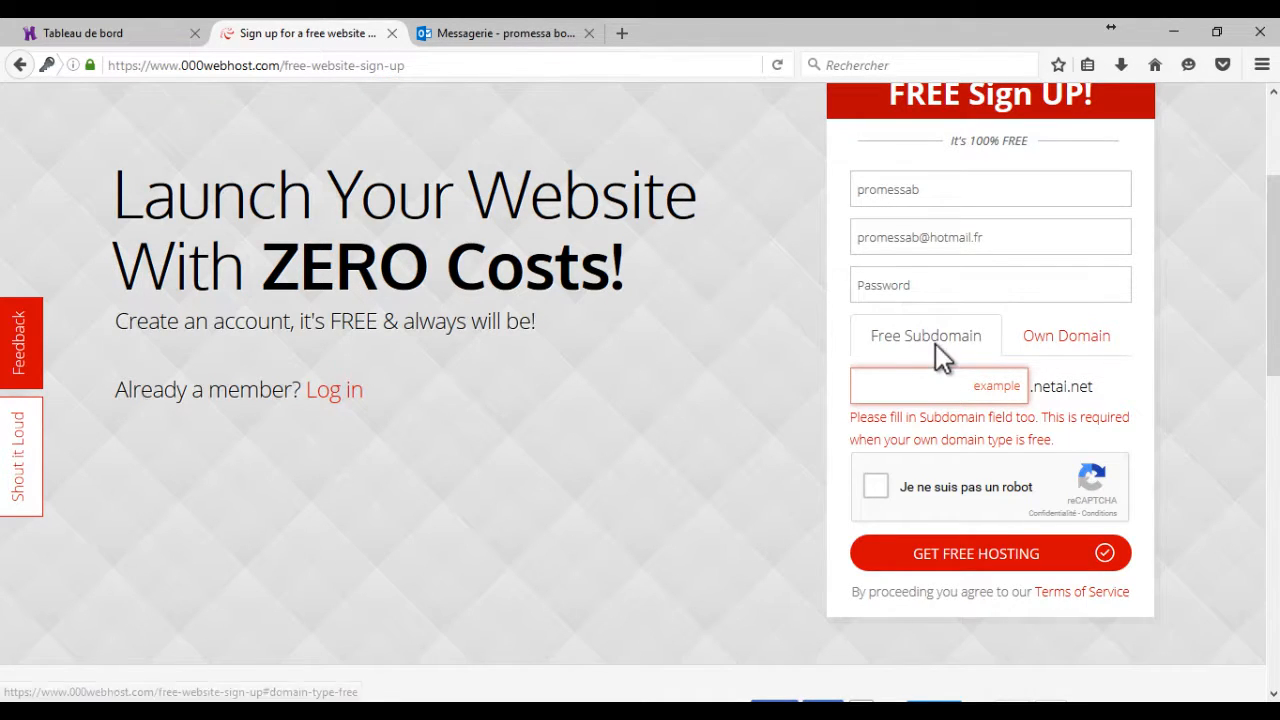
pyautogui.click(1050, 337)
pyautogui.click(964, 339)
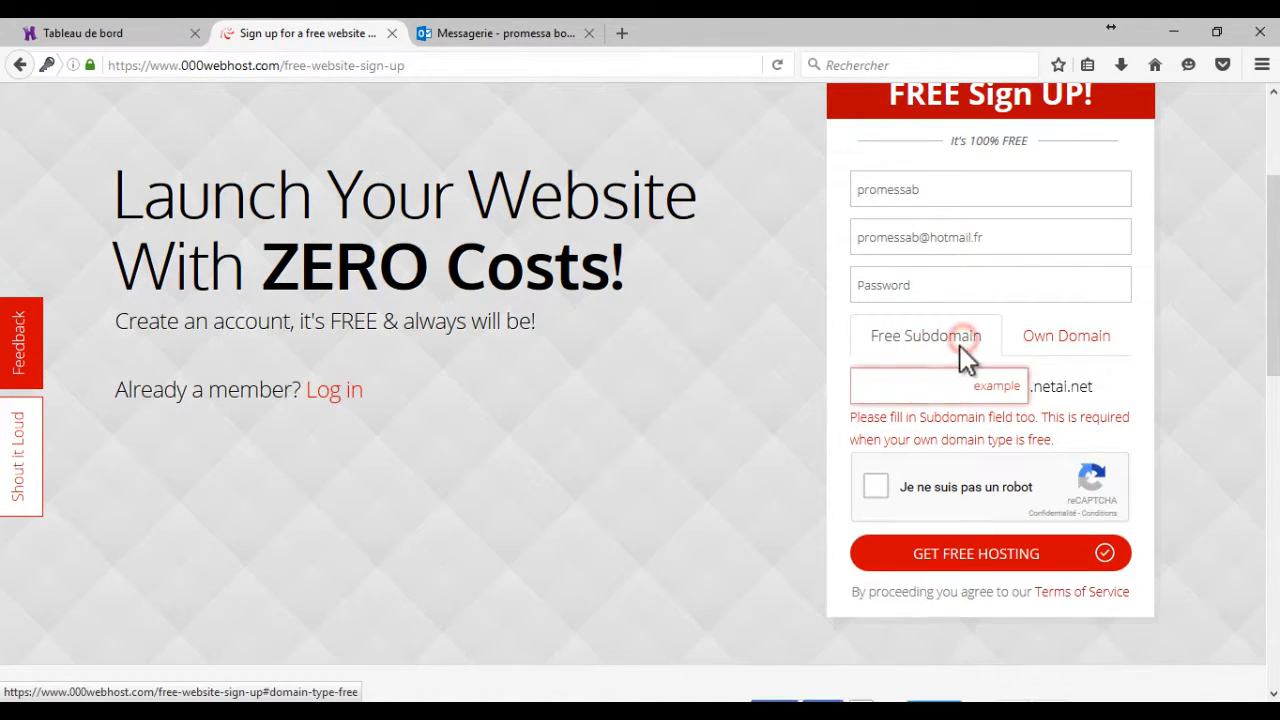
pyautogui.click(905, 384)
pyautogui.moveTo(871, 343); pyautogui.dragTo(966, 349)
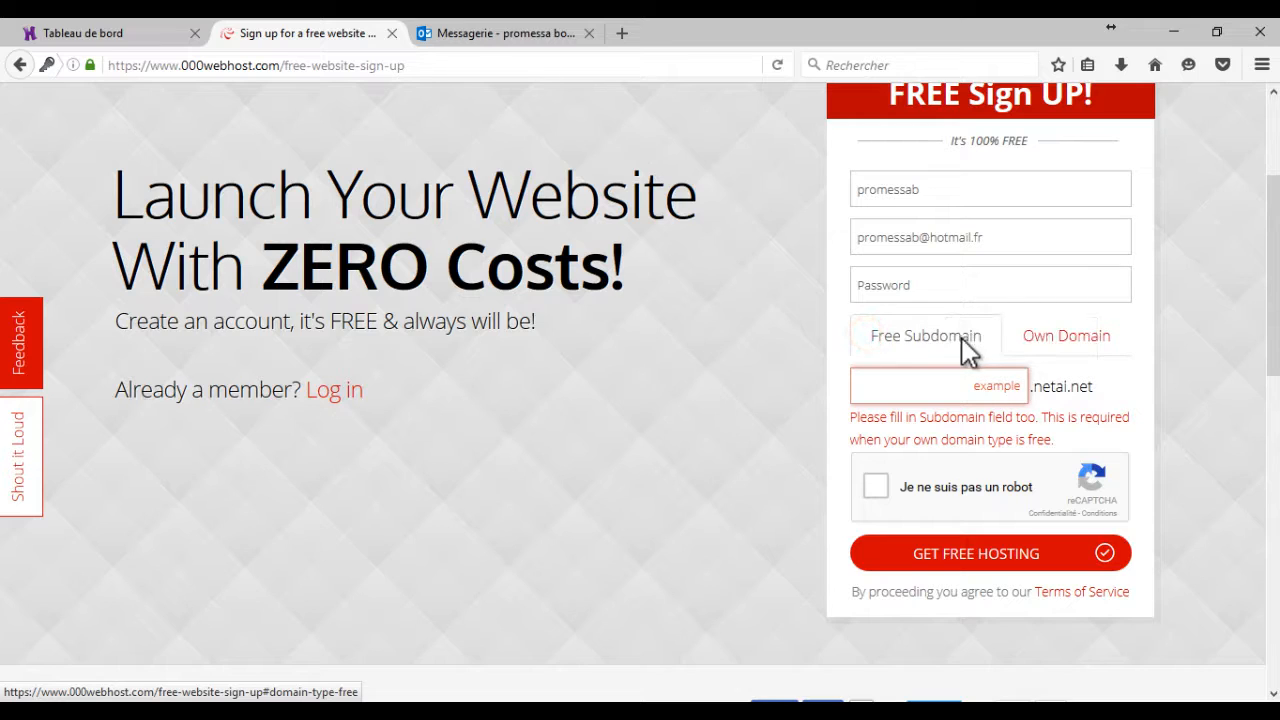
# Highlight the middle of the .netai.net suffix label, leaving the caret in the subdomain box.
pyautogui.doubleClick(1045, 387)
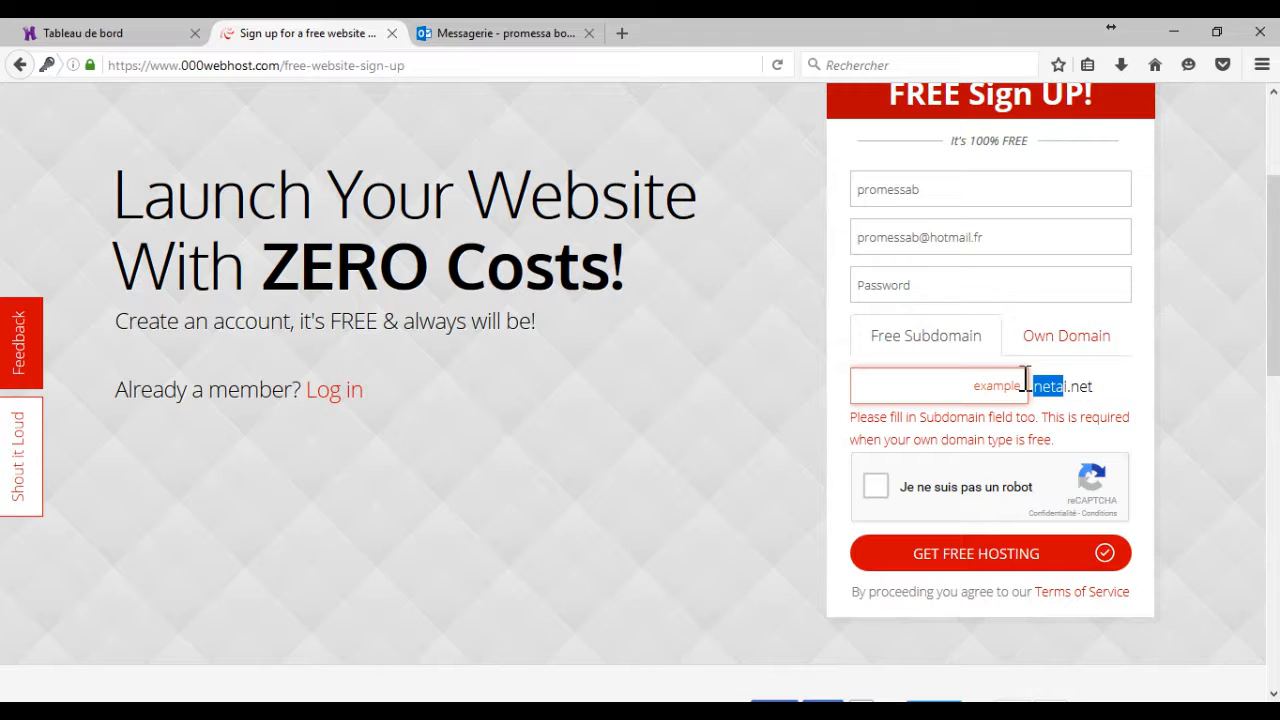
pyautogui.click(965, 387)
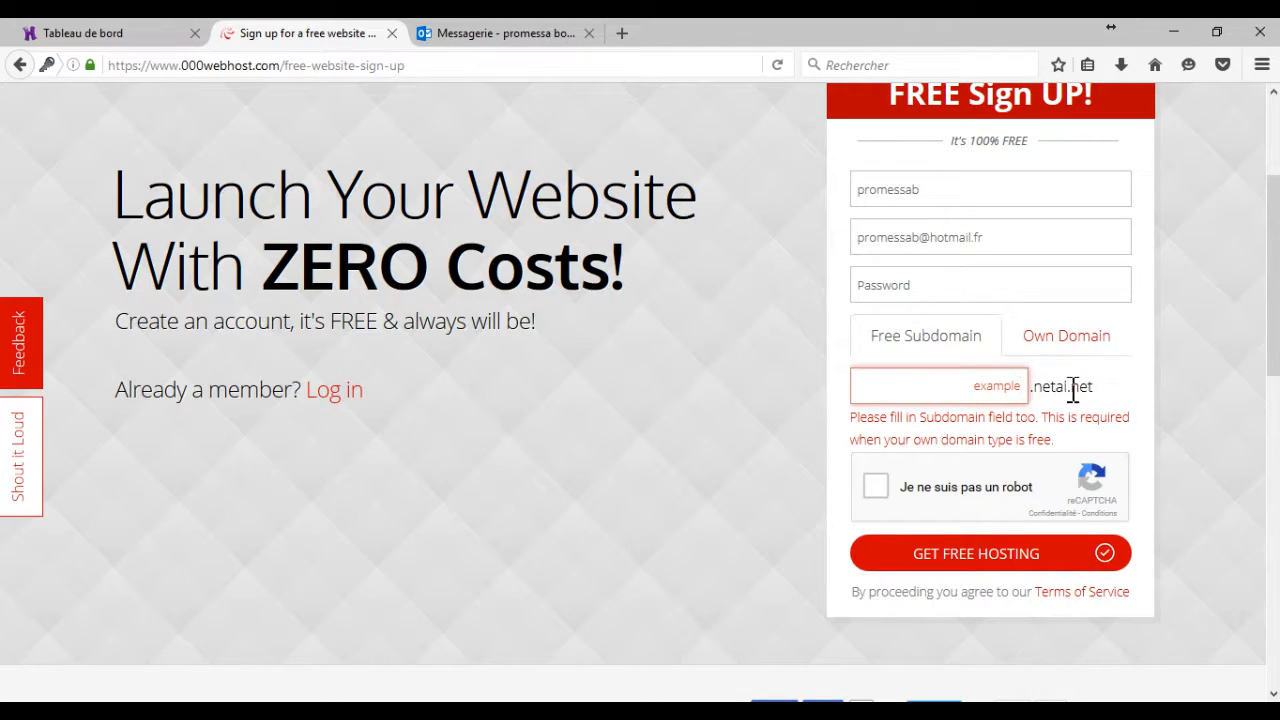
pyautogui.moveTo(1068, 387); pyautogui.dragTo(1032, 388)
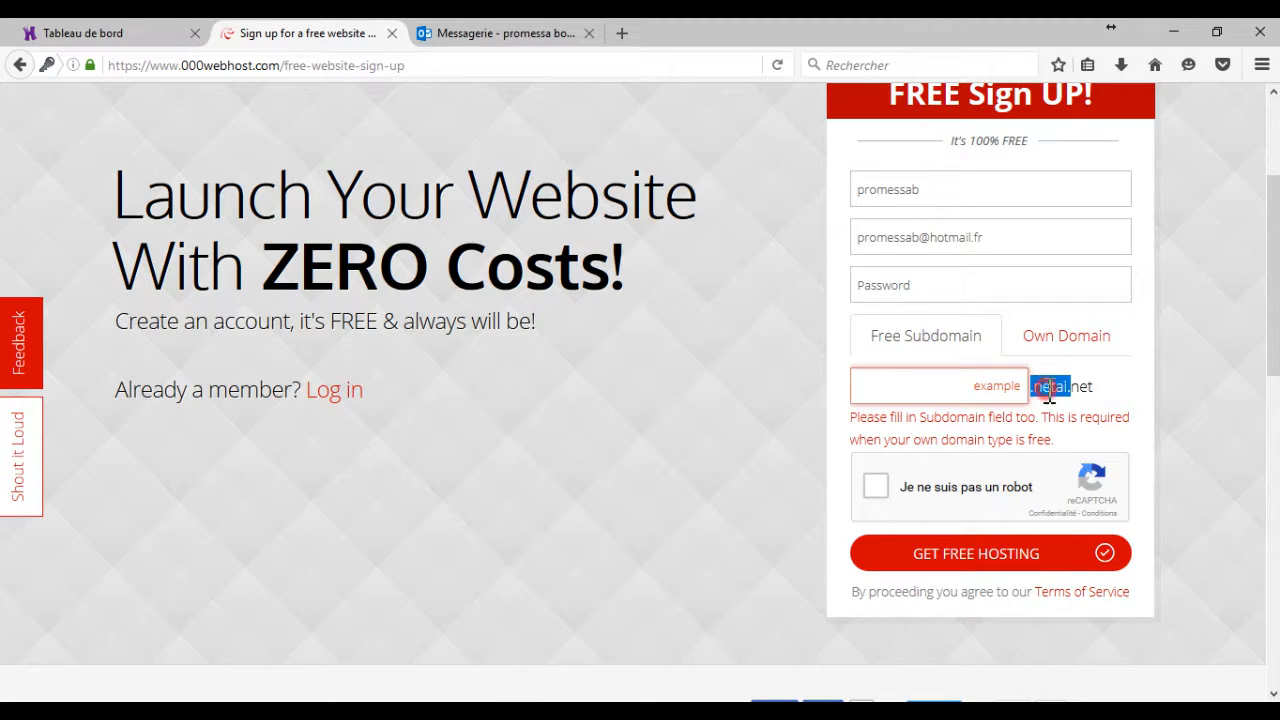
pyautogui.click(1072, 388)
pyautogui.moveTo(1066, 389); pyautogui.dragTo(1019, 388)
pyautogui.click(1019, 387)
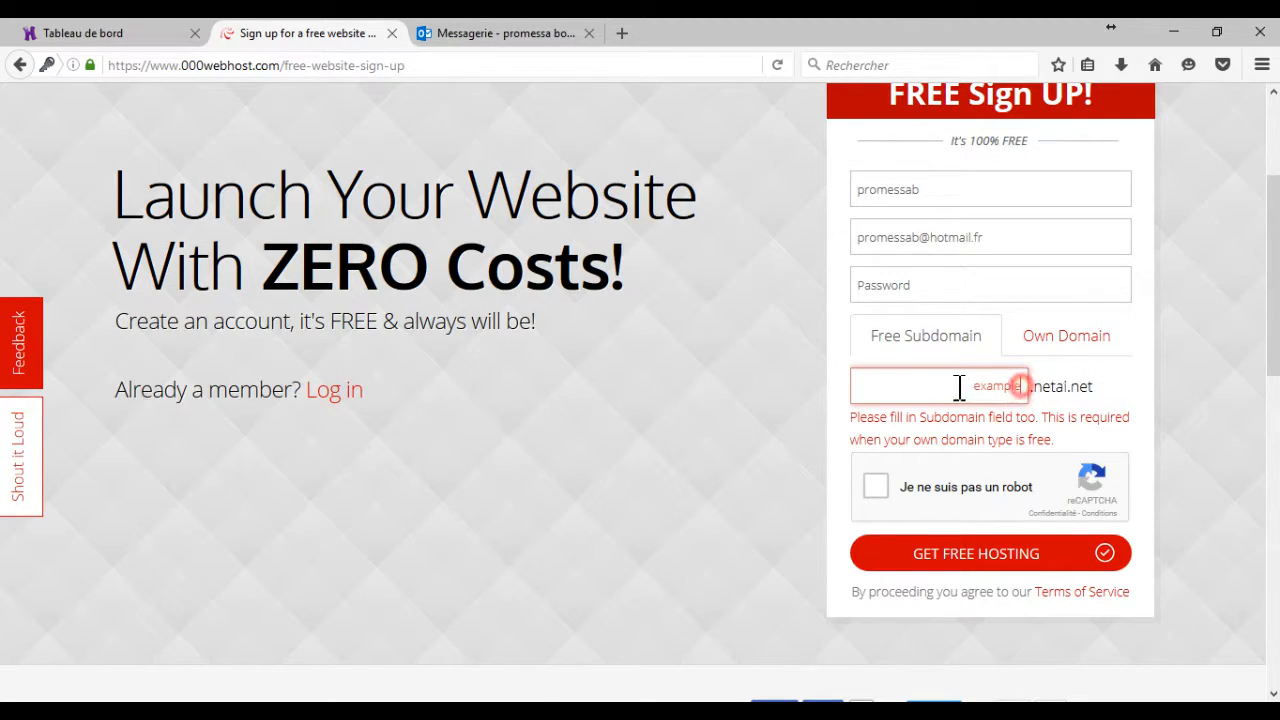
pyautogui.doubleClick(1069, 387)
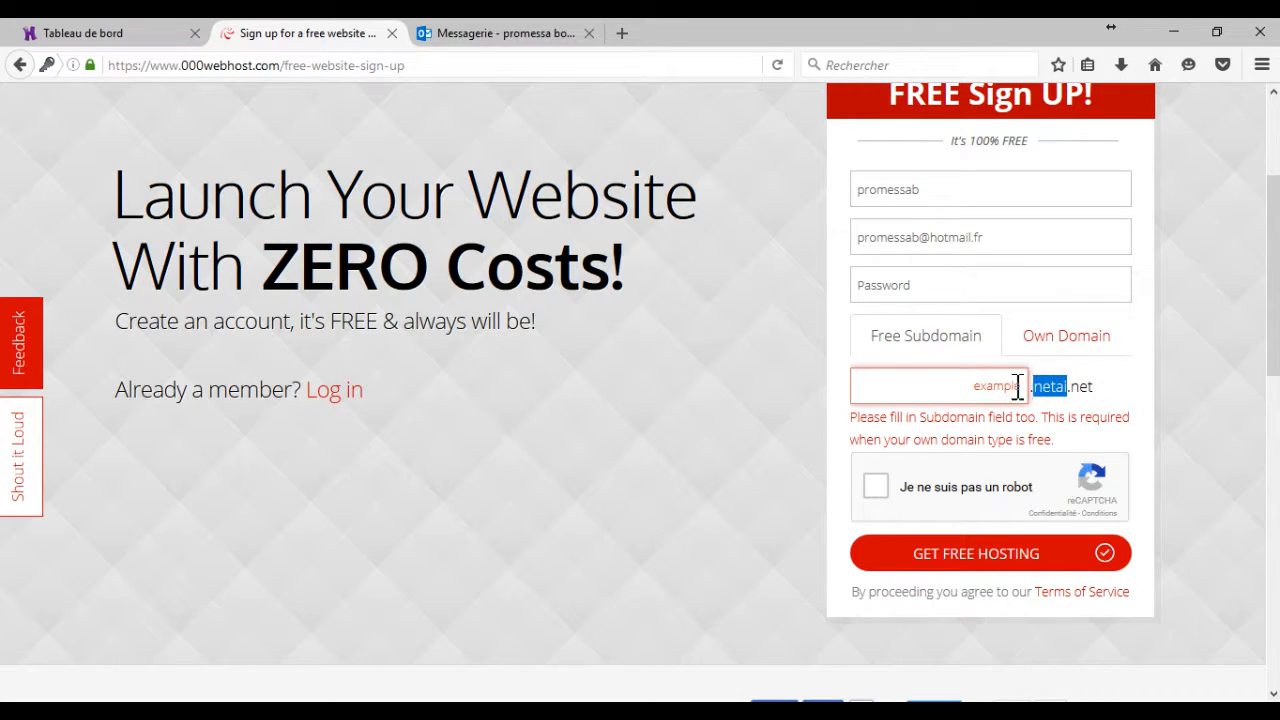
pyautogui.click(1028, 387)
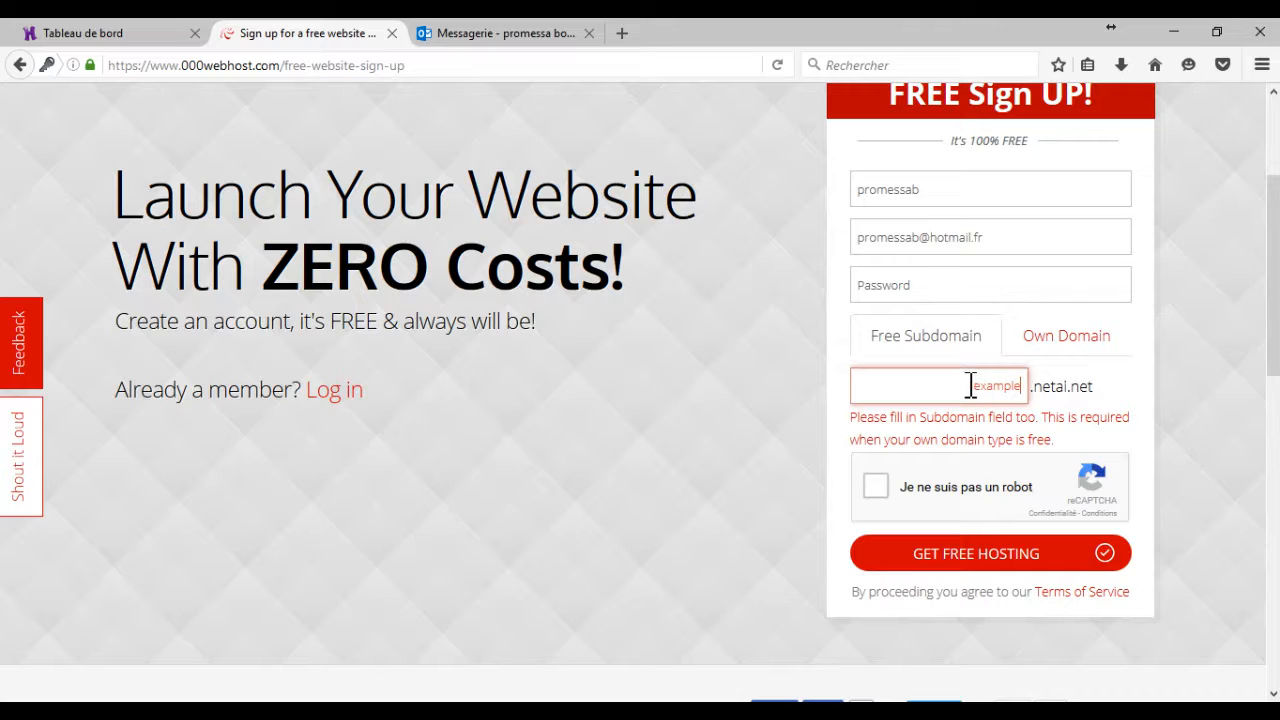
pyautogui.moveTo(1037, 390)
pyautogui.mouseDown()
pyautogui.moveTo(1068, 390)
pyautogui.moveTo(1036, 388)
pyautogui.mouseUp()
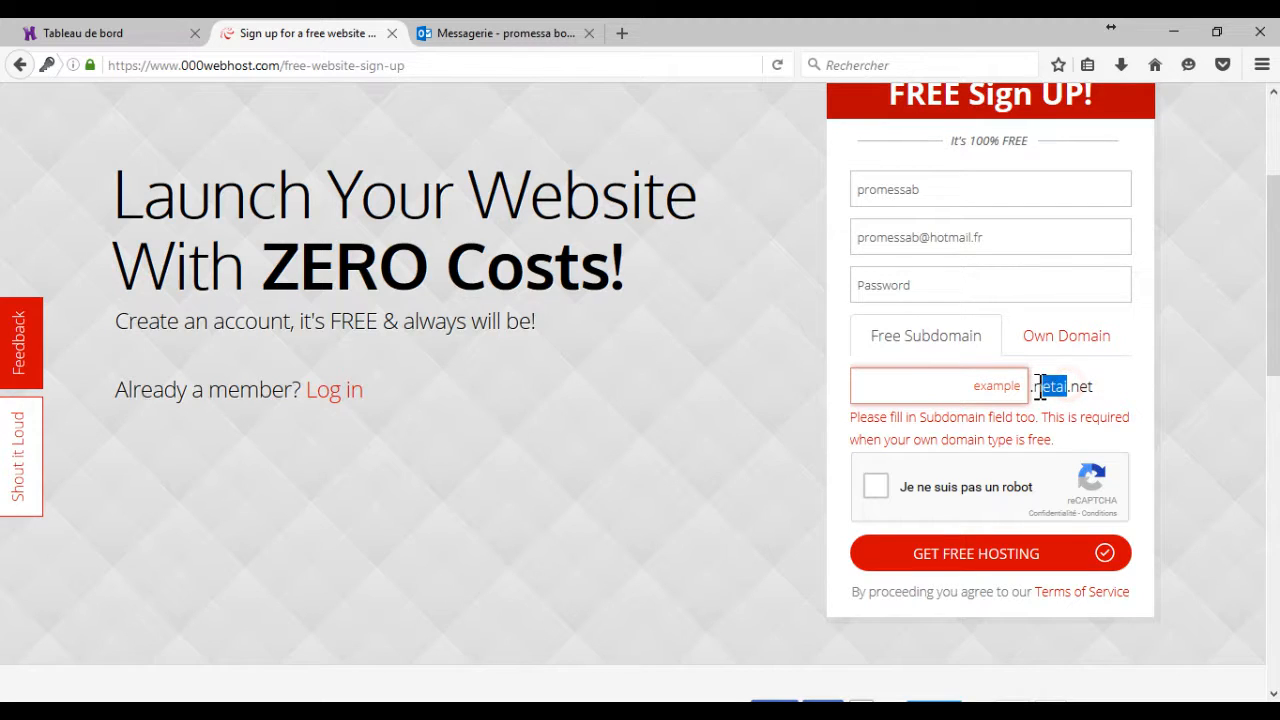
pyautogui.click(968, 386)
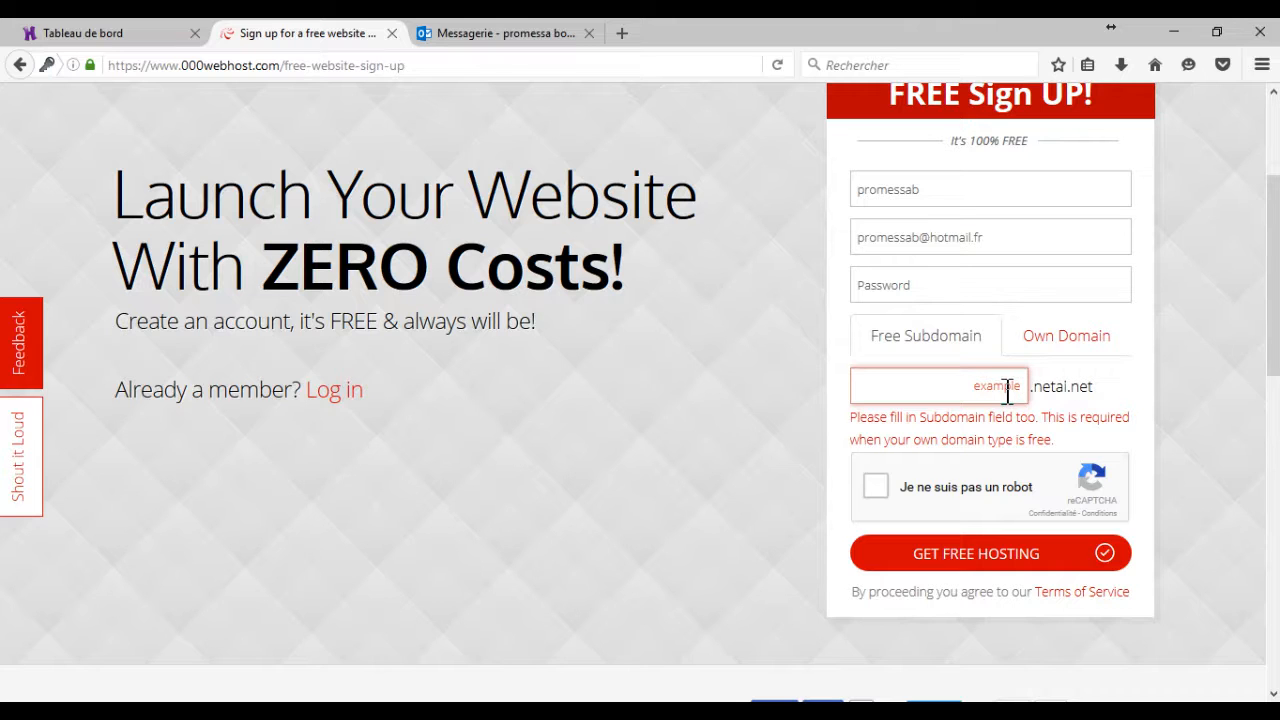
# Scroll to the top of the sign-up page and switch to the Hostinger 'Tableau de bord' tab.
pyautogui.scroll(-2, 986, 366)
pyautogui.scroll(3, 986, 366)
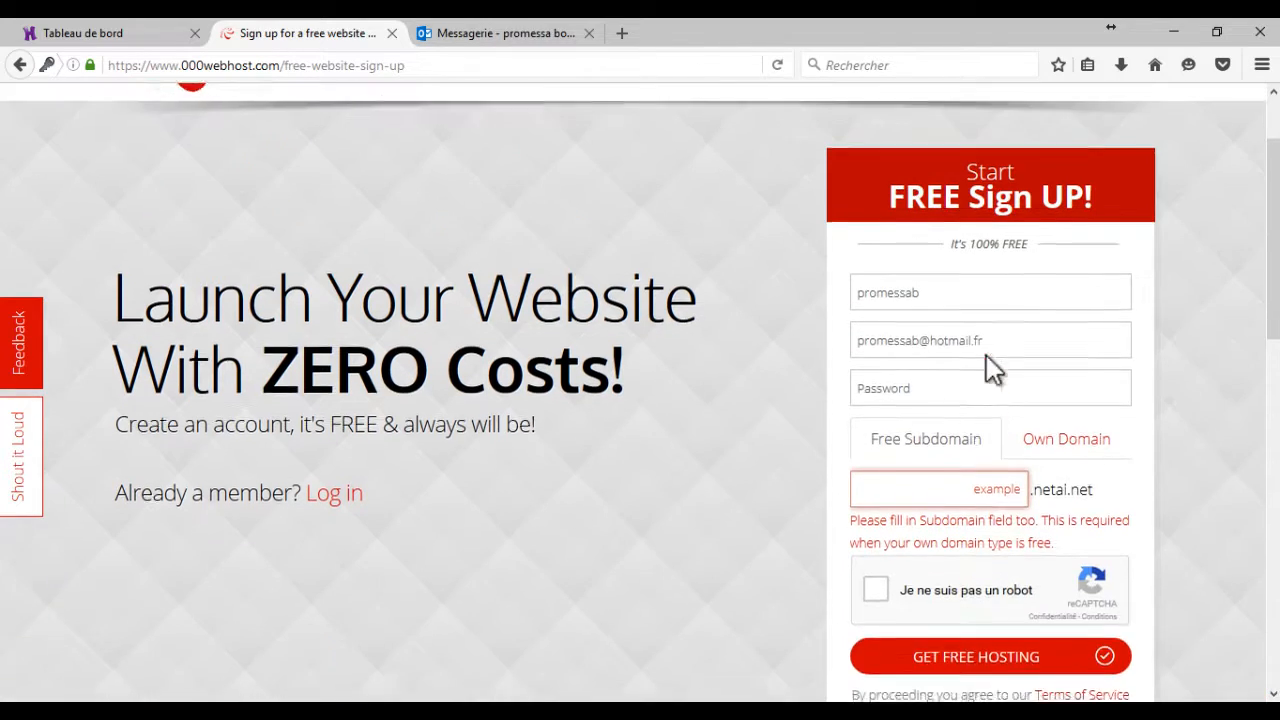
pyautogui.scroll(1, 986, 356)
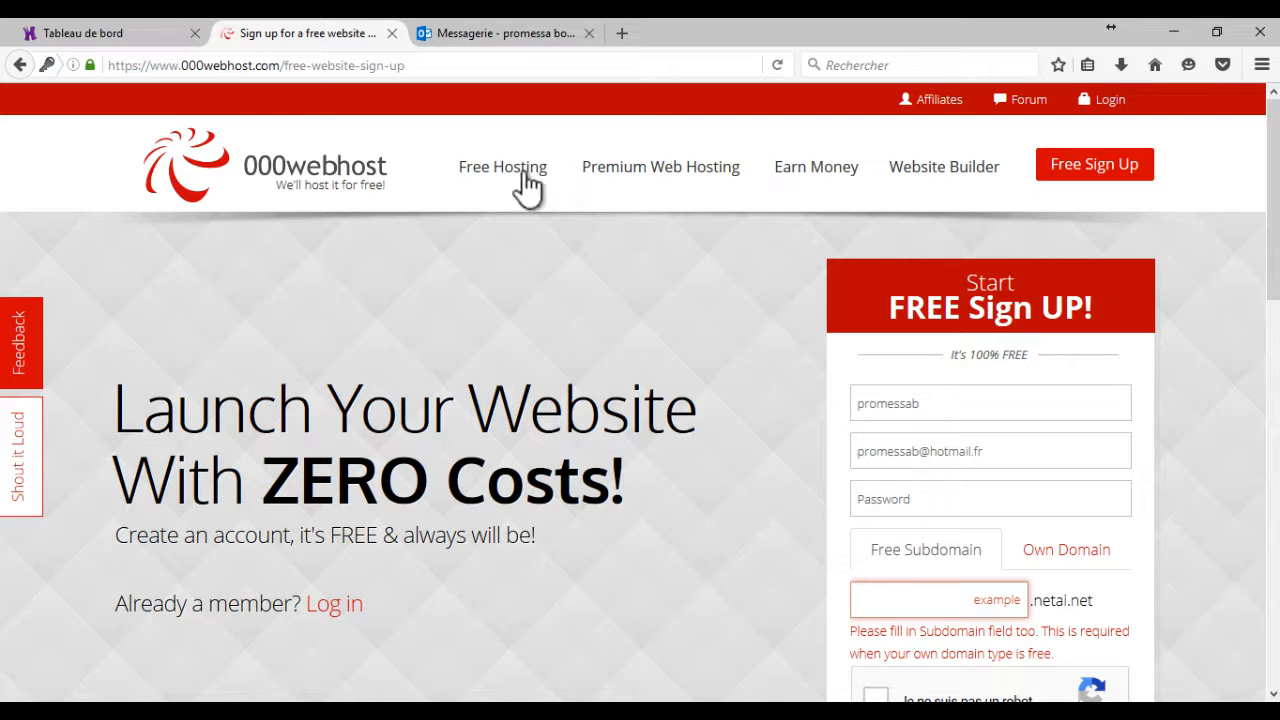
pyautogui.click(96, 36)
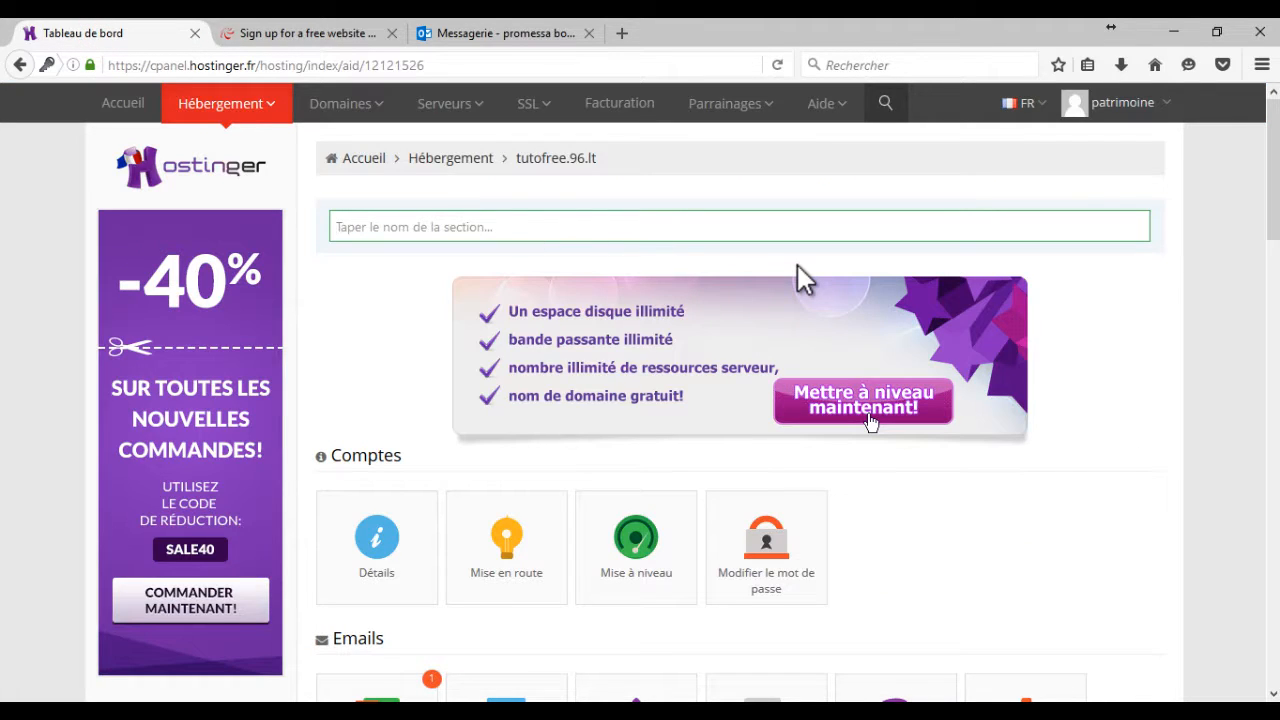
# Sign out via the account menu (Se déconnecter) and follow the link to create a new account.
pyautogui.click(1152, 104)
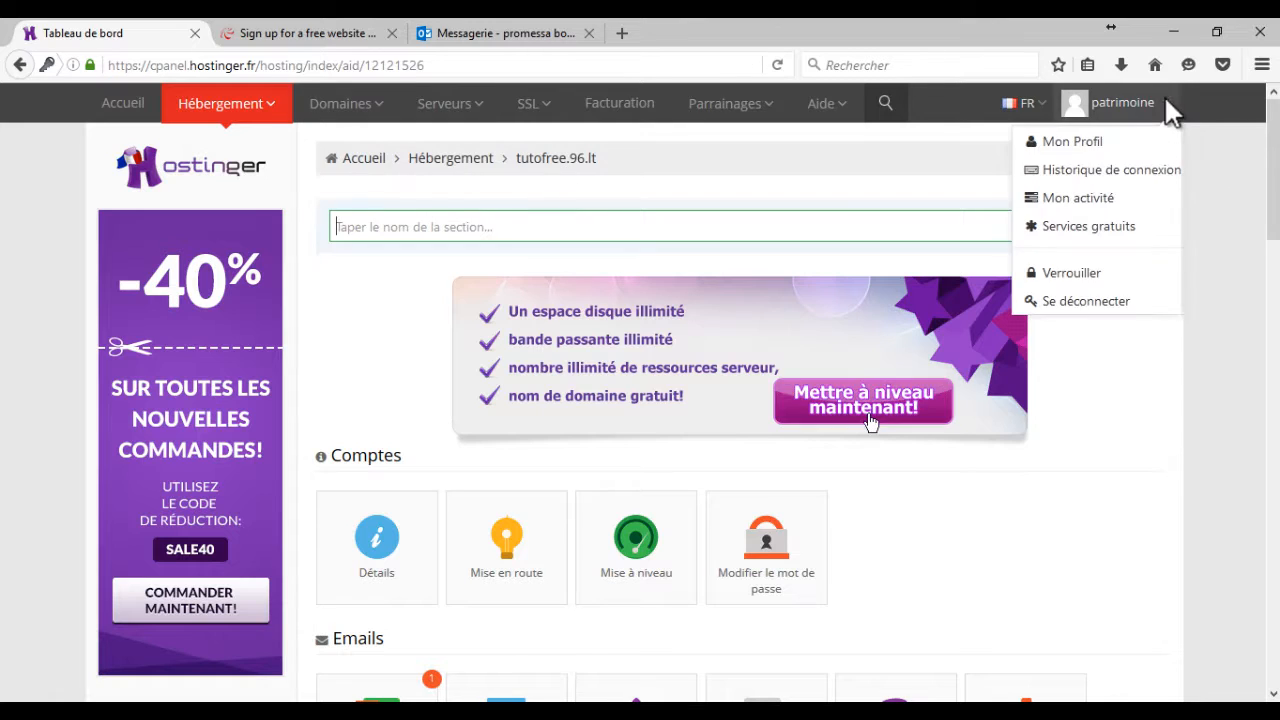
pyautogui.click(1163, 101)
pyautogui.click(1165, 102)
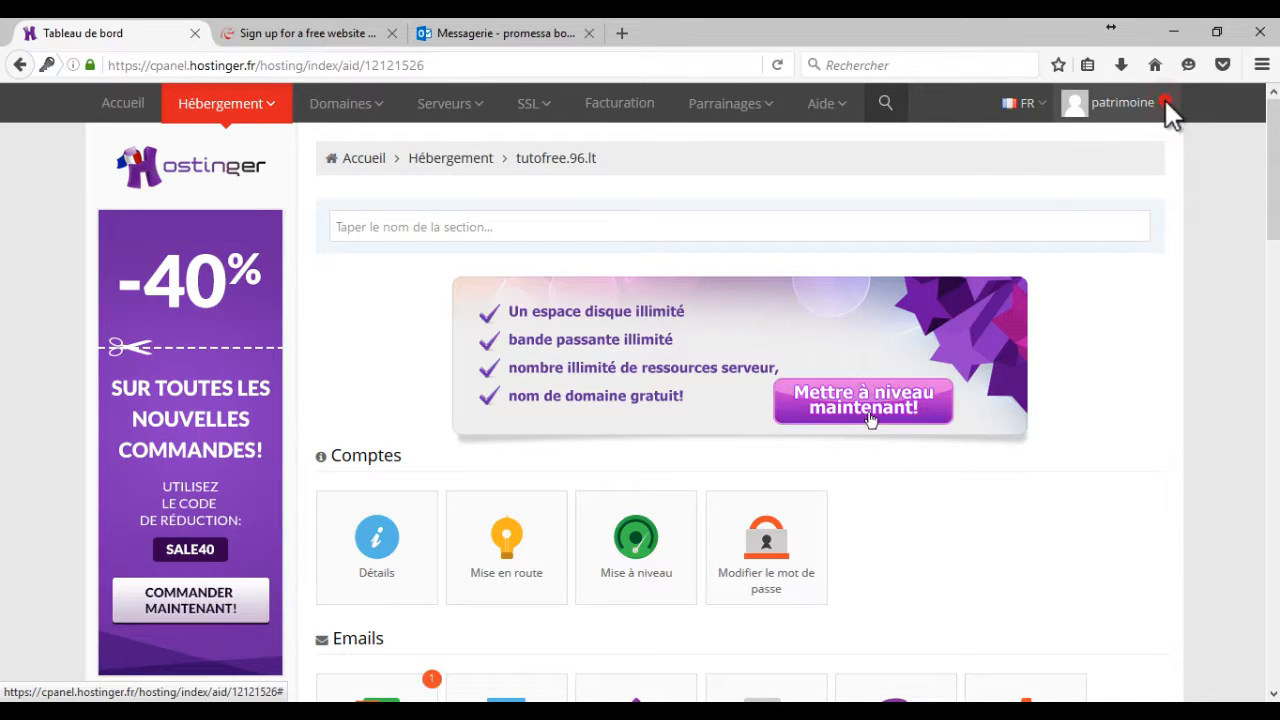
pyautogui.click(1100, 302)
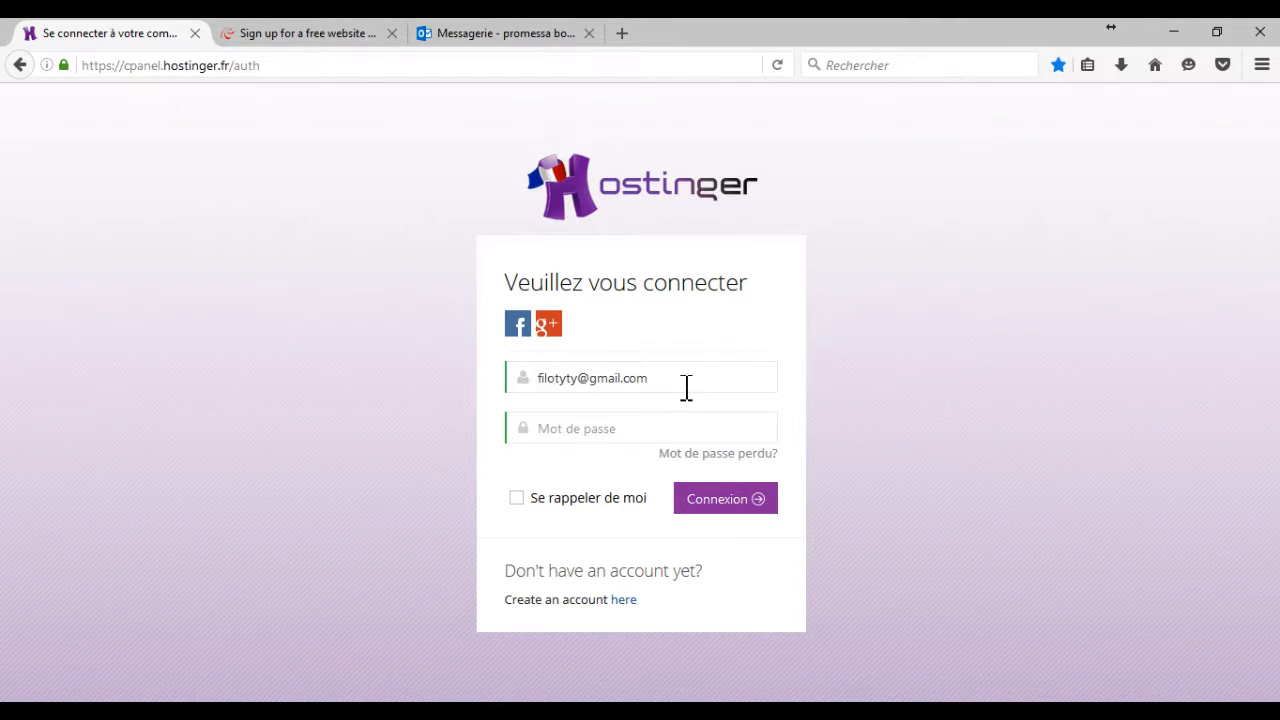
pyautogui.click(623, 600)
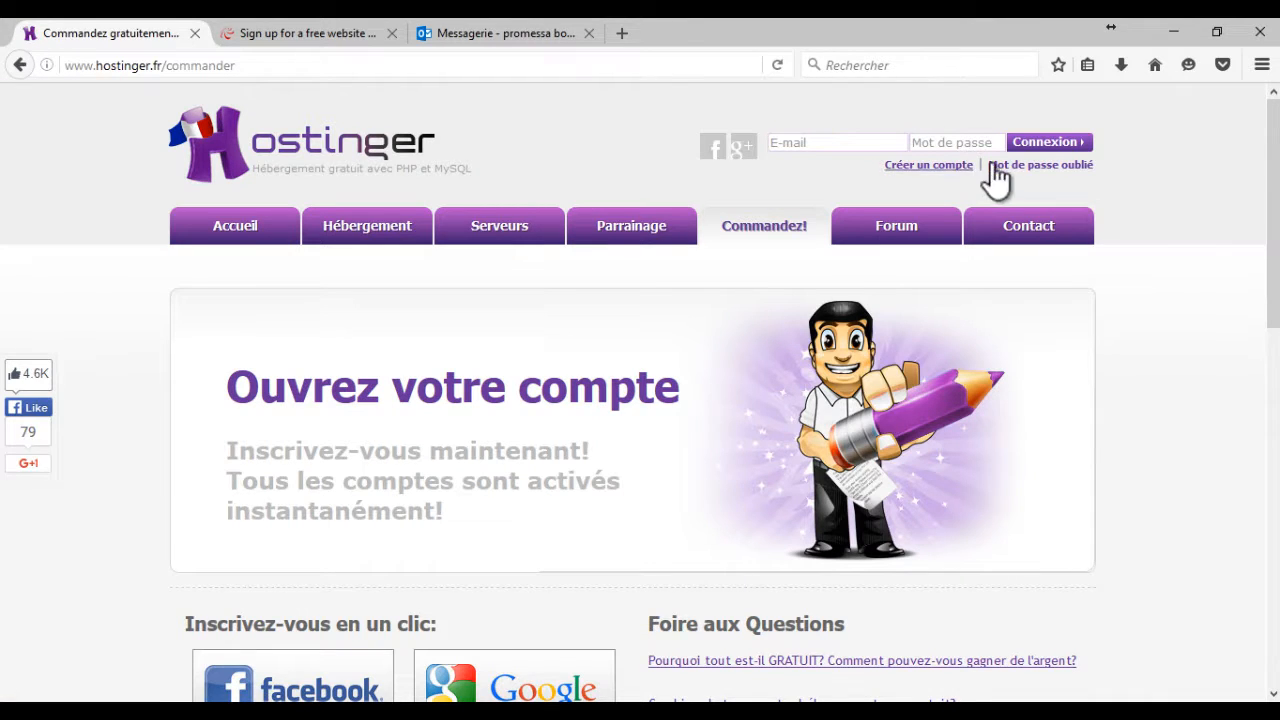
# Enter the user's name in the 'Votre nom' field of the Hostinger registration form.
pyautogui.scroll(-5, 786, 271)
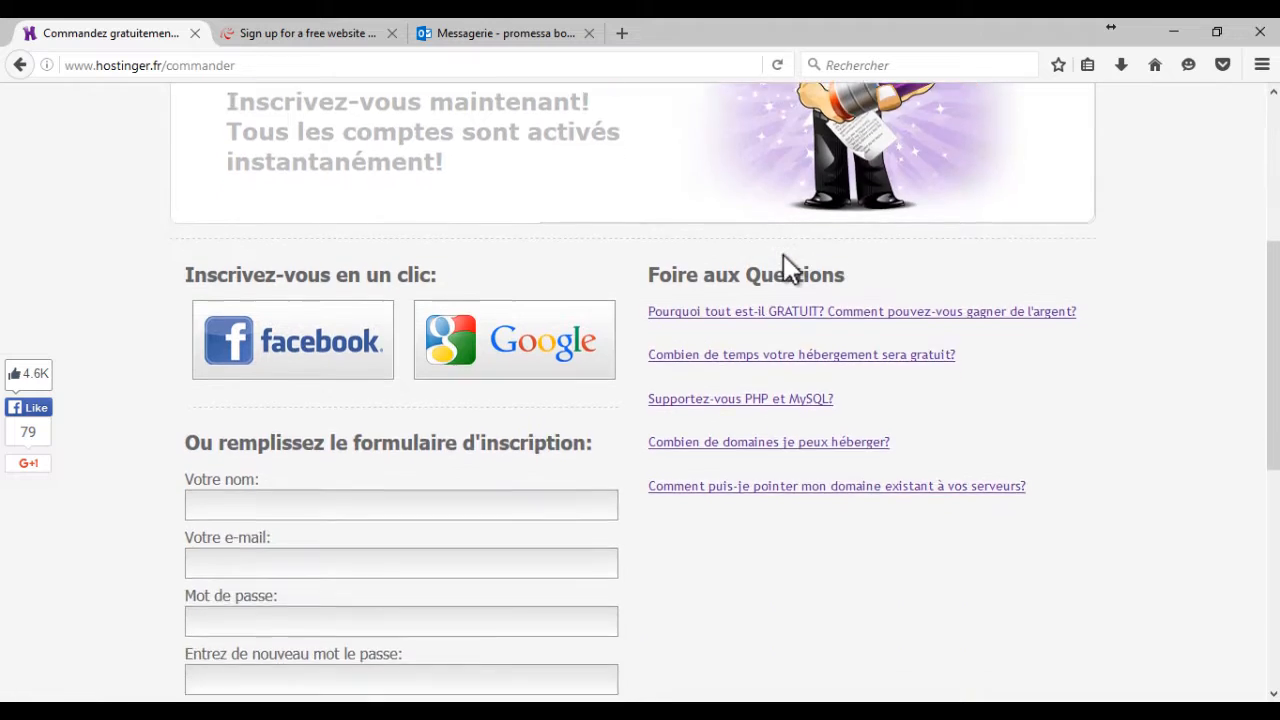
pyautogui.scroll(-2, 518, 277)
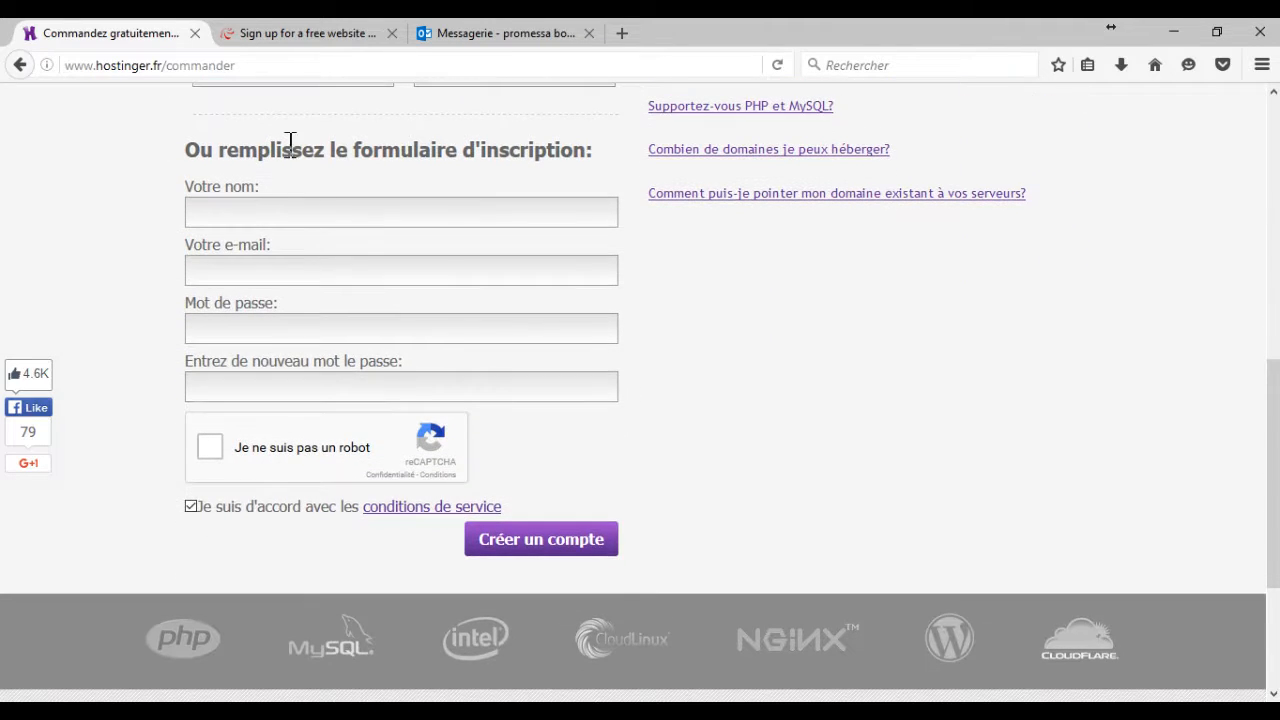
pyautogui.click(336, 214)
pyautogui.write('promessab')
pyautogui.hotkey('alt', 'Tab')
# Add the line '2. enregistre (e-mail)' to the Notepad note.
pyautogui.click(484, 109)
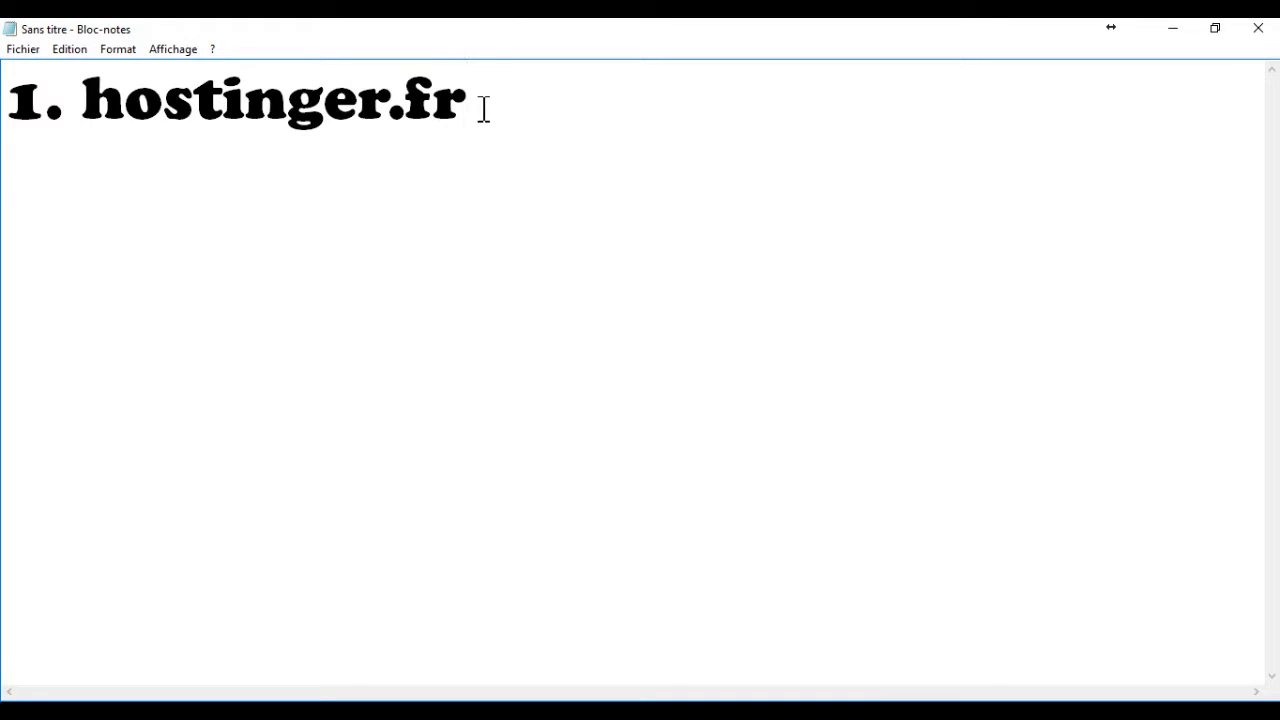
pyautogui.write('2. ')
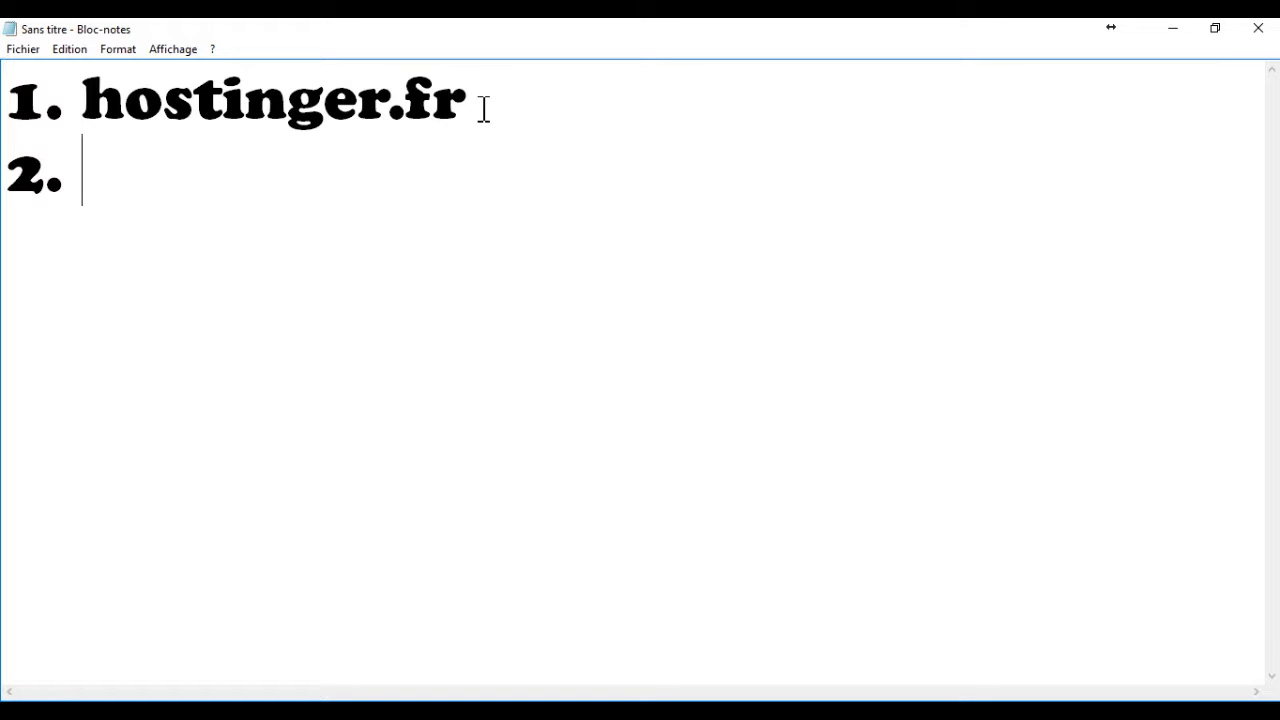
pyautogui.write('e,r')
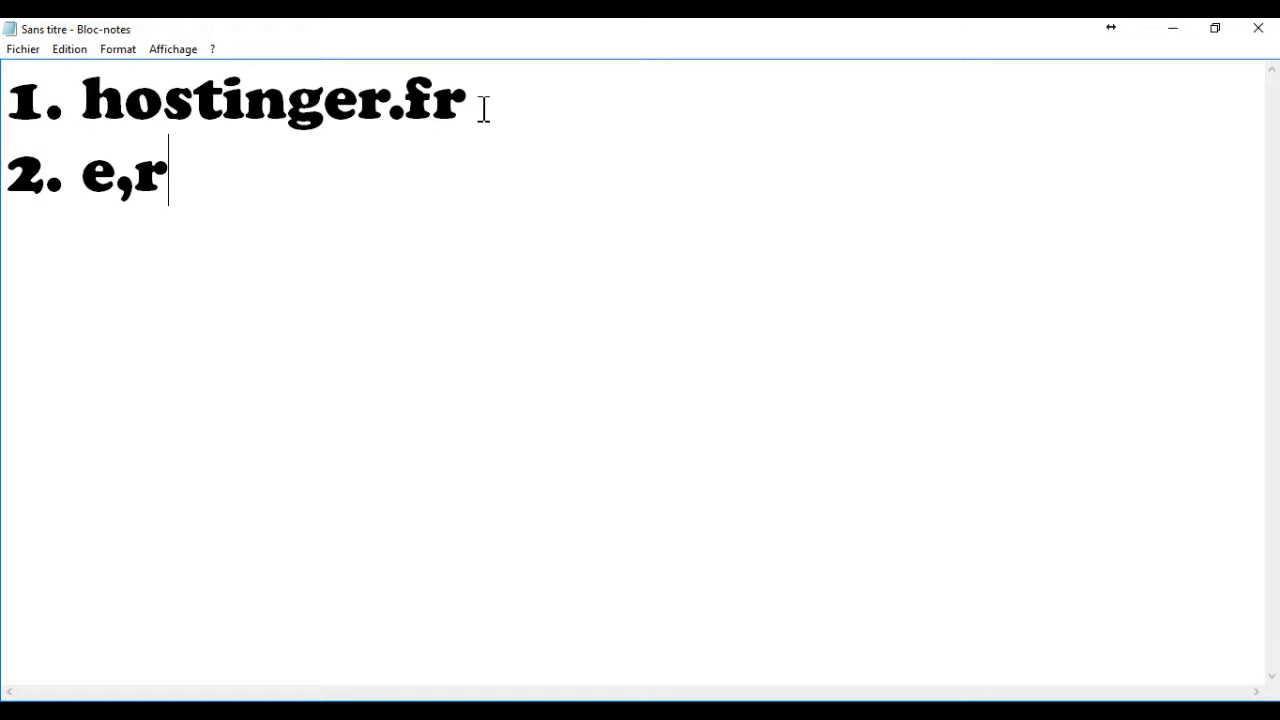
pyautogui.press('BackSpace')
pyautogui.press('BackSpace')
pyautogui.write('nregistre')
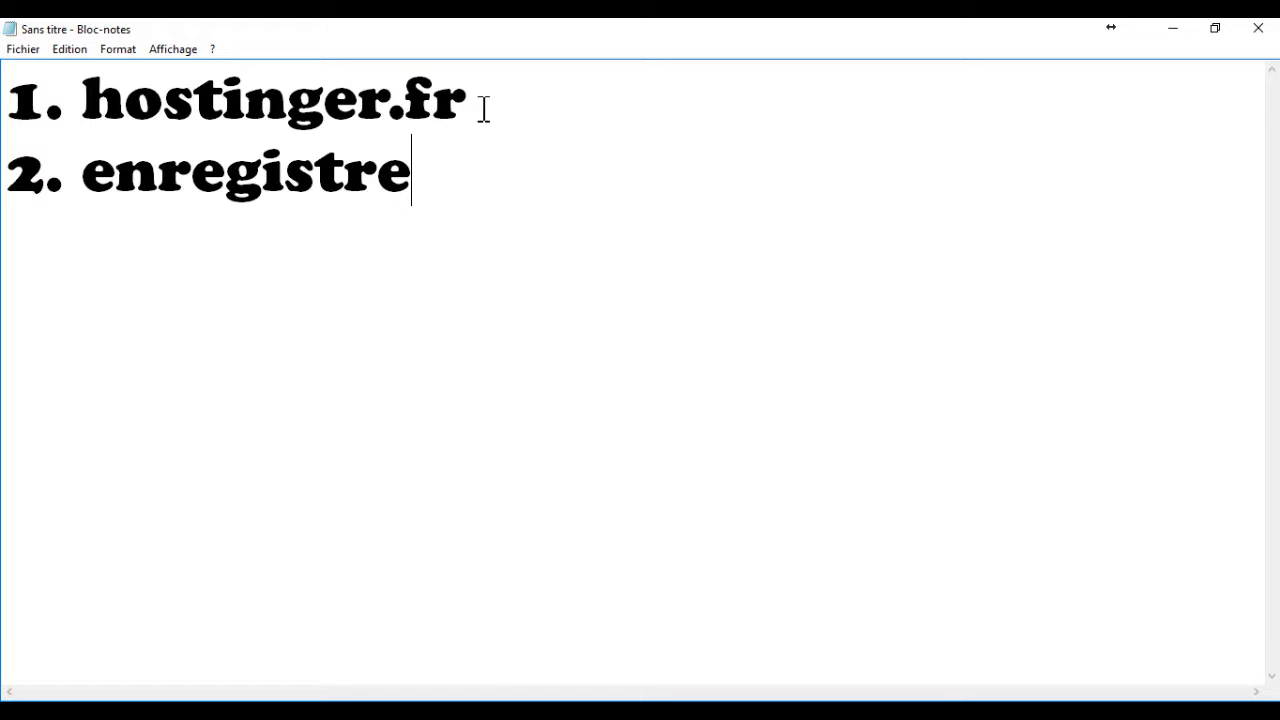
pyautogui.write(' (')
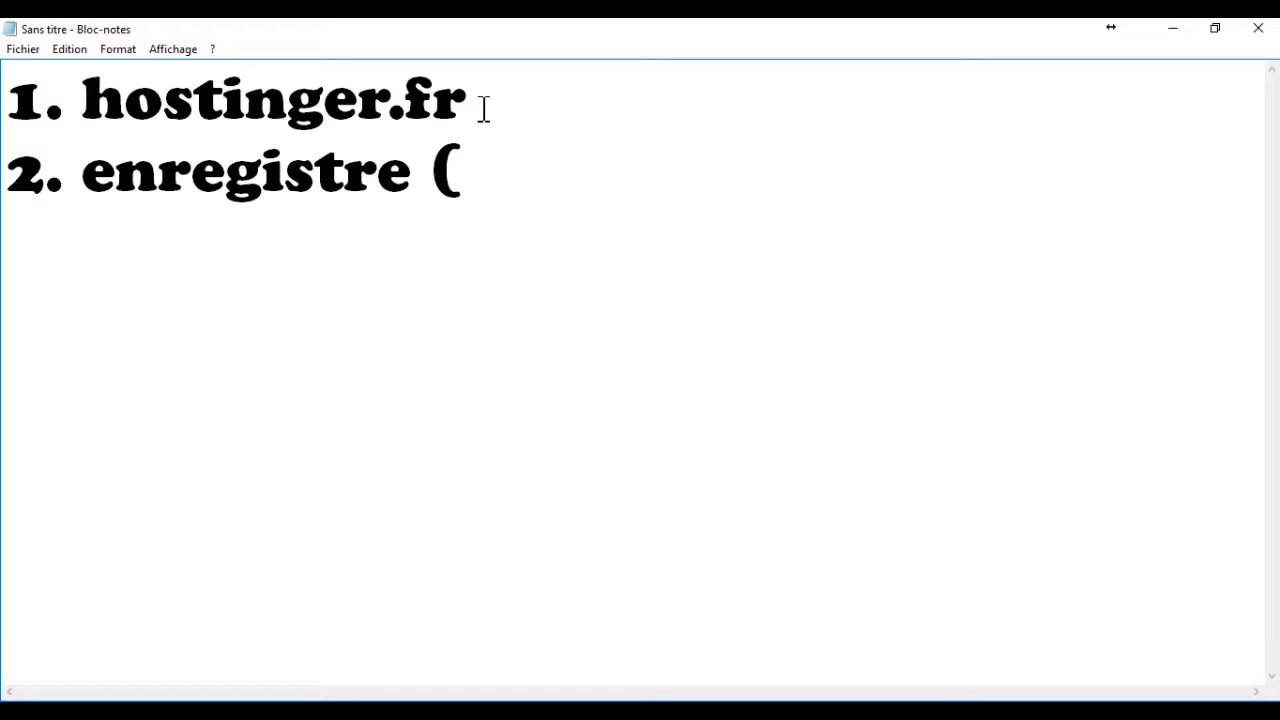
pyautogui.write('email')
pyautogui.press('Left')
pyautogui.press('Left')
pyautogui.press('Left')
pyautogui.press('Left')
pyautogui.press('Left')
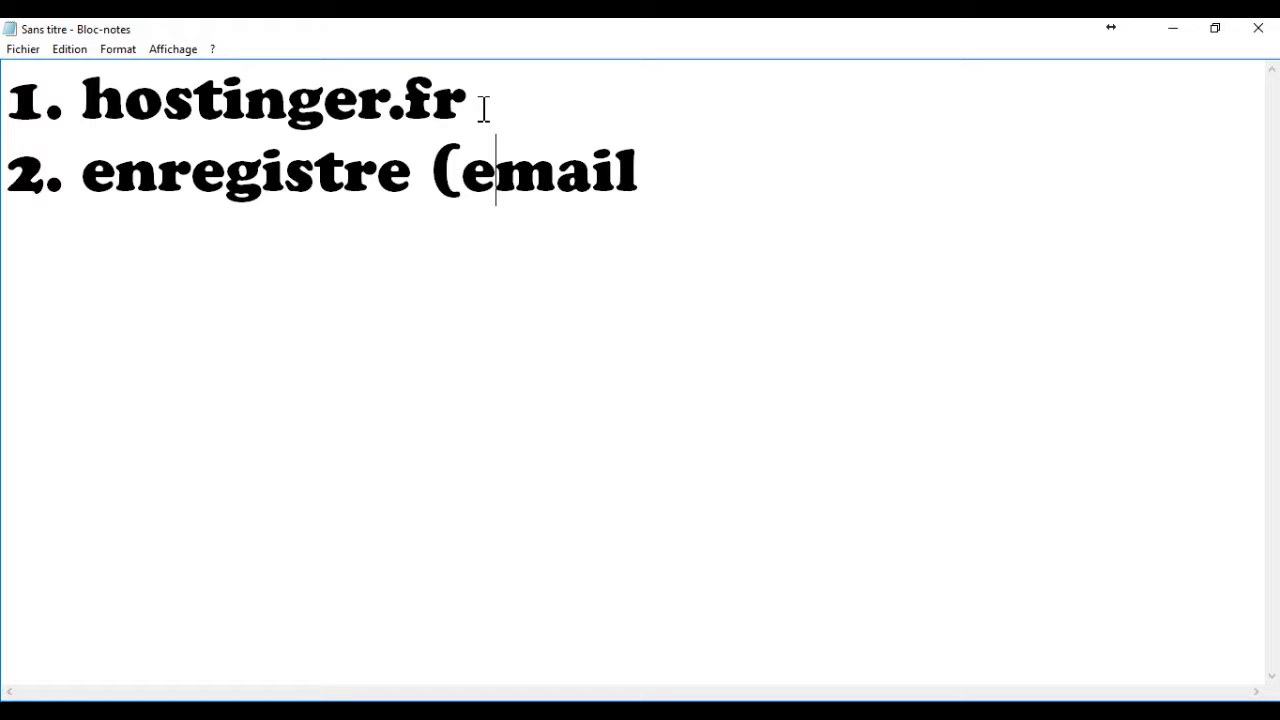
pyautogui.write('-')
pyautogui.press('End')
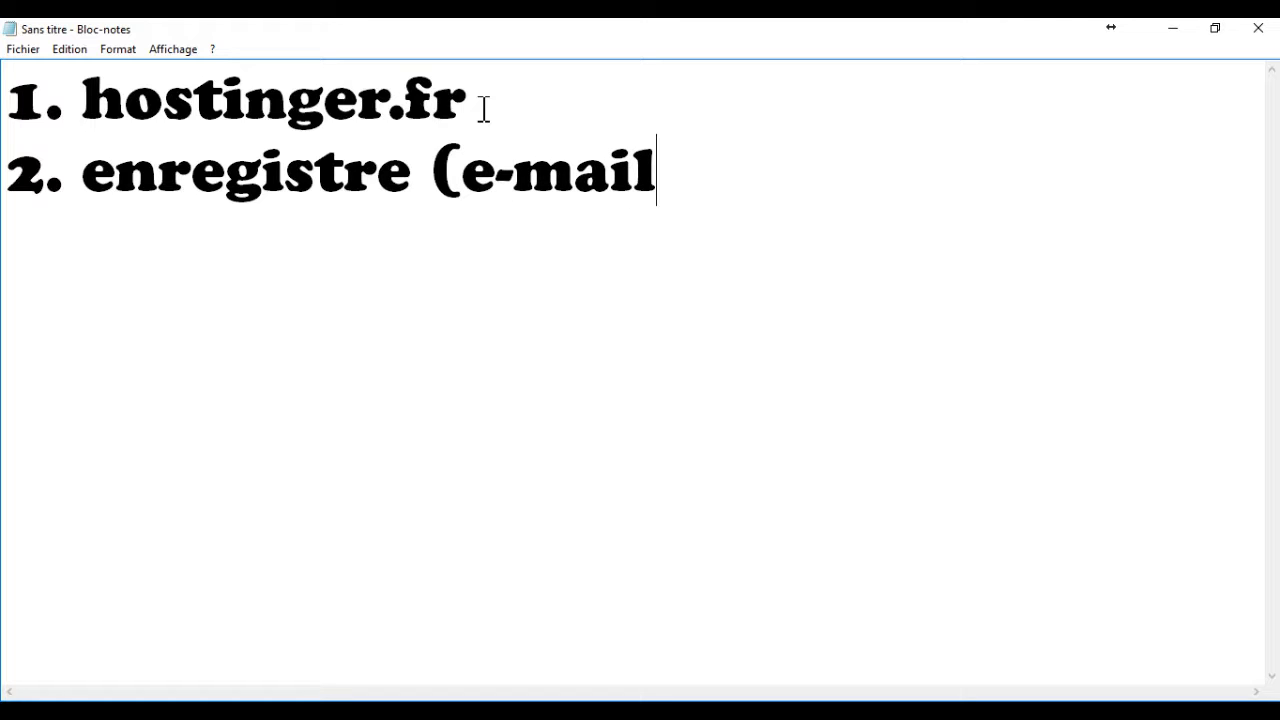
pyautogui.write(')')
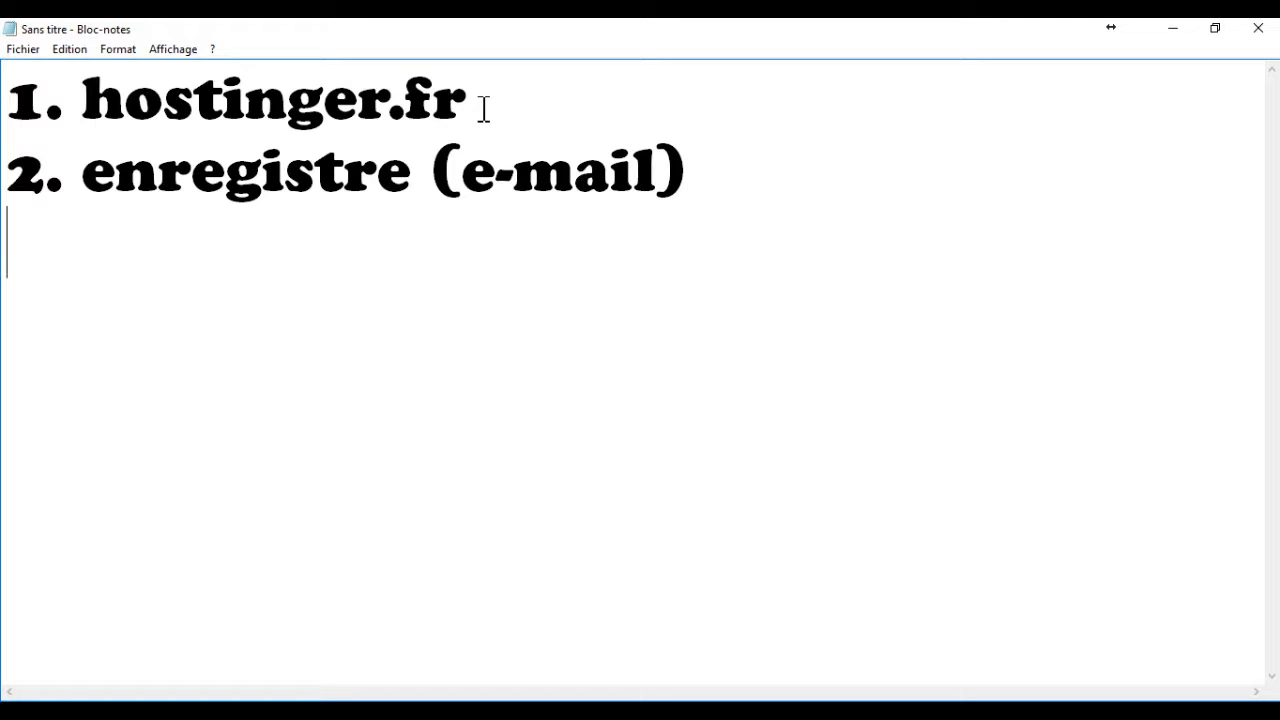
# Append '(sous-domaine)' to the hostinger.fr line and start a new line below line 2.
pyautogui.click(478, 108)
pyautogui.write('(sub')
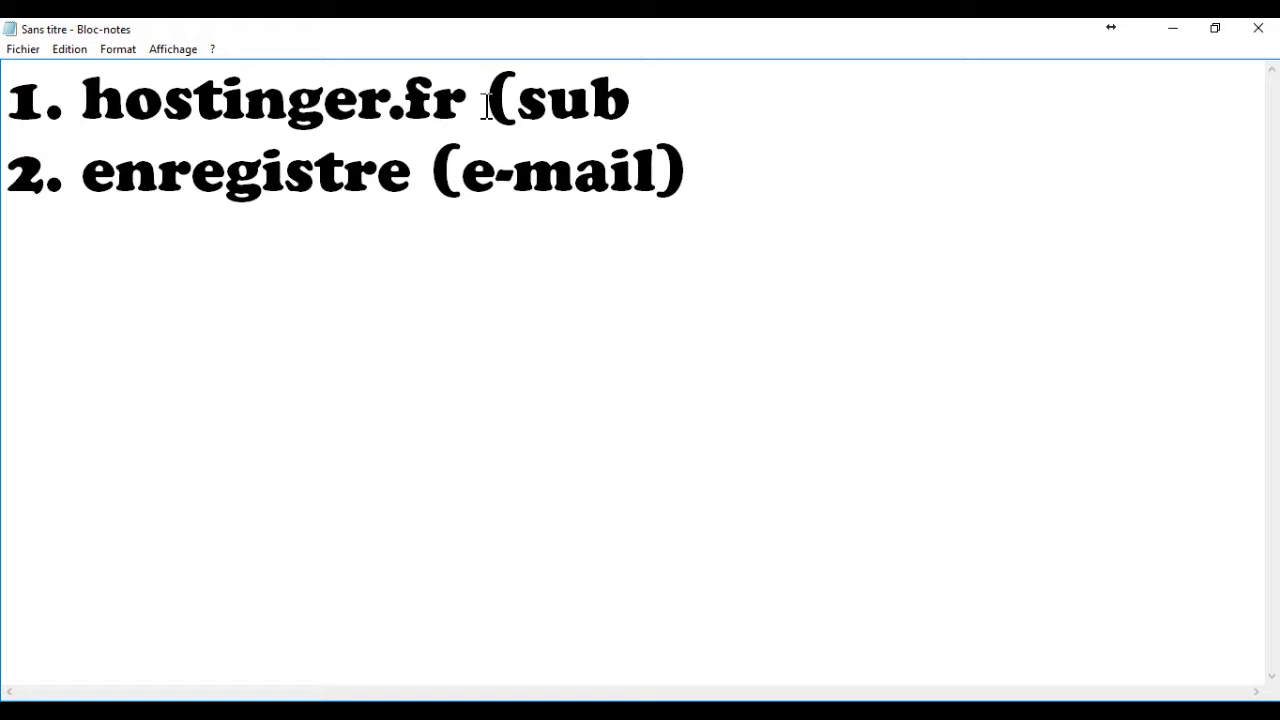
pyautogui.press('BackSpace')
pyautogui.press('BackSpace')
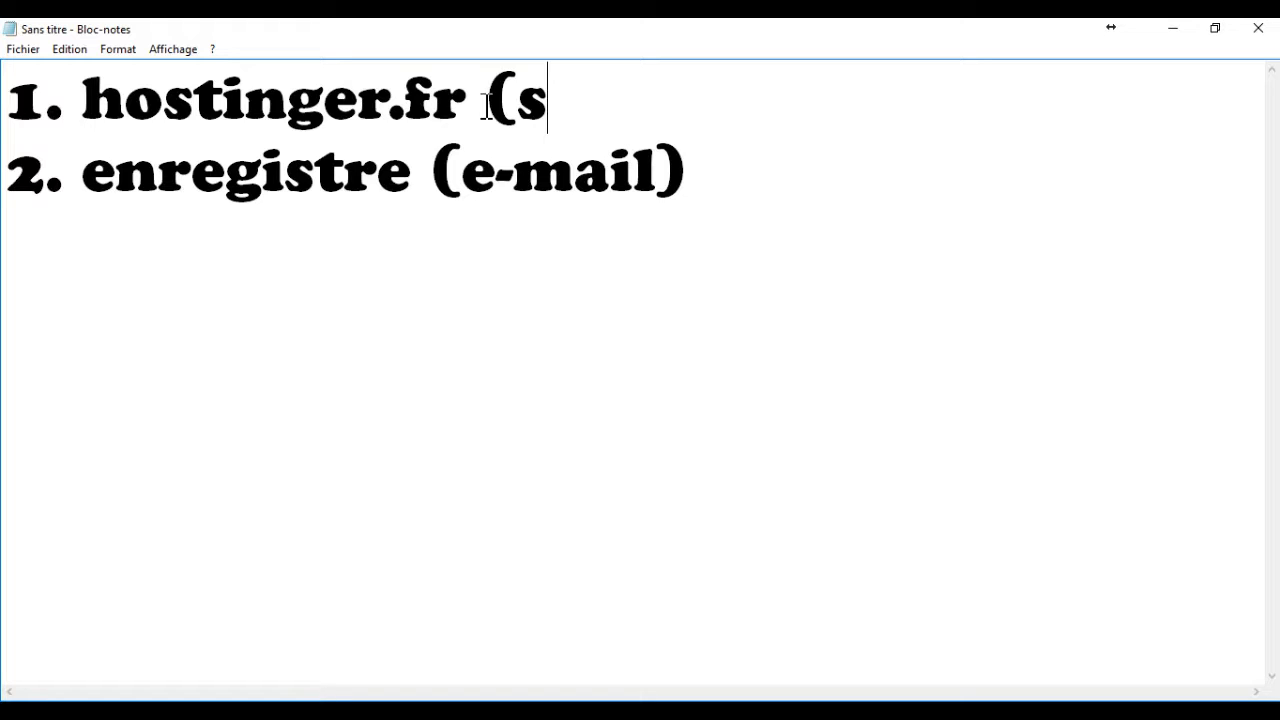
pyautogui.write('so')
pyautogui.press('BackSpace')
pyautogui.press('BackSpace')
pyautogui.write('ou')
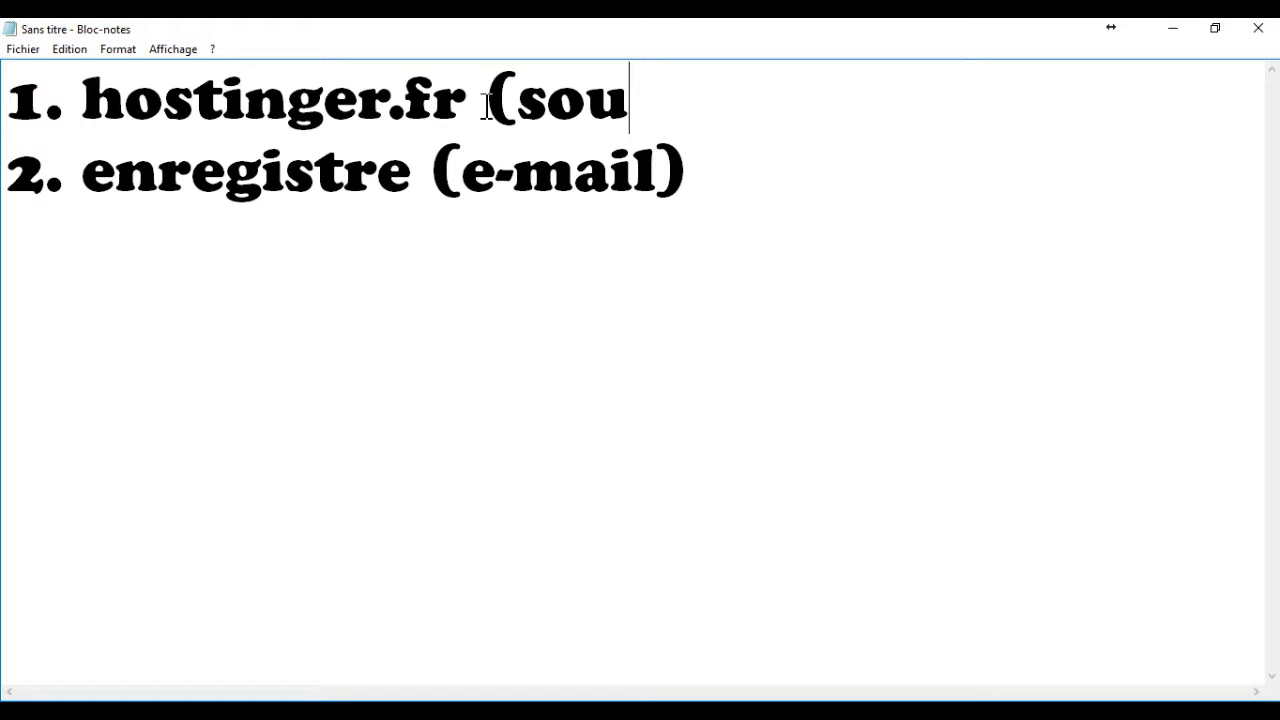
pyautogui.write('s doma')
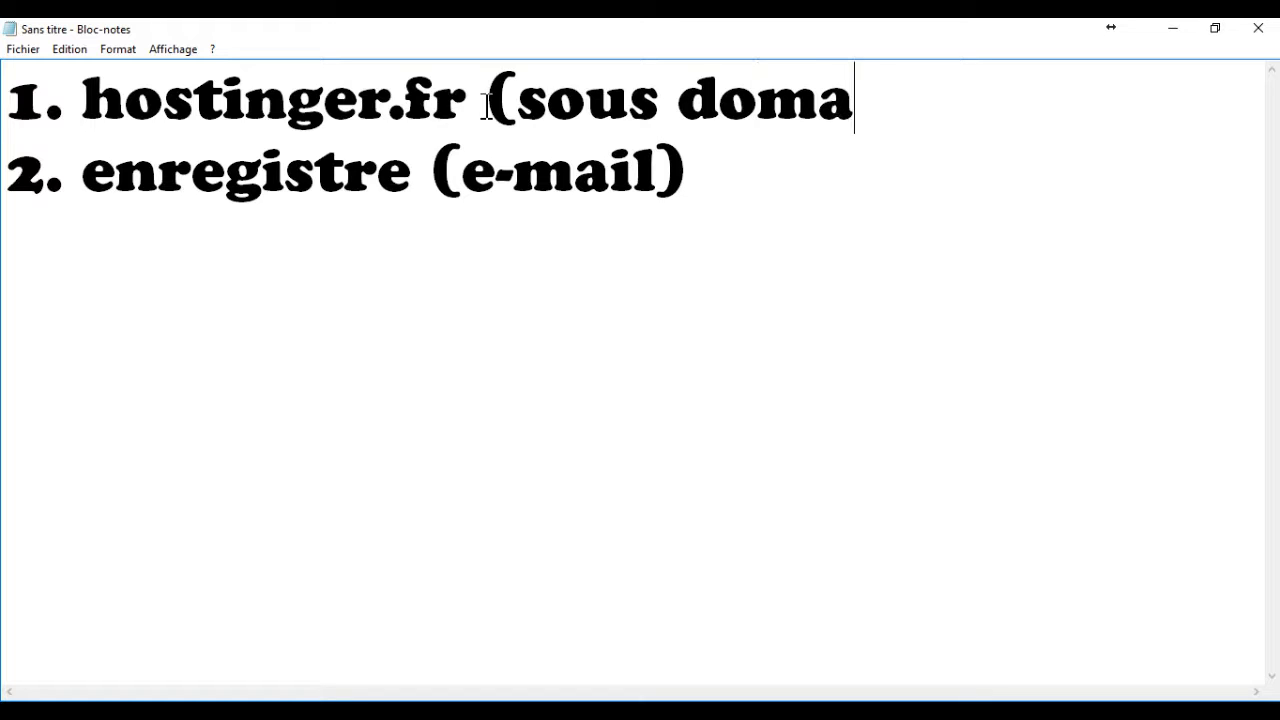
pyautogui.write('ine)')
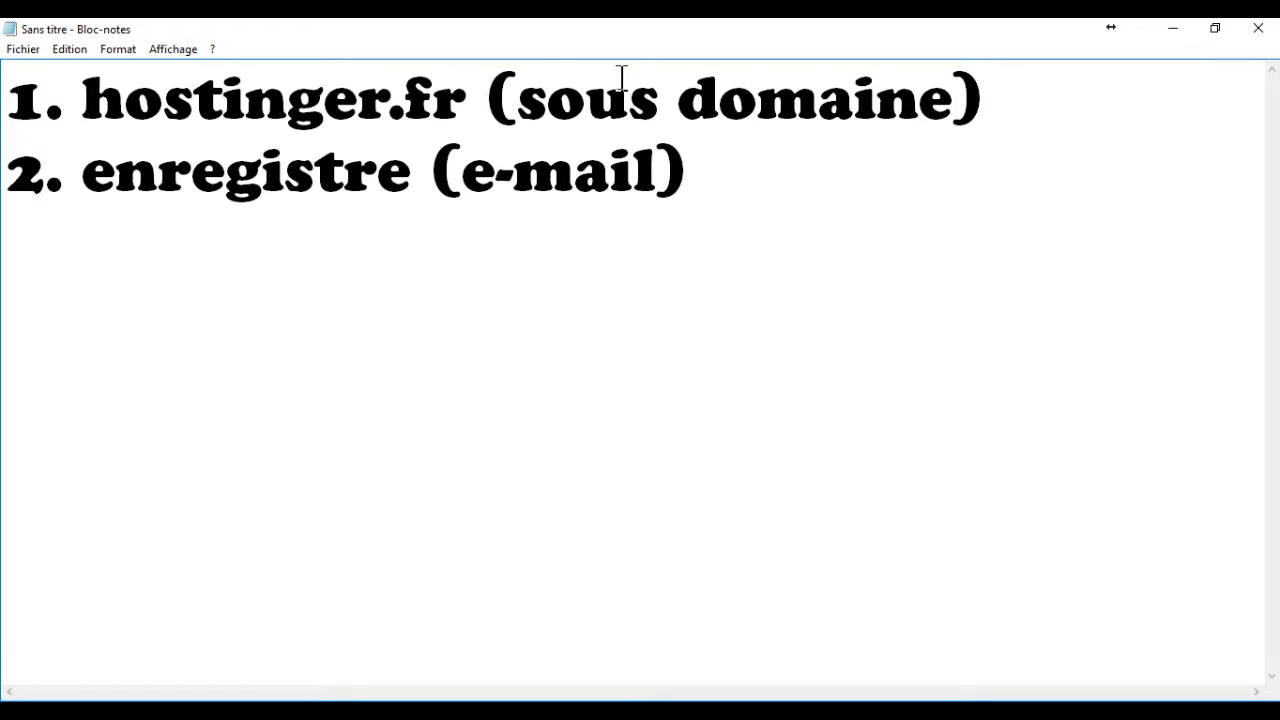
pyautogui.click(677, 108)
pyautogui.press('BackSpace')
pyautogui.write('-')
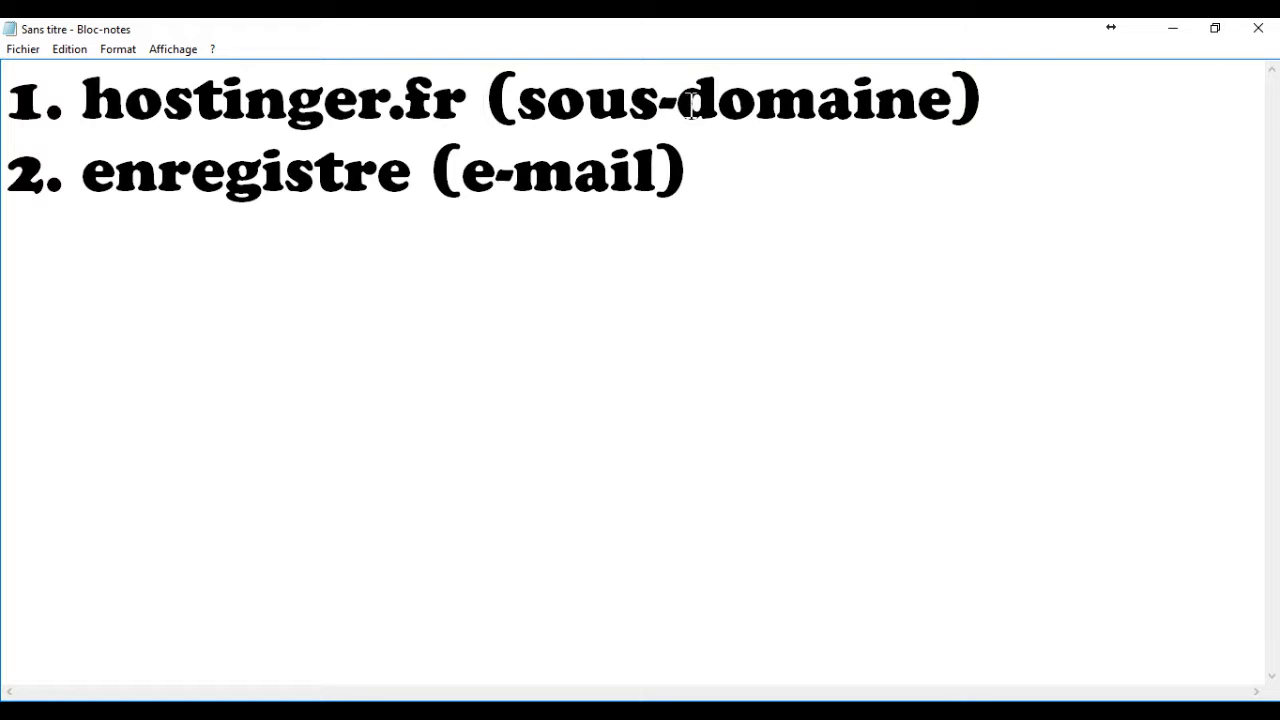
pyautogui.click(694, 196)
pyautogui.press('Return')
# Number the third note line '3.', then paste the account e-mail into the Hostinger form.
pyautogui.write('3.')
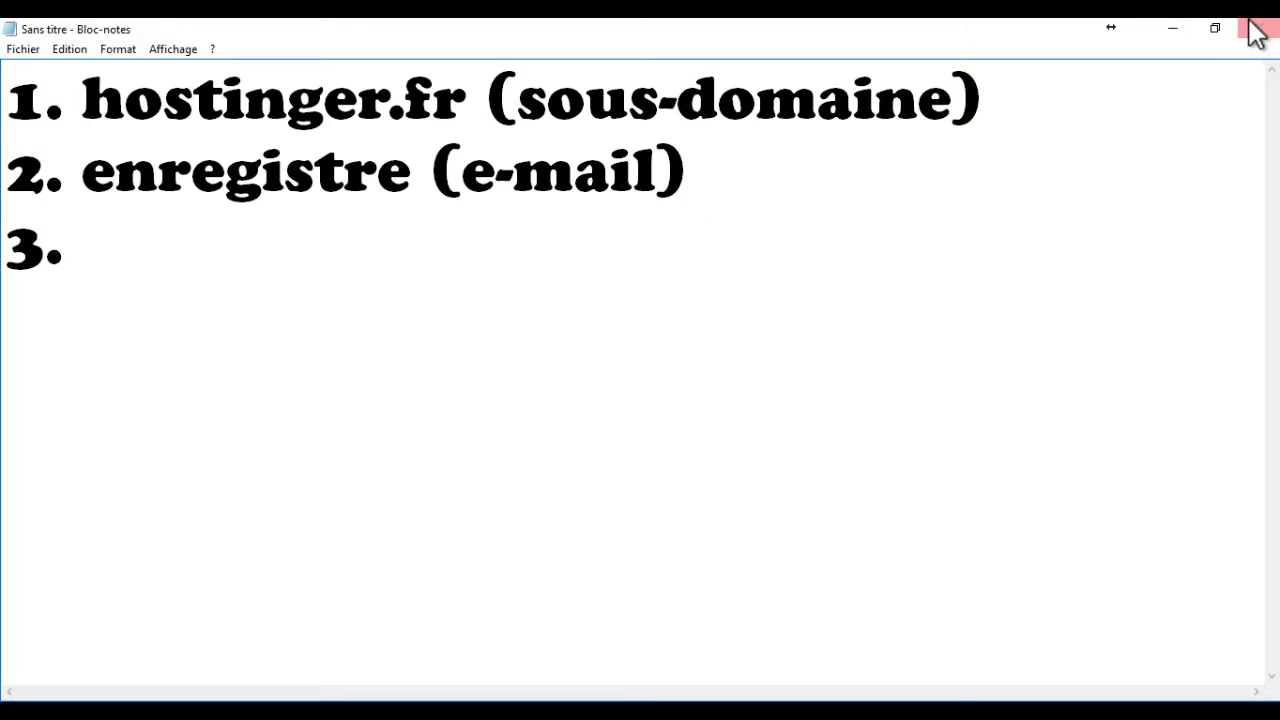
pyautogui.click(1176, 32)
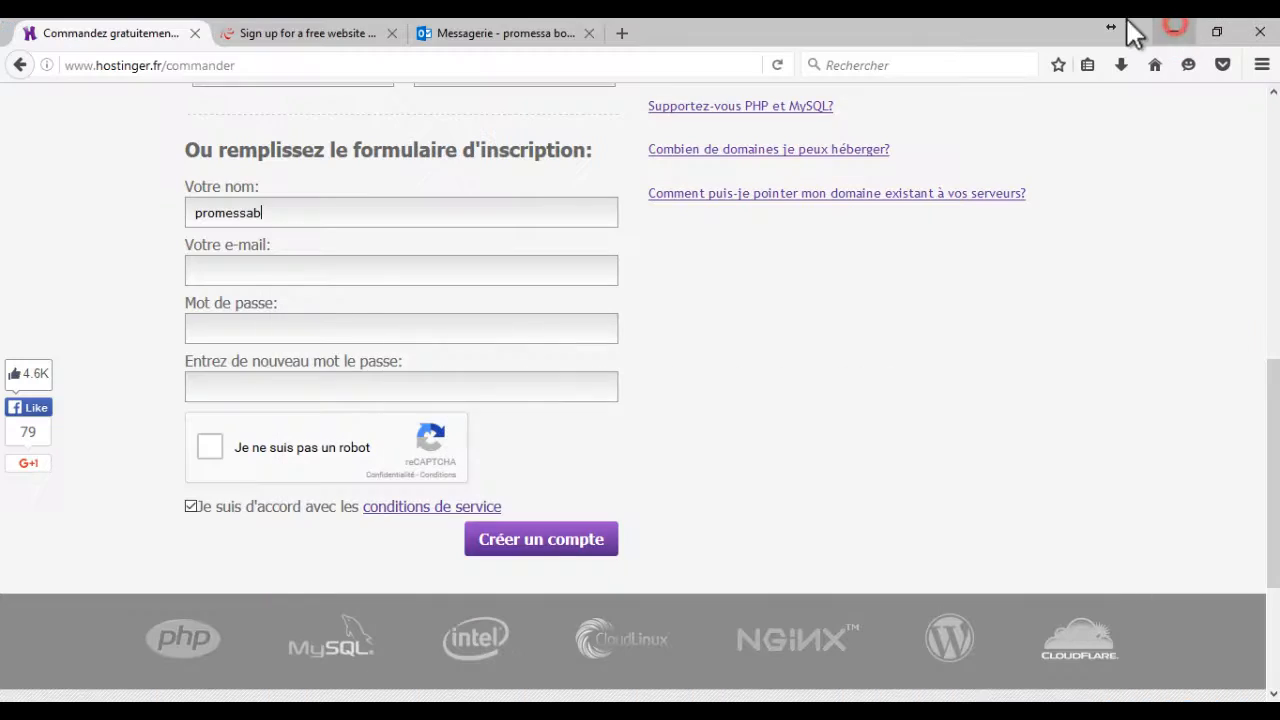
pyautogui.click(268, 214)
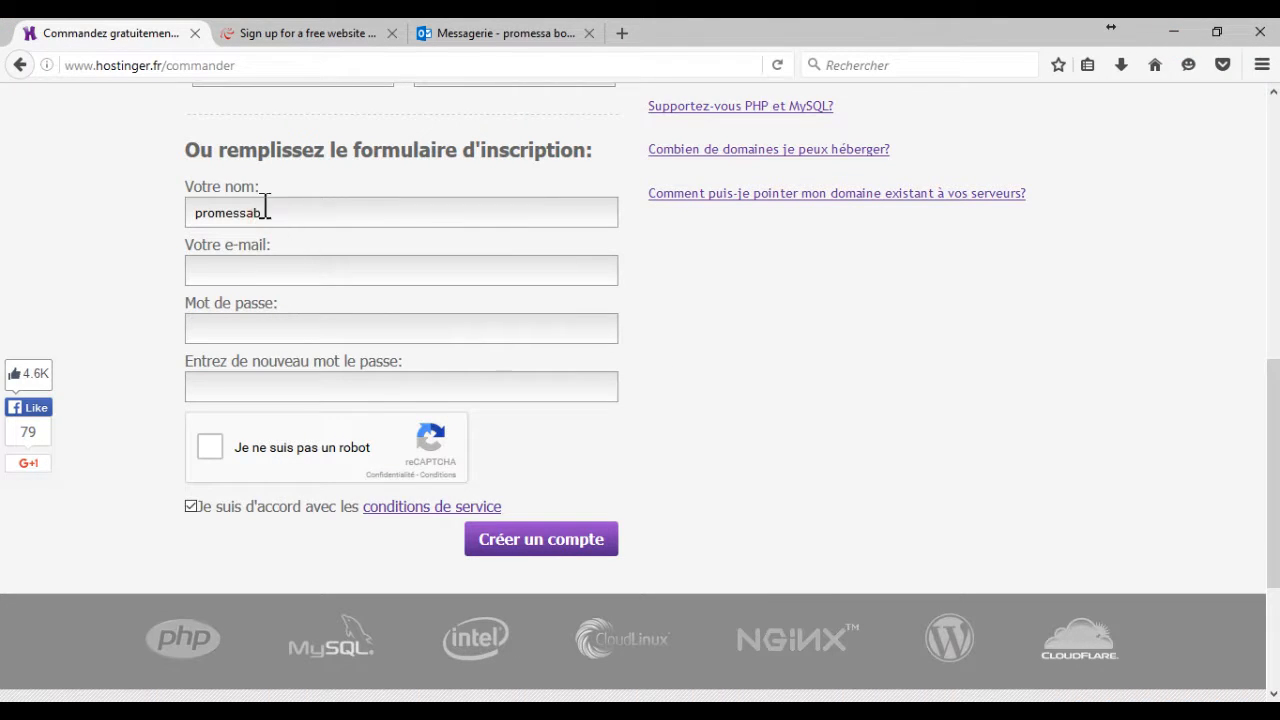
pyautogui.click(229, 270)
pyautogui.hotkey('ctrl', 'v')
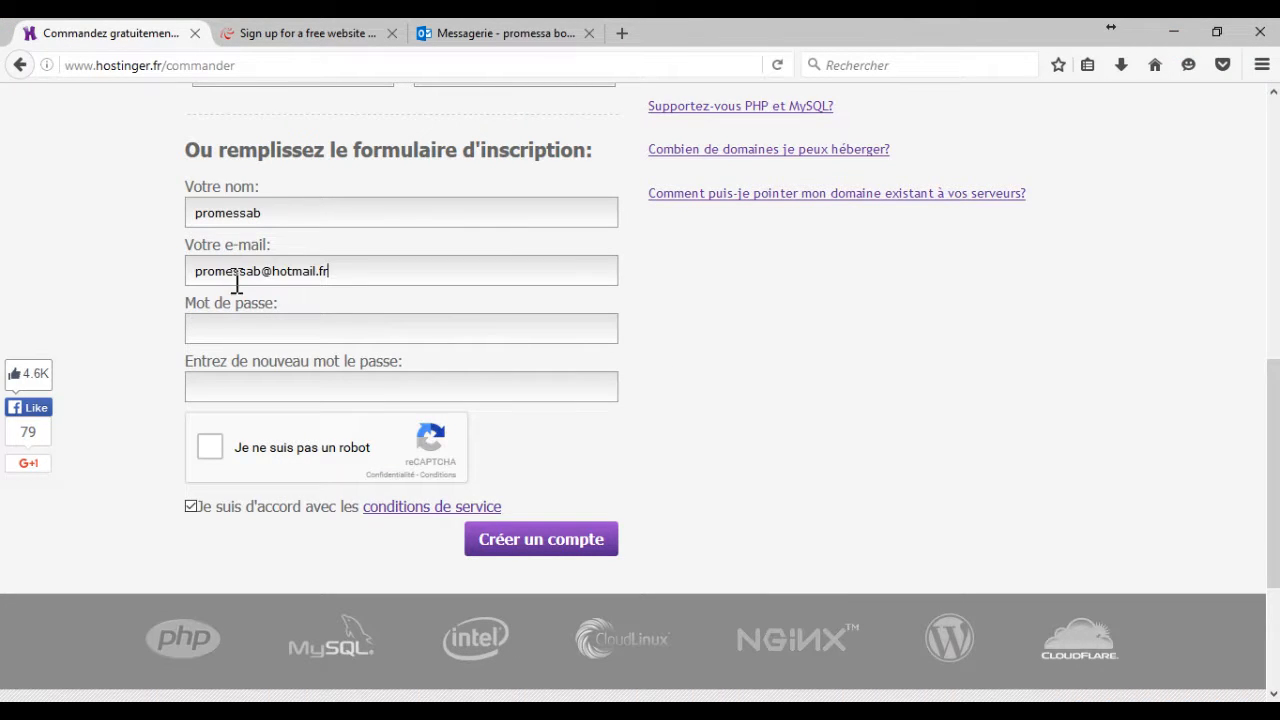
pyautogui.click(217, 327)
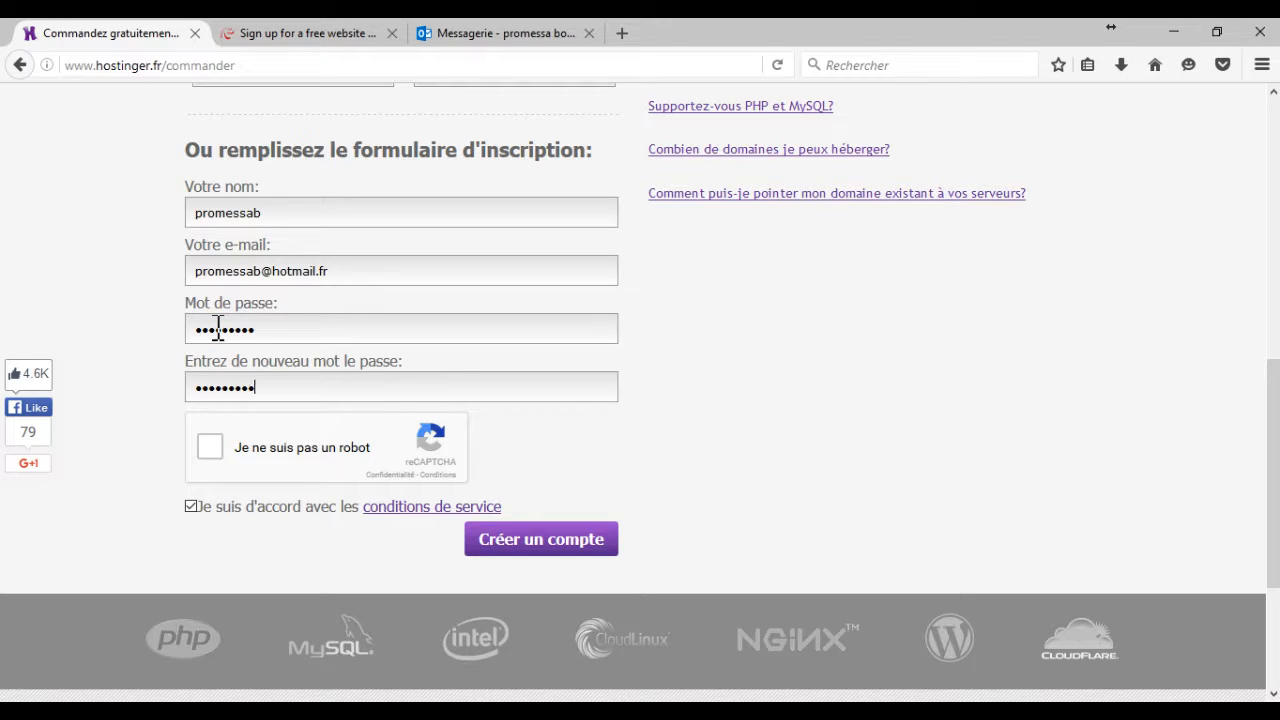
# Tick the not-a-robot check, submit, decline saving the login, and redo the check.
pyautogui.click(208, 450)
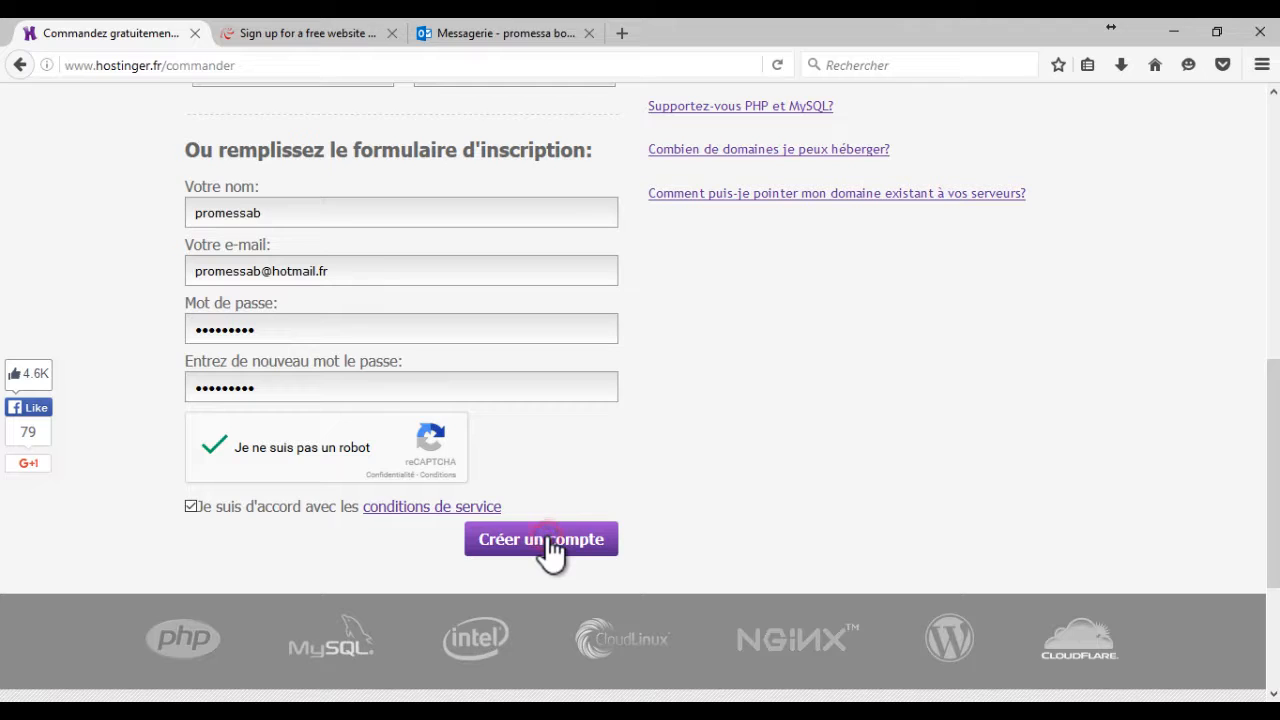
pyautogui.click(545, 540)
pyautogui.scroll(2, 674, 431)
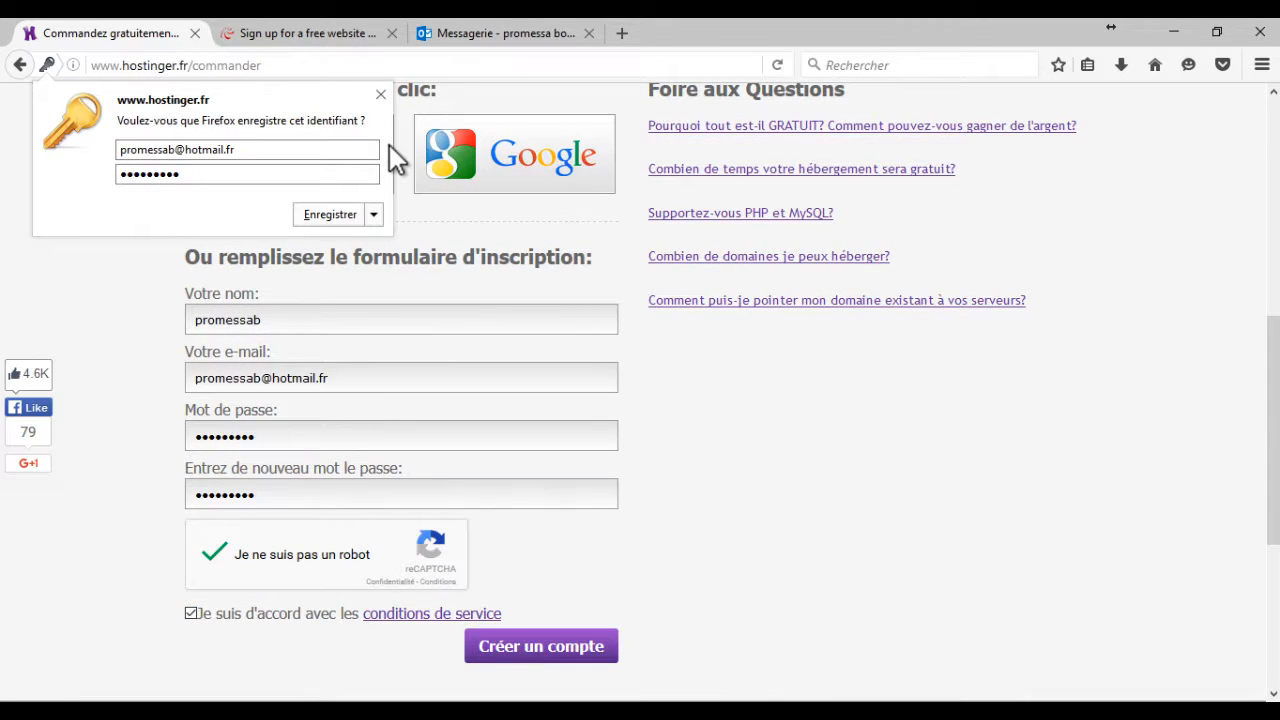
pyautogui.click(380, 95)
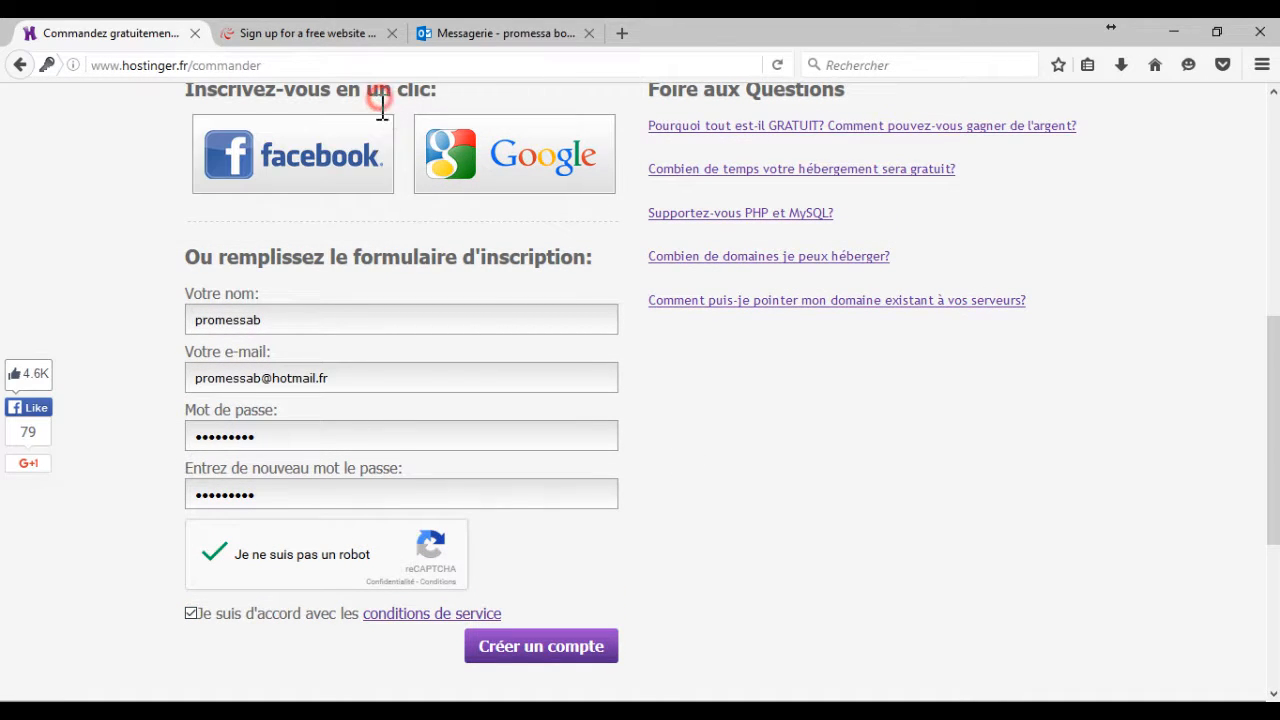
pyautogui.click(543, 662)
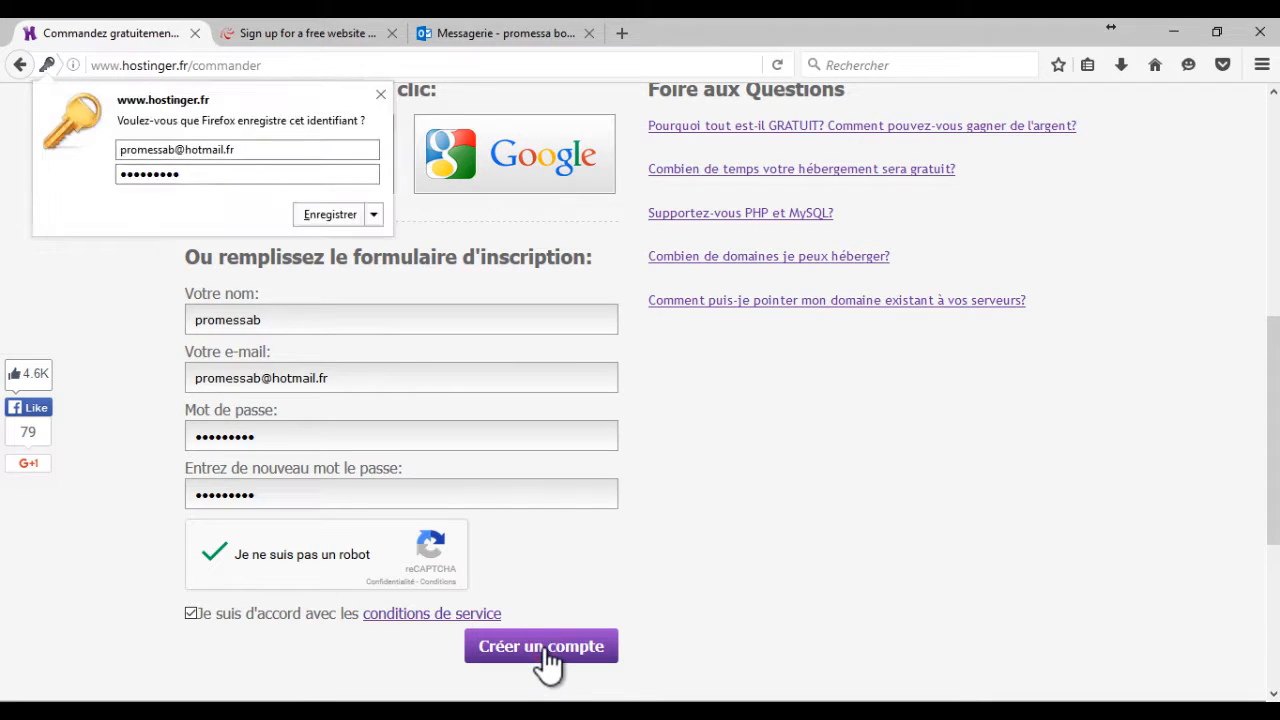
pyautogui.click(370, 214)
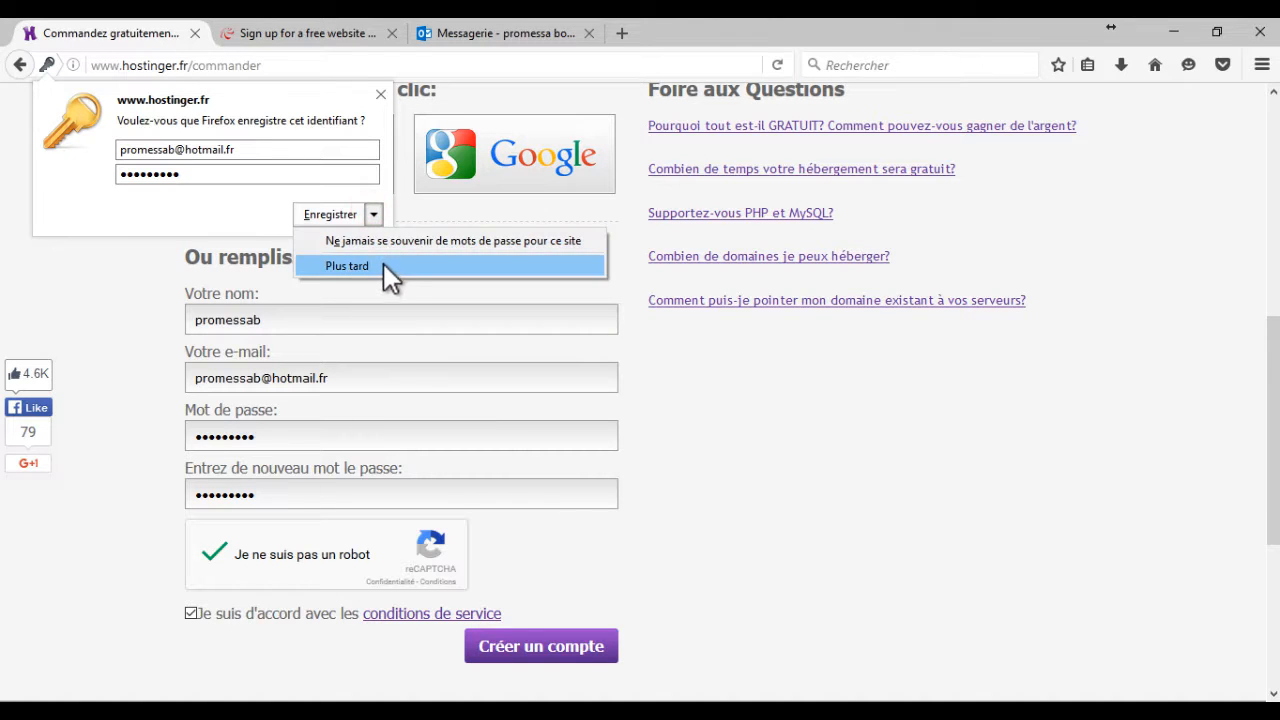
pyautogui.click(370, 240)
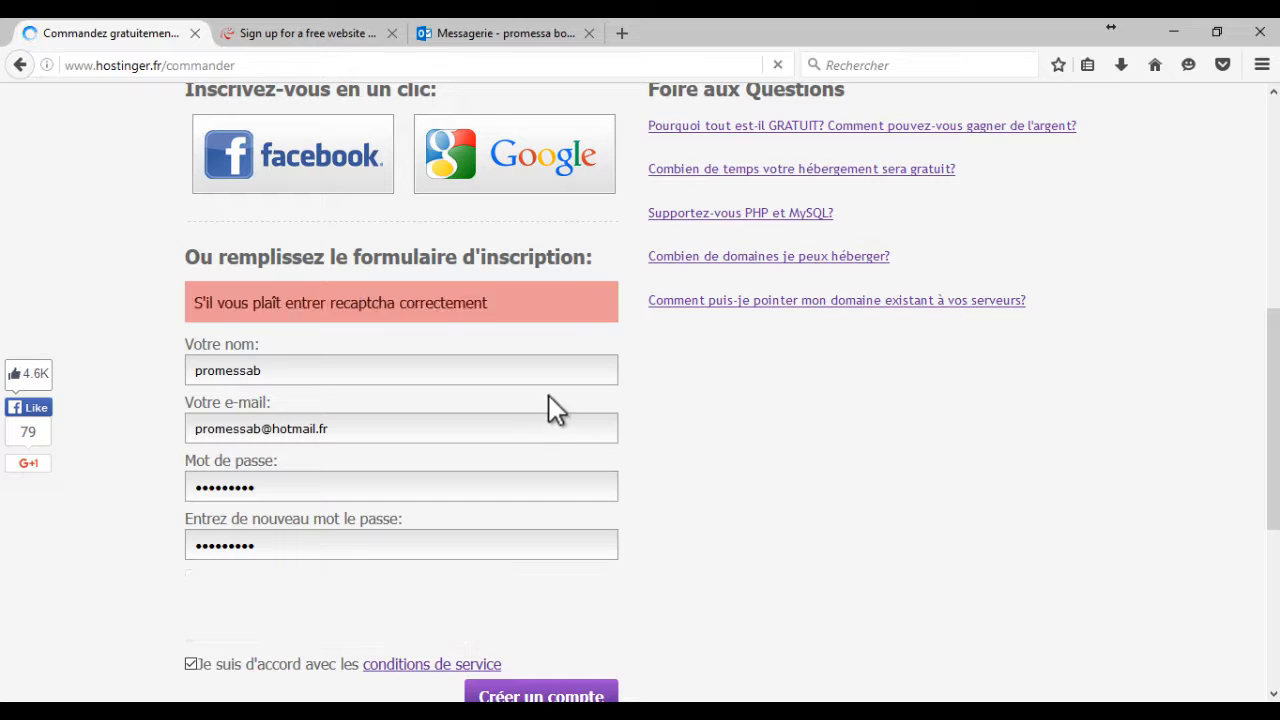
pyautogui.scroll(1, 549, 395)
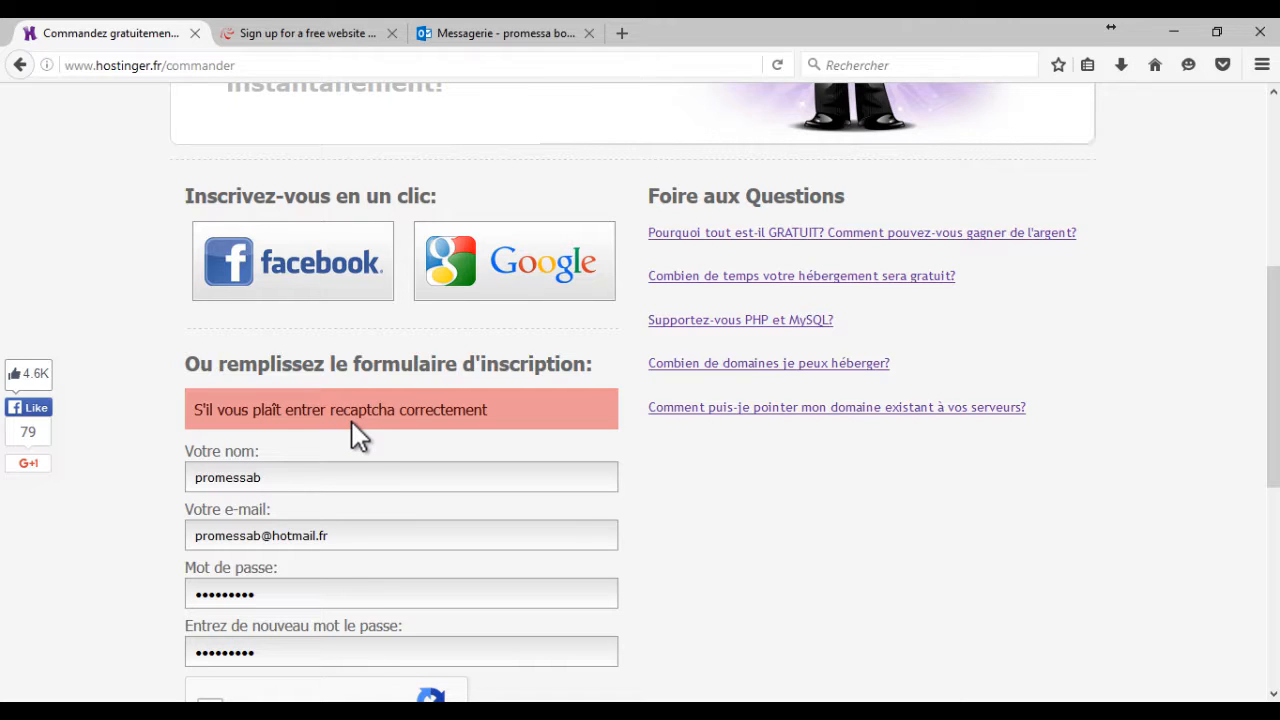
pyautogui.scroll(-2, 354, 420)
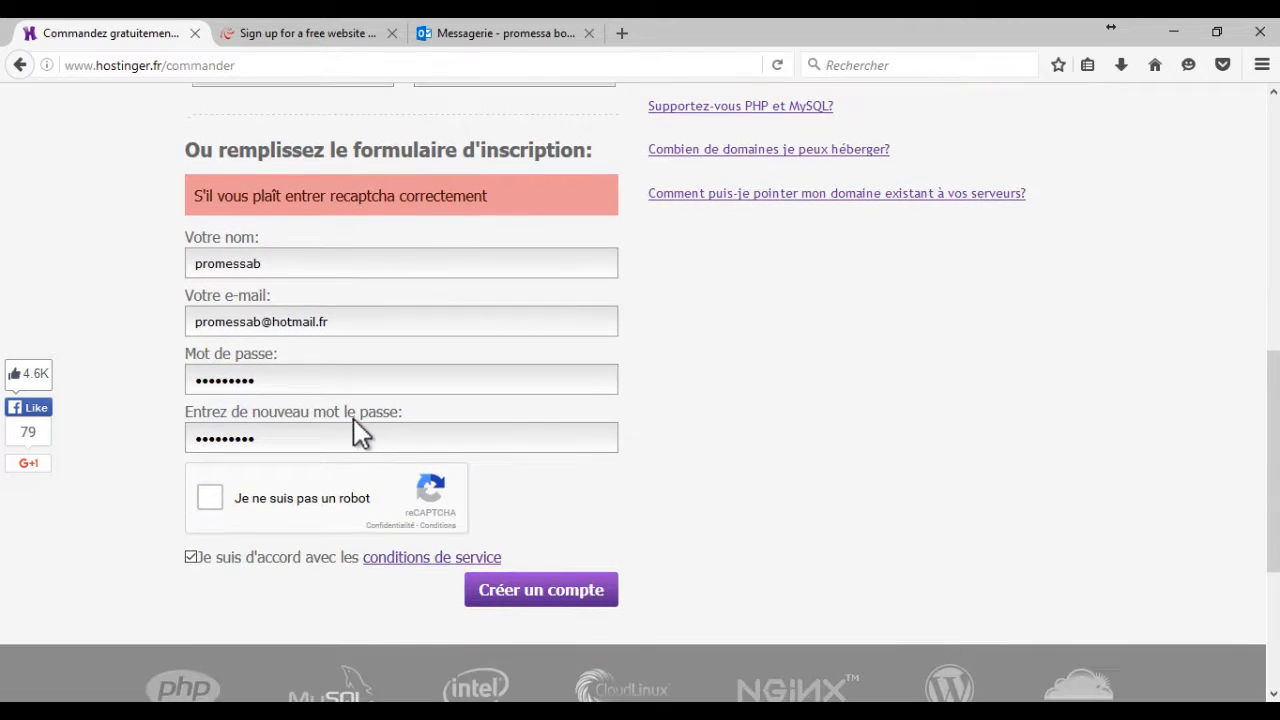
pyautogui.click(217, 497)
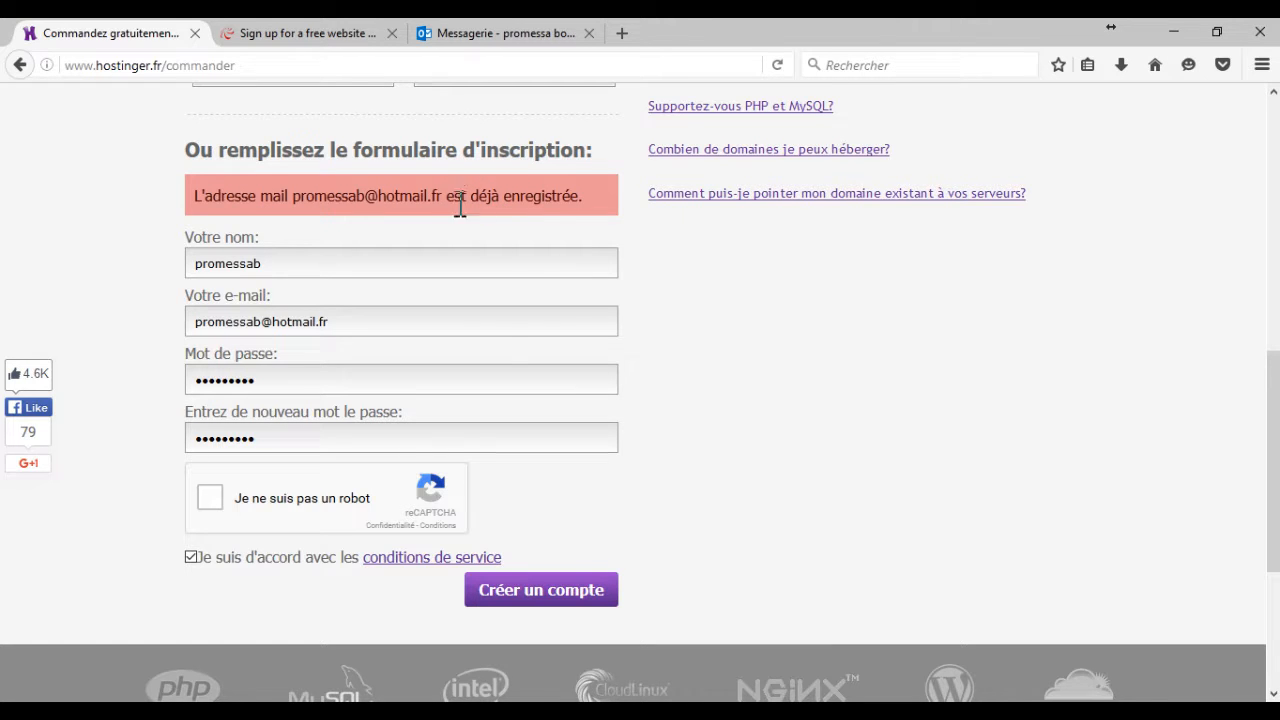
pyautogui.scroll(5, 557, 251)
pyautogui.scroll(-4, 408, 357)
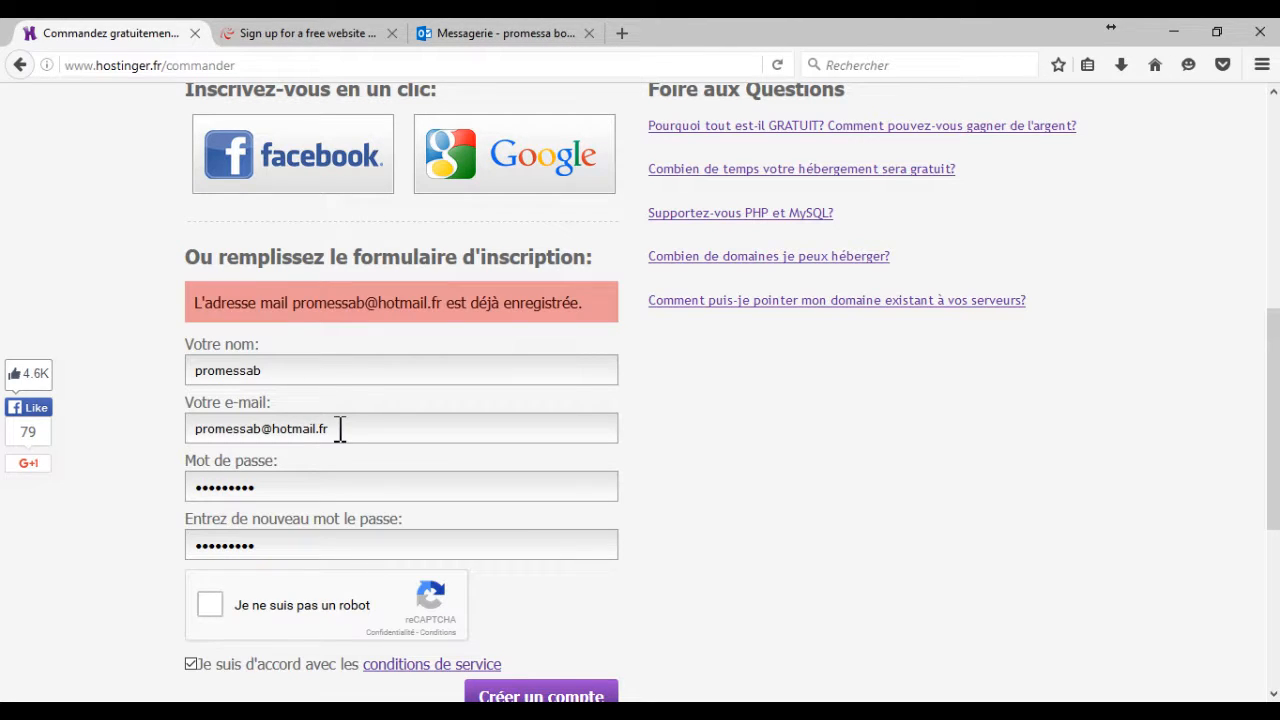
# Replace the already-registered e-mail with a new yahoo.fr address and submit 'Créer un compte'.
pyautogui.moveTo(340, 428); pyautogui.dragTo(184, 432)
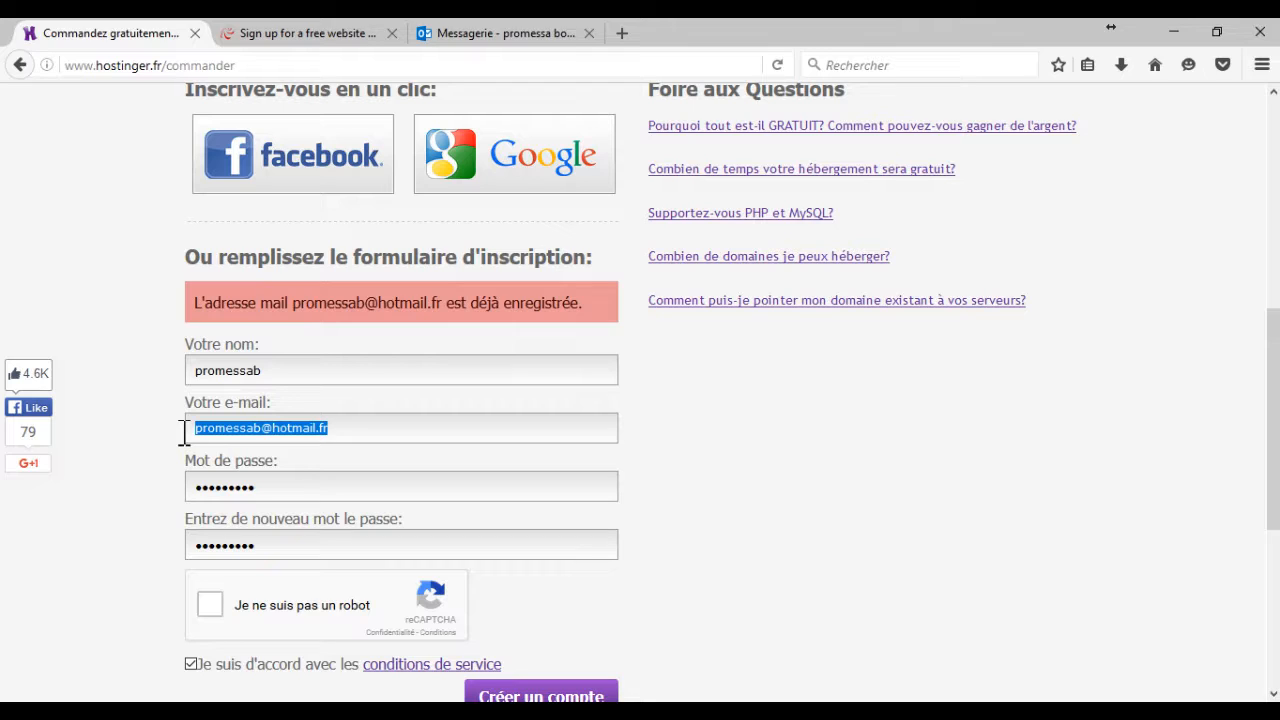
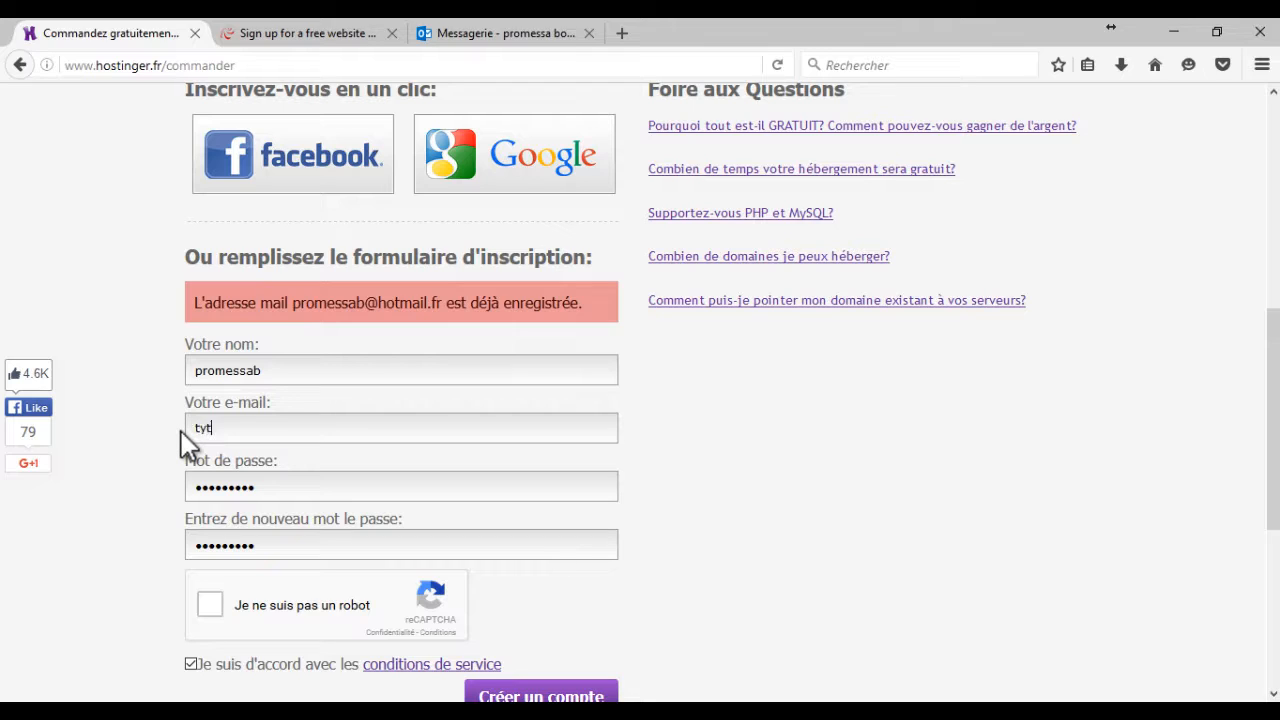
pyautogui.scroll(-2, 438, 630)
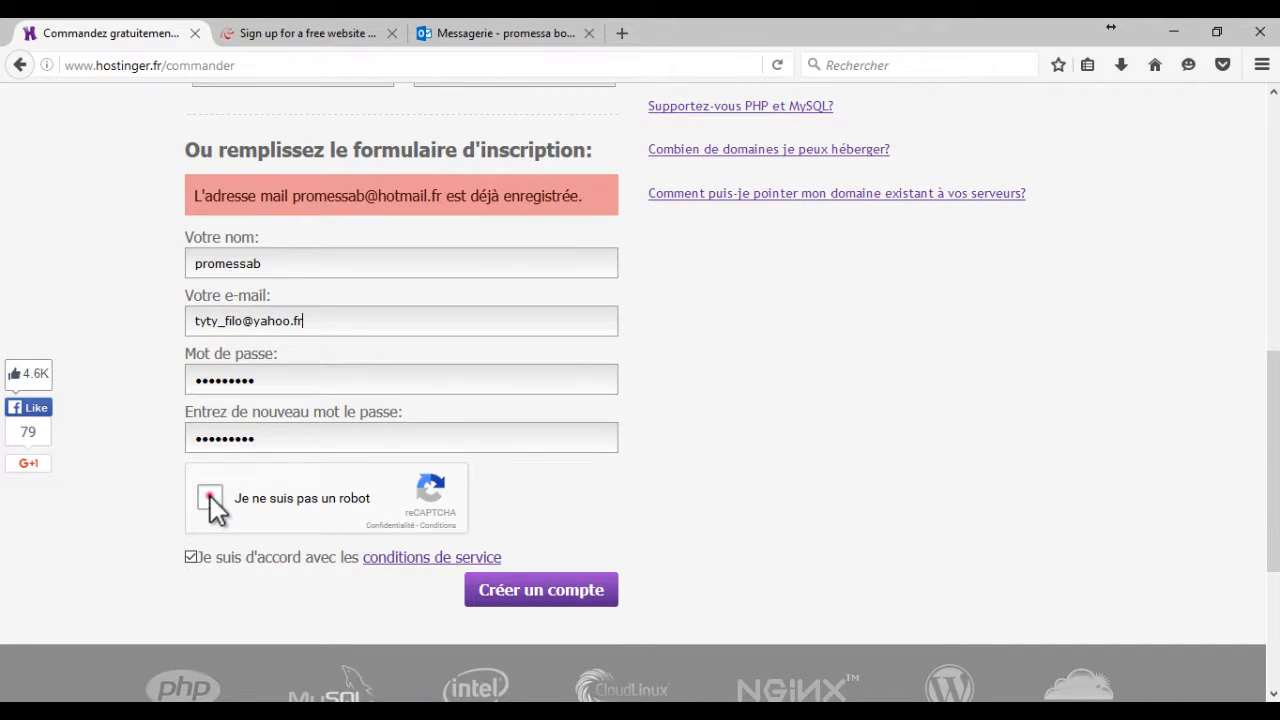
pyautogui.click(541, 595)
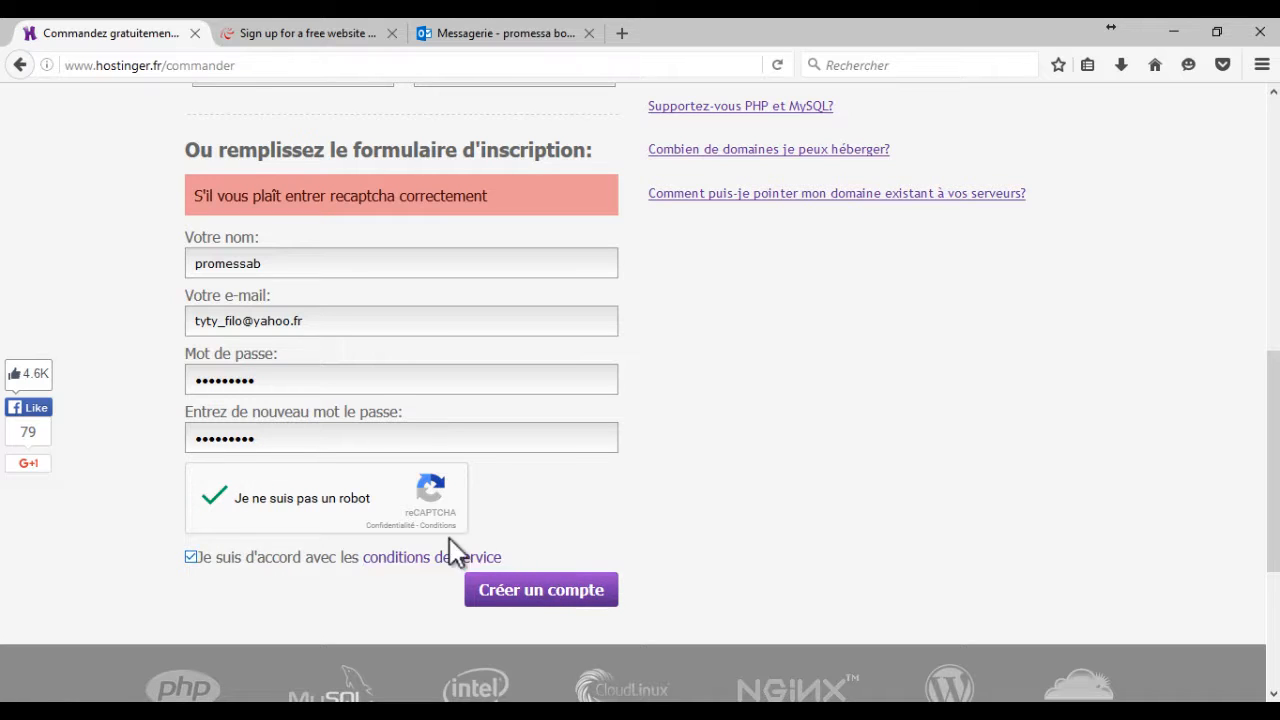
pyautogui.click(537, 590)
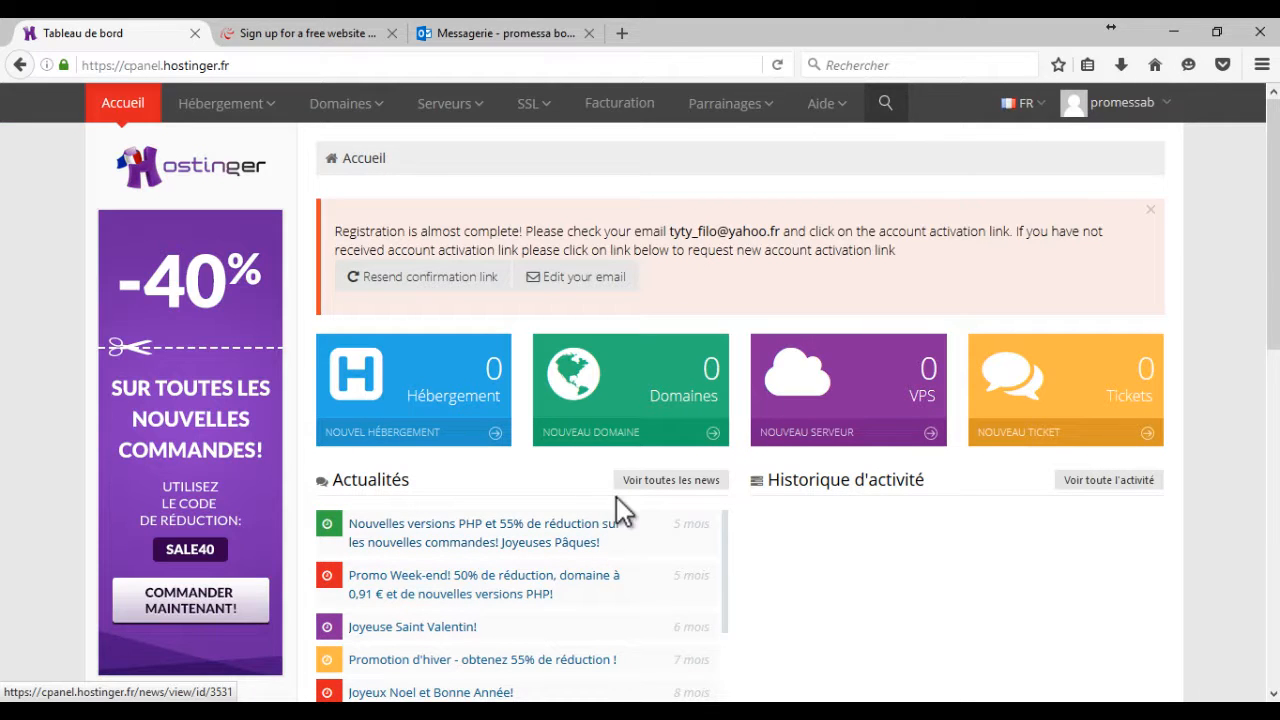
# Replace Outlook in the third (Messagerie) tab by loading yahoo.fr.
pyautogui.moveTo(1152, 152)
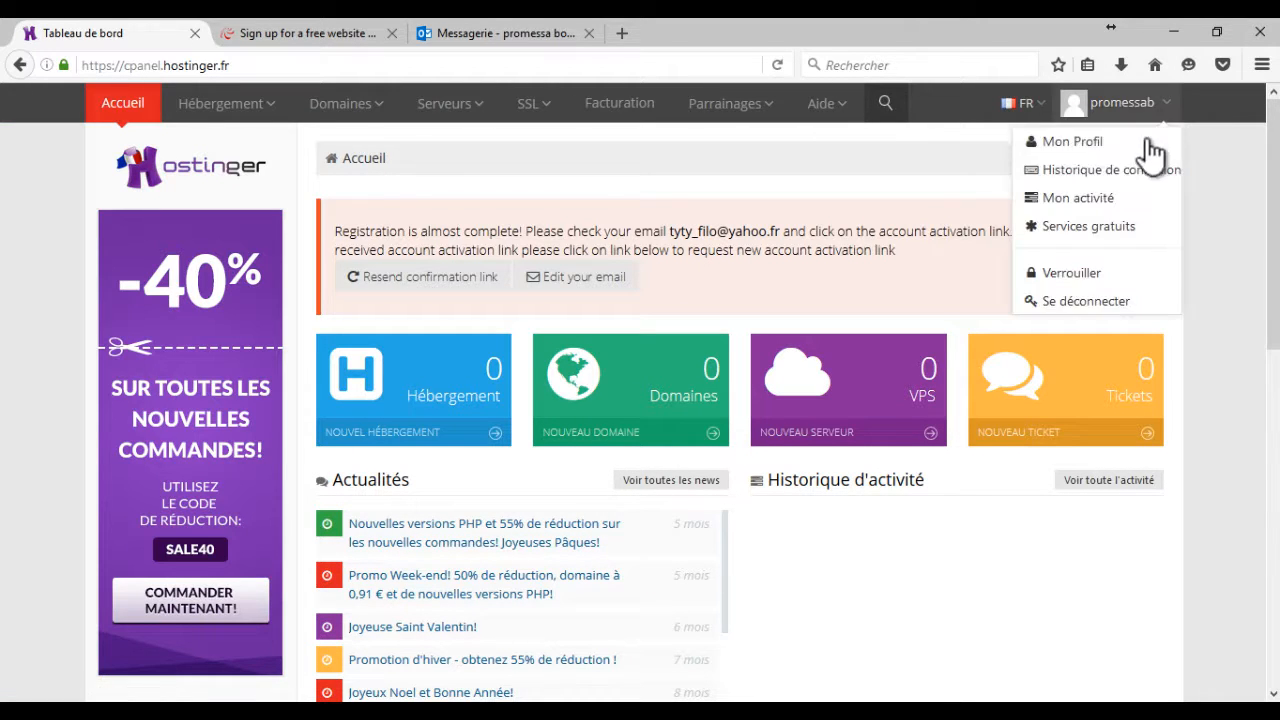
pyautogui.click(492, 31)
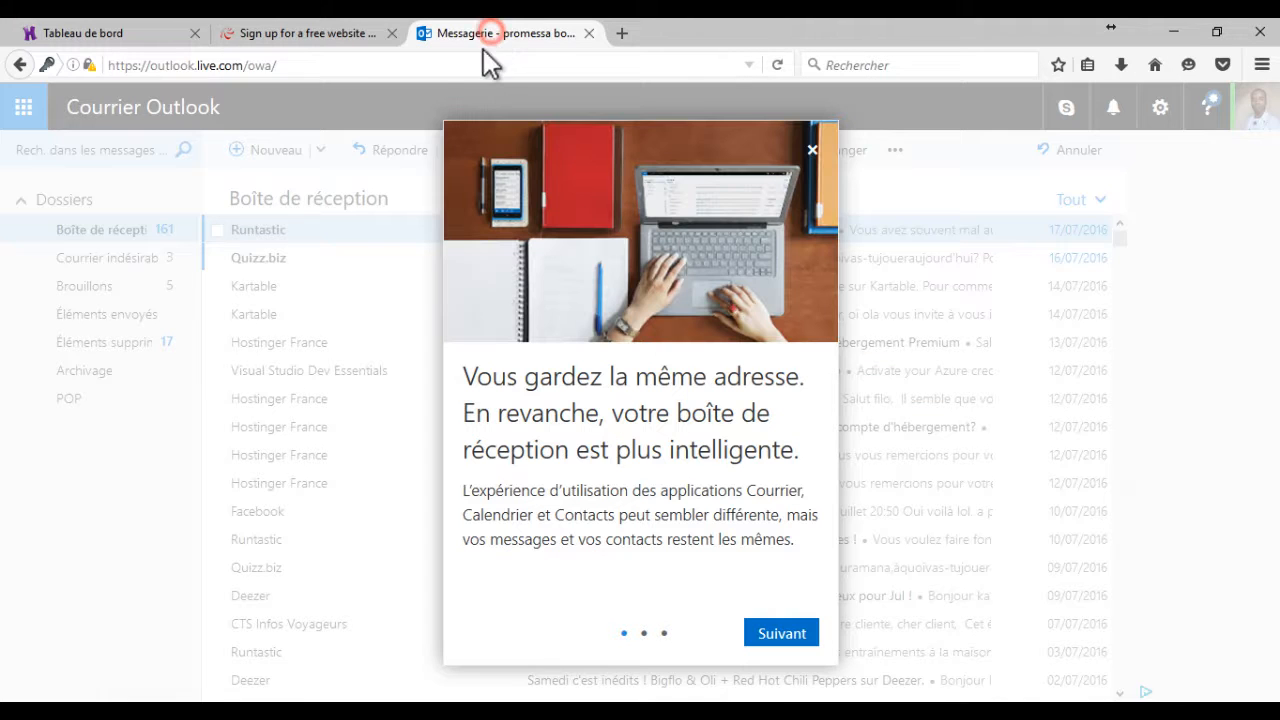
pyautogui.click(477, 65)
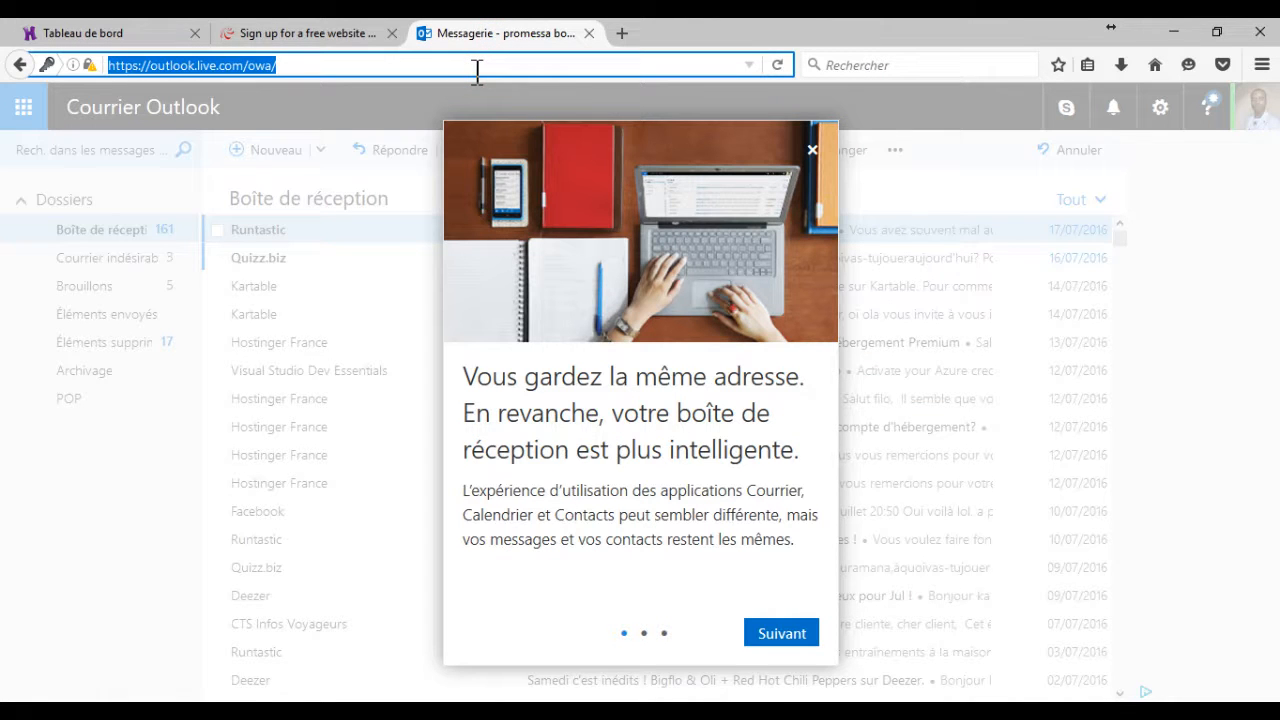
pyautogui.write('yah')
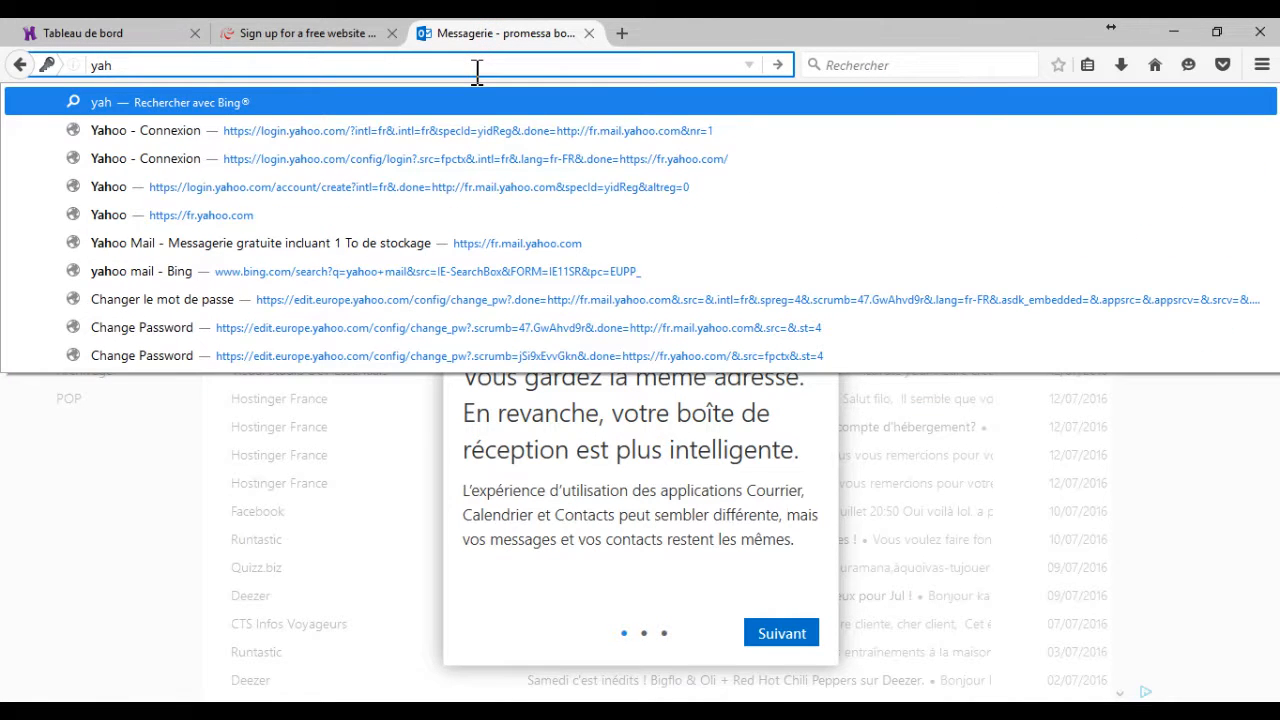
pyautogui.write('oo.fr')
pyautogui.press('Return')
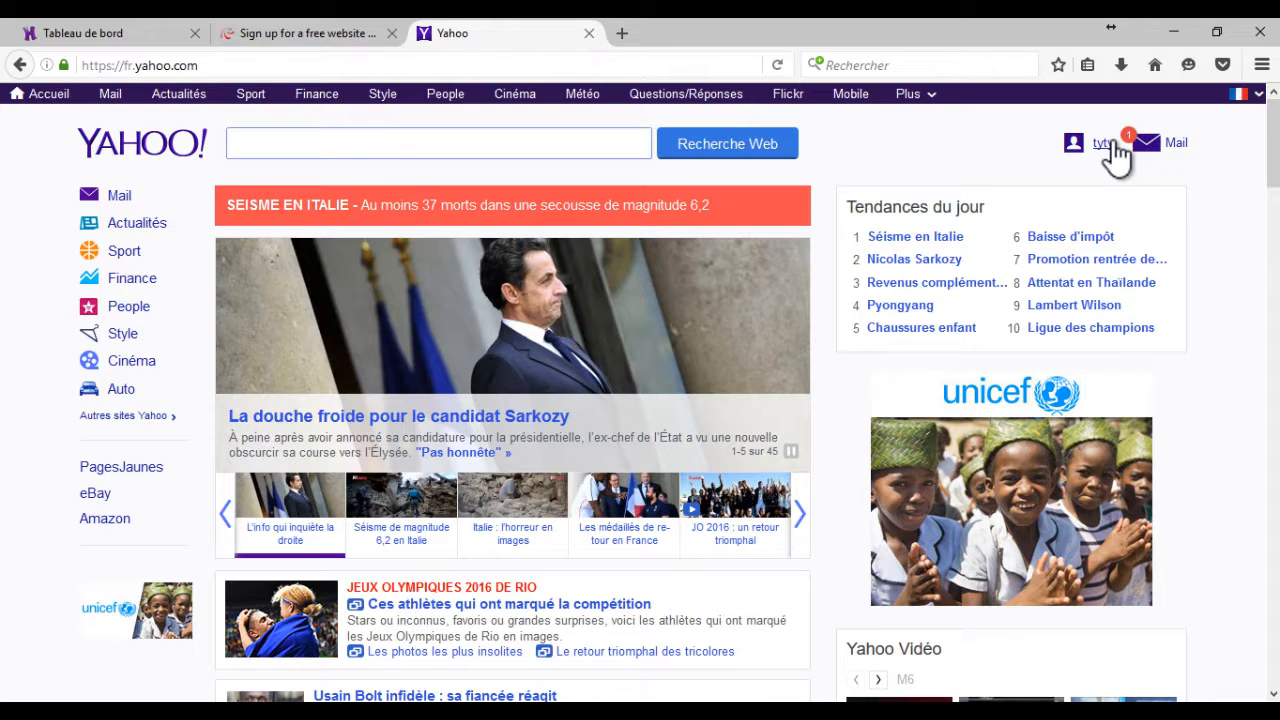
# Open the 'Bienvenue sur Hostinger France' email in Yahoo Mail and follow its cpanel.hostinger.fr link.
pyautogui.click(1168, 148)
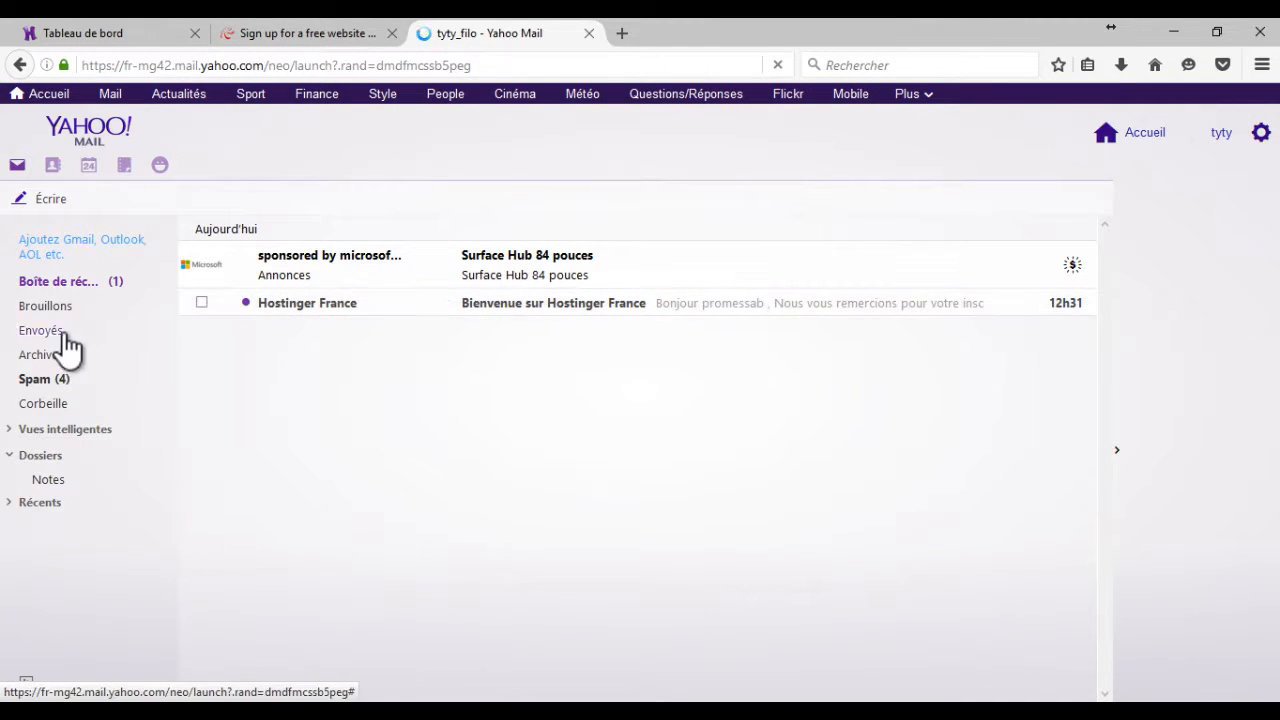
pyautogui.click(553, 316)
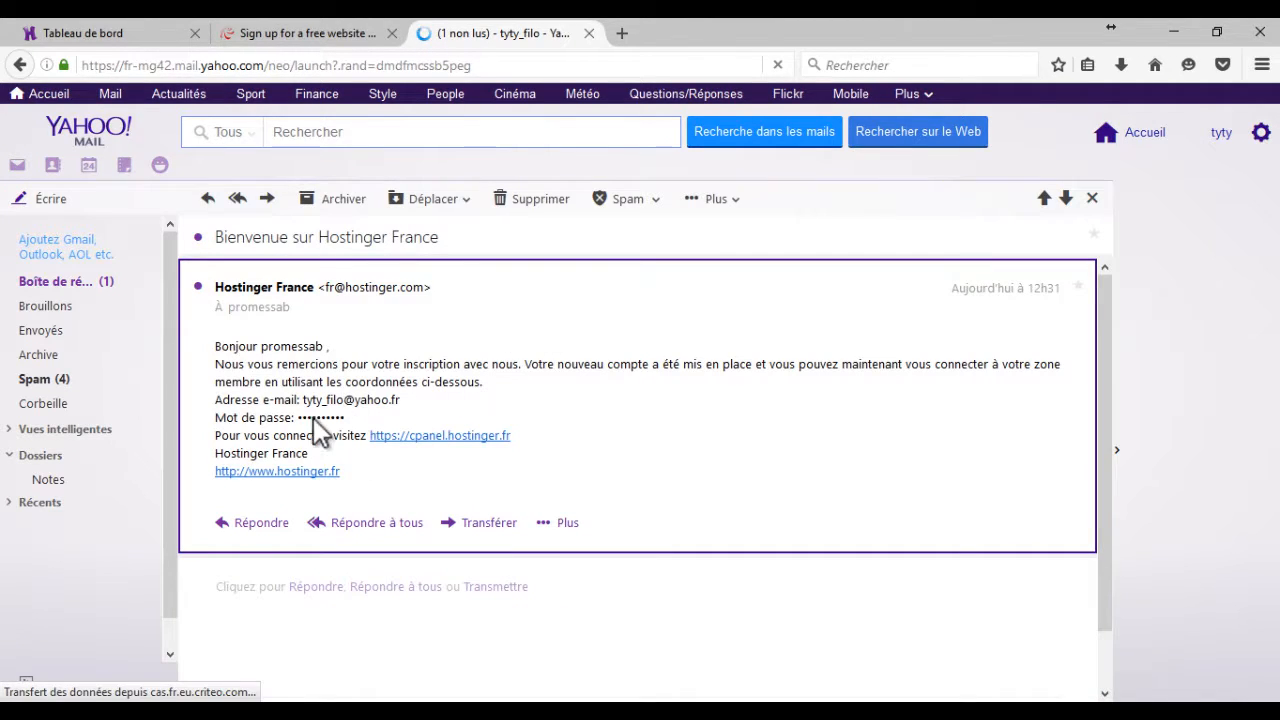
pyautogui.moveTo(401, 400); pyautogui.dragTo(308, 420)
pyautogui.click(398, 412)
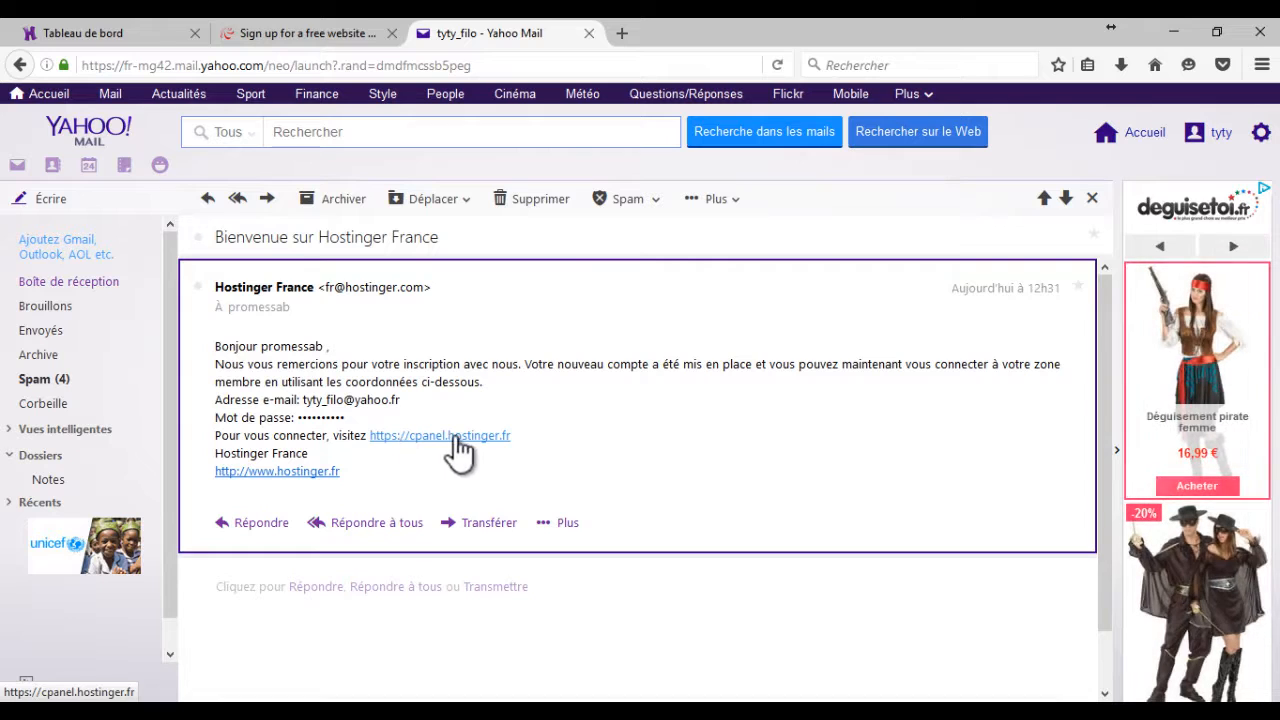
pyautogui.click(455, 437)
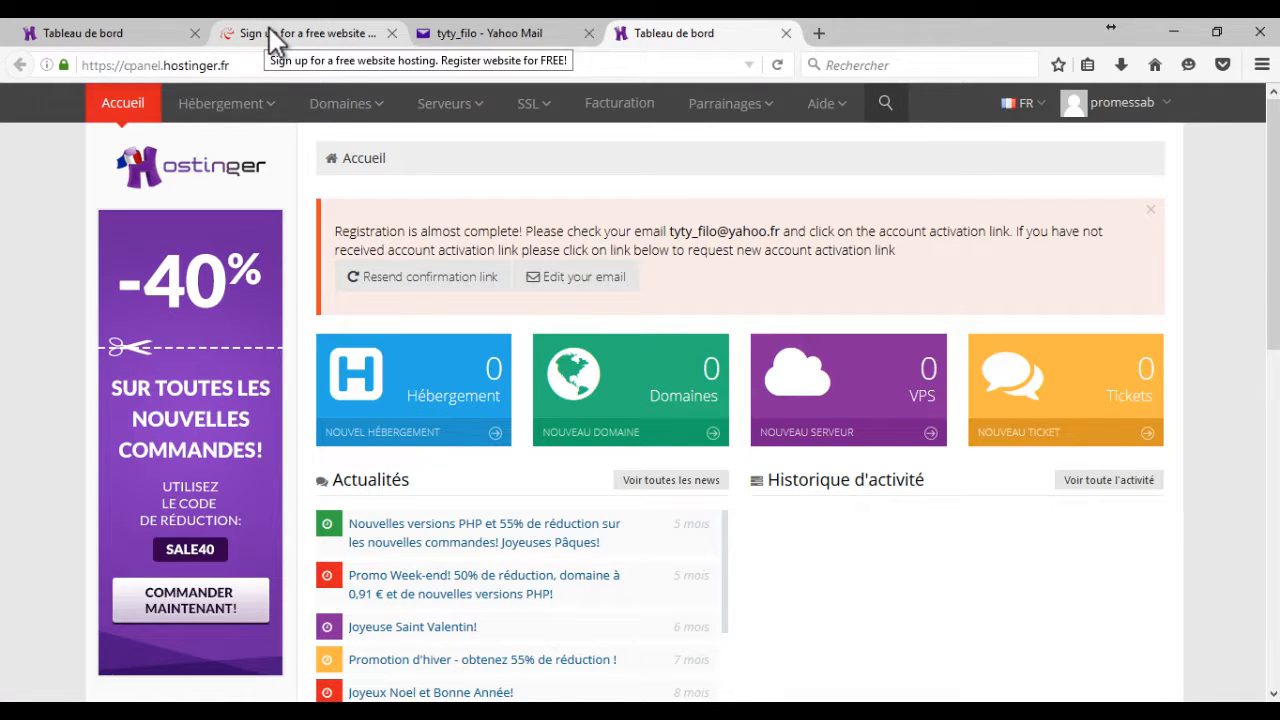
# Switch to the first Tableau de bord tab, then bring the Notepad notes to the front.
pyautogui.click(136, 33)
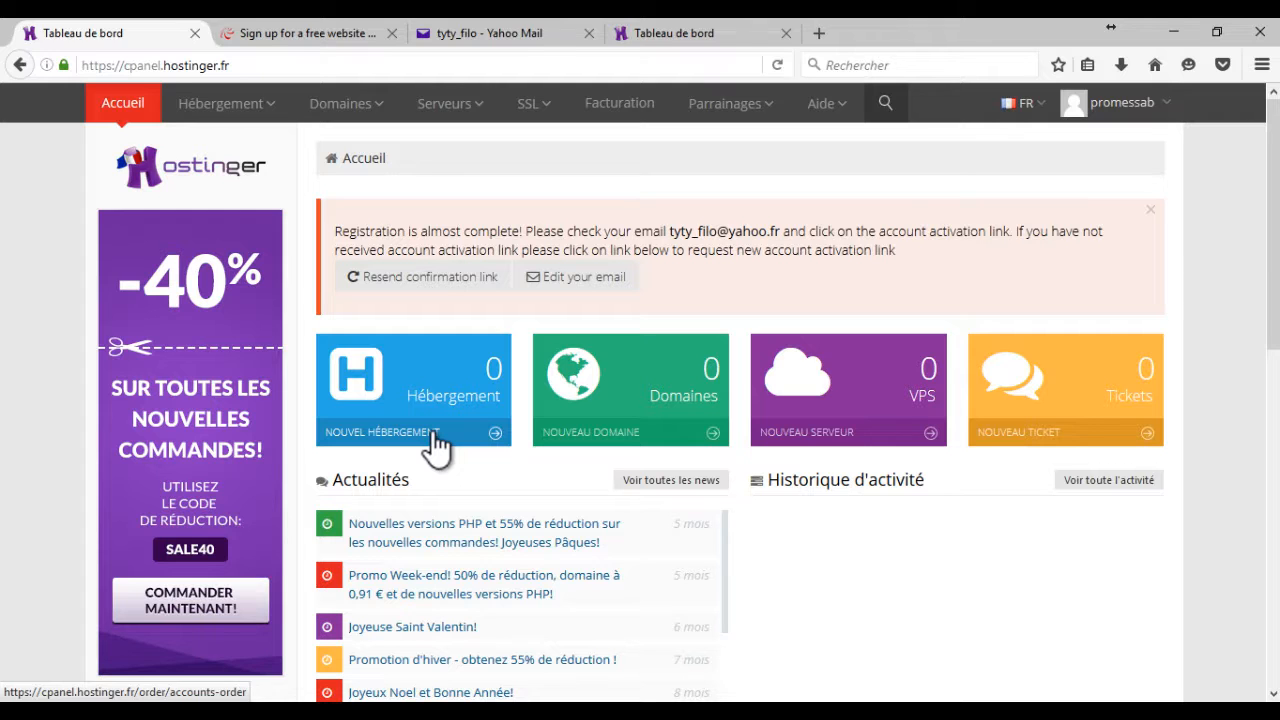
pyautogui.click(858, 711)
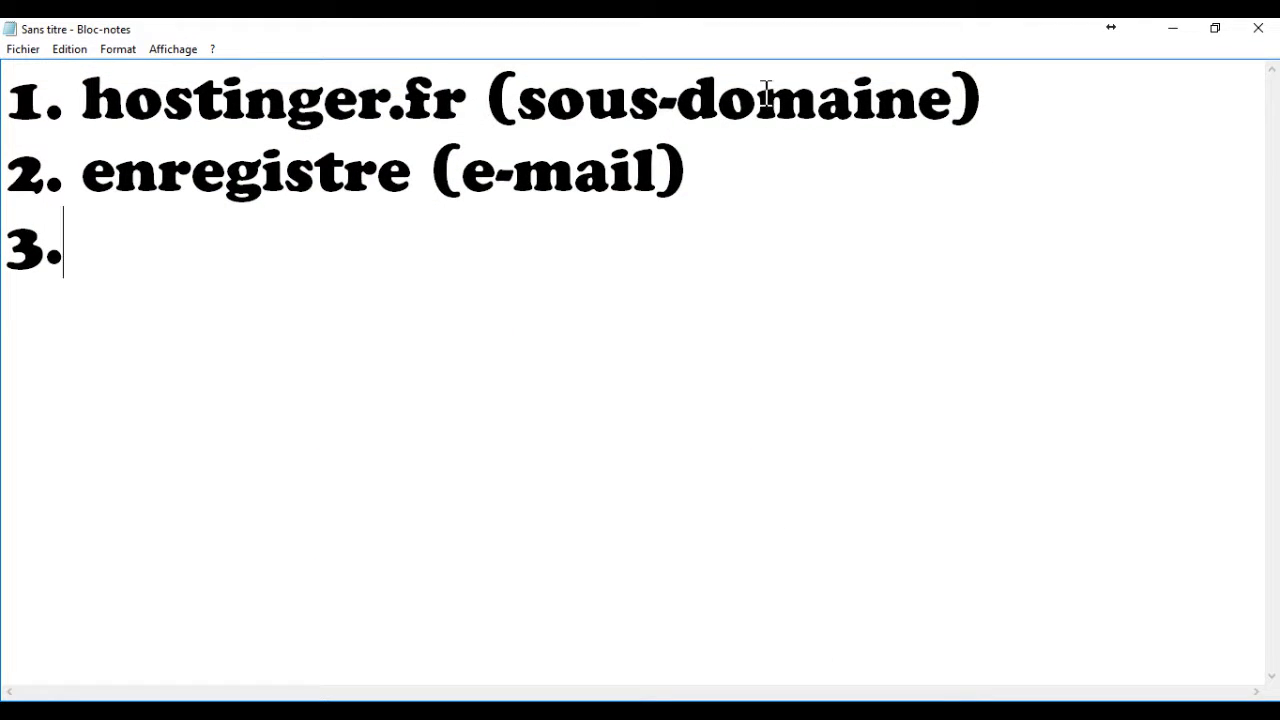
# Change 'sous-domaine' to 'sub-domaine' on line 1, select hostinger.fr, and minimise Notepad.
pyautogui.moveTo(678, 106); pyautogui.dragTo(562, 106)
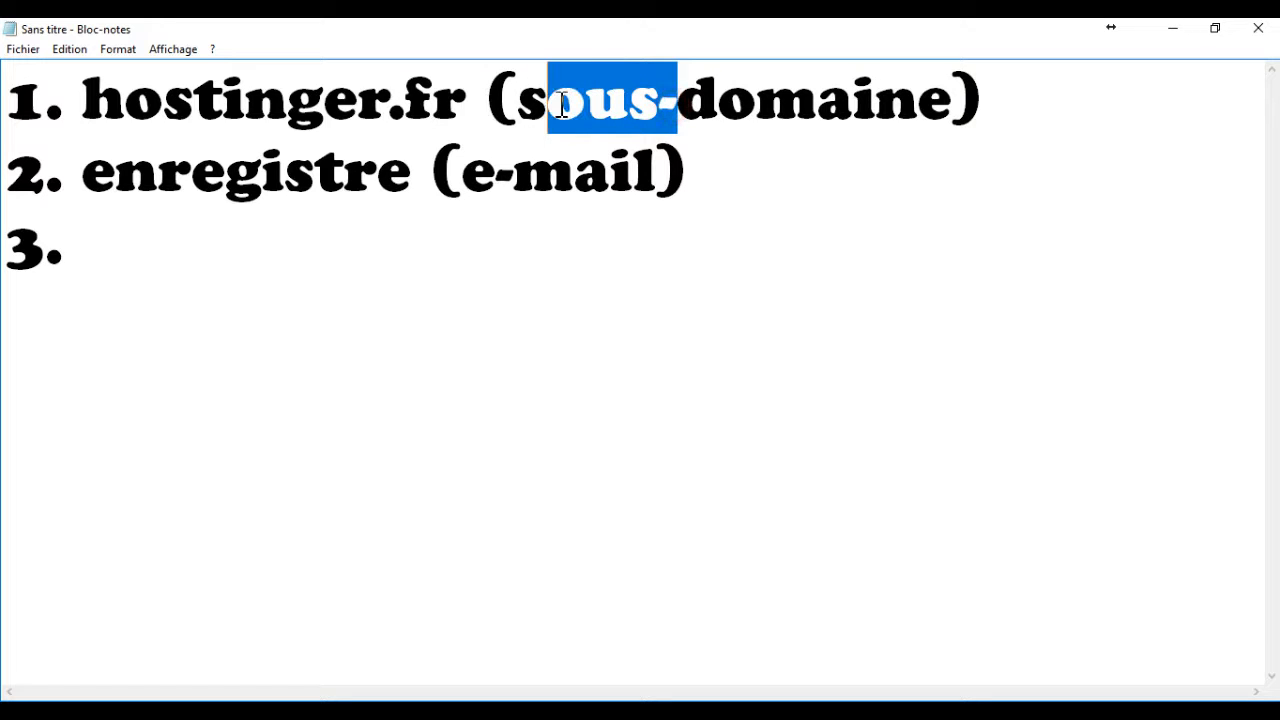
pyautogui.write('ub')
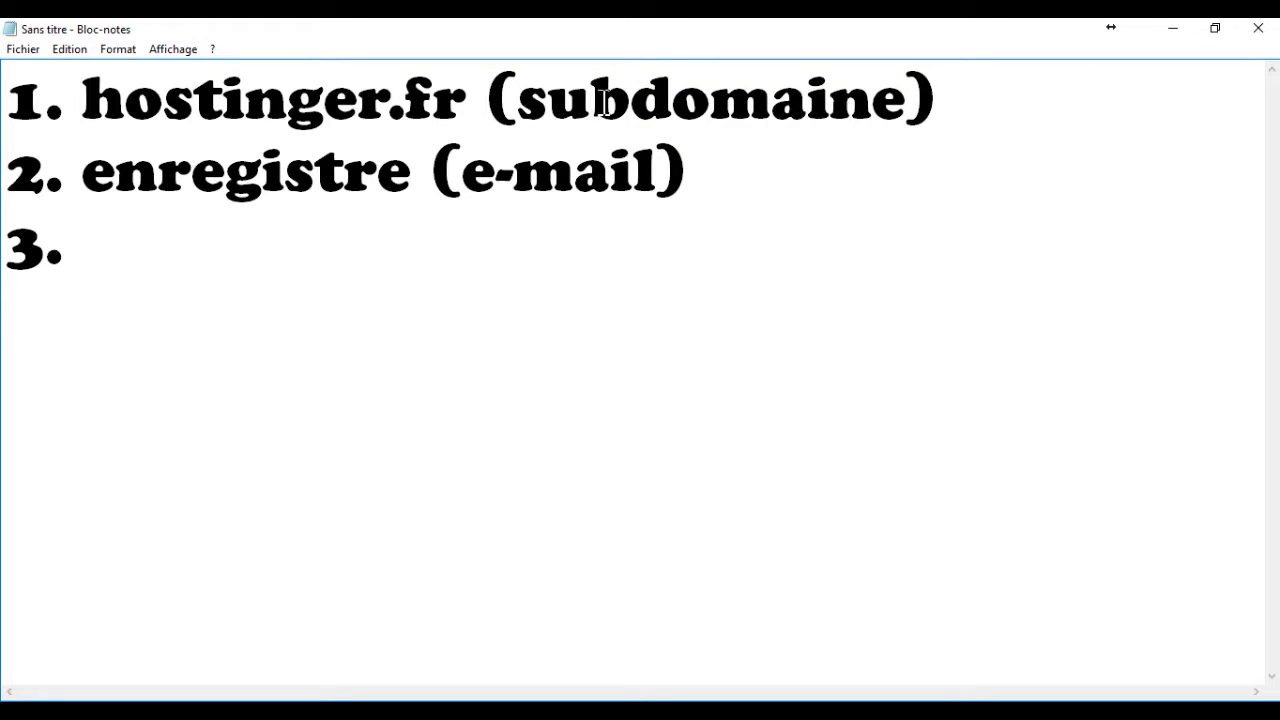
pyautogui.write('-')
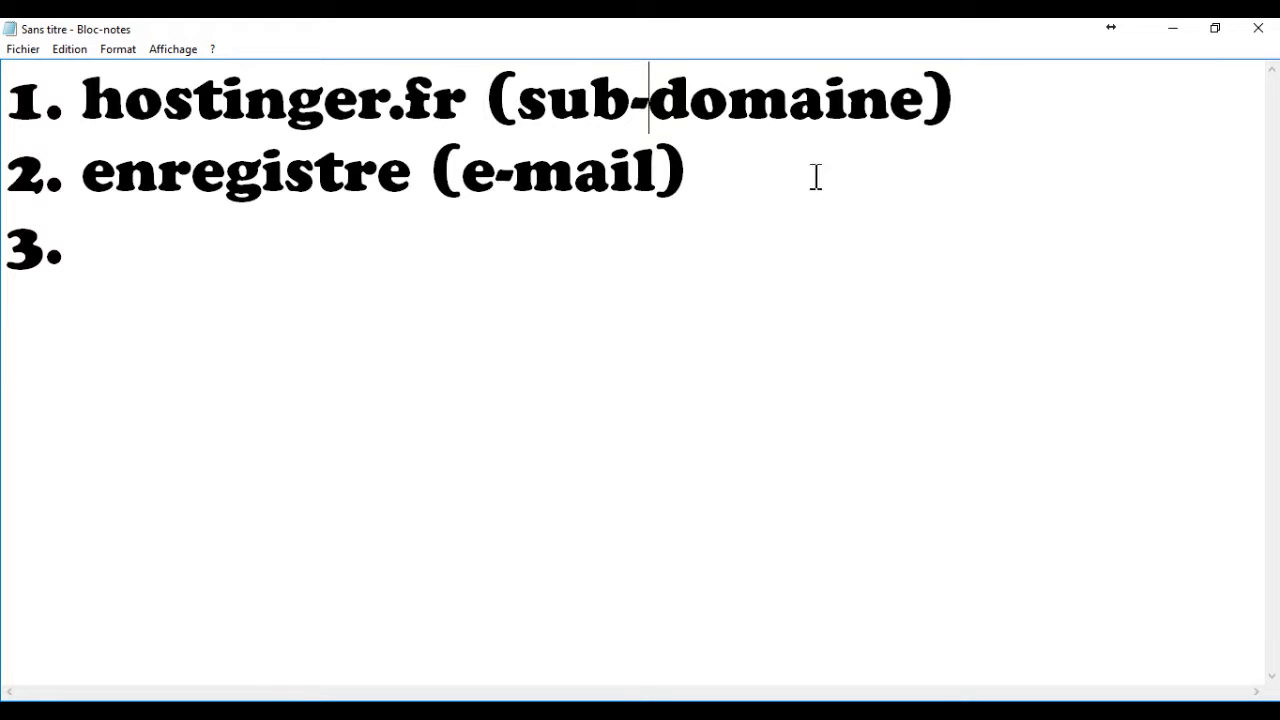
pyautogui.click(191, 171)
pyautogui.click(468, 98)
pyautogui.moveTo(468, 98); pyautogui.dragTo(501, 108)
pyautogui.click(107, 108)
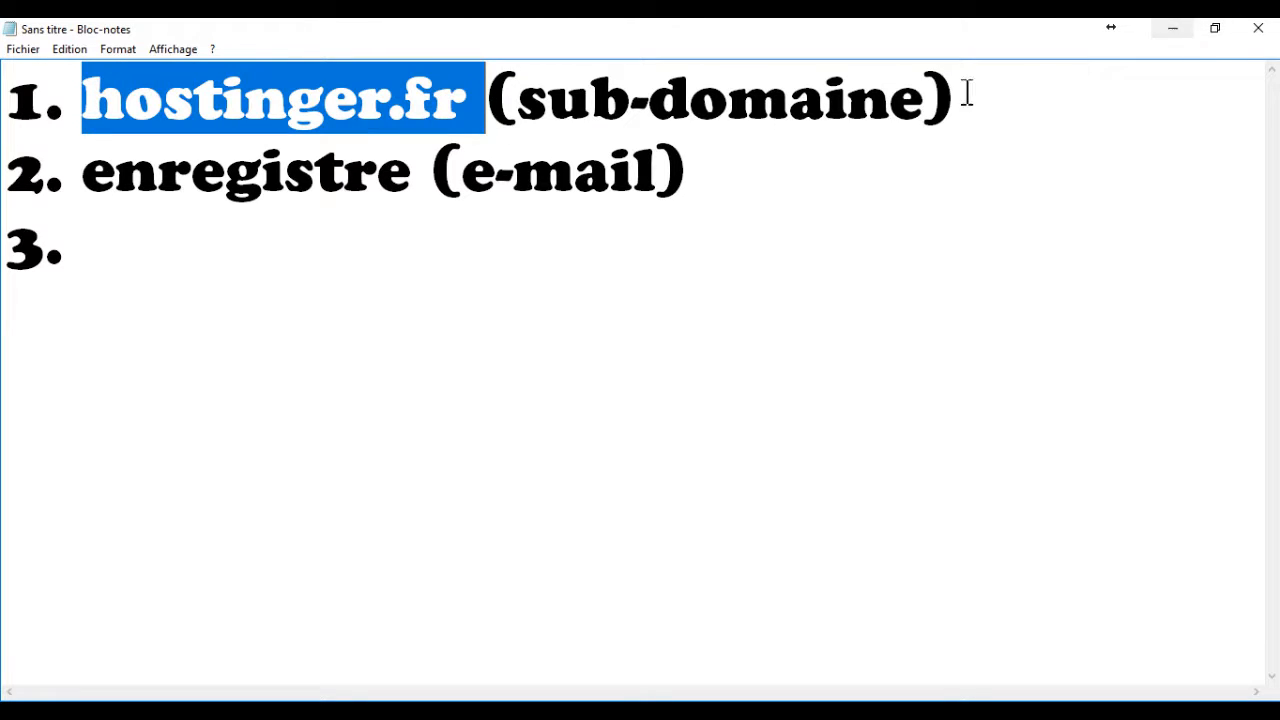
pyautogui.click(1170, 32)
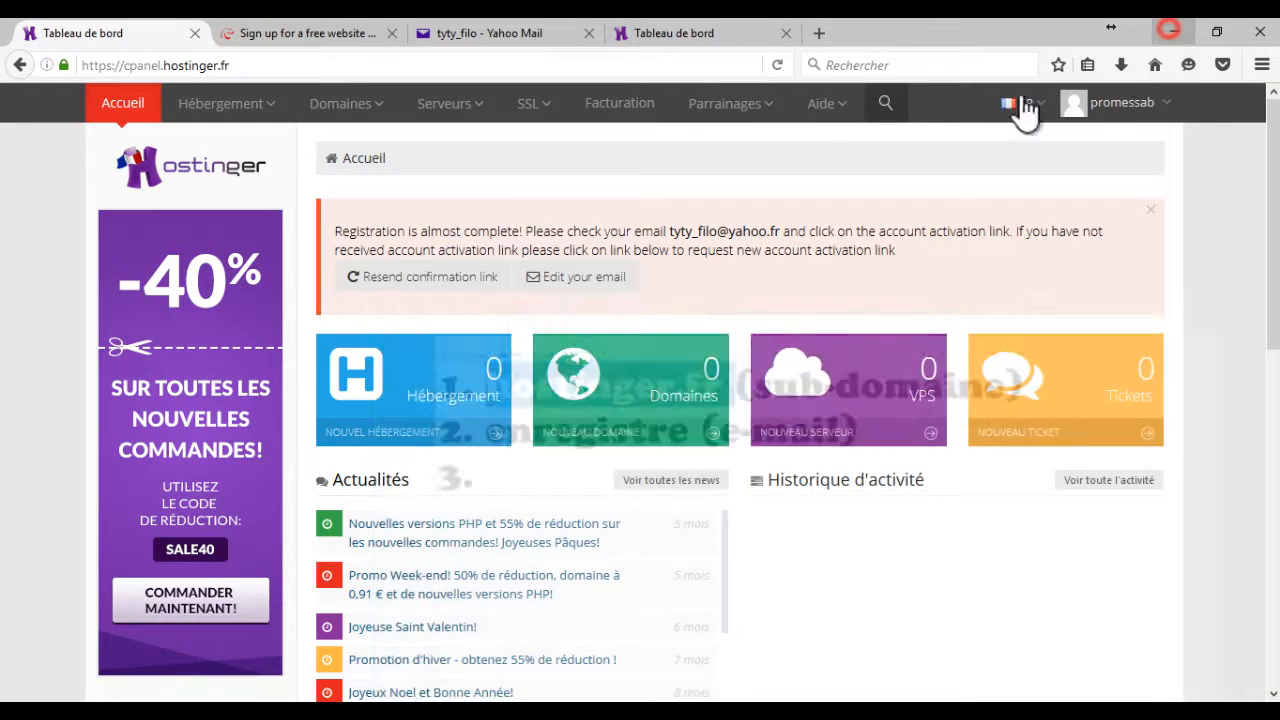
# Check the free subdomain suffix on the 000webhost sign-up page.
pyautogui.click(293, 39)
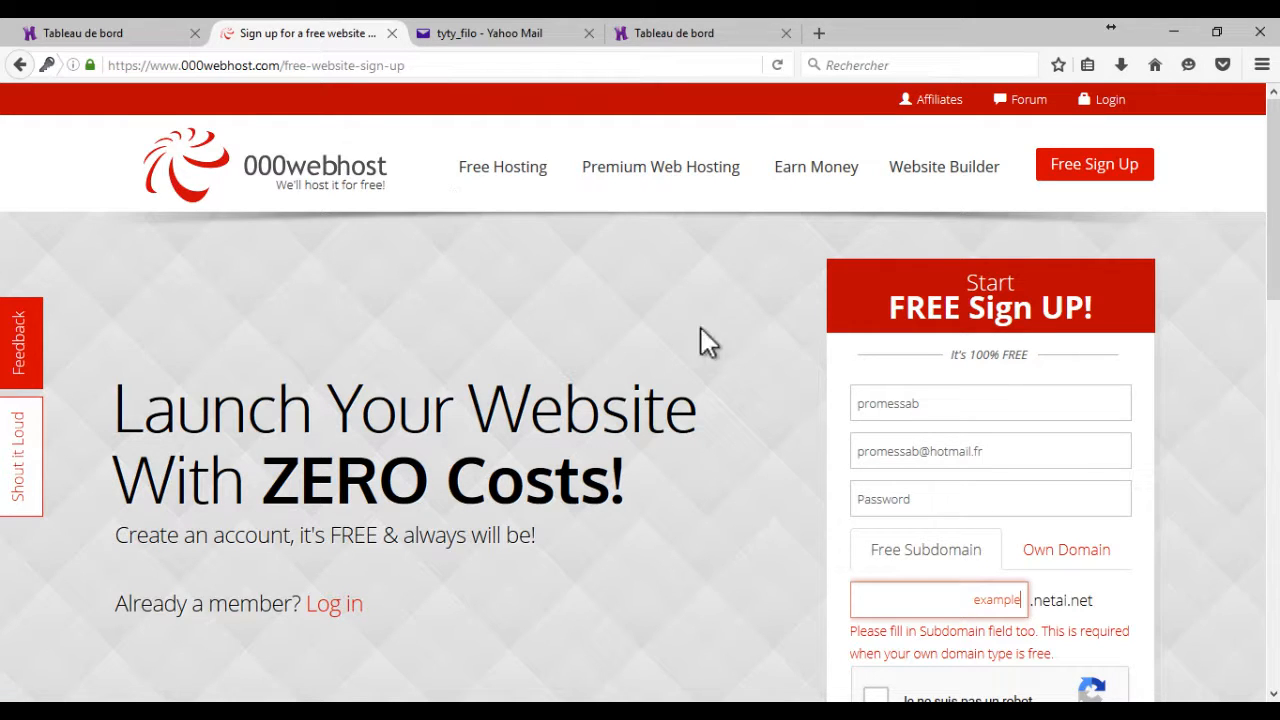
pyautogui.scroll(-2, 1010, 600)
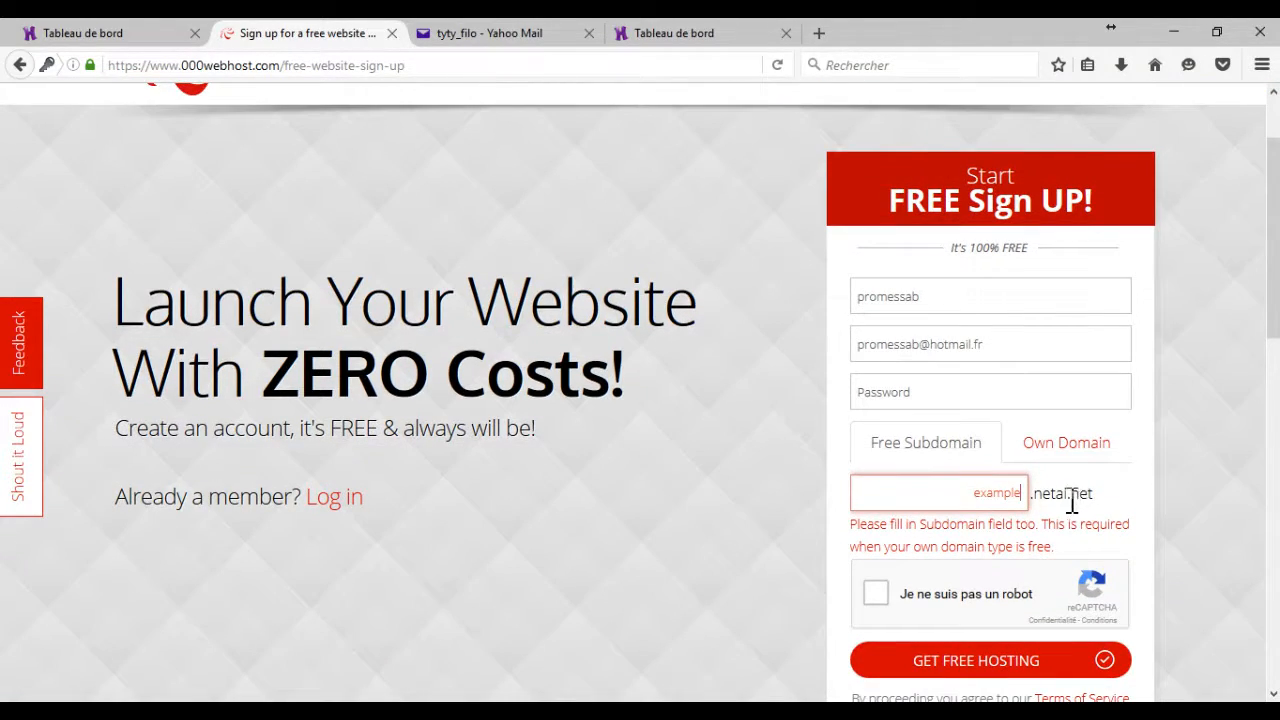
pyautogui.moveTo(1067, 493); pyautogui.dragTo(1030, 494)
# Open the welcome email's cpanel.hostinger.fr link in a new tab and scroll the dashboard.
pyautogui.click(506, 36)
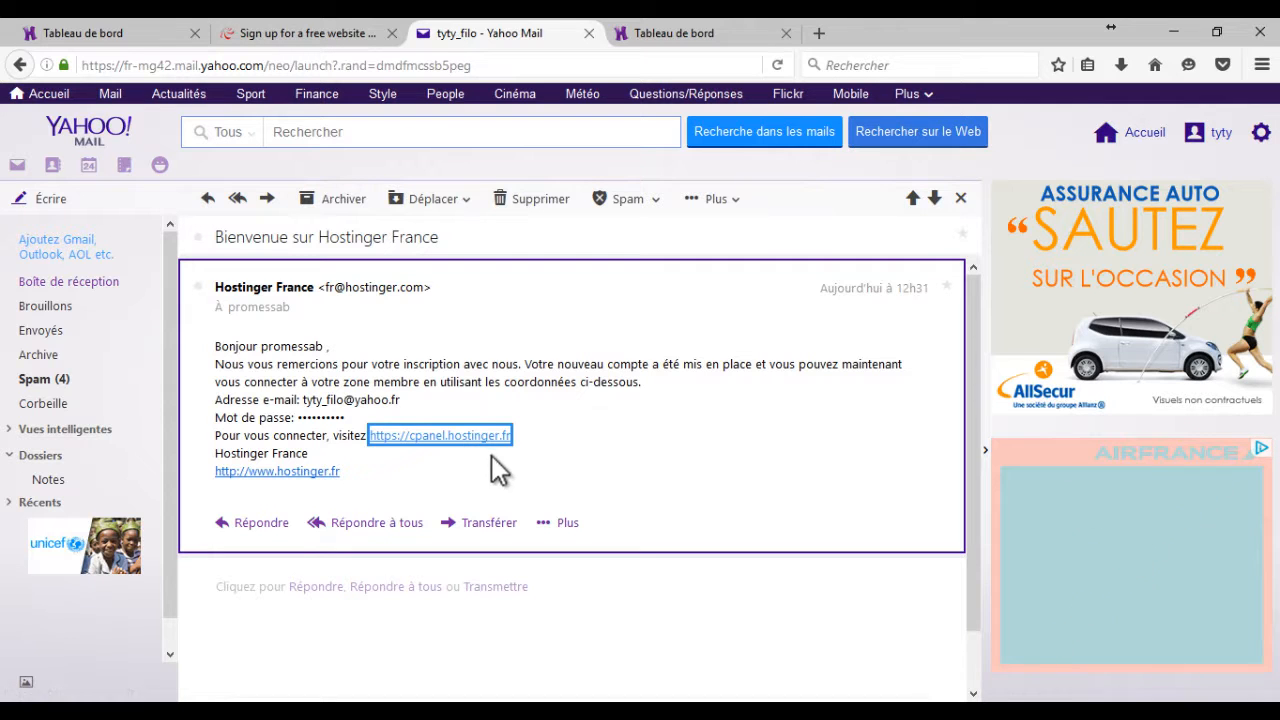
pyautogui.click(468, 437)
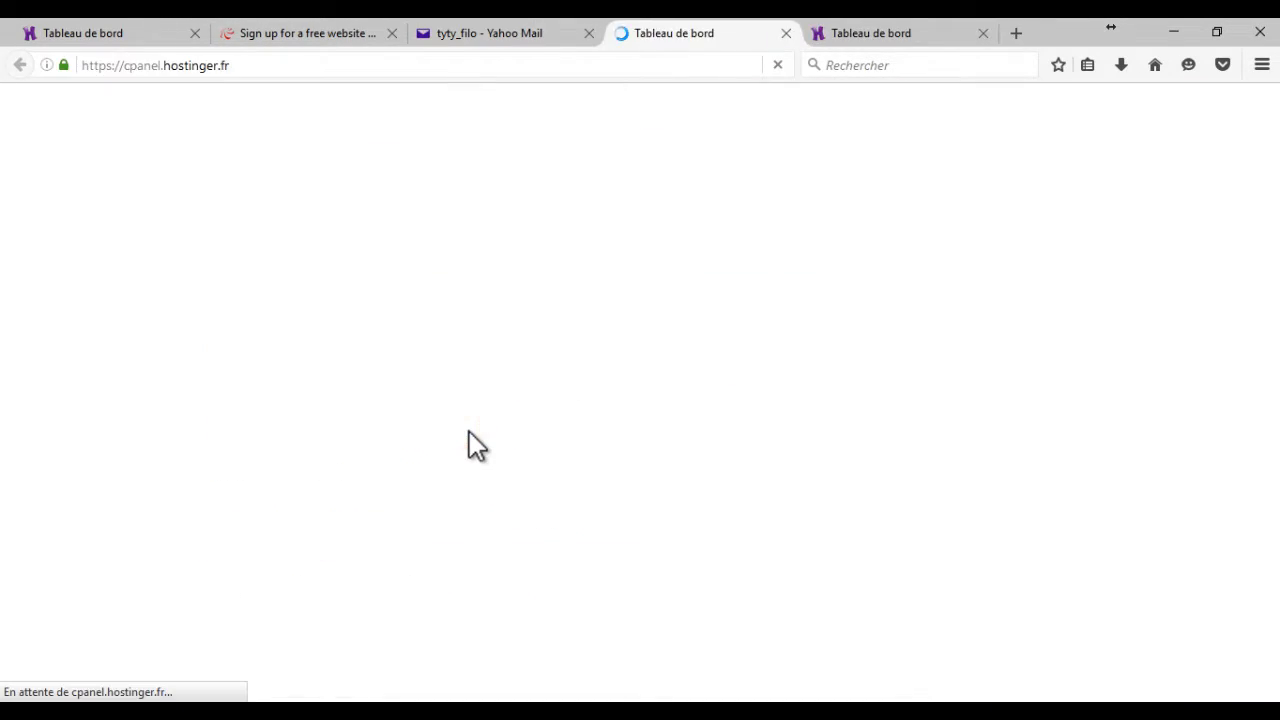
pyautogui.scroll(-7, 651, 405)
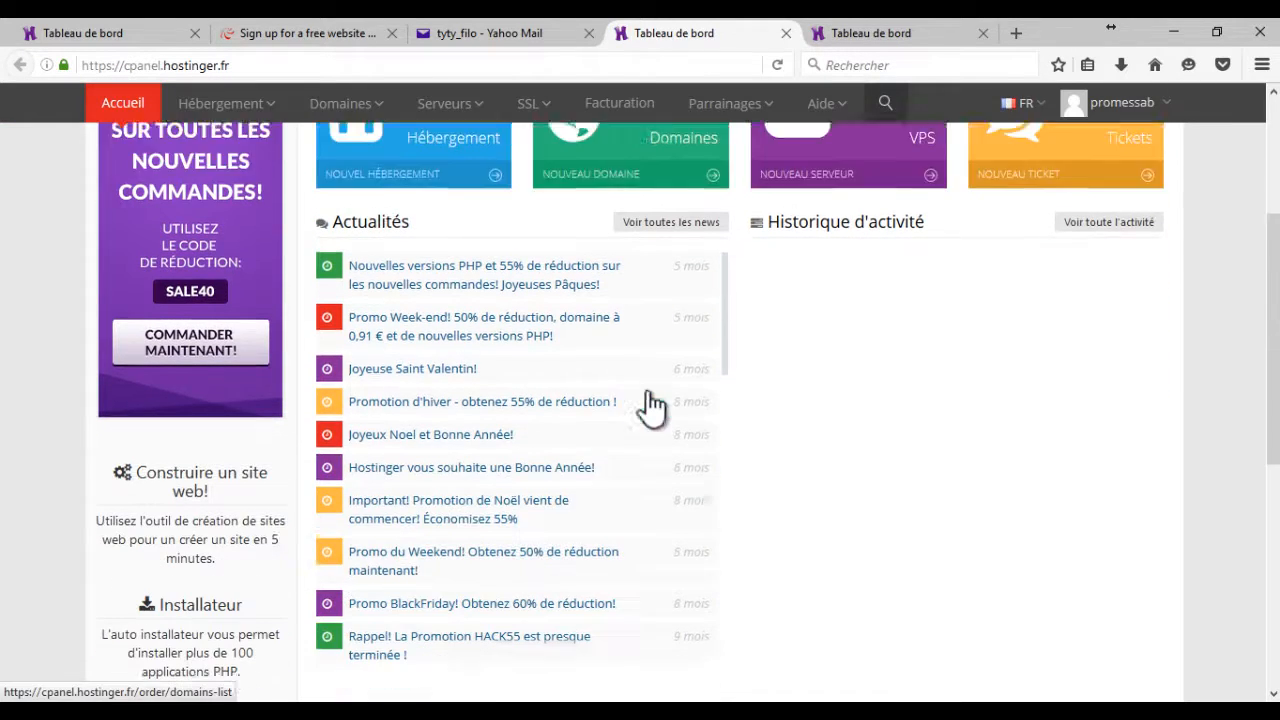
pyautogui.scroll(-5, 999, 381)
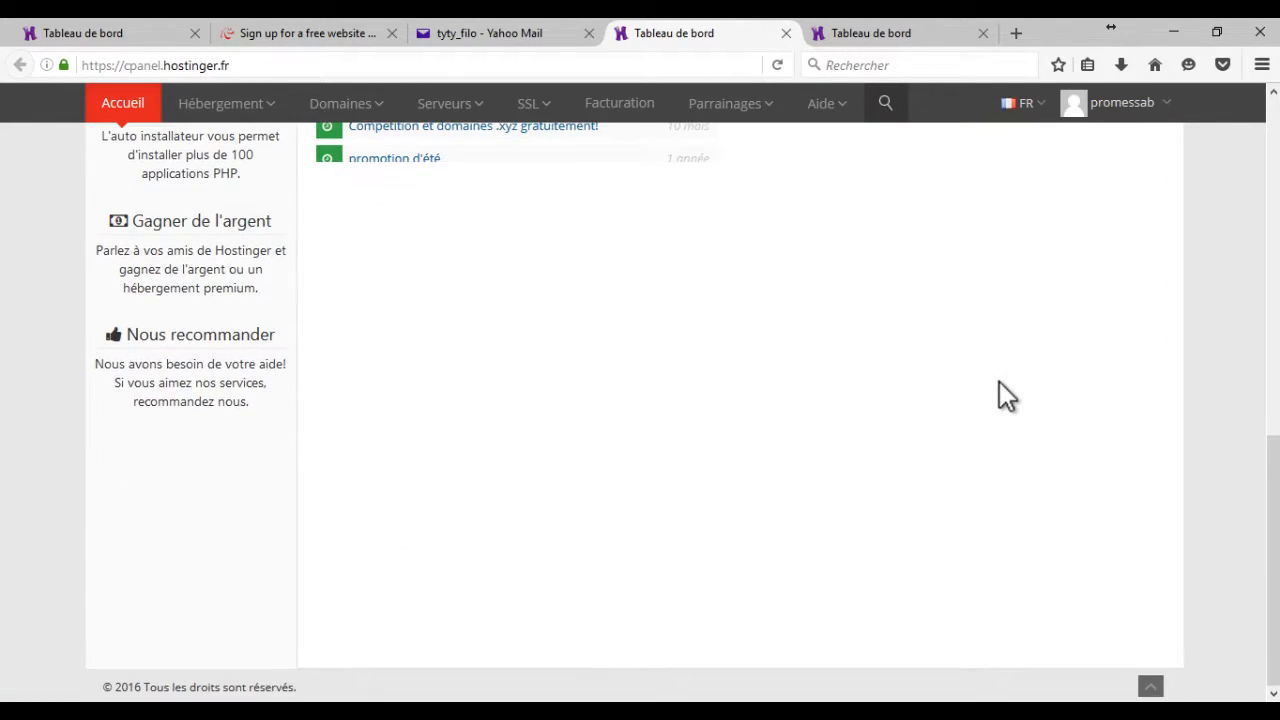
pyautogui.scroll(10, 1006, 395)
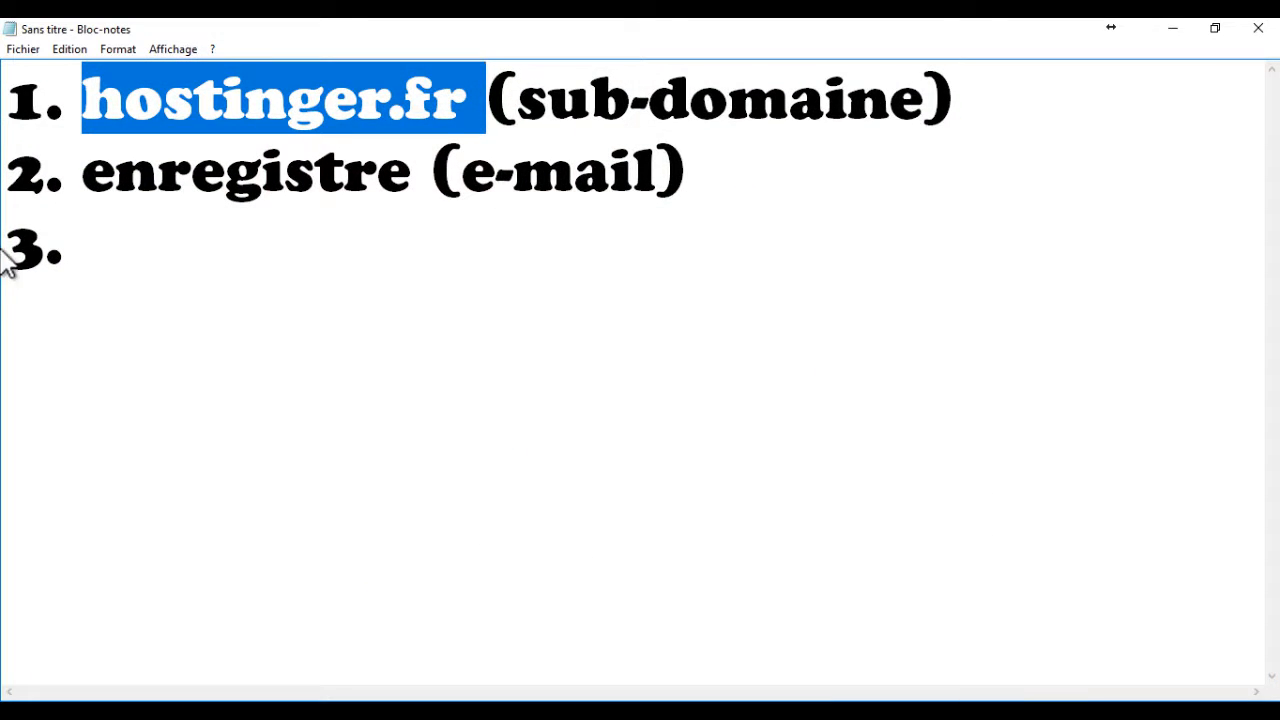
# Write 'filezilla' after '3.' in the notes, then switch to the Opera window.
pyautogui.click(82, 253)
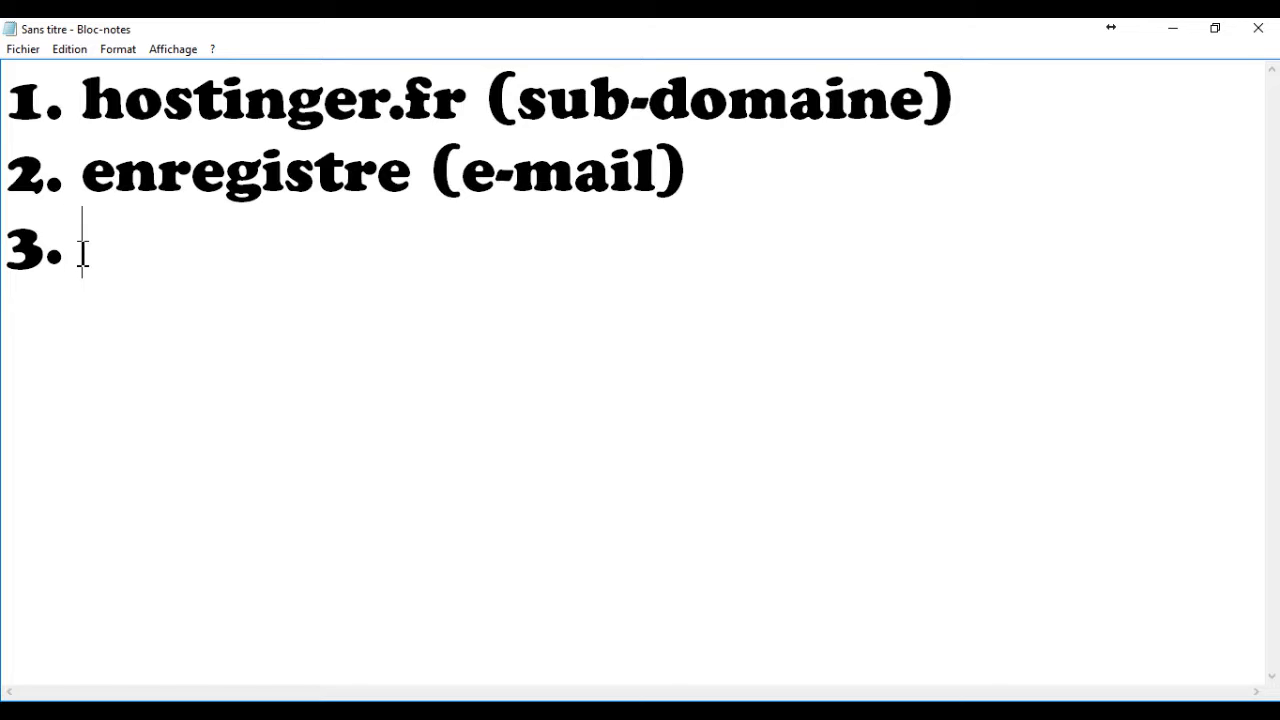
pyautogui.write('file')
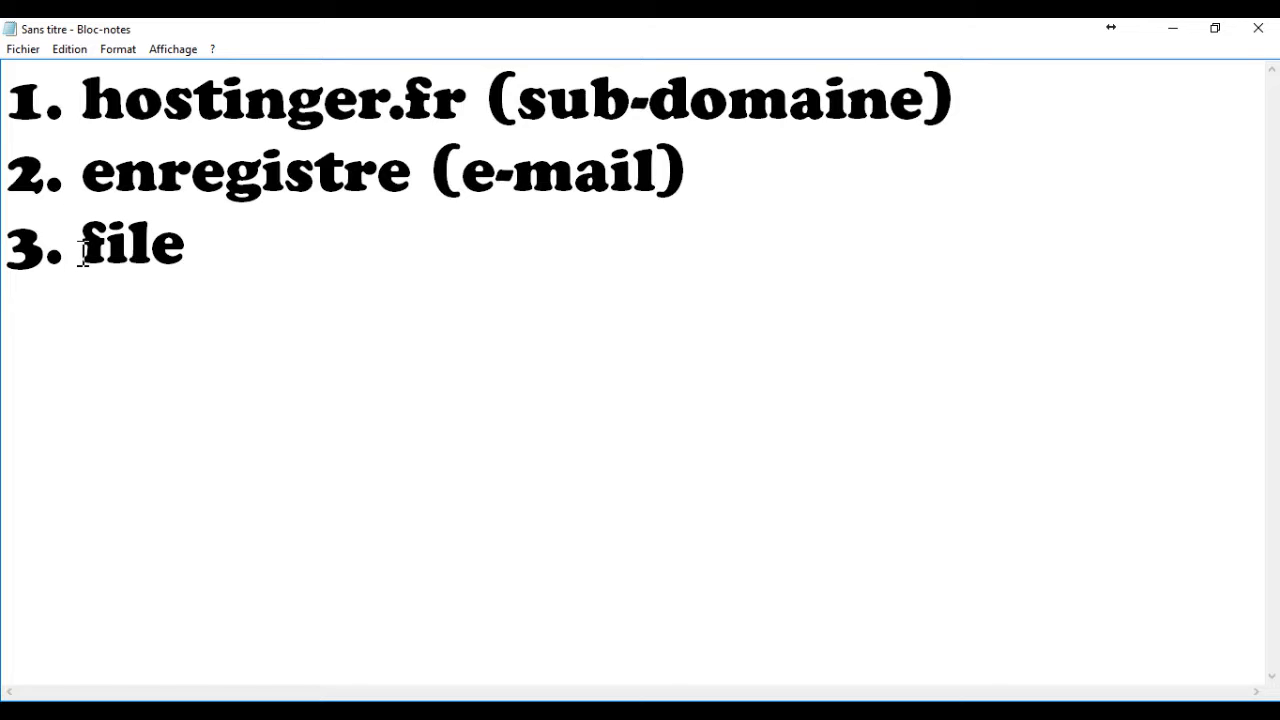
pyautogui.write('zilla')
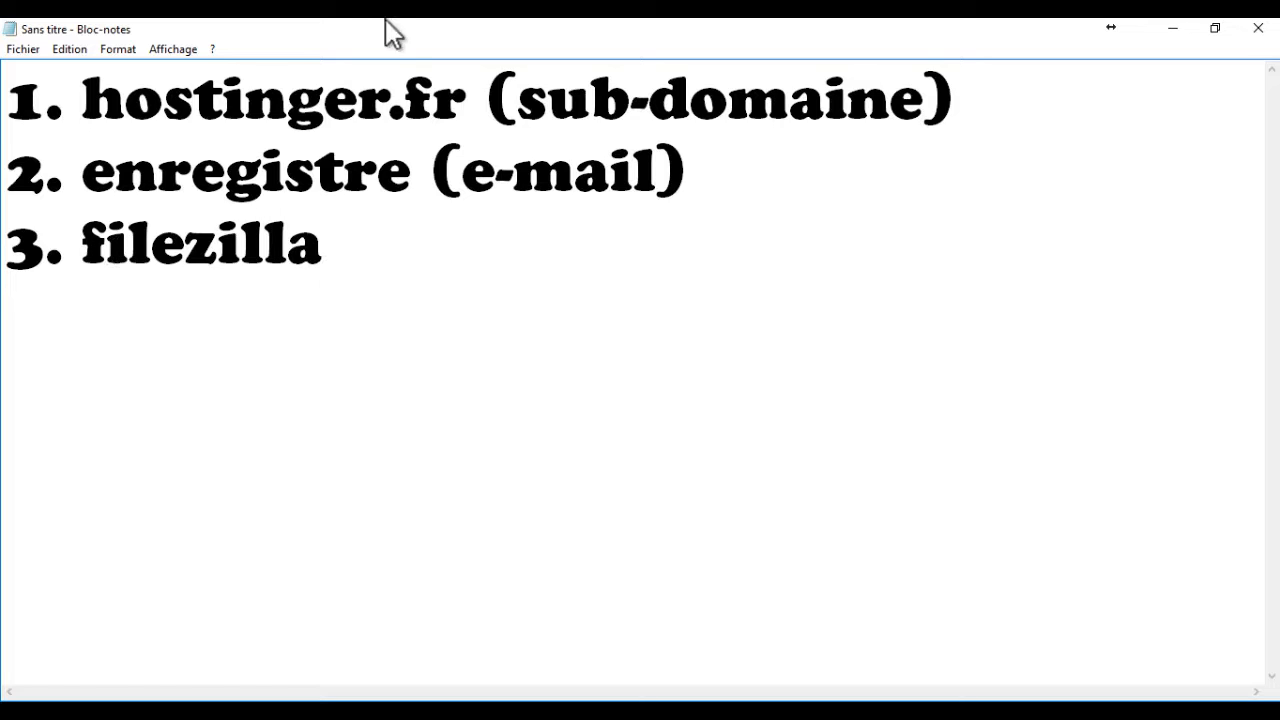
pyautogui.doubleClick(184, 256)
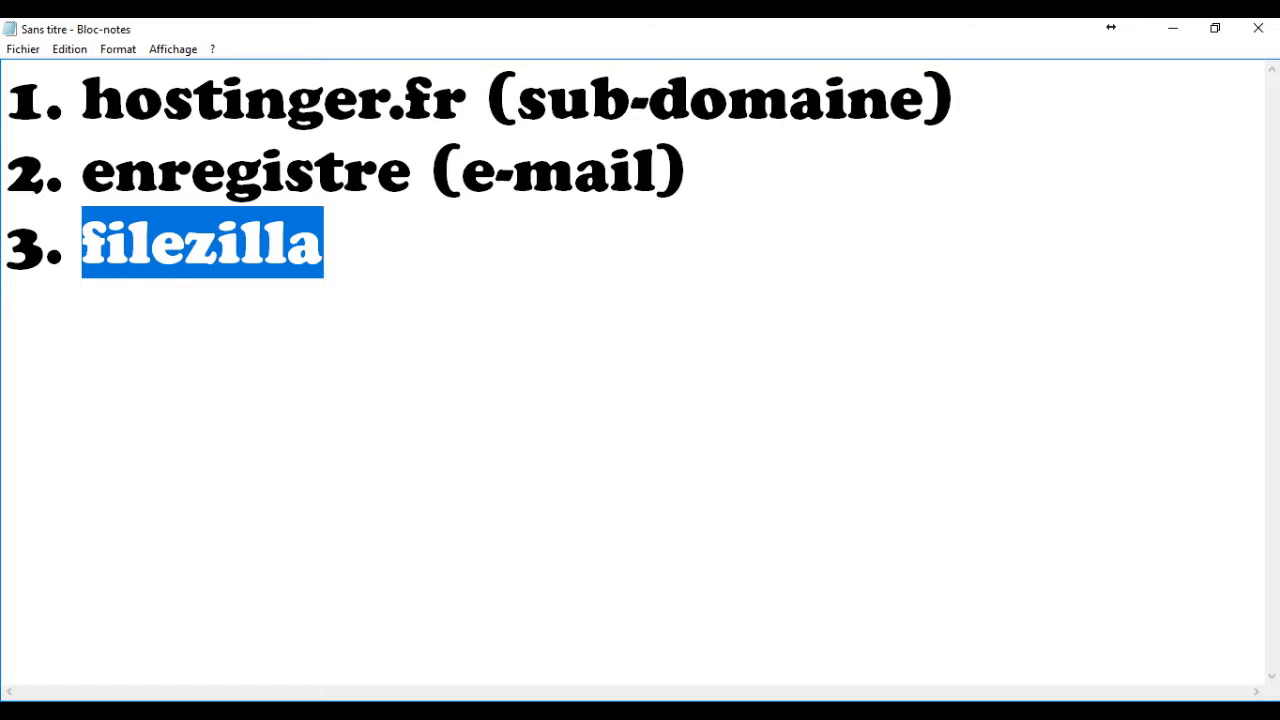
pyautogui.click(578, 715)
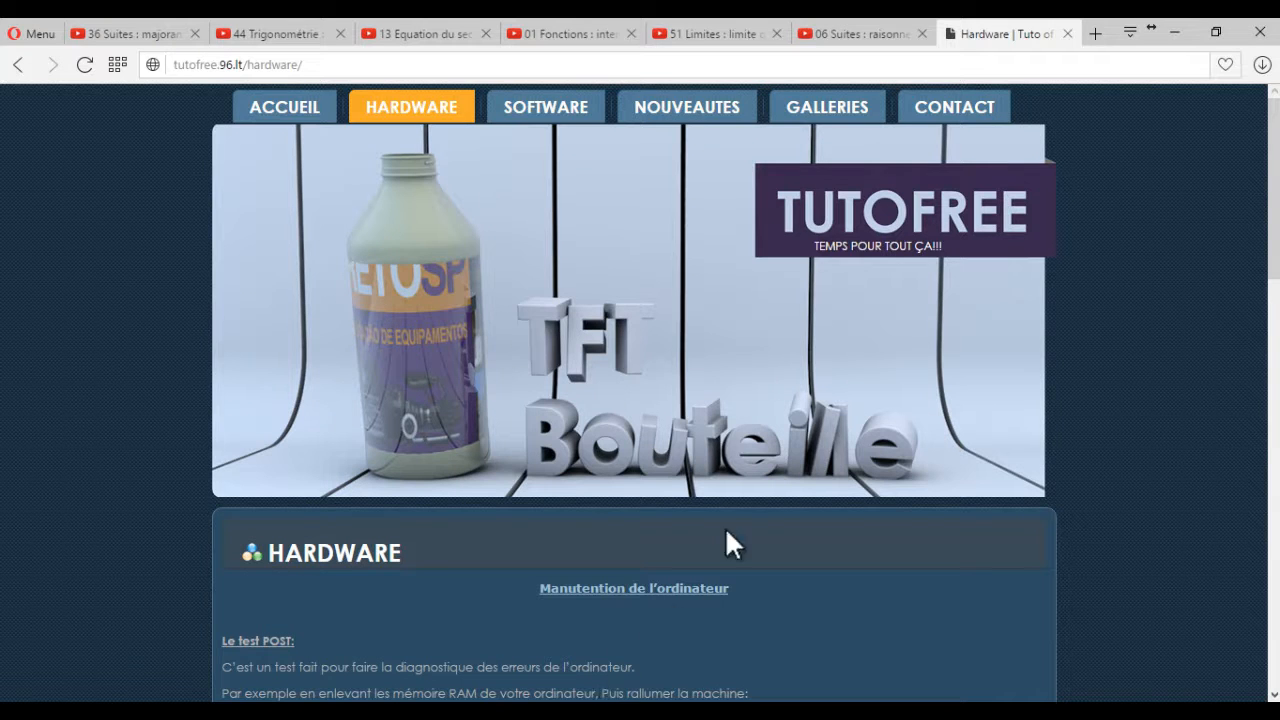
# Load google.fr in a new Opera tab.
pyautogui.click(1095, 33)
pyautogui.click(941, 71)
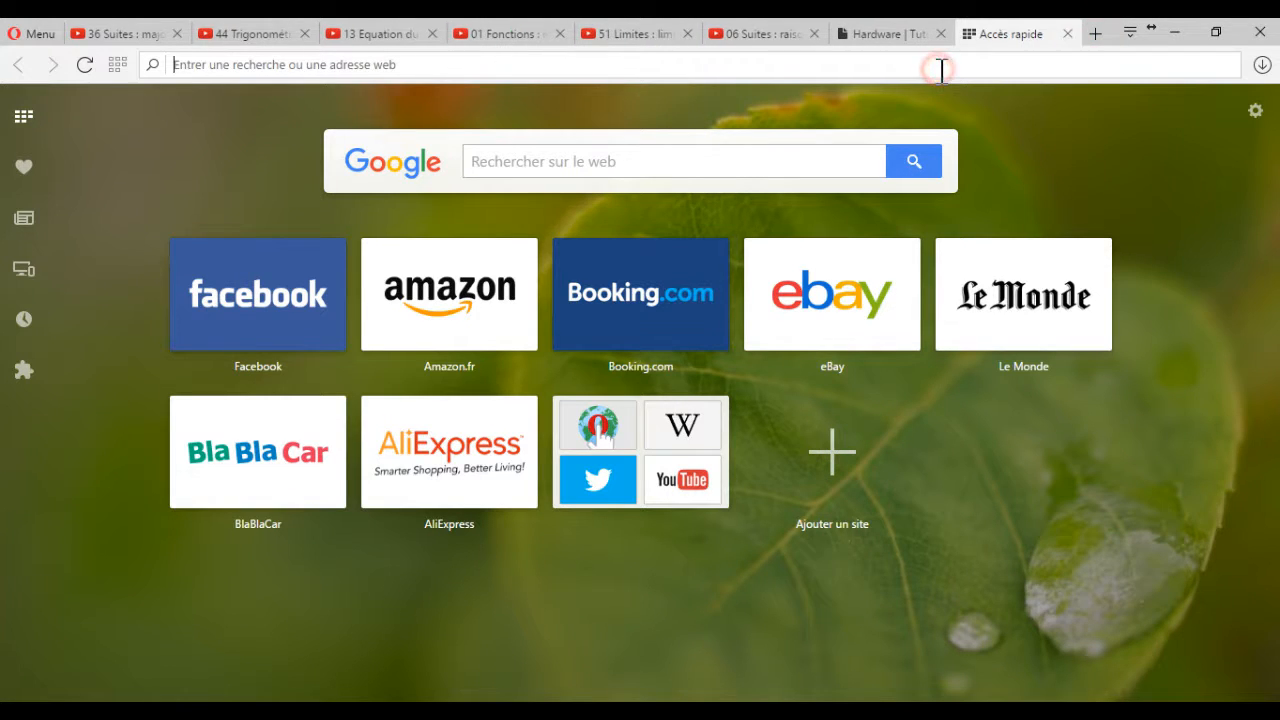
pyautogui.write('a')
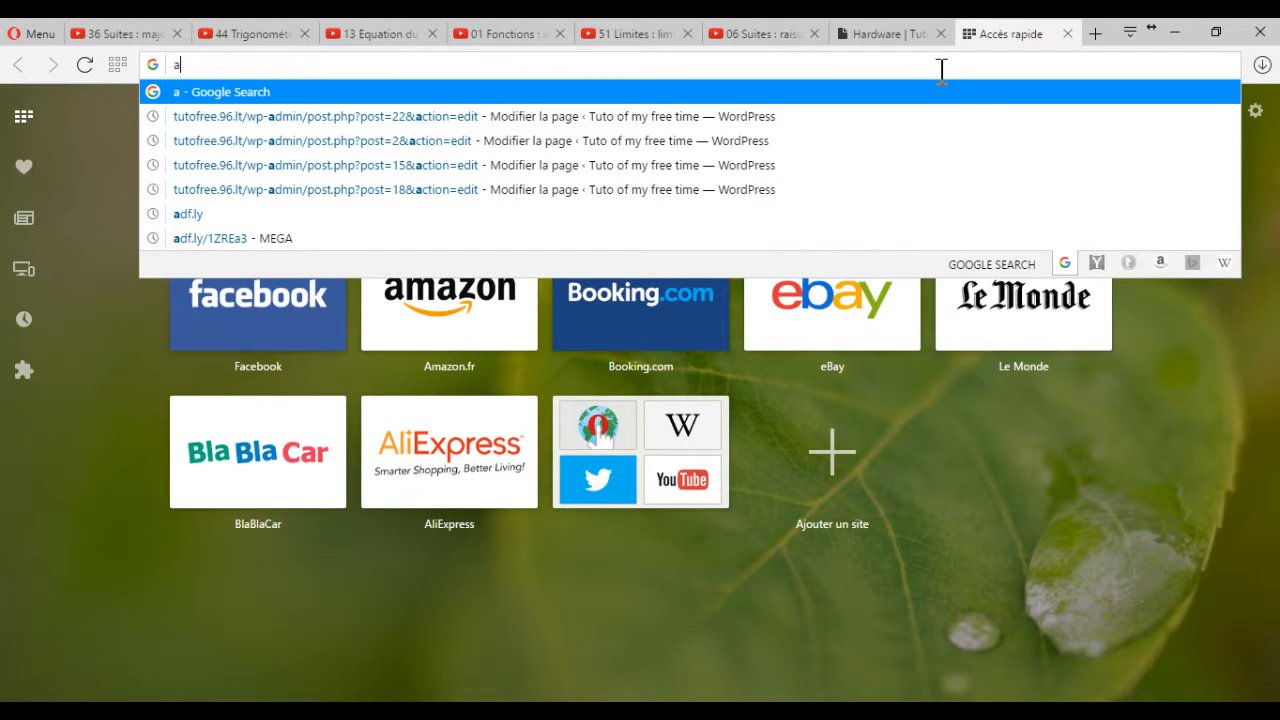
pyautogui.press('BackSpace')
pyautogui.write('google.fr')
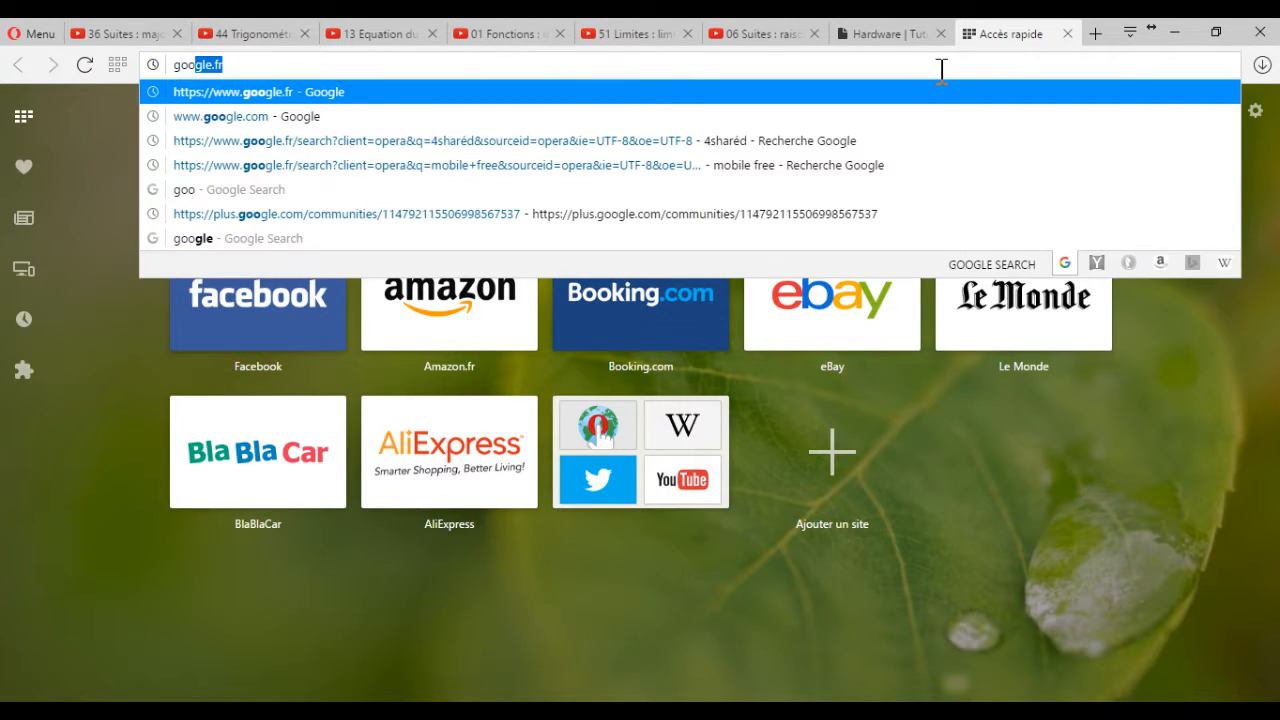
pyautogui.press('Return')
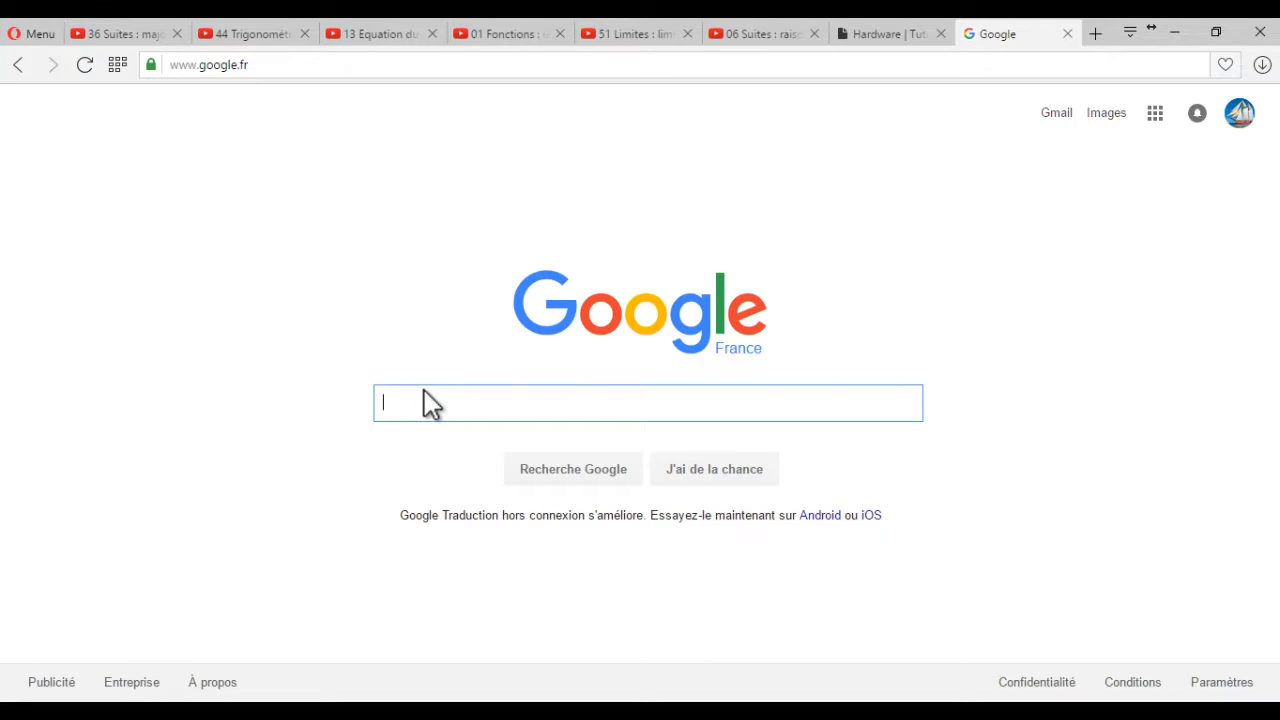
# Search for 'filezilla' and open the 'FileZilla - The free FTP solution' result.
pyautogui.write('filezilla')
pyautogui.press('Return')
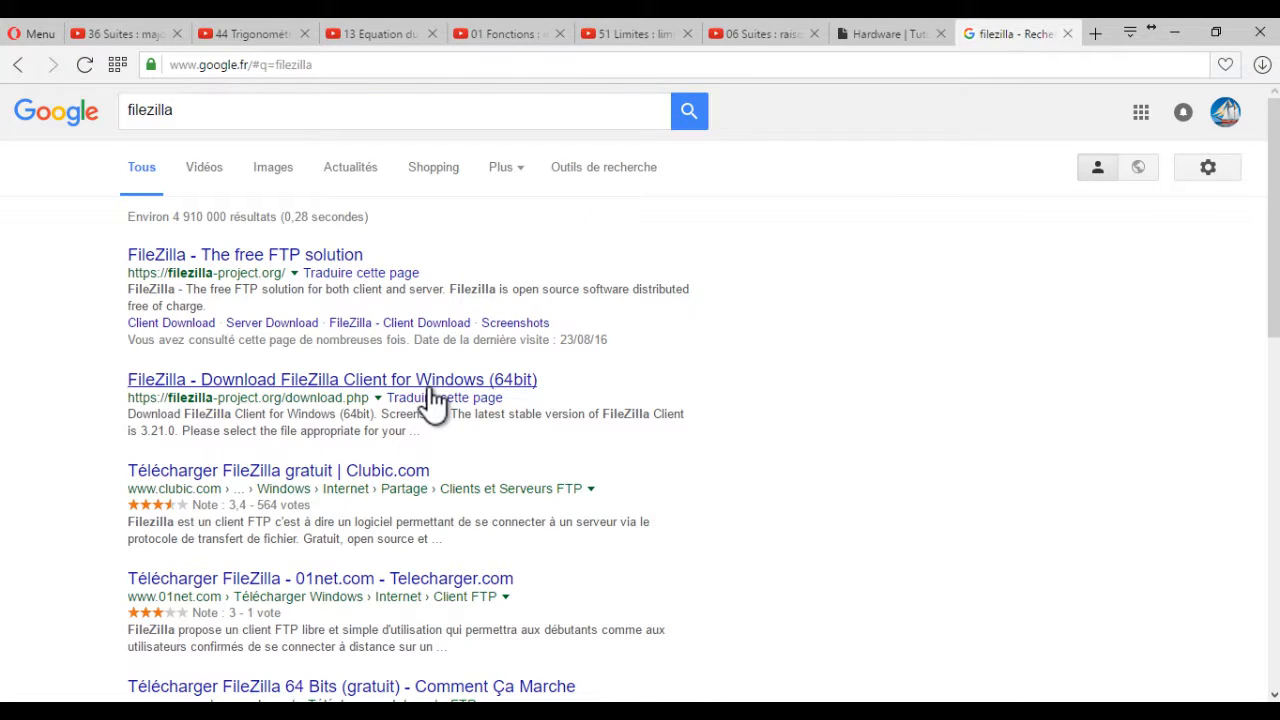
pyautogui.click(240, 258)
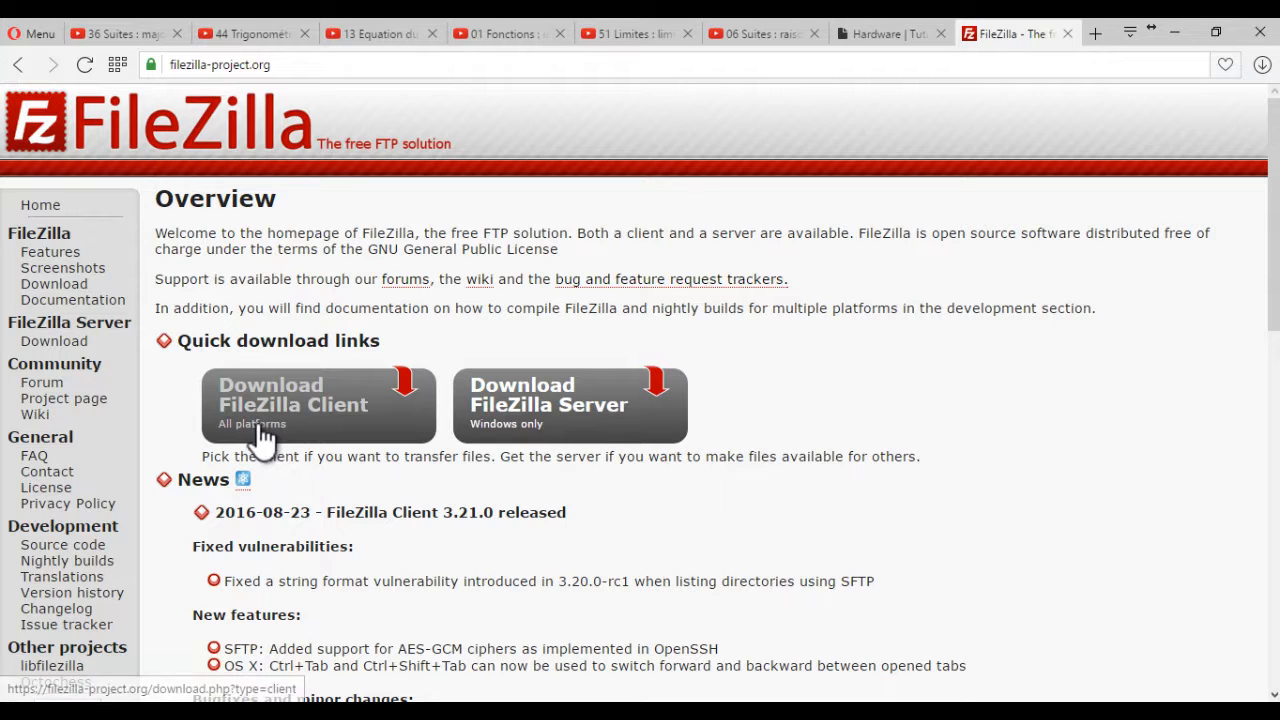
pyautogui.scroll(-1, 268, 440)
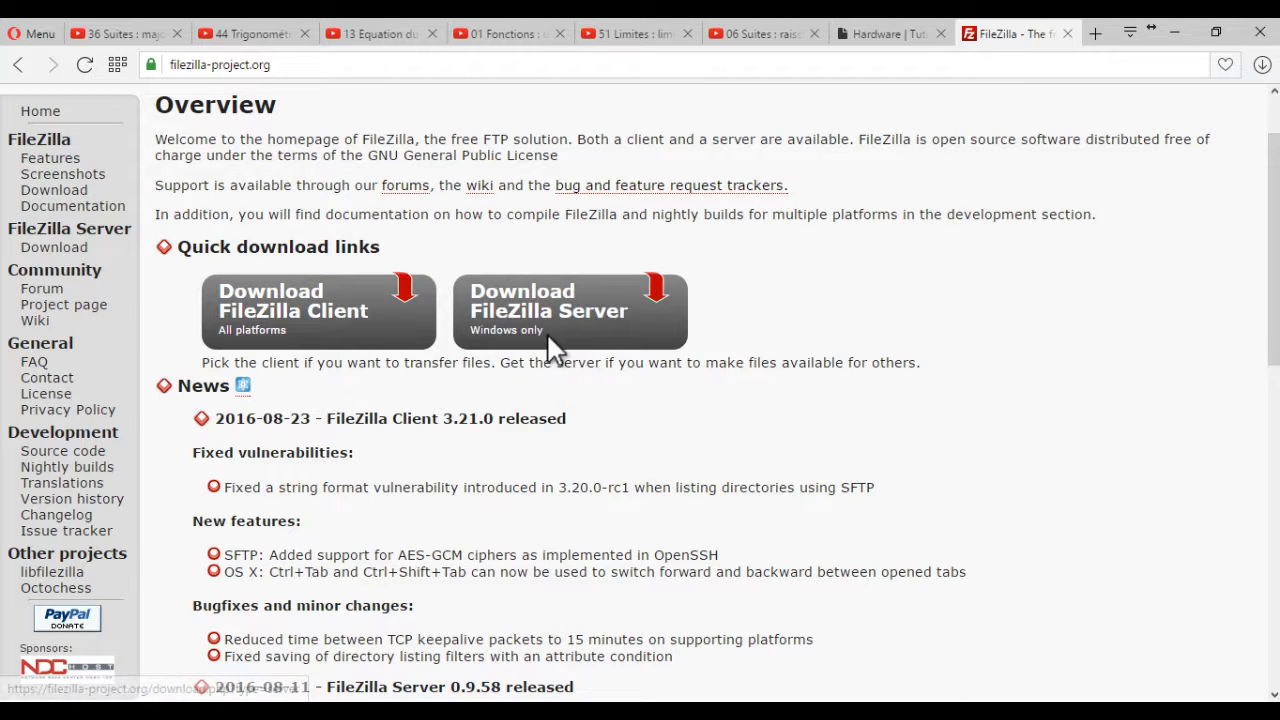
pyautogui.scroll(-1, 276, 500)
pyautogui.scroll(2, 413, 460)
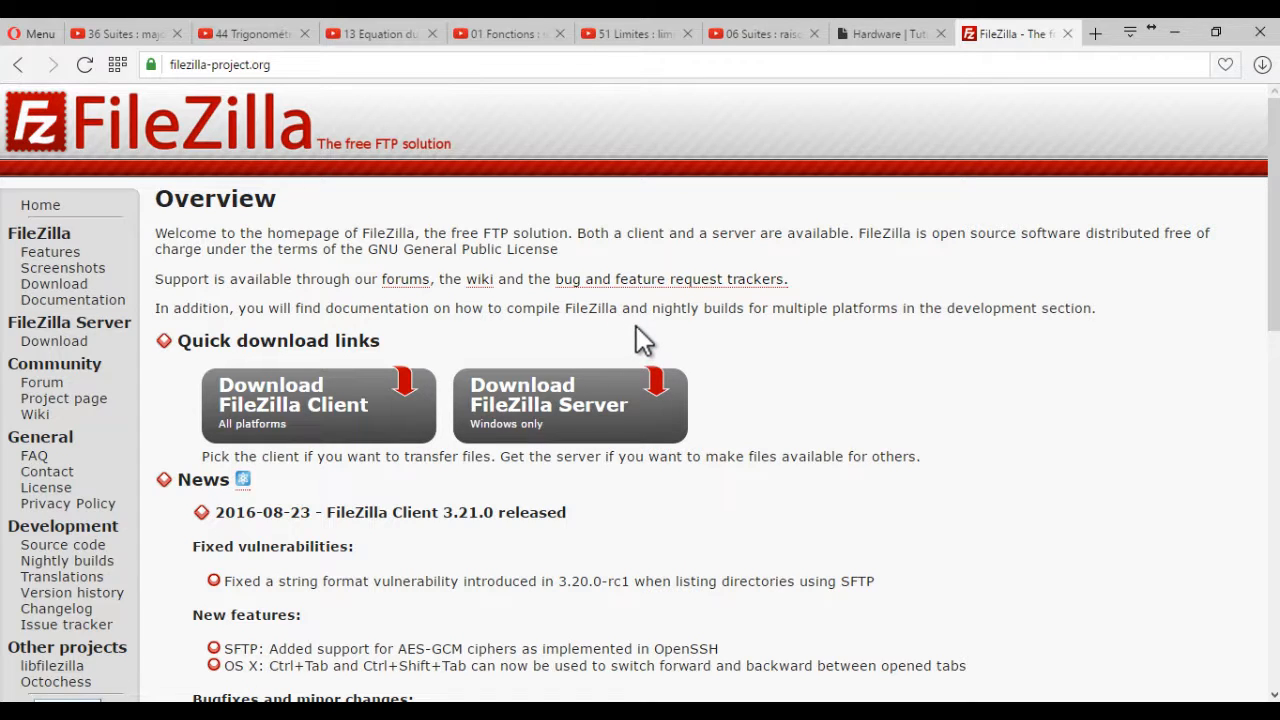
# Download FileZilla_3.21.0_win64-setup.exe and save it to the desktop.
pyautogui.click(324, 405)
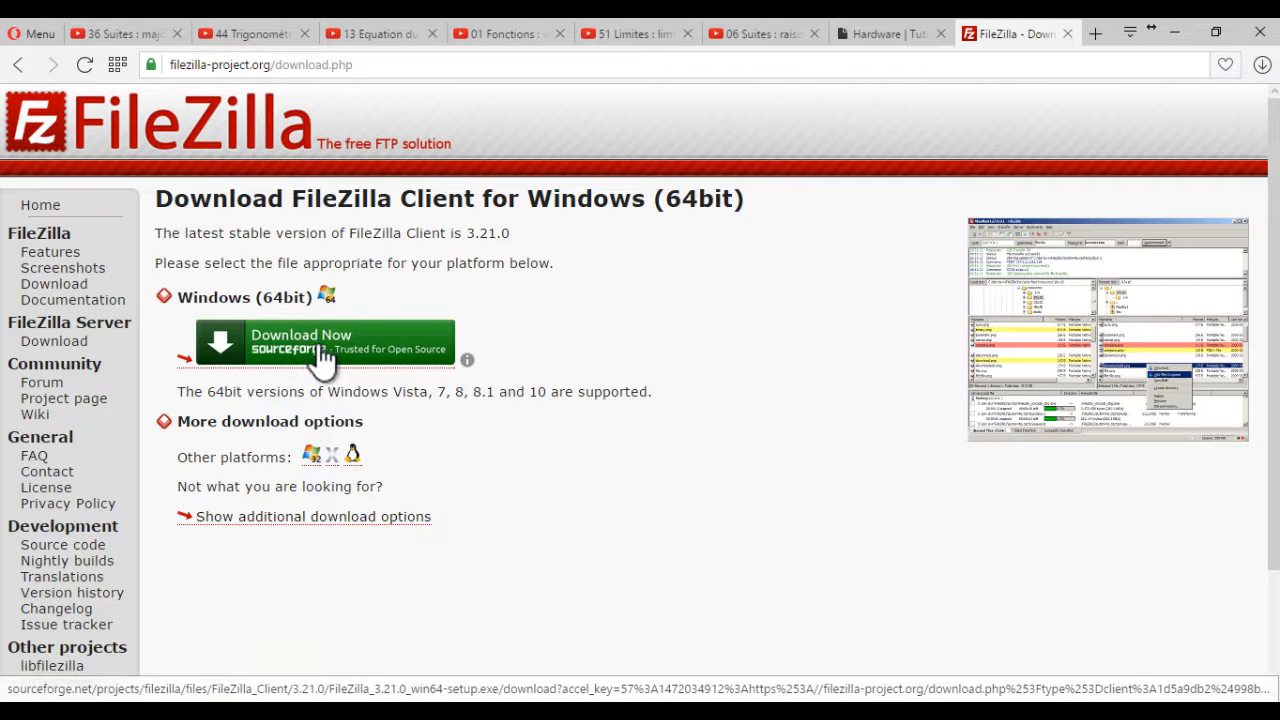
pyautogui.click(258, 338)
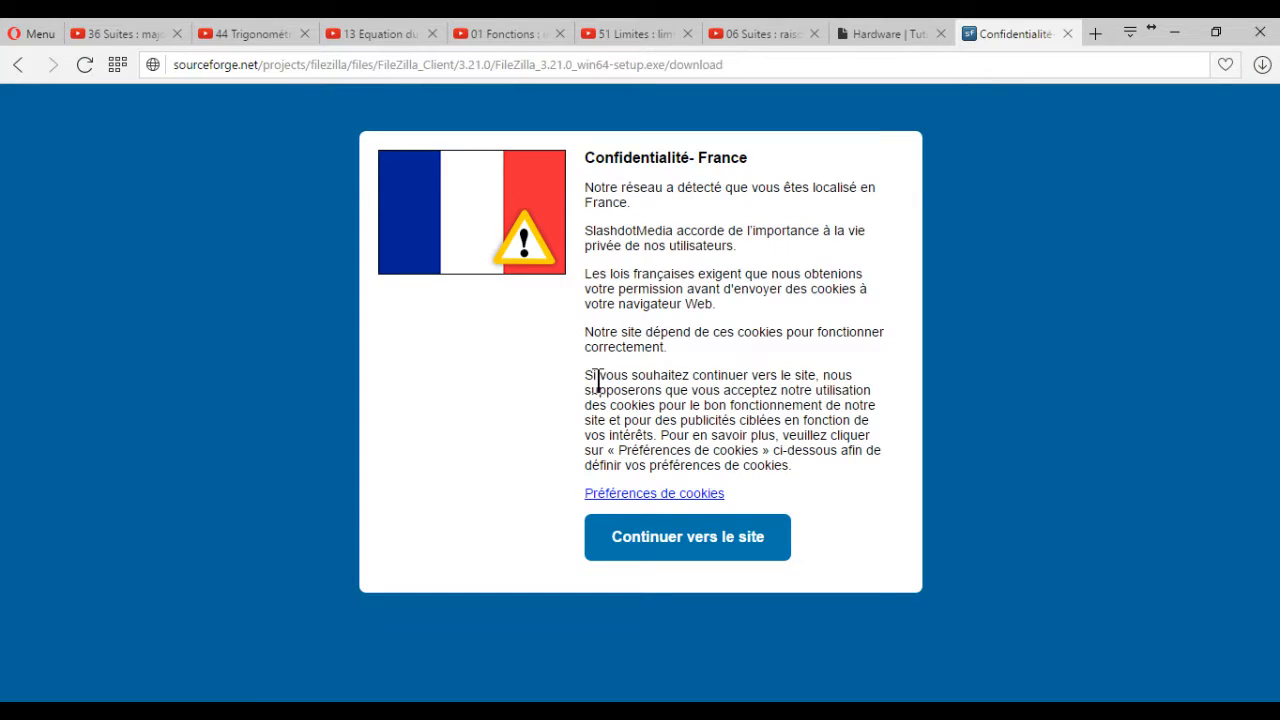
pyautogui.click(711, 538)
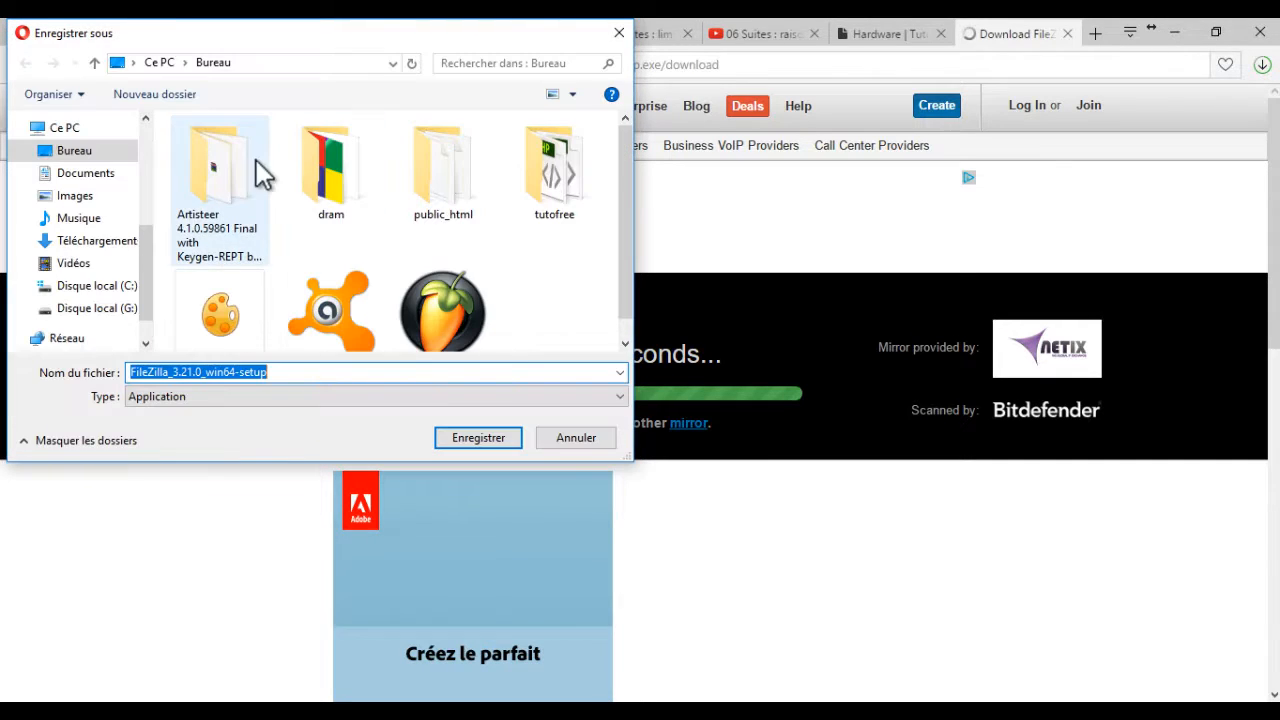
pyautogui.click(470, 438)
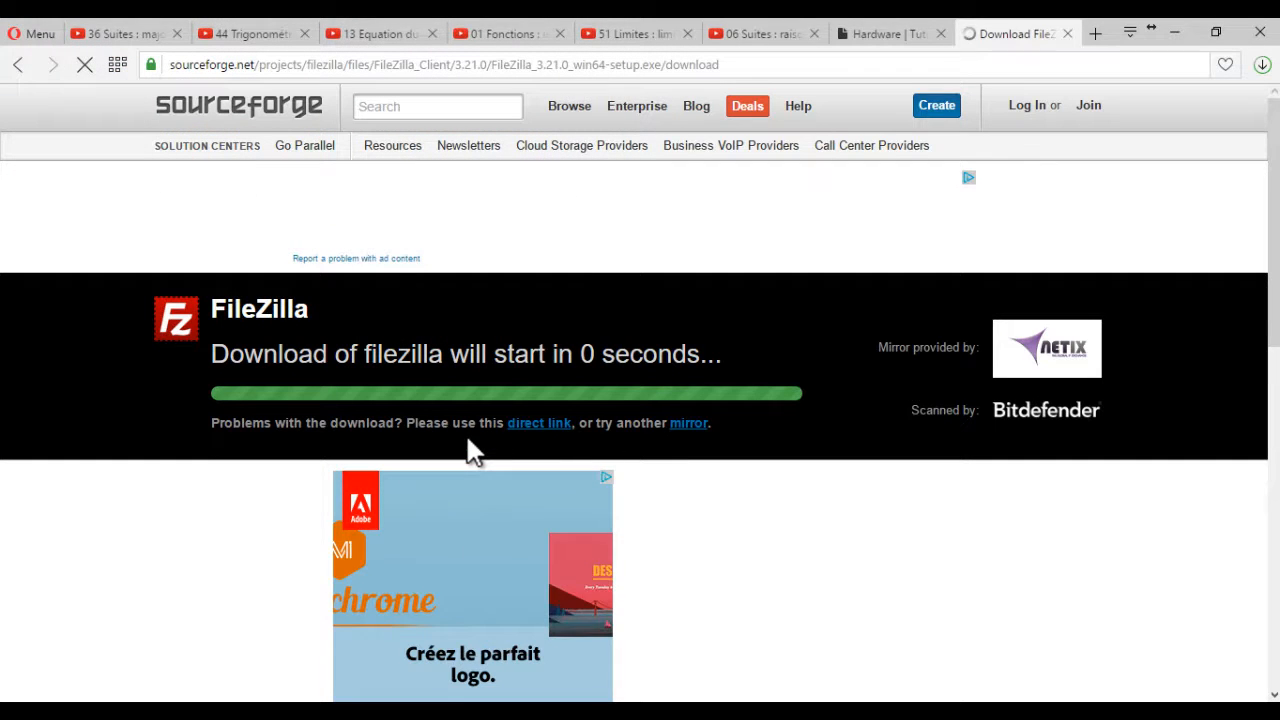
# Launch the downloaded FileZilla installer and minimize Opera.
pyautogui.click(1262, 64)
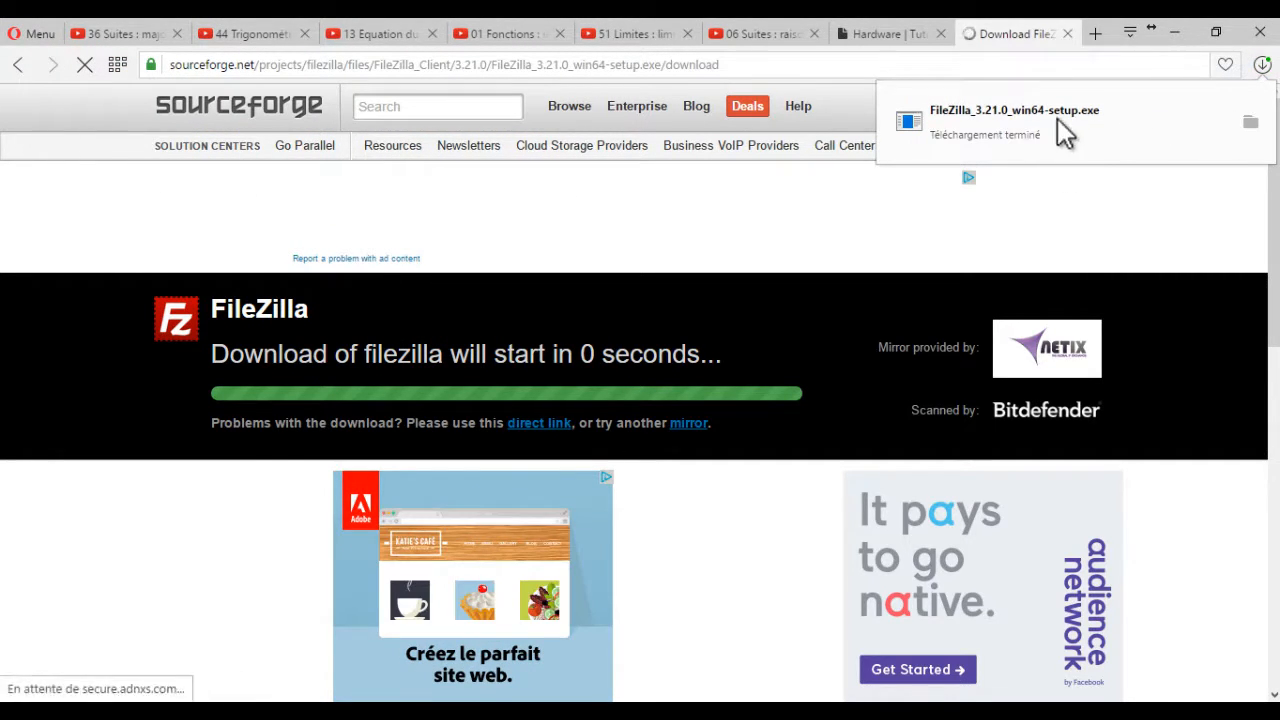
pyautogui.click(1060, 116)
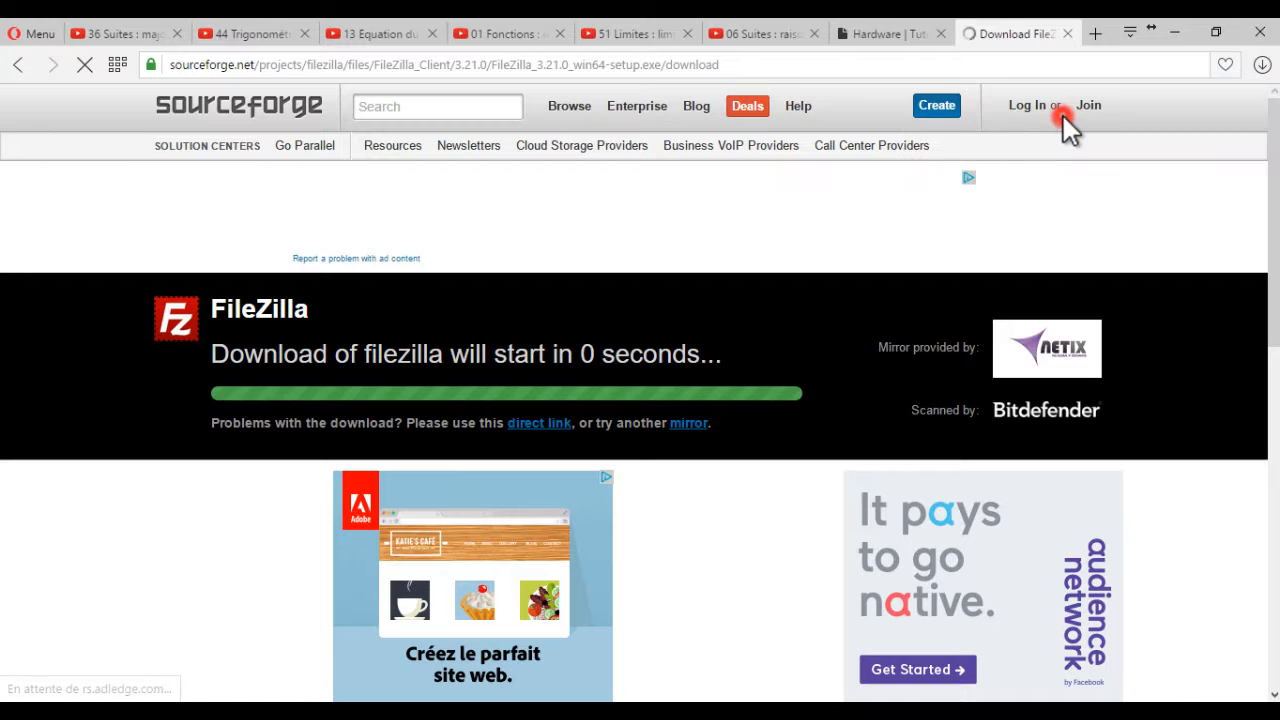
pyautogui.click(1175, 35)
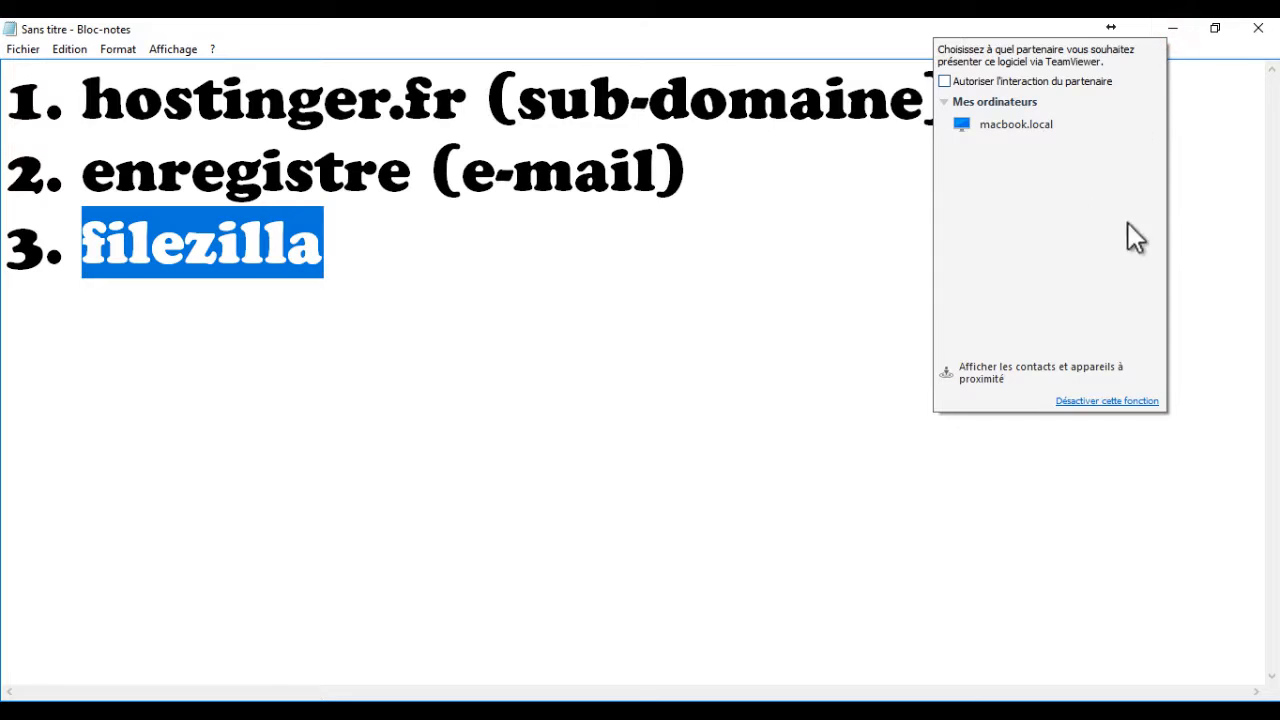
# Accept the FileZilla licence and start the upgrade using previous settings.
pyautogui.click(1194, 229)
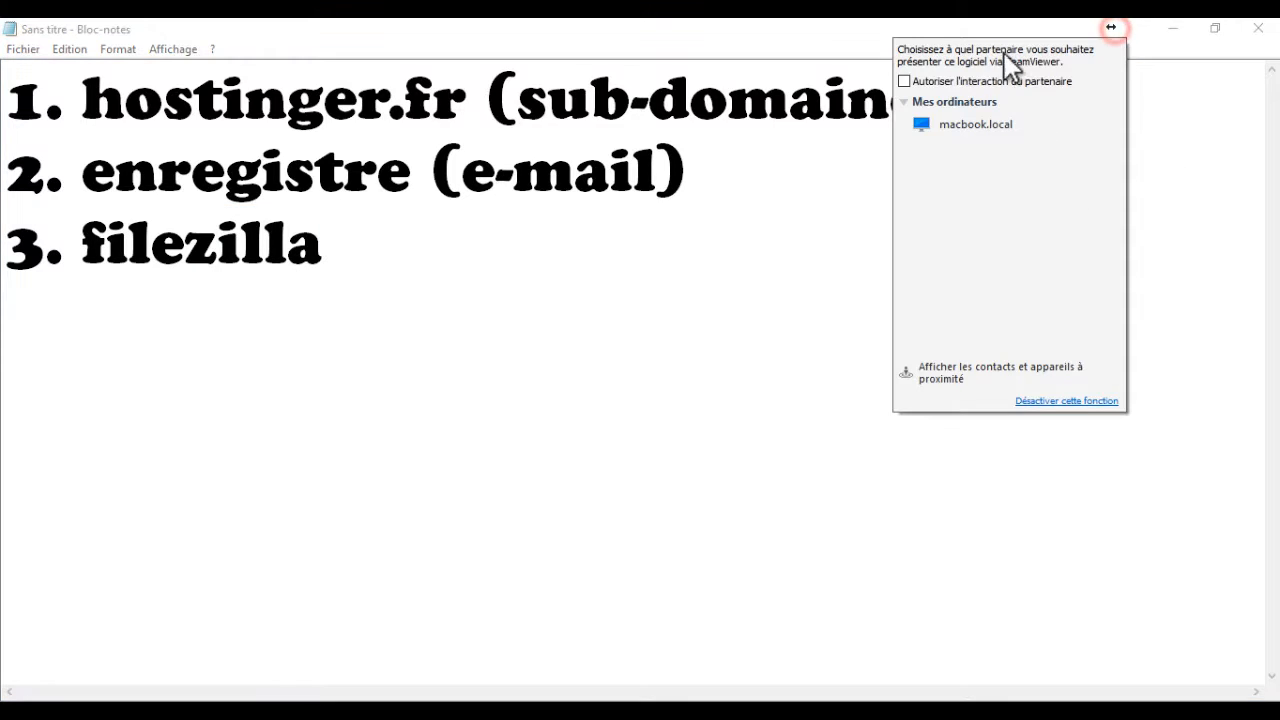
pyautogui.click(1120, 32)
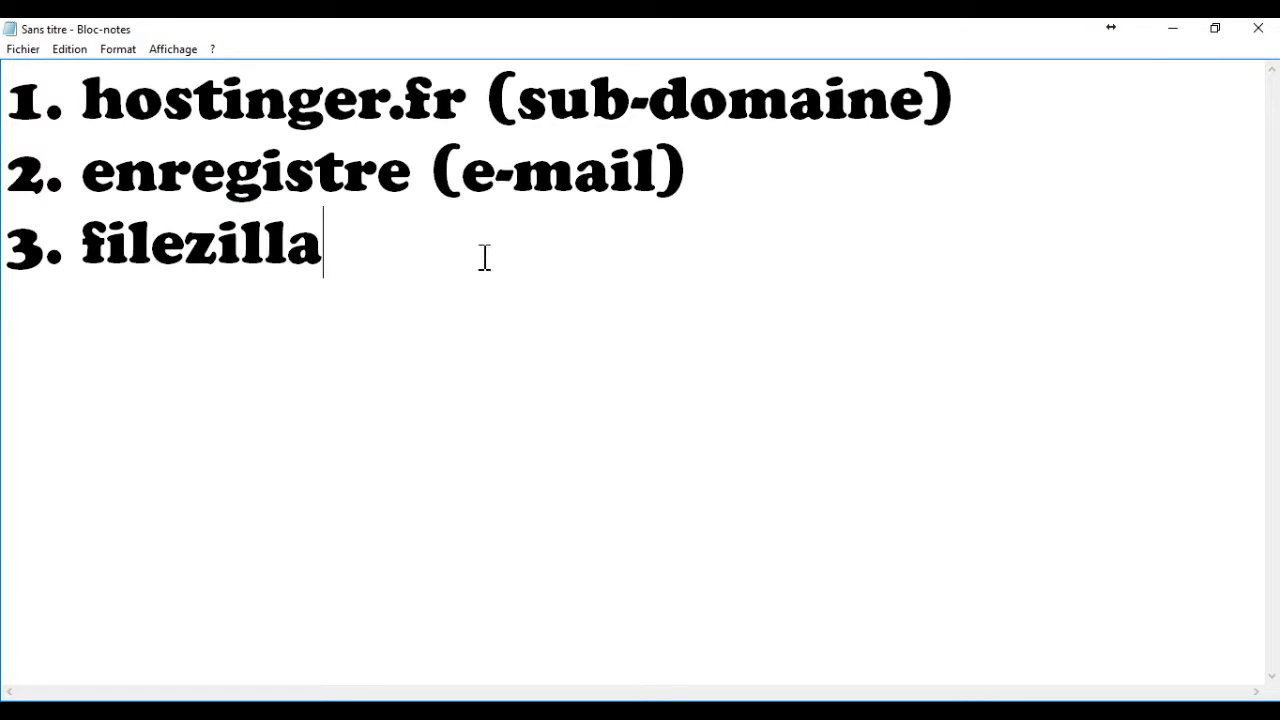
pyautogui.click(334, 252)
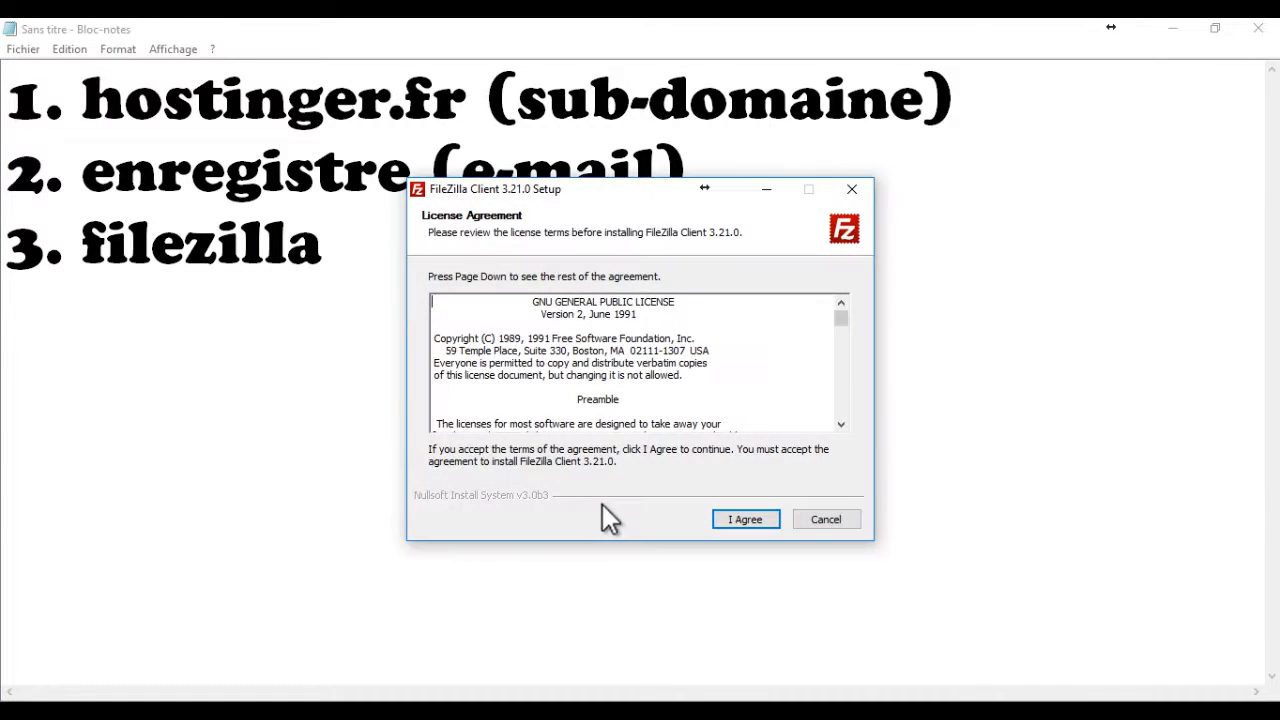
pyautogui.click(758, 519)
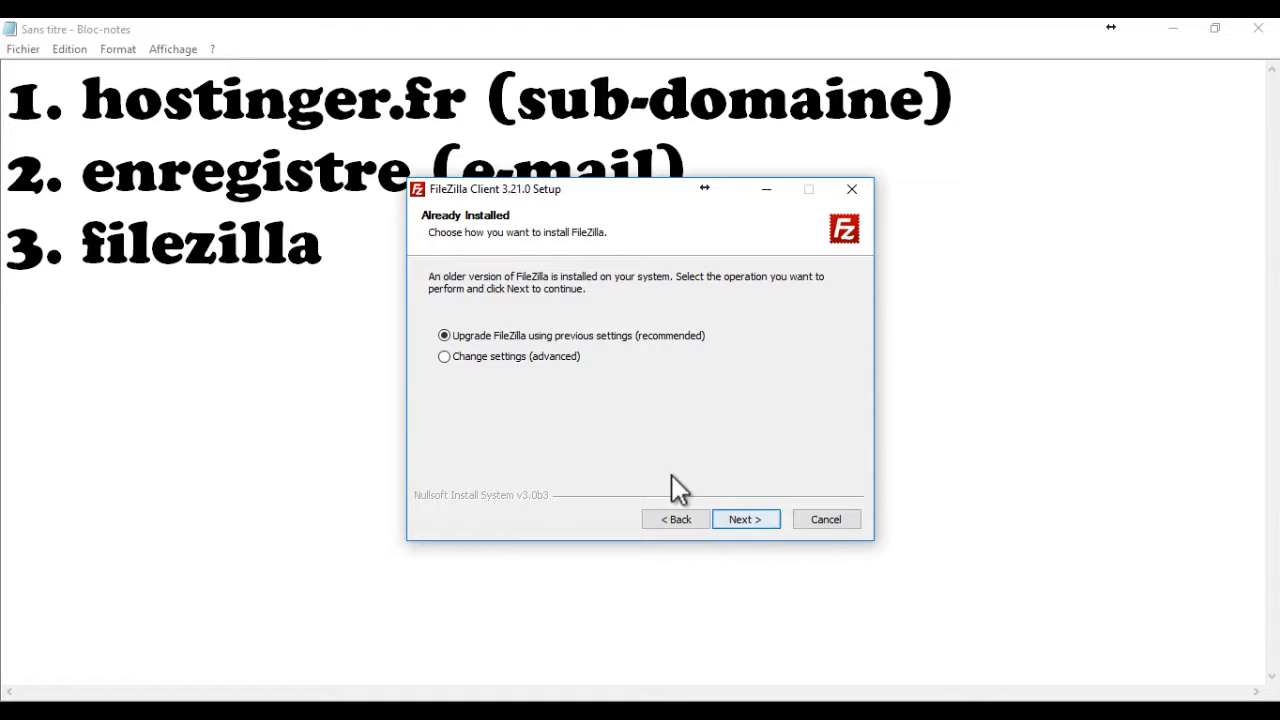
pyautogui.click(750, 520)
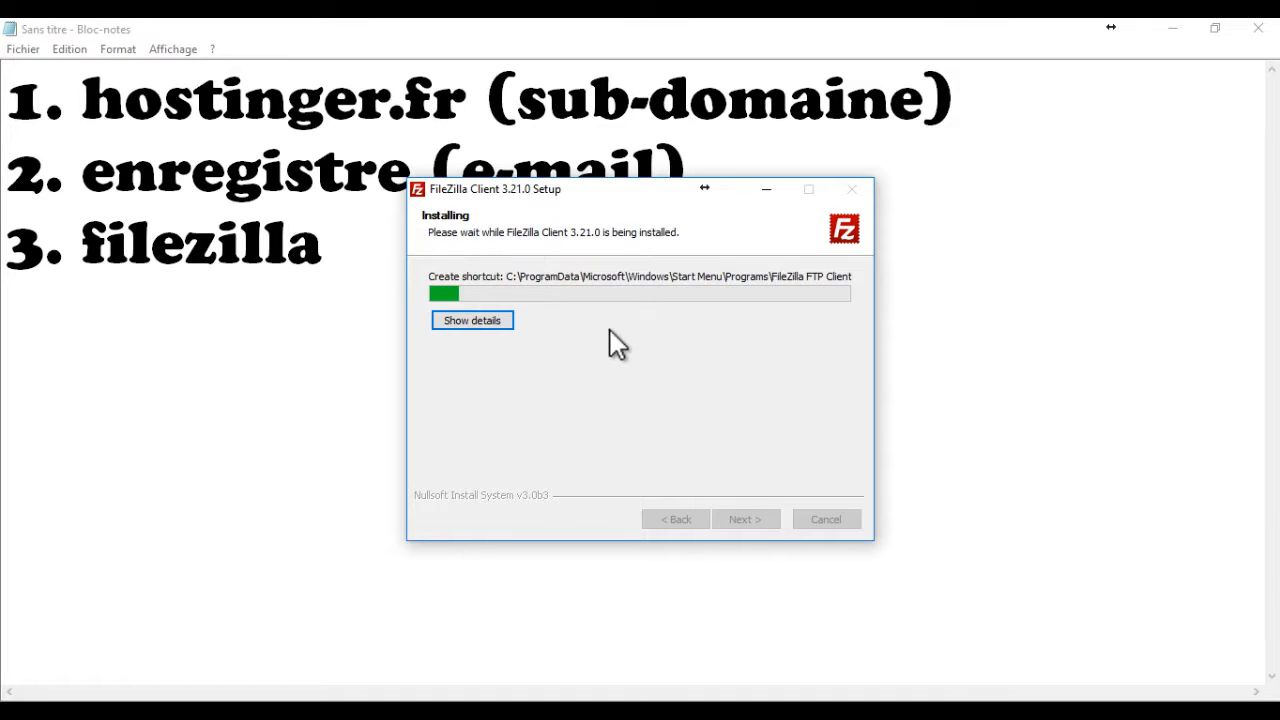
# Finish setup with 'Start FileZilla now' checked.
pyautogui.click(980, 282)
pyautogui.click(1172, 28)
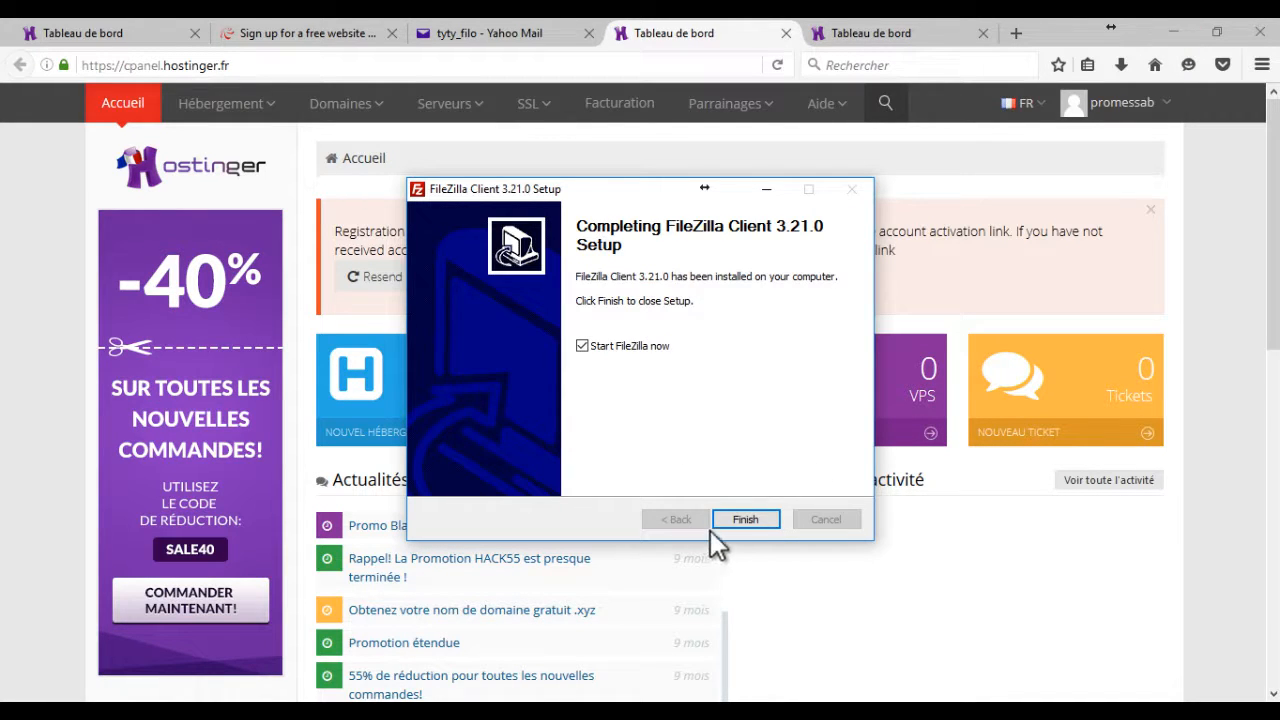
pyautogui.click(746, 520)
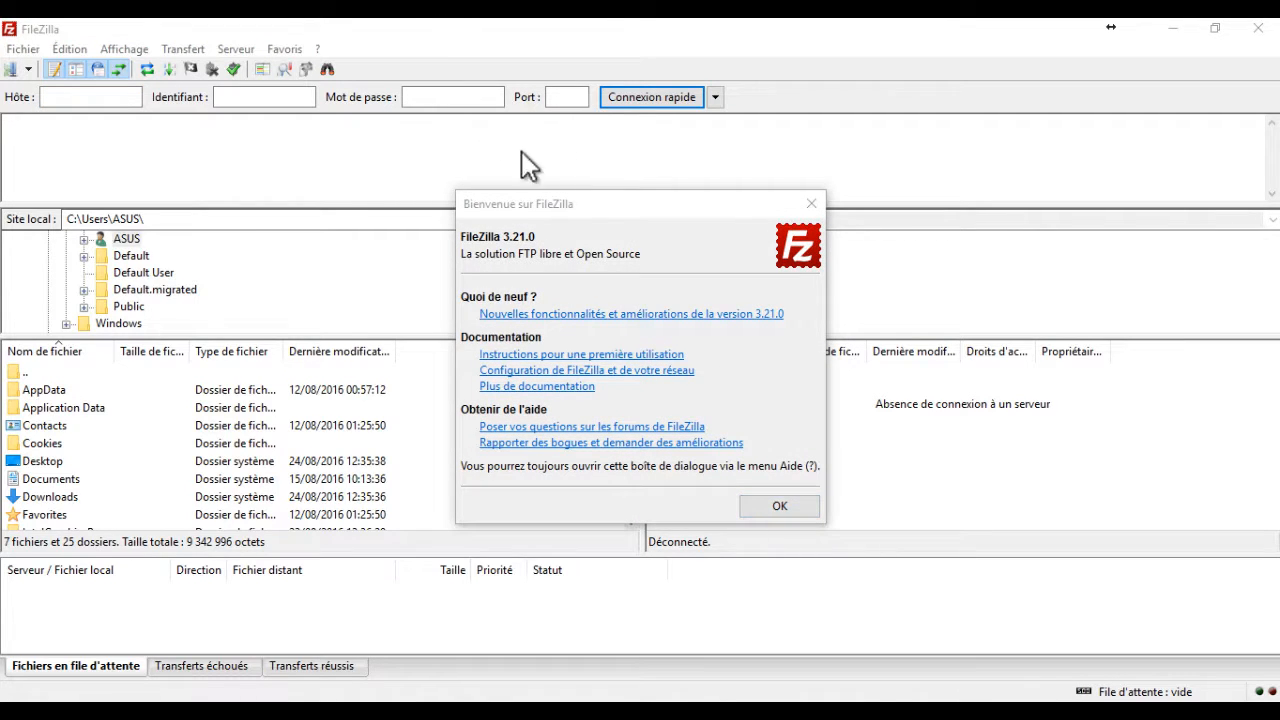
# Dismiss the 'Bienvenue sur FileZilla' dialog and minimize FileZilla.
pyautogui.moveTo(544, 203); pyautogui.dragTo(538, 178)
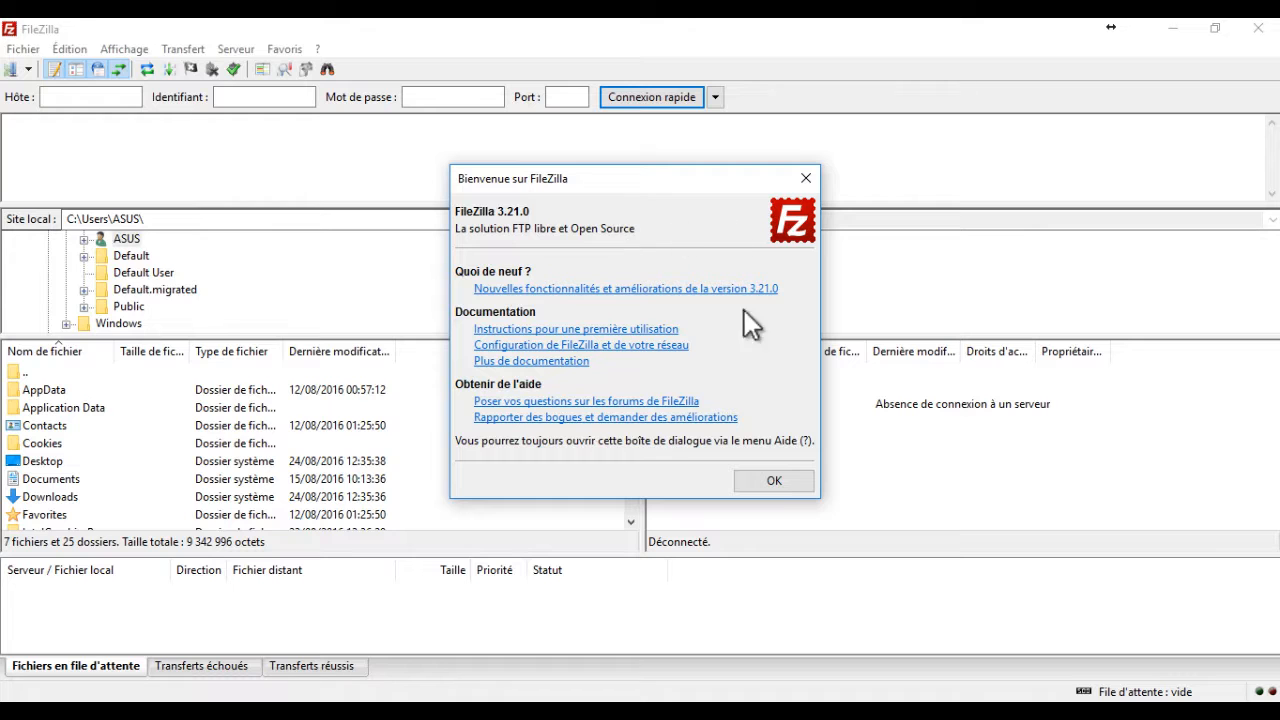
pyautogui.click(776, 481)
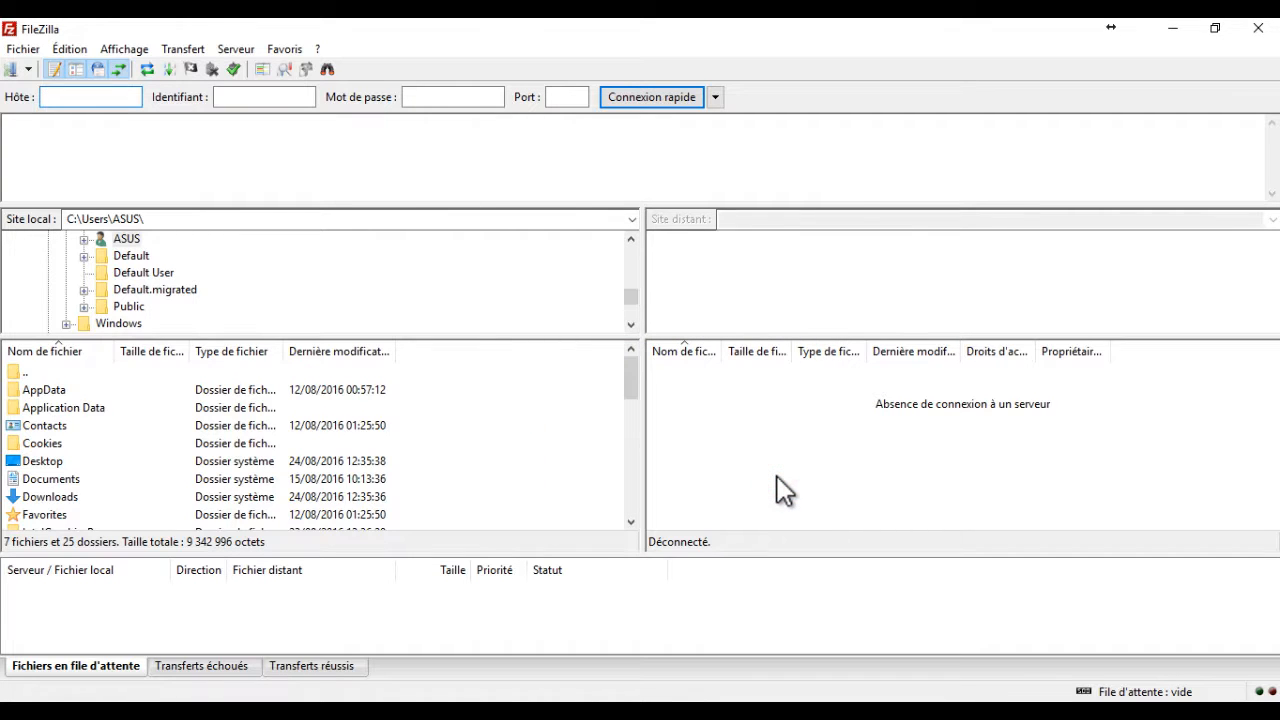
pyautogui.click(1170, 30)
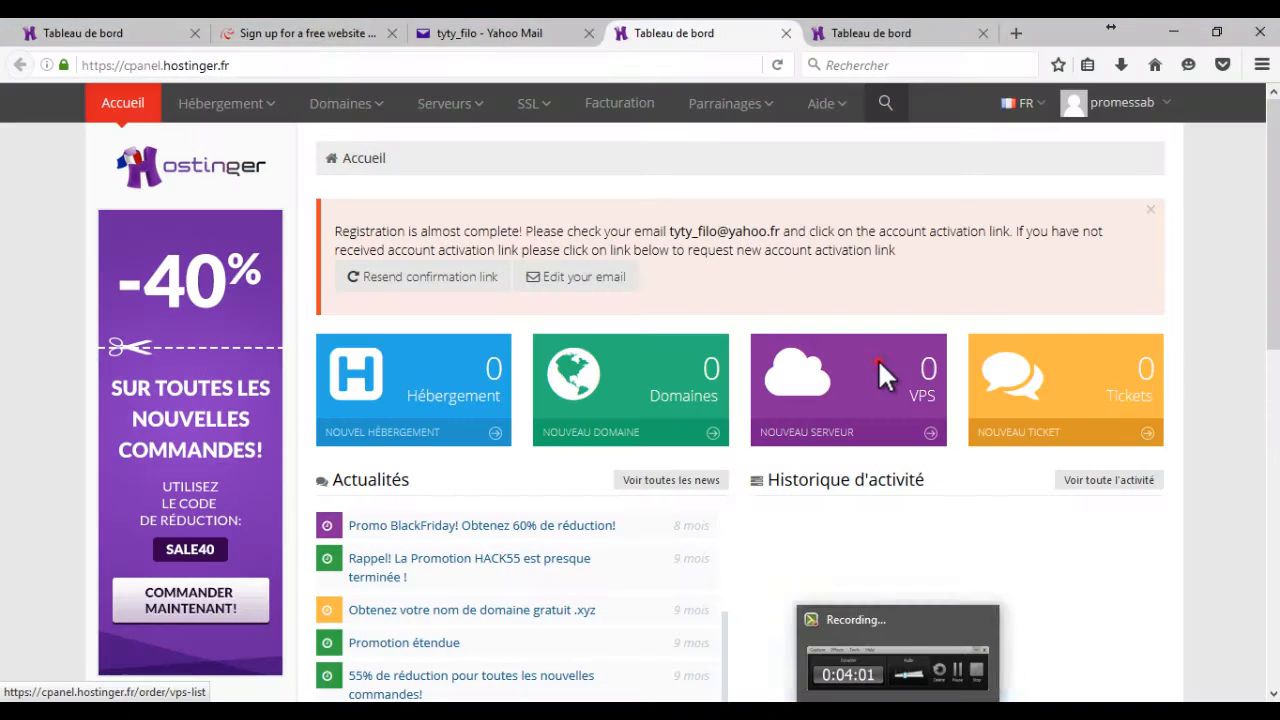
# Open the VPS (Nouveau serveur) tile on the Hostinger dashboard.
pyautogui.click(878, 359)
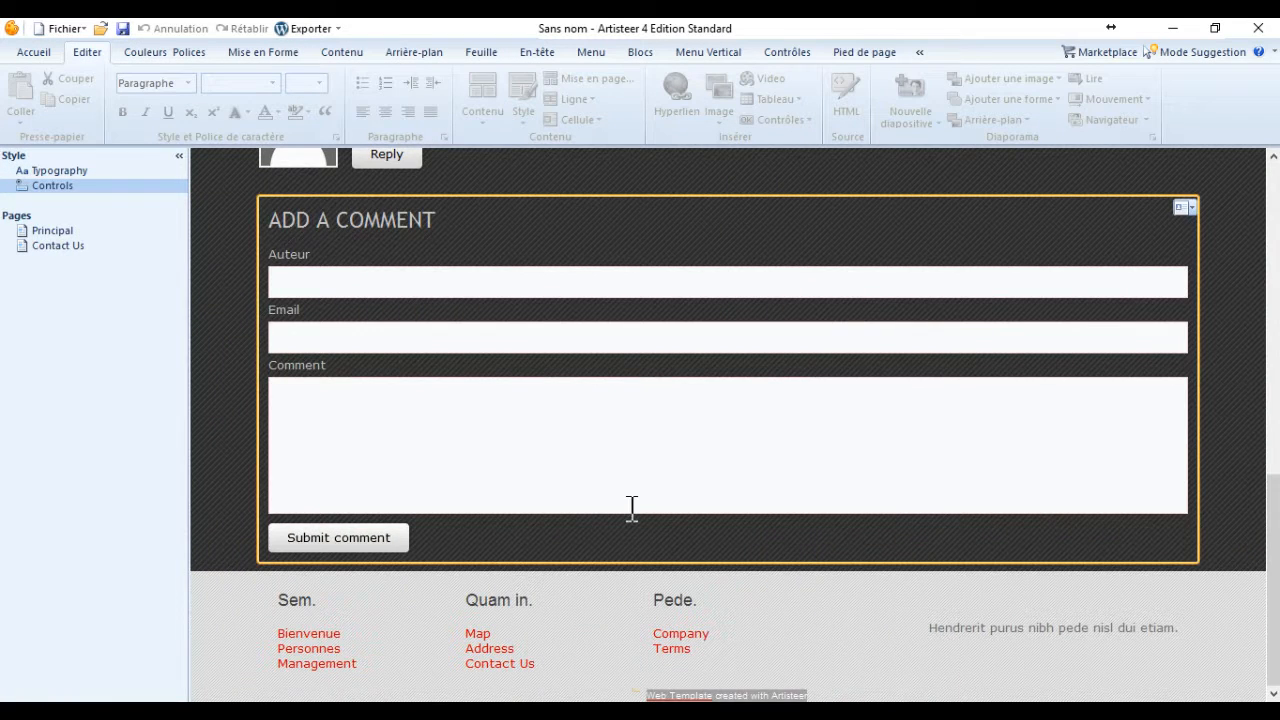
# Return the Artisteer preview to the top and minimize Artisteer to reveal Firefox.
pyautogui.scroll(5, 600, 430)
pyautogui.scroll(3, 559, 365)
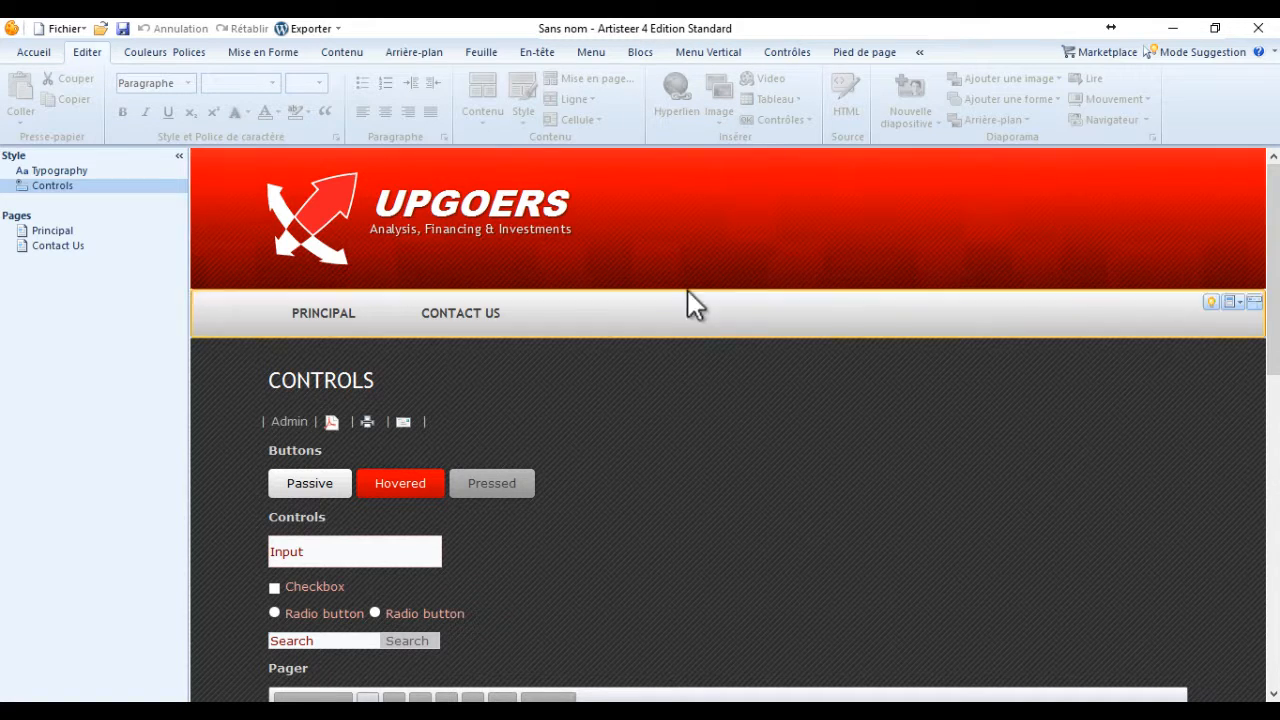
pyautogui.click(1172, 28)
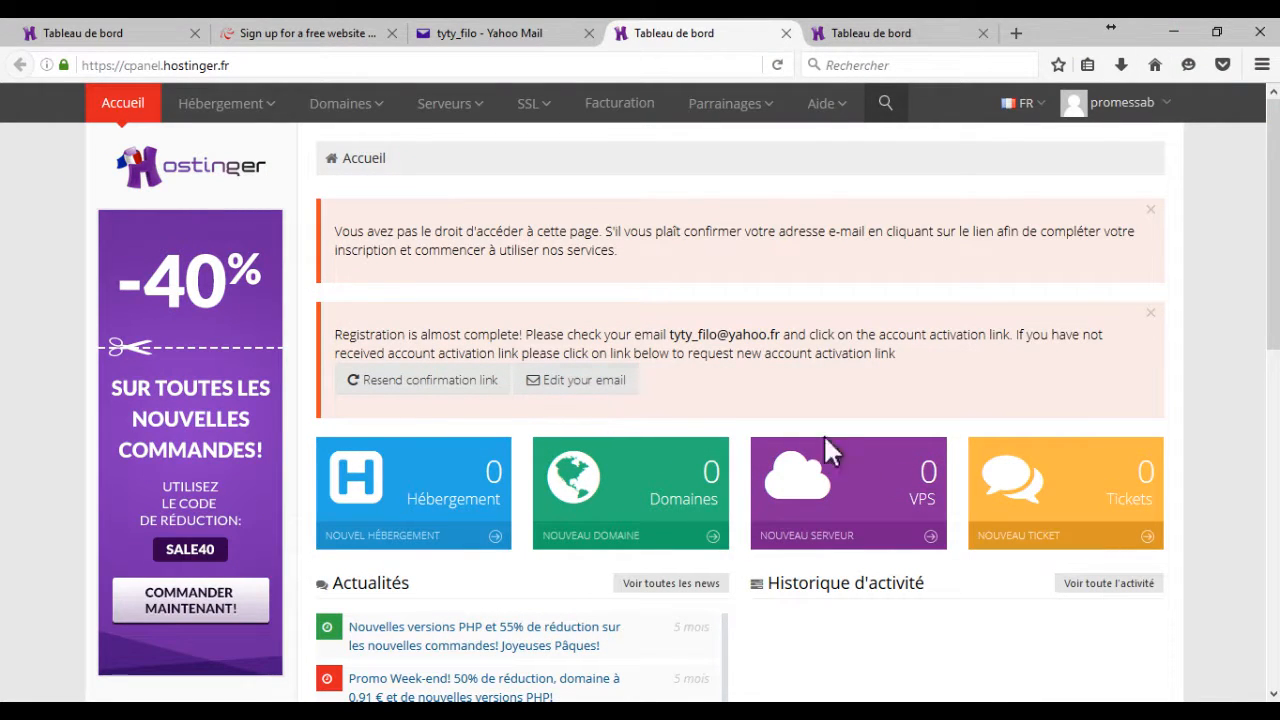
# Scroll the cpanel.hostinger.fr Tableau de bord to review the hosting, domain, VPS and ticket counters.
pyautogui.scroll(-3, 602, 555)
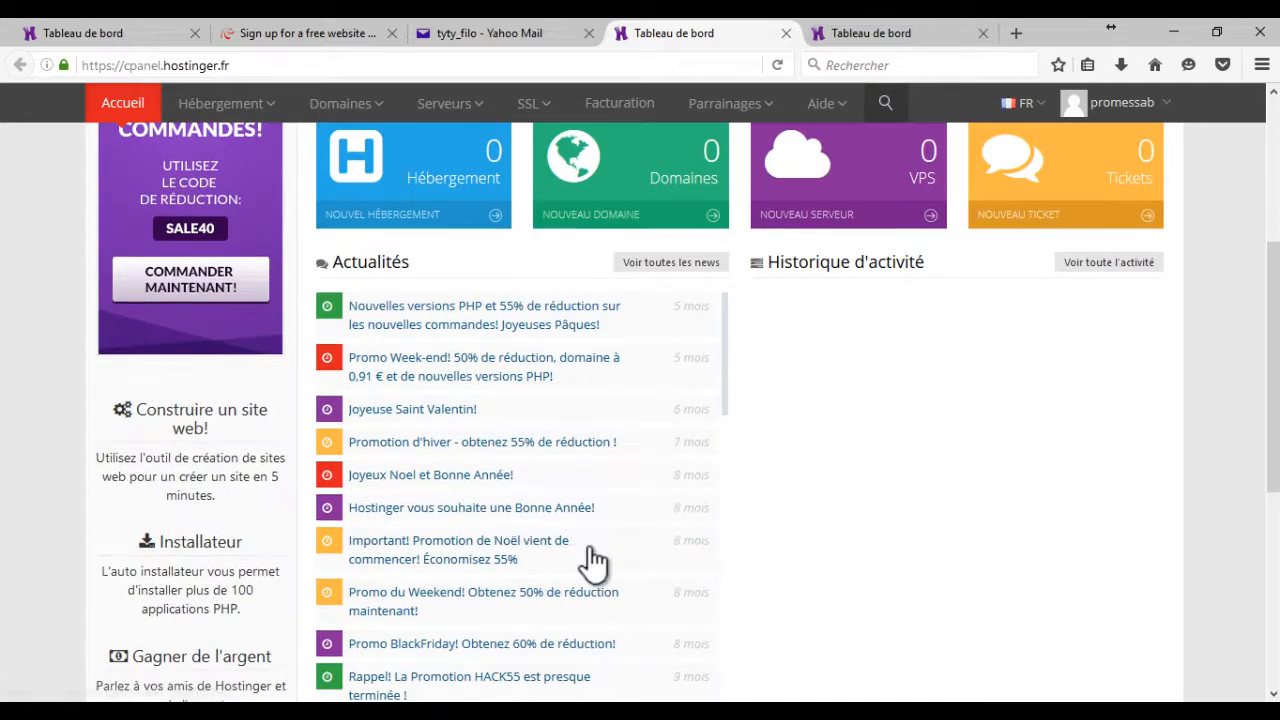
pyautogui.scroll(1, 1018, 518)
pyautogui.scroll(2, 1018, 518)
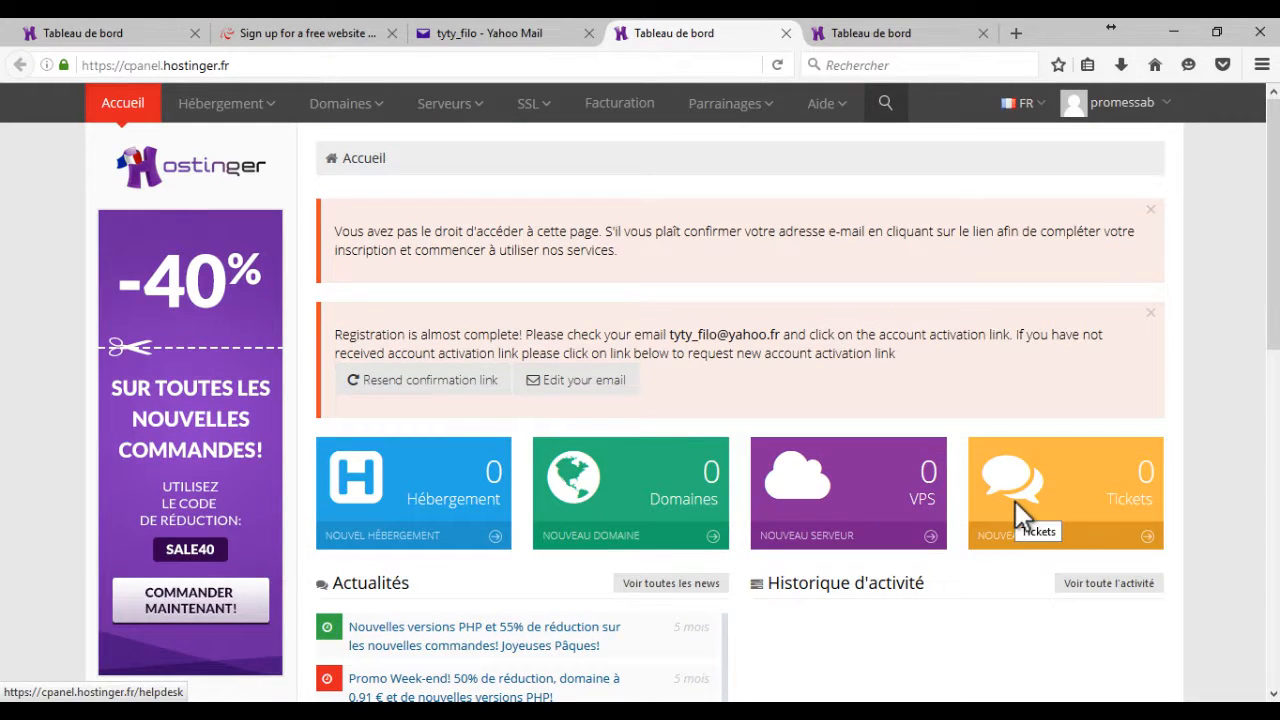
pyautogui.moveTo(1036, 712)
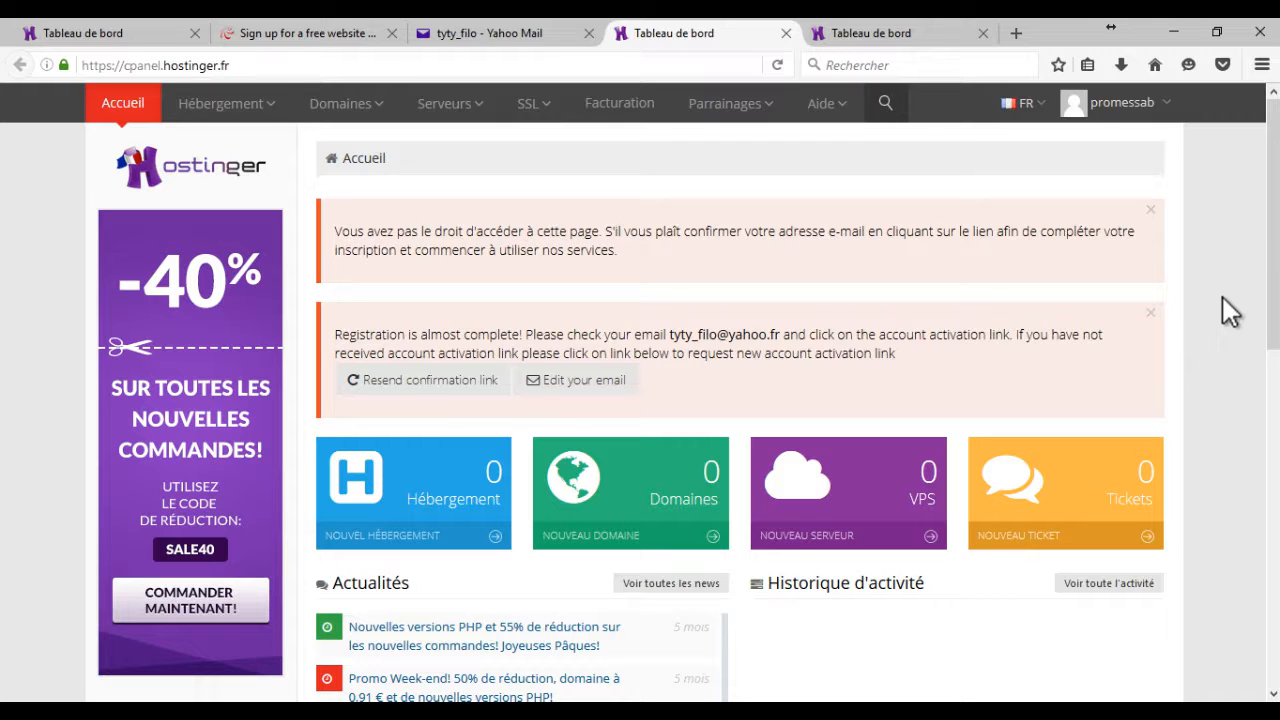
# In FileZilla, connect to the saved tutofree site and accept its unknown certificate.
pyautogui.click(1037, 712)
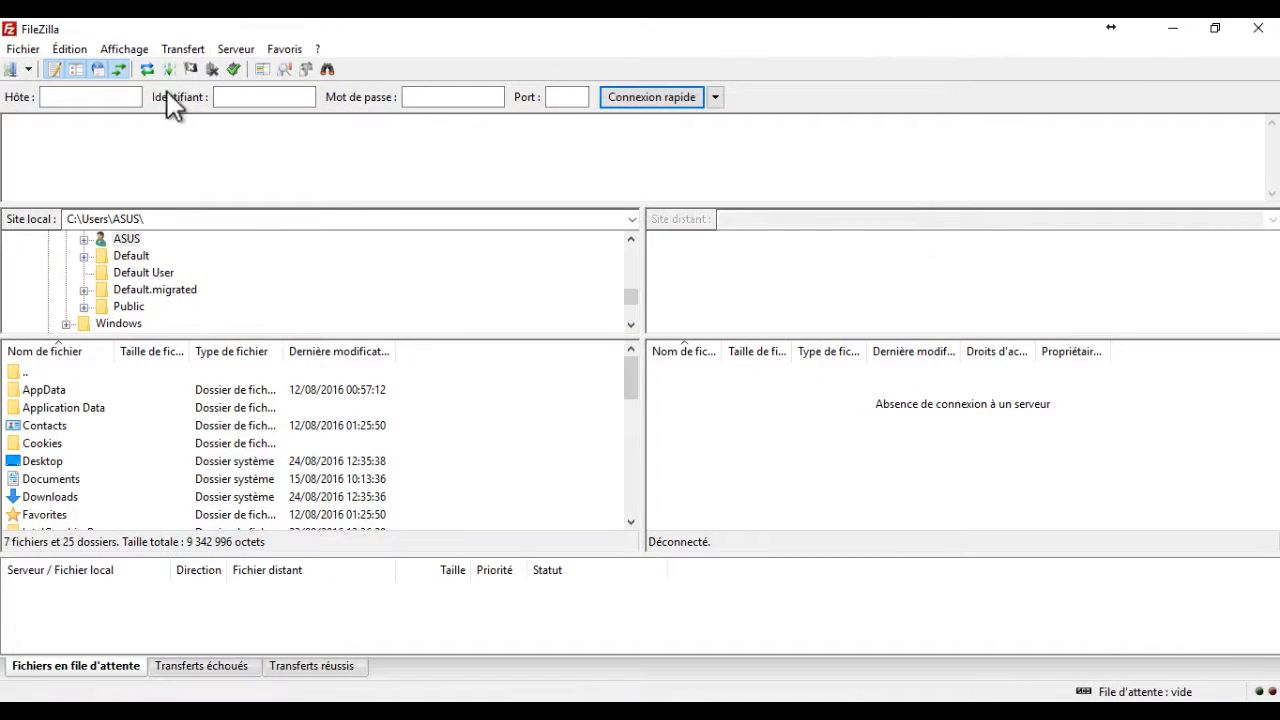
pyautogui.click(28, 69)
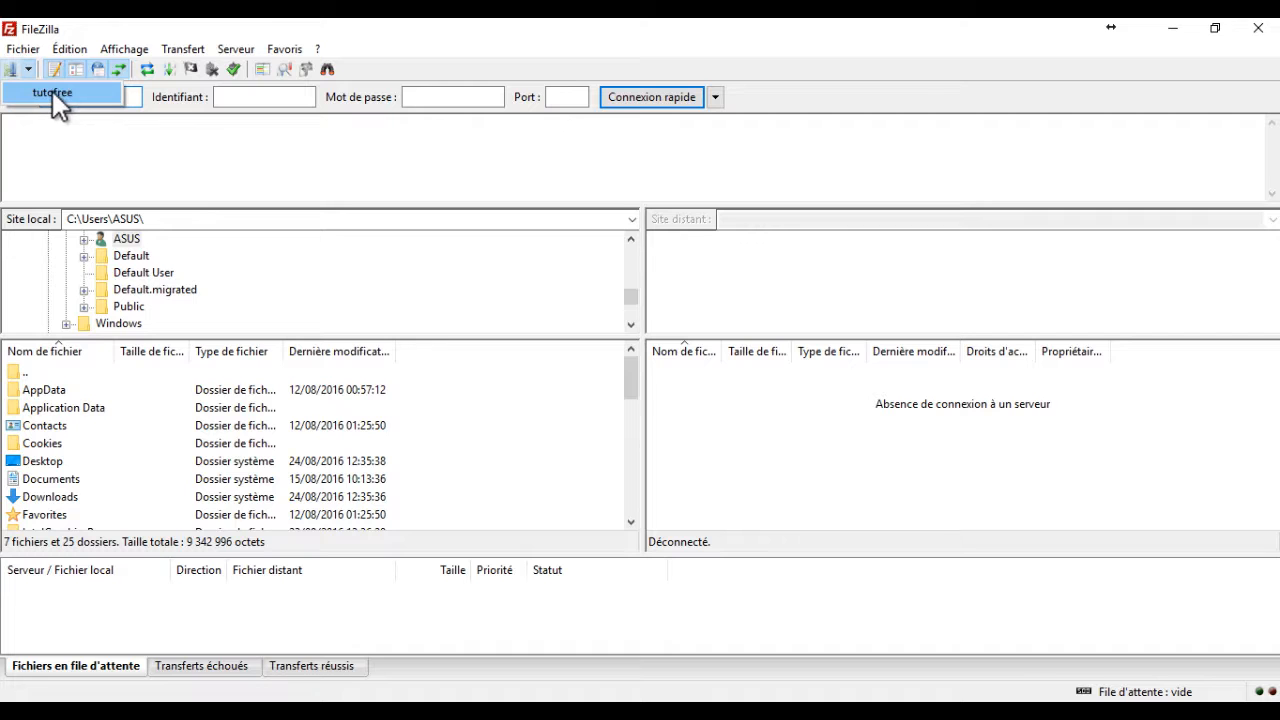
pyautogui.click(65, 93)
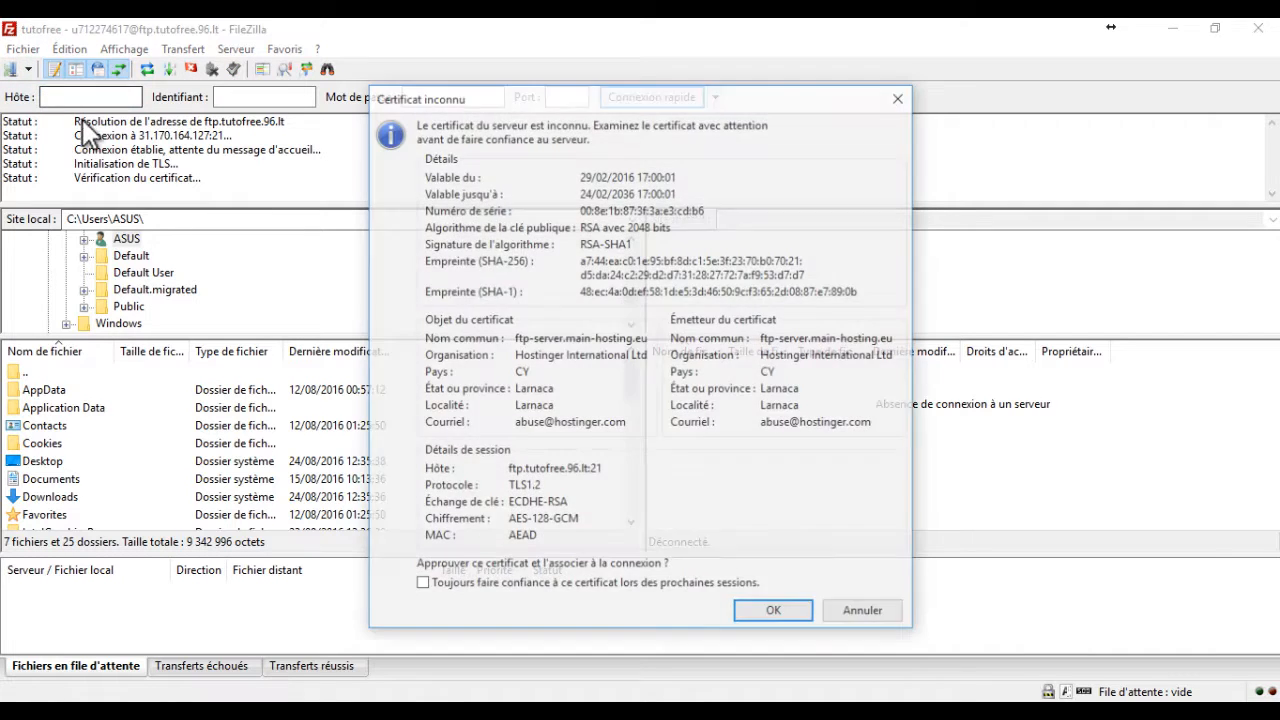
pyautogui.click(767, 614)
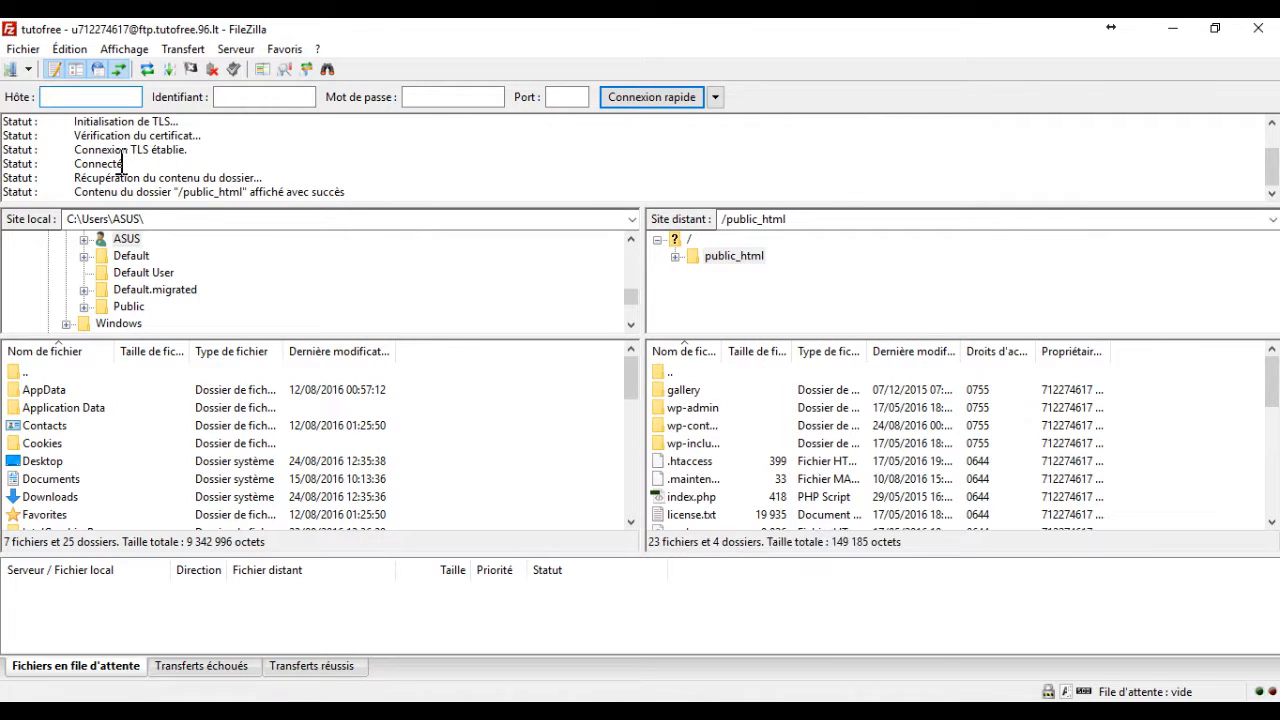
# Browse public_html's gallery and wp-content folders, then disconnect from the server.
pyautogui.click(675, 257)
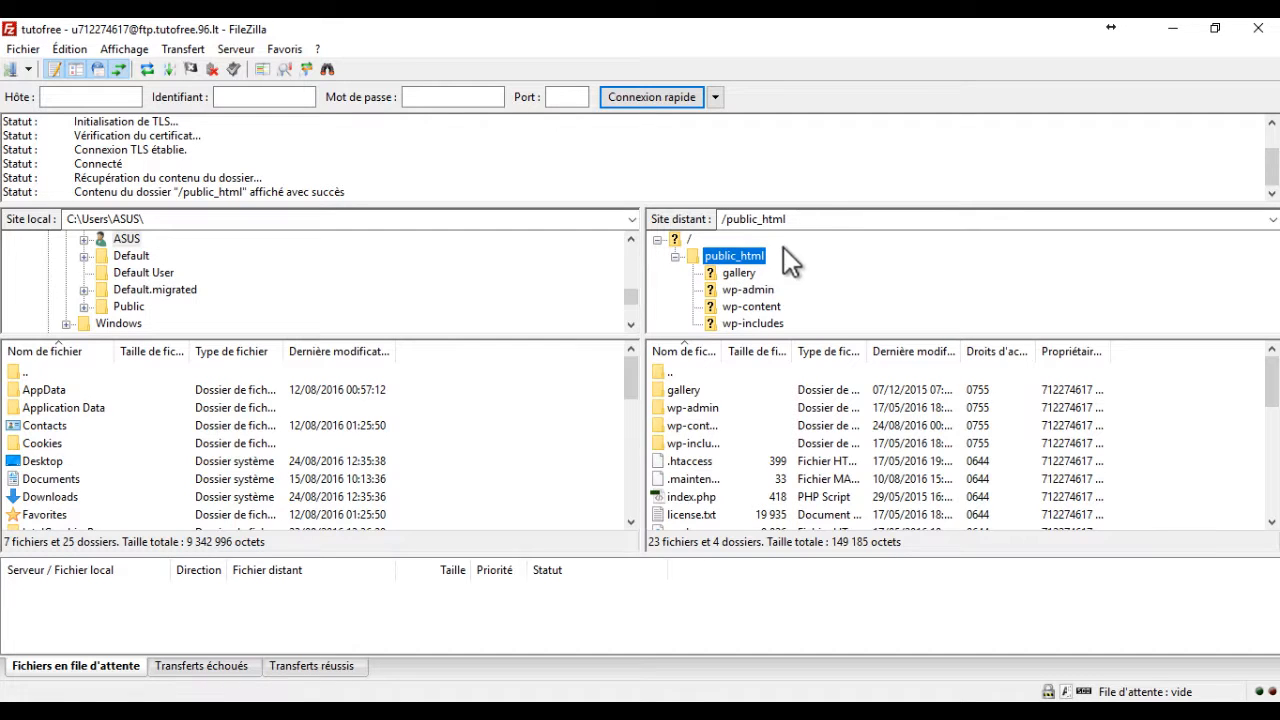
pyautogui.click(738, 273)
pyautogui.click(740, 307)
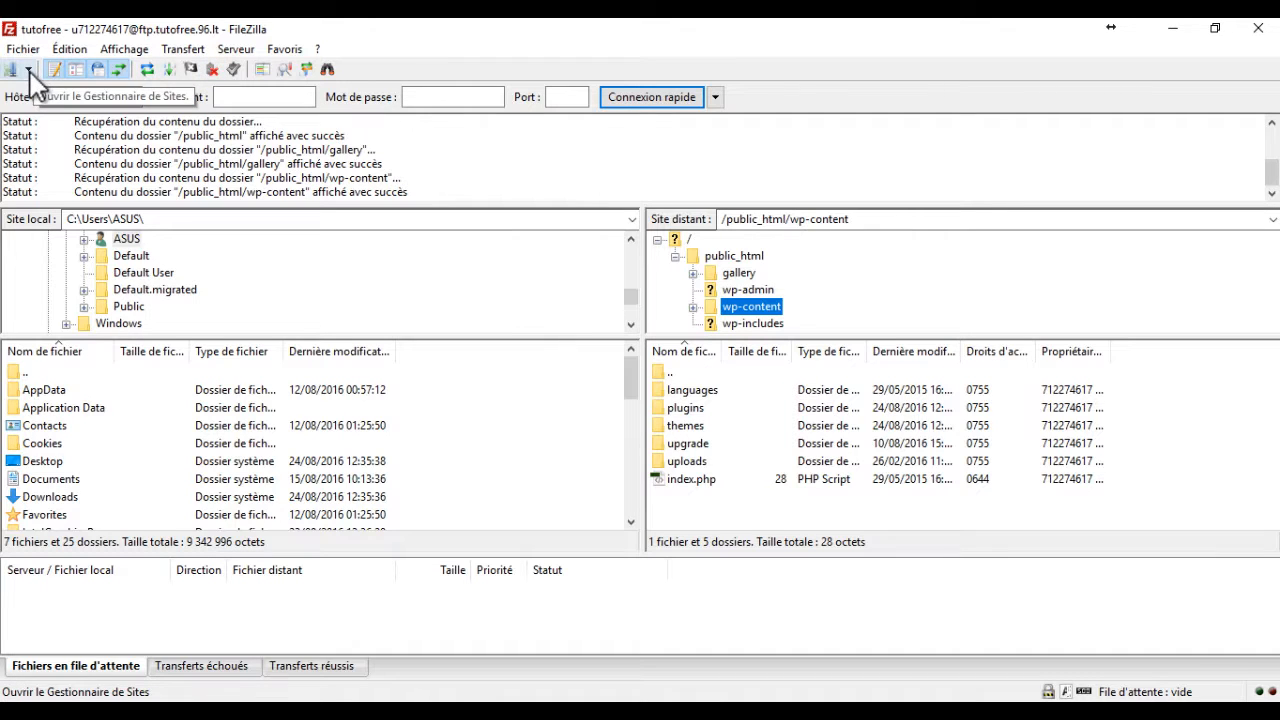
pyautogui.click(211, 70)
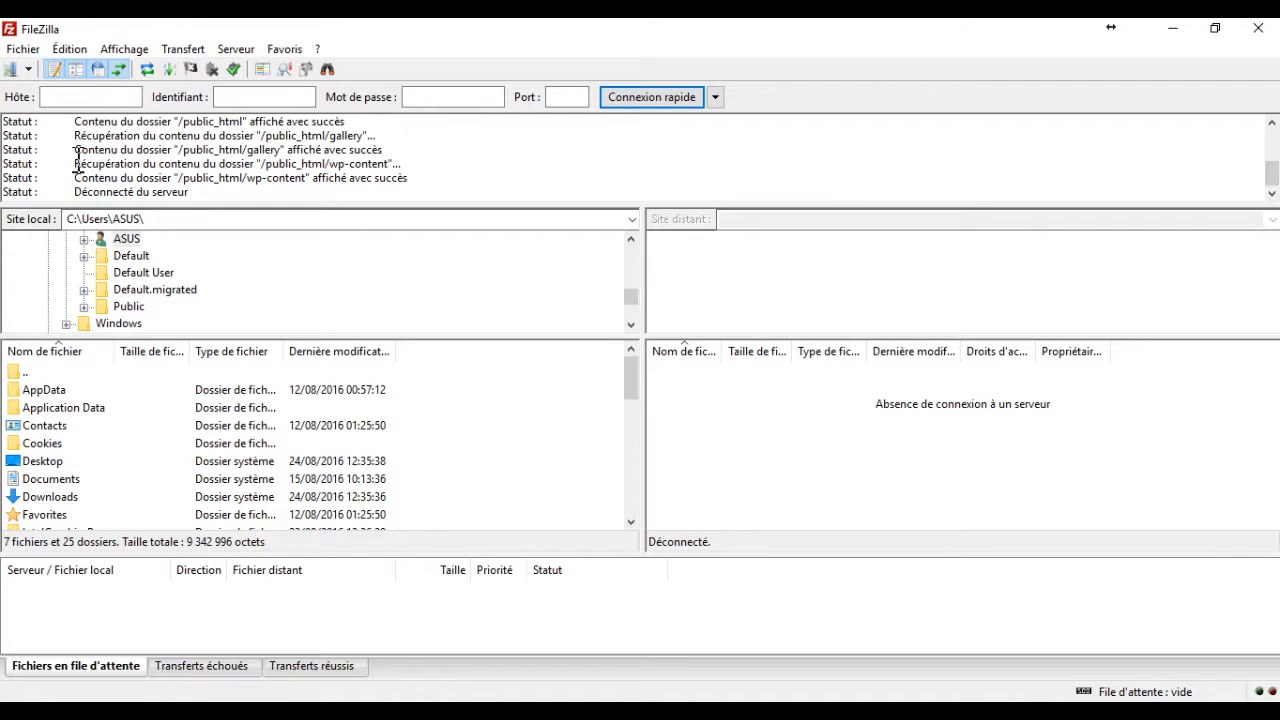
# Create a new Site Manager entry named coursInformatique, then switch back to Firefox.
pyautogui.click(13, 72)
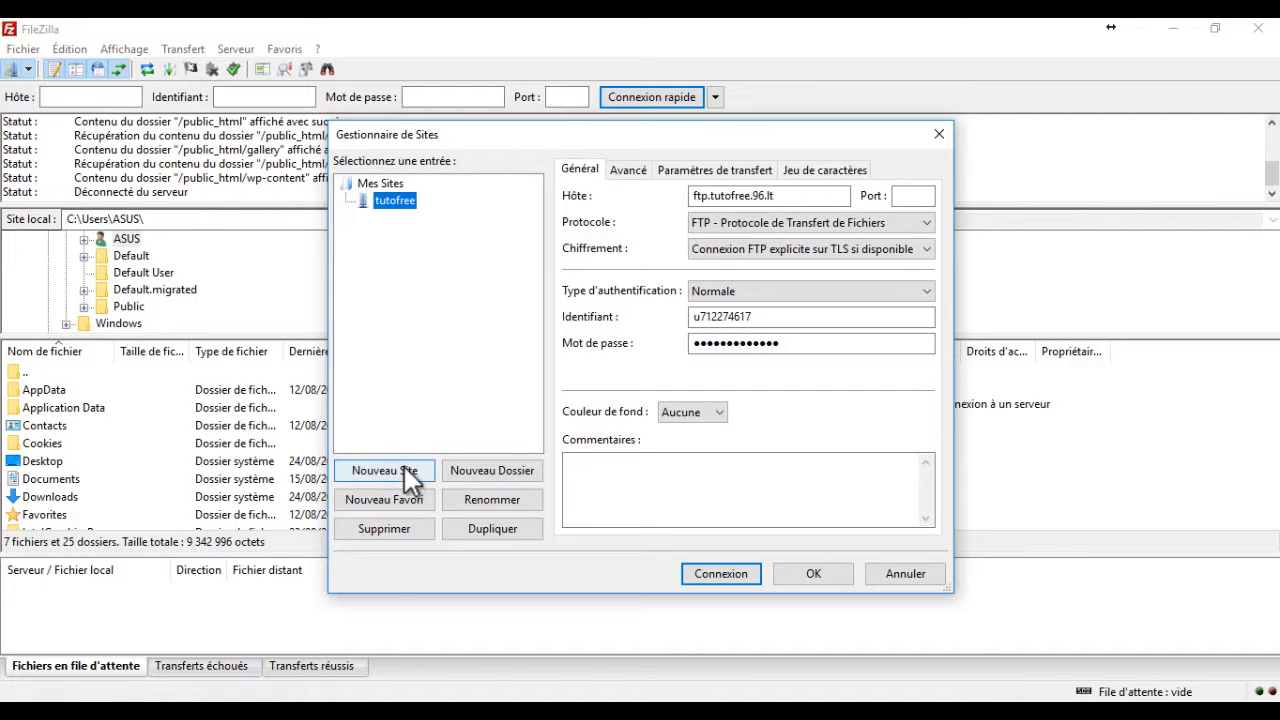
pyautogui.click(403, 468)
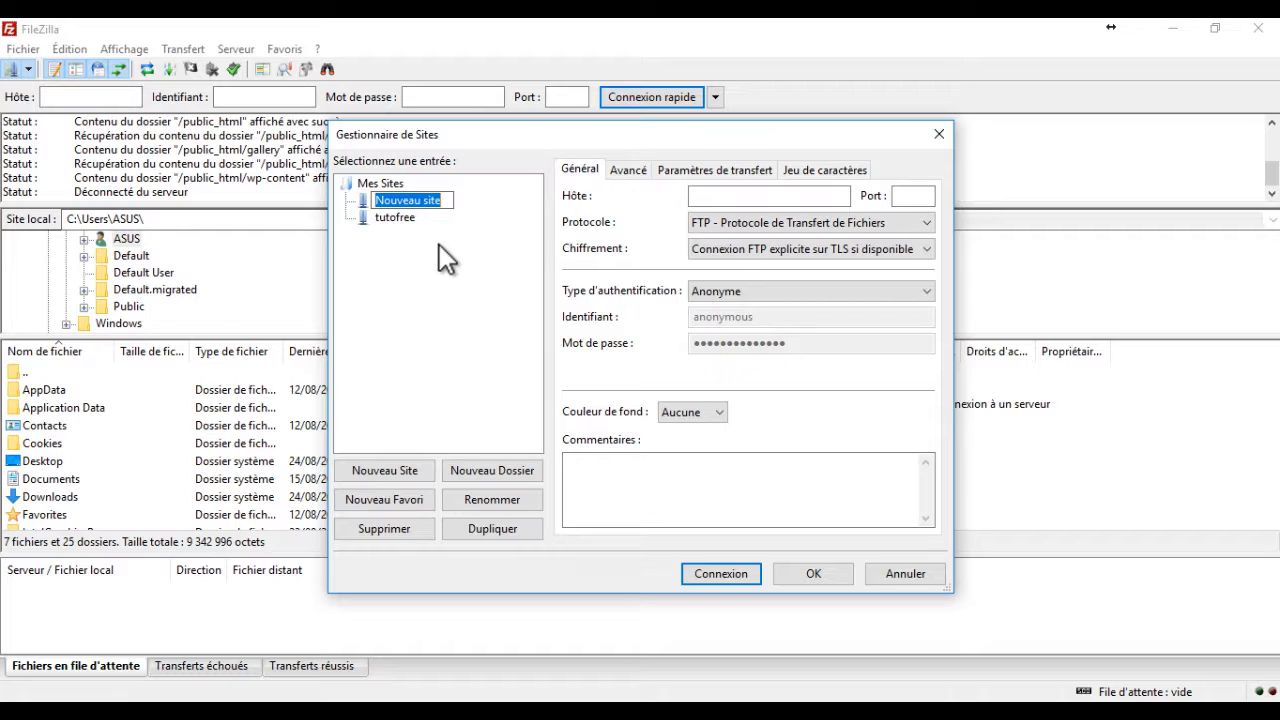
pyautogui.write('co')
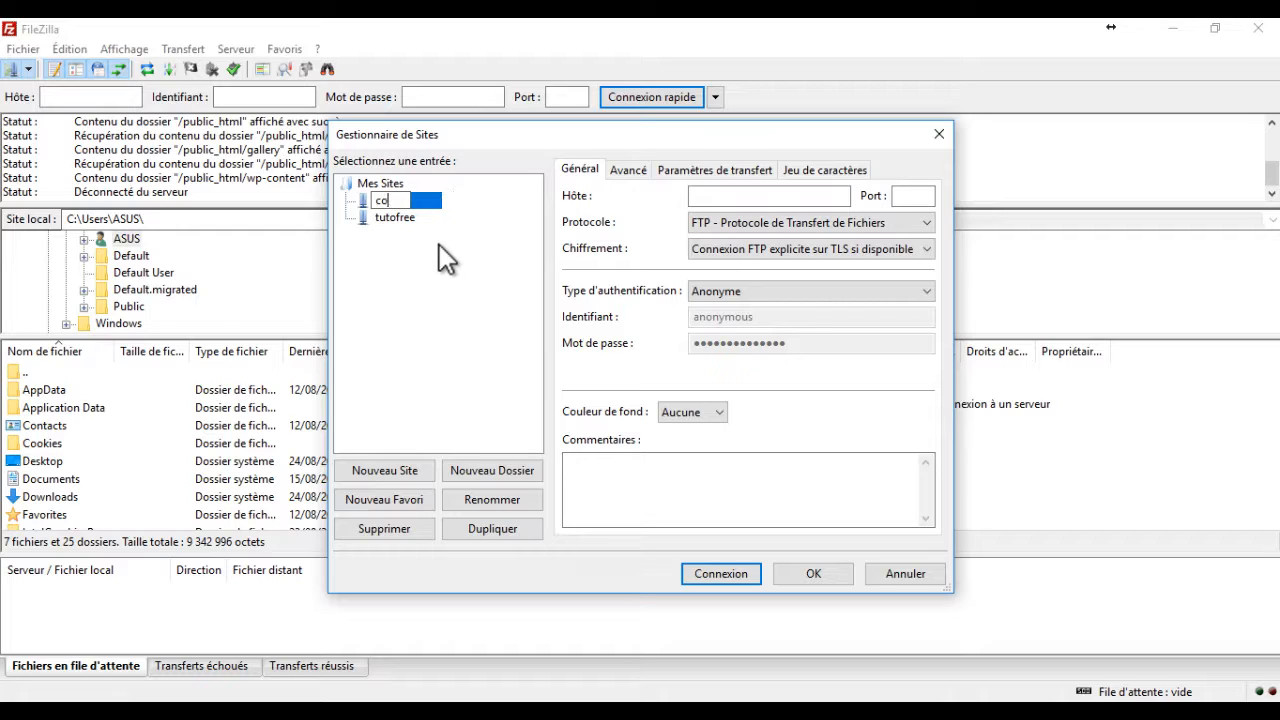
pyautogui.write('ursInformatique')
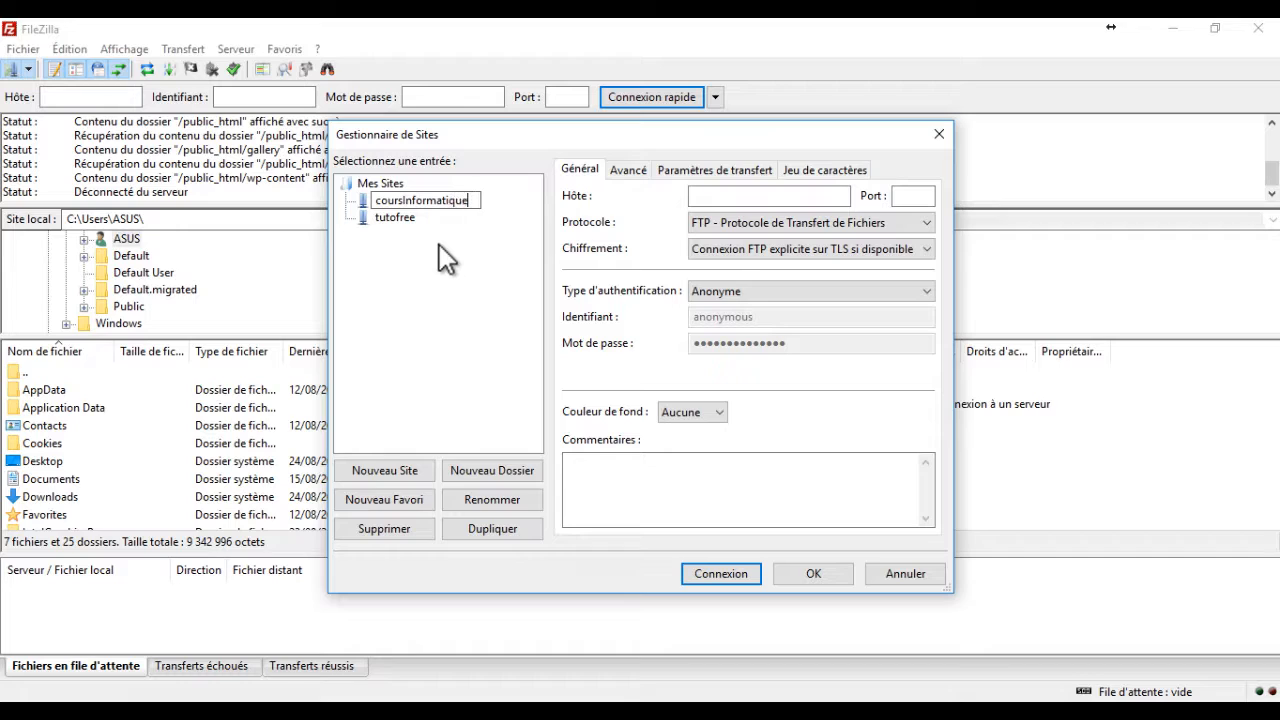
pyautogui.click(704, 196)
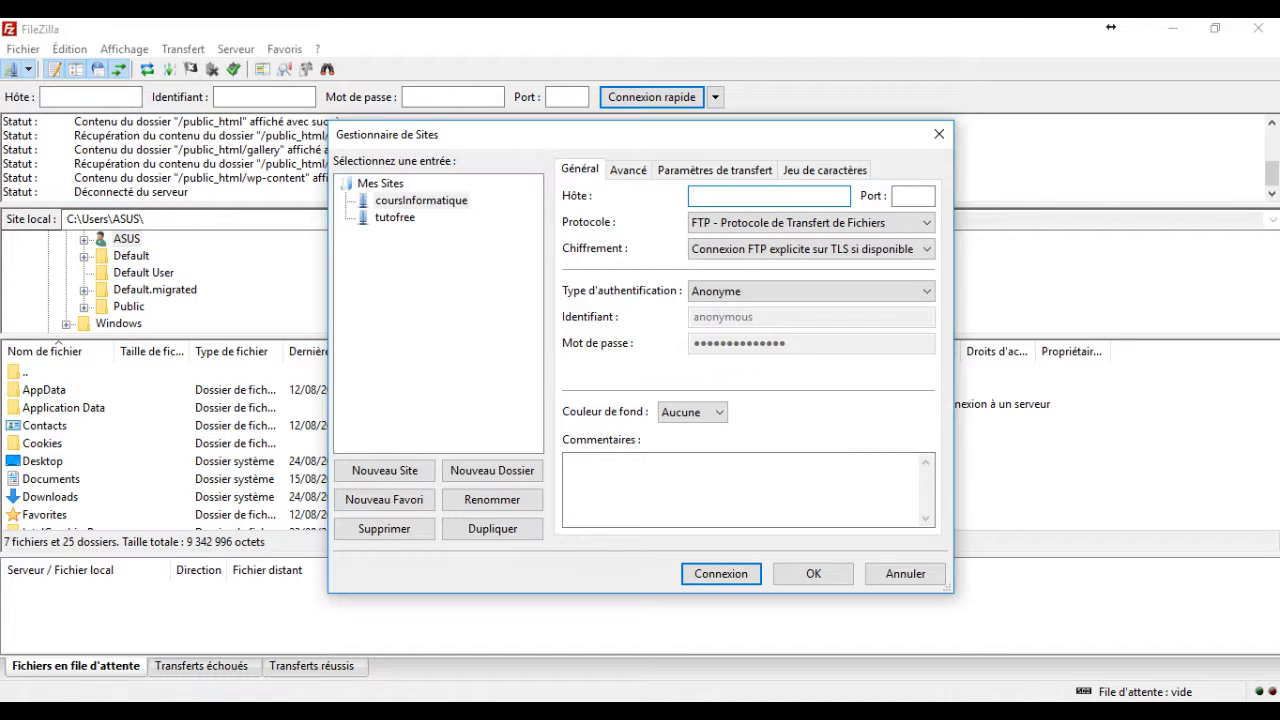
pyautogui.hotkey('alt', 'Tab')
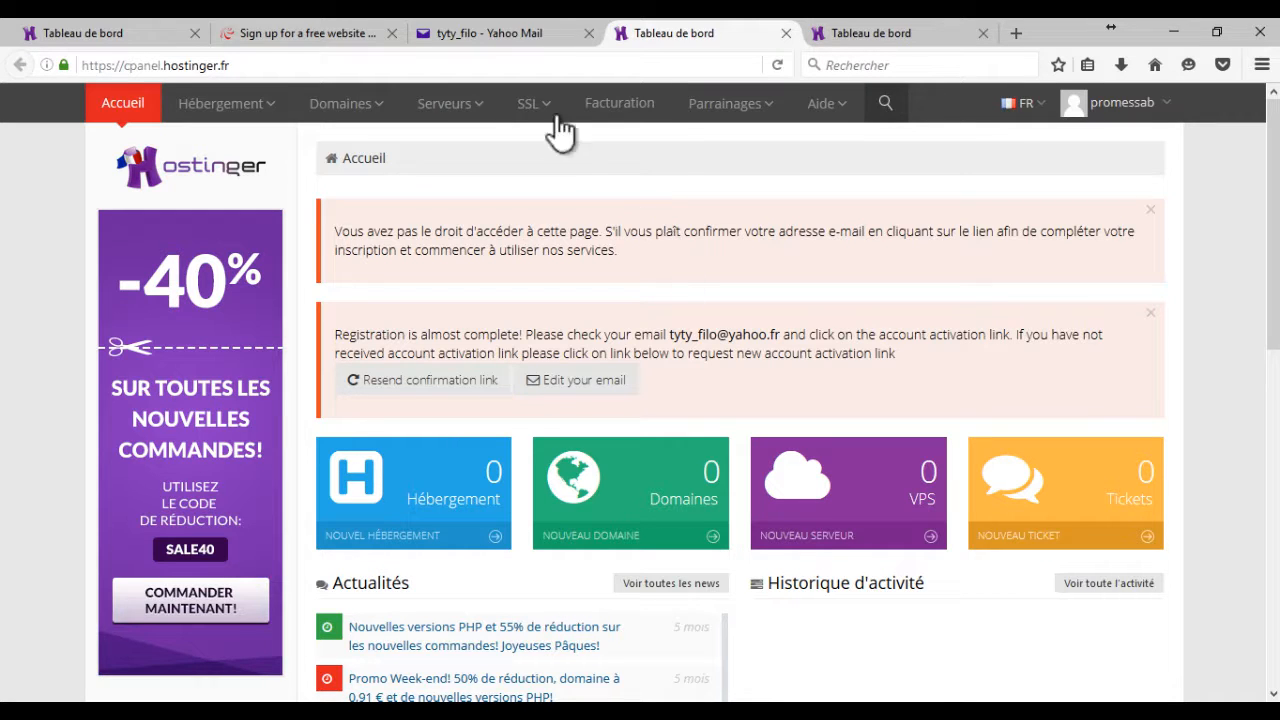
# Look over the Domaines menu, then close the access-rights and pending registration notices.
pyautogui.scroll(-5, 642, 418)
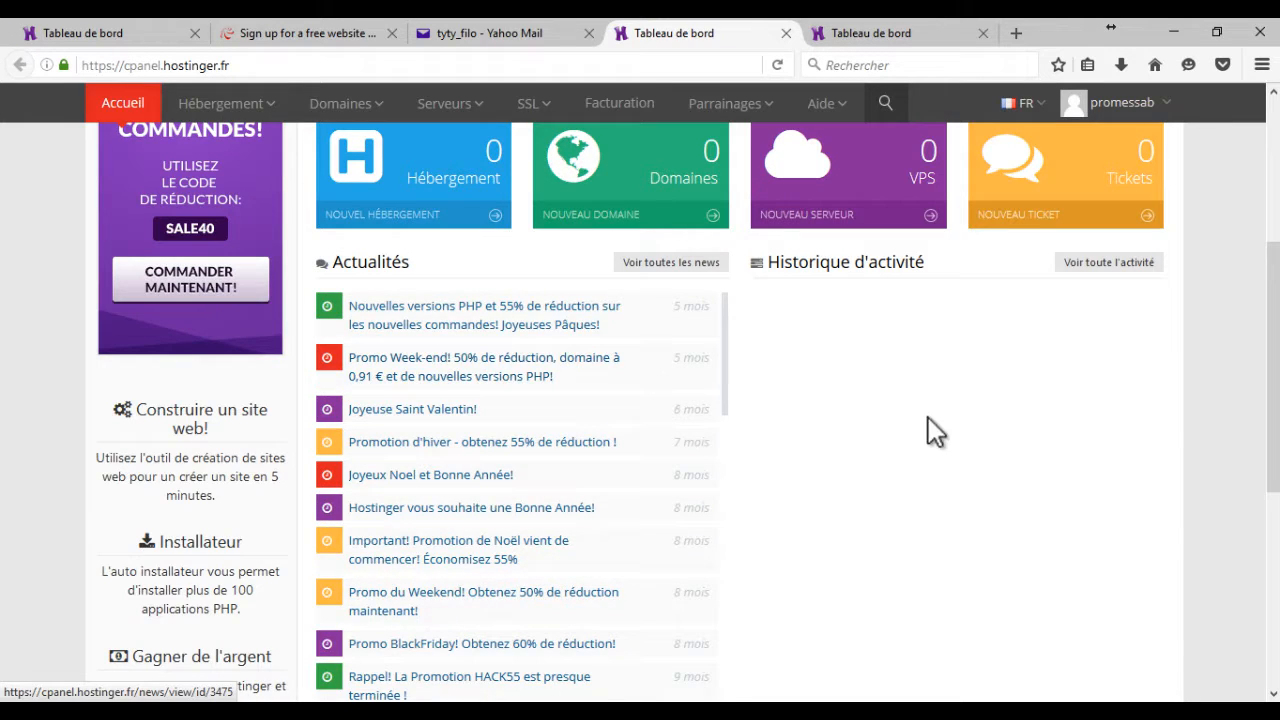
pyautogui.scroll(5, 926, 429)
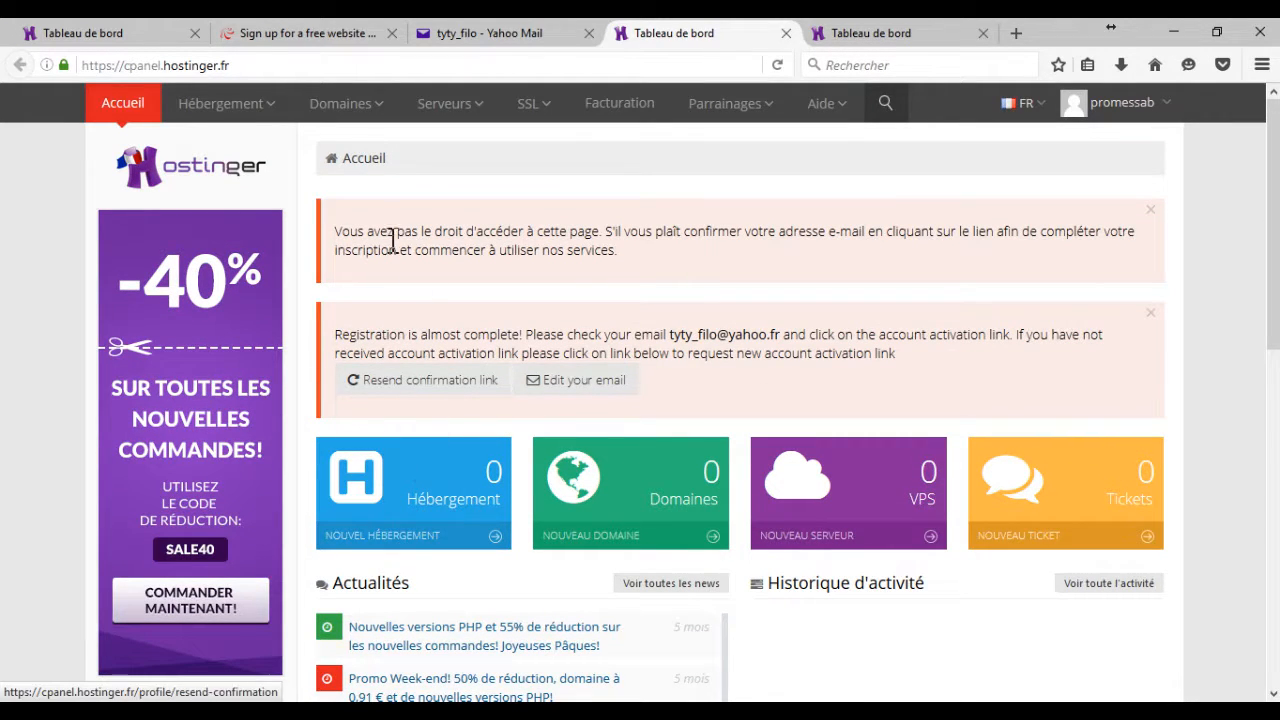
pyautogui.click(340, 104)
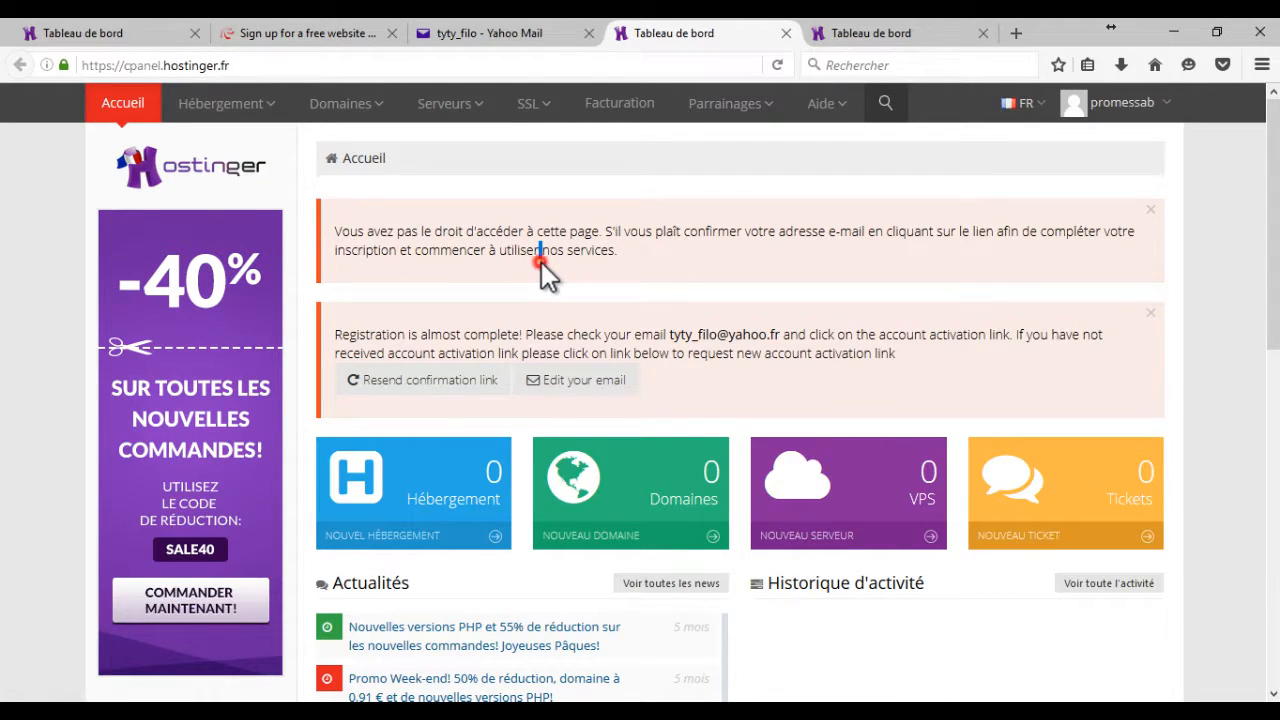
pyautogui.scroll(-10, 535, 285)
pyautogui.scroll(-3, 800, 437)
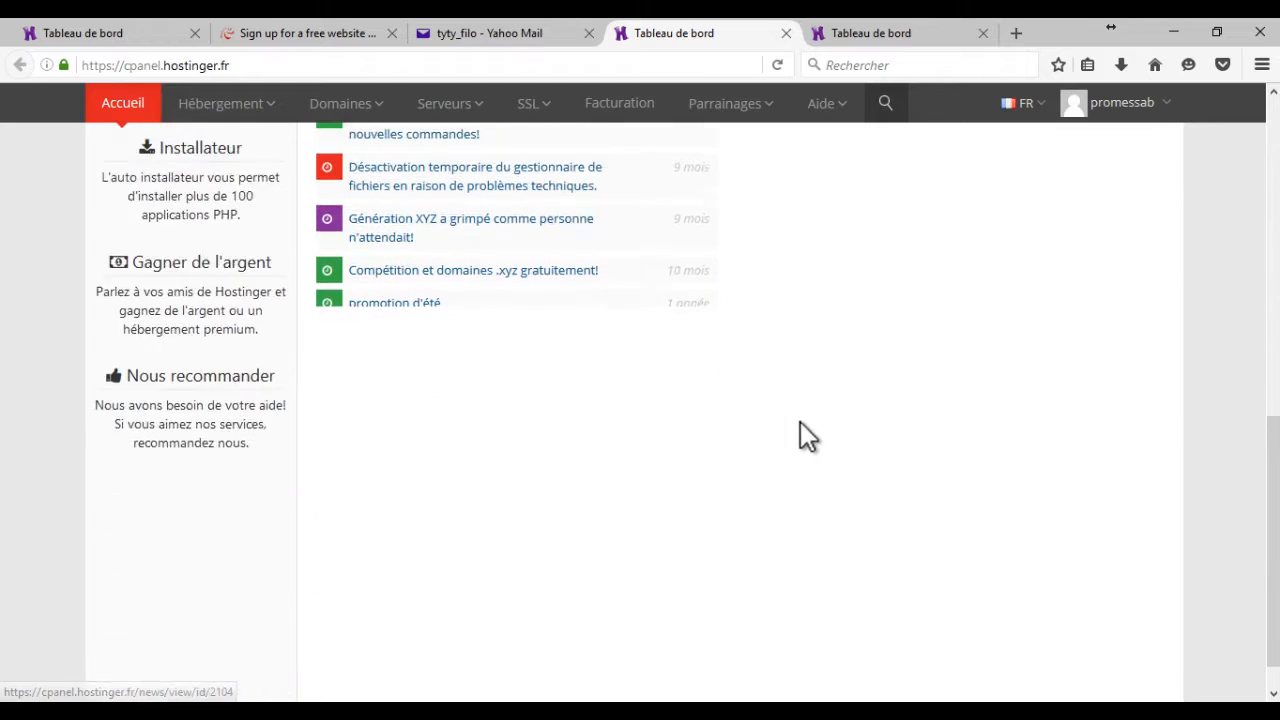
pyautogui.scroll(5, 902, 445)
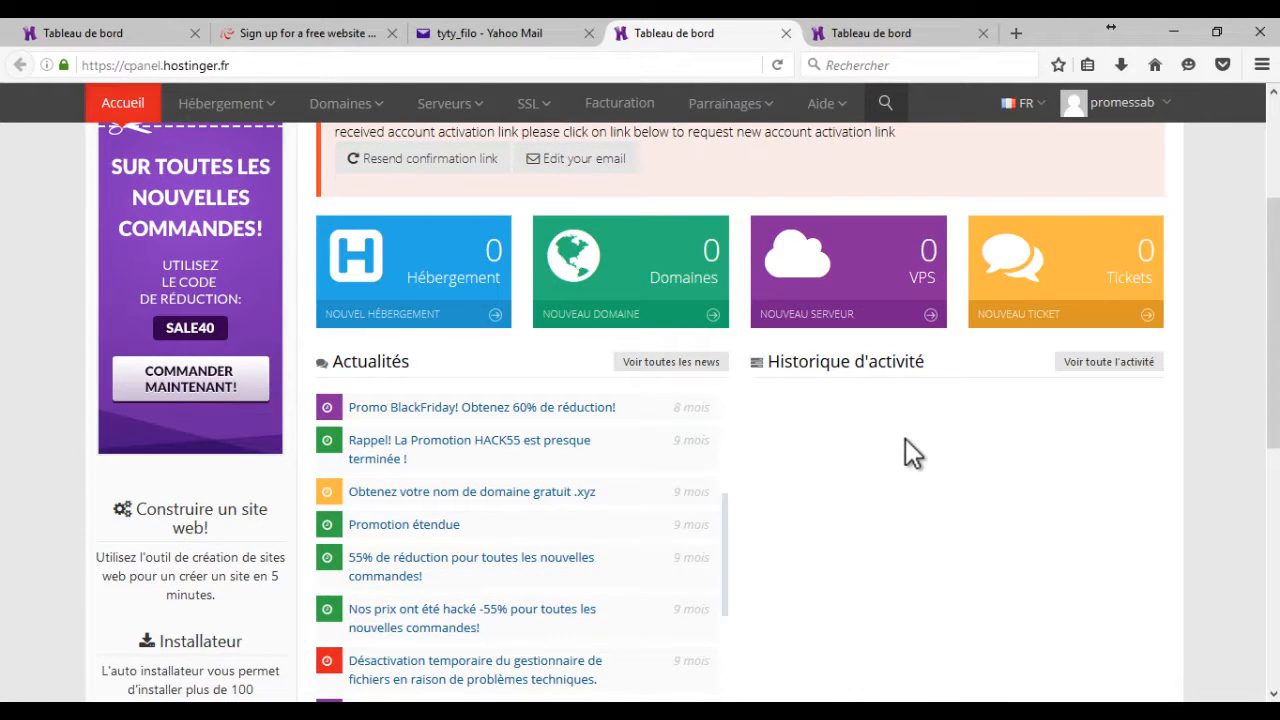
pyautogui.scroll(3, 909, 447)
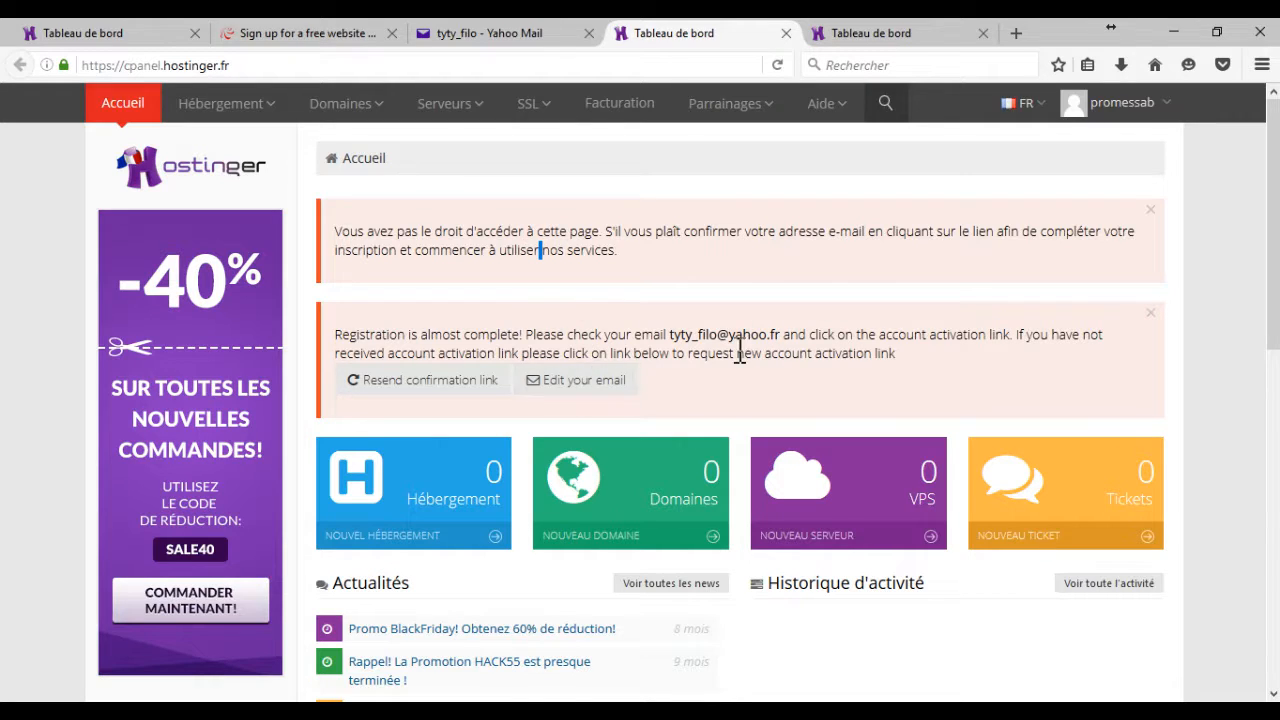
pyautogui.click(1150, 210)
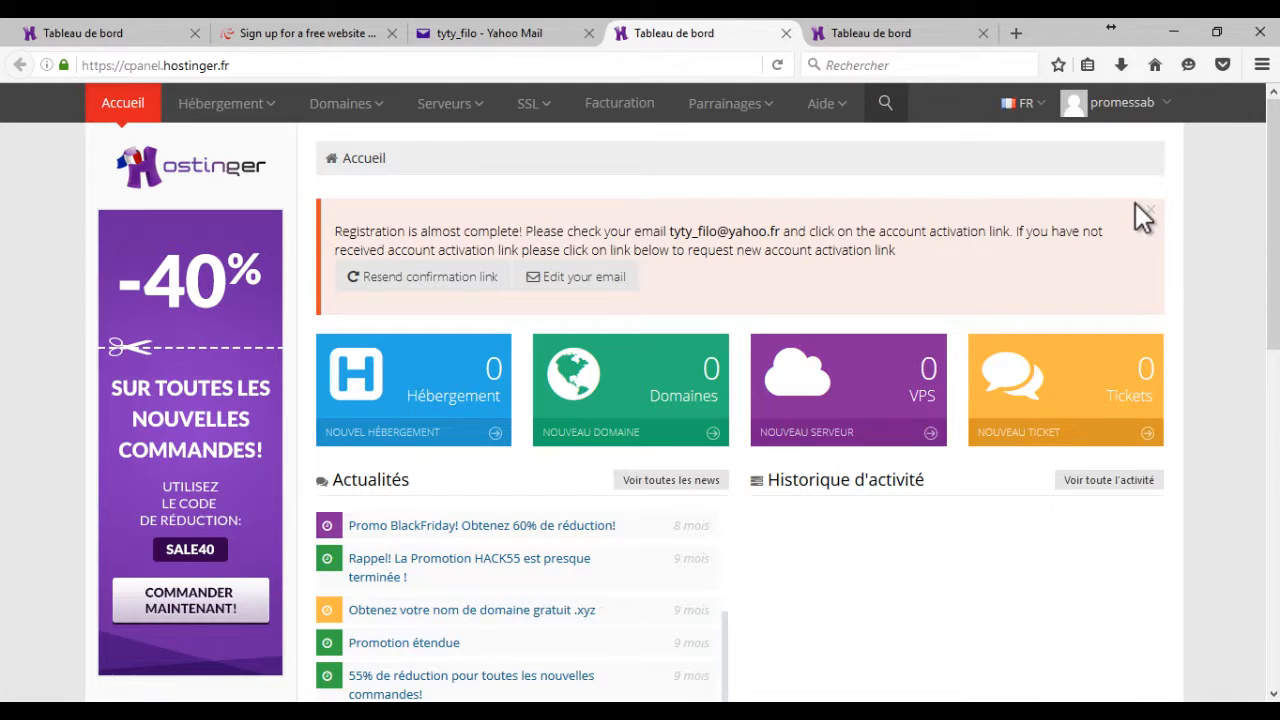
pyautogui.click(1145, 215)
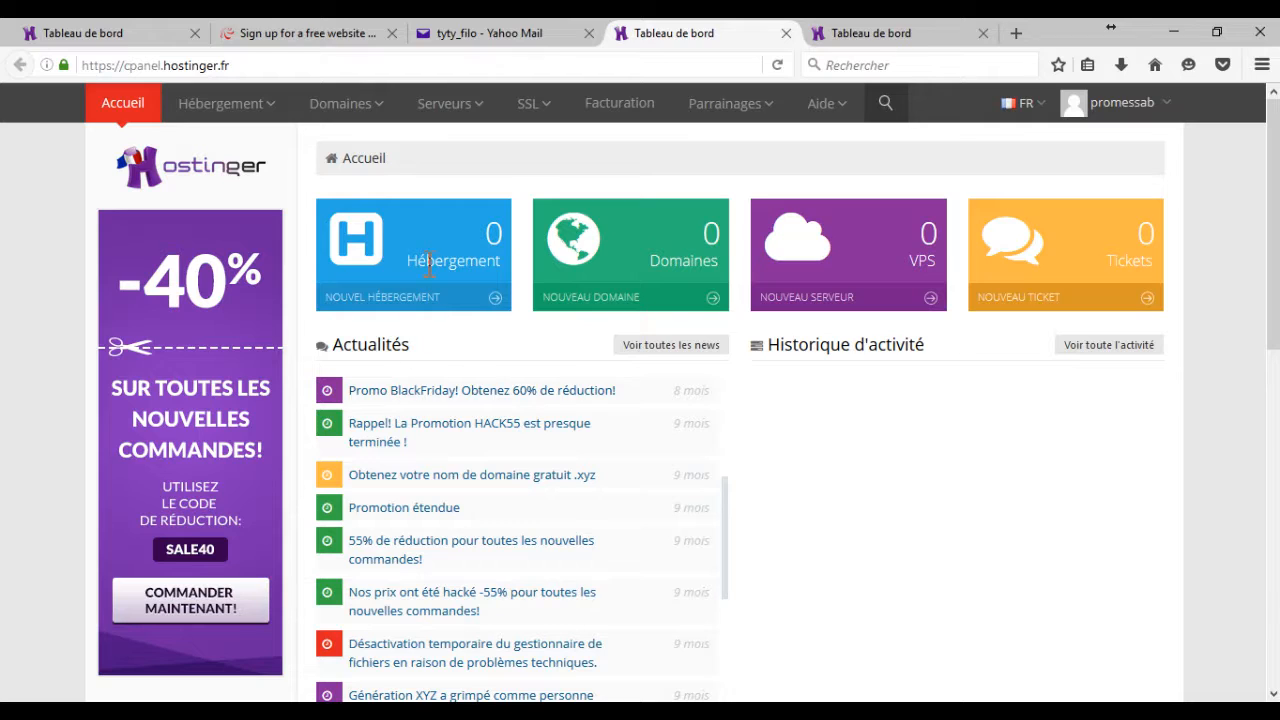
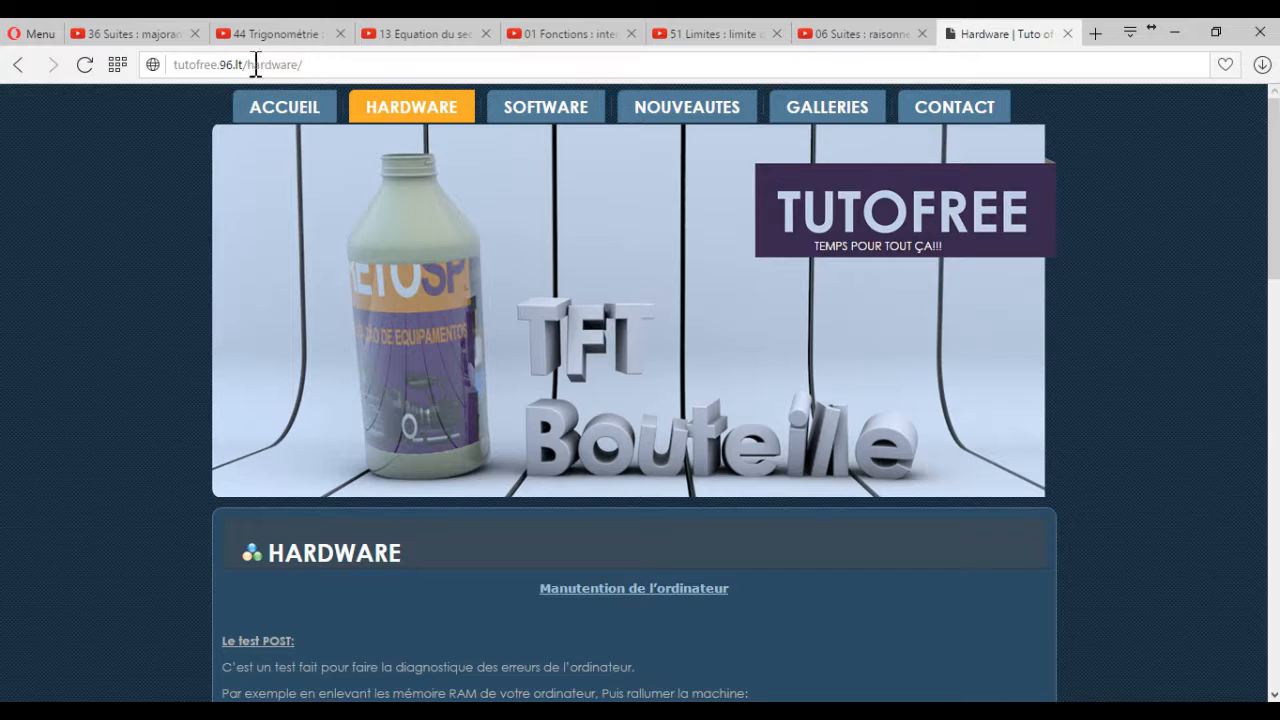
# Trim the Opera address from /hardware/ back to tutofree.96.lt and load the site's home page.
pyautogui.moveTo(308, 64); pyautogui.dragTo(242, 64)
pyautogui.press('BackSpace')
pyautogui.click(260, 87)
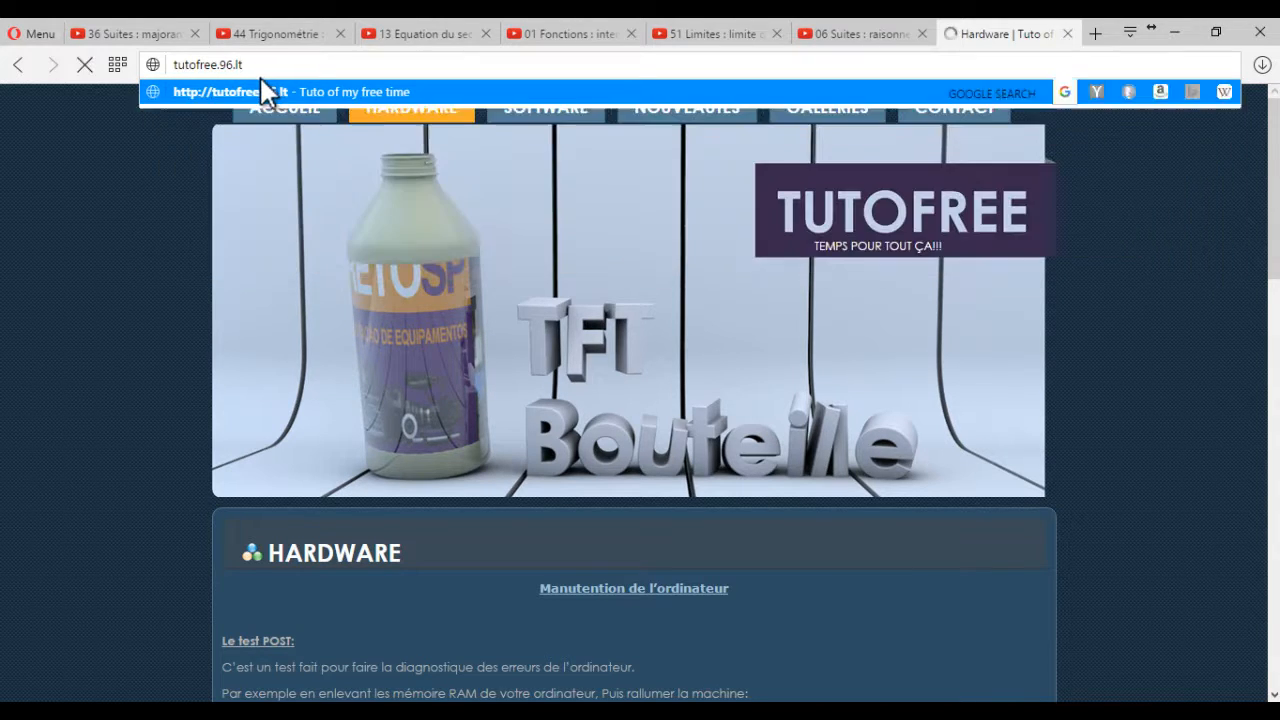
# Minimize Opera, attempt a new Hébergement order in Hostinger, and scroll through the Actualités list.
pyautogui.click(1179, 31)
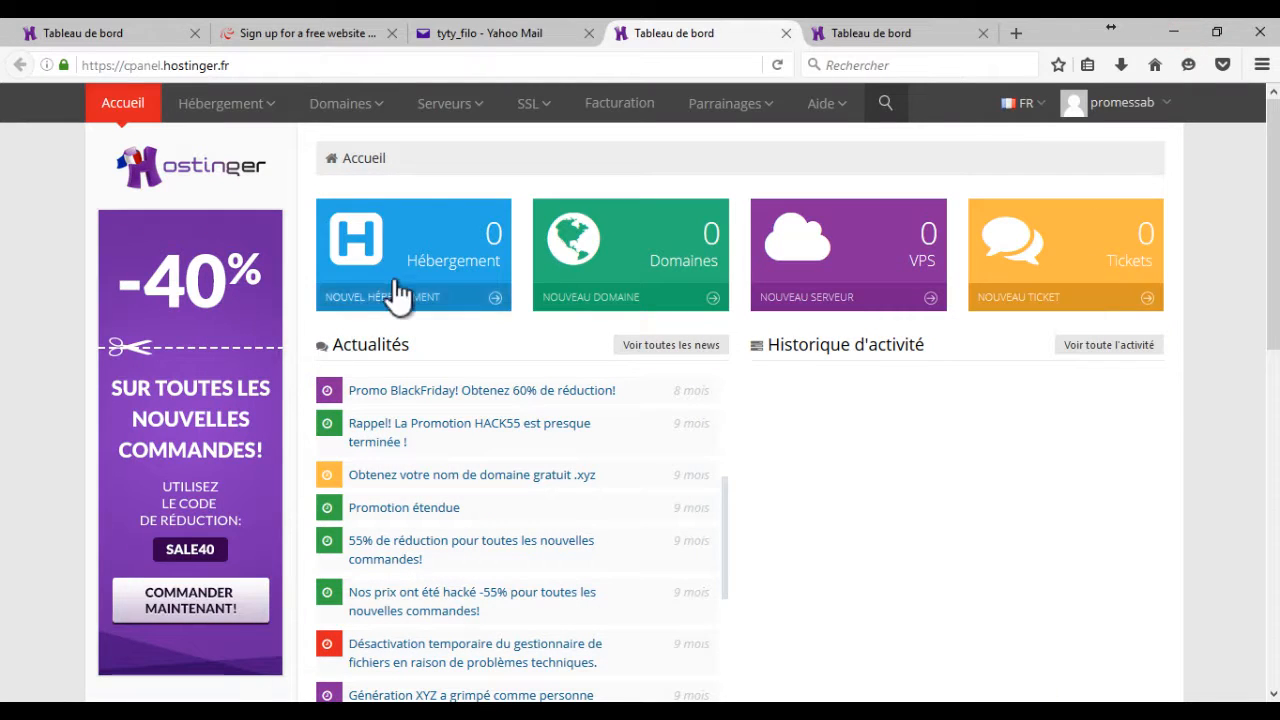
pyautogui.click(493, 300)
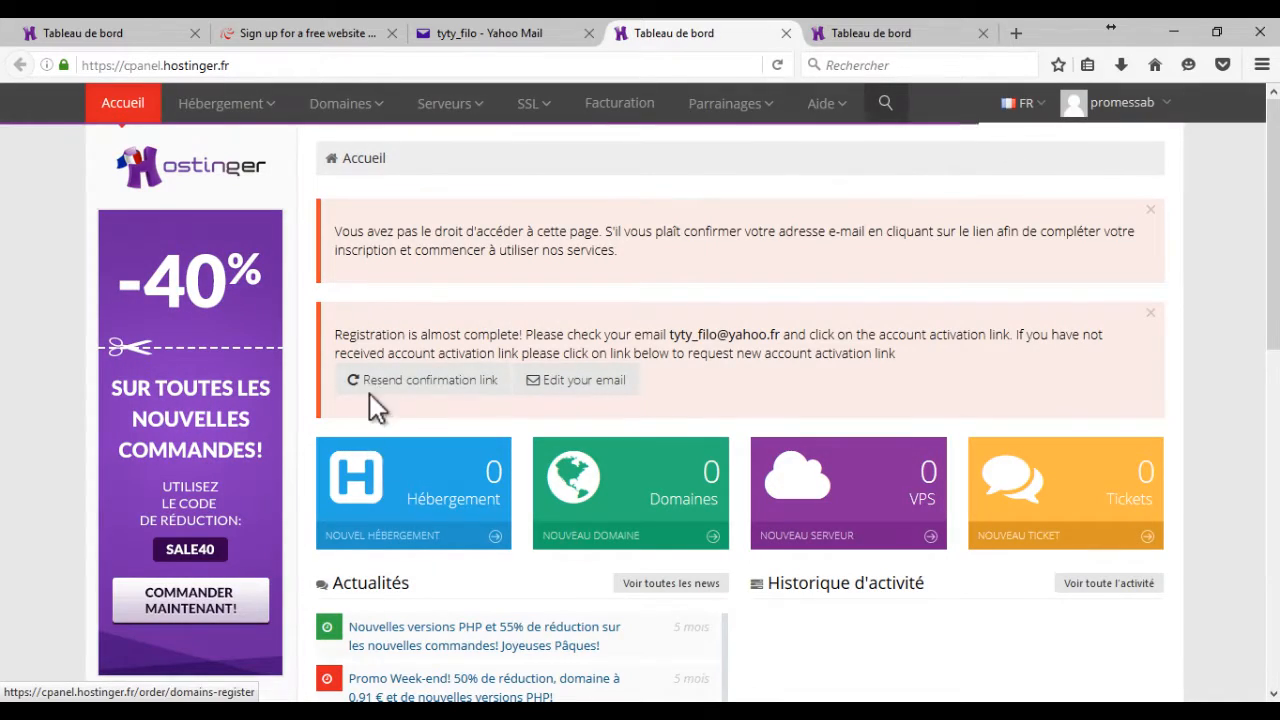
pyautogui.scroll(-3, 460, 495)
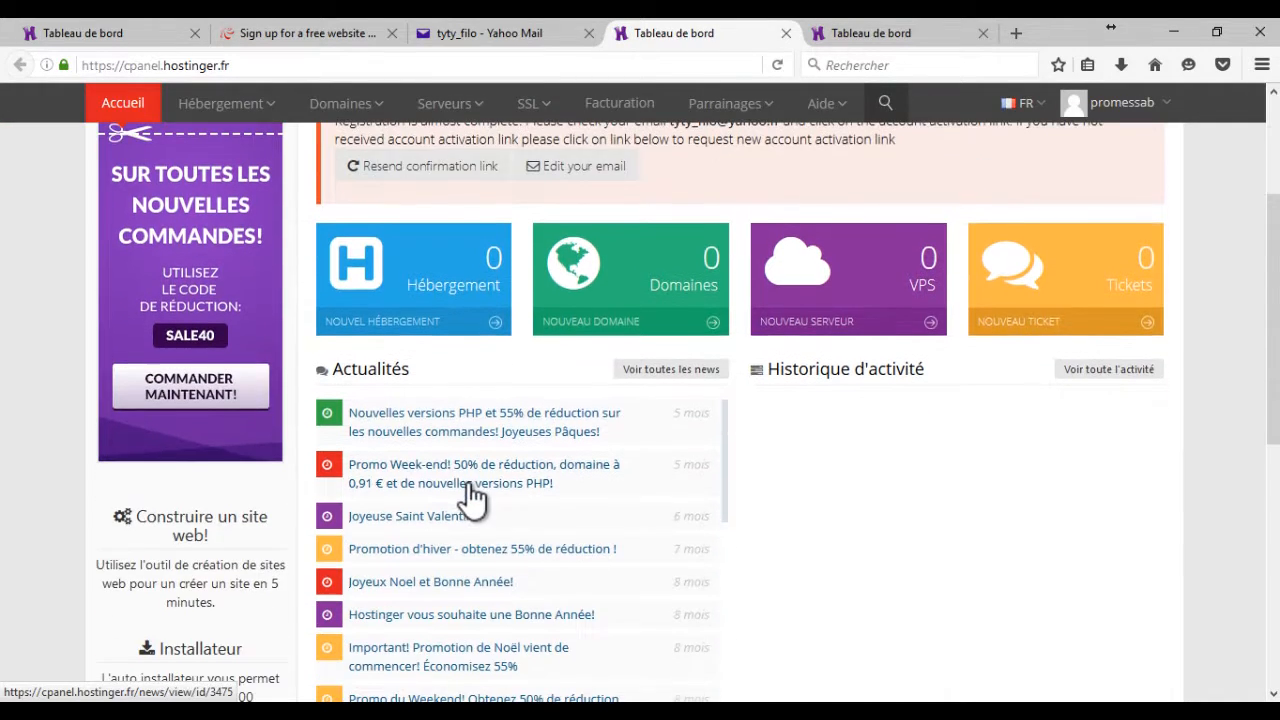
pyautogui.scroll(-2, 403, 400)
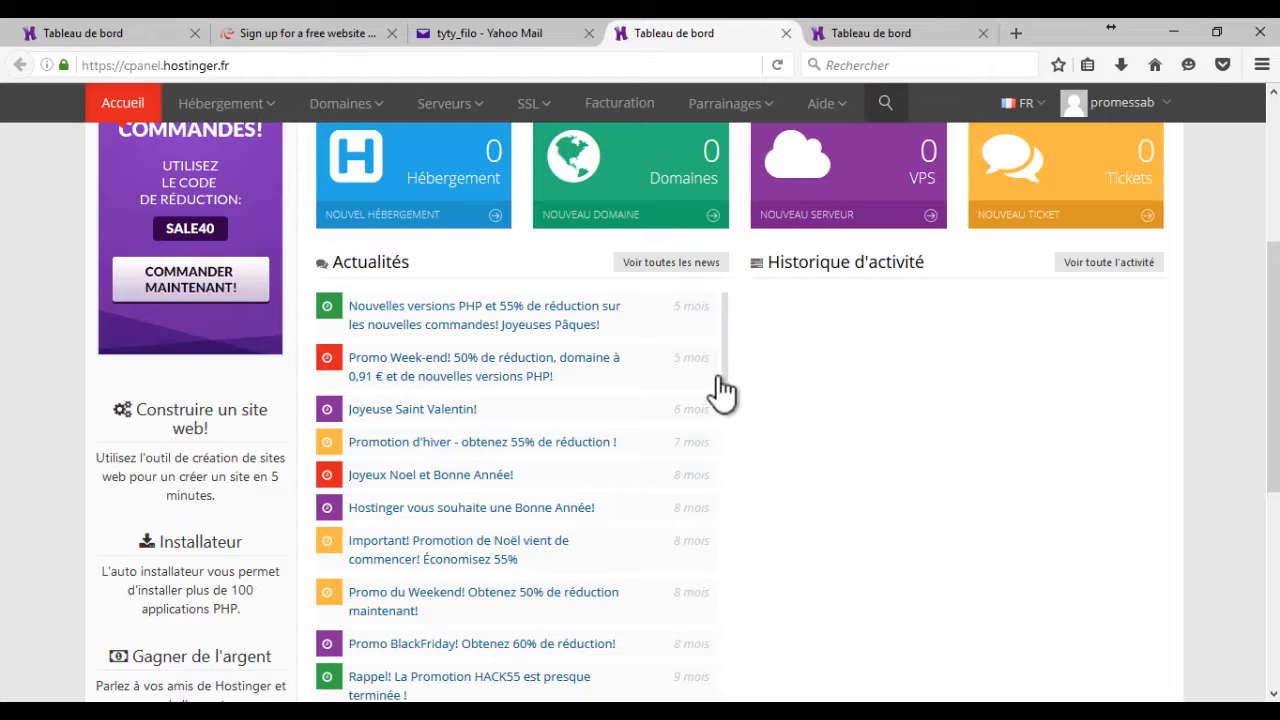
pyautogui.scroll(-3, 723, 390)
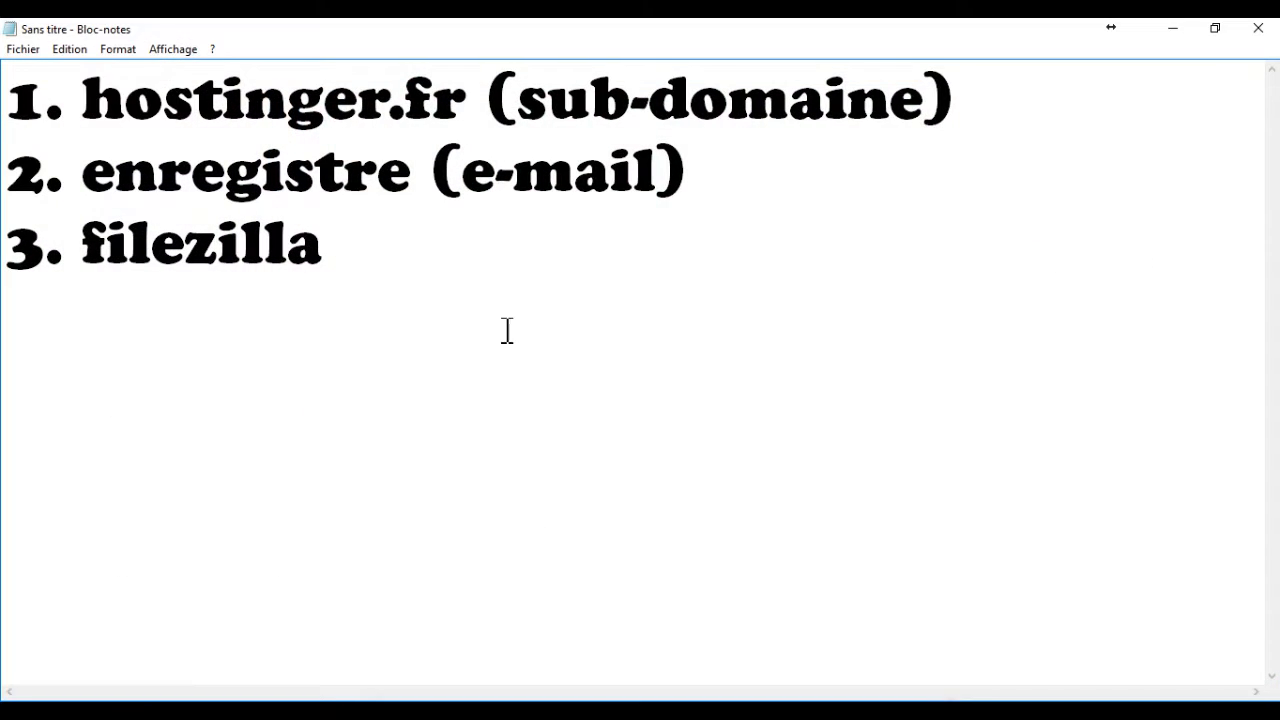
# Append line '4. créer sous domaine et l'héberger' with correct accents to the Notepad outline.
pyautogui.click(338, 262)
pyautogui.press('Return')
pyautogui.write('4.')
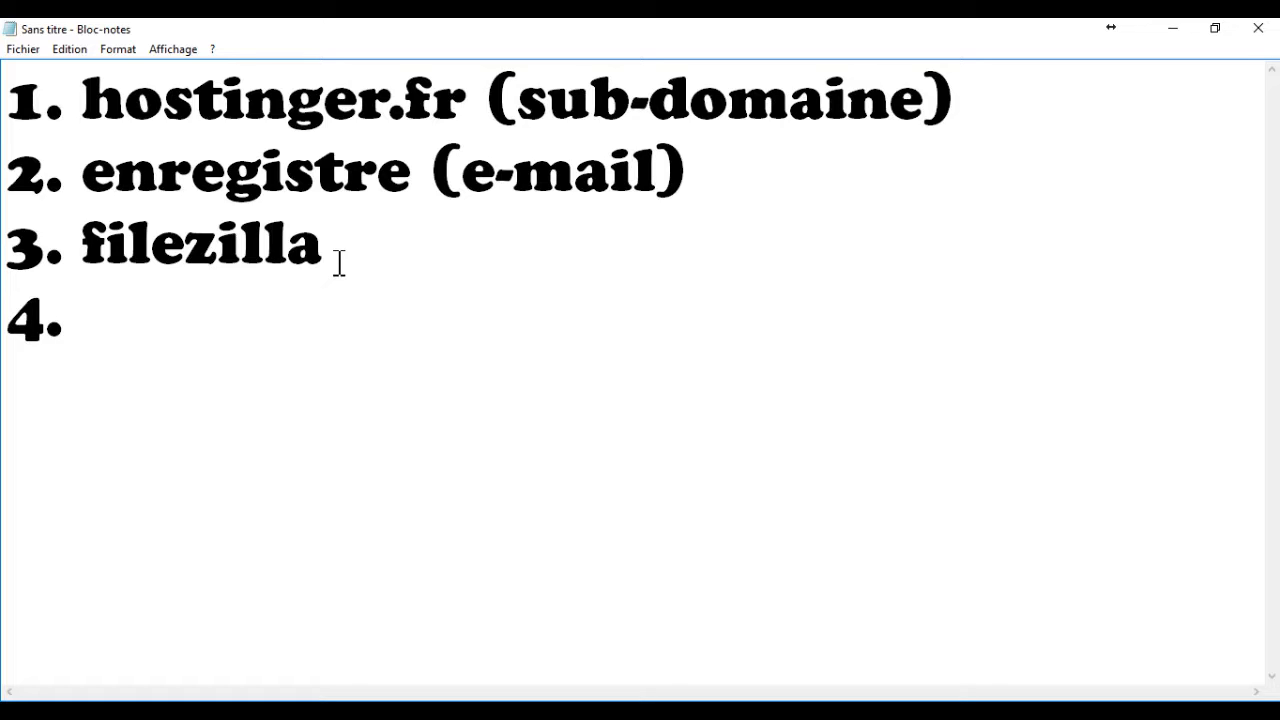
pyautogui.write(' cre')
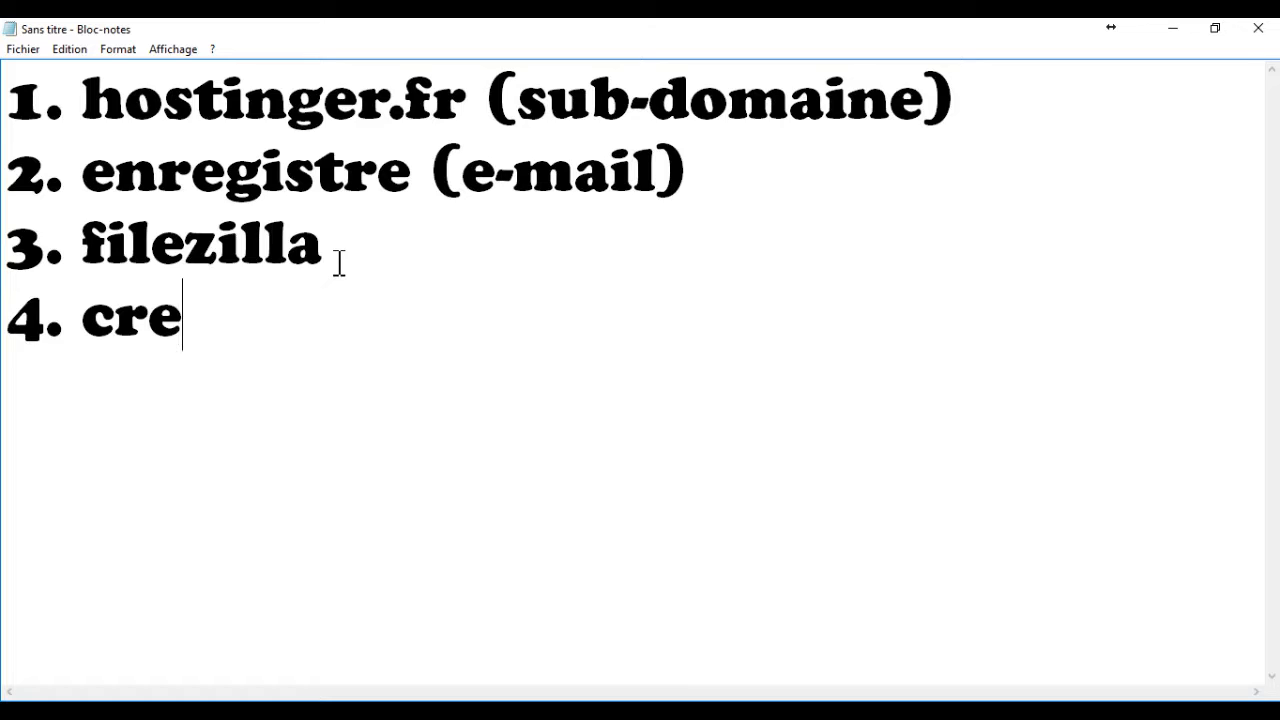
pyautogui.press('BackSpace')
pyautogui.write('éer')
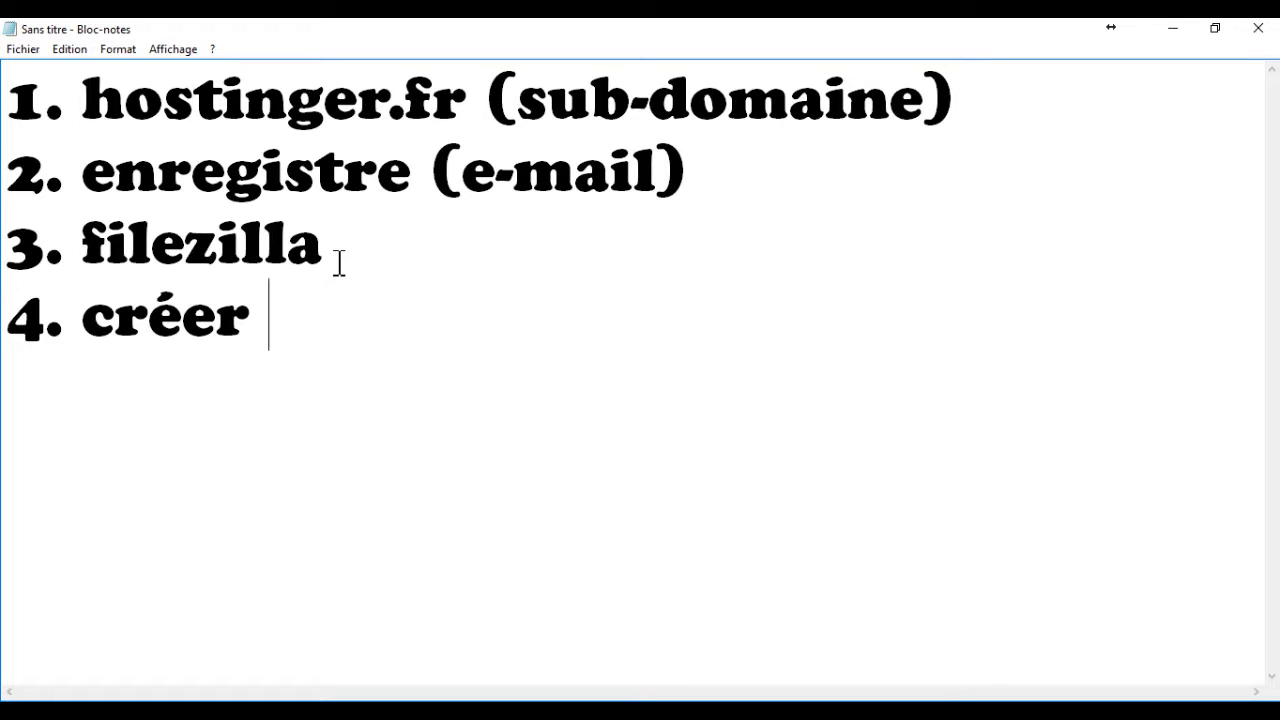
pyautogui.write(' sous domain')
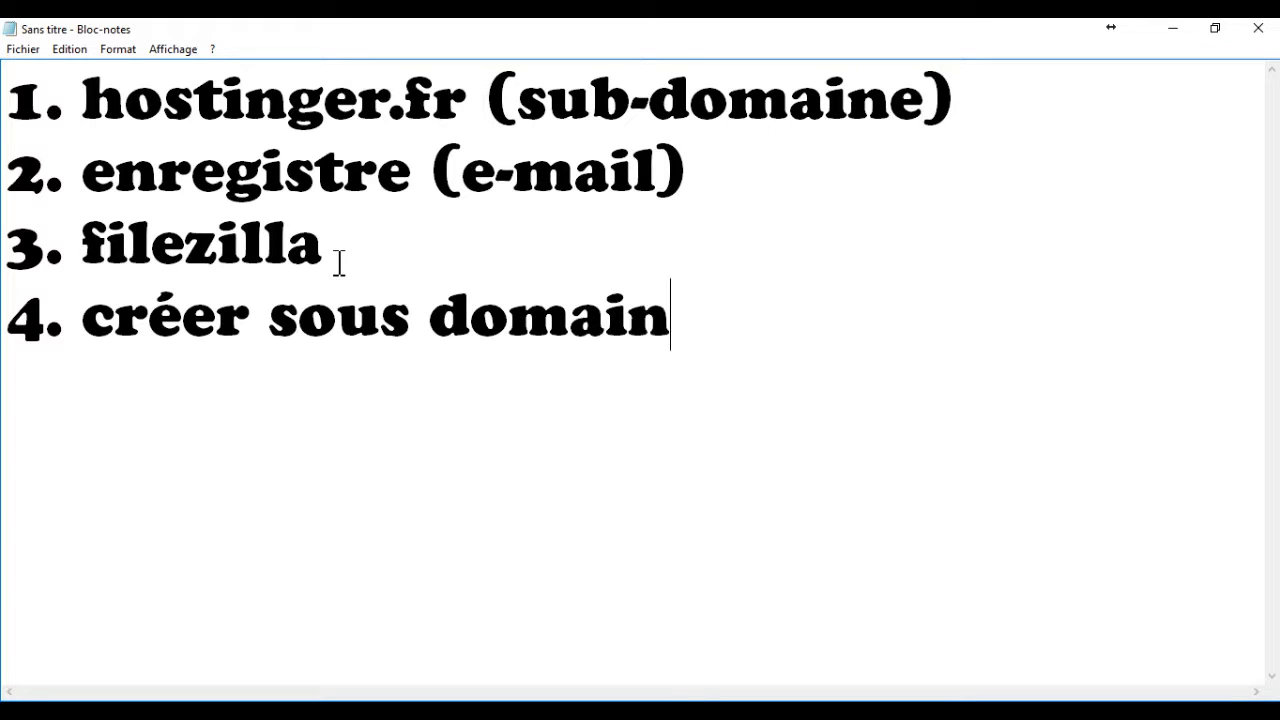
pyautogui.write('e')
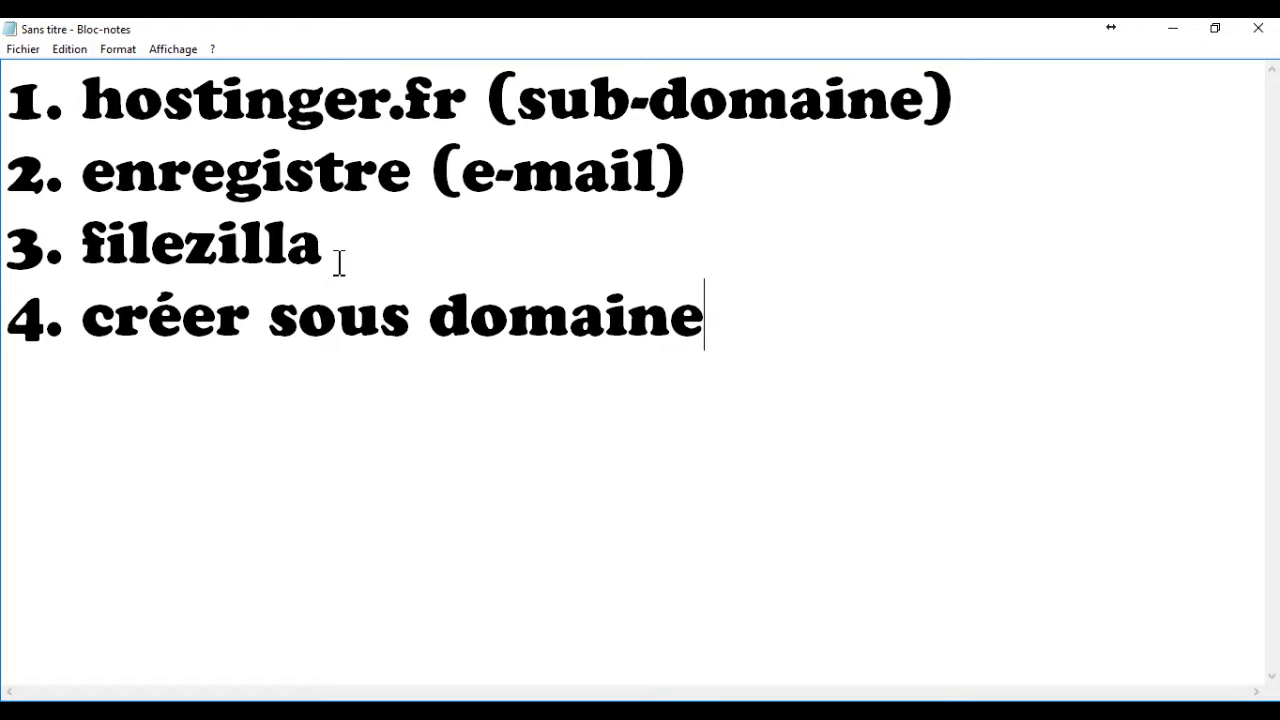
pyautogui.click(1172, 36)
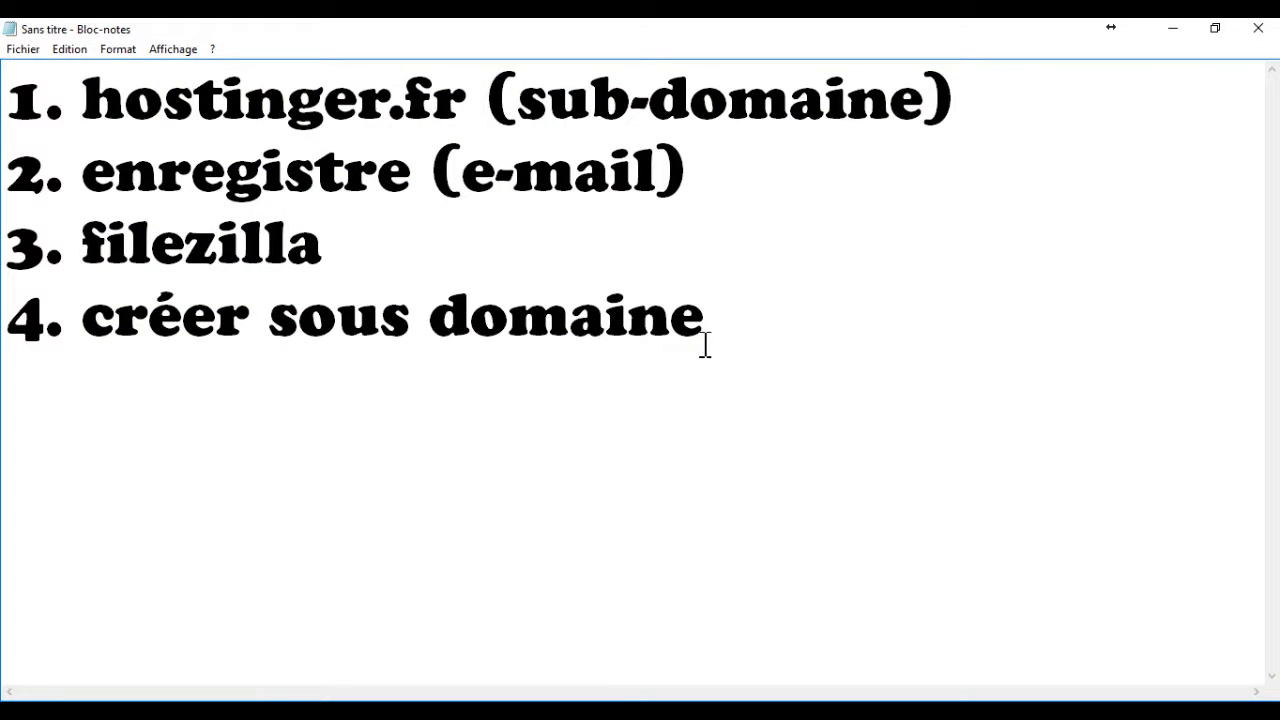
pyautogui.write('et')
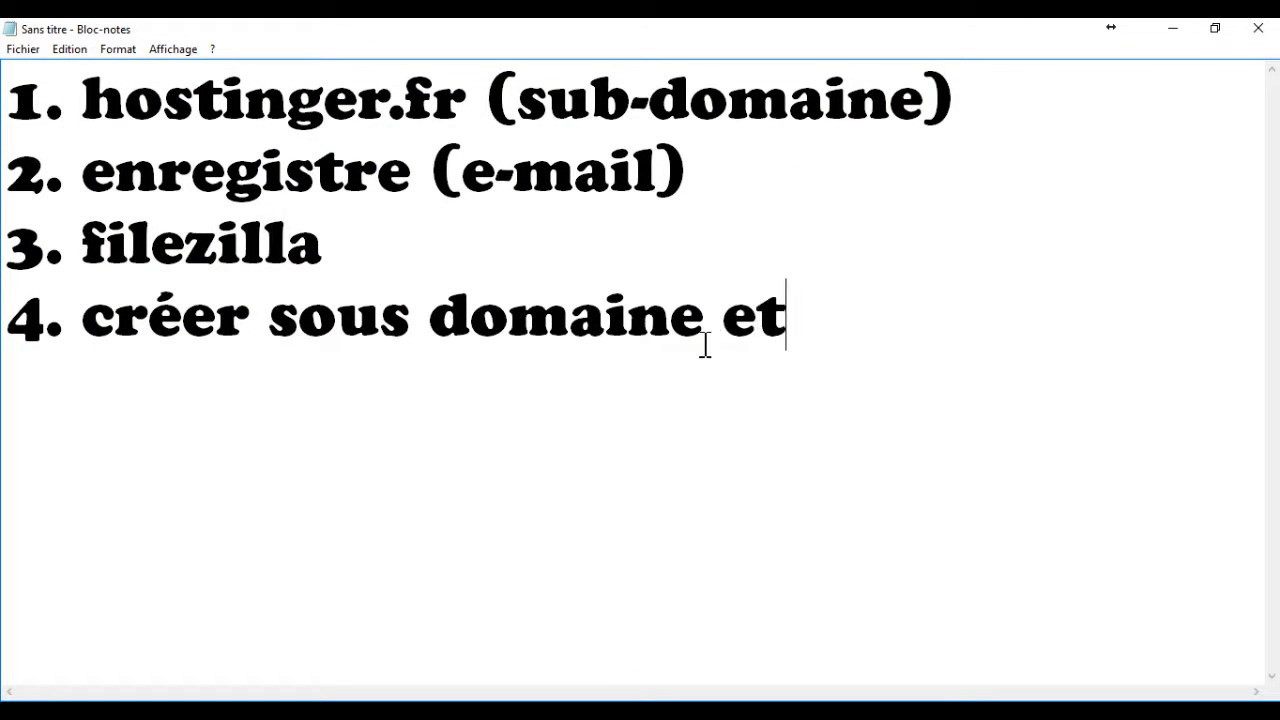
pyautogui.write(" l'he")
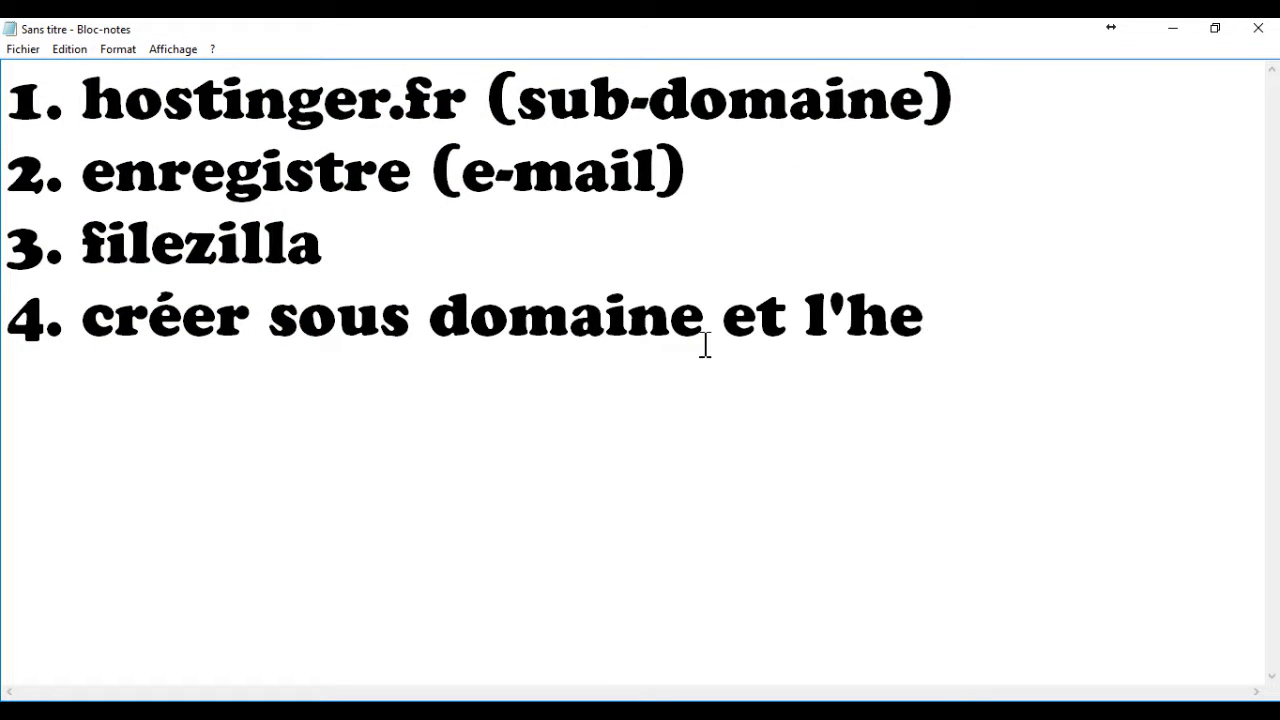
pyautogui.press('BackSpace')
pyautogui.press('BackSpace')
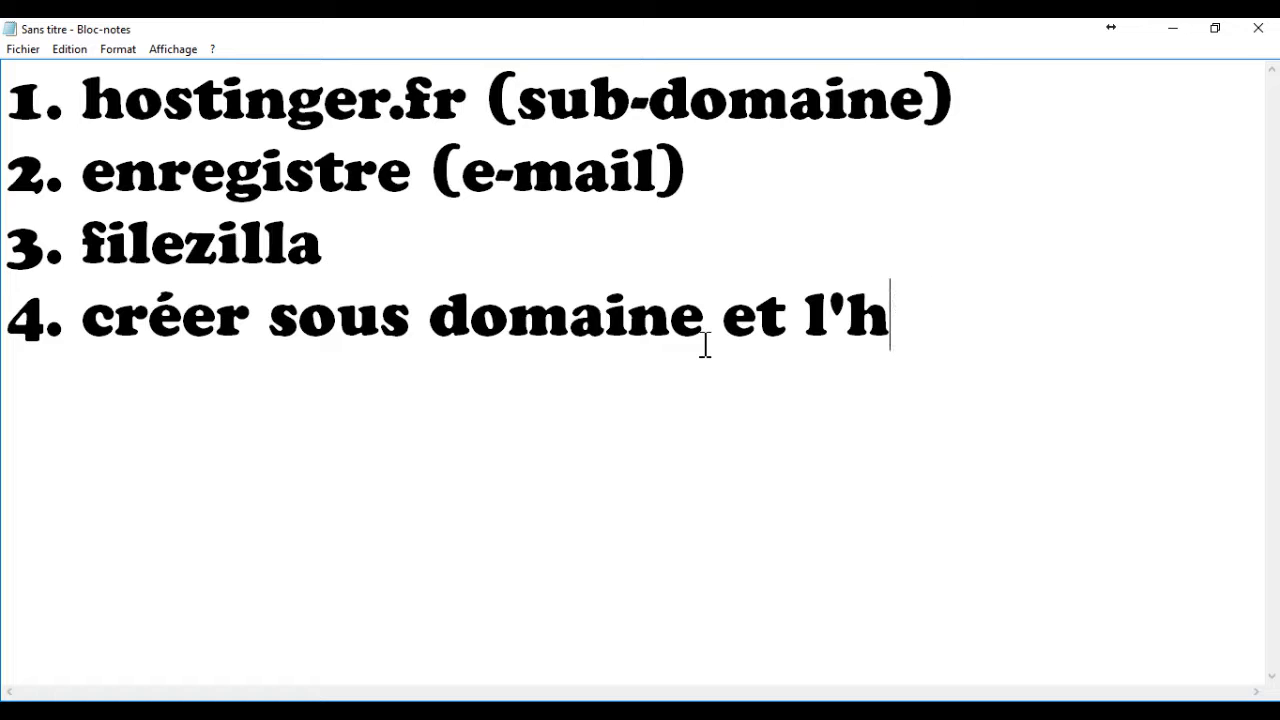
pyautogui.write('éberg')
pyautogui.write('er')
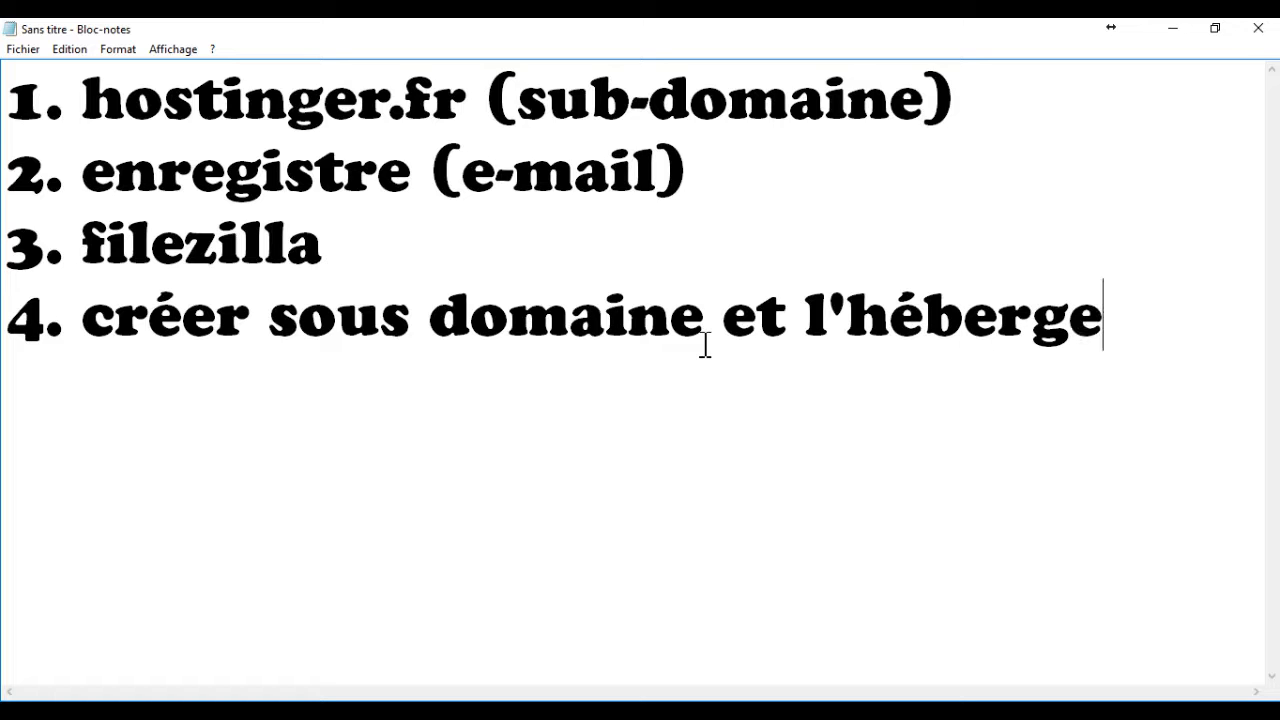
pyautogui.click(1180, 30)
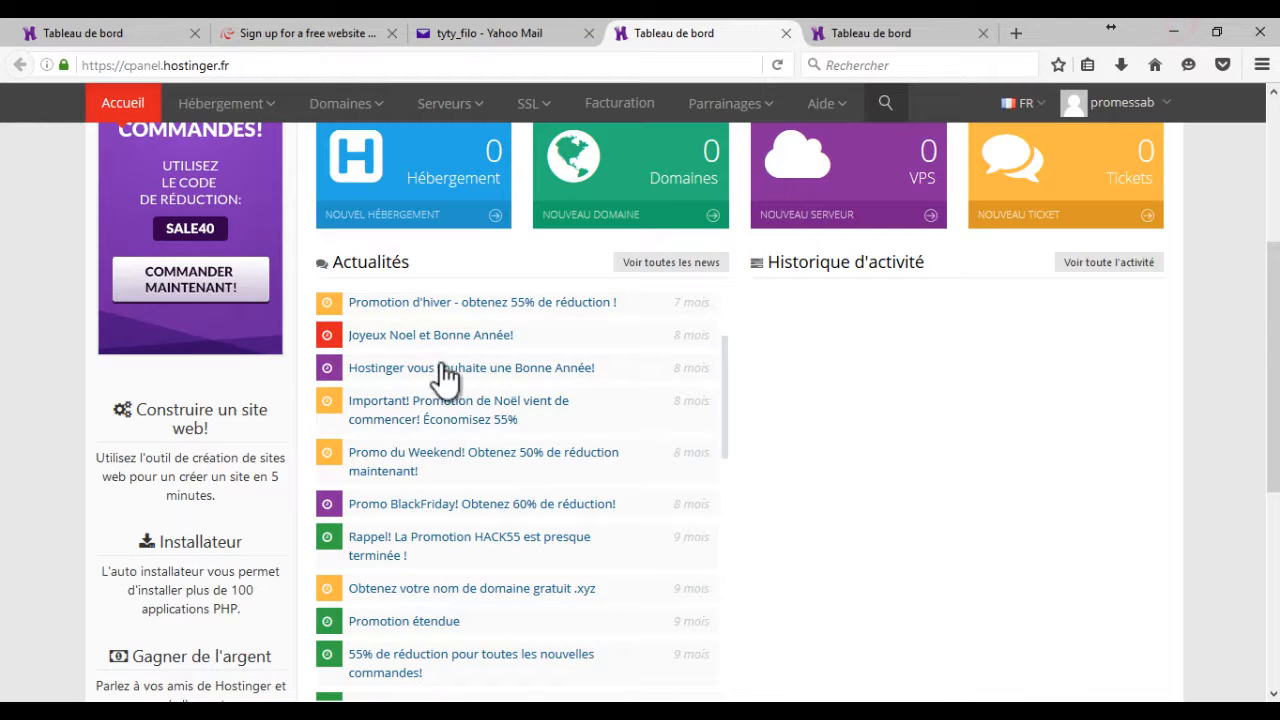
# Close the duplicate Tableau de bord tab, keeping the remaining dashboard tab.
pyautogui.scroll(5, 423, 282)
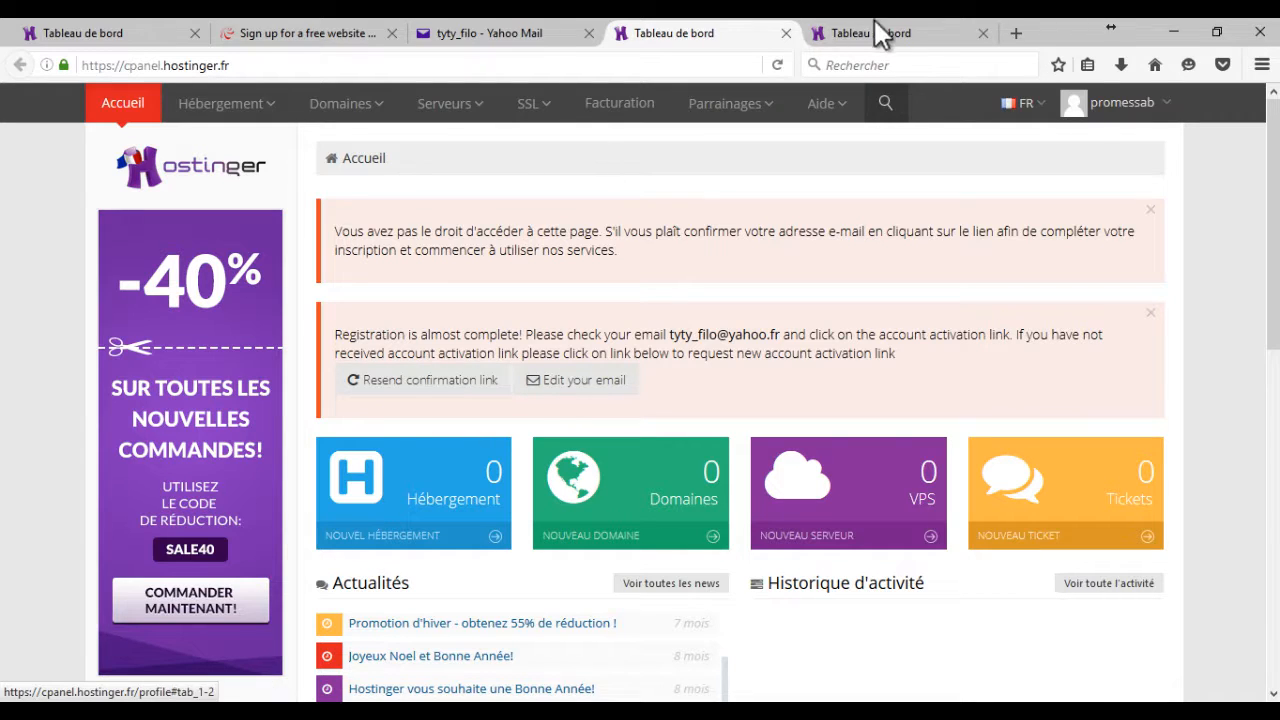
pyautogui.click(786, 33)
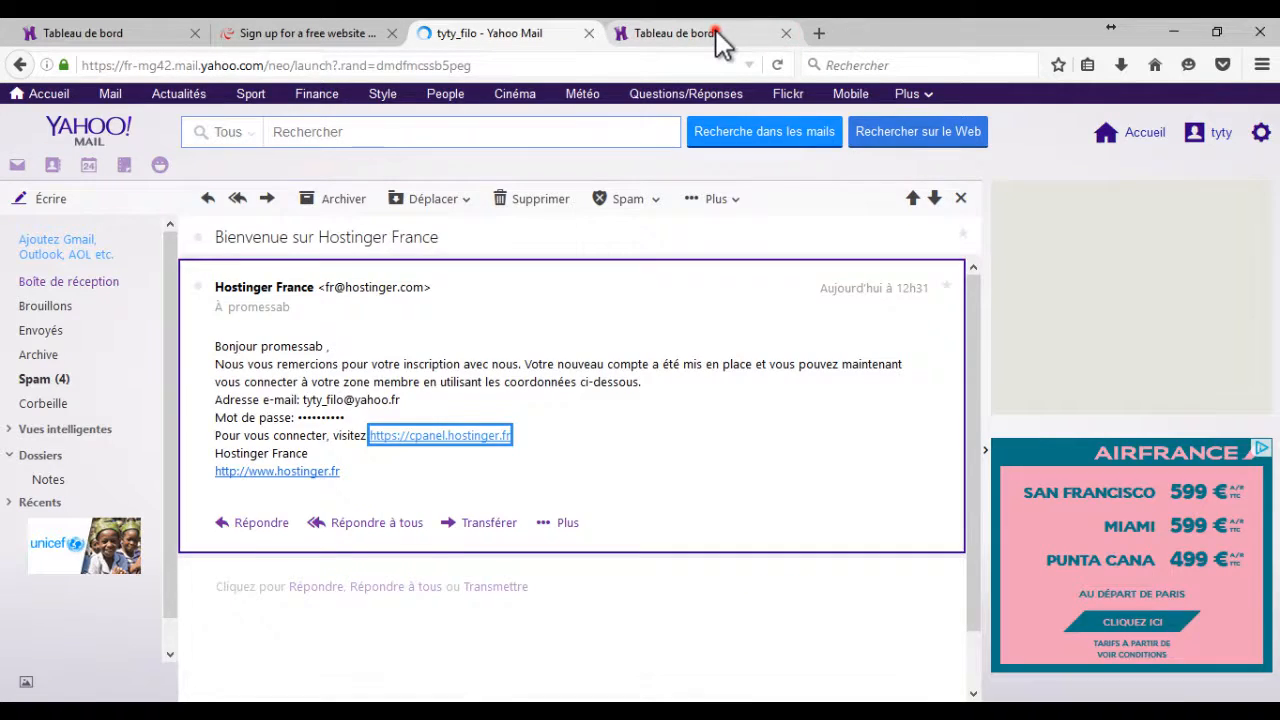
pyautogui.click(716, 30)
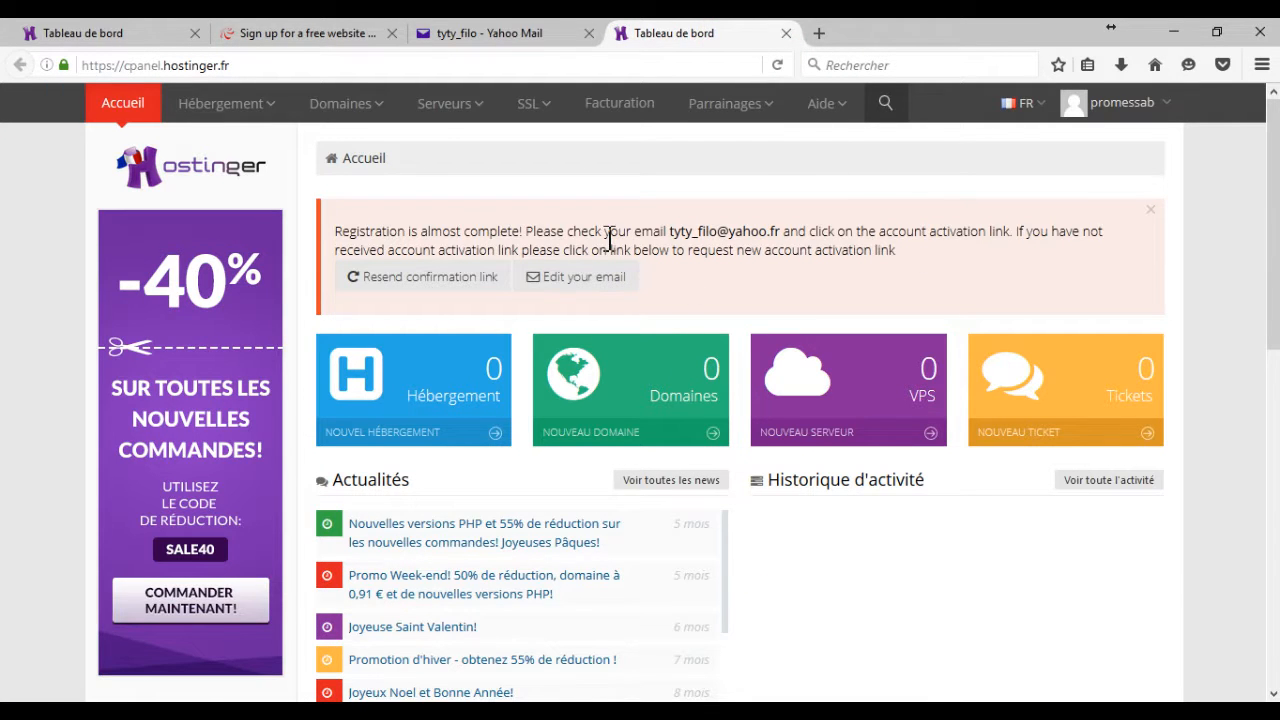
# Retry Nouvel hébergement, find it blocked pending e-mail confirmation, and go to Yahoo Mail.
pyautogui.scroll(-2, 560, 242)
pyautogui.scroll(2, 440, 205)
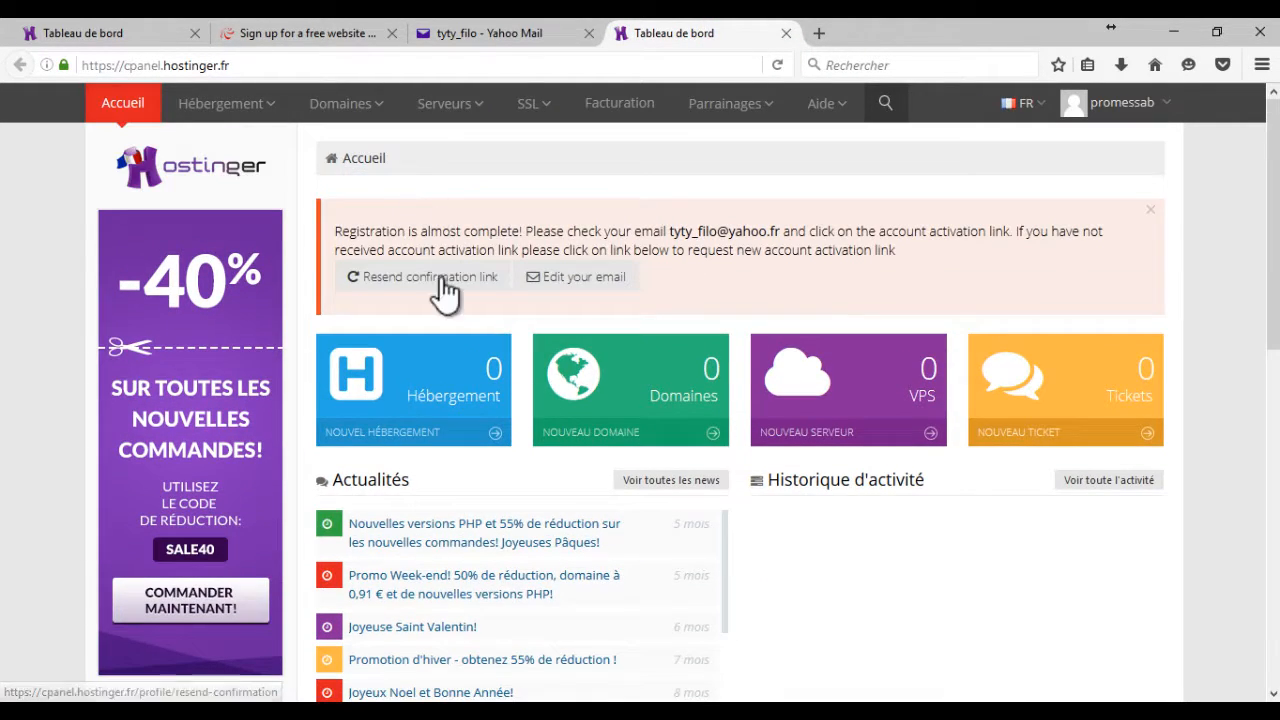
pyautogui.click(460, 445)
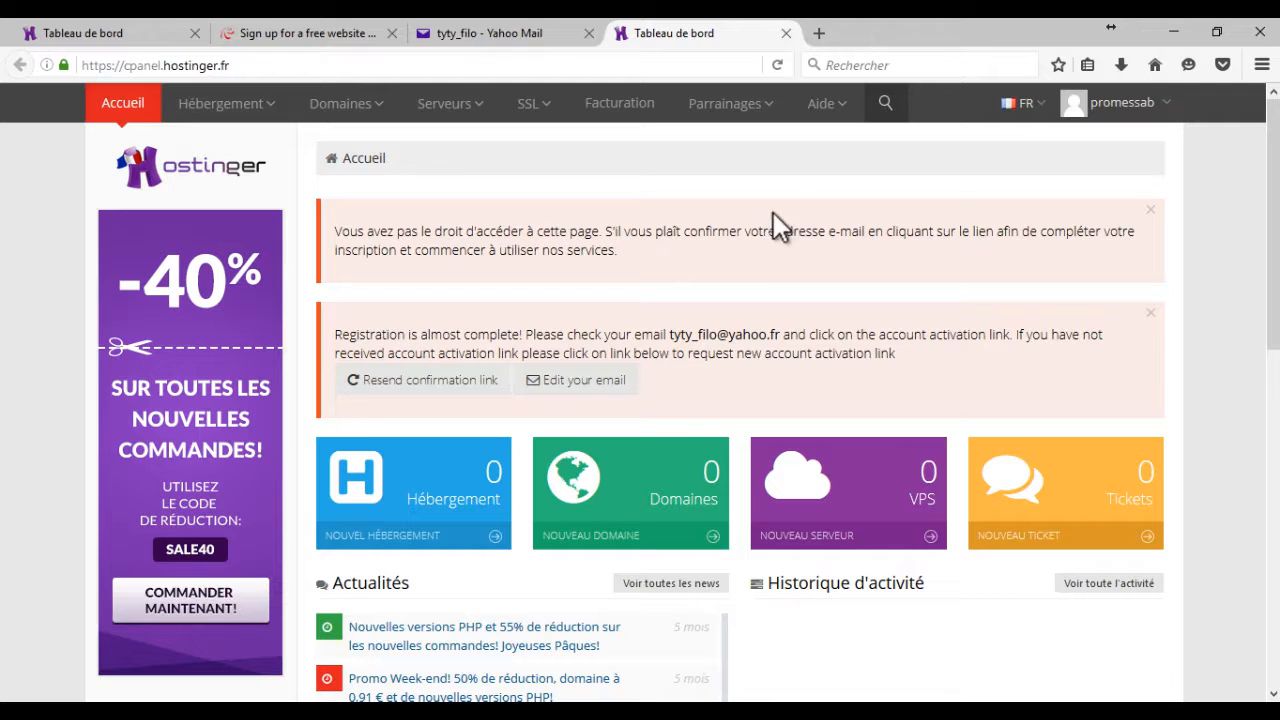
pyautogui.click(515, 33)
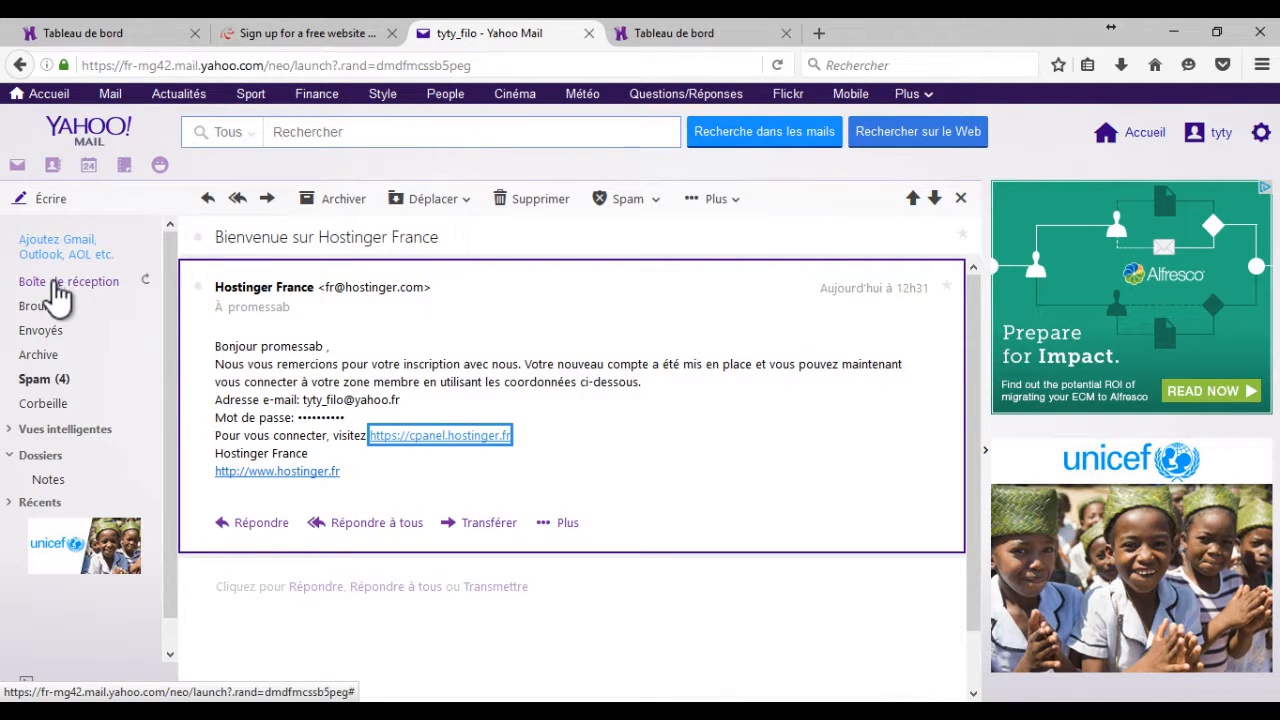
# Permanently delete the Adult Dating, Cancellation and newsletter messages from the Yahoo Spam folder.
pyautogui.click(56, 283)
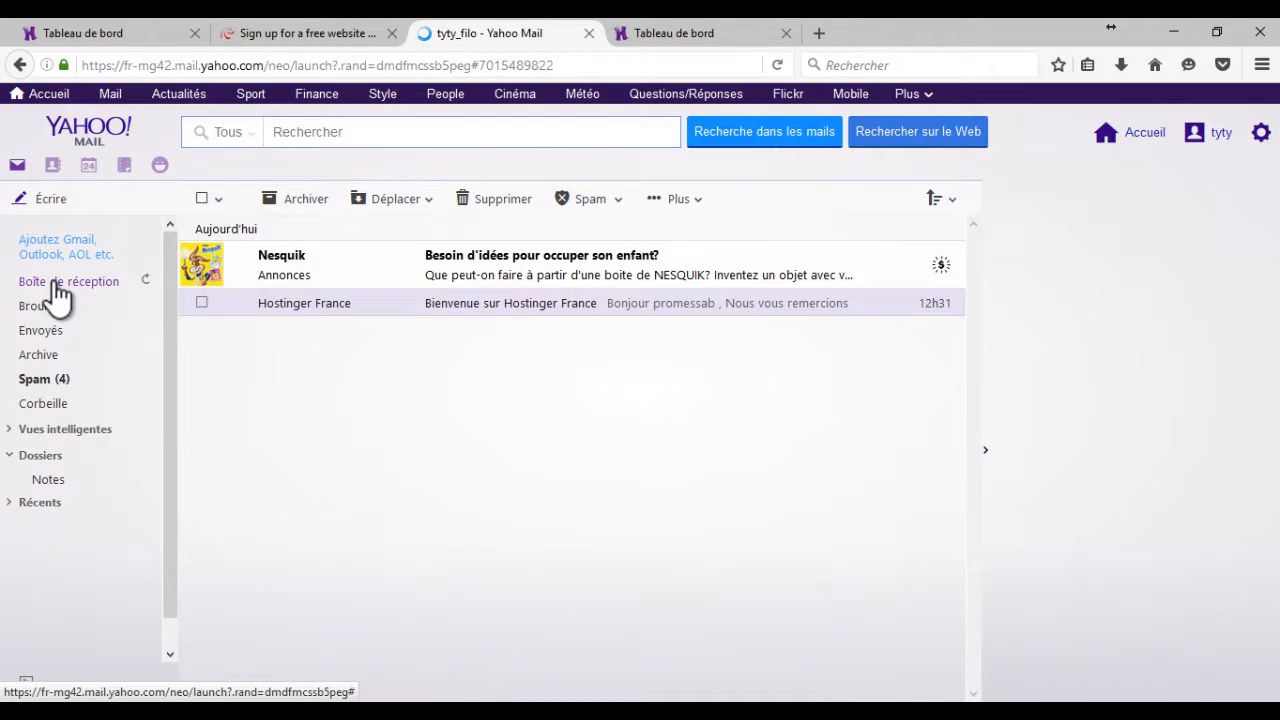
pyautogui.click(44, 384)
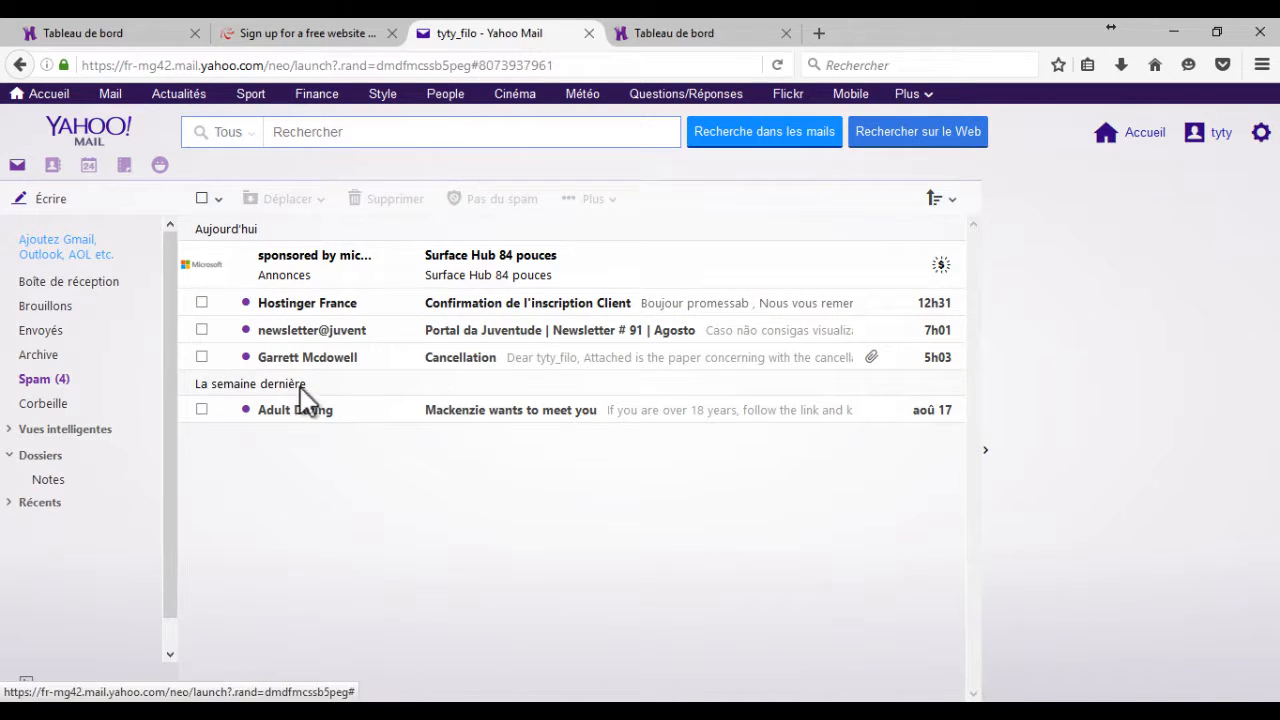
pyautogui.click(201, 409)
pyautogui.click(201, 357)
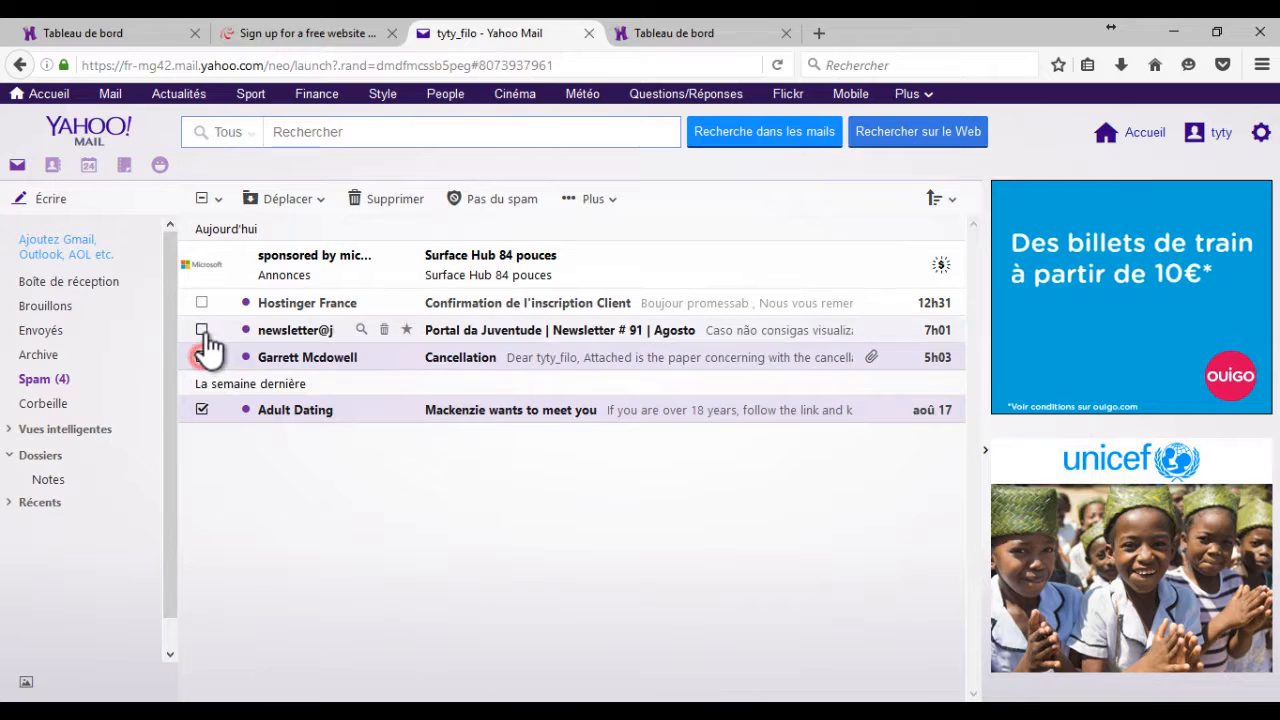
pyautogui.click(201, 330)
pyautogui.click(358, 198)
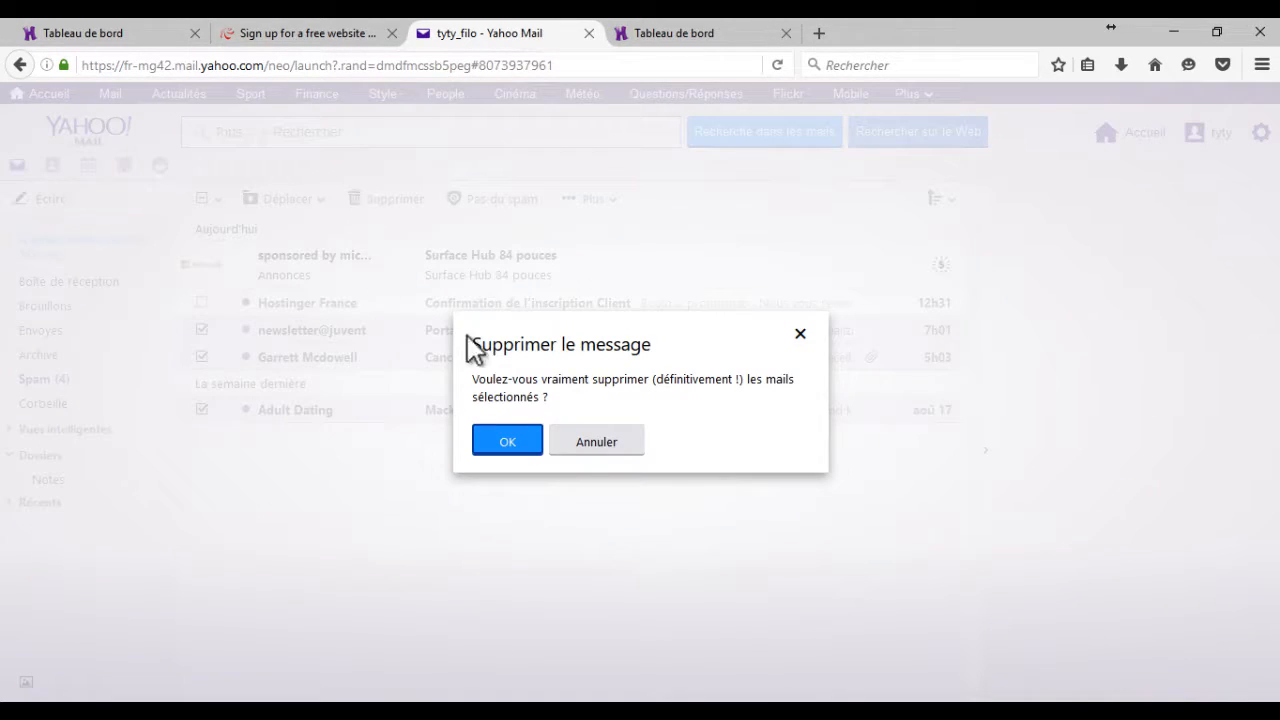
pyautogui.click(508, 445)
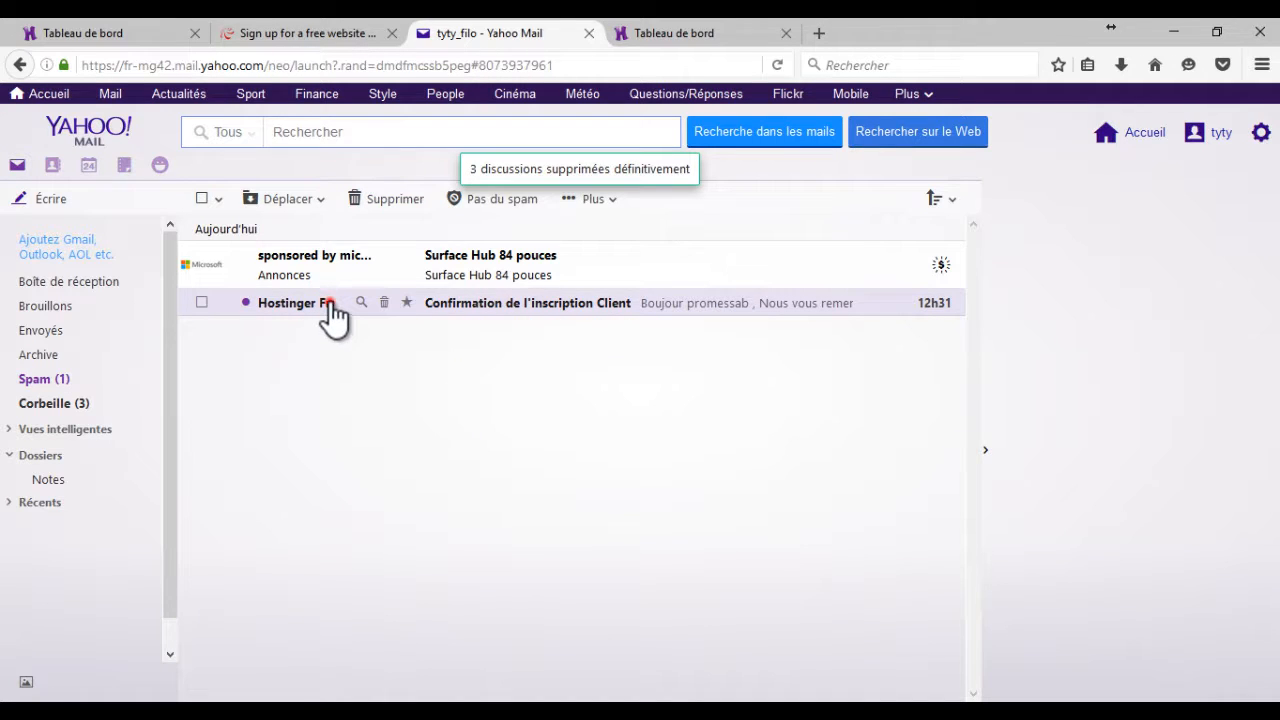
# Open Hostinger's 'Confirmation de l'inscription Client' e-mail and select its full activation link.
pyautogui.click(333, 303)
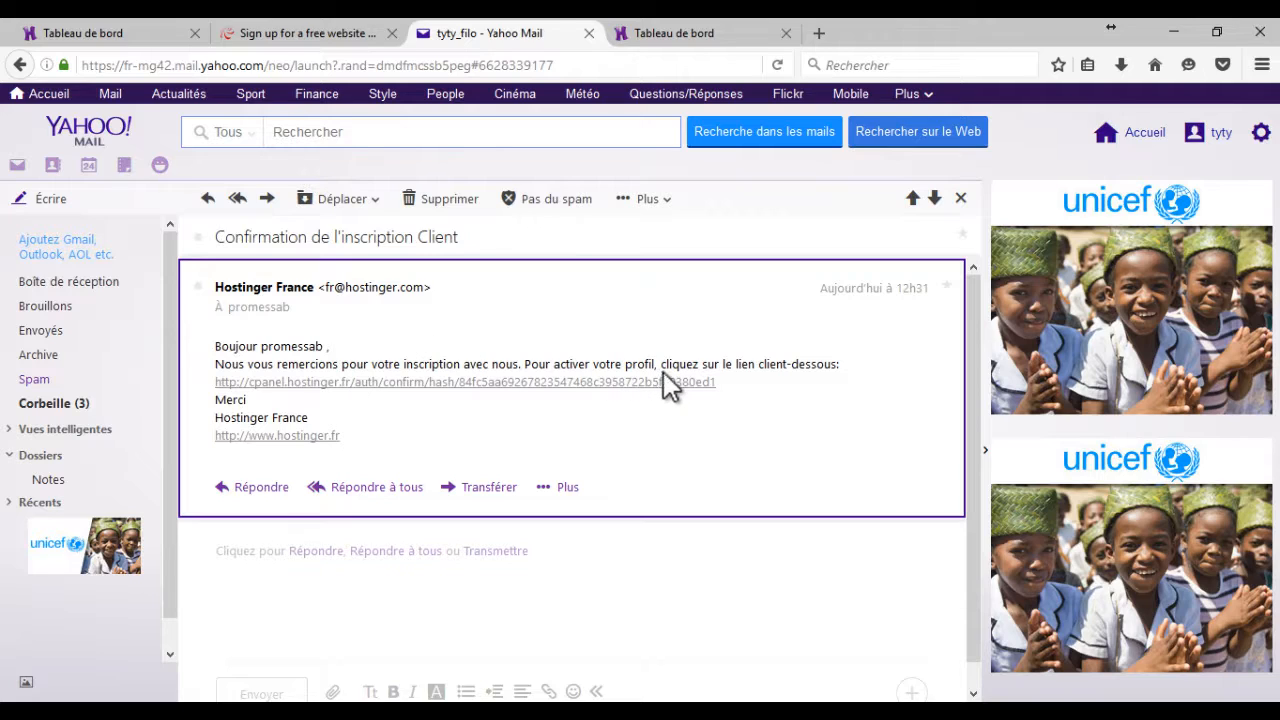
pyautogui.click(548, 385)
pyautogui.click(331, 381)
pyautogui.click(429, 328)
pyautogui.click(565, 488)
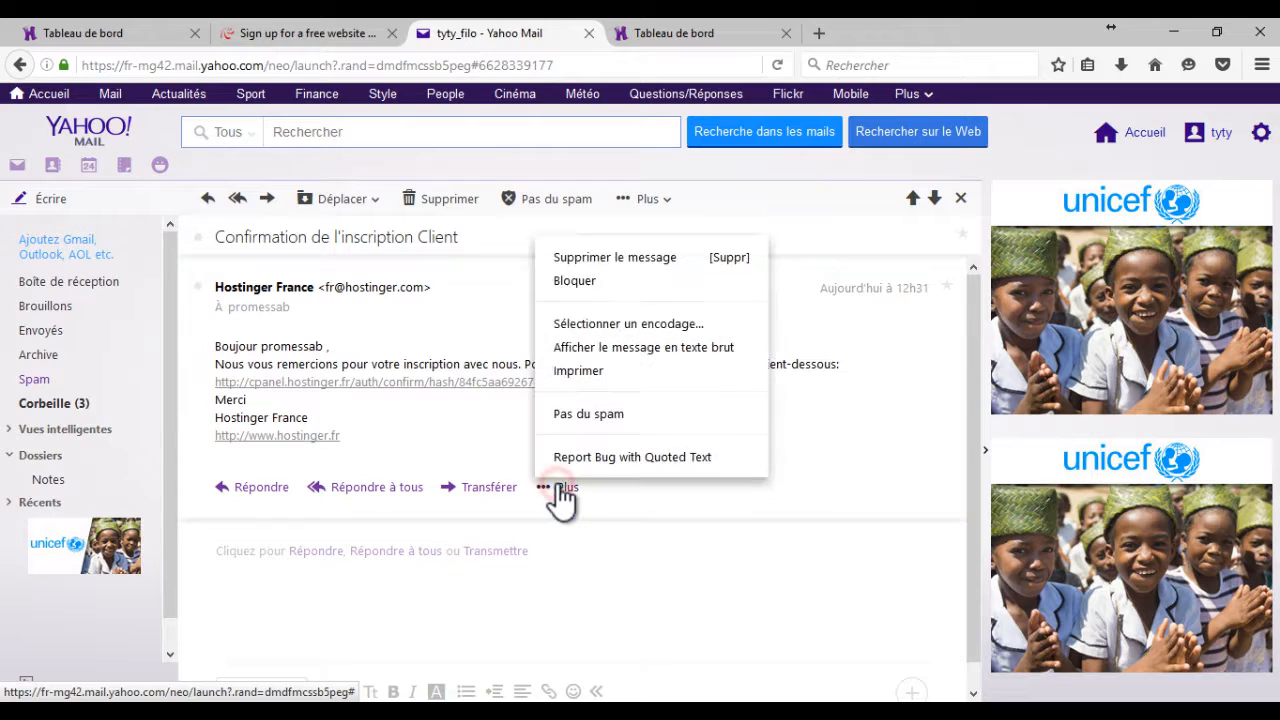
pyautogui.click(440, 435)
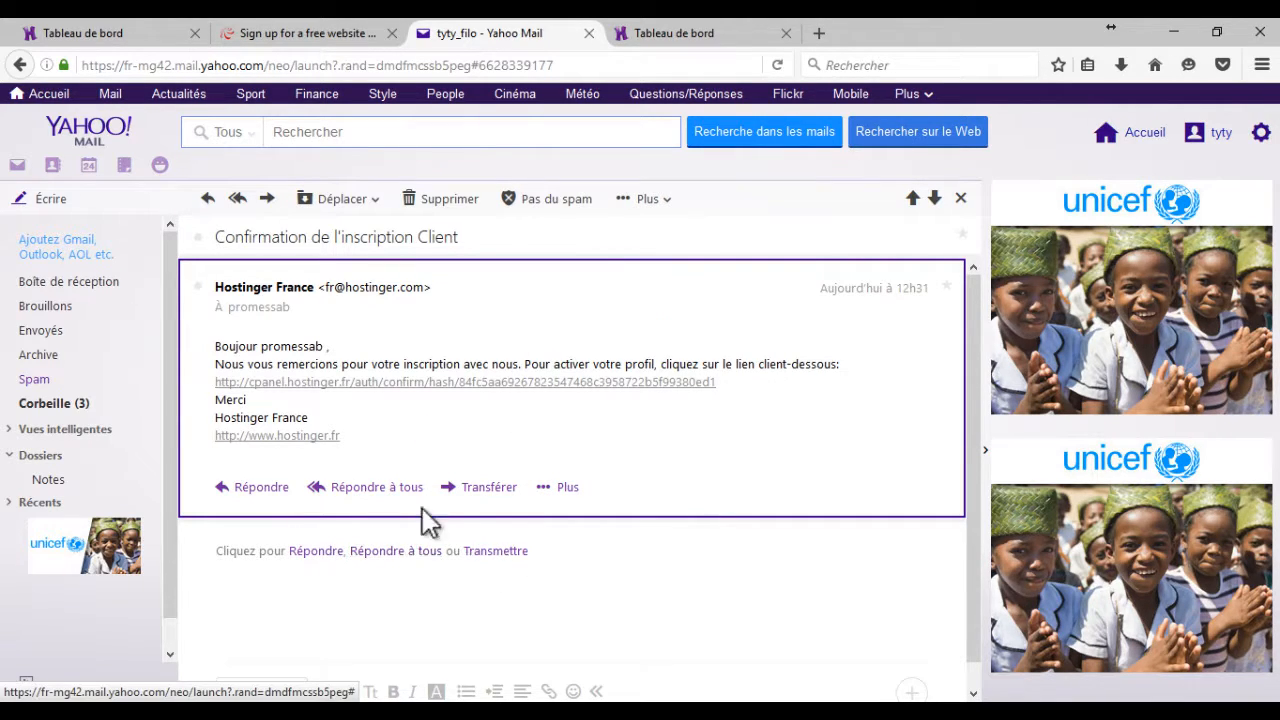
pyautogui.click(299, 378)
pyautogui.doubleClick(300, 382)
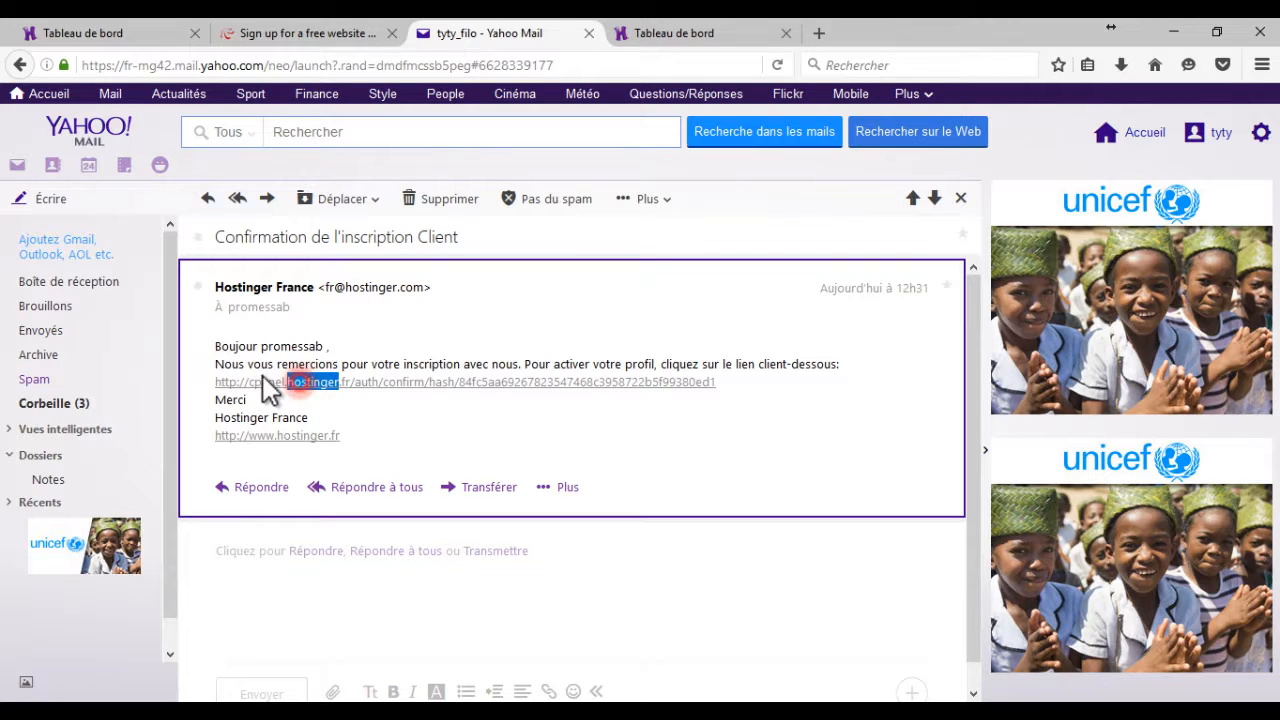
pyautogui.moveTo(214, 382); pyautogui.dragTo(720, 375)
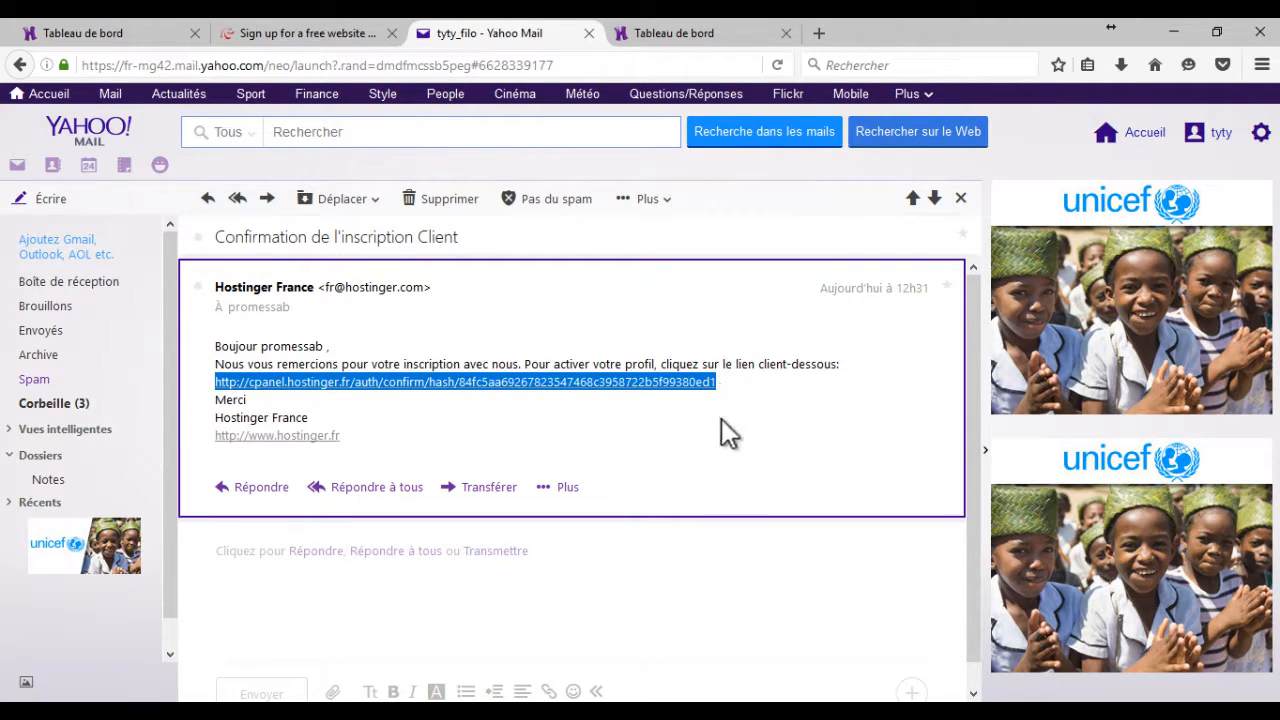
# Load the pasted activation link in the dashboard tab to reach 'Inscription terminée!'.
pyautogui.click(745, 35)
pyautogui.click(688, 68)
pyautogui.hotkey('ctrl', 'v')
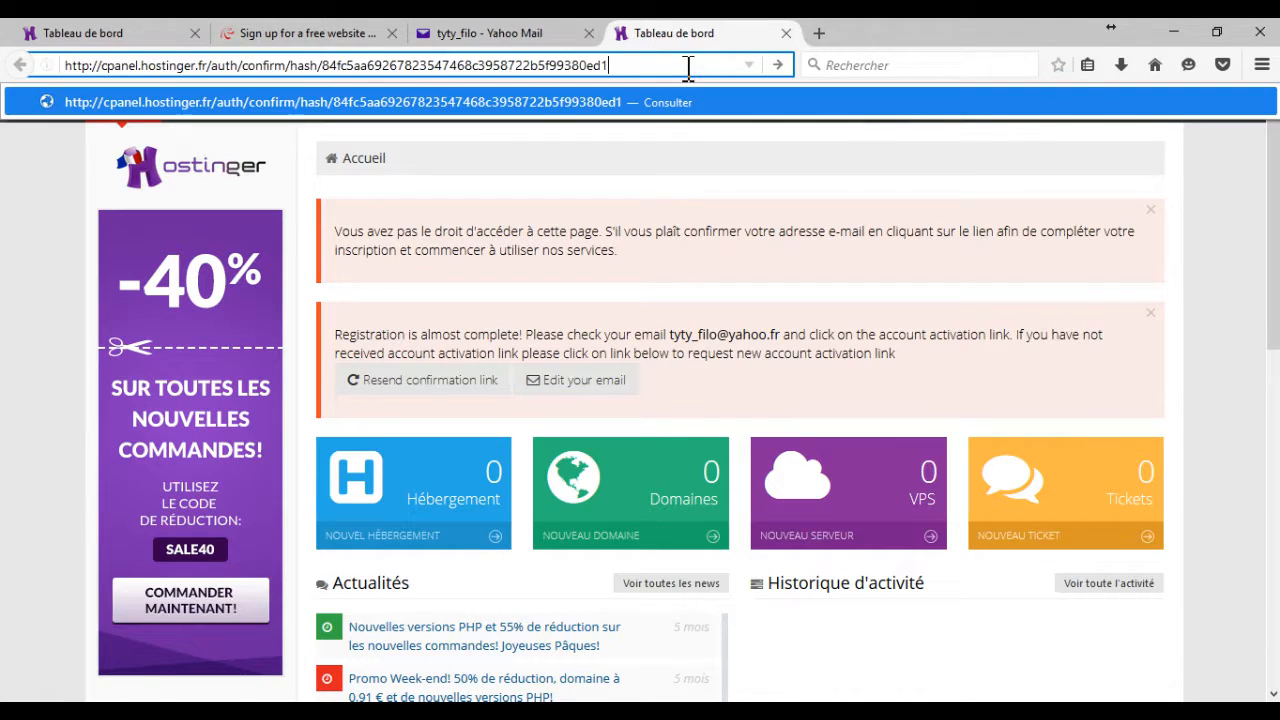
pyautogui.press('Return')
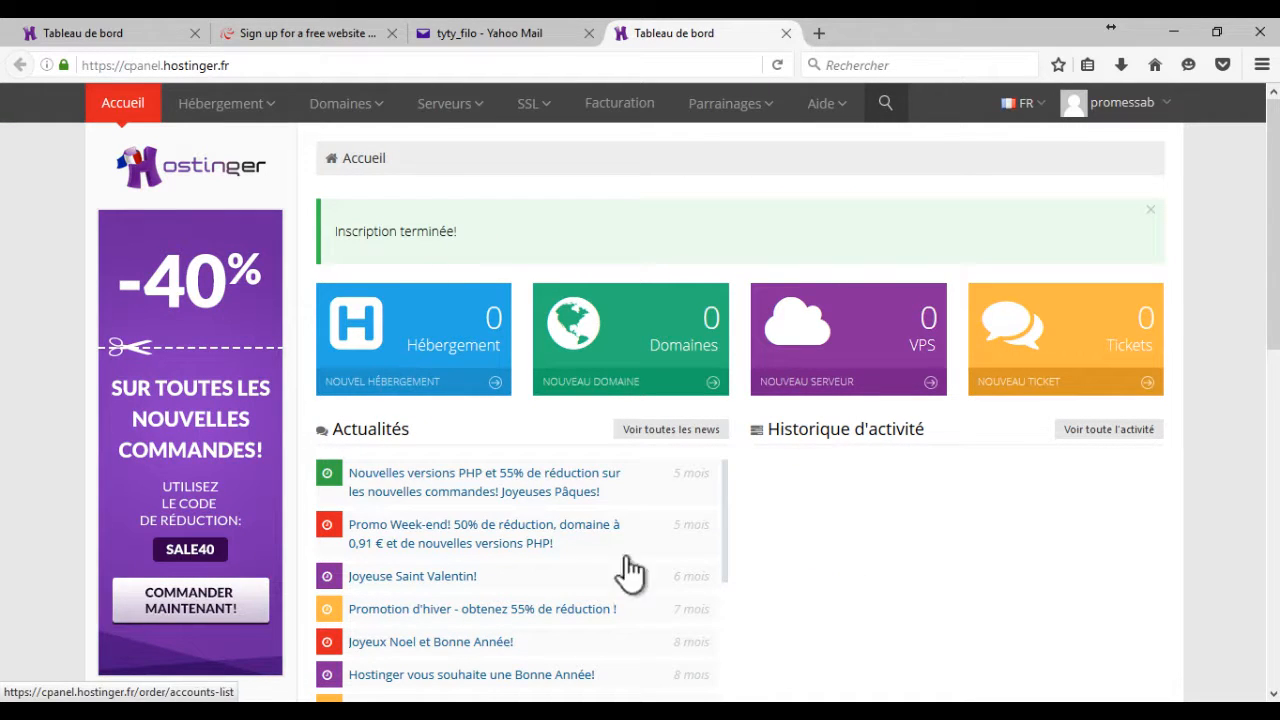
pyautogui.click(885, 711)
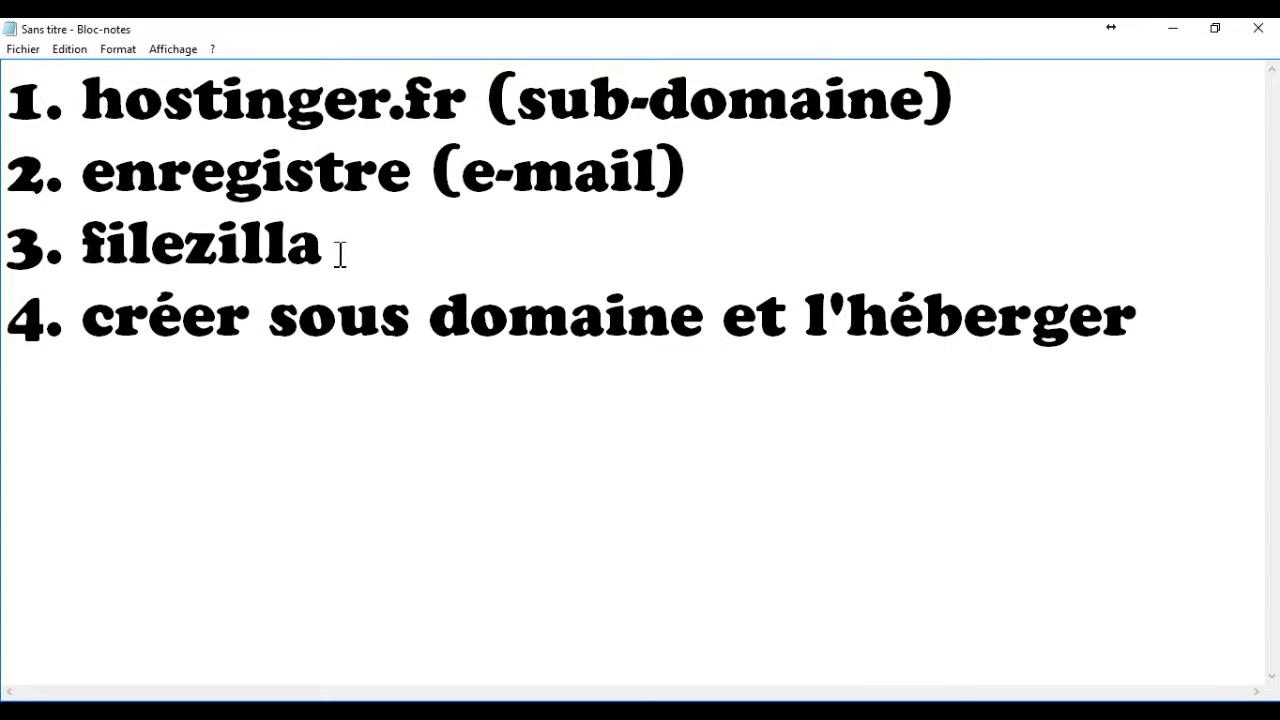
# Insert line '3.confirmer l'inscription' after step 2 in the Notepad outline.
pyautogui.click(745, 167)
pyautogui.press('Return')
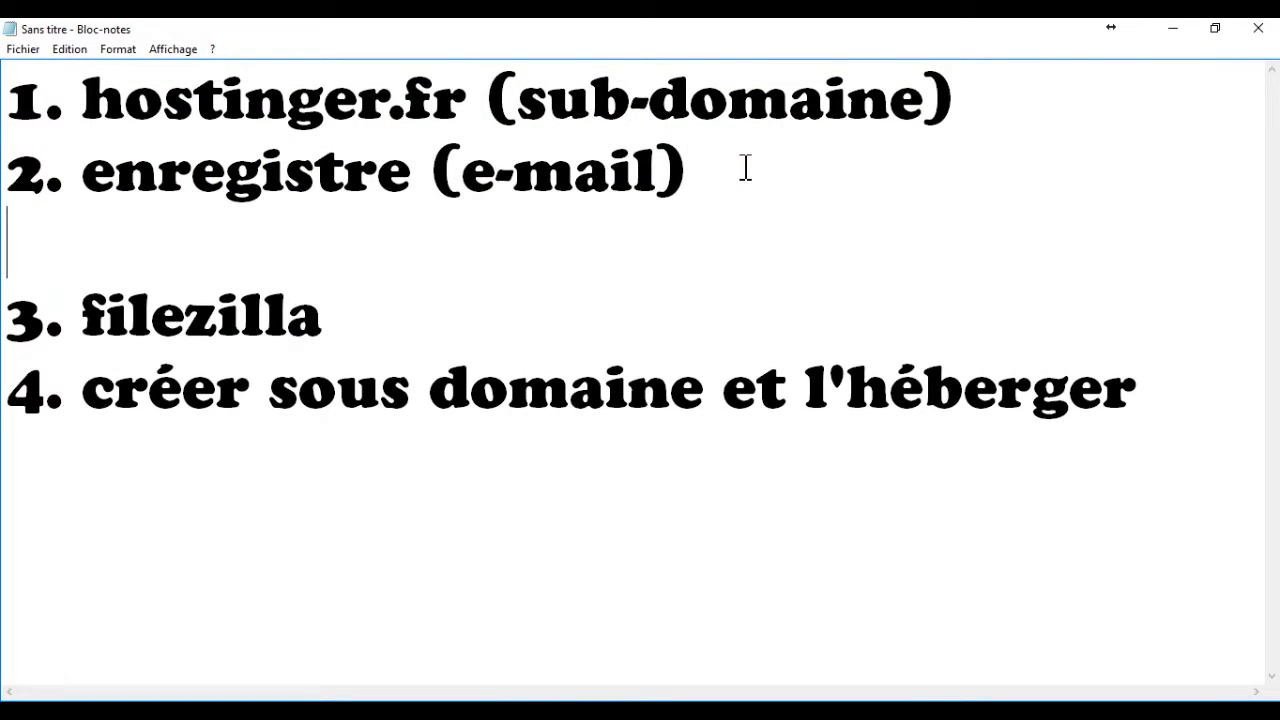
pyautogui.write('3.')
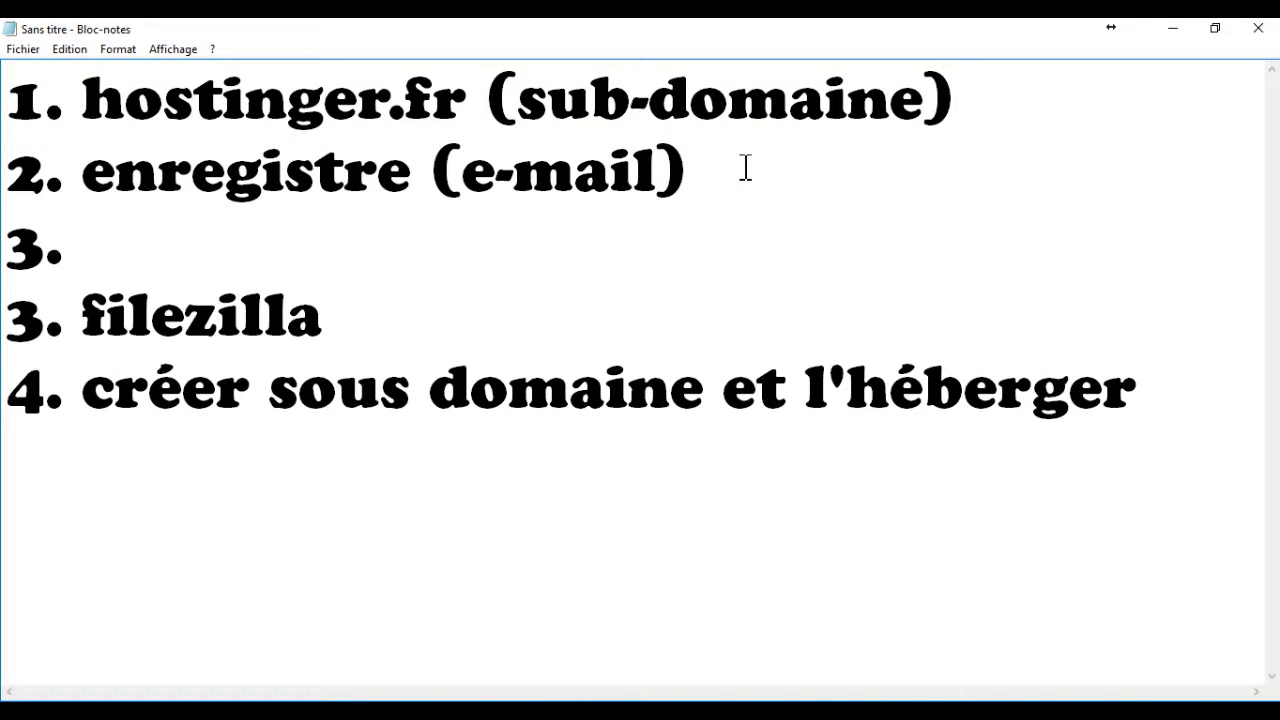
pyautogui.write('confor')
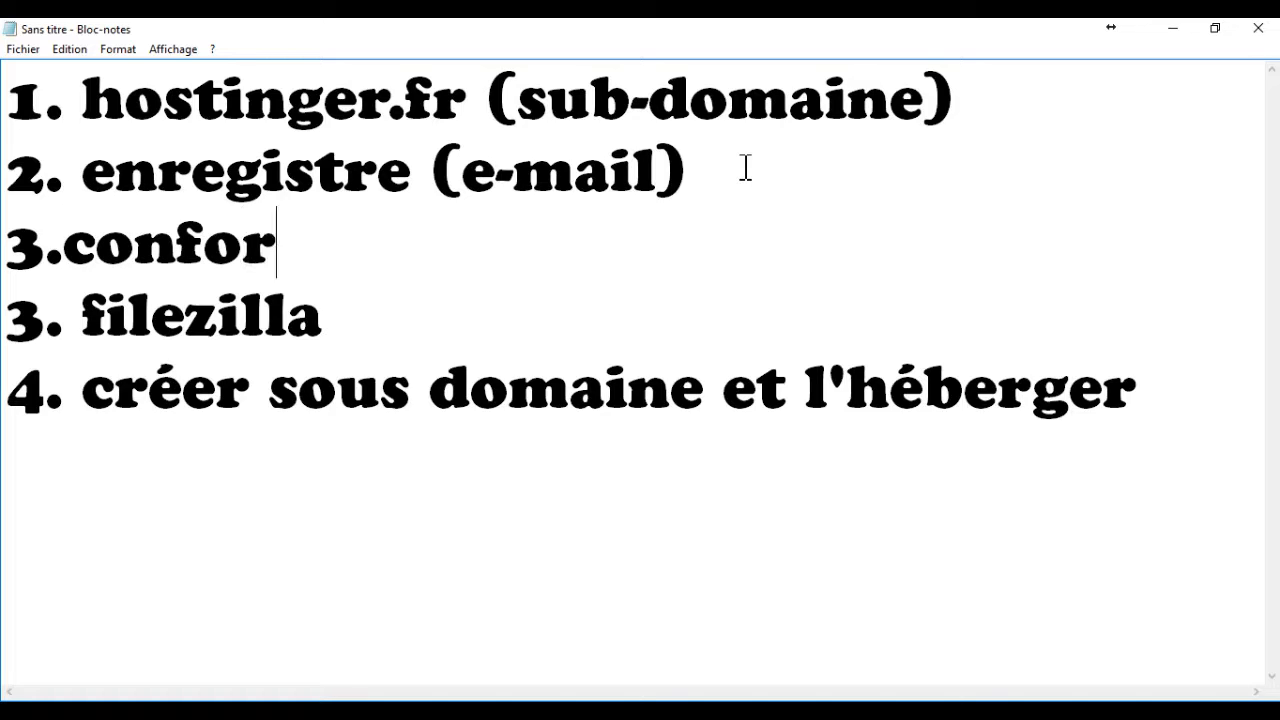
pyautogui.press('BackSpace')
pyautogui.press('BackSpace')
pyautogui.write('irmer')
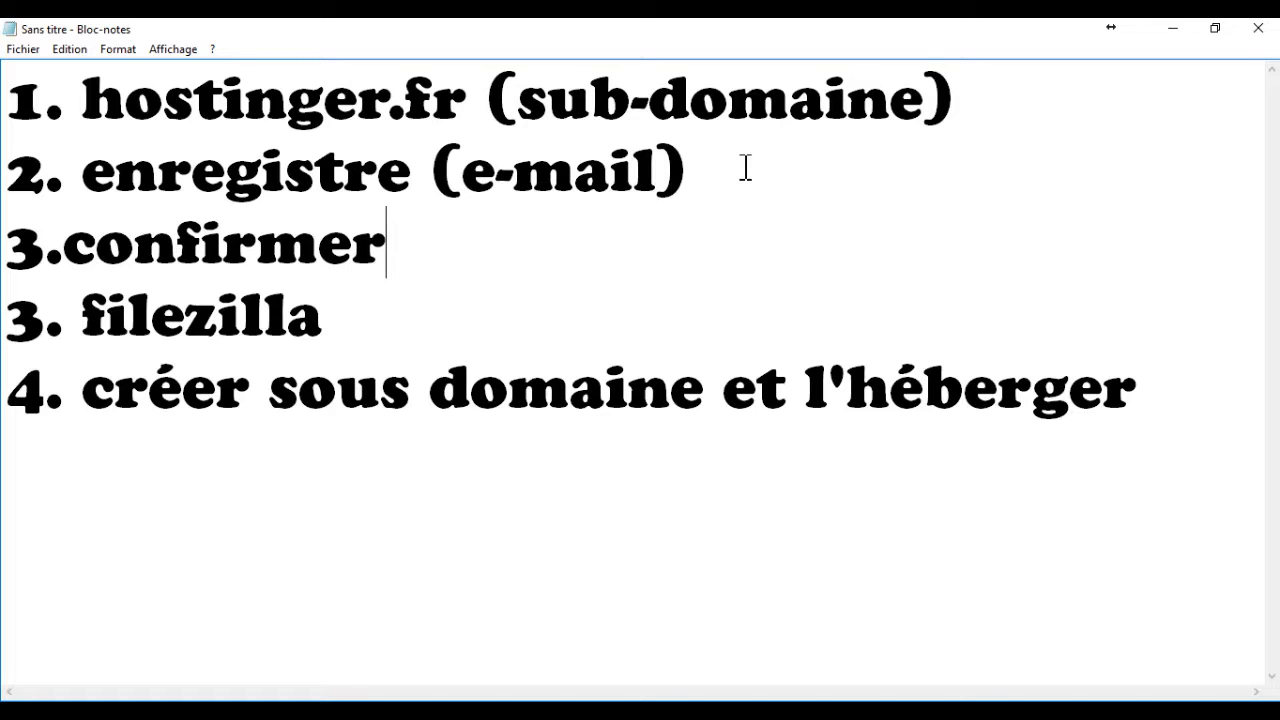
pyautogui.write(' l')
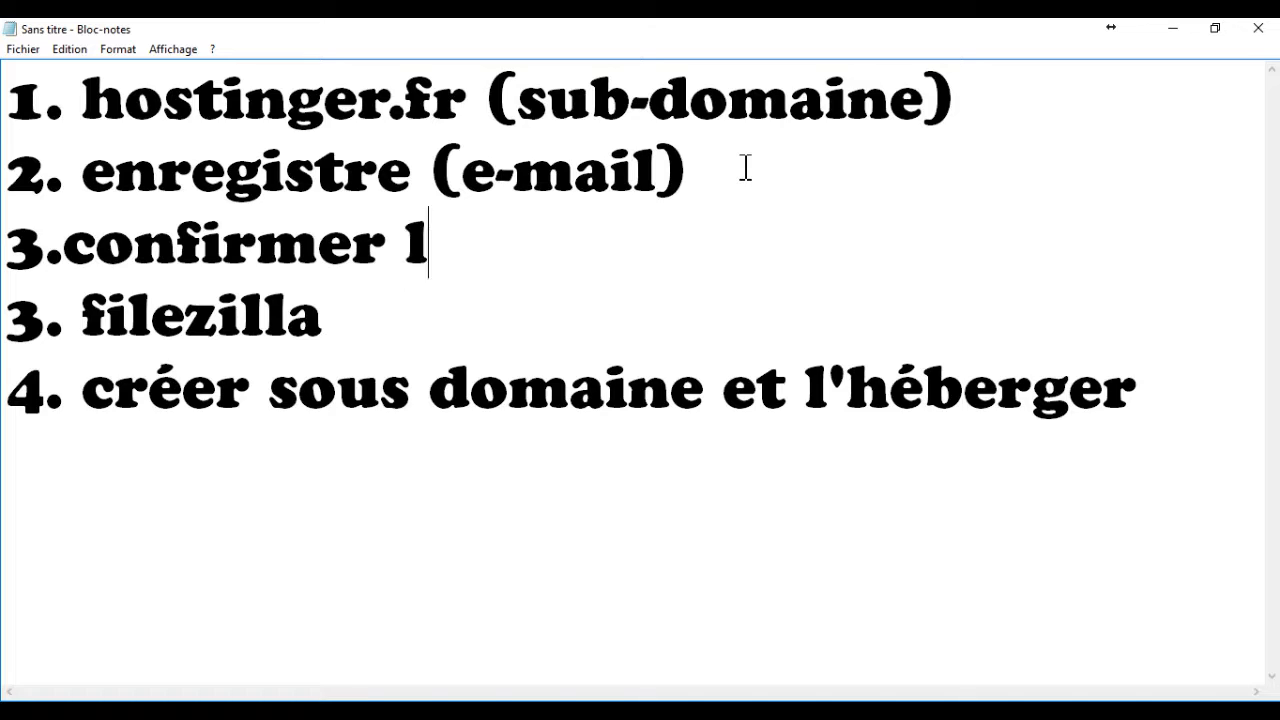
pyautogui.write("'incription")
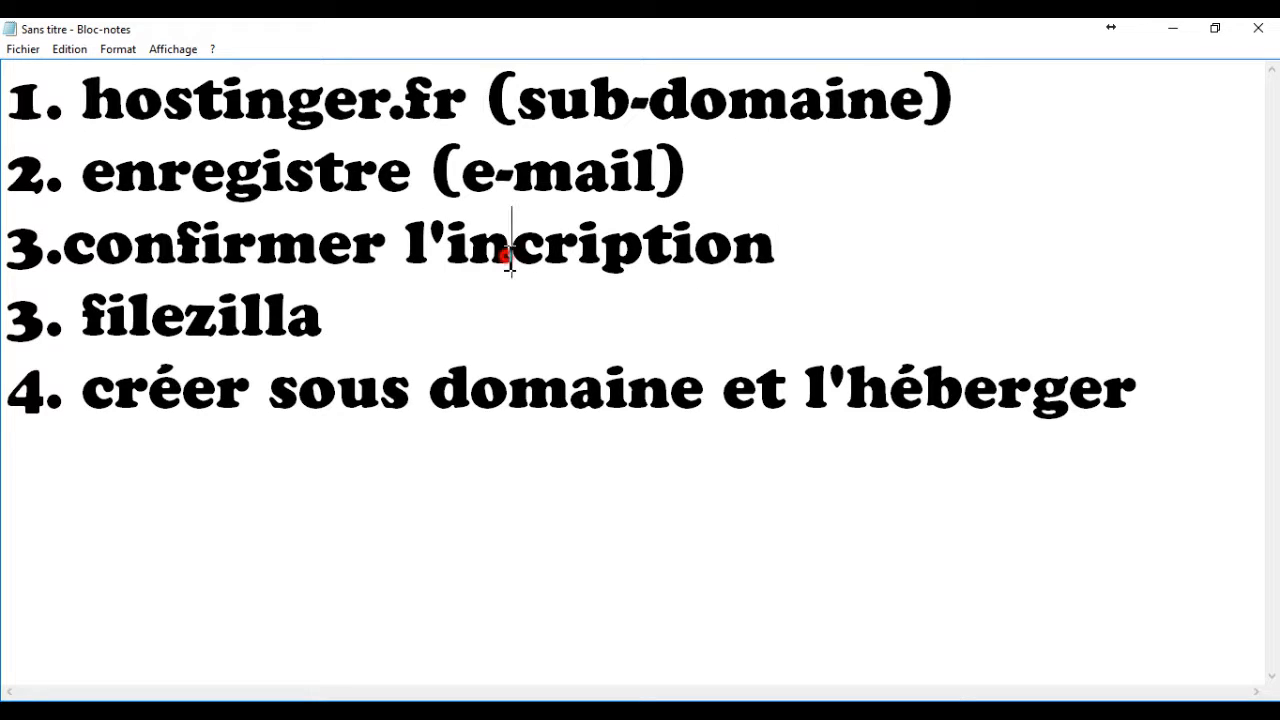
pyautogui.write('s')
# Renumber the filezilla and sub-domain steps to 4 and 5, then open Hostinger's plan choices.
pyautogui.moveTo(52, 322); pyautogui.dragTo(22, 334)
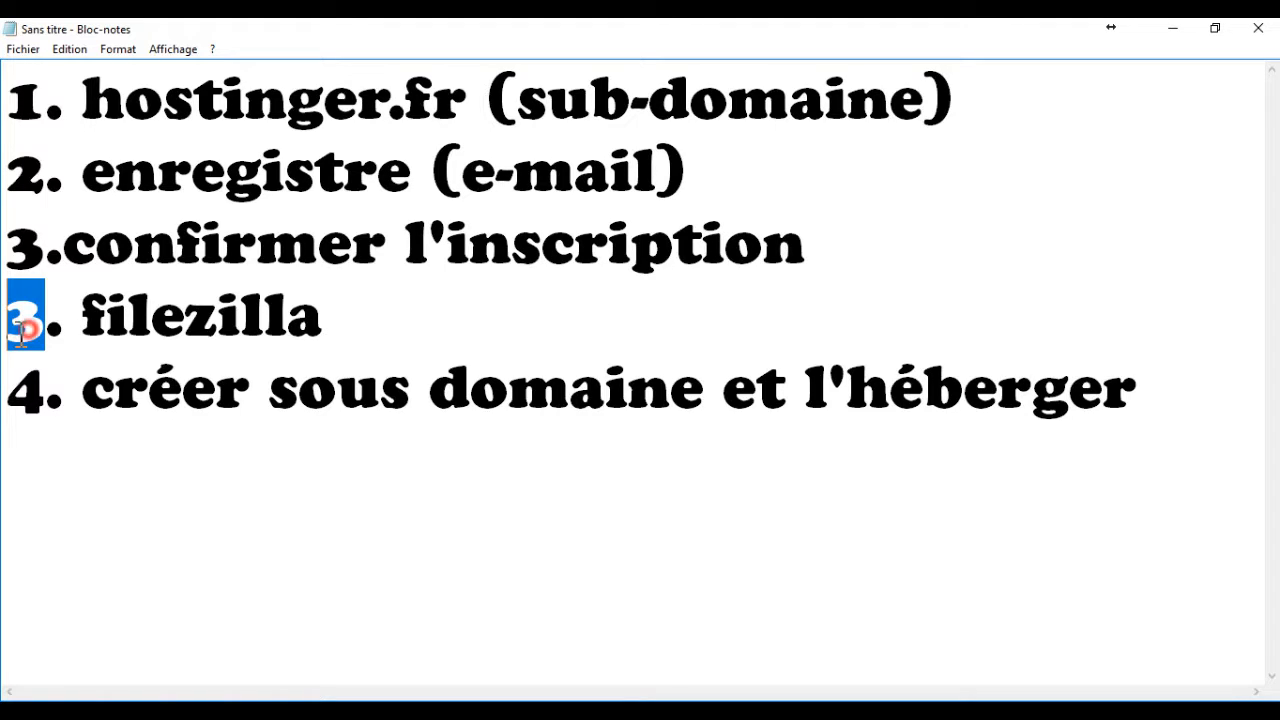
pyautogui.write('4')
pyautogui.moveTo(10, 385); pyautogui.dragTo(30, 385)
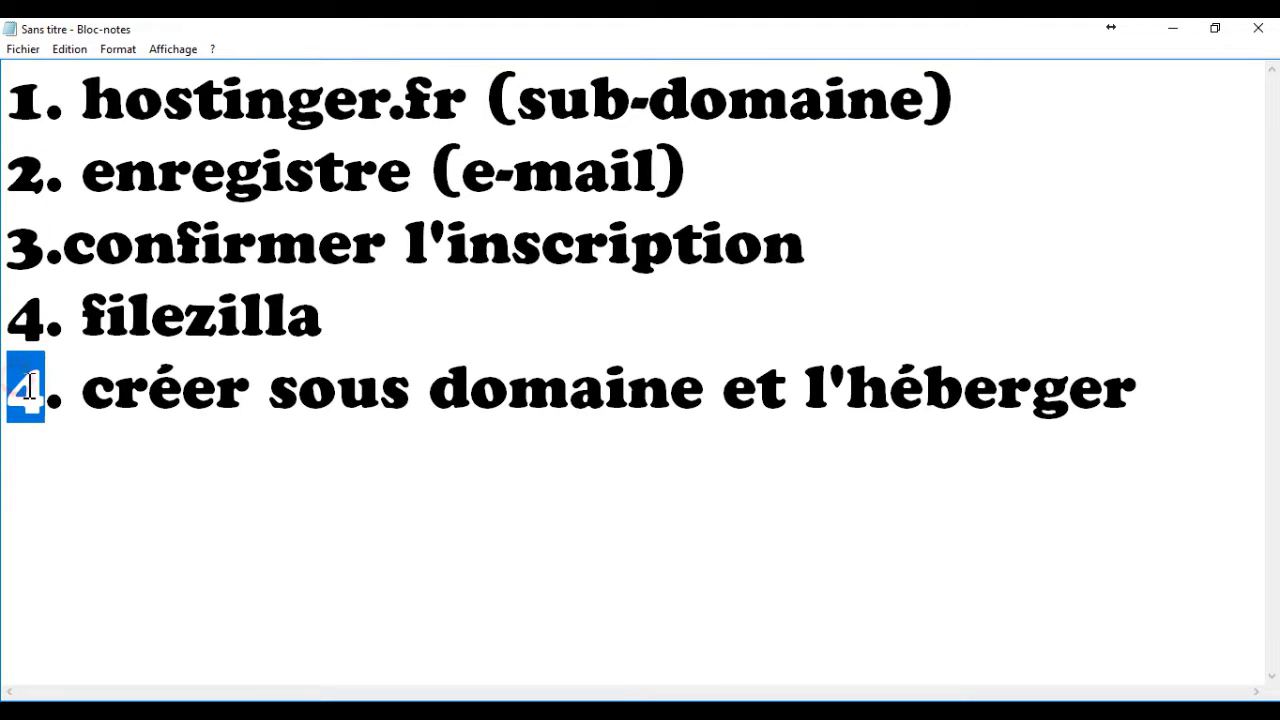
pyautogui.write('5')
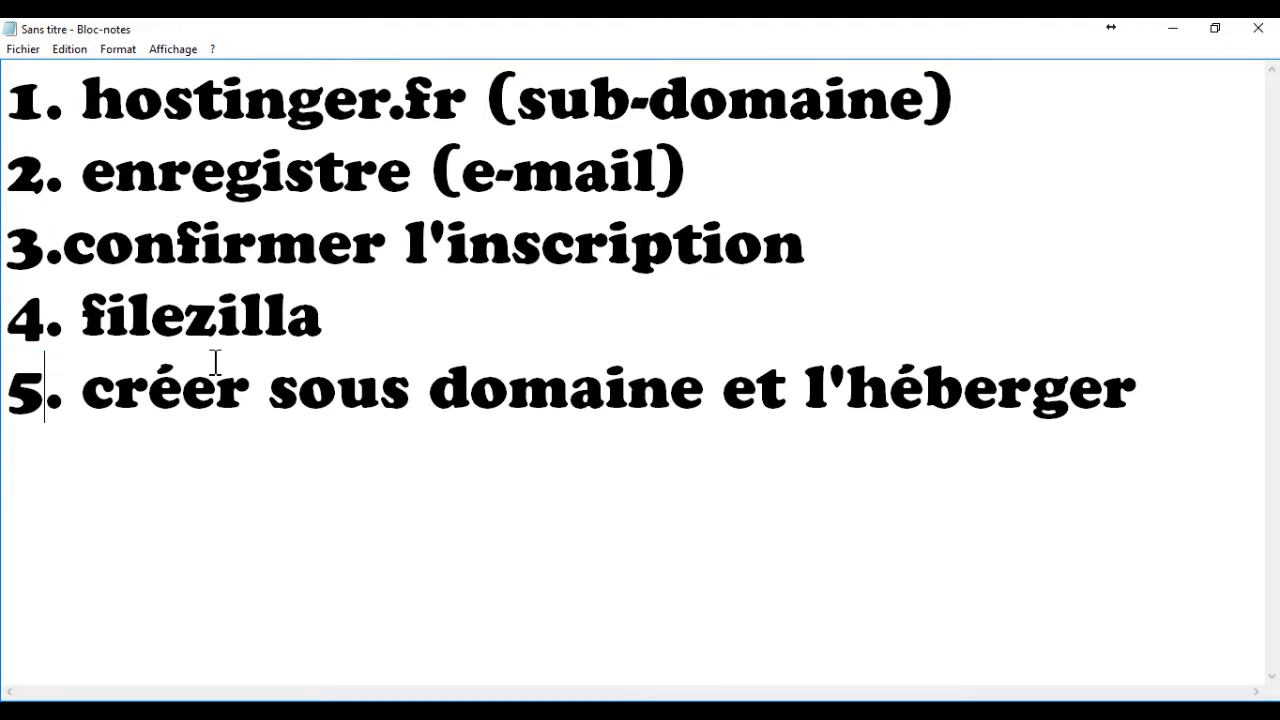
pyautogui.click(1170, 30)
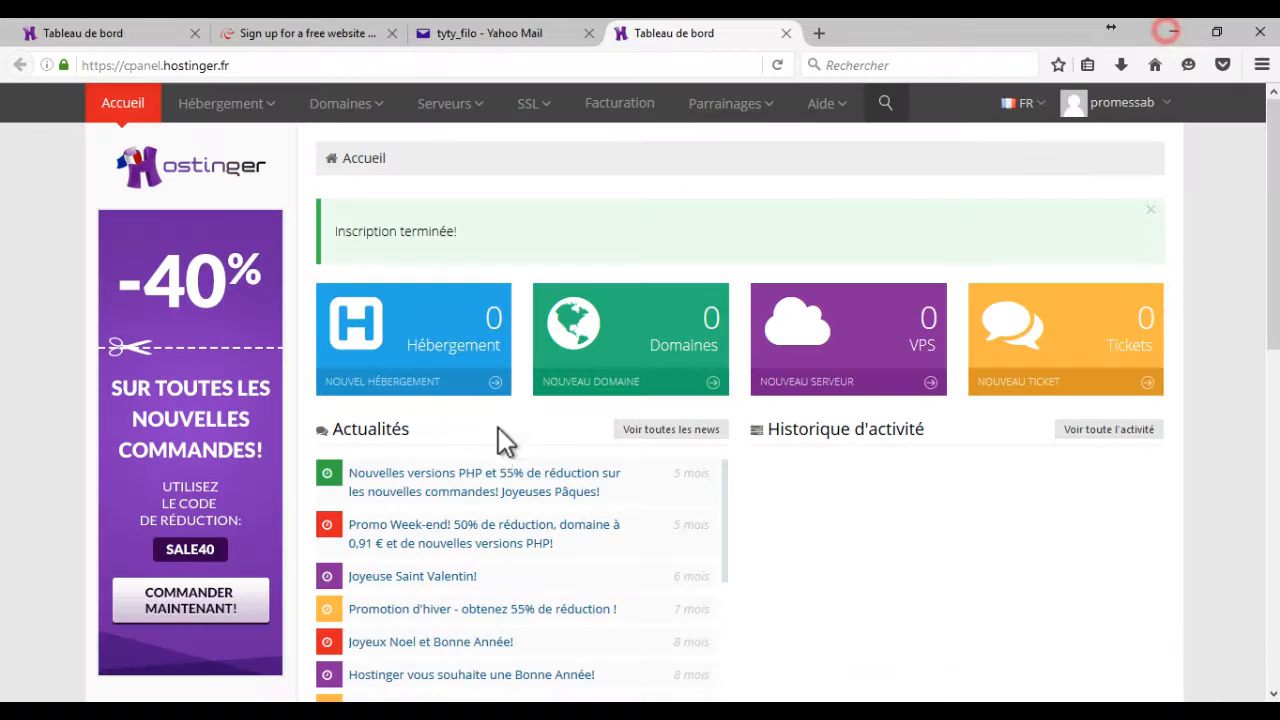
pyautogui.click(430, 385)
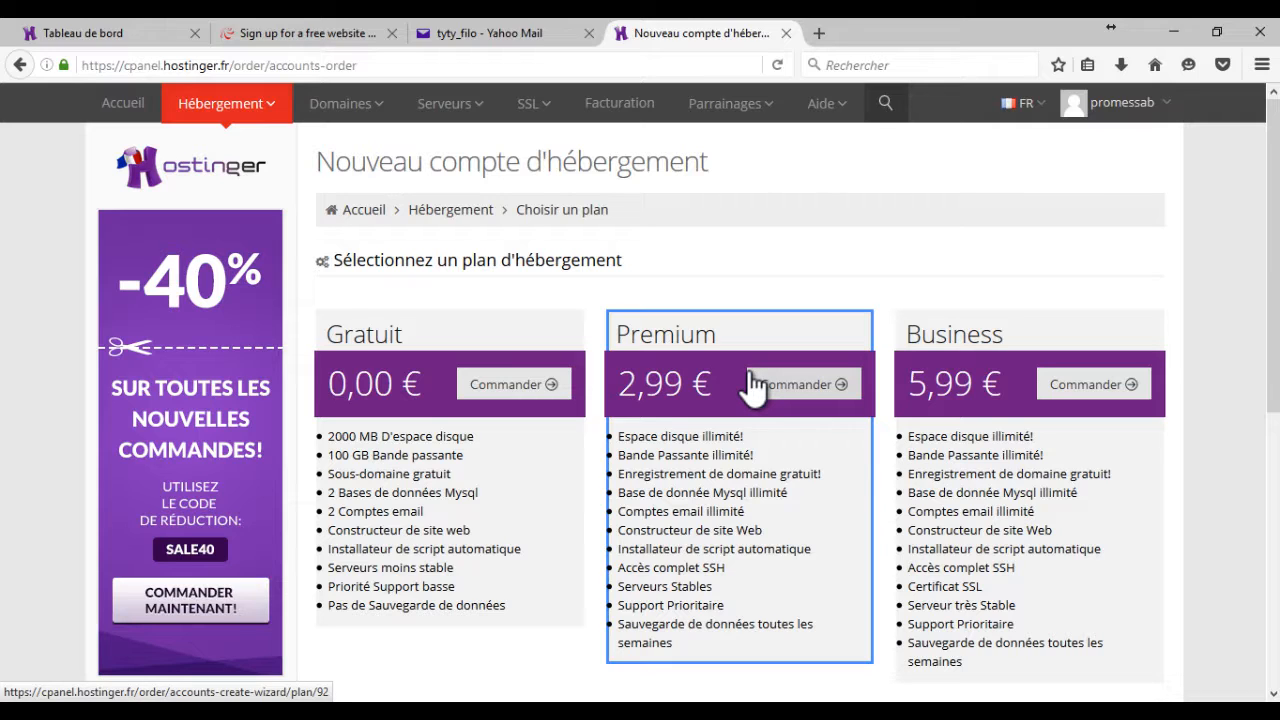
pyautogui.click(945, 711)
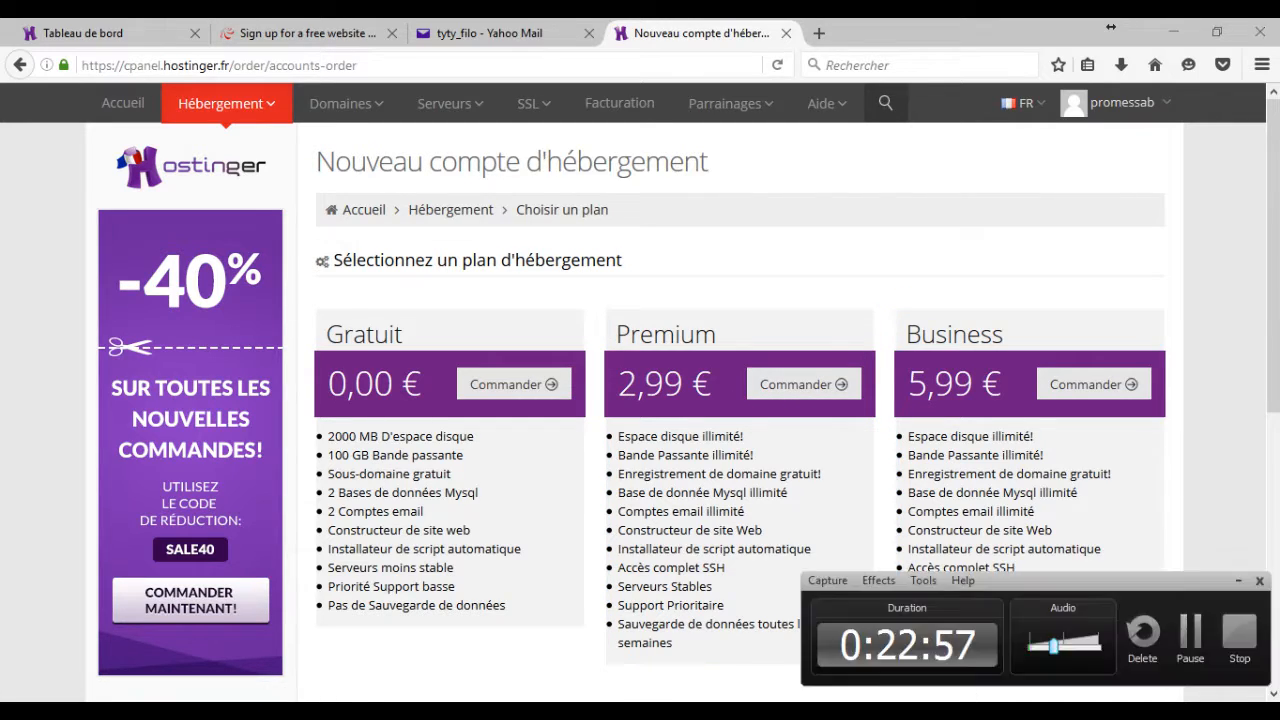
pyautogui.click(1238, 581)
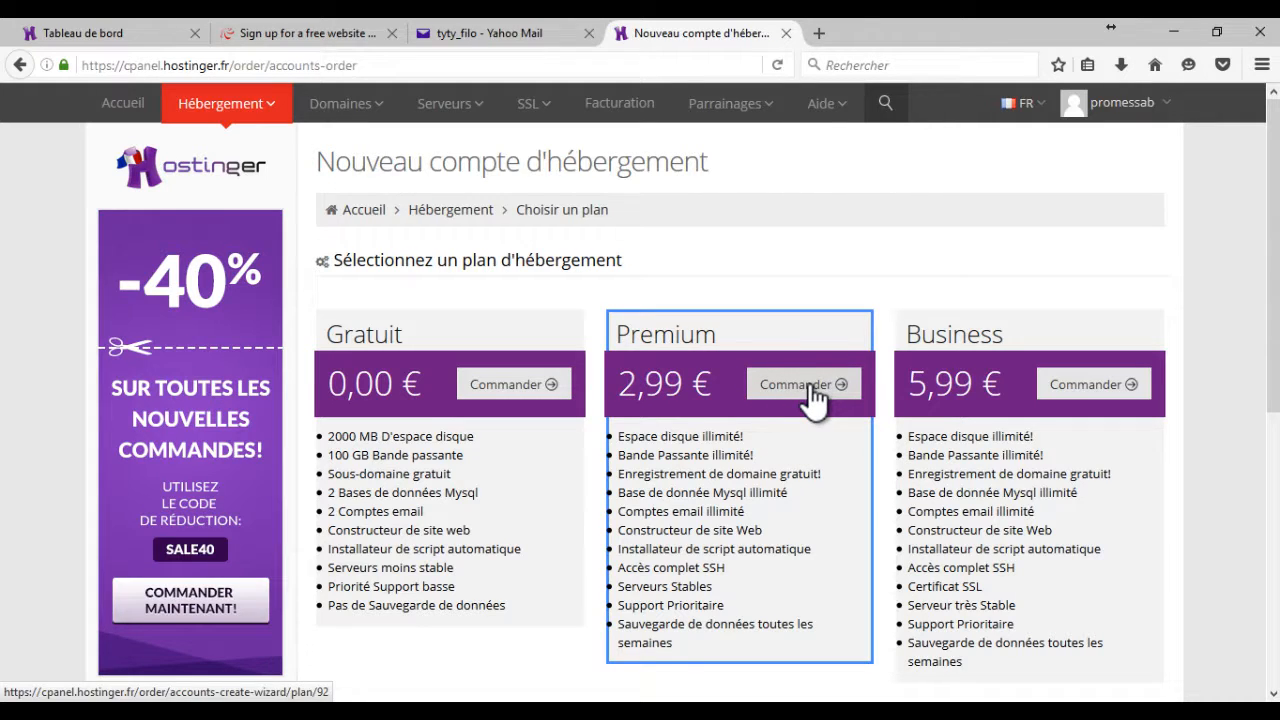
# Review Premium's billing: Trimestriel 7,99 € monthly, Annuel 53,88 € total with 44% off.
pyautogui.click(813, 392)
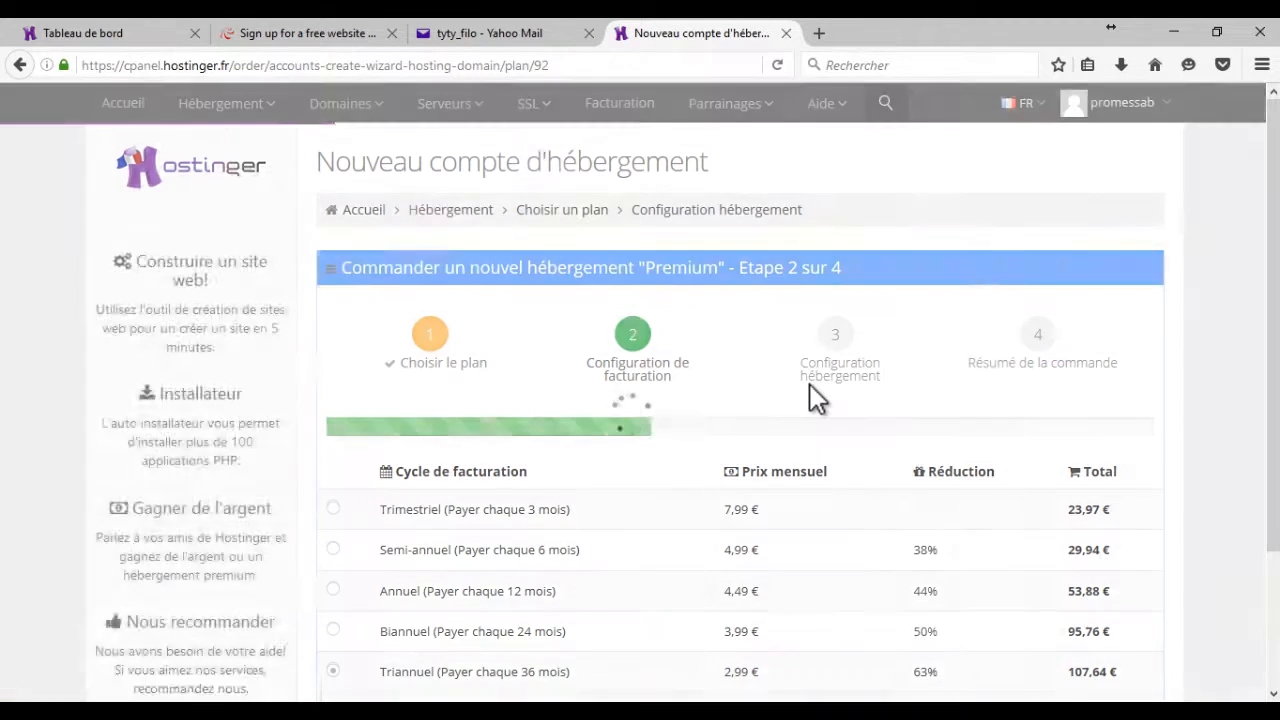
pyautogui.scroll(-4, 972, 437)
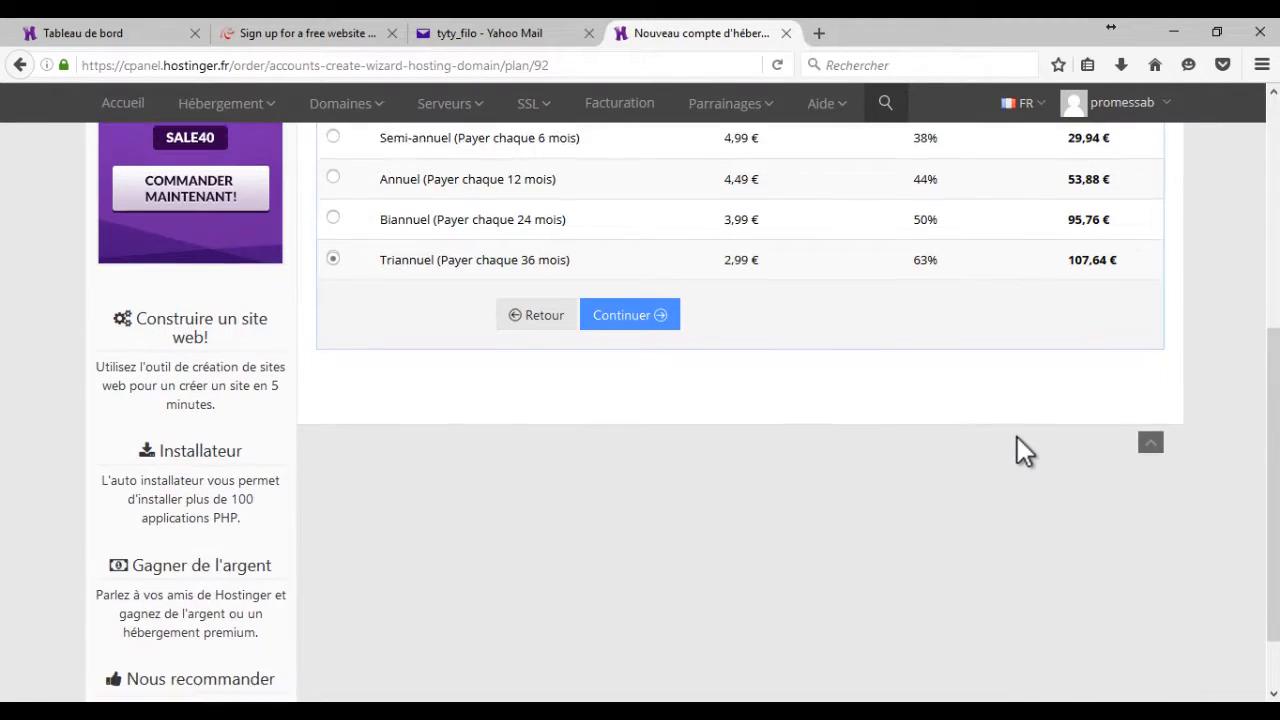
pyautogui.scroll(4, 1017, 449)
pyautogui.scroll(-2, 817, 559)
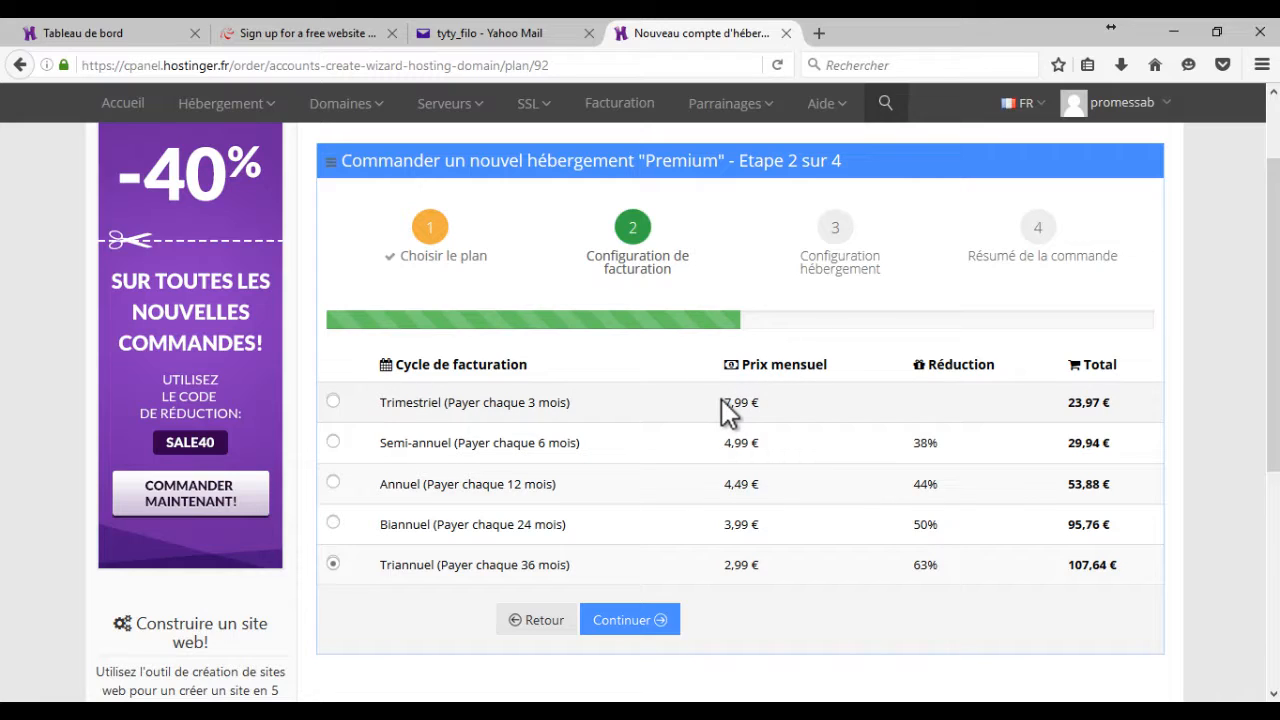
pyautogui.moveTo(722, 402); pyautogui.dragTo(756, 402)
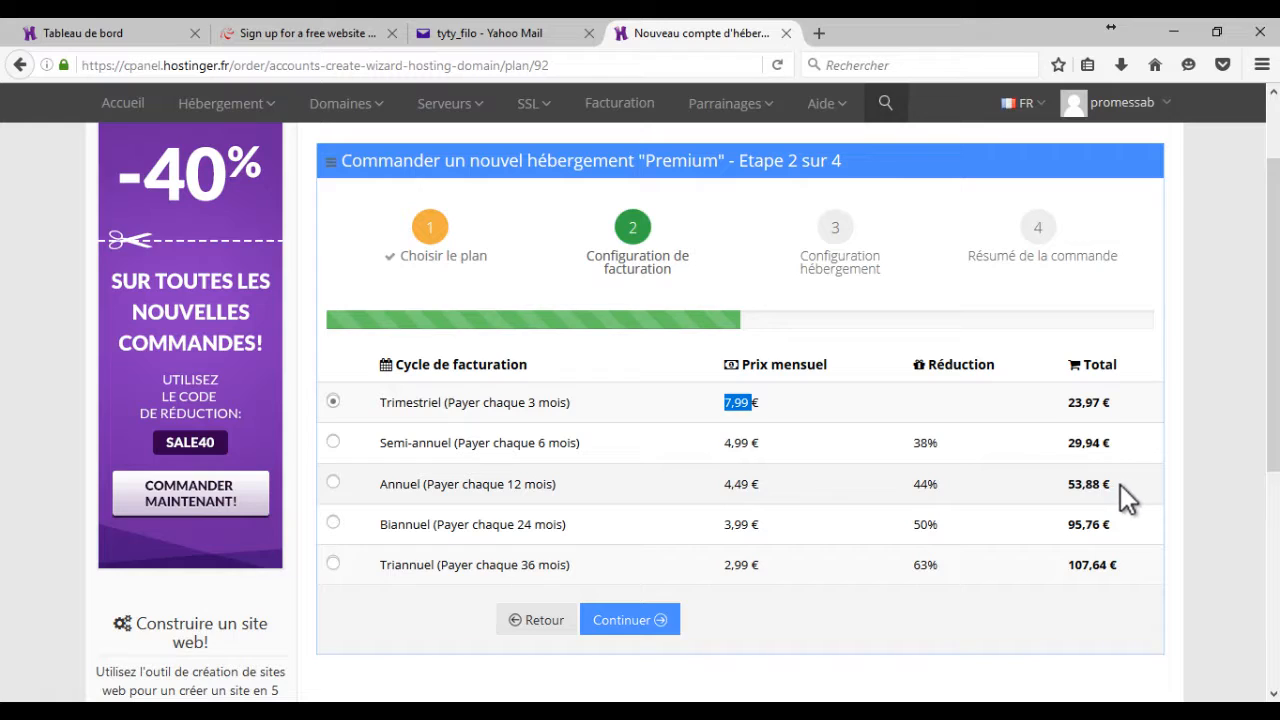
pyautogui.moveTo(1120, 484); pyautogui.dragTo(1068, 487)
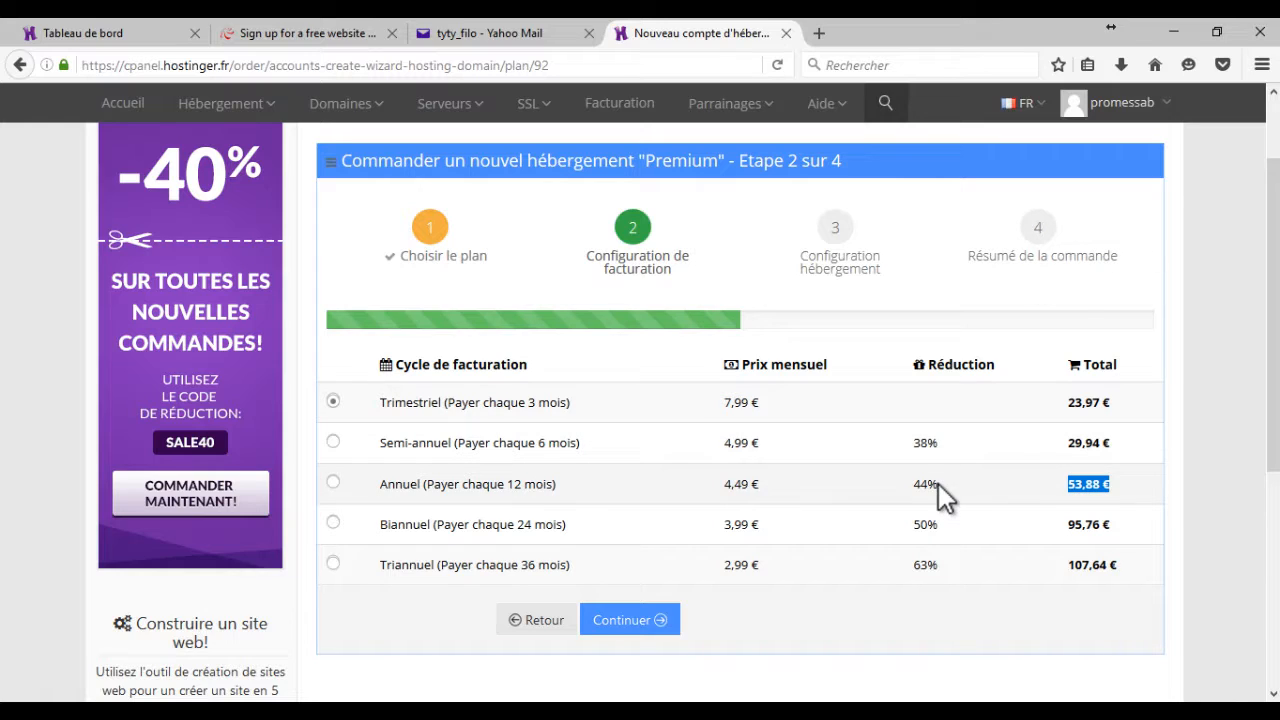
pyautogui.moveTo(939, 484); pyautogui.dragTo(904, 479)
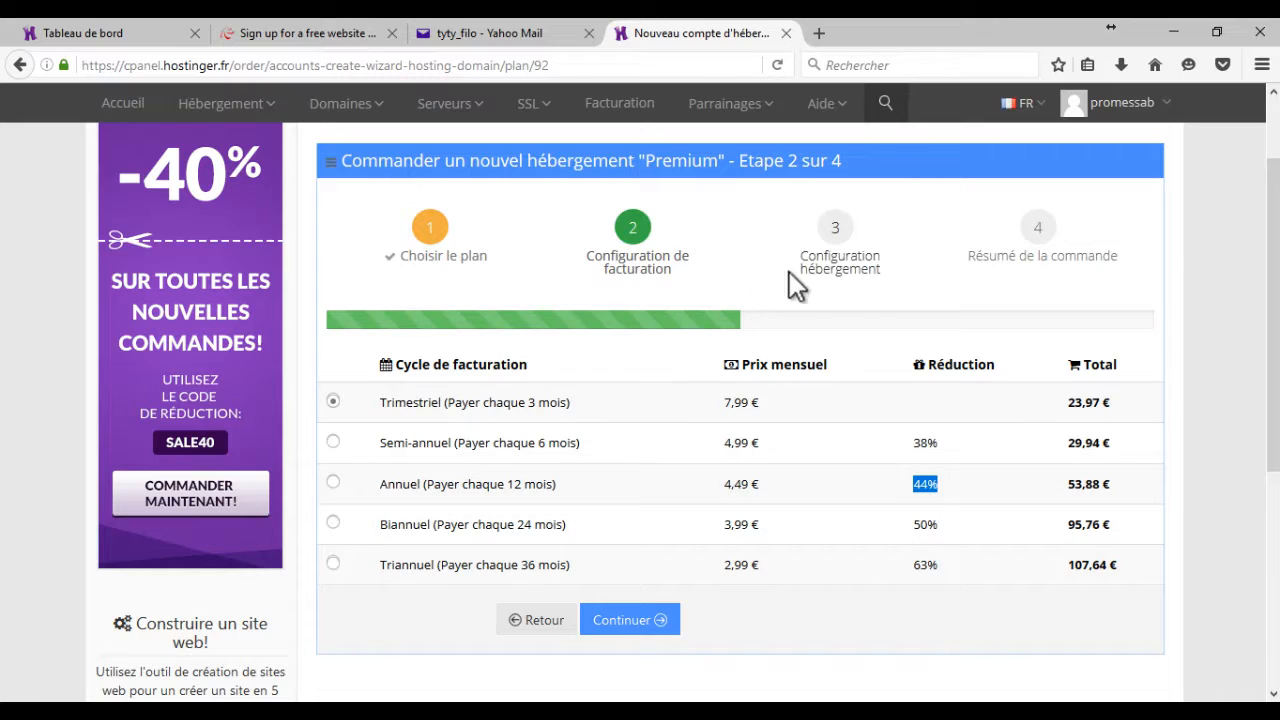
# Check the remaining Premium cycles down to Triannuel at 2,99 €, then return to plan selection.
pyautogui.scroll(-3, 758, 373)
pyautogui.scroll(-2, 758, 373)
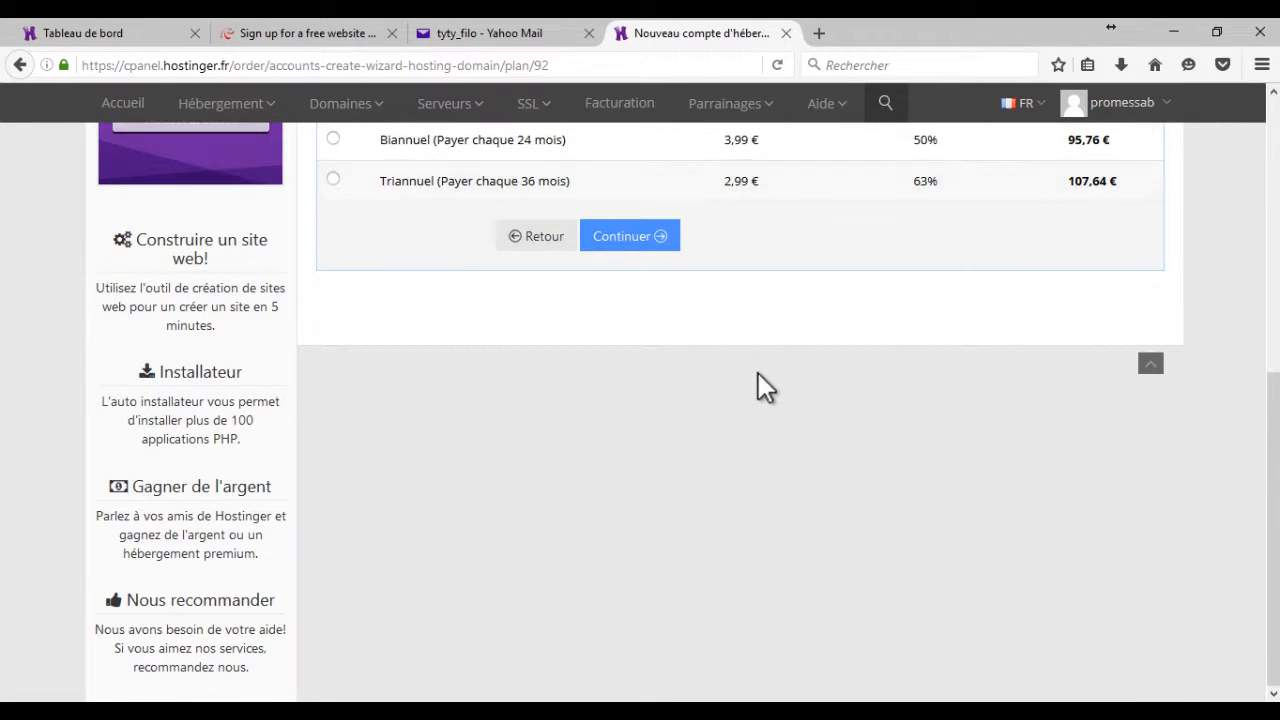
pyautogui.scroll(5, 757, 386)
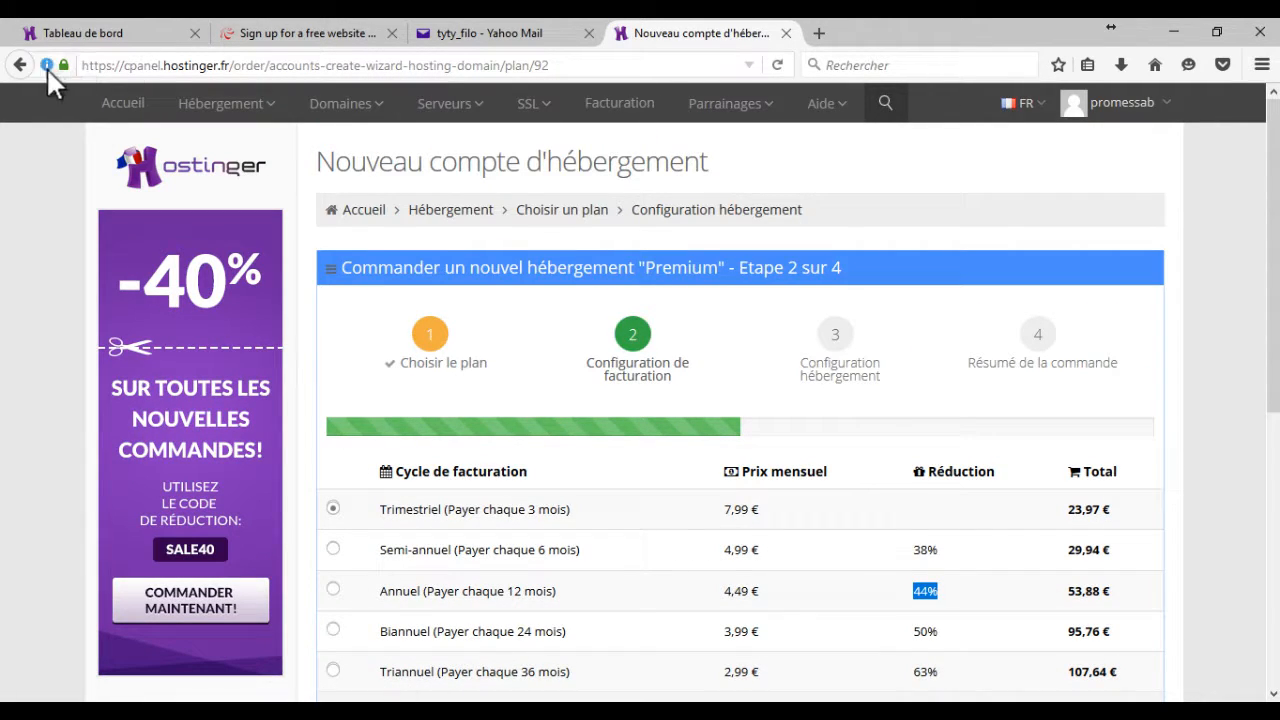
pyautogui.click(22, 65)
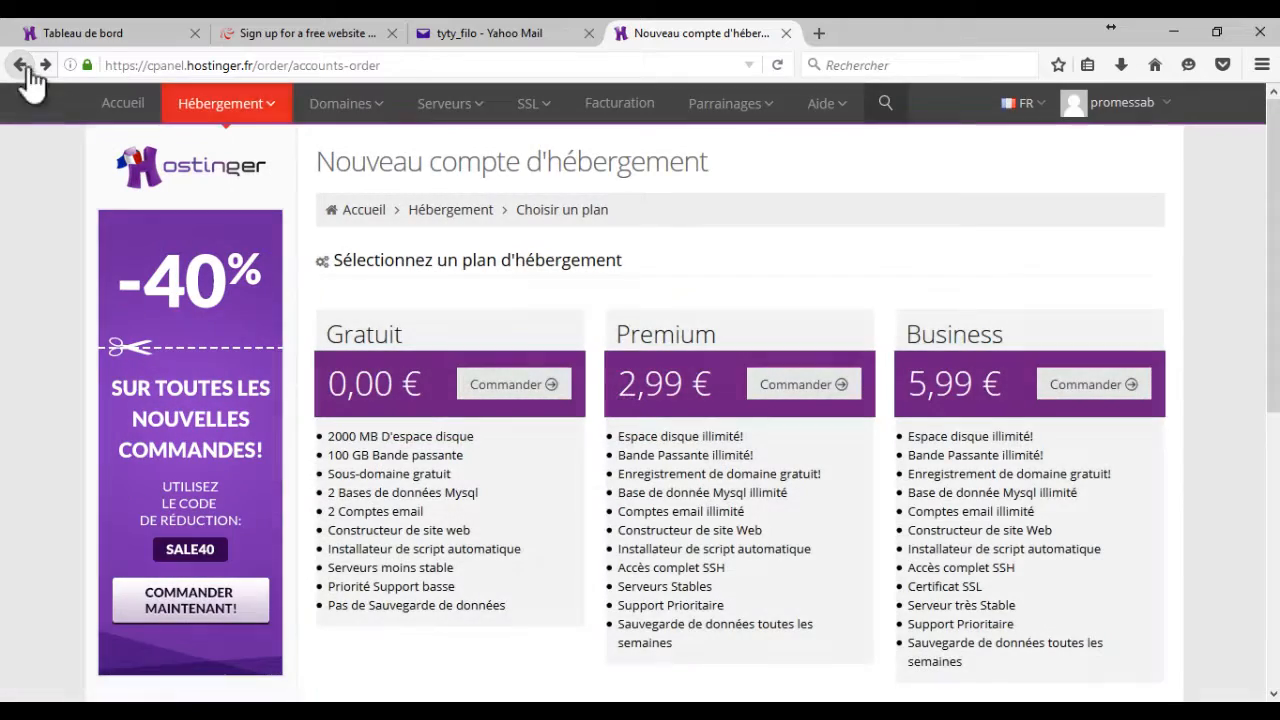
pyautogui.click(1099, 390)
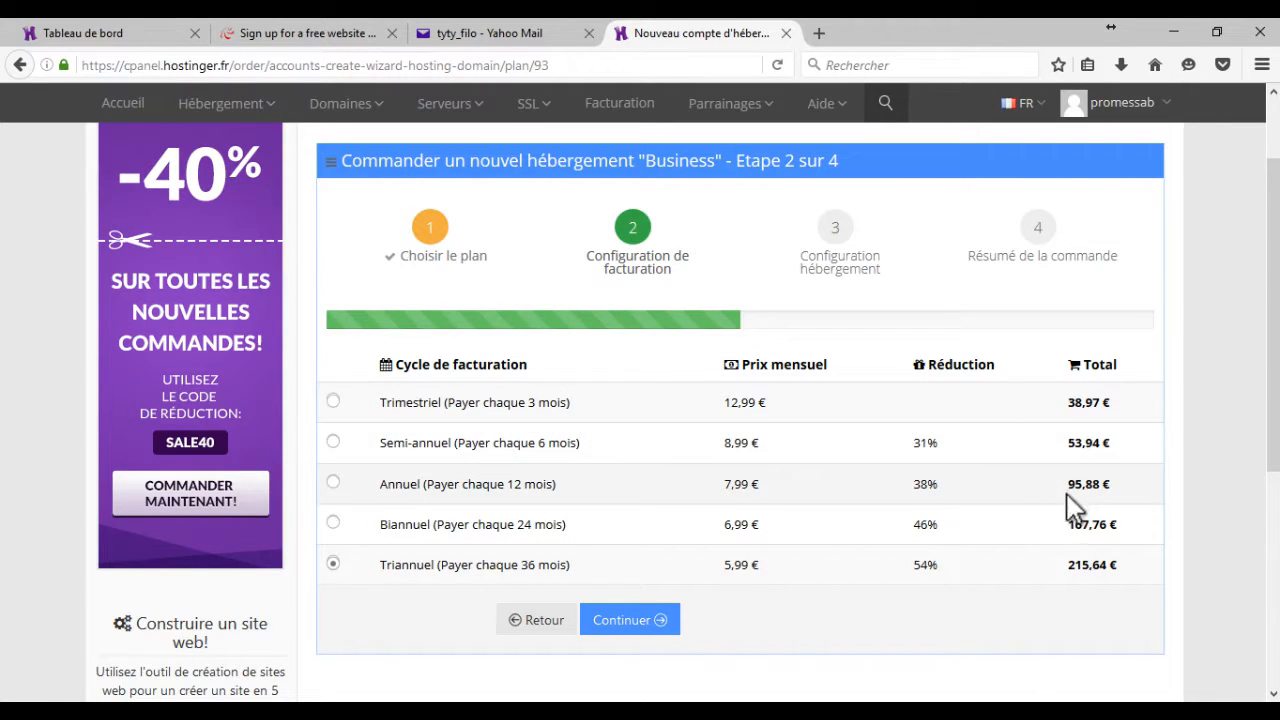
pyautogui.click(20, 64)
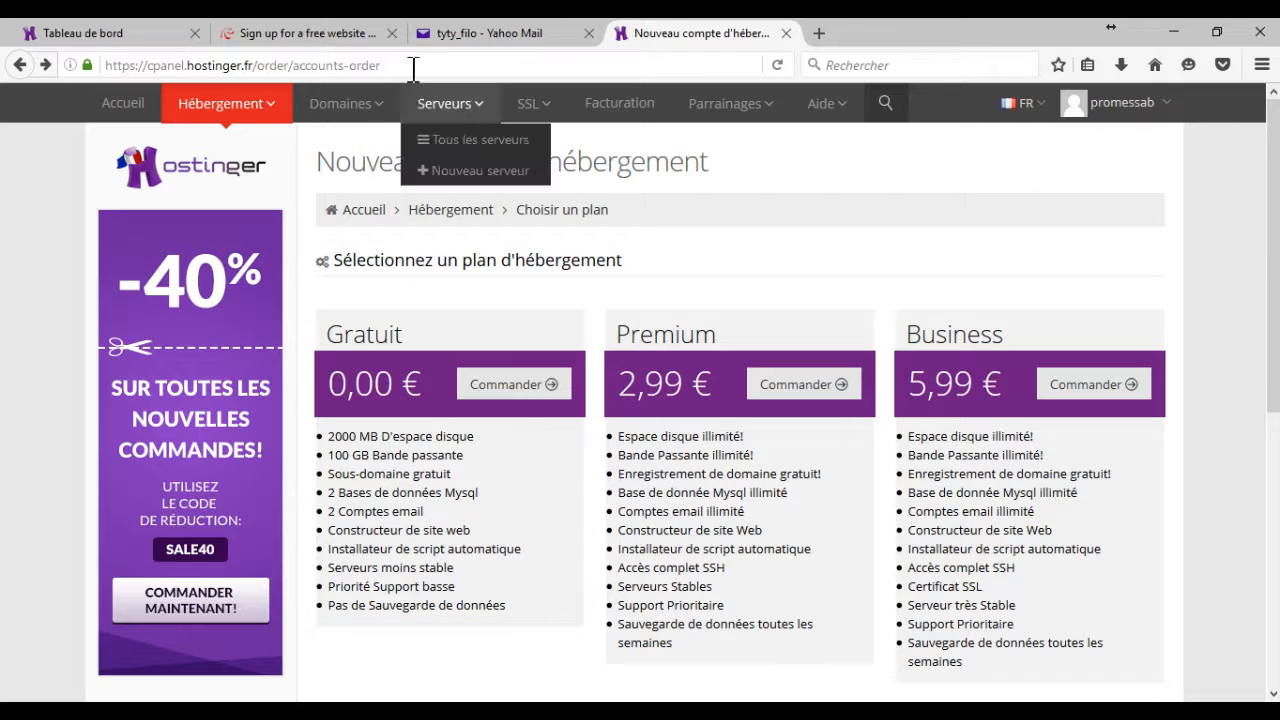
pyautogui.moveTo(255, 105)
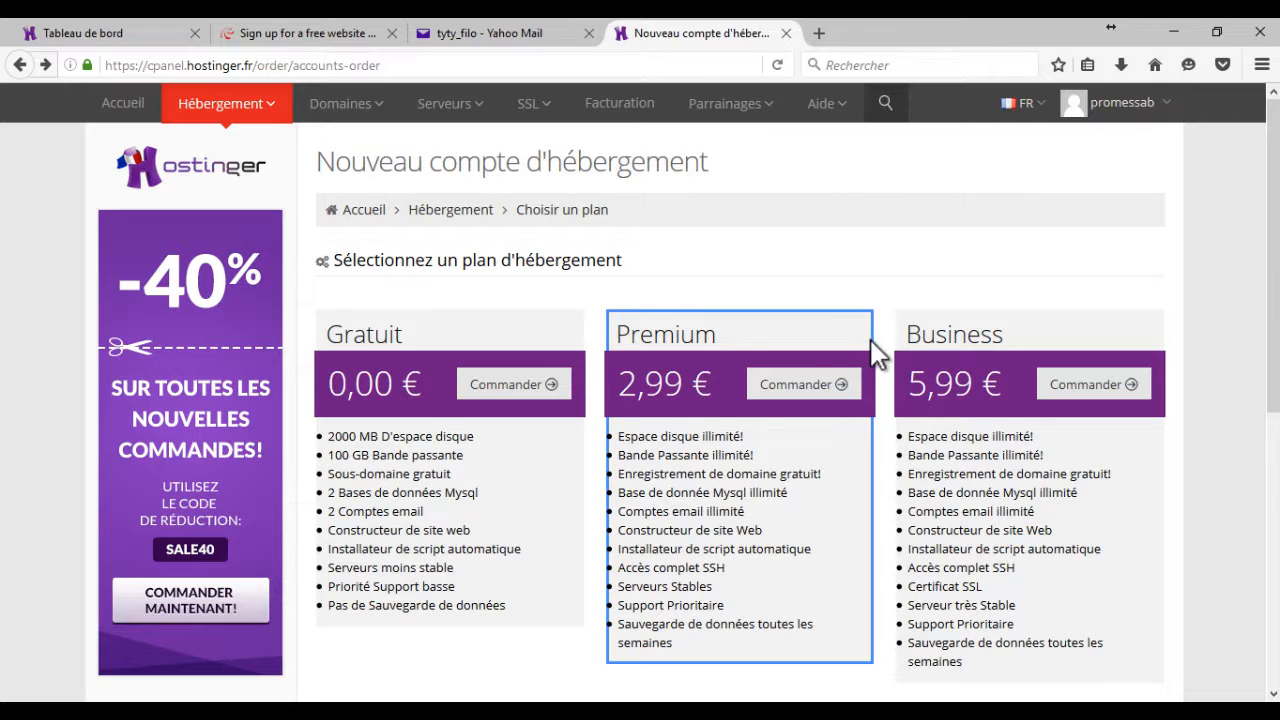
pyautogui.scroll(-2, 730, 520)
pyautogui.scroll(2, 680, 541)
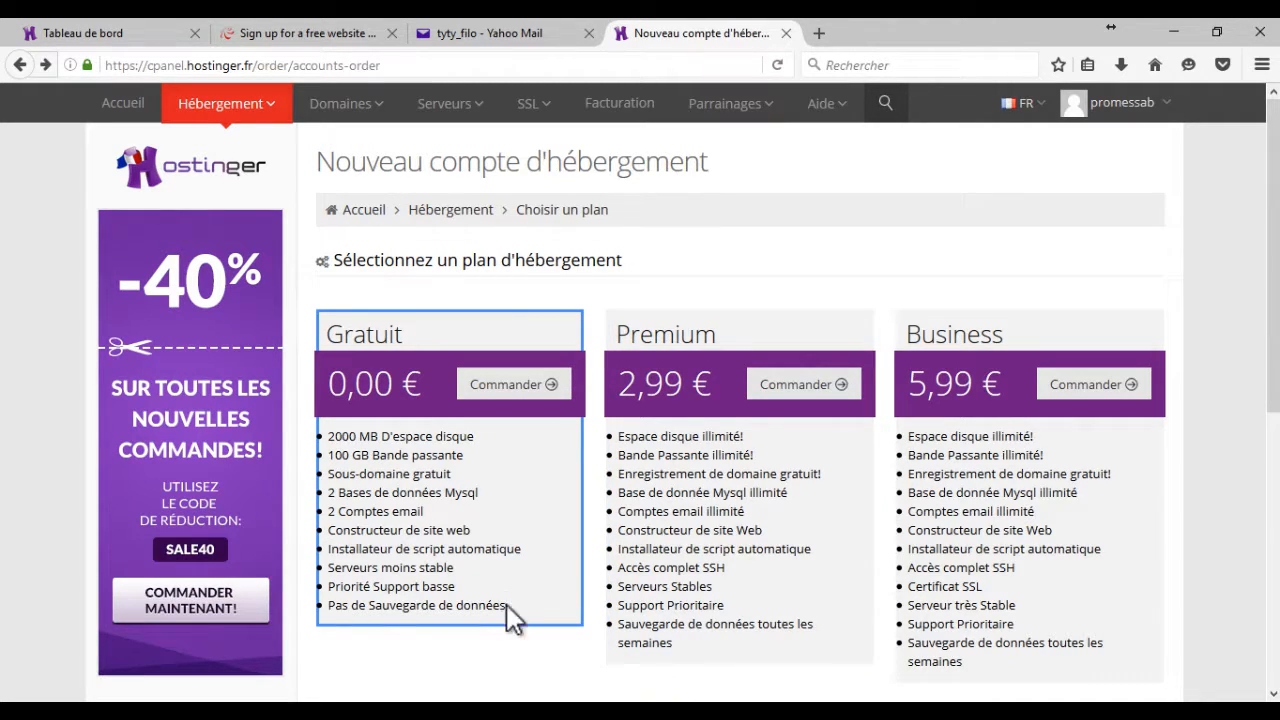
pyautogui.moveTo(507, 605); pyautogui.dragTo(338, 428)
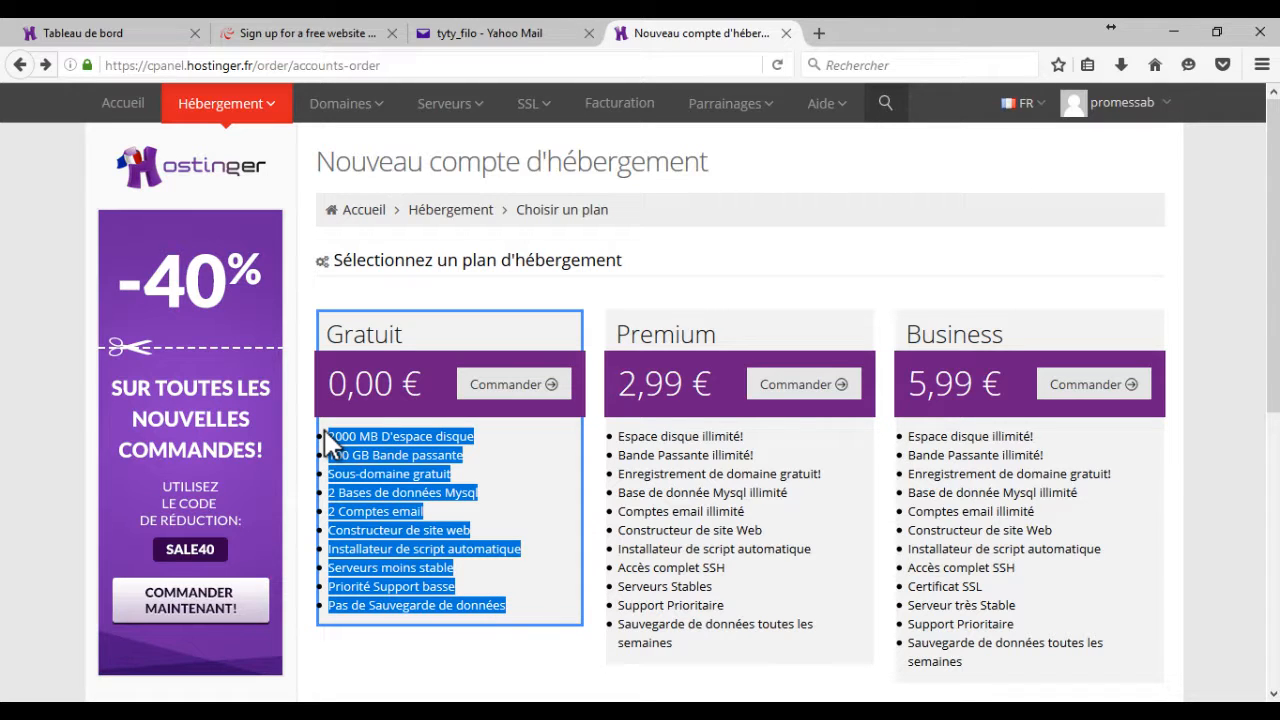
# Switch to the 000webhost tab and open its Premium Web Hosting page.
pyautogui.click(425, 658)
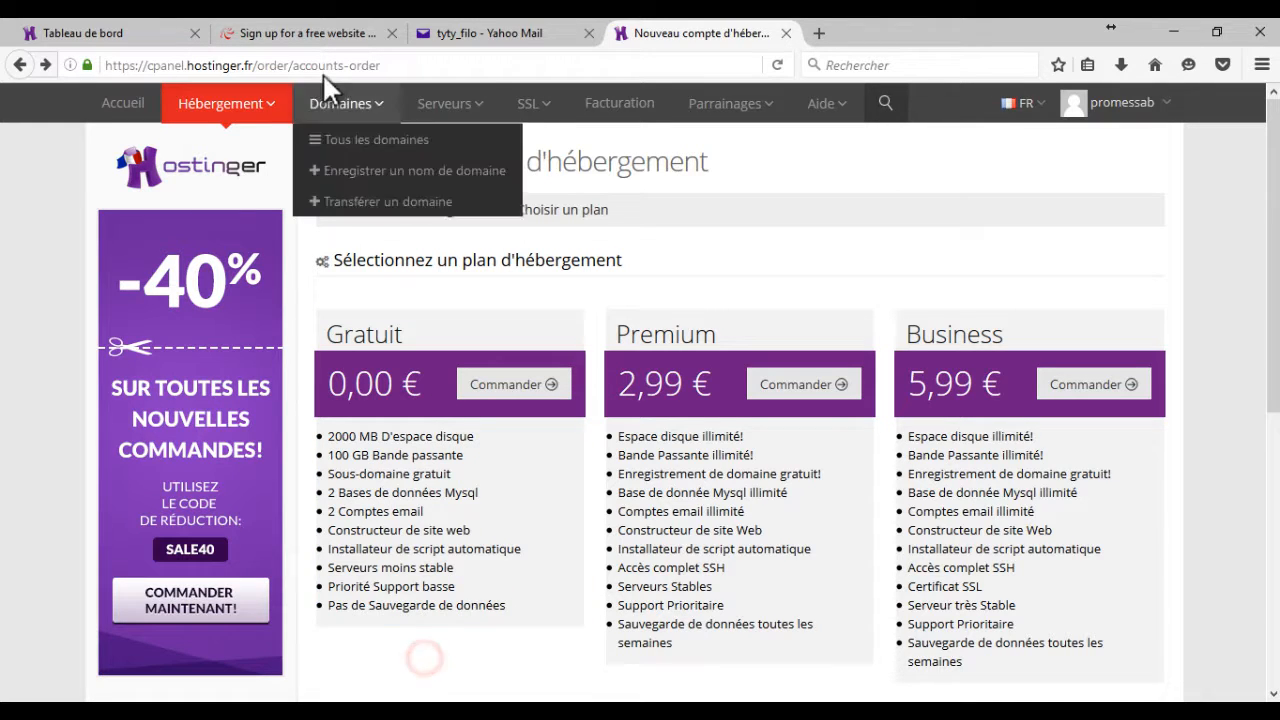
pyautogui.click(307, 35)
pyautogui.scroll(2, 750, 240)
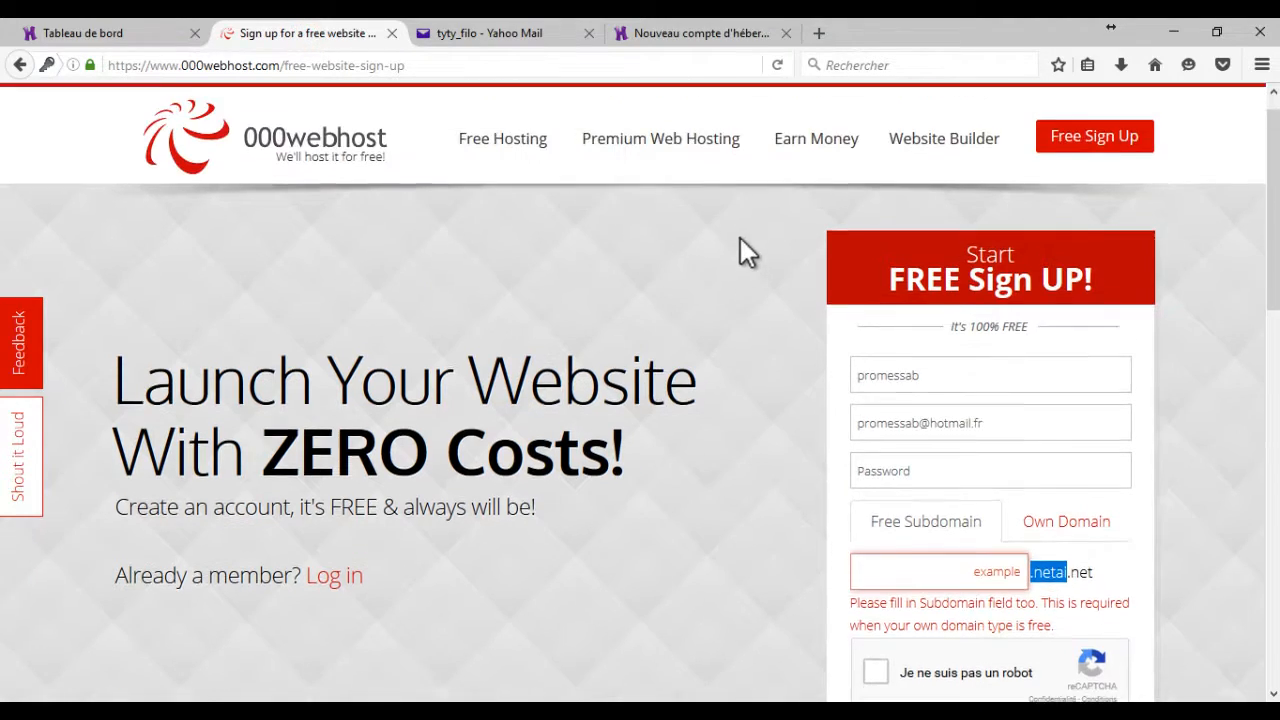
pyautogui.click(675, 166)
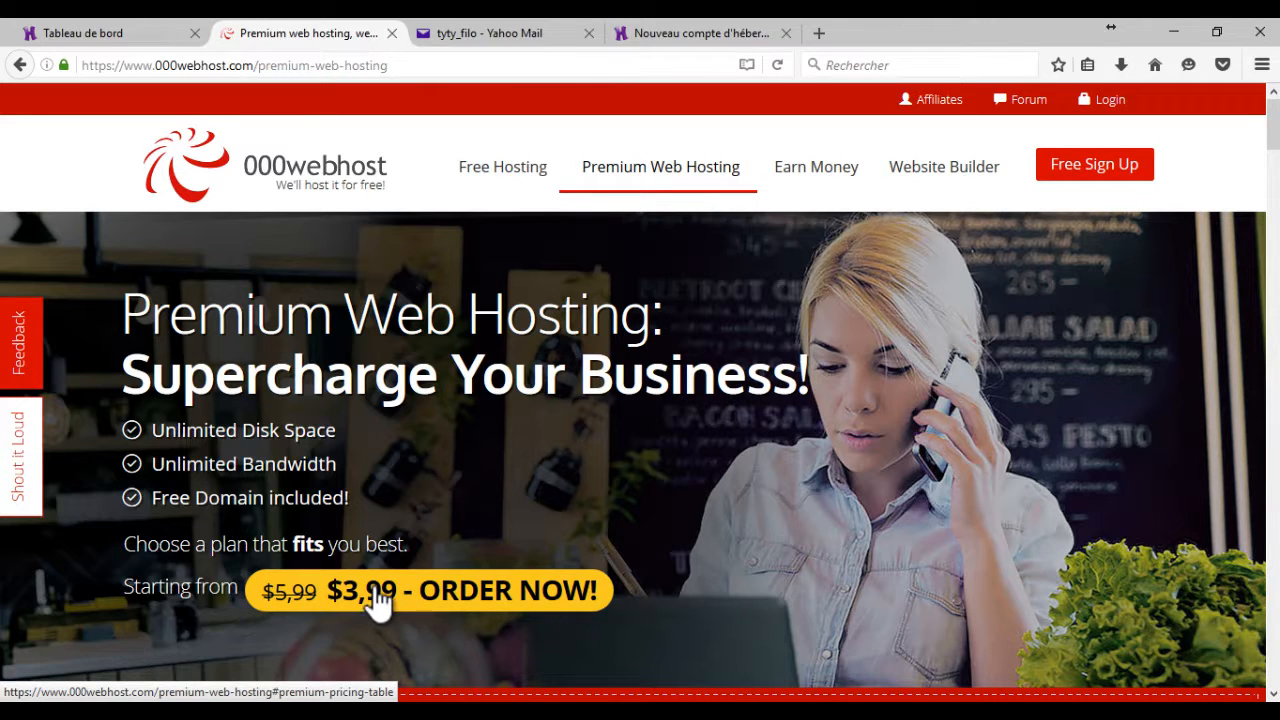
# Compare 000webhost's Free, Premium-Silver ($3,99/mo) and Business-Gold ($6,99/mo) plans, then return to Hostinger.
pyautogui.scroll(-6, 430, 610)
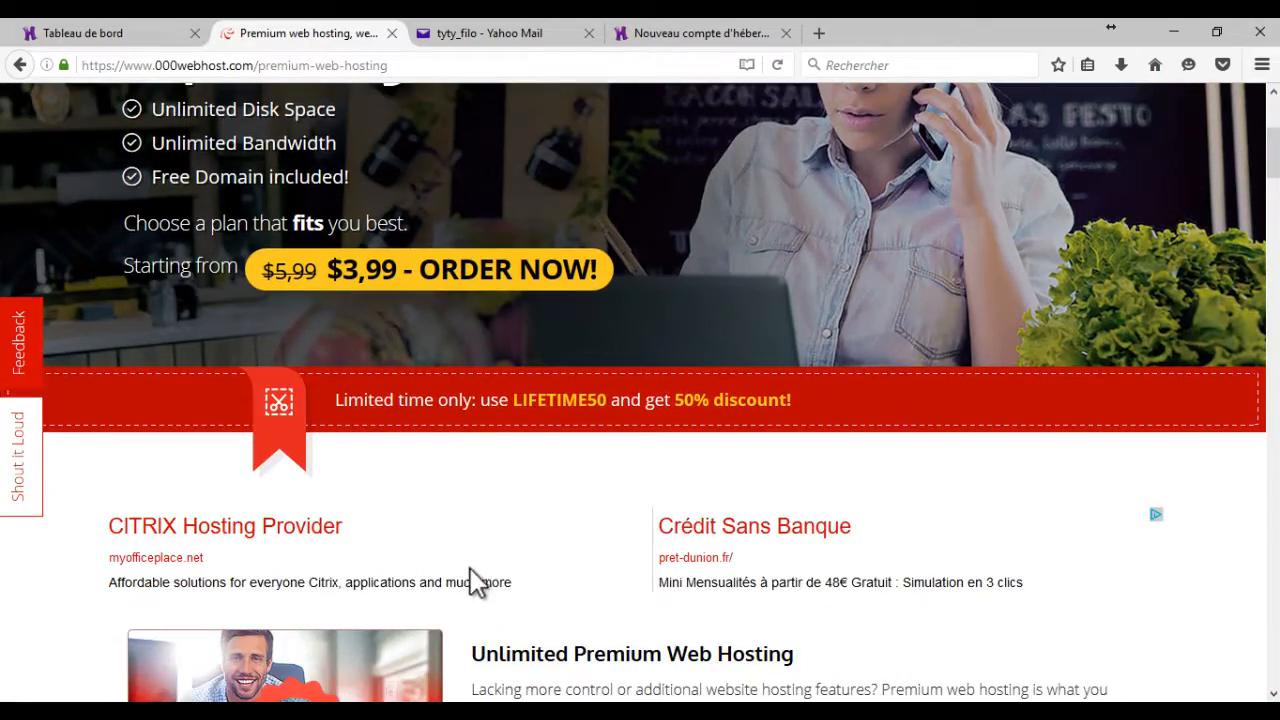
pyautogui.scroll(-4, 485, 560)
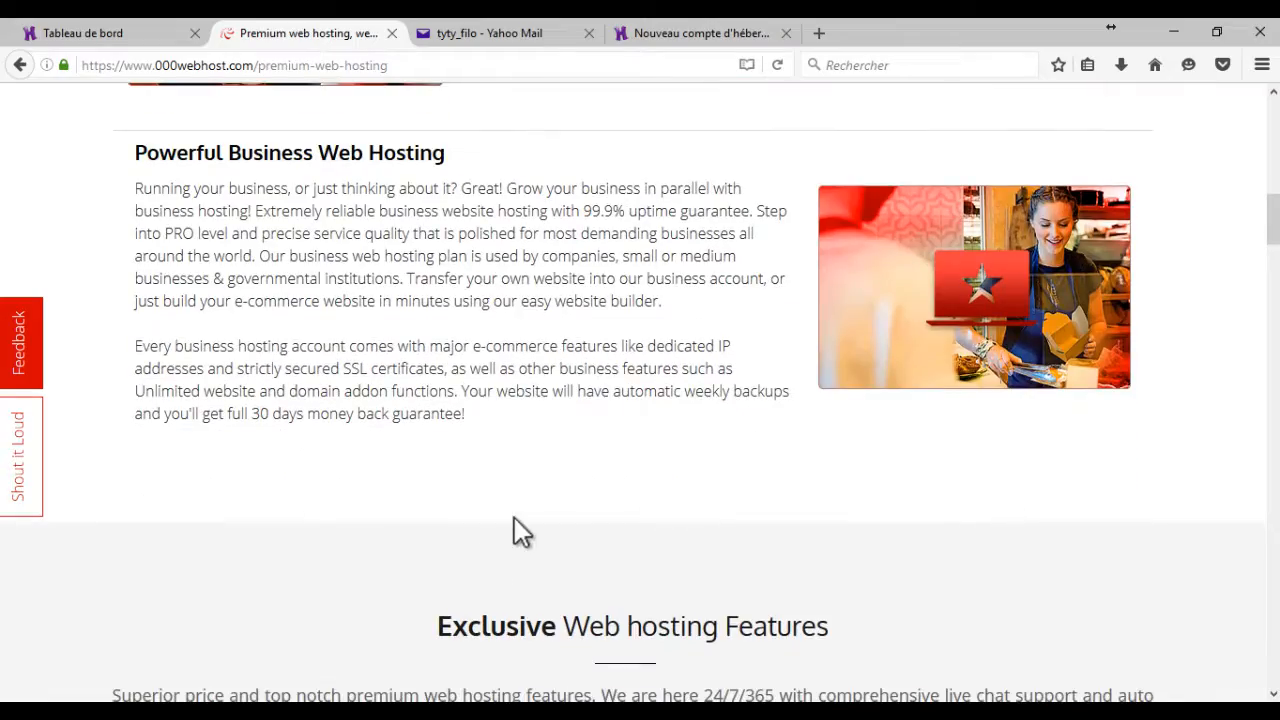
pyautogui.scroll(9, 514, 525)
pyautogui.scroll(1, 482, 490)
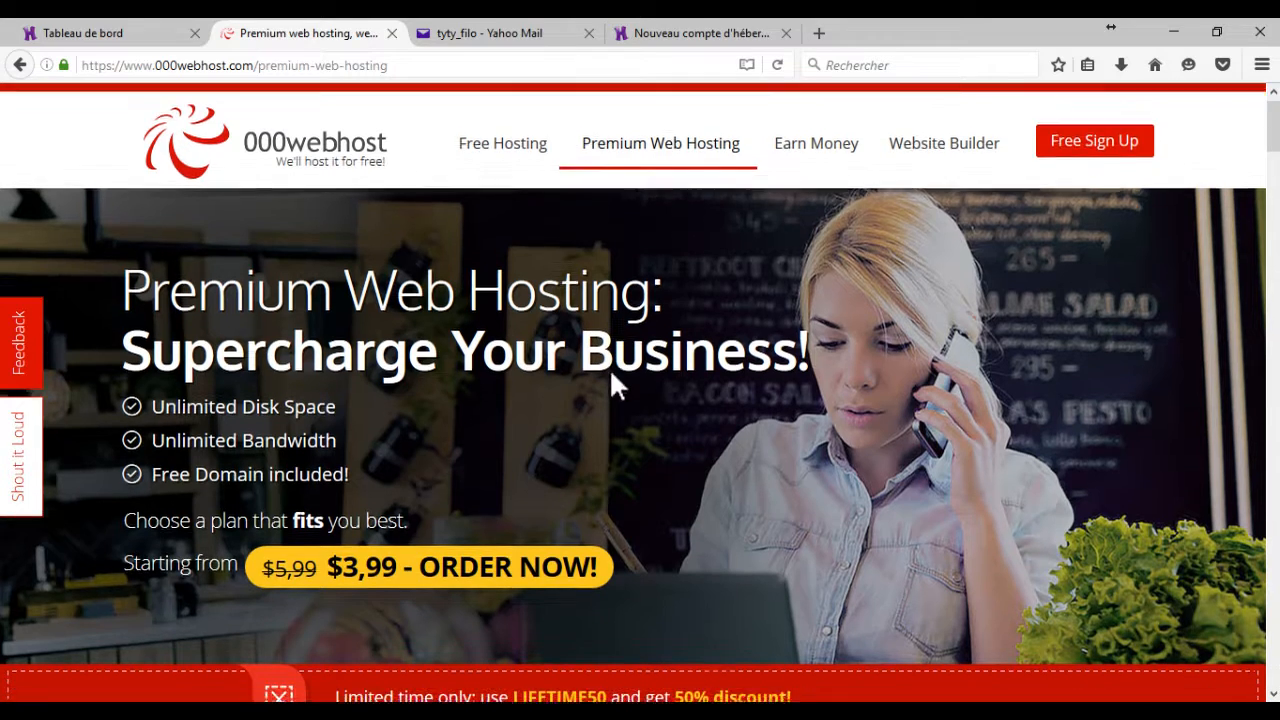
pyautogui.scroll(-1, 540, 450)
pyautogui.click(479, 480)
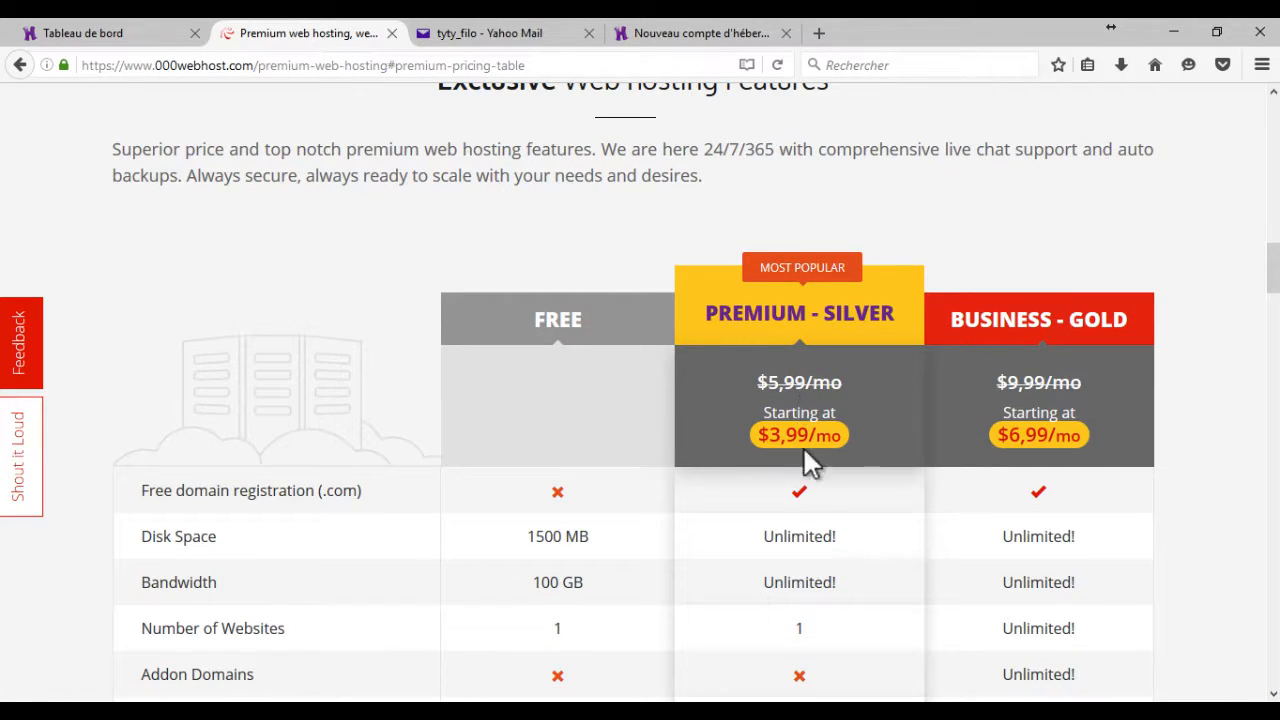
pyautogui.scroll(-3, 815, 480)
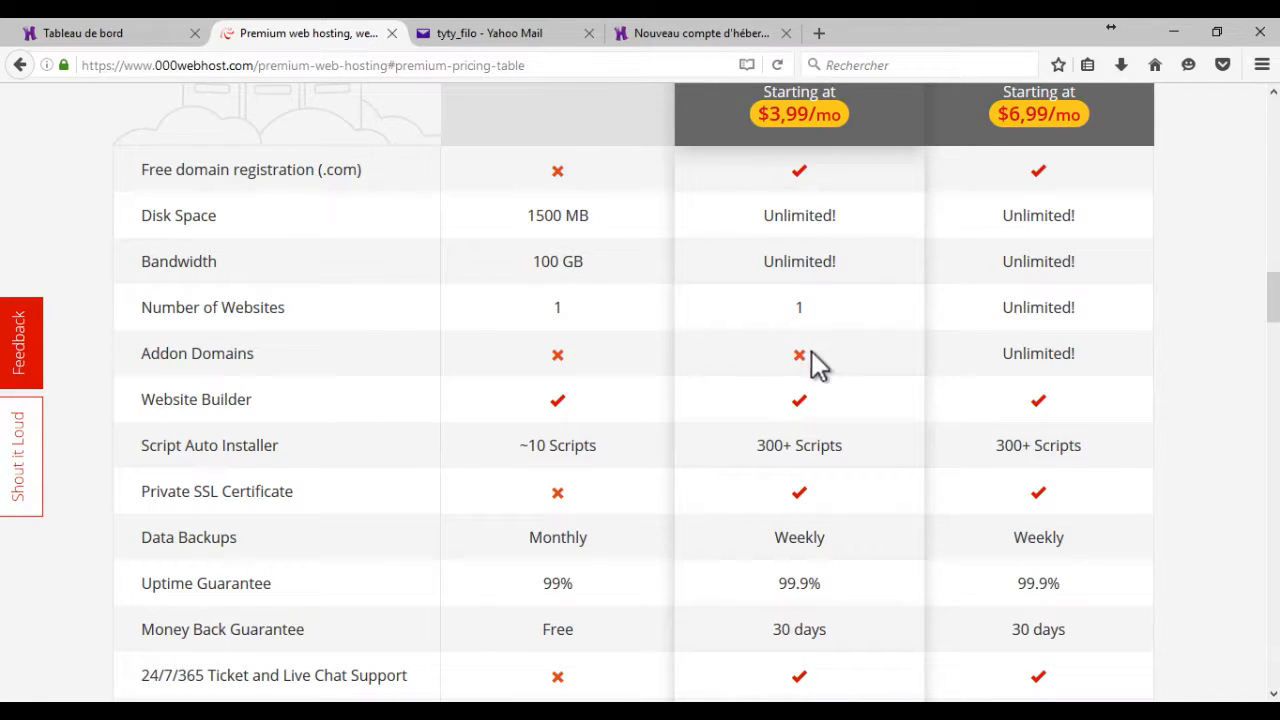
pyautogui.scroll(4, 717, 327)
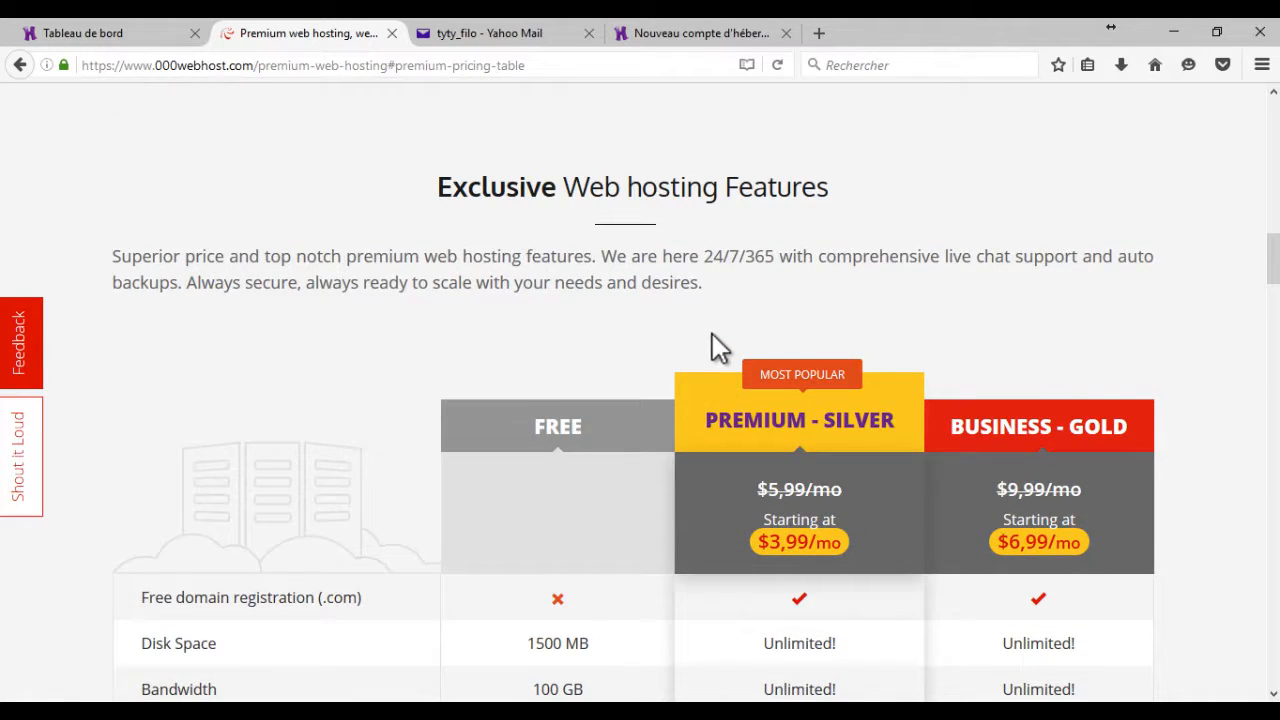
pyautogui.scroll(-5, 714, 340)
pyautogui.scroll(3, 630, 340)
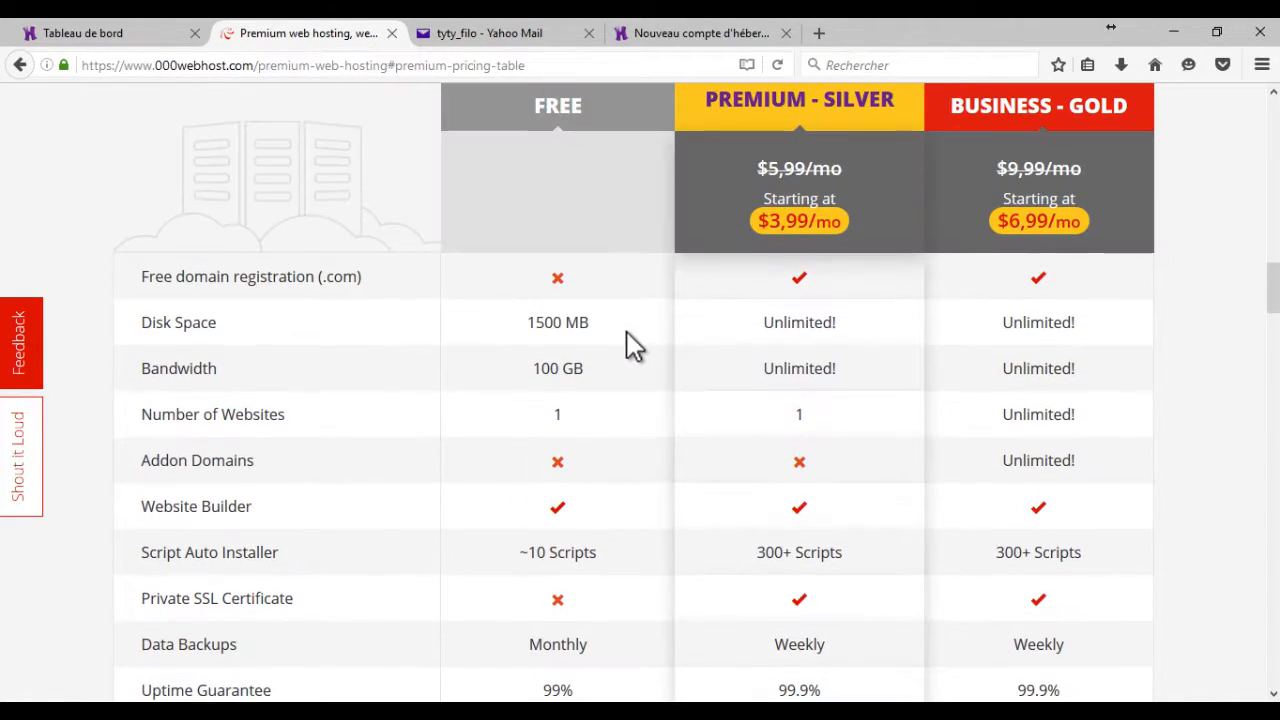
pyautogui.scroll(-7, 775, 370)
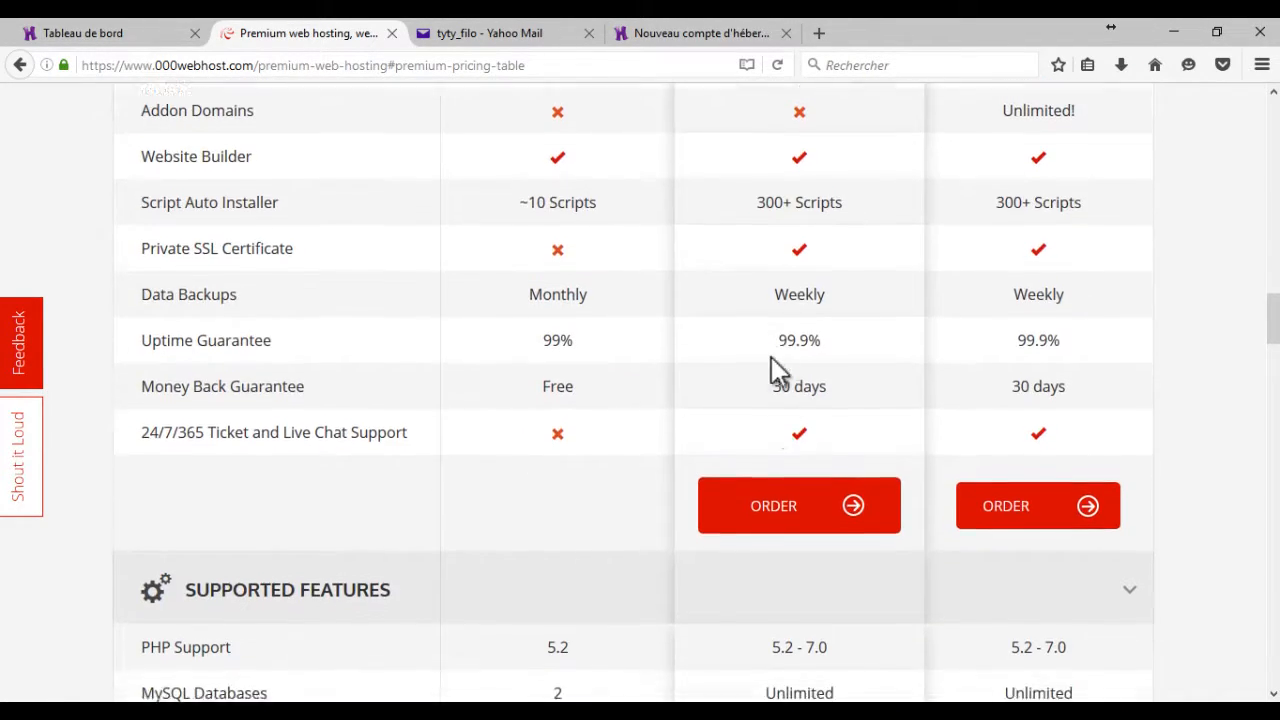
pyautogui.scroll(-3, 806, 383)
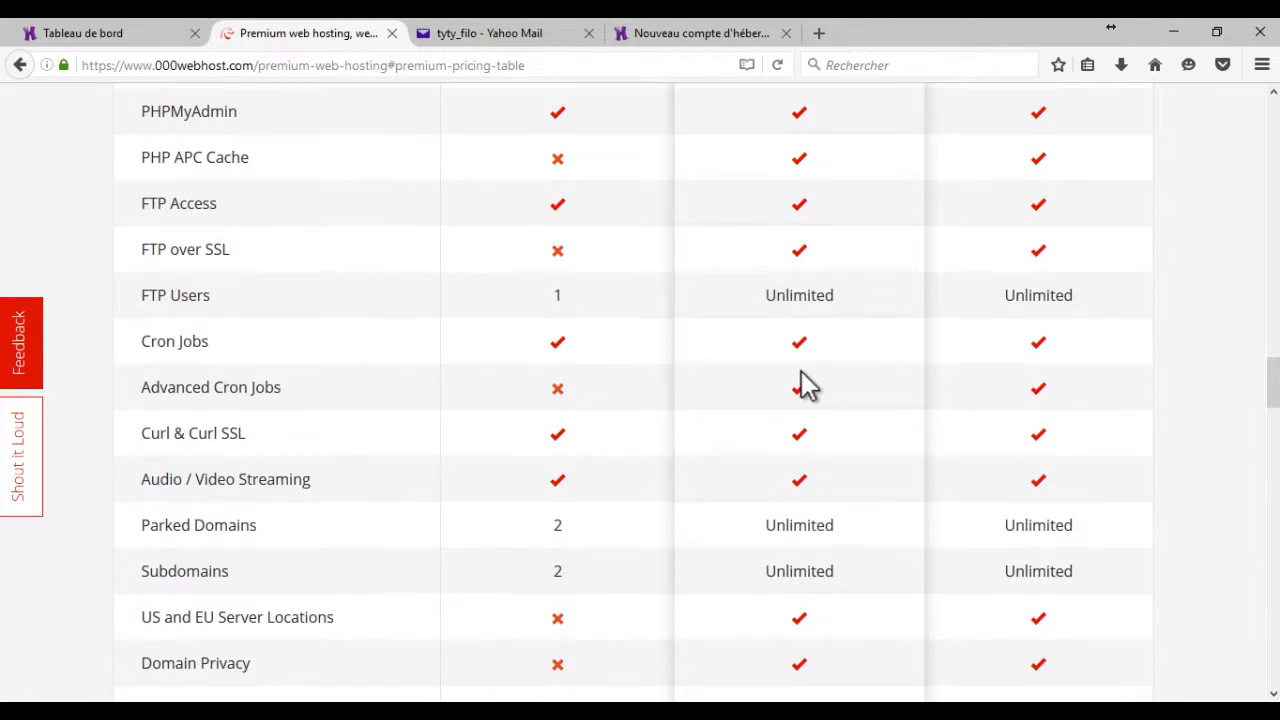
pyautogui.scroll(1, 808, 404)
pyautogui.scroll(3, 806, 404)
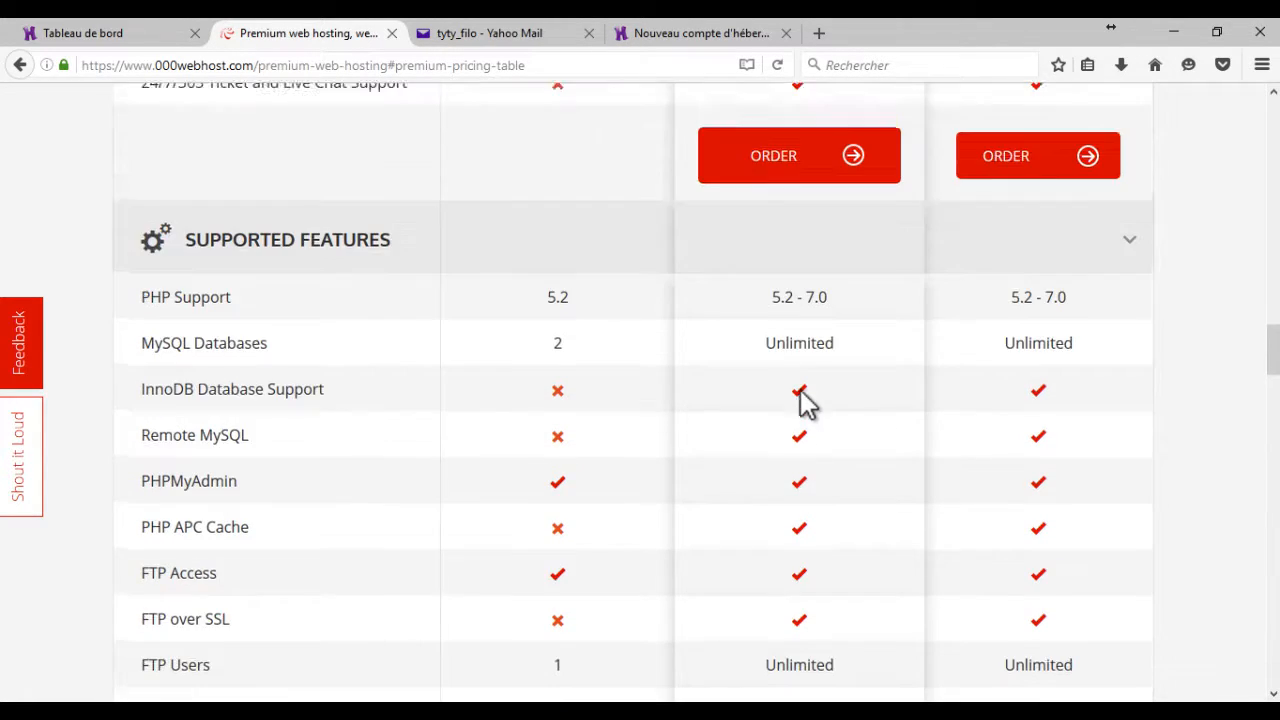
pyautogui.scroll(-10, 806, 404)
pyautogui.scroll(-12, 801, 391)
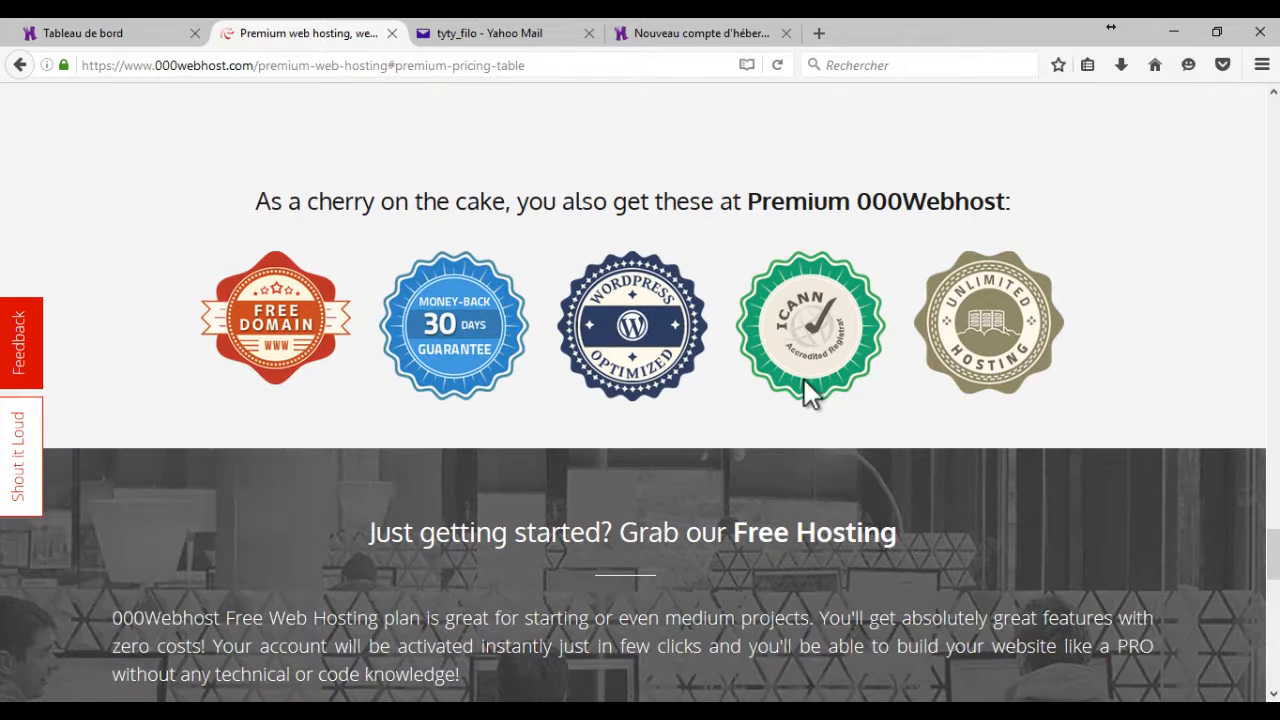
pyautogui.click(60, 33)
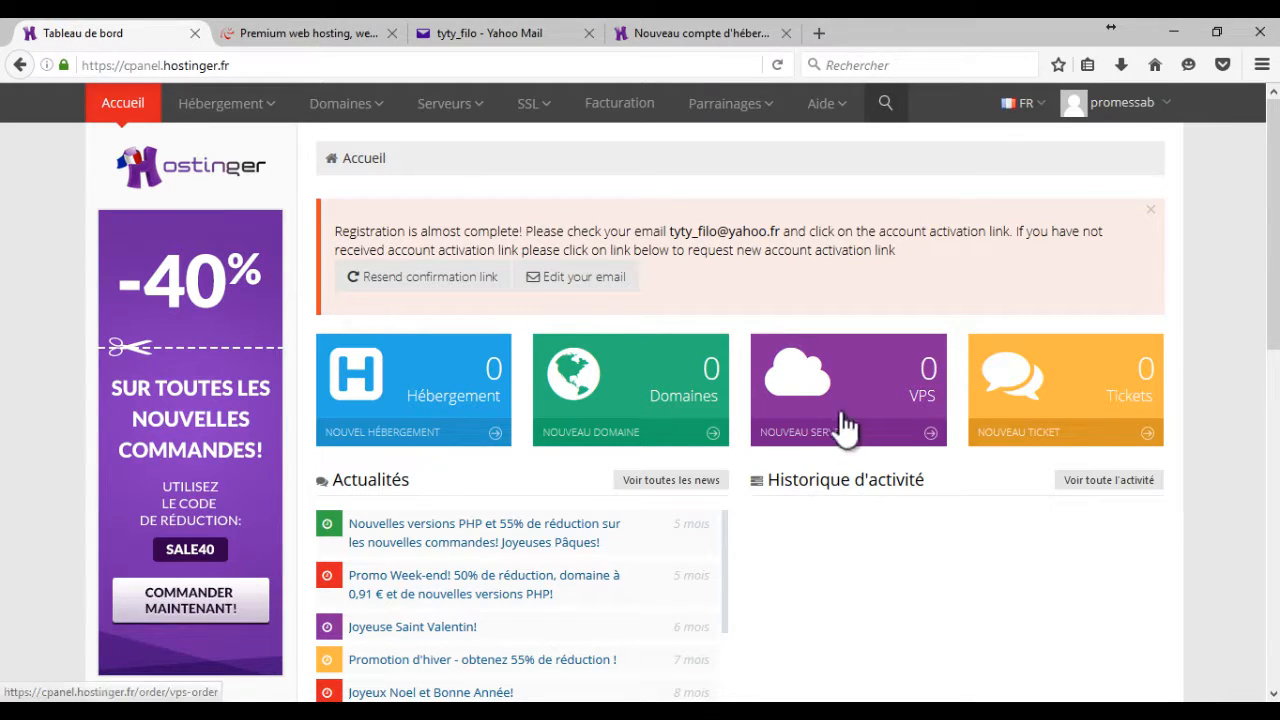
# Close the Tableau de bord tab and return to the hosting plan selection page.
pyautogui.click(194, 34)
pyautogui.click(560, 33)
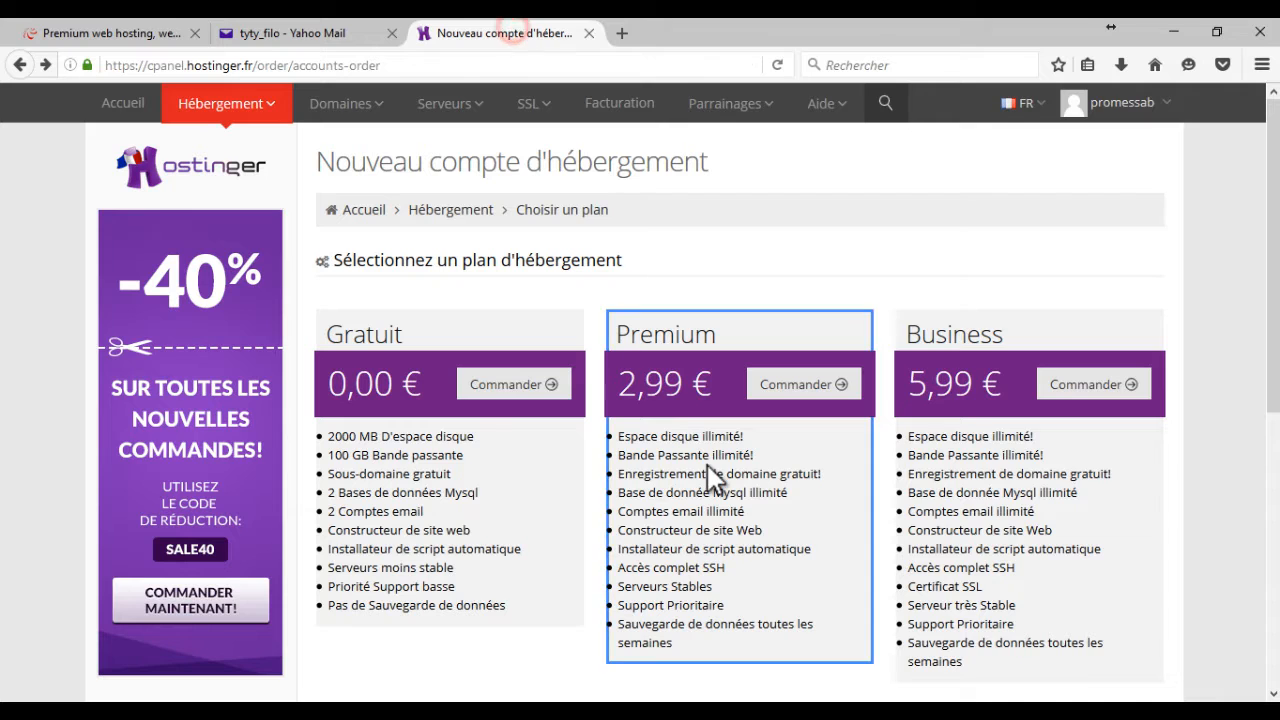
pyautogui.scroll(-2, 707, 464)
pyautogui.scroll(-2, 707, 464)
pyautogui.scroll(4, 690, 470)
# Compare Gratuit and Premium features such as domaine gratuit and SSH, then order Gratuit.
pyautogui.moveTo(728, 476); pyautogui.dragTo(818, 474)
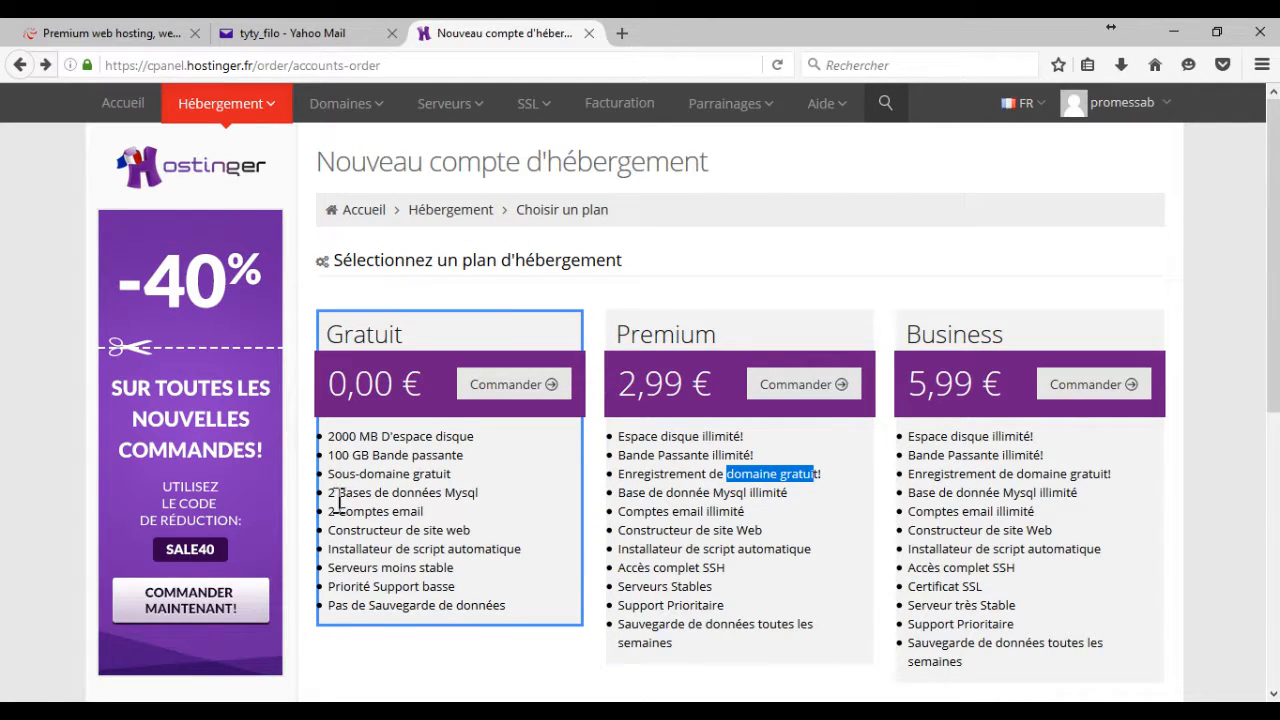
pyautogui.moveTo(338, 493); pyautogui.dragTo(469, 478)
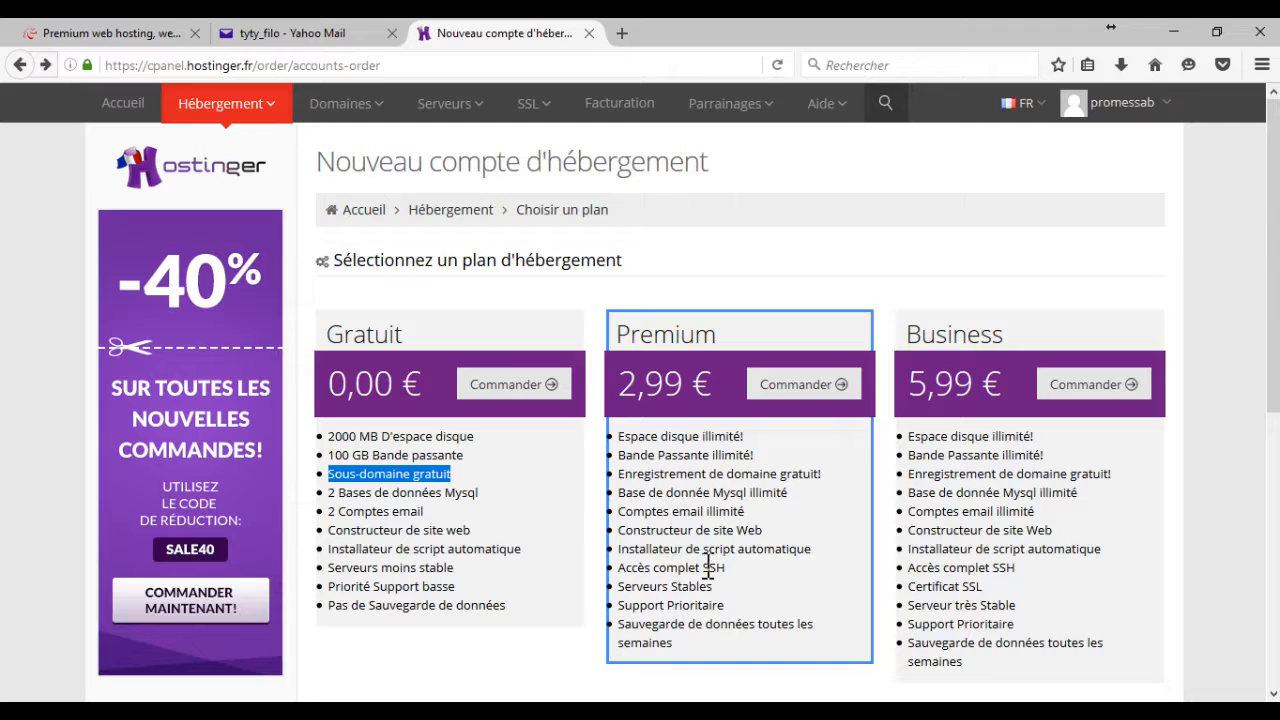
pyautogui.moveTo(728, 568); pyautogui.dragTo(632, 572)
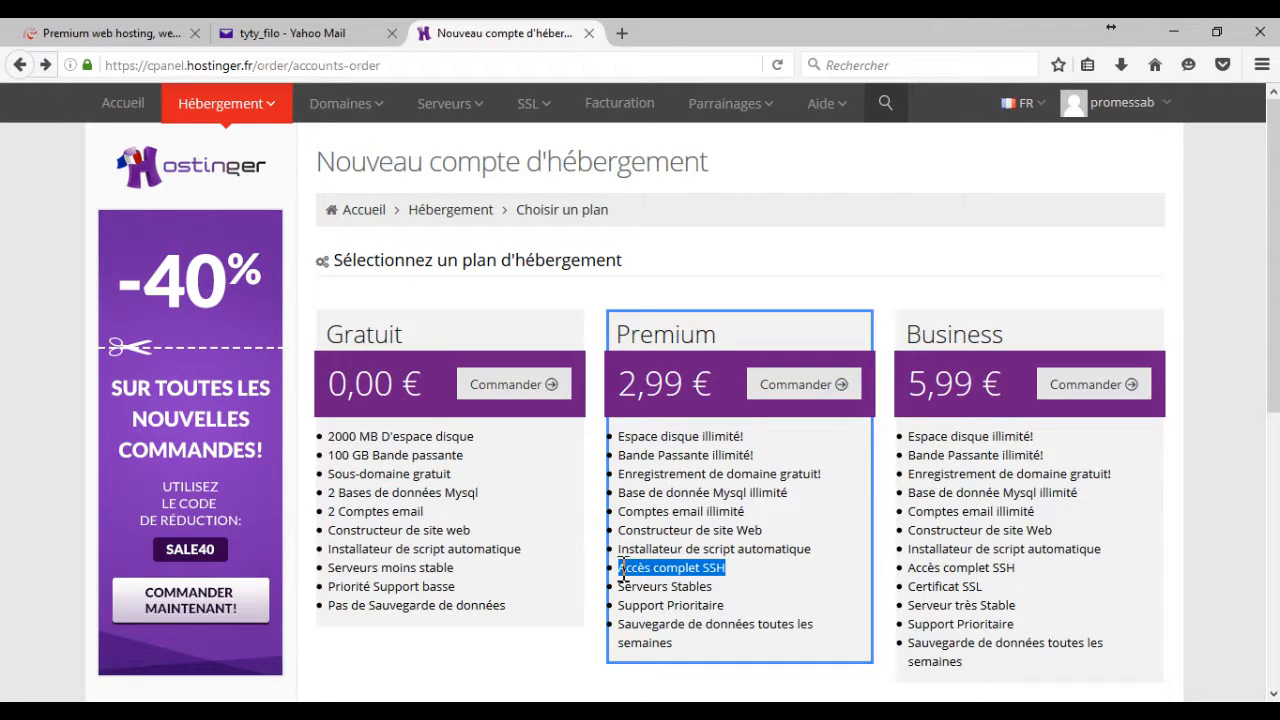
pyautogui.click(704, 567)
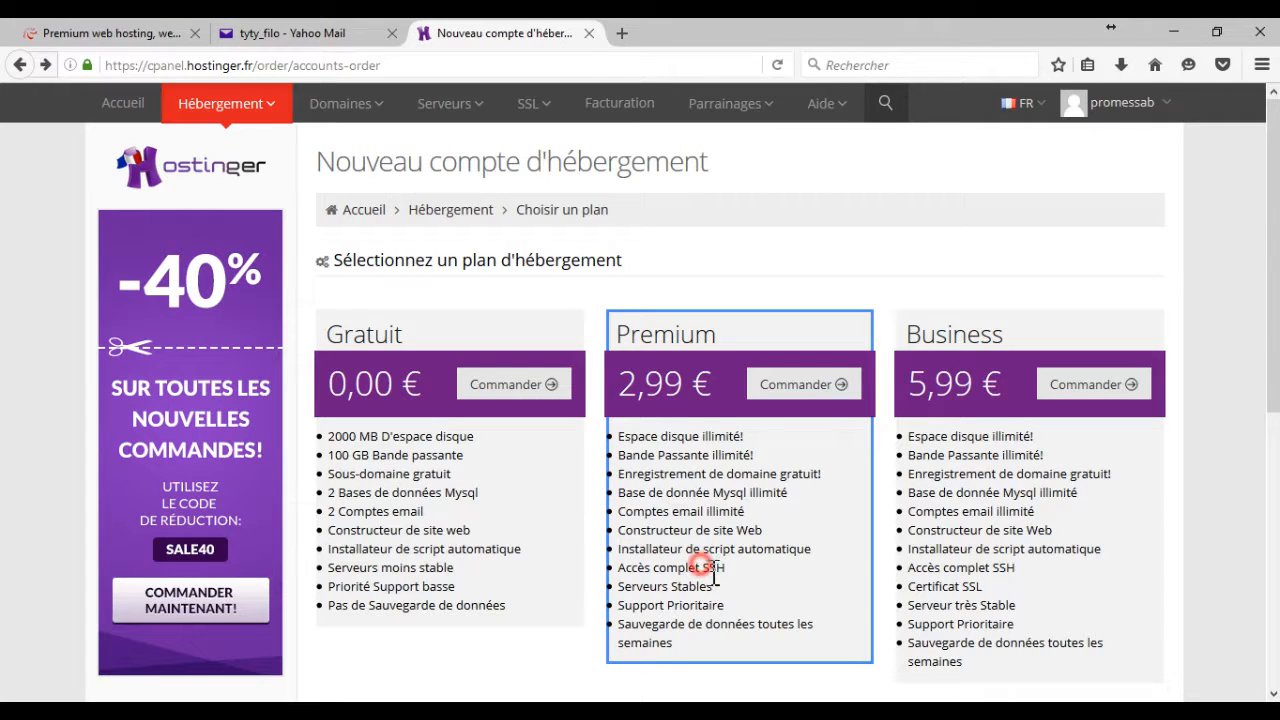
pyautogui.moveTo(726, 569); pyautogui.dragTo(708, 578)
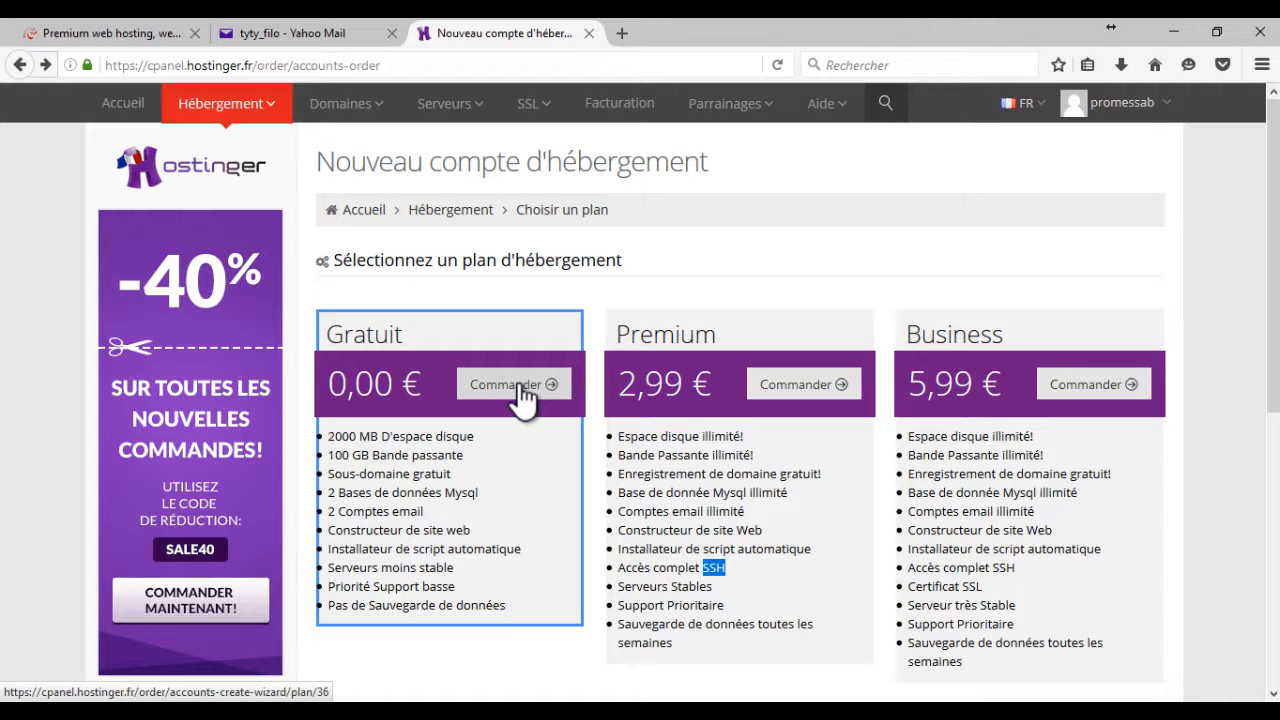
pyautogui.click(519, 384)
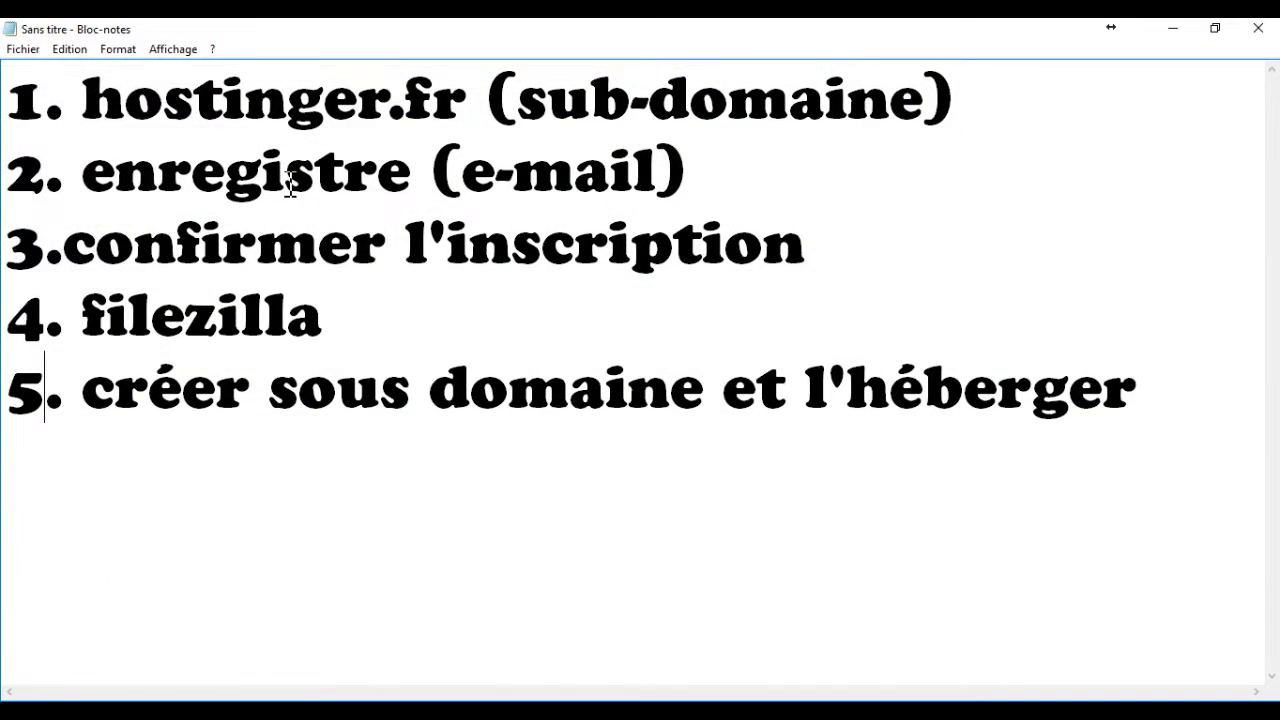
# Cut the filezilla line from the outline and renumber the last step from 5 to 4.
pyautogui.click(88, 318)
pyautogui.moveTo(44, 318); pyautogui.dragTo(10, 318)
pyautogui.hotkey('ctrl', 'c')
pyautogui.click(366, 300)
pyautogui.press('BackSpace')
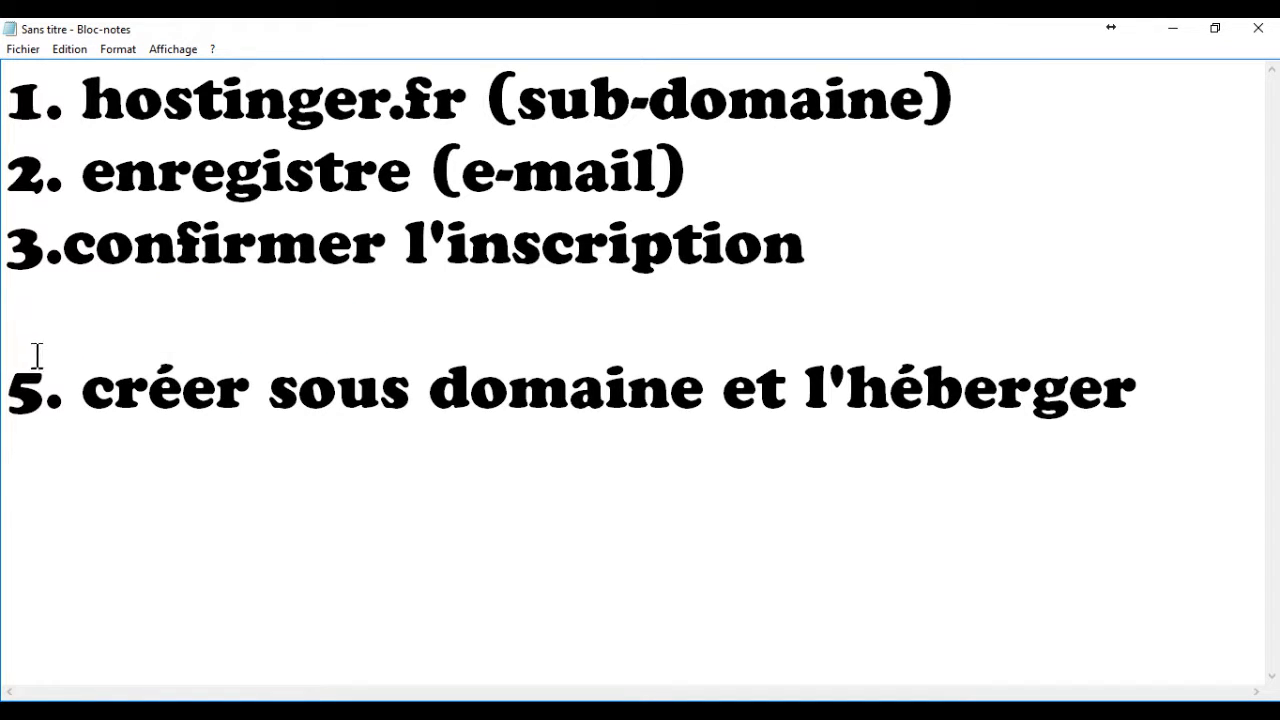
pyautogui.press('Delete')
pyautogui.click(34, 322)
pyautogui.moveTo(34, 322); pyautogui.dragTo(8, 322)
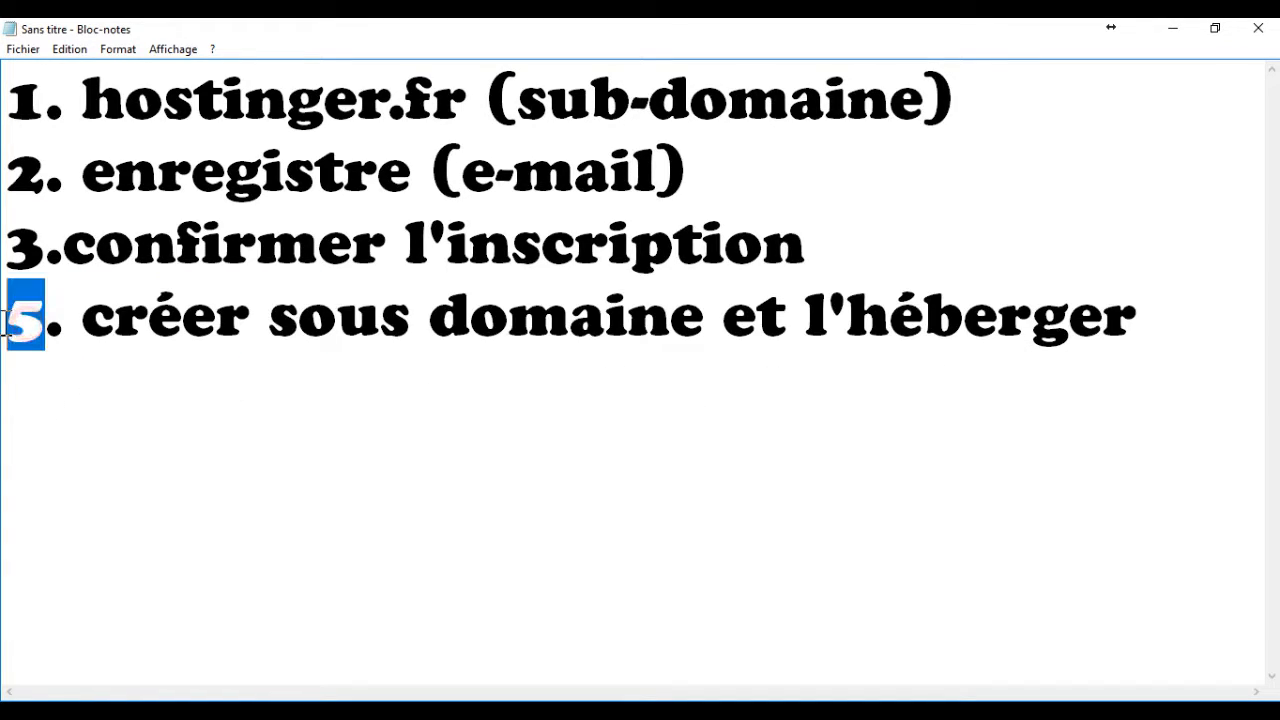
pyautogui.write('4')
# Paste the filezilla line below as step 5 and minimize Notepad.
pyautogui.click(40, 380)
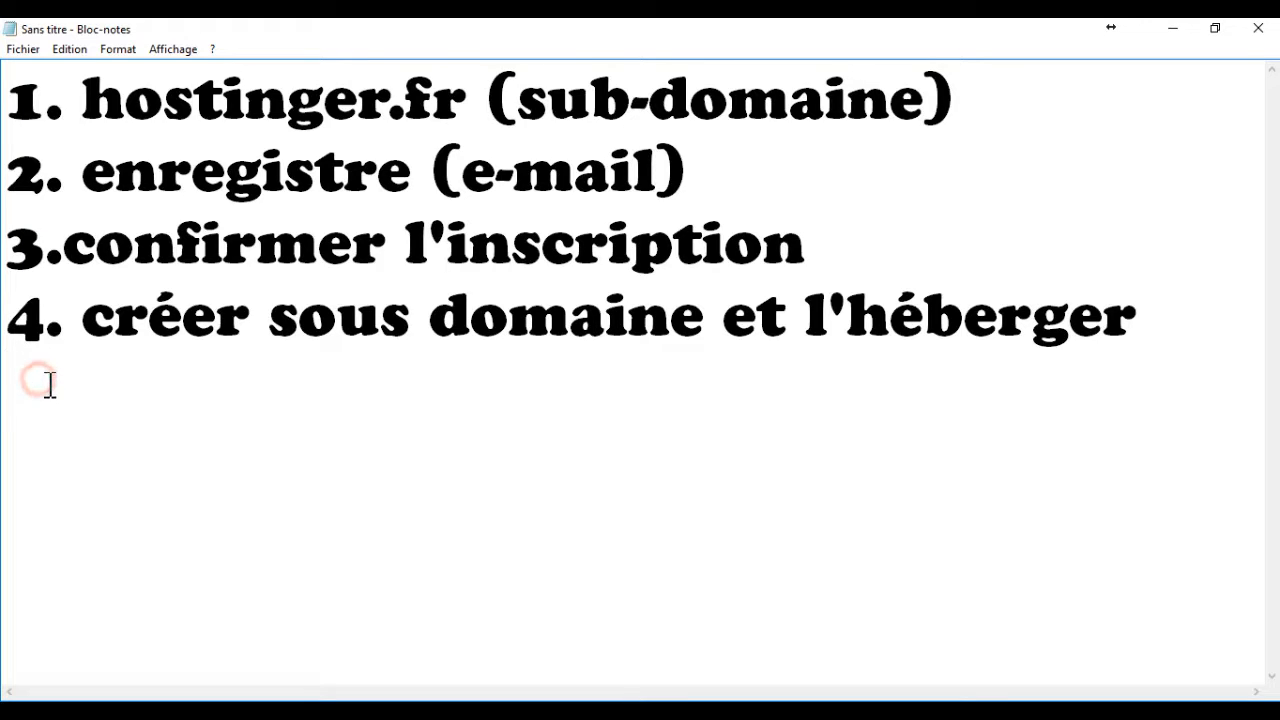
pyautogui.hotkey('ctrl', 'v')
pyautogui.moveTo(46, 385); pyautogui.dragTo(10, 382)
pyautogui.write('5')
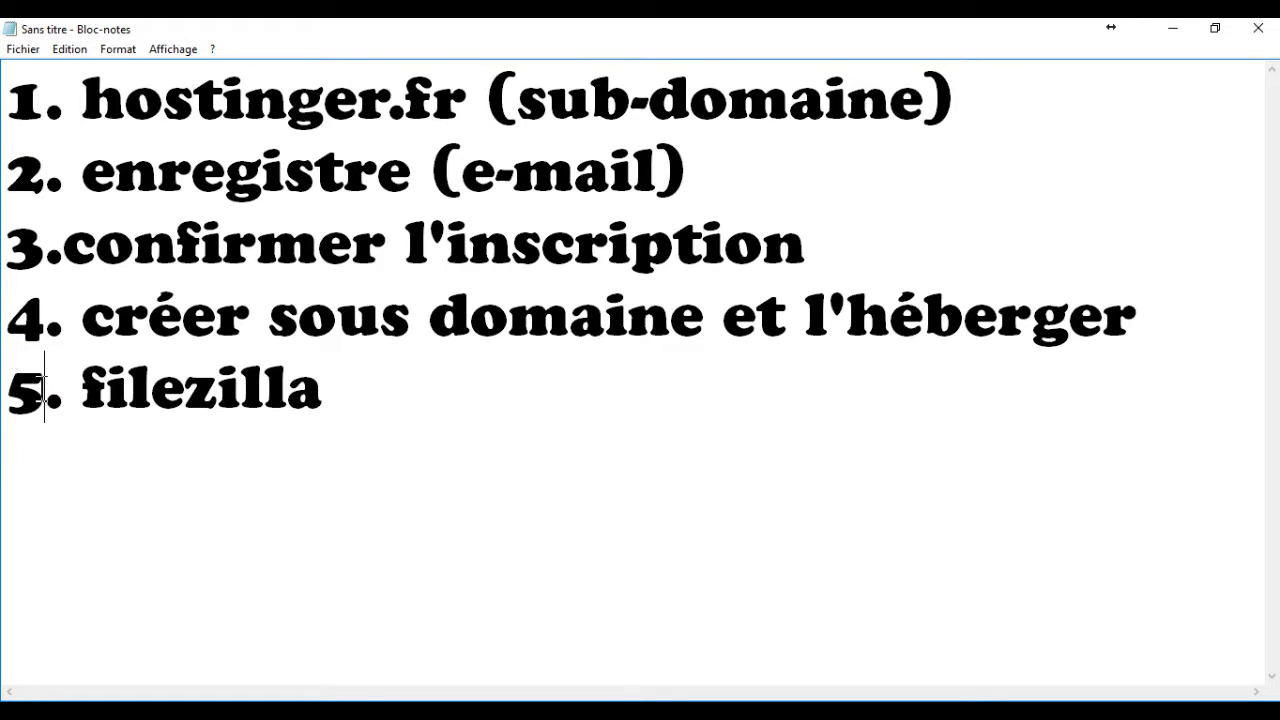
pyautogui.click(1175, 29)
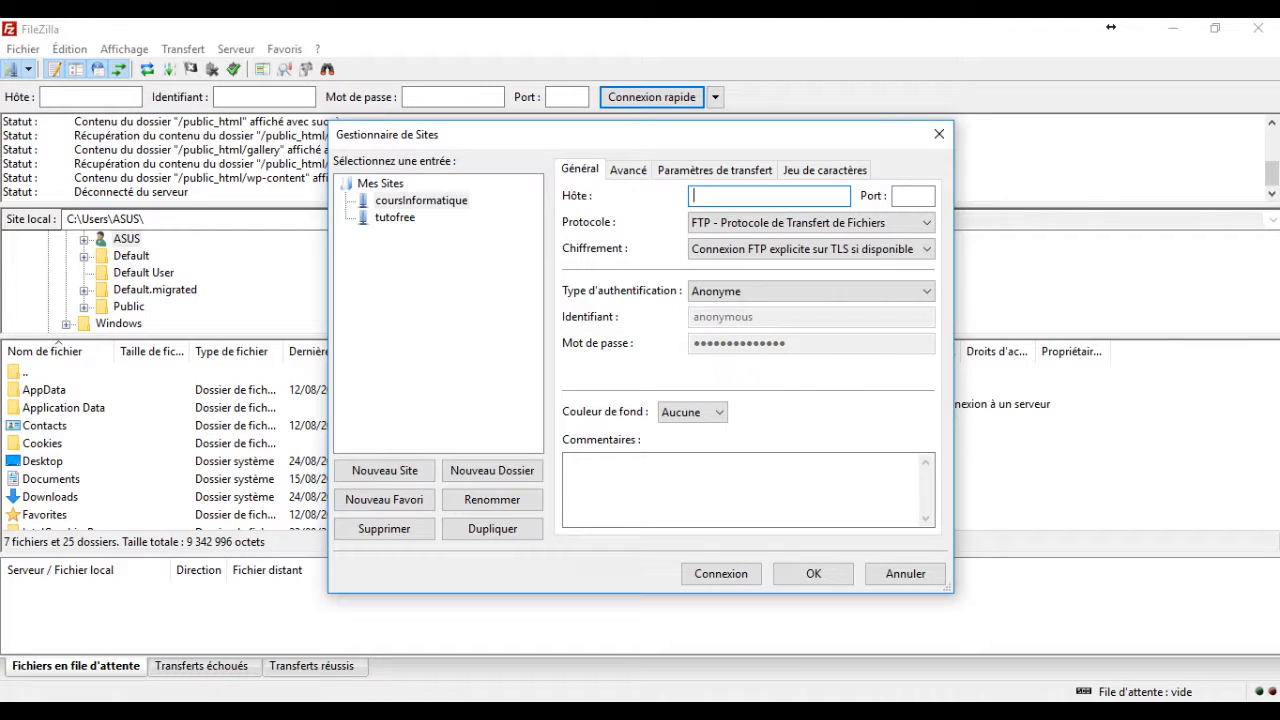
# Back on the Gratuit order form, keep Sous domaine as domain type and open the .esy.es suffix list.
pyautogui.hotkey('alt', 'Tab')
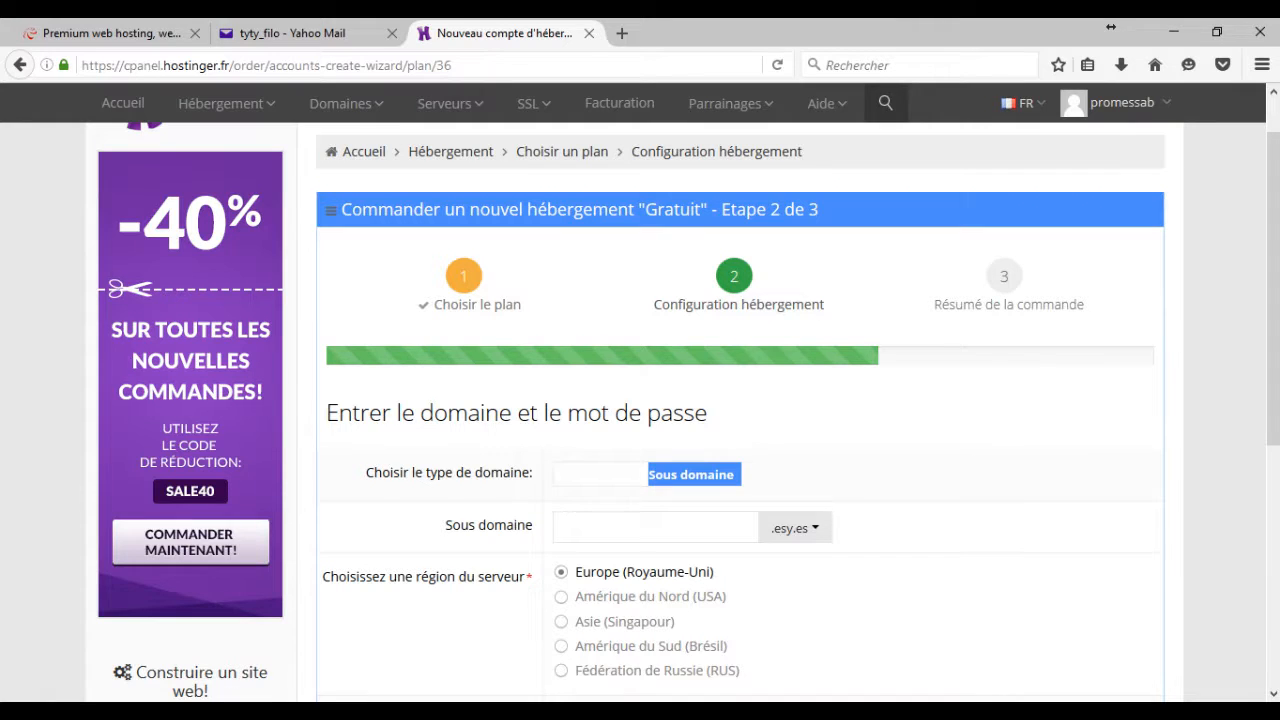
pyautogui.click(600, 478)
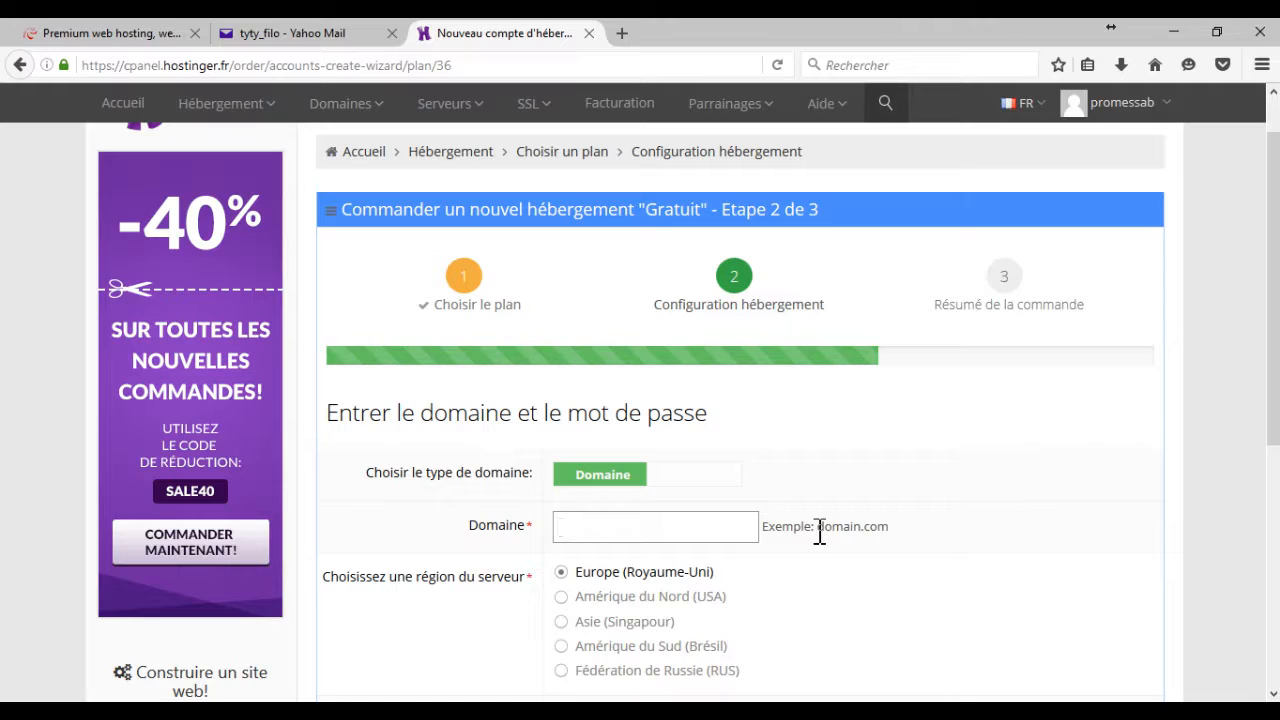
pyautogui.moveTo(818, 527); pyautogui.dragTo(864, 530)
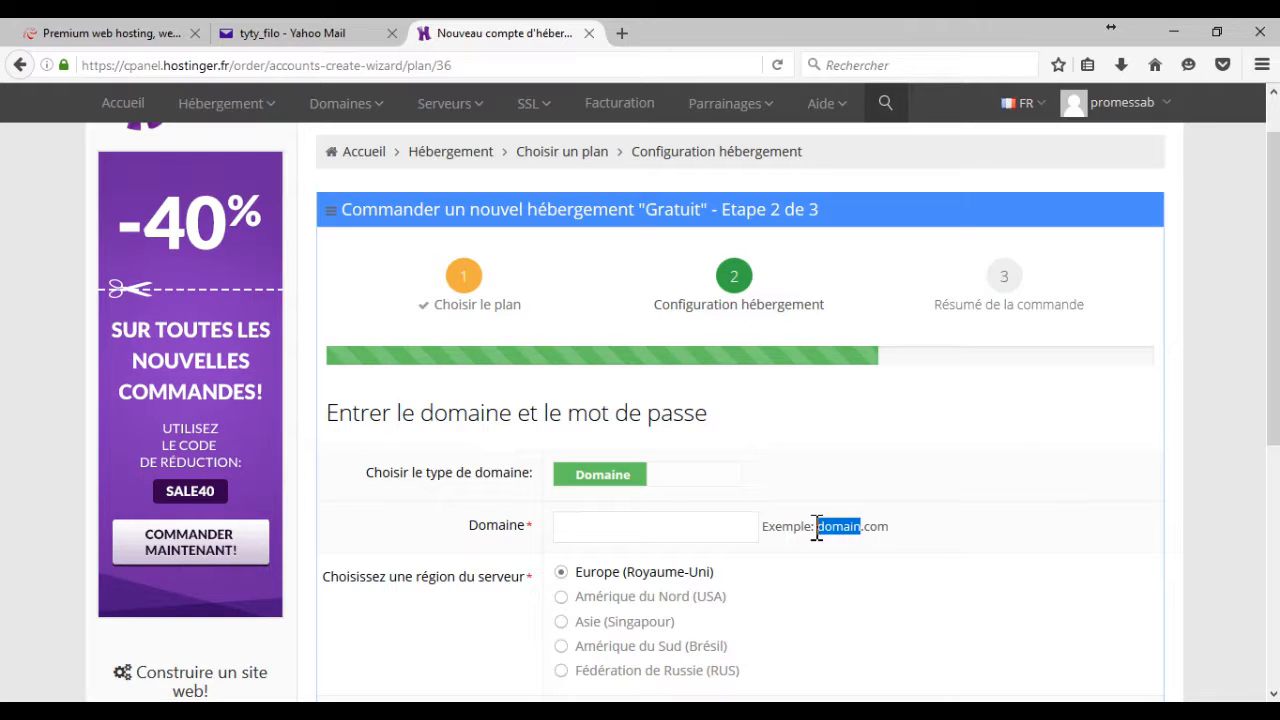
pyautogui.click(817, 527)
pyautogui.moveTo(819, 527); pyautogui.dragTo(867, 531)
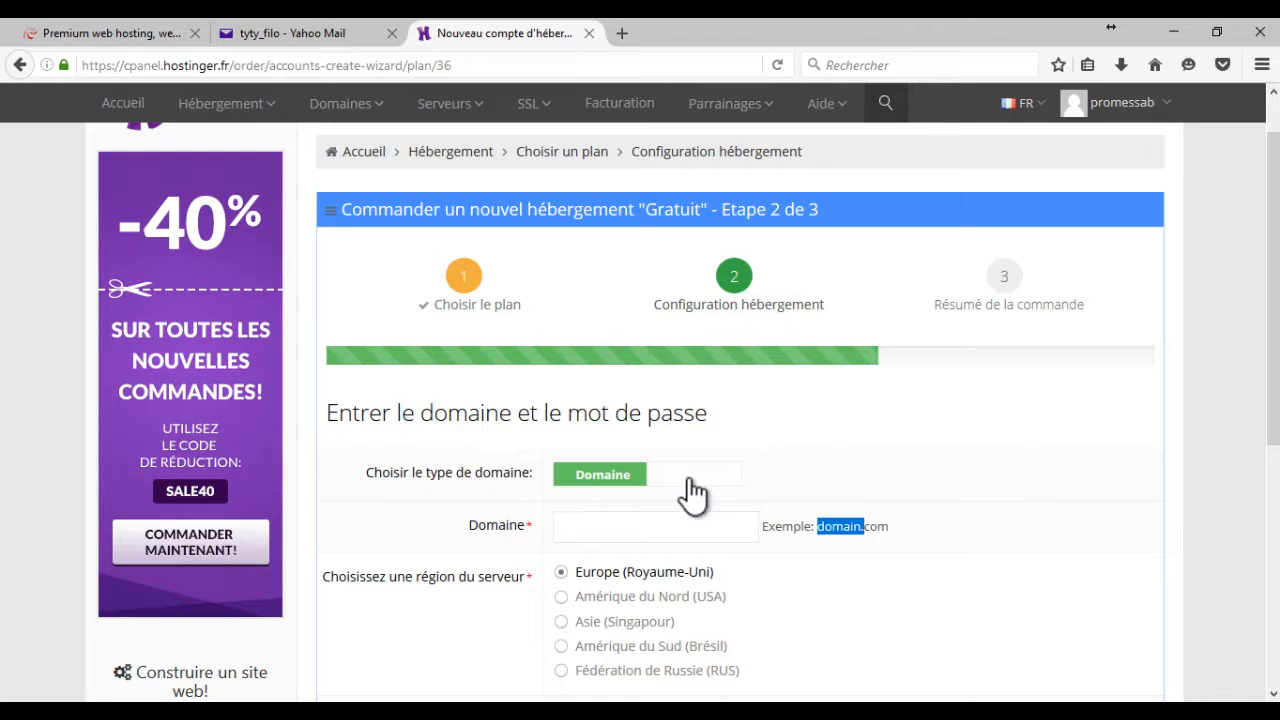
pyautogui.click(689, 479)
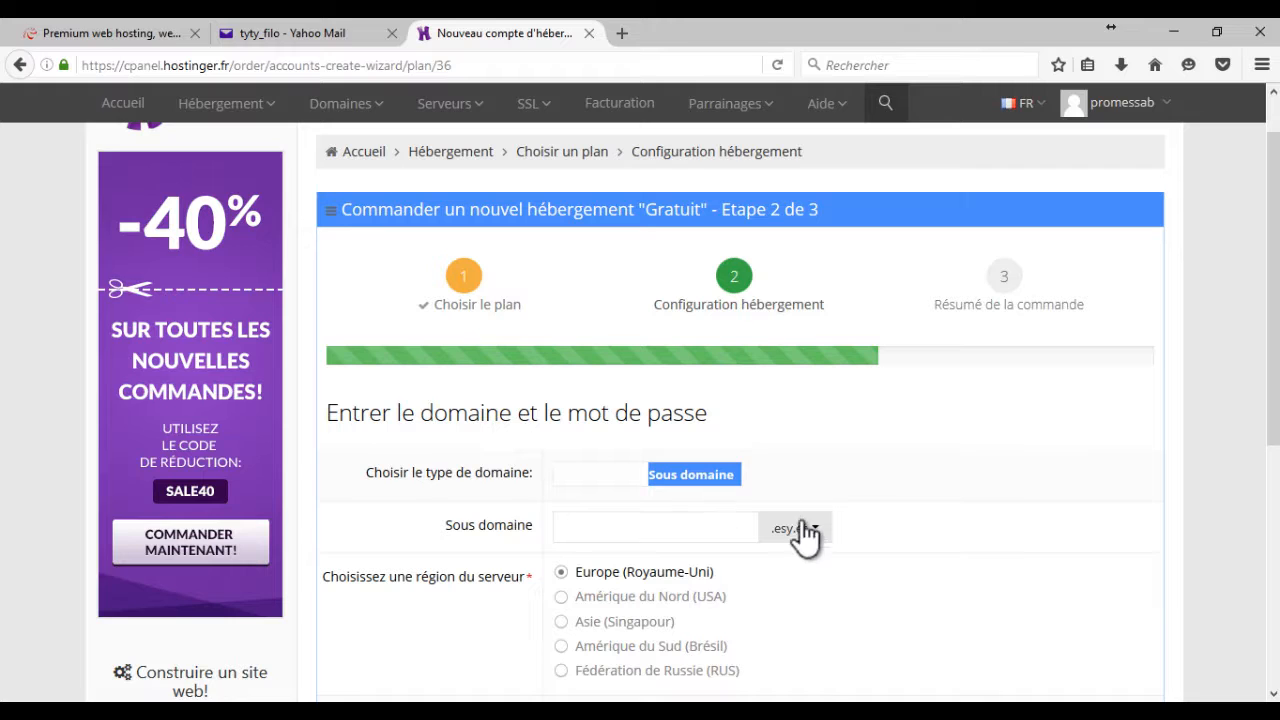
pyautogui.click(805, 530)
pyautogui.scroll(-2, 790, 612)
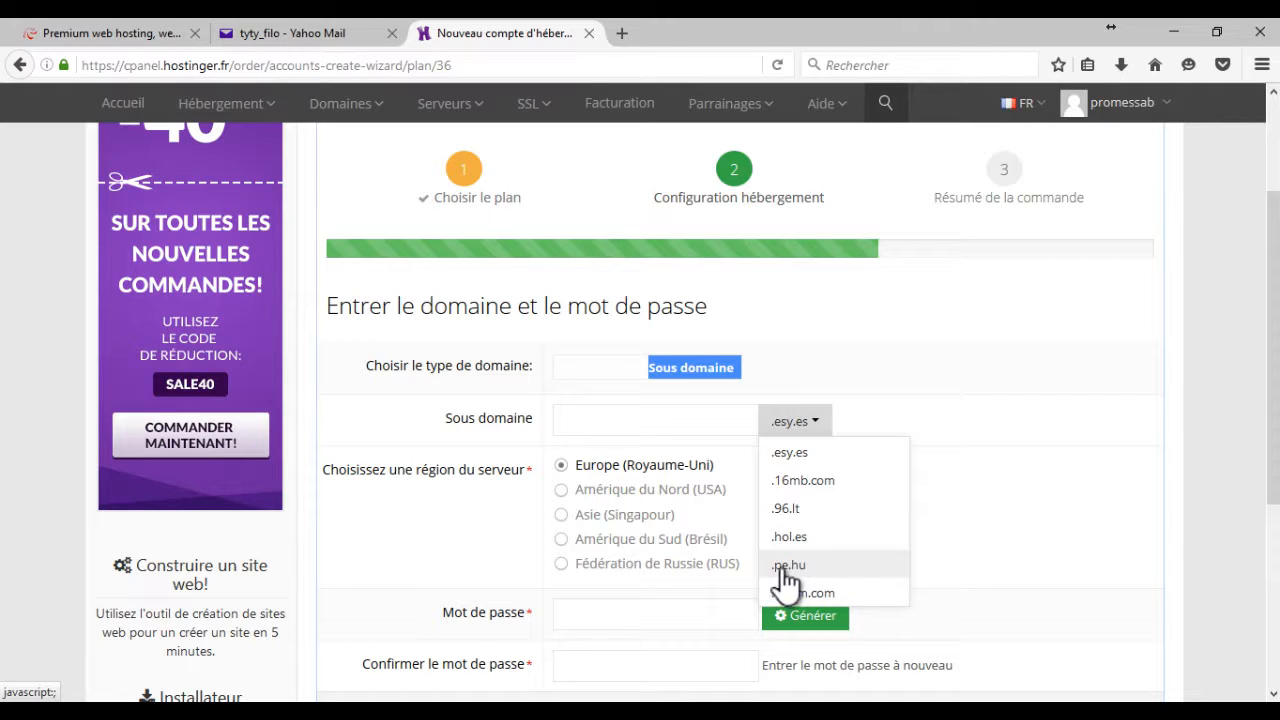
pyautogui.click(621, 33)
pyautogui.write('he')
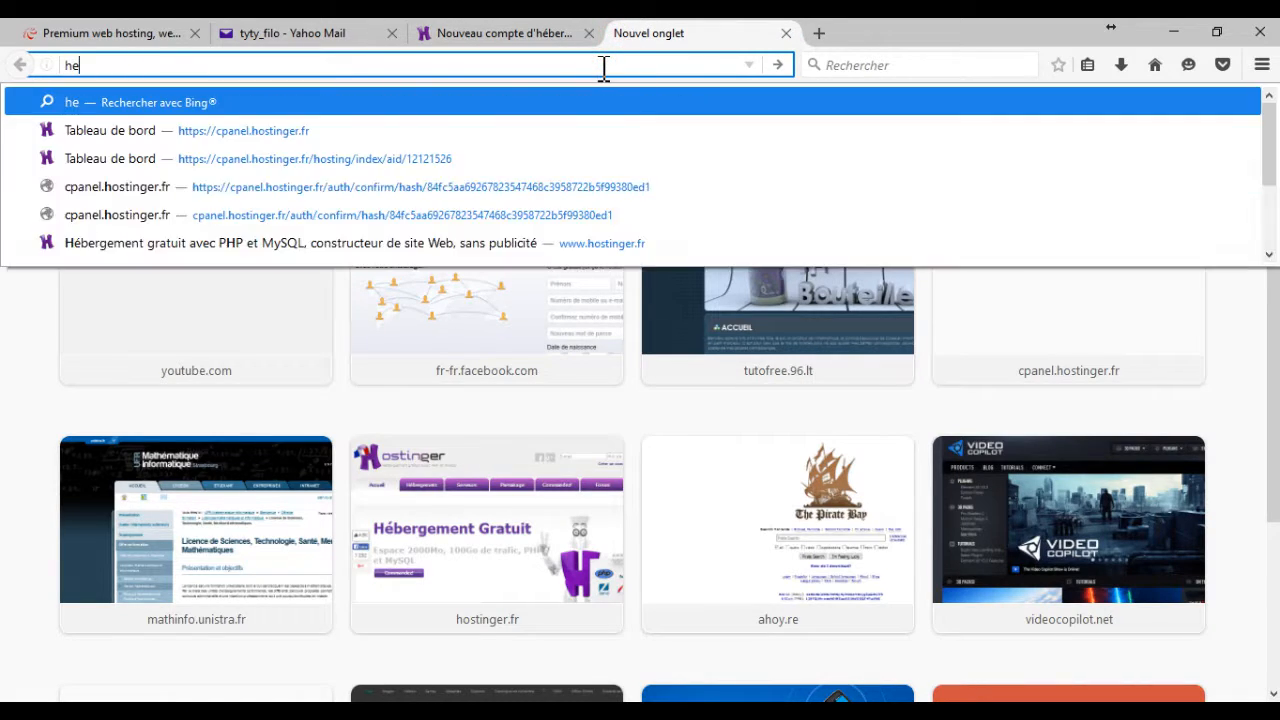
pyautogui.write('.hu')
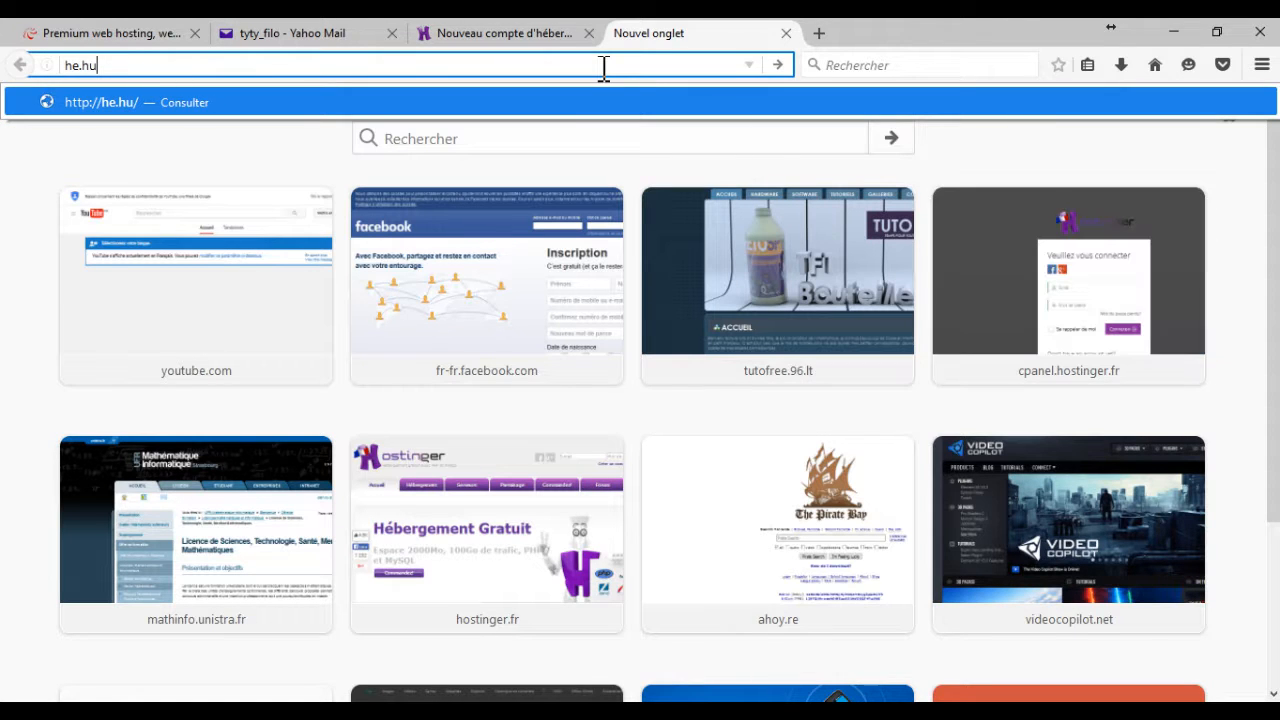
pyautogui.press('Return')
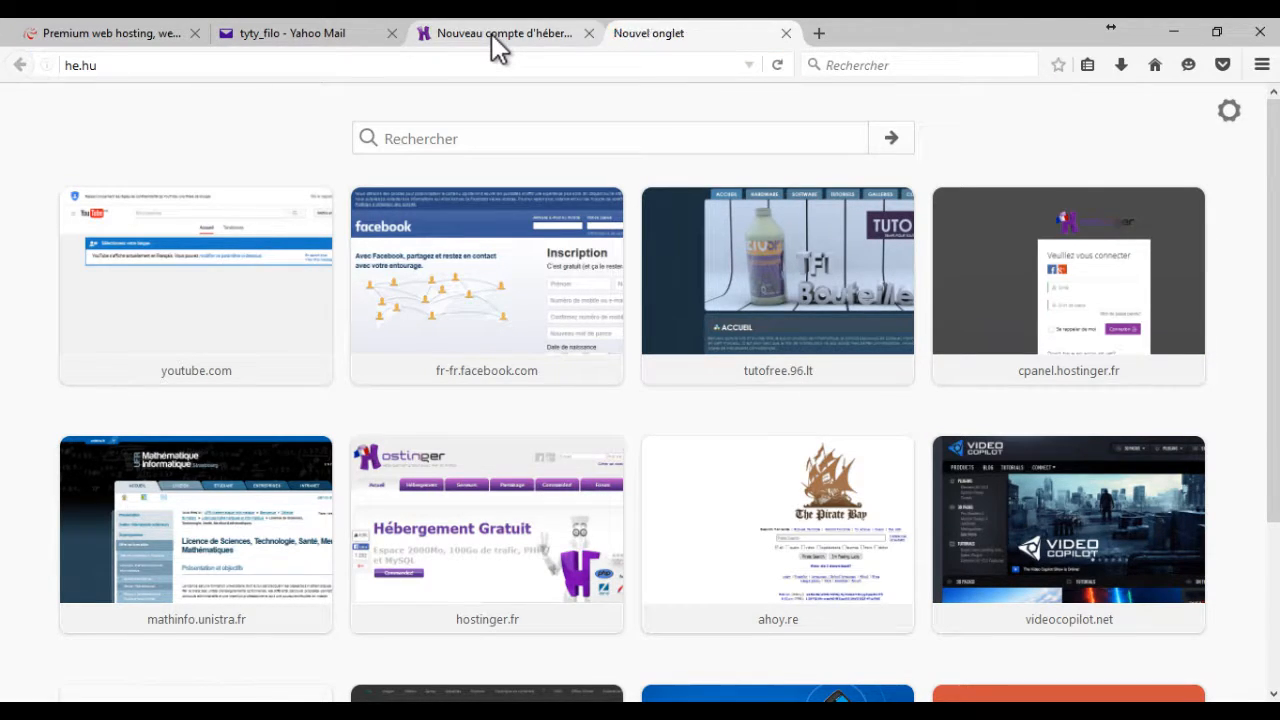
pyautogui.click(492, 34)
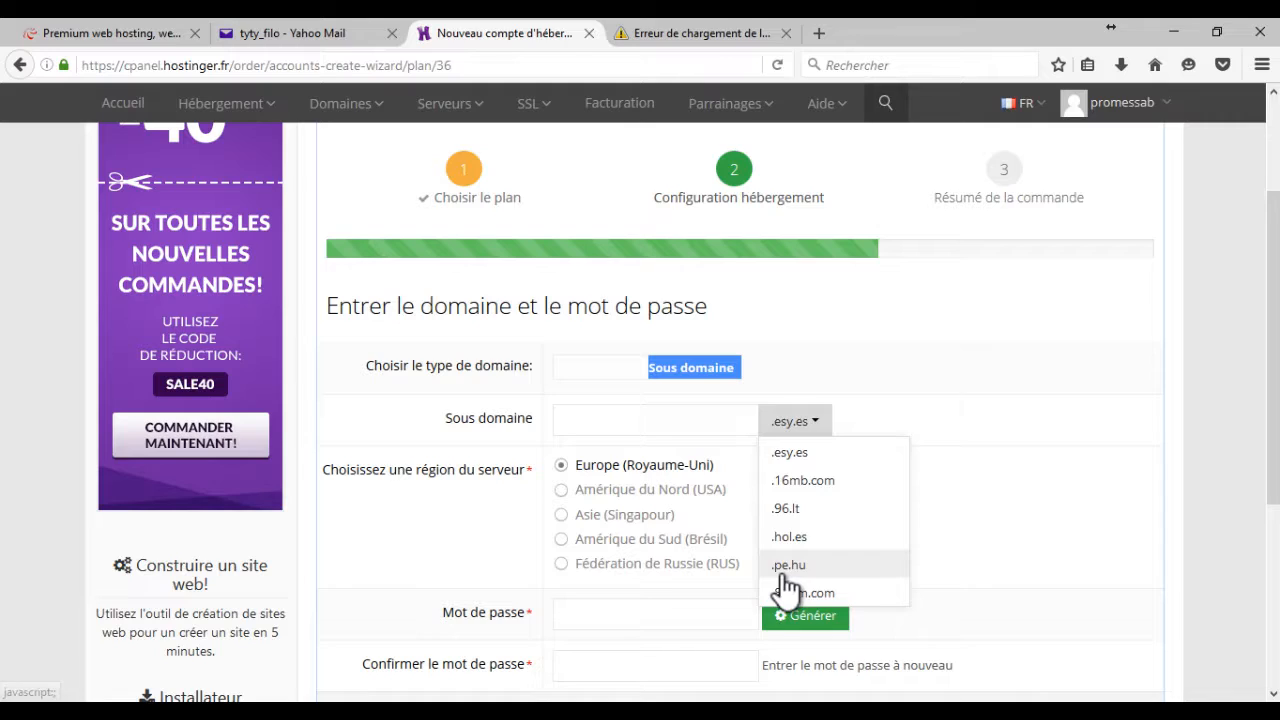
pyautogui.click(704, 36)
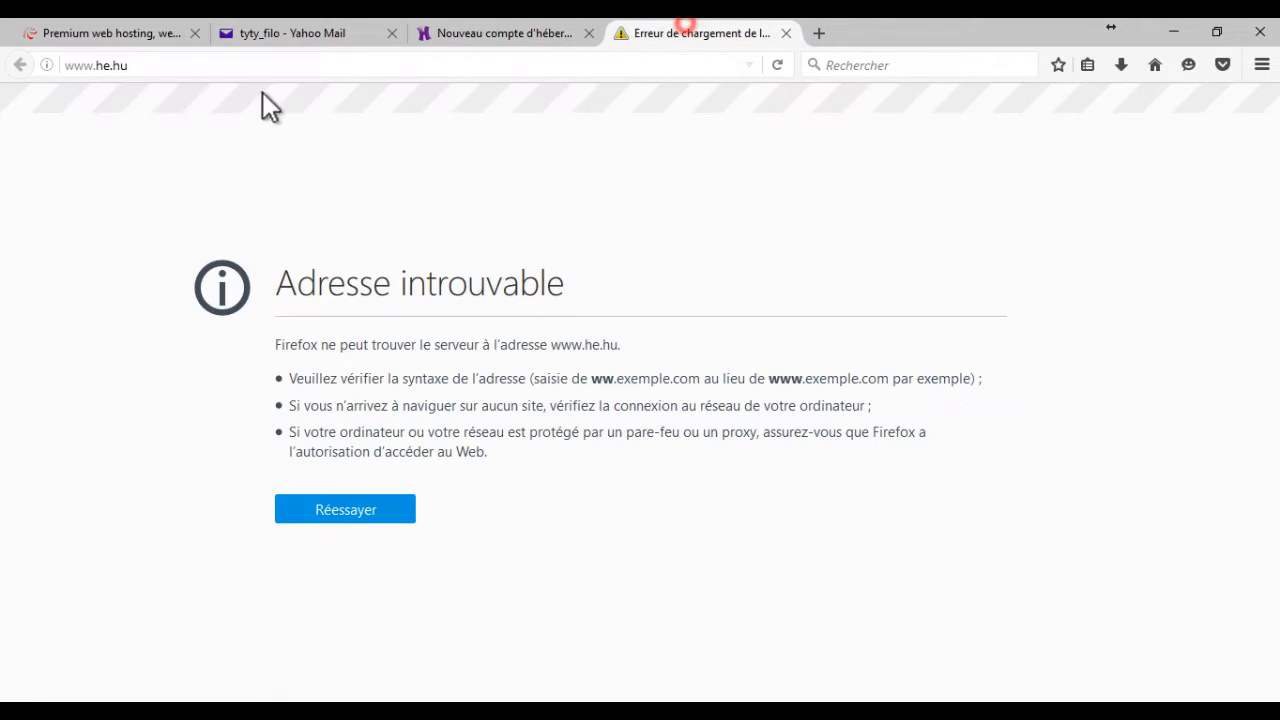
pyautogui.doubleClick(103, 66)
pyautogui.write('pe')
pyautogui.press('Return')
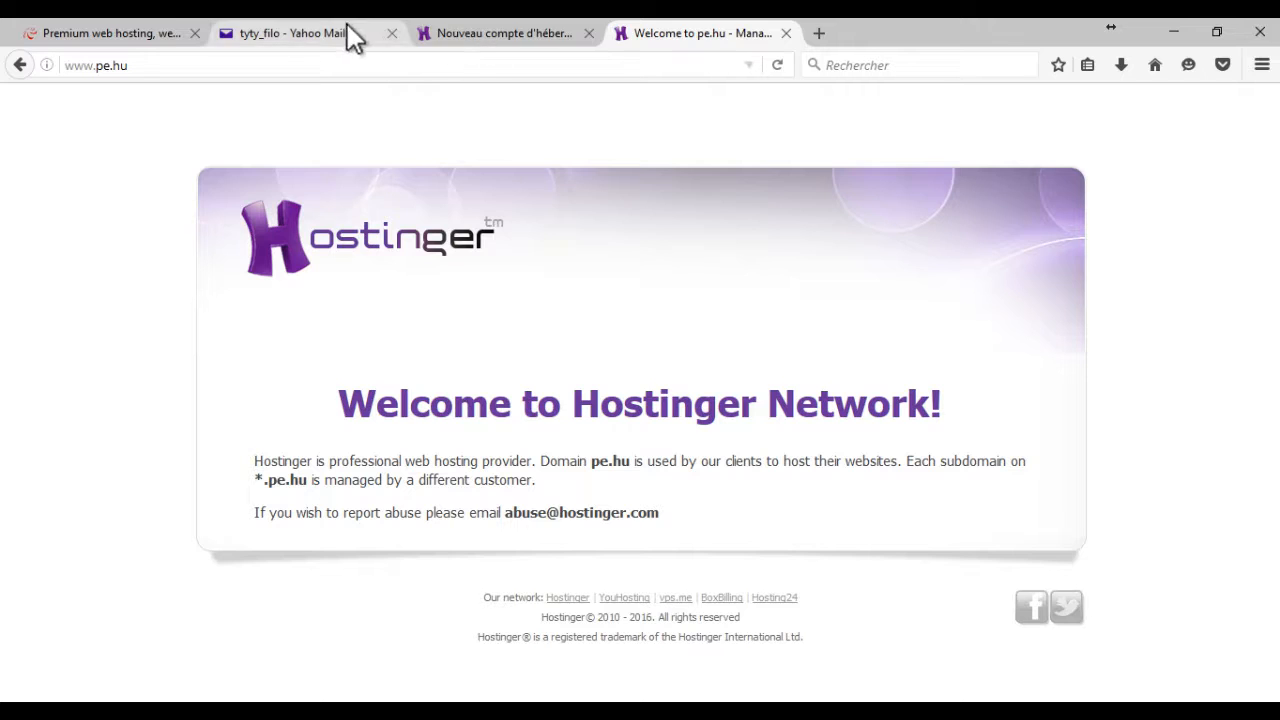
pyautogui.click(505, 36)
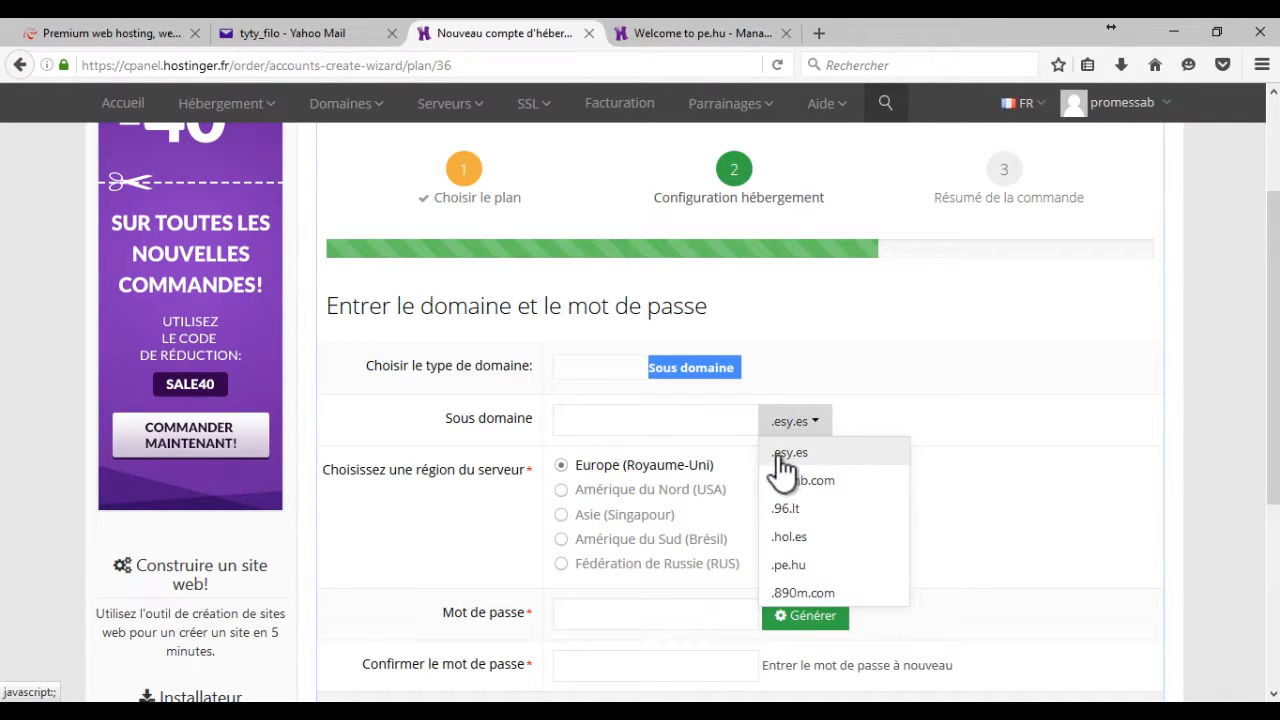
pyautogui.click(718, 40)
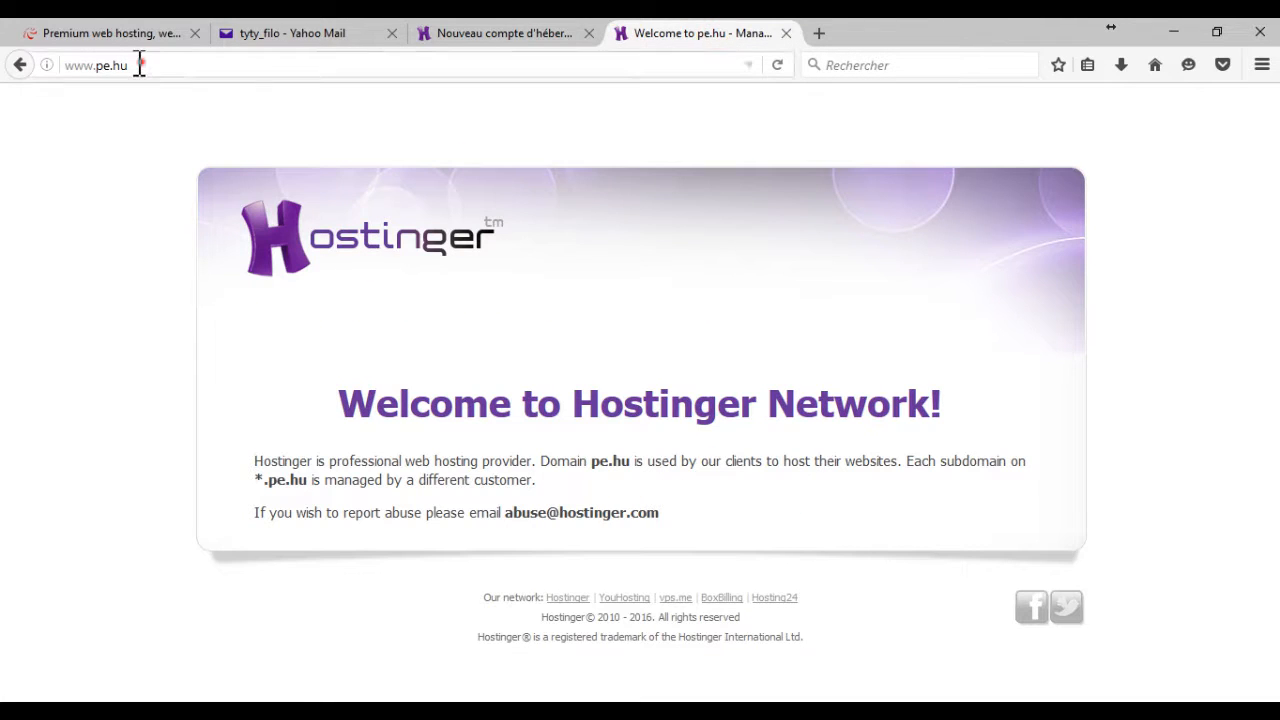
pyautogui.moveTo(137, 63); pyautogui.dragTo(100, 80)
pyautogui.write('esy.es')
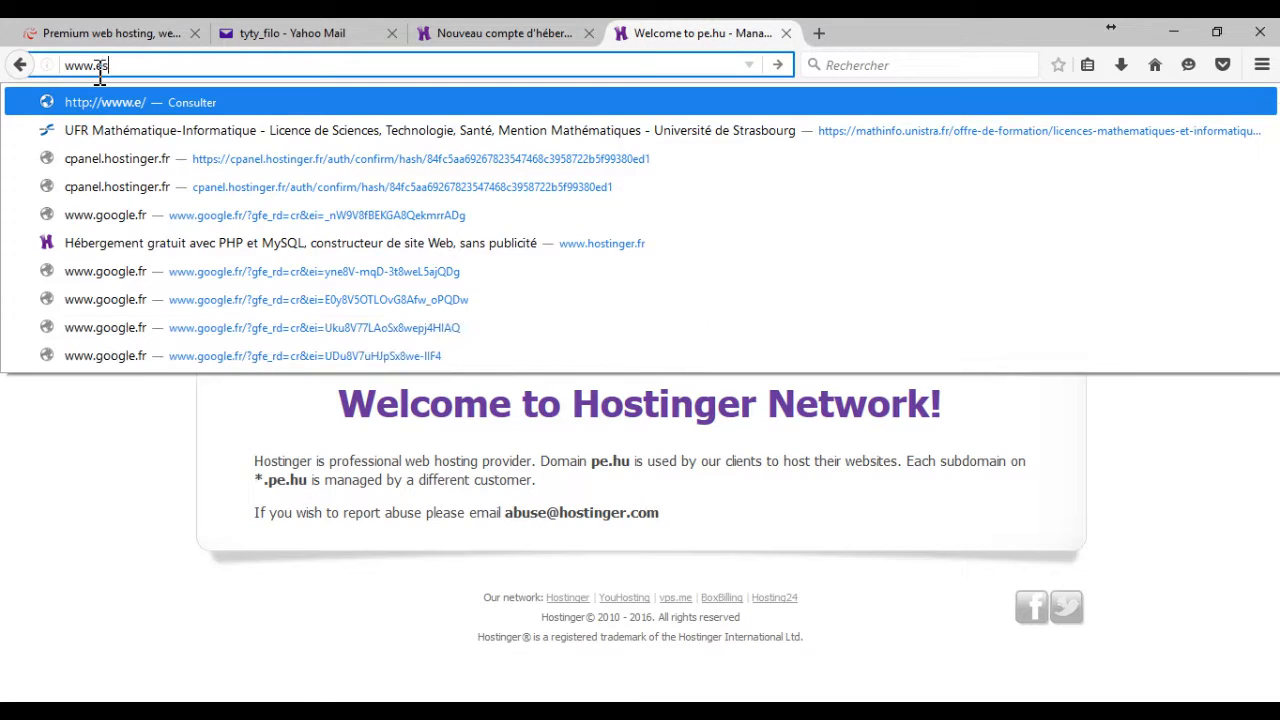
pyautogui.press('Return')
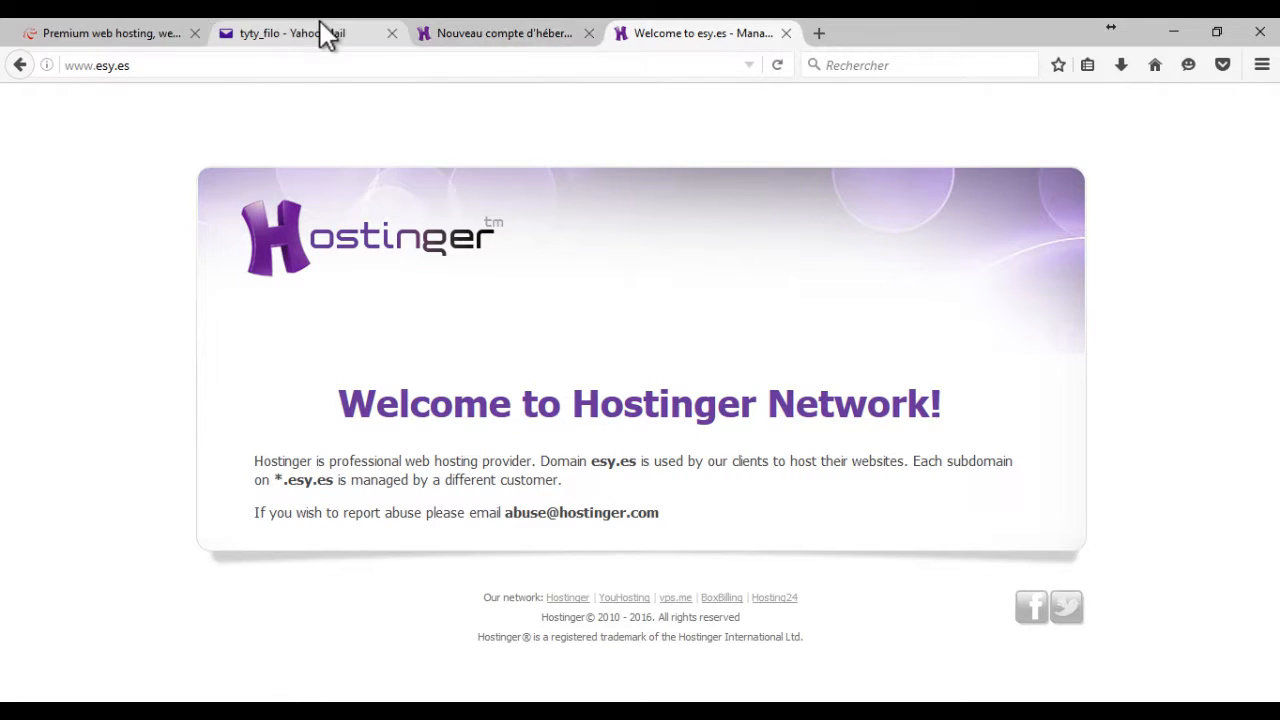
pyautogui.click(478, 33)
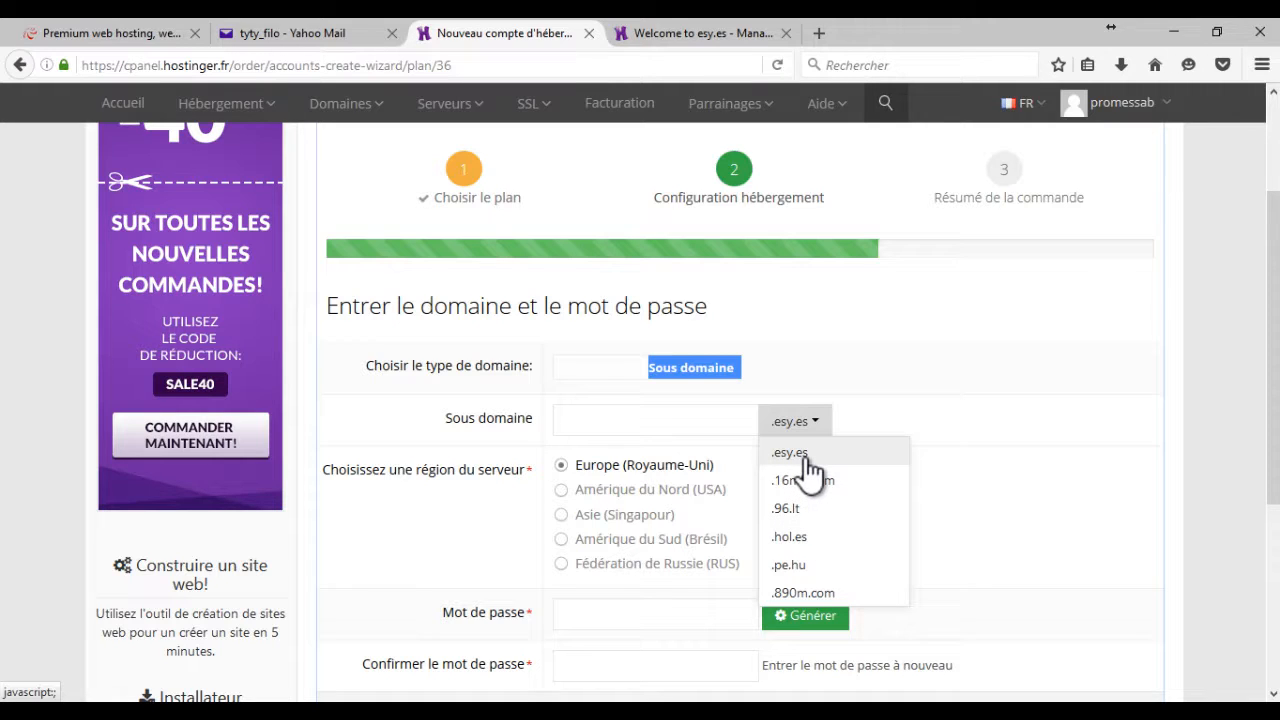
# Choose the .hol.es suffix and enter itcours as the subdomain.
pyautogui.click(795, 535)
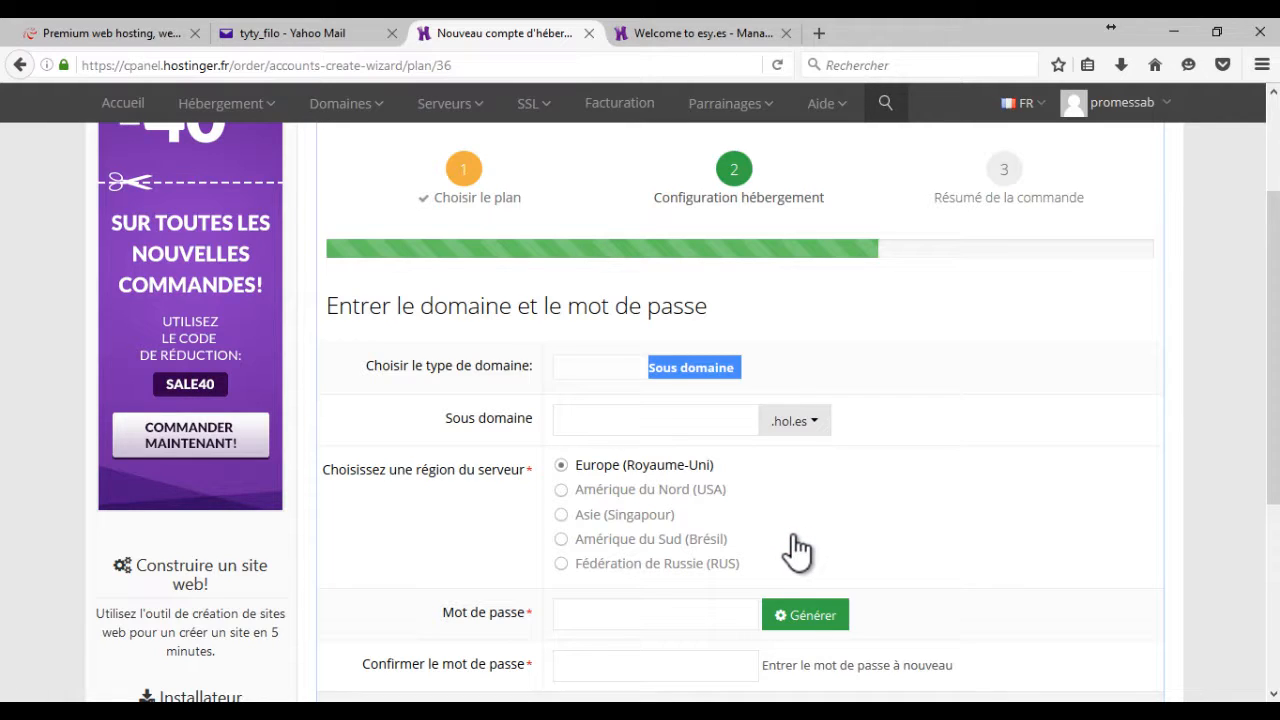
pyautogui.click(622, 371)
pyautogui.click(626, 370)
pyautogui.click(628, 420)
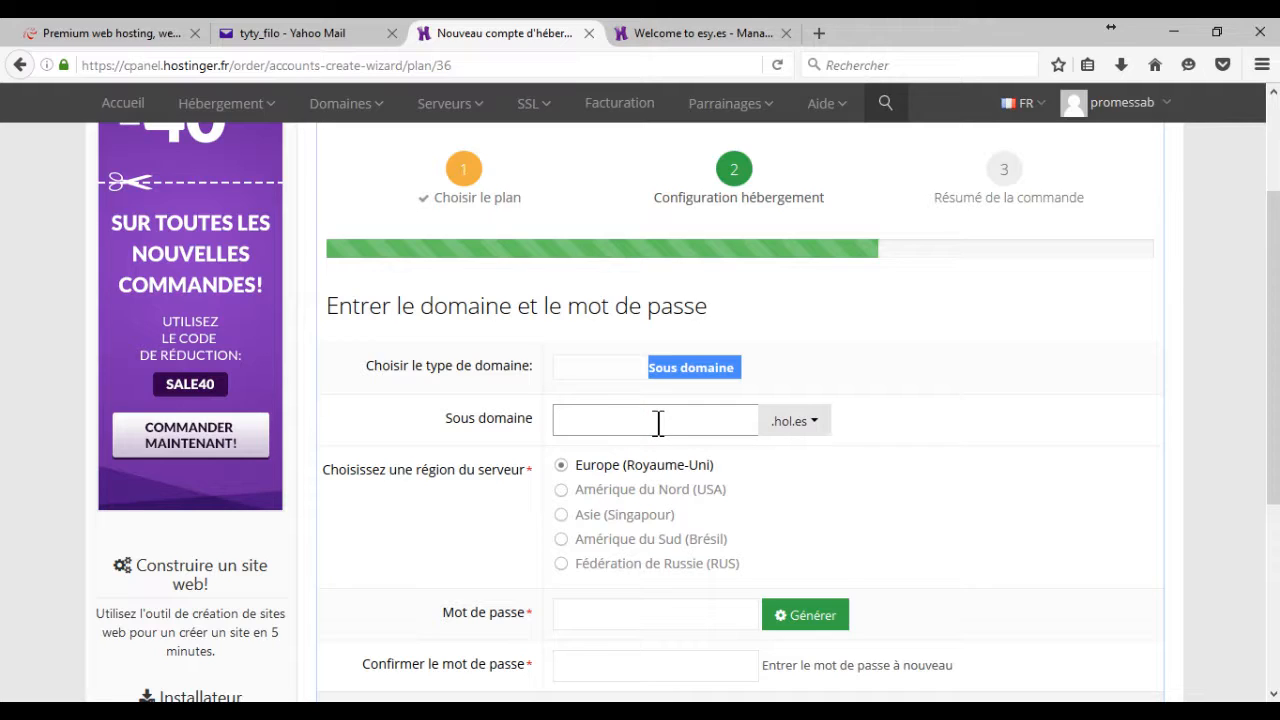
pyautogui.write('cours')
pyautogui.click(606, 421)
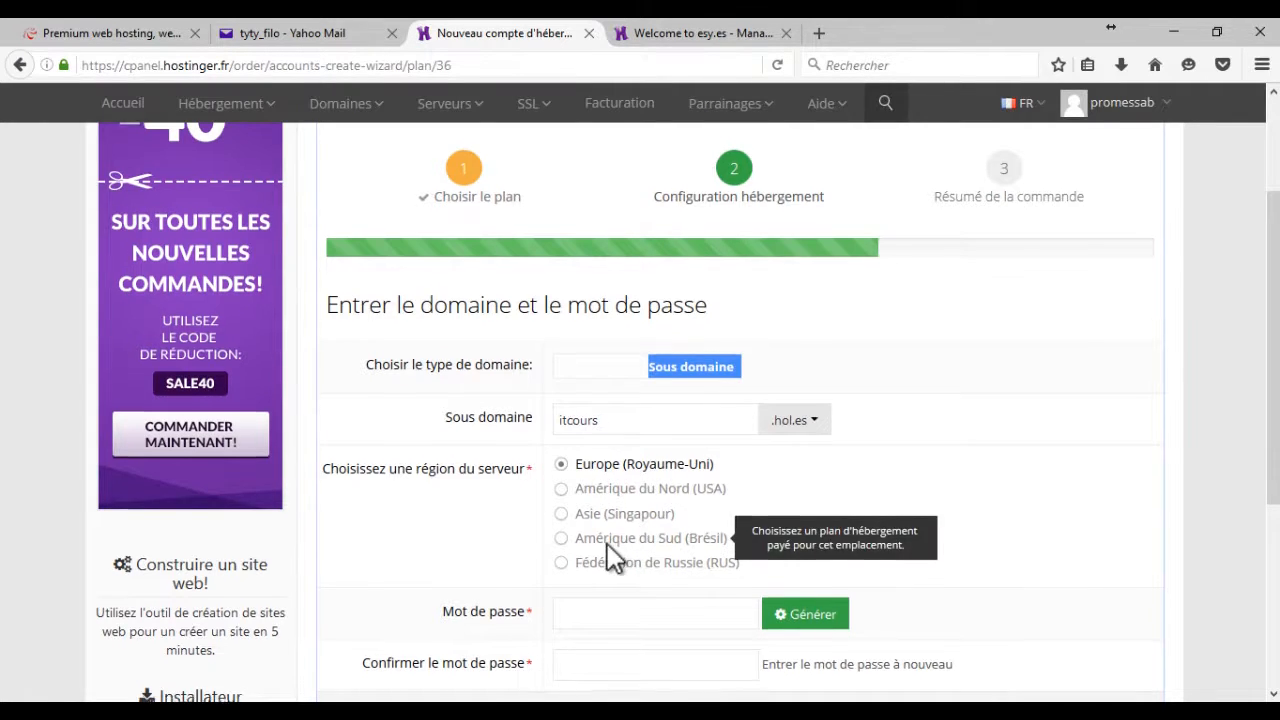
pyautogui.scroll(-3, 611, 557)
# Fill in and confirm the account password, then continue to the confirmation step.
pyautogui.click(590, 403)
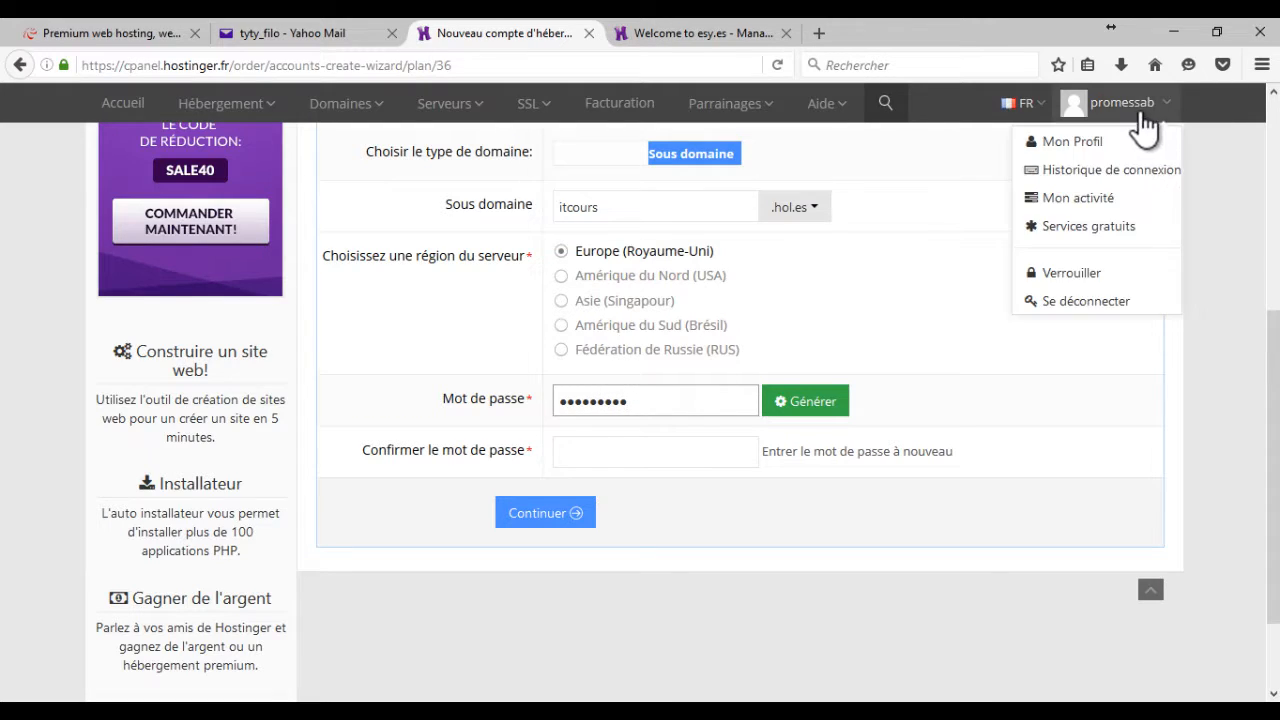
pyautogui.click(627, 449)
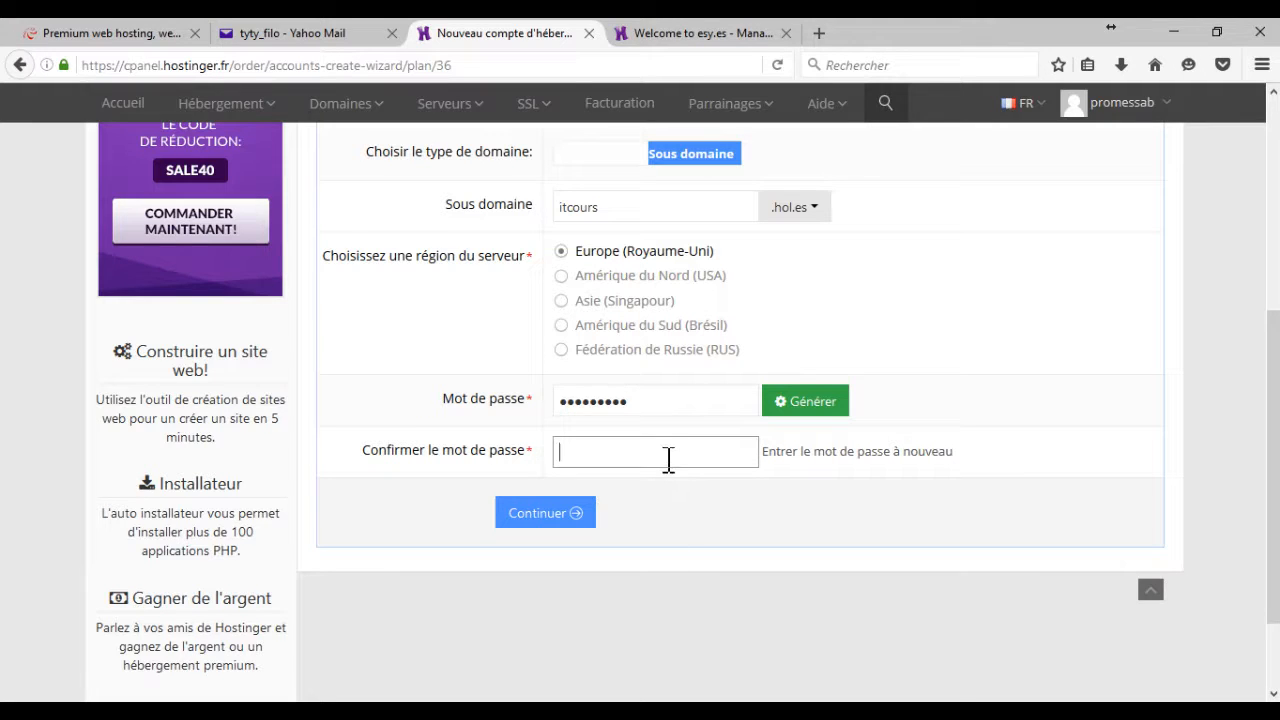
pyautogui.write('••••')
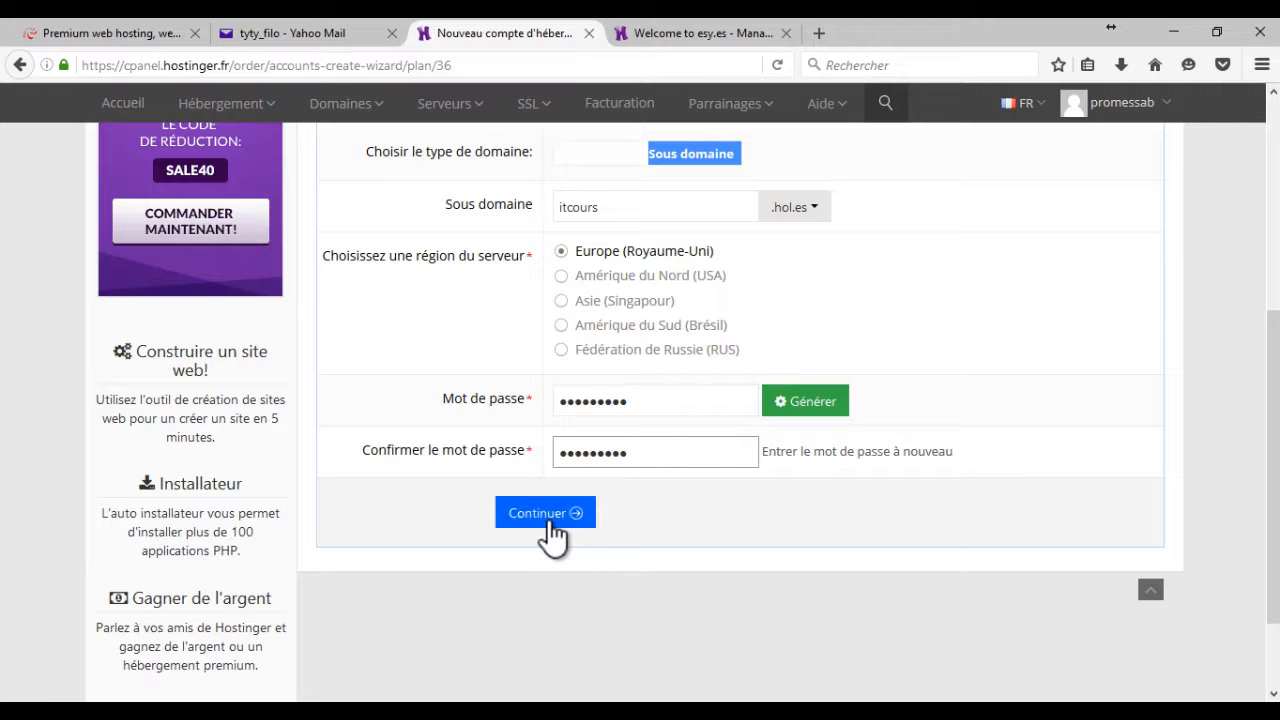
pyautogui.click(551, 528)
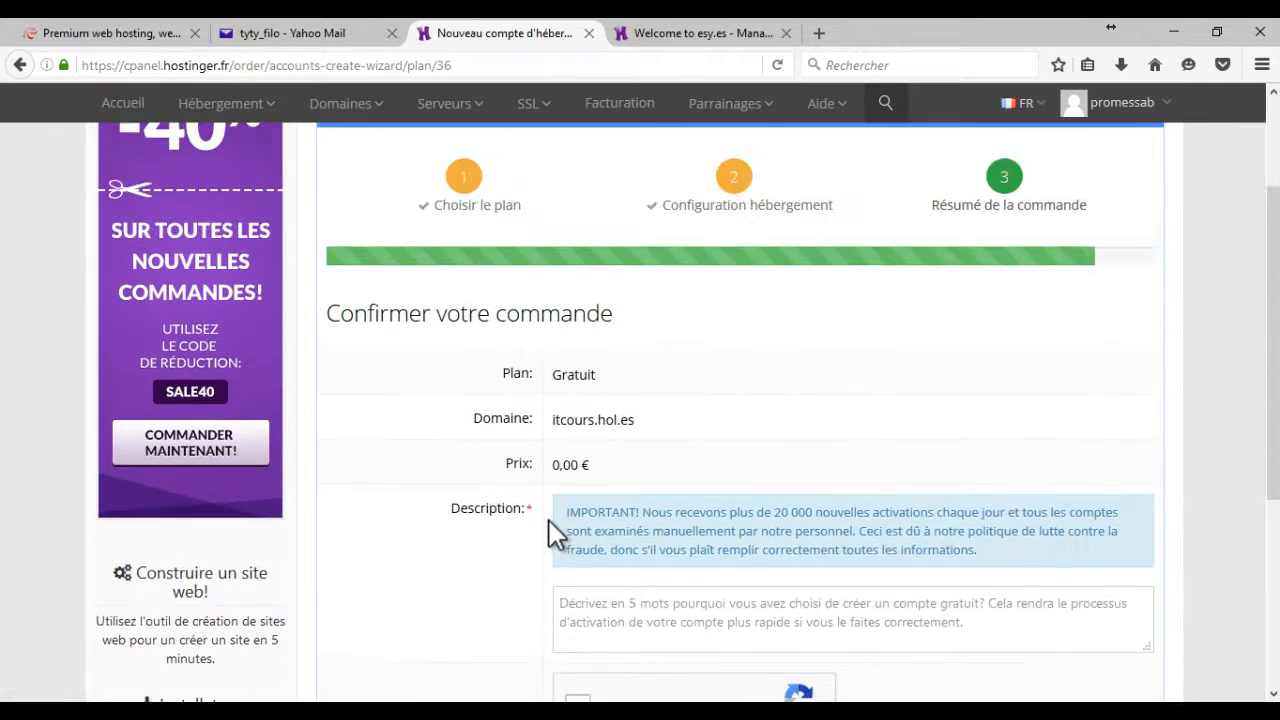
# Copy itcours.hol.es and load it in the spare tab, which shows a 404 page.
pyautogui.scroll(-2, 747, 450)
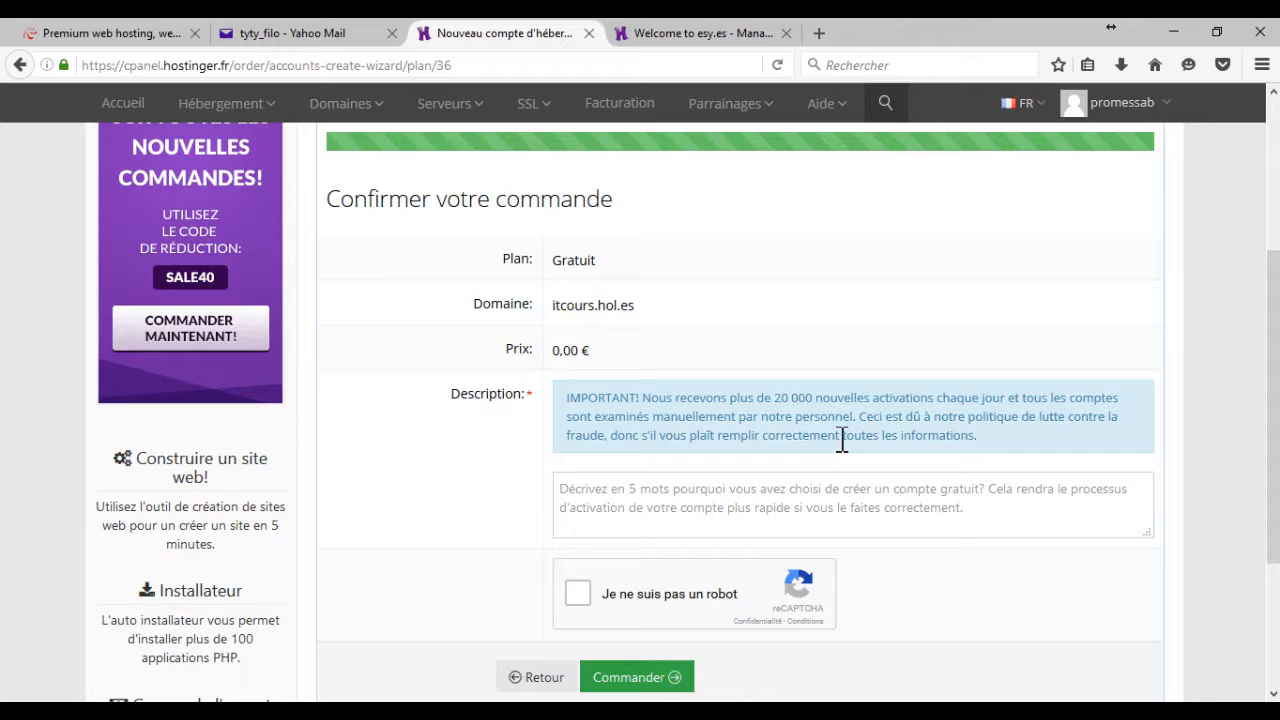
pyautogui.scroll(3, 842, 440)
pyautogui.scroll(-2, 777, 449)
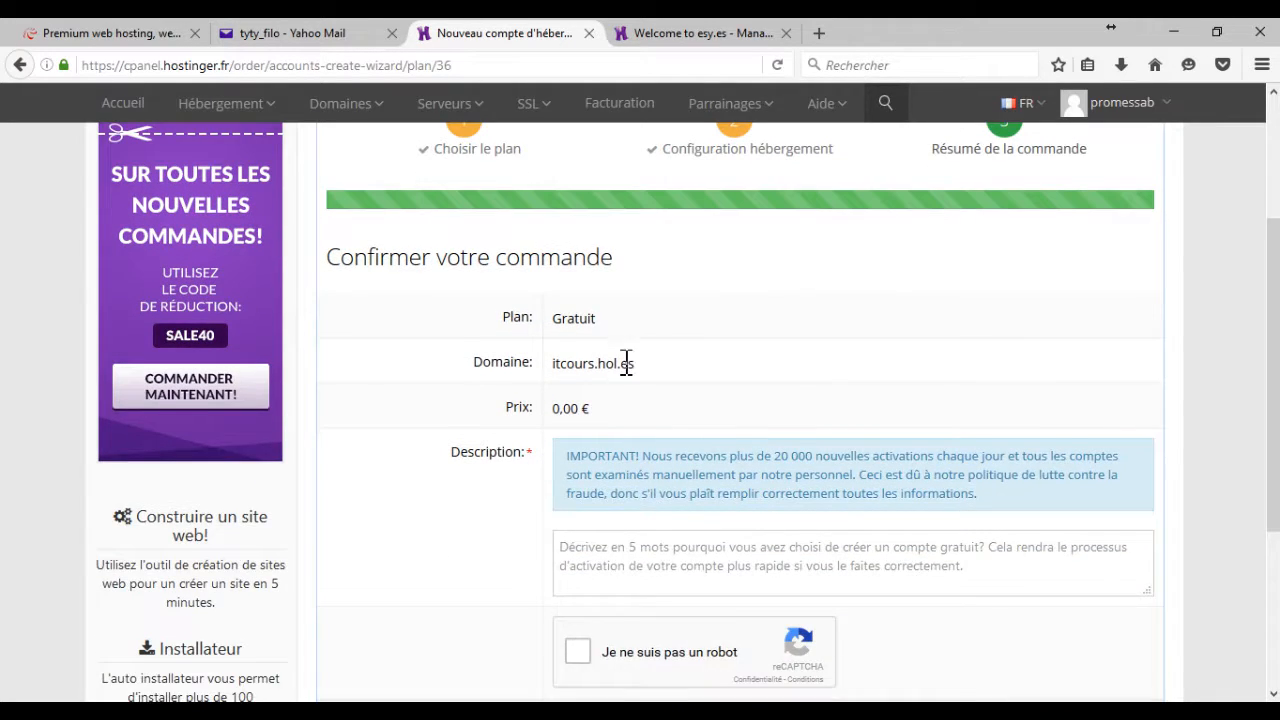
pyautogui.scroll(1, 626, 363)
pyautogui.tripleClick(637, 474)
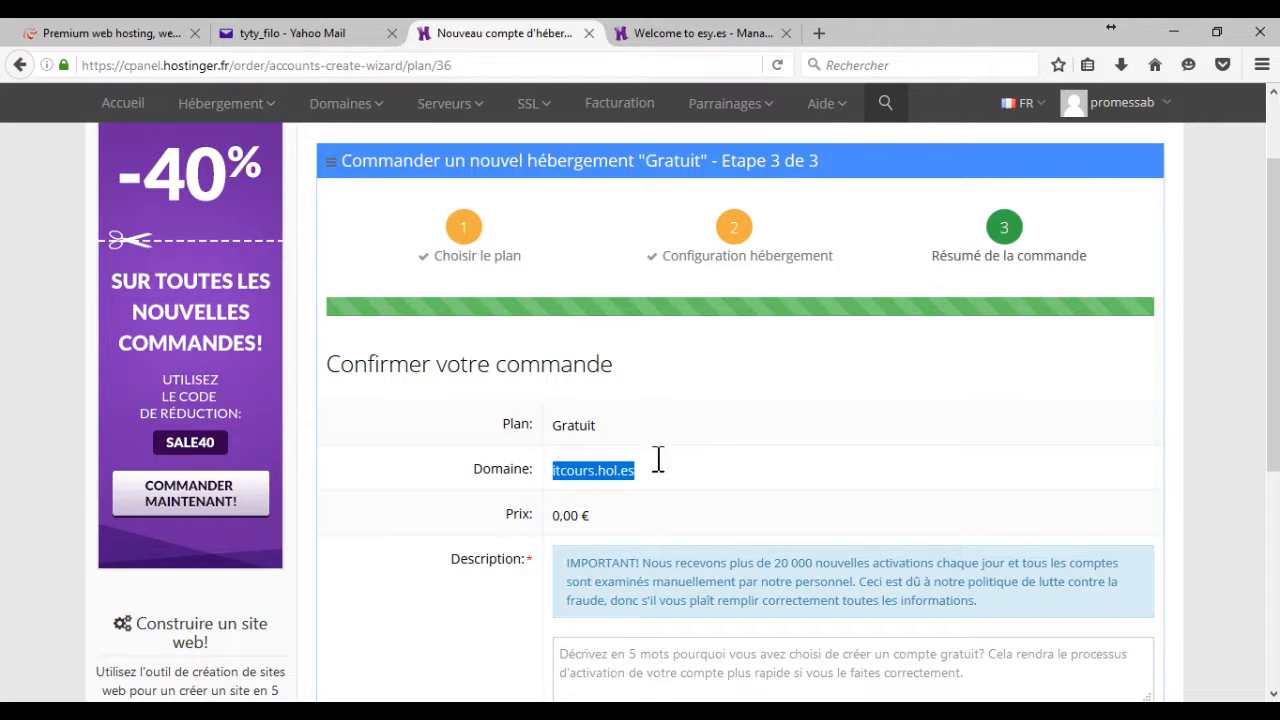
pyautogui.rightClick(580, 470)
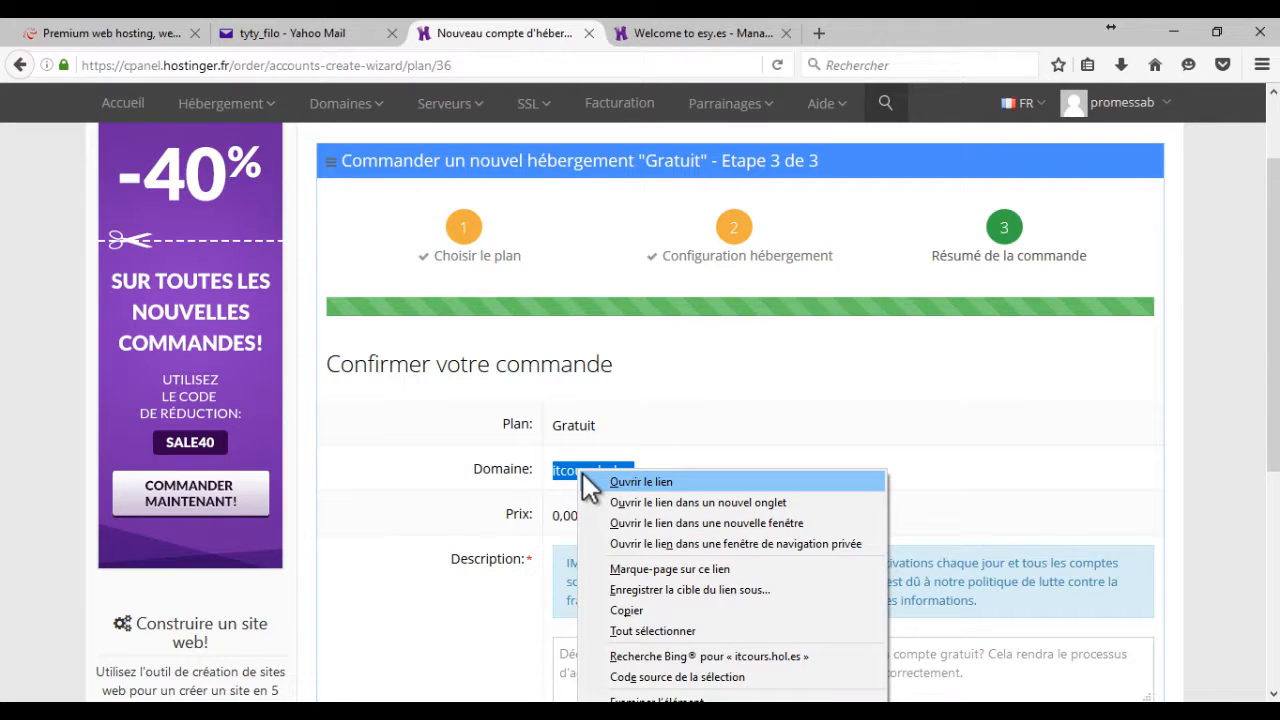
pyautogui.click(658, 610)
pyautogui.click(744, 29)
pyautogui.click(704, 62)
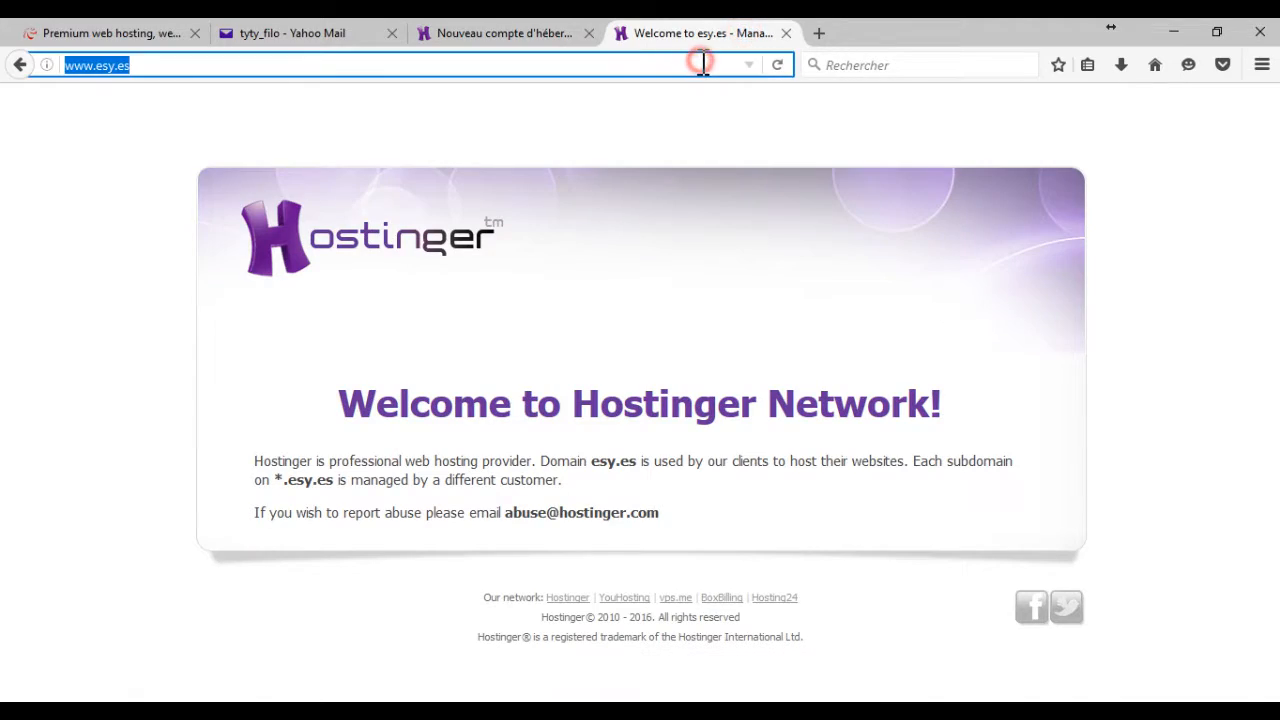
pyautogui.hotkey('ctrl', 'v')
pyautogui.press('Return')
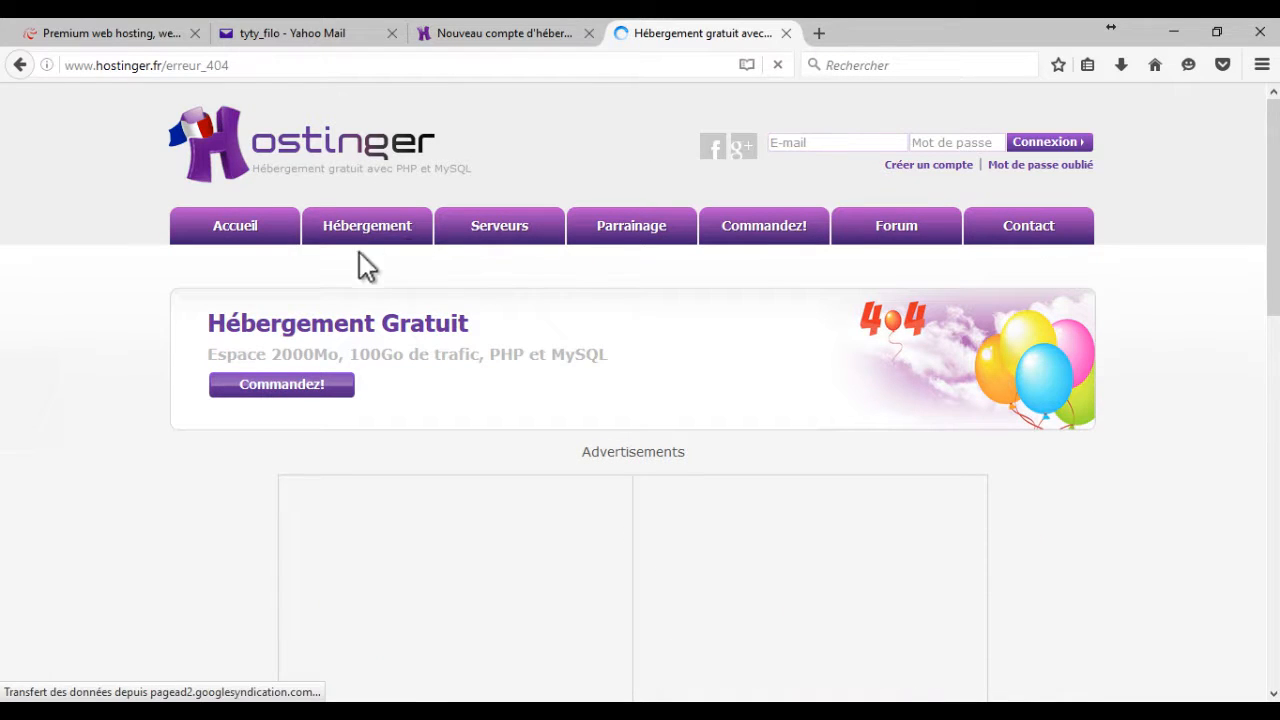
pyautogui.scroll(-3, 1128, 314)
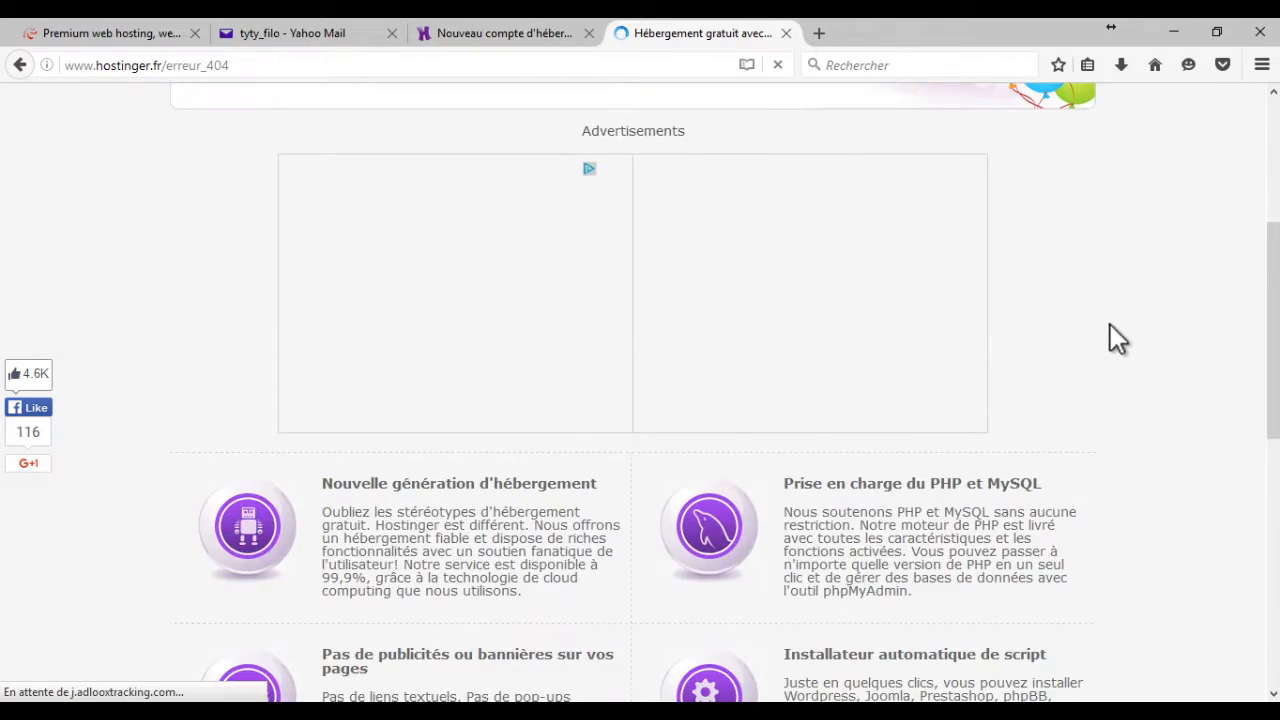
pyautogui.scroll(-6, 1117, 338)
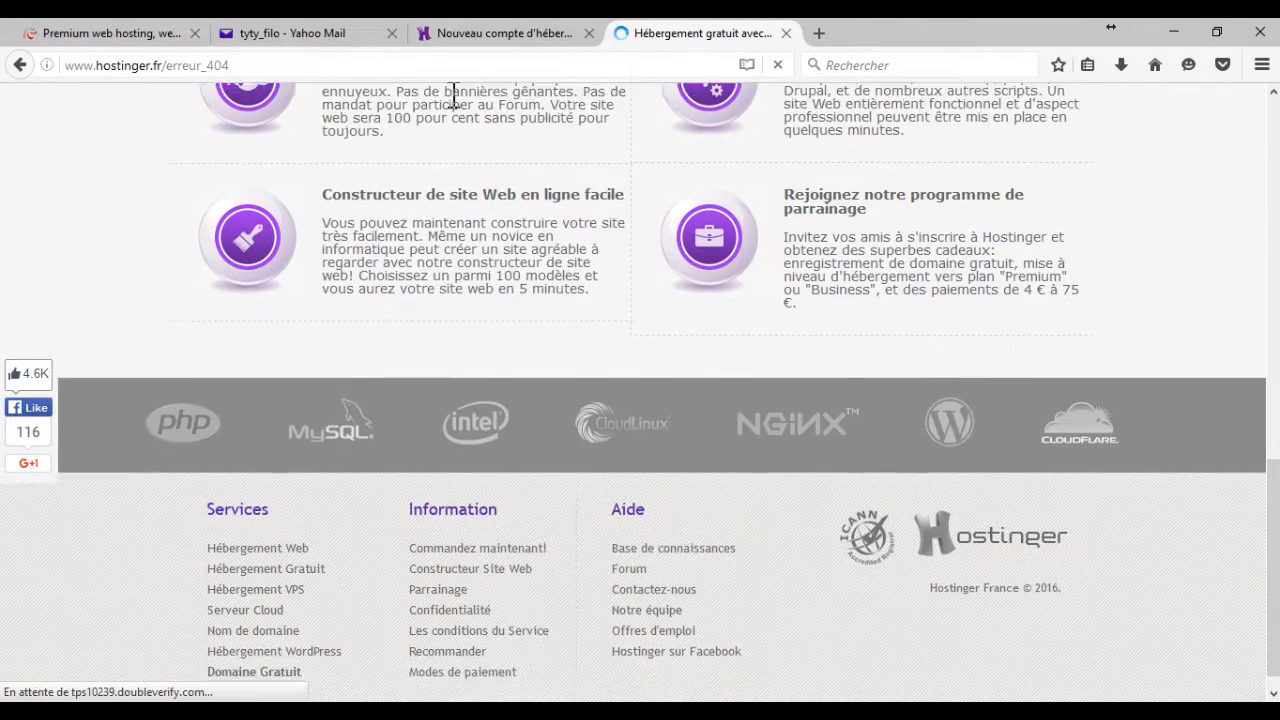
# Back on the order confirmation page, start the reCAPTCHA robot check.
pyautogui.click(540, 32)
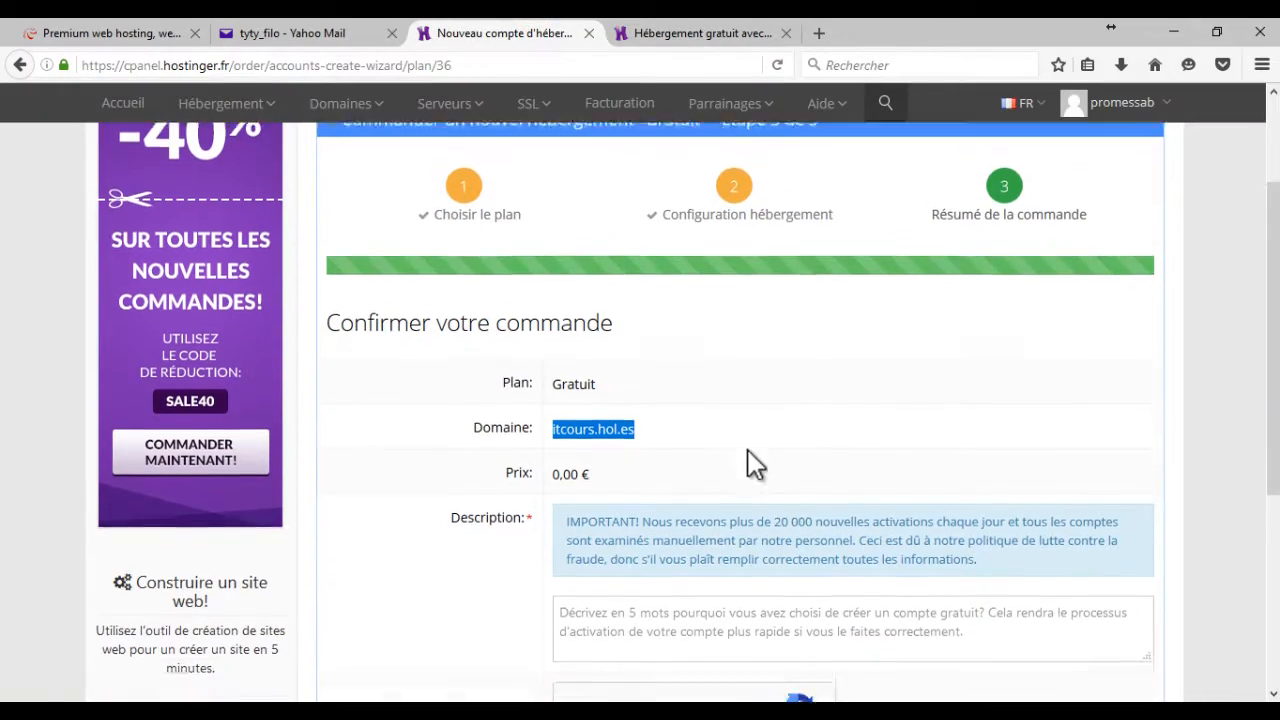
pyautogui.scroll(-1, 748, 450)
pyautogui.scroll(-3, 677, 491)
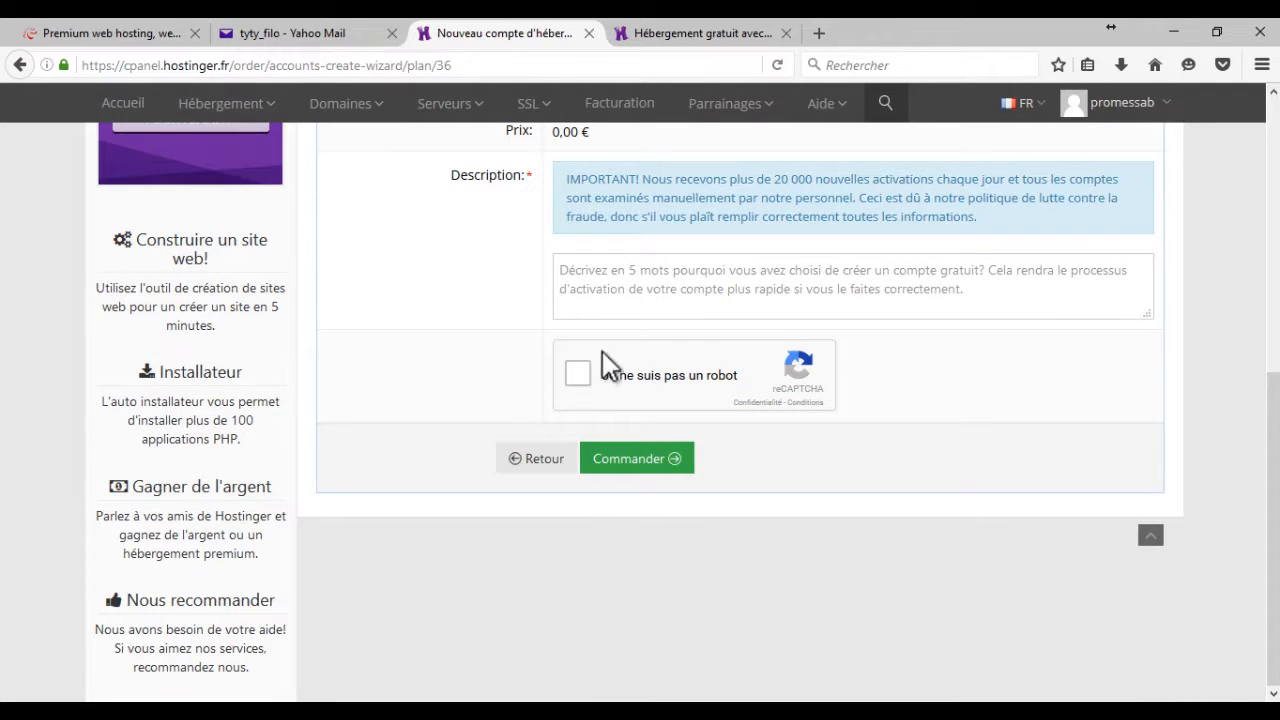
pyautogui.click(578, 373)
pyautogui.click(612, 287)
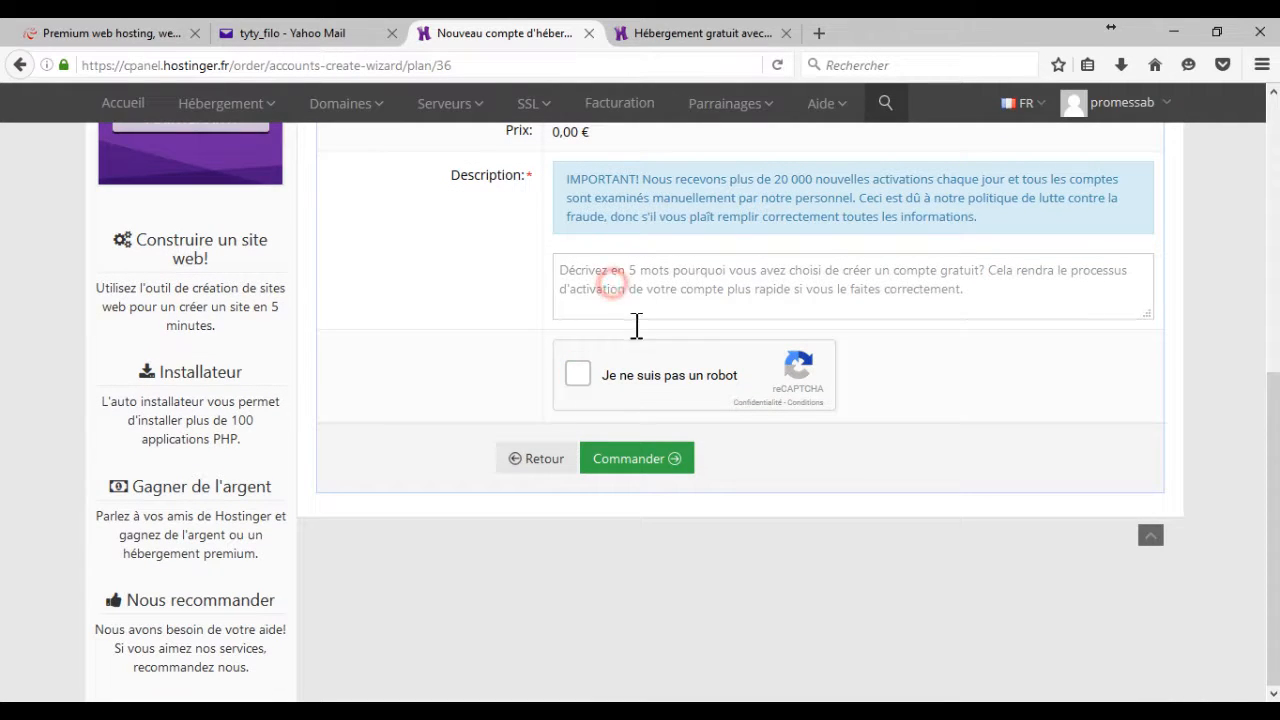
pyautogui.scroll(1, 636, 325)
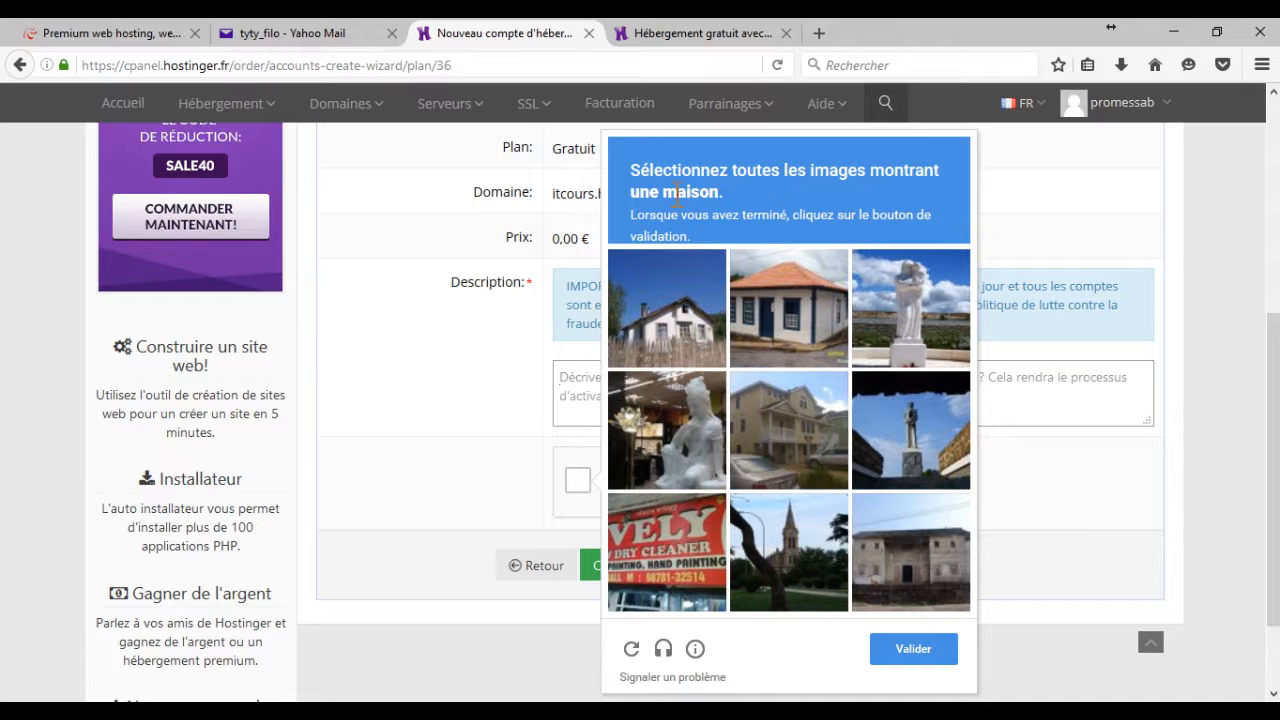
# Select all the house pictures in the first reCAPTCHA grid.
pyautogui.click(777, 308)
pyautogui.click(672, 315)
pyautogui.click(784, 408)
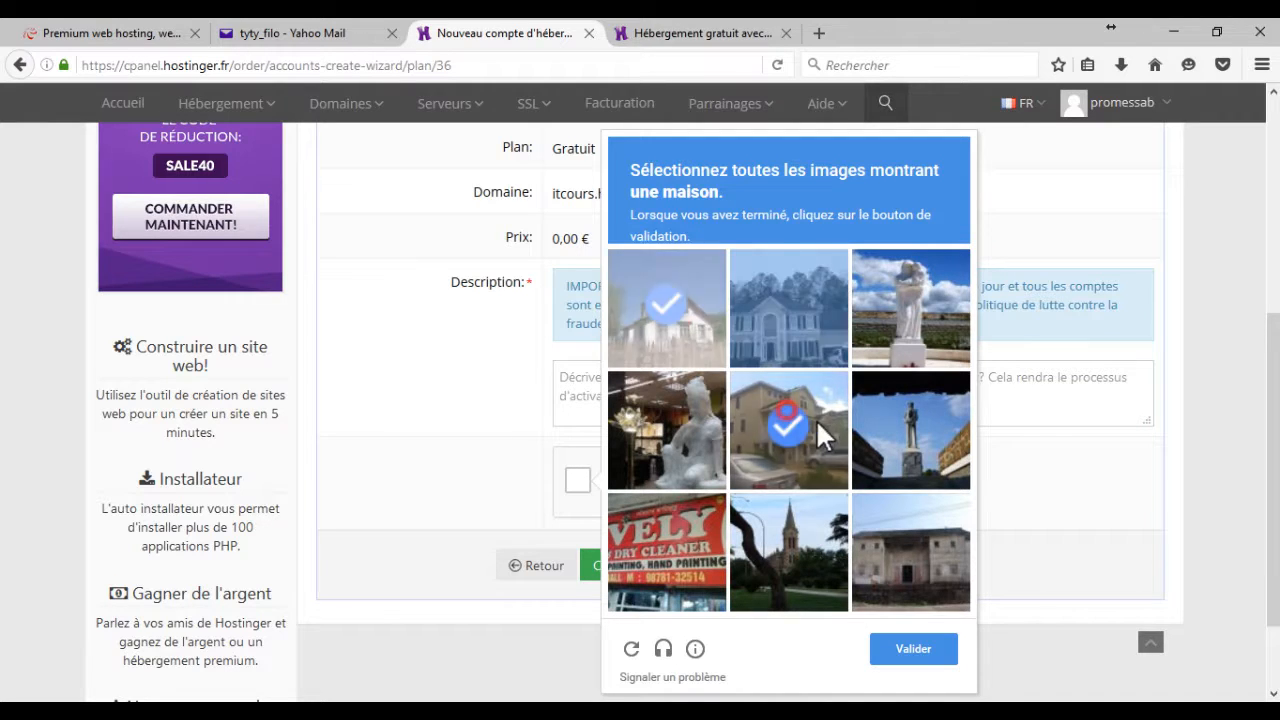
pyautogui.click(795, 316)
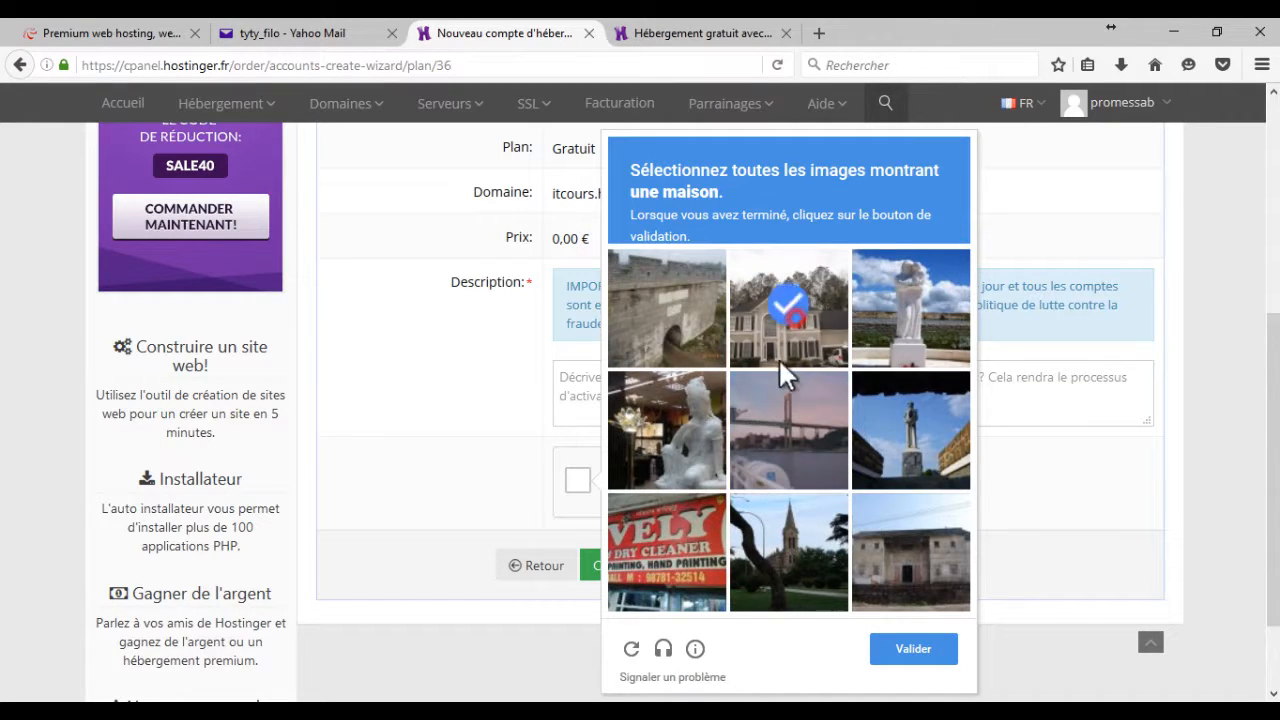
pyautogui.click(674, 318)
pyautogui.click(793, 436)
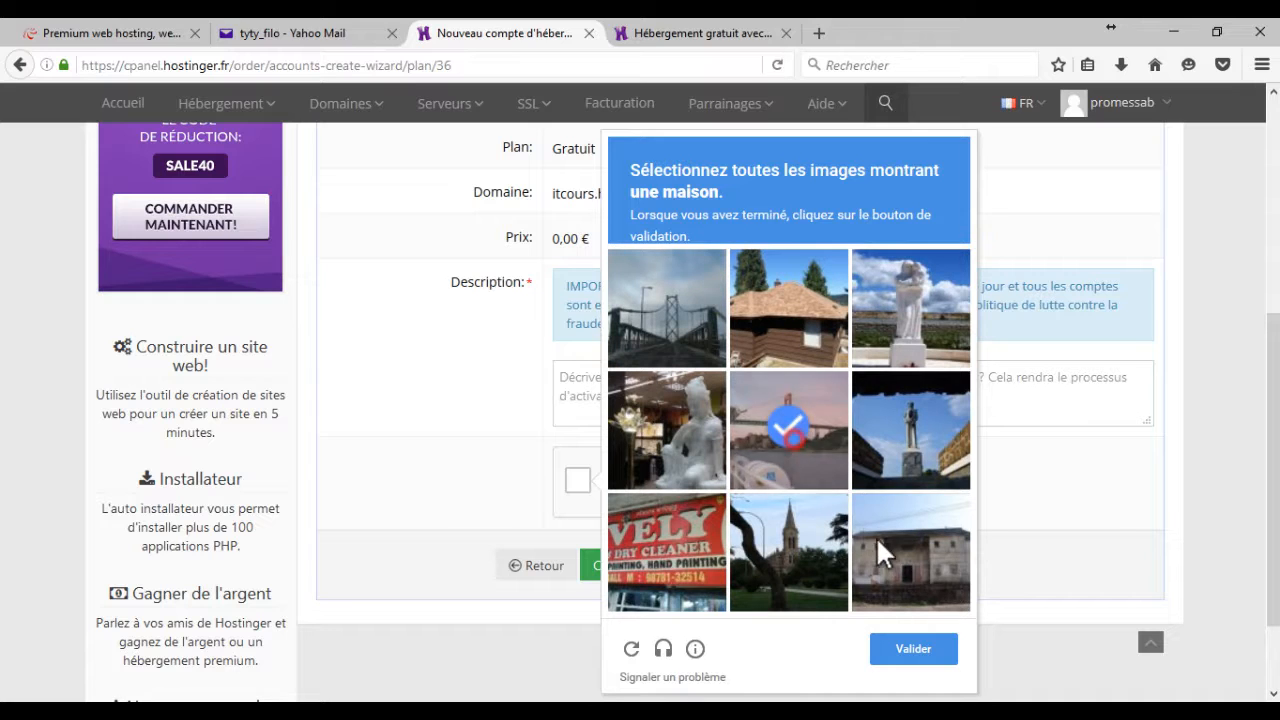
pyautogui.click(907, 559)
pyautogui.click(806, 555)
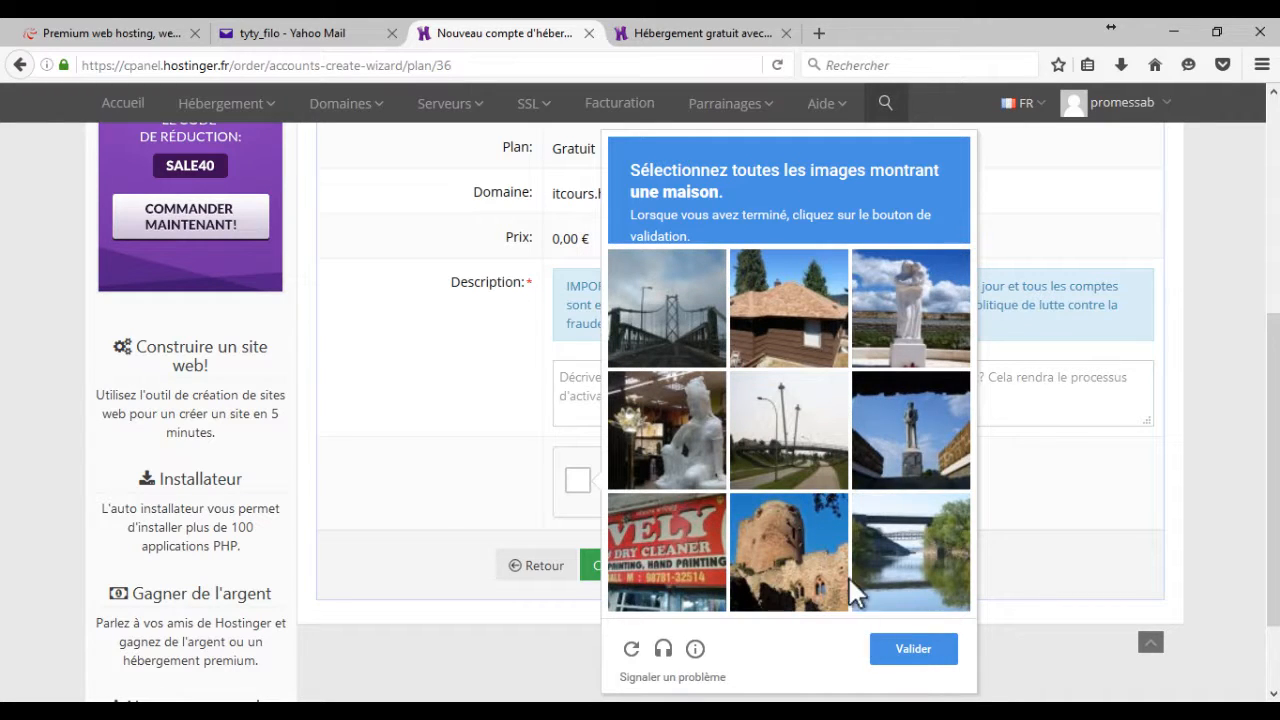
pyautogui.click(788, 326)
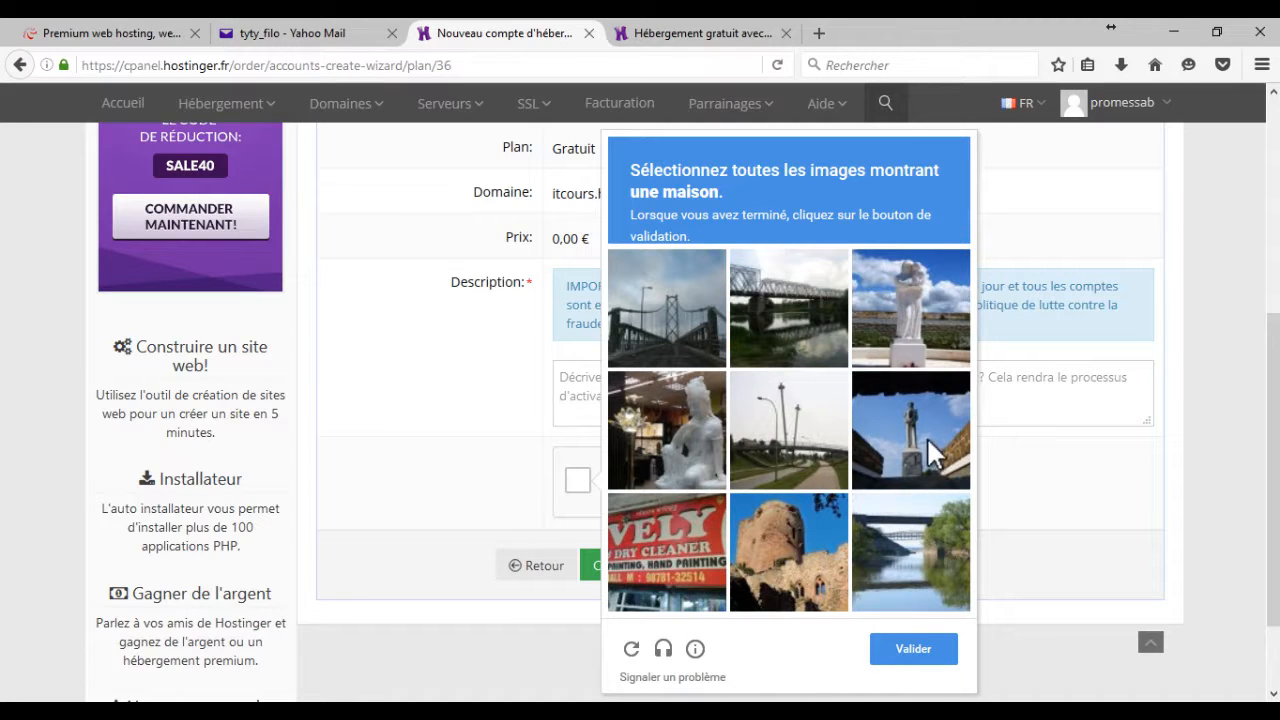
pyautogui.click(658, 445)
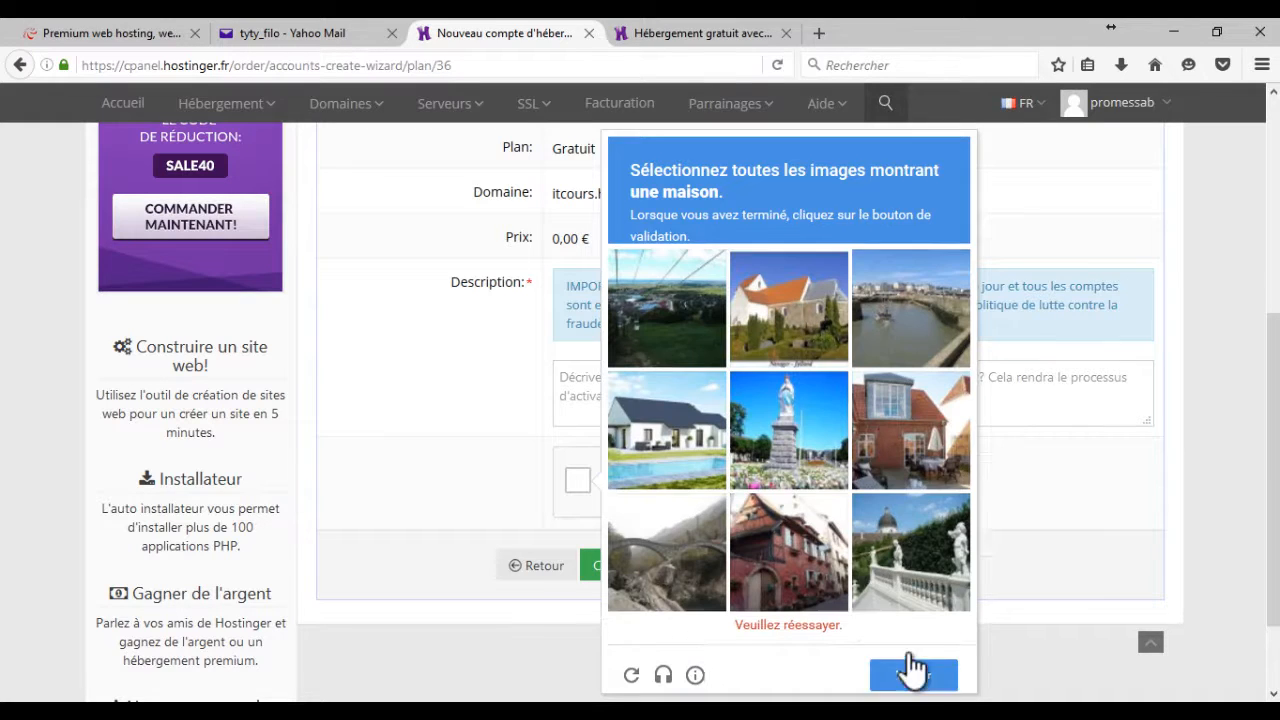
# Select the houses in the new grid, then submit the free hosting order.
pyautogui.click(784, 300)
pyautogui.click(678, 434)
pyautogui.click(921, 432)
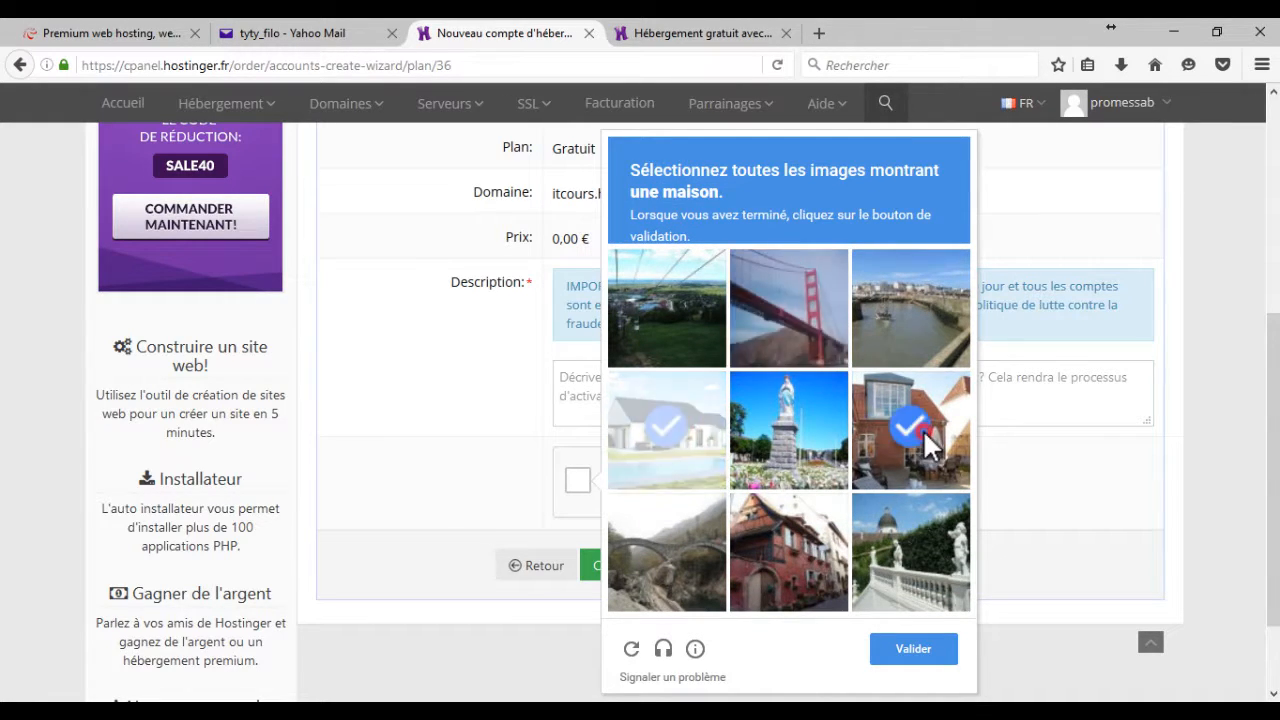
pyautogui.click(781, 544)
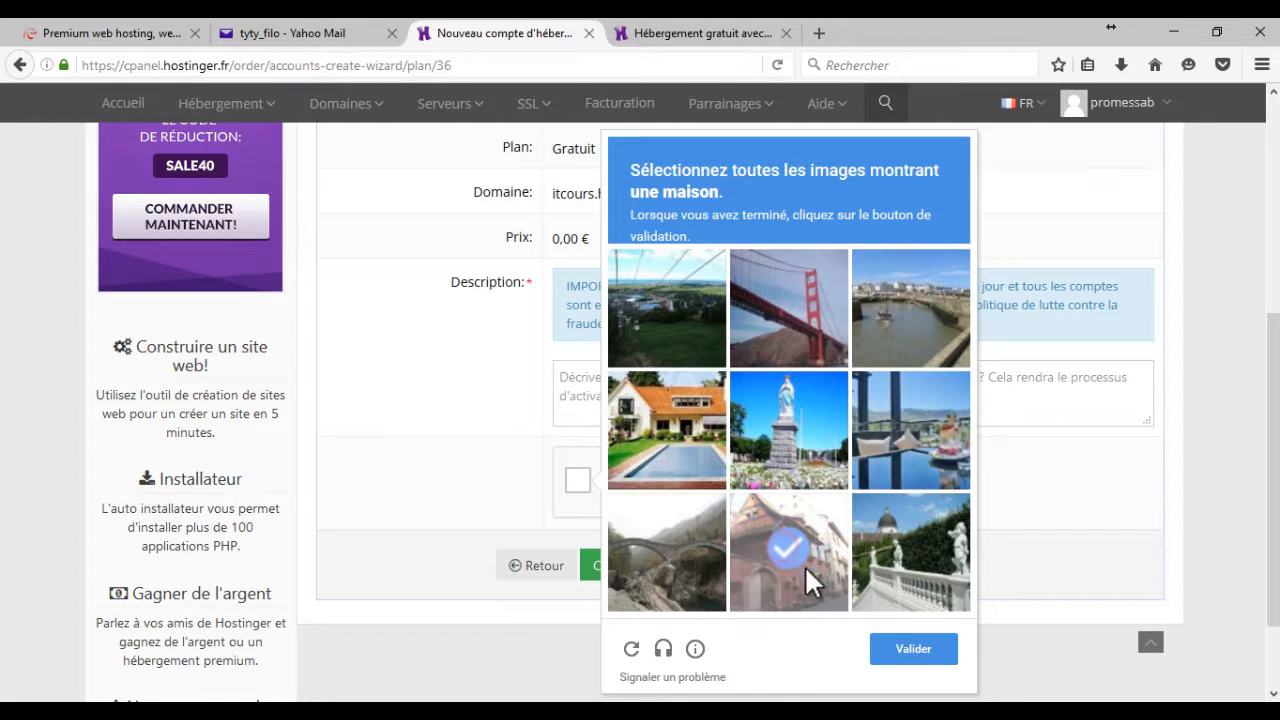
pyautogui.click(700, 410)
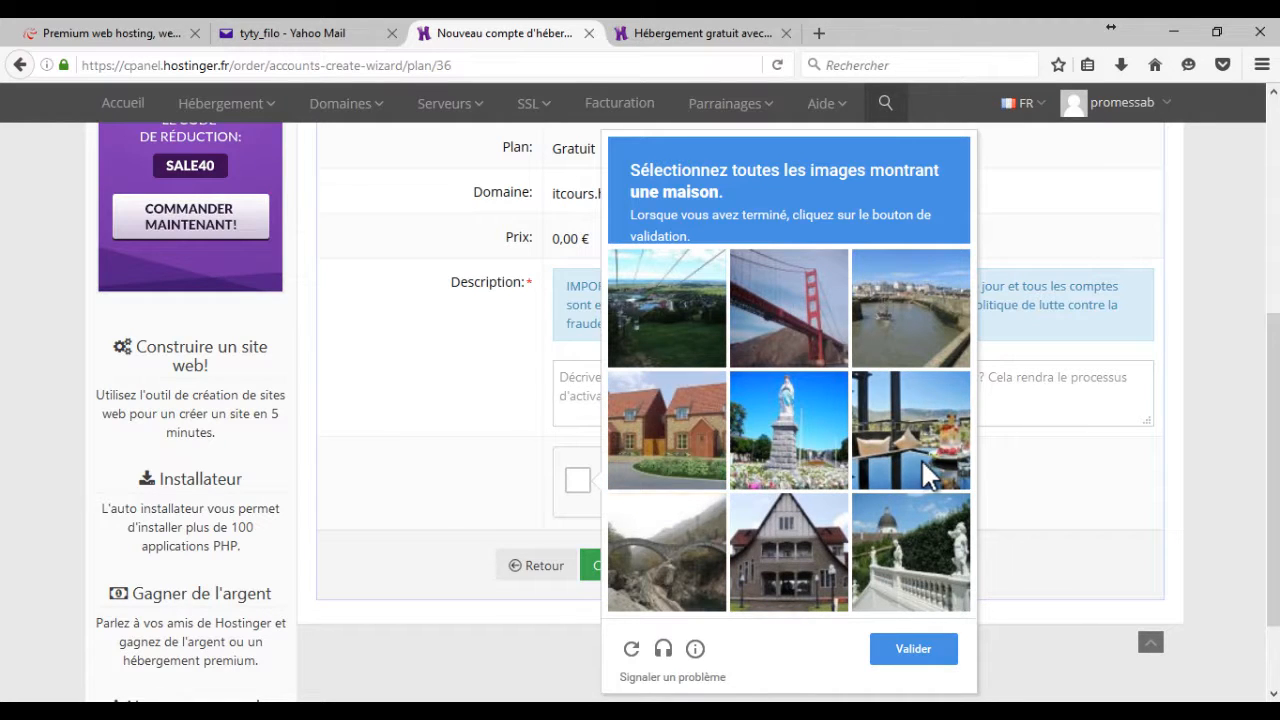
pyautogui.click(921, 460)
pyautogui.click(655, 425)
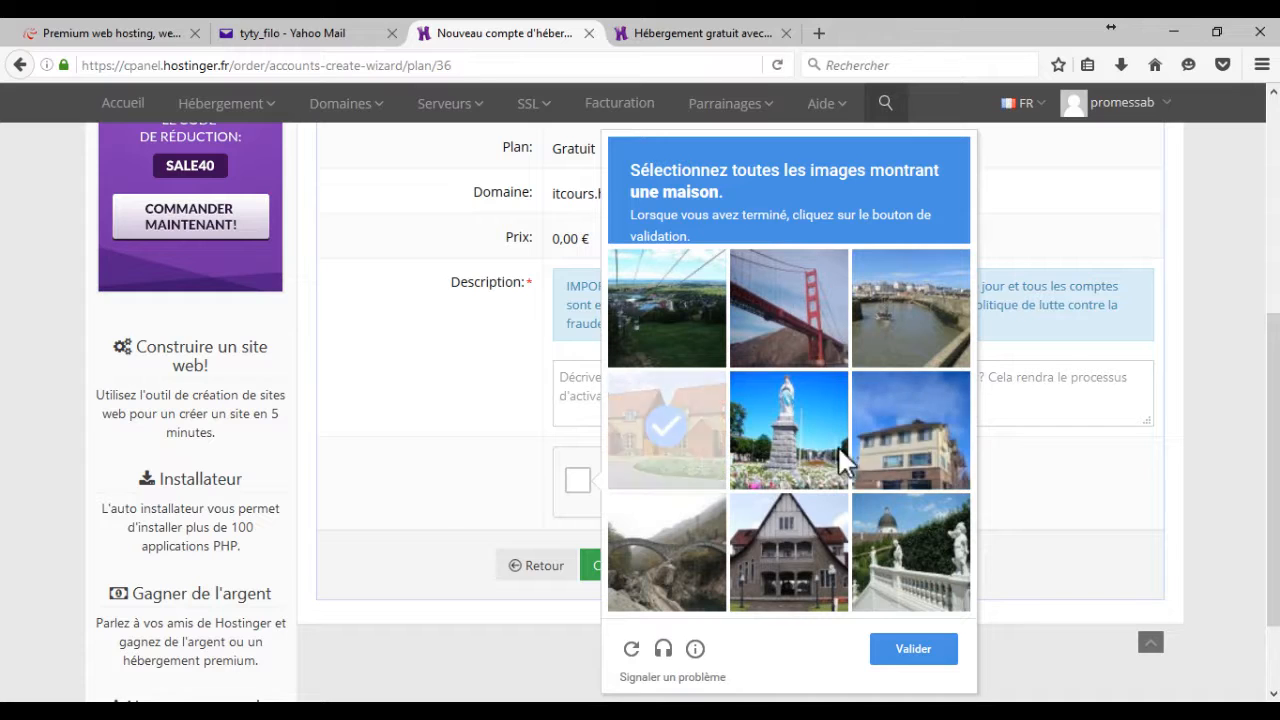
pyautogui.click(870, 452)
pyautogui.click(667, 468)
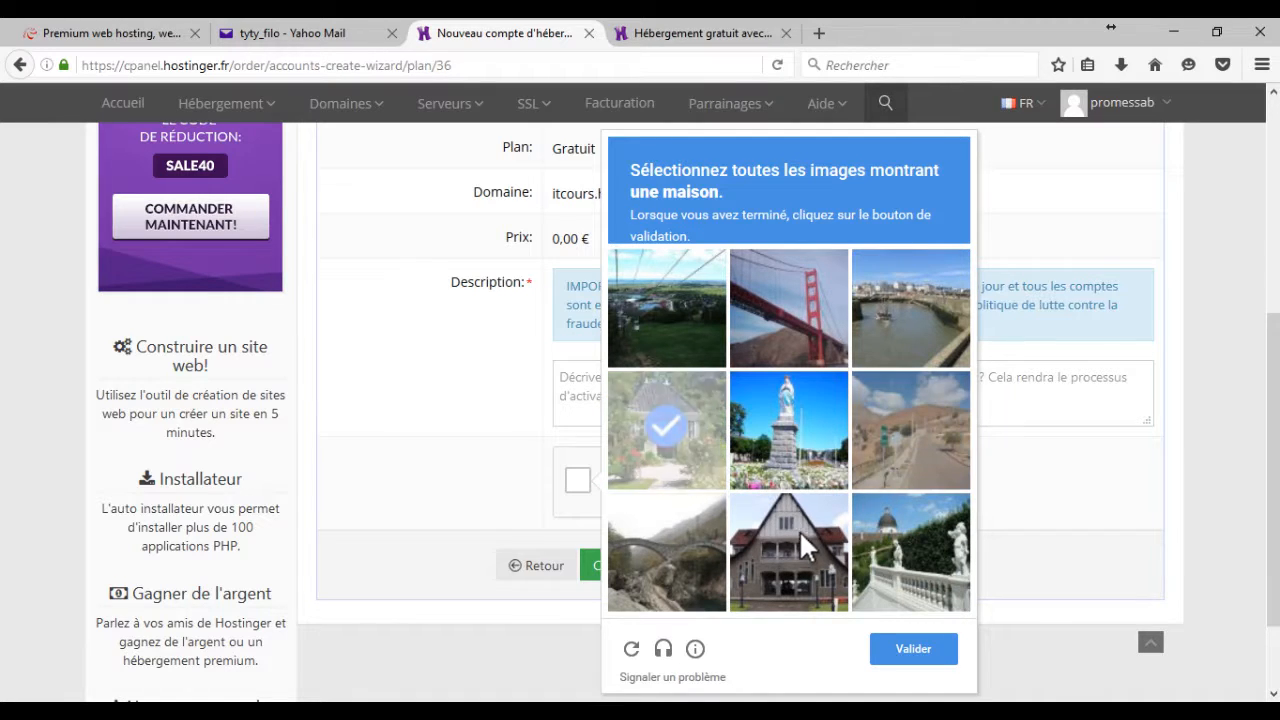
pyautogui.click(801, 532)
pyautogui.click(643, 418)
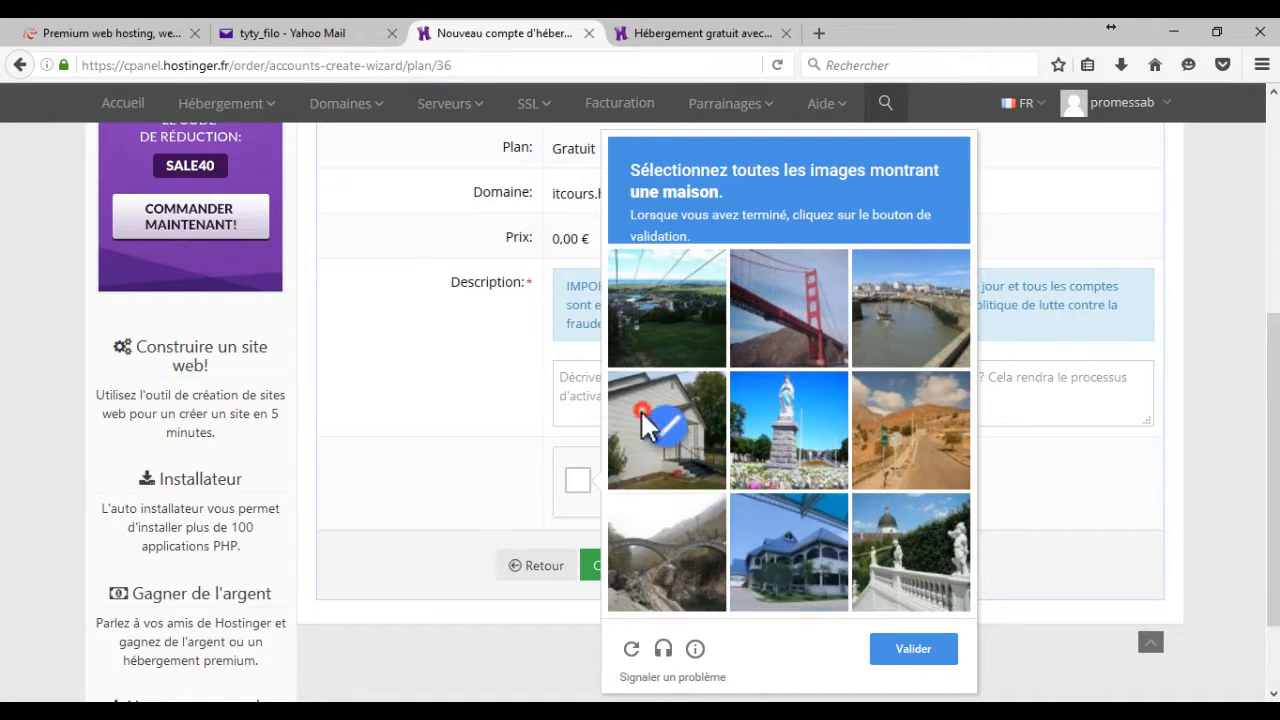
pyautogui.click(778, 530)
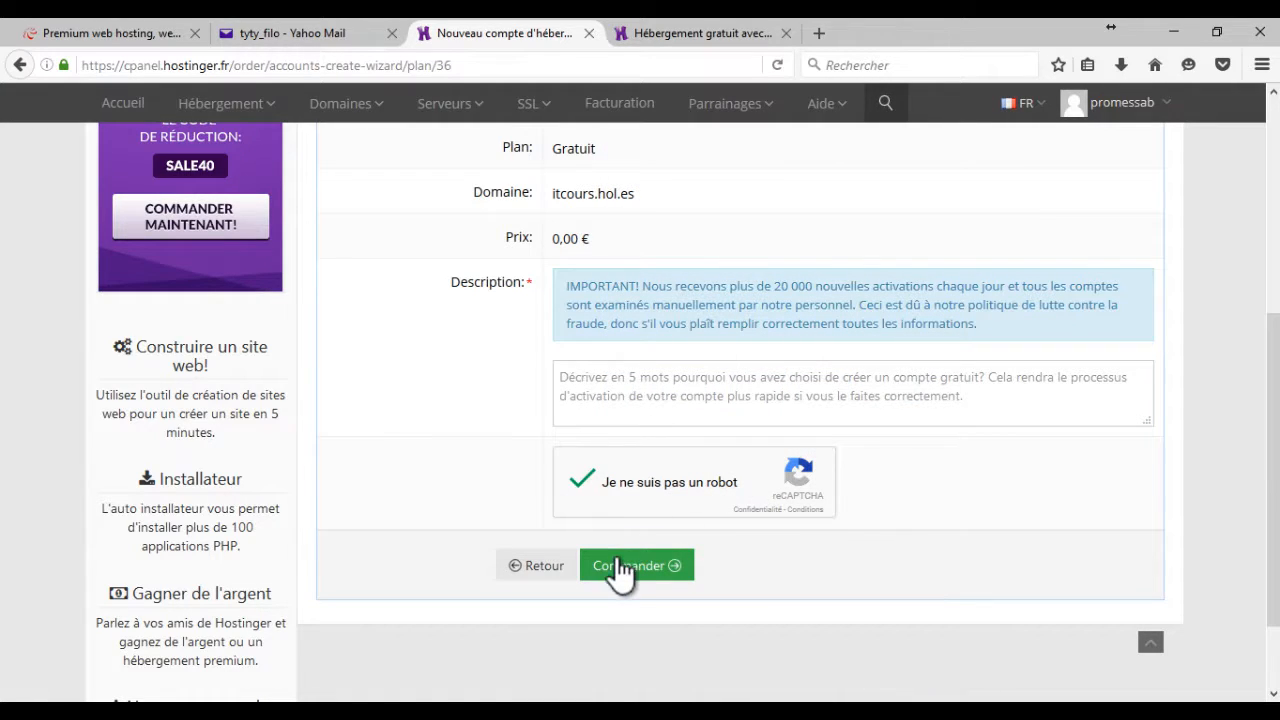
pyautogui.click(618, 565)
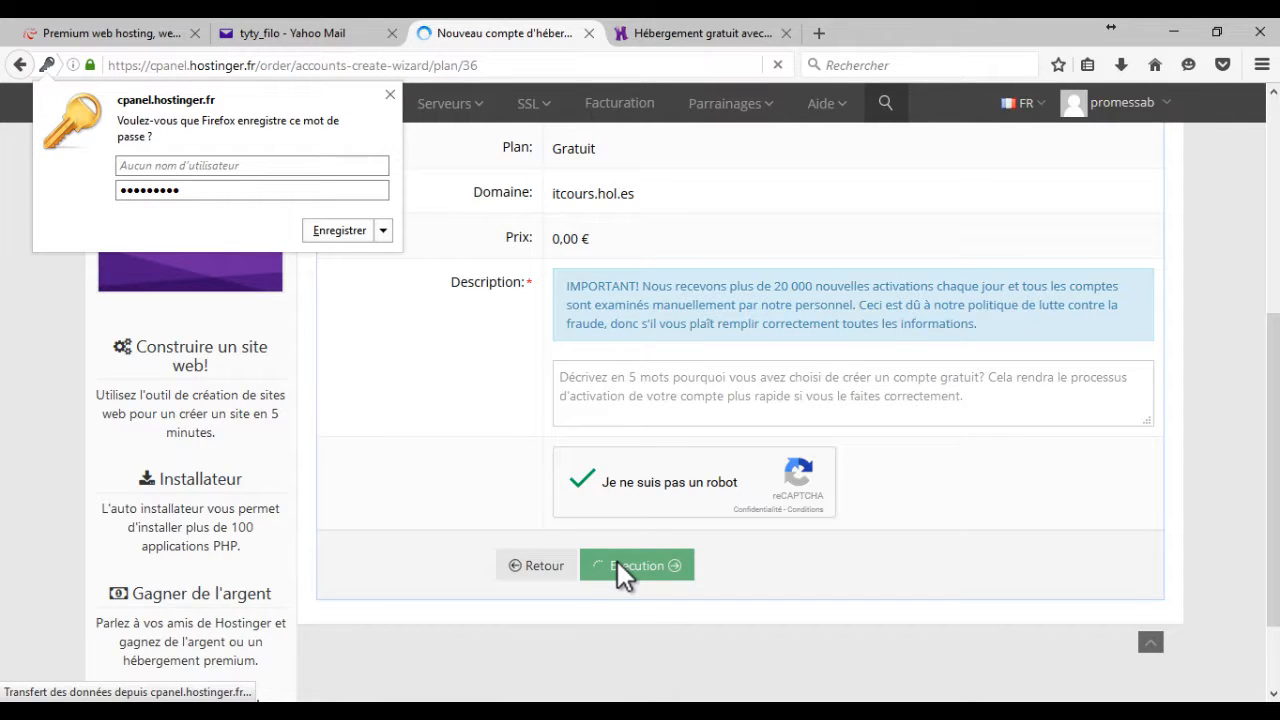
# Dismiss the save-password offer, re-enter itcours as the subdomain and pick the .hol.es suffix.
pyautogui.scroll(-2, 664, 500)
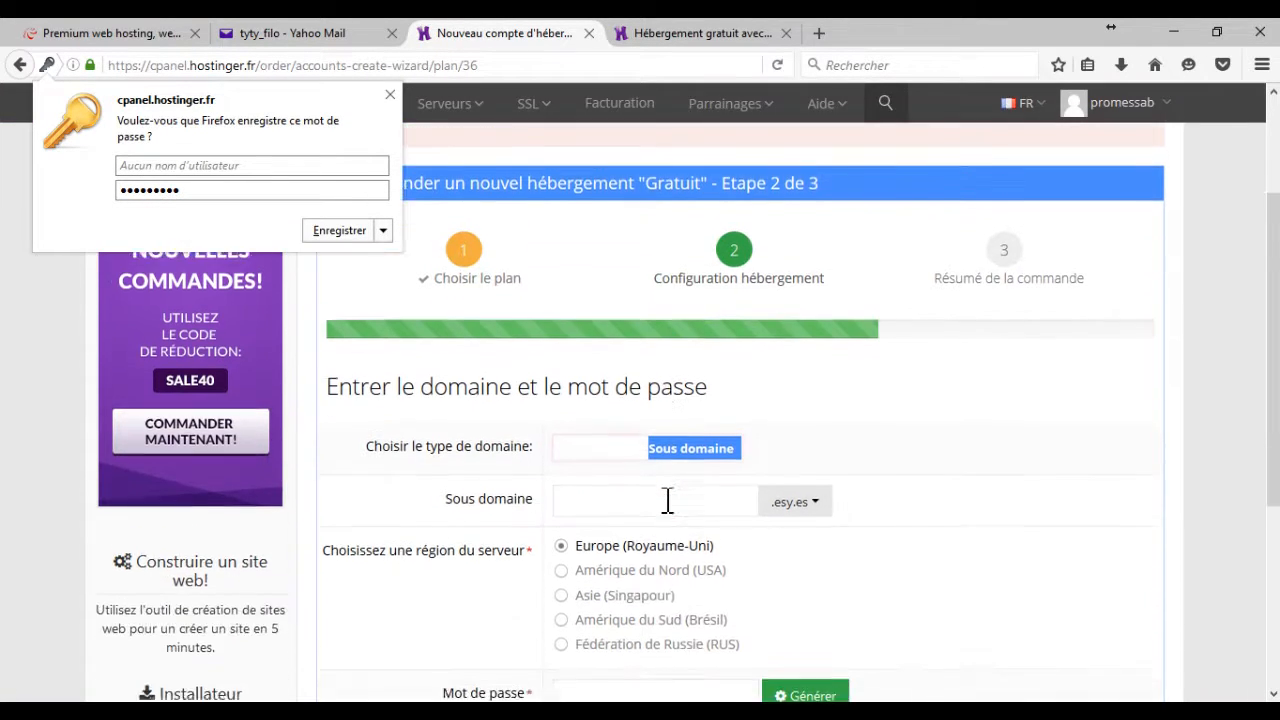
pyautogui.scroll(2, 700, 360)
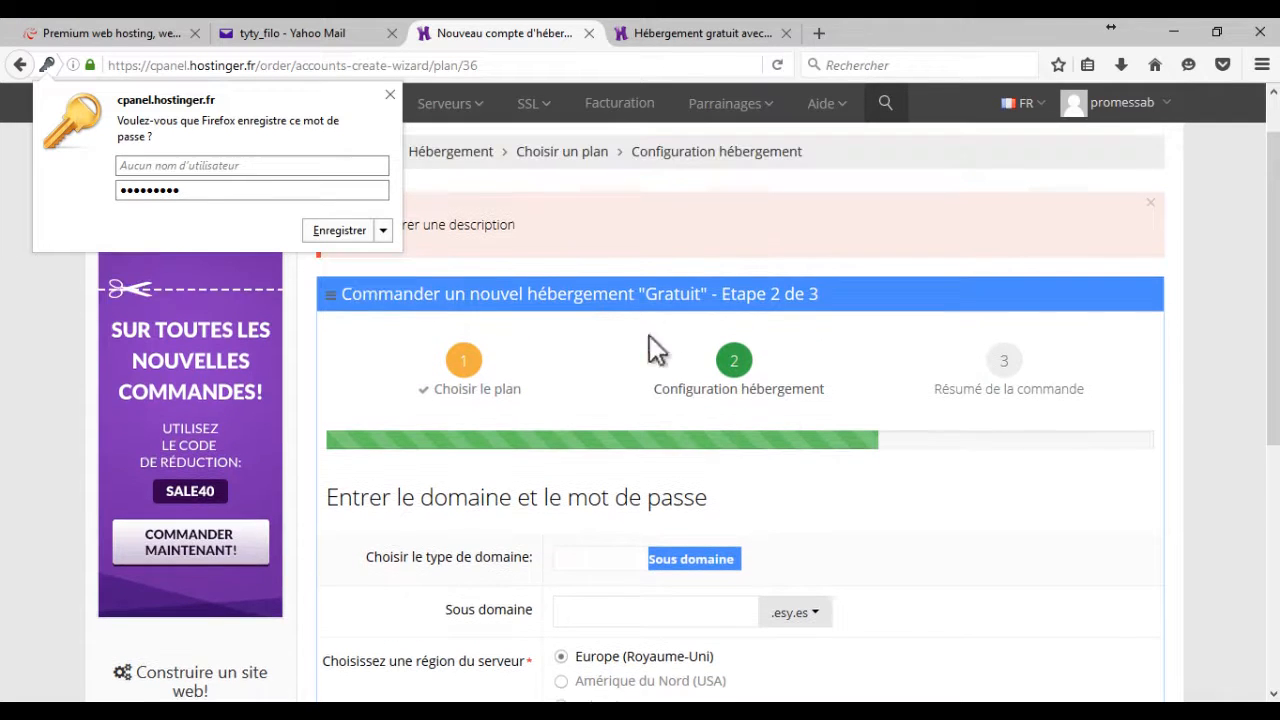
pyautogui.click(389, 96)
pyautogui.scroll(-2, 908, 529)
pyautogui.scroll(3, 517, 384)
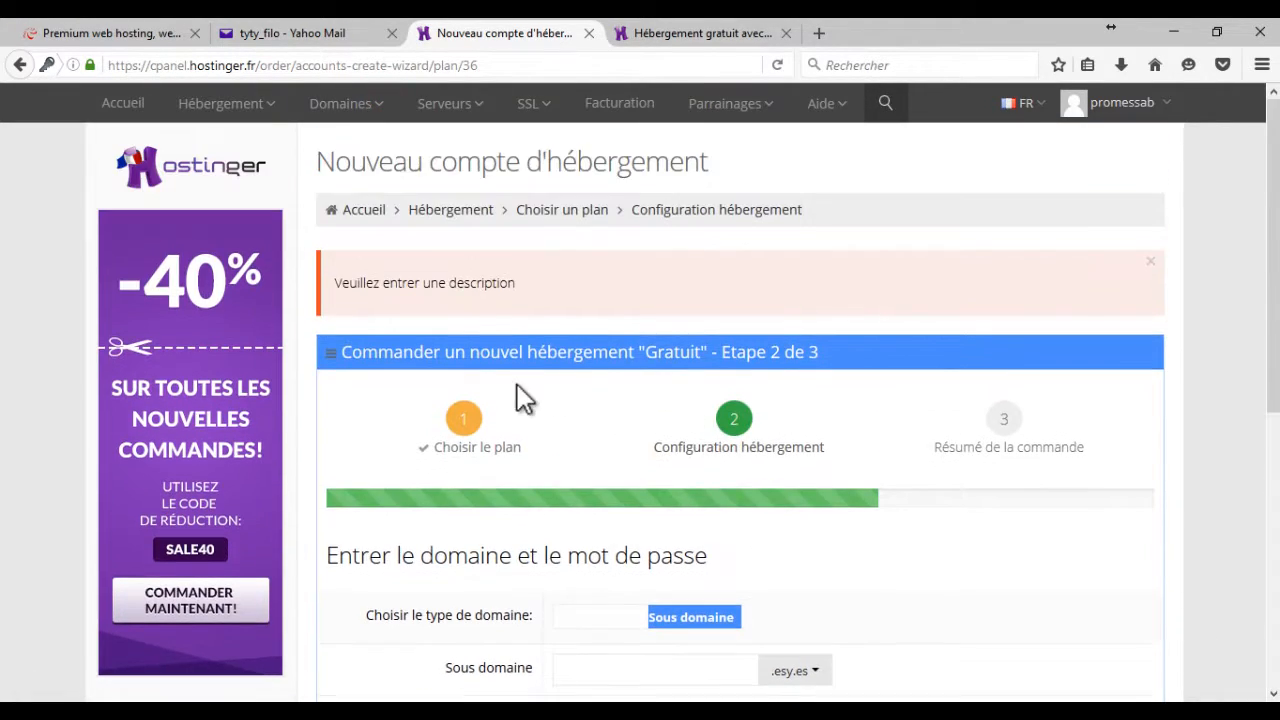
pyautogui.scroll(-1, 517, 384)
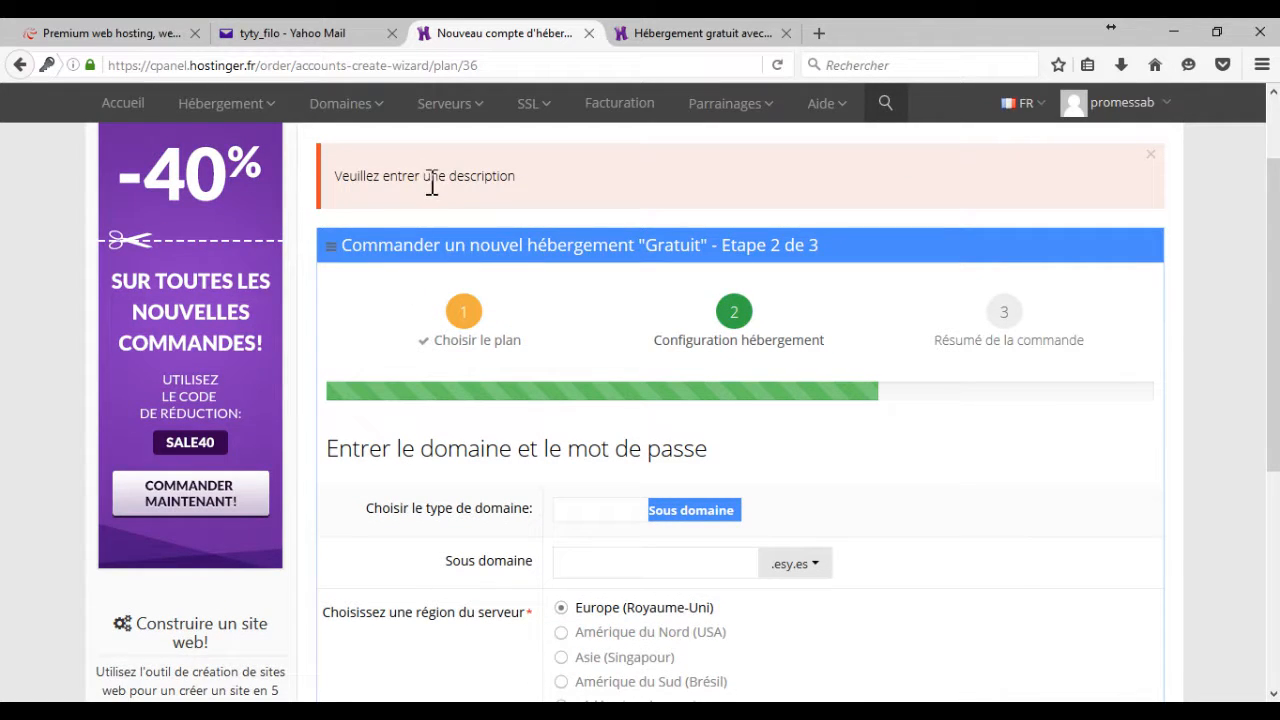
pyautogui.scroll(-4, 1008, 575)
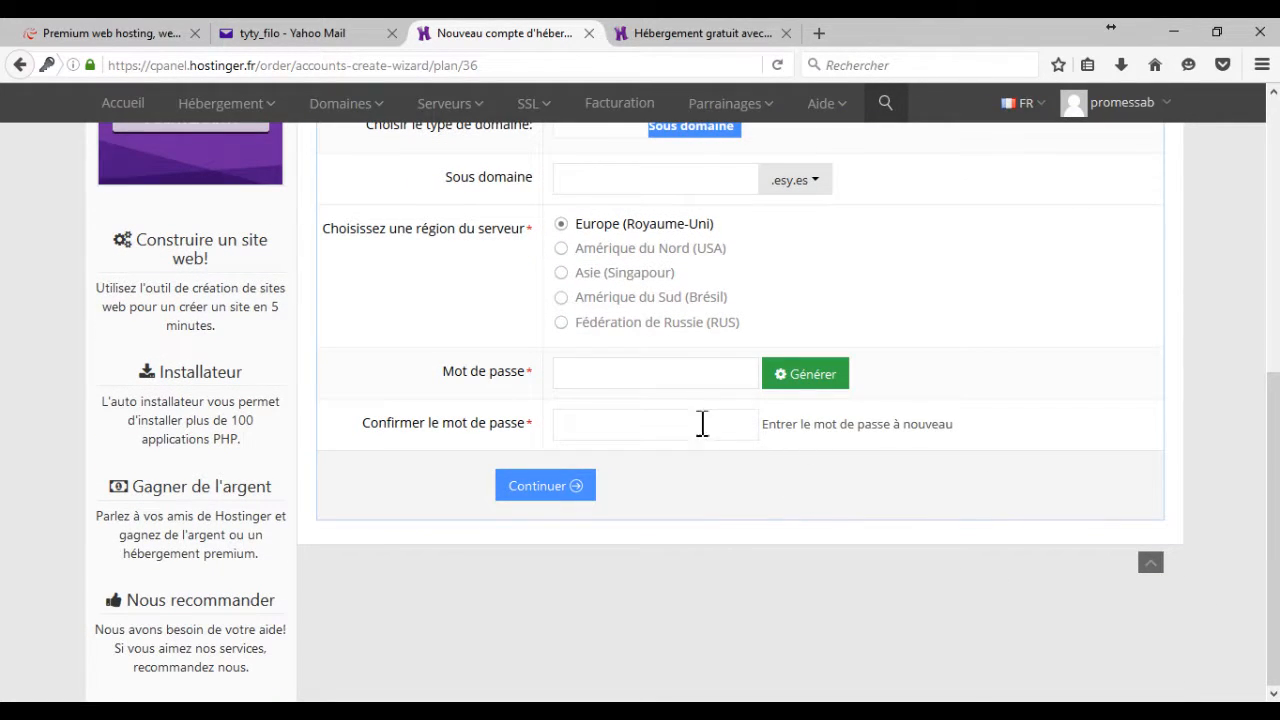
pyautogui.scroll(3, 713, 423)
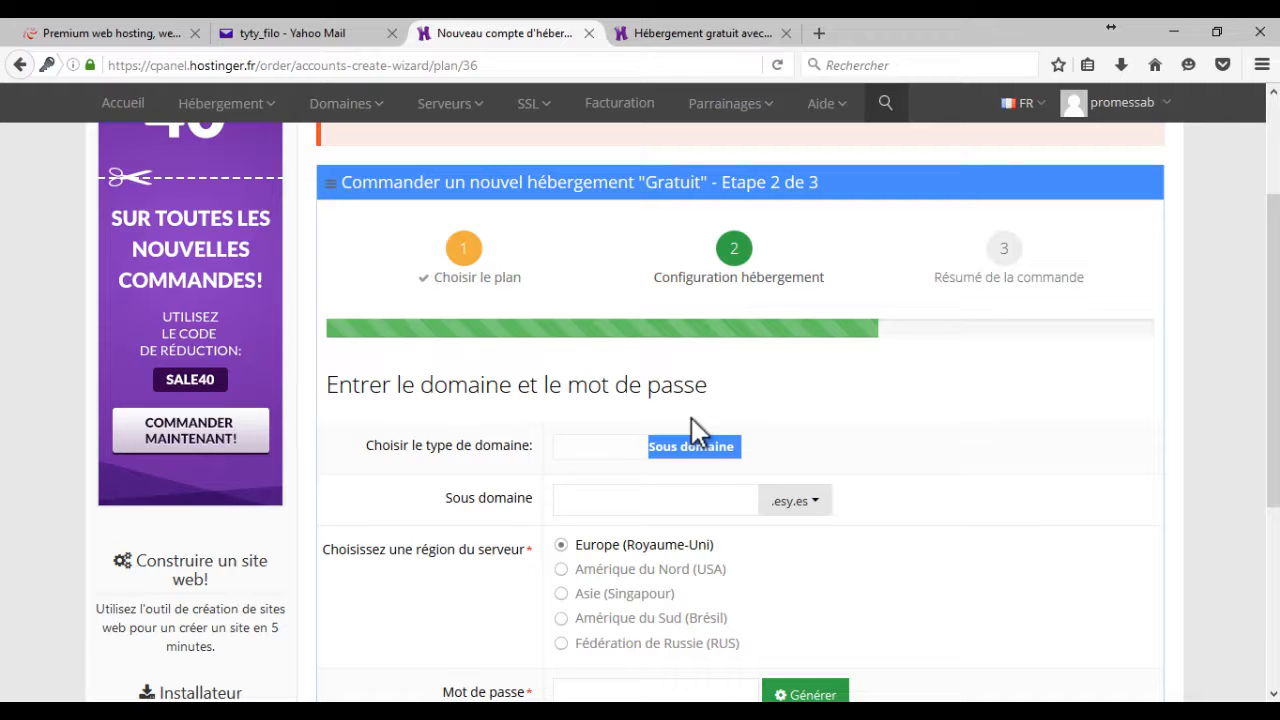
pyautogui.scroll(-2, 700, 455)
pyautogui.scroll(-4, 708, 505)
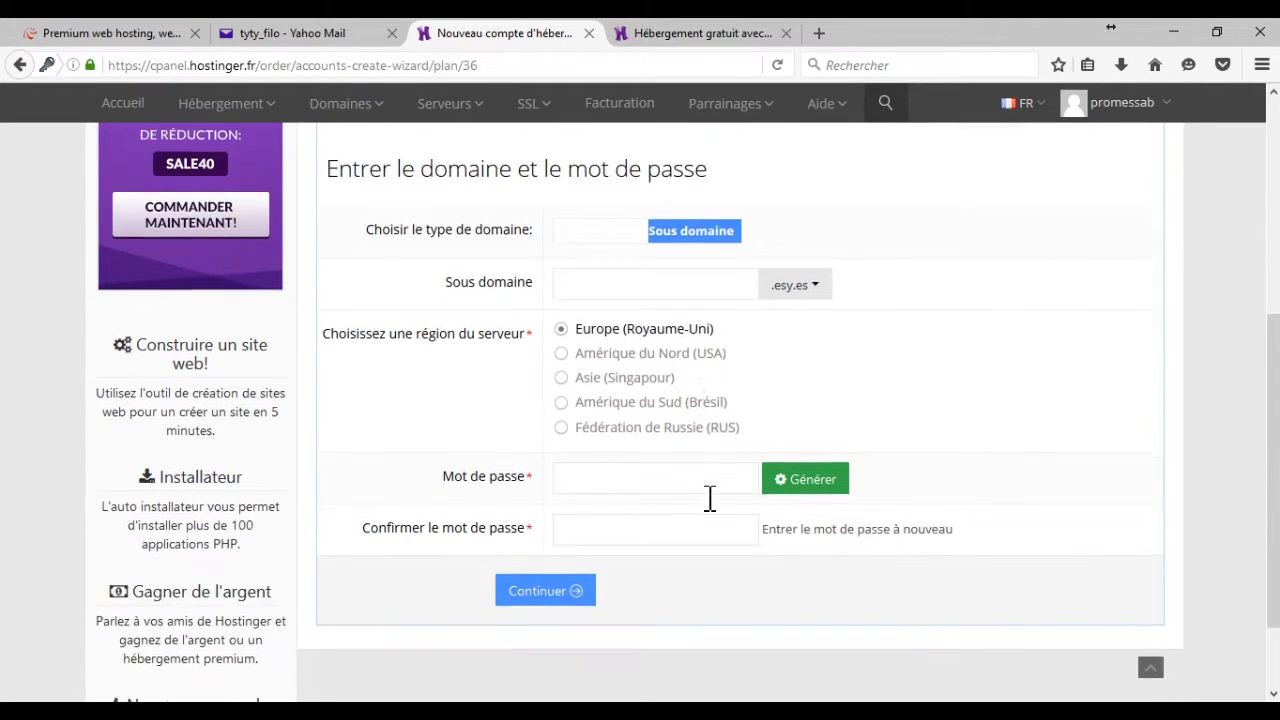
pyautogui.scroll(8, 706, 496)
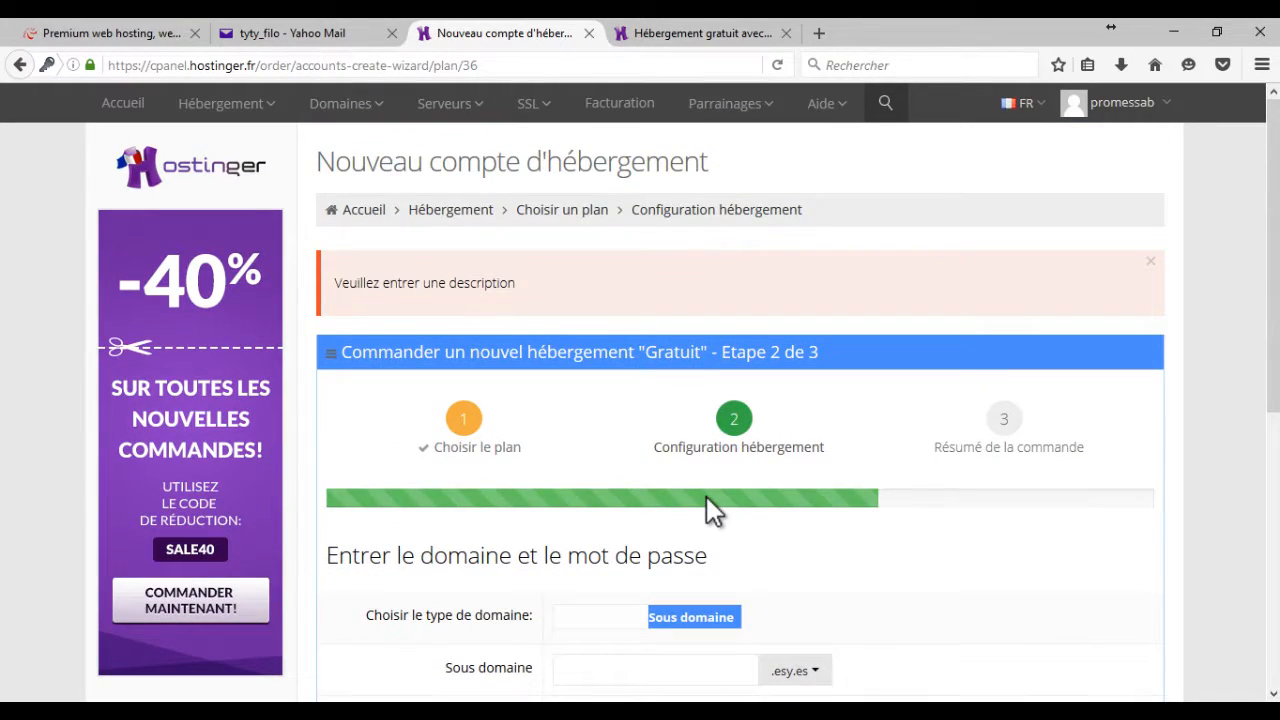
pyautogui.scroll(-2, 575, 524)
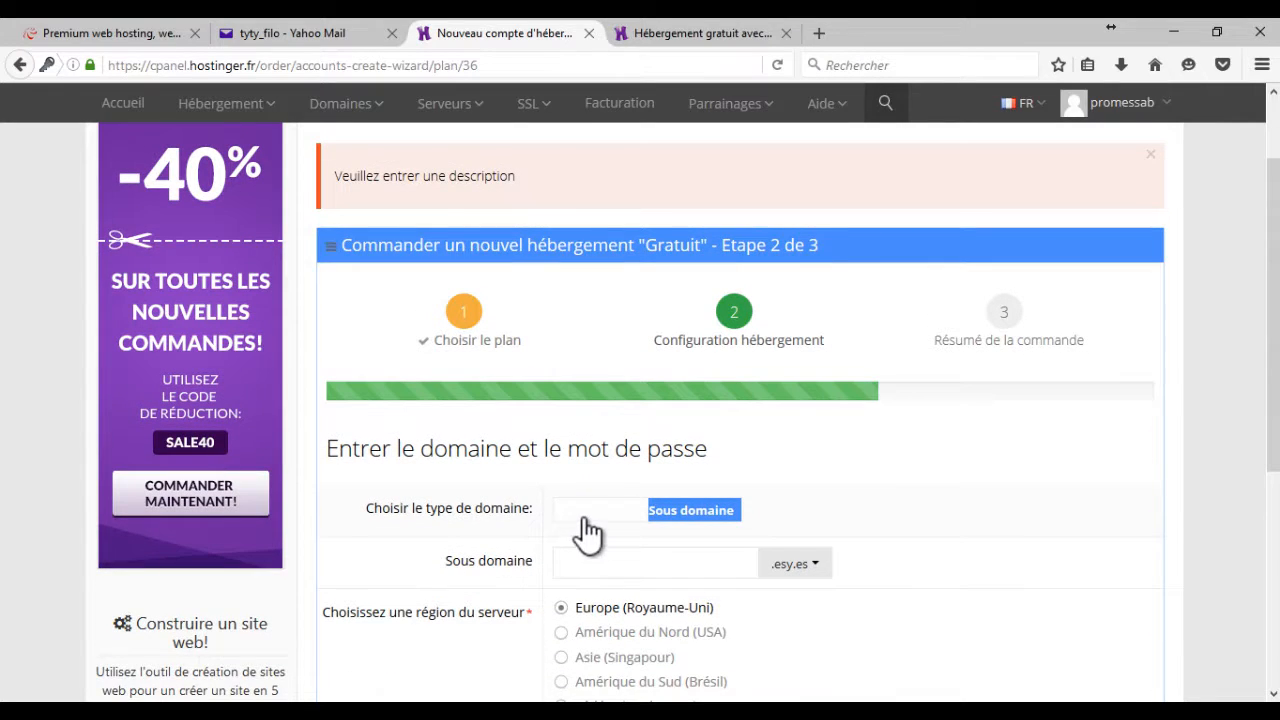
pyautogui.click(597, 563)
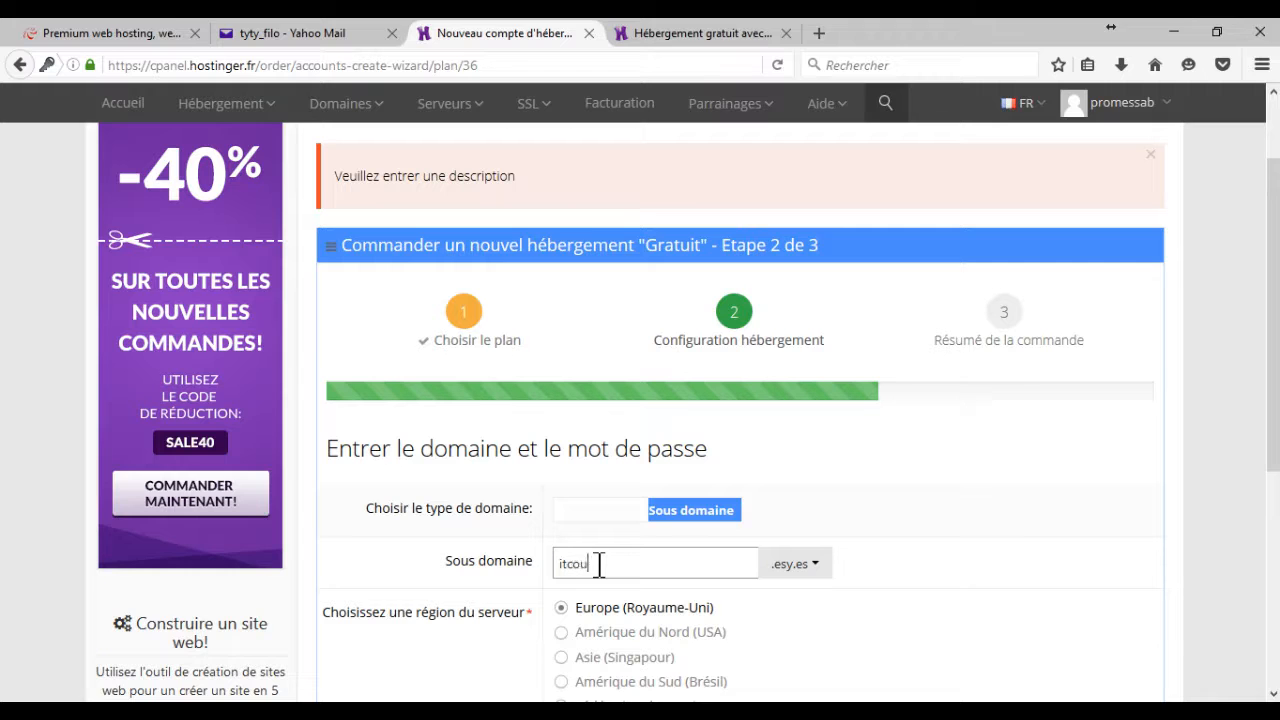
pyautogui.scroll(-2, 689, 563)
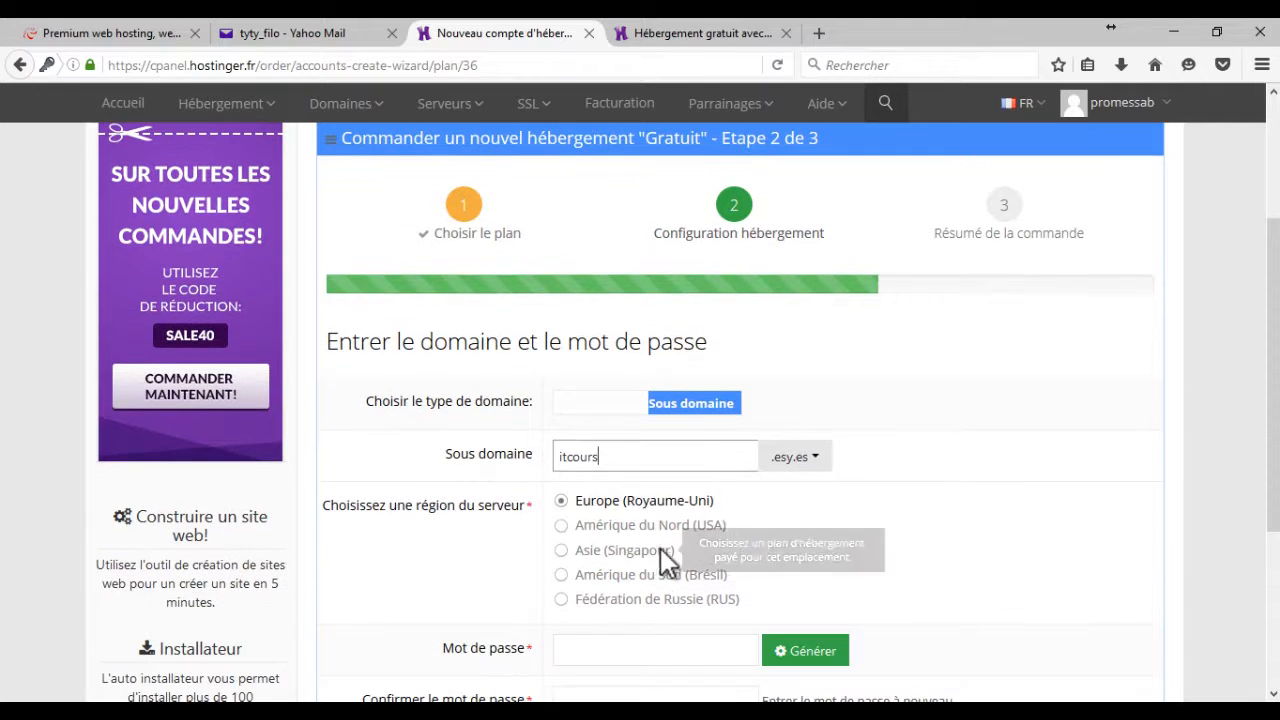
pyautogui.click(790, 455)
pyautogui.click(788, 572)
pyautogui.scroll(-5, 611, 578)
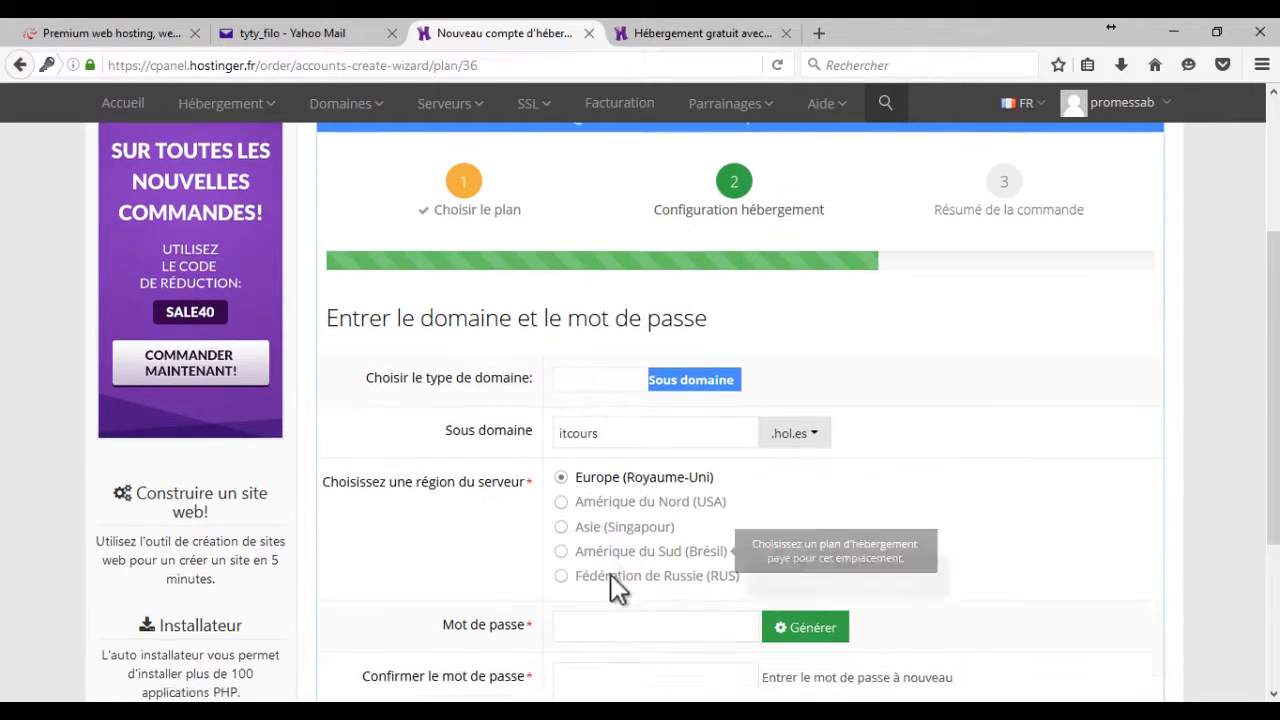
# Enter and confirm the account password, then continue to step 3.
pyautogui.click(580, 370)
pyautogui.write('••')
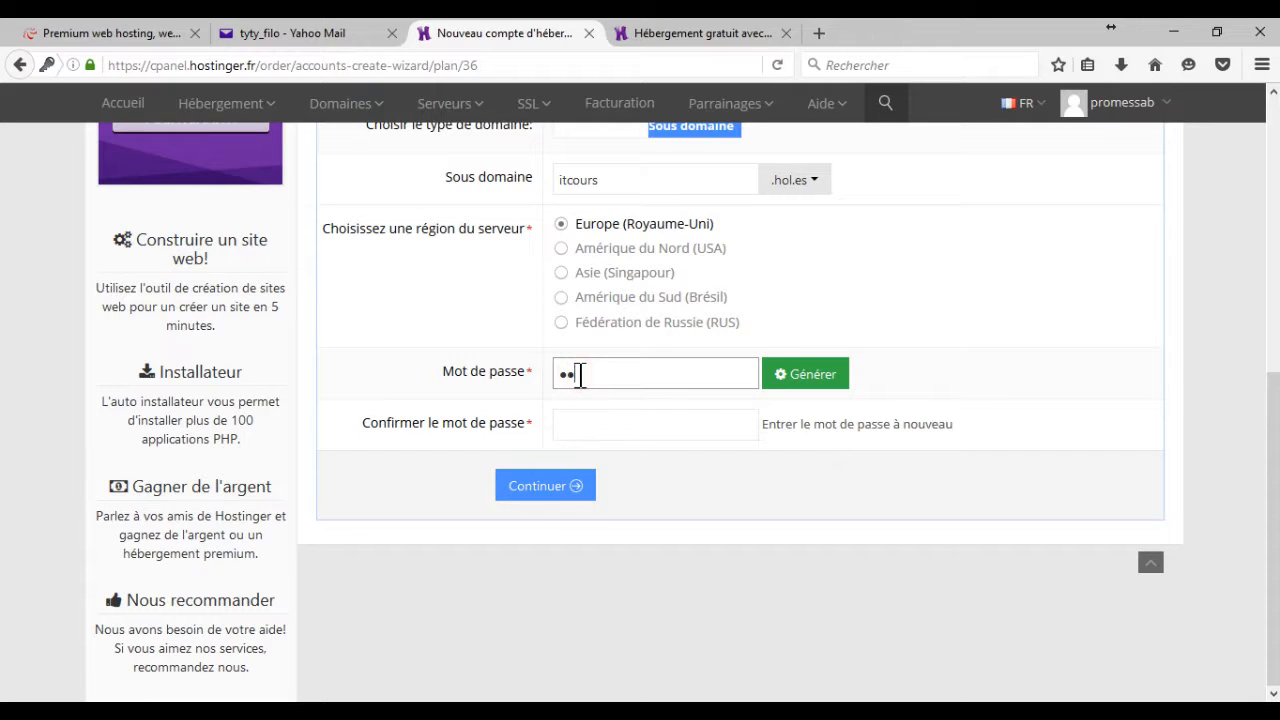
pyautogui.write('••••••••')
pyautogui.press('Tab')
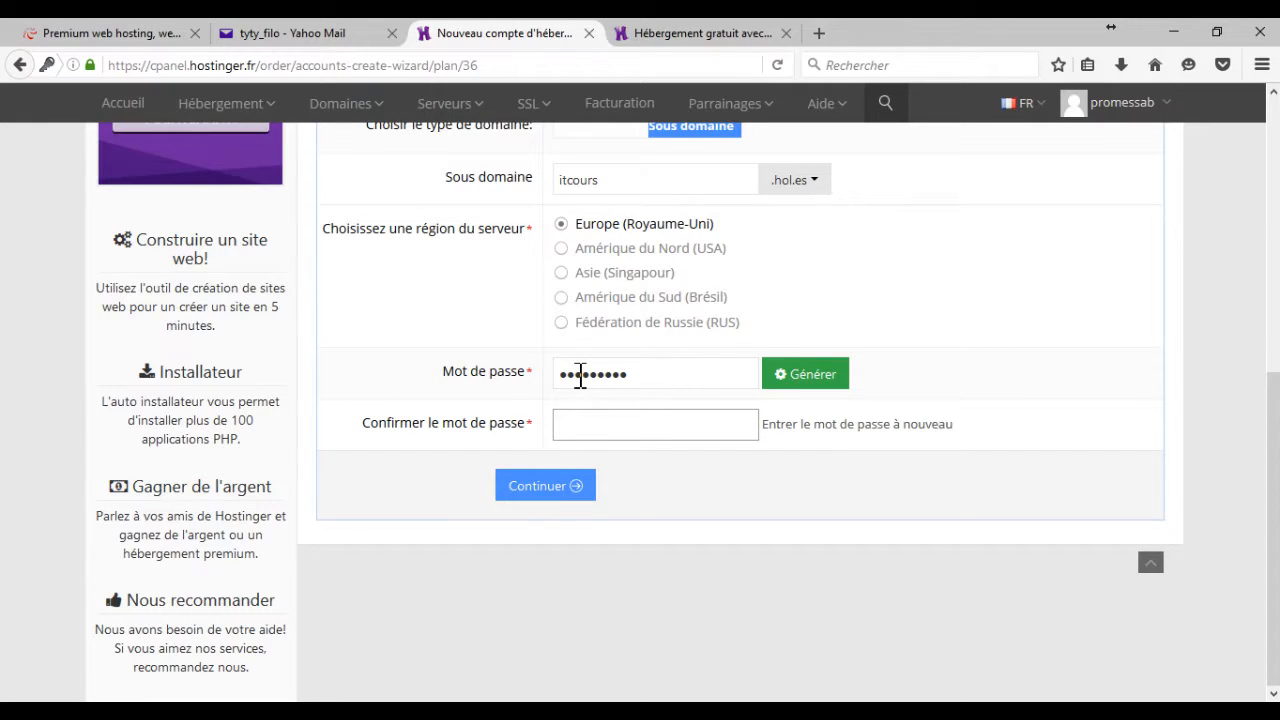
pyautogui.write('•••••••••')
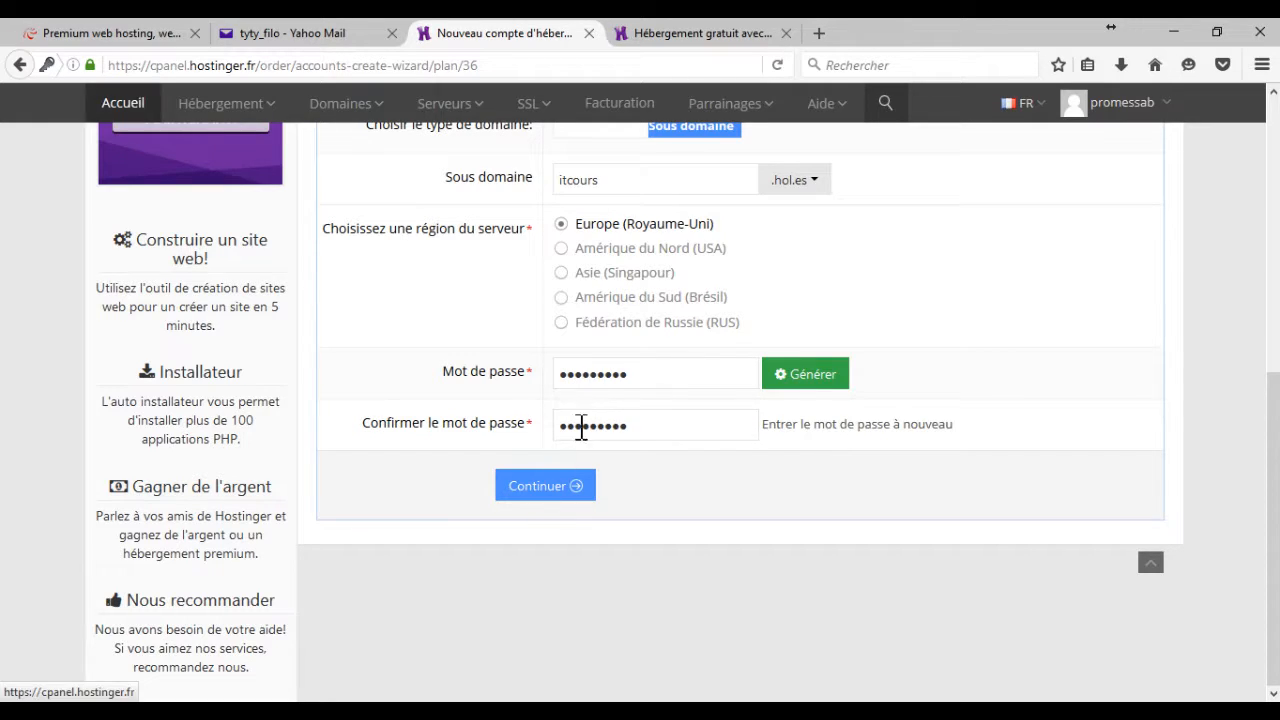
pyautogui.click(532, 489)
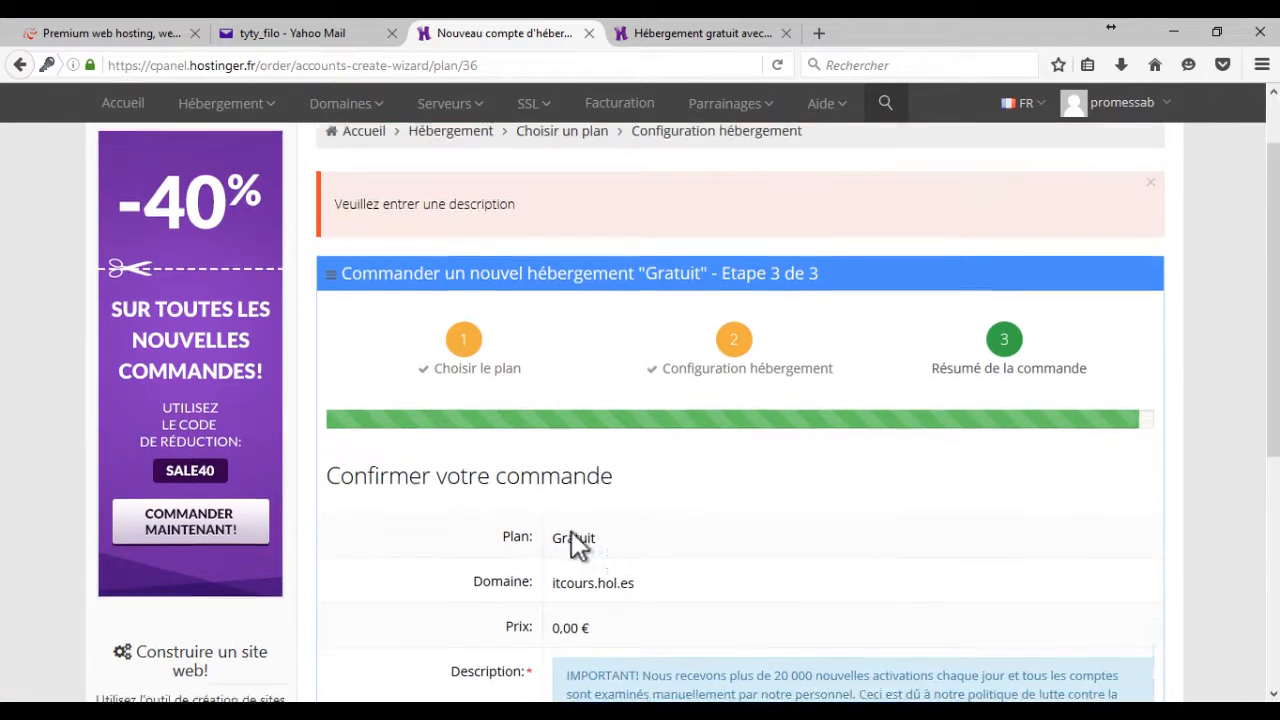
# Write the description "j'ai choisi ce site internet, parce qu'il est gratuit." and start the robot check.
pyautogui.scroll(-3, 595, 575)
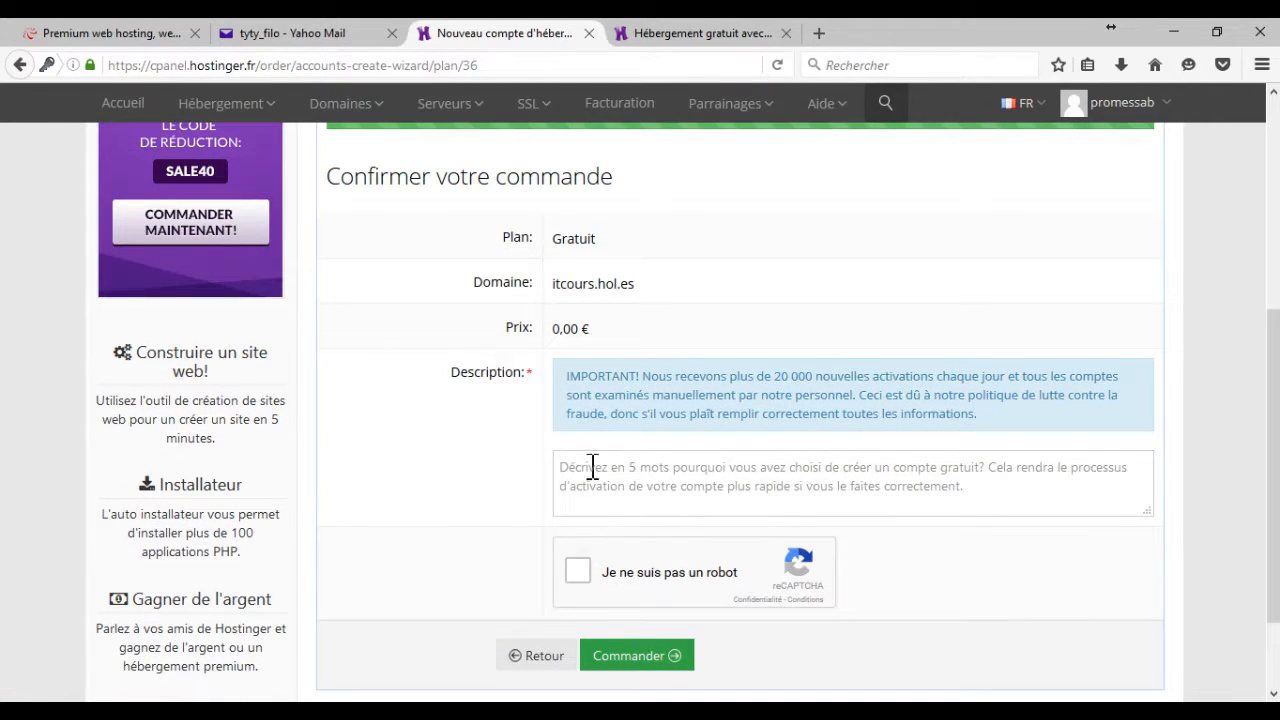
pyautogui.click(578, 477)
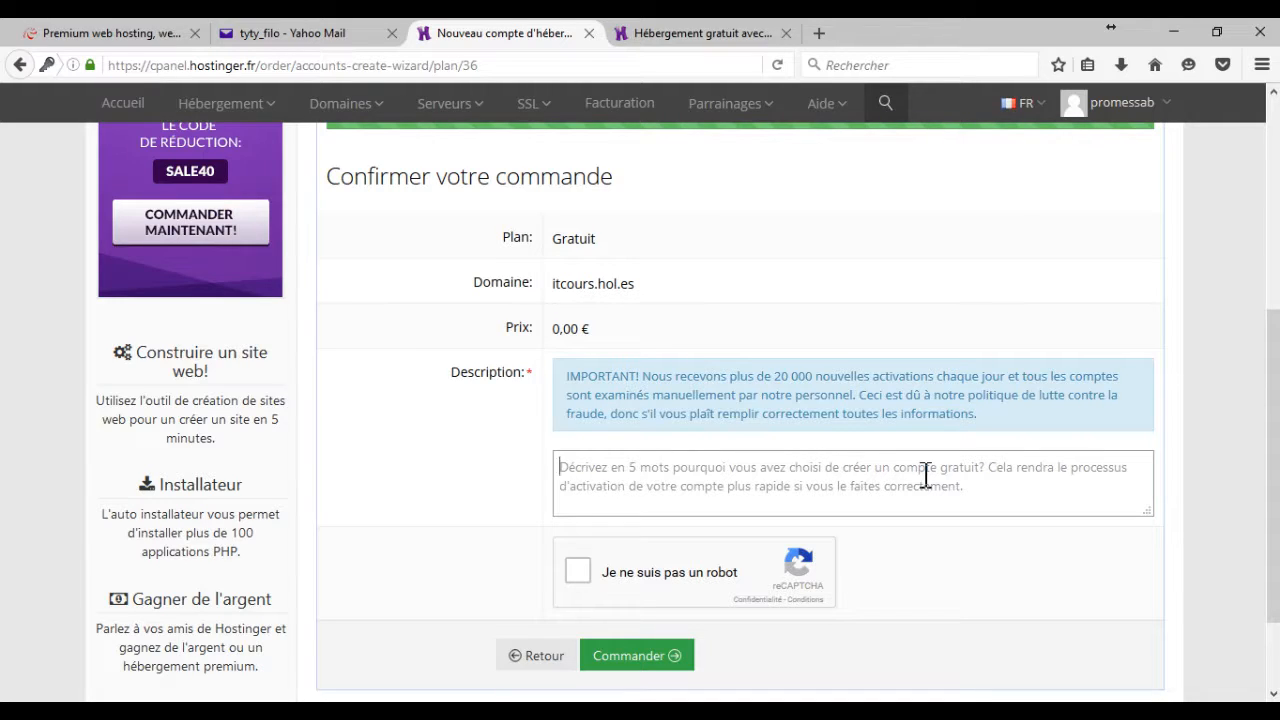
pyautogui.write('j')
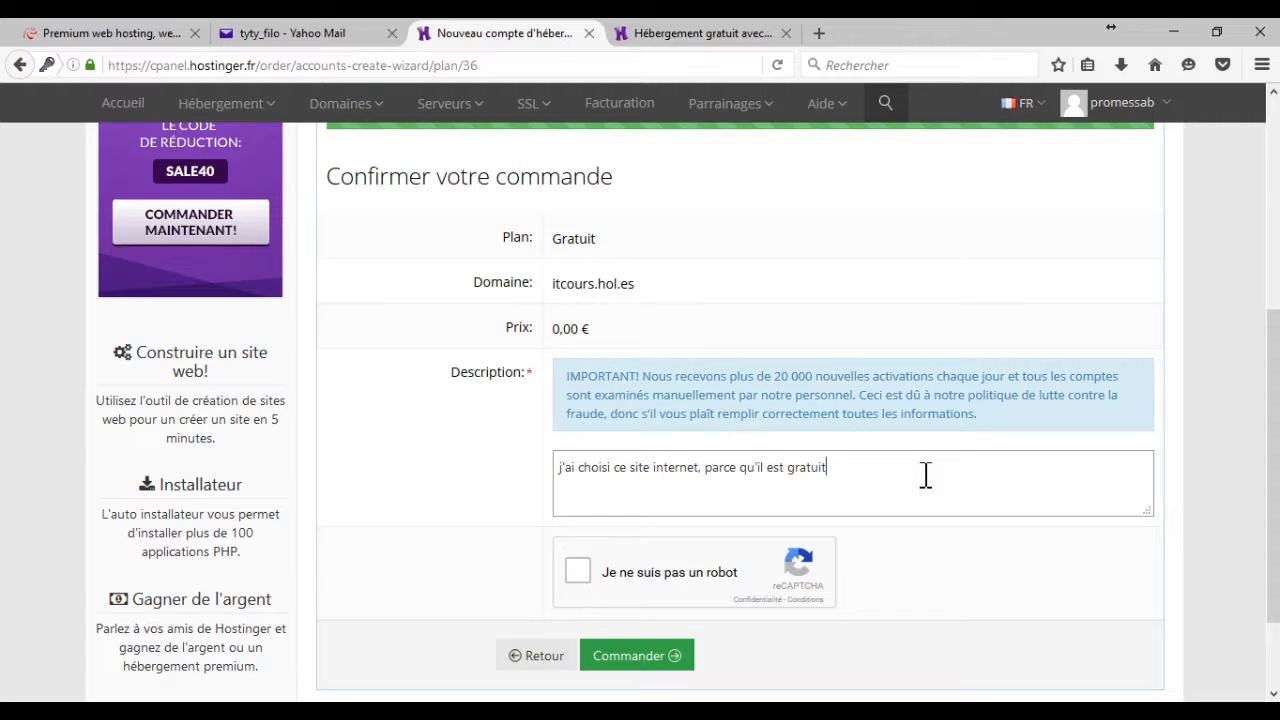
pyautogui.click(578, 569)
pyautogui.scroll(-2, 541, 560)
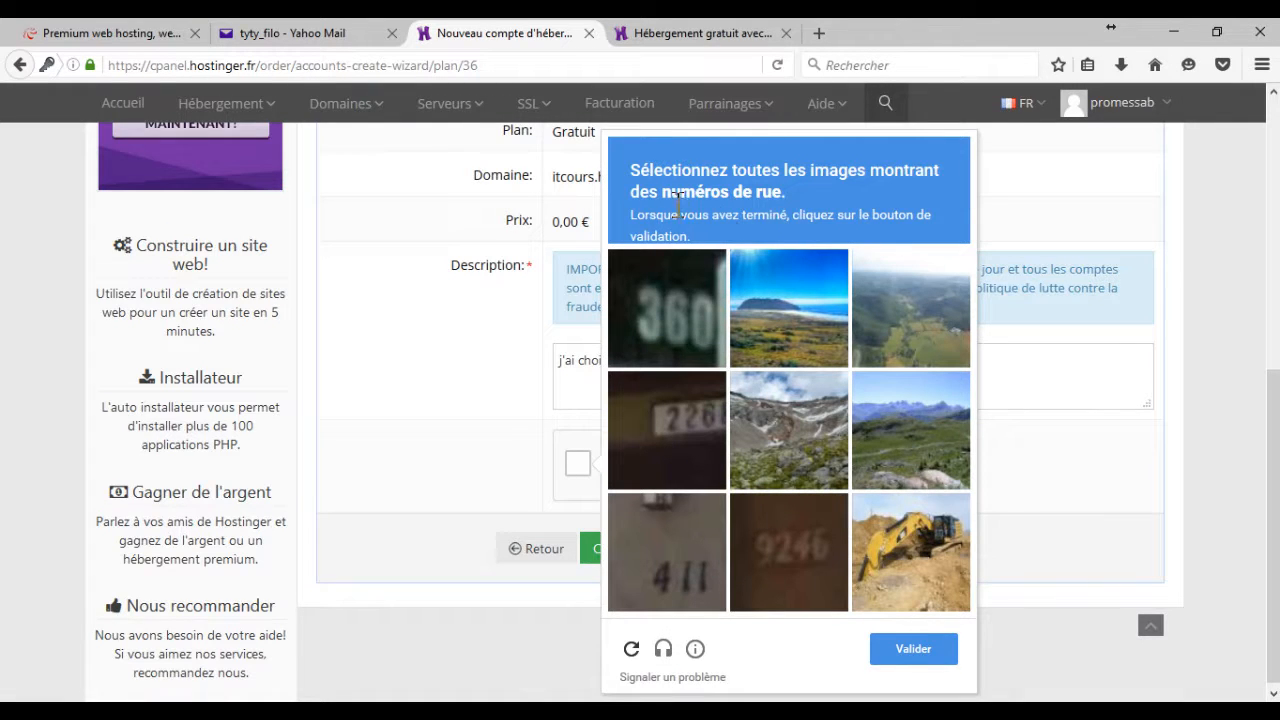
# Select the street-number pictures, validate the captcha, place the order and dismiss the save-password offer.
pyautogui.click(681, 395)
pyautogui.click(690, 545)
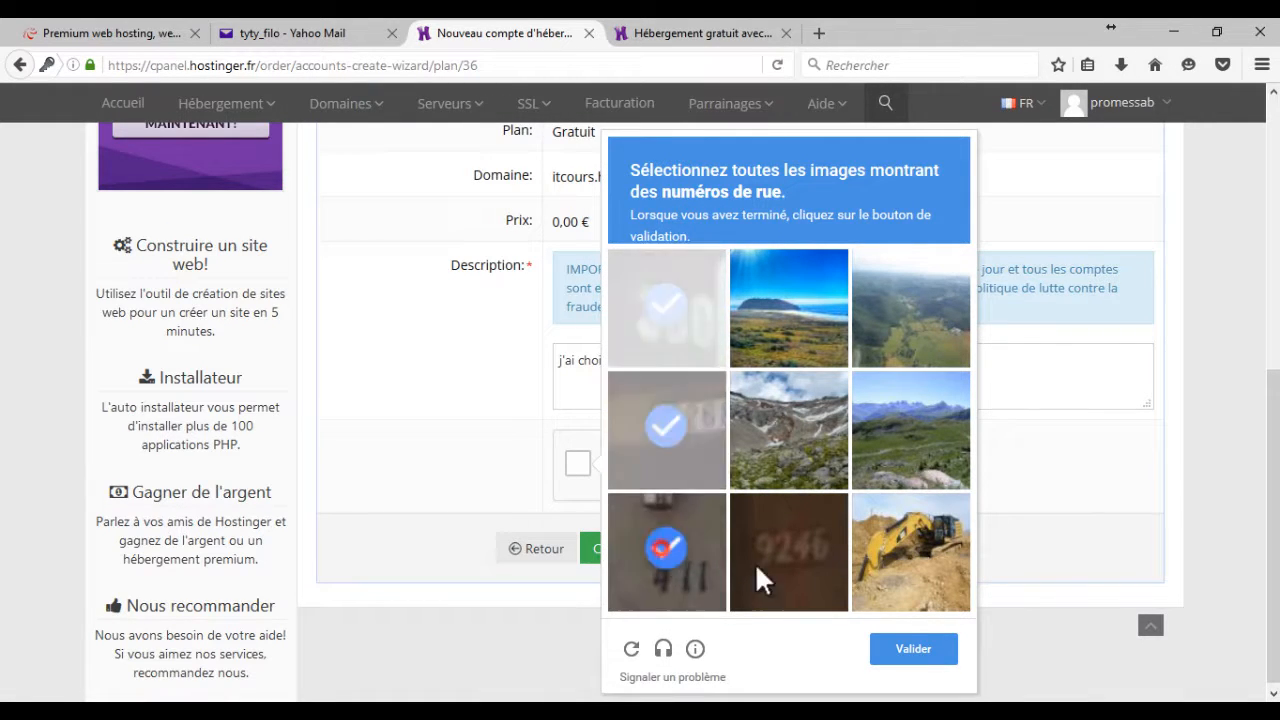
pyautogui.click(826, 547)
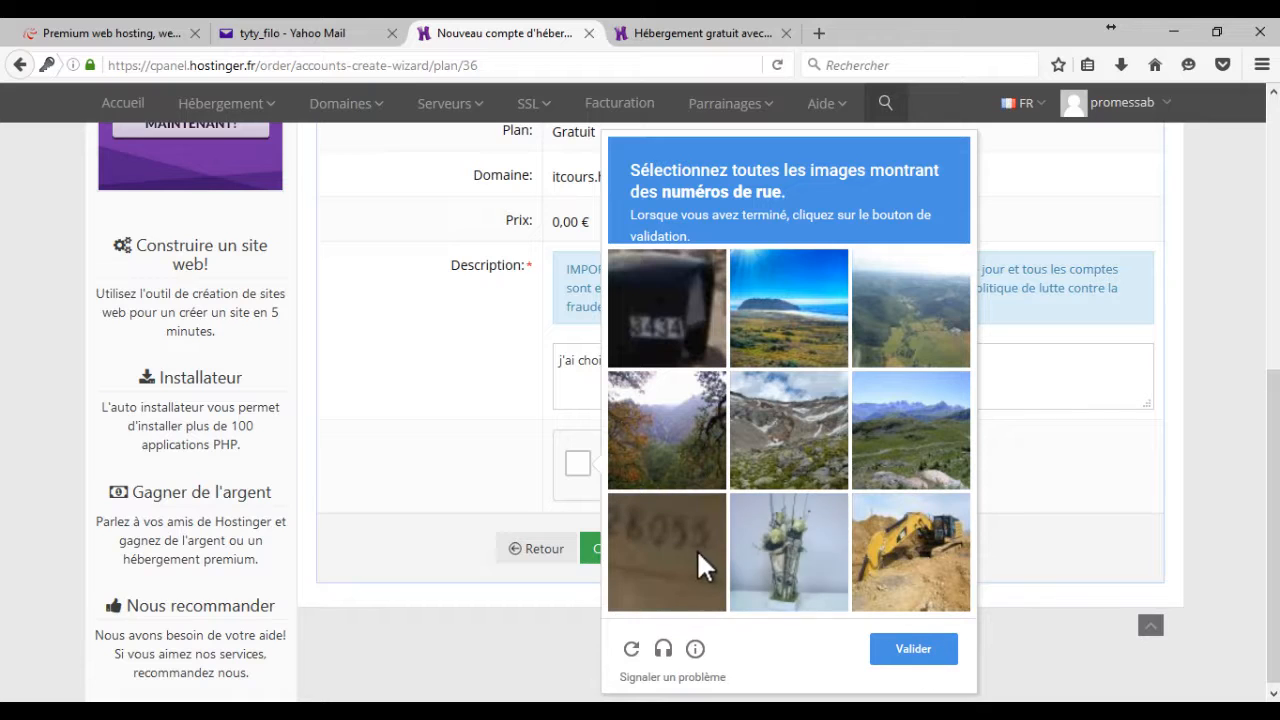
pyautogui.click(696, 549)
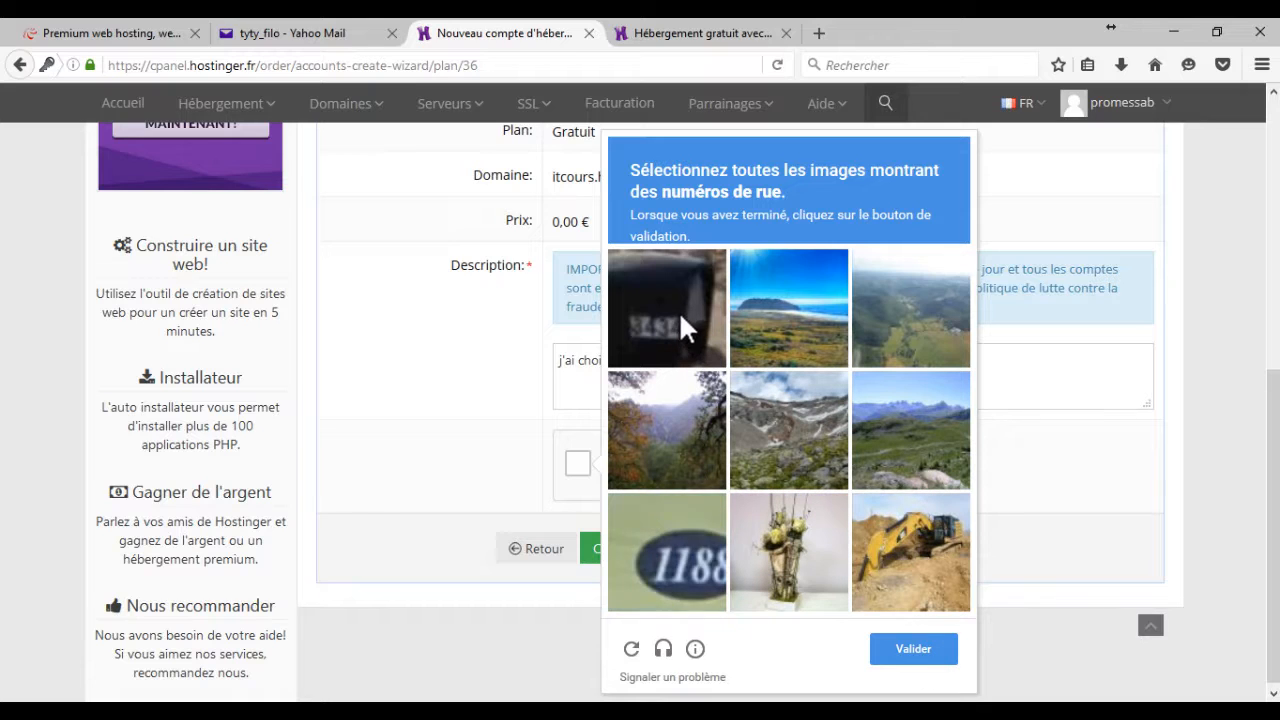
pyautogui.click(676, 559)
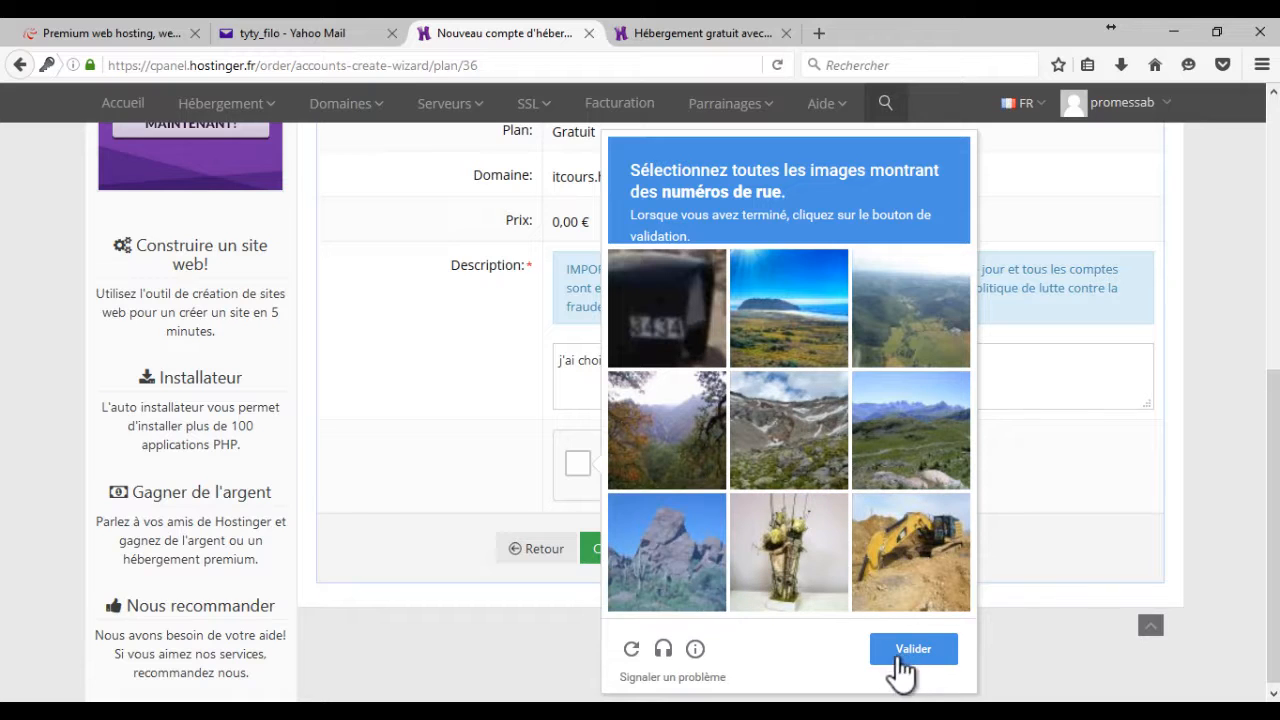
pyautogui.click(640, 332)
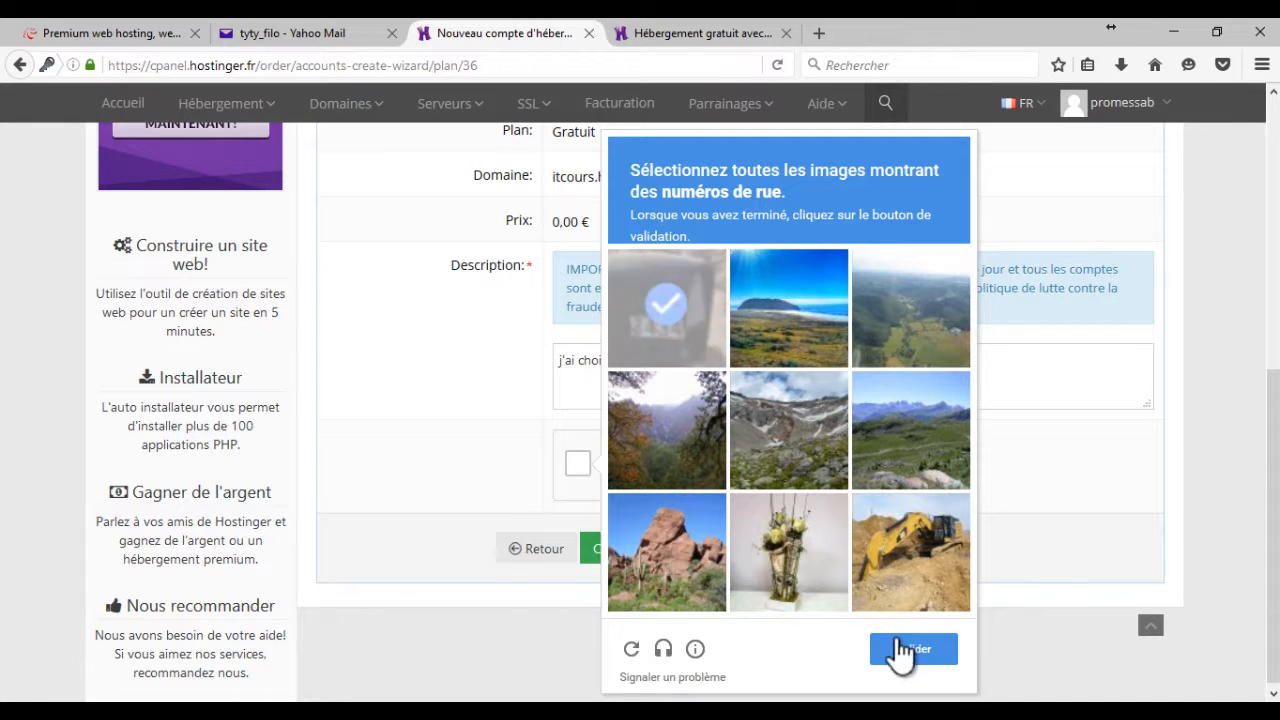
pyautogui.click(921, 650)
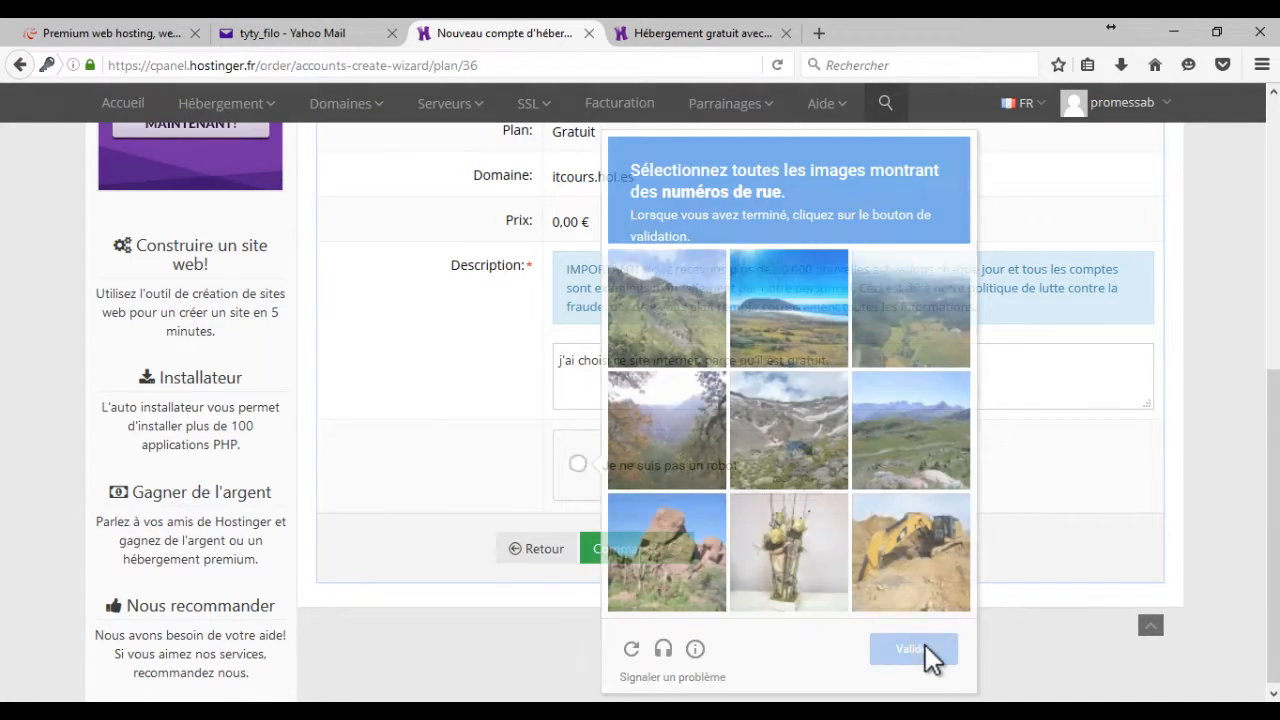
pyautogui.click(636, 549)
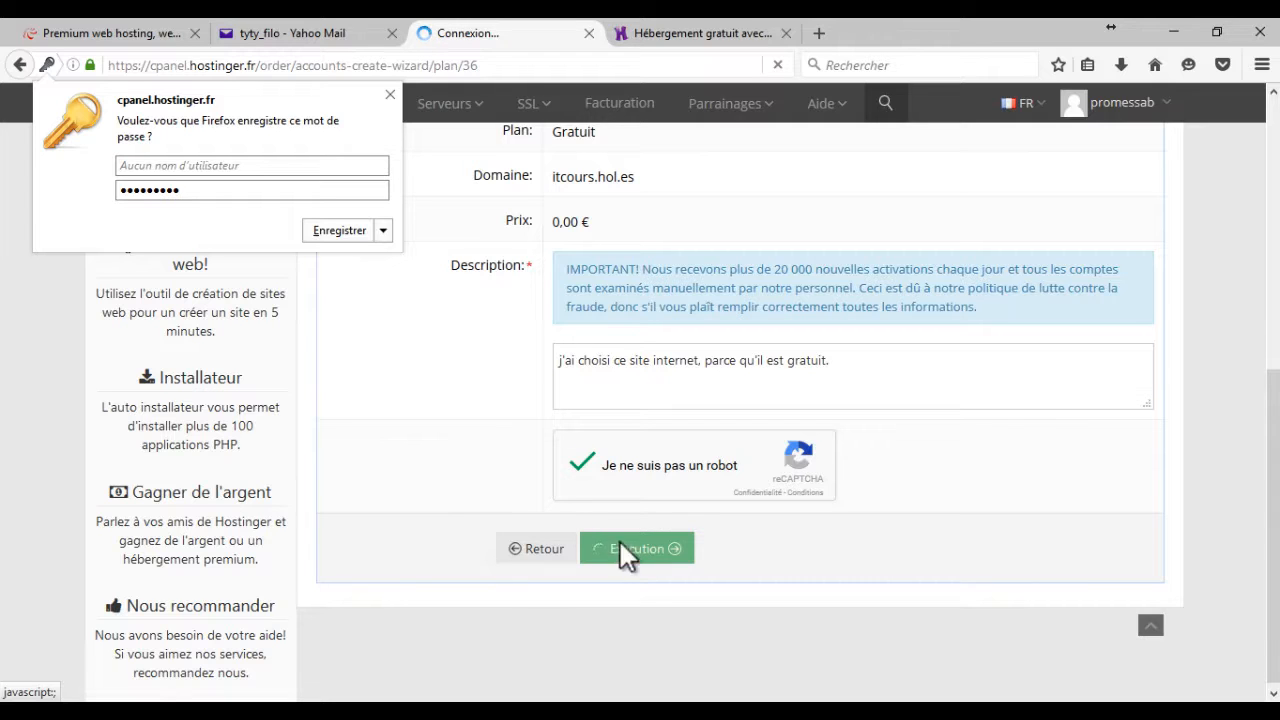
pyautogui.click(387, 92)
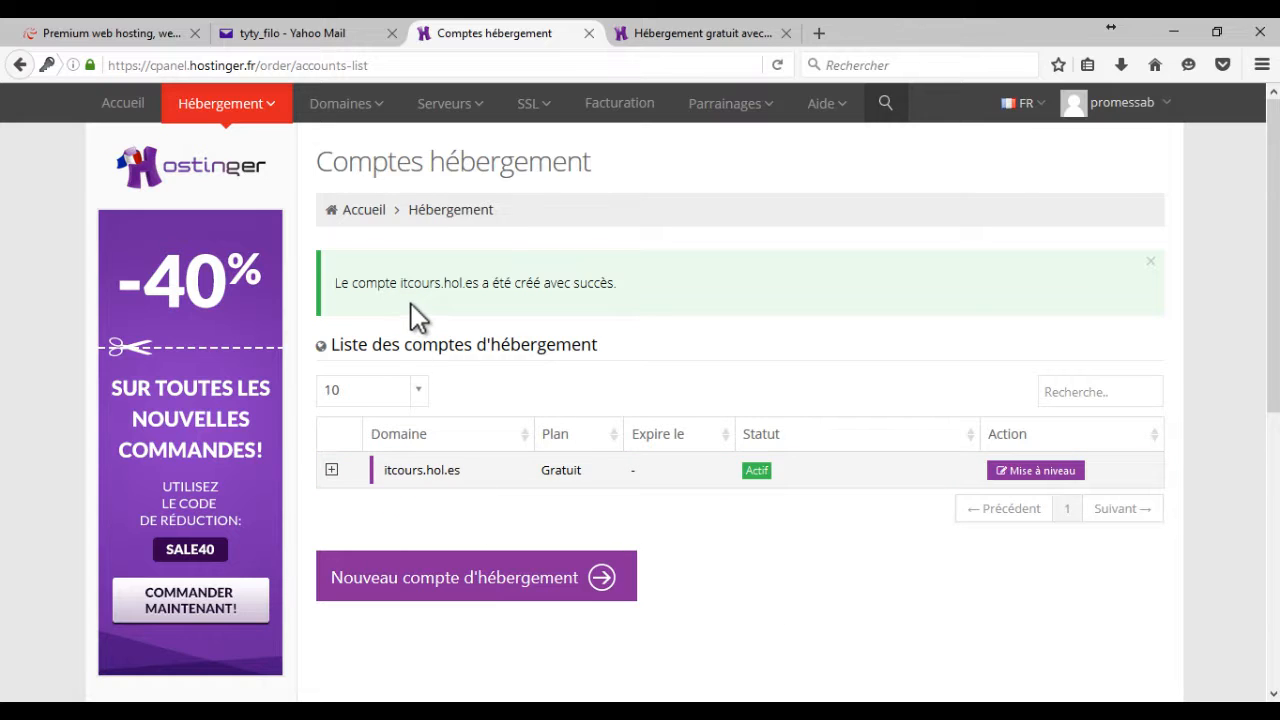
# Expand the itcours.hol.es entry in the hosting accounts list and open its Gérer dashboard.
pyautogui.scroll(-1, 411, 304)
pyautogui.scroll(-2, 418, 318)
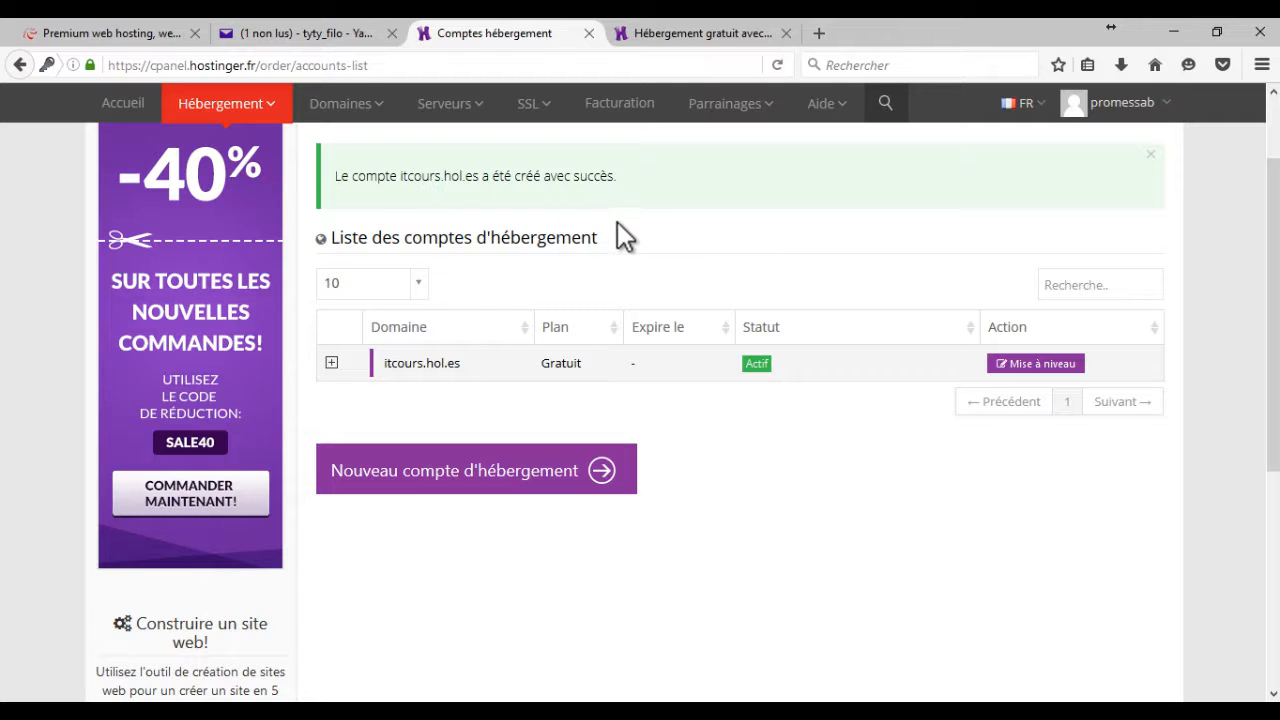
pyautogui.scroll(-1, 616, 224)
pyautogui.scroll(2, 616, 224)
pyautogui.scroll(-1, 580, 272)
pyautogui.click(331, 363)
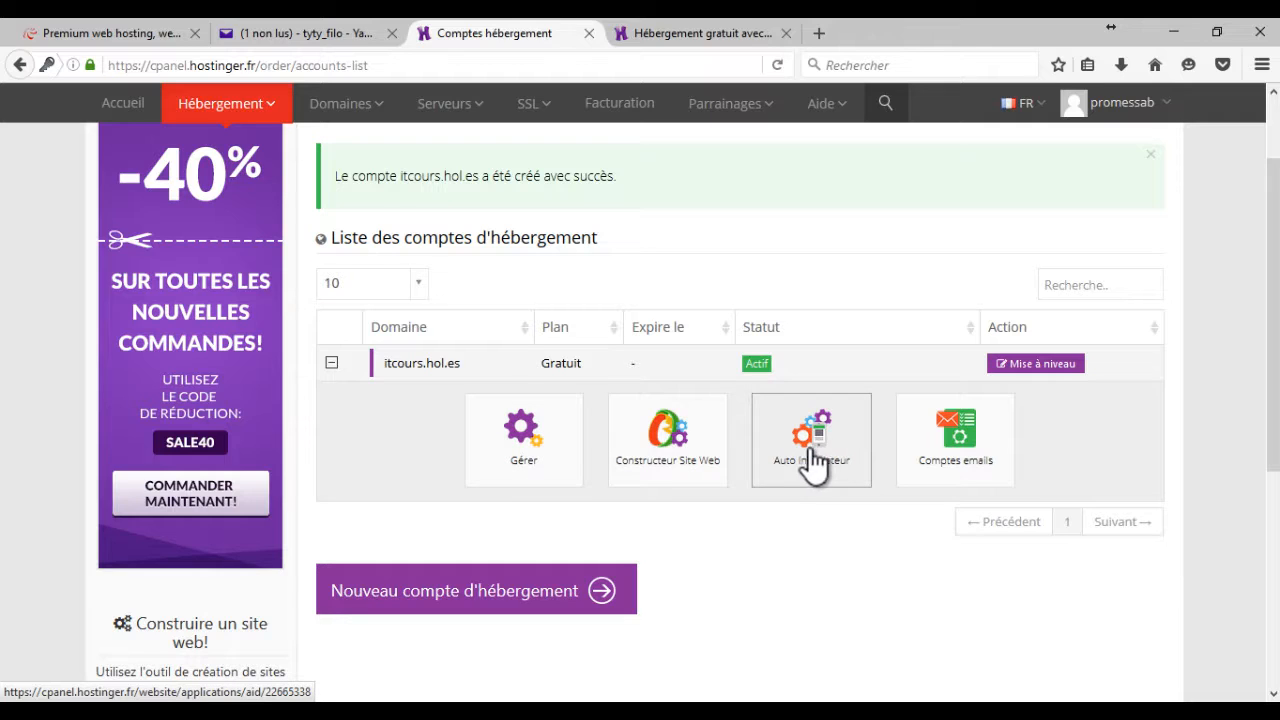
pyautogui.click(532, 473)
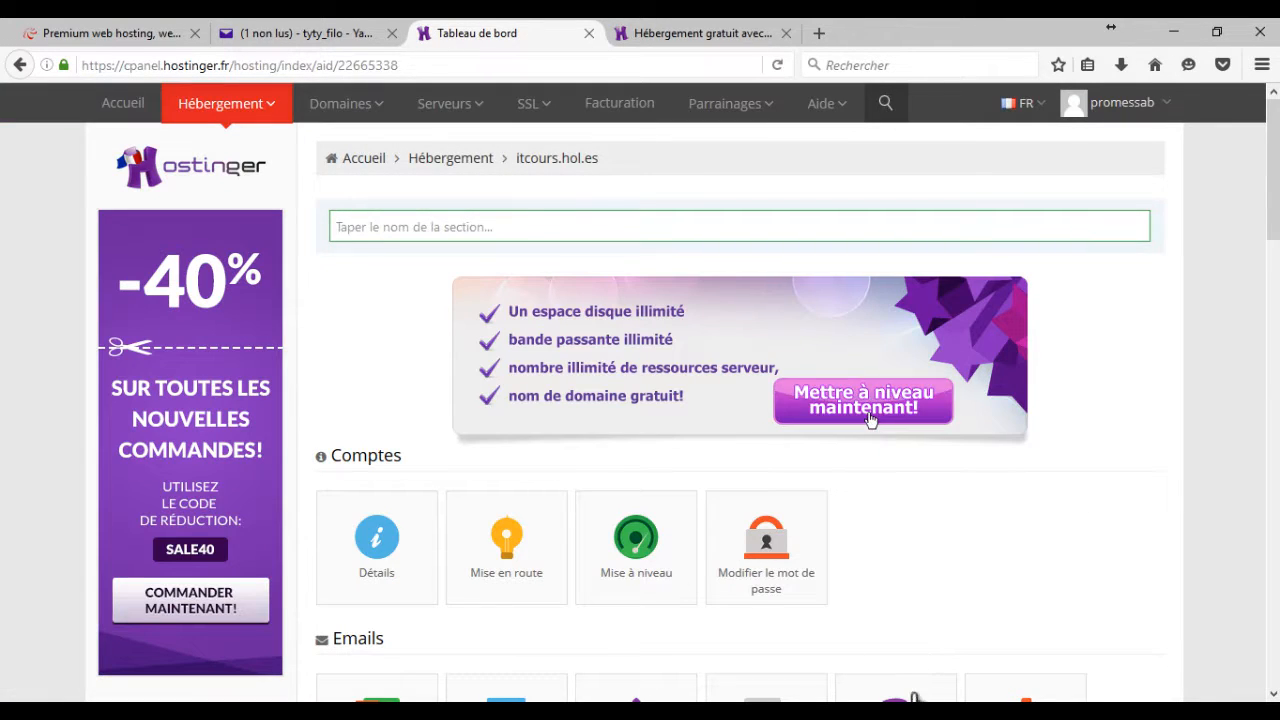
# Relabel outline step 5 as 'gérer' with filezilla on its own line beneath, then minimize Notepad.
pyautogui.hotkey('alt', 'Tab')
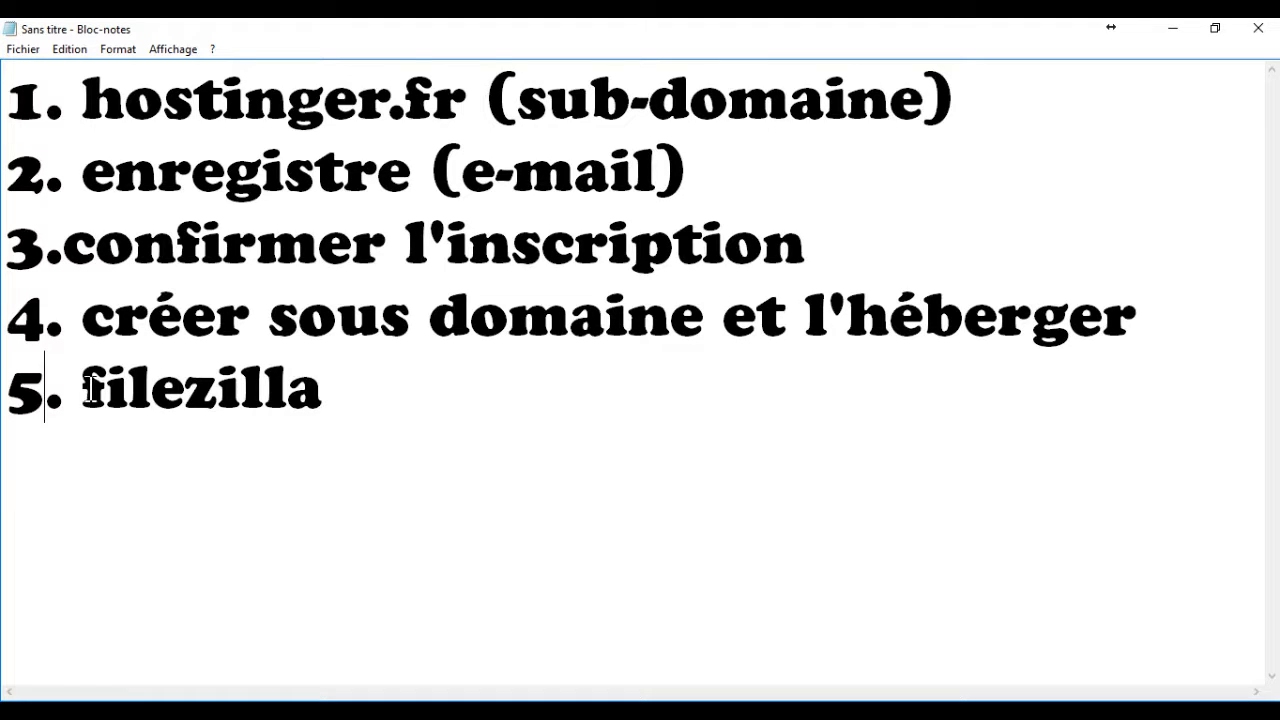
pyautogui.press('Return')
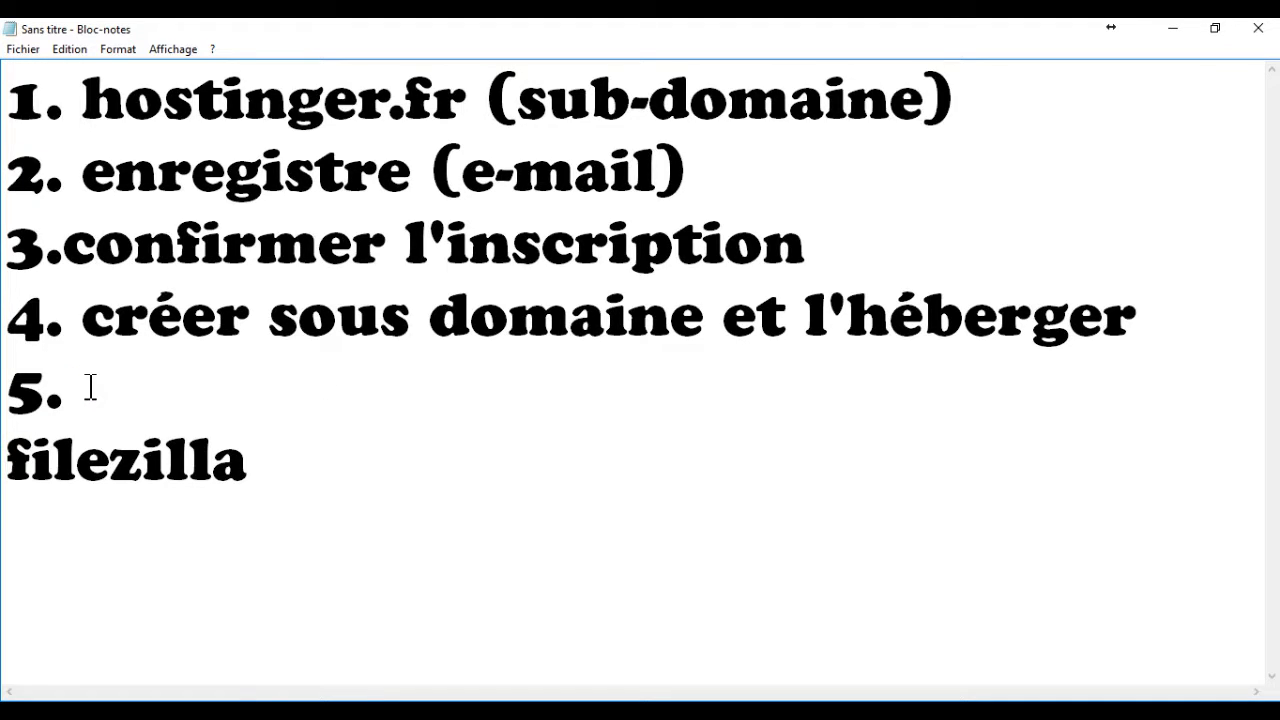
pyautogui.write('gerer')
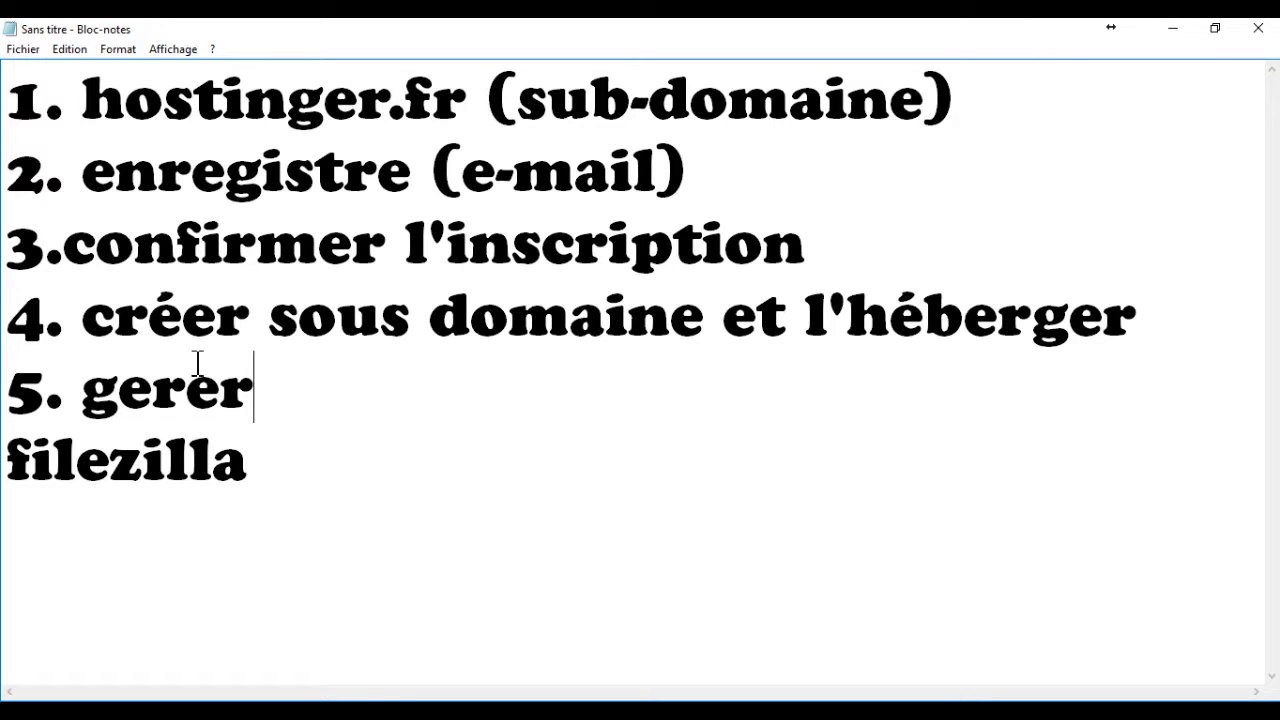
pyautogui.moveTo(150, 395); pyautogui.dragTo(136, 400)
pyautogui.write('é')
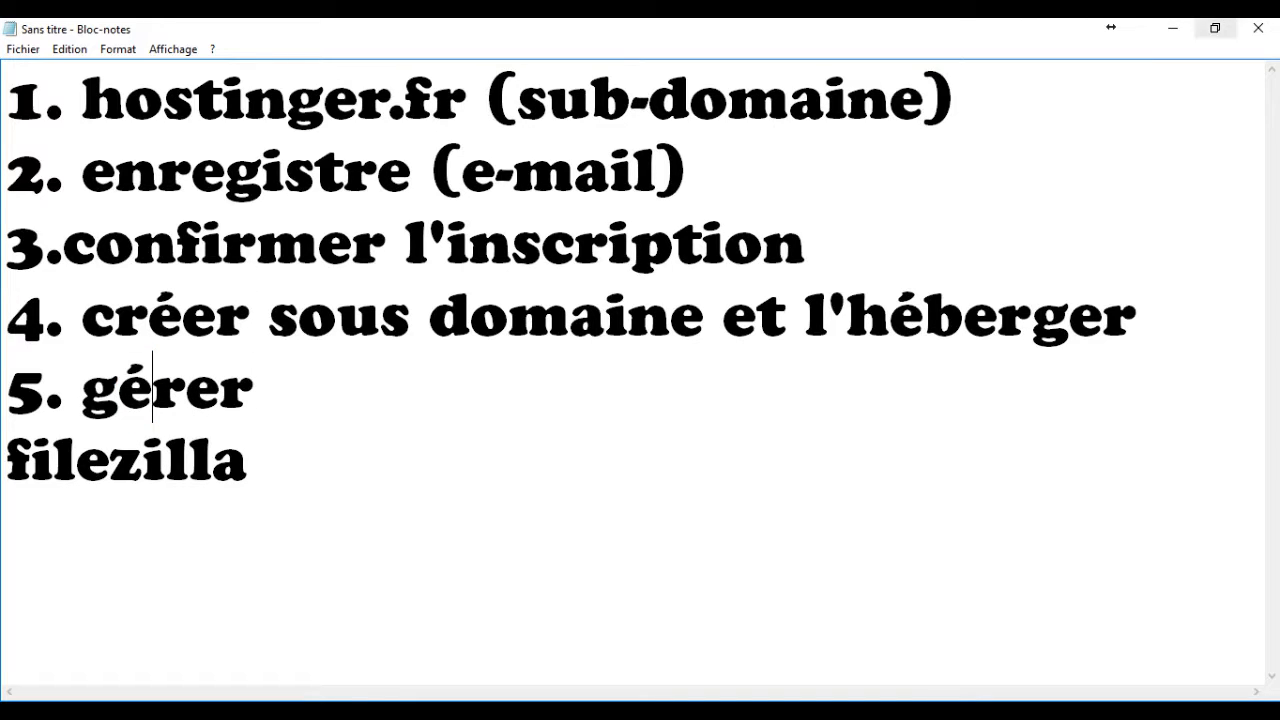
pyautogui.click(1173, 28)
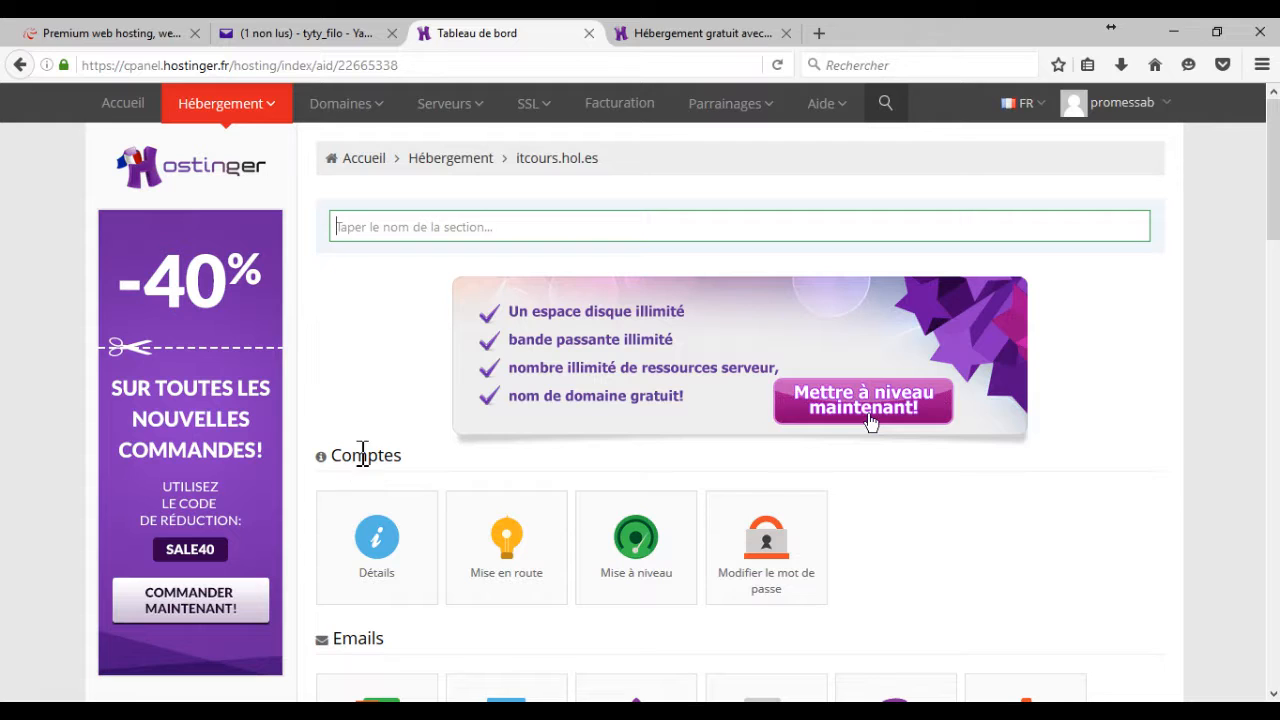
# Scroll the cPanel dashboard to review the account information and its IP address.
pyautogui.scroll(-2, 527, 485)
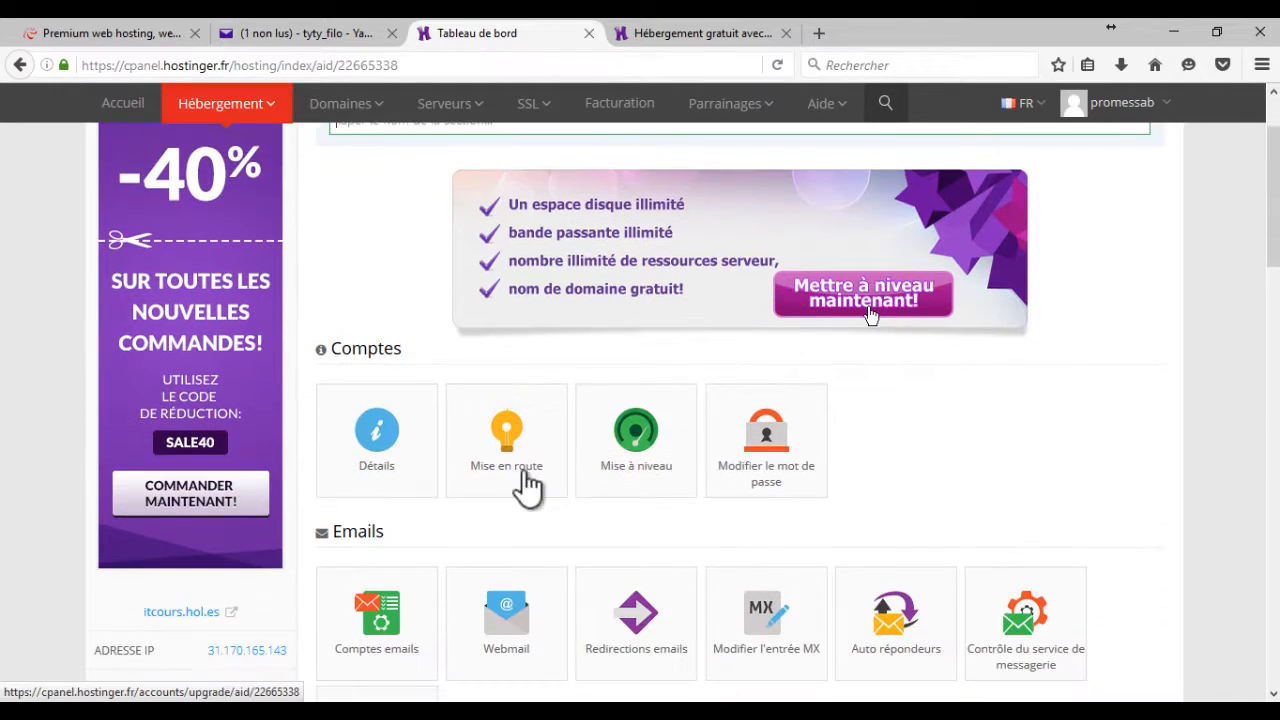
pyautogui.scroll(-6, 414, 457)
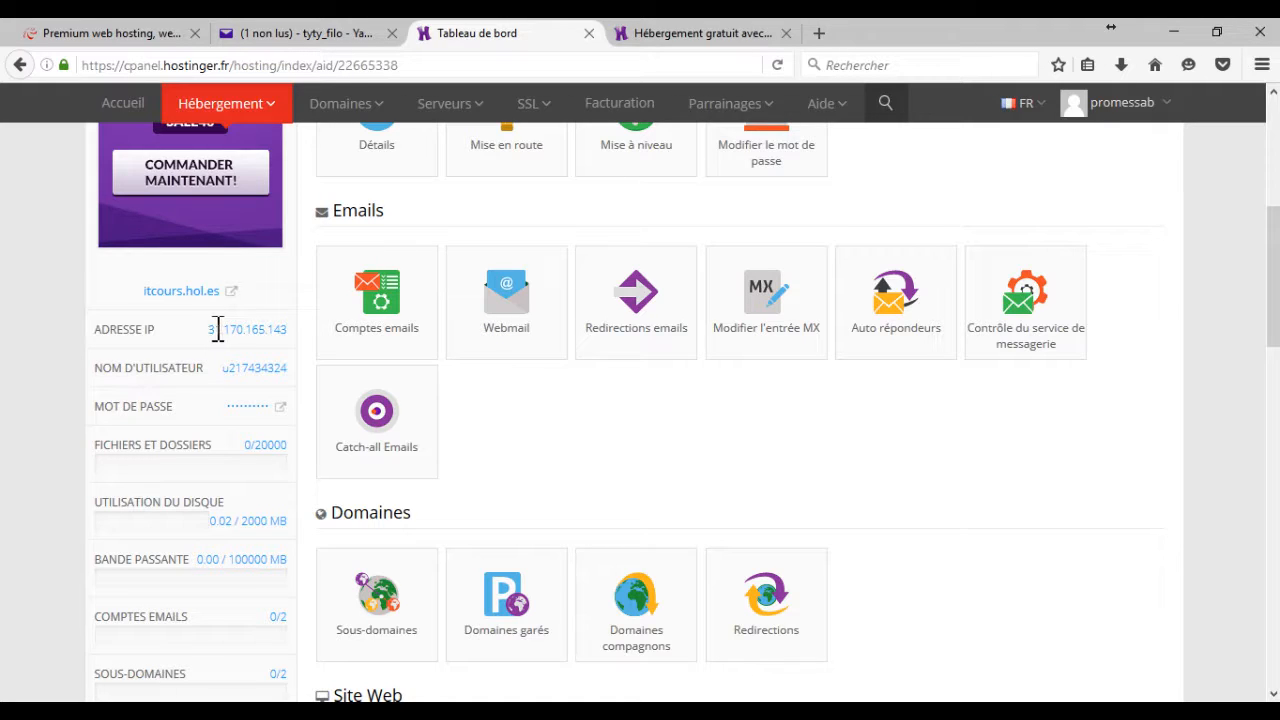
pyautogui.moveTo(208, 331); pyautogui.dragTo(294, 334)
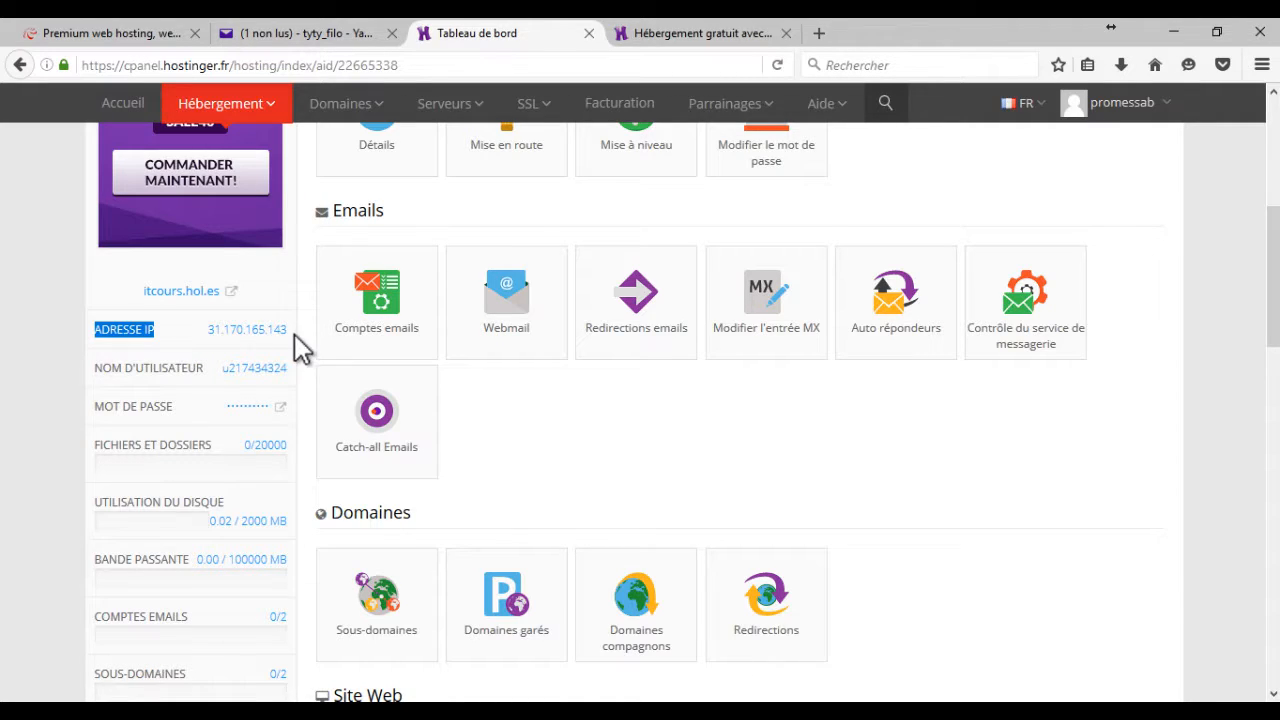
pyautogui.click(215, 367)
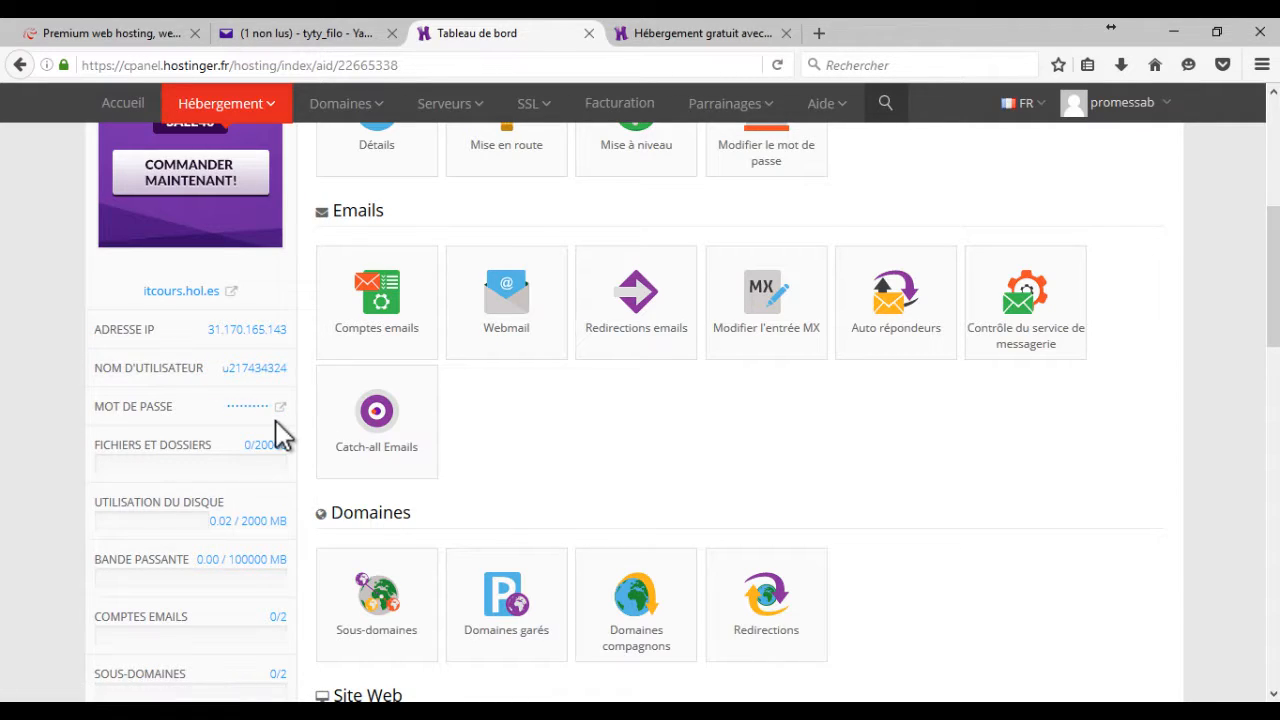
pyautogui.scroll(-6, 288, 470)
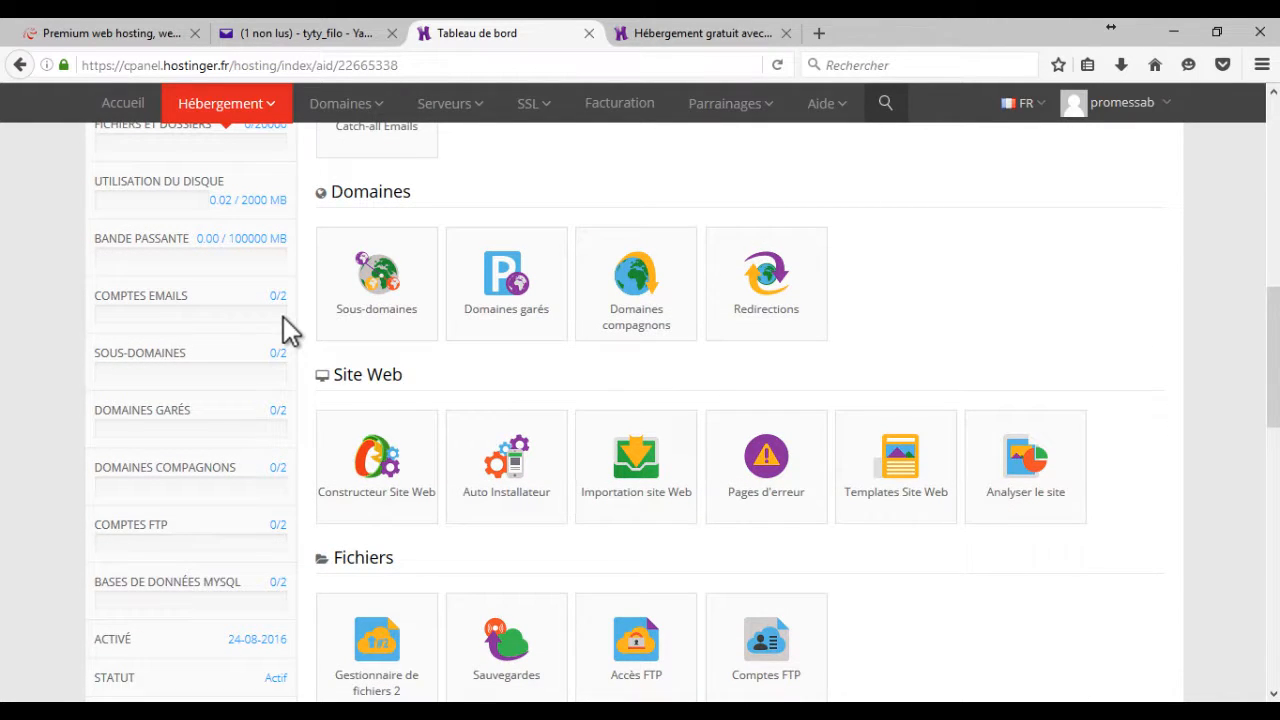
pyautogui.scroll(10, 285, 330)
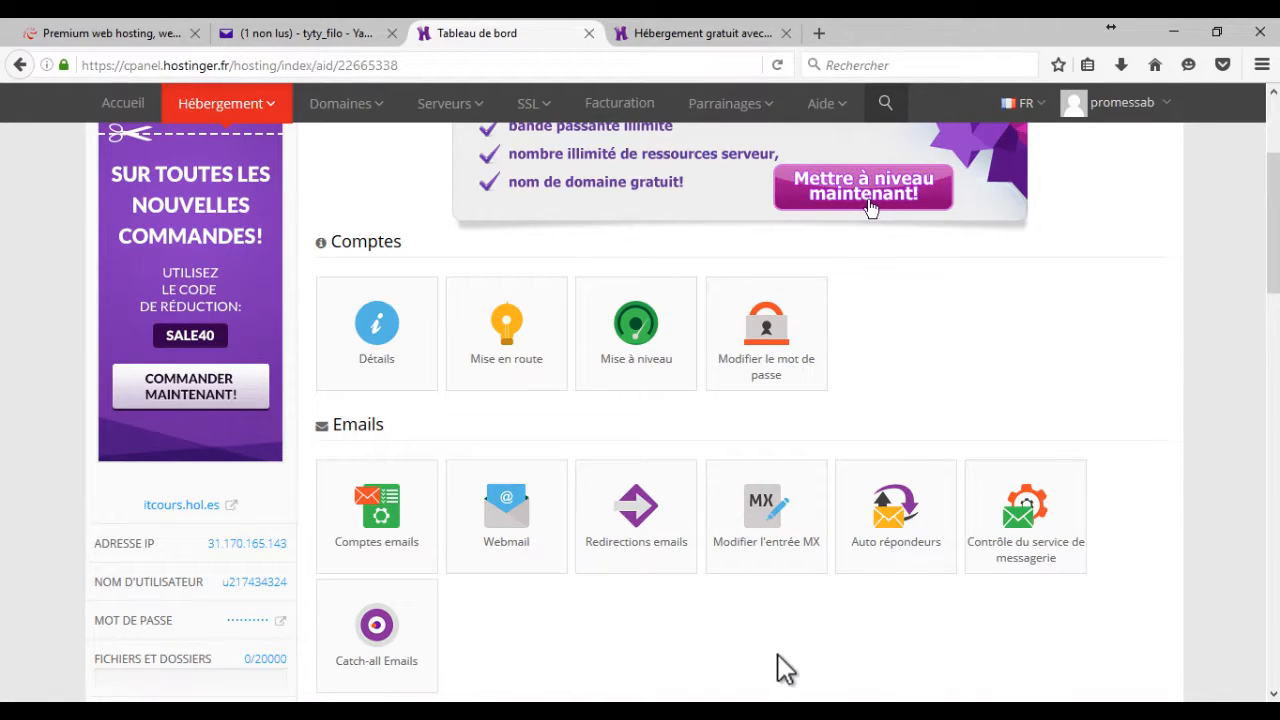
# Load itcours.hol.es in the other tab and see it redirect to erreur_404.
pyautogui.click(674, 27)
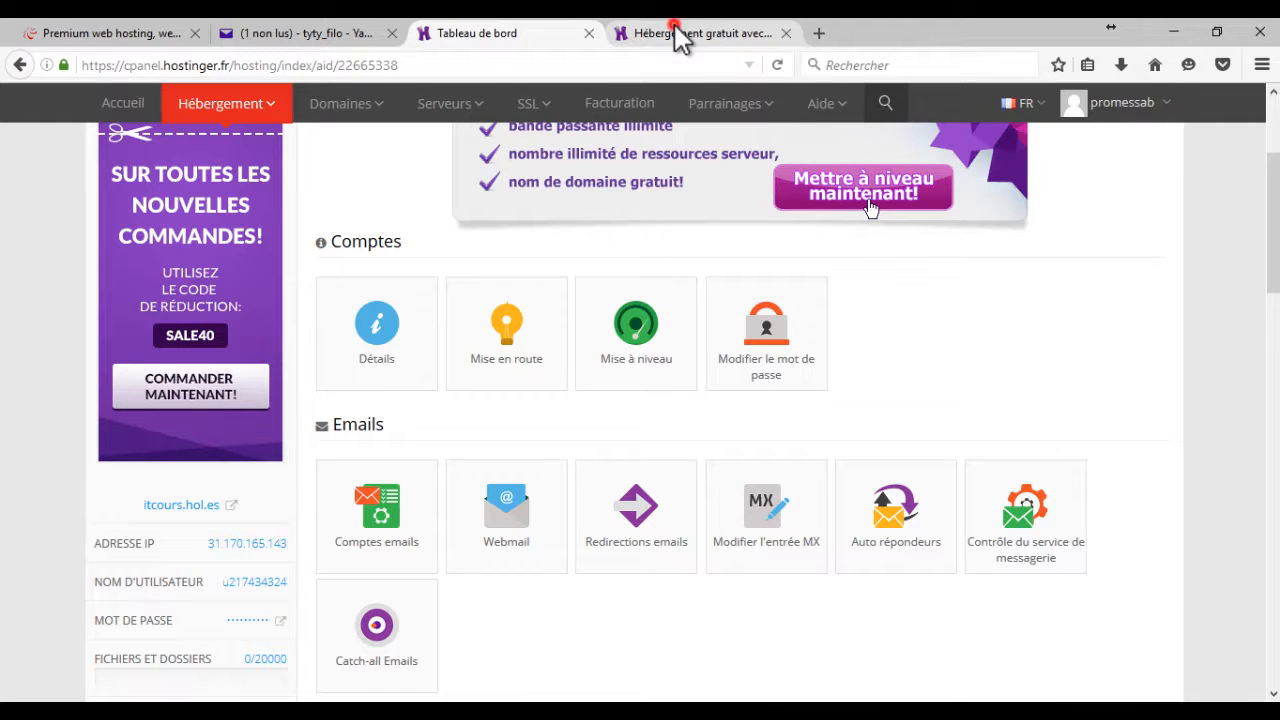
pyautogui.click(520, 64)
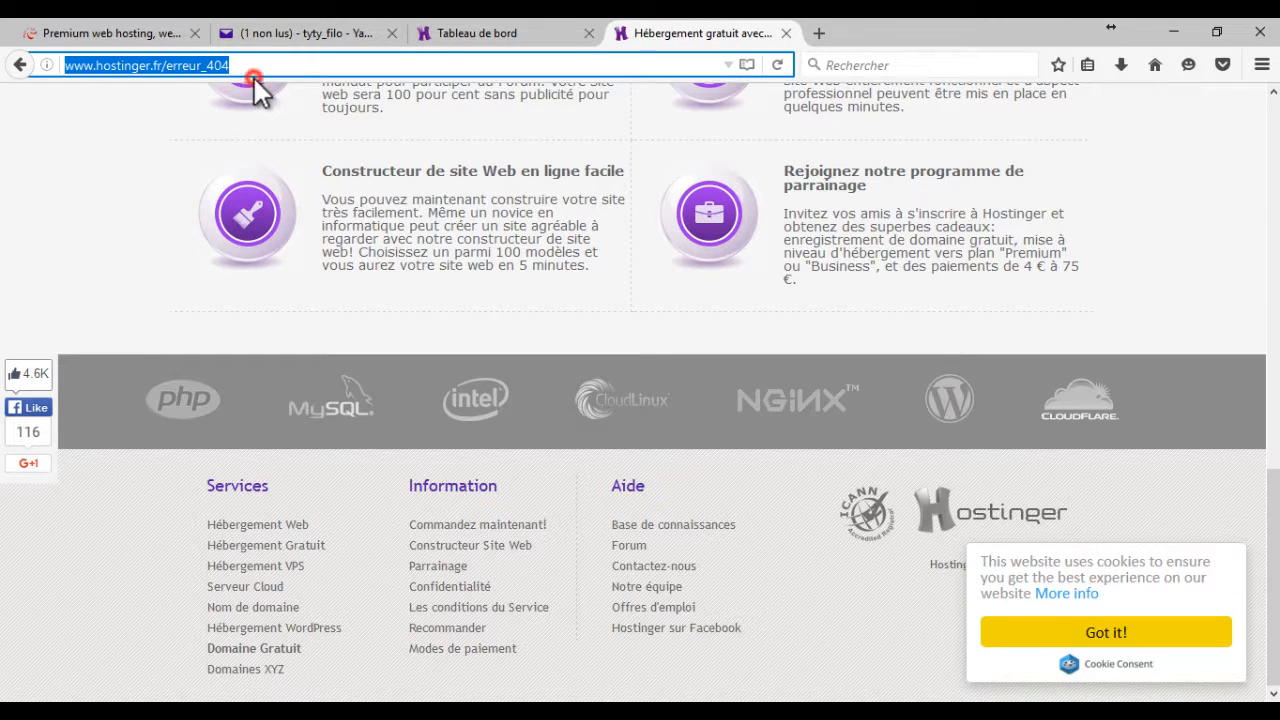
pyautogui.write('itcours.hol.es/')
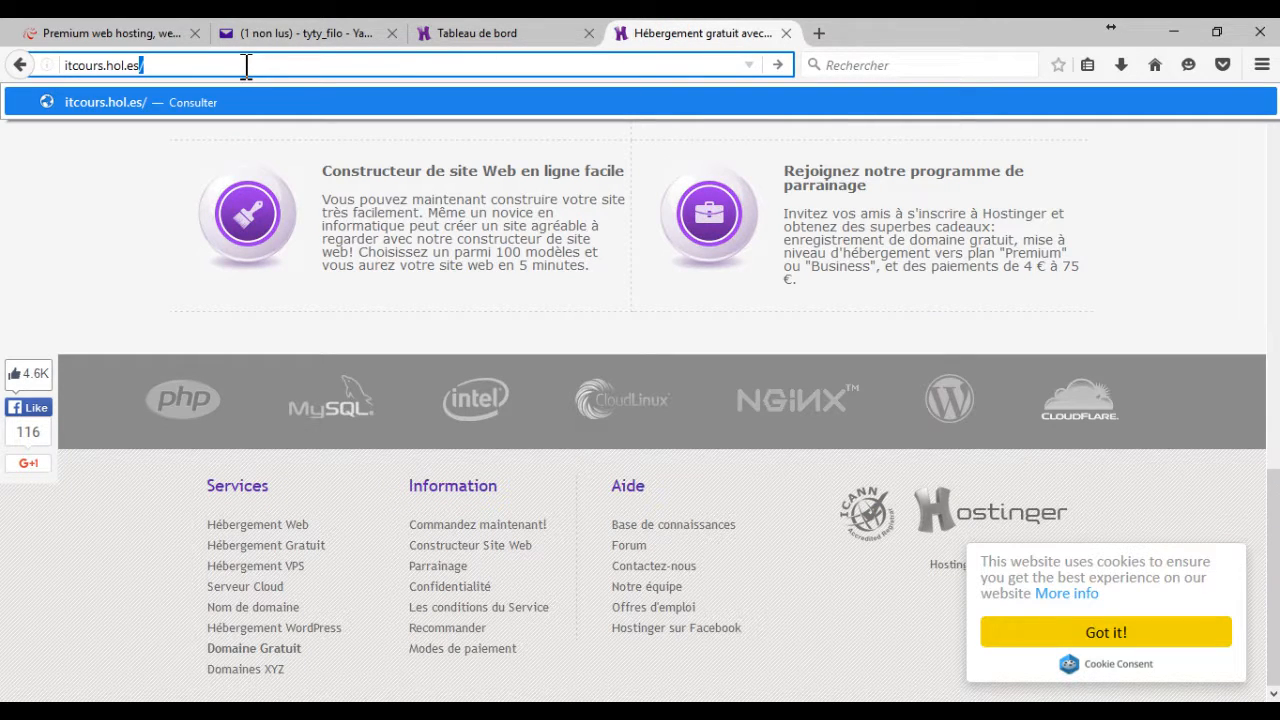
pyautogui.press('Return')
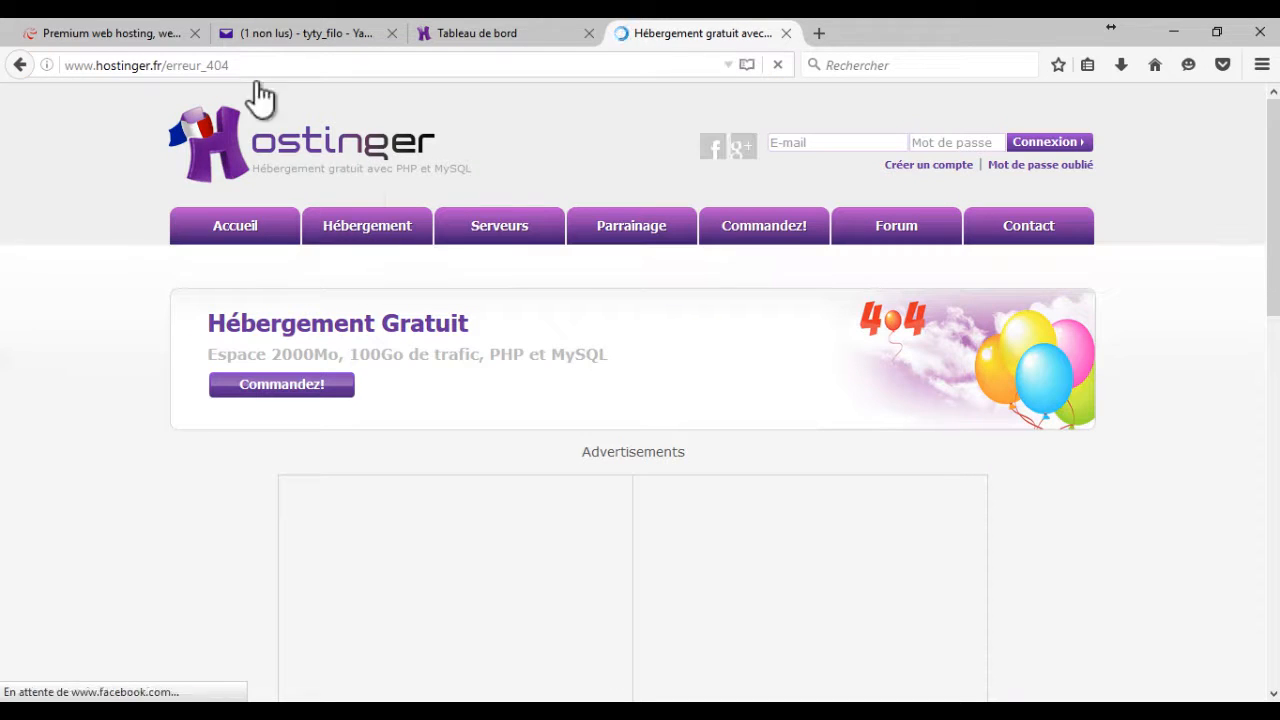
# Go to the Yahoo Mail inbox and refresh it for new messages.
pyautogui.click(463, 24)
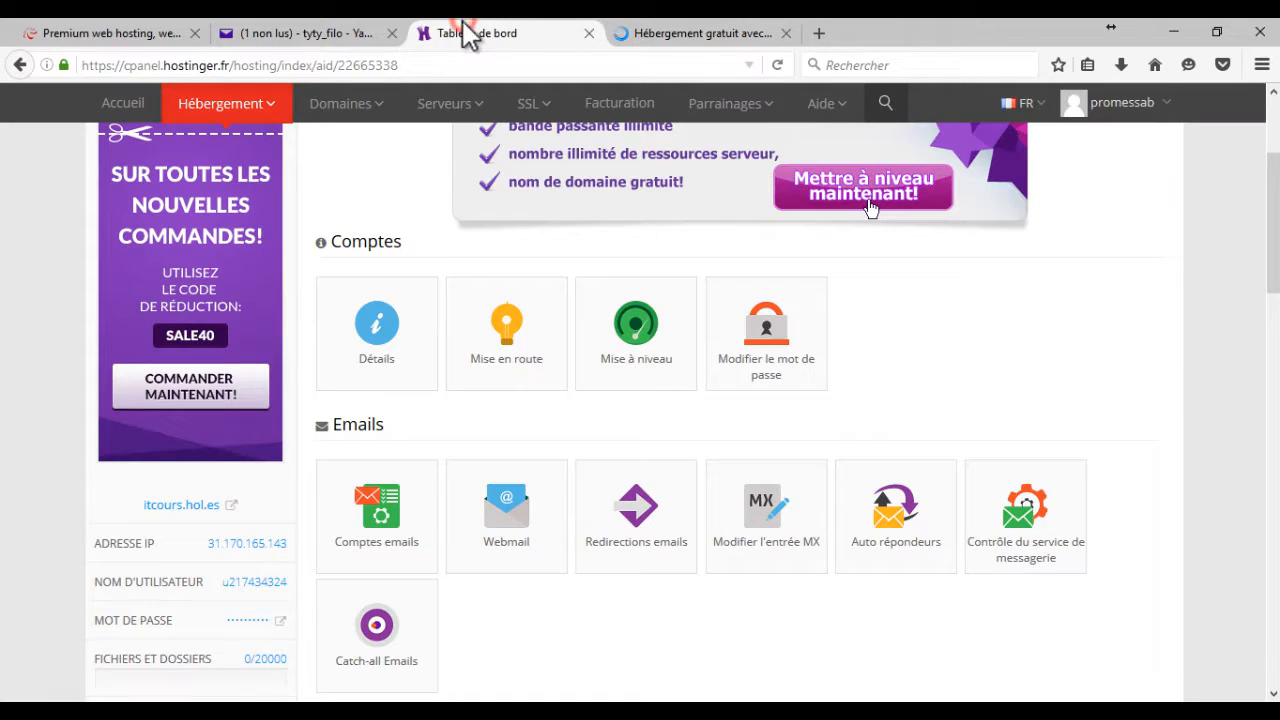
pyautogui.click(301, 39)
pyautogui.click(90, 282)
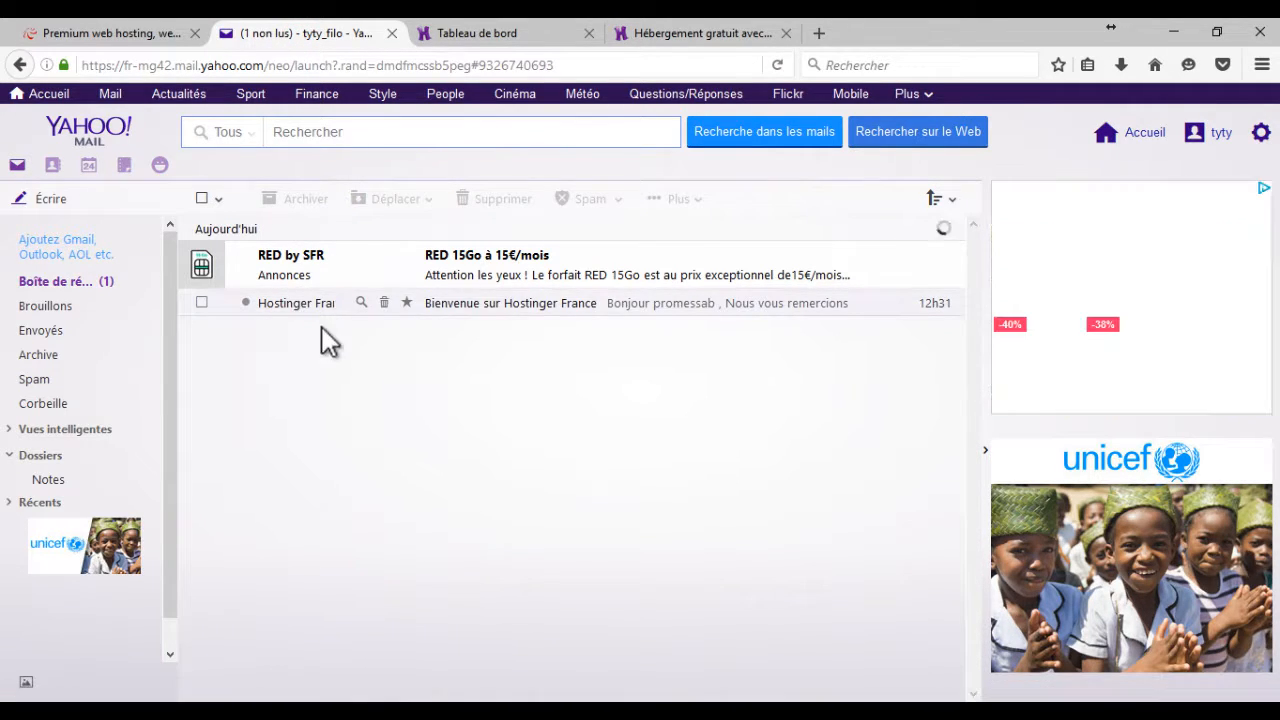
# Read Hostinger's 'Votre compte est prêt!' email: Gratuit plan, itcours.hol.es, IP 31.170.165.143.
pyautogui.click(86, 285)
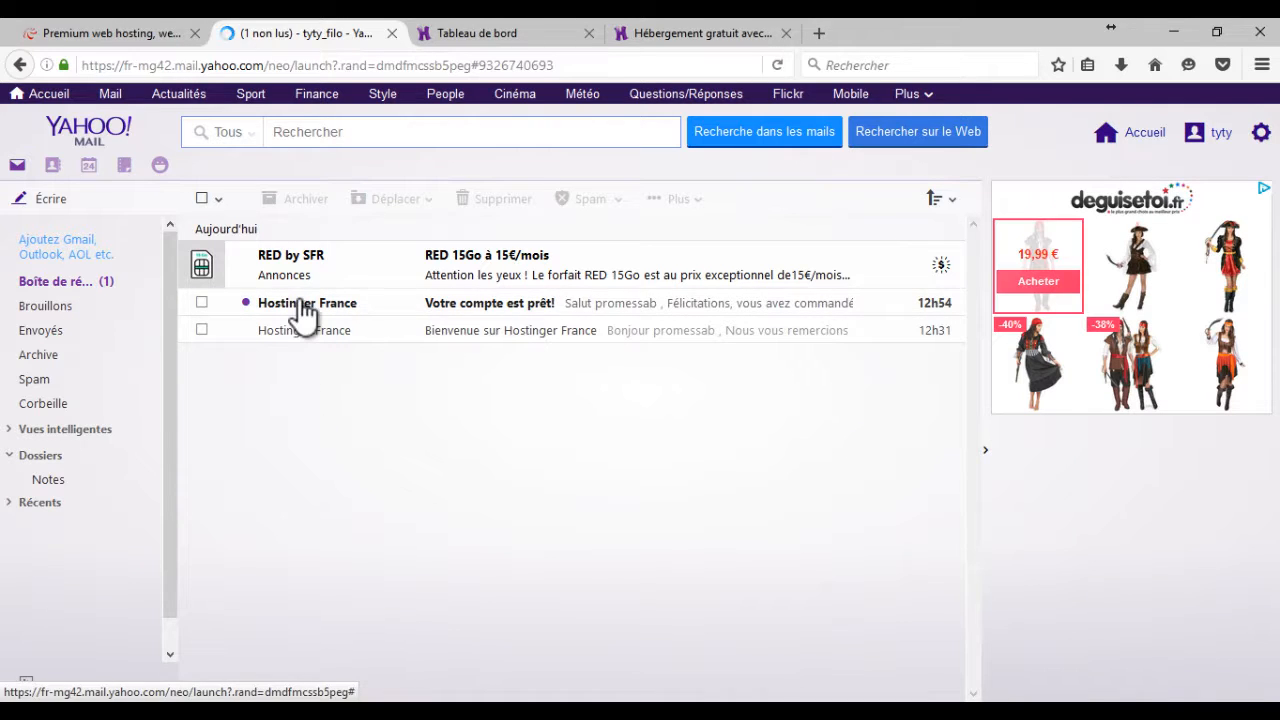
pyautogui.click(299, 302)
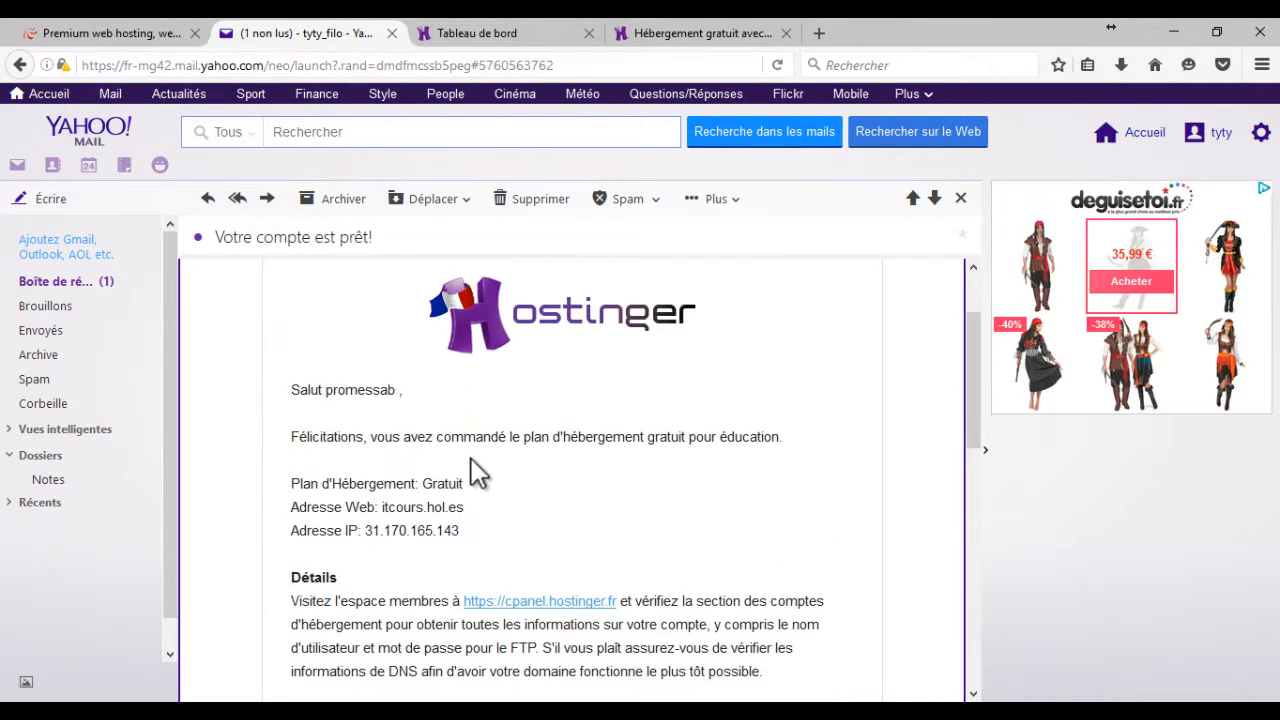
pyautogui.moveTo(342, 530); pyautogui.dragTo(372, 532)
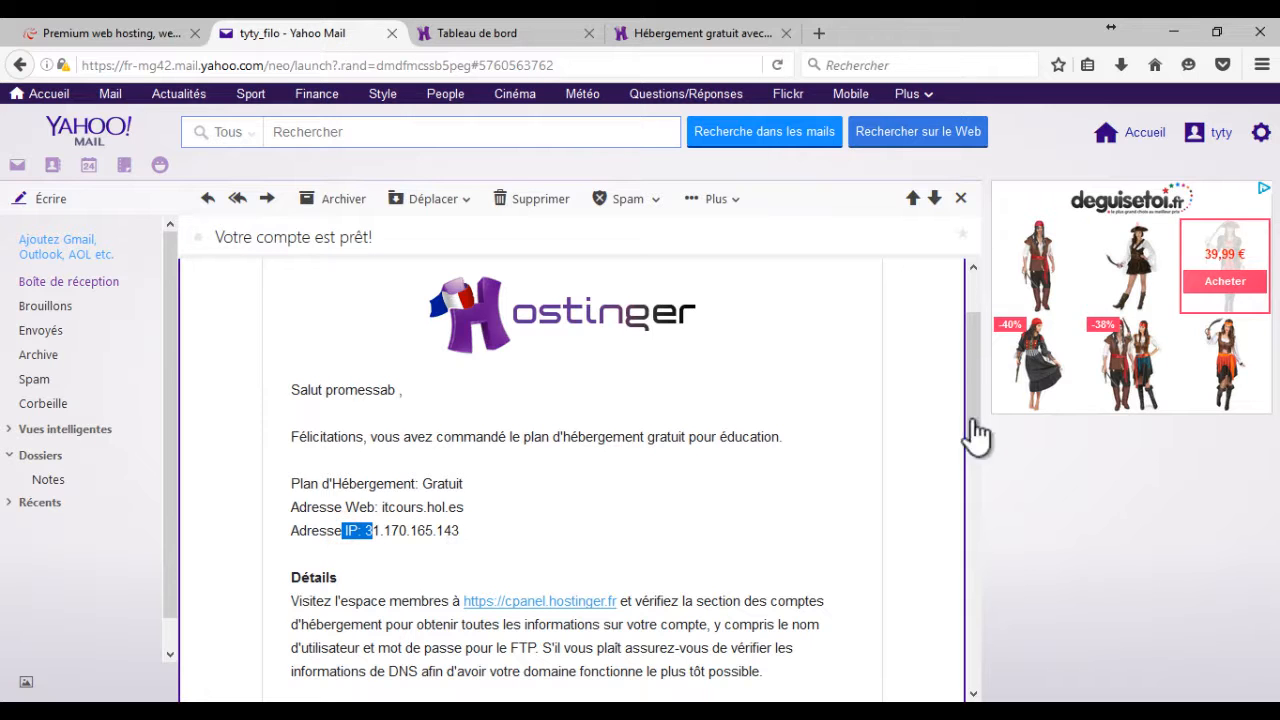
pyautogui.moveTo(978, 441); pyautogui.dragTo(958, 543)
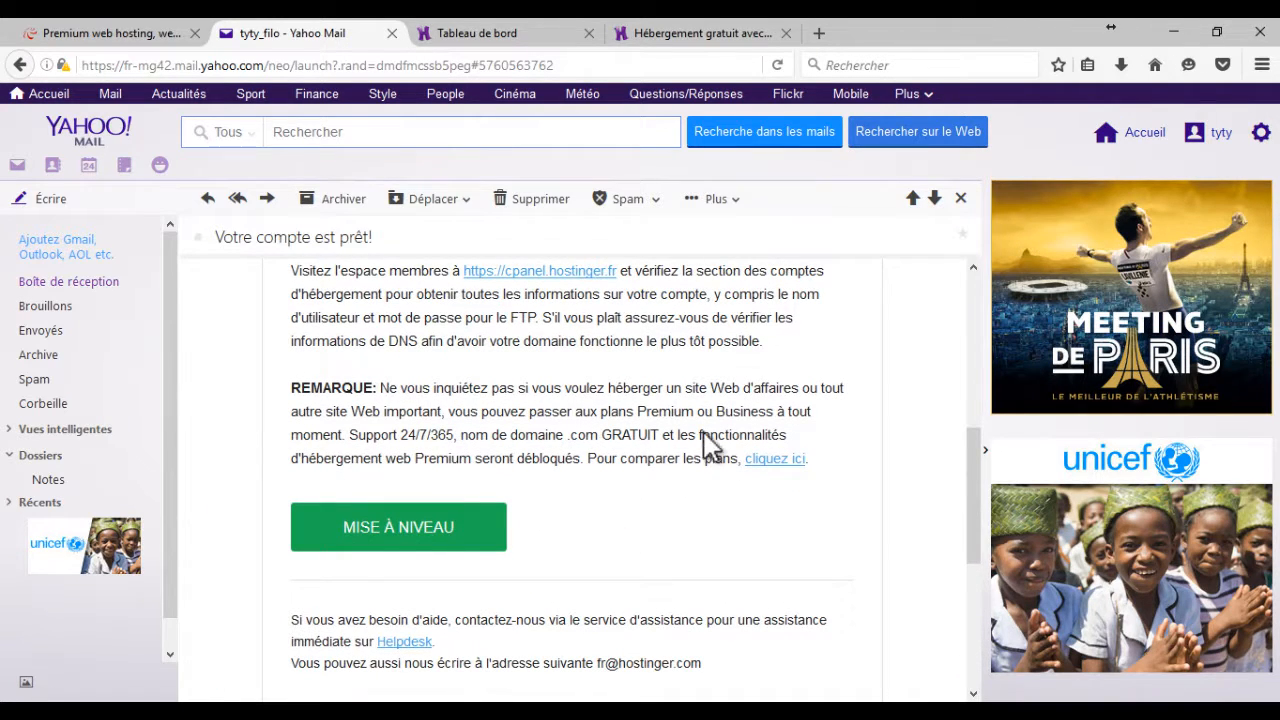
pyautogui.scroll(3, 592, 380)
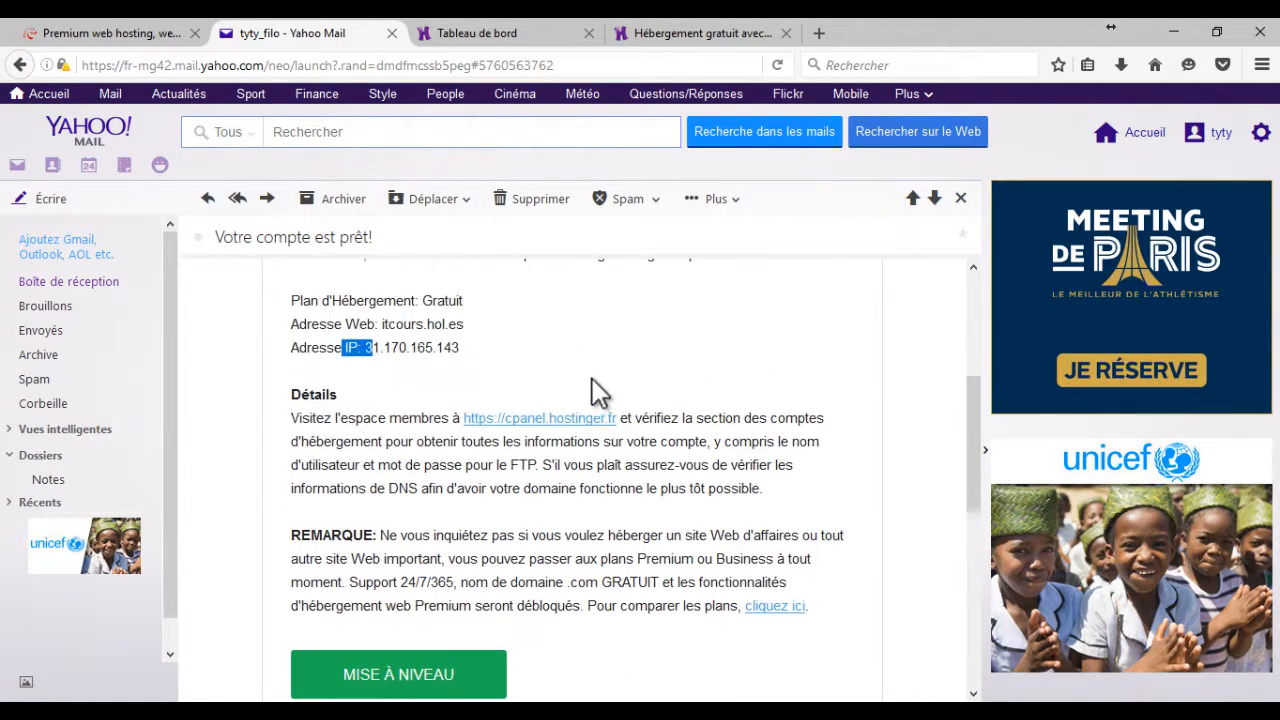
pyautogui.scroll(-3, 592, 380)
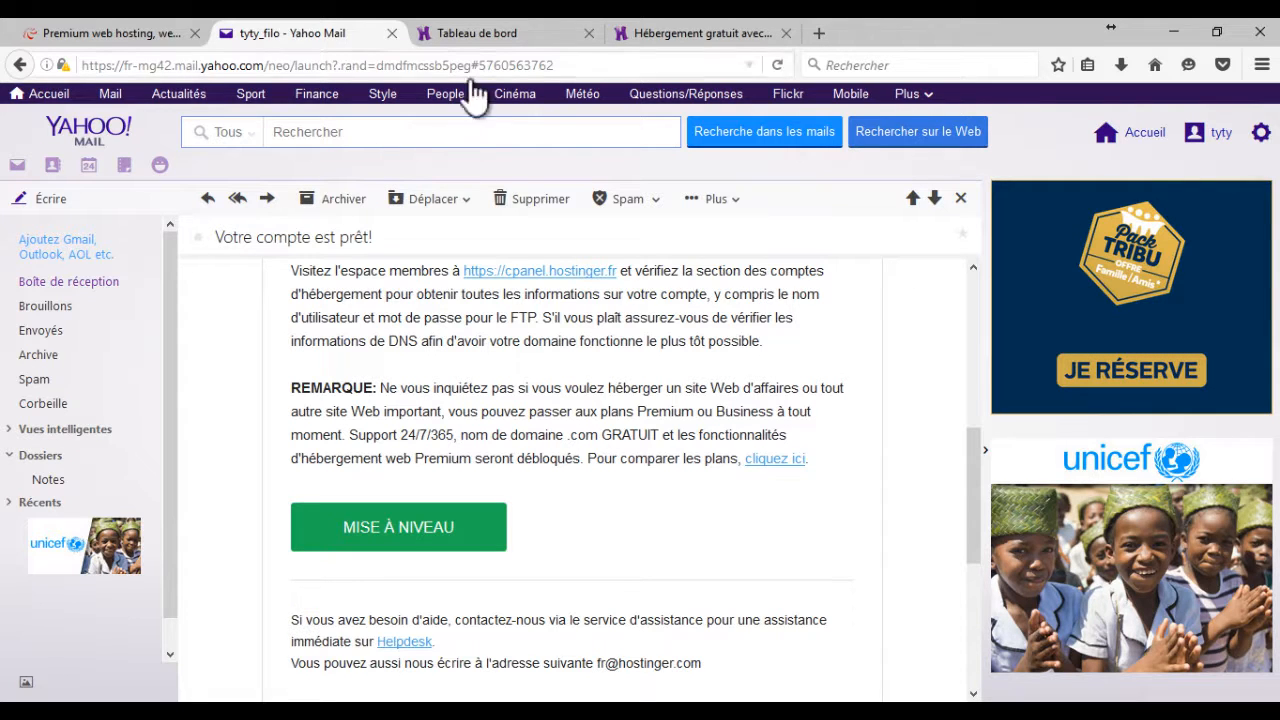
pyautogui.click(688, 34)
# Open the hosting account's Détails page and look at name server ns1.hostinger.fr.
pyautogui.click(537, 34)
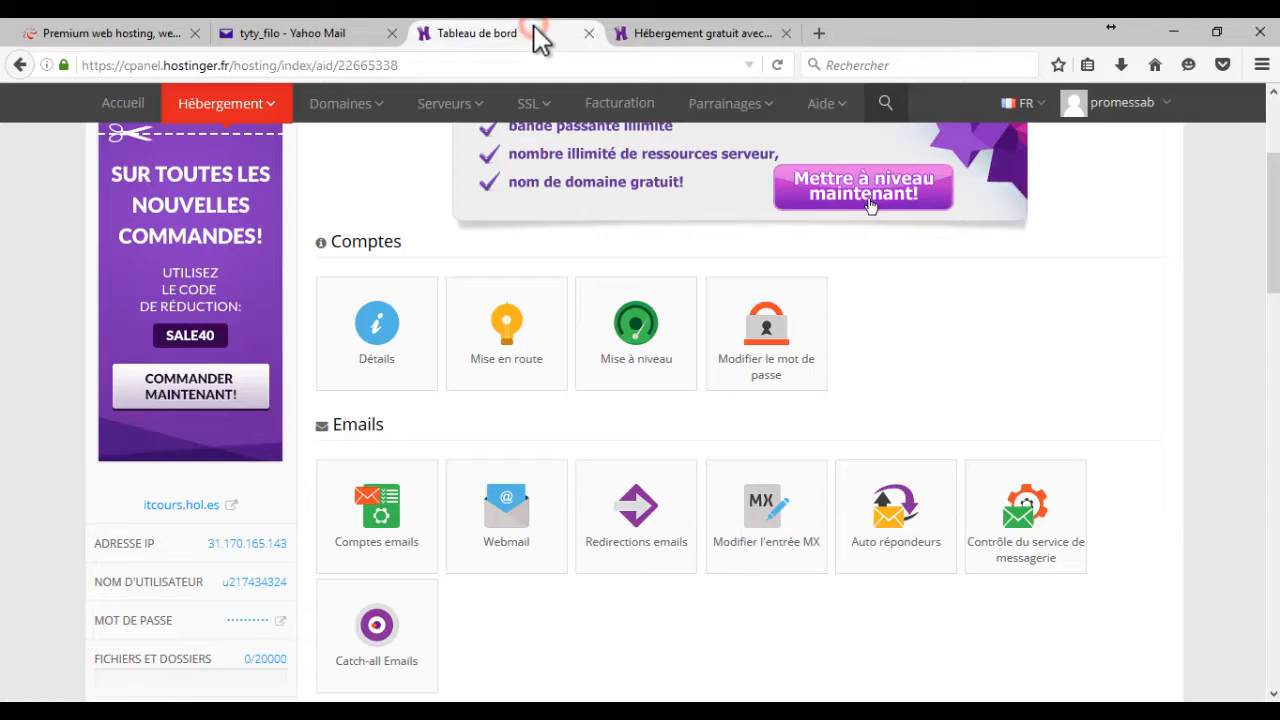
pyautogui.click(380, 340)
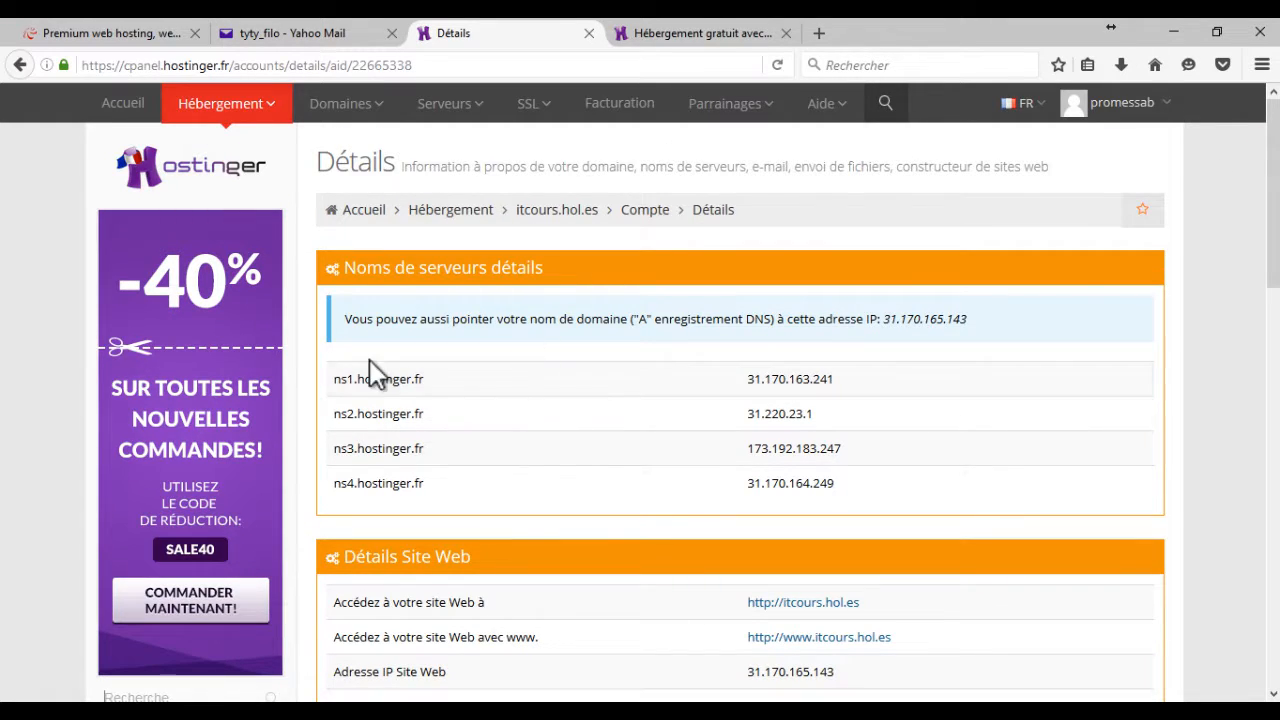
pyautogui.moveTo(332, 380); pyautogui.dragTo(423, 379)
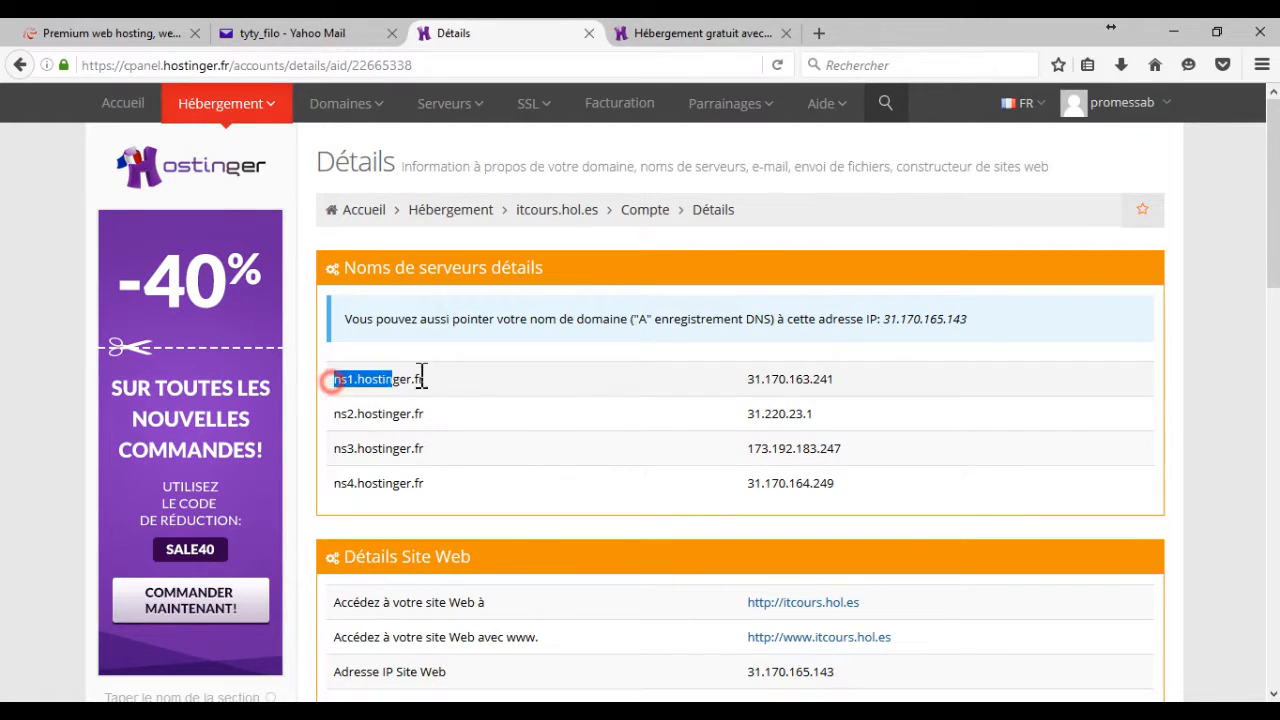
pyautogui.click(340, 380)
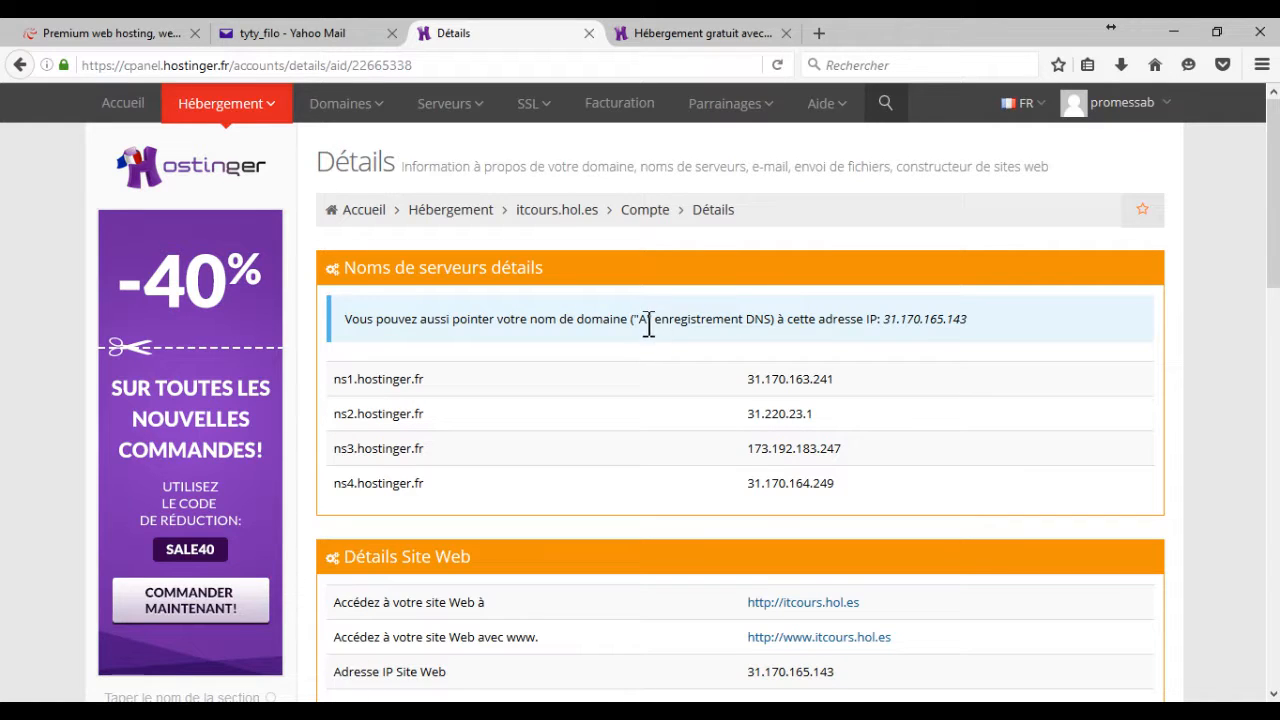
# Highlight the DNS 'A' record, site IP 31.170.165.143 and name server IP 31.170.163.241.
pyautogui.moveTo(678, 326); pyautogui.dragTo(771, 318)
pyautogui.click(771, 318)
pyautogui.moveTo(945, 328); pyautogui.dragTo(885, 328)
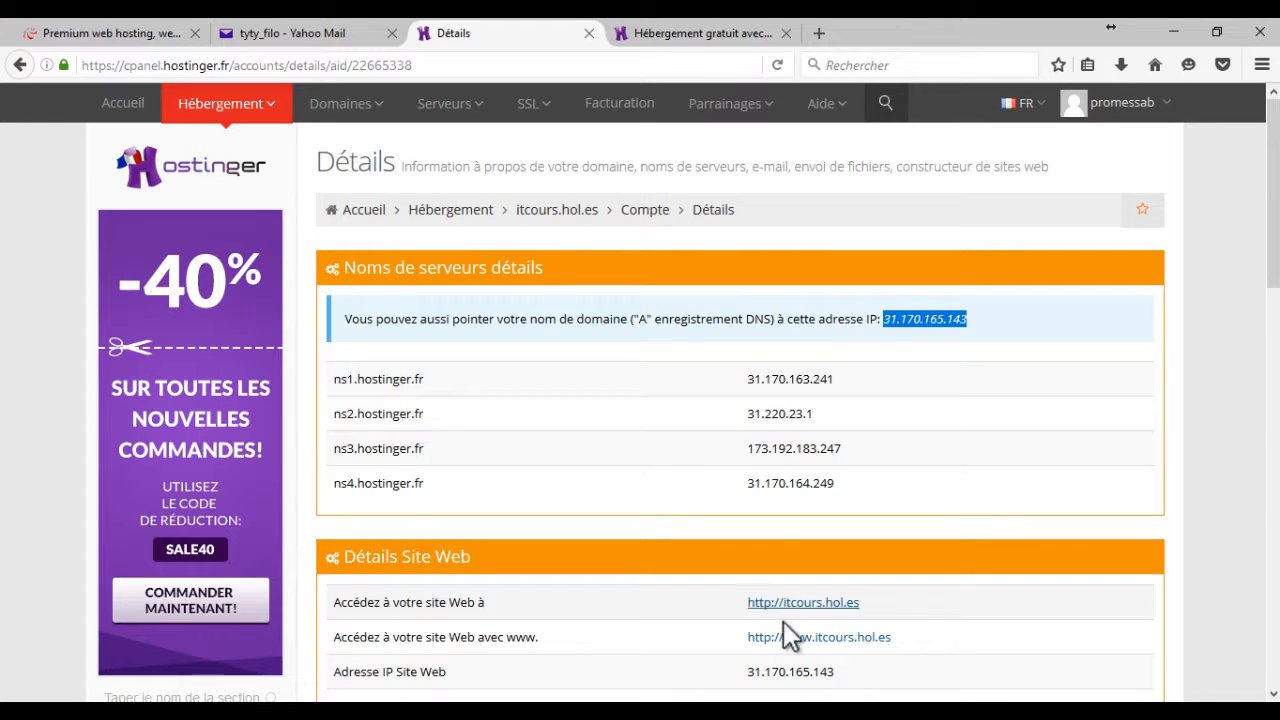
pyautogui.click(913, 330)
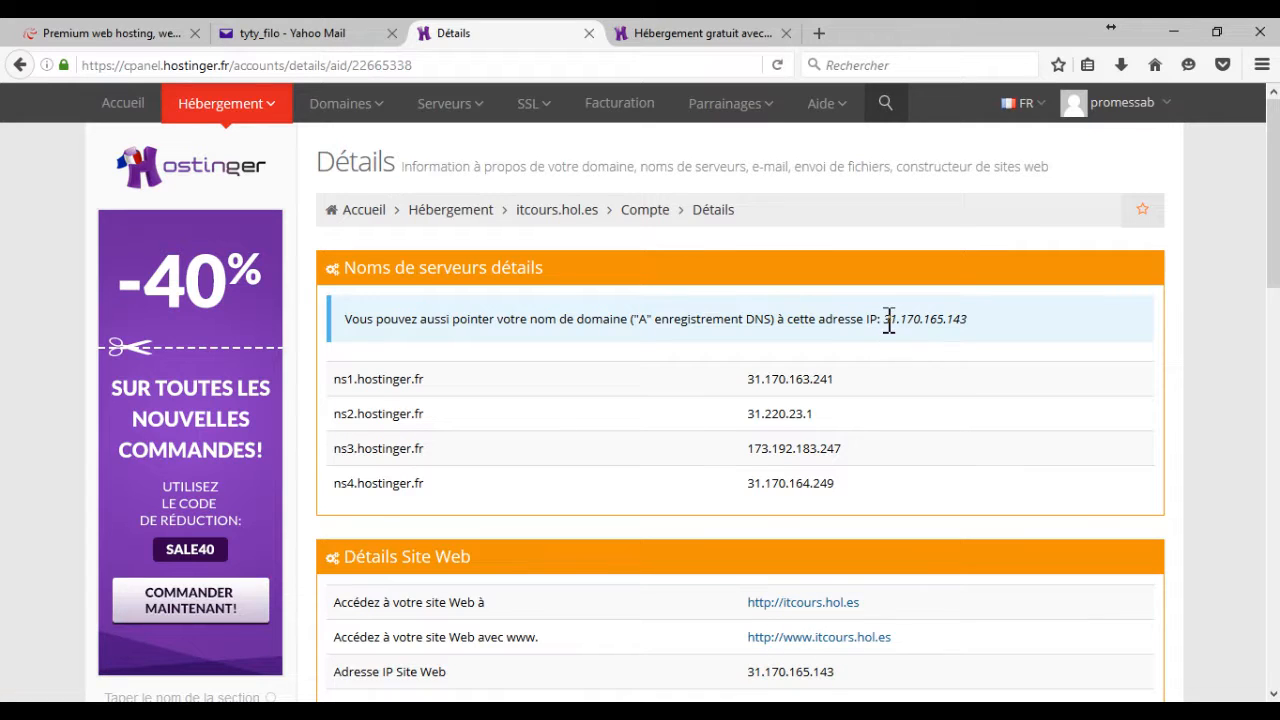
pyautogui.moveTo(886, 319); pyautogui.dragTo(921, 319)
pyautogui.click(912, 319)
pyautogui.moveTo(884, 322)
pyautogui.mouseDown()
pyautogui.moveTo(968, 319)
pyautogui.moveTo(888, 319)
pyautogui.mouseUp()
pyautogui.moveTo(829, 379); pyautogui.dragTo(757, 406)
pyautogui.click(755, 392)
# Close the stray itcours.hol.es 404 page that opened from the Détails page.
pyautogui.scroll(-3, 771, 468)
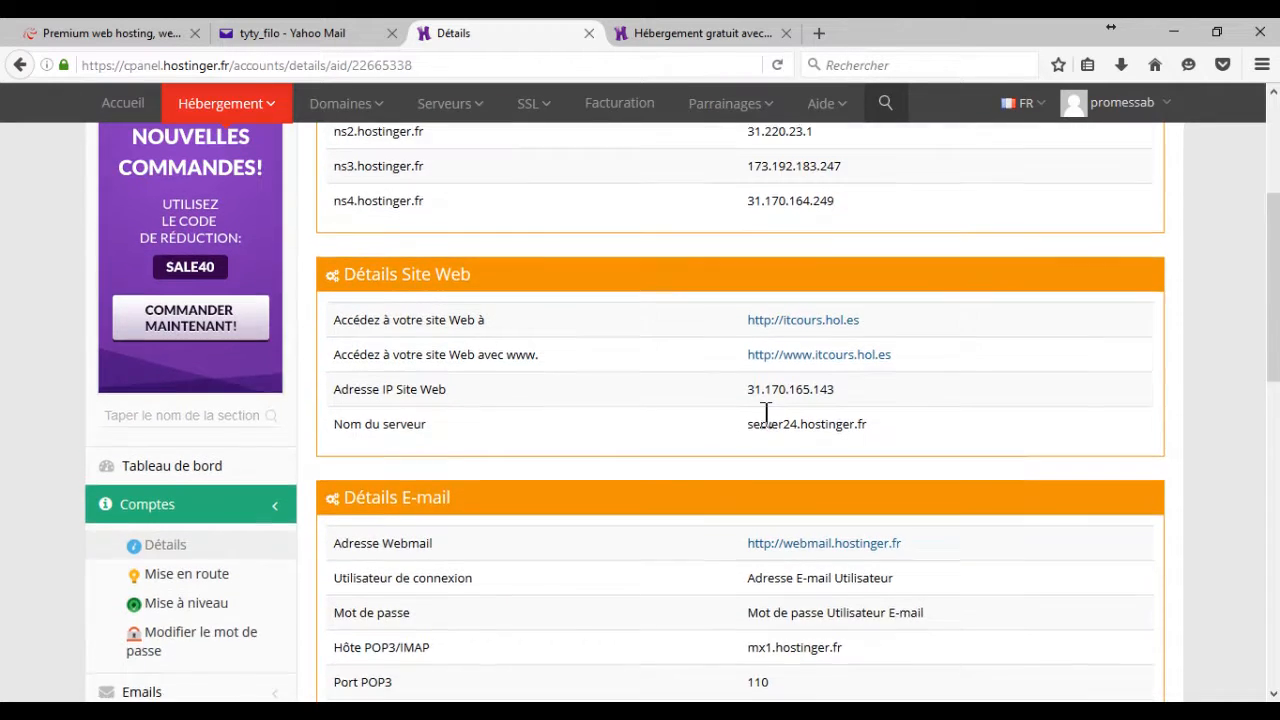
pyautogui.scroll(1, 800, 405)
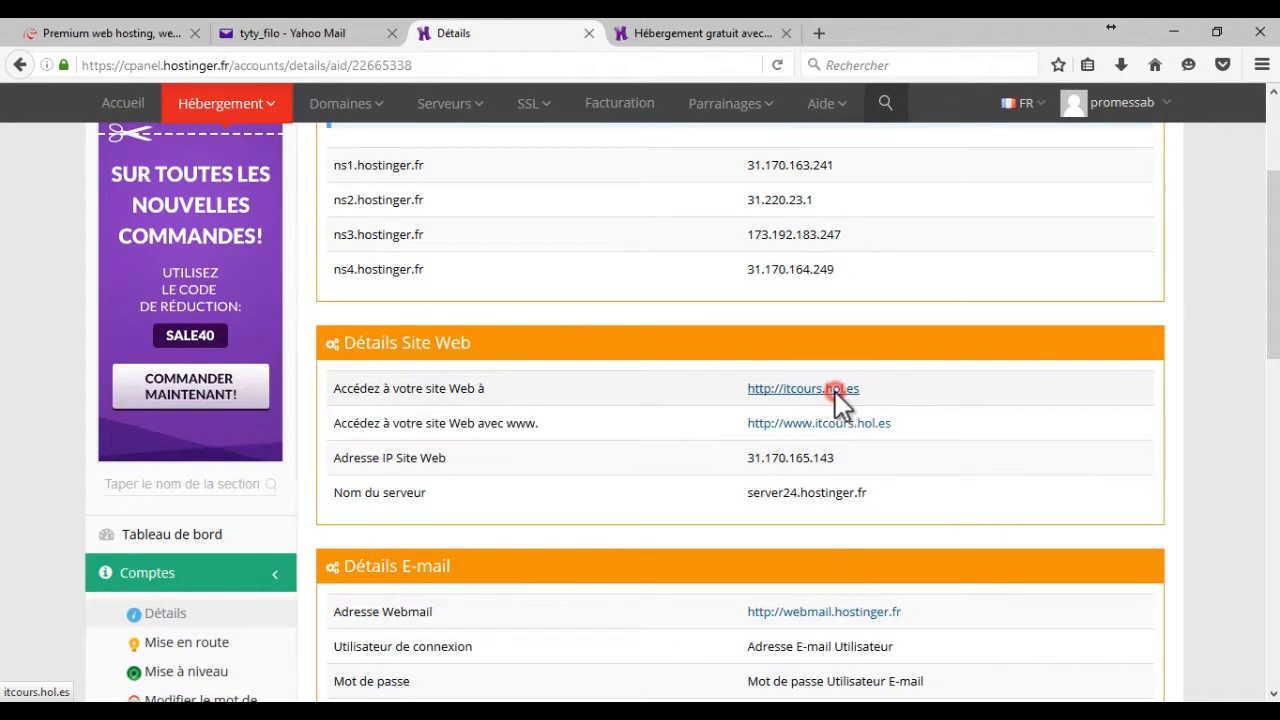
pyautogui.click(835, 391)
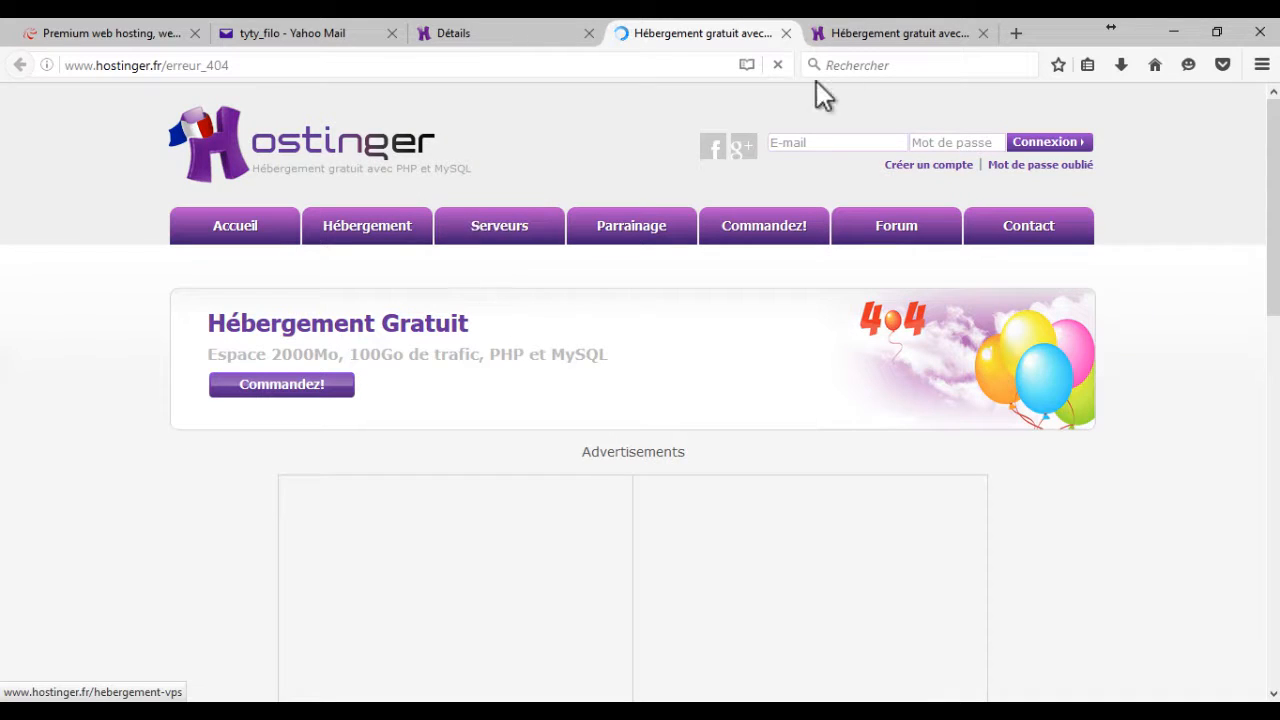
pyautogui.click(787, 34)
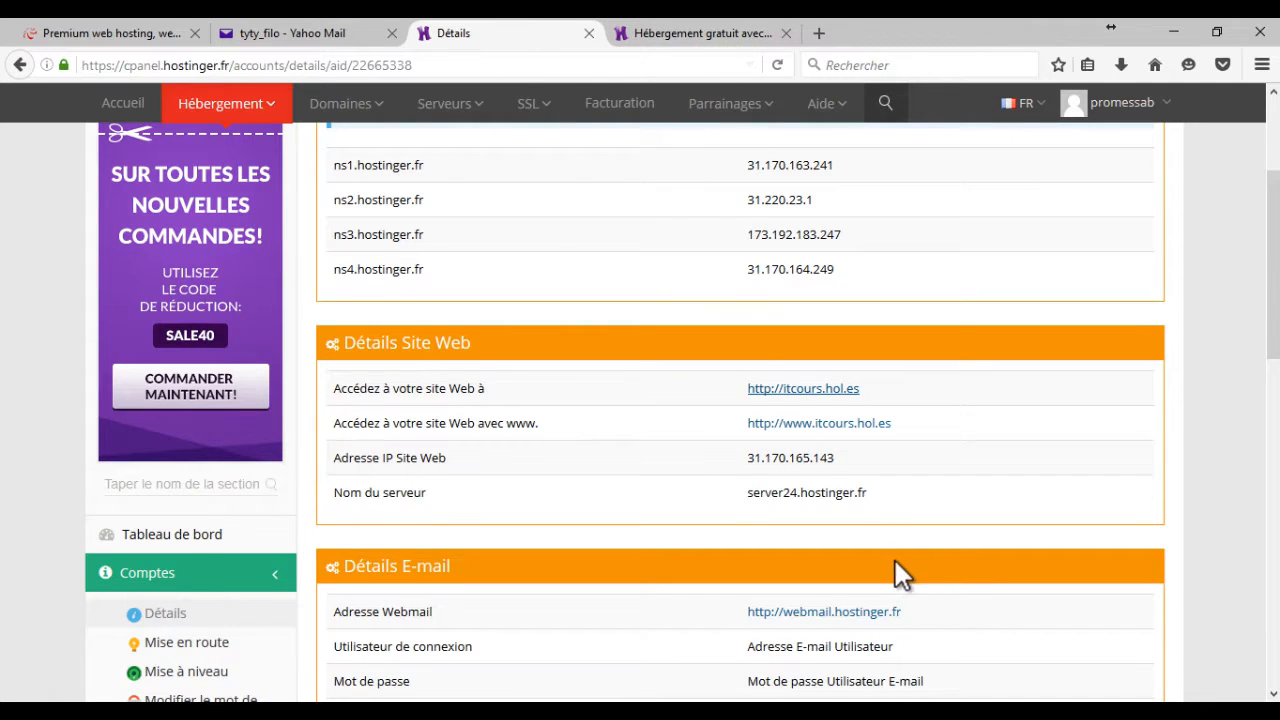
# Review the FTP details: host ftp.itcours.hol.es, login, port 21, folder public_html.
pyautogui.scroll(-3, 895, 562)
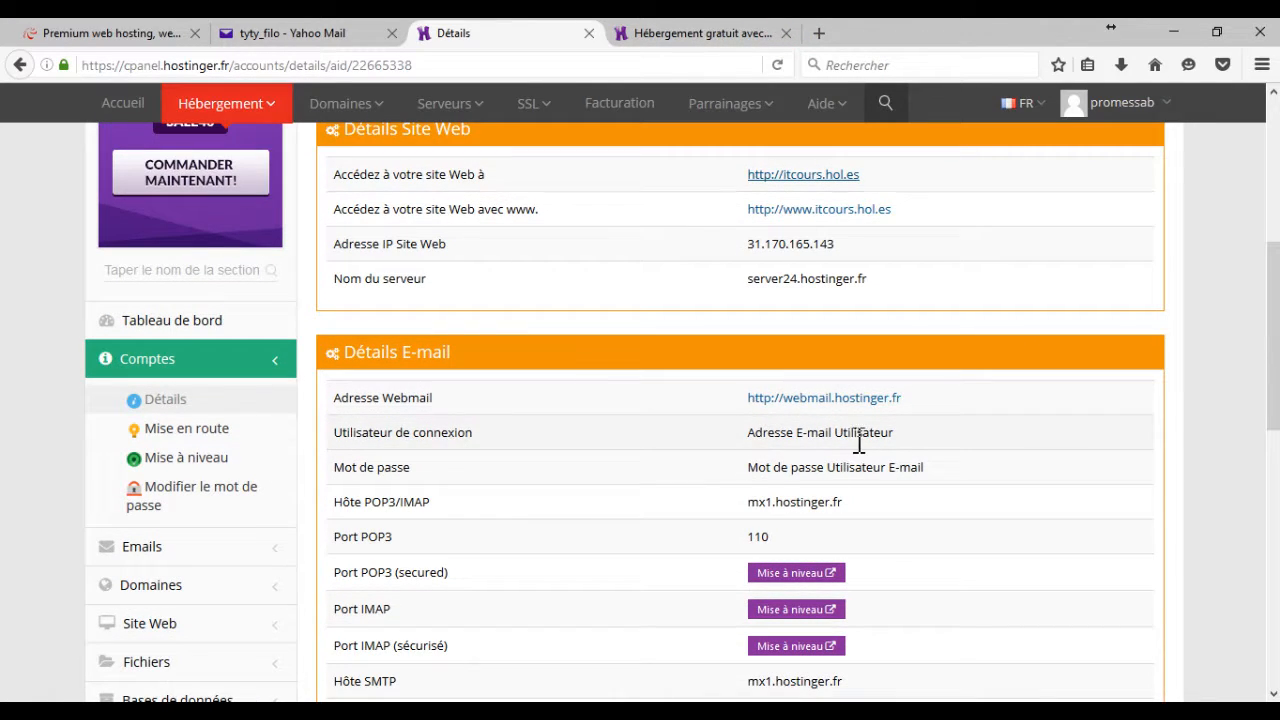
pyautogui.scroll(-2, 838, 468)
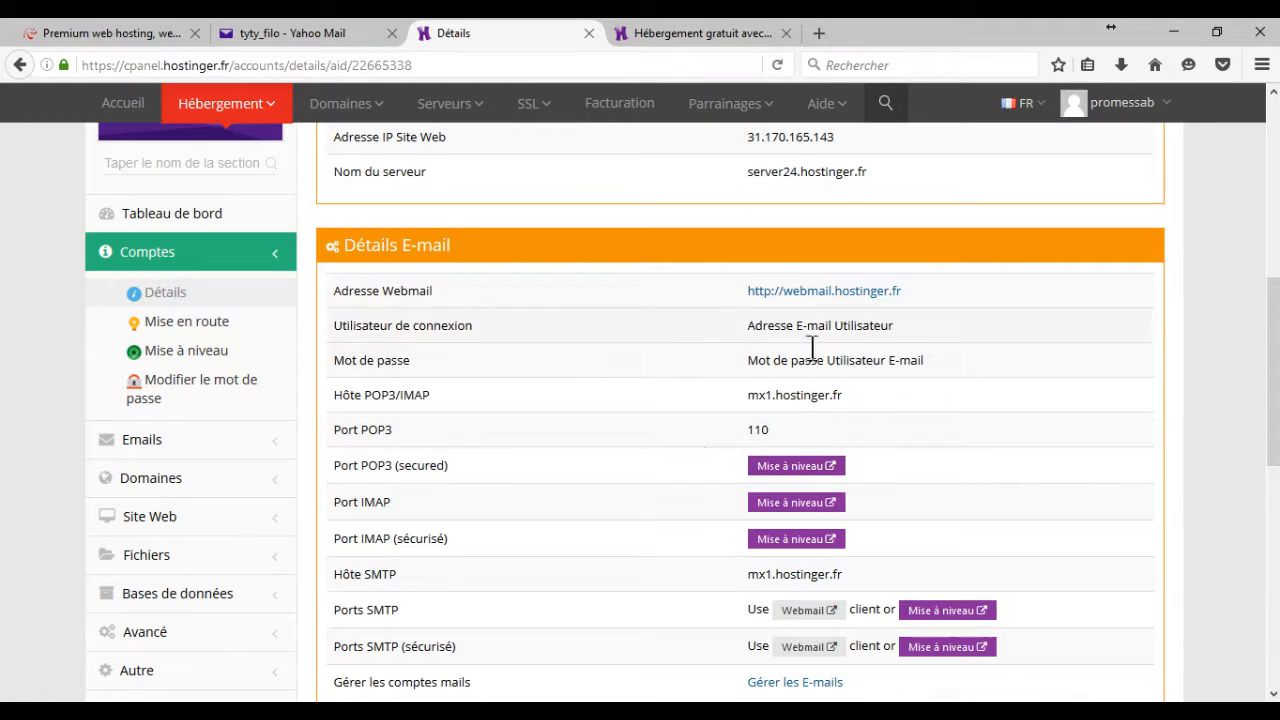
pyautogui.scroll(-1, 842, 438)
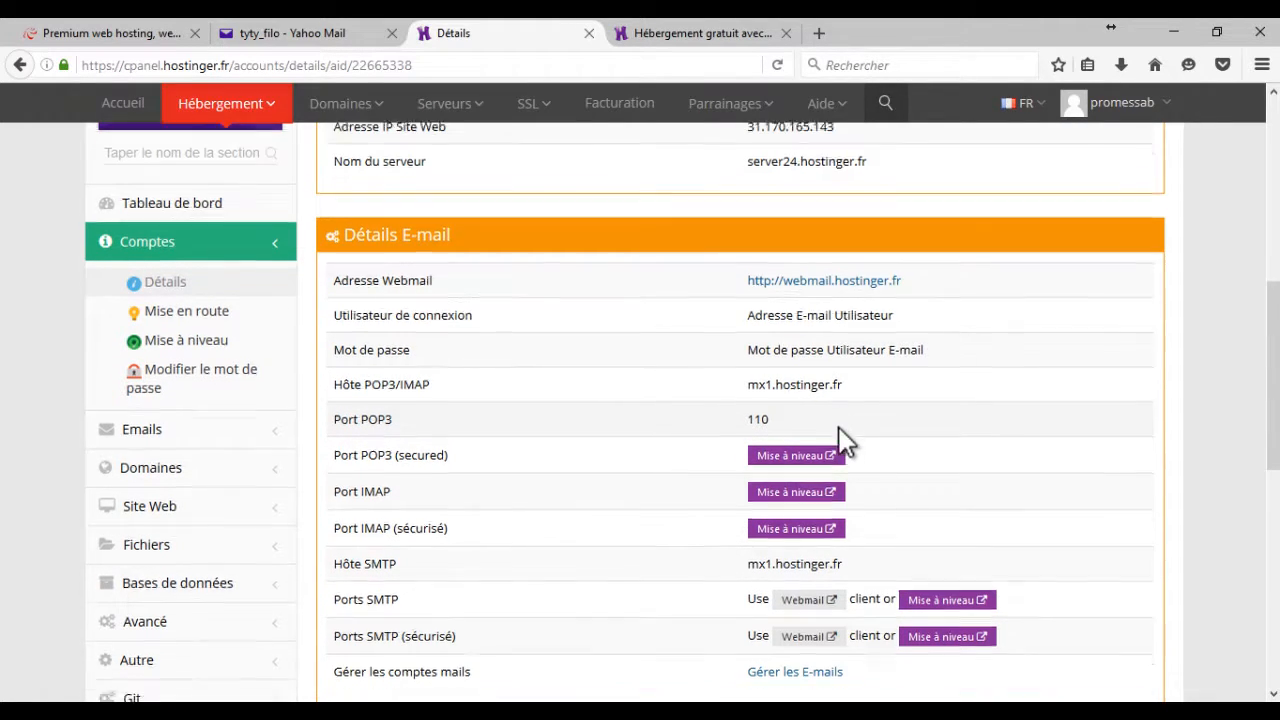
pyautogui.scroll(-2, 800, 386)
pyautogui.scroll(-1, 785, 530)
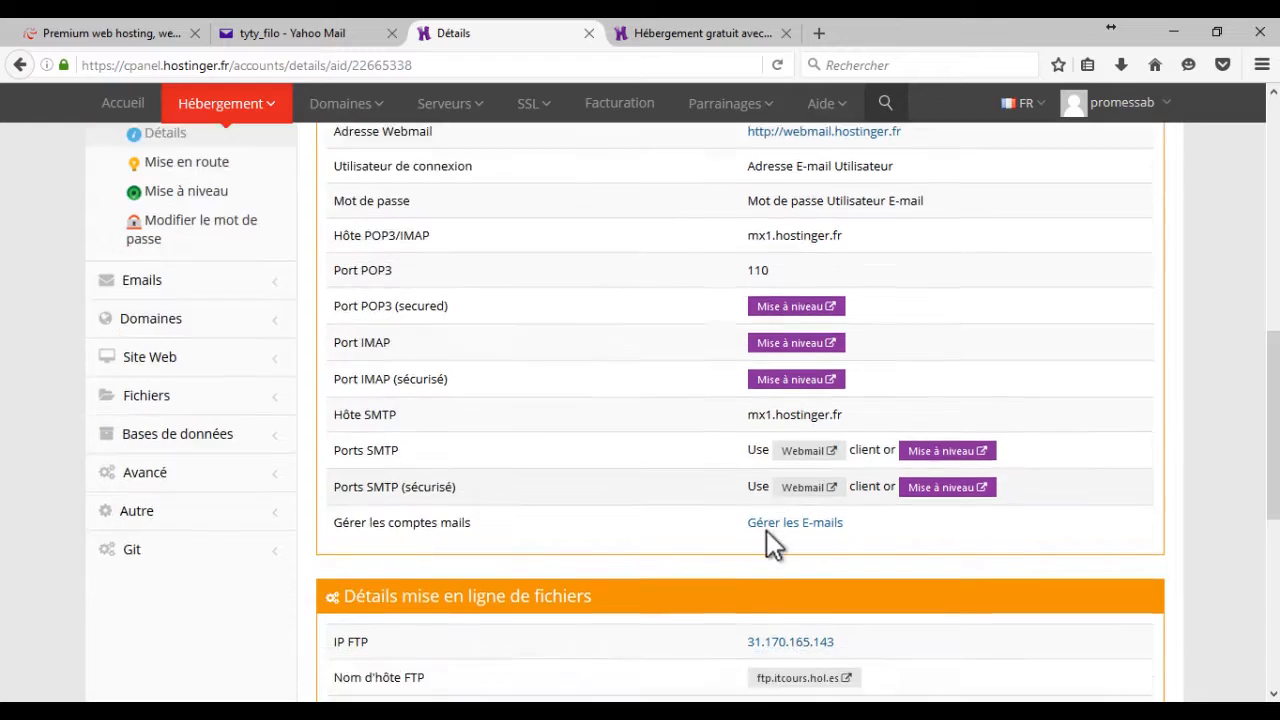
pyautogui.scroll(-3, 766, 540)
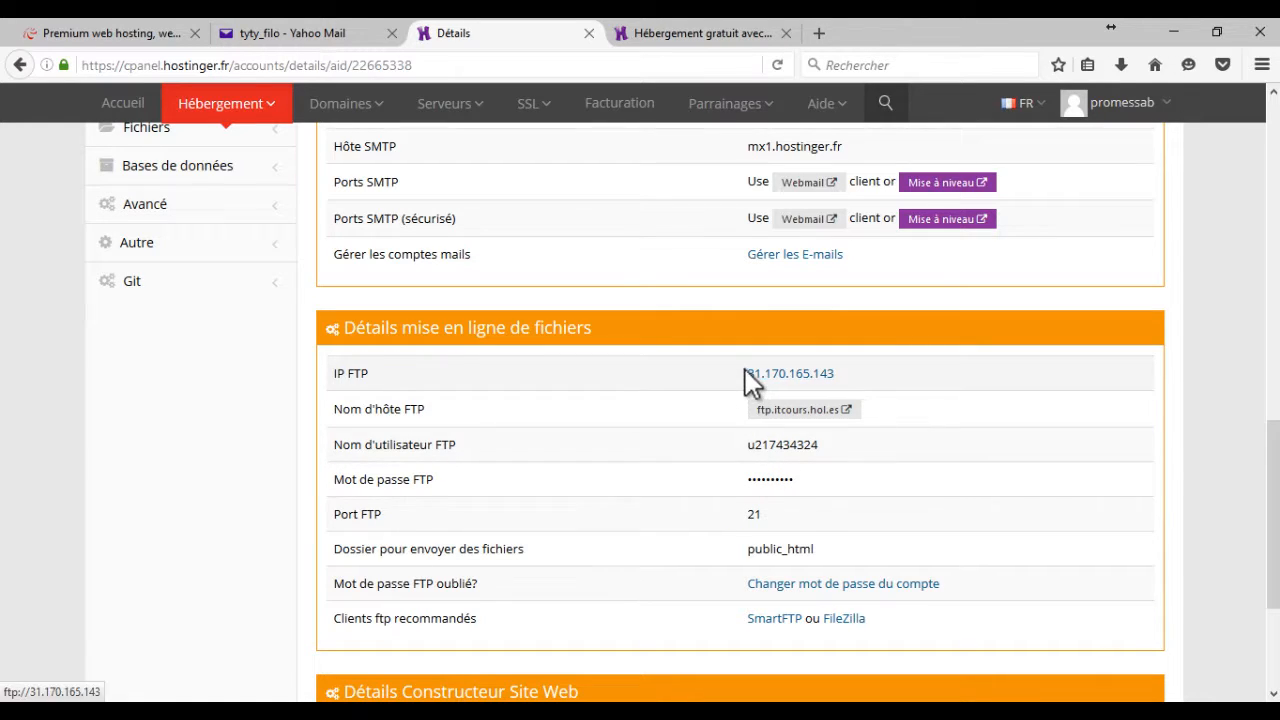
pyautogui.moveTo(745, 369); pyautogui.dragTo(867, 357)
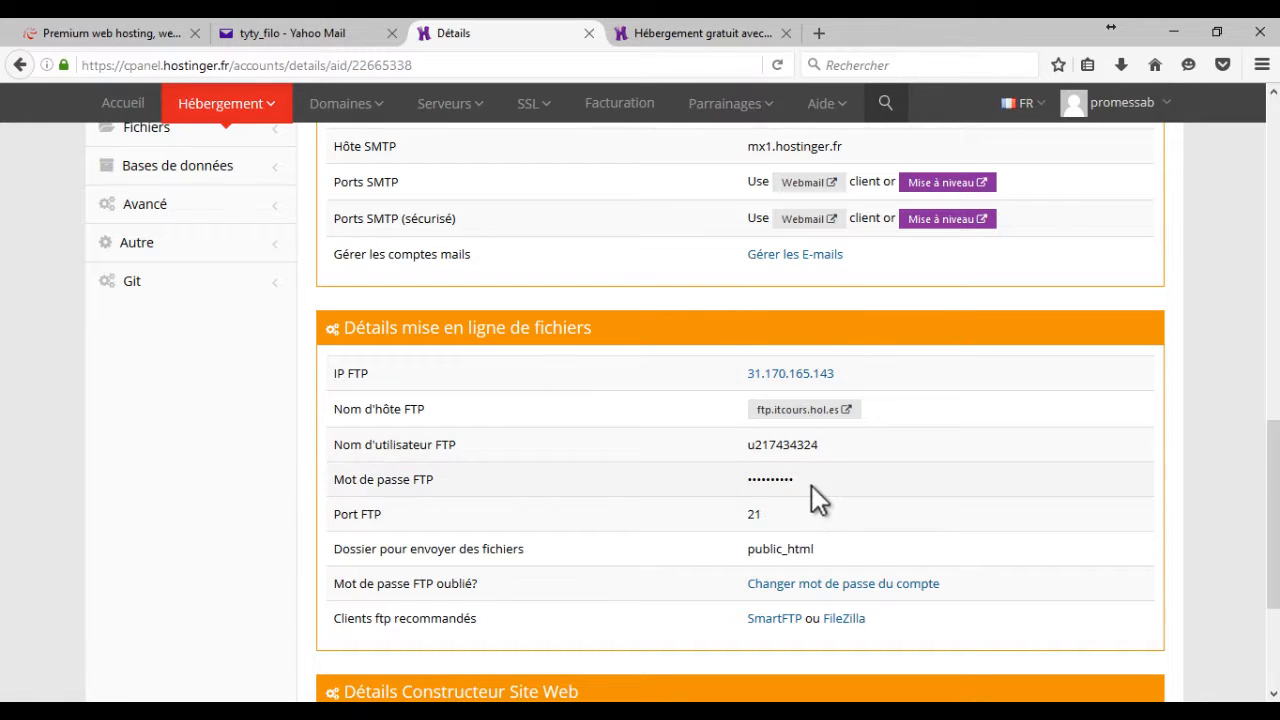
pyautogui.moveTo(768, 518); pyautogui.dragTo(741, 509)
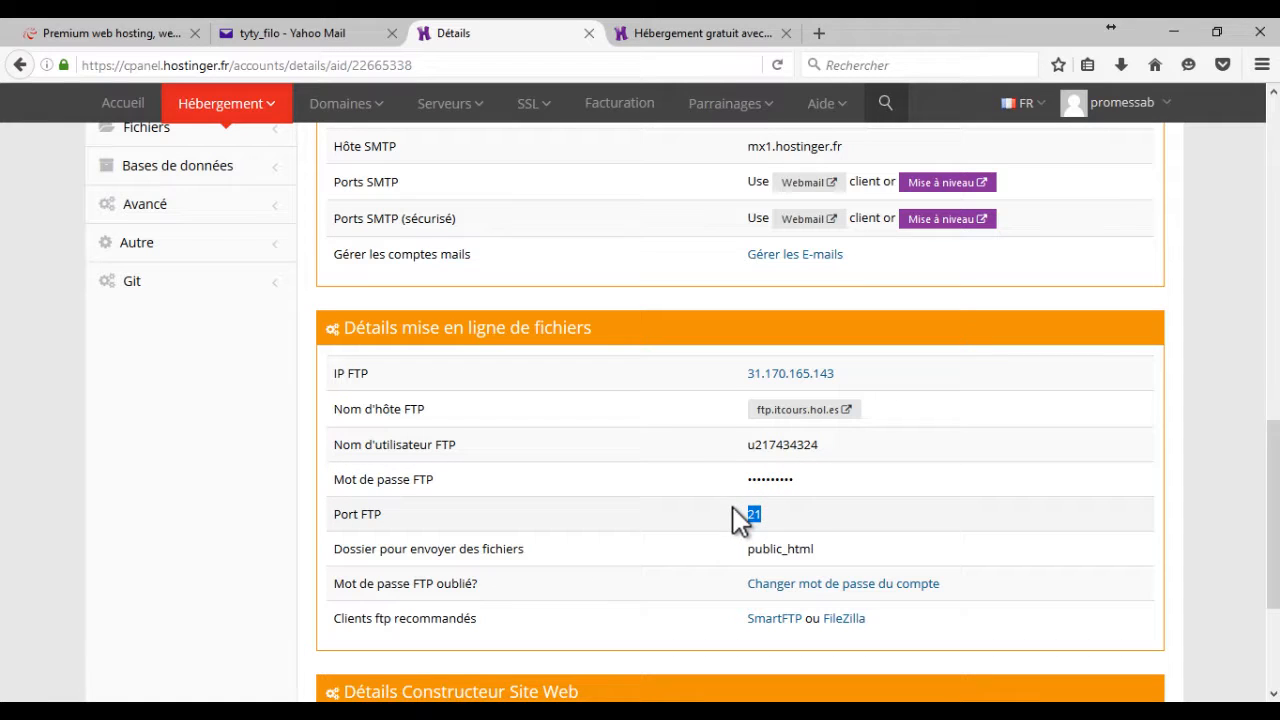
pyautogui.click(798, 516)
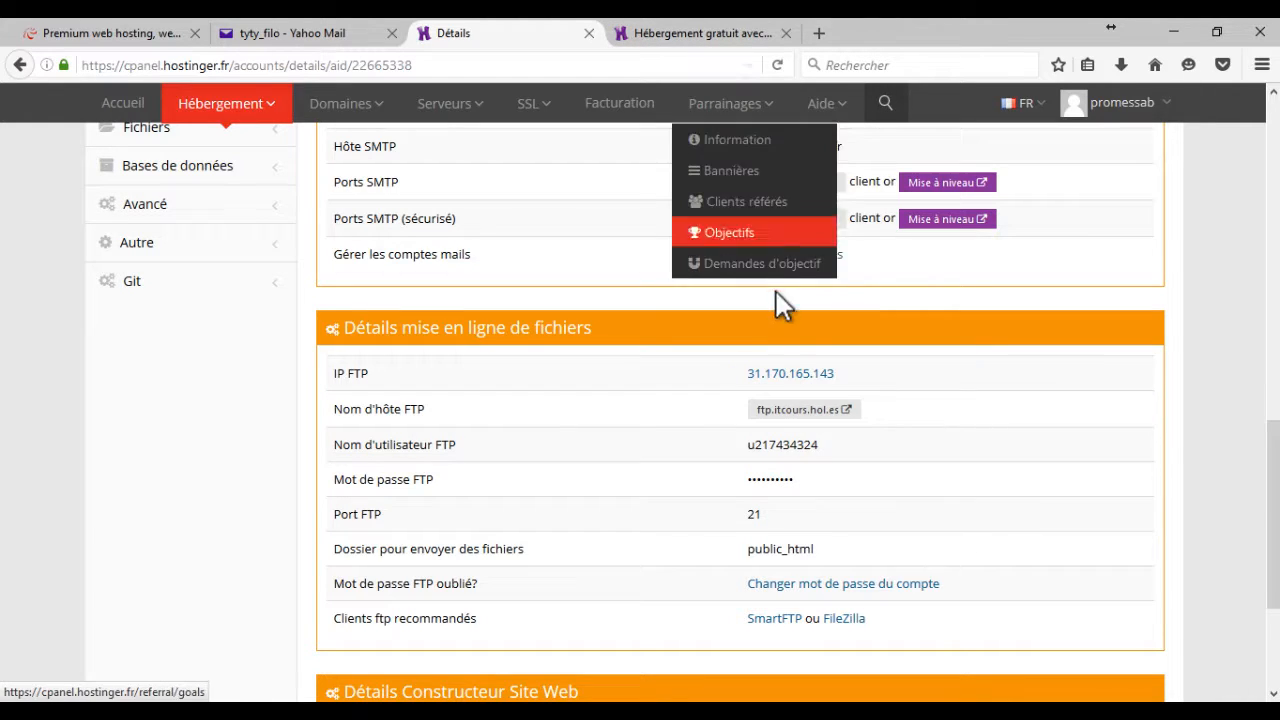
pyautogui.scroll(10, 789, 330)
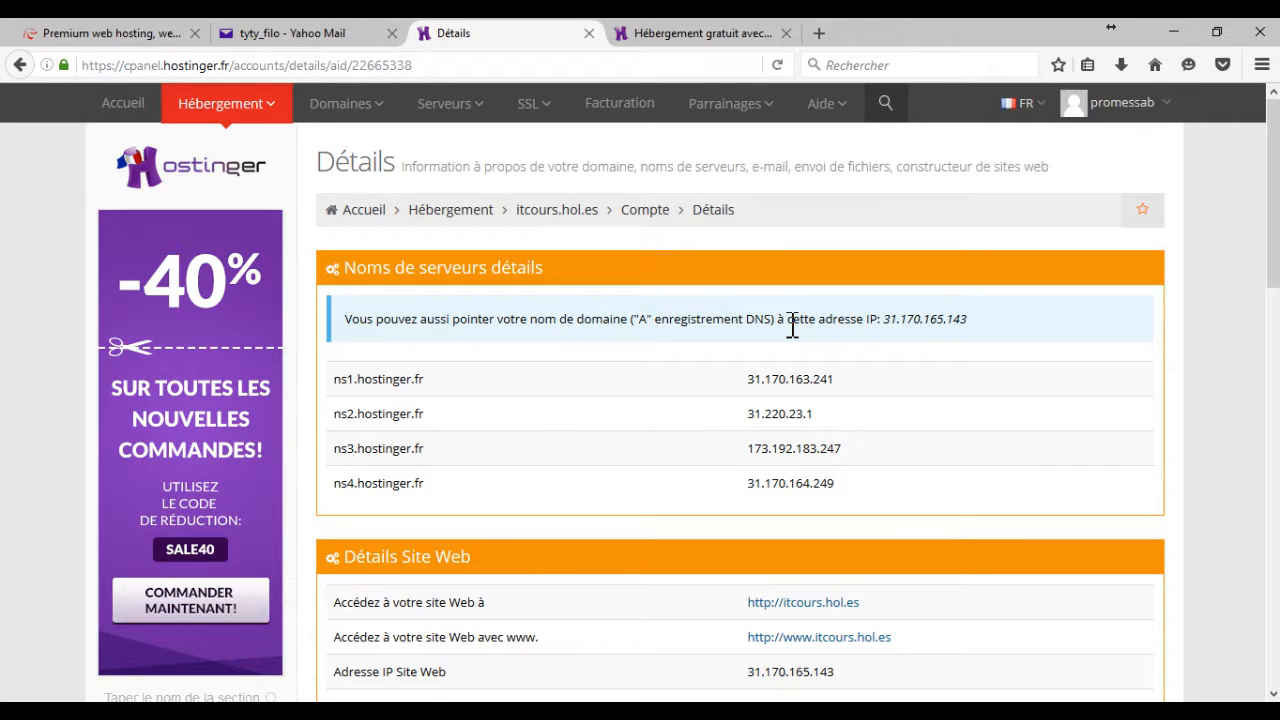
# Load the Hostinger home page in the other tab, then close that tab.
pyautogui.click(663, 34)
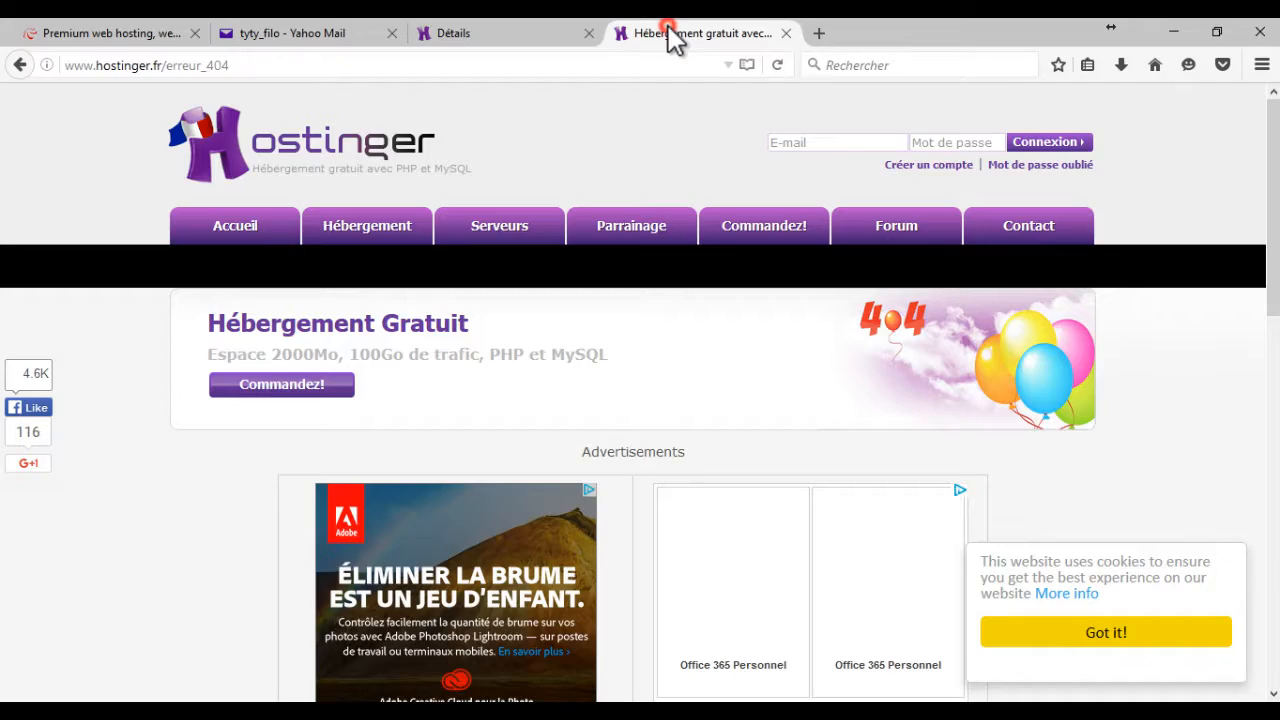
pyautogui.click(248, 227)
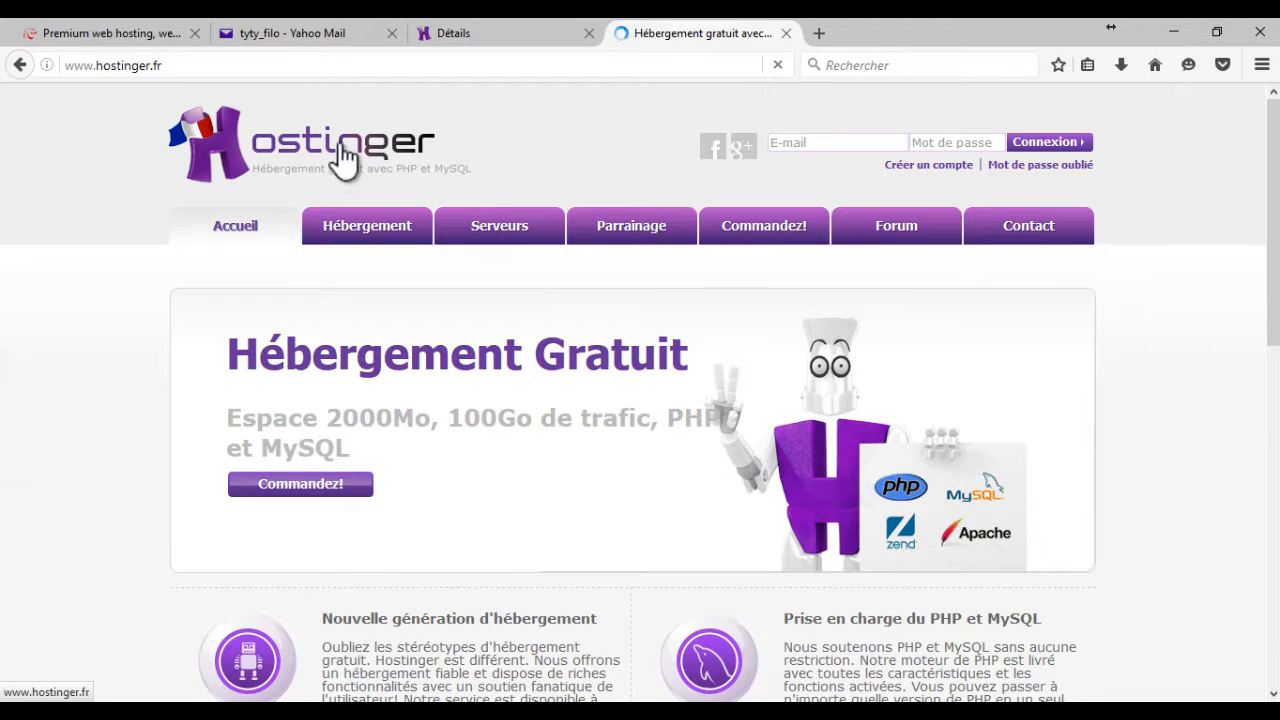
pyautogui.click(341, 143)
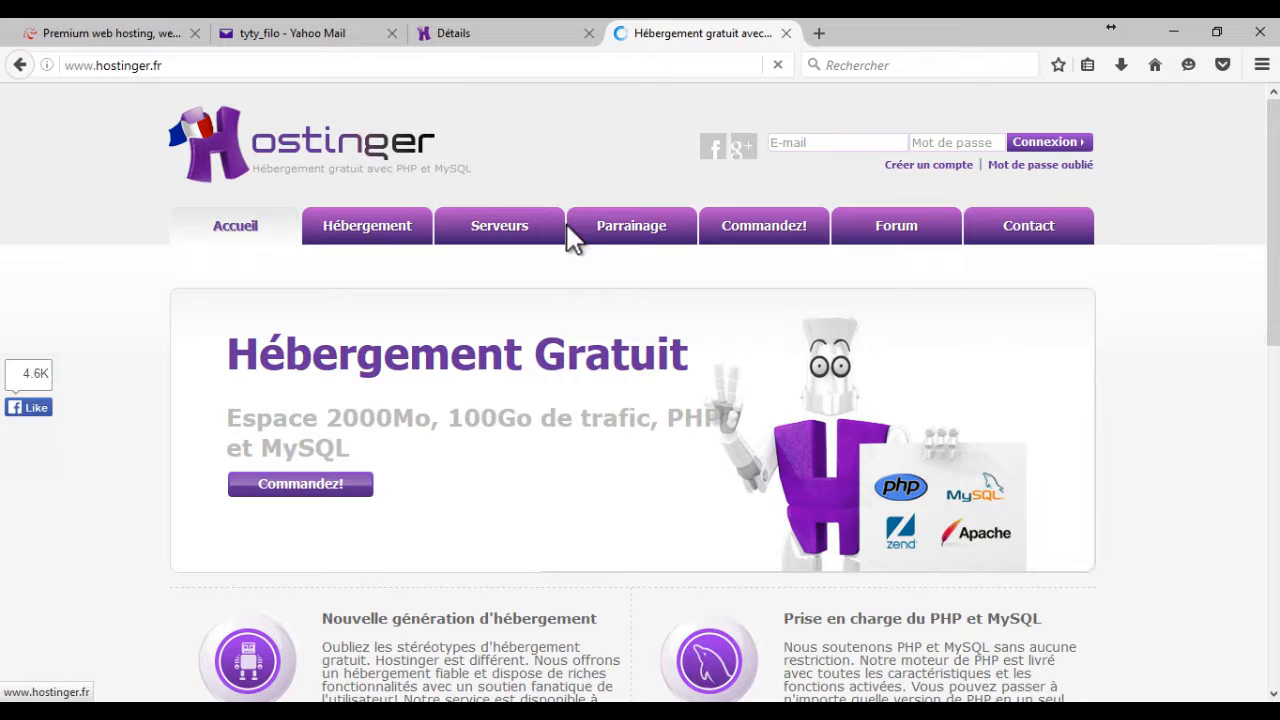
pyautogui.click(786, 33)
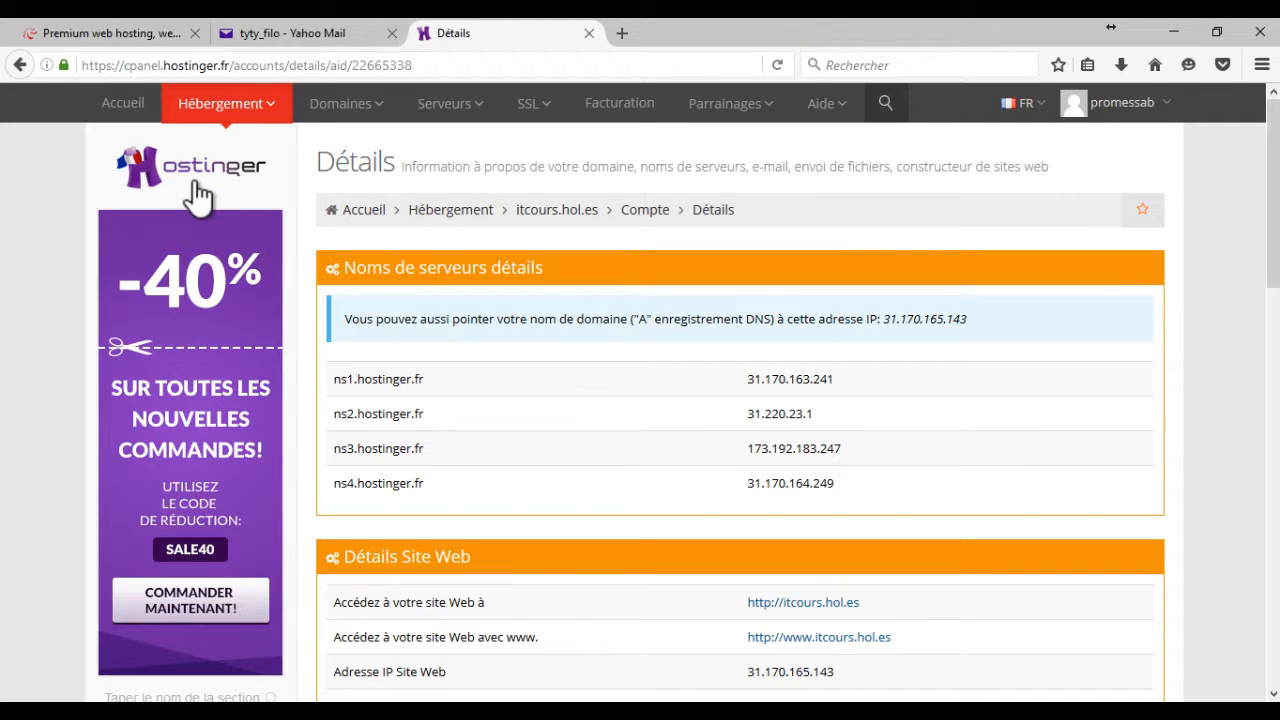
# Open the Tableau de bord in a new tab showing 1 hosting account and 0 domains.
pyautogui.rightClick(229, 166)
pyautogui.click(263, 177)
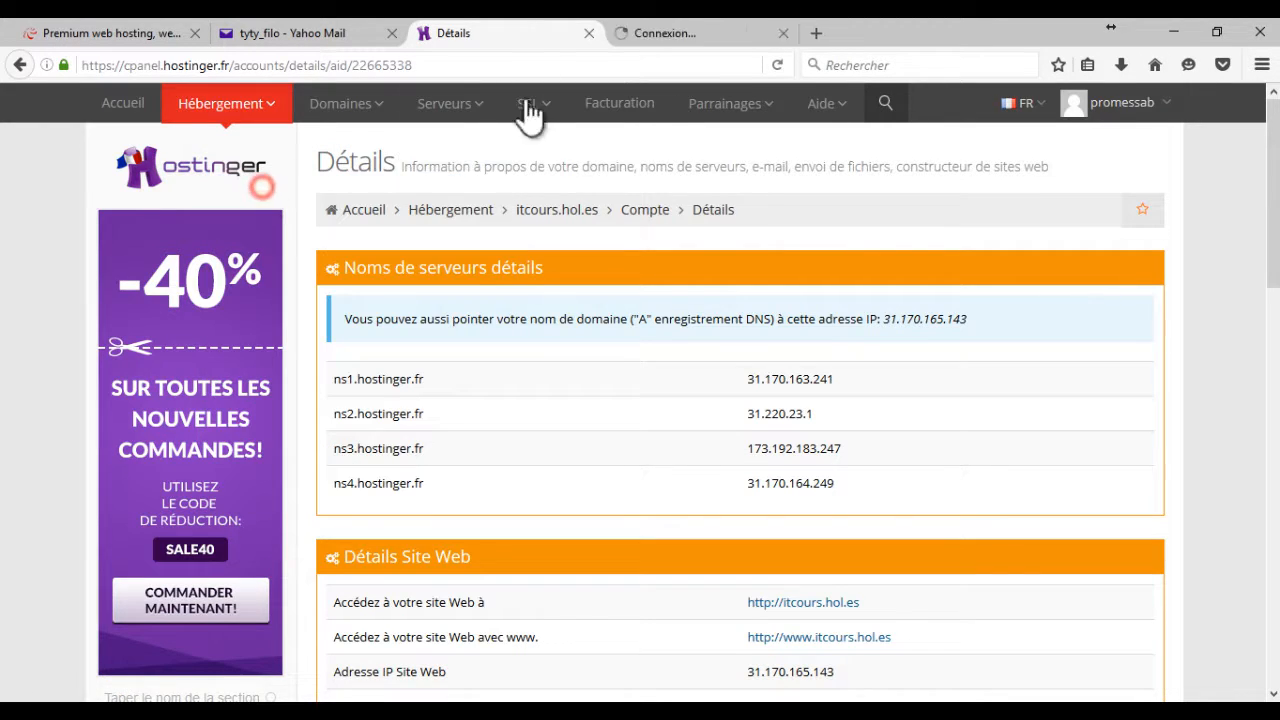
pyautogui.click(675, 33)
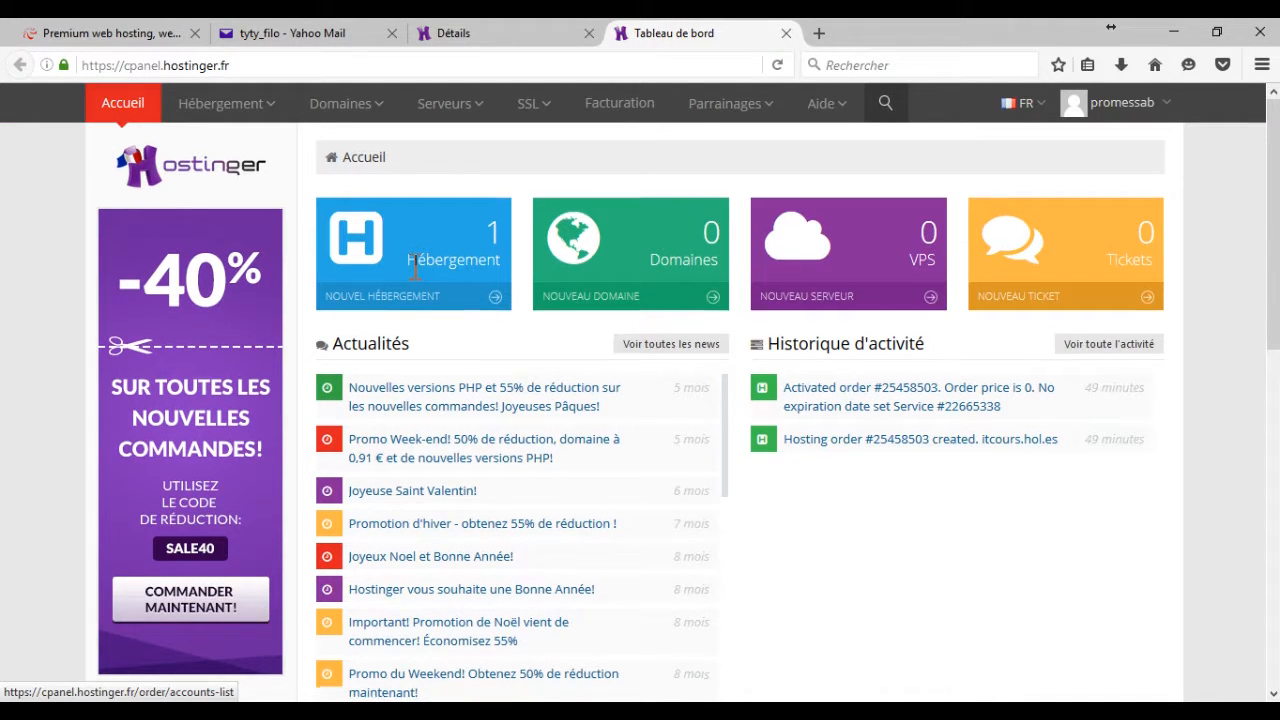
pyautogui.scroll(-2, 429, 235)
pyautogui.scroll(2, 432, 204)
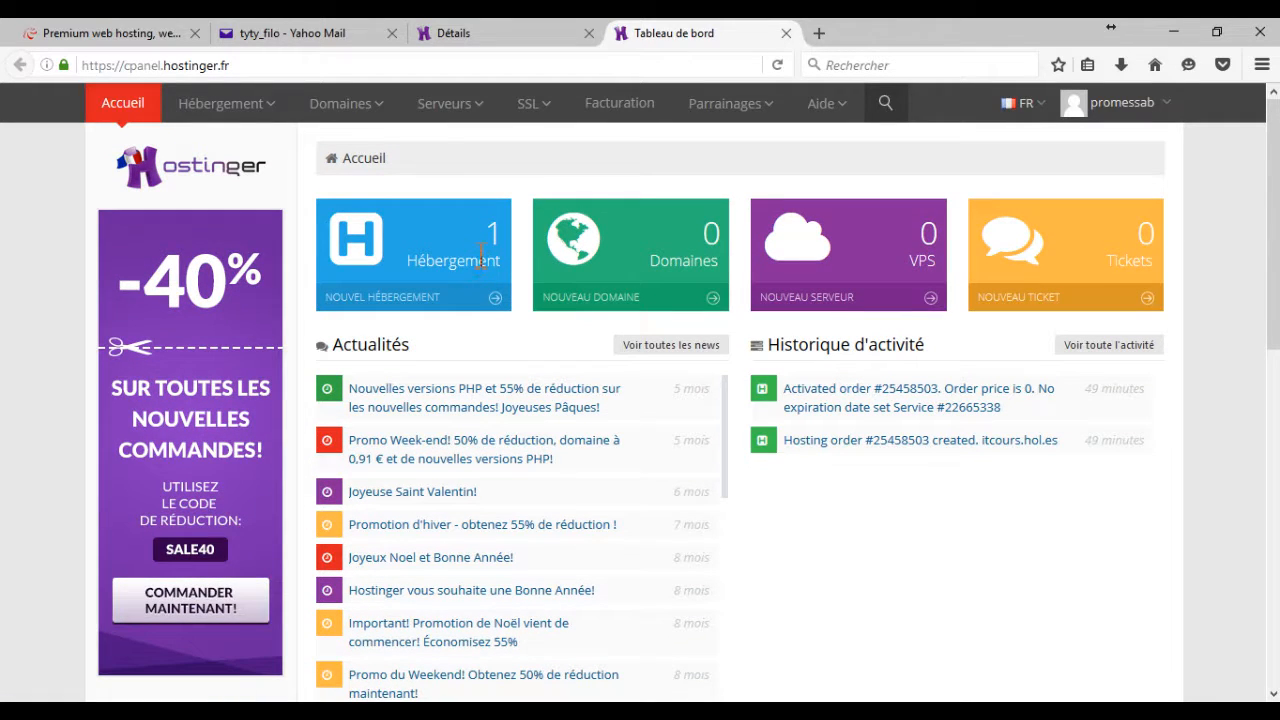
# Start a Nouveau domaine search and enter itcours as the domain name.
pyautogui.click(578, 297)
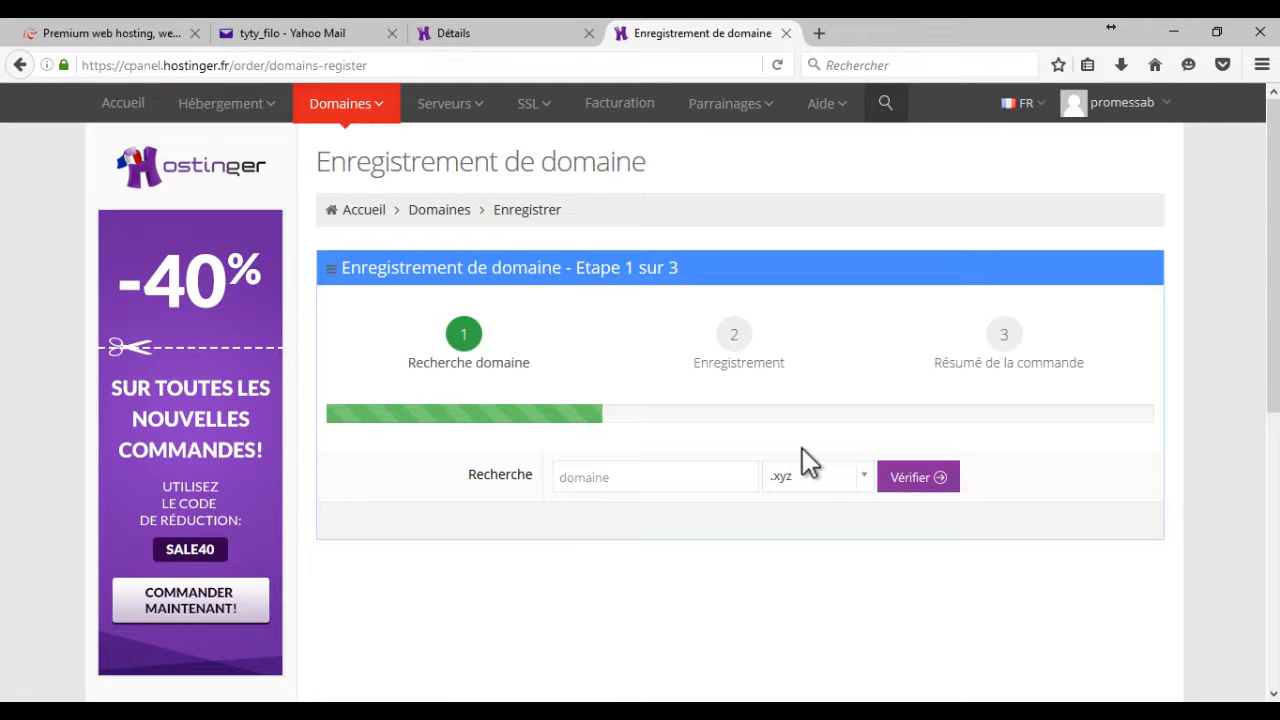
pyautogui.click(859, 476)
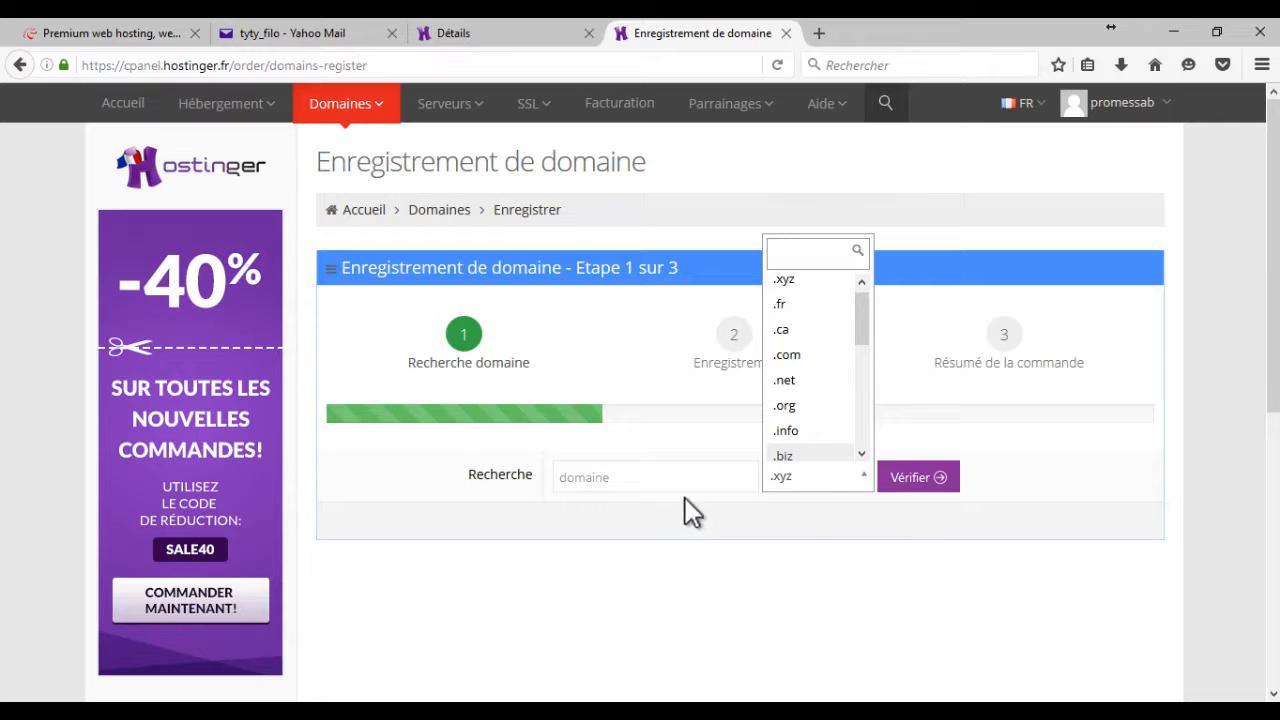
pyautogui.click(666, 481)
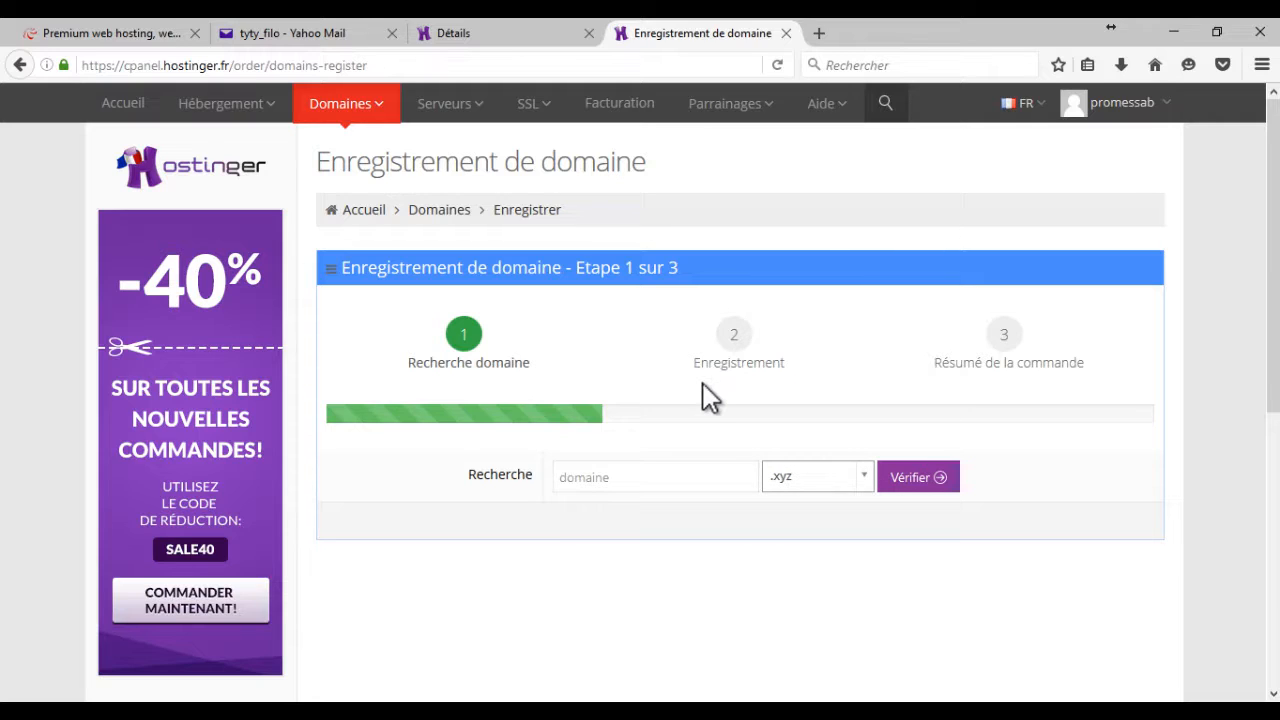
pyautogui.write('it')
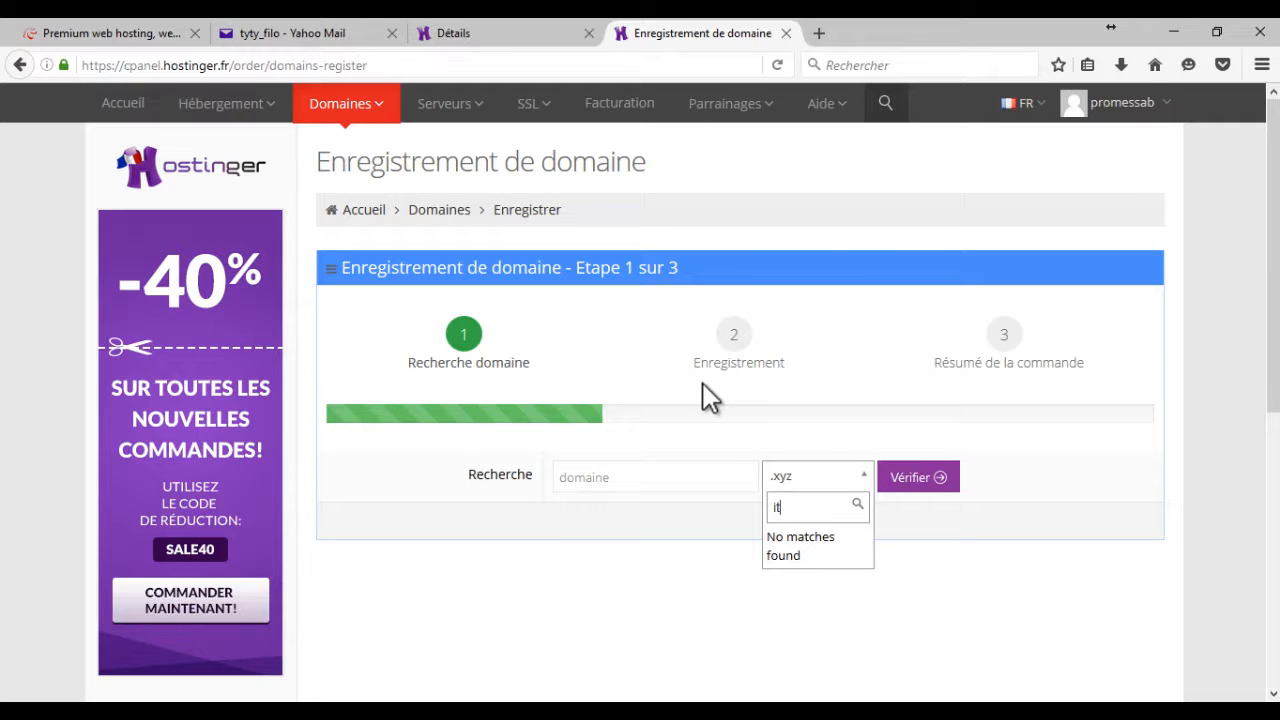
pyautogui.click(678, 557)
pyautogui.click(709, 487)
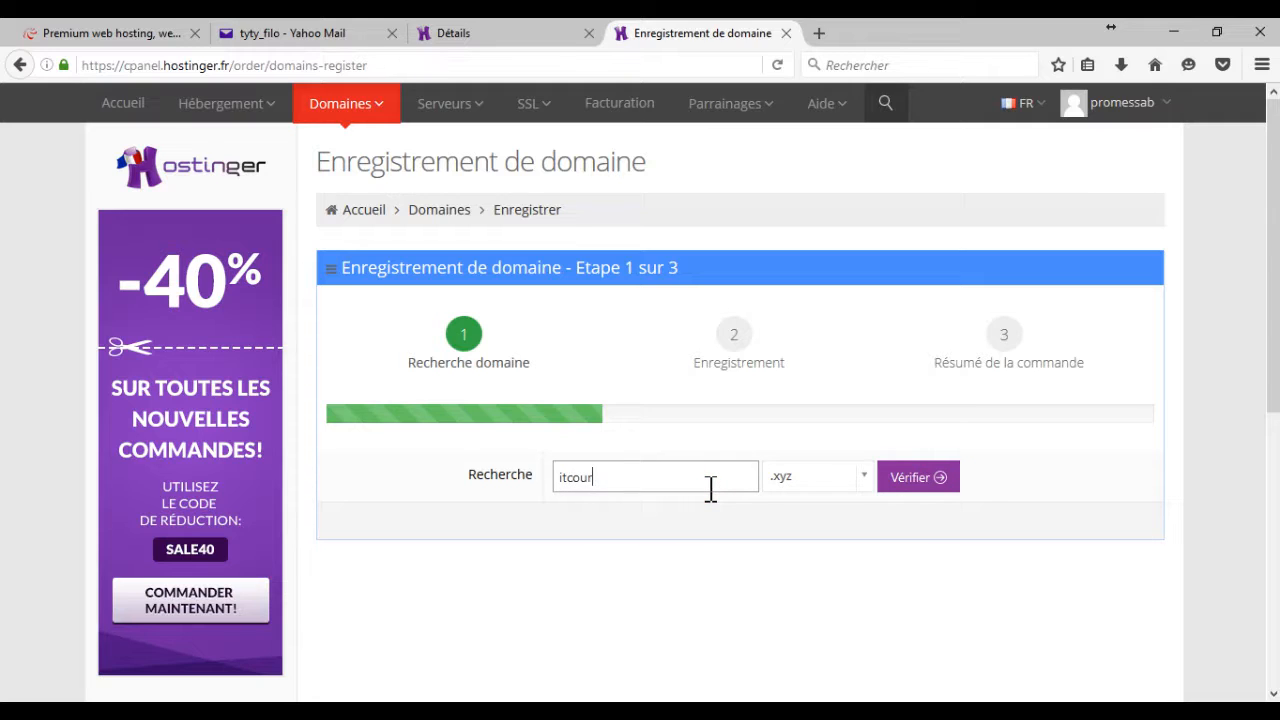
pyautogui.write('itcours')
# Choose the .fr extension and verify itcours.fr is Disponible at 13,94 €/année.
pyautogui.click(863, 477)
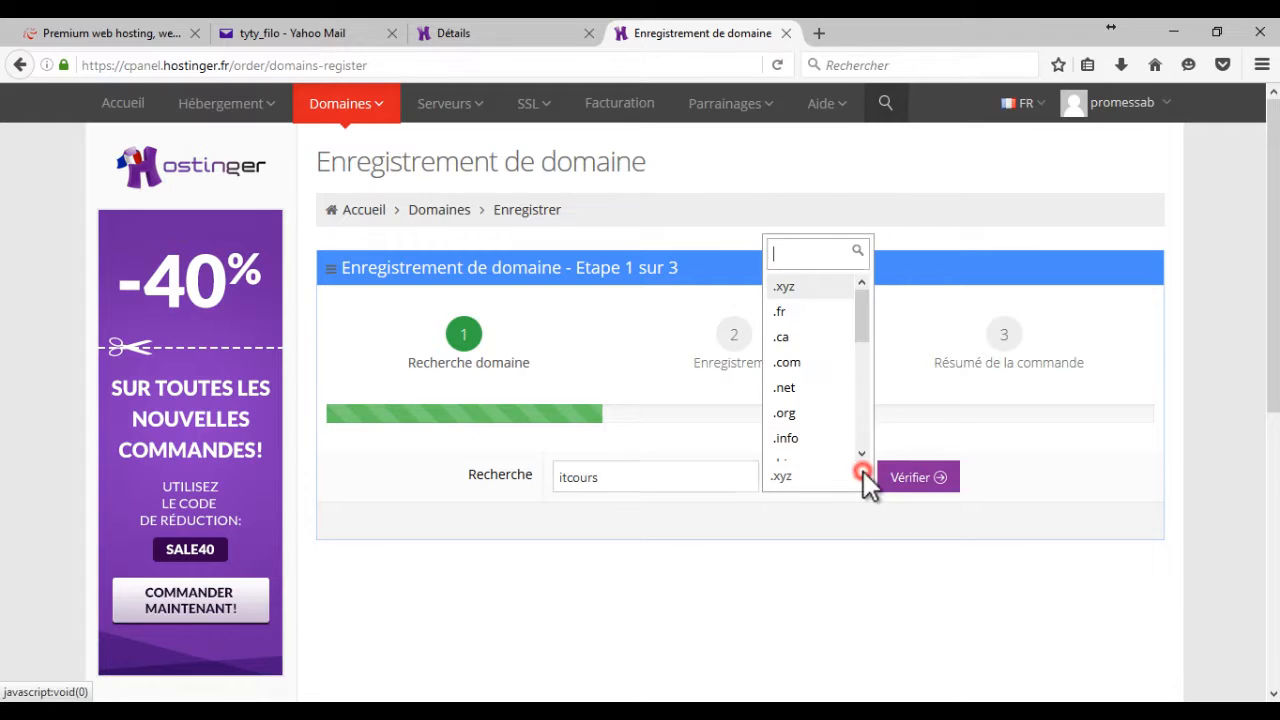
pyautogui.click(820, 354)
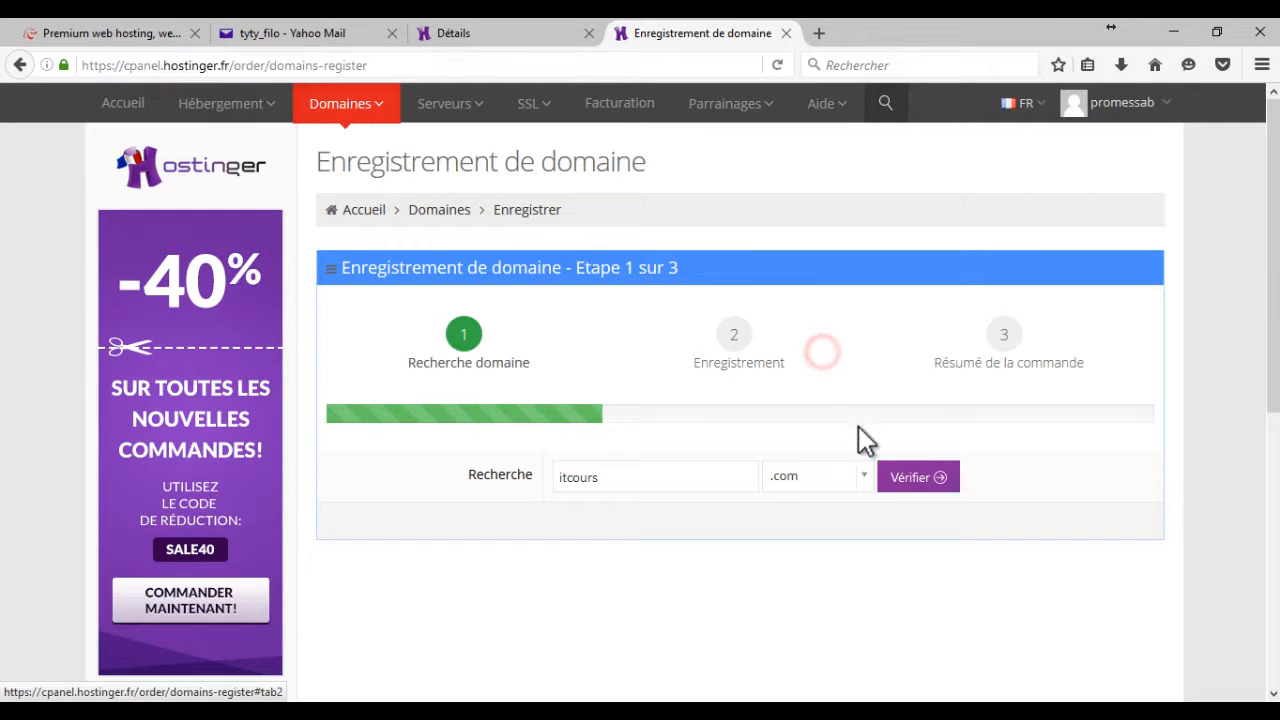
pyautogui.click(866, 477)
pyautogui.click(803, 318)
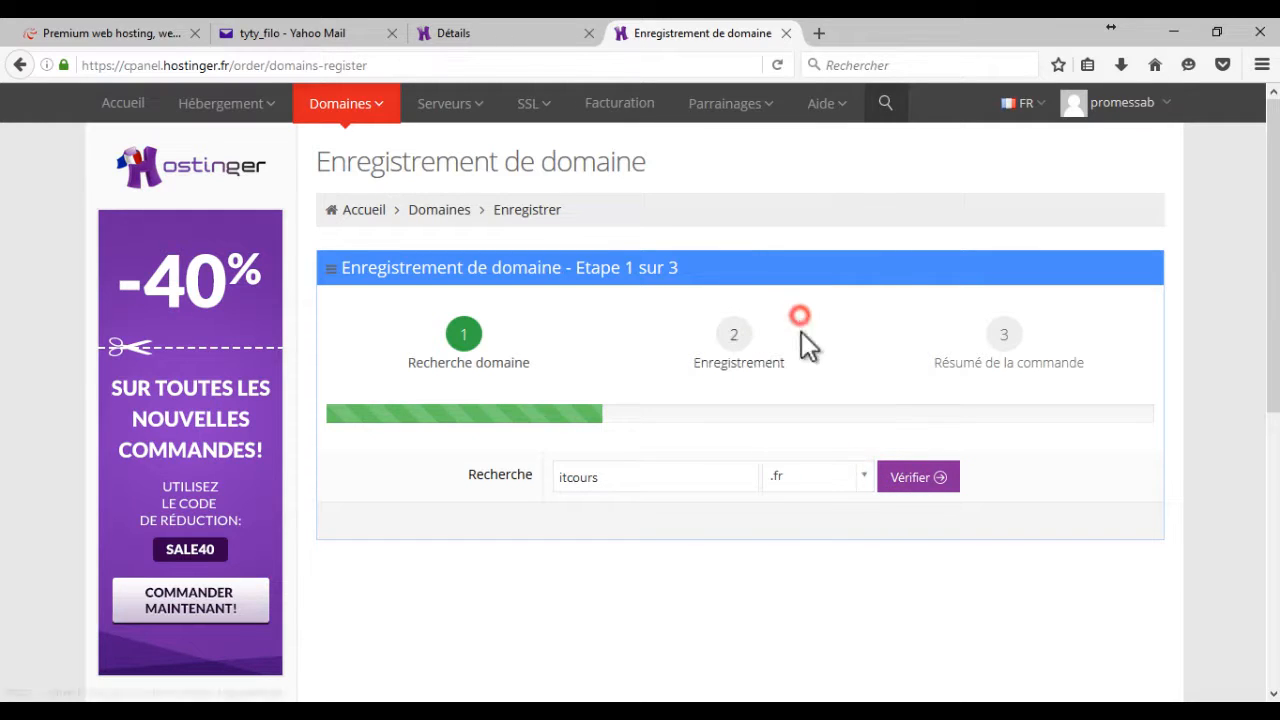
pyautogui.click(628, 482)
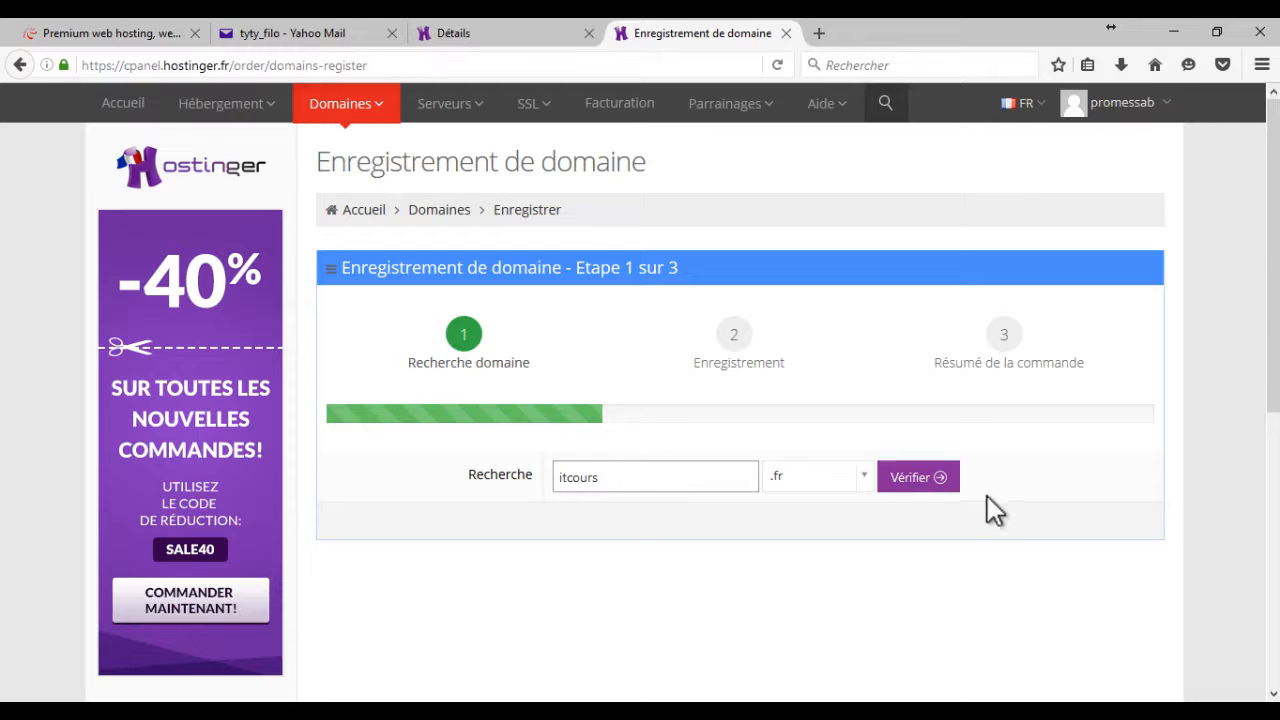
pyautogui.click(911, 485)
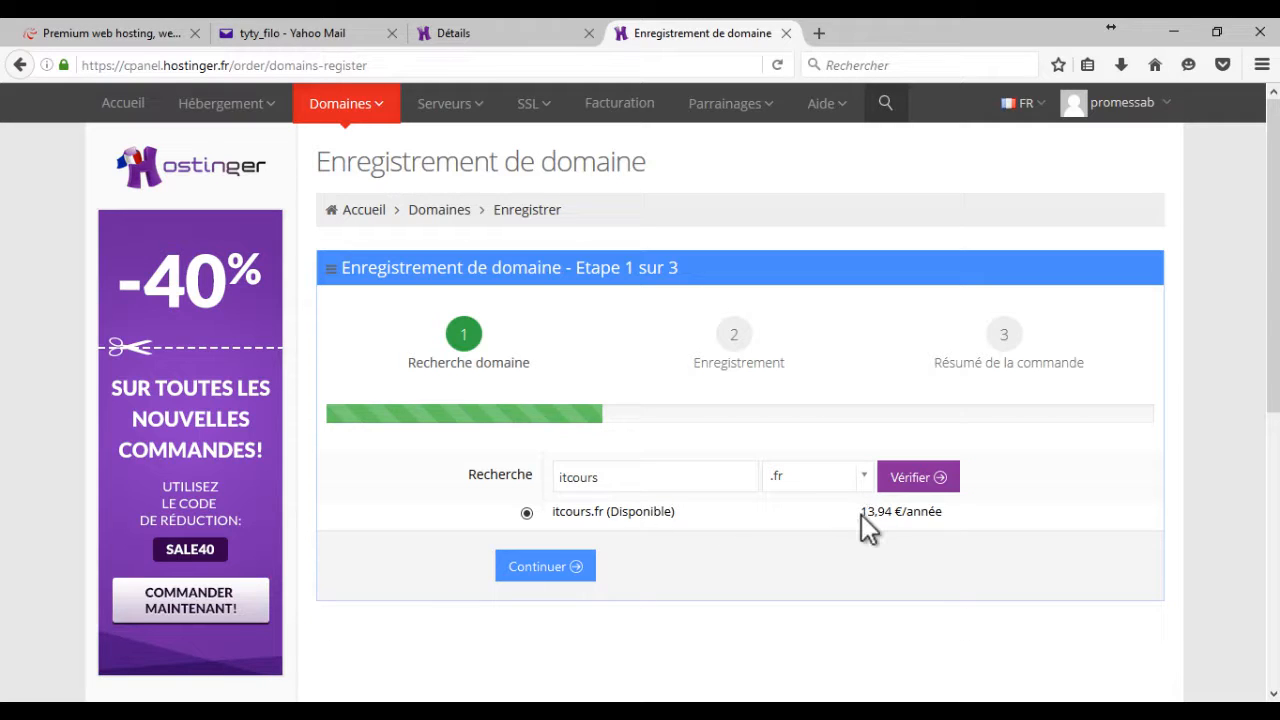
pyautogui.moveTo(860, 512); pyautogui.dragTo(933, 523)
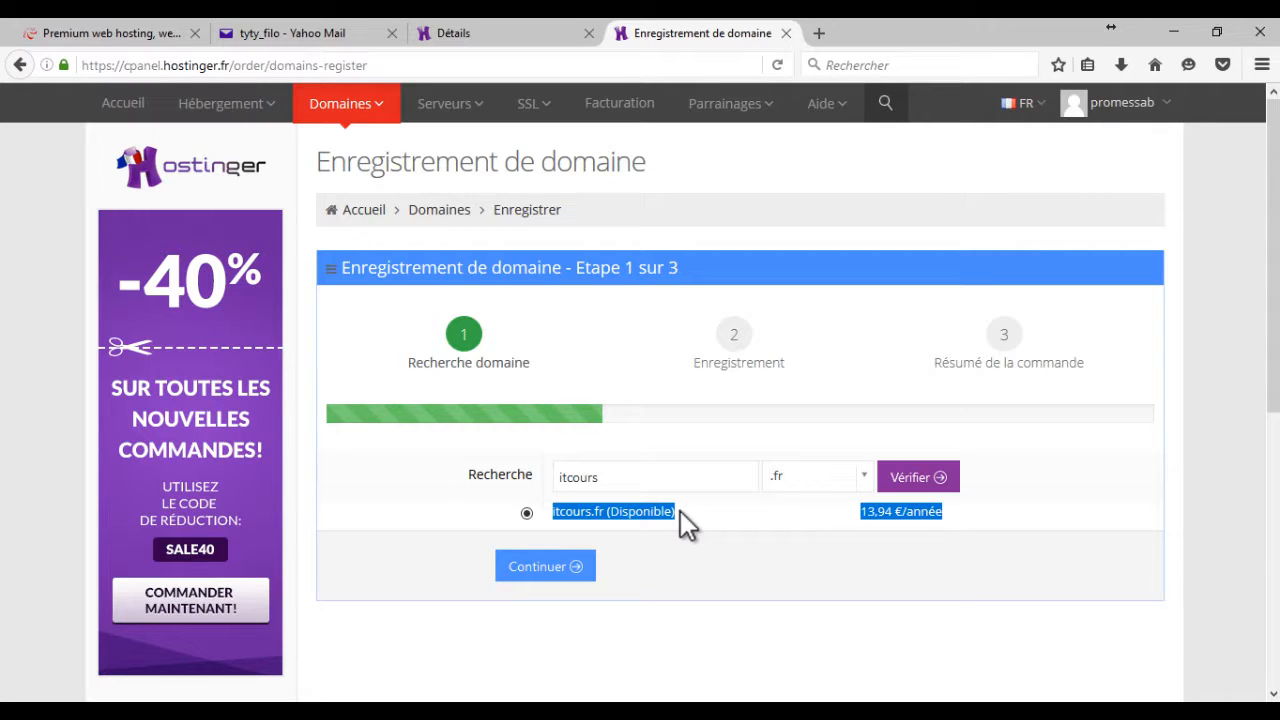
# Return to the Hostinger home dashboard after a brief look at the new hosting order page.
pyautogui.click(679, 513)
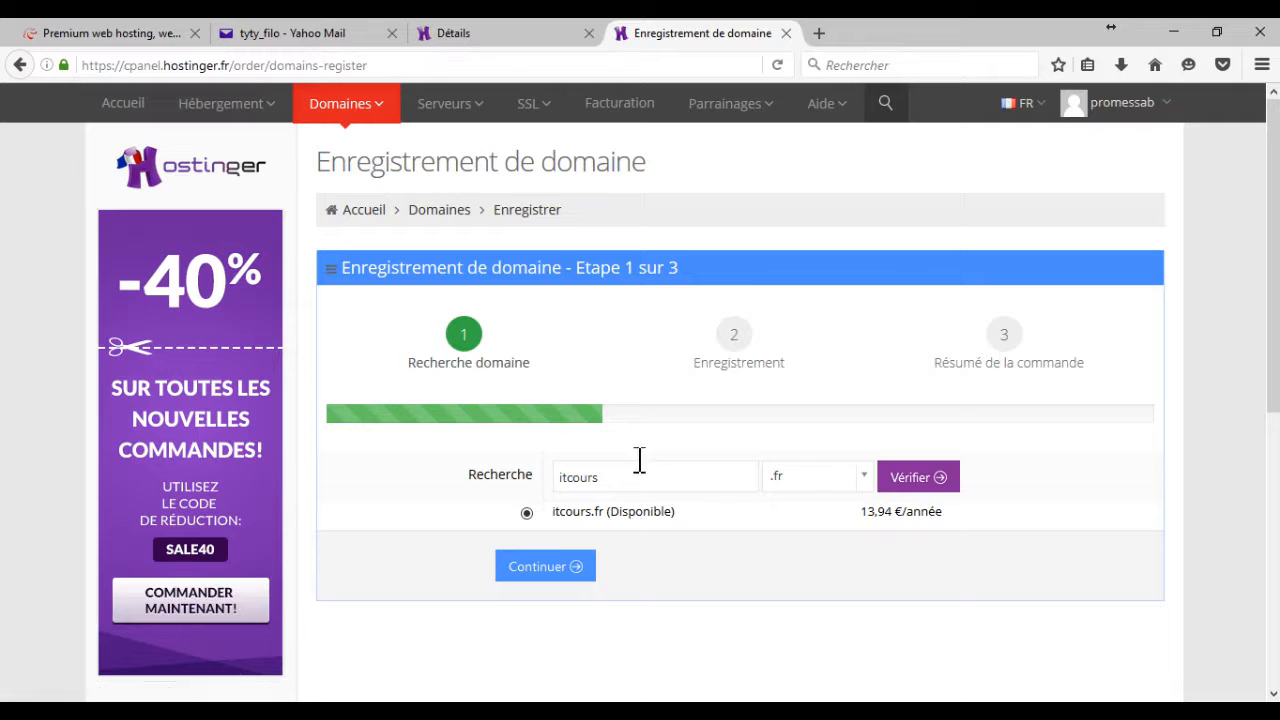
pyautogui.click(362, 213)
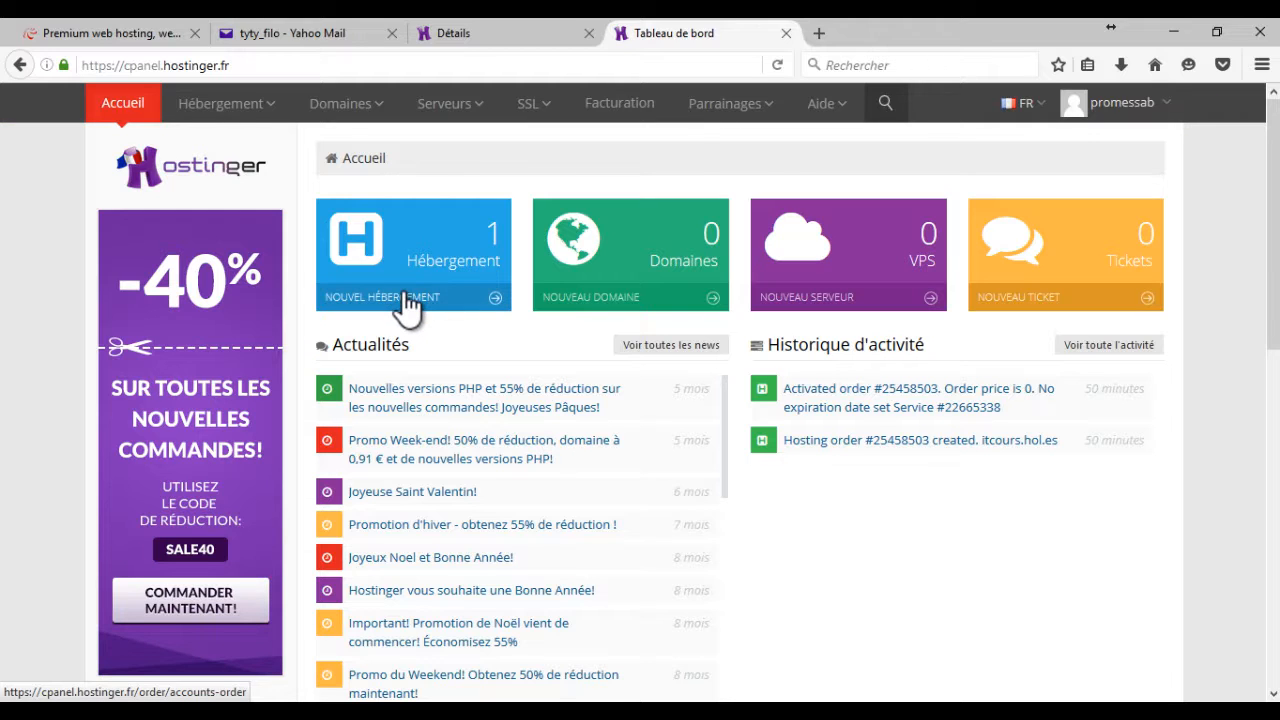
pyautogui.click(403, 295)
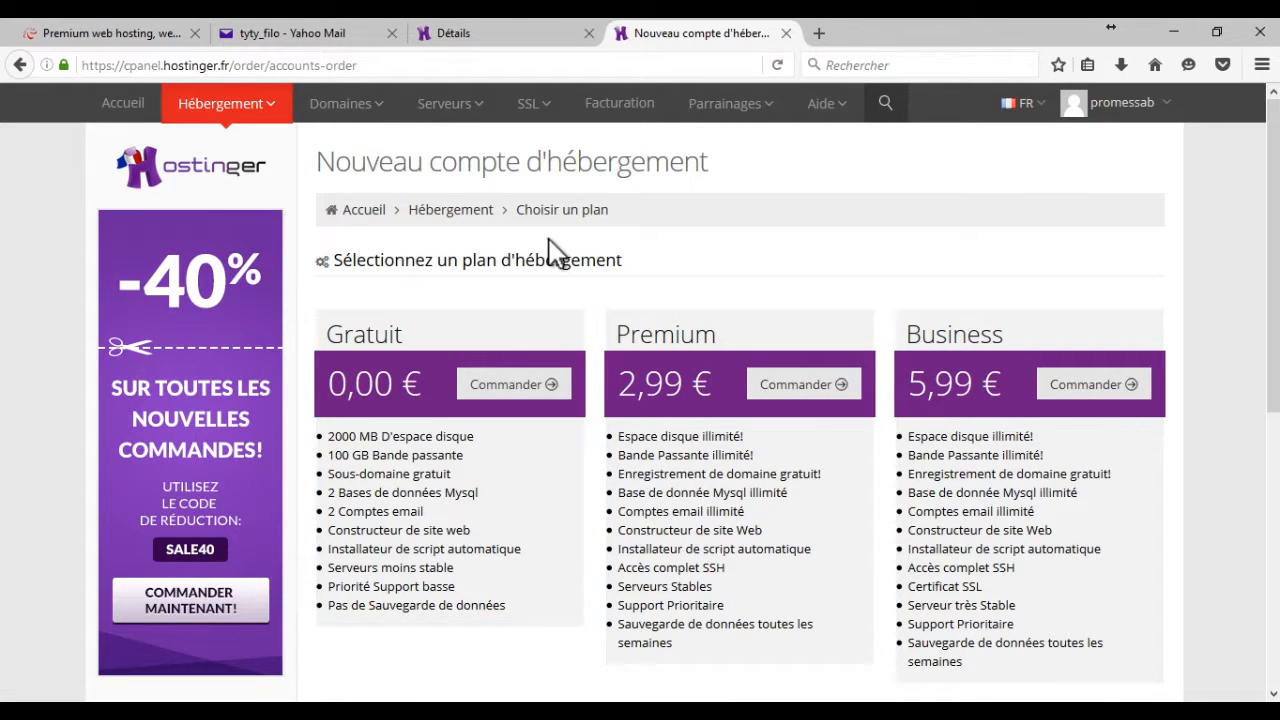
pyautogui.scroll(-5, 459, 254)
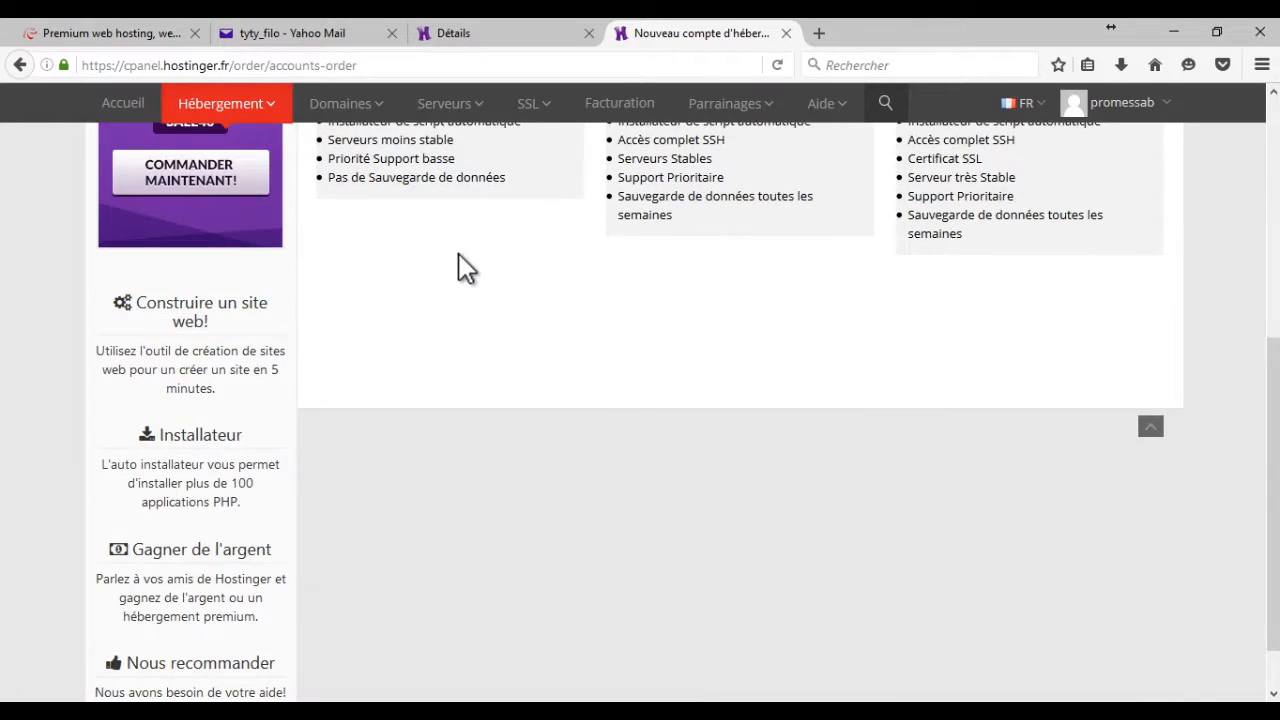
pyautogui.scroll(5, 459, 254)
pyautogui.click(363, 210)
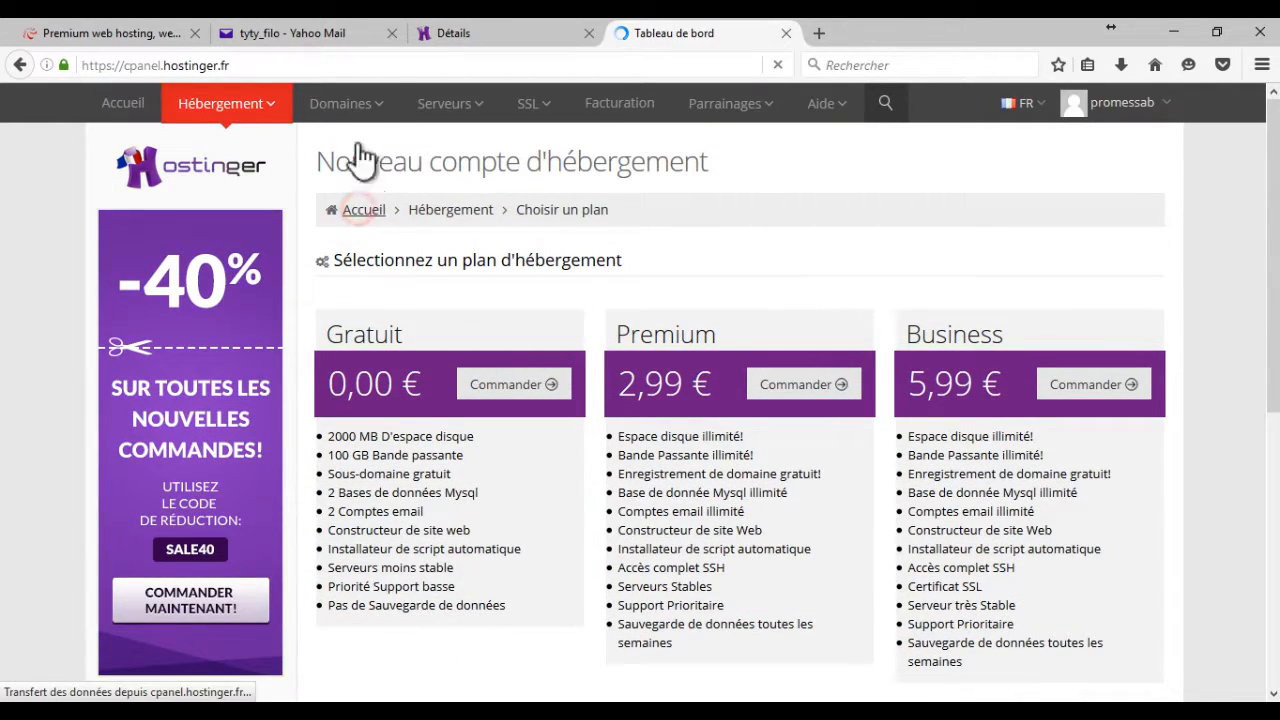
# Open the Hébergement accounts list and expand the itcours.hol.es row.
pyautogui.click(340, 105)
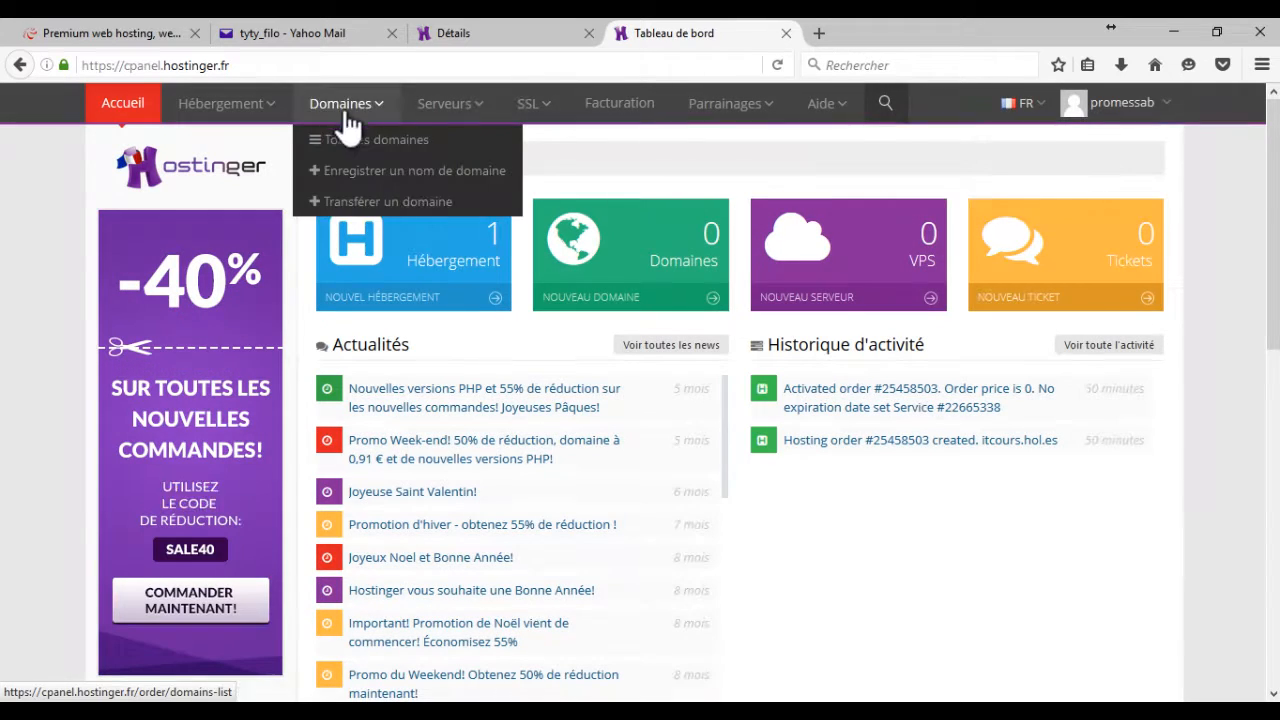
pyautogui.click(463, 236)
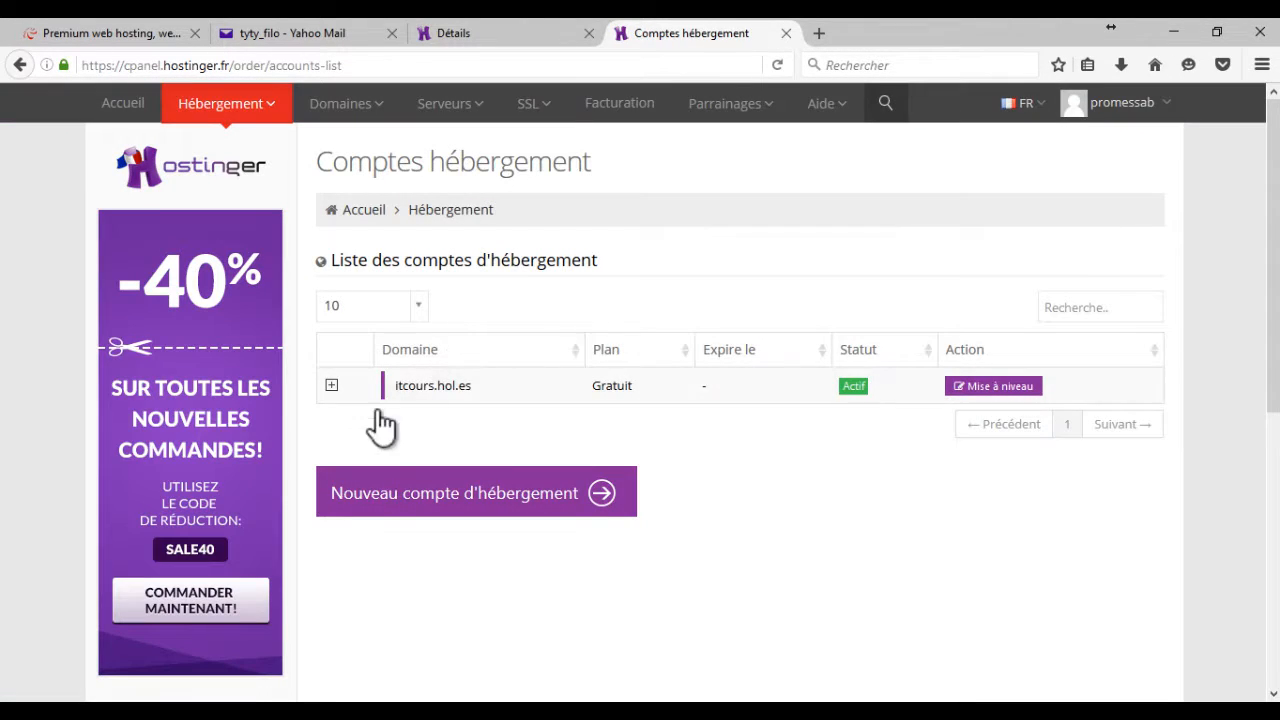
pyautogui.click(331, 386)
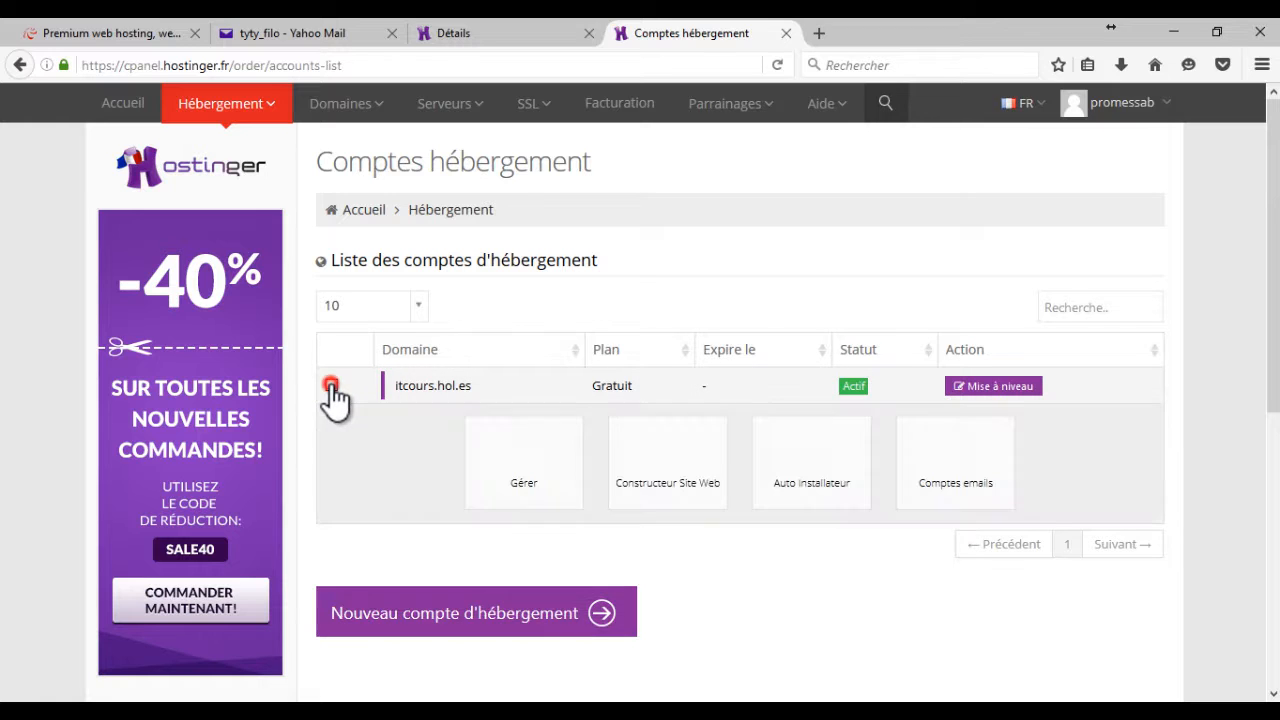
pyautogui.scroll(-2, 437, 435)
pyautogui.scroll(2, 660, 415)
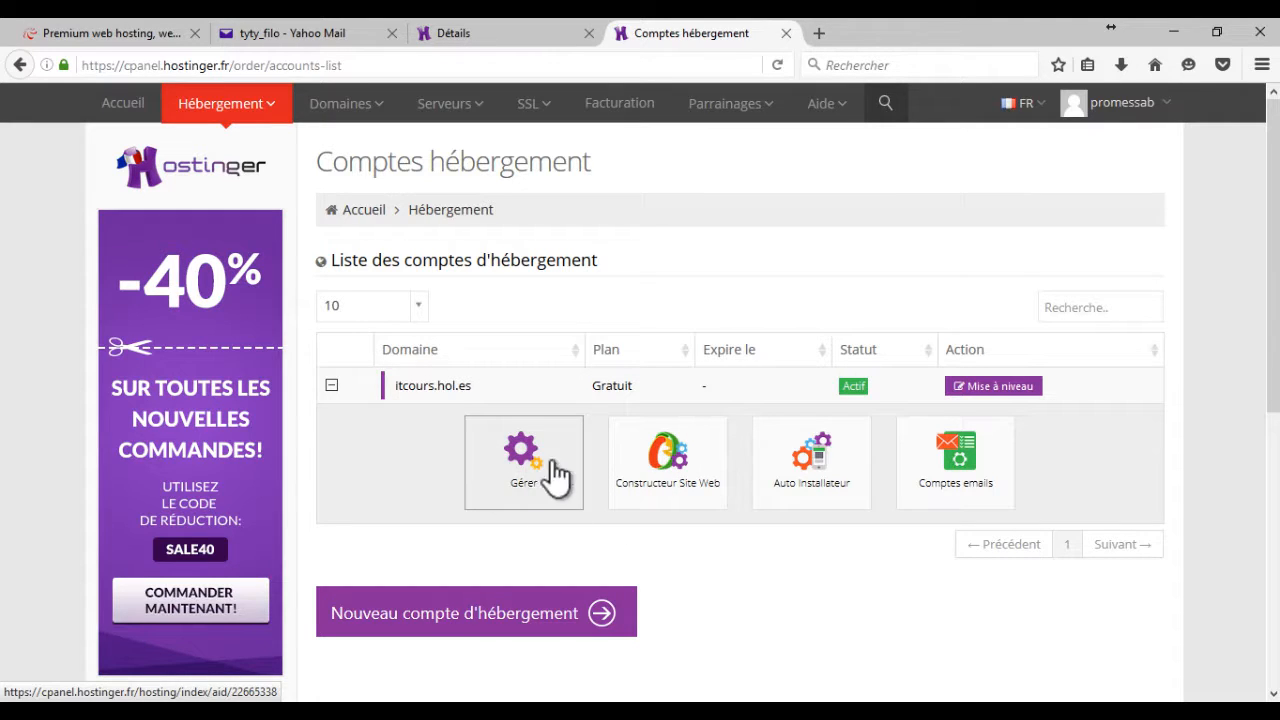
# Open the itcours.hol.es Gérer page in a new browser tab and look over it.
pyautogui.rightClick(524, 457)
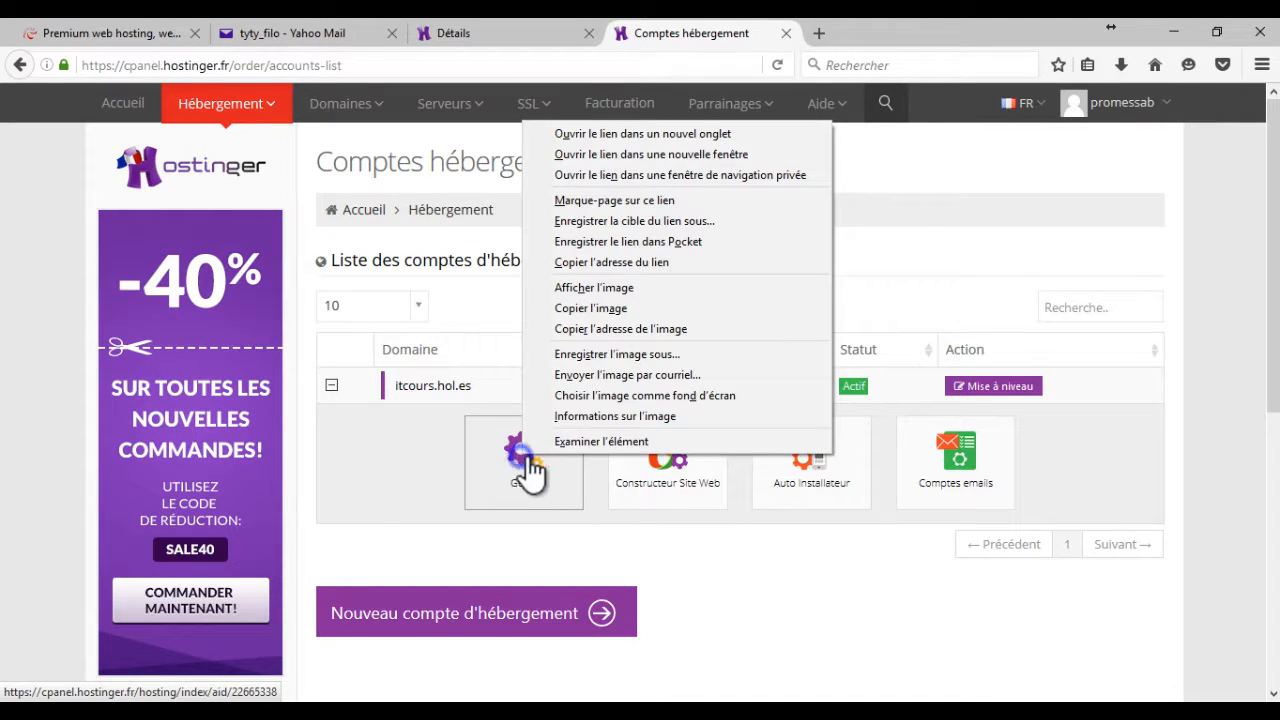
pyautogui.click(633, 139)
pyautogui.click(845, 40)
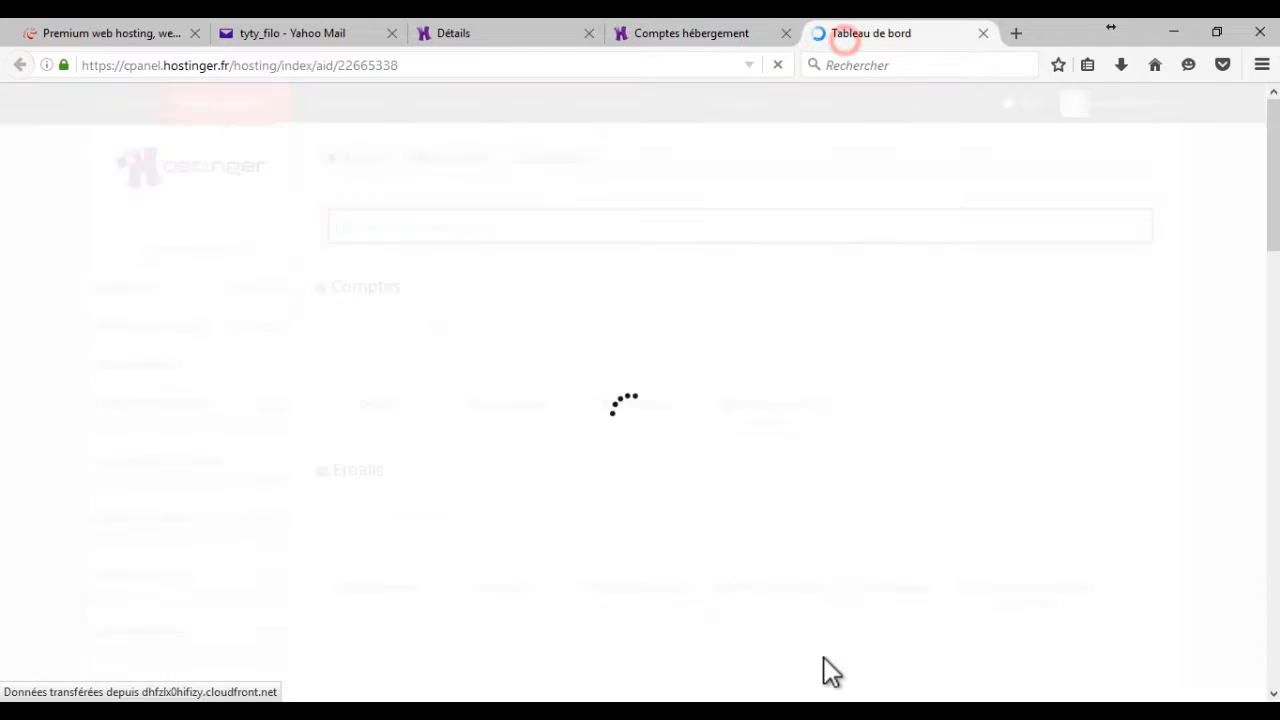
pyautogui.scroll(-2, 545, 560)
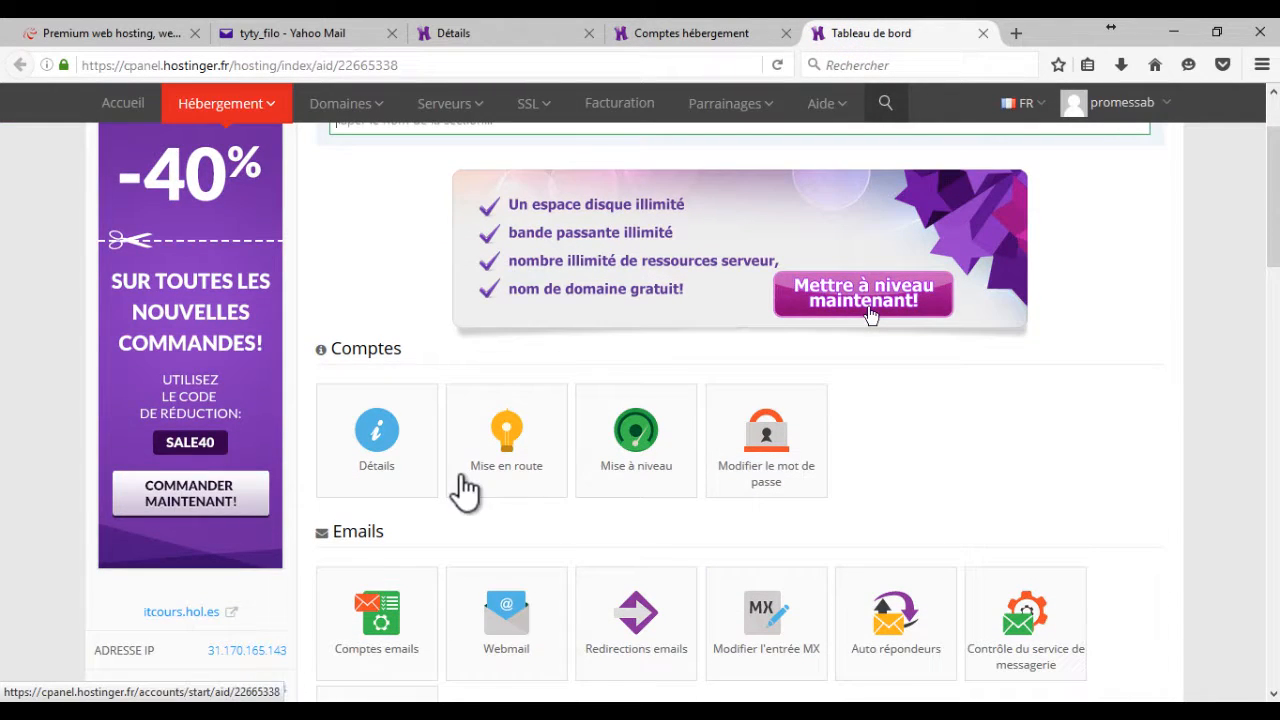
pyautogui.scroll(-2, 449, 506)
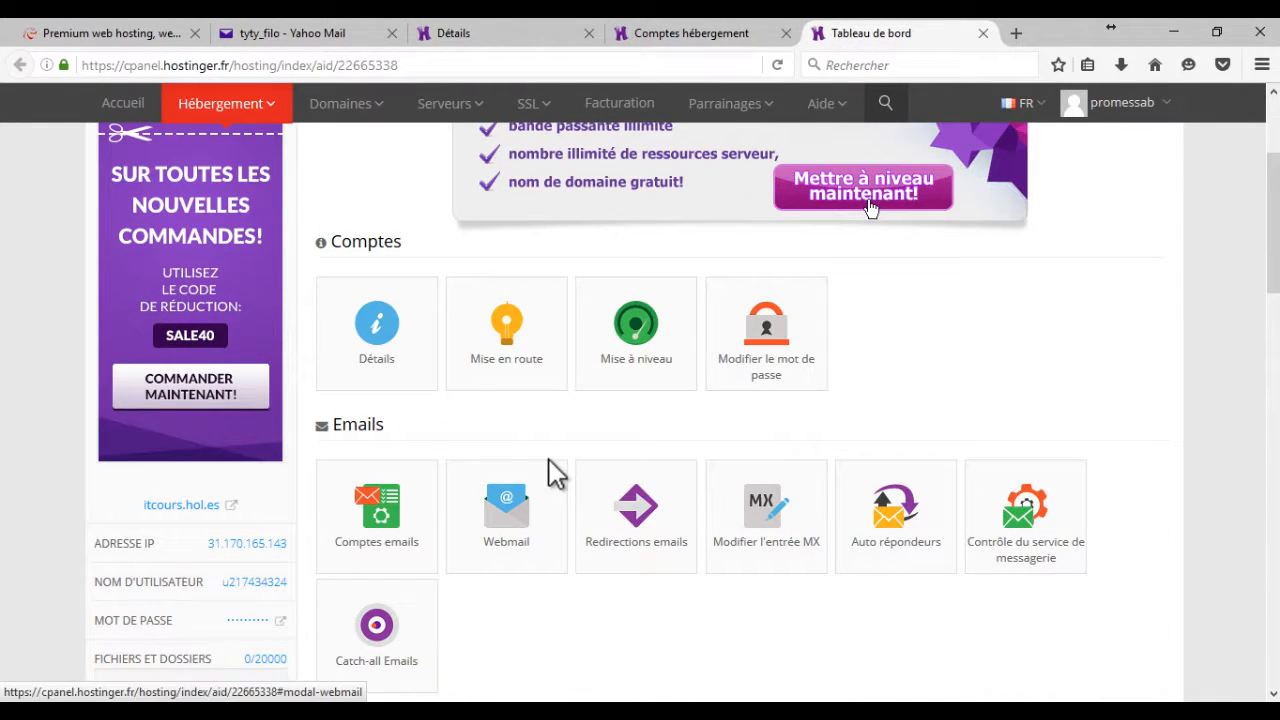
pyautogui.scroll(1, 503, 400)
pyautogui.scroll(1, 505, 400)
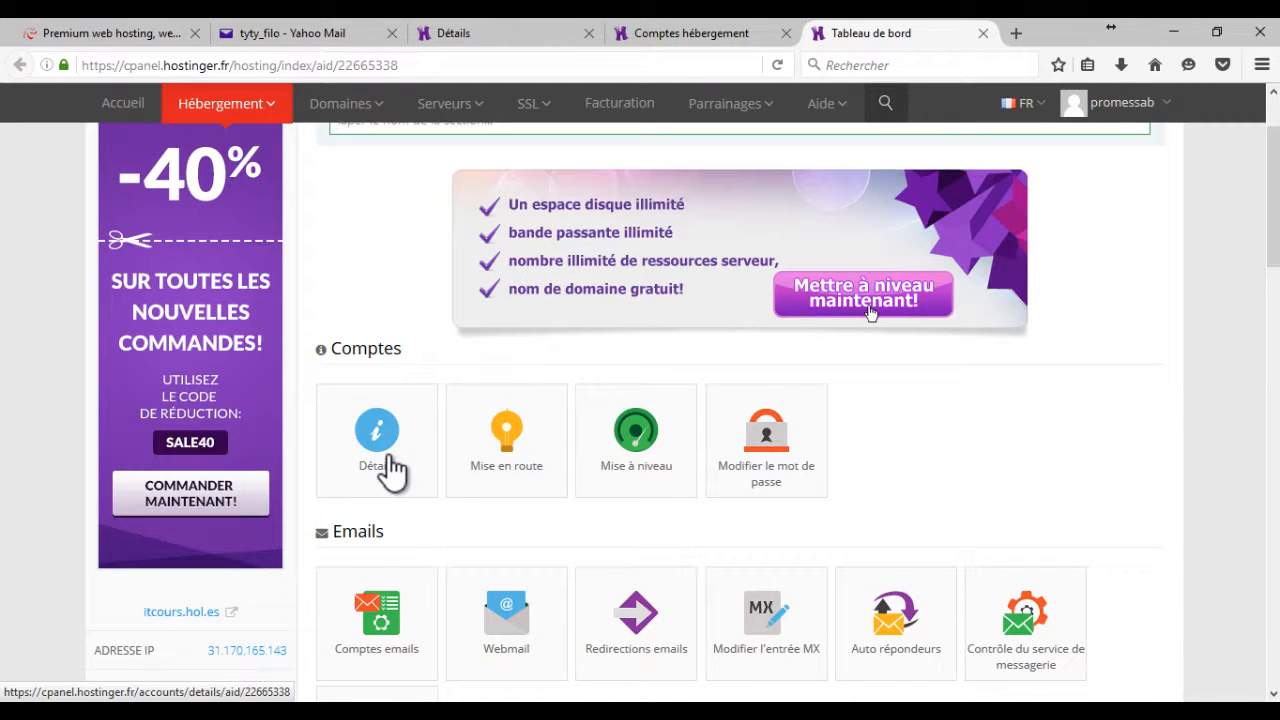
# View the Mise en route page, then go back to the hosting dashboard.
pyautogui.click(517, 443)
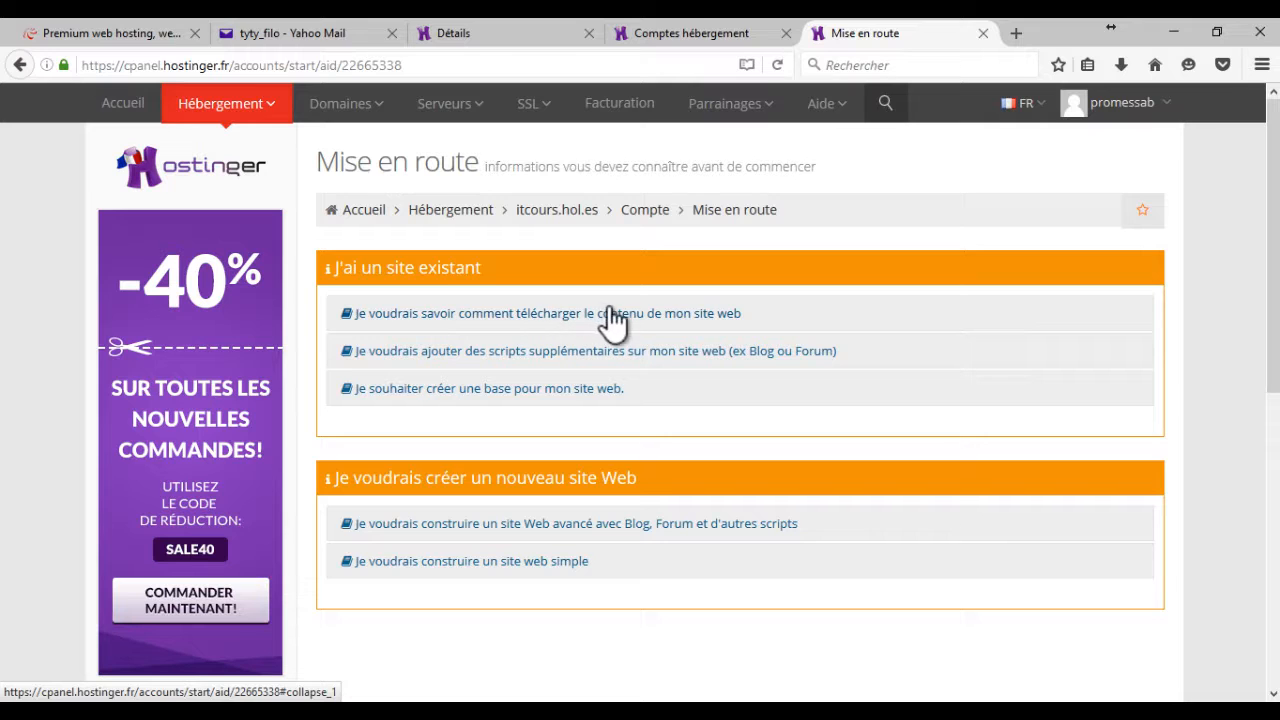
pyautogui.scroll(-4, 528, 545)
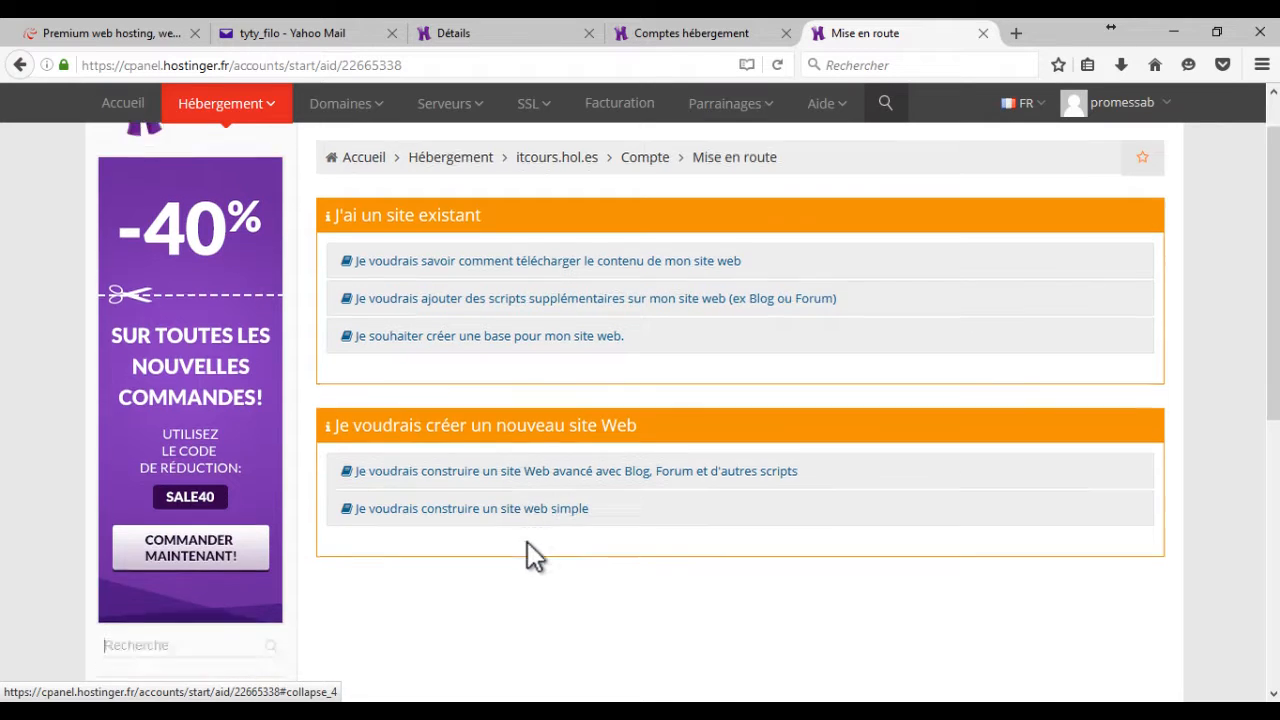
pyautogui.scroll(4, 530, 550)
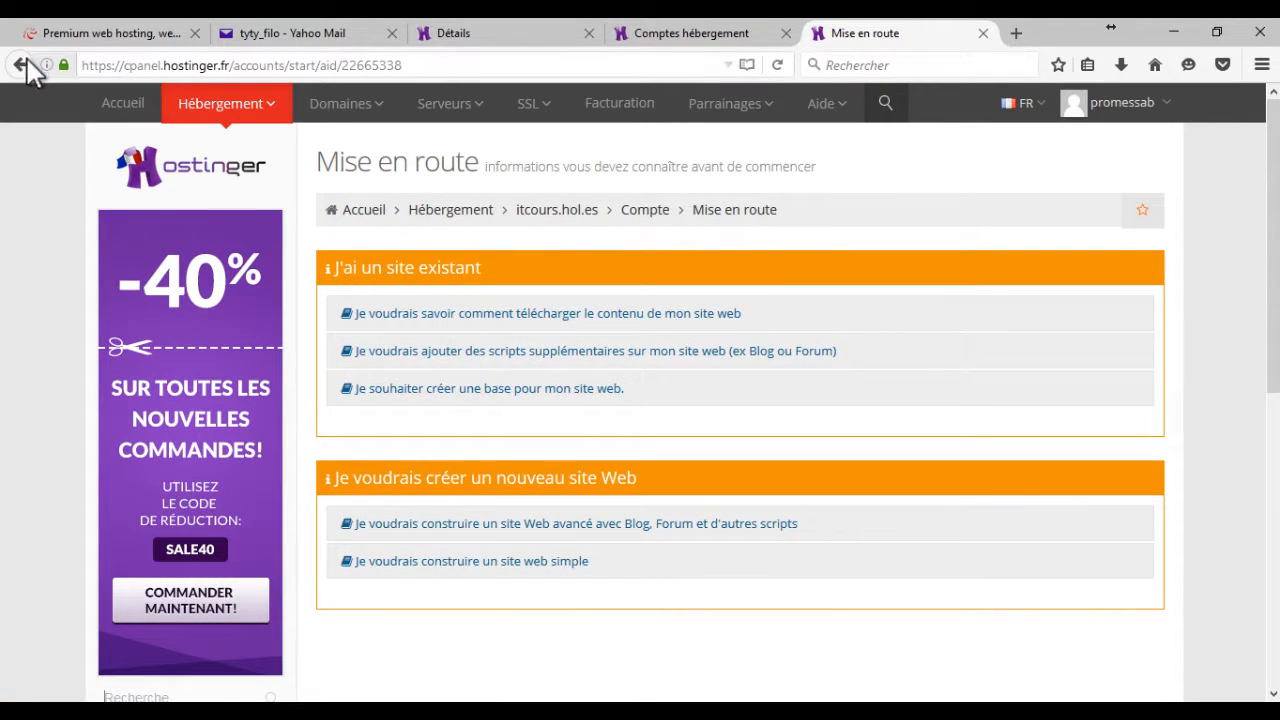
pyautogui.click(21, 65)
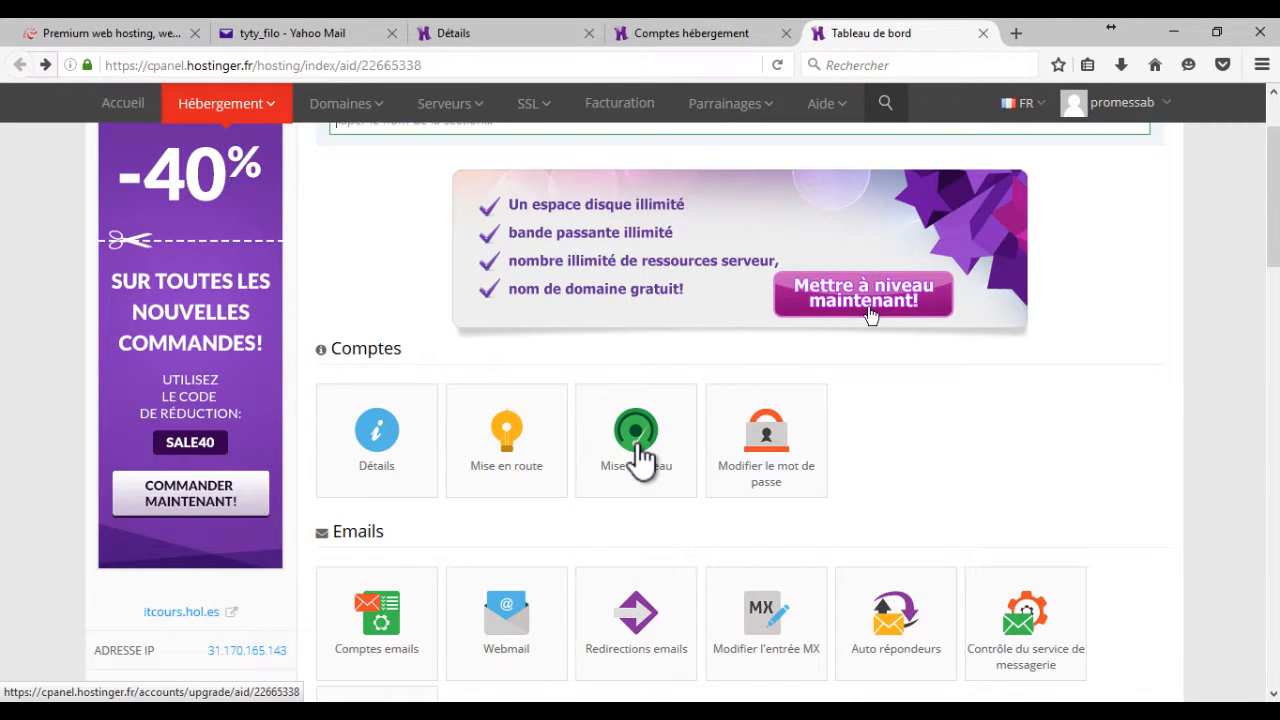
pyautogui.scroll(-2, 784, 450)
pyautogui.scroll(-2, 706, 434)
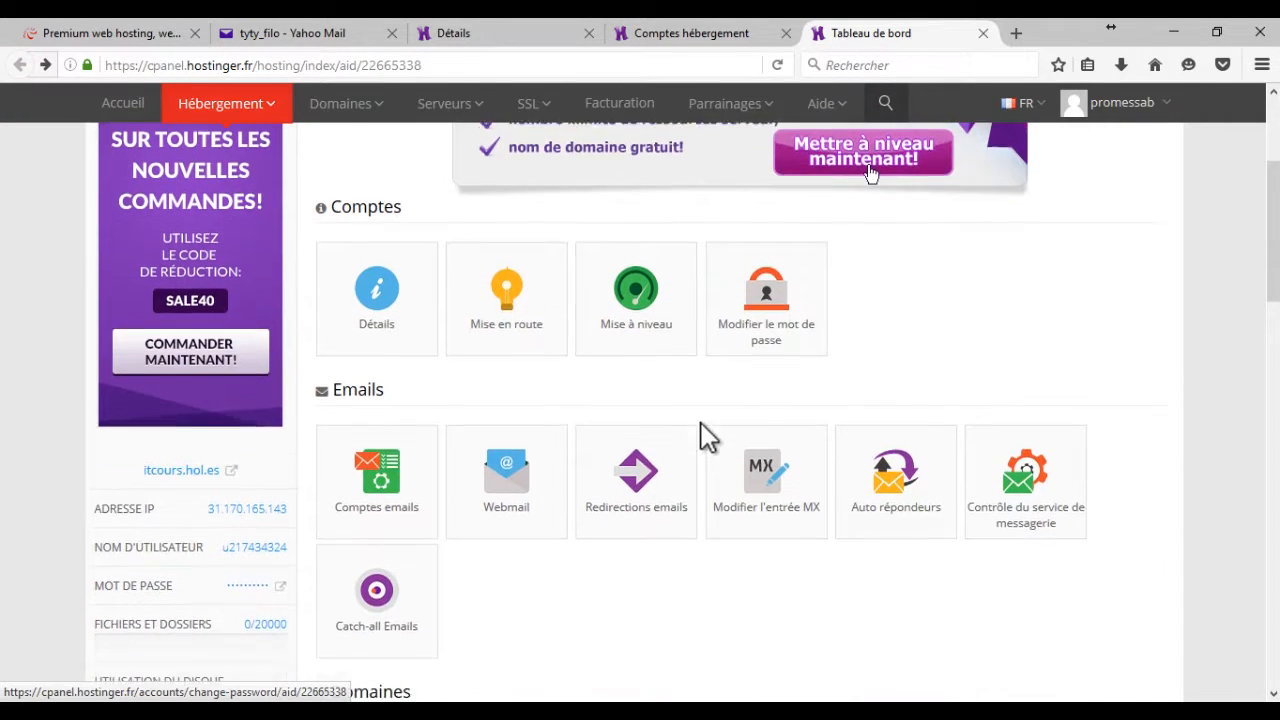
pyautogui.click(1150, 102)
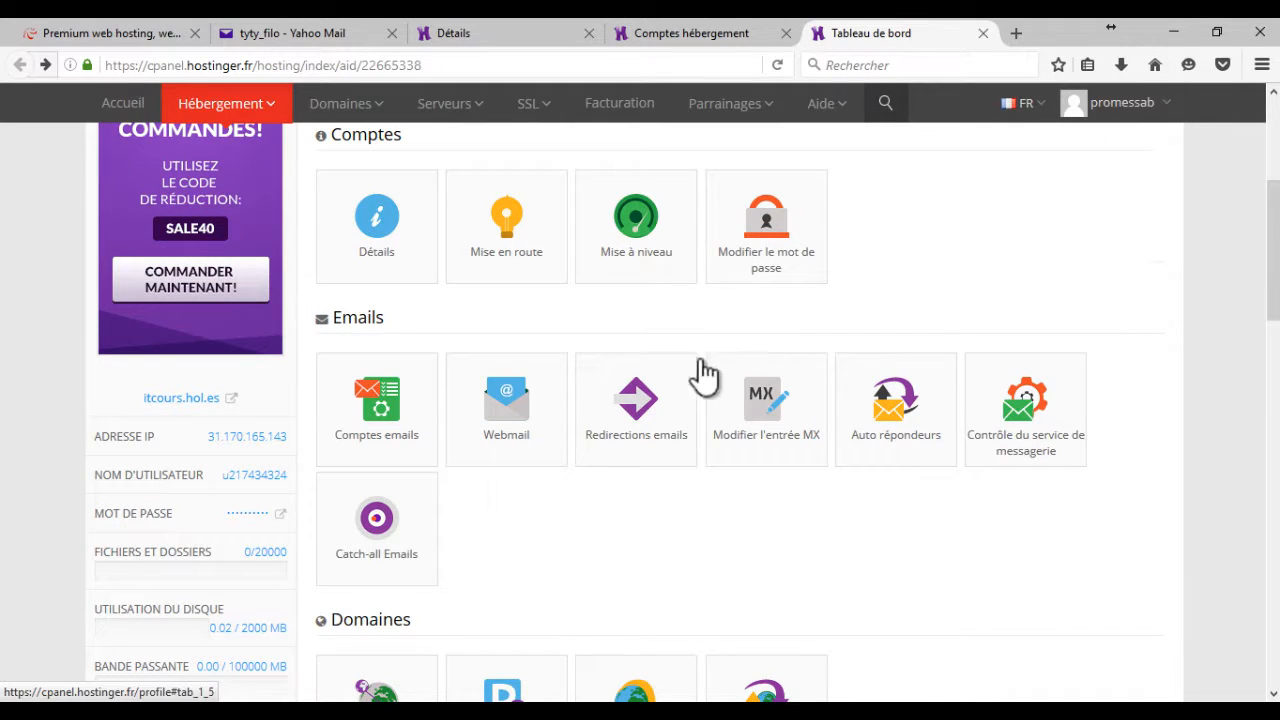
# On Comptes emails, enter the mailbox name 'infors' and its password.
pyautogui.click(385, 437)
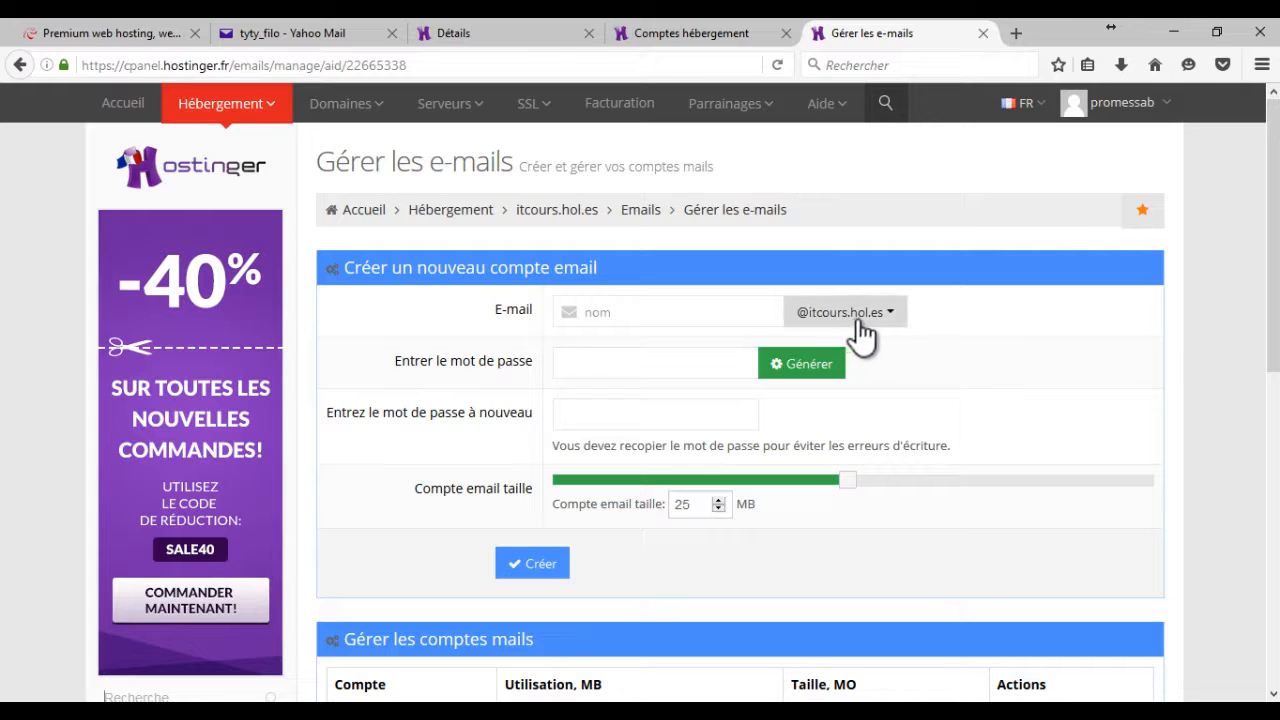
pyautogui.click(662, 320)
pyautogui.write('infors')
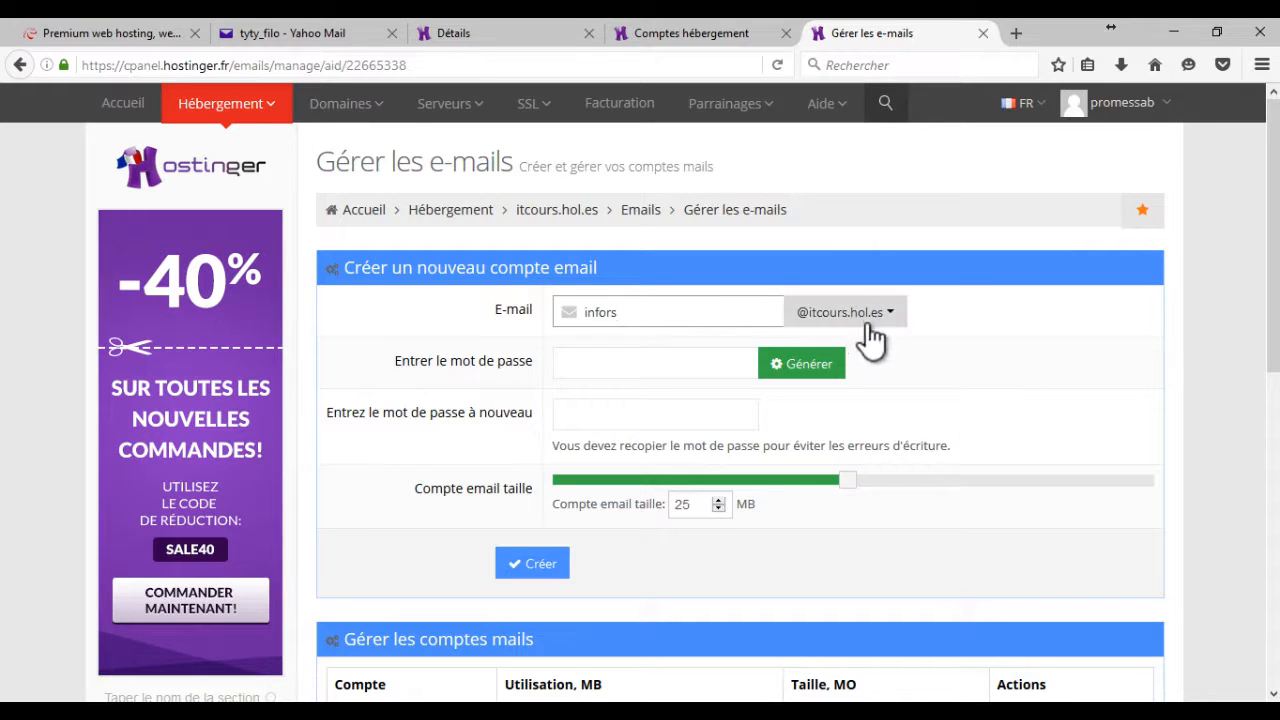
pyautogui.click(690, 360)
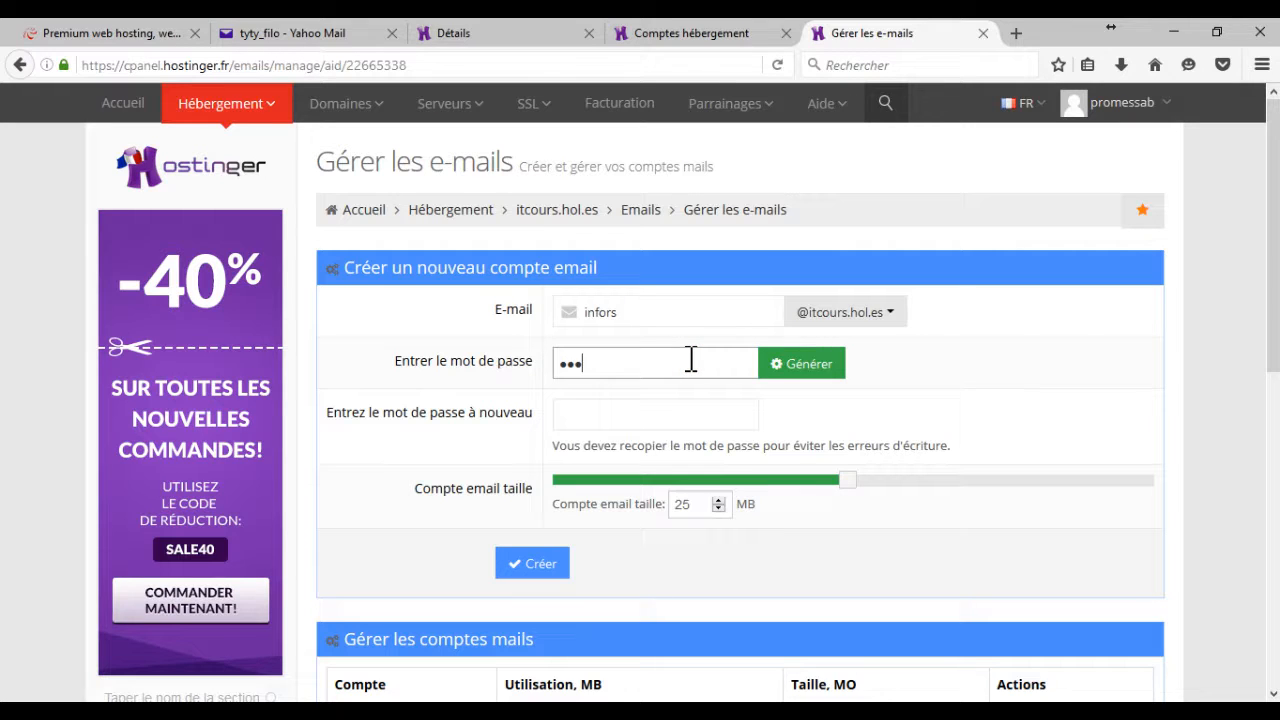
pyautogui.press('Tab')
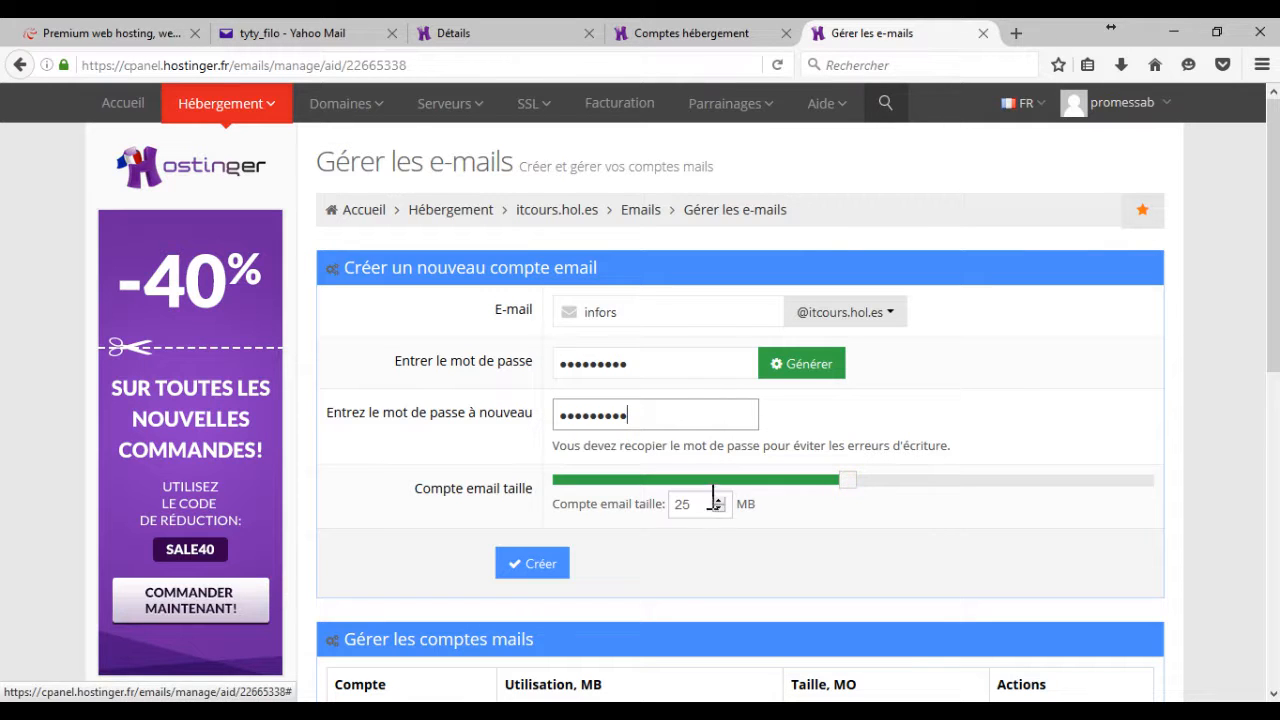
# Create the 25 MB mailbox and dismiss Firefox's save-login prompt.
pyautogui.scroll(-2, 667, 560)
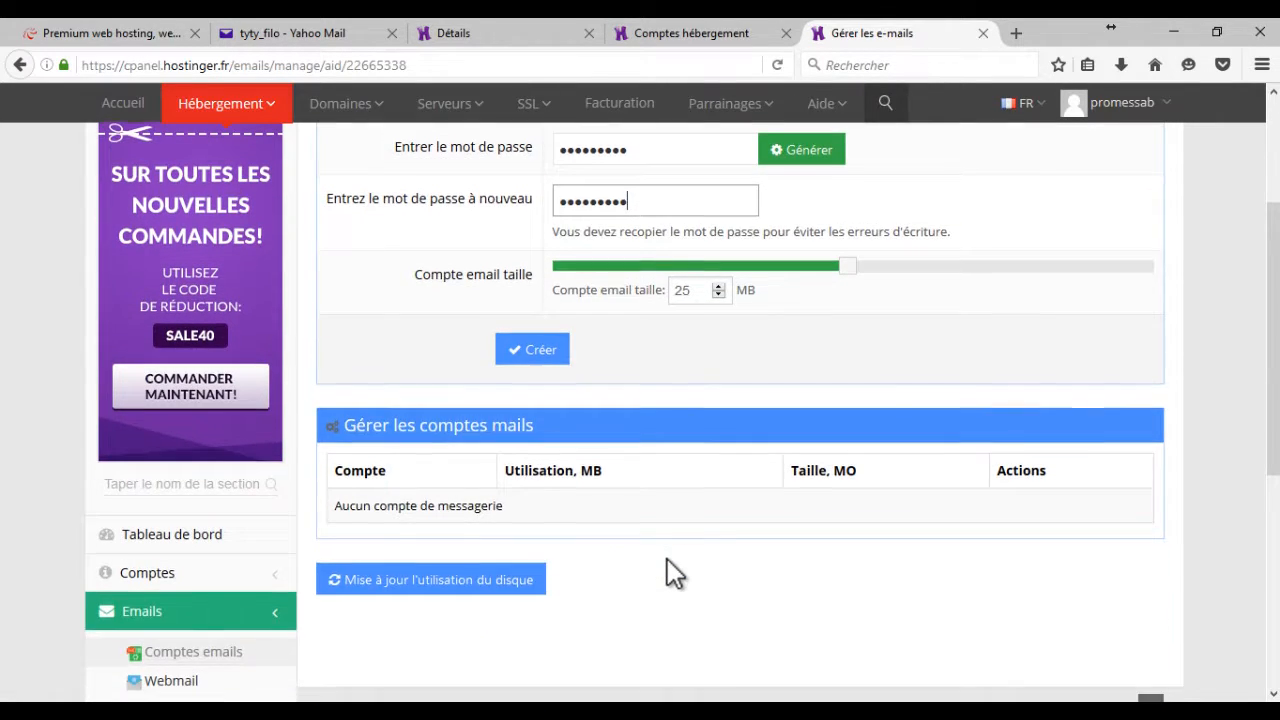
pyautogui.scroll(1, 600, 540)
pyautogui.click(530, 466)
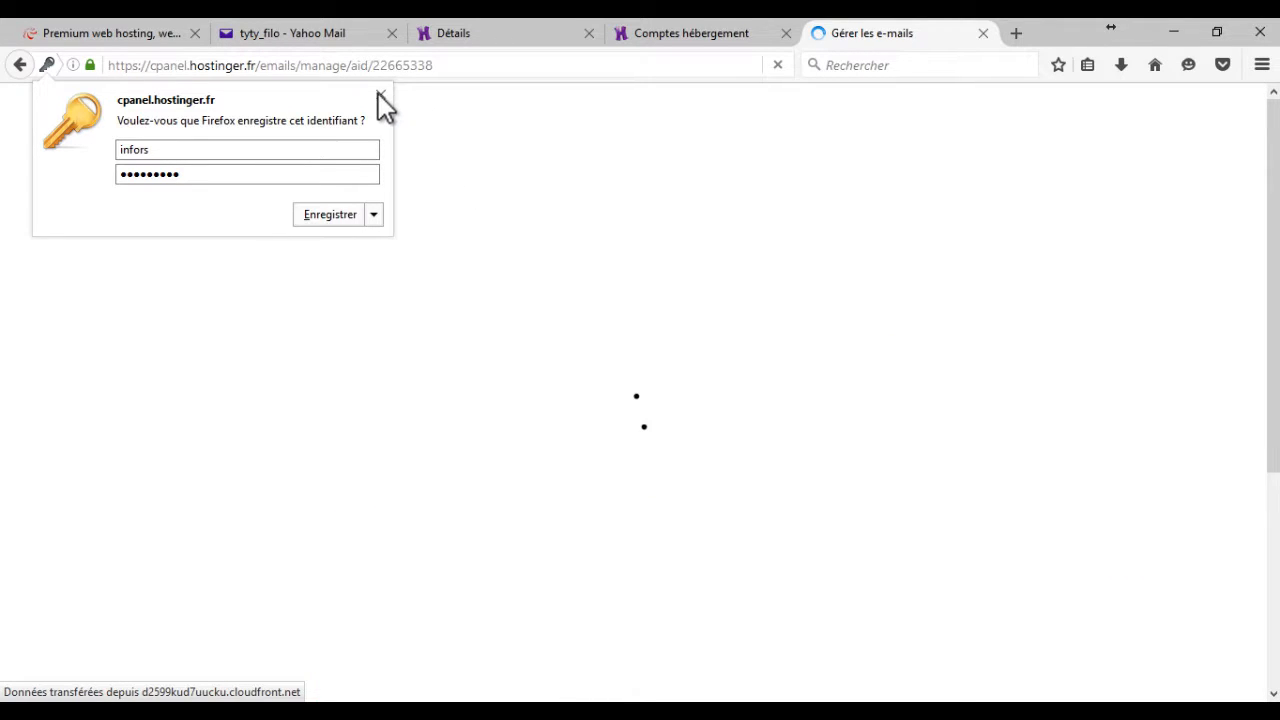
pyautogui.click(380, 95)
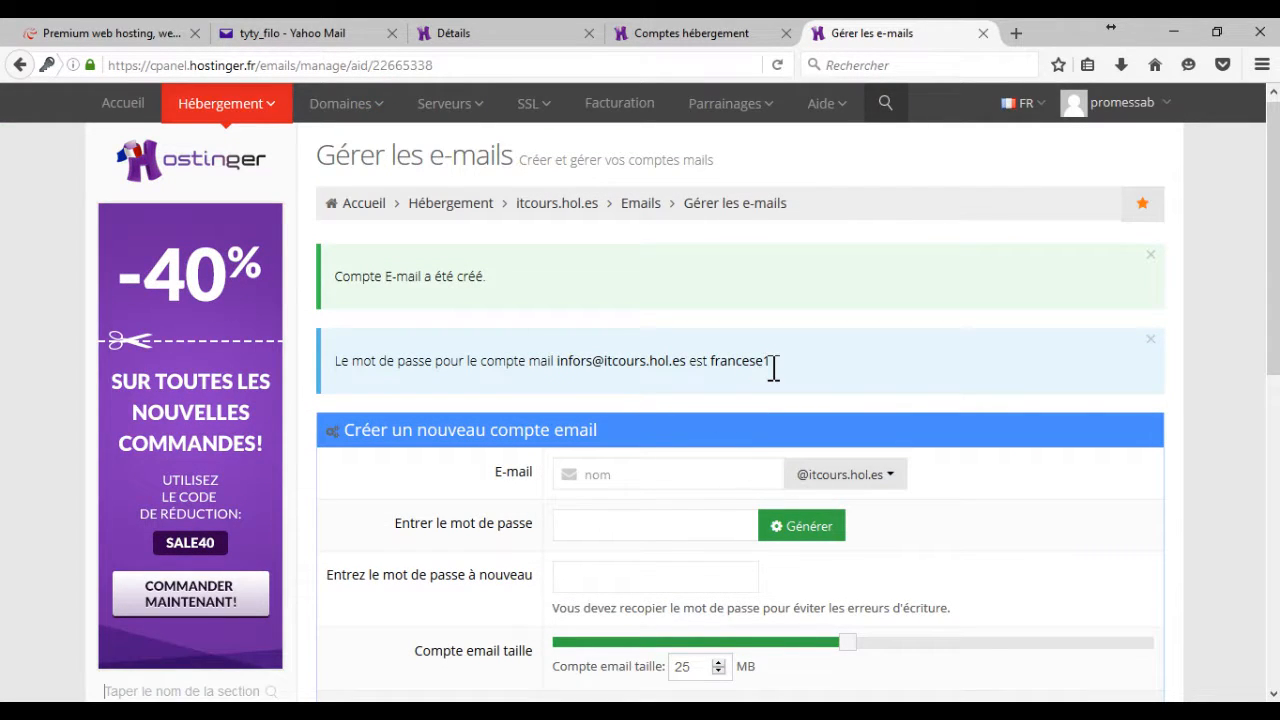
pyautogui.moveTo(688, 359)
pyautogui.mouseDown()
pyautogui.moveTo(774, 365)
pyautogui.moveTo(685, 349)
pyautogui.mouseUp()
pyautogui.click(681, 358)
pyautogui.scroll(-4, 688, 365)
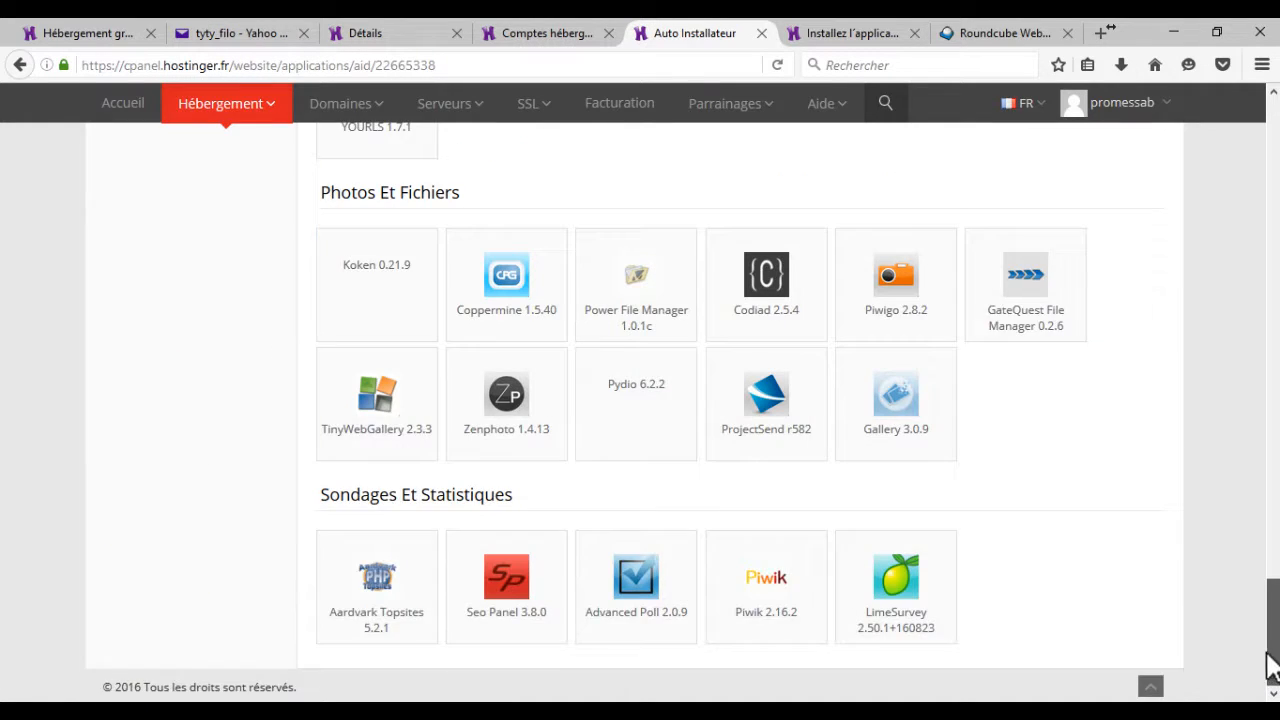
# Bring up the WordPress 4.6 install form and select the Url path field.
pyautogui.moveTo(1271, 663); pyautogui.dragTo(1275, 628)
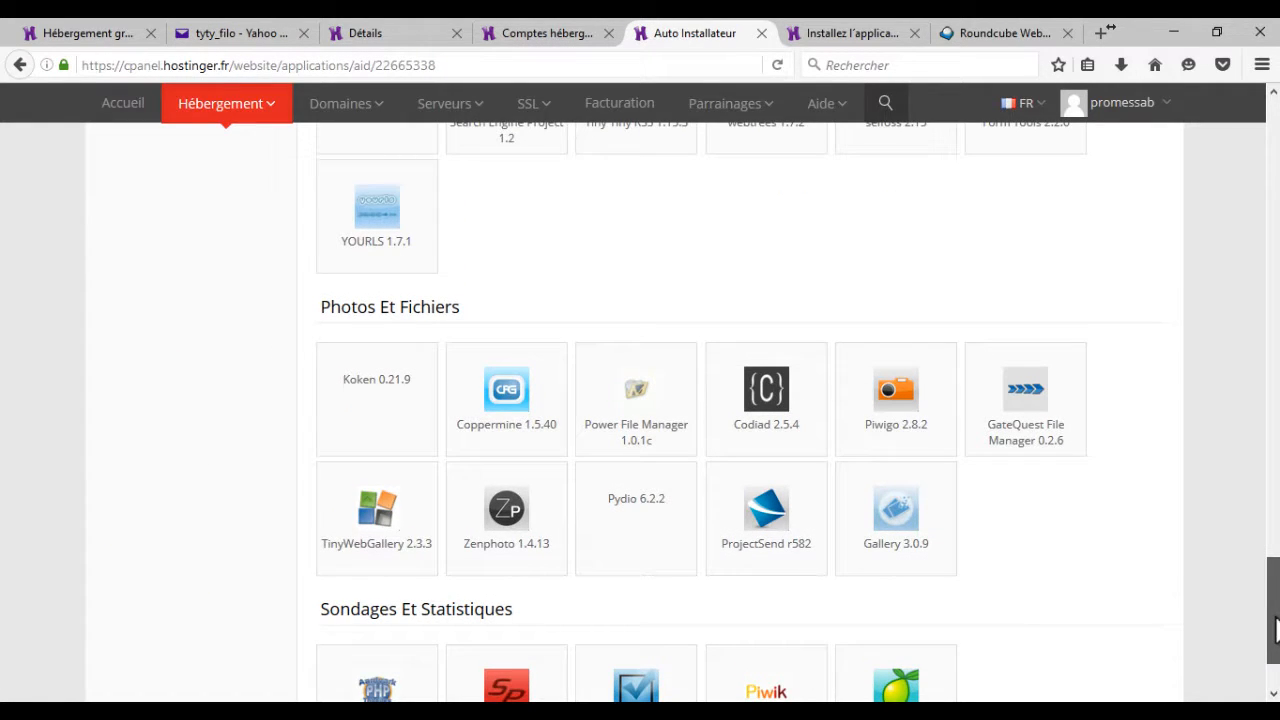
pyautogui.moveTo(1278, 571); pyautogui.dragTo(1277, 470)
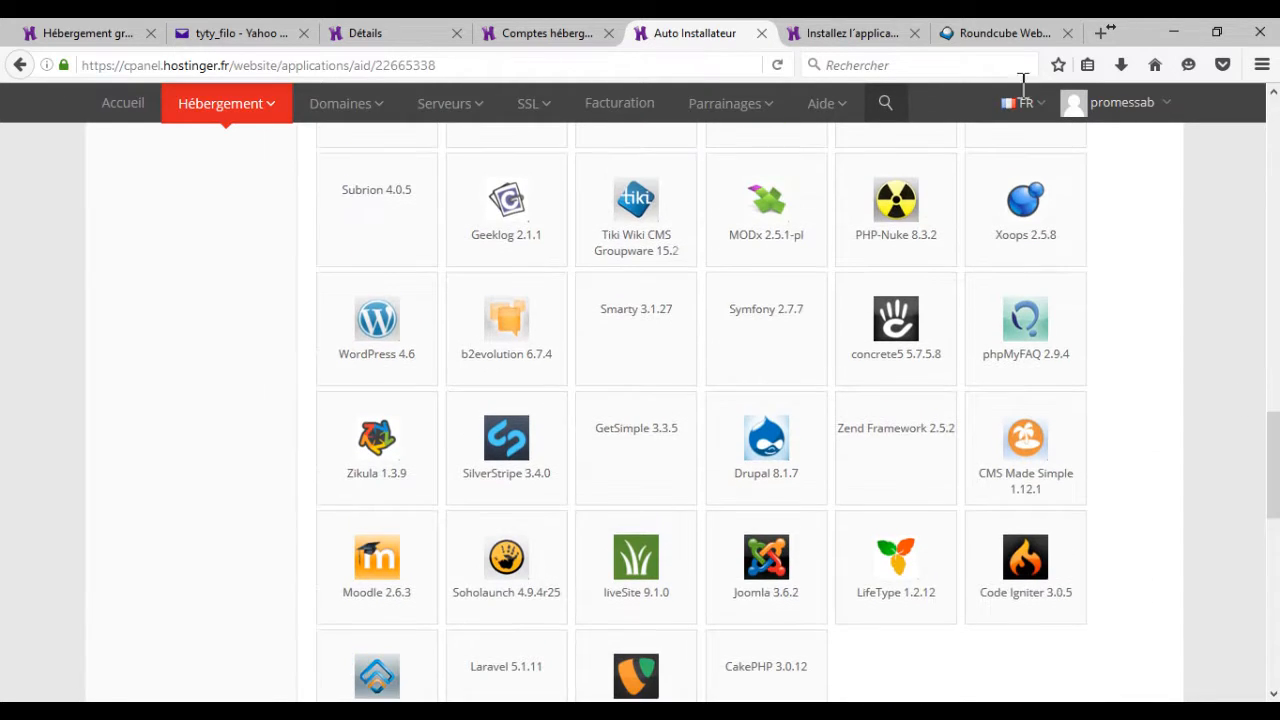
pyautogui.click(852, 33)
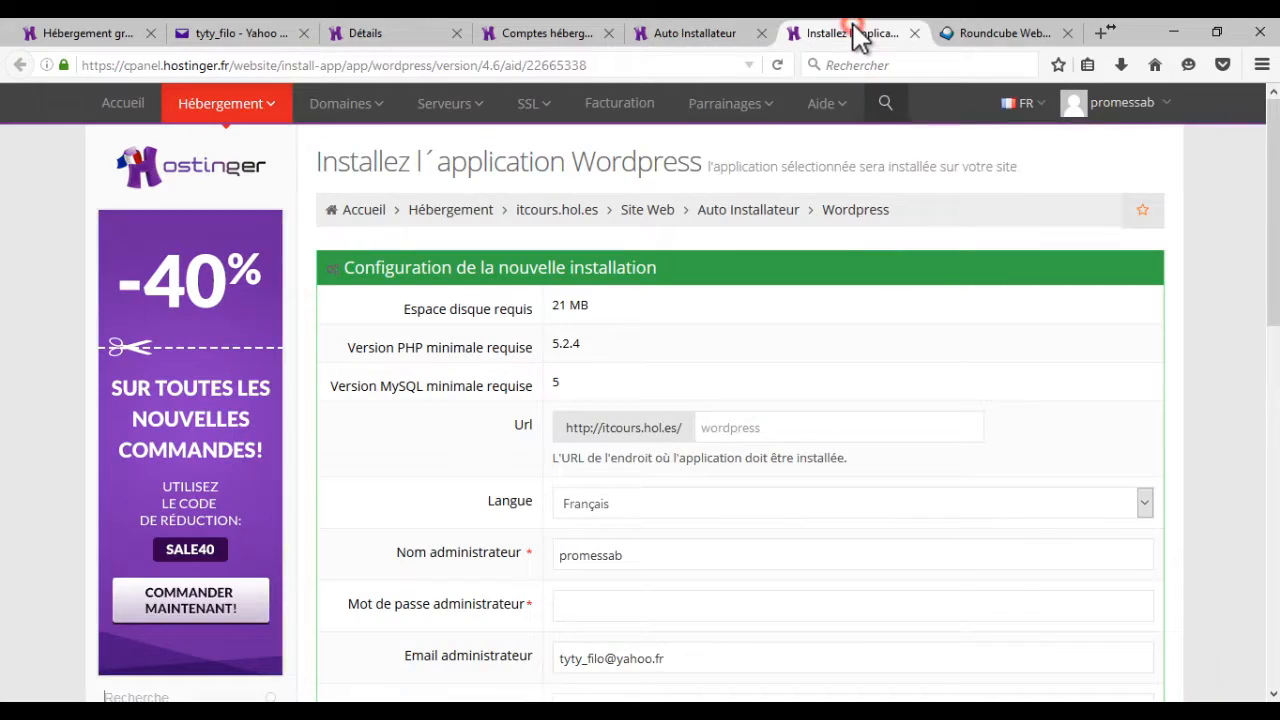
pyautogui.click(719, 427)
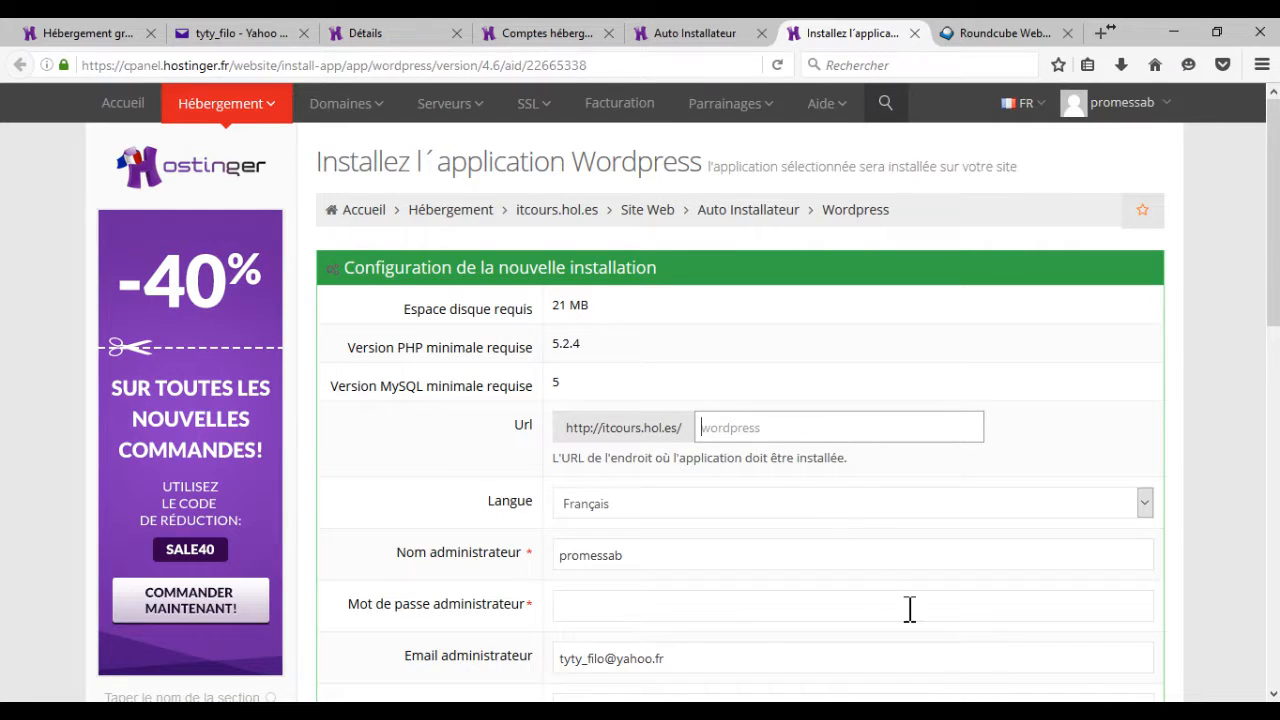
pyautogui.moveTo(1036, 712)
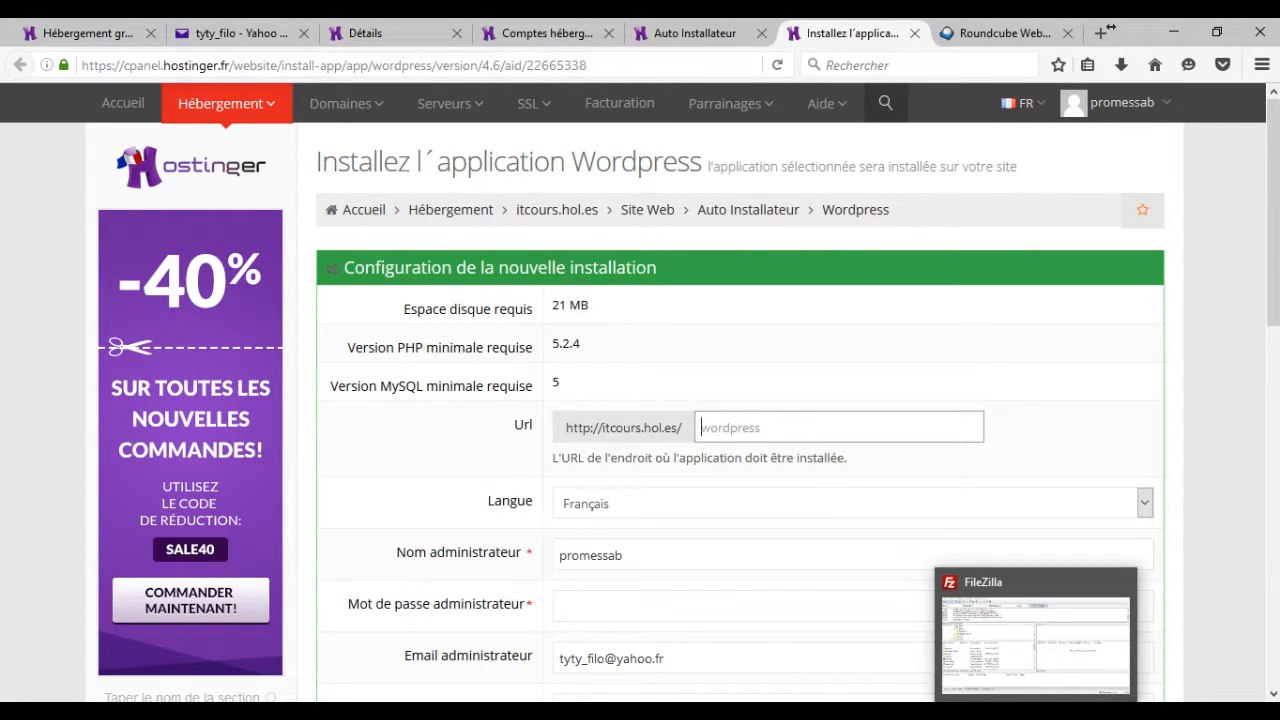
# Connect FileZilla to the saved tutofree server.
pyautogui.click(1036, 712)
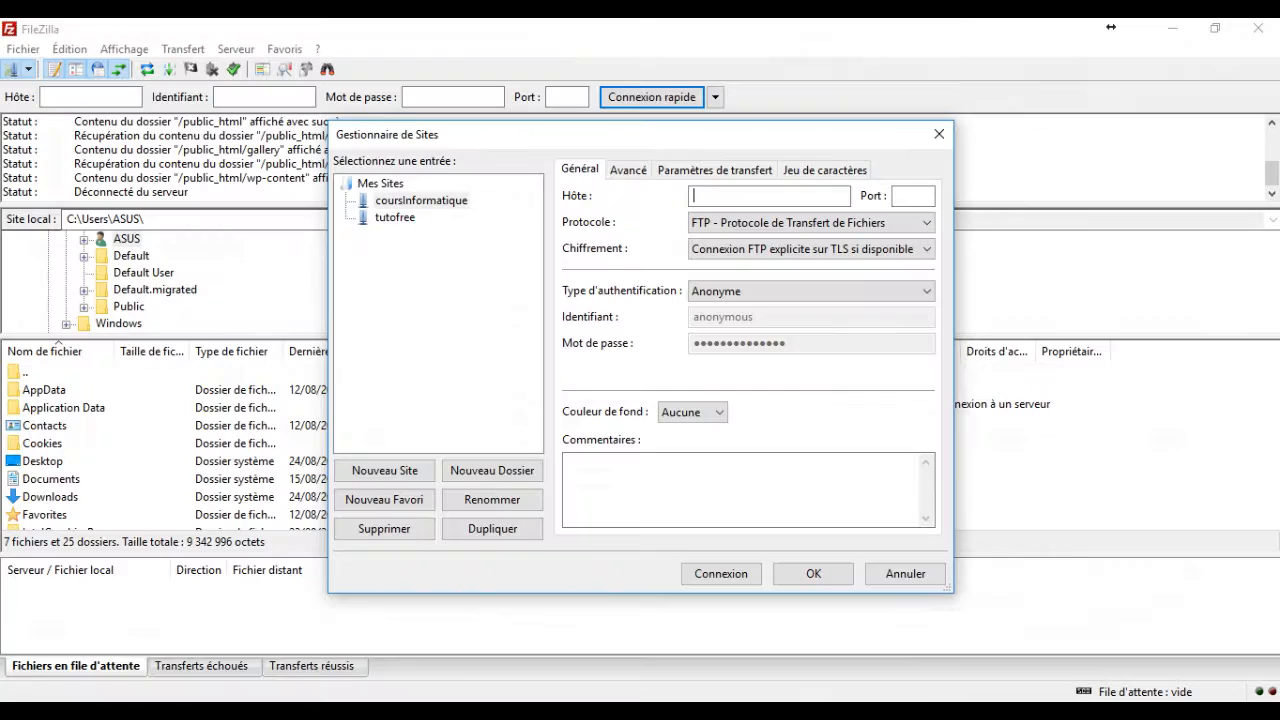
pyautogui.click(397, 216)
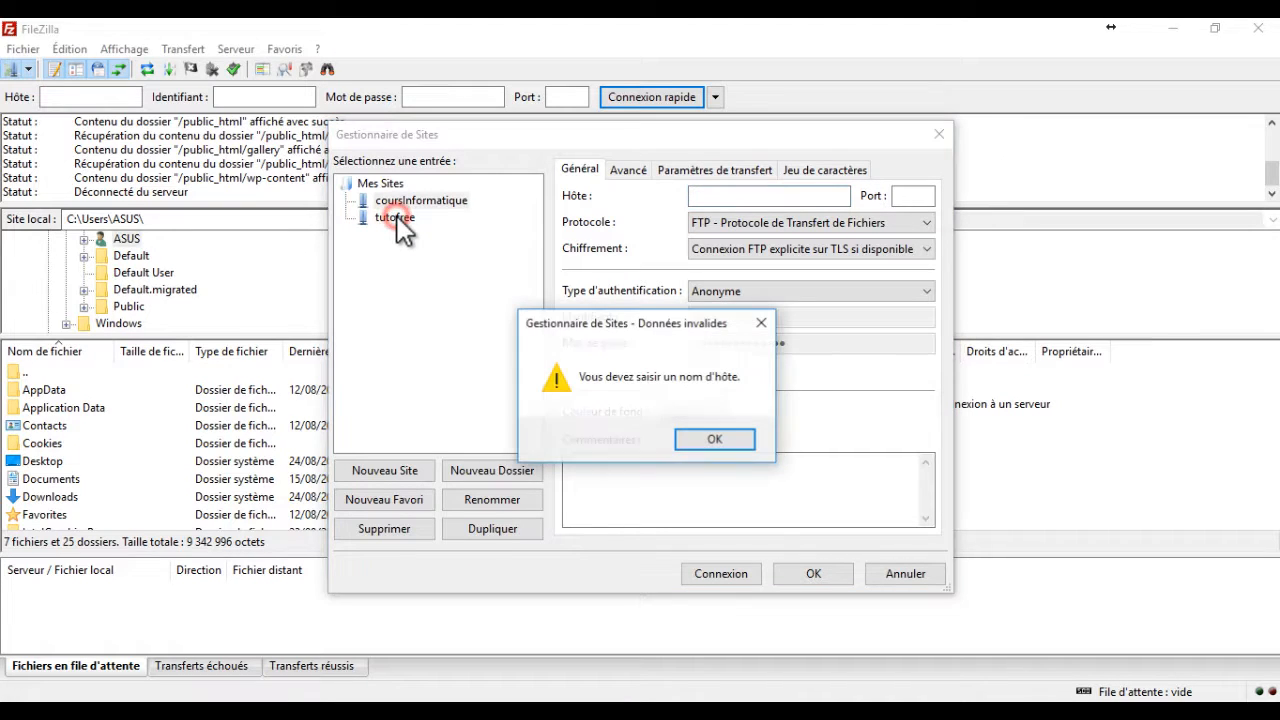
pyautogui.click(740, 440)
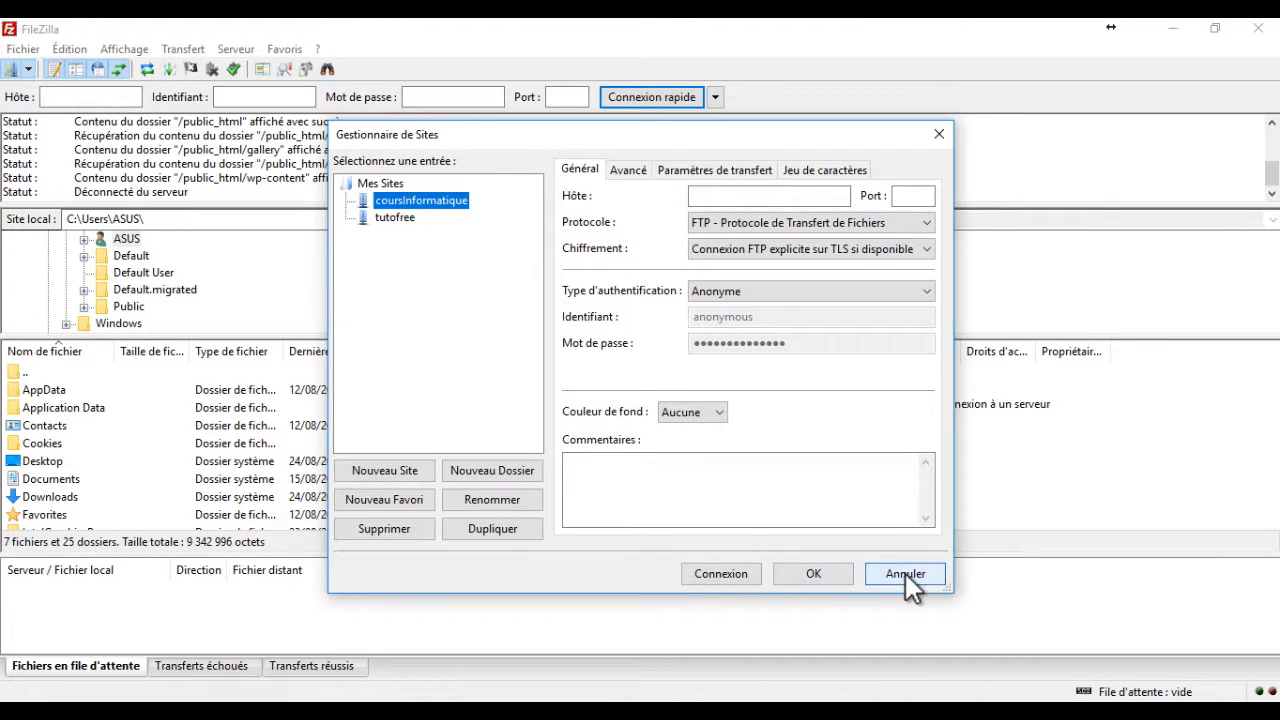
pyautogui.click(905, 573)
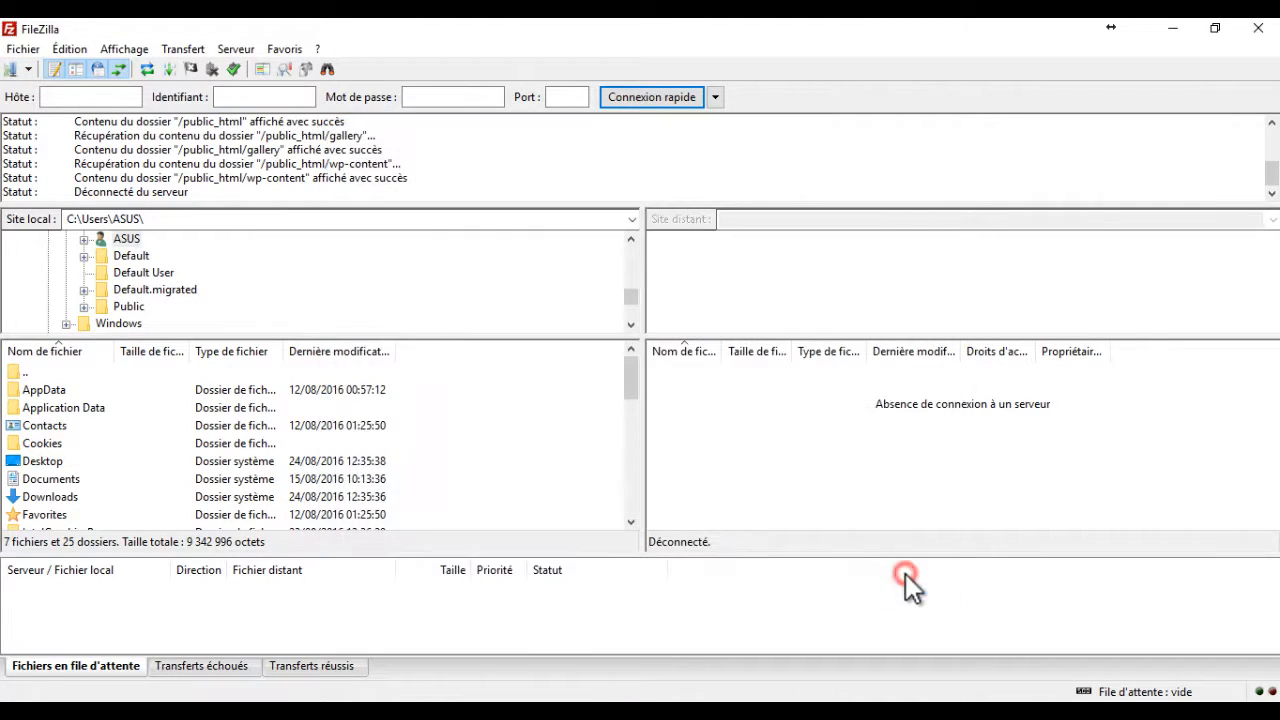
pyautogui.click(30, 68)
pyautogui.click(46, 92)
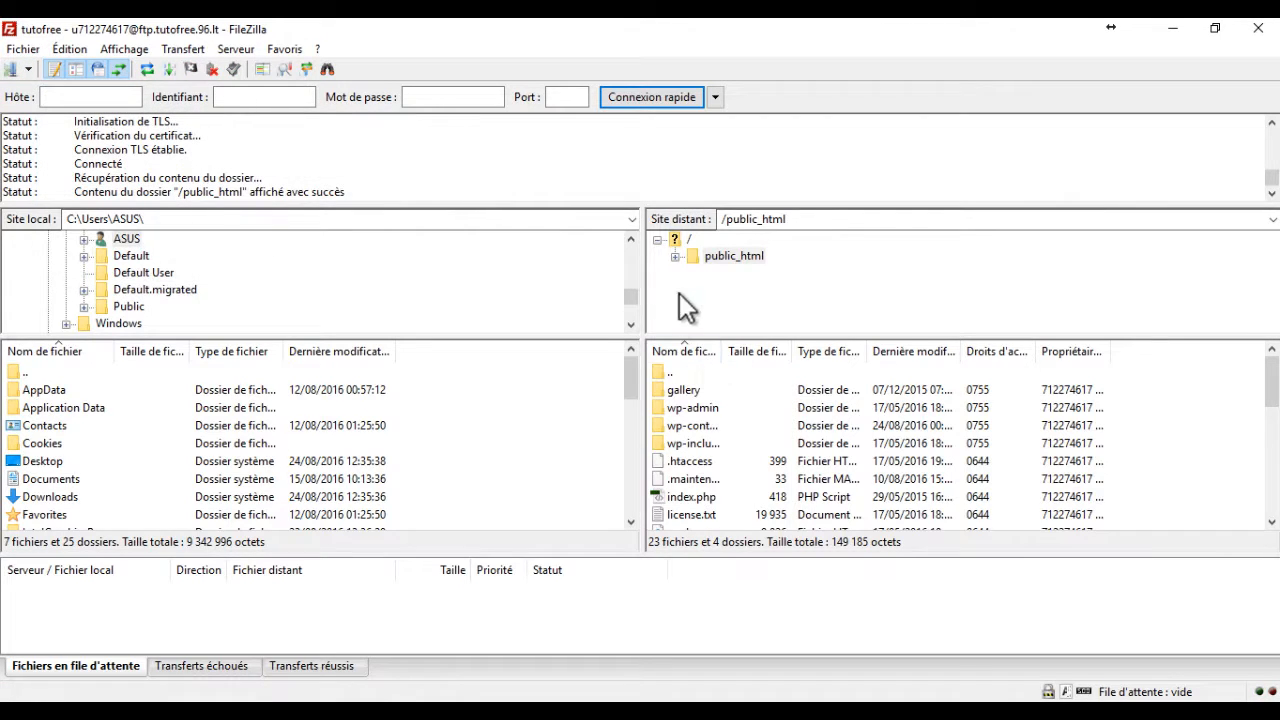
# Browse the remote public_html/wp-content folder.
pyautogui.click(675, 257)
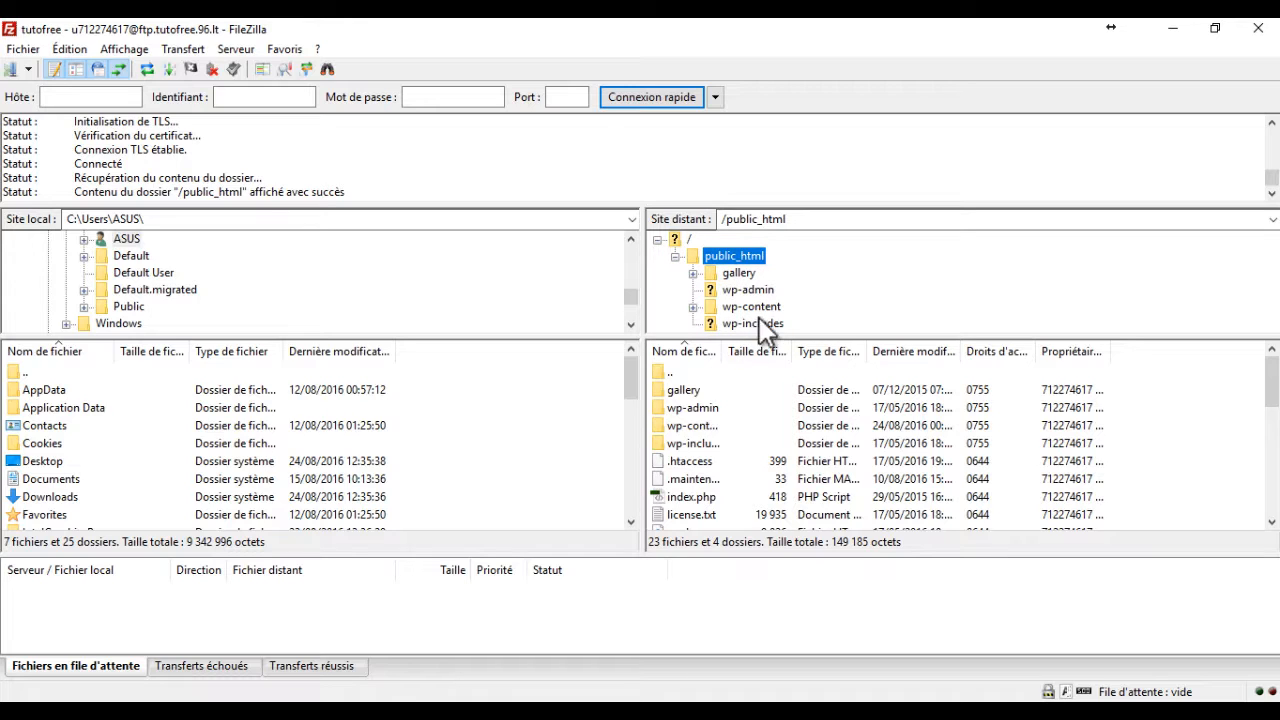
pyautogui.click(693, 306)
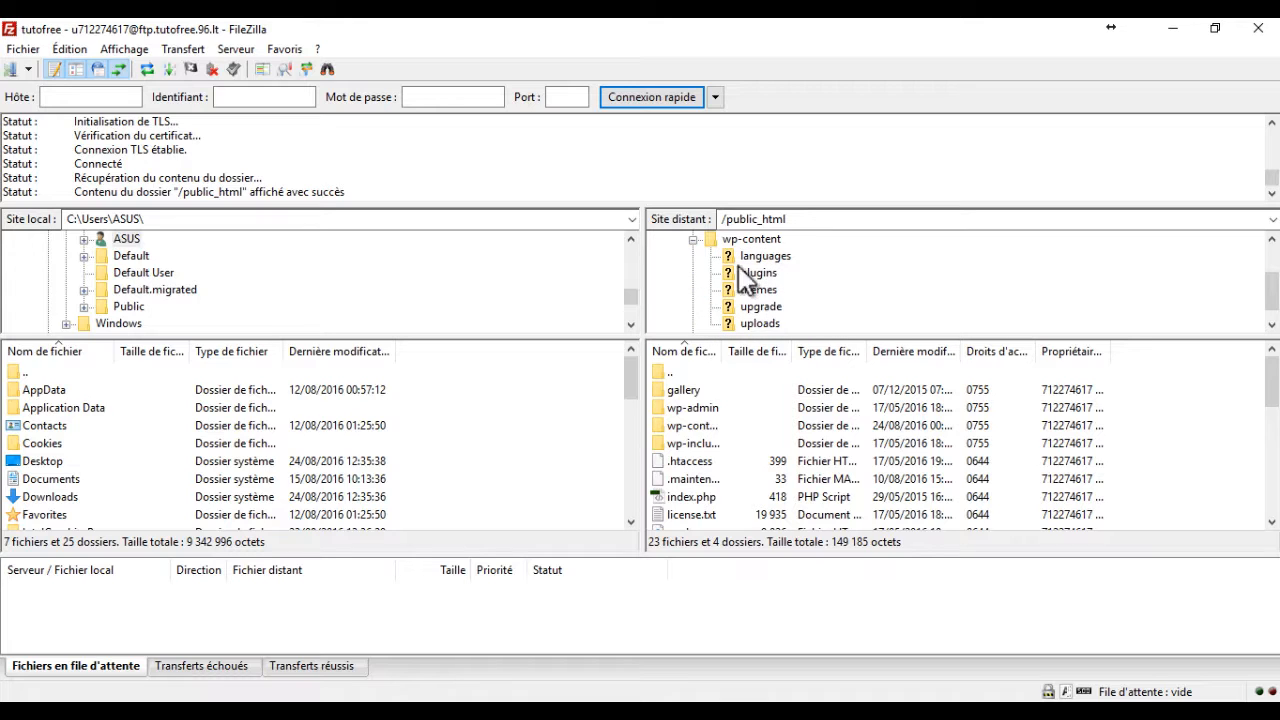
pyautogui.doubleClick(745, 241)
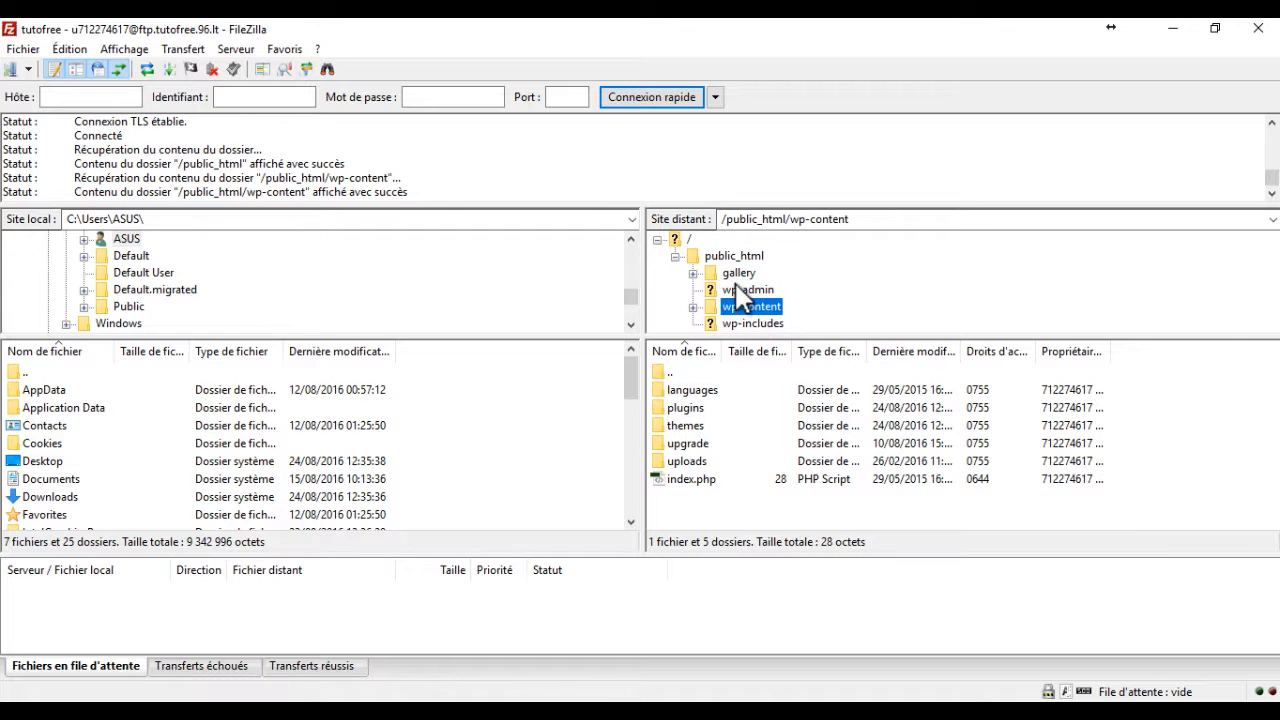
# Minimize FileZilla and return to the Hostinger Auto Installateur app list.
pyautogui.click(1178, 30)
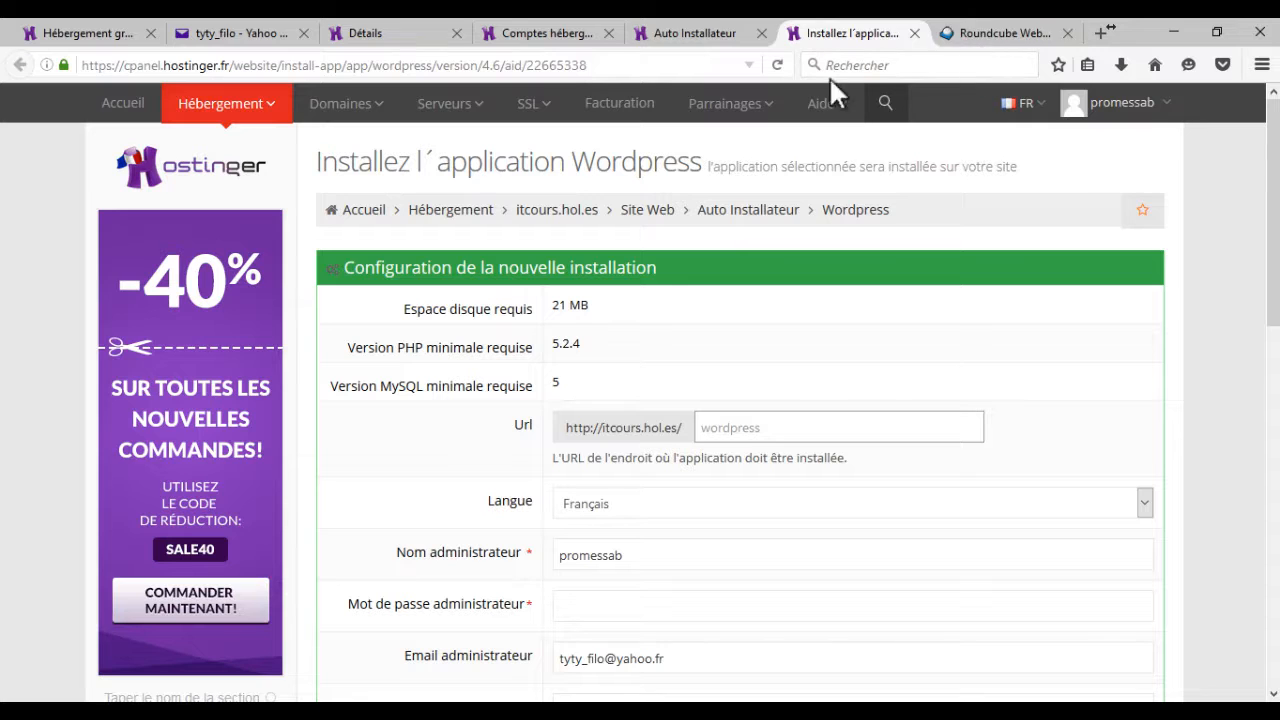
pyautogui.click(702, 30)
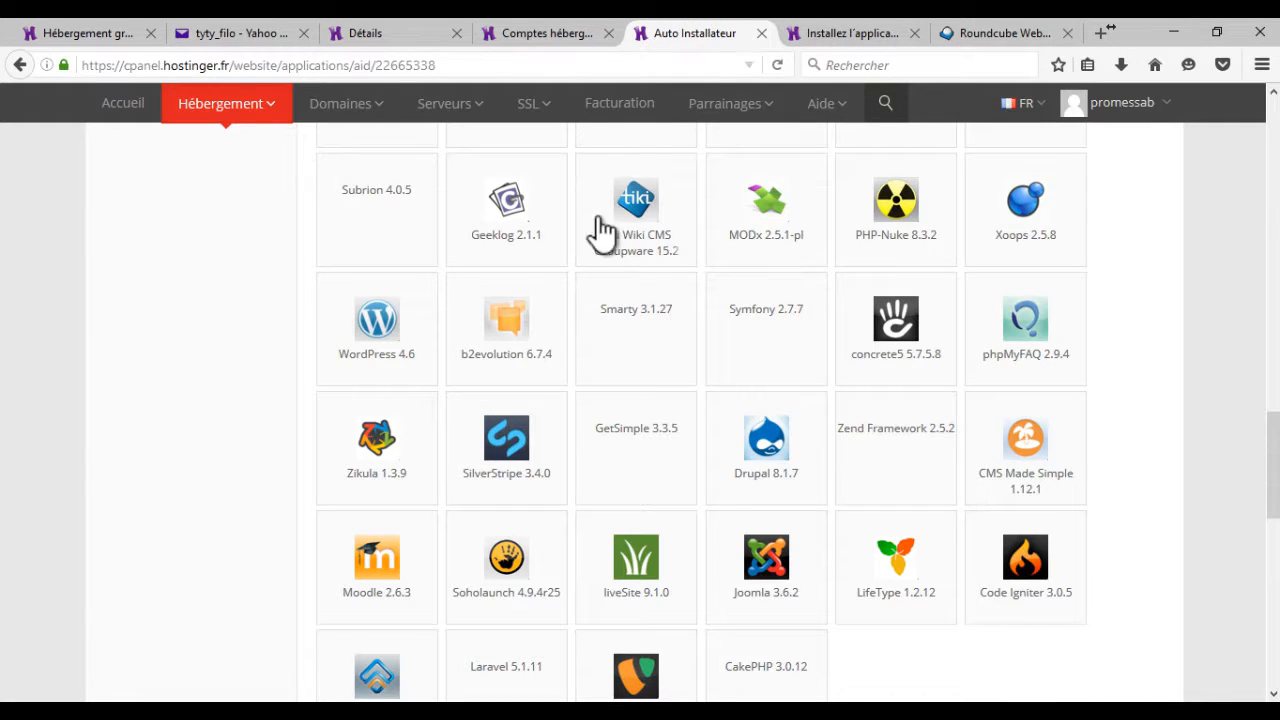
pyautogui.scroll(-10, 626, 280)
pyautogui.scroll(9, 663, 280)
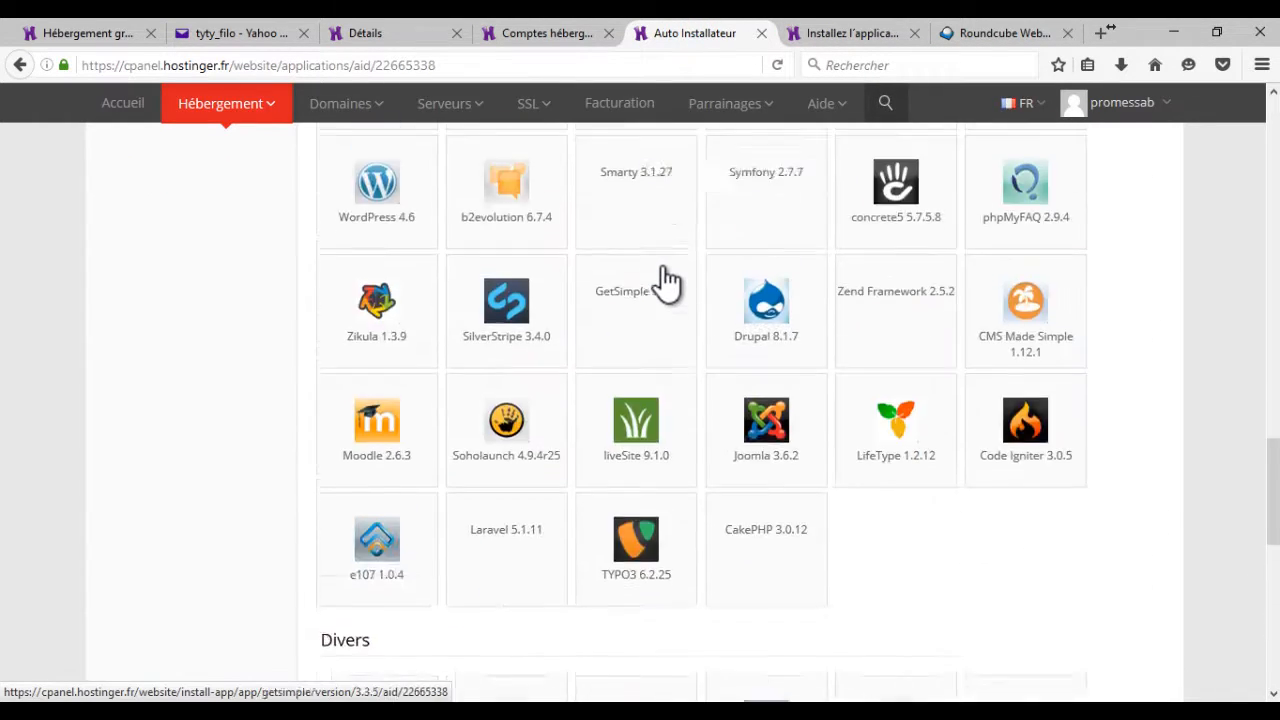
pyautogui.scroll(9, 663, 272)
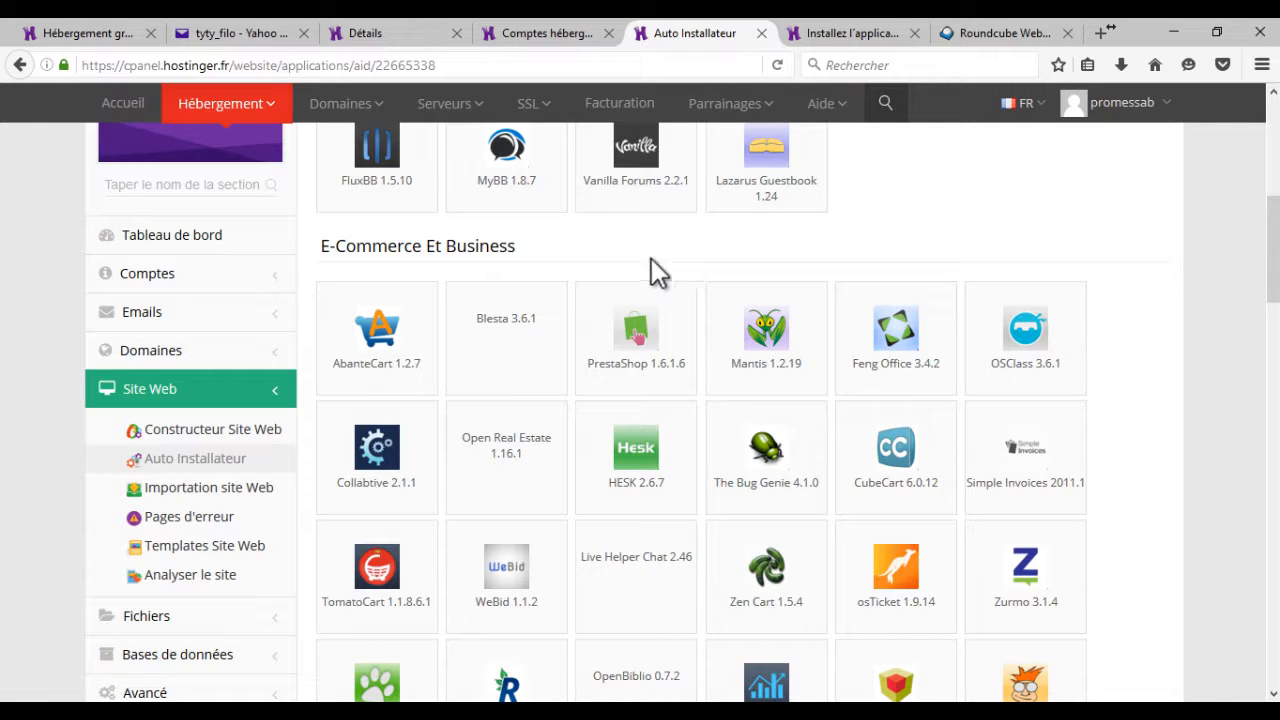
pyautogui.scroll(5, 608, 257)
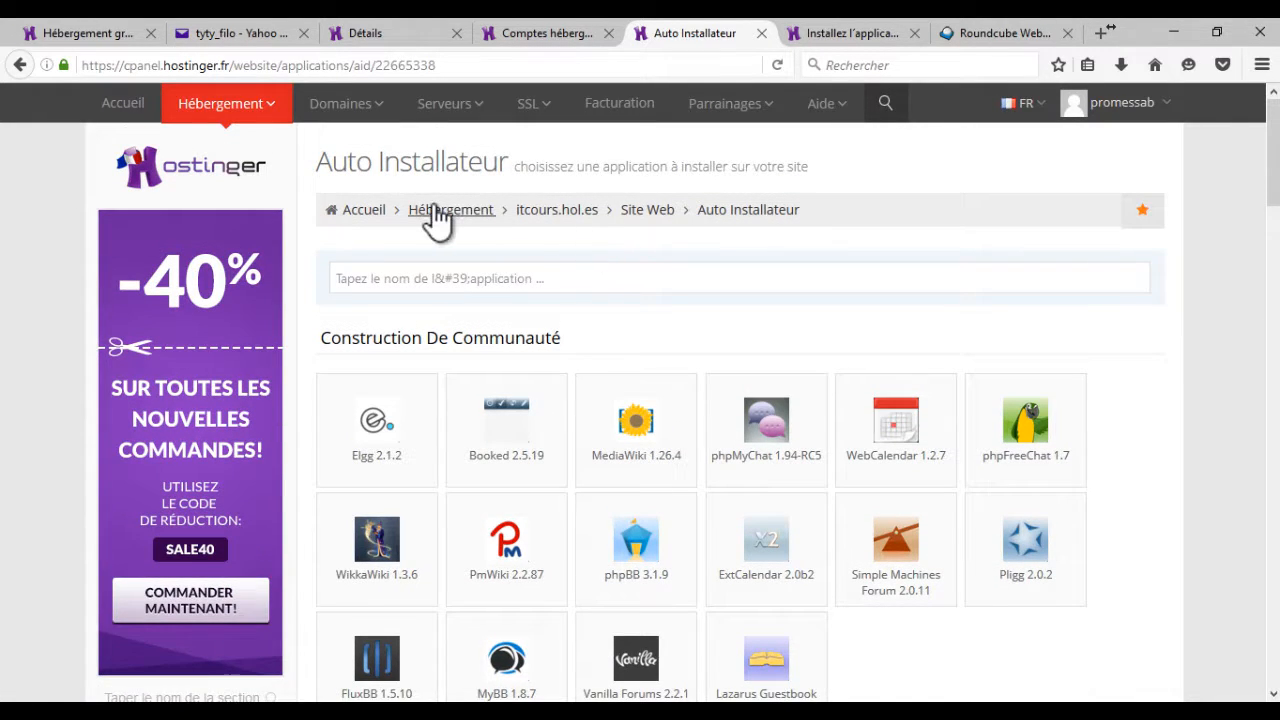
# From the Hébergement list, expand itcours.hol.es and open its hosting dashboard.
pyautogui.click(434, 209)
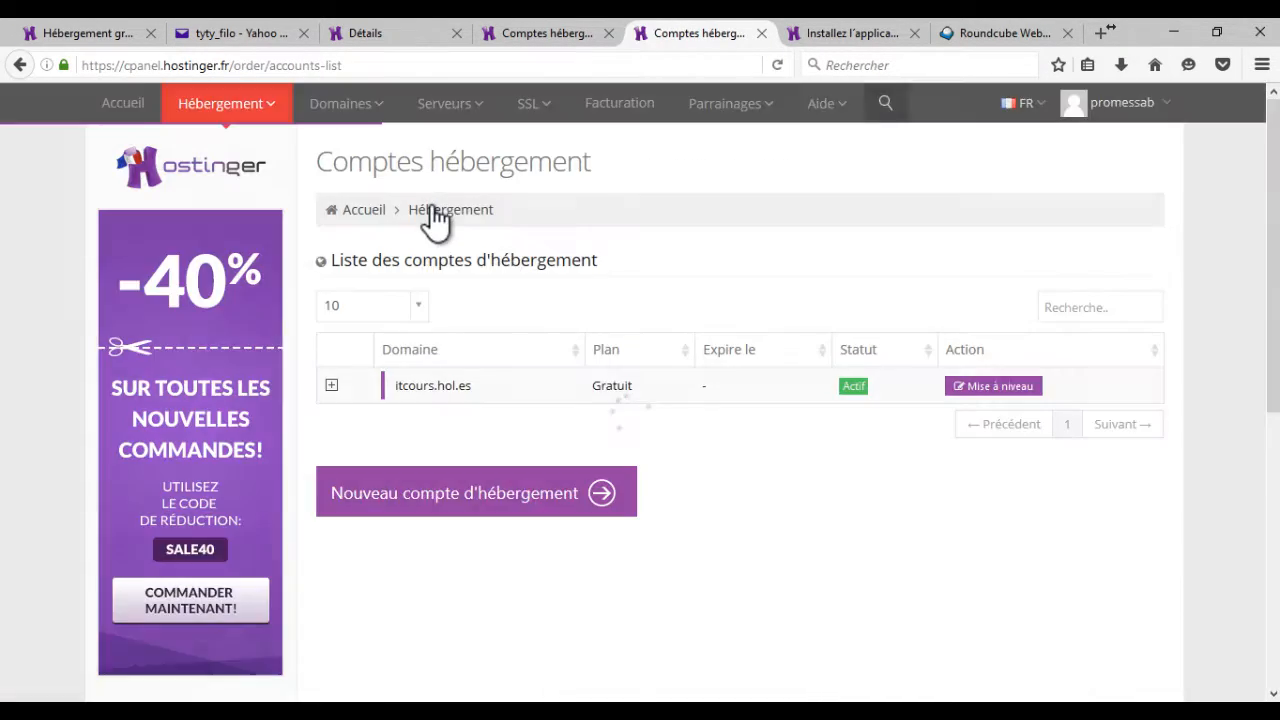
pyautogui.click(331, 385)
pyautogui.scroll(-3, 614, 377)
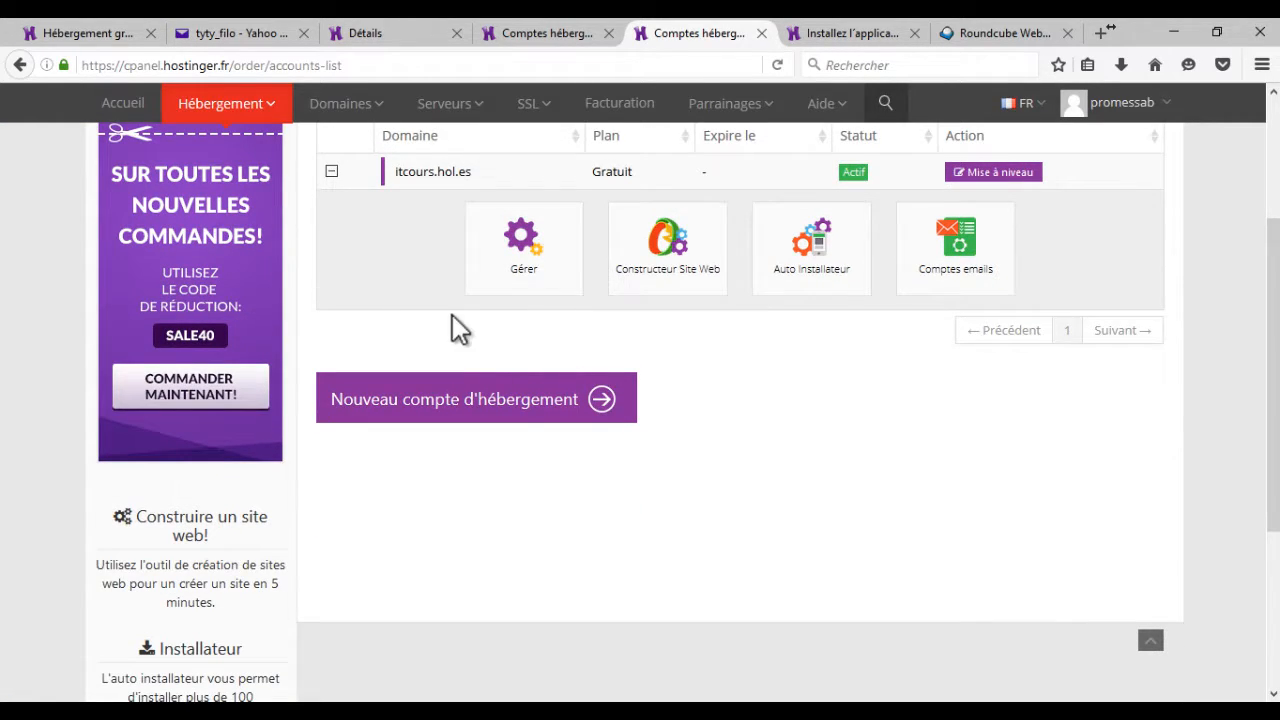
pyautogui.scroll(3, 455, 328)
pyautogui.click(541, 460)
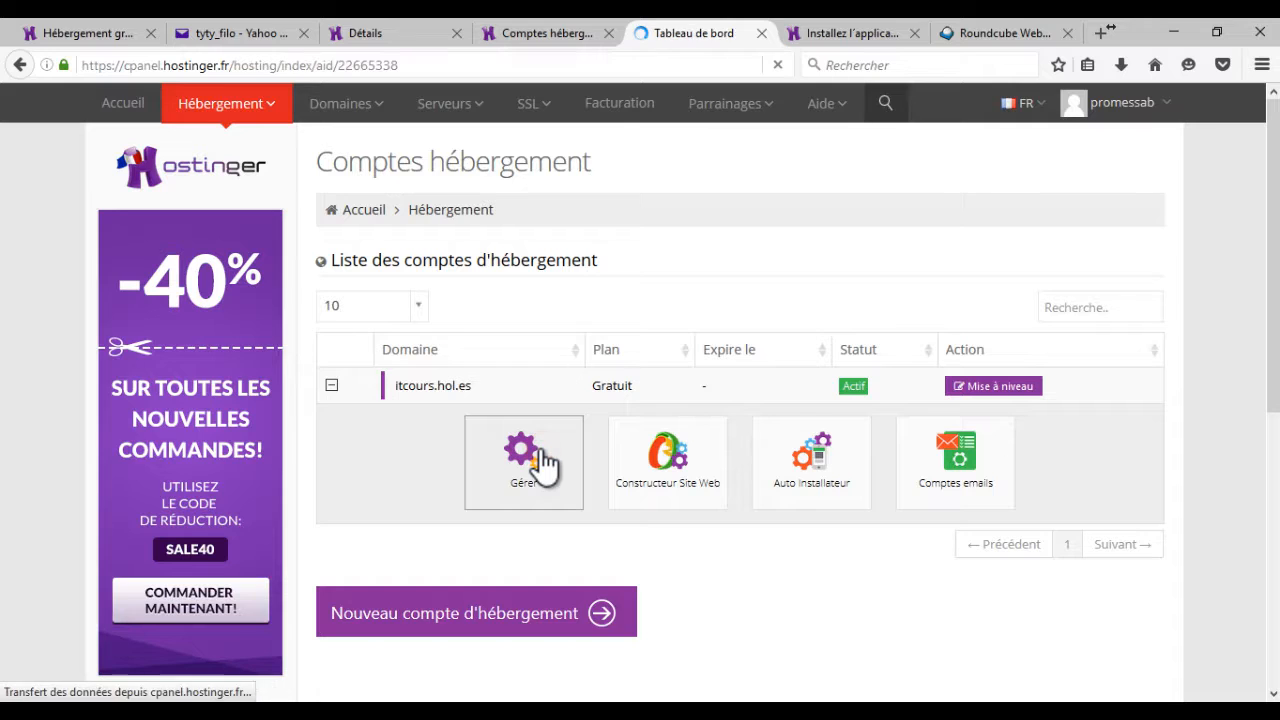
# Scroll to Fichiers and open Gestionnaire de fichiers 2.
pyautogui.scroll(-12, 590, 440)
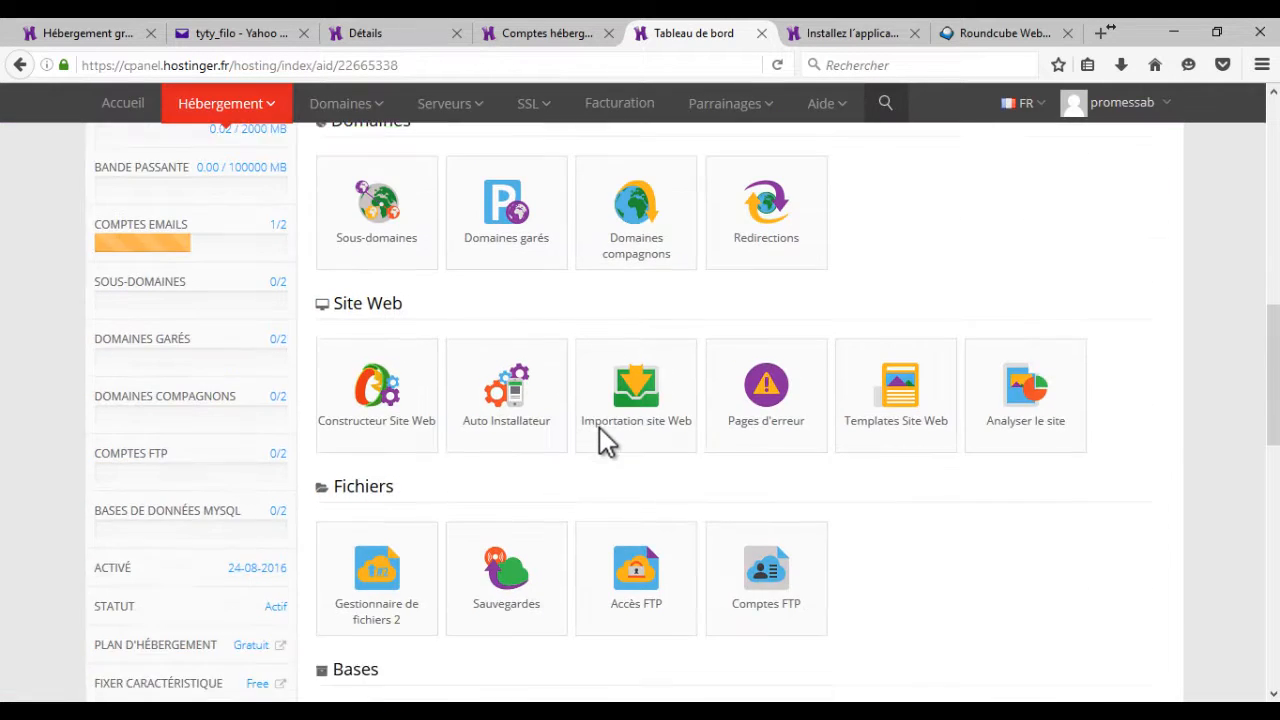
pyautogui.scroll(-1, 605, 440)
pyautogui.scroll(2, 599, 426)
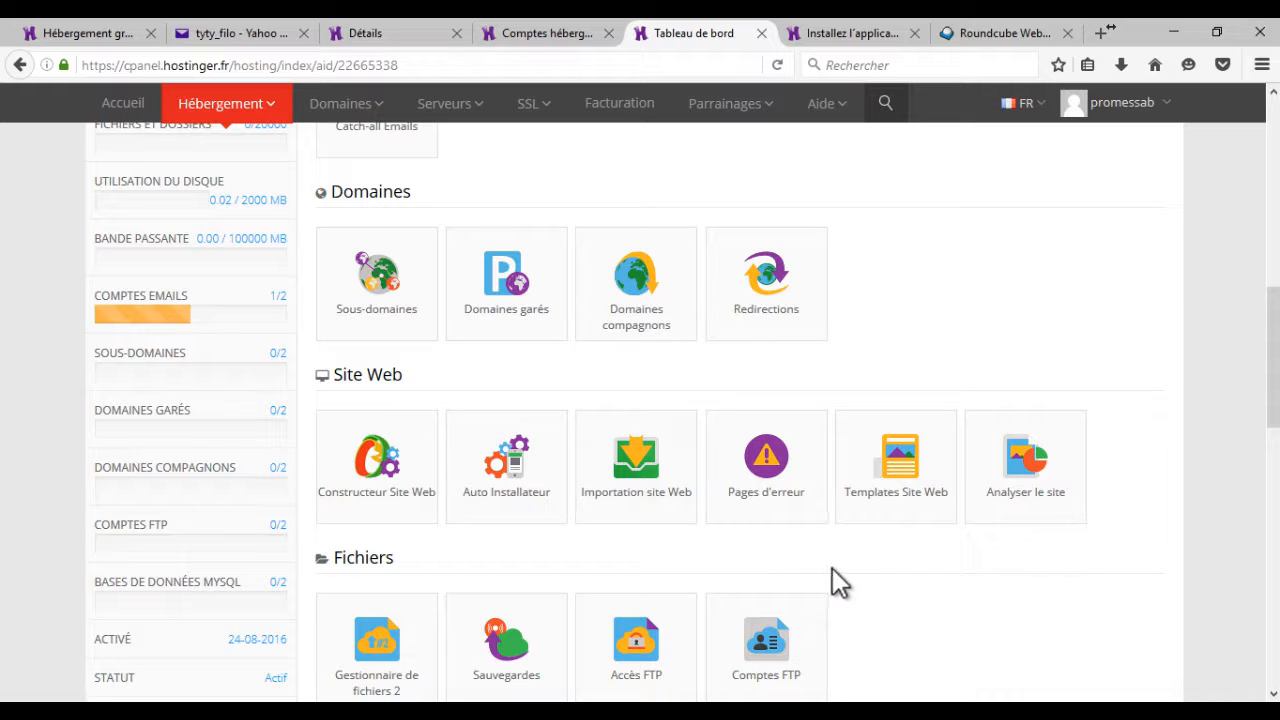
pyautogui.scroll(-3, 836, 568)
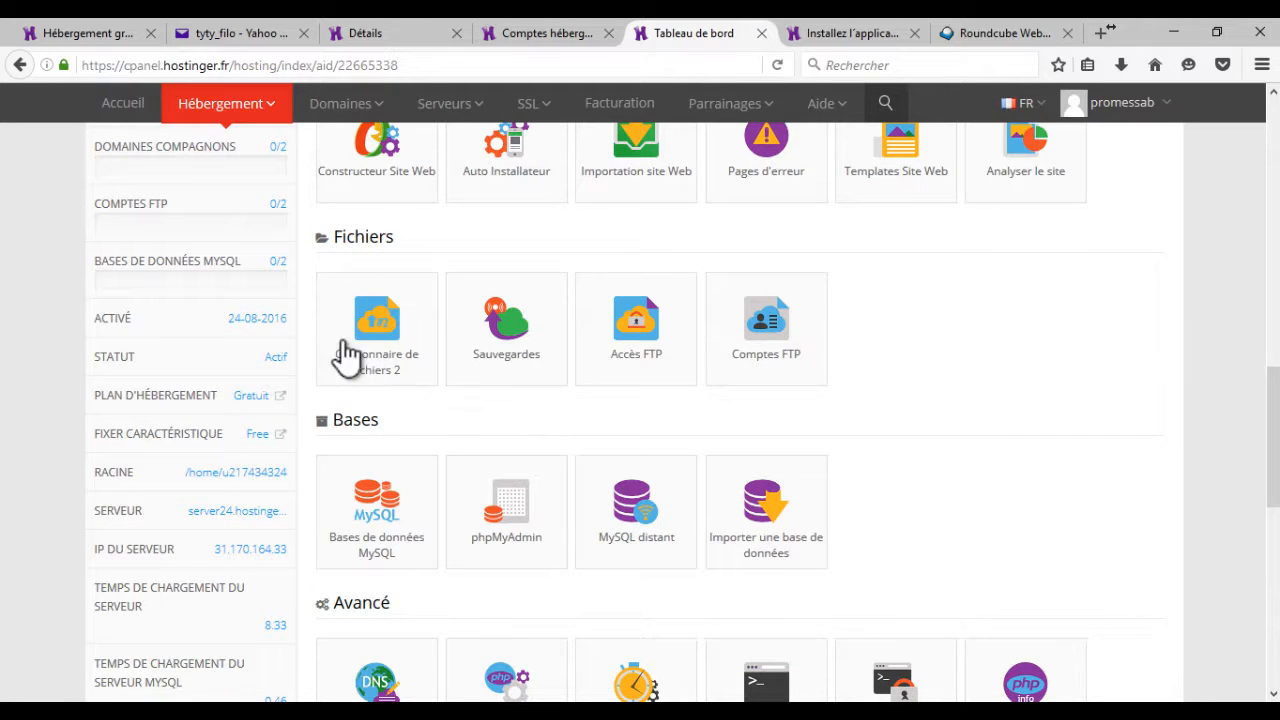
pyautogui.click(400, 343)
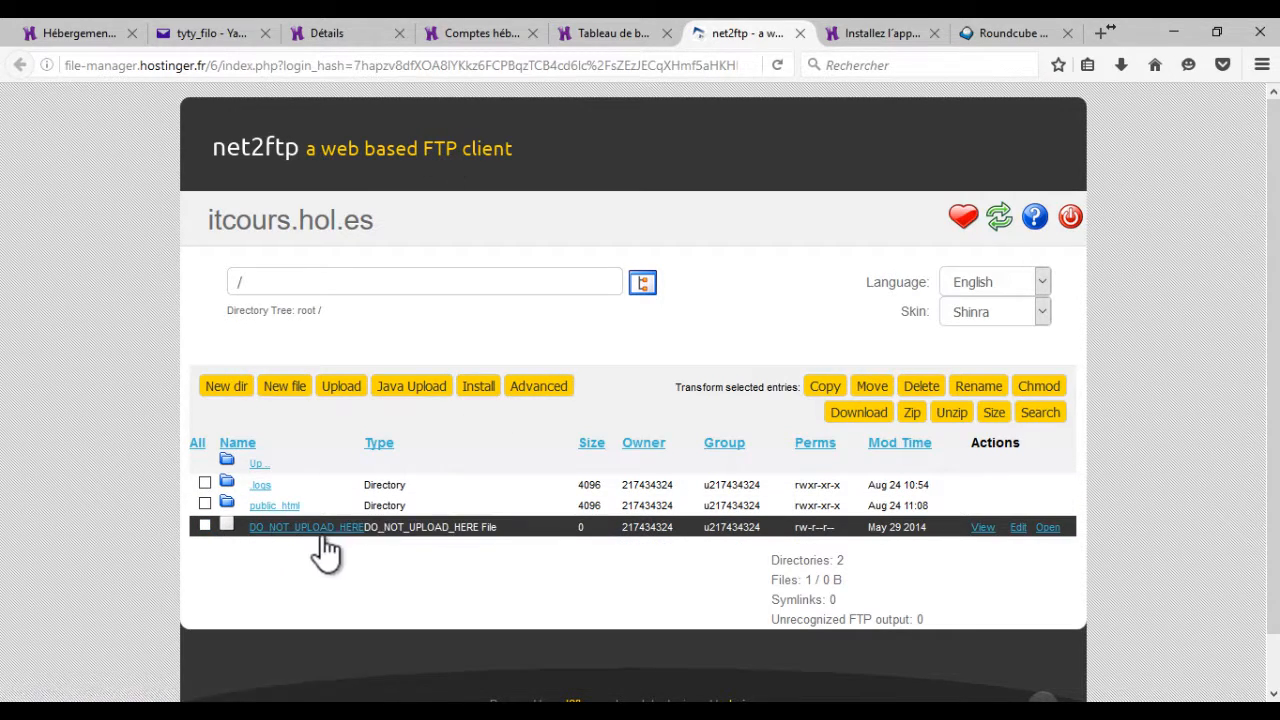
# In the first Hostinger tab, load the itcours.hol.es site address.
pyautogui.click(323, 35)
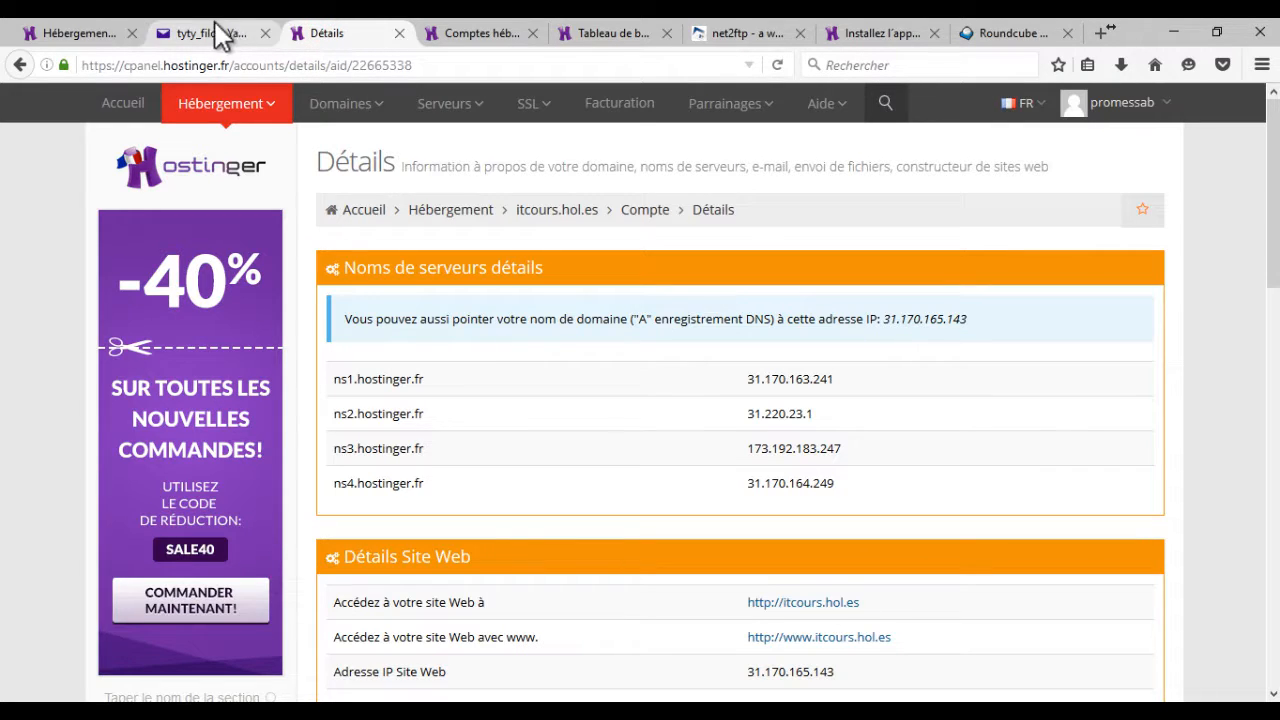
pyautogui.click(72, 33)
pyautogui.click(133, 68)
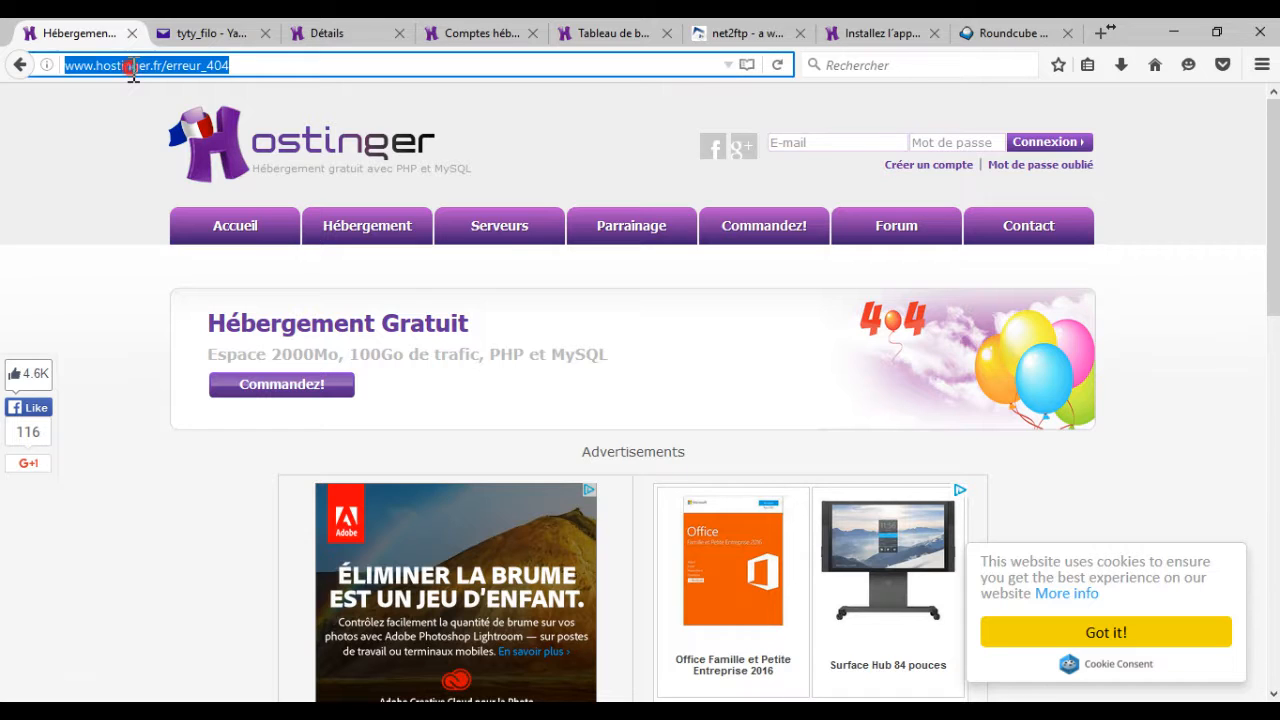
pyautogui.write('itcours.hol.es/')
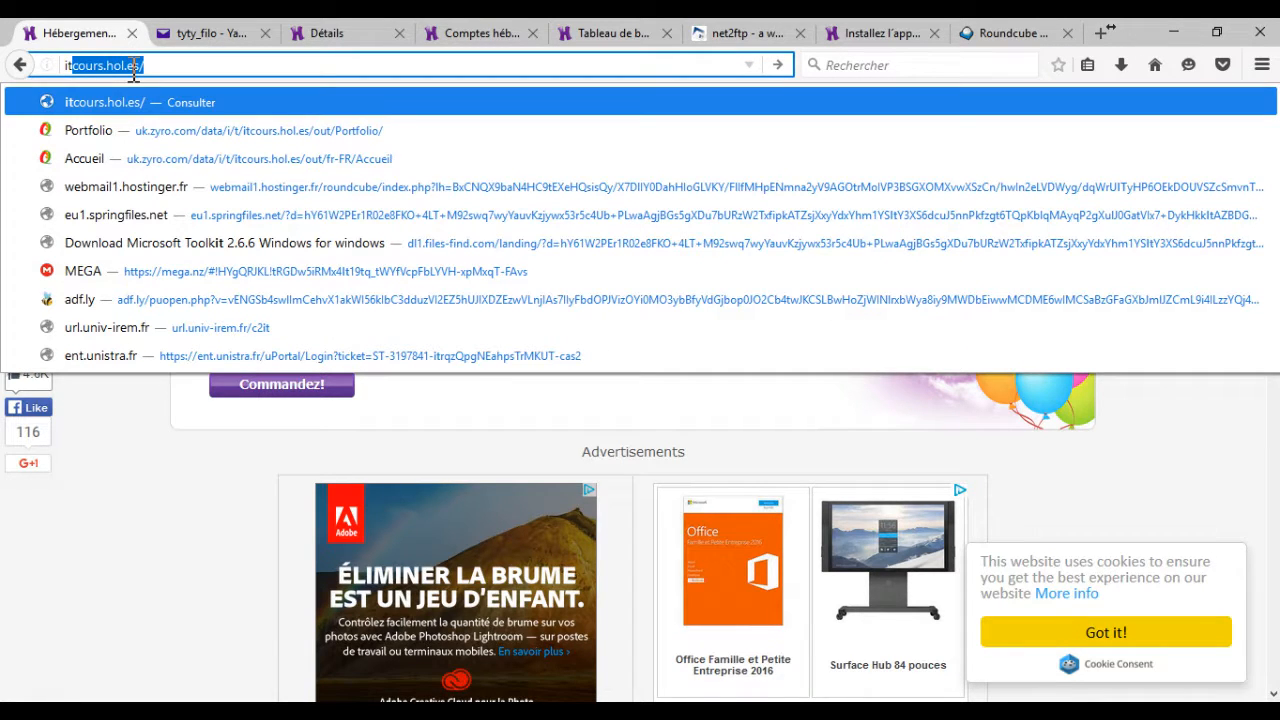
pyautogui.press('Return')
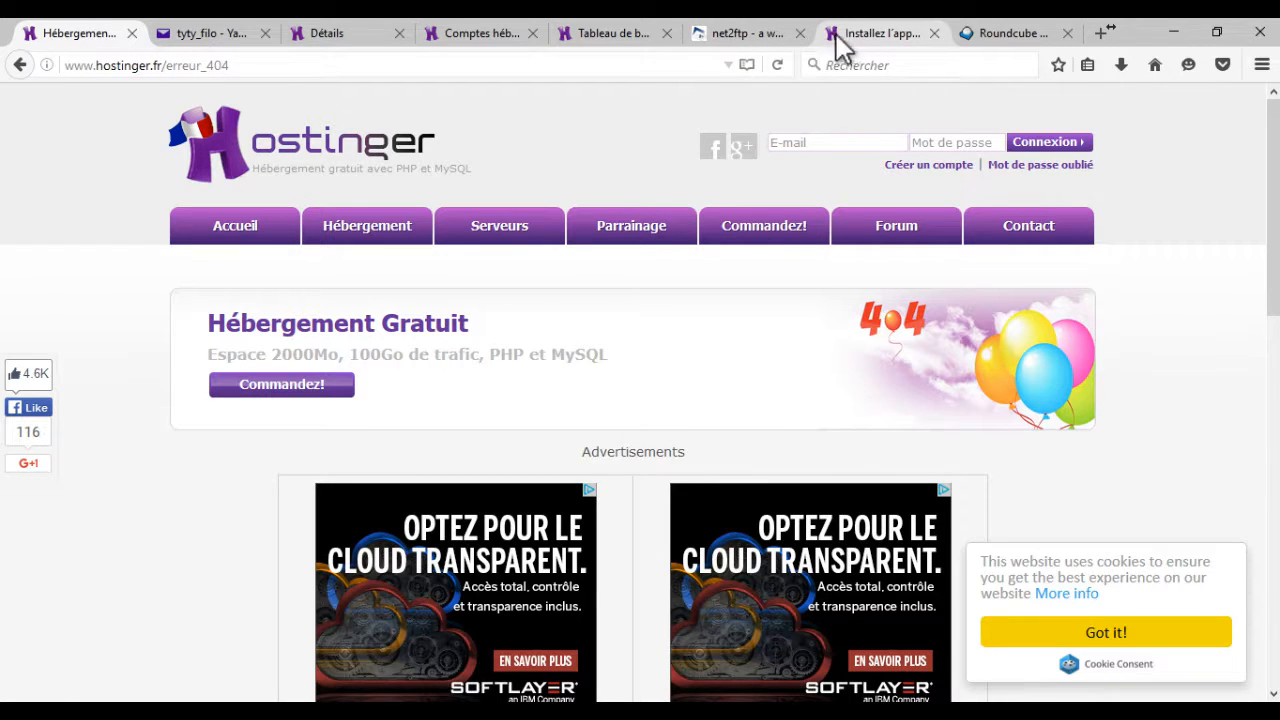
# Cycle through the installer, dashboard, accounts and details tabs, ending on net2ftp.
pyautogui.click(861, 39)
pyautogui.click(626, 35)
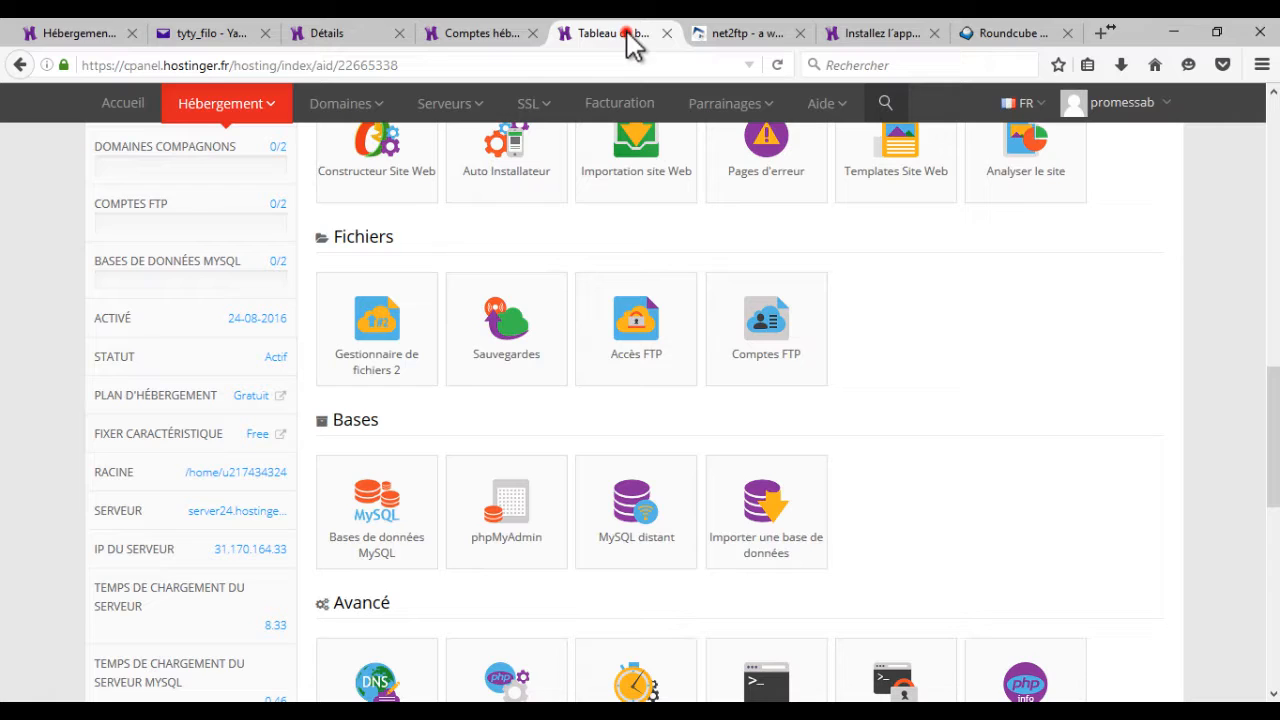
pyautogui.click(473, 36)
pyautogui.click(353, 33)
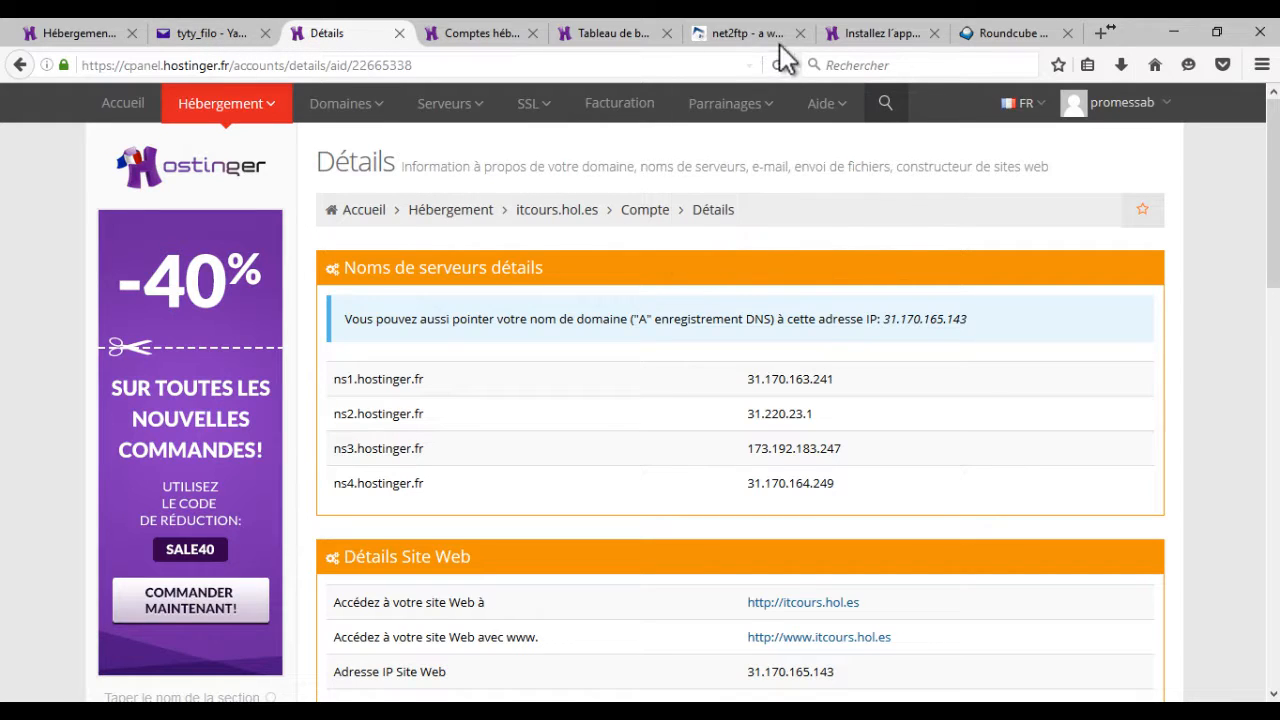
pyautogui.click(858, 35)
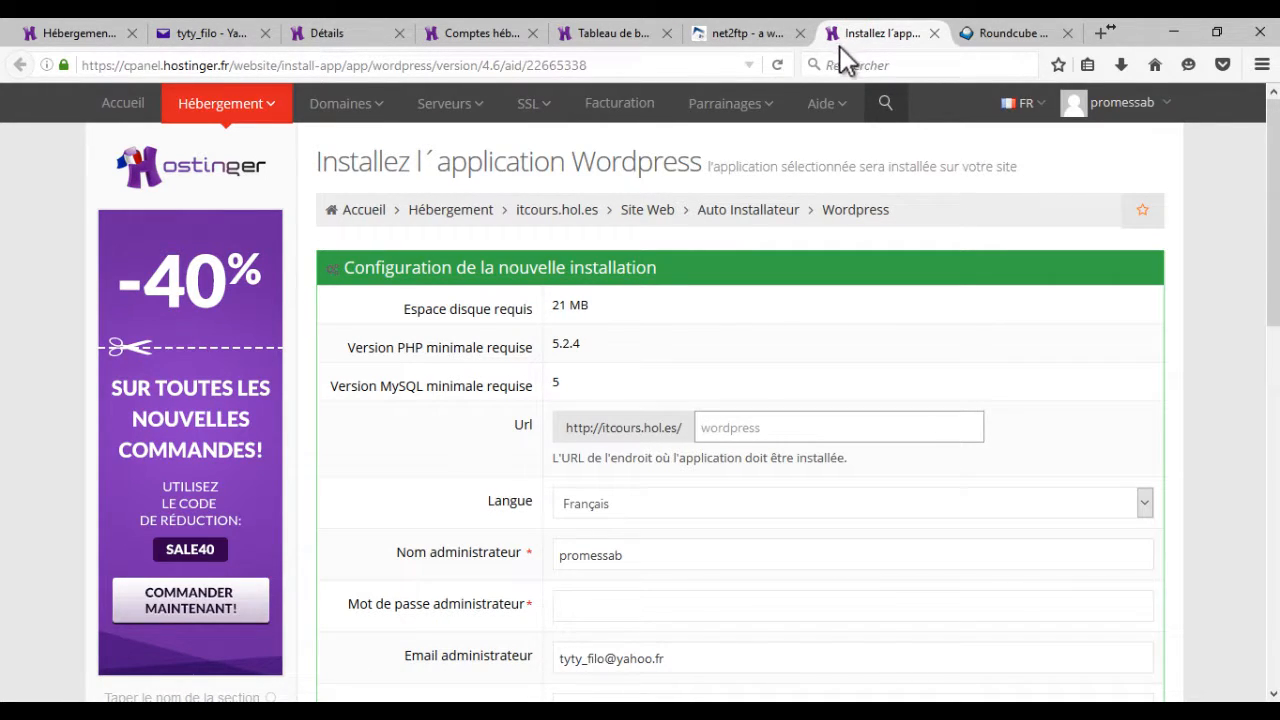
pyautogui.click(758, 35)
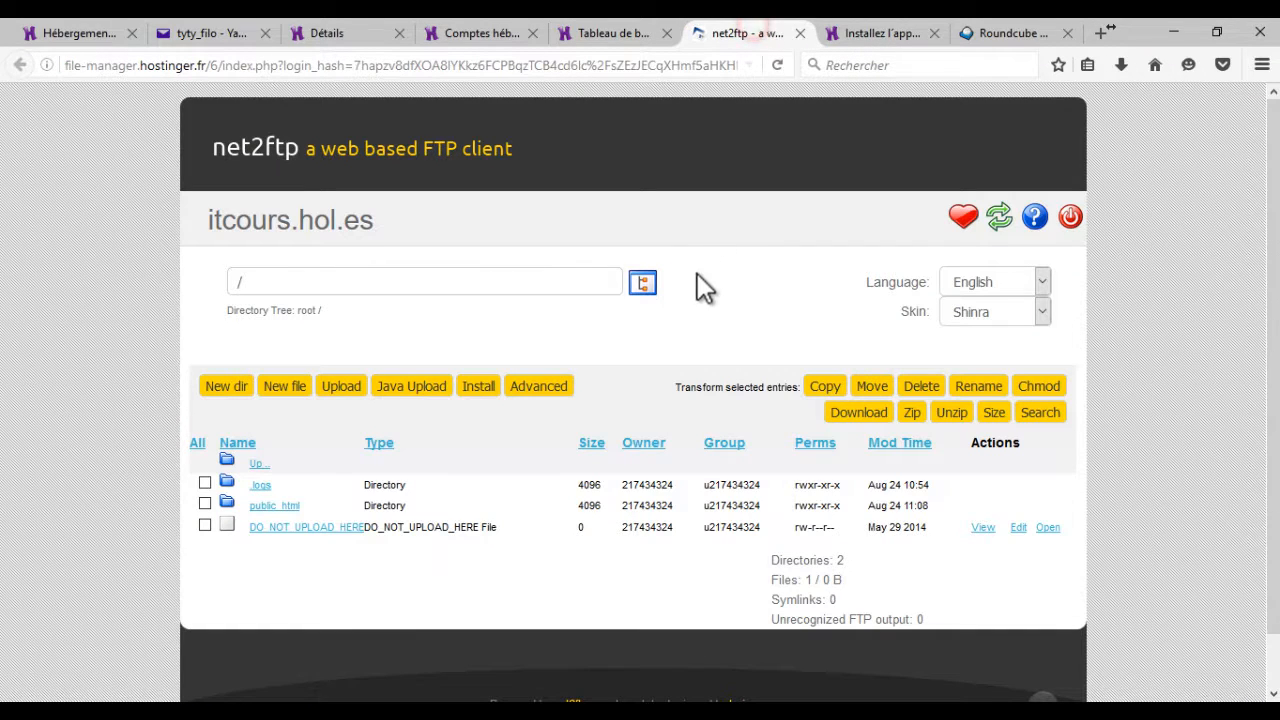
# Open public_html and open index.php in Notepad (Bloc-notes).
pyautogui.click(282, 507)
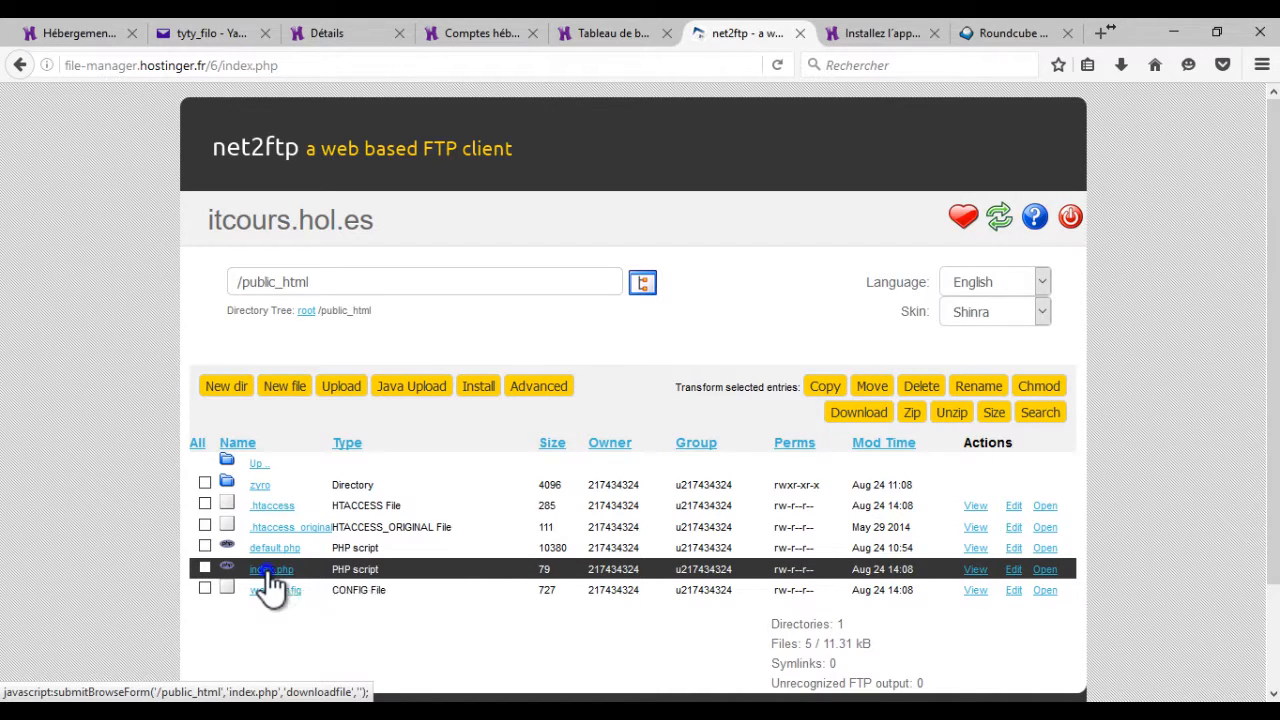
pyautogui.rightClick(263, 572)
pyautogui.click(260, 572)
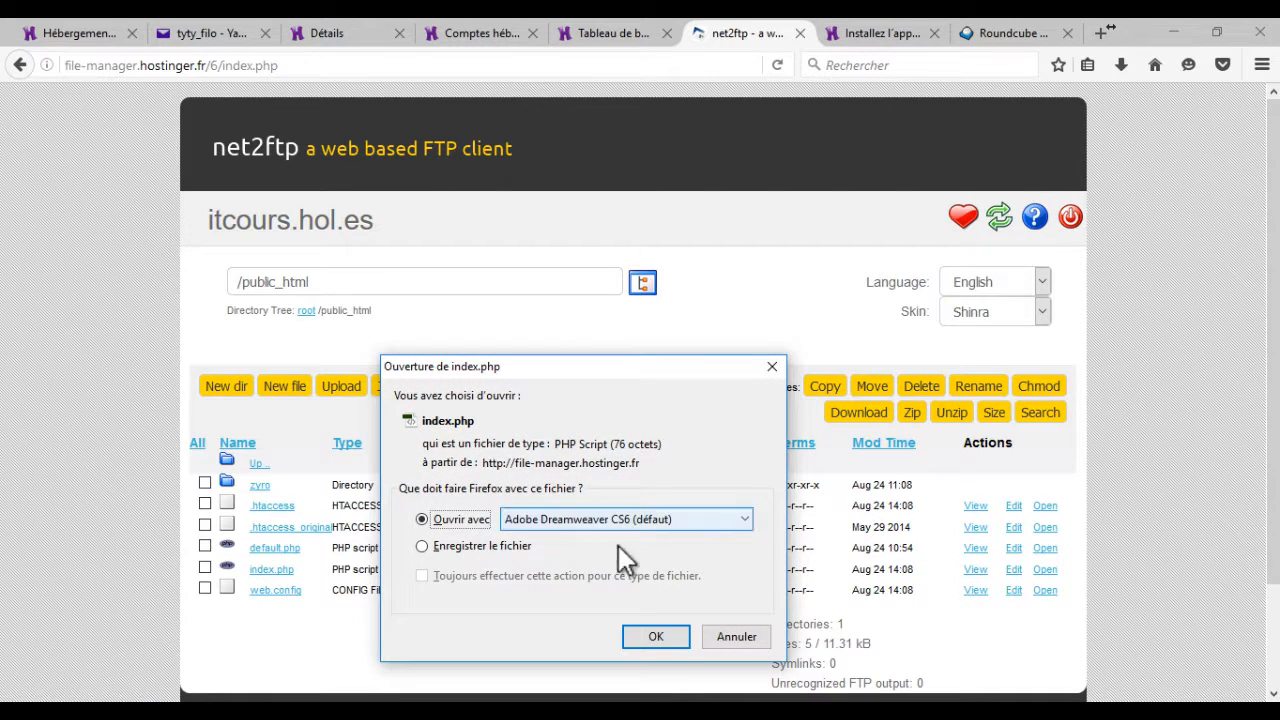
pyautogui.click(679, 643)
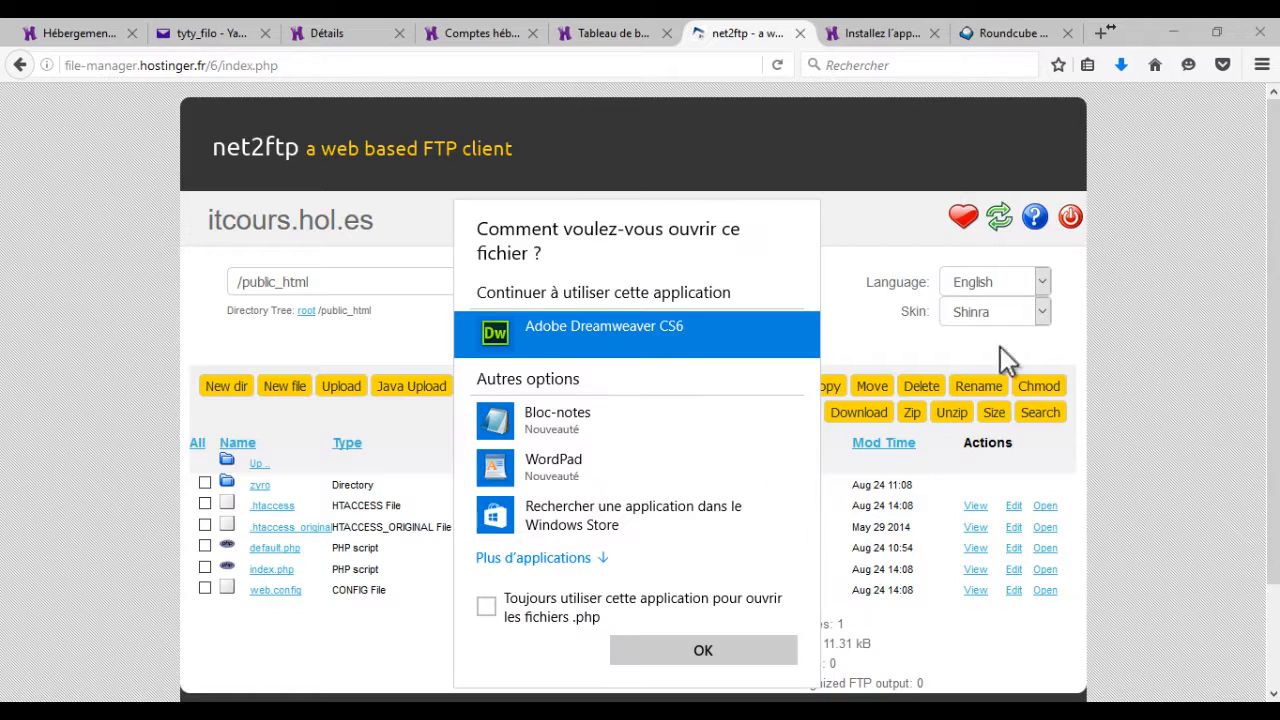
pyautogui.click(551, 426)
pyautogui.click(714, 649)
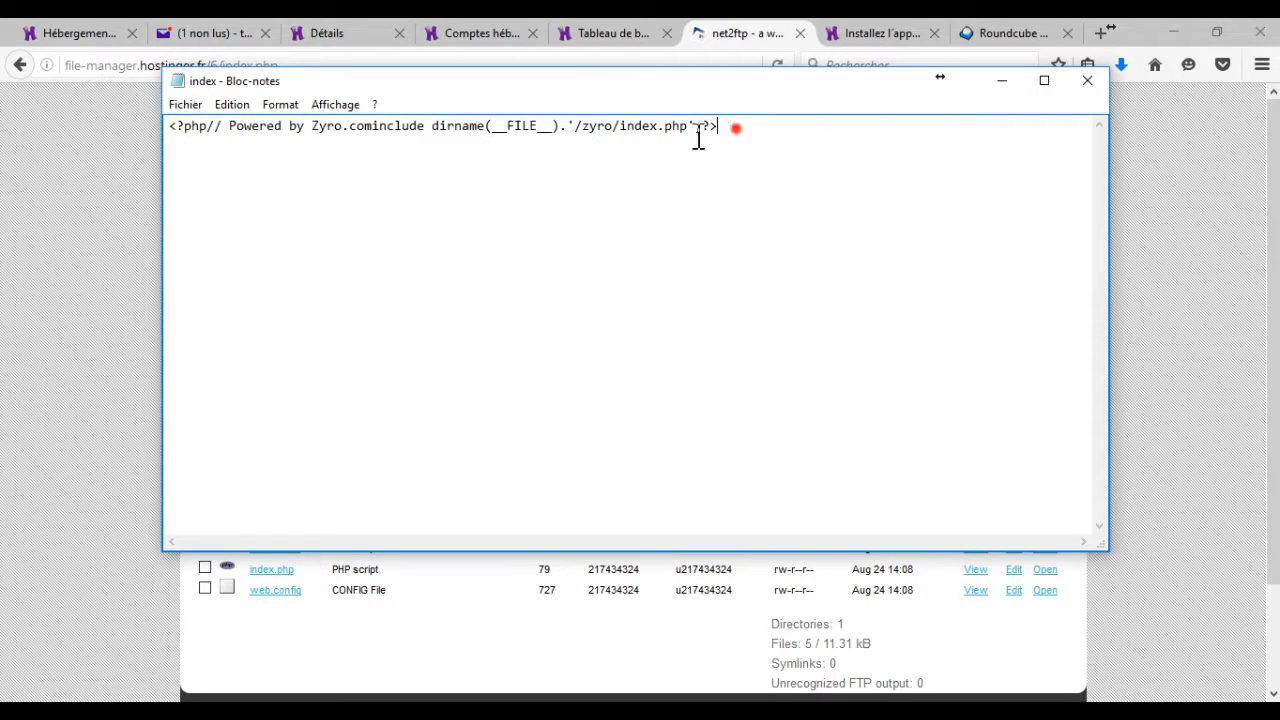
# Read through the index.php code line, then close Notepad without changes.
pyautogui.moveTo(698, 140); pyautogui.dragTo(178, 83)
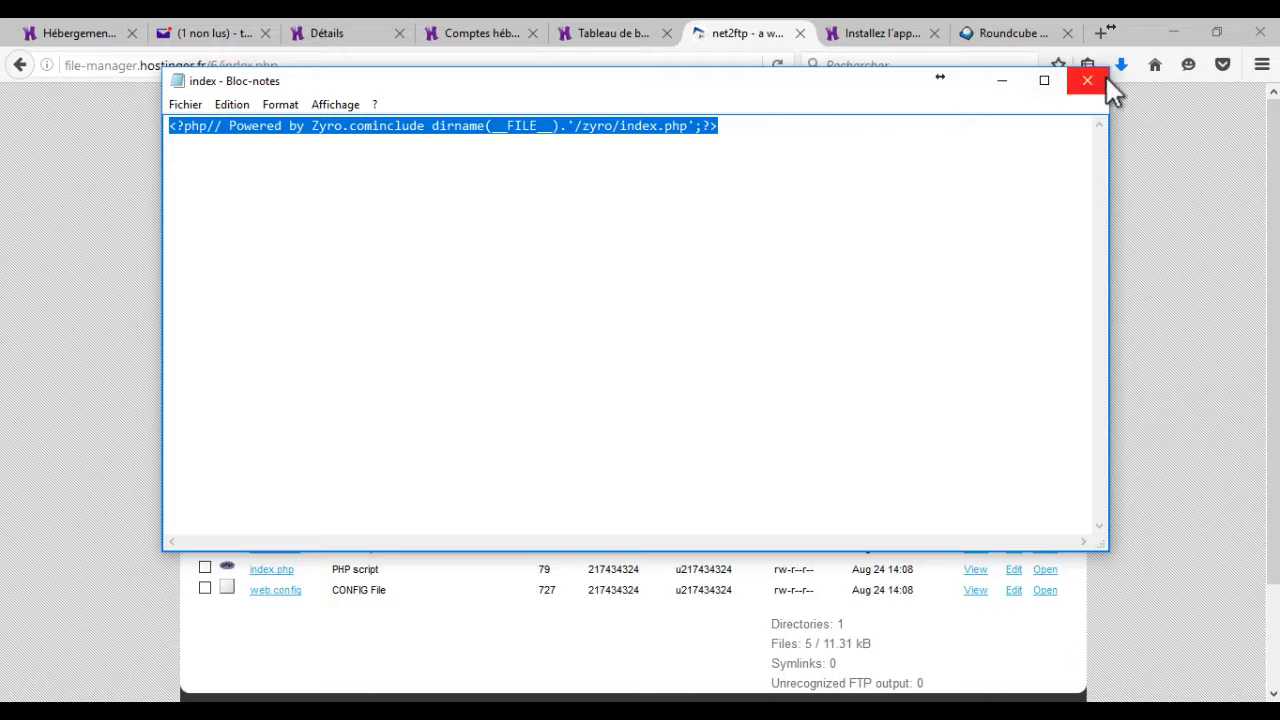
pyautogui.click(770, 132)
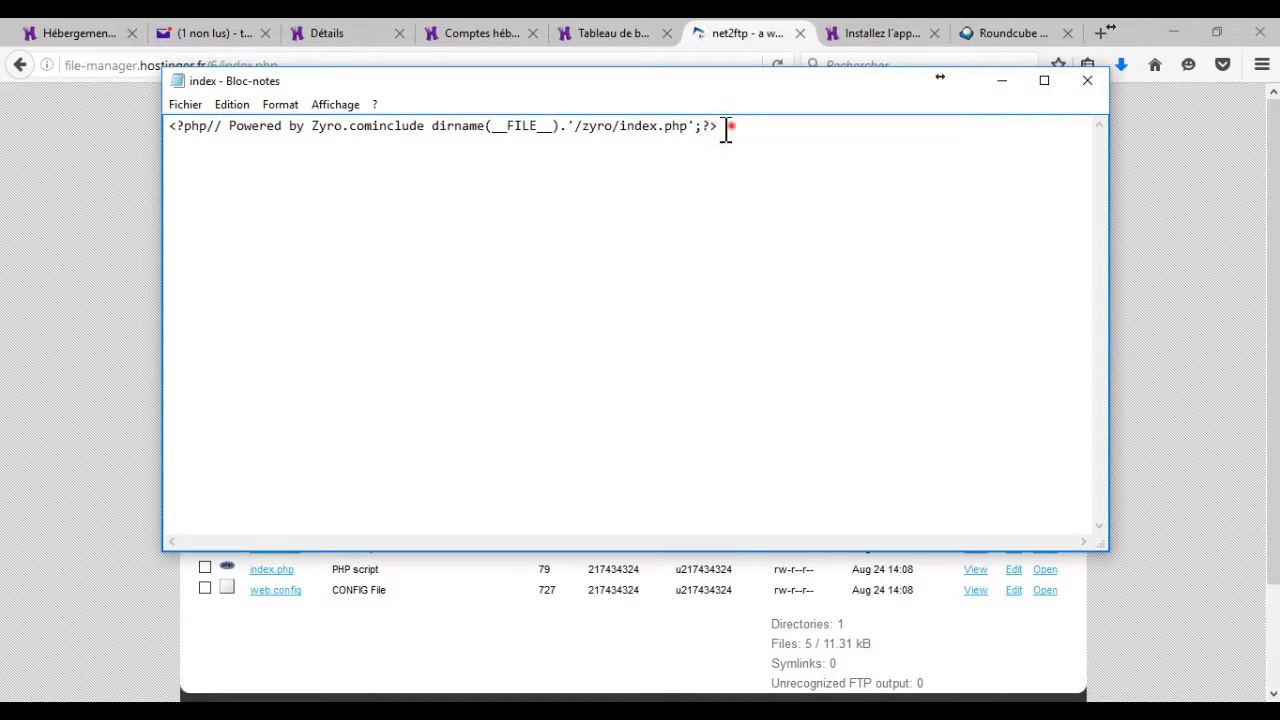
pyautogui.moveTo(727, 130); pyautogui.dragTo(158, 142)
pyautogui.click(1086, 81)
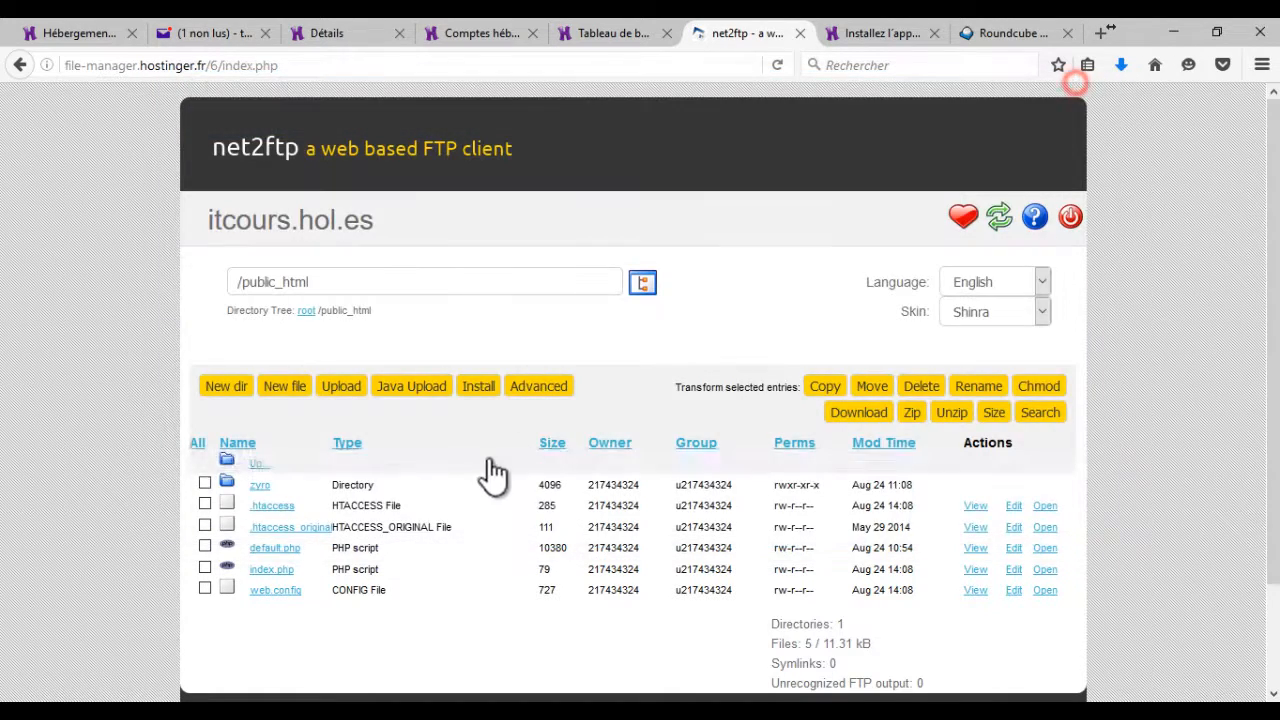
pyautogui.click(285, 594)
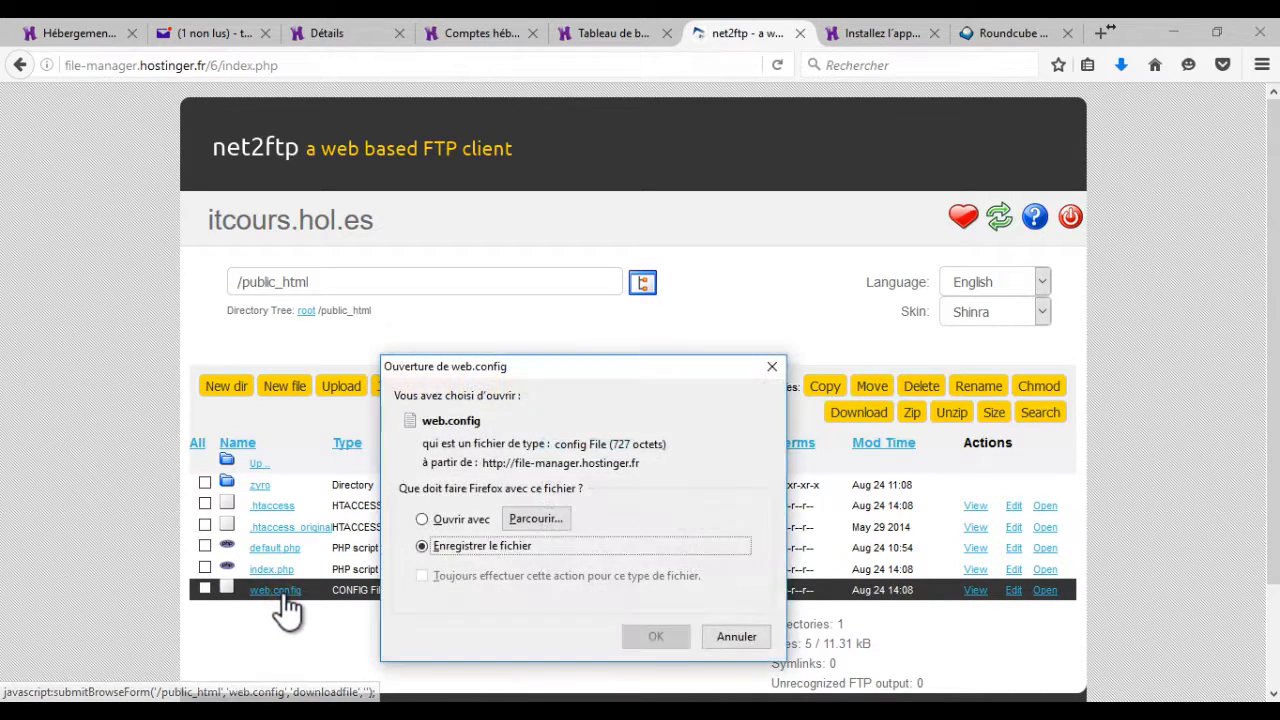
pyautogui.click(463, 519)
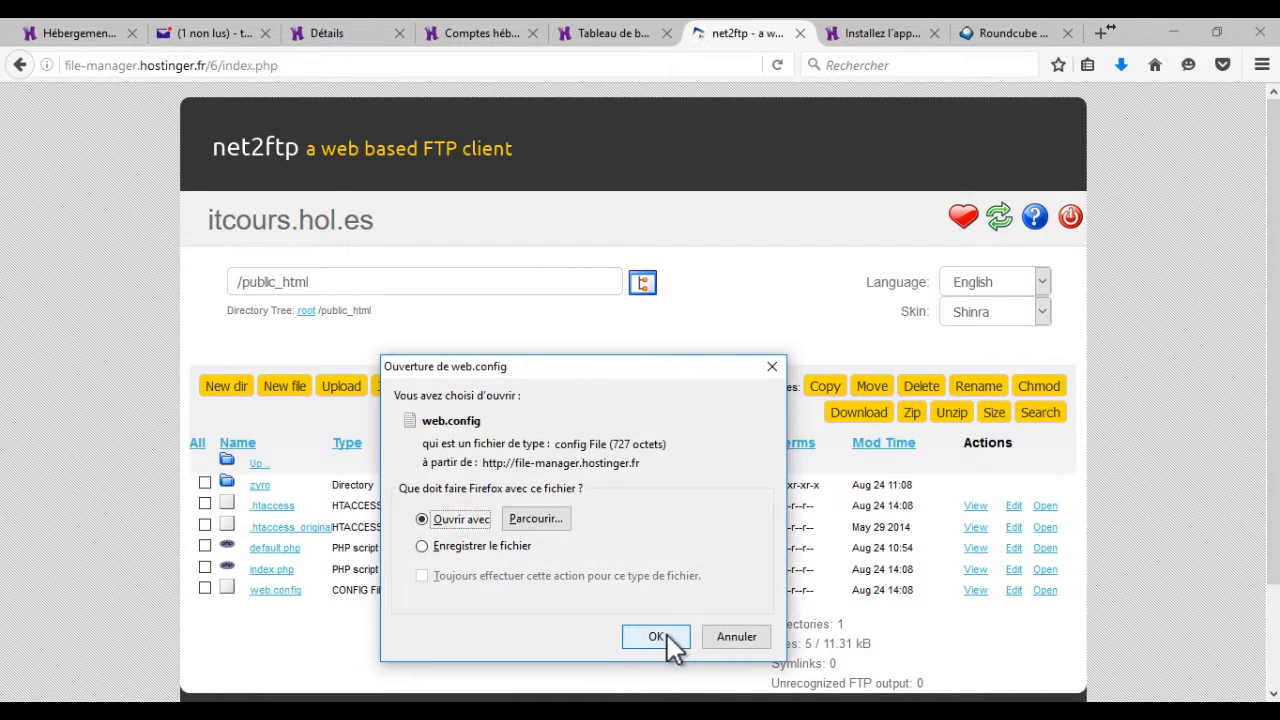
pyautogui.click(668, 640)
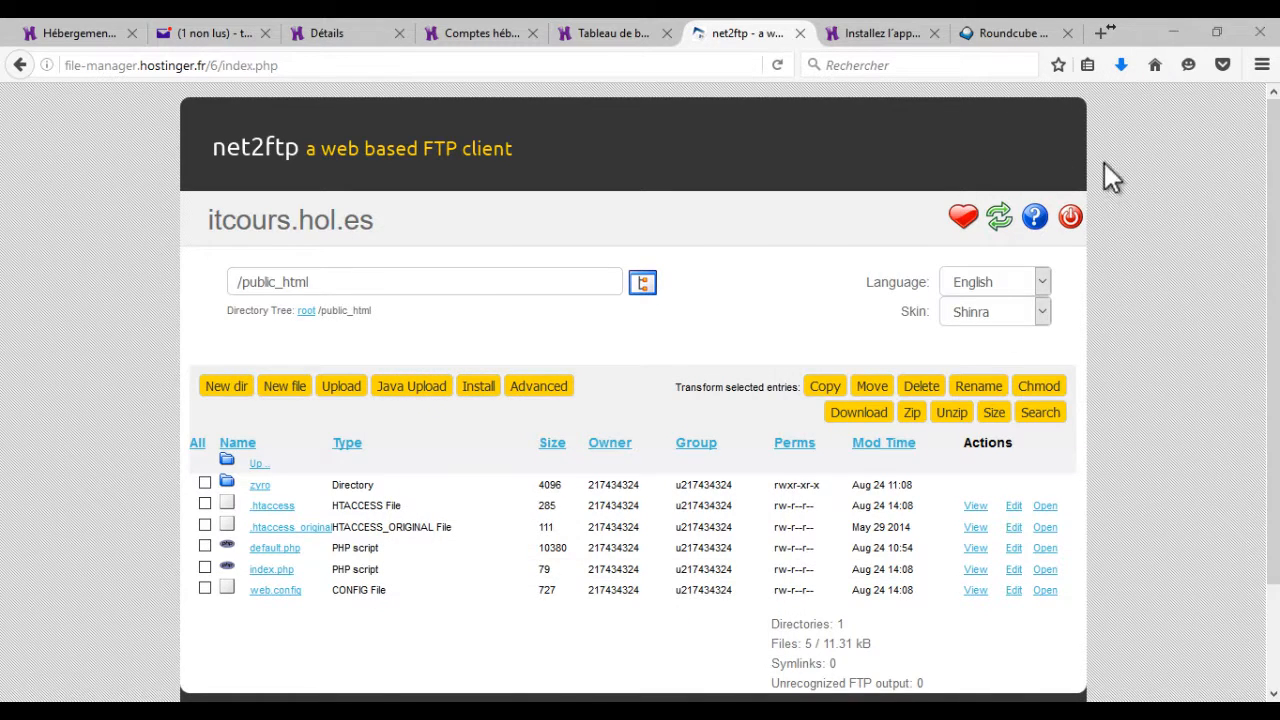
pyautogui.click(586, 425)
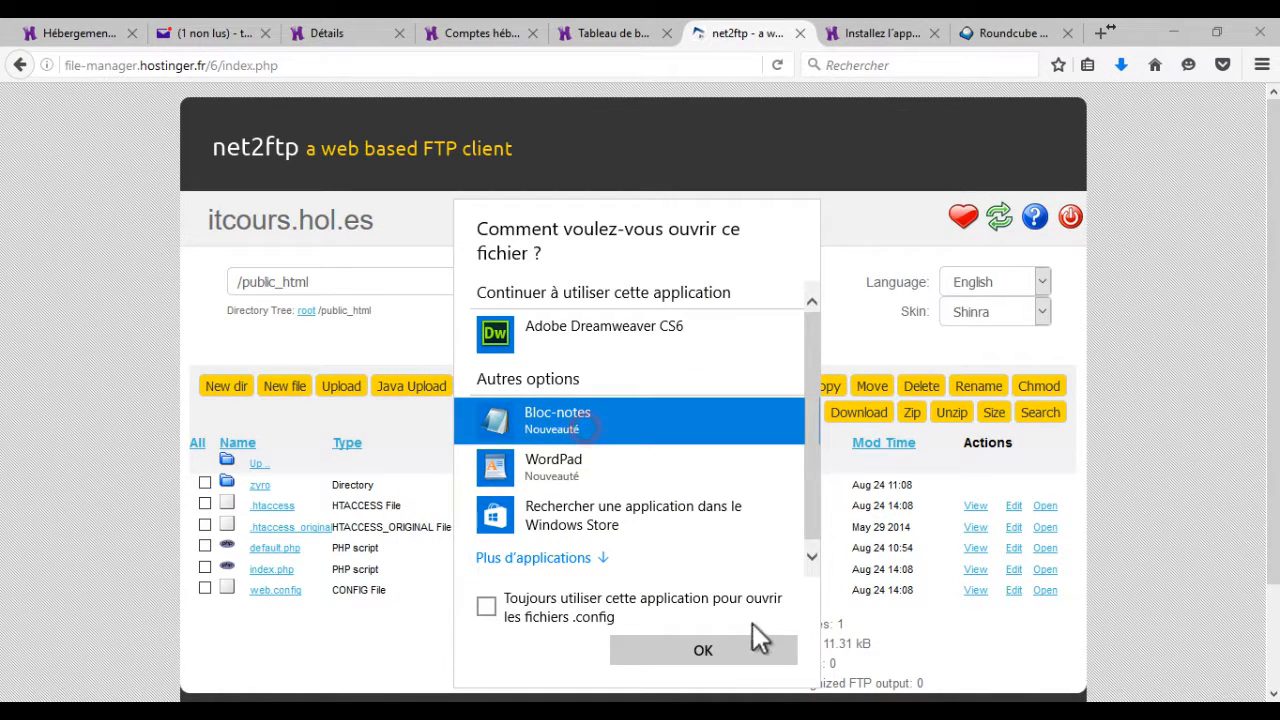
pyautogui.click(702, 658)
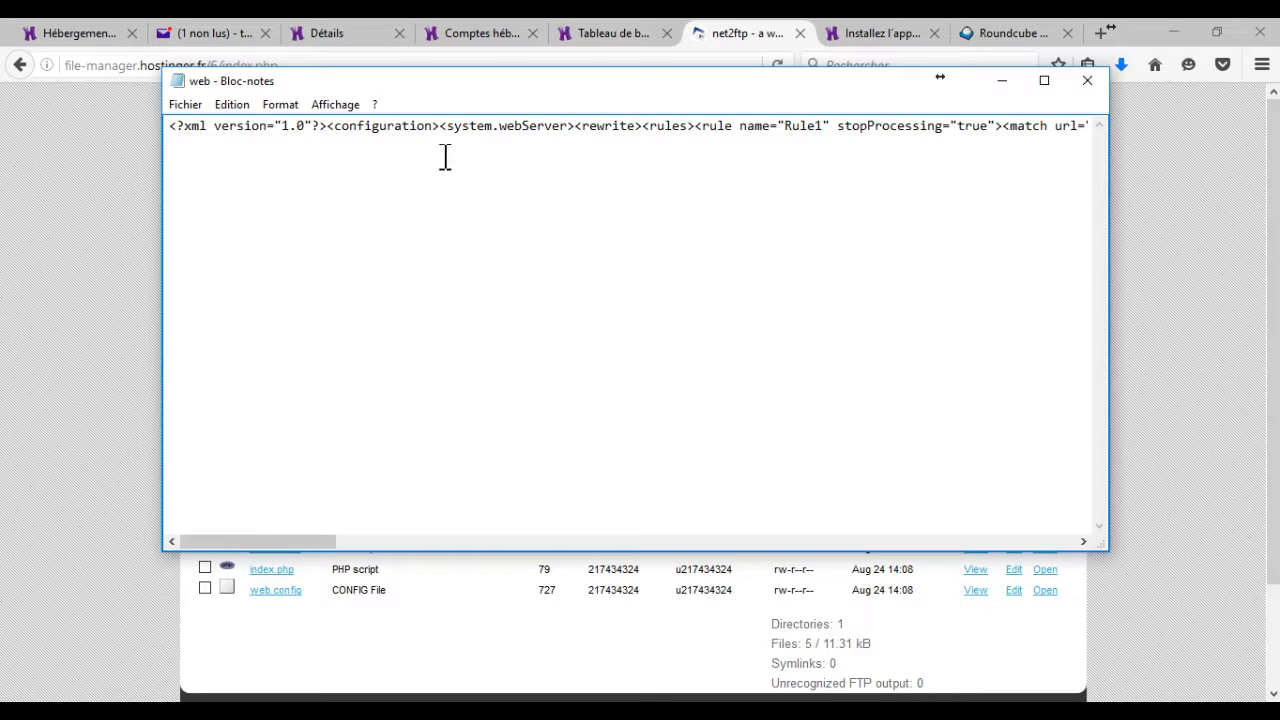
pyautogui.moveTo(494, 126); pyautogui.dragTo(177, 127)
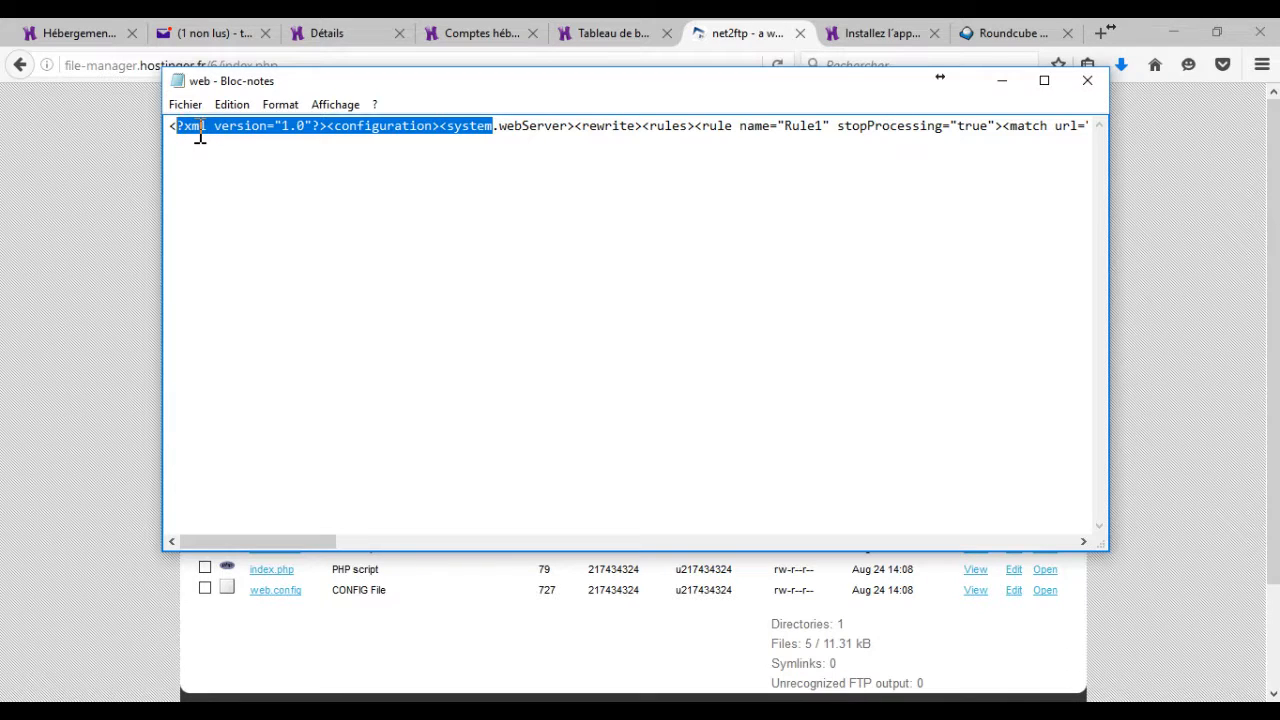
pyautogui.click(200, 128)
pyautogui.moveTo(245, 126); pyautogui.dragTo(1274, 122)
pyautogui.click(791, 126)
pyautogui.moveTo(791, 128); pyautogui.dragTo(1113, 103)
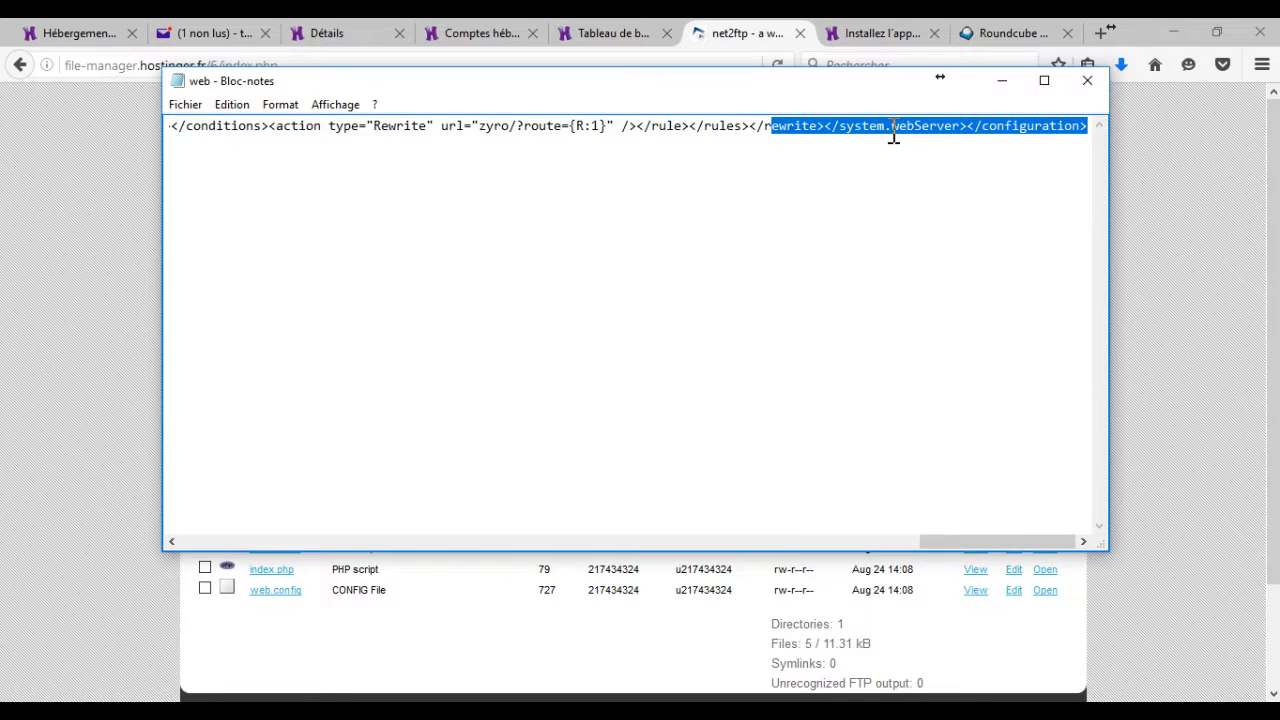
pyautogui.click(1082, 84)
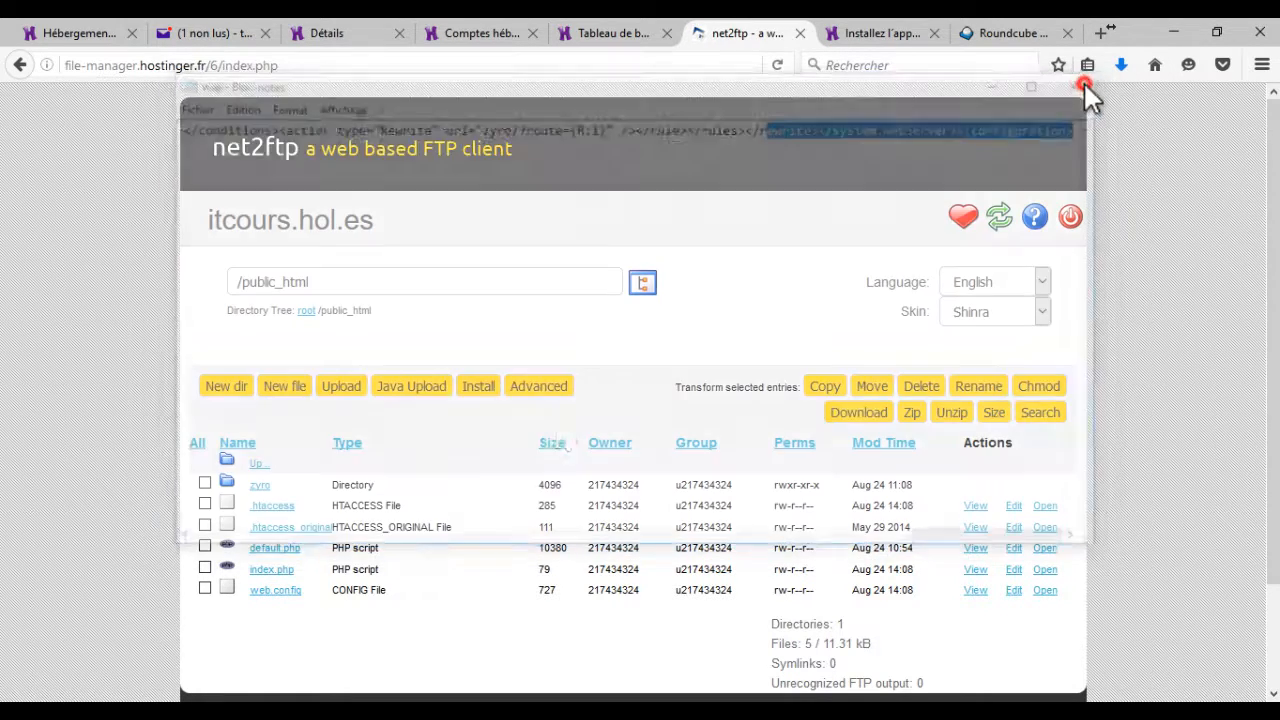
pyautogui.click(285, 527)
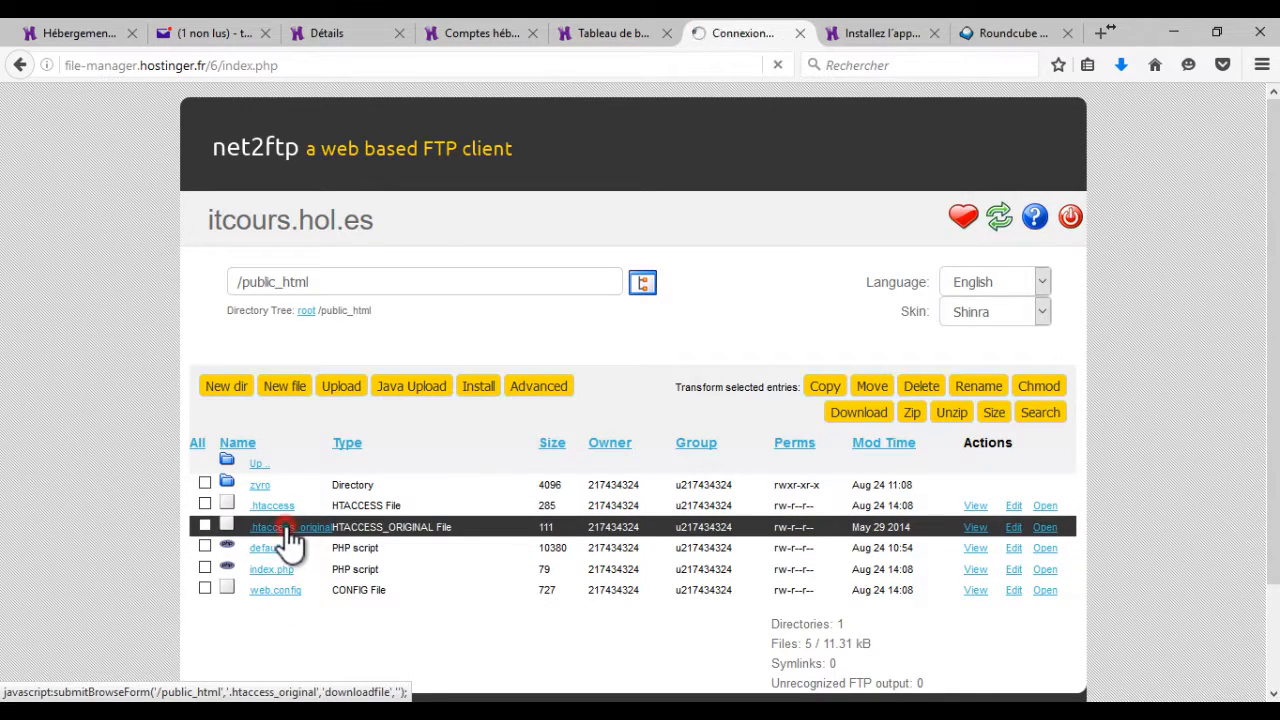
pyautogui.click(449, 518)
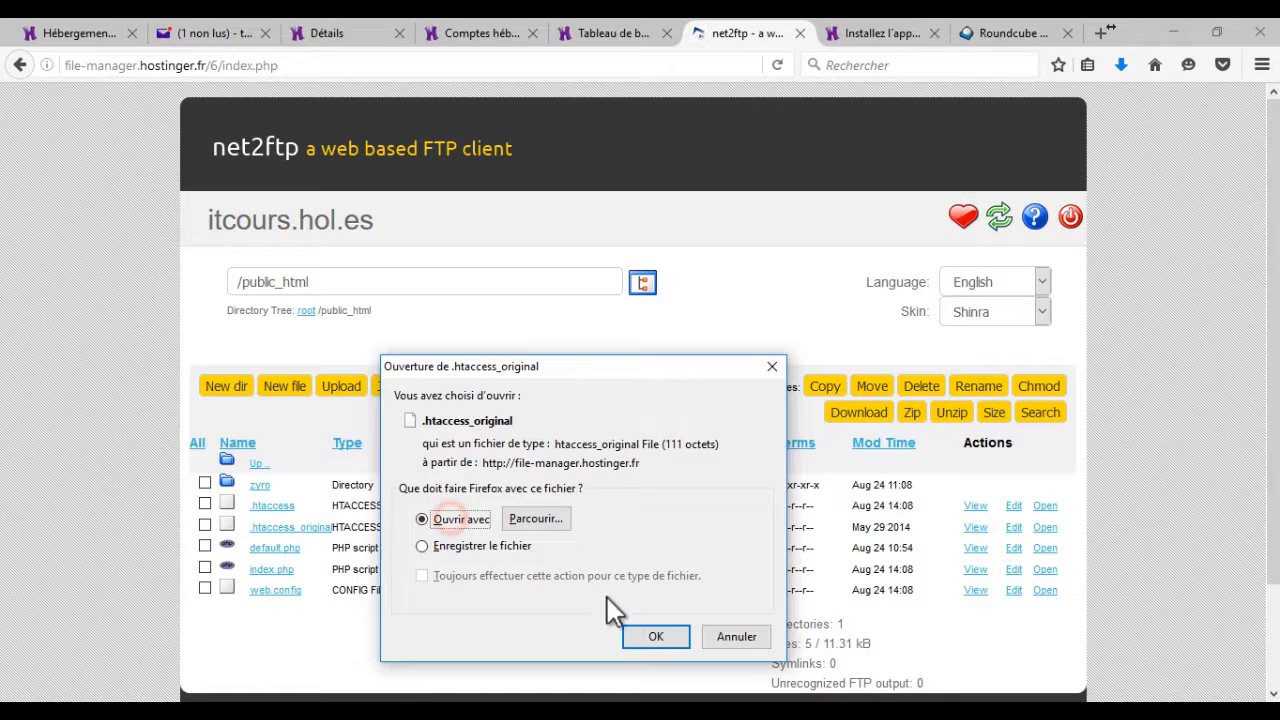
pyautogui.click(656, 636)
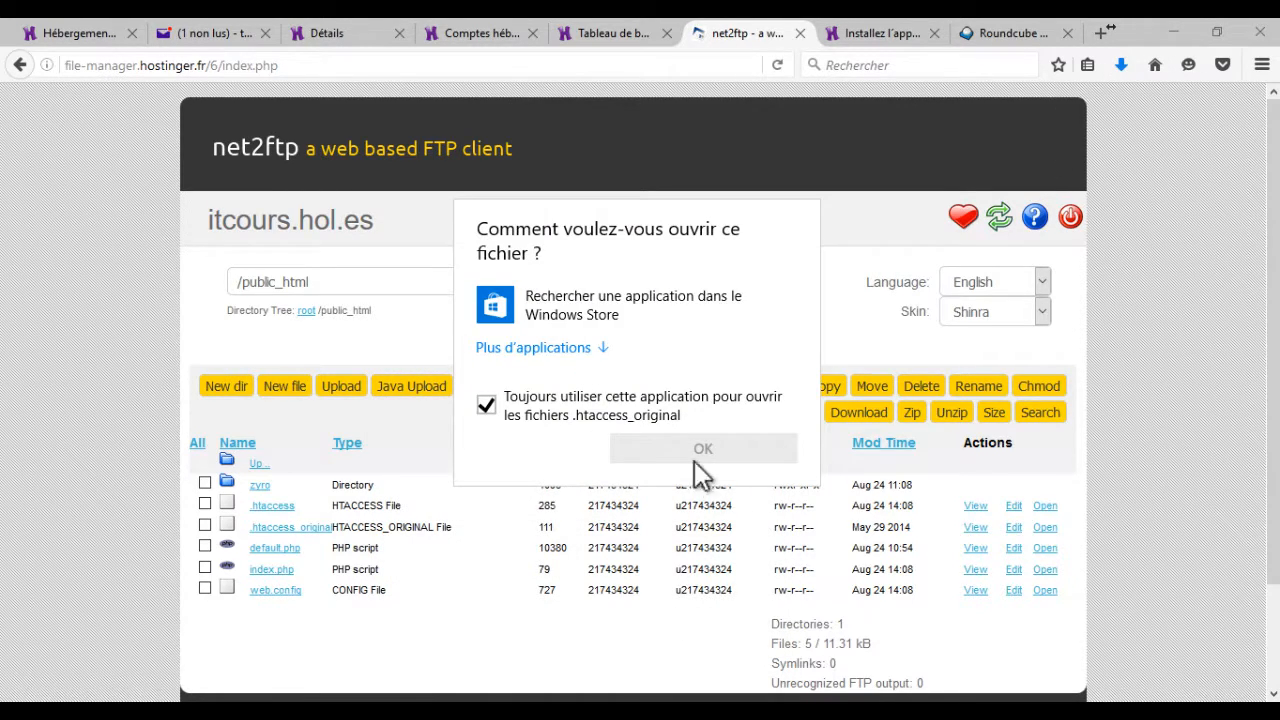
pyautogui.click(274, 507)
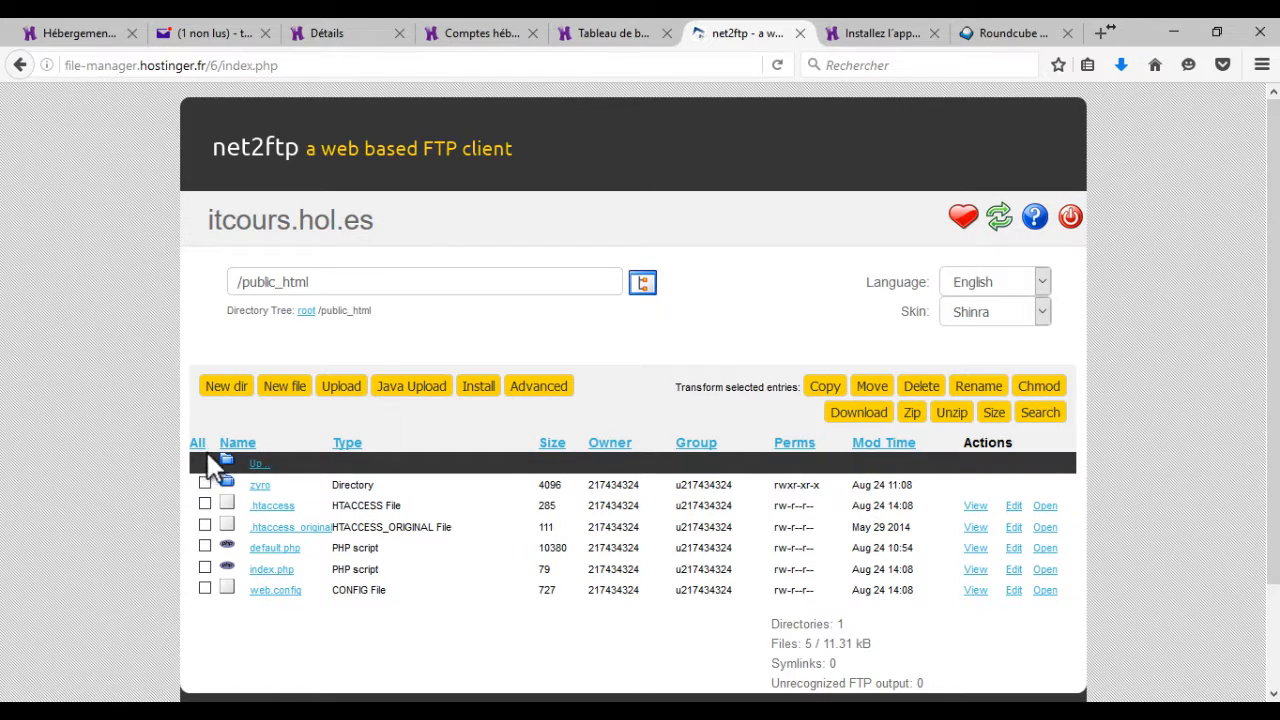
# Go up to the / root and tick the public_html checkbox.
pyautogui.click(256, 466)
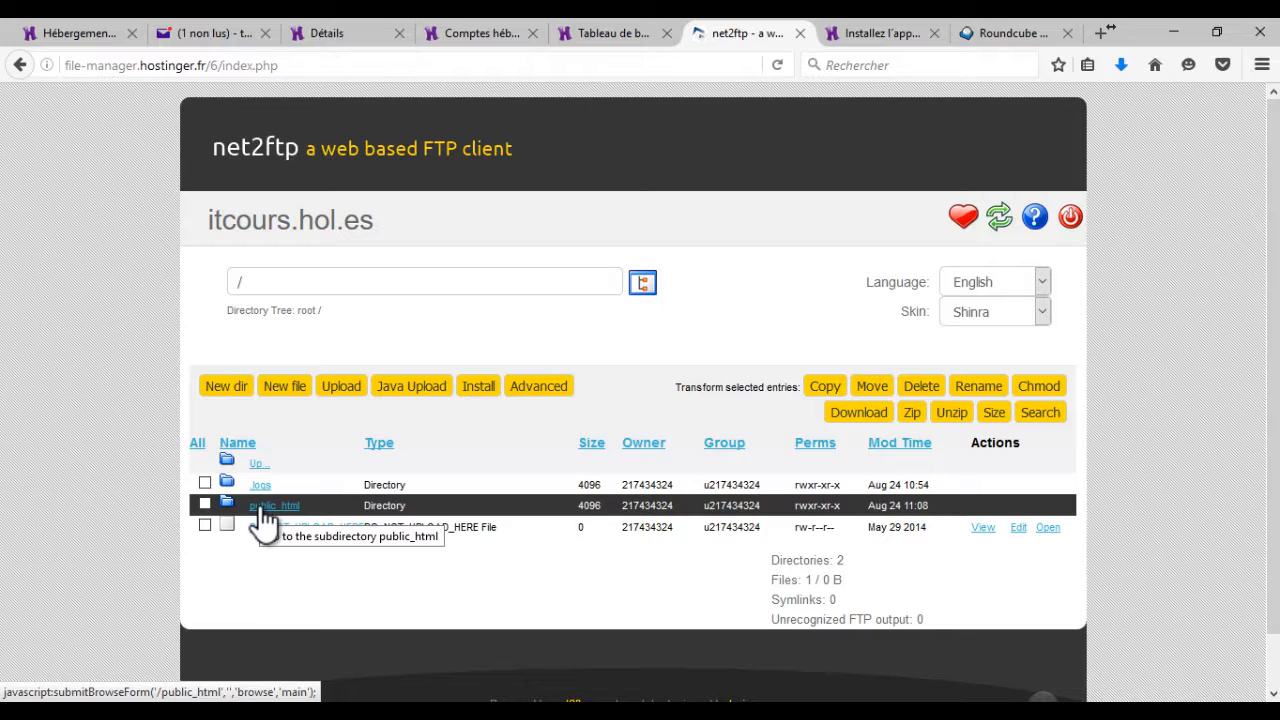
pyautogui.click(205, 504)
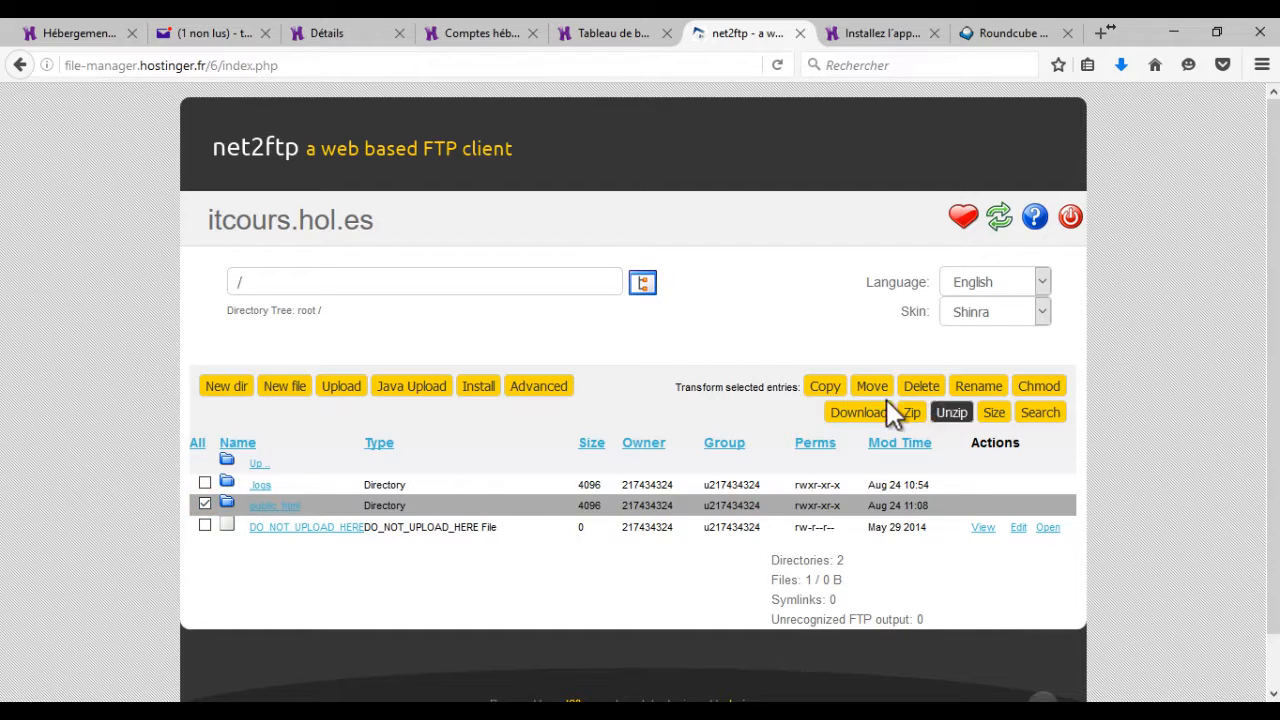
# Download public_html as net2ftp-1472037293.zip, browse its files in WinRAR, then close it.
pyautogui.click(859, 414)
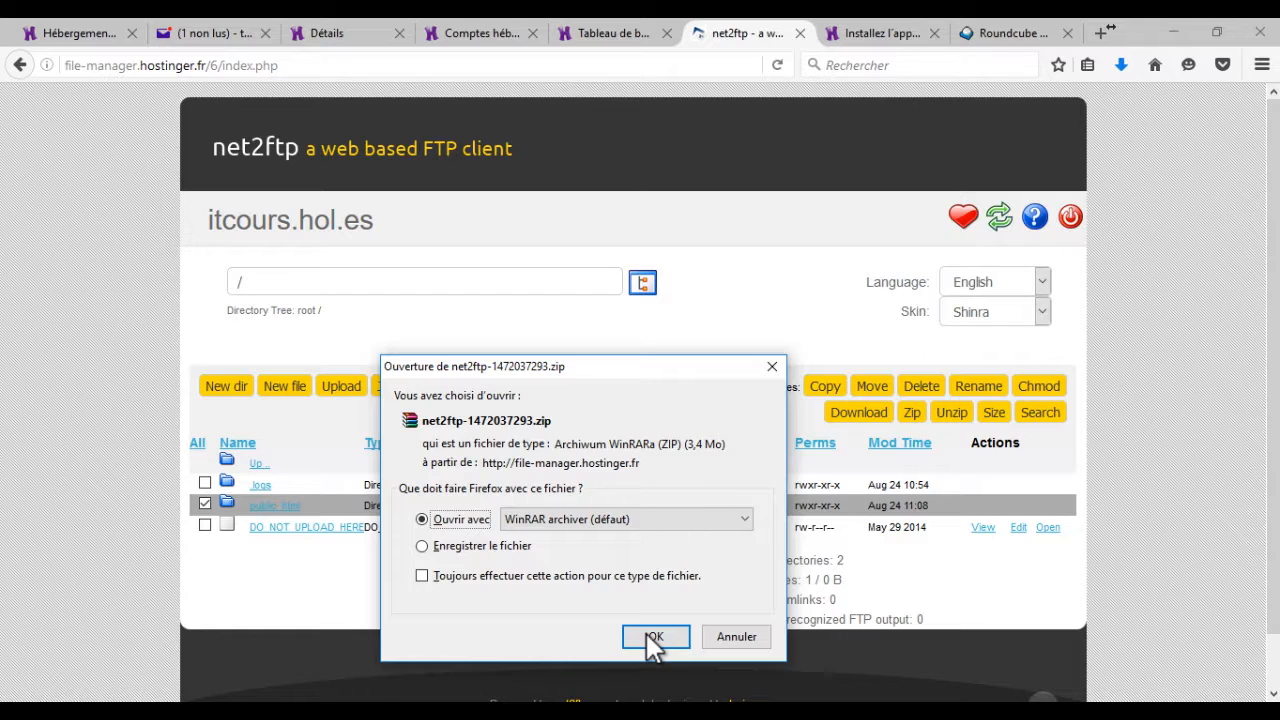
pyautogui.click(652, 638)
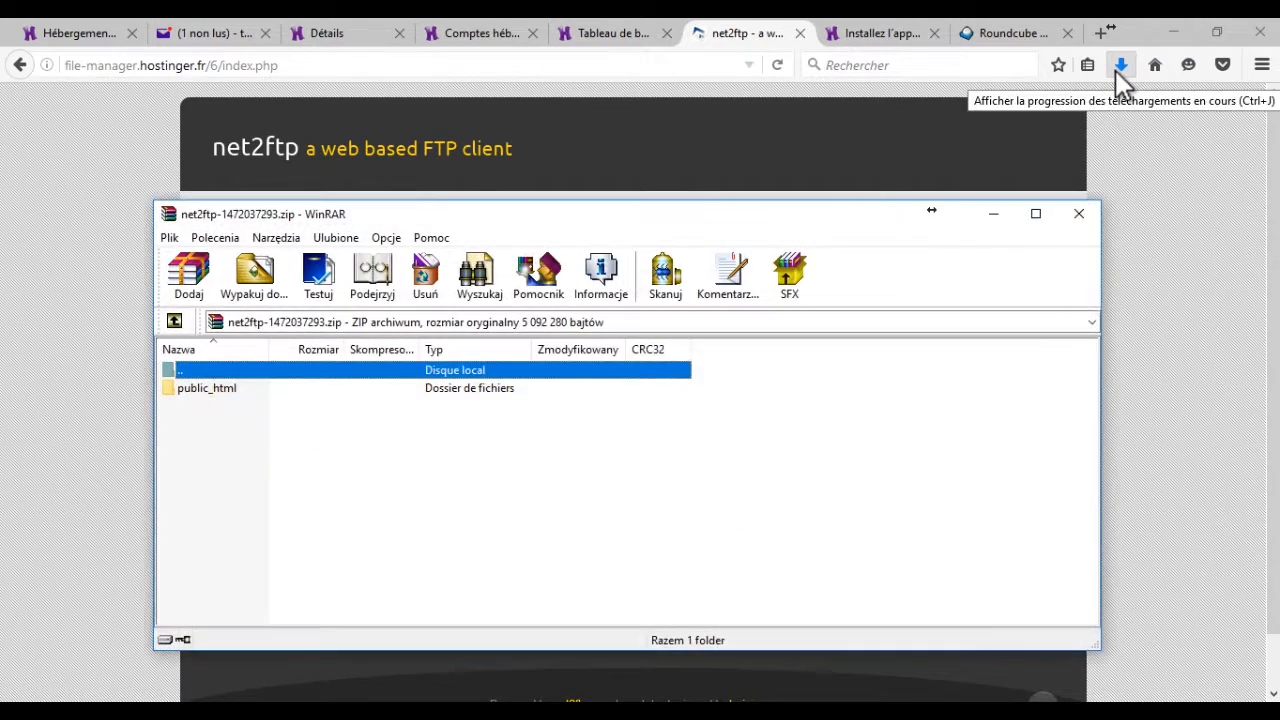
pyautogui.doubleClick(206, 386)
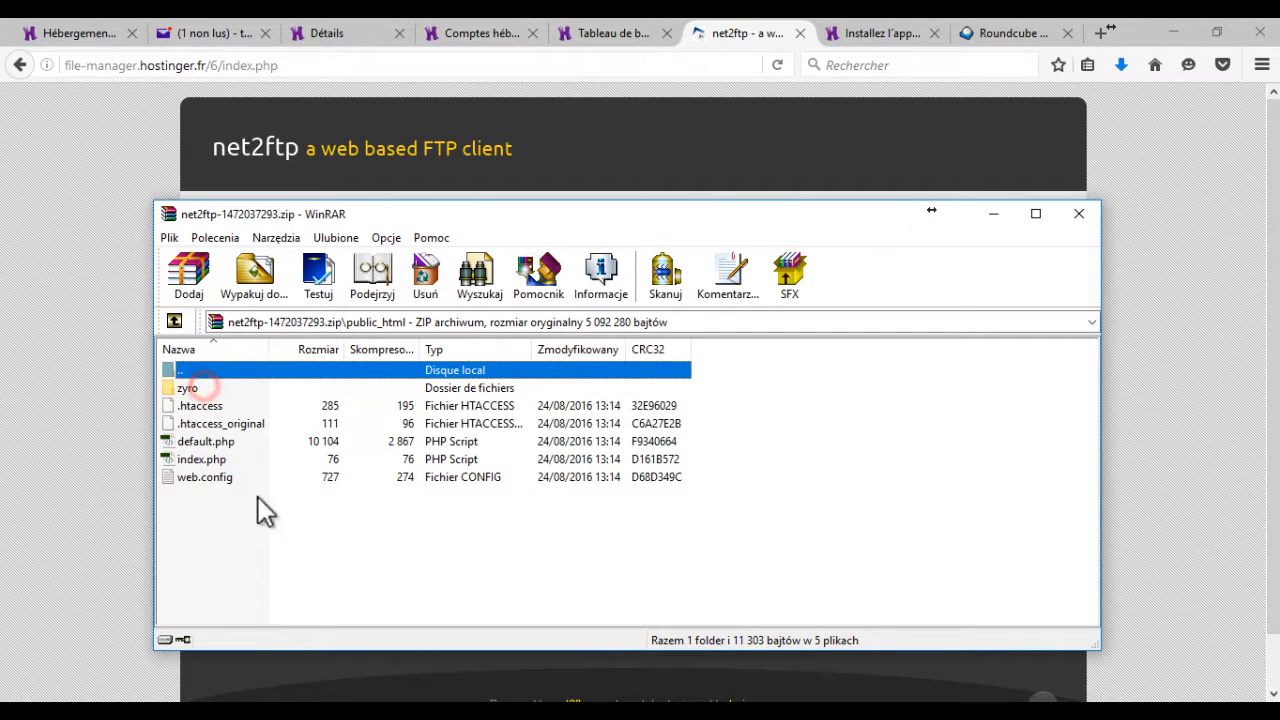
pyautogui.moveTo(257, 500); pyautogui.dragTo(480, 385)
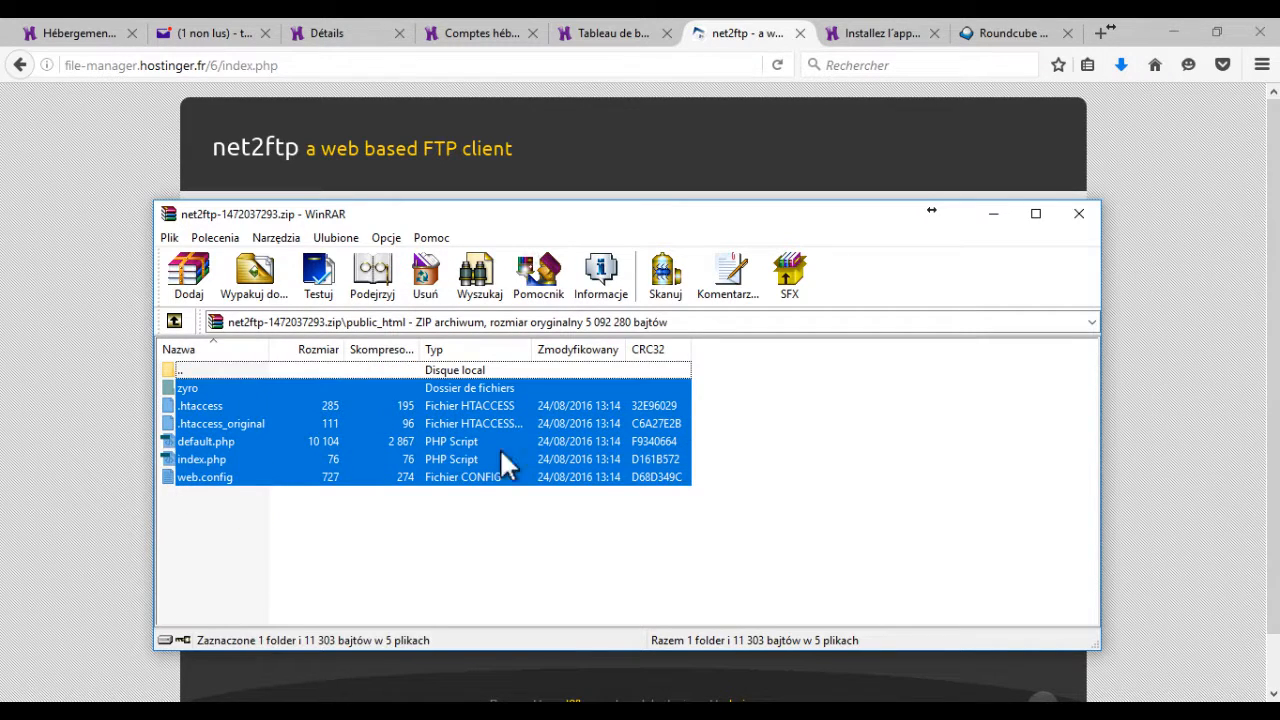
pyautogui.click(1078, 215)
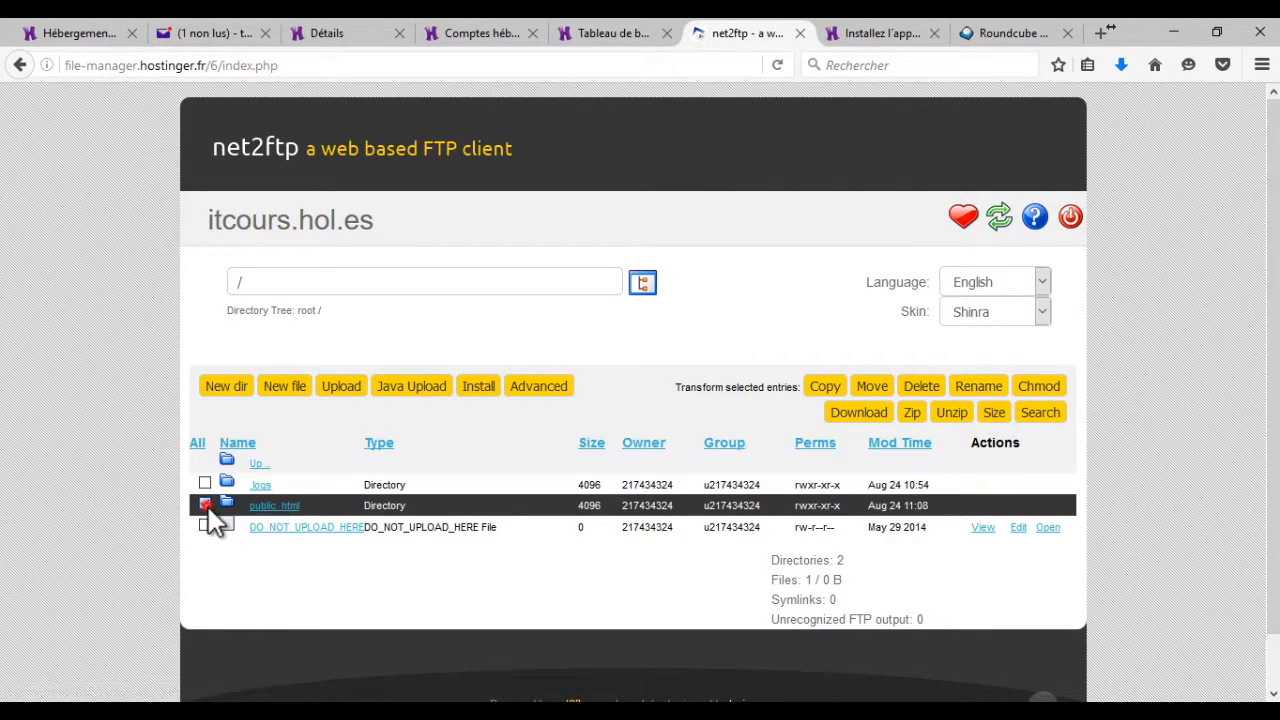
# Open public_html and mark all of its entries, including the zyro folder and .htaccess.
pyautogui.click(278, 508)
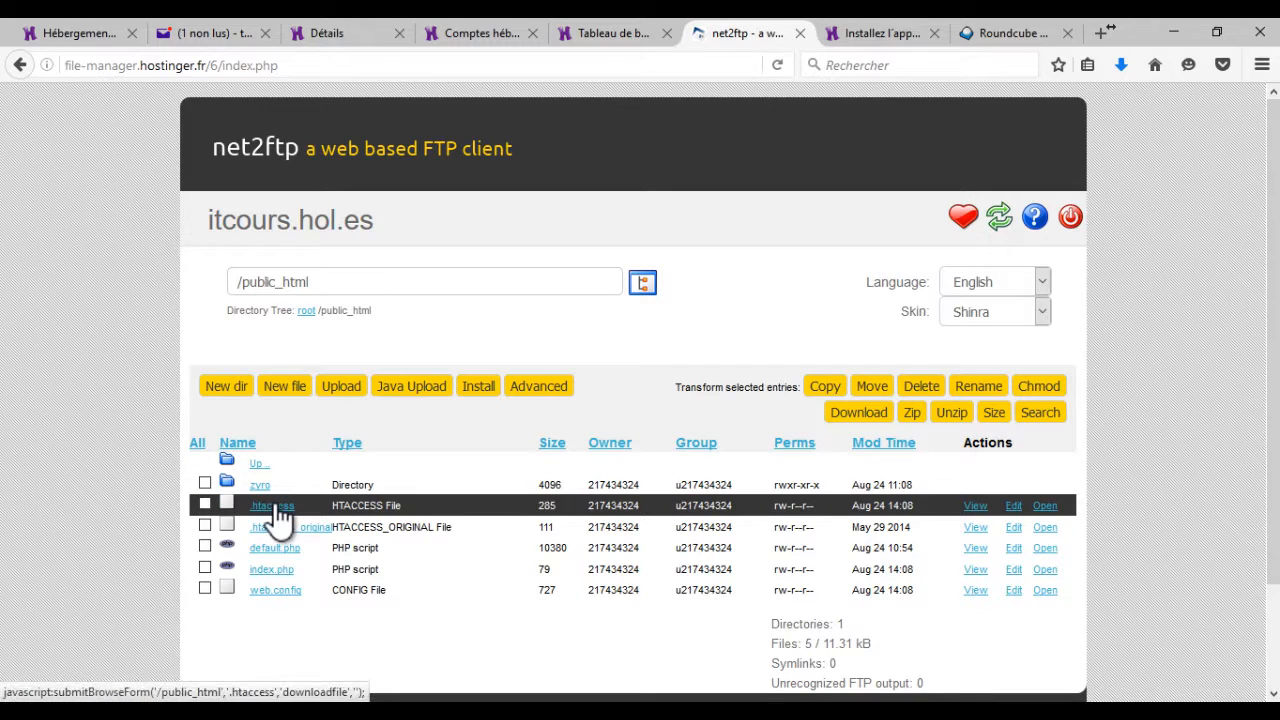
pyautogui.click(205, 484)
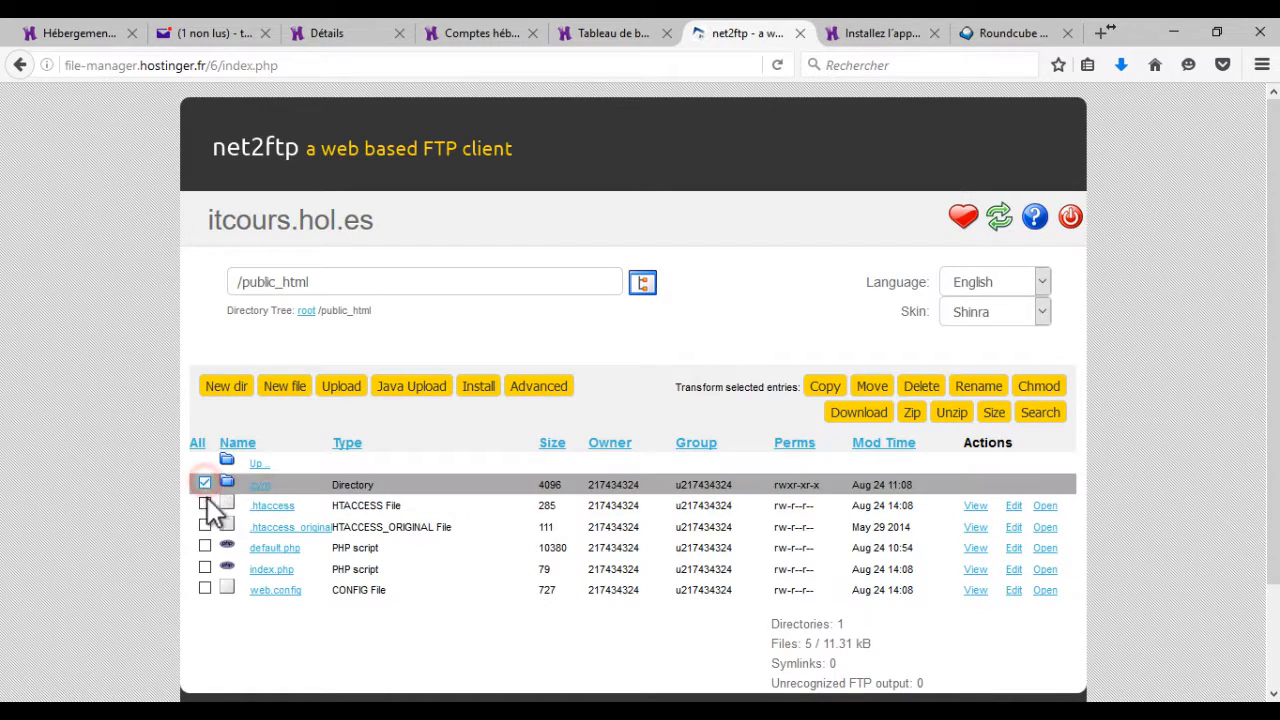
pyautogui.click(205, 505)
pyautogui.click(198, 443)
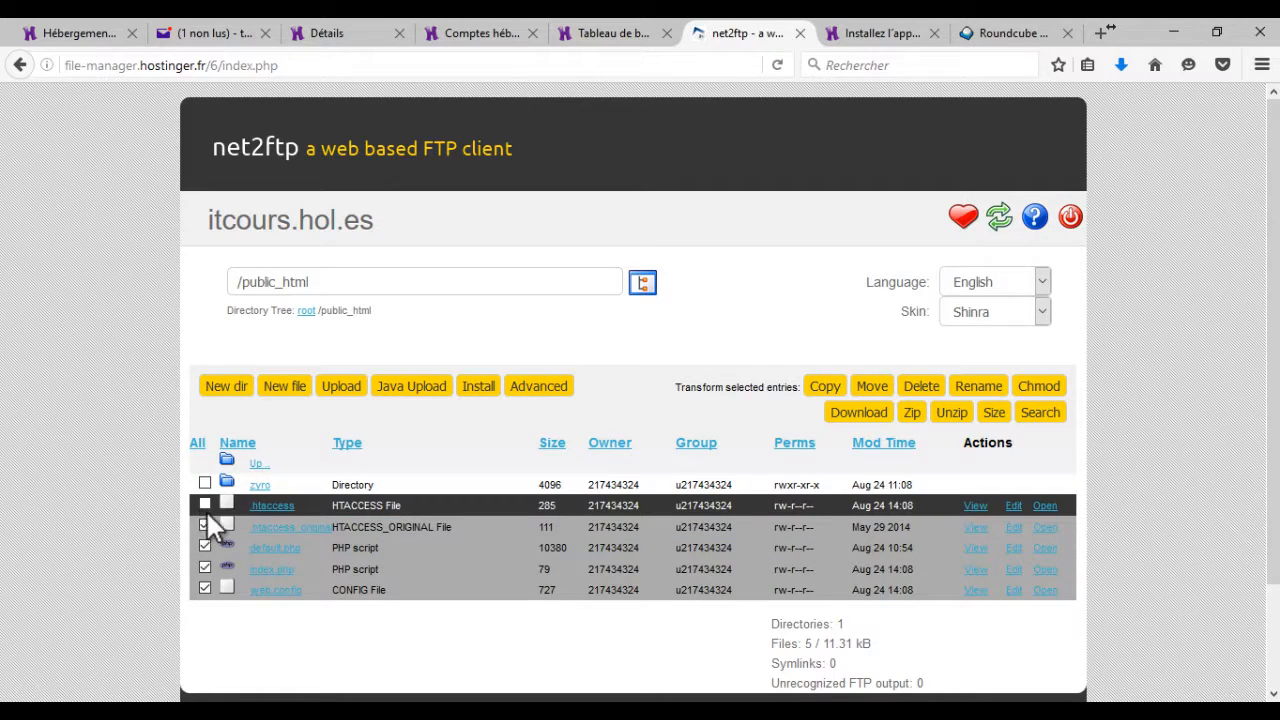
pyautogui.click(197, 443)
pyautogui.click(197, 443)
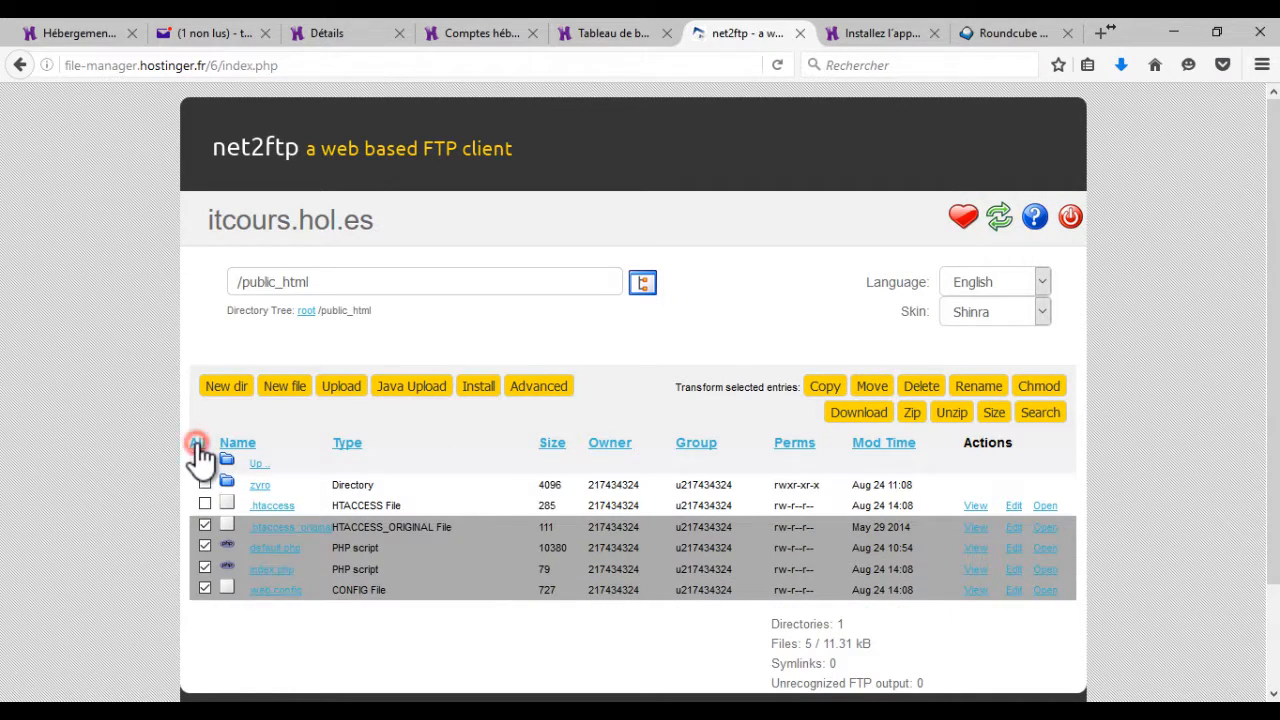
pyautogui.doubleClick(313, 636)
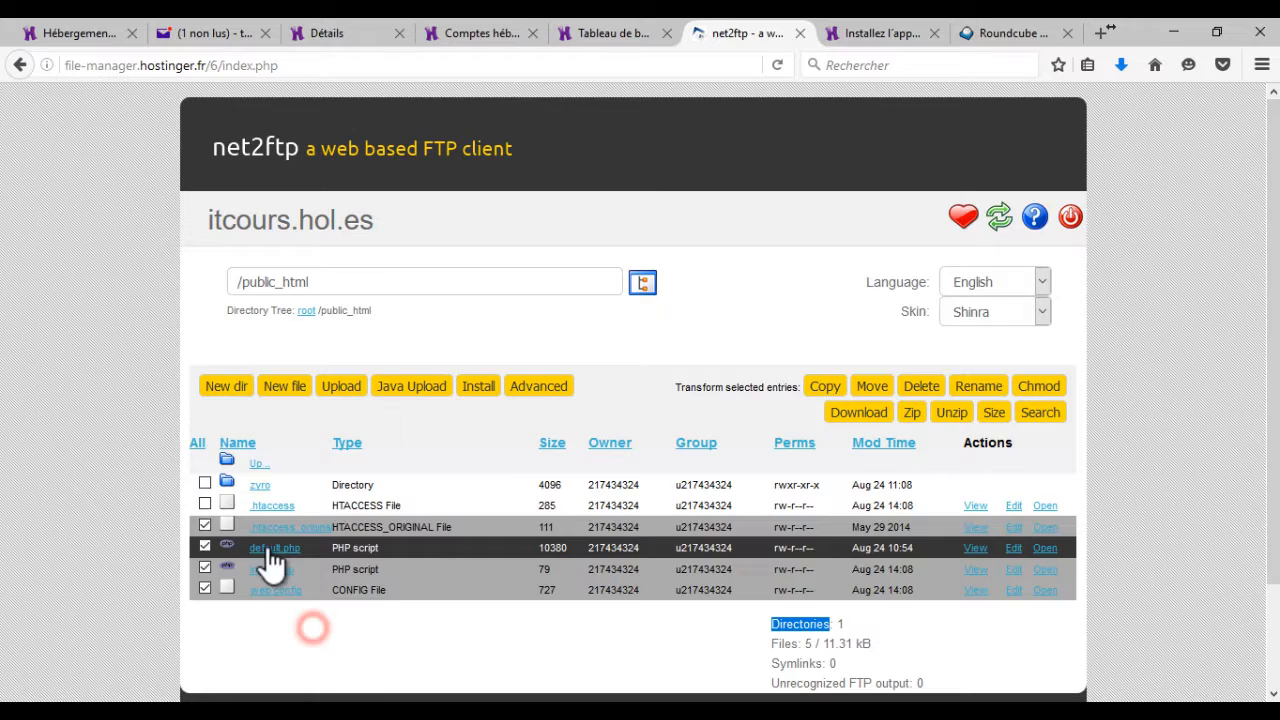
pyautogui.click(205, 526)
pyautogui.click(205, 547)
pyautogui.click(205, 569)
pyautogui.click(205, 590)
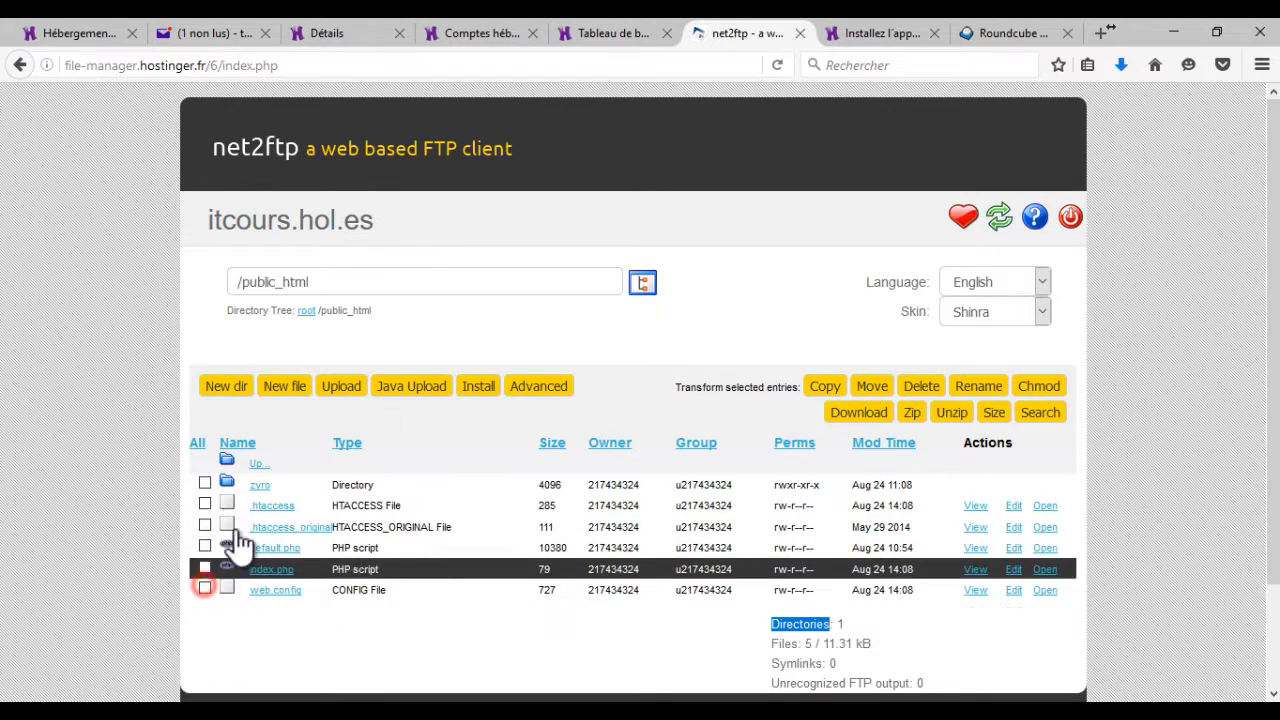
pyautogui.click(196, 443)
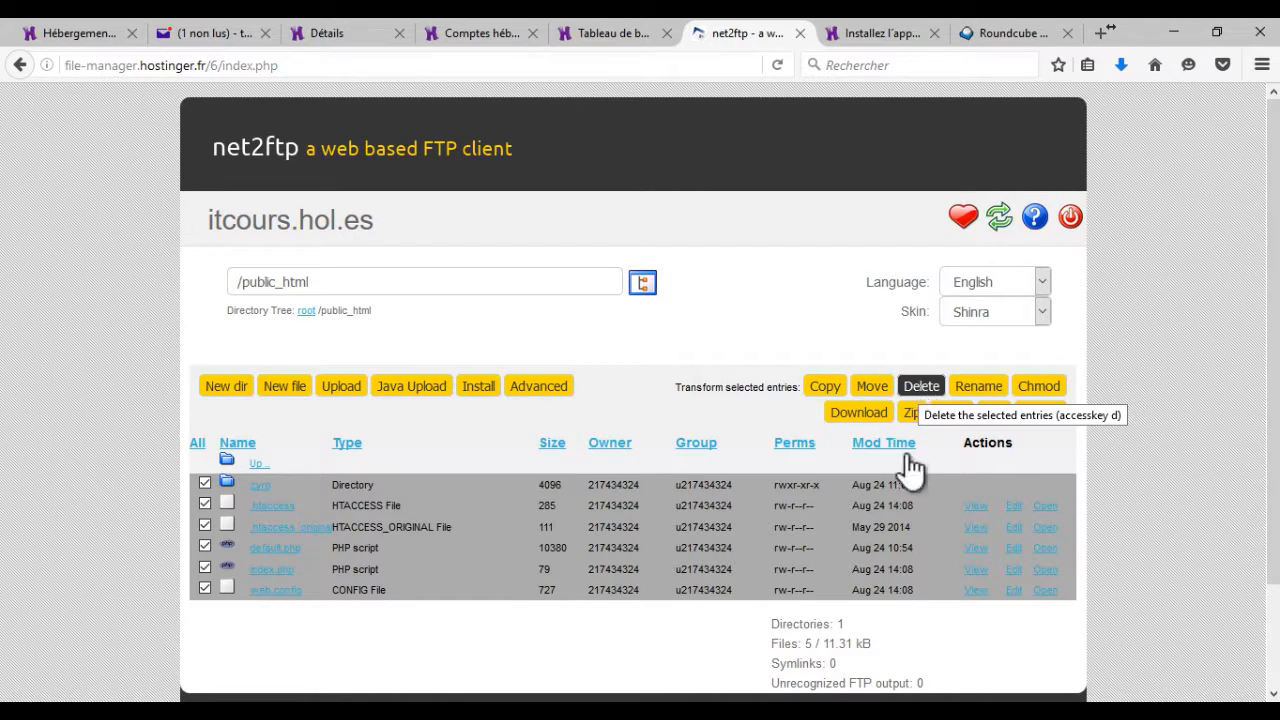
# Delete all marked entries, confirm, and return to the now-empty public_html listing.
pyautogui.click(917, 400)
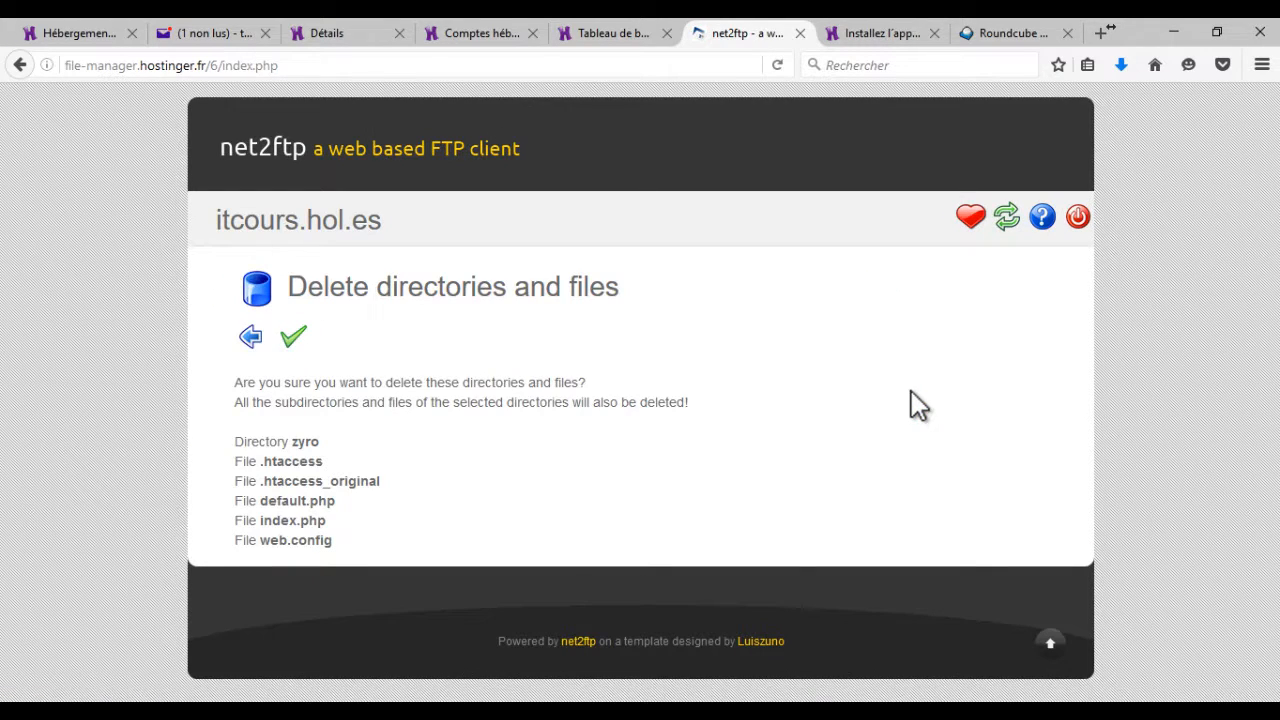
pyautogui.click(291, 338)
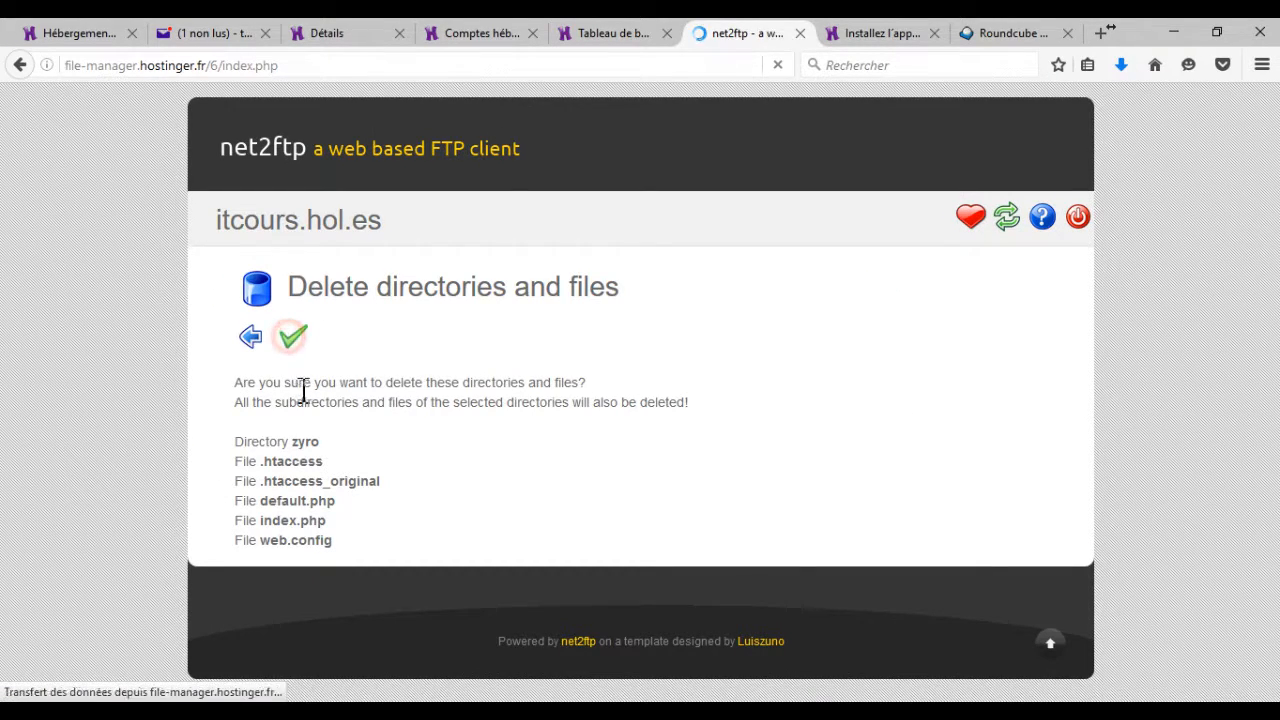
pyautogui.click(243, 337)
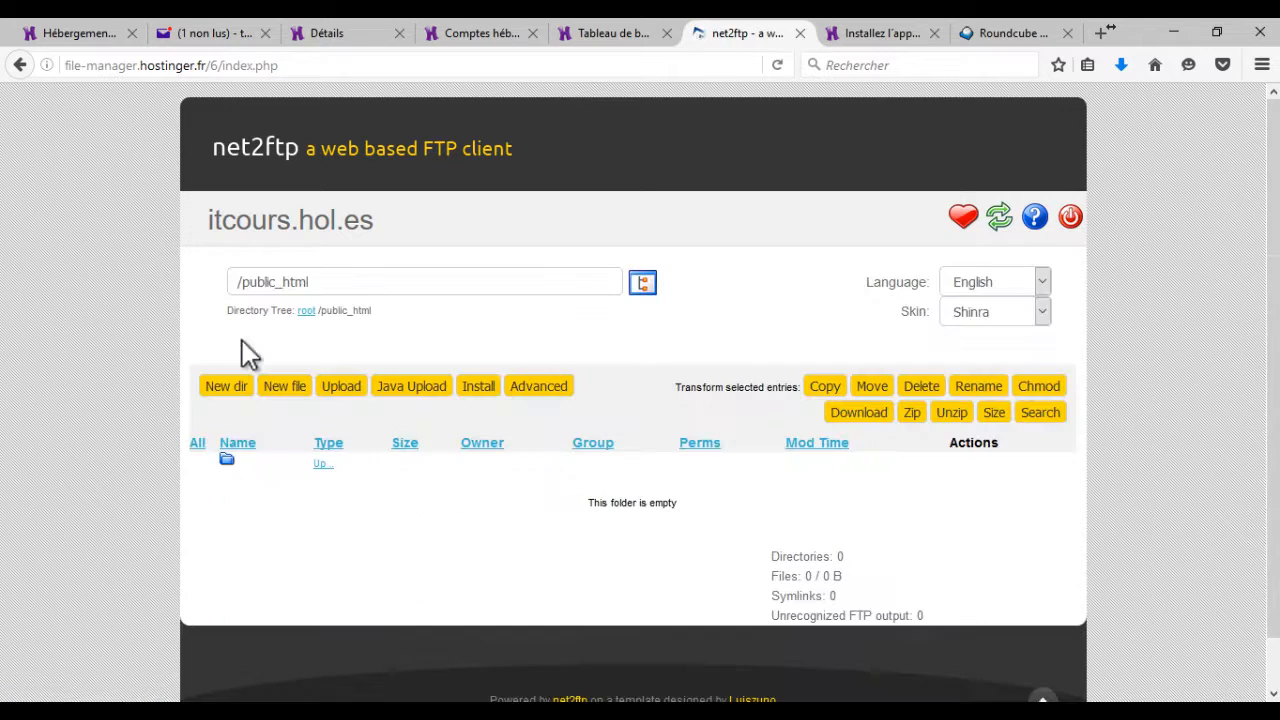
# Return net2ftp to the root folder, switch to the hosting control panel, then bring Notepad forward.
pyautogui.click(227, 461)
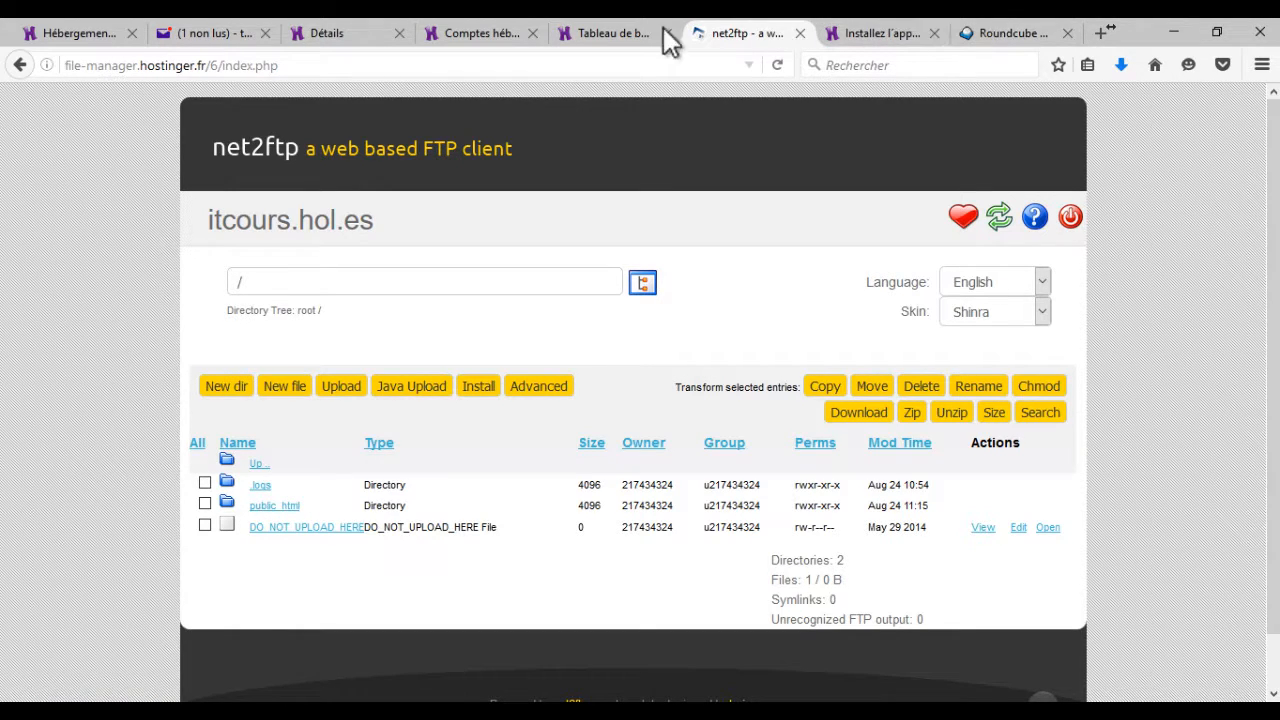
pyautogui.click(617, 40)
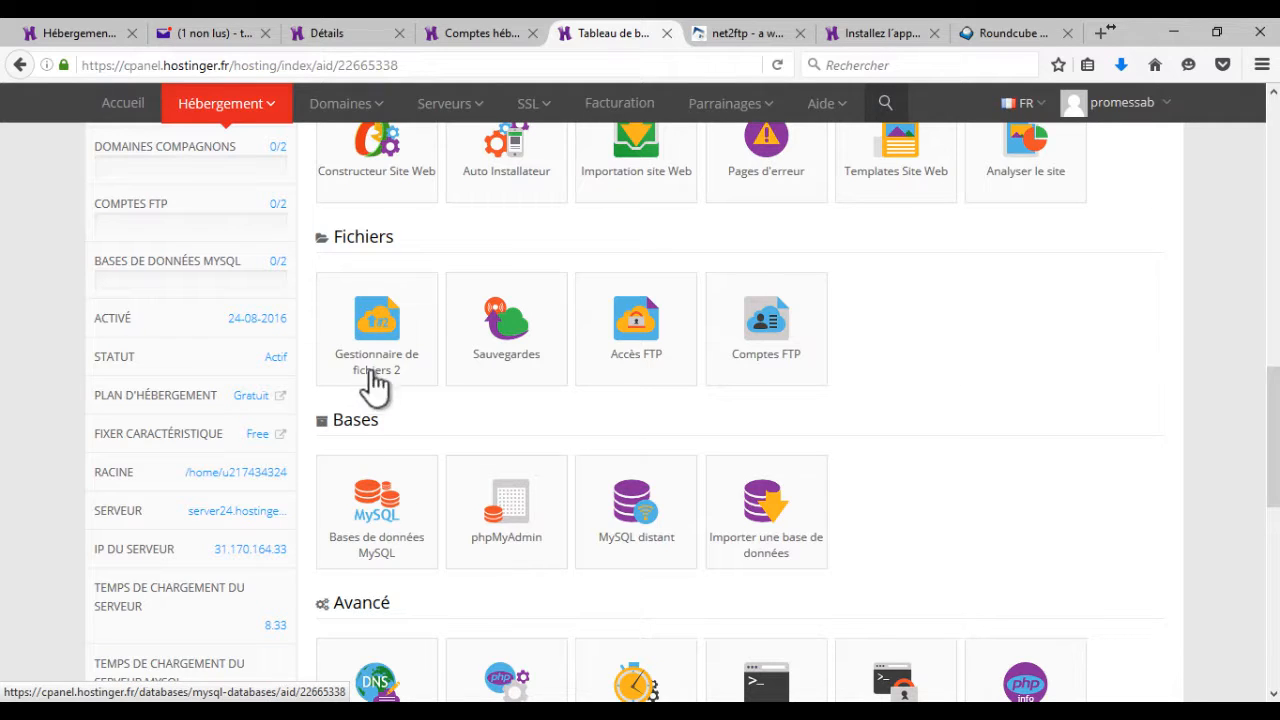
pyautogui.click(951, 712)
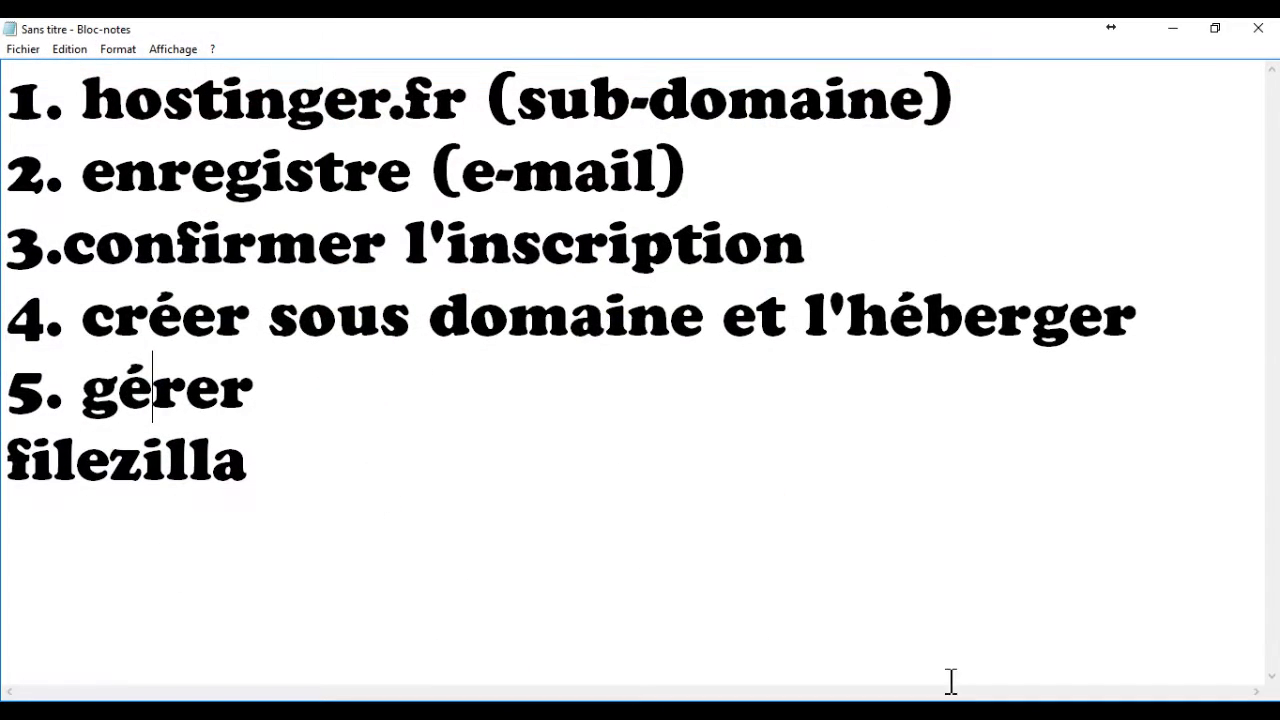
# Add a new '6.' line below '5. gérer' and remove the stray '$' character.
pyautogui.click(262, 404)
pyautogui.write('$')
pyautogui.press('Return')
pyautogui.write('6.')
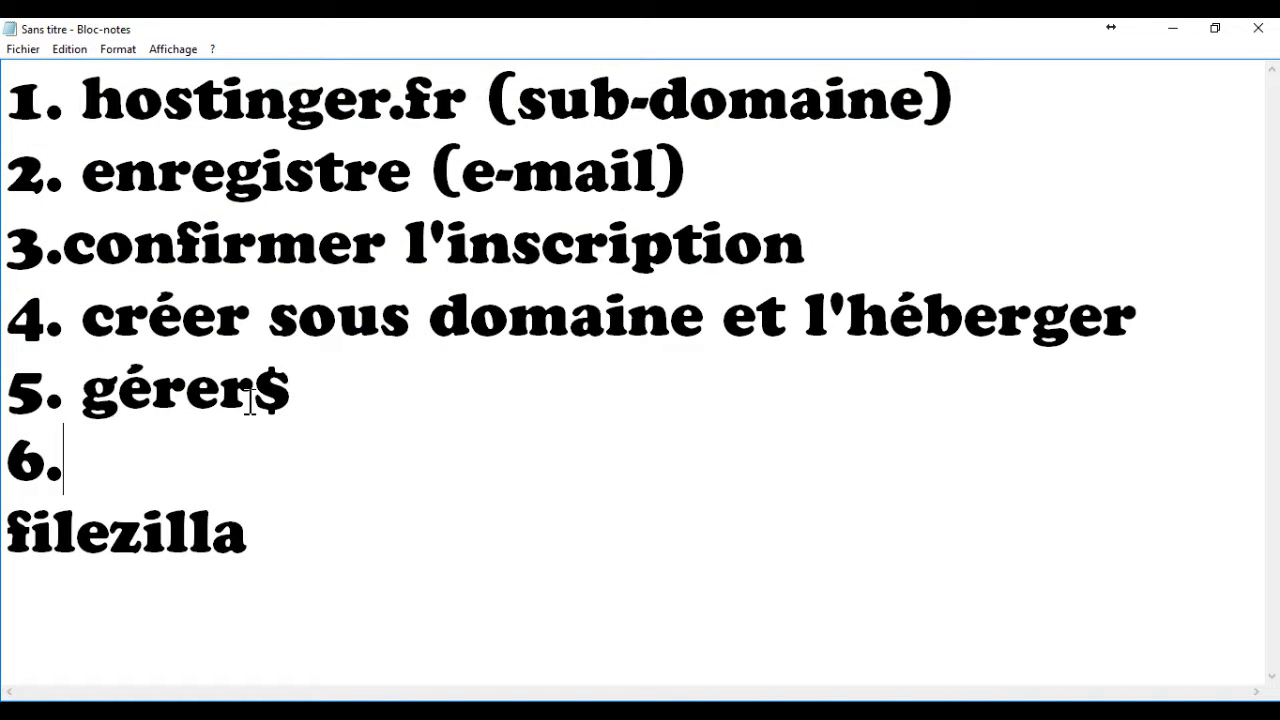
pyautogui.moveTo(254, 406); pyautogui.dragTo(289, 405)
pyautogui.press('BackSpace')
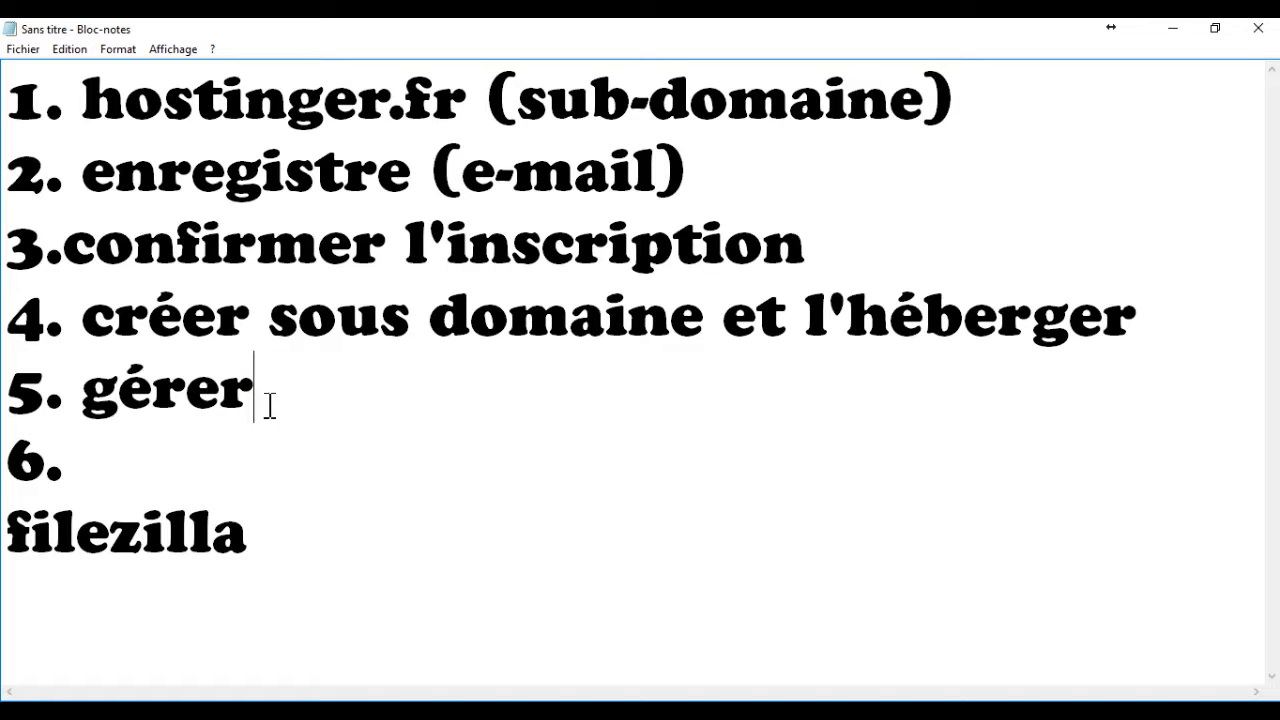
pyautogui.click(115, 460)
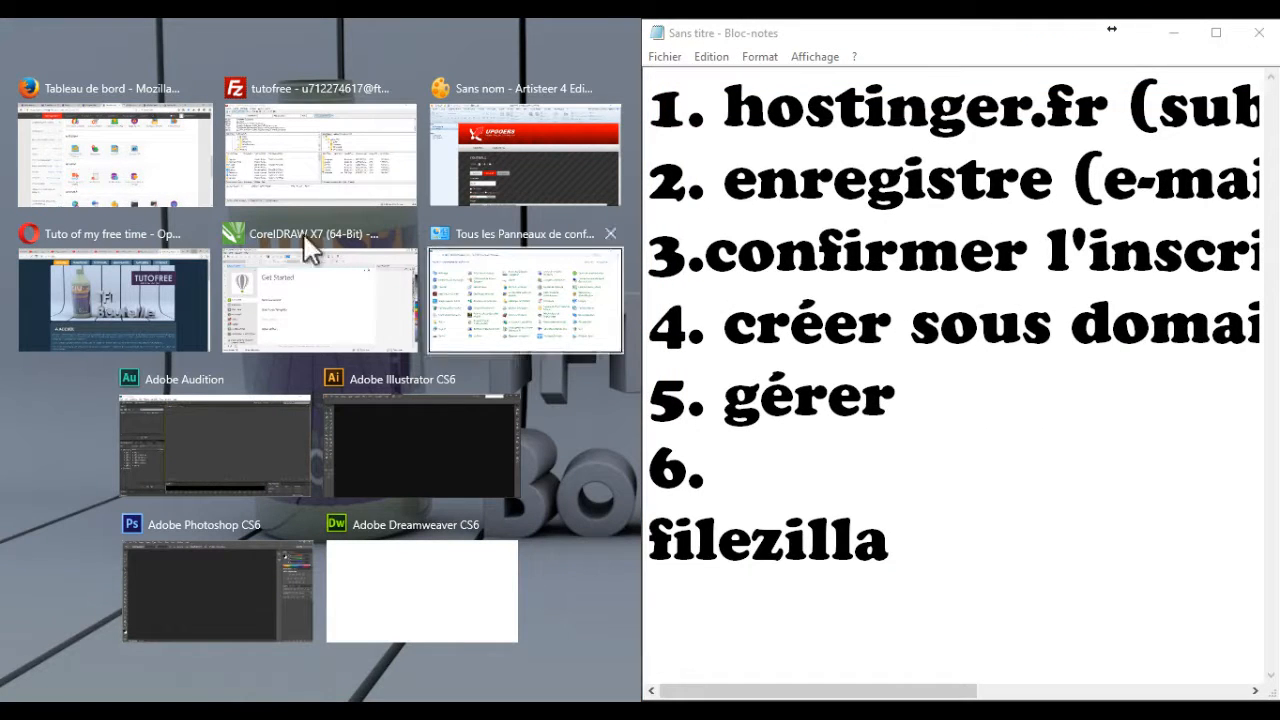
# With the hosting panel beside Notepad, write step 6 as '(Fichiers) : Gestionnaires de fichiers 2'.
pyautogui.click(75, 180)
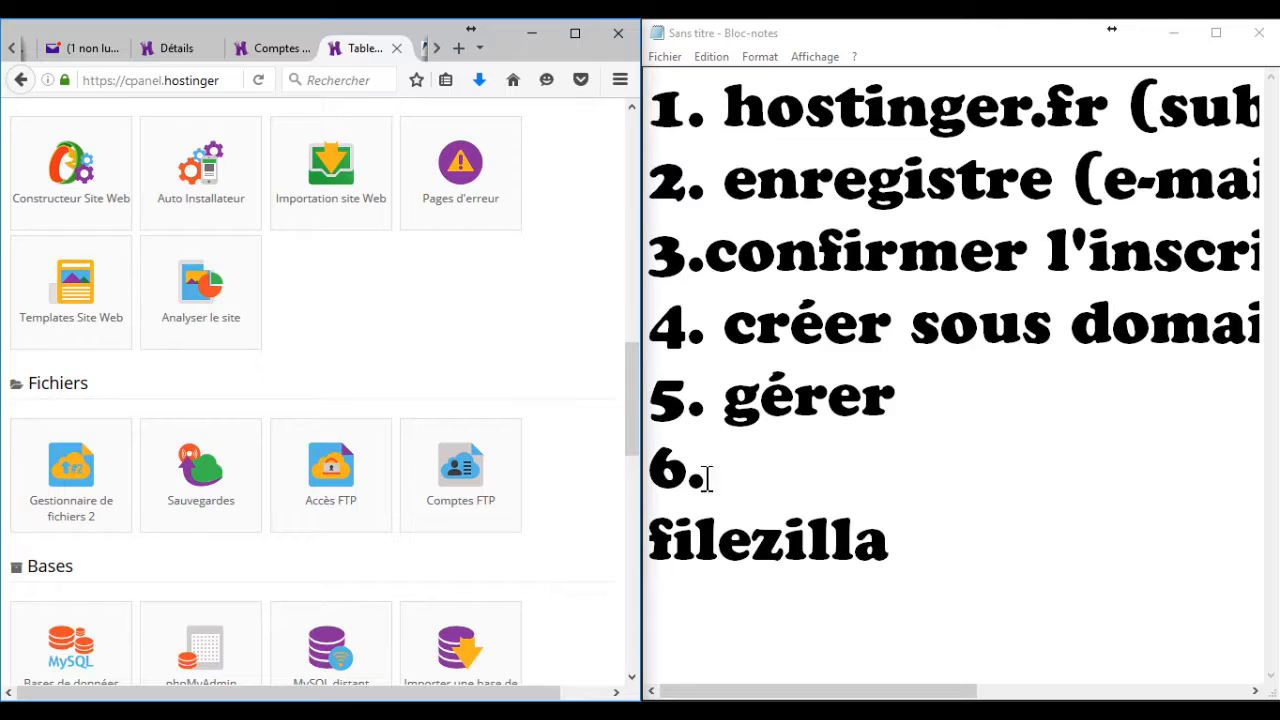
pyautogui.click(724, 453)
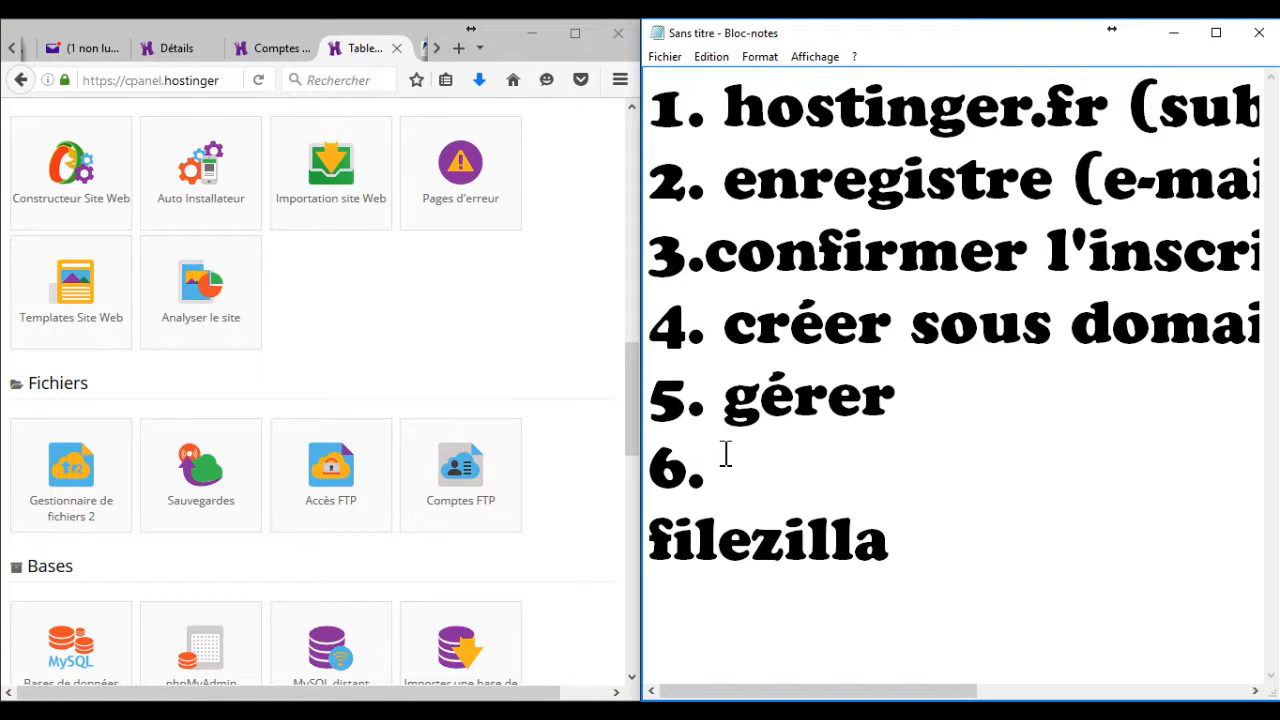
pyautogui.write('fichier')
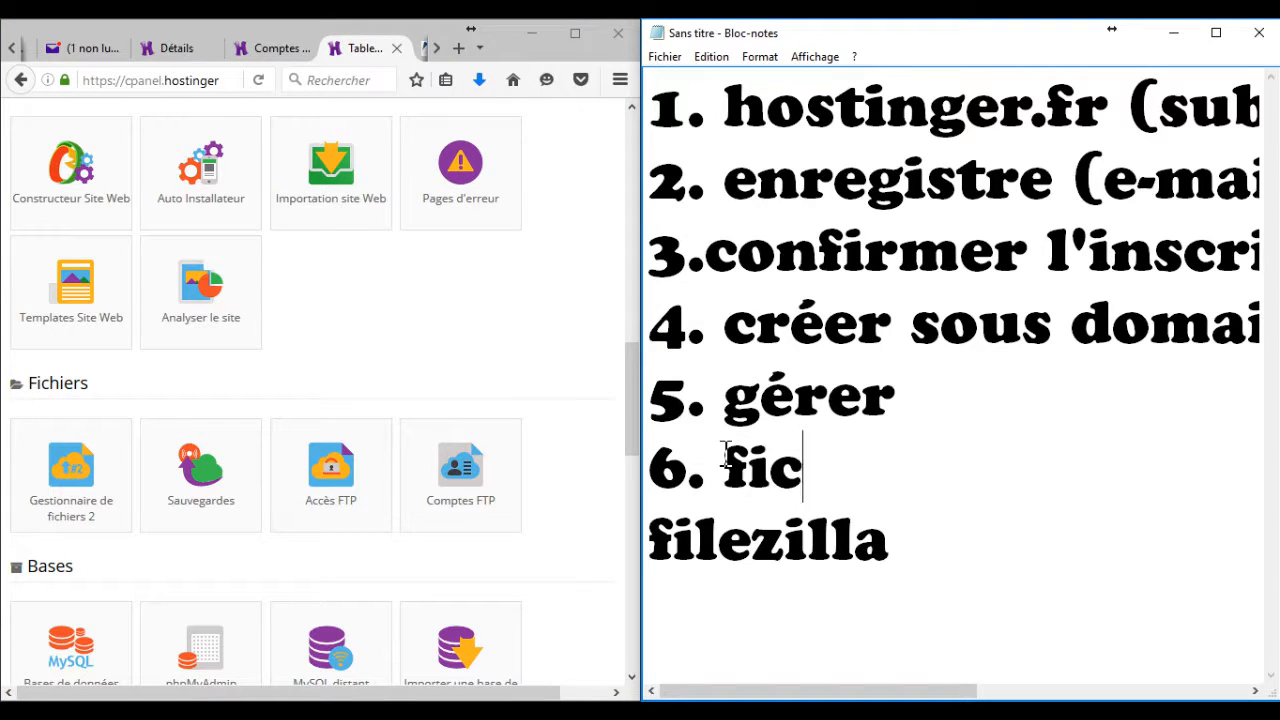
pyautogui.press('BackSpace')
pyautogui.press('BackSpace')
pyautogui.press('BackSpace')
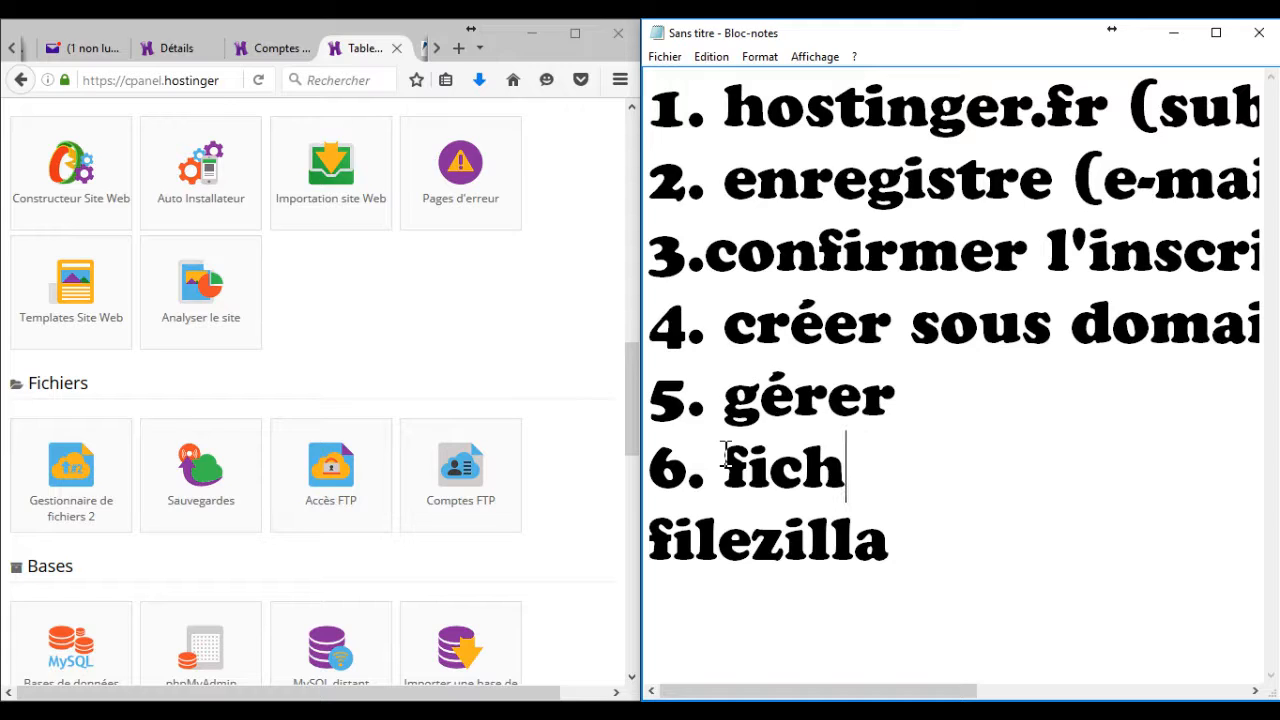
pyautogui.press('BackSpace')
pyautogui.press('BackSpace')
pyautogui.press('BackSpace')
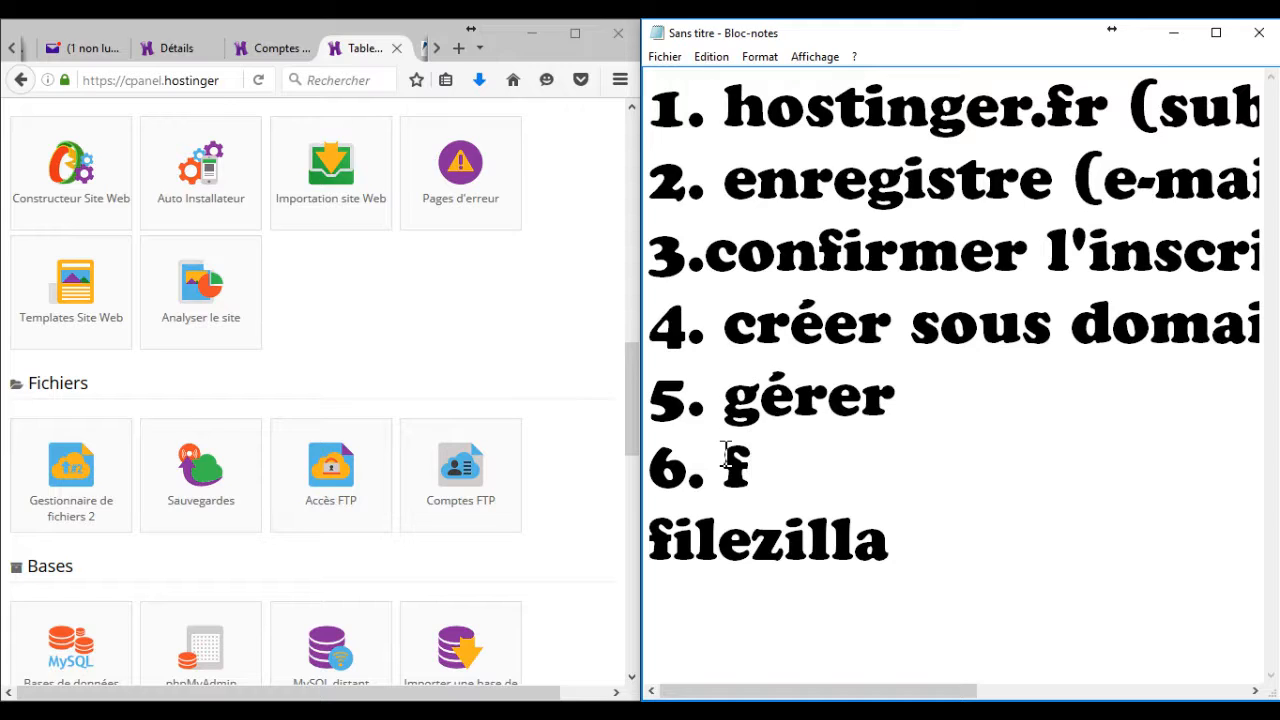
pyautogui.press('BackSpace')
pyautogui.write('(Fi')
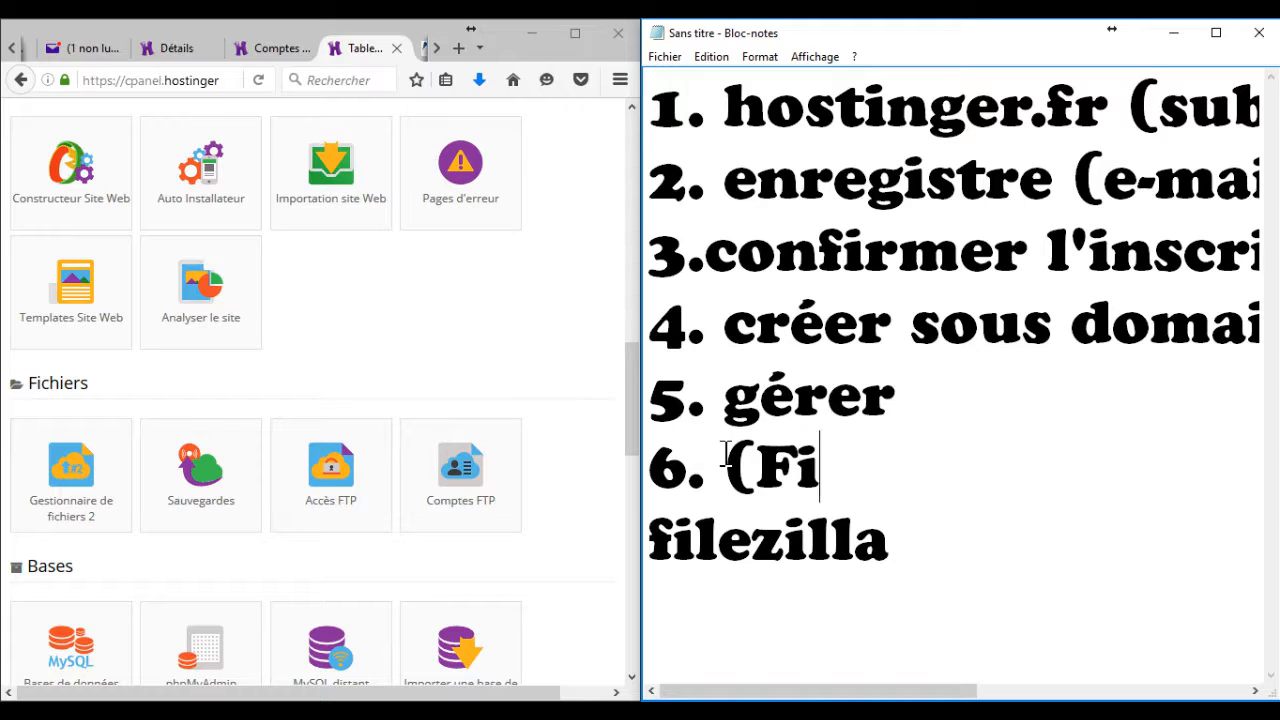
pyautogui.write('chiers) ')
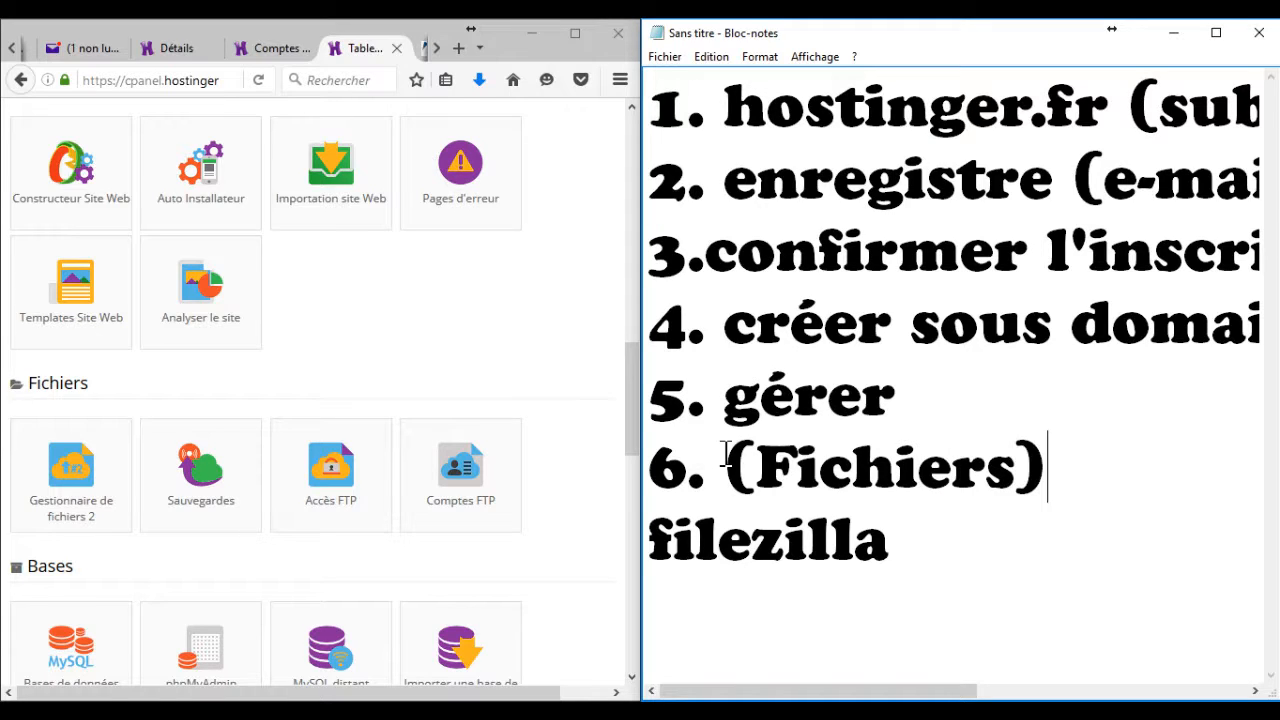
pyautogui.write(': ')
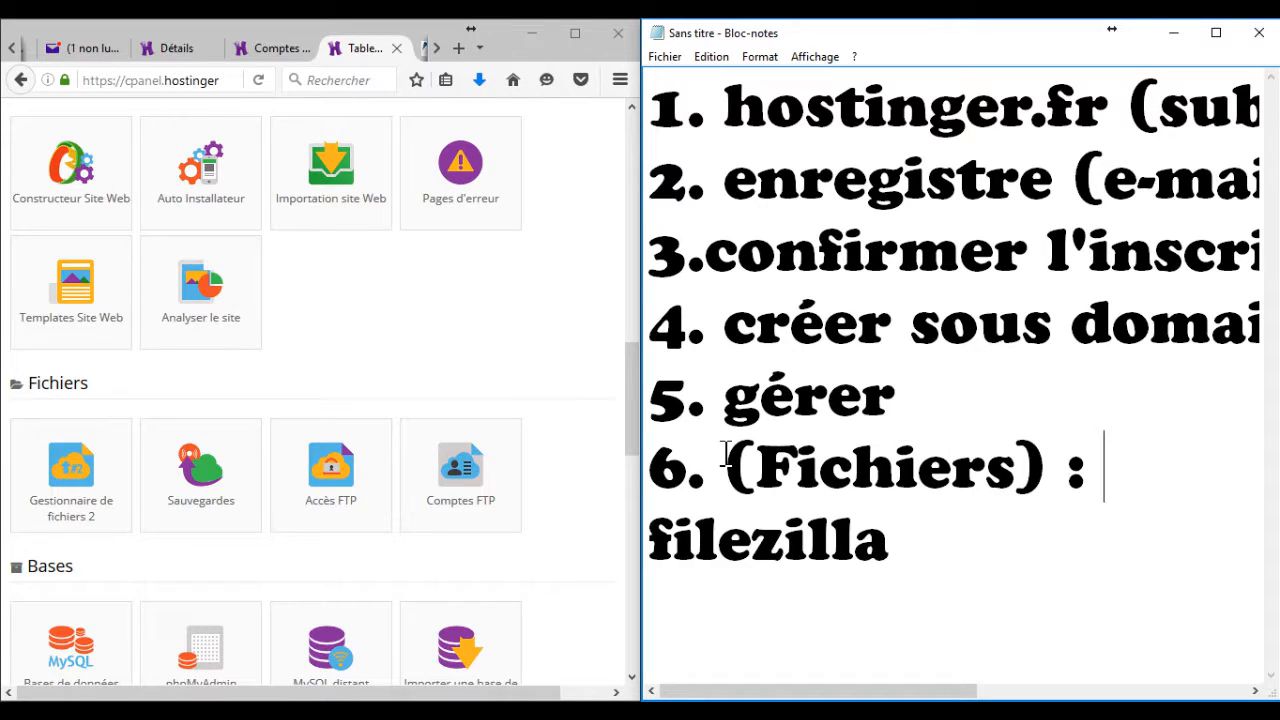
pyautogui.write('Gestionnaires')
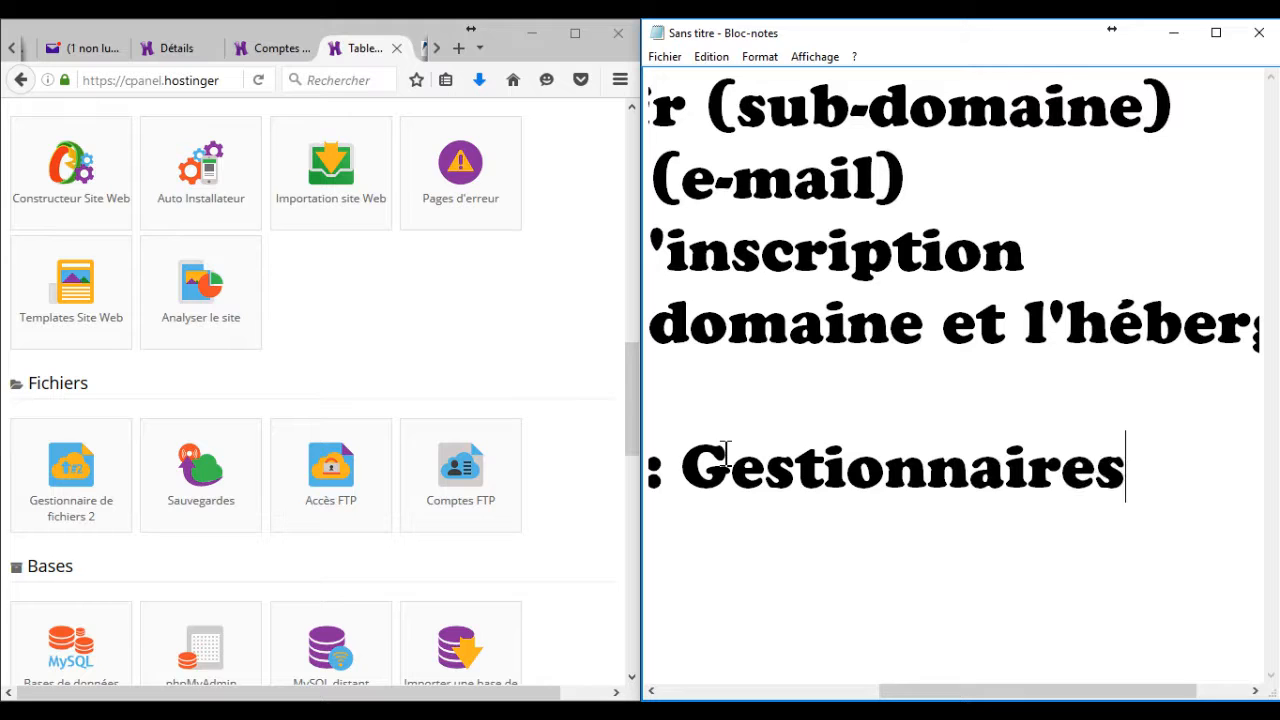
pyautogui.write(' de f')
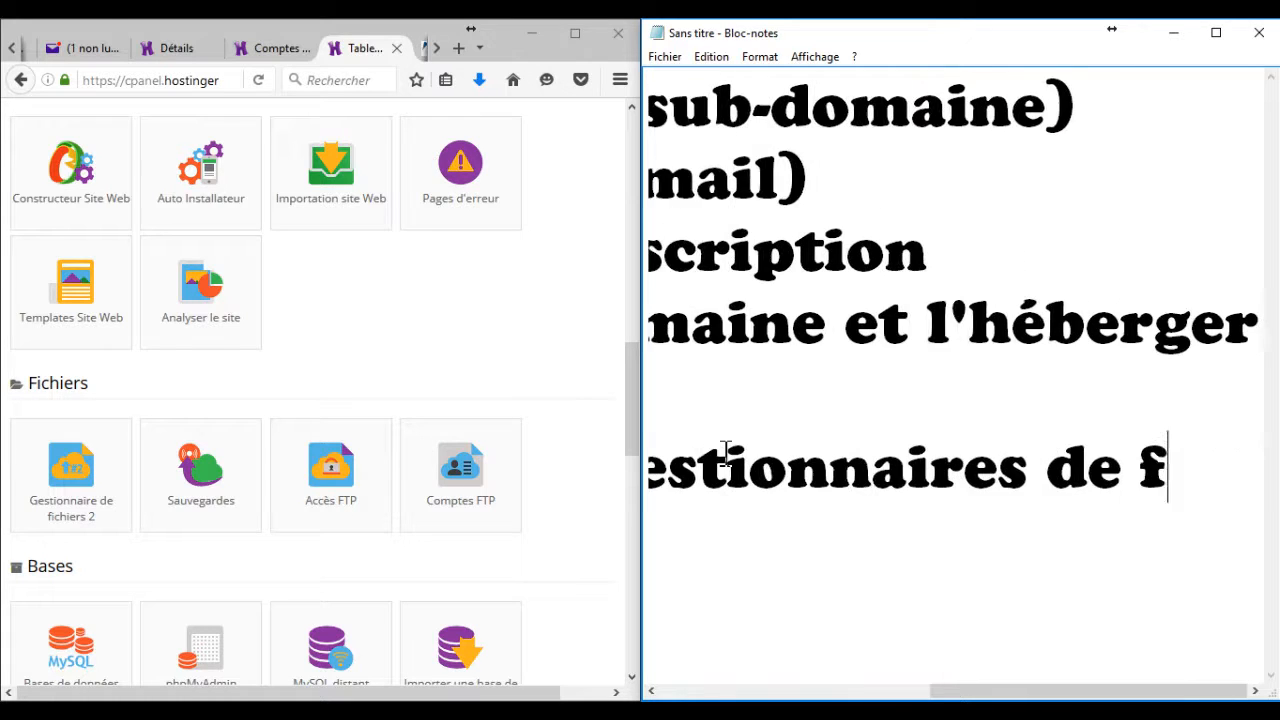
pyautogui.write('ichiers 2')
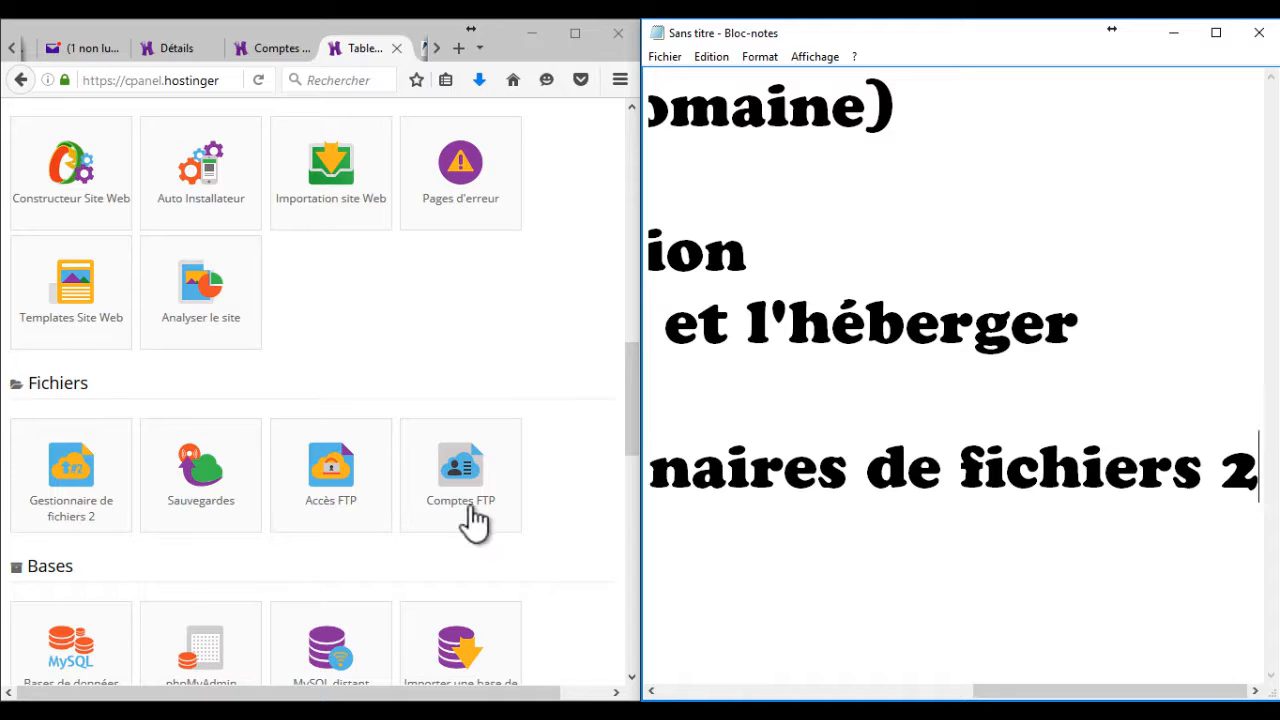
# Start a '7.' line in Notepad and open the site's net2ftp file manager.
pyautogui.click(983, 45)
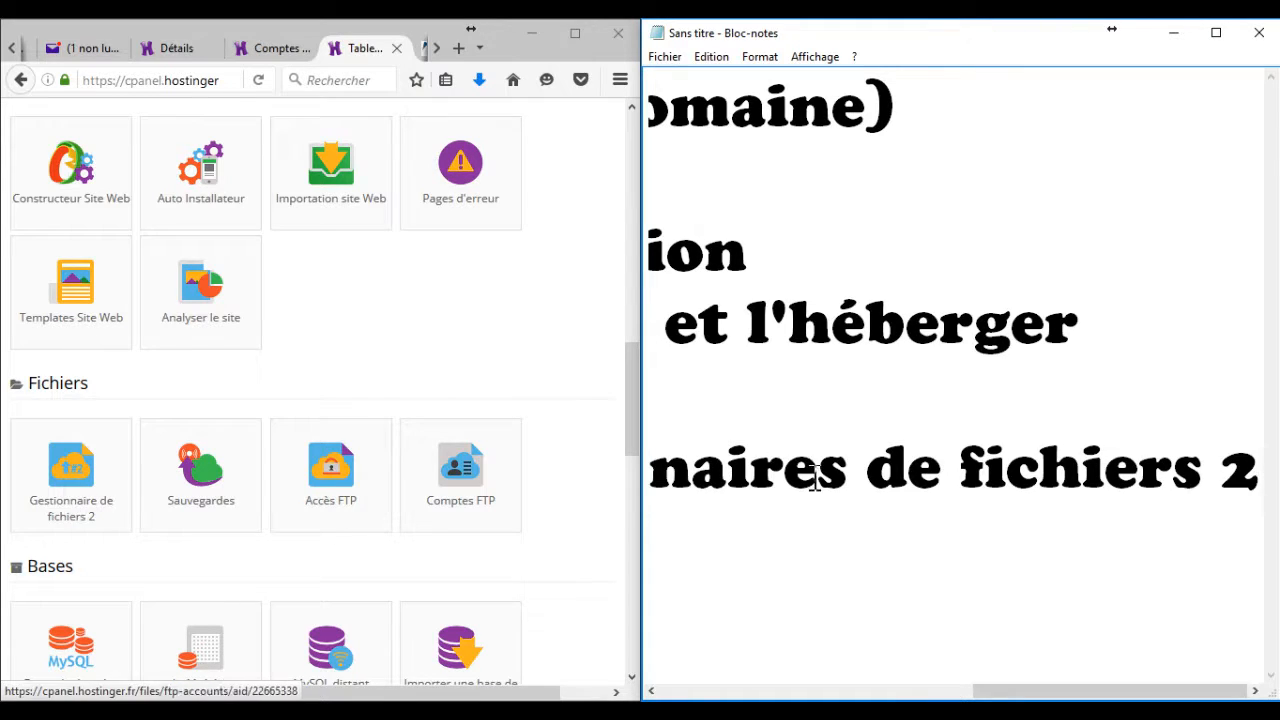
pyautogui.press('Return')
pyautogui.write('7.')
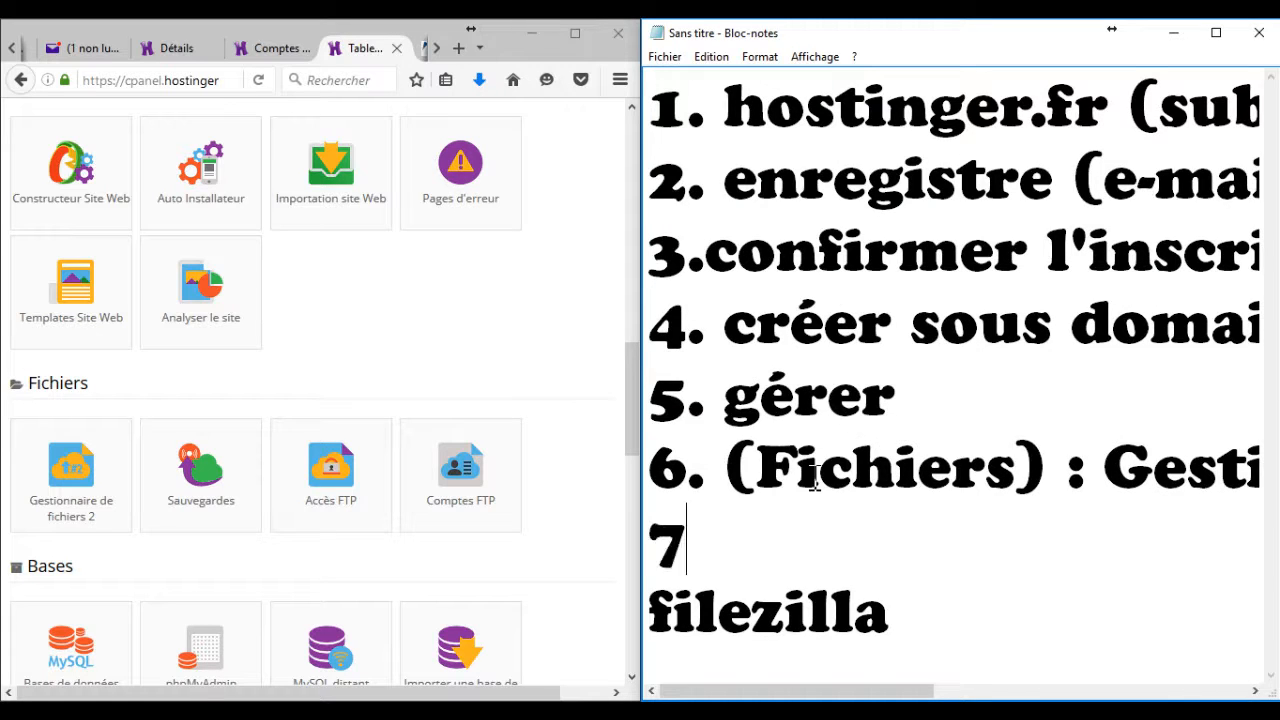
pyautogui.click(53, 466)
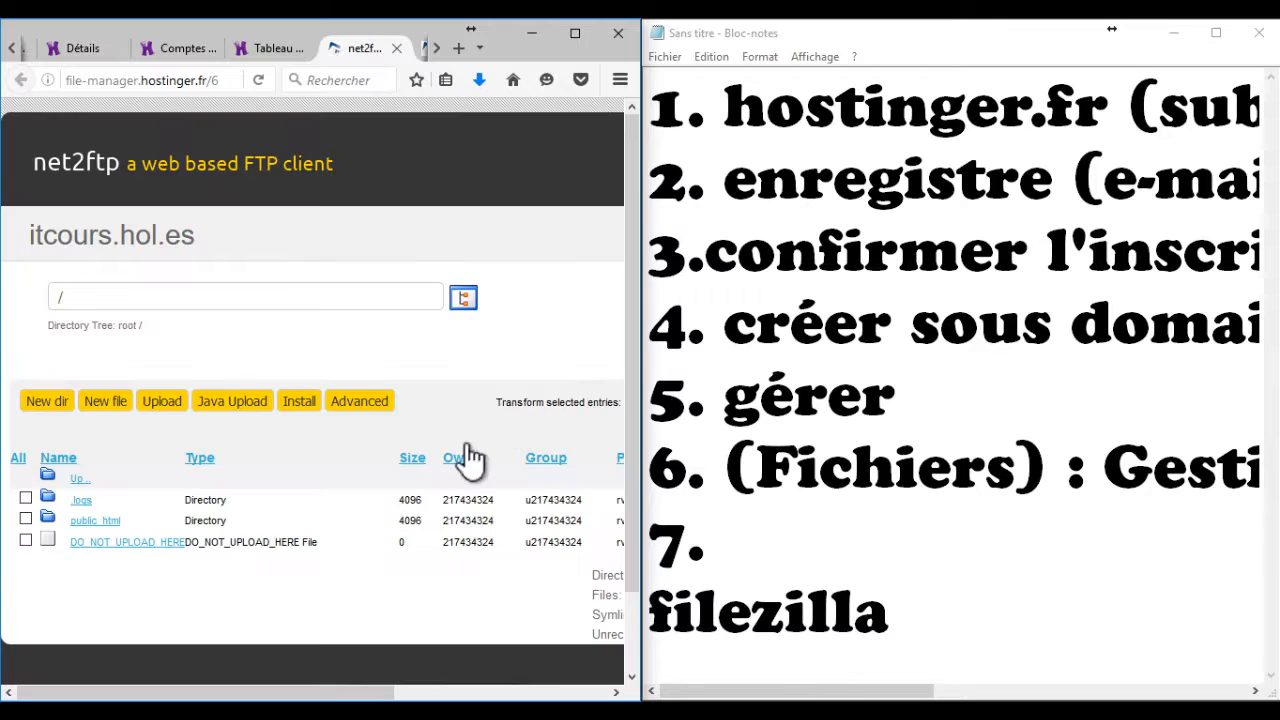
# Make step 7 read 'public_html -' and open public_html in net2ftp.
pyautogui.click(751, 547)
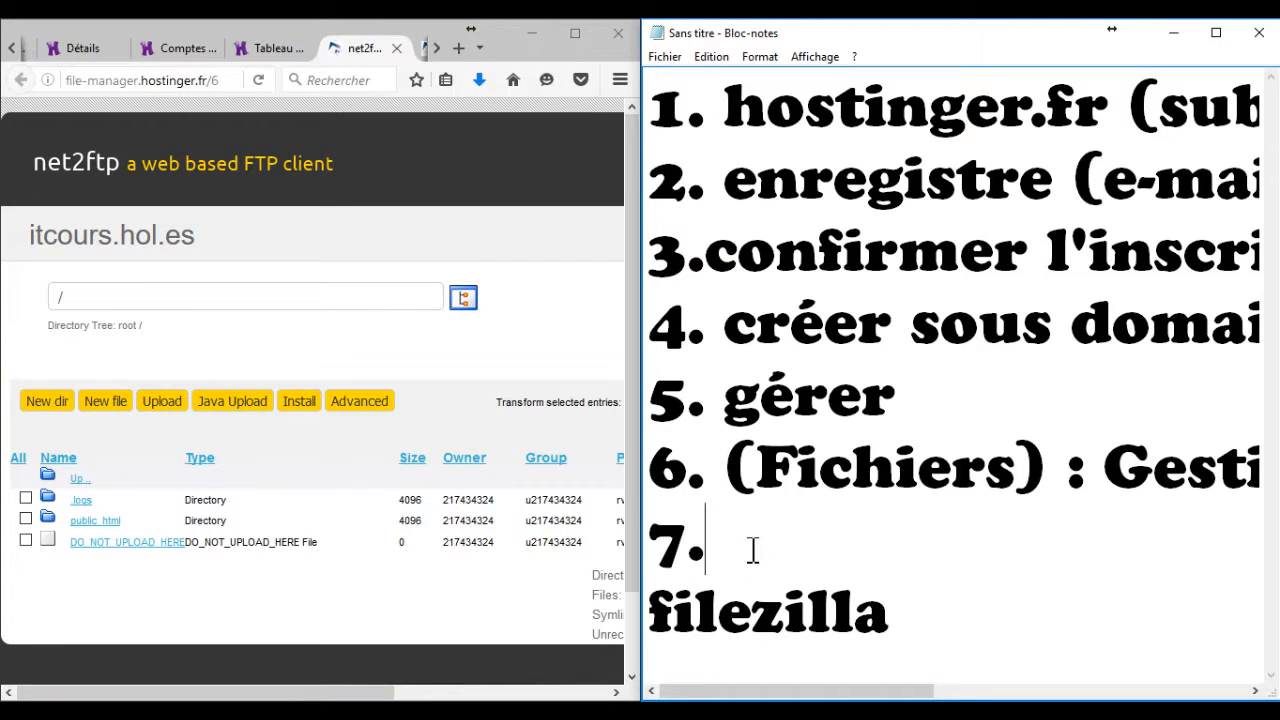
pyautogui.write('publi')
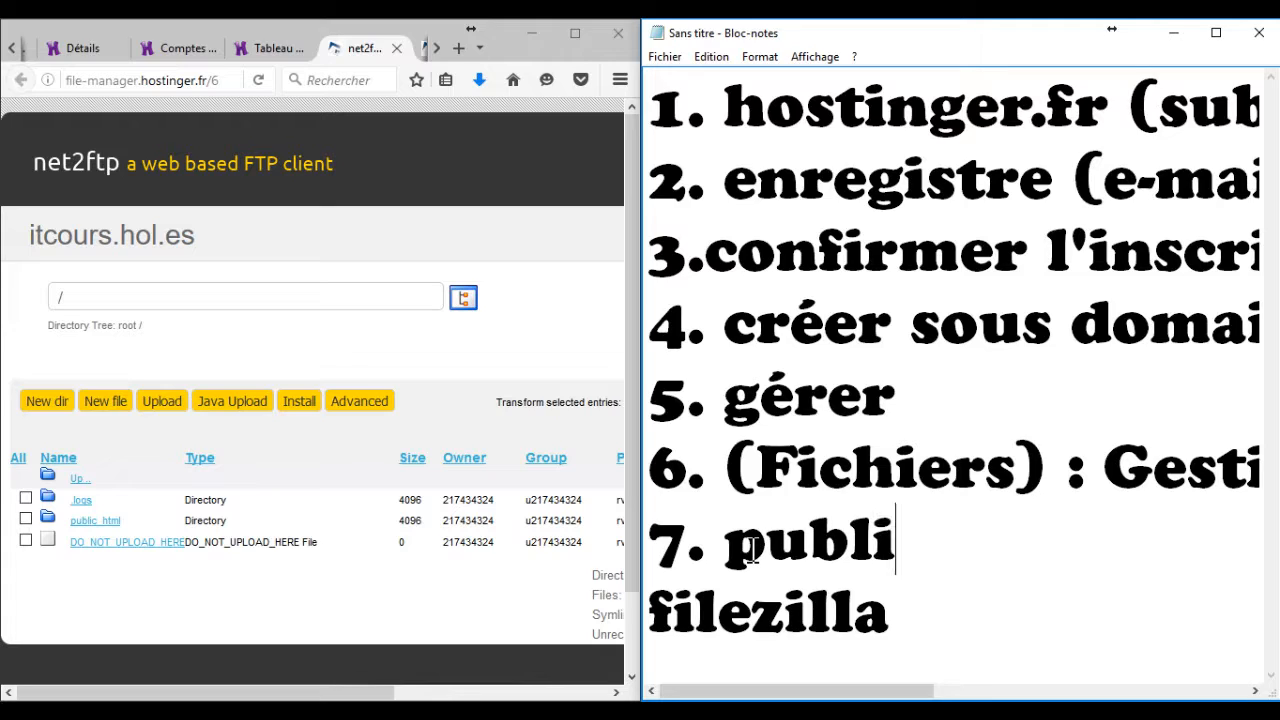
pyautogui.write('c')
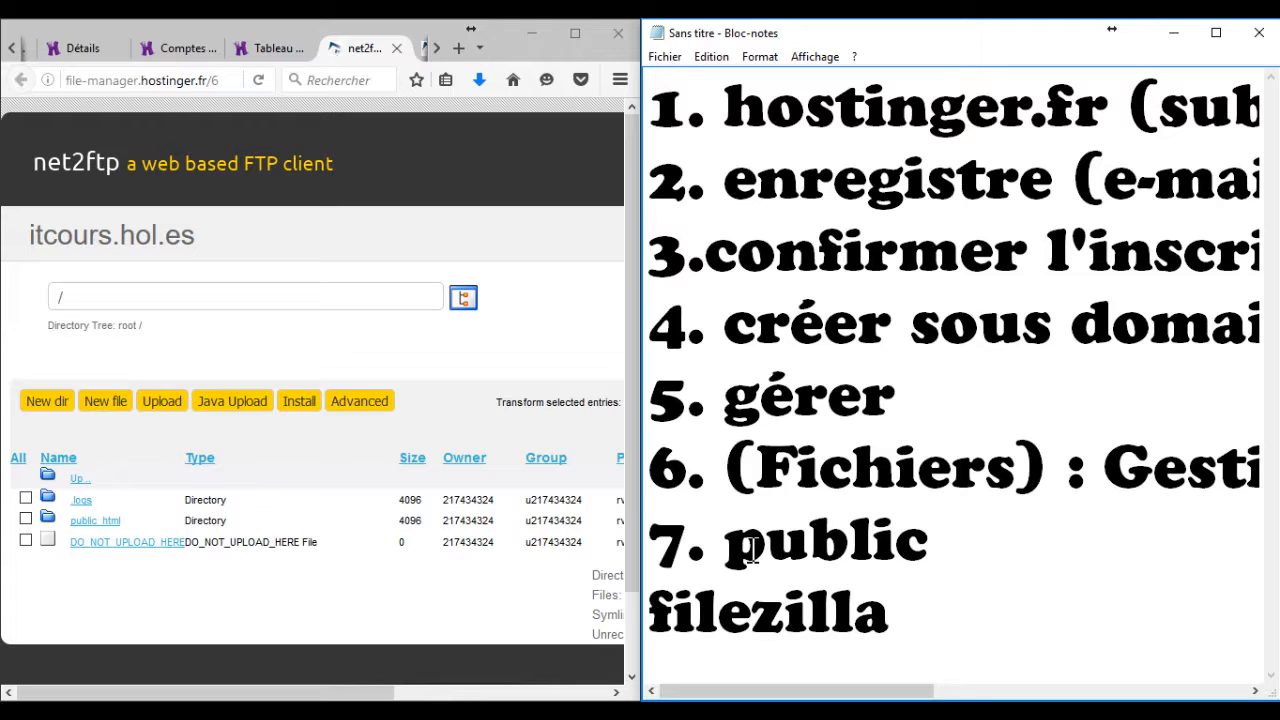
pyautogui.write('_h')
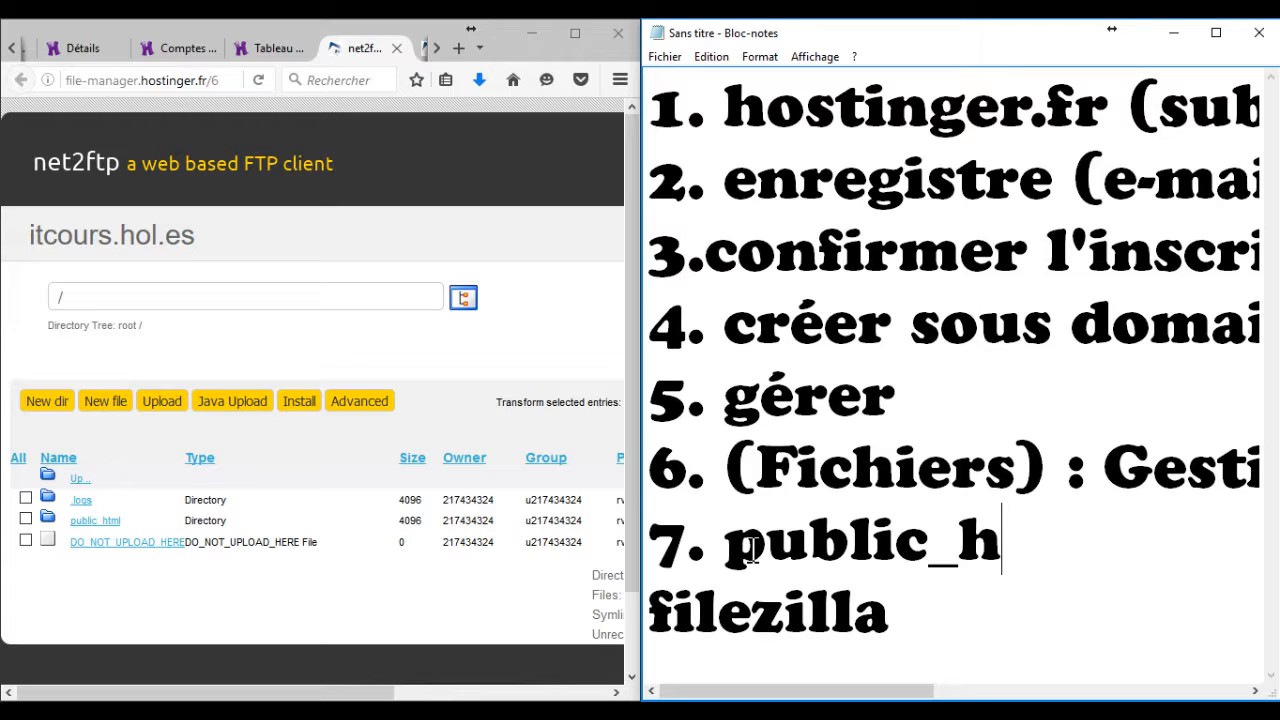
pyautogui.write('tml')
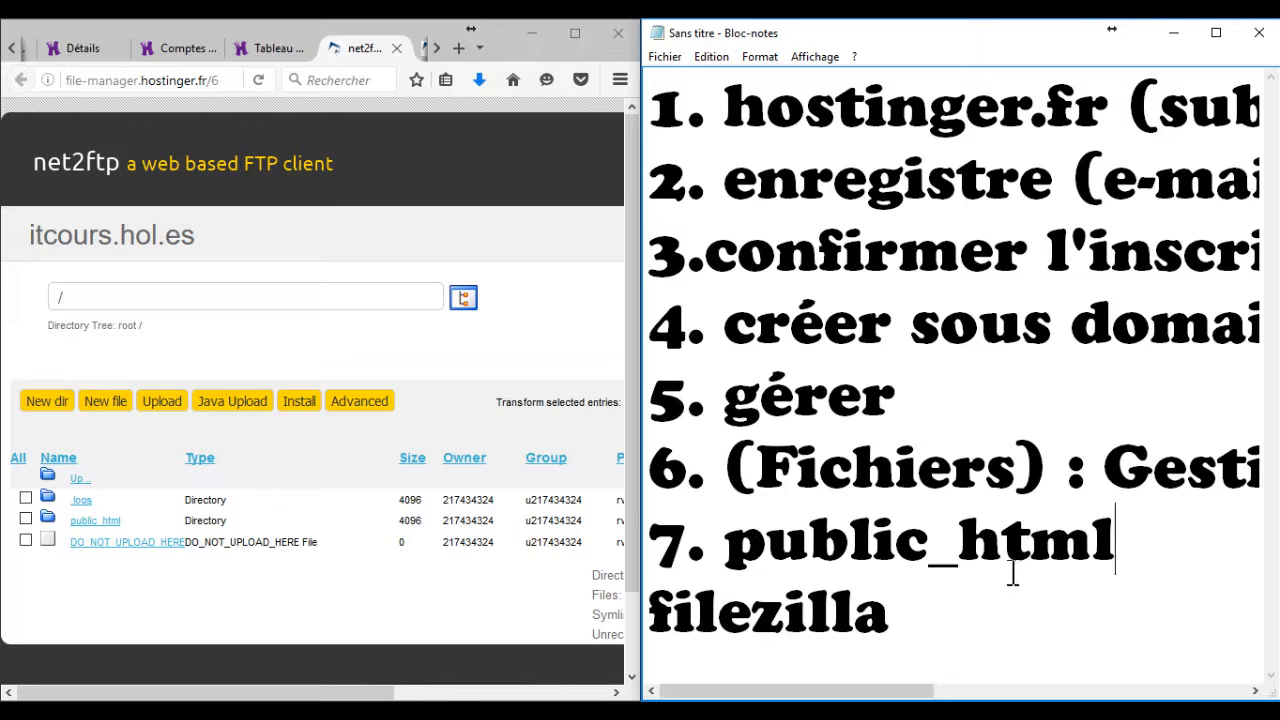
pyautogui.moveTo(960, 545); pyautogui.dragTo(1102, 541)
pyautogui.write('-')
pyautogui.click(105, 527)
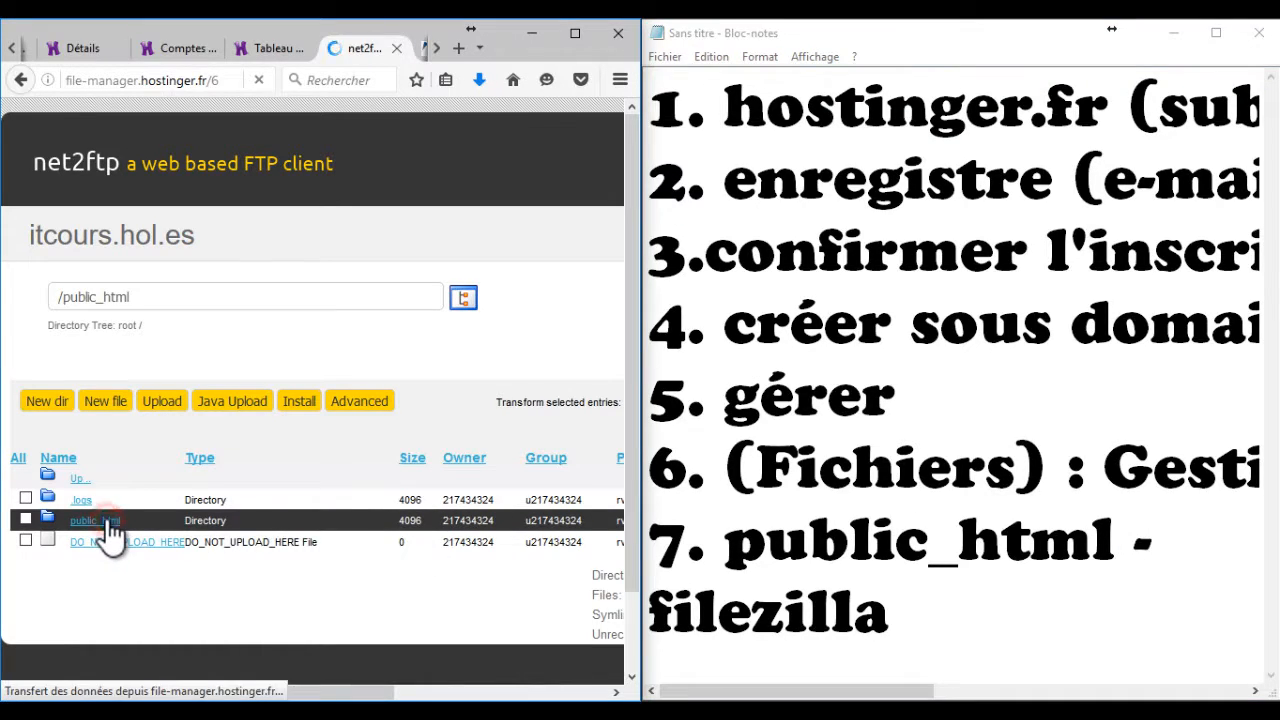
# Replace filezilla with step 8 'selectionner ALL et Delete (effacer ou supprimer)' and maximize Firefox.
pyautogui.click(1173, 537)
pyautogui.hotkey('ctrl', 'z')
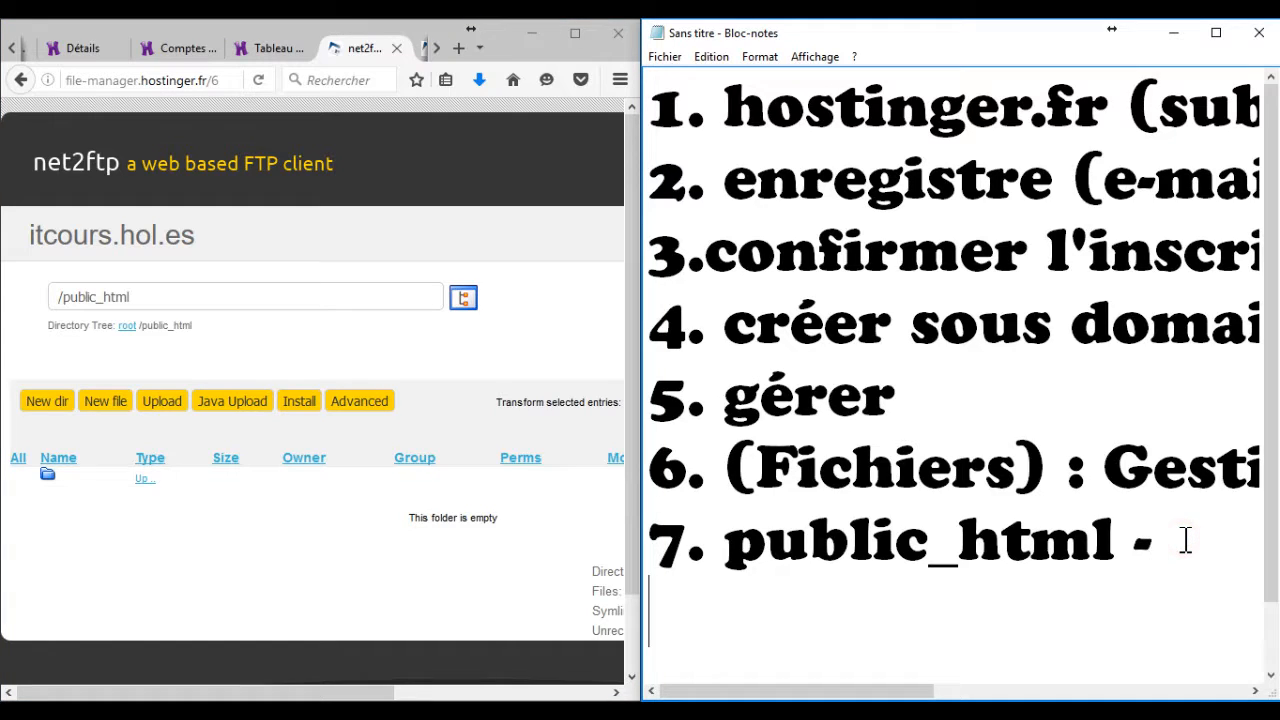
pyautogui.write('8.')
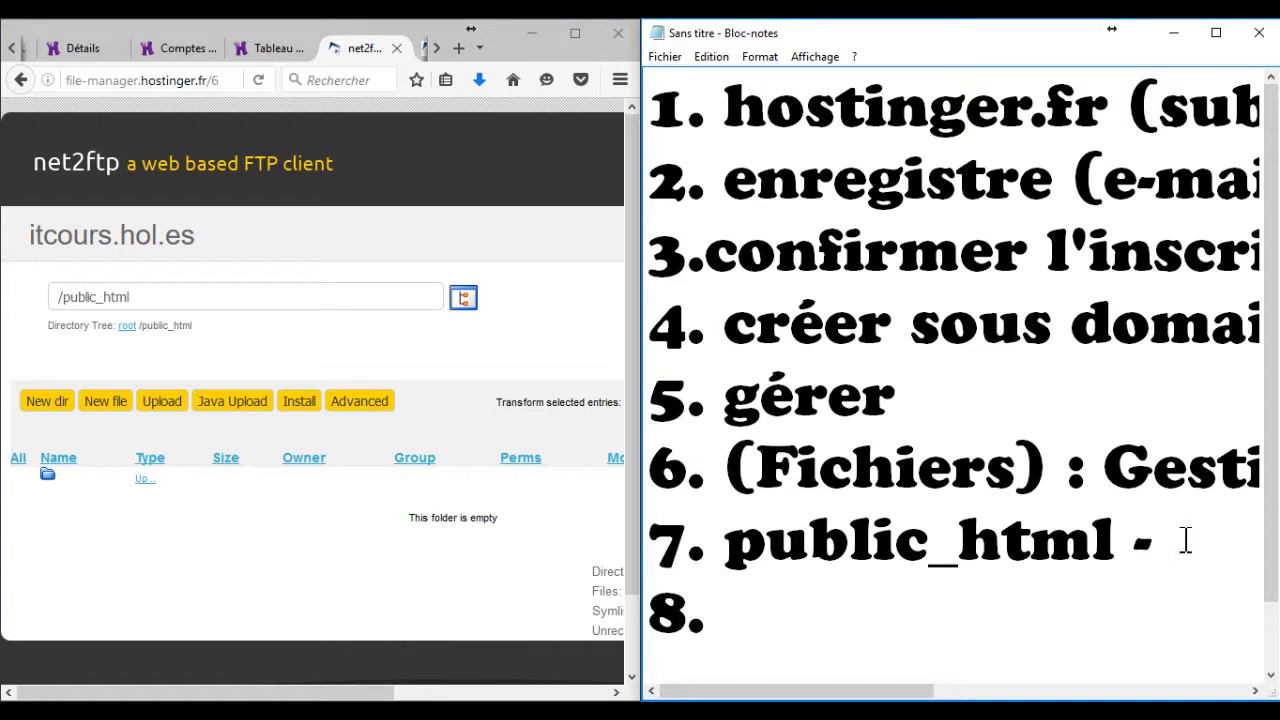
pyautogui.write(' sele')
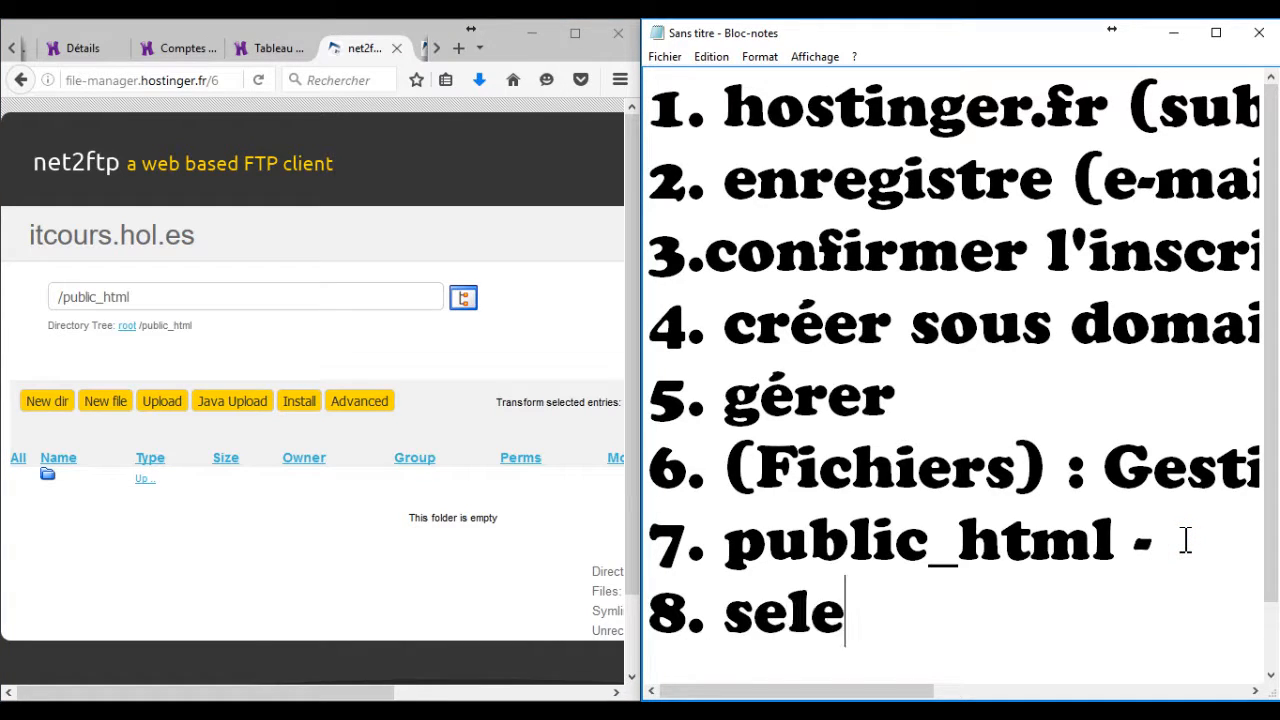
pyautogui.write('ctionner ')
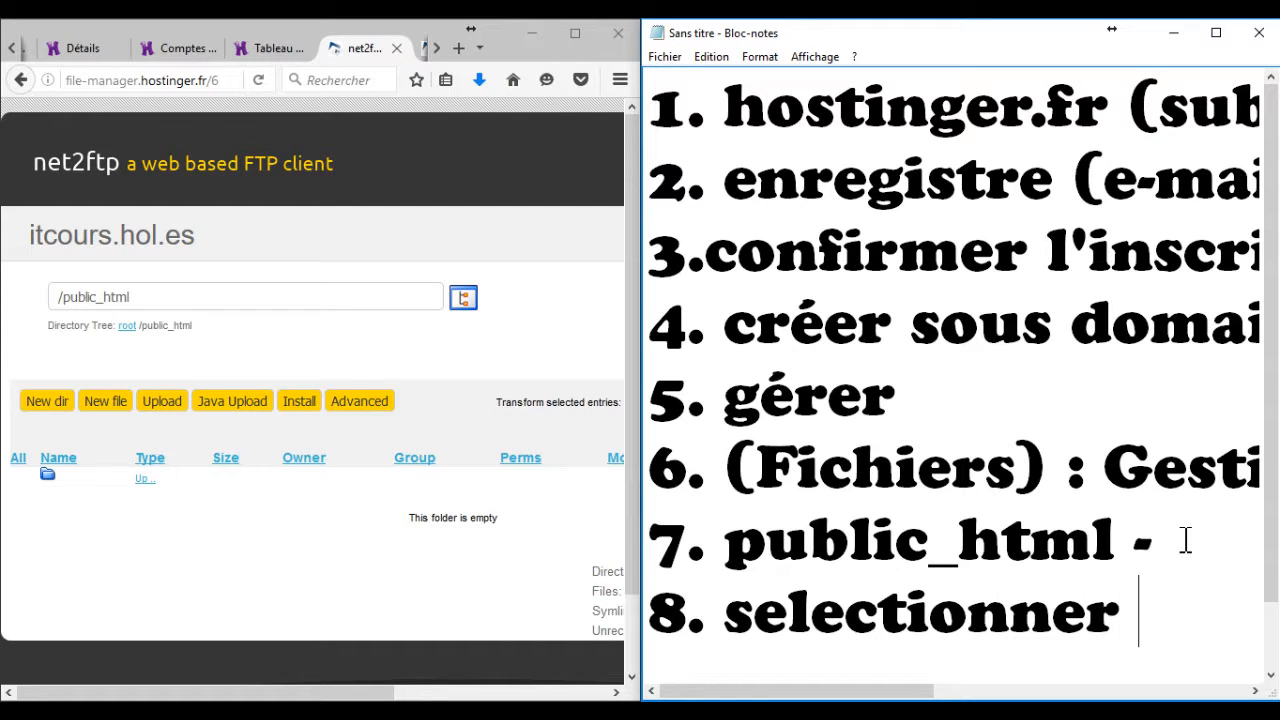
pyautogui.write('ALL')
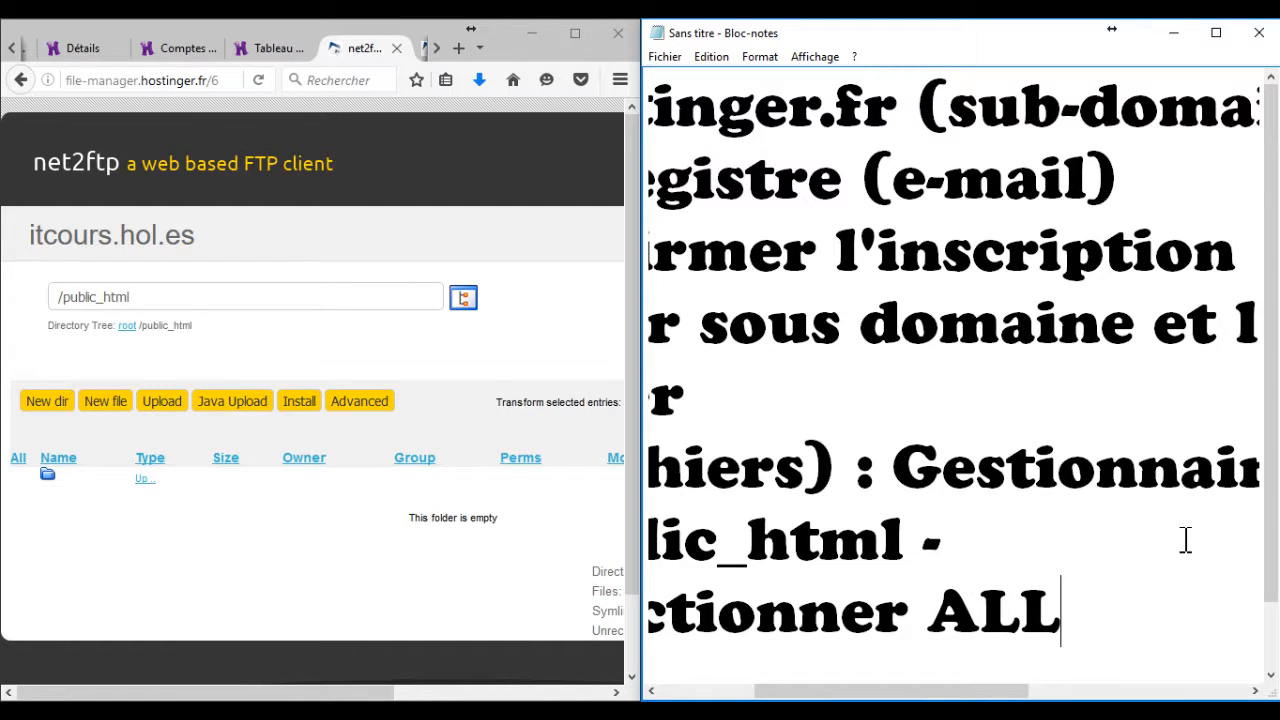
pyautogui.write(' et')
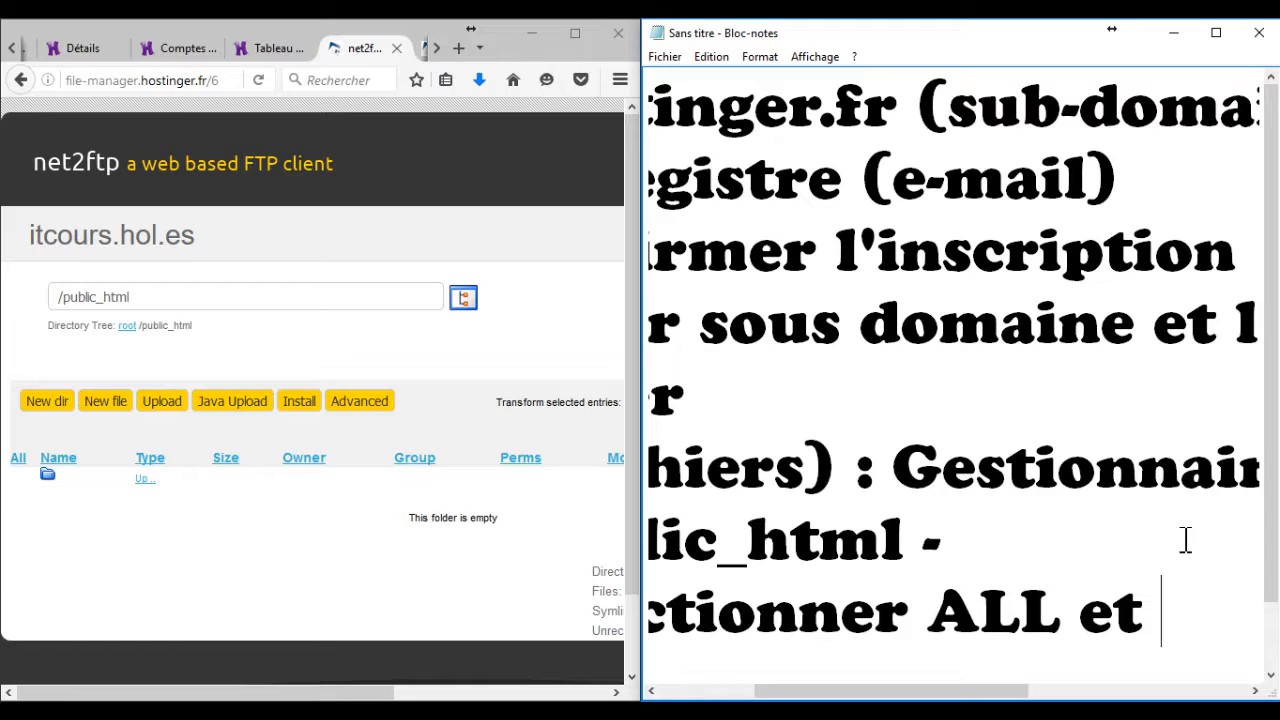
pyautogui.write(' Dele')
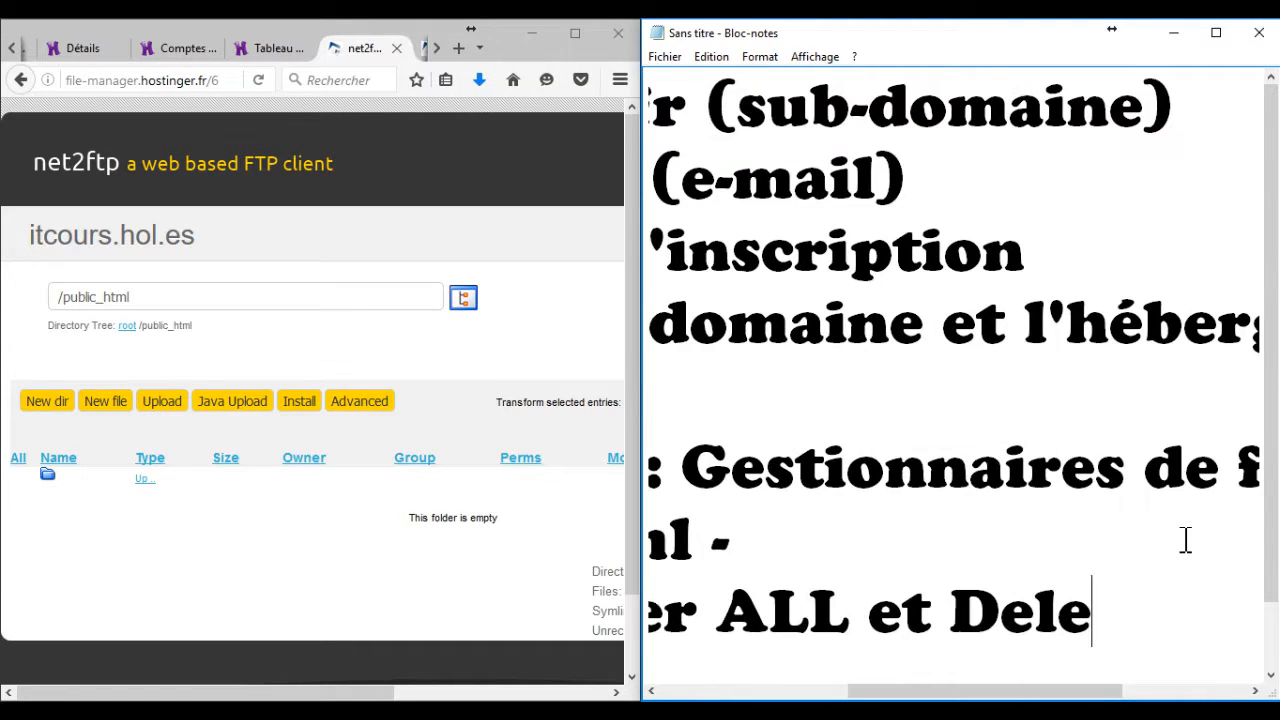
pyautogui.write('te (')
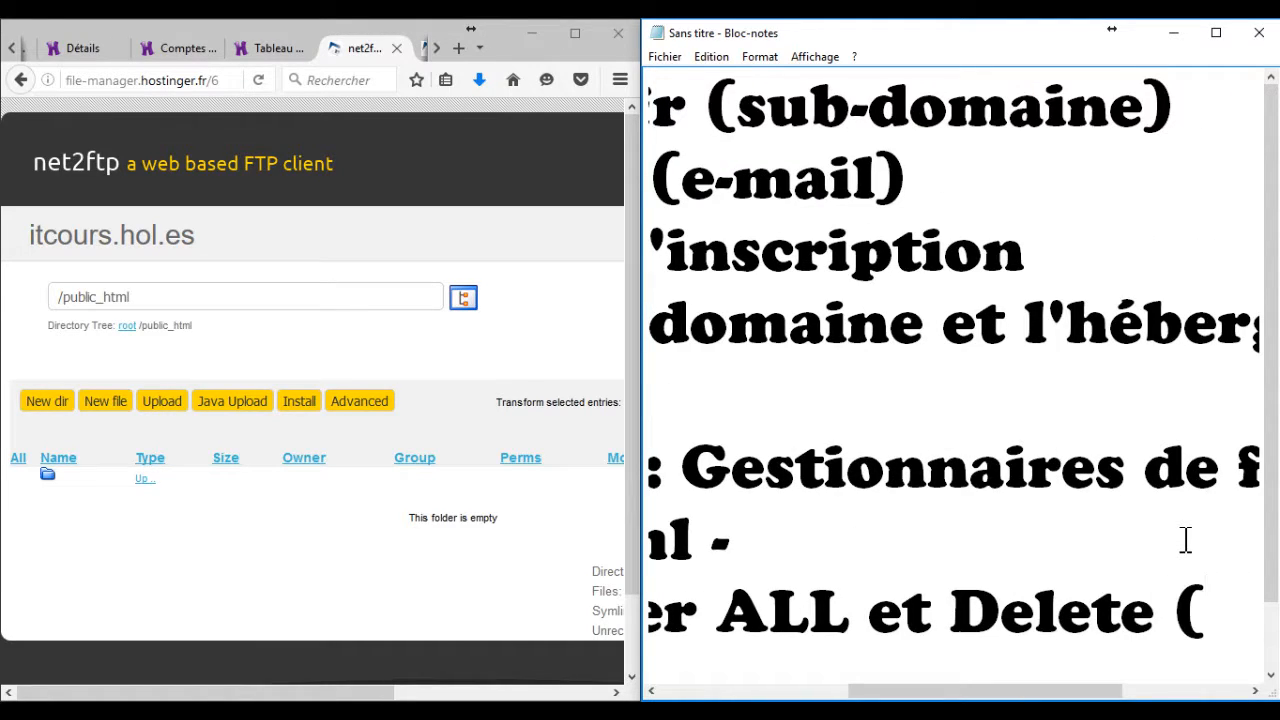
pyautogui.write('effacer')
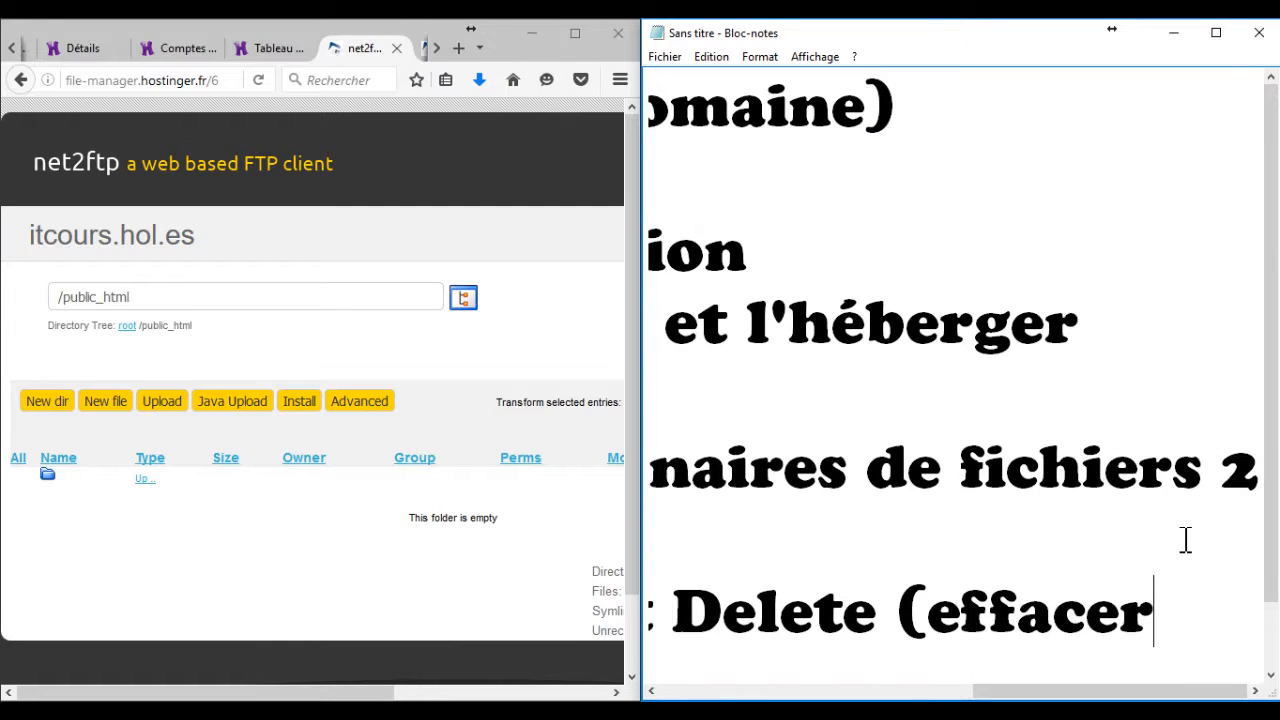
pyautogui.write(' ou su')
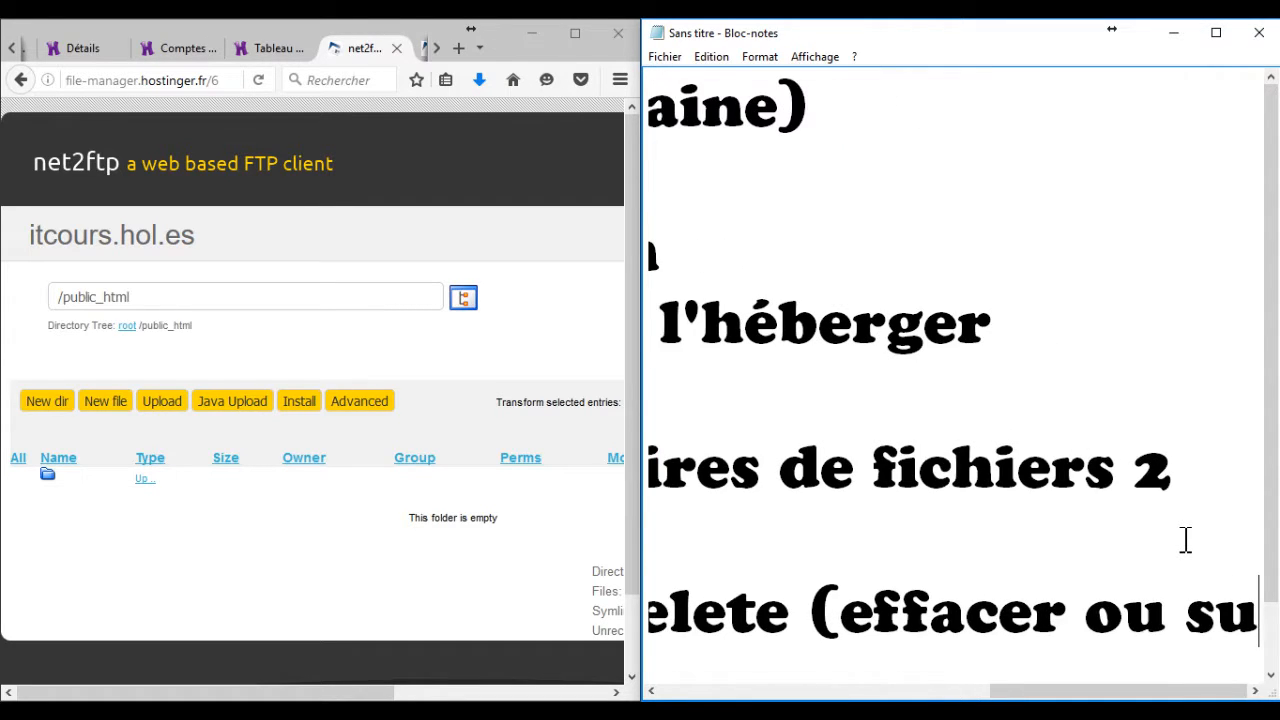
pyautogui.write('pprimer')
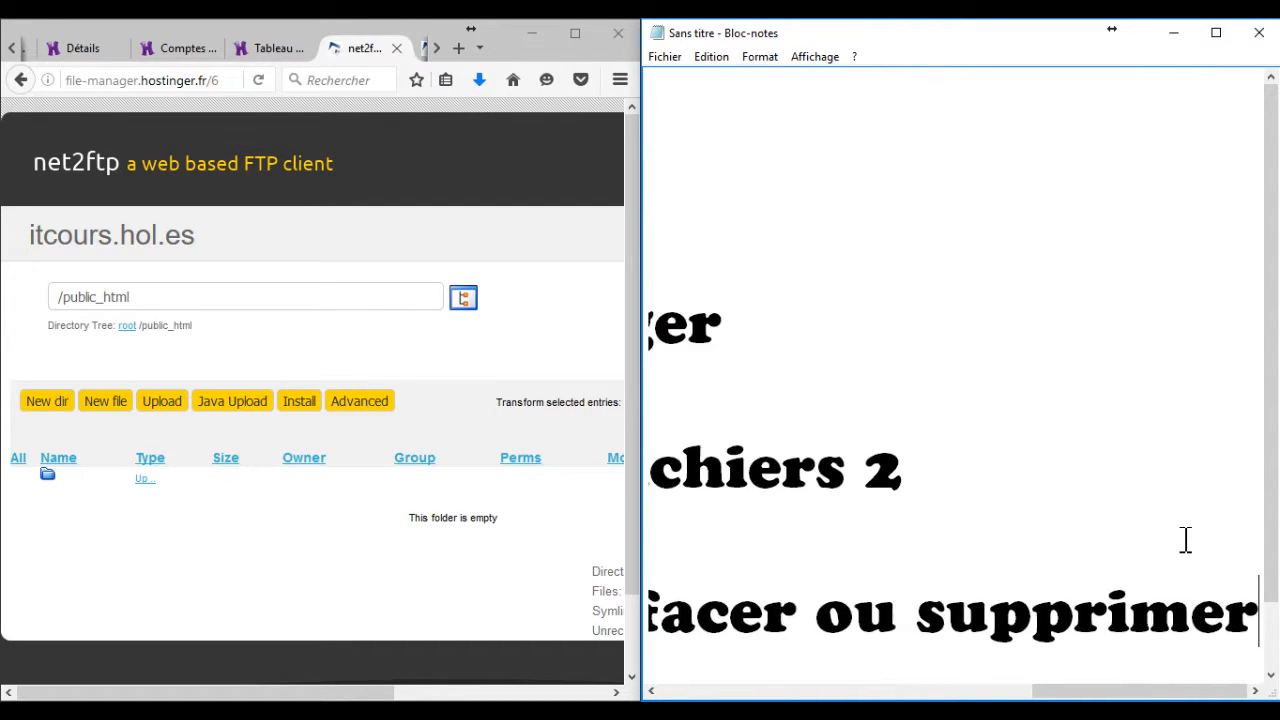
pyautogui.write(')')
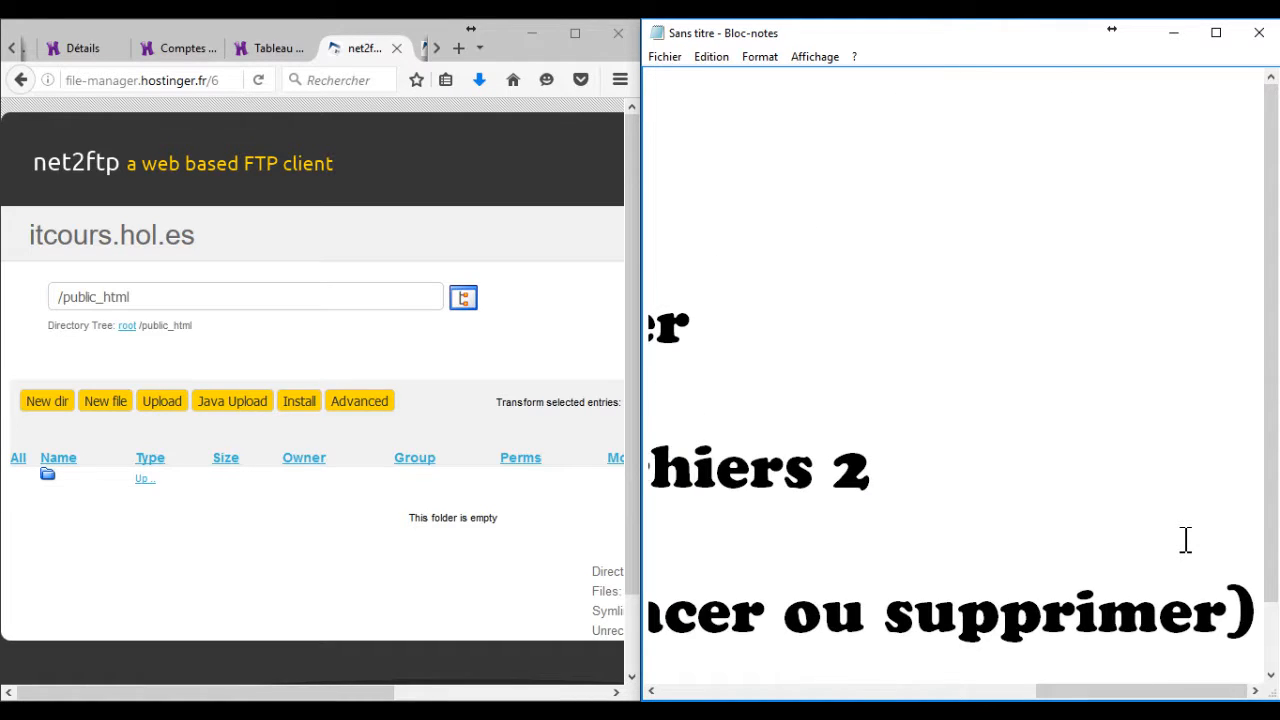
pyautogui.press('Return')
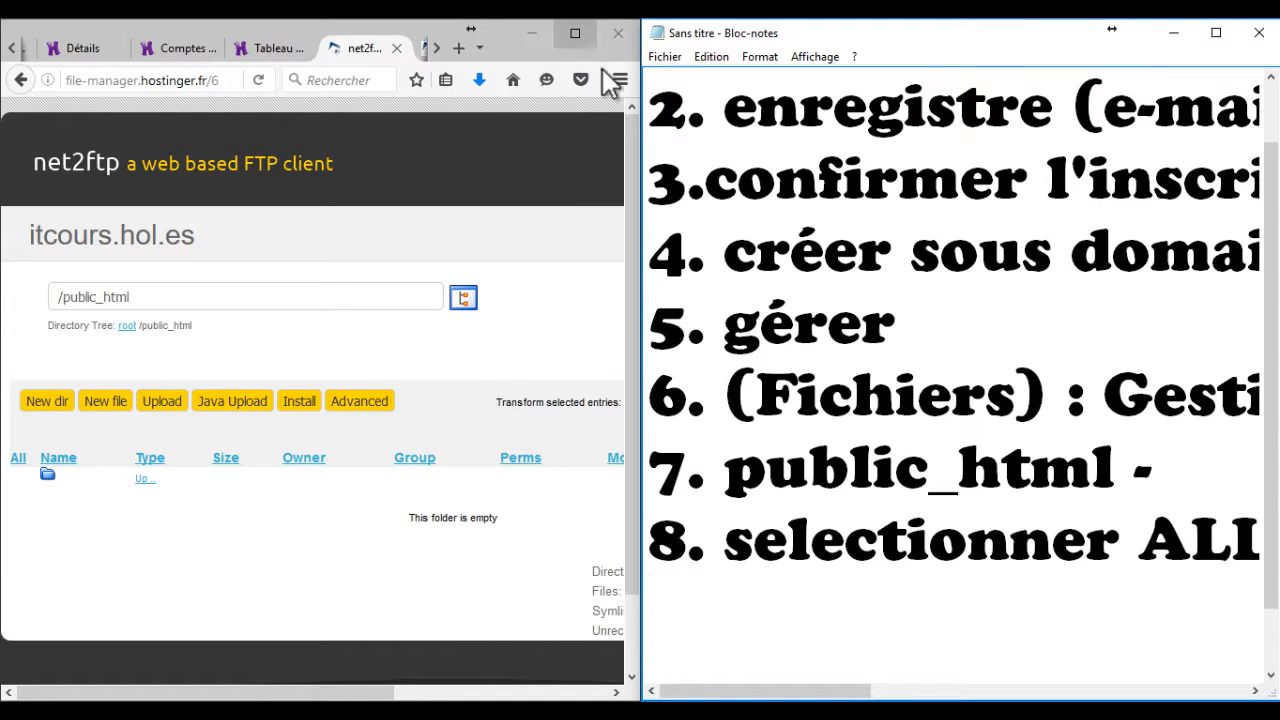
pyautogui.click(576, 33)
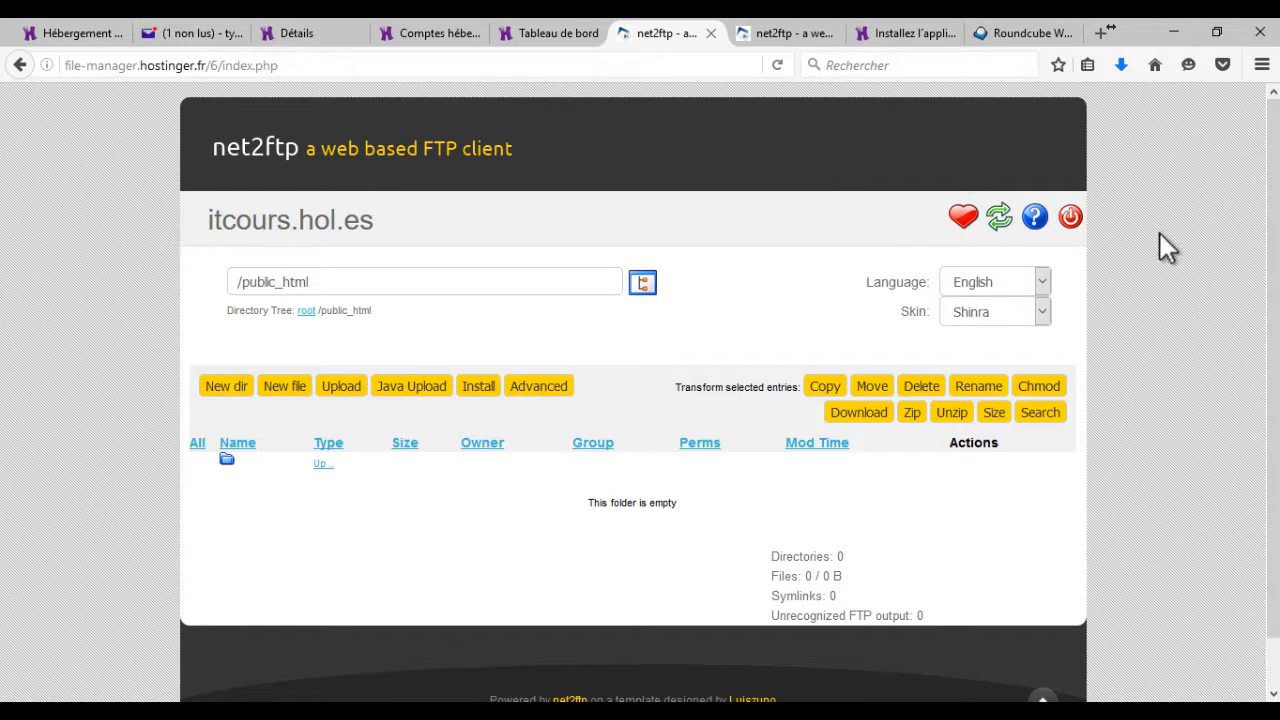
# Log out of net2ftp and close both net2ftp tabs.
pyautogui.click(1071, 217)
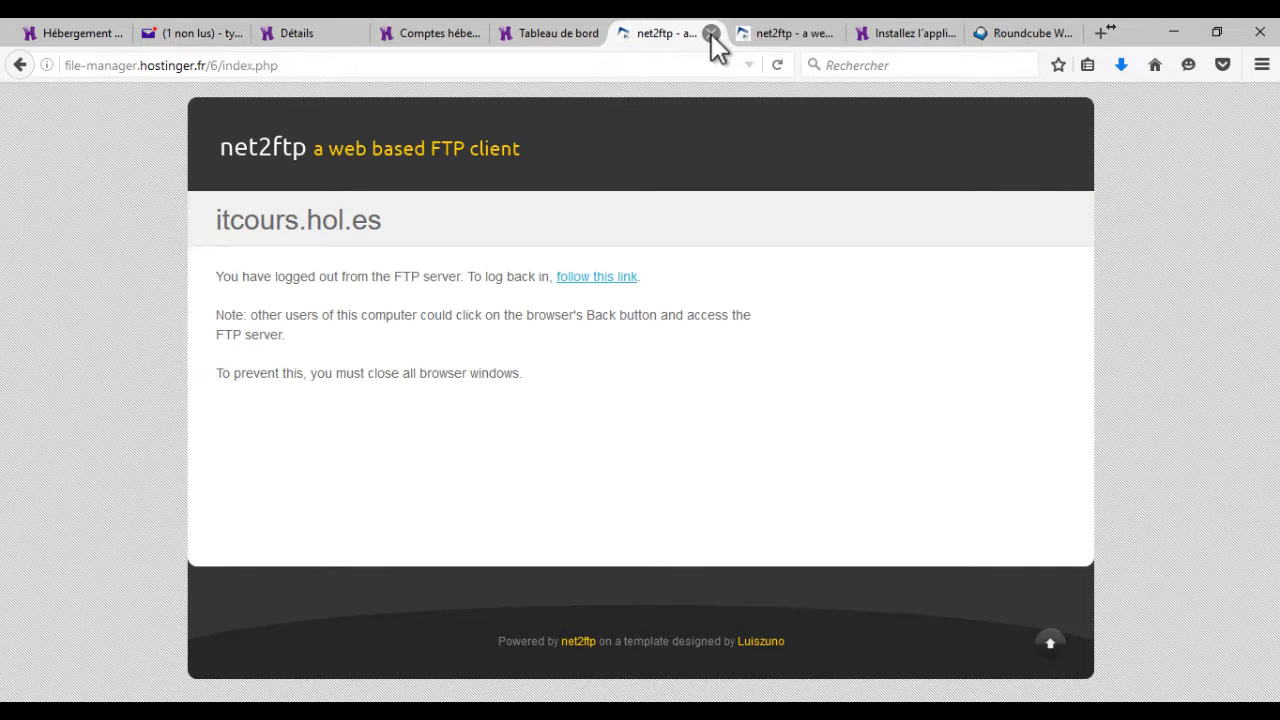
pyautogui.click(711, 33)
pyautogui.click(670, 38)
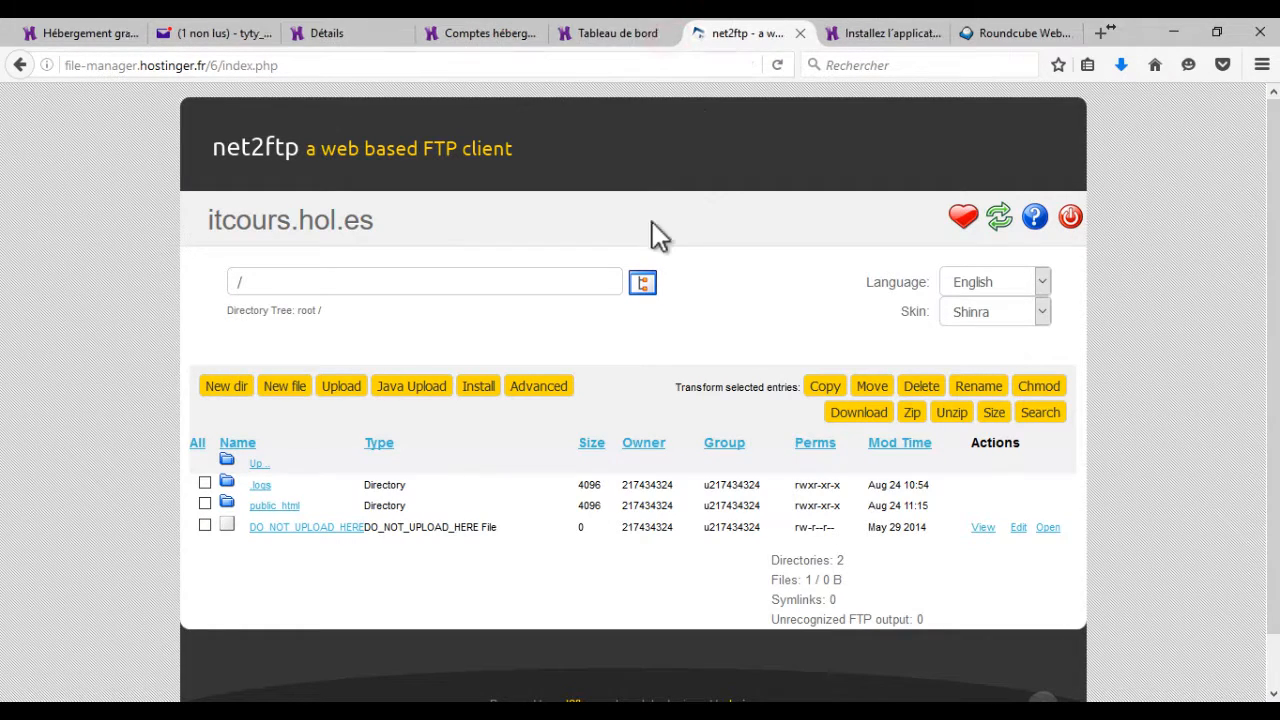
pyautogui.click(801, 34)
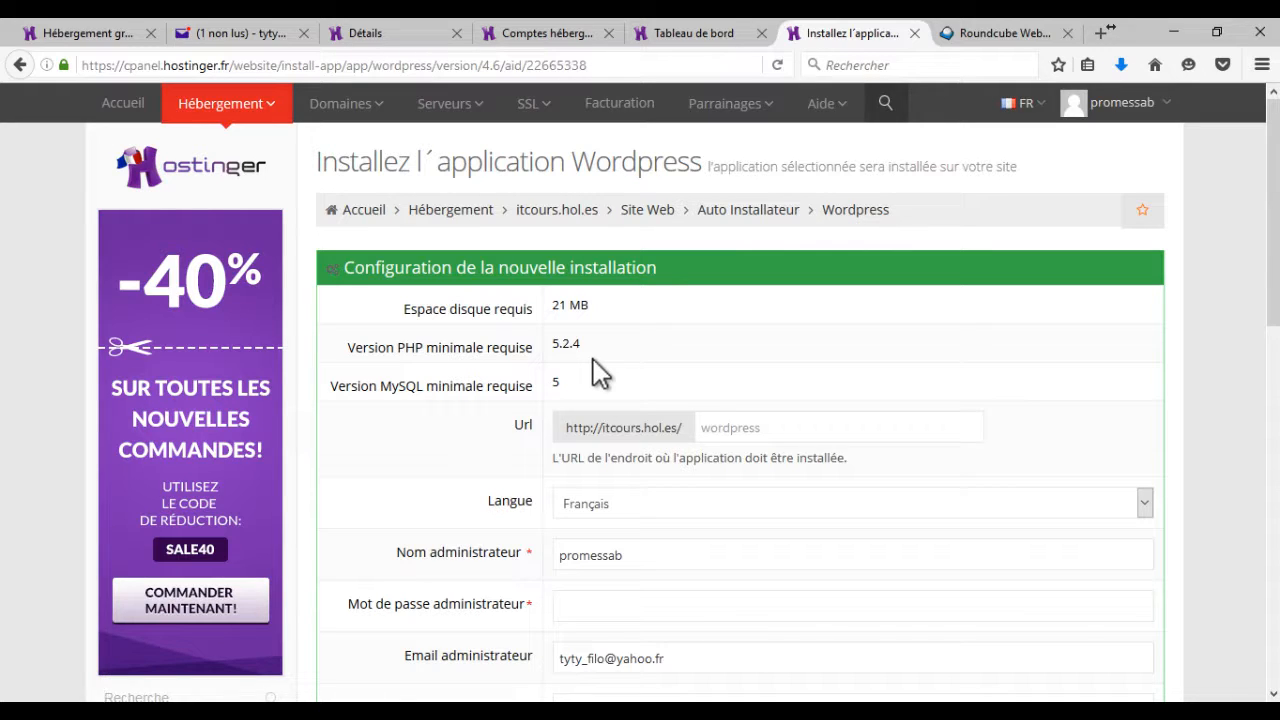
pyautogui.click(704, 427)
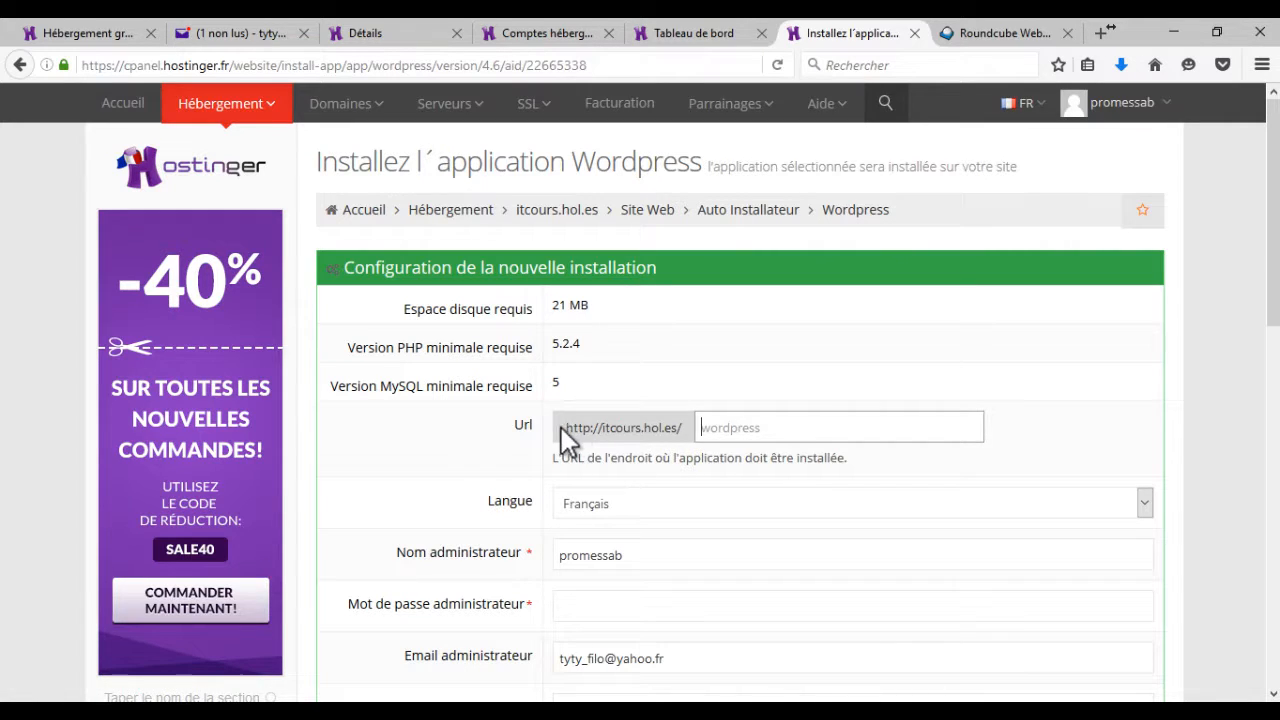
pyautogui.moveTo(561, 427); pyautogui.dragTo(714, 436)
pyautogui.hotkey('ctrl', 'c')
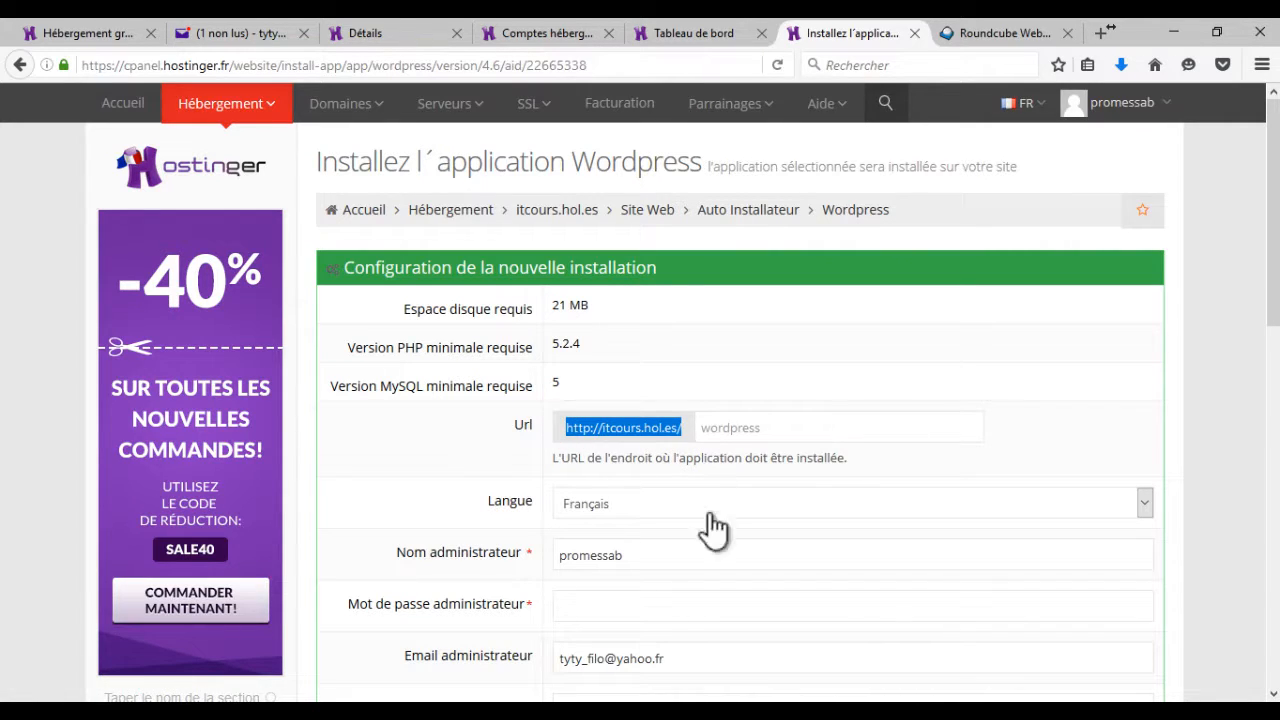
pyautogui.hotkey('alt', 'Tab')
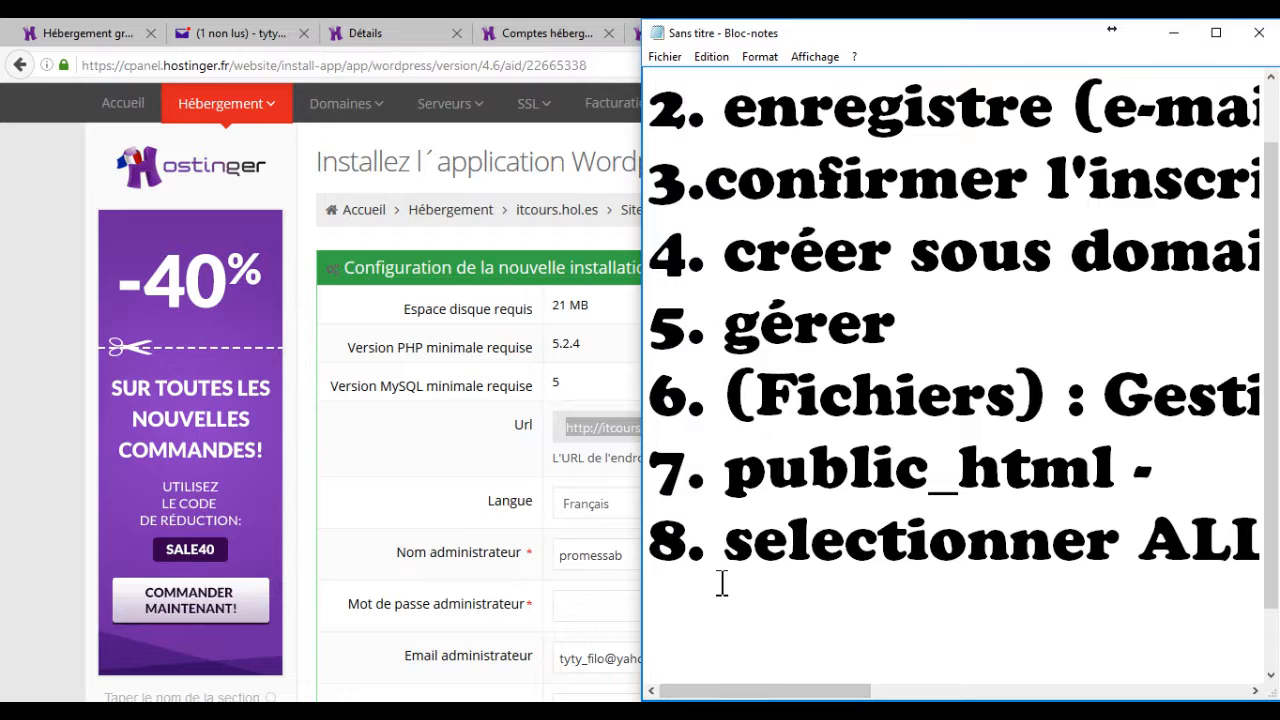
pyautogui.hotkey('ctrl', 'v')
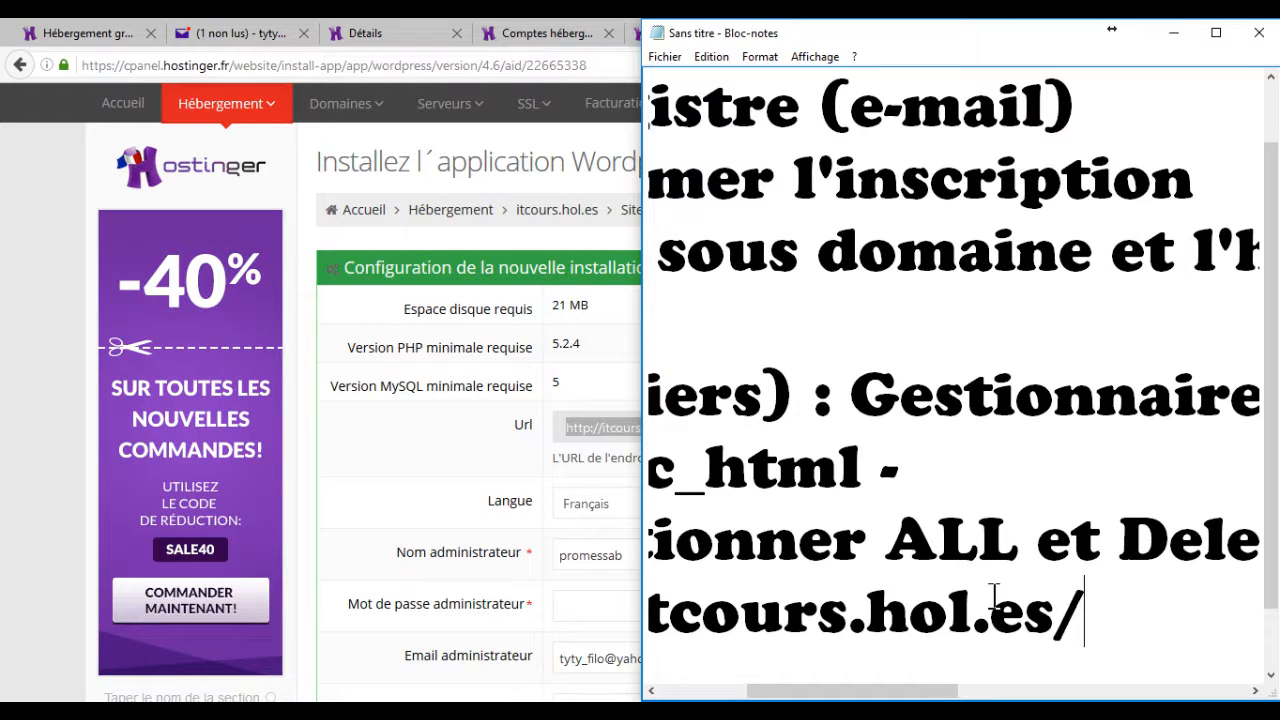
pyautogui.write('wordpress')
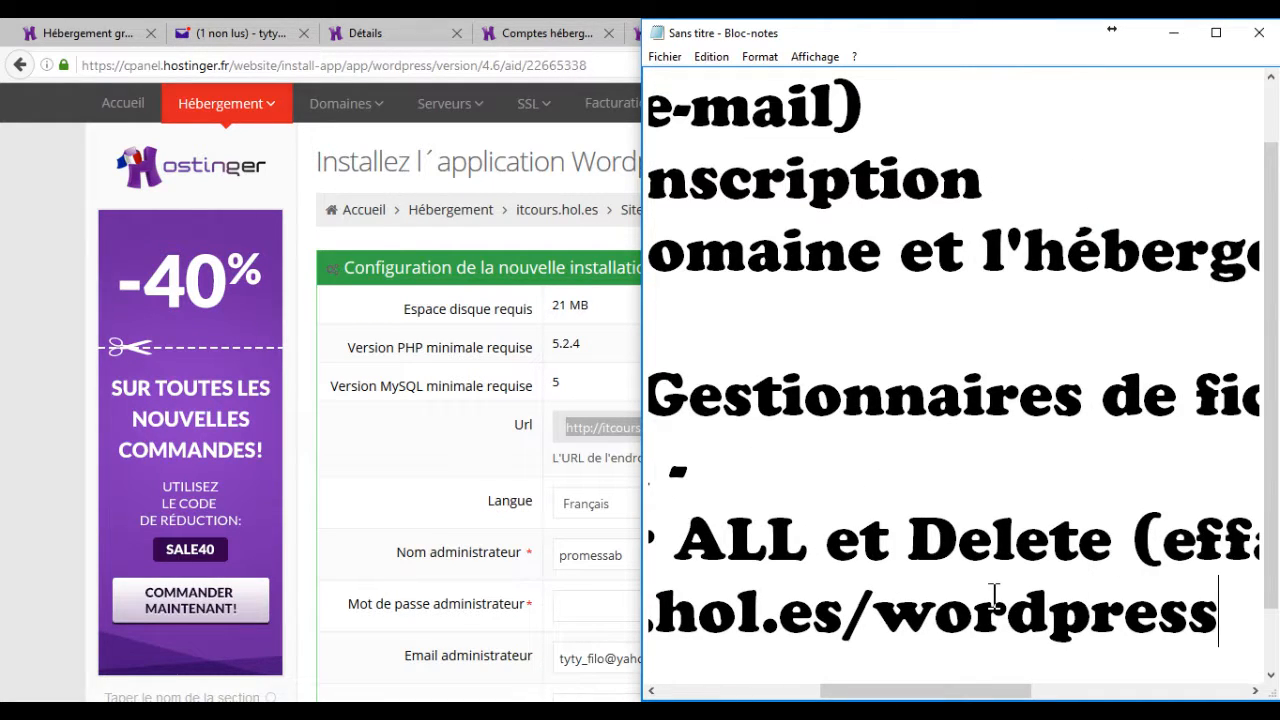
pyautogui.doubleClick(1023, 38)
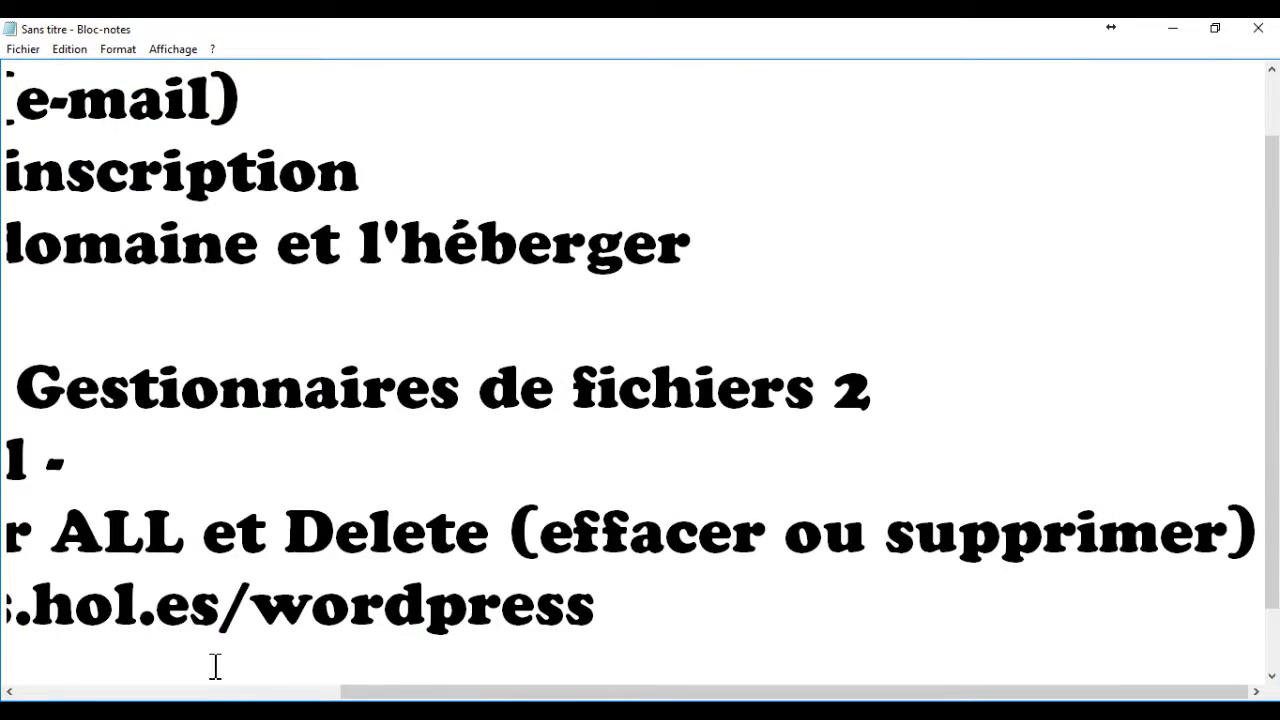
pyautogui.moveTo(393, 690); pyautogui.dragTo(74, 677)
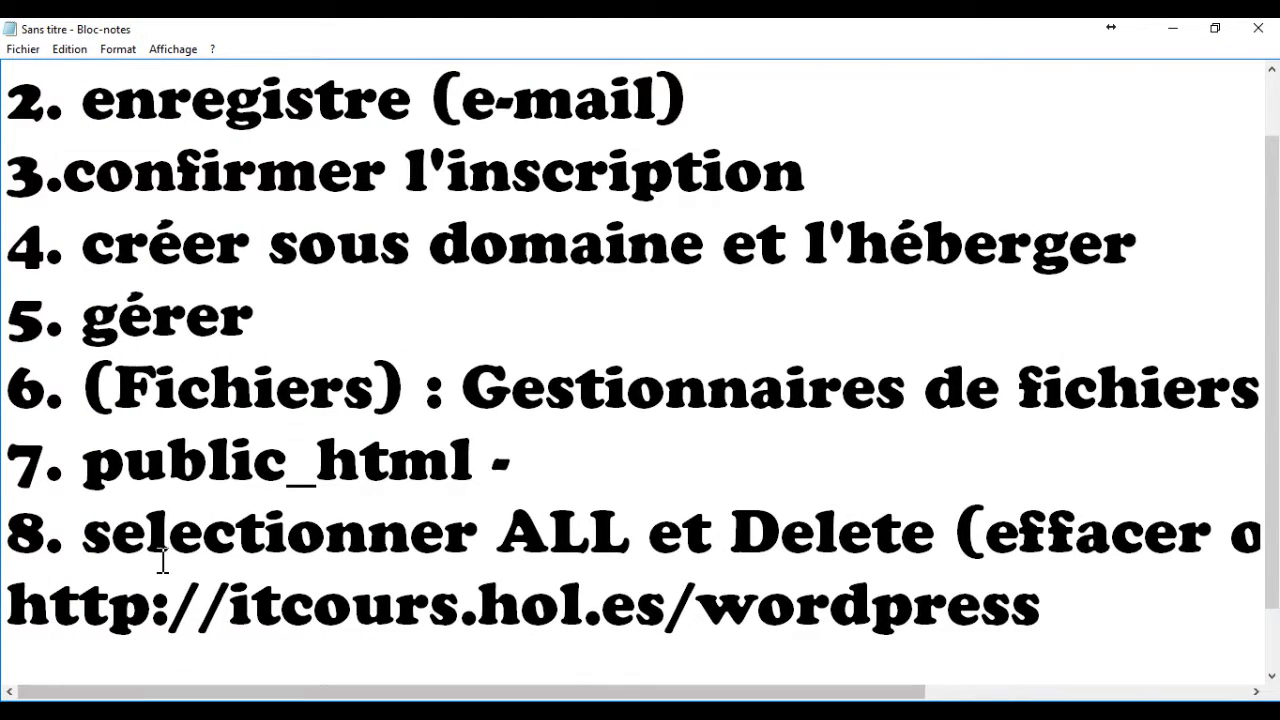
pyautogui.write('s')
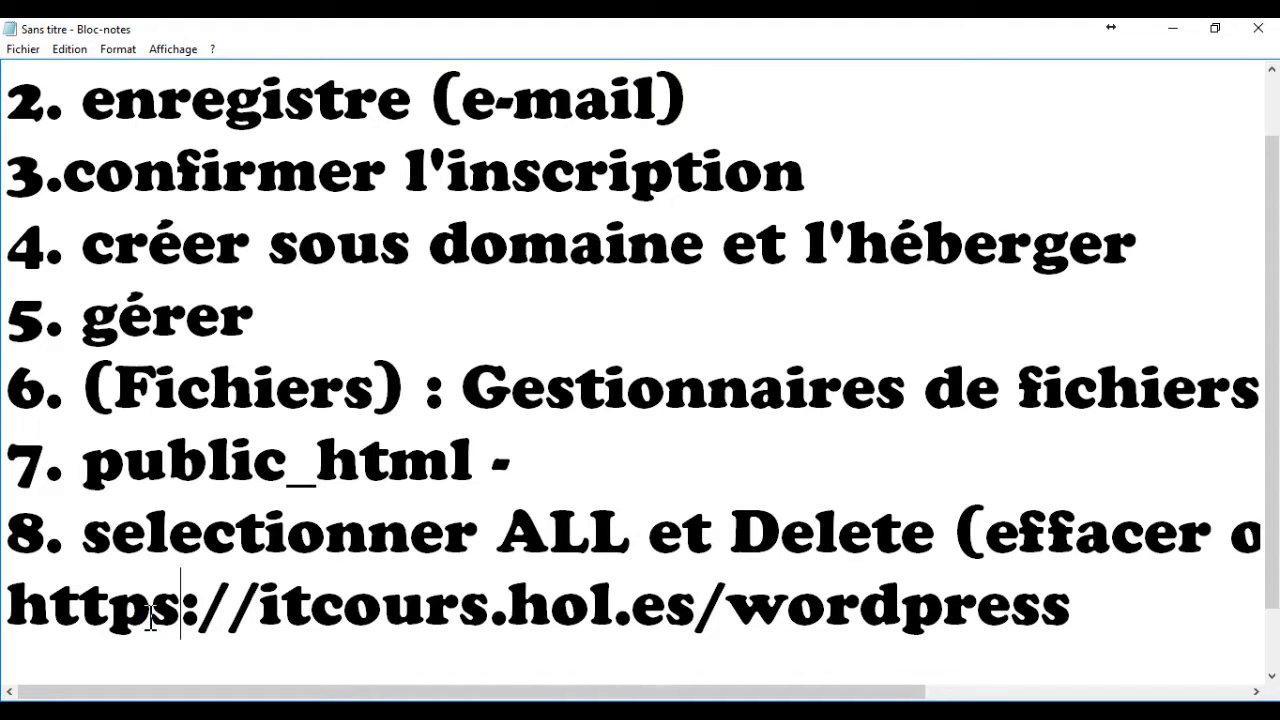
pyautogui.press('BackSpace')
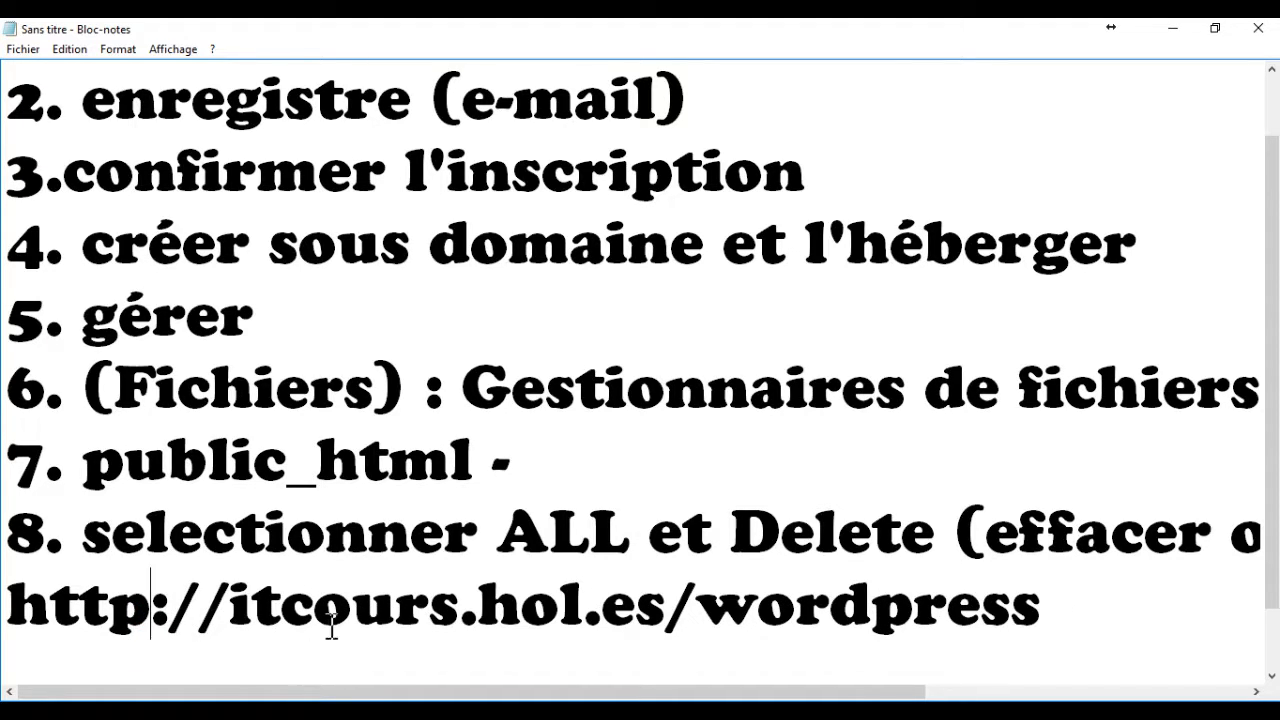
# Remove the stray filezilla line below the address, then minimize Notepad to show the browser.
pyautogui.moveTo(232, 610); pyautogui.dragTo(578, 612)
pyautogui.click(601, 612)
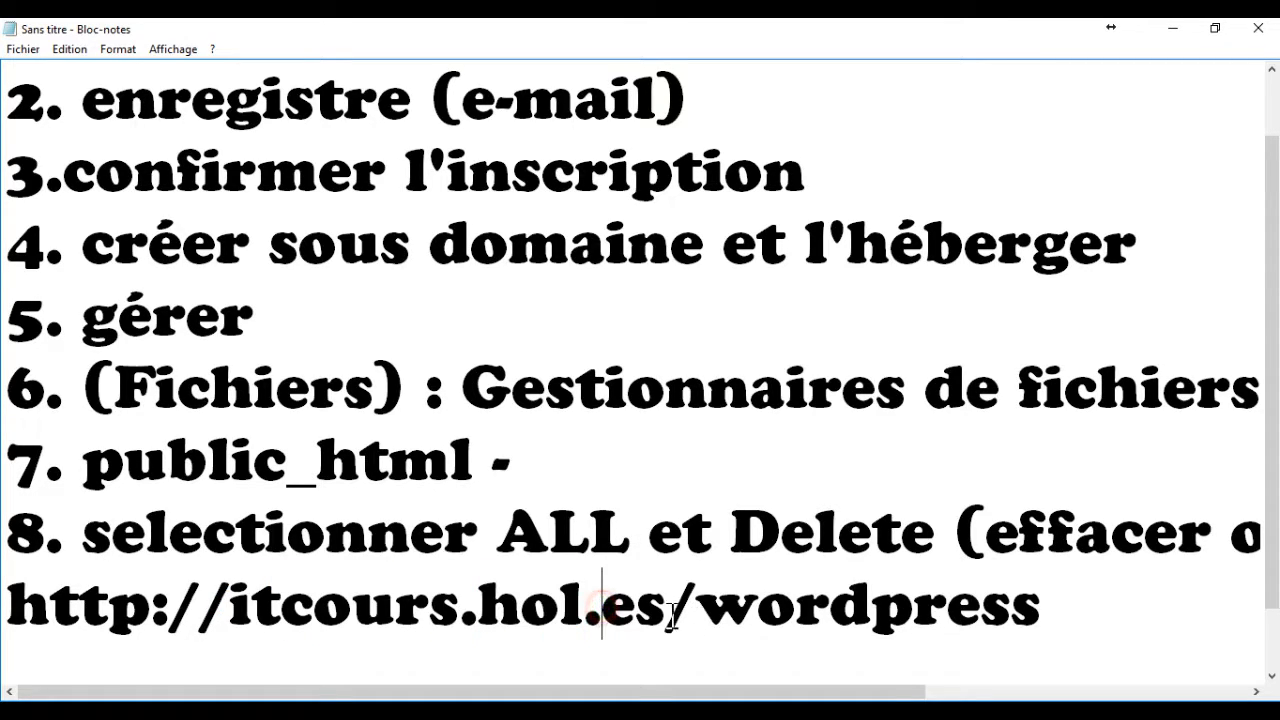
pyautogui.moveTo(757, 600); pyautogui.dragTo(1071, 607)
pyautogui.click(1045, 607)
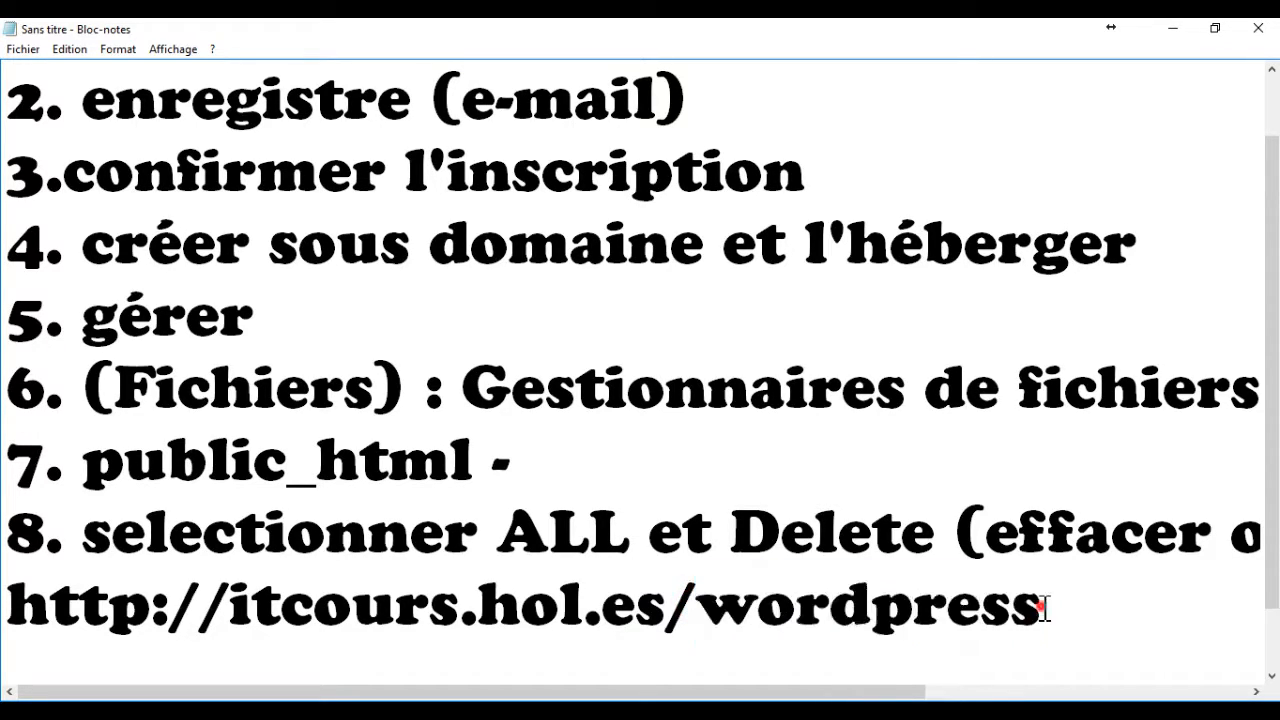
pyautogui.moveTo(1071, 608); pyautogui.dragTo(687, 645)
pyautogui.click(386, 609)
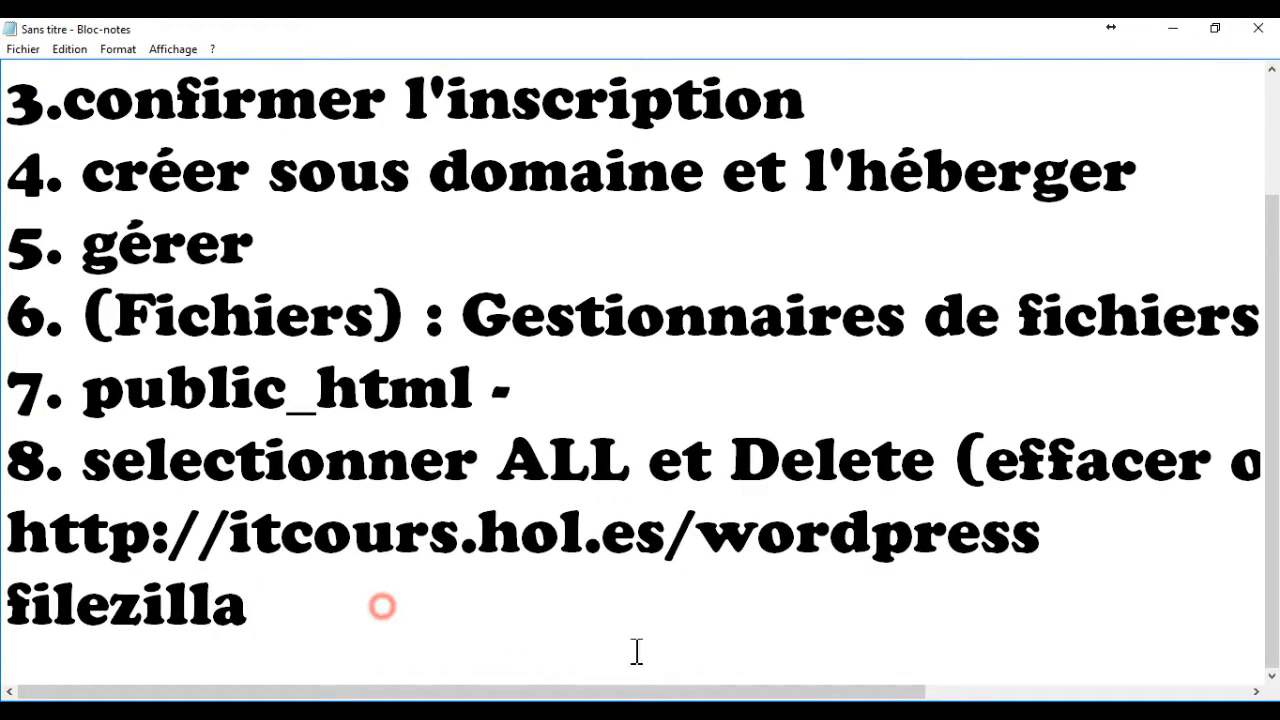
pyautogui.click(1057, 545)
pyautogui.hotkey('ctrl', 'z')
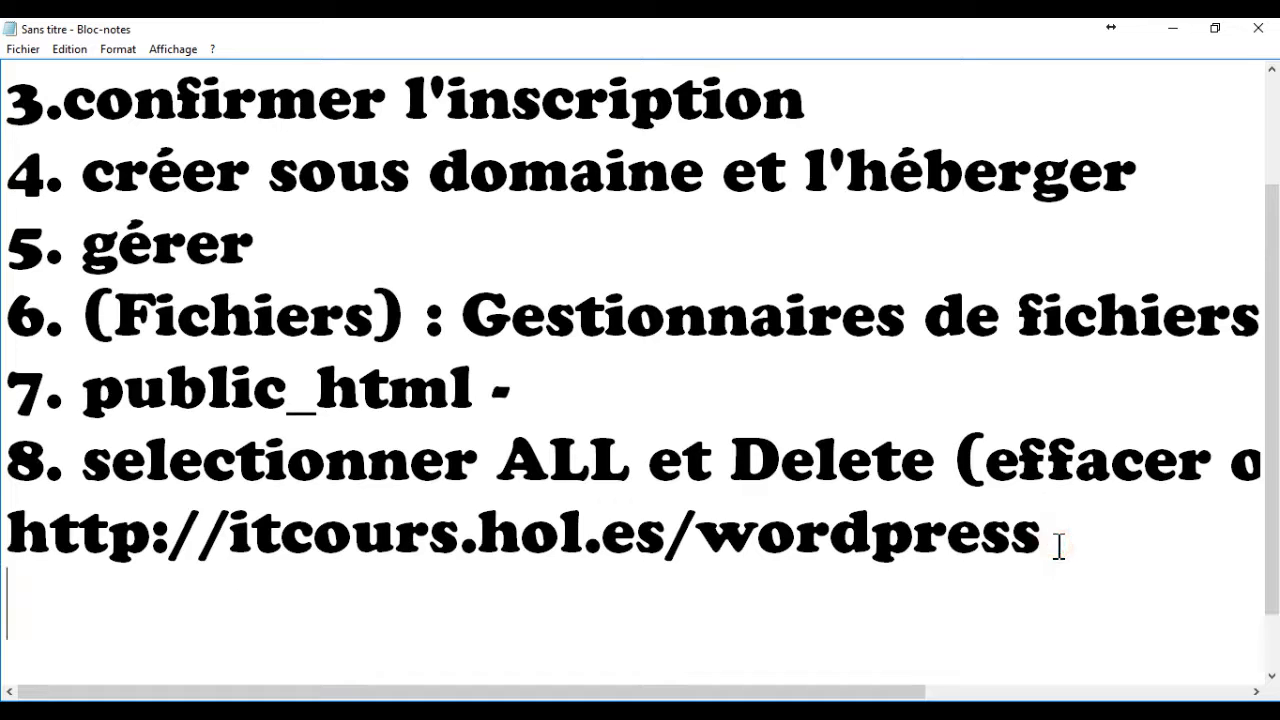
pyautogui.click(1180, 30)
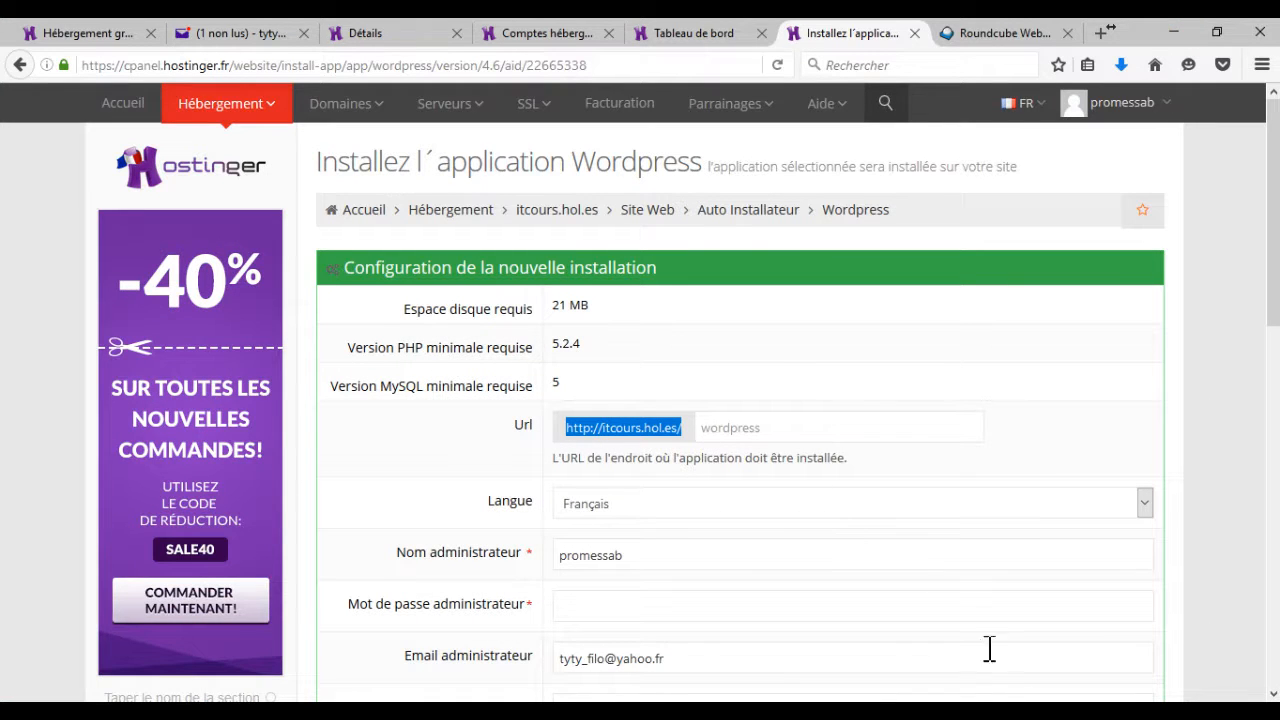
pyautogui.hotkey('alt', 'Tab')
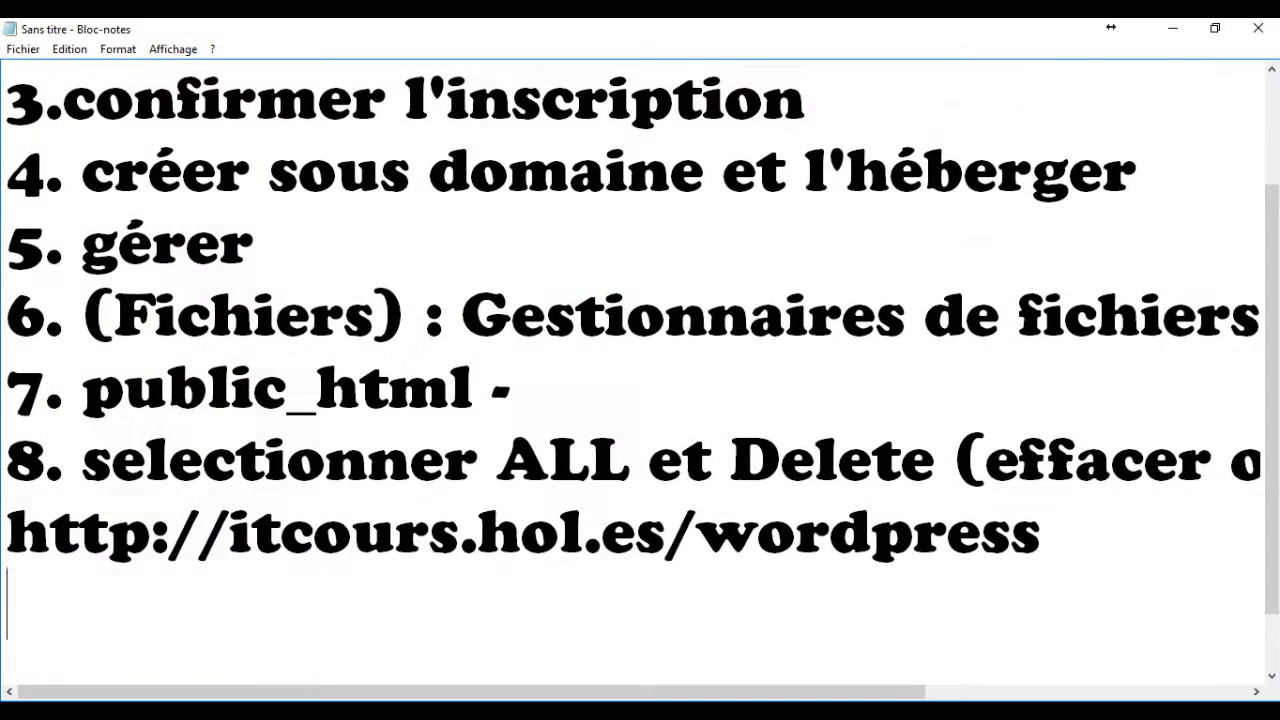
pyautogui.click(1168, 32)
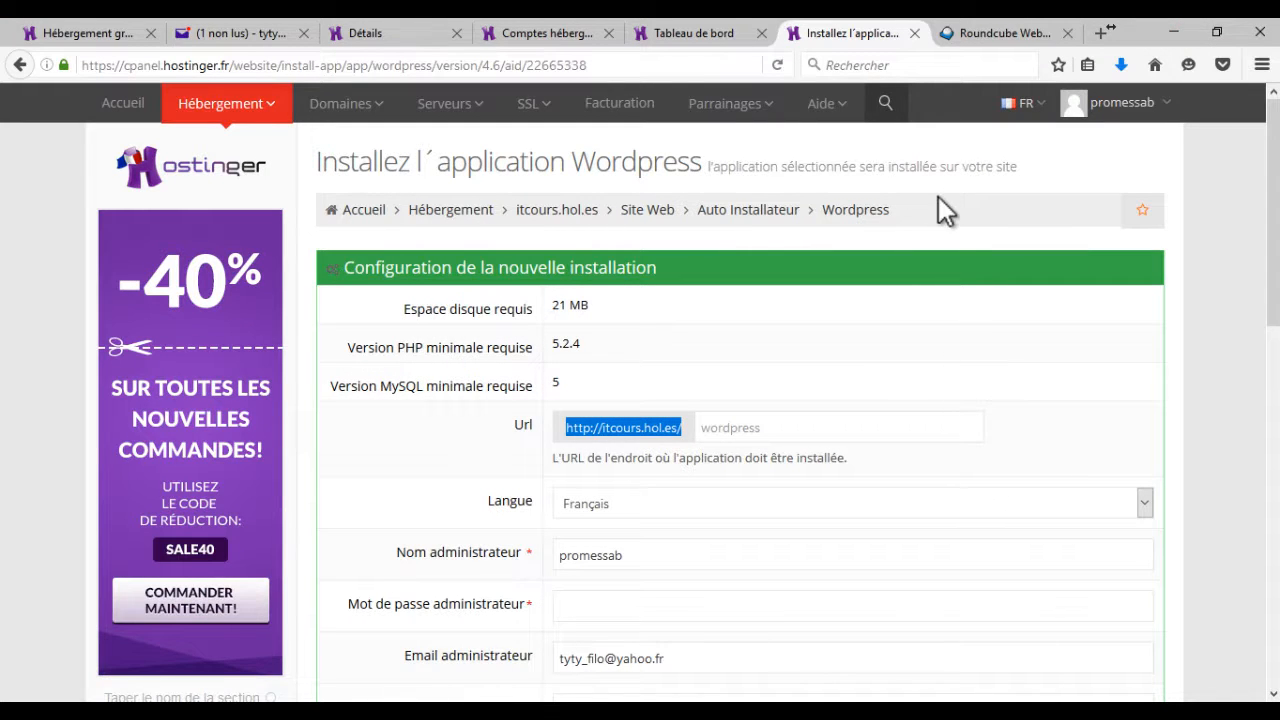
# Refresh the Roundcube inbox and sign out of the webmail.
pyautogui.click(1015, 38)
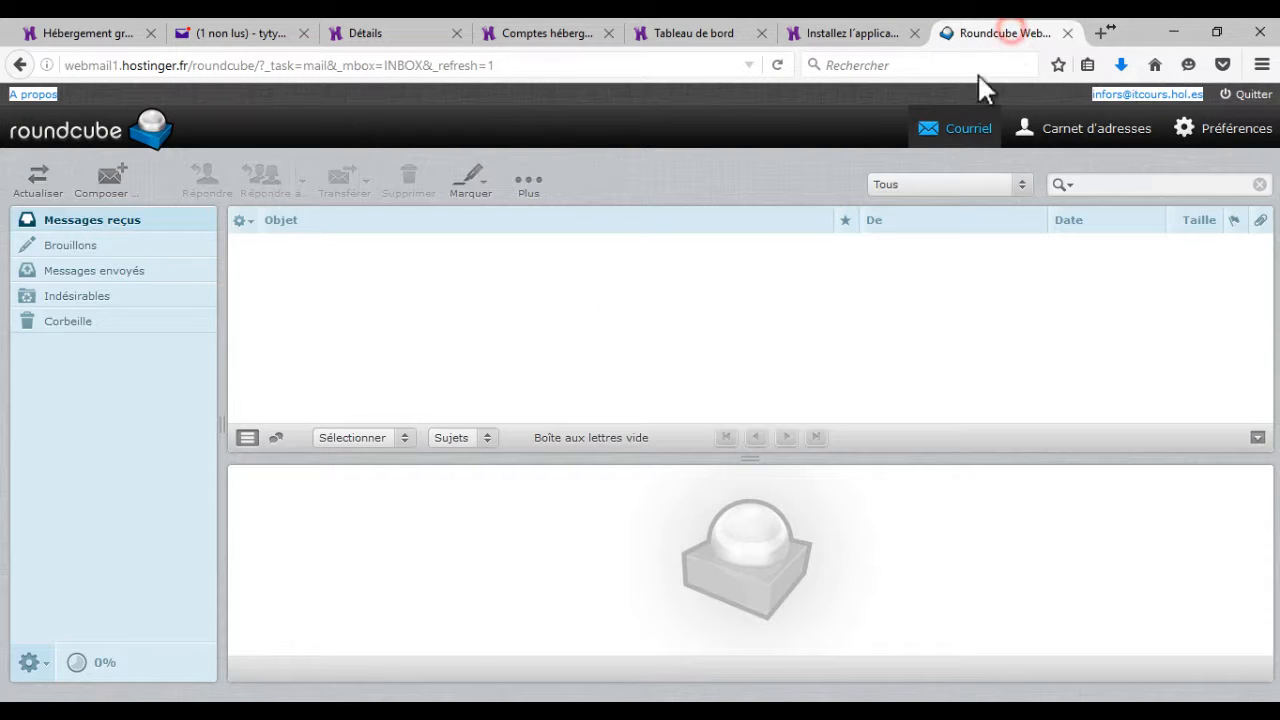
pyautogui.click(37, 180)
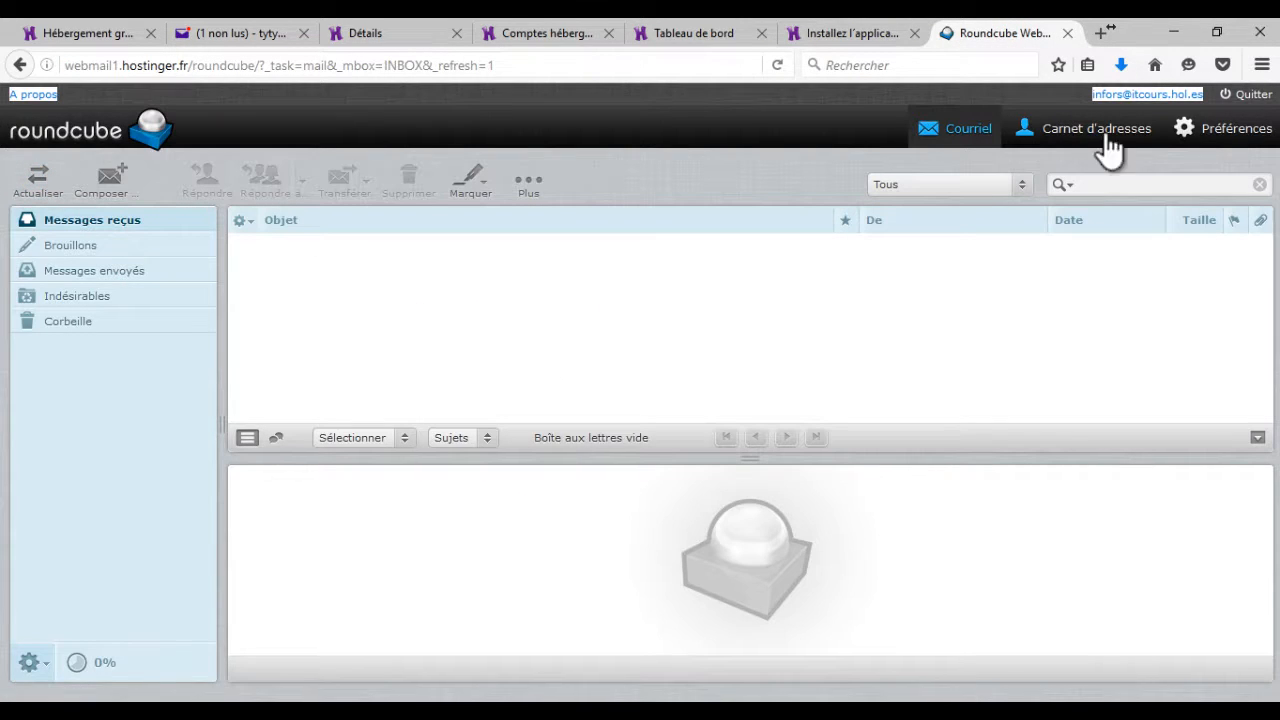
pyautogui.click(1246, 96)
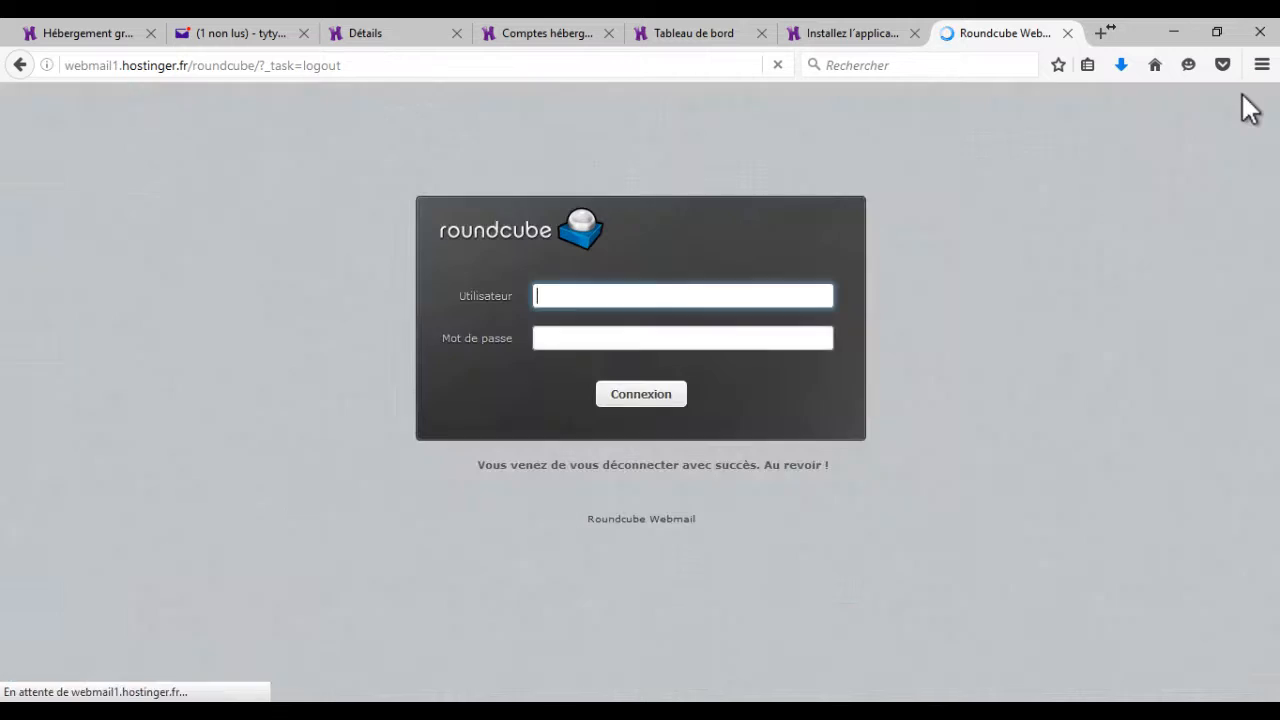
# Load wordpress.com in the same tab.
pyautogui.click(581, 68)
pyautogui.write('wor')
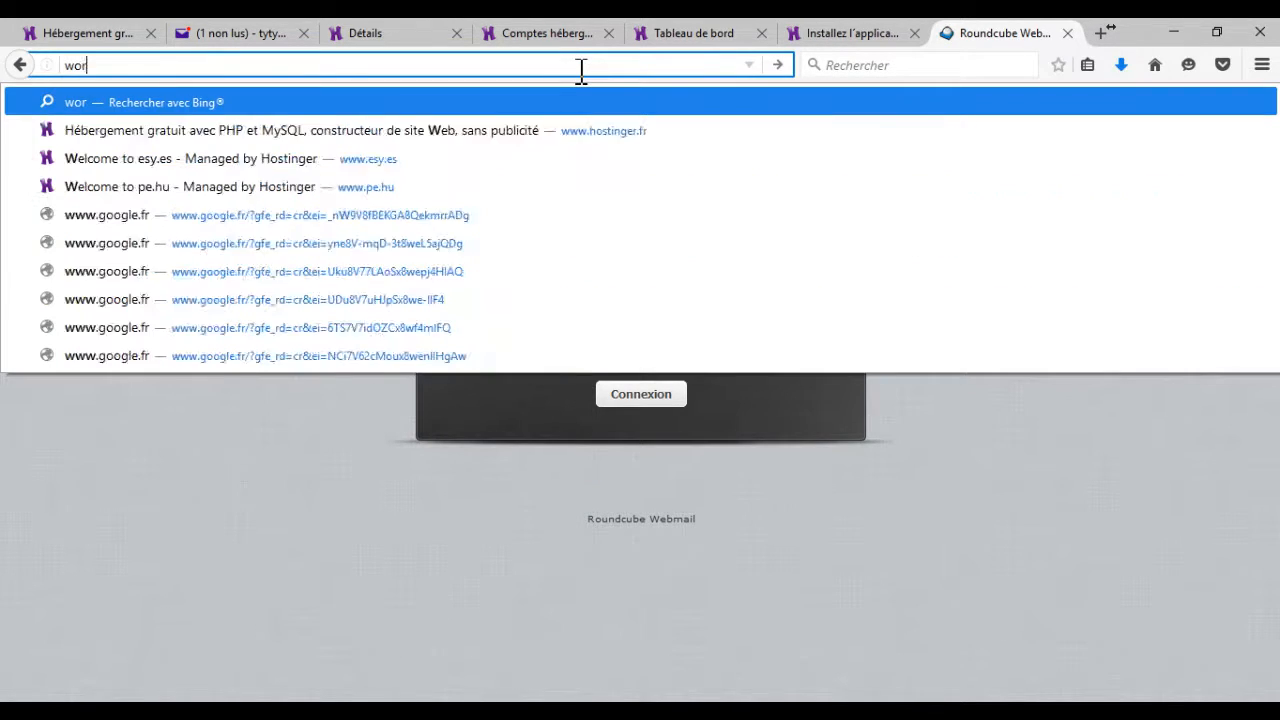
pyautogui.write('dpress')
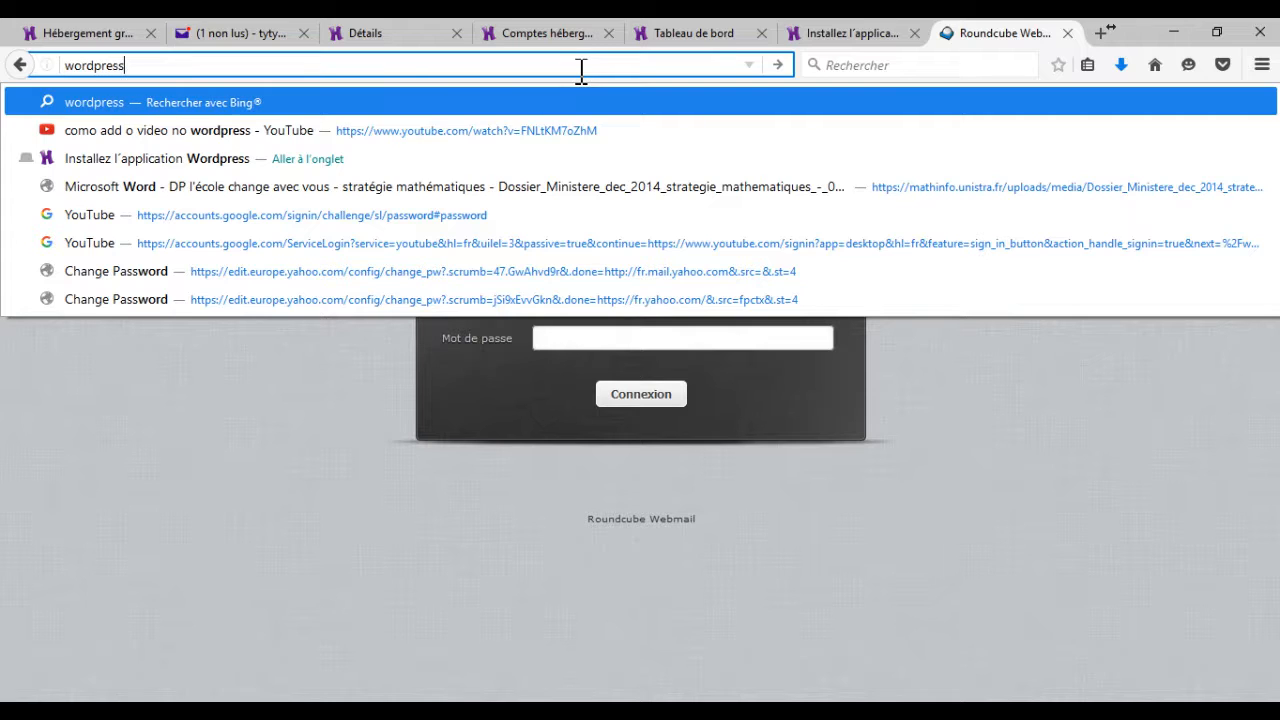
pyautogui.write('.com')
pyautogui.press('Return')
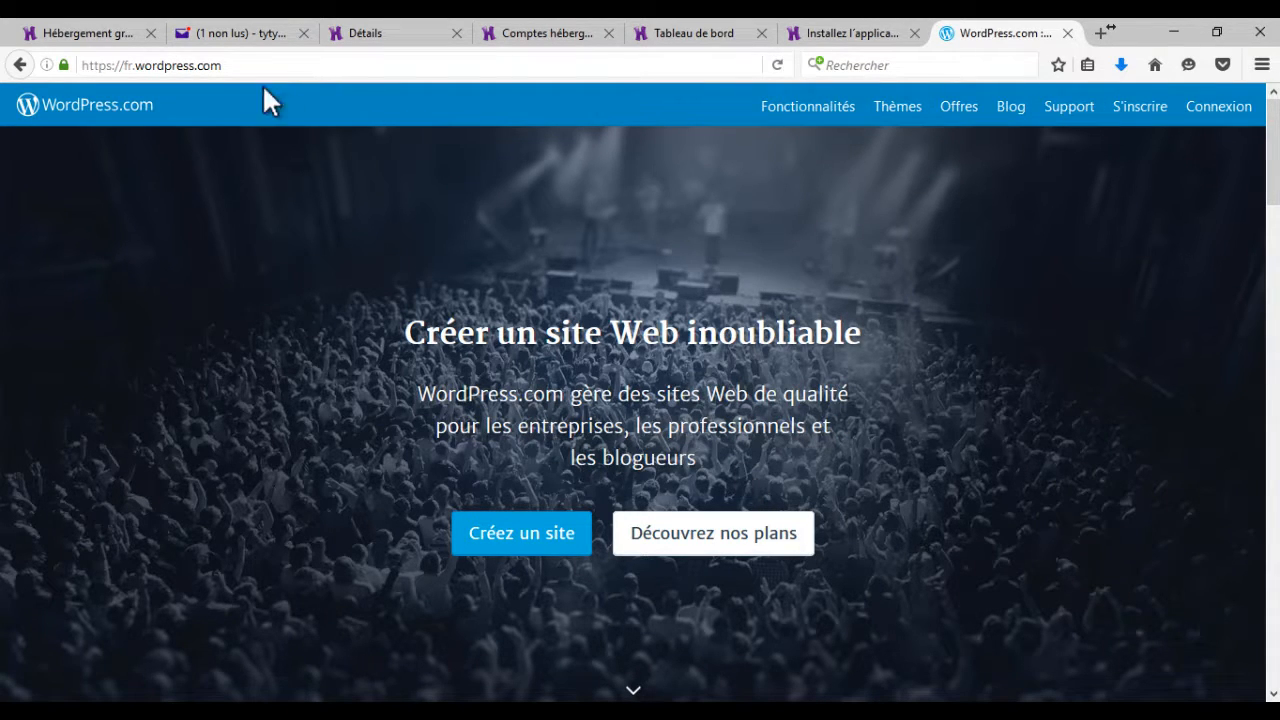
# Go to fr.wordpress.org's download page and start downloading the WordPress 4.6 French zip.
pyautogui.moveTo(238, 65); pyautogui.dragTo(203, 66)
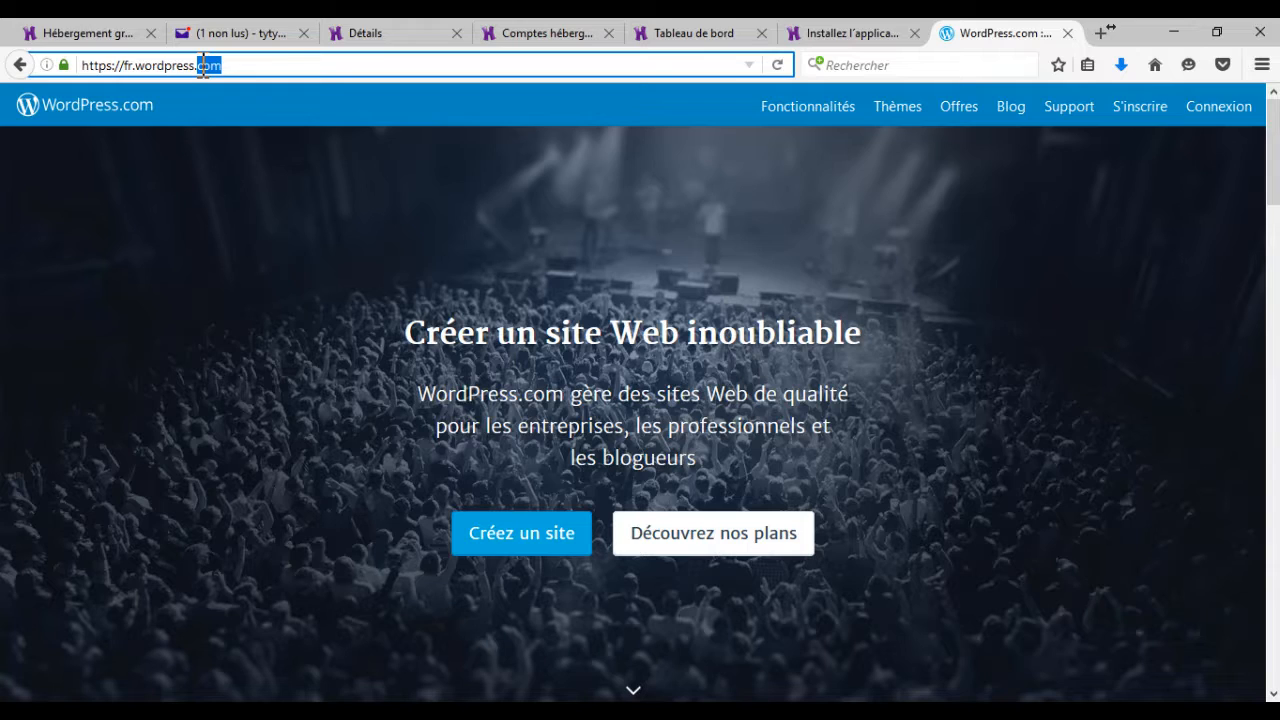
pyautogui.write('org')
pyautogui.press('Return')
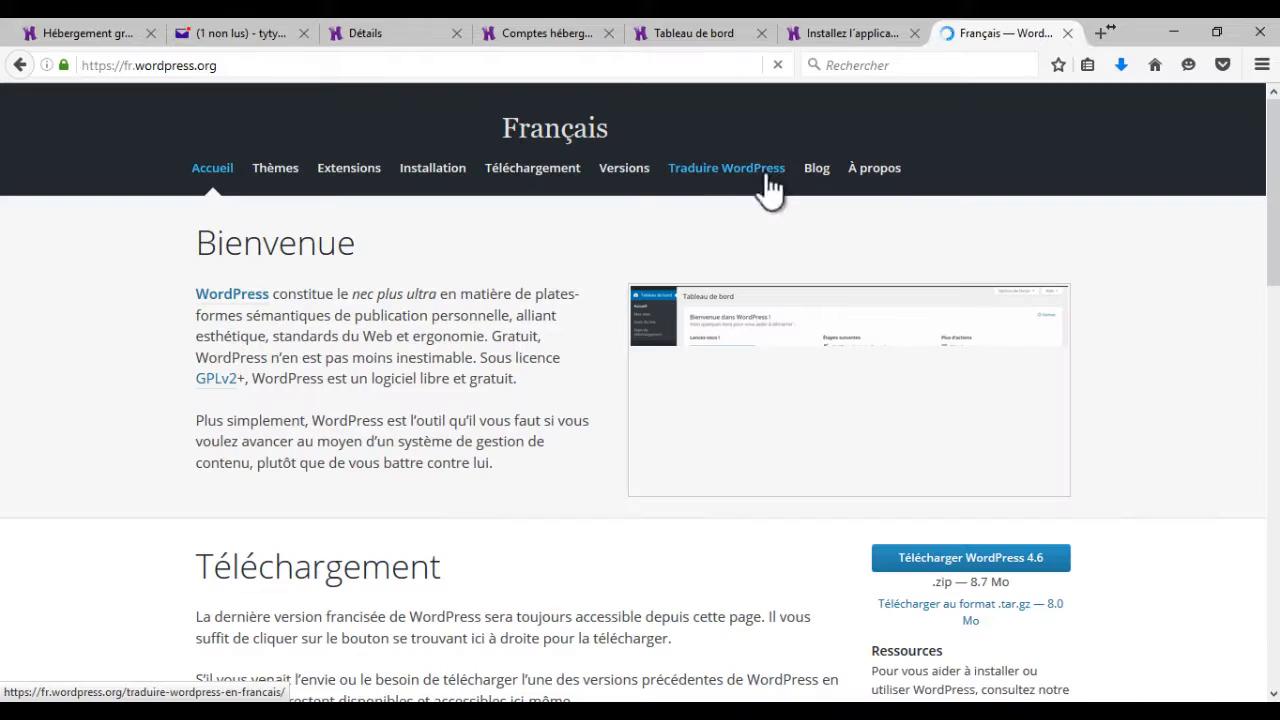
pyautogui.click(518, 170)
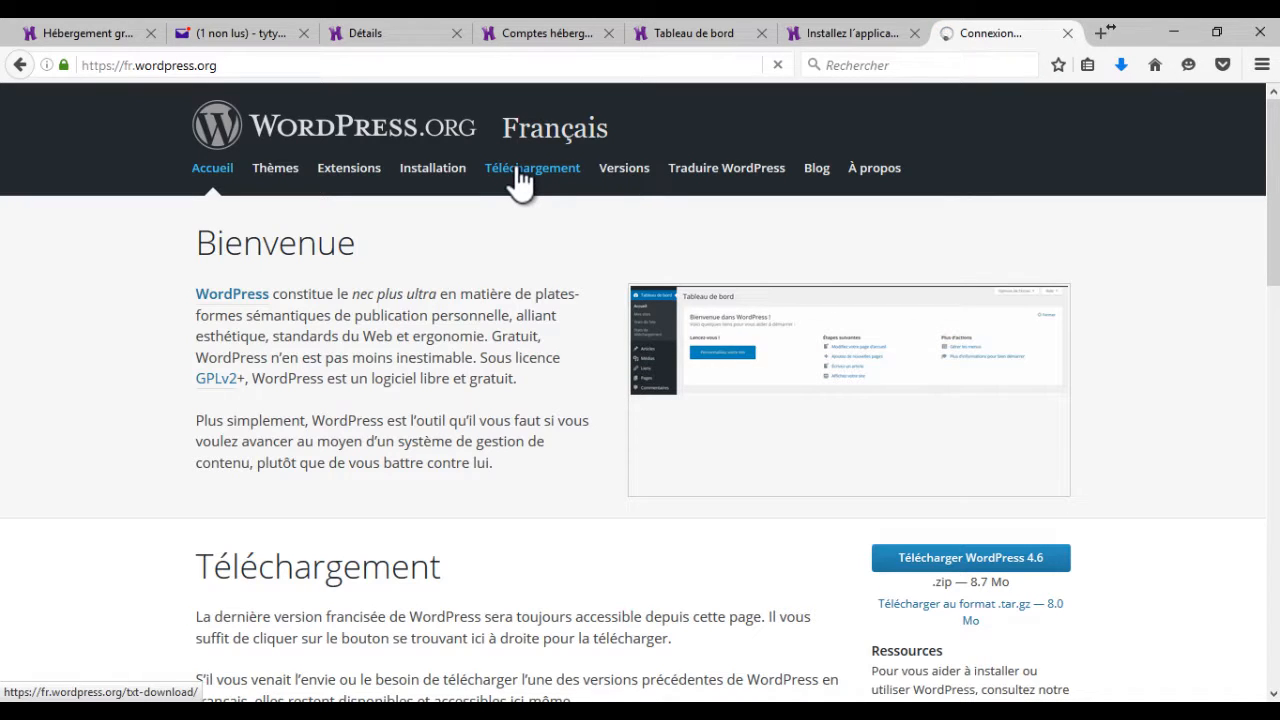
pyautogui.click(304, 35)
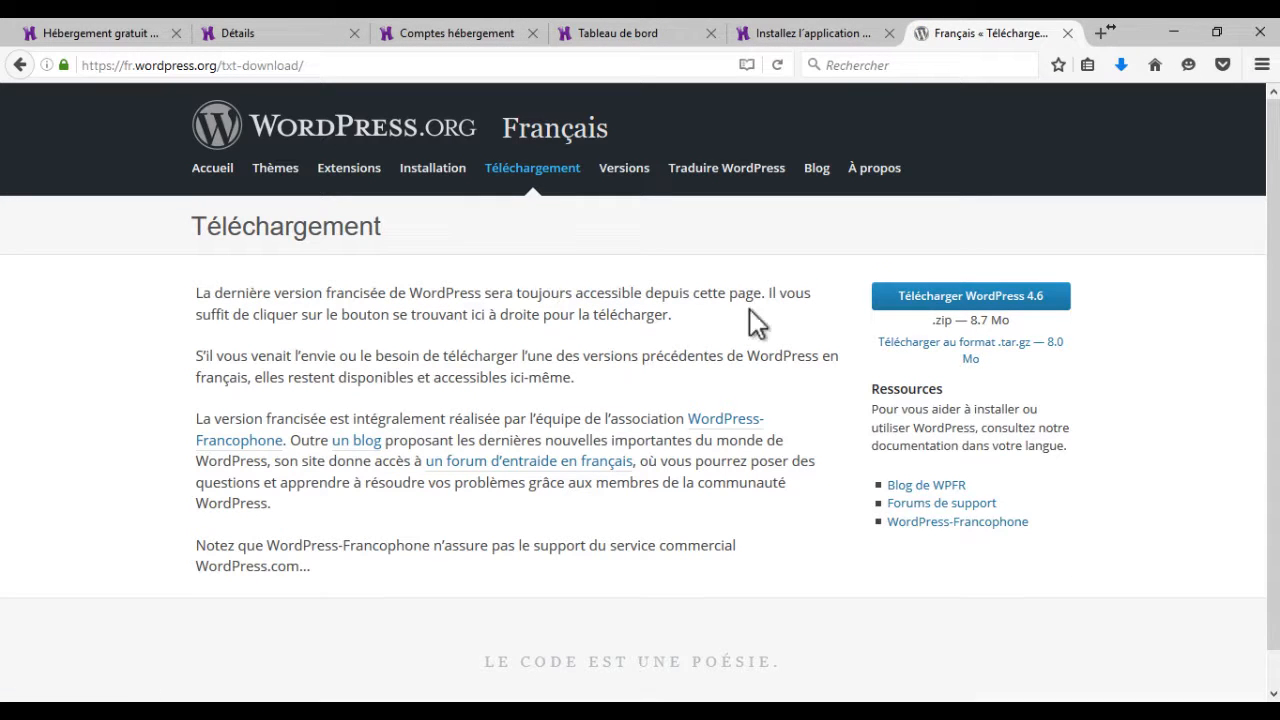
pyautogui.scroll(-1, 1012, 292)
pyautogui.click(1012, 261)
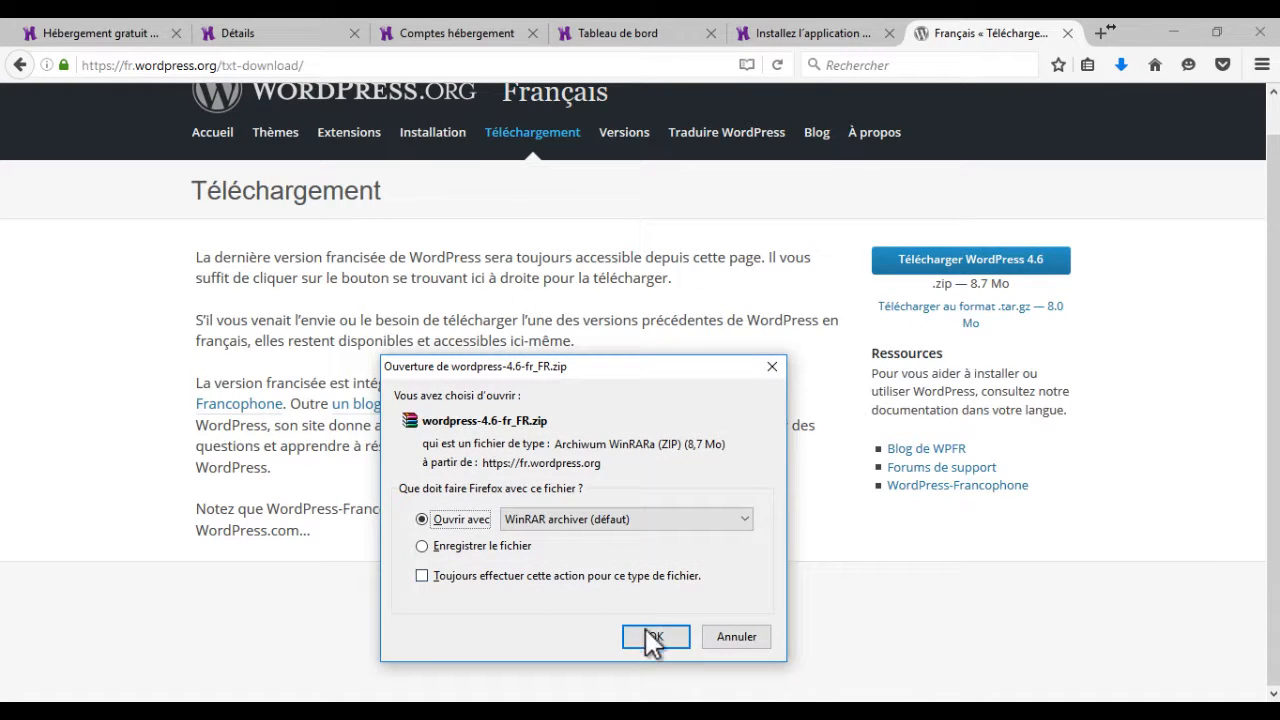
# Open wordpress-4.6-fr_FR.zip with WinRAR, check the download progress twice, then return to Notepad.
pyautogui.click(650, 637)
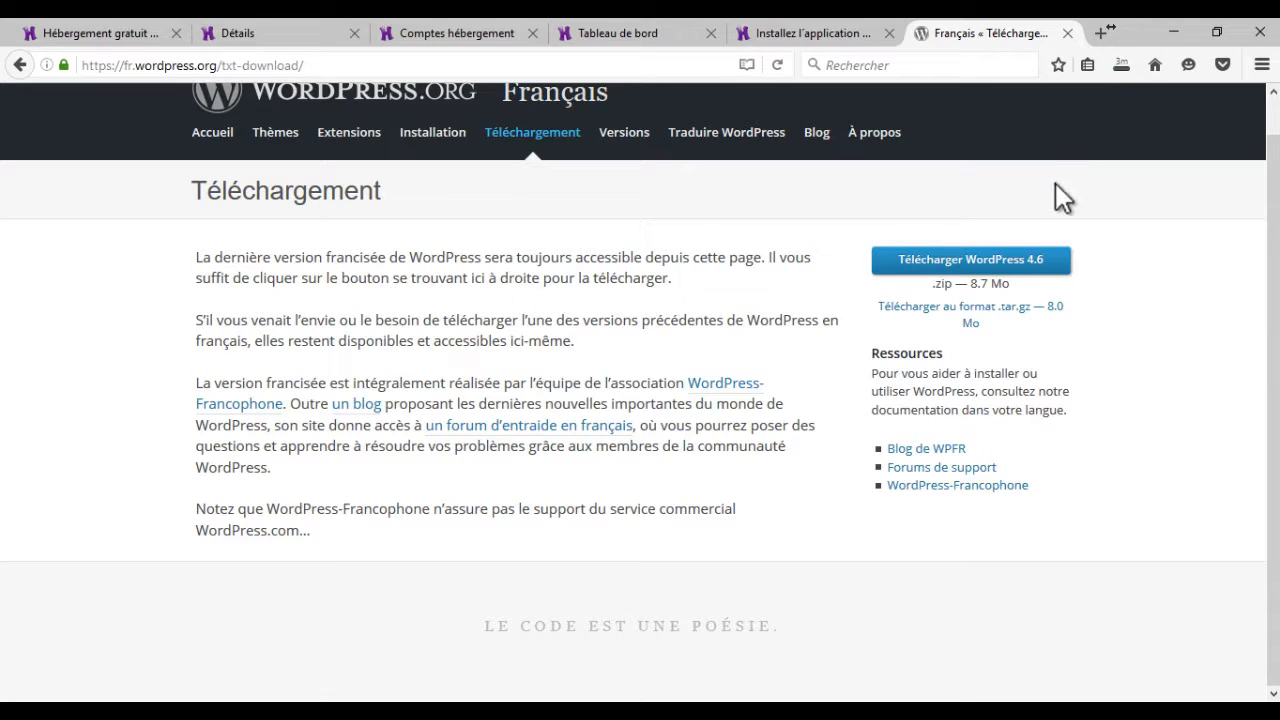
pyautogui.click(1124, 65)
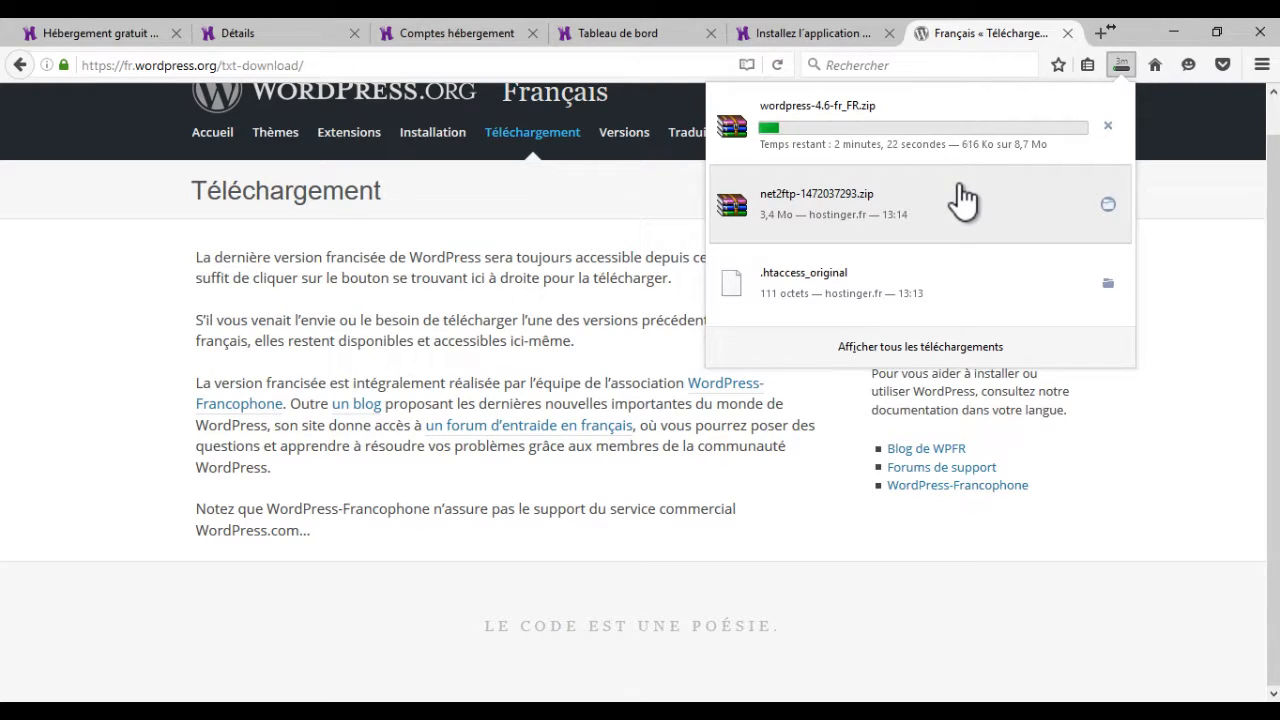
pyautogui.click(575, 300)
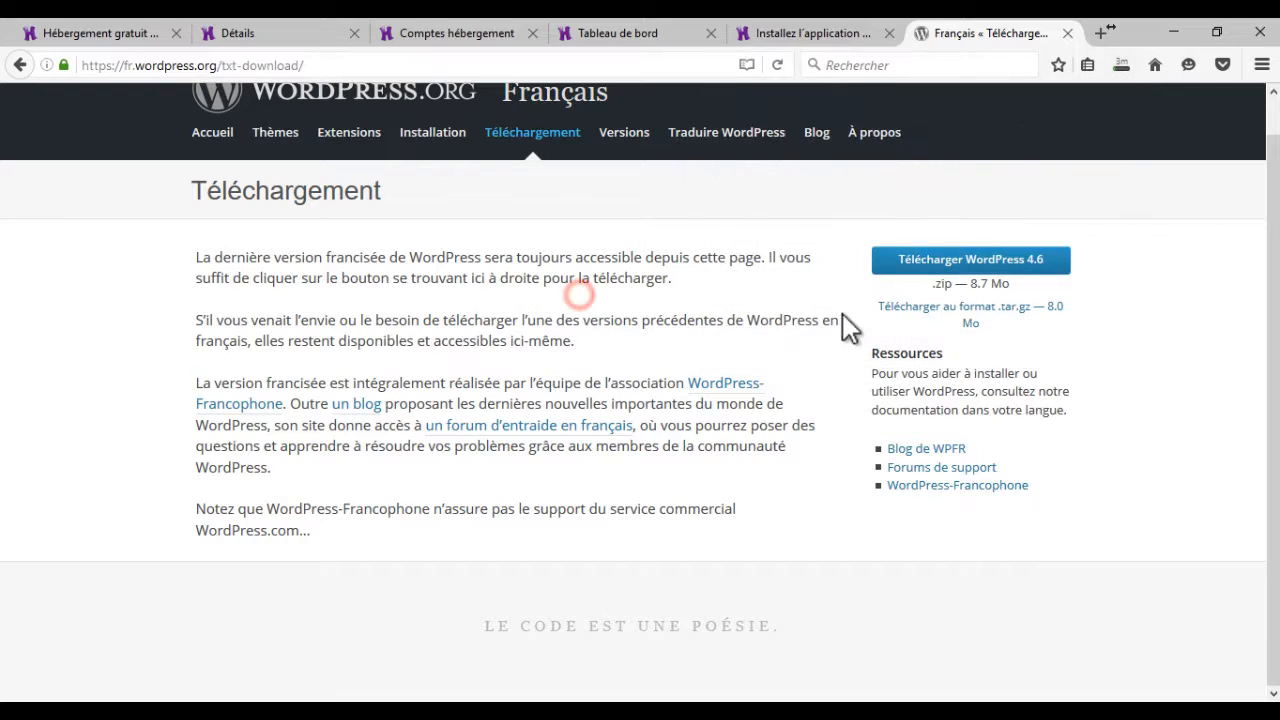
pyautogui.scroll(1, 991, 290)
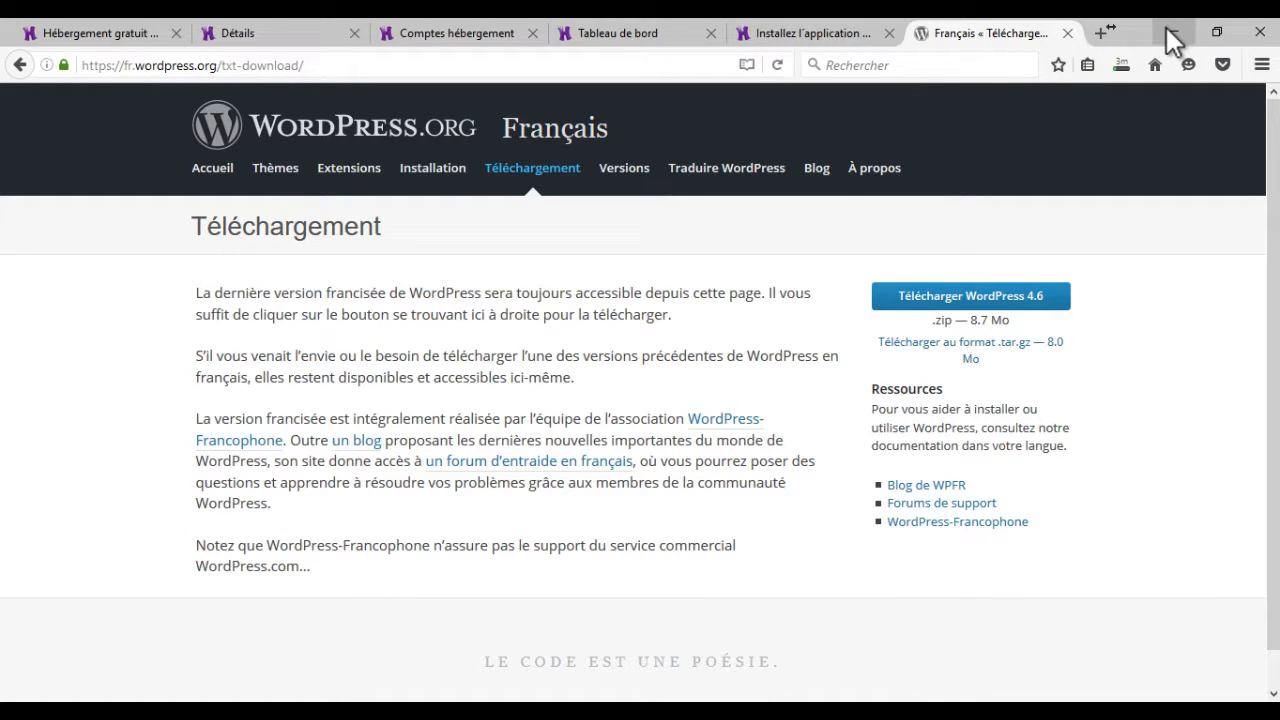
pyautogui.click(1123, 68)
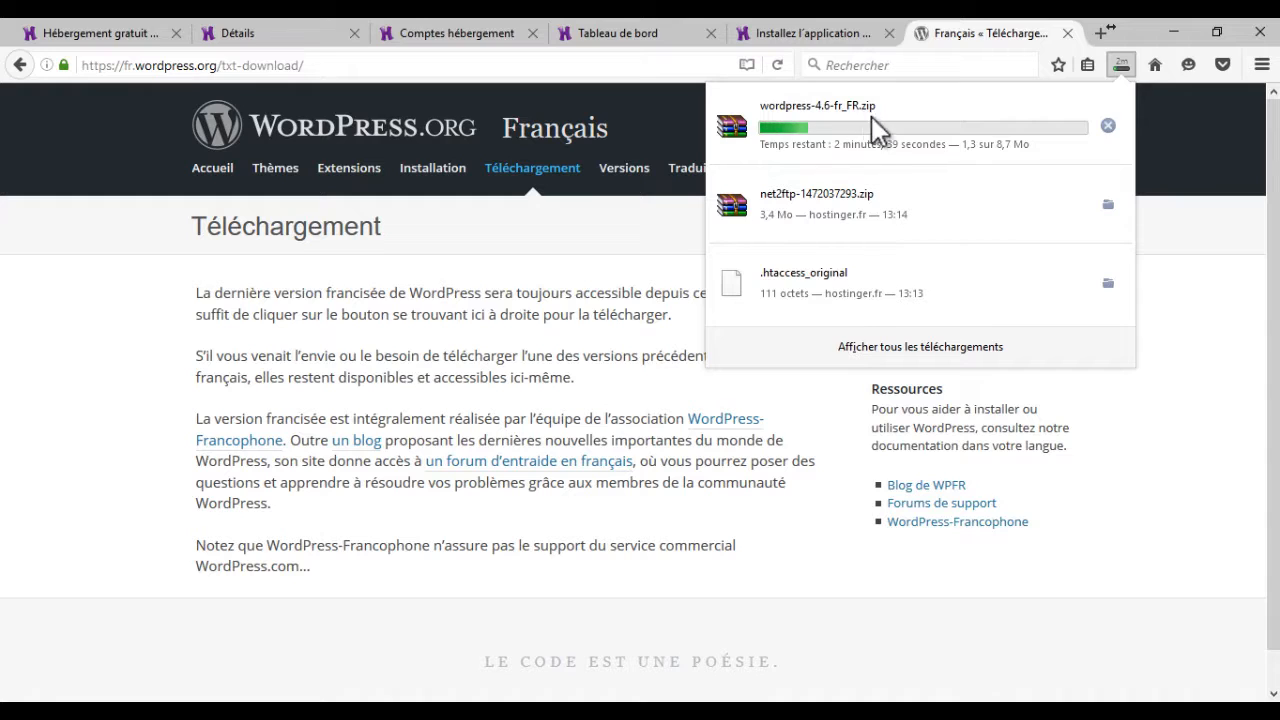
pyautogui.click(1138, 32)
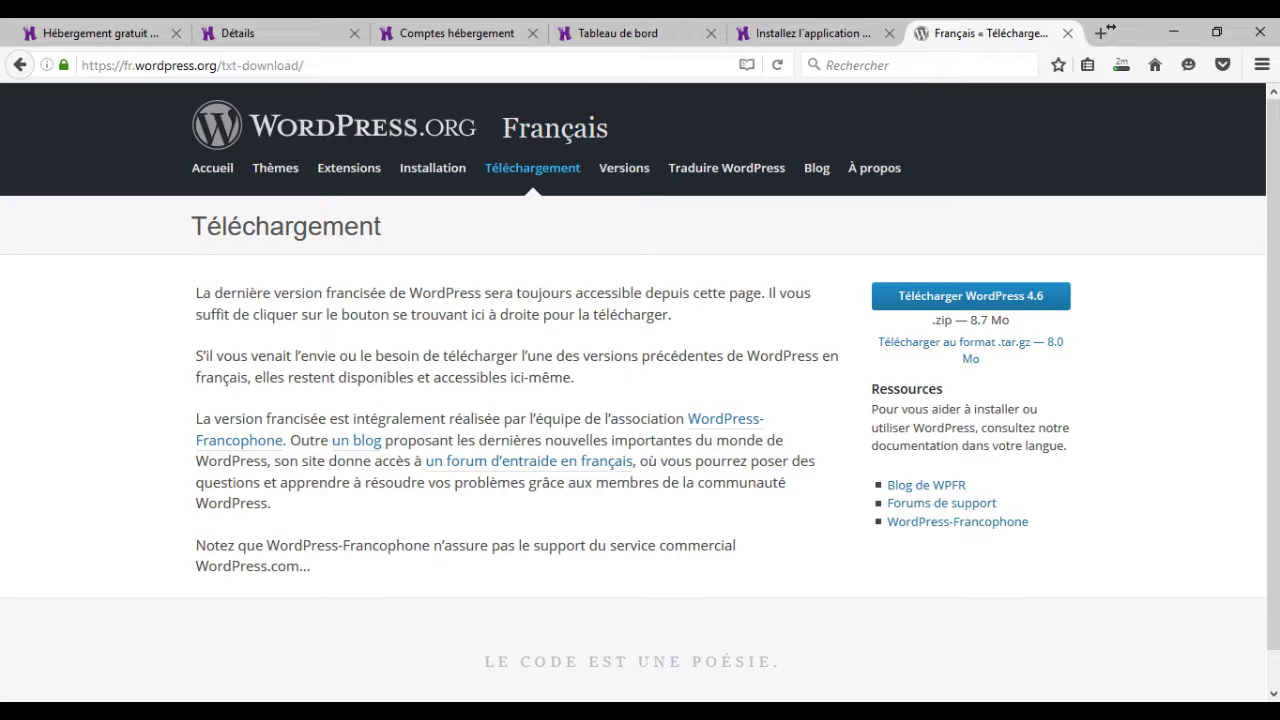
pyautogui.hotkey('alt', 'Tab')
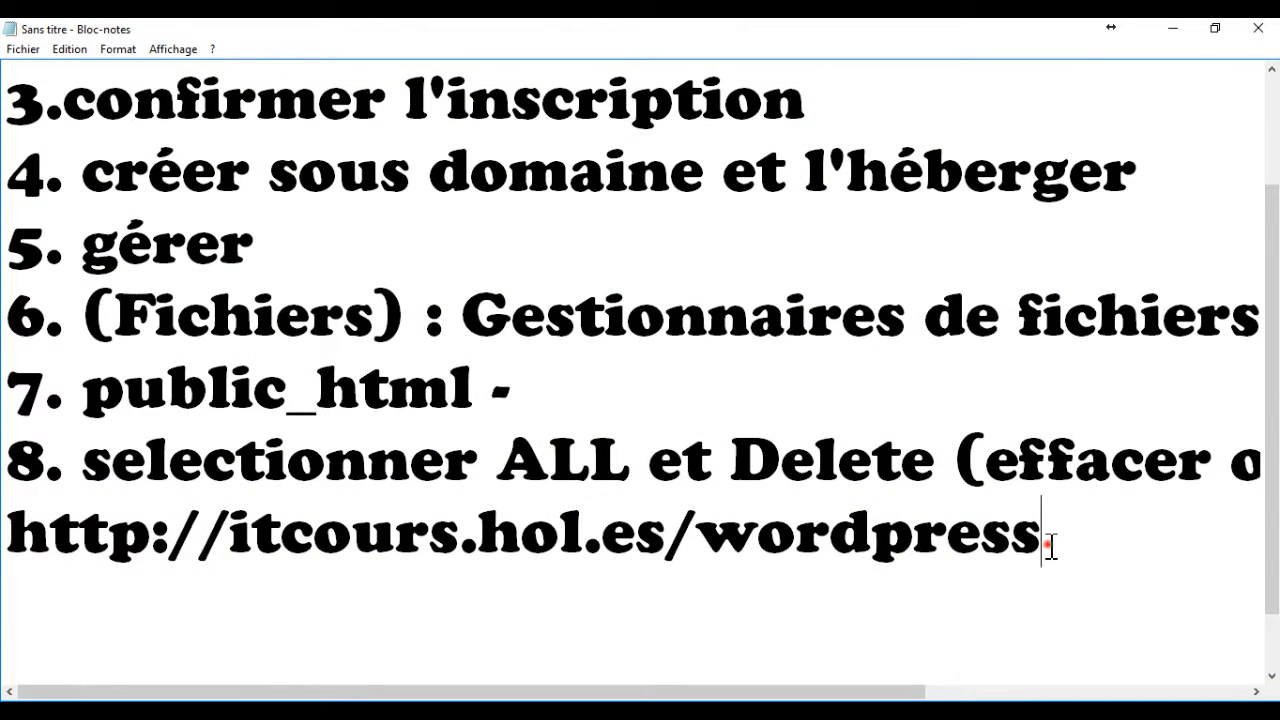
# Replace the WordPress URL line in the Notepad notes with step '9. téléchar…' about downloading WordPress.
pyautogui.moveTo(1048, 543); pyautogui.dragTo(8, 535)
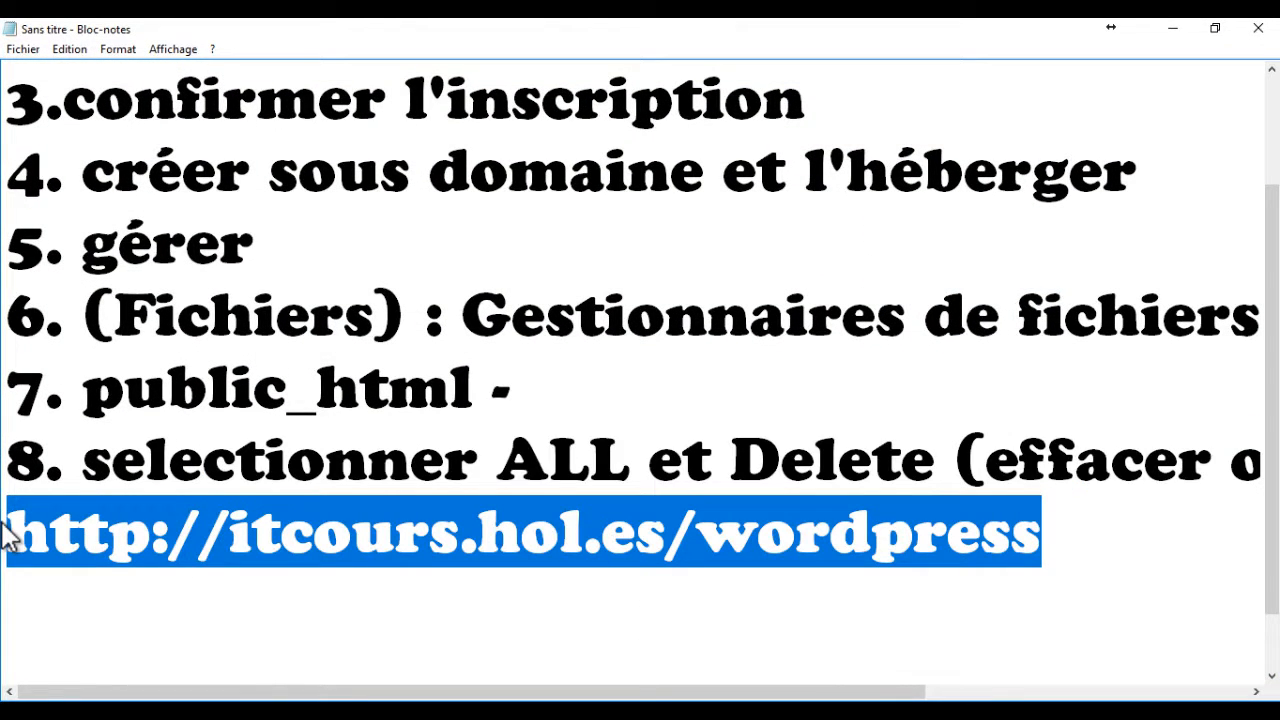
pyautogui.hotkey('ctrl', 'x')
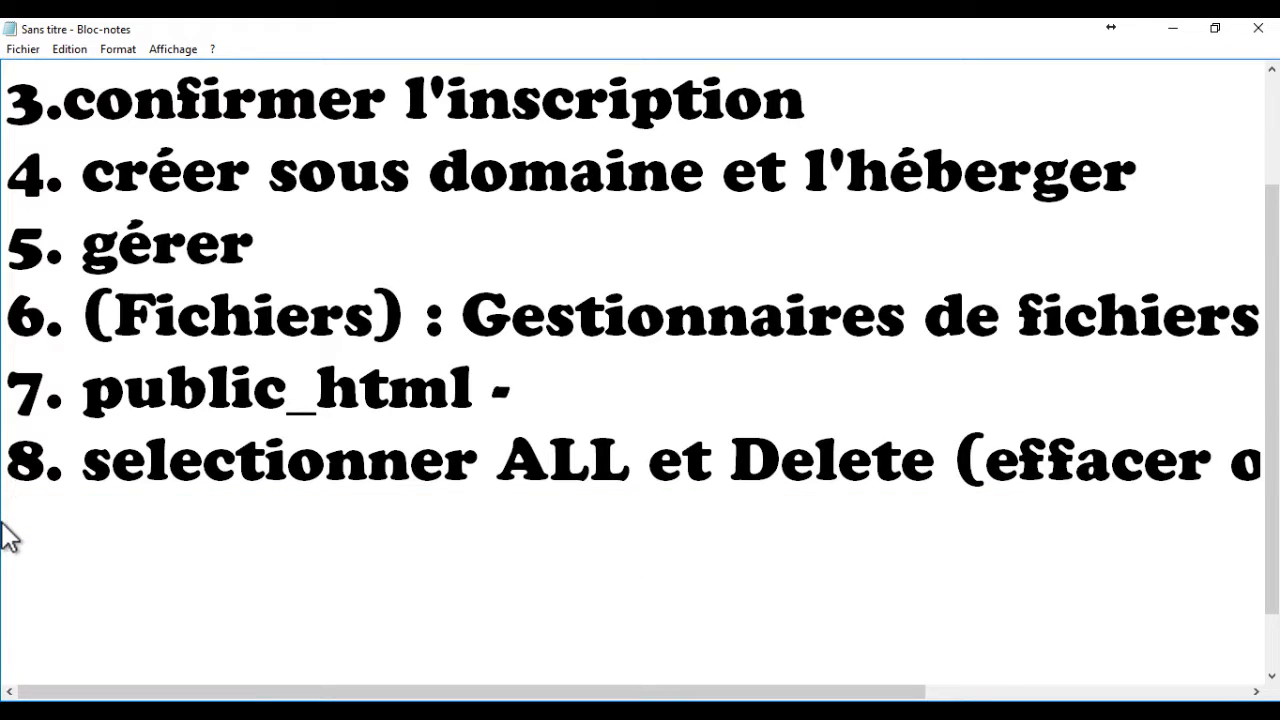
pyautogui.write('9')
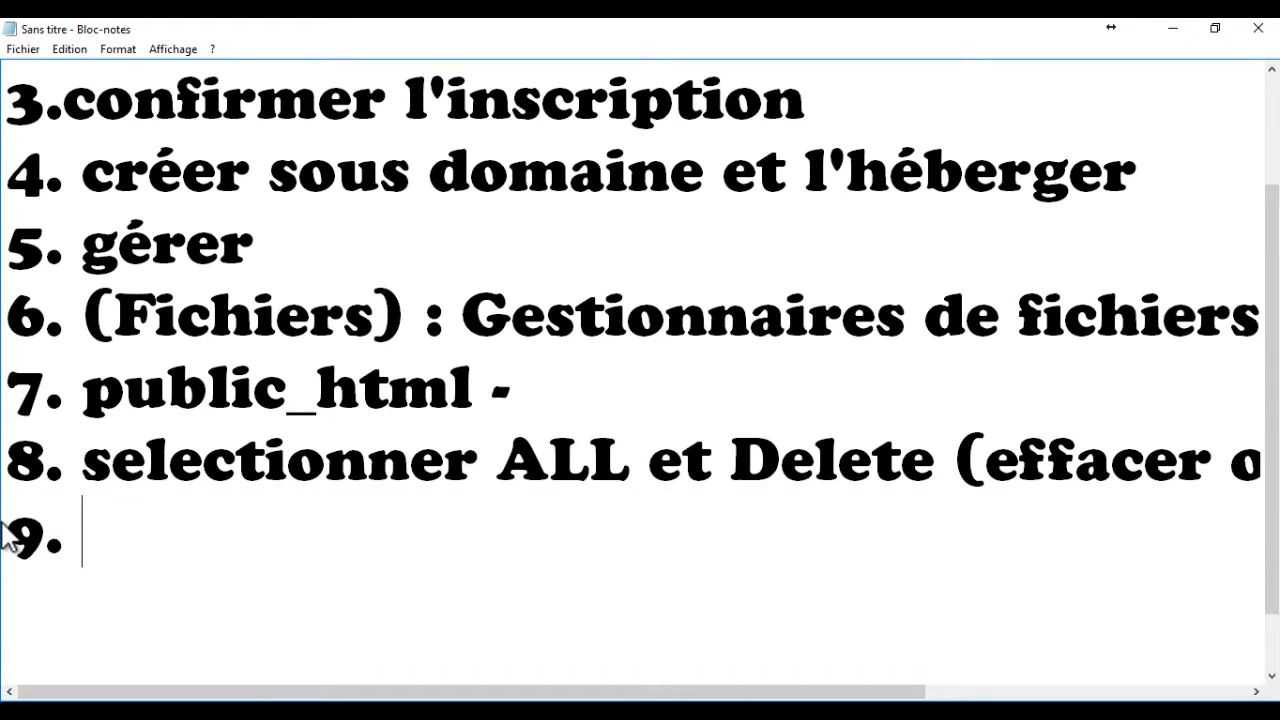
pyautogui.write('. te')
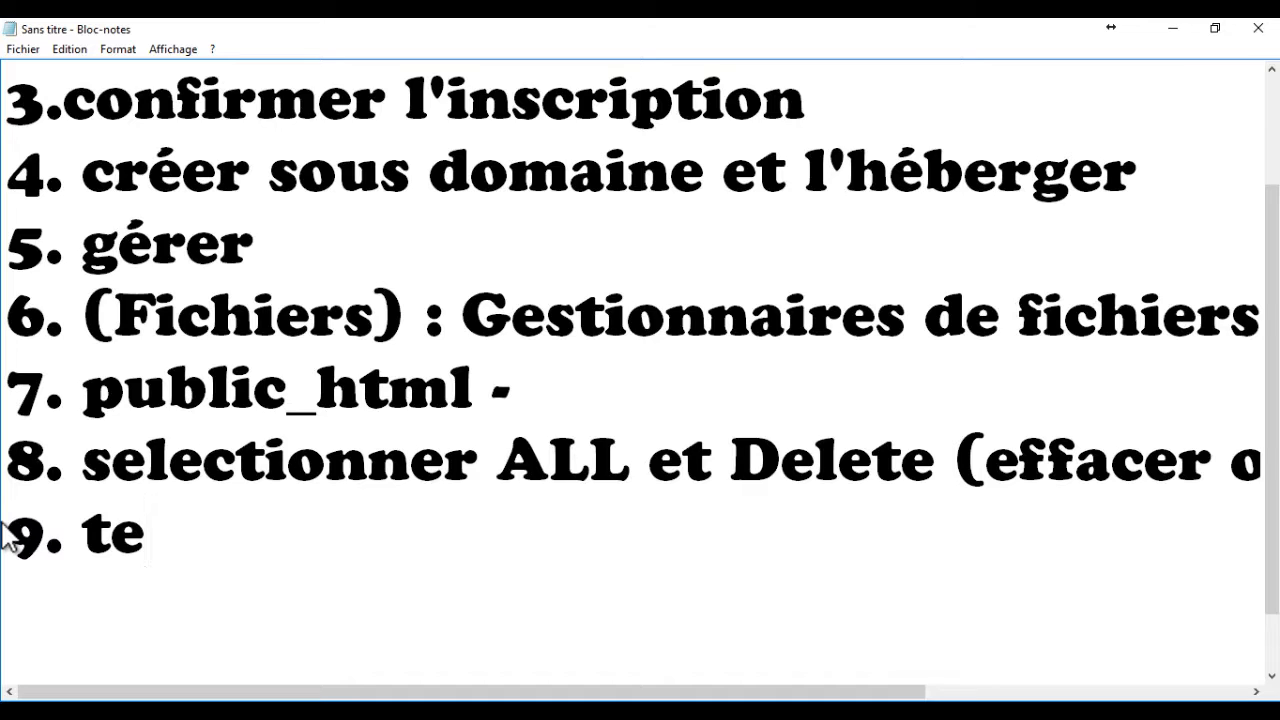
pyautogui.press('BackSpace')
pyautogui.write('élé')
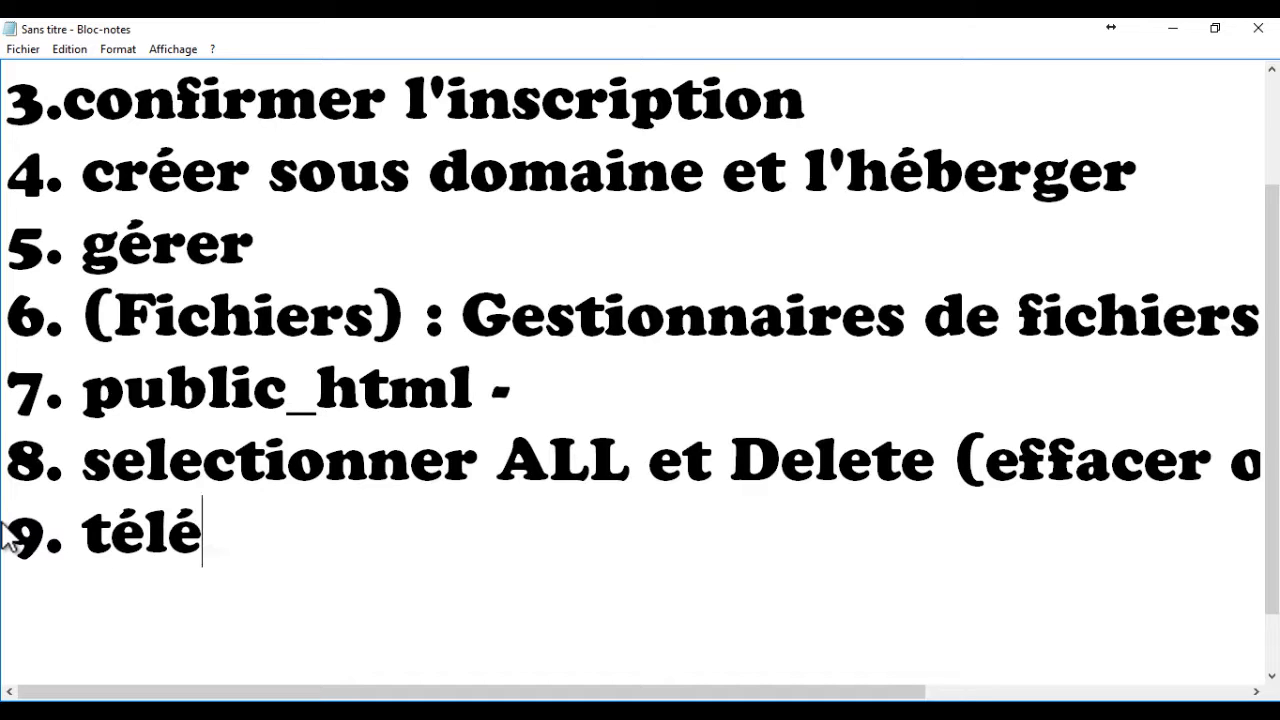
pyautogui.write('charger WORDPRESS')
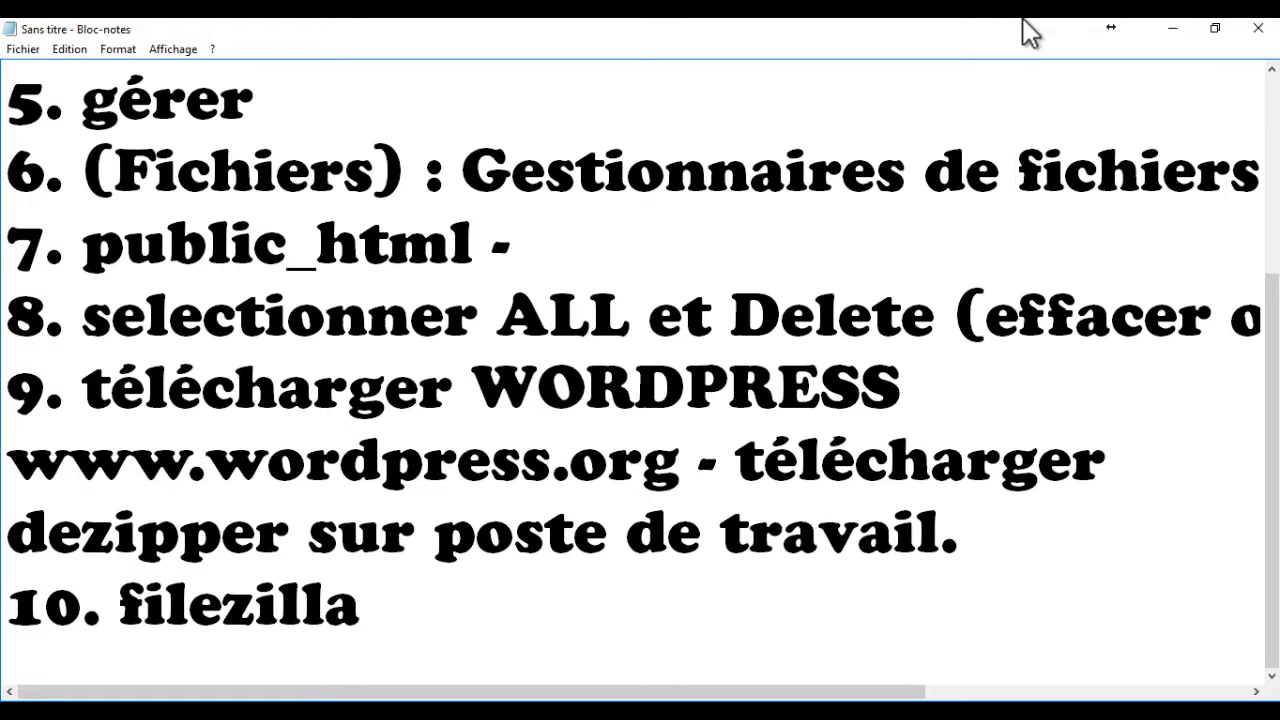
pyautogui.click(1171, 29)
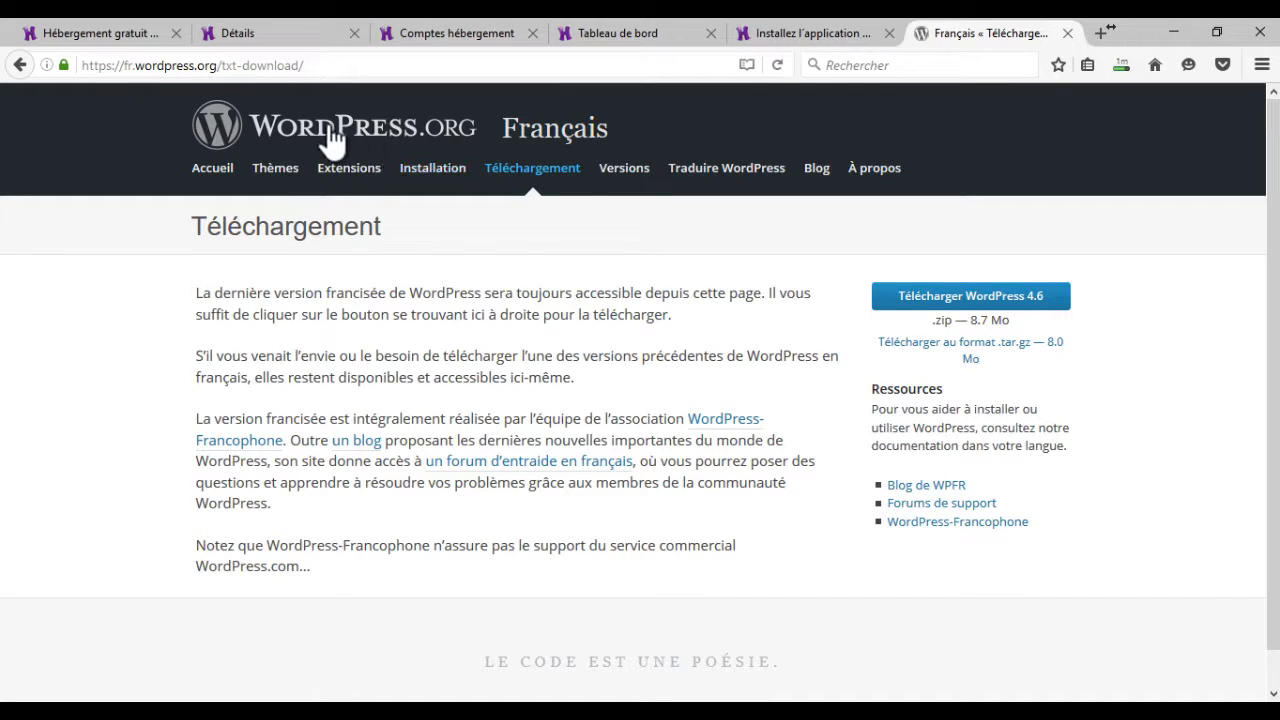
# Download the French WordPress 4.6 zip from WordPress.org and check its progress in Firefox's downloads.
pyautogui.click(982, 296)
pyautogui.click(1118, 67)
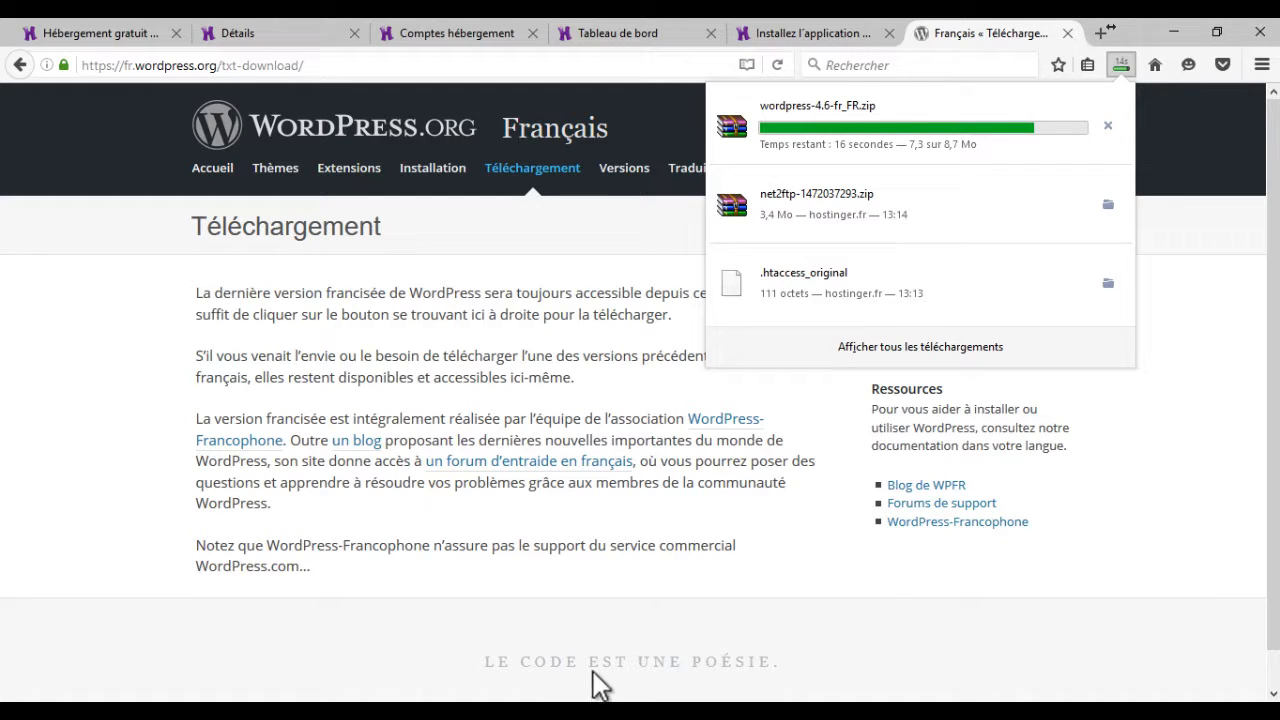
pyautogui.click(634, 368)
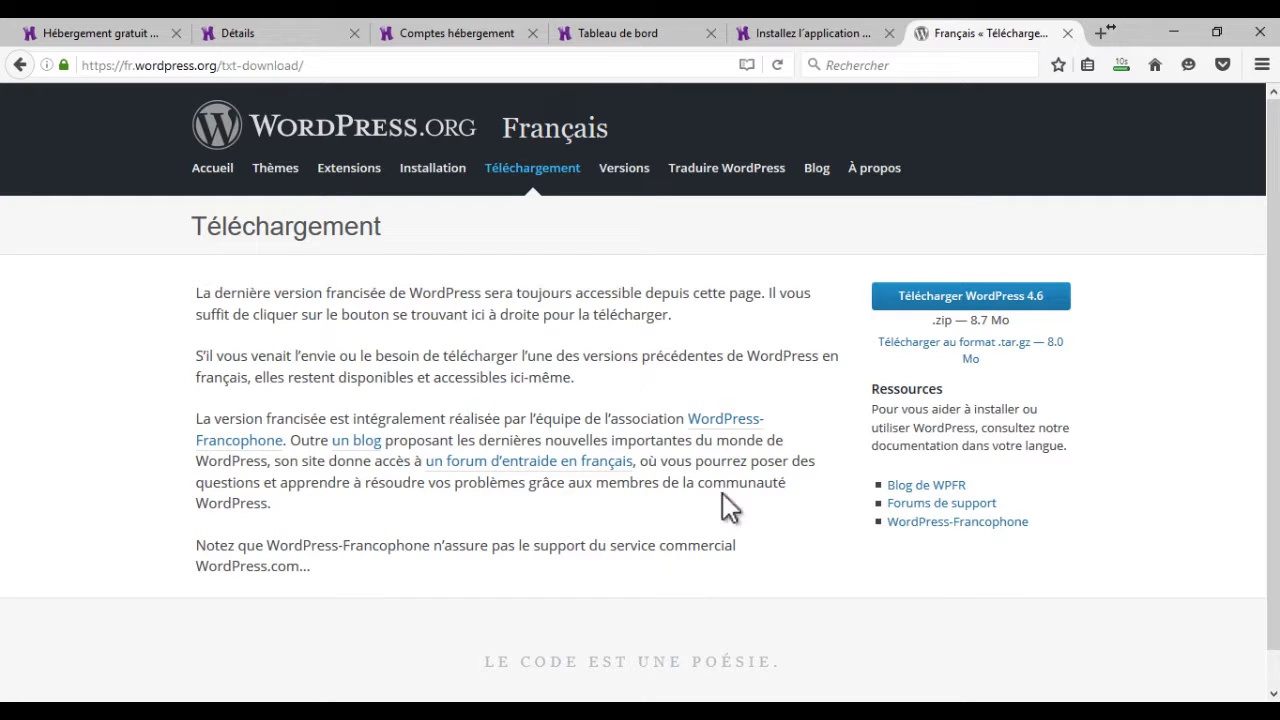
pyautogui.click(621, 30)
# Switch back to the Hostinger tab and return to the Auto Installateur application list.
pyautogui.click(826, 33)
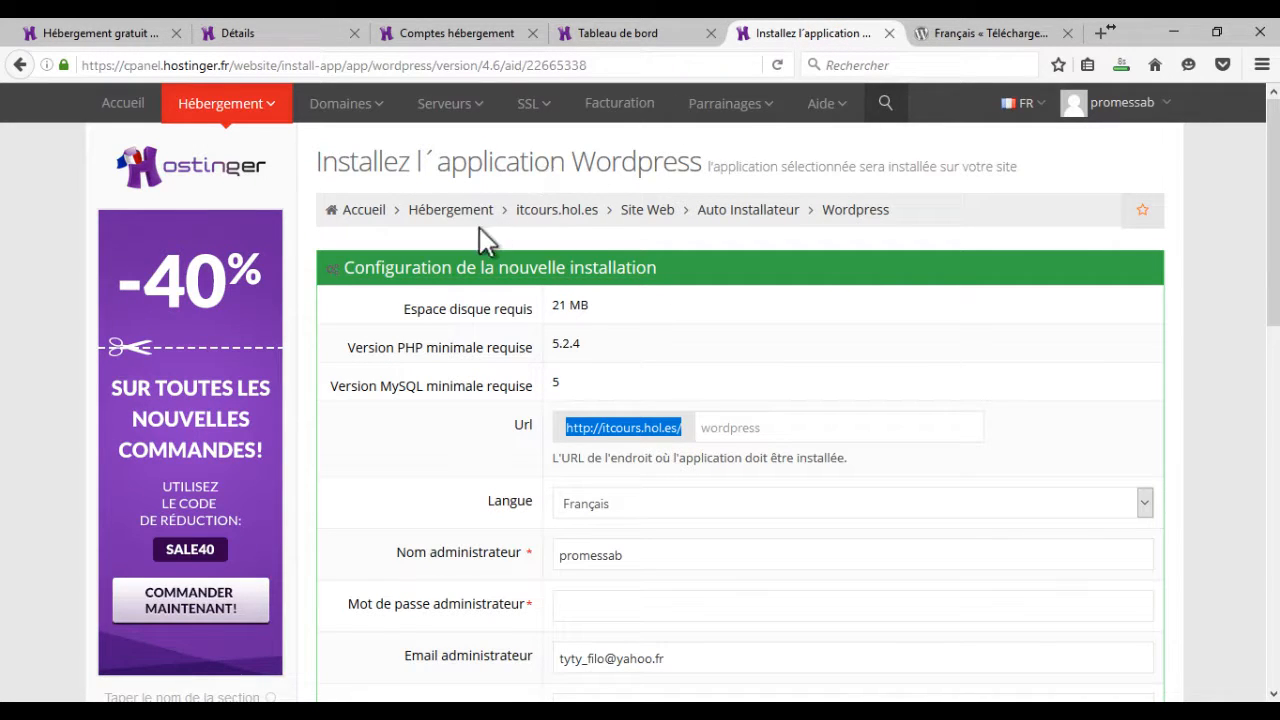
pyautogui.click(750, 215)
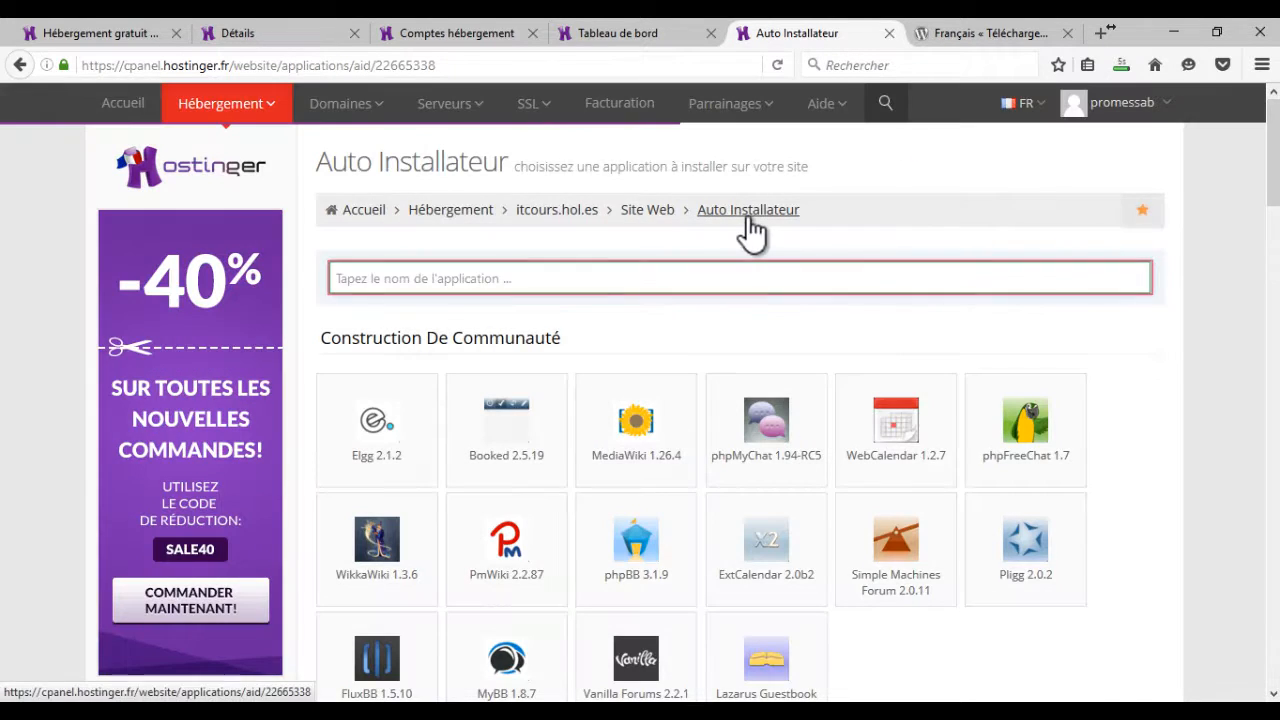
pyautogui.scroll(-3, 539, 318)
pyautogui.scroll(-5, 543, 320)
pyautogui.scroll(7, 543, 320)
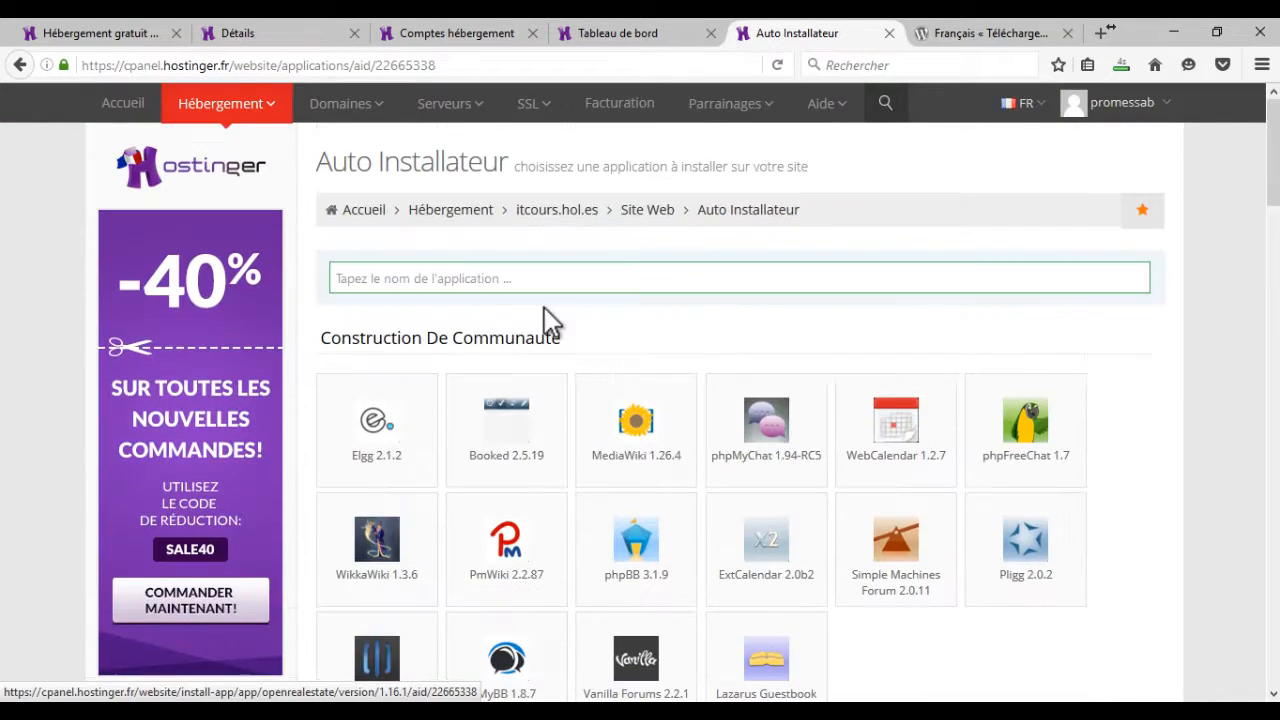
# From Hostinger's home, expand itcours.hol.es, open its Auto Installateur and pick WordPress 4.6.
pyautogui.click(348, 210)
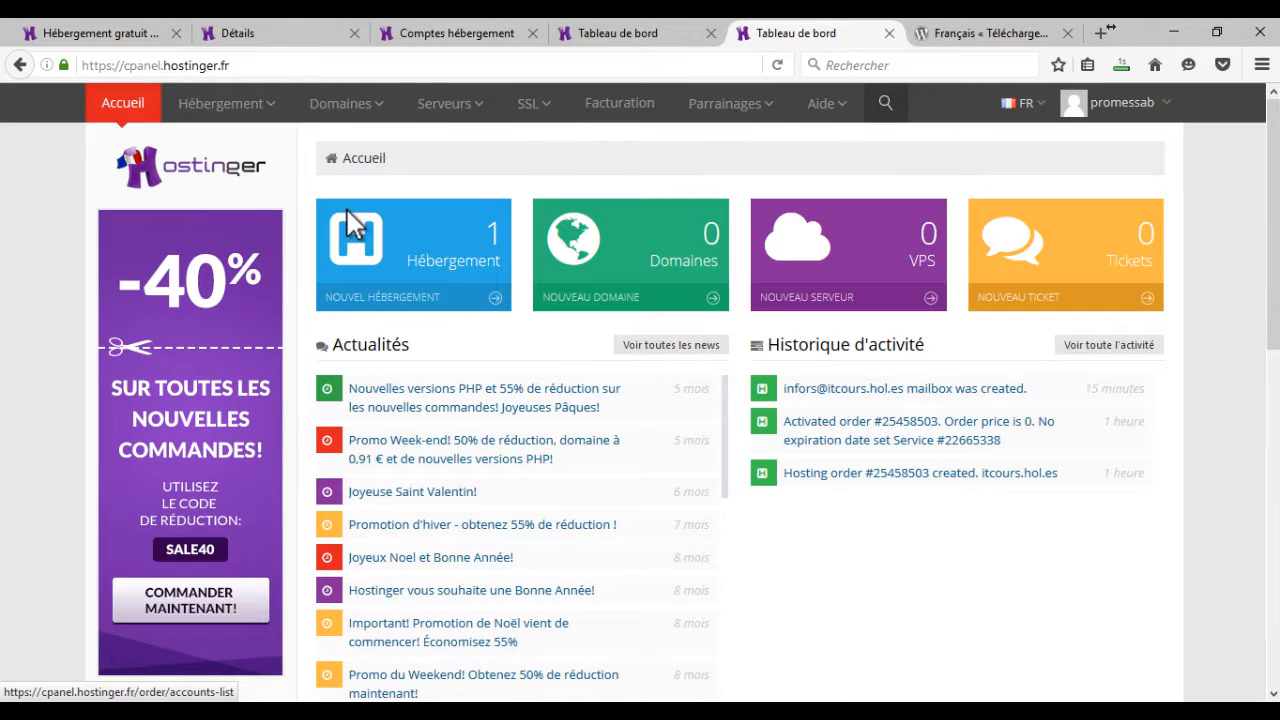
pyautogui.click(454, 250)
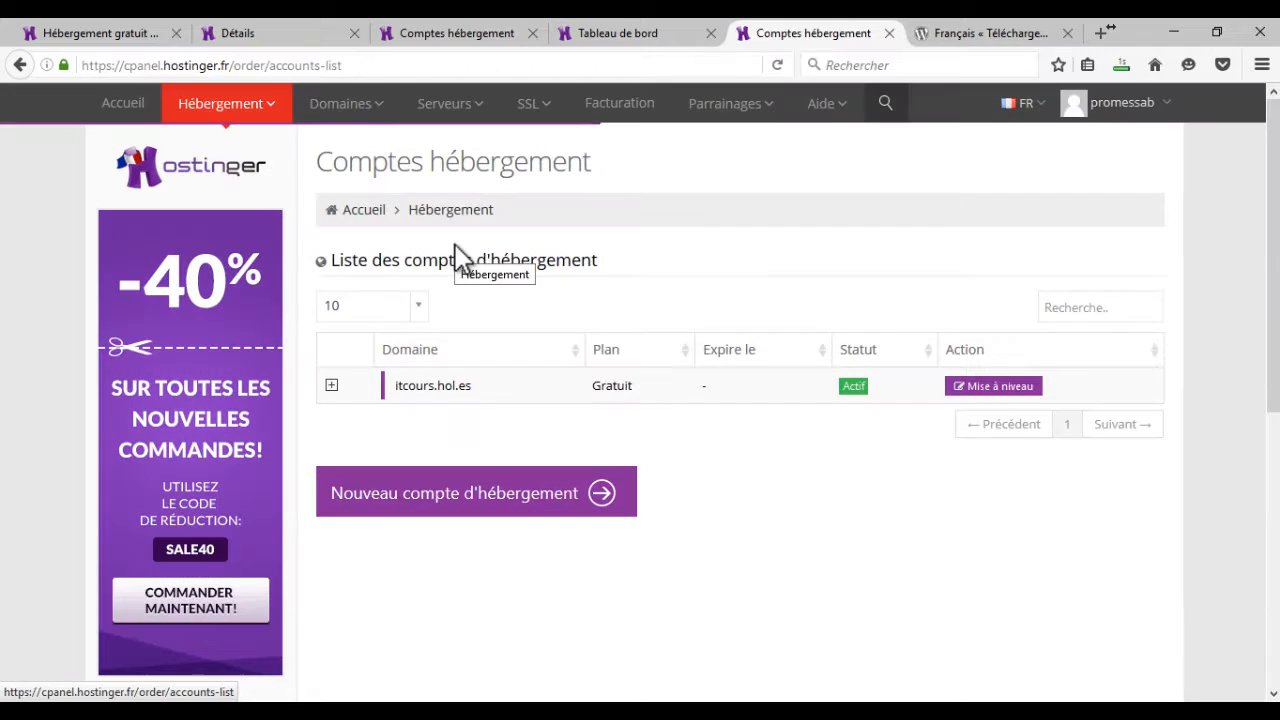
pyautogui.click(332, 386)
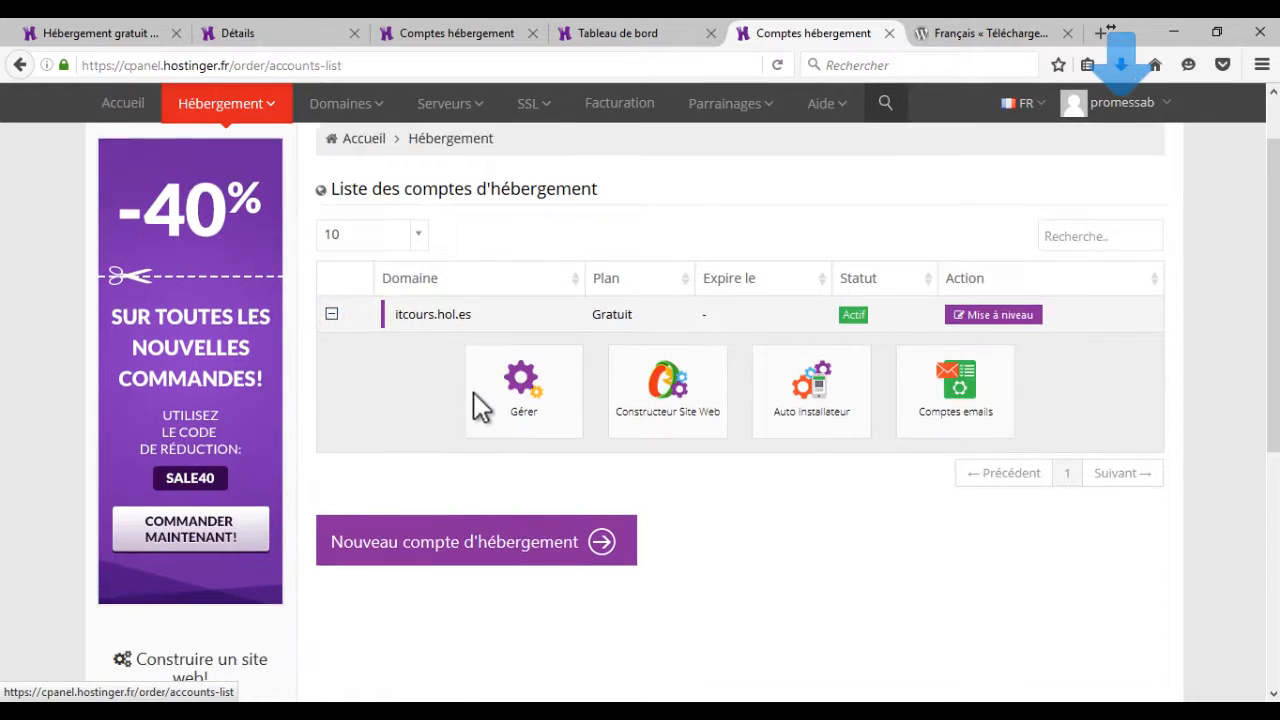
pyautogui.scroll(-3, 543, 297)
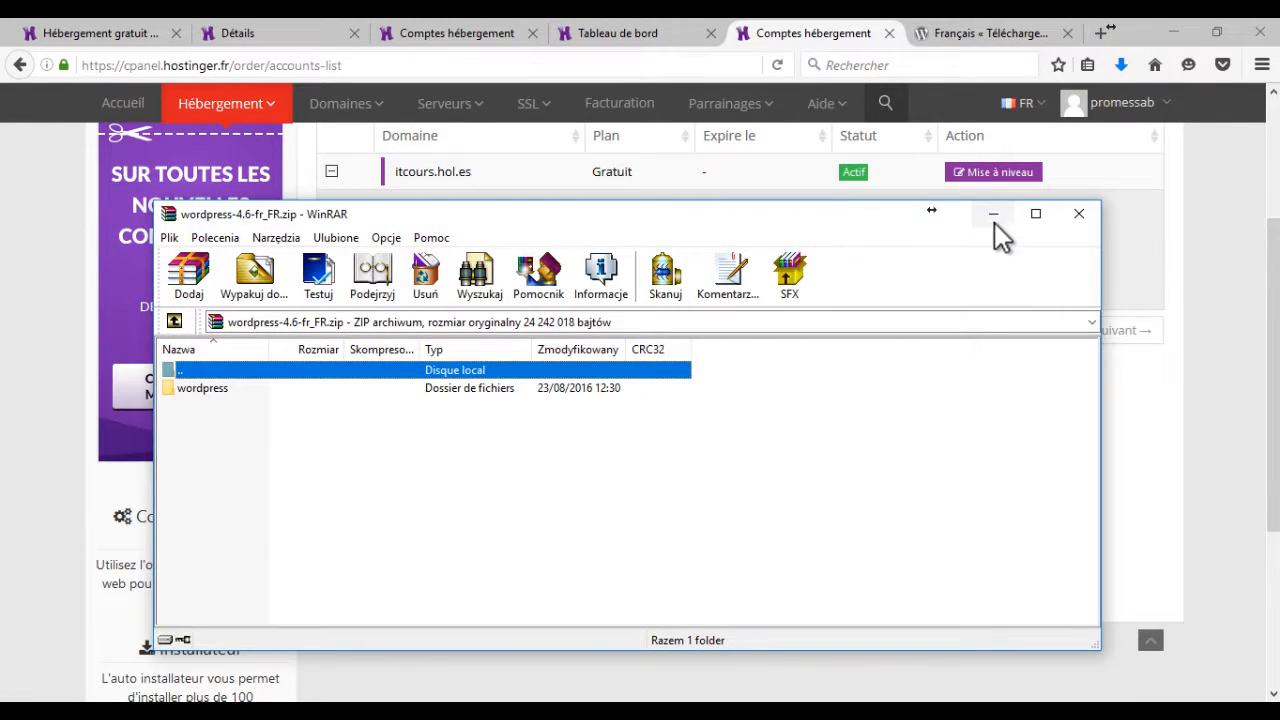
pyautogui.moveTo(872, 217); pyautogui.dragTo(908, 391)
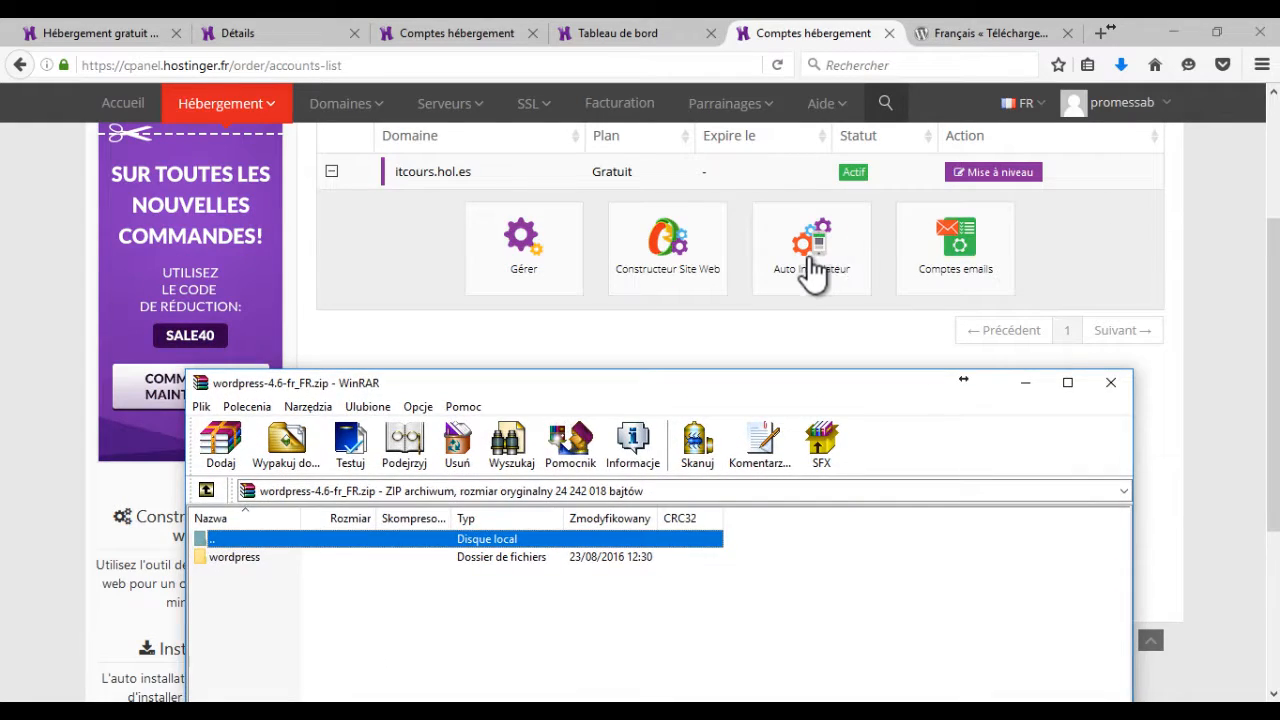
pyautogui.click(811, 266)
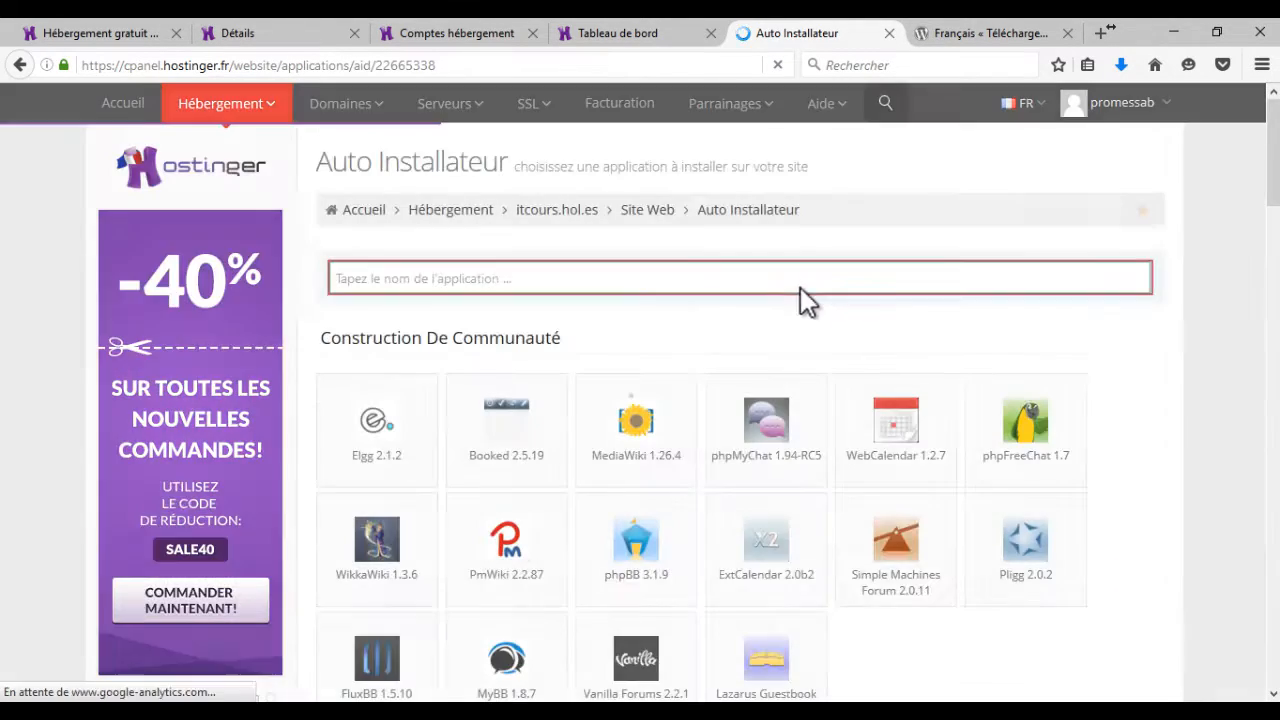
pyautogui.scroll(-7, 762, 367)
pyautogui.scroll(-10, 766, 383)
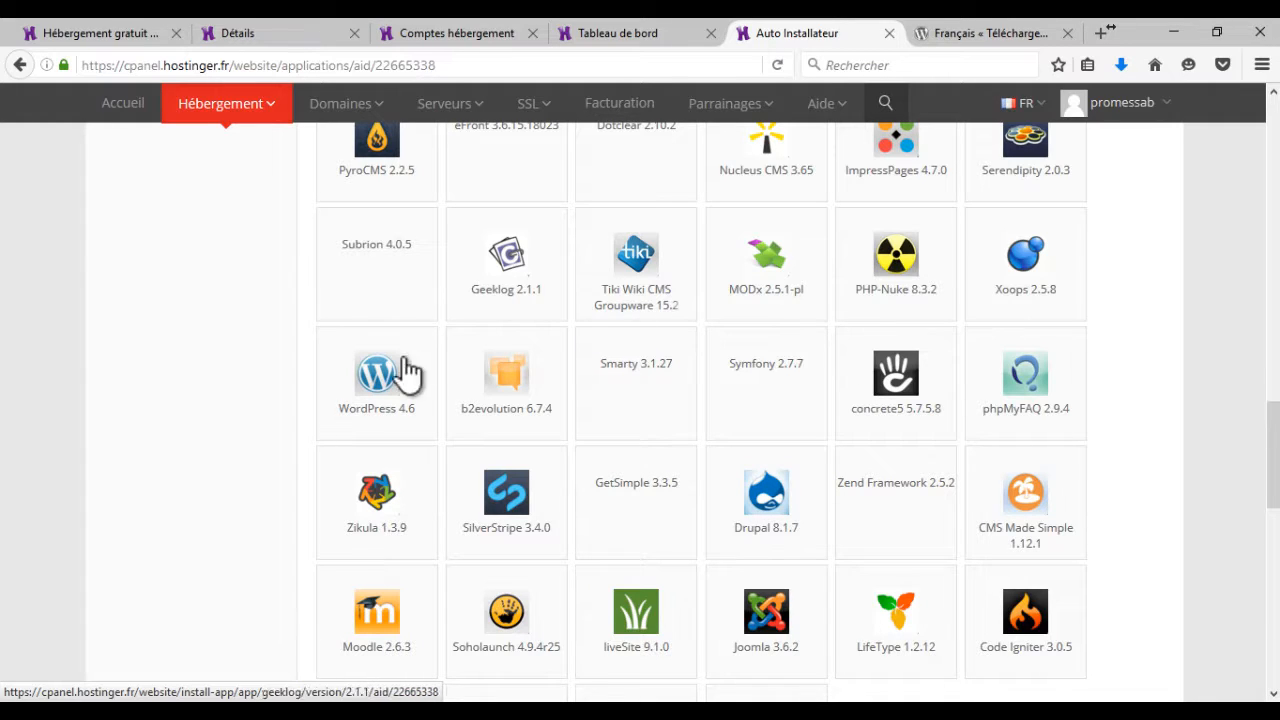
pyautogui.click(377, 398)
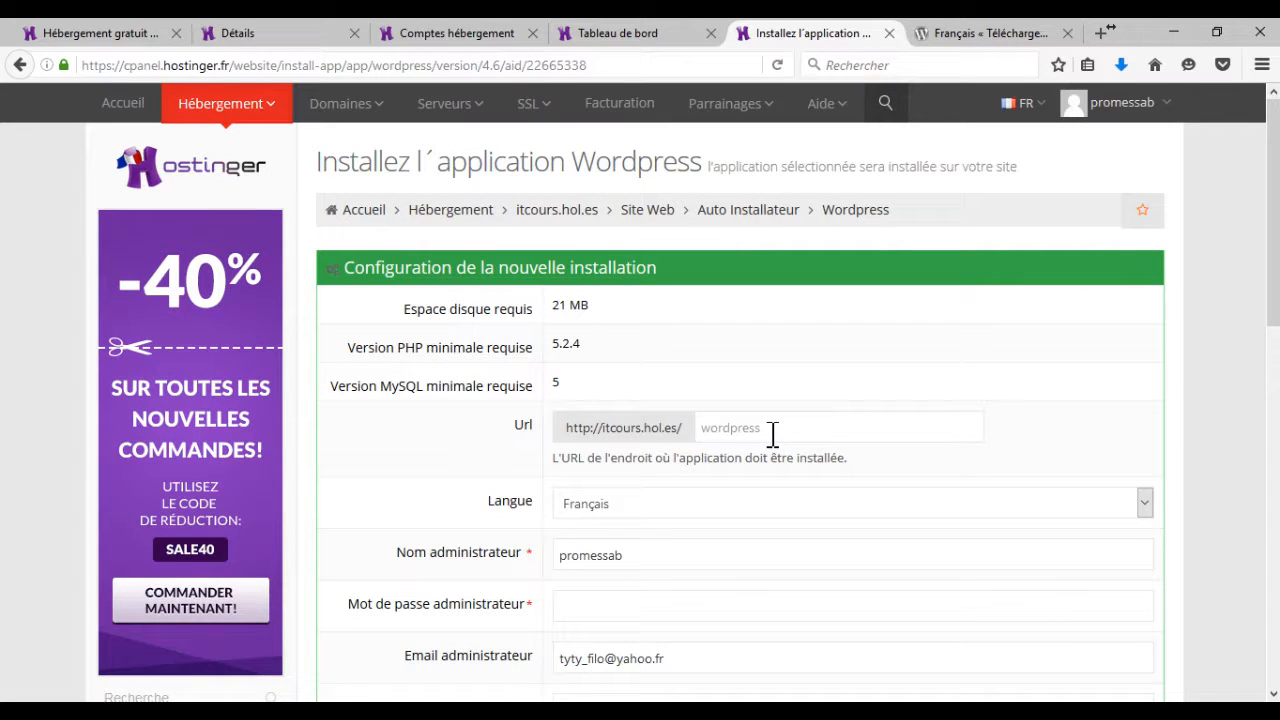
# Enter the administrator password, launch the WordPress 4.6 install, and dismiss Firefox's save-login prompt.
pyautogui.scroll(-4, 800, 436)
pyautogui.scroll(2, 679, 360)
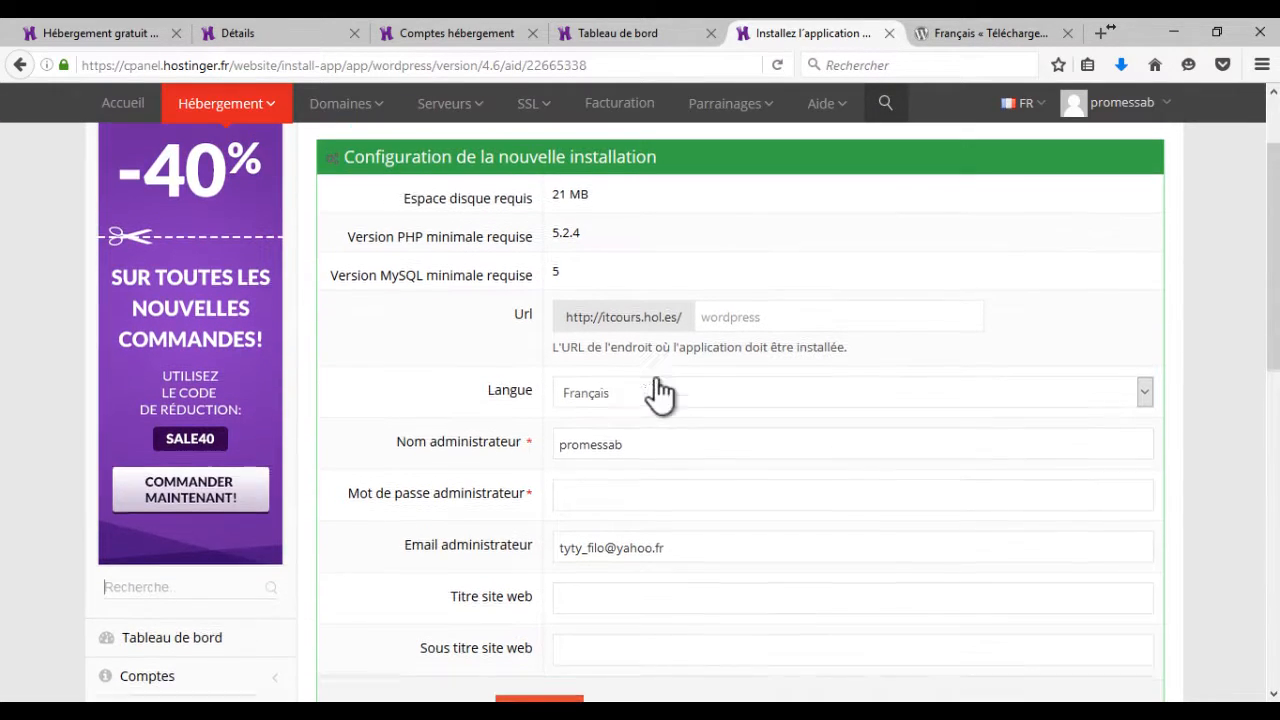
pyautogui.scroll(-2, 609, 451)
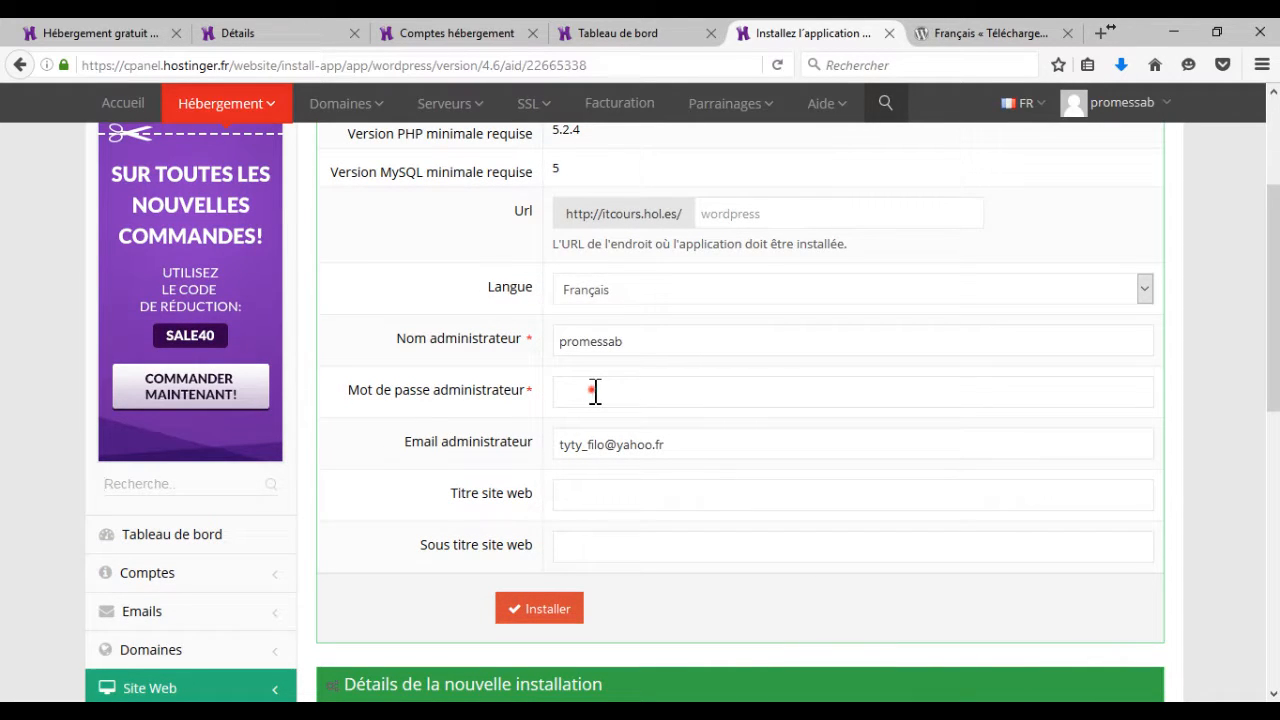
pyautogui.click(595, 391)
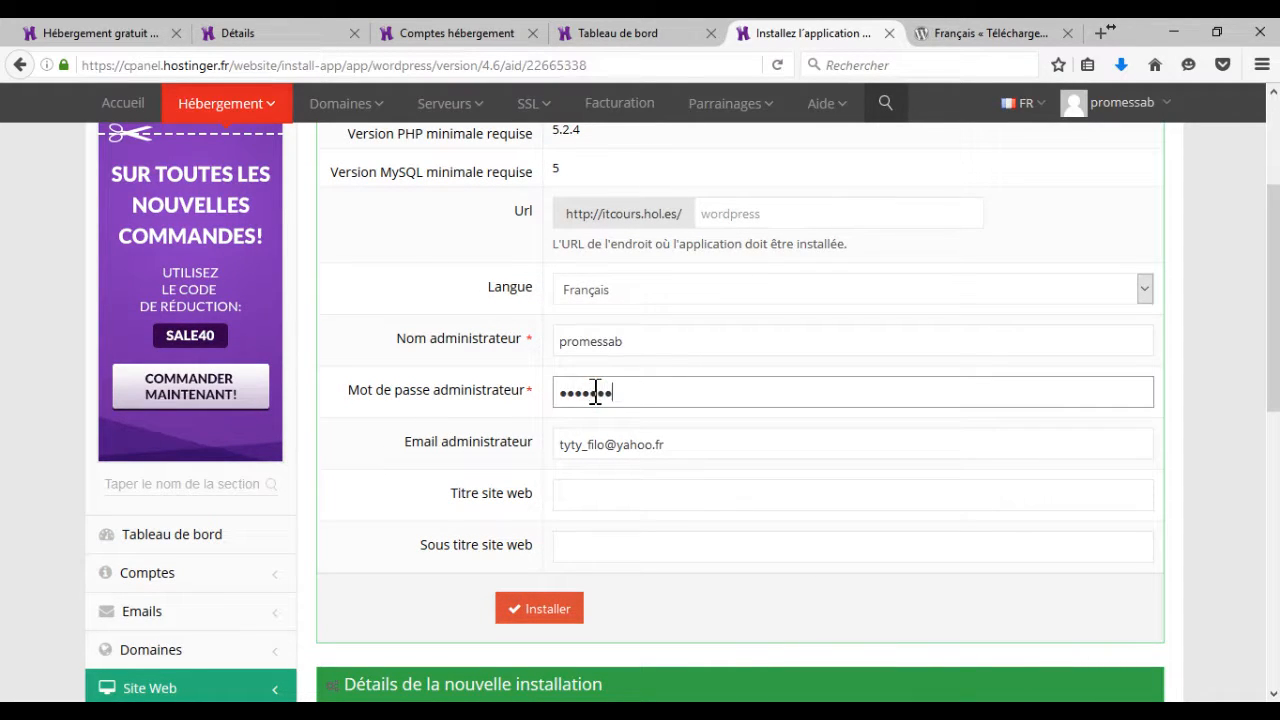
pyautogui.scroll(-2, 596, 409)
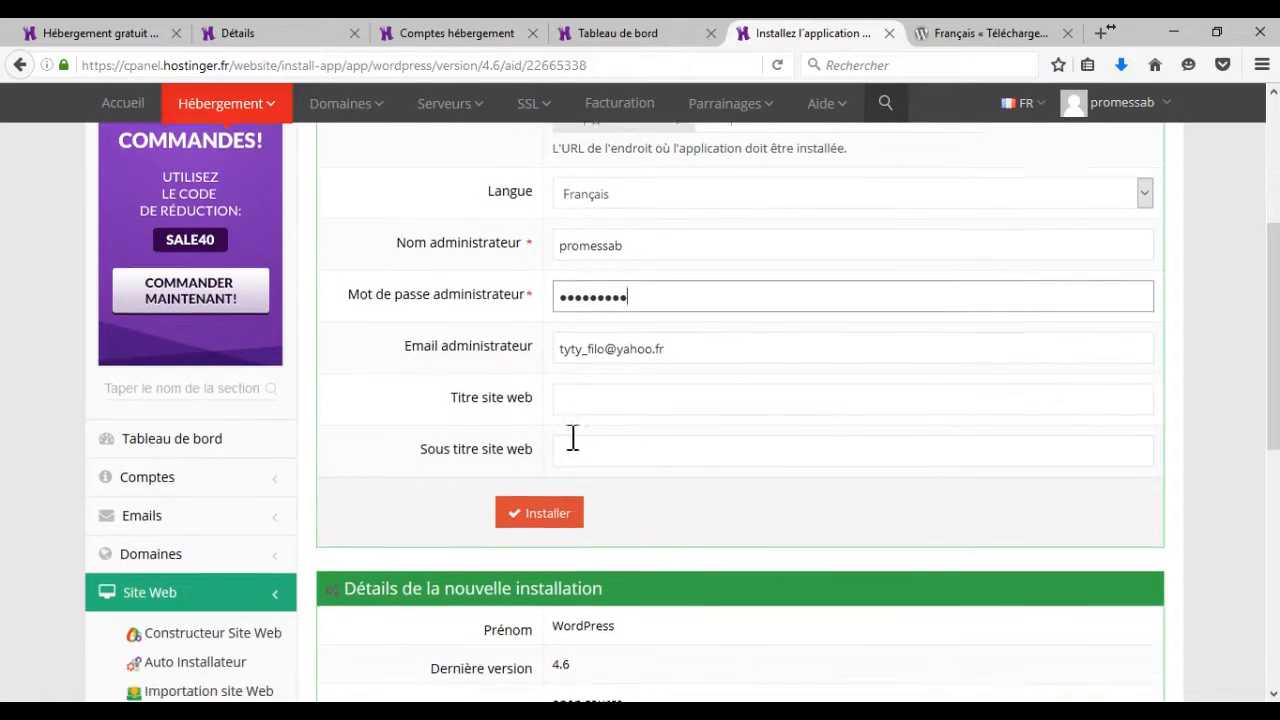
pyautogui.click(540, 503)
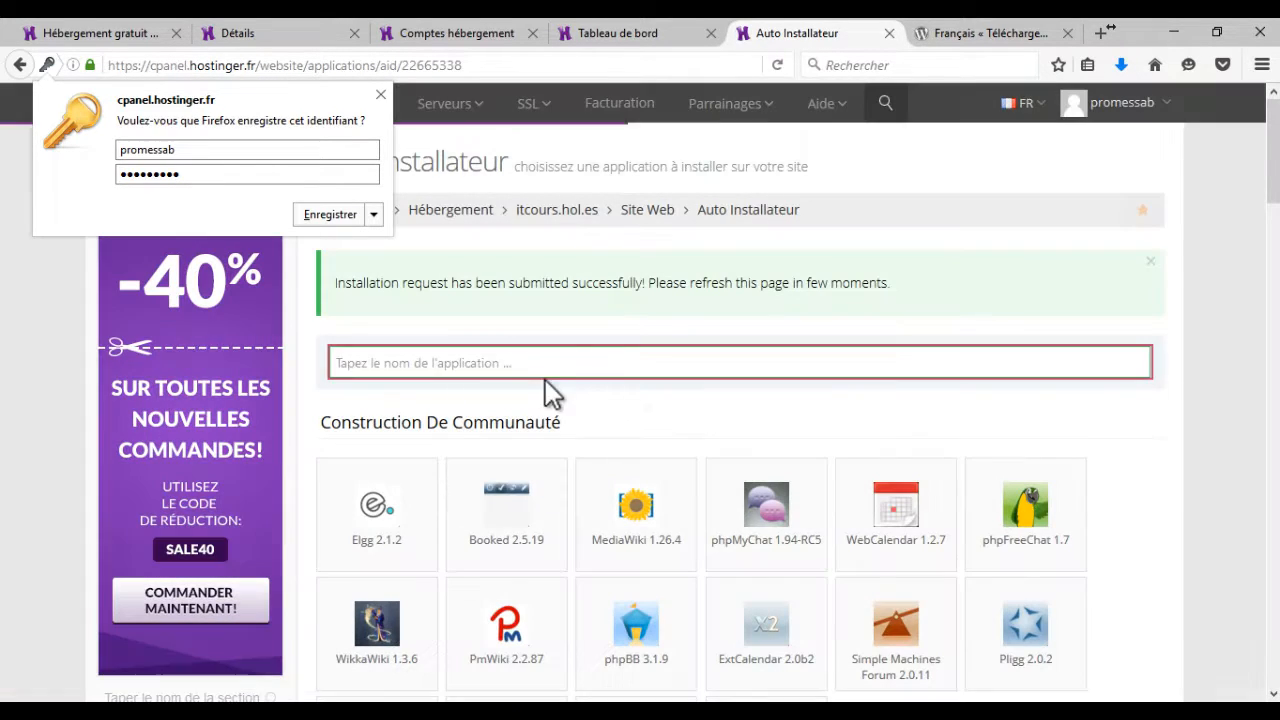
pyautogui.scroll(-2, 572, 296)
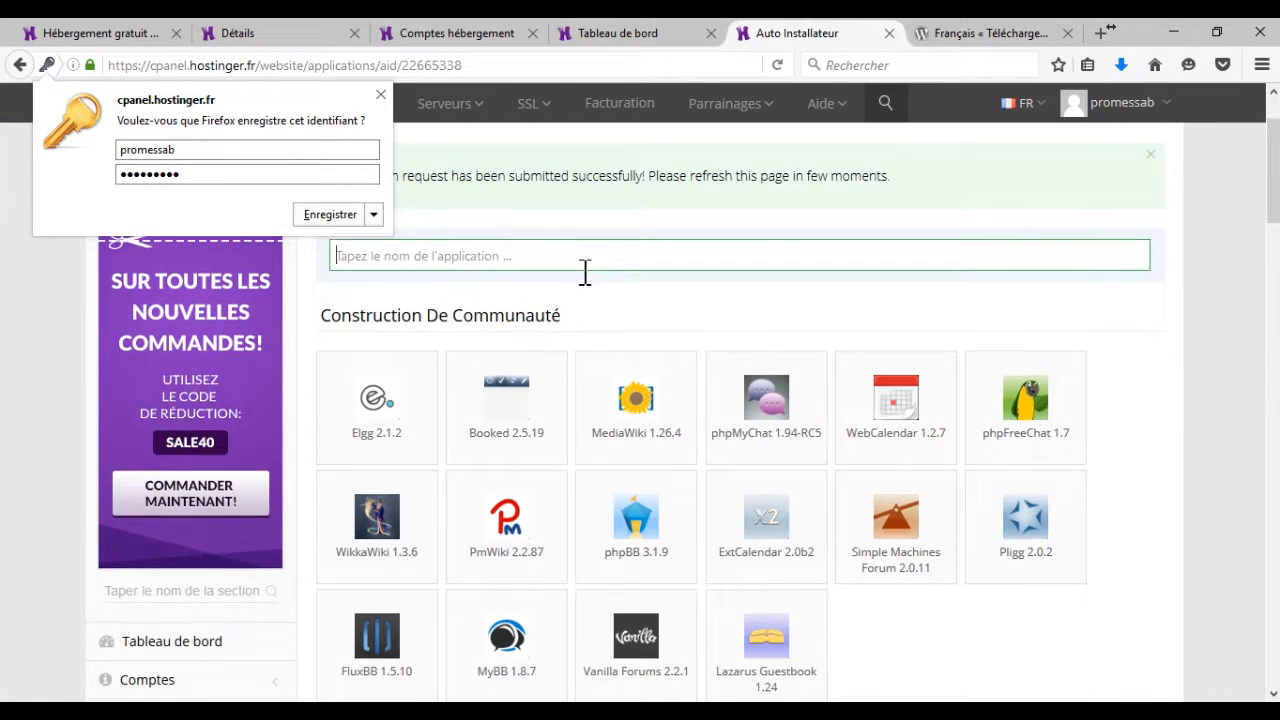
pyautogui.click(380, 94)
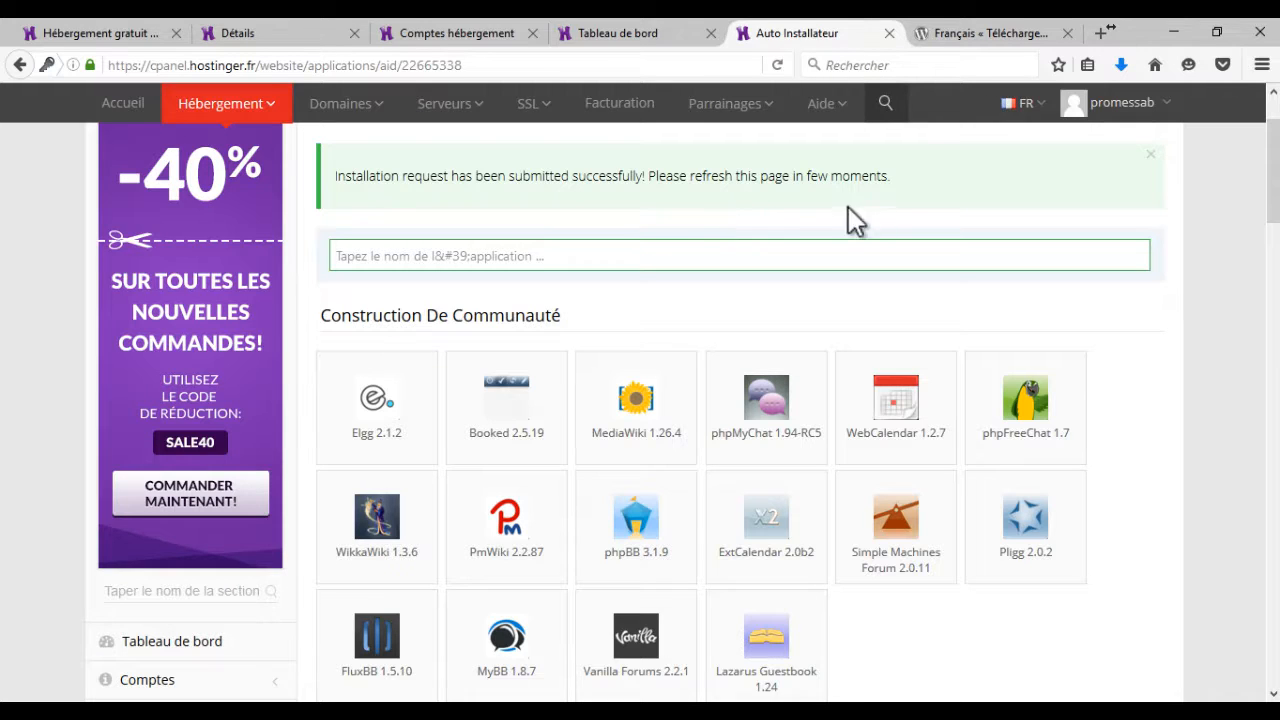
# Reload Auto Installateur and check that the wordpress row shows the install date.
pyautogui.click(778, 65)
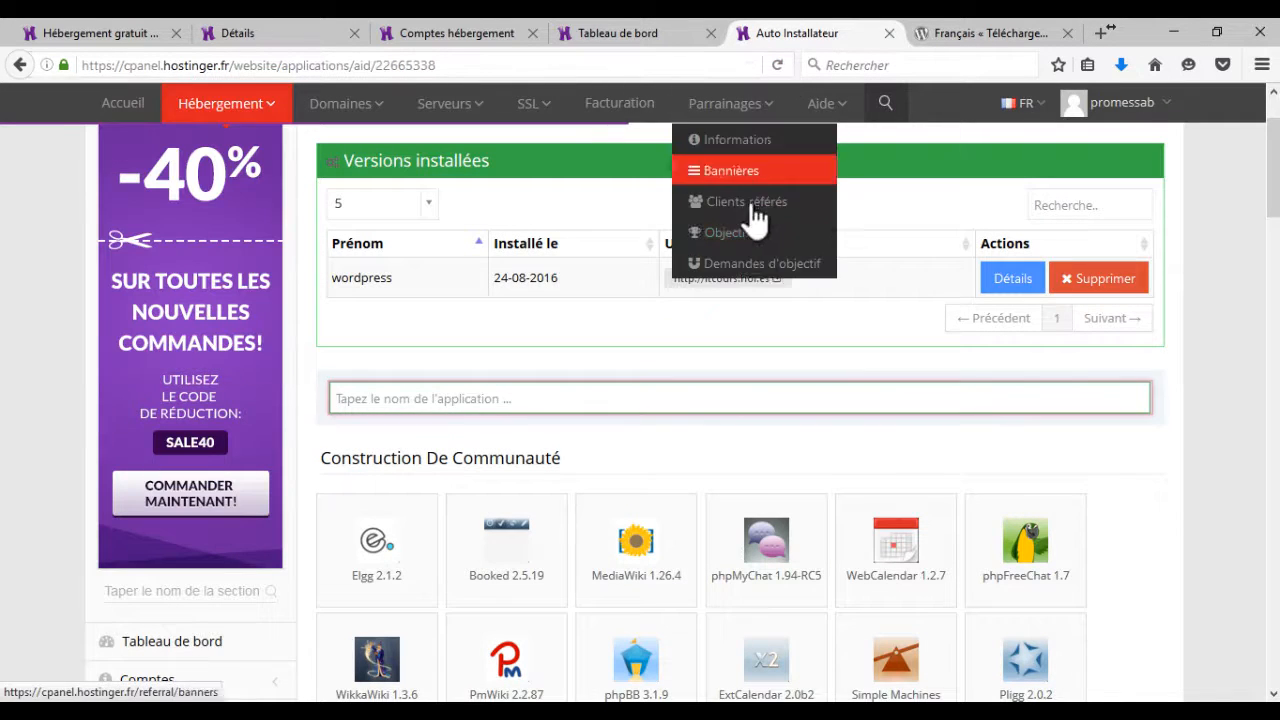
pyautogui.scroll(2, 878, 301)
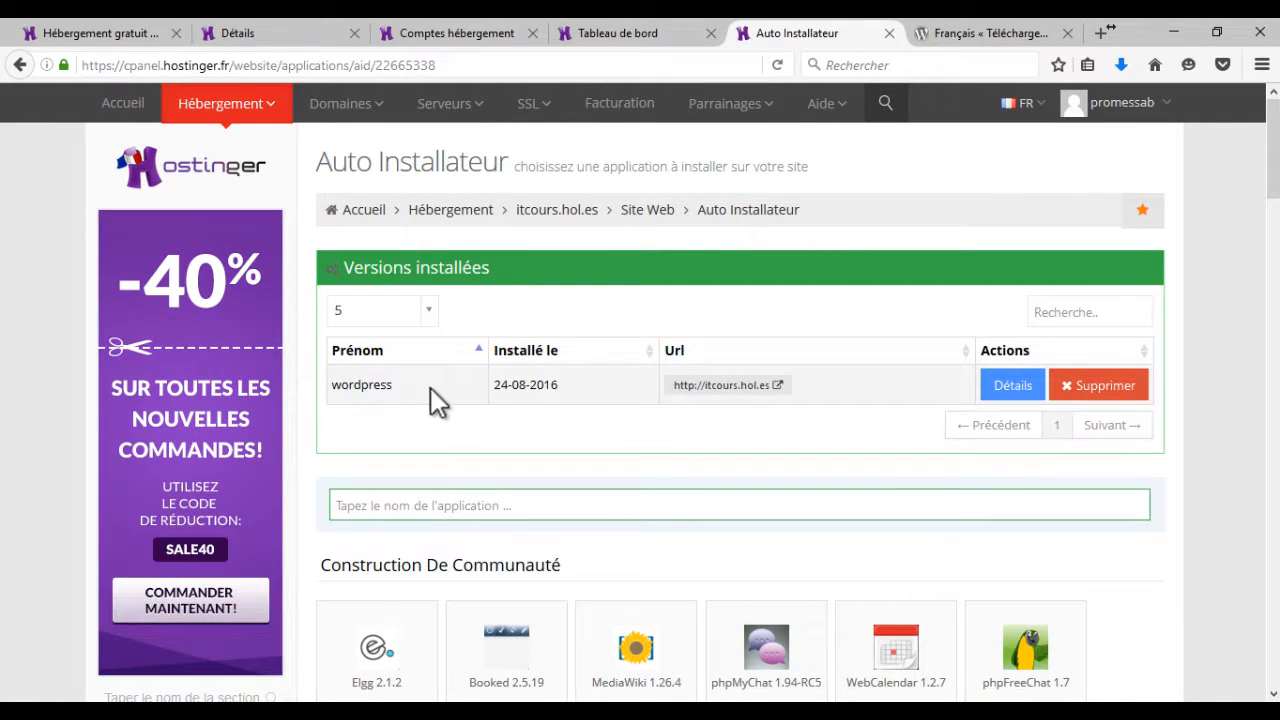
pyautogui.moveTo(329, 386); pyautogui.dragTo(664, 421)
pyautogui.click(664, 421)
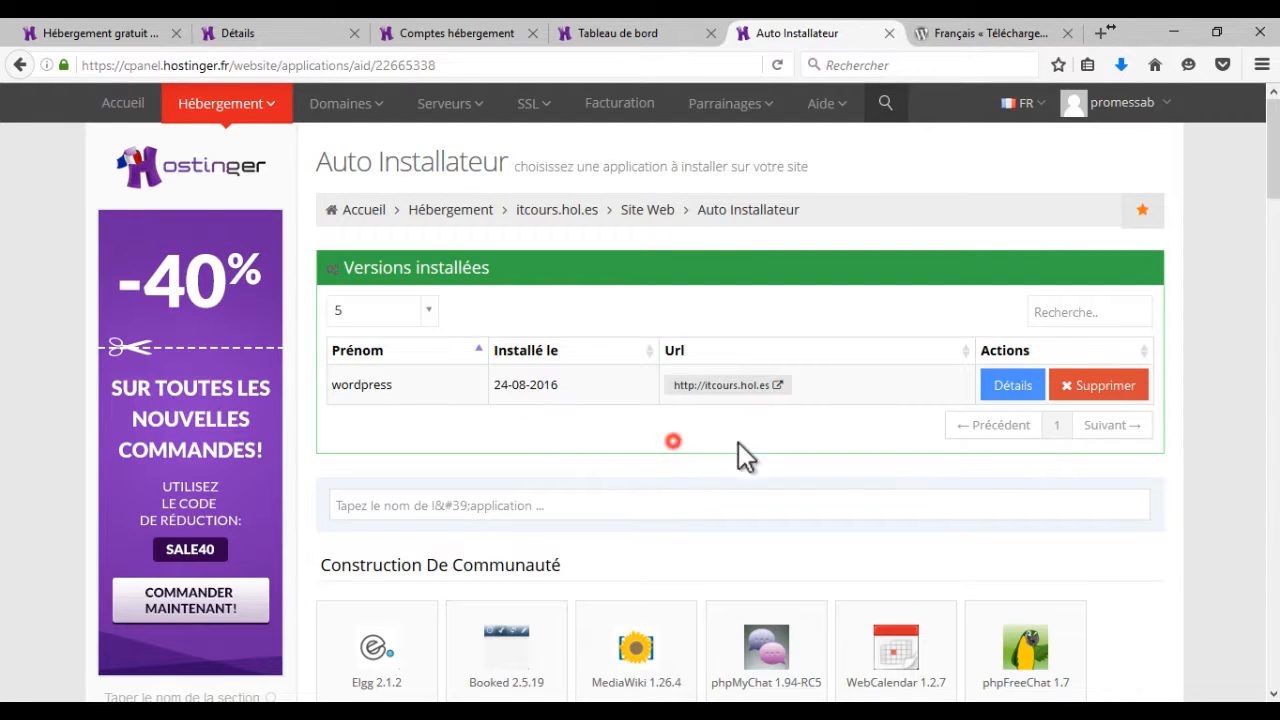
# View the wordpress install's details and inspect its public_html installation path.
pyautogui.click(1022, 390)
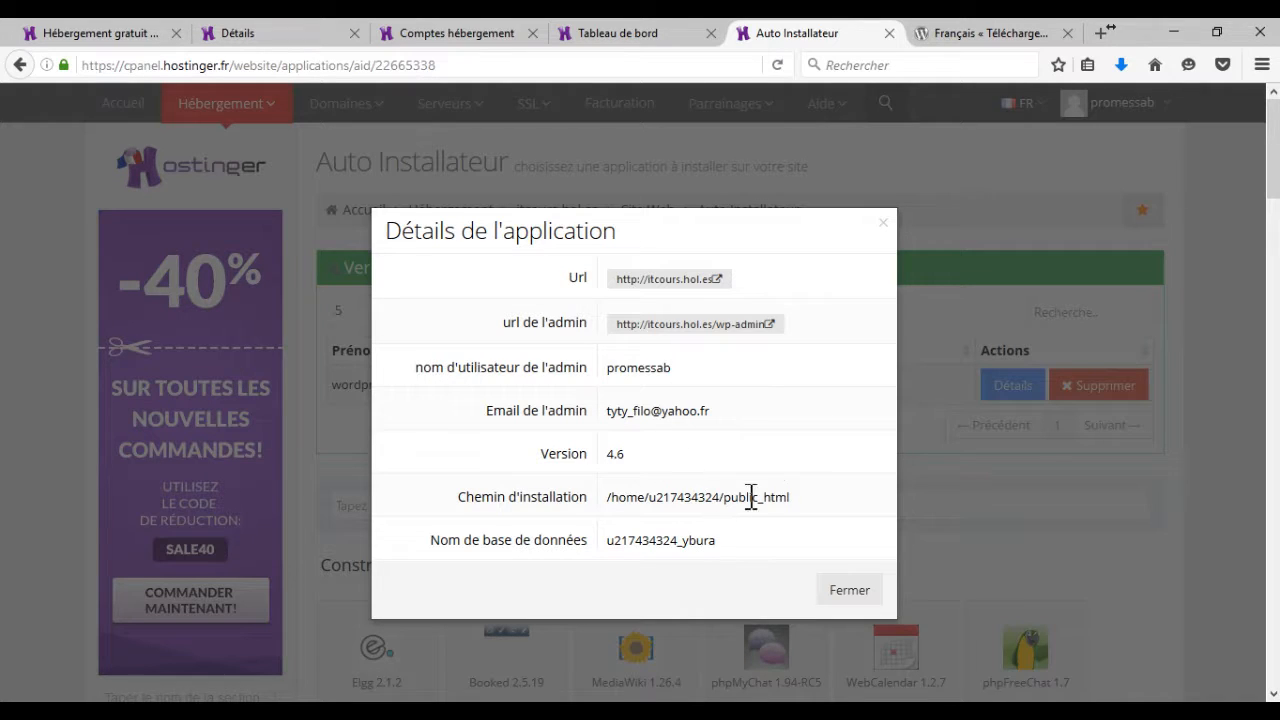
pyautogui.moveTo(793, 497); pyautogui.dragTo(569, 497)
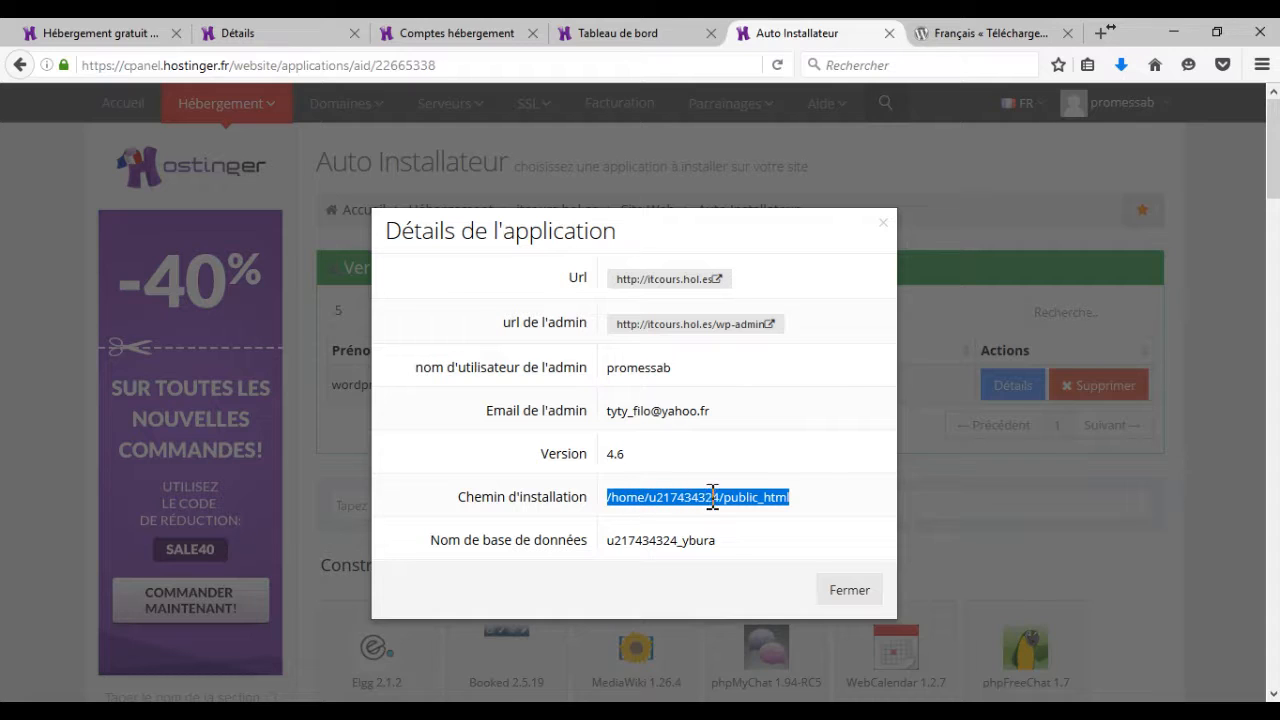
pyautogui.click(650, 505)
pyautogui.moveTo(648, 500); pyautogui.dragTo(724, 500)
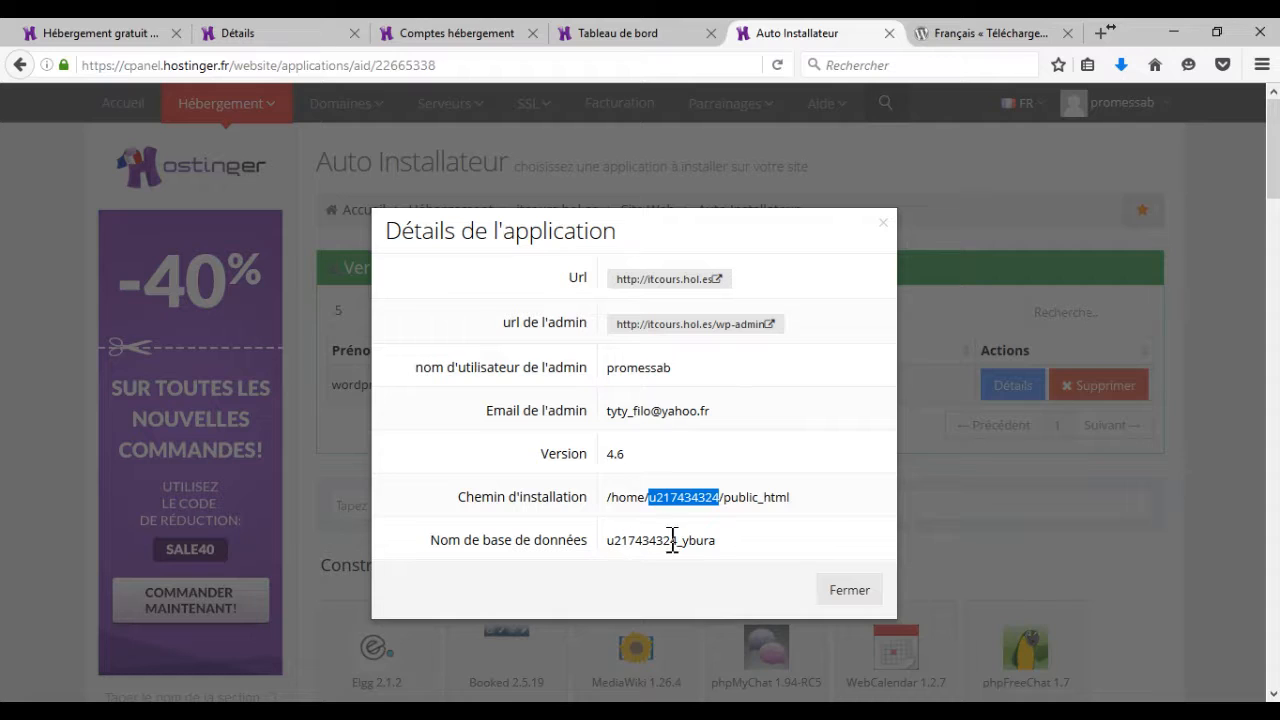
pyautogui.moveTo(790, 498); pyautogui.dragTo(731, 500)
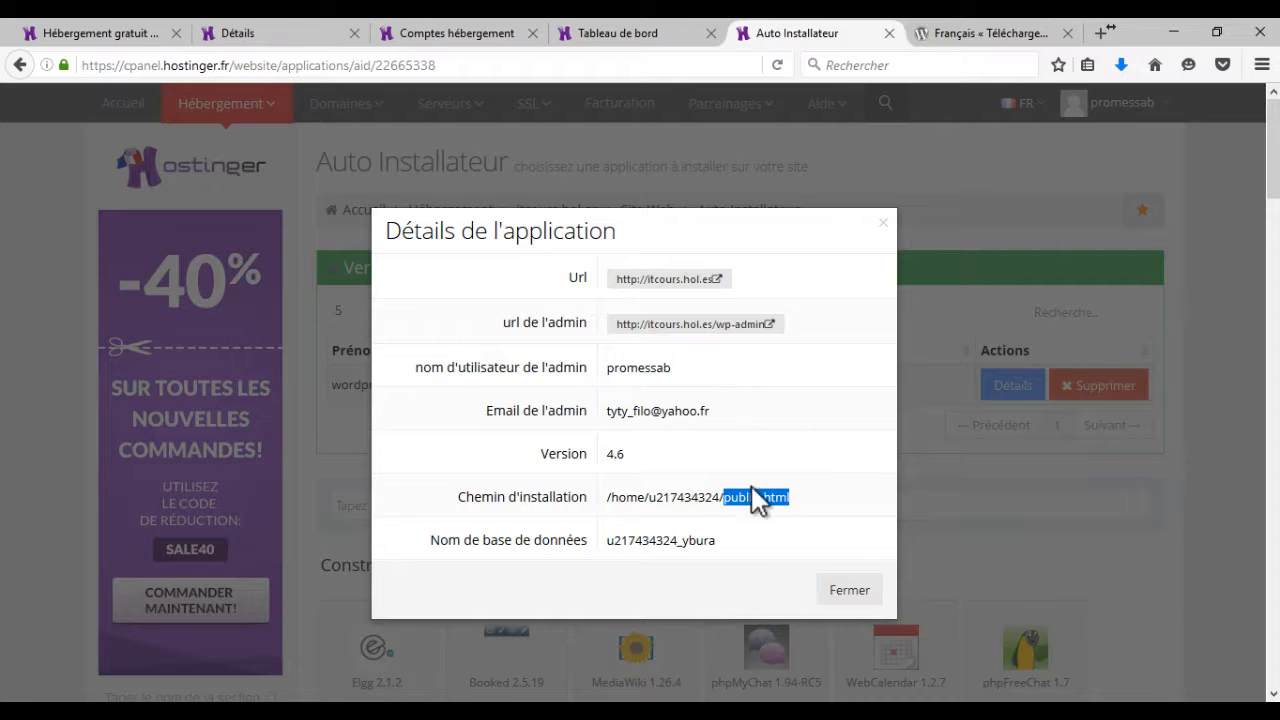
pyautogui.click(795, 497)
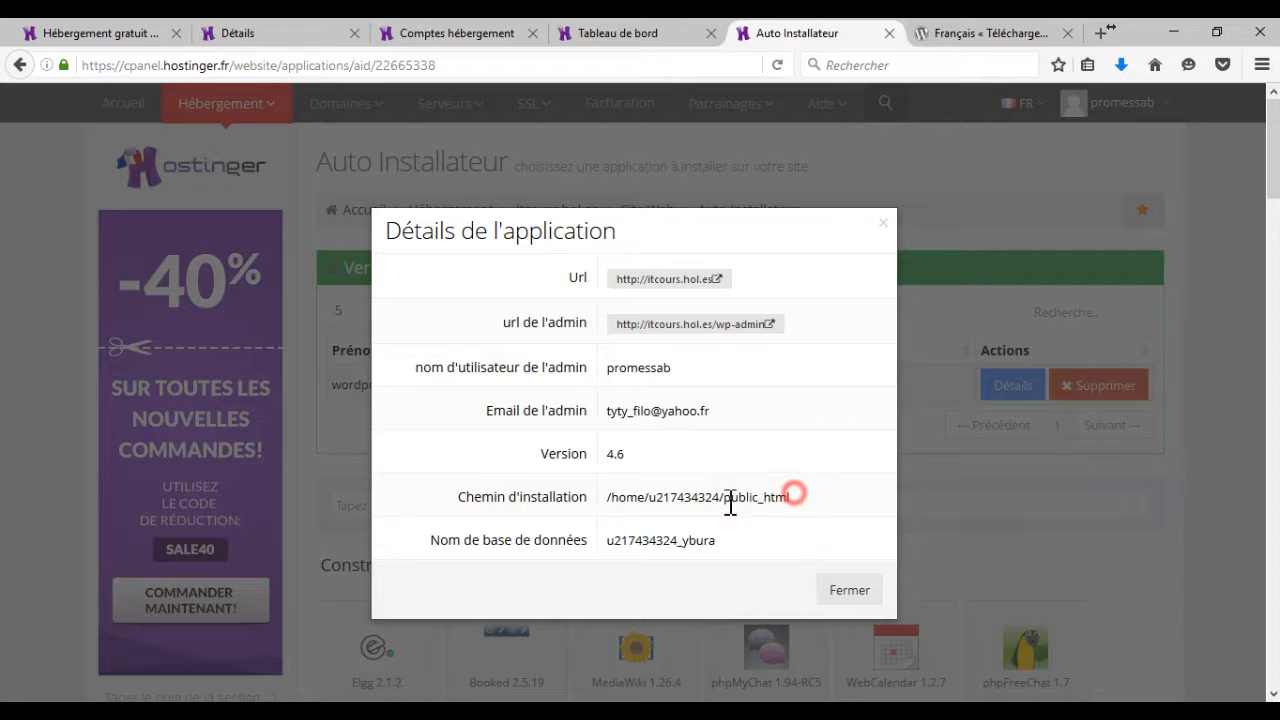
# Close the details and load itcours.hol.es in the address bar, landing on a 404 page.
pyautogui.click(857, 594)
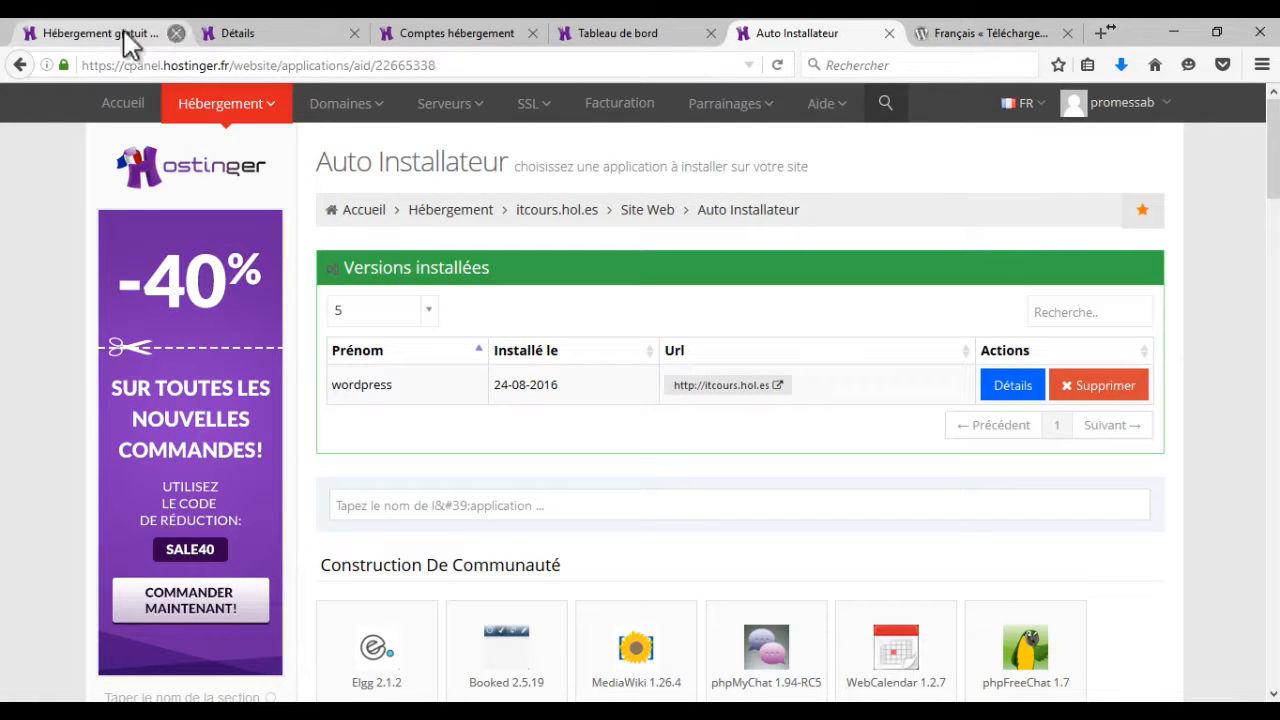
pyautogui.click(245, 33)
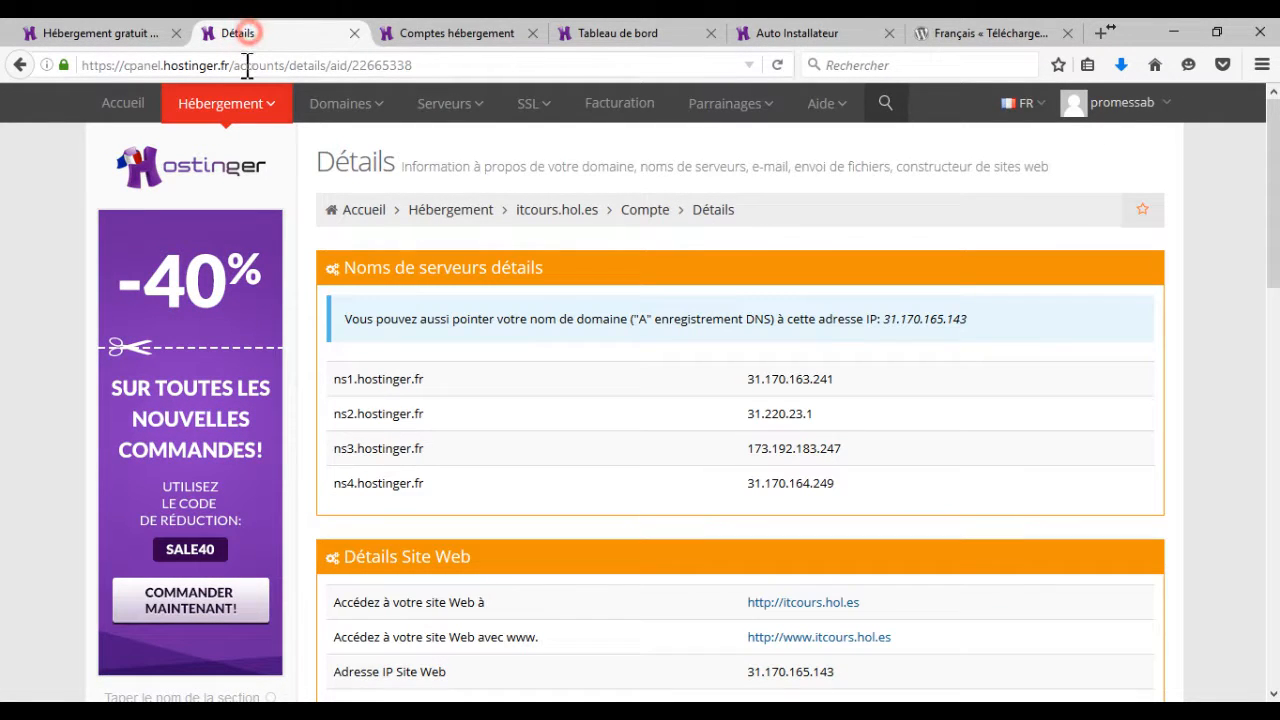
pyautogui.click(238, 68)
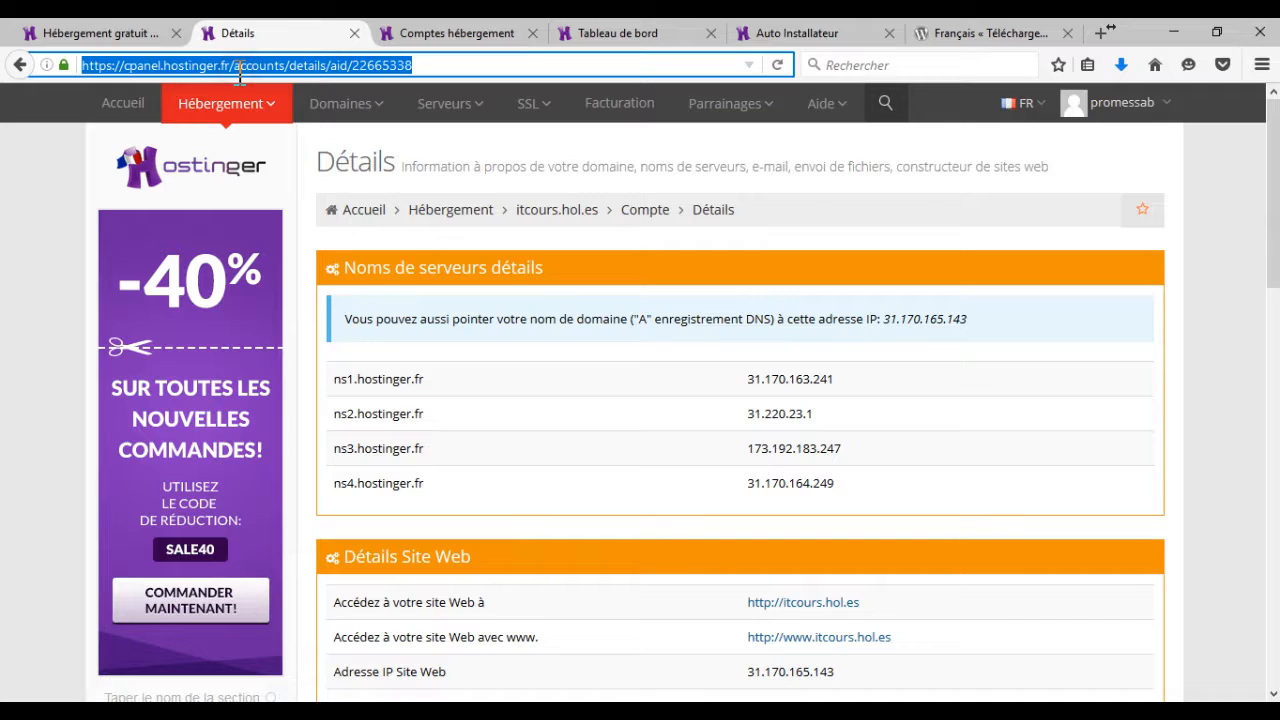
pyautogui.write('itcours.hol.es/')
pyautogui.press('Return')
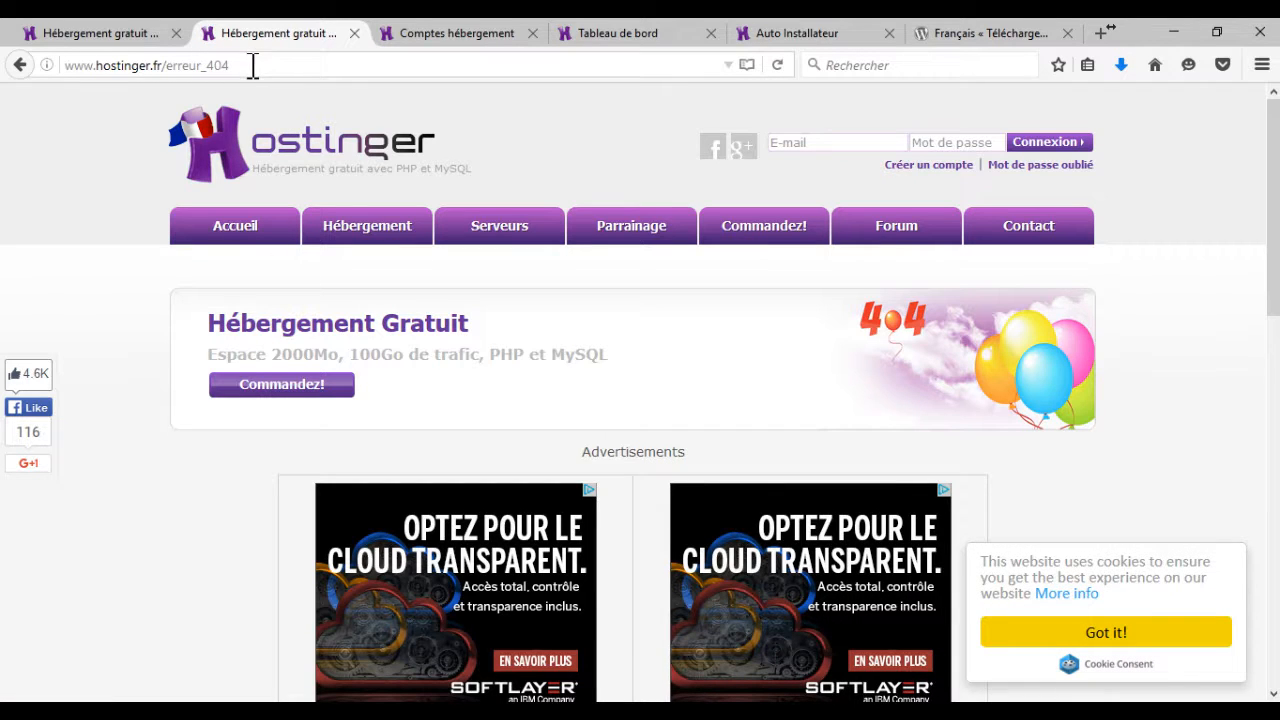
# Try itcours.hol.es/wp-admin, which also gives a 404, then return to the WordPress download page.
pyautogui.moveTo(232, 65); pyautogui.dragTo(29, 63)
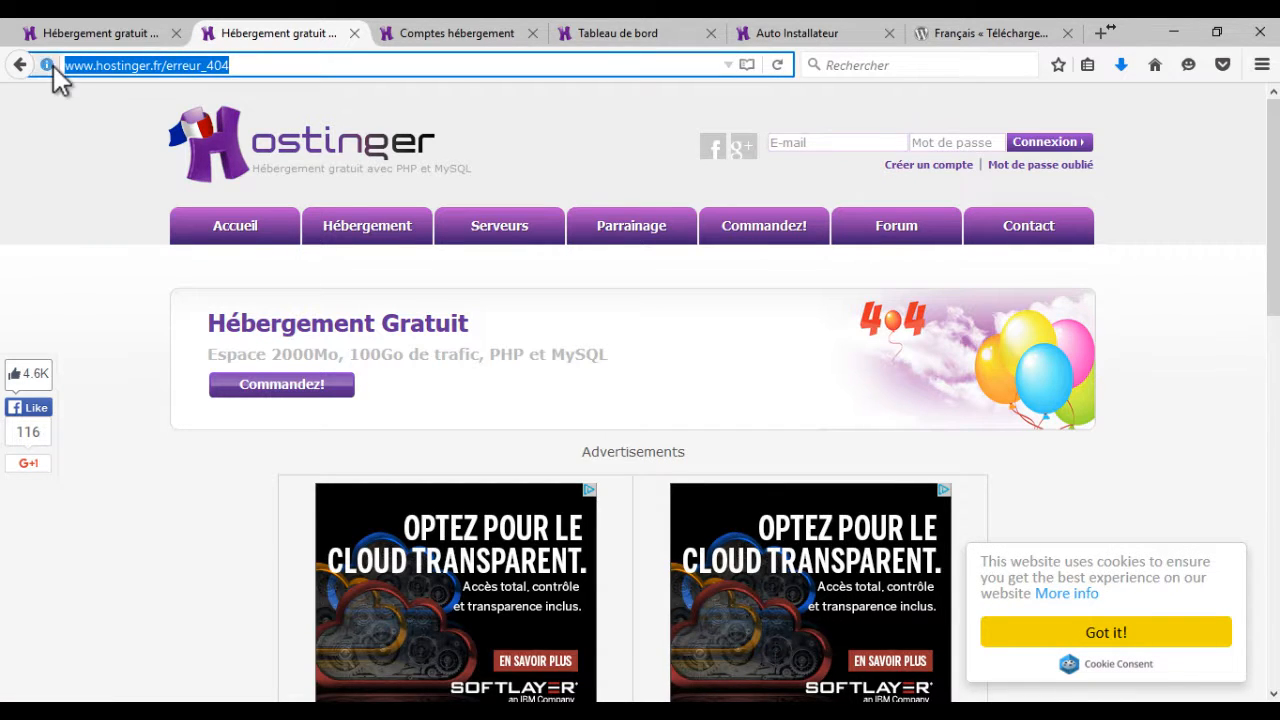
pyautogui.write('http://itcours.hol.es/')
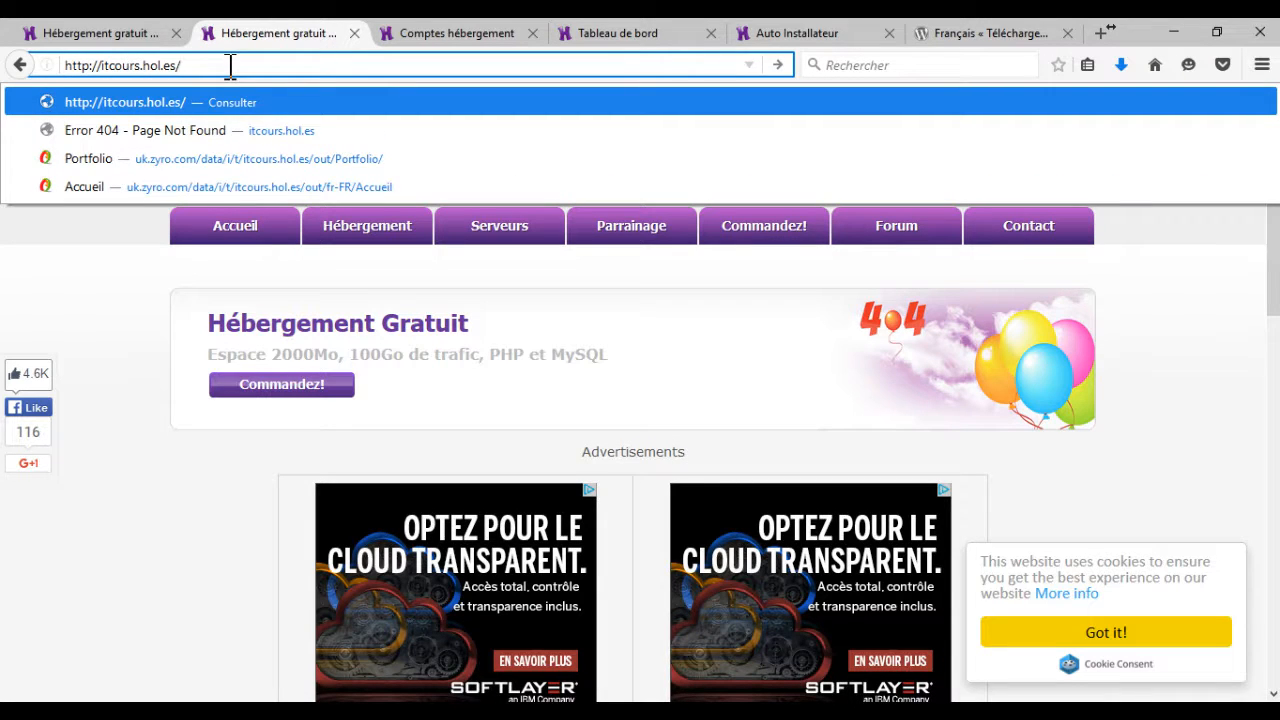
pyautogui.write('wp')
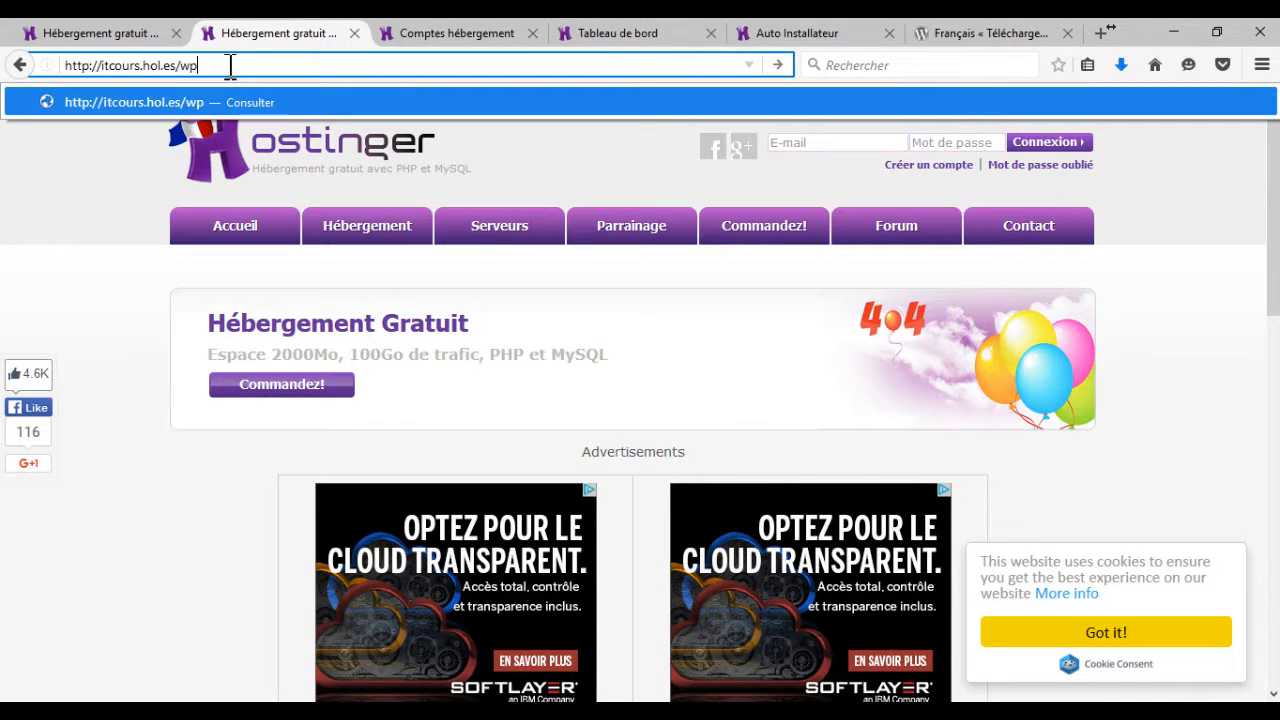
pyautogui.write('-admin')
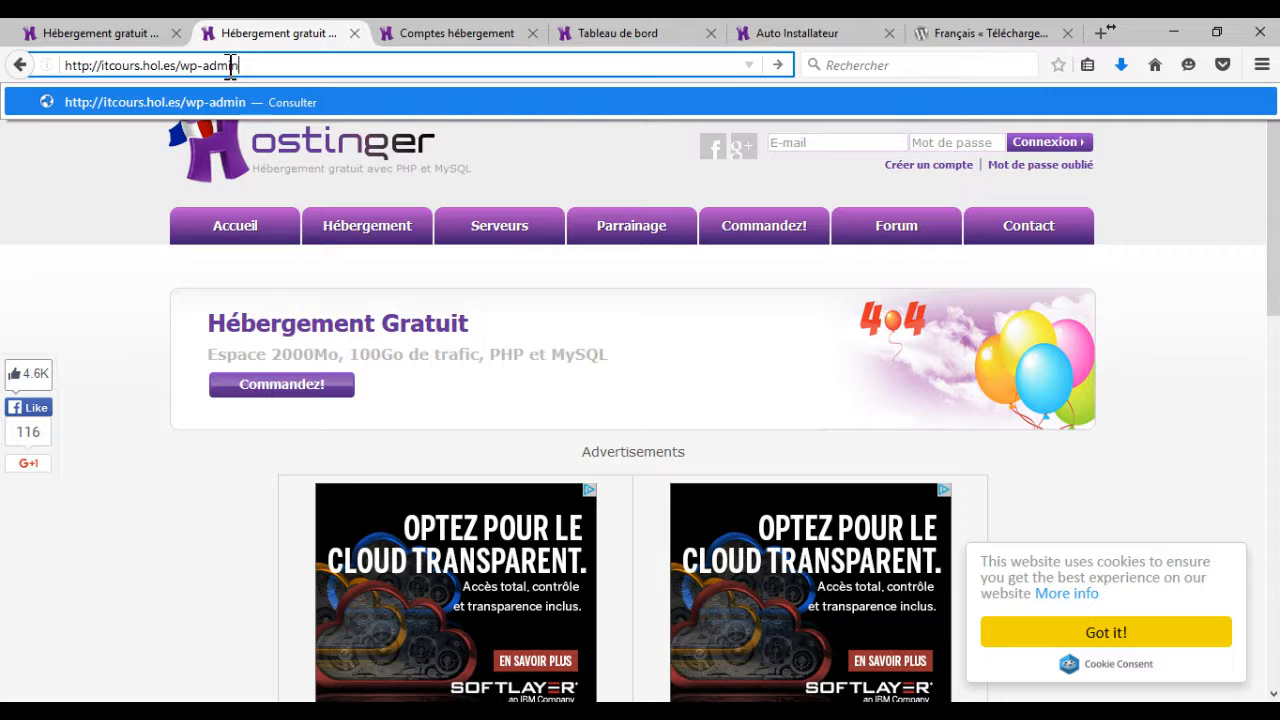
pyautogui.press('Return')
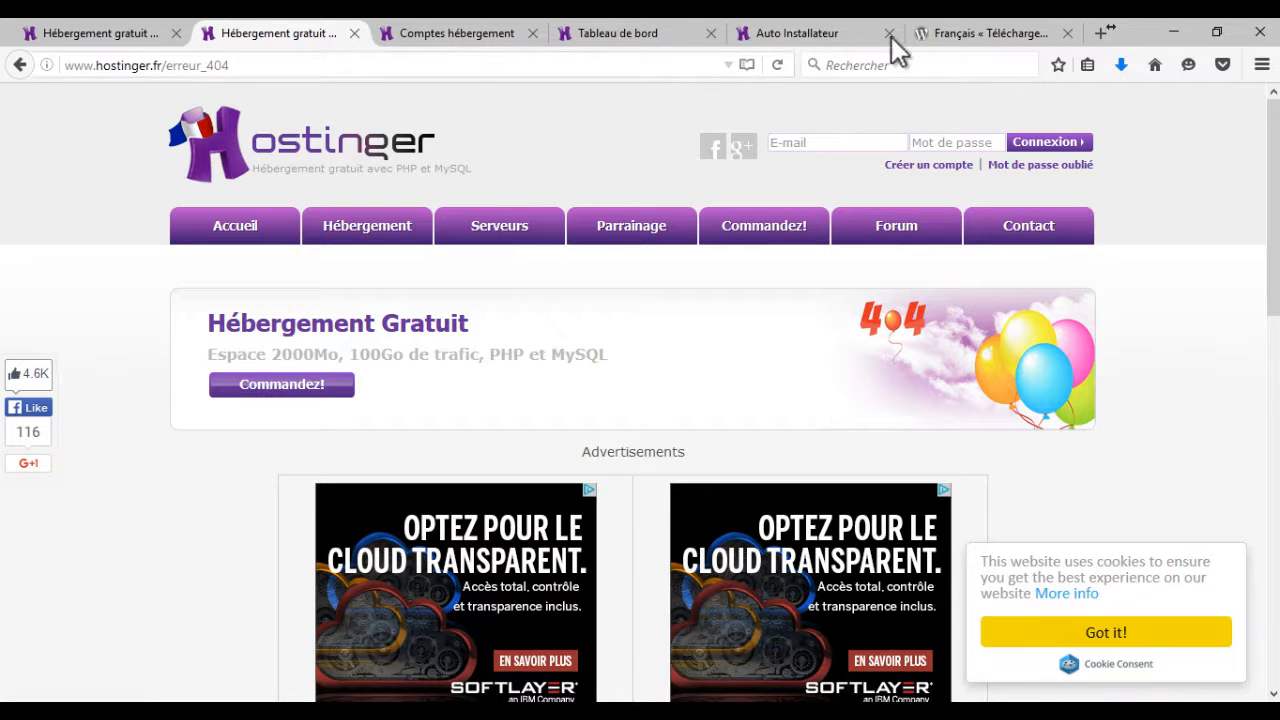
pyautogui.click(986, 36)
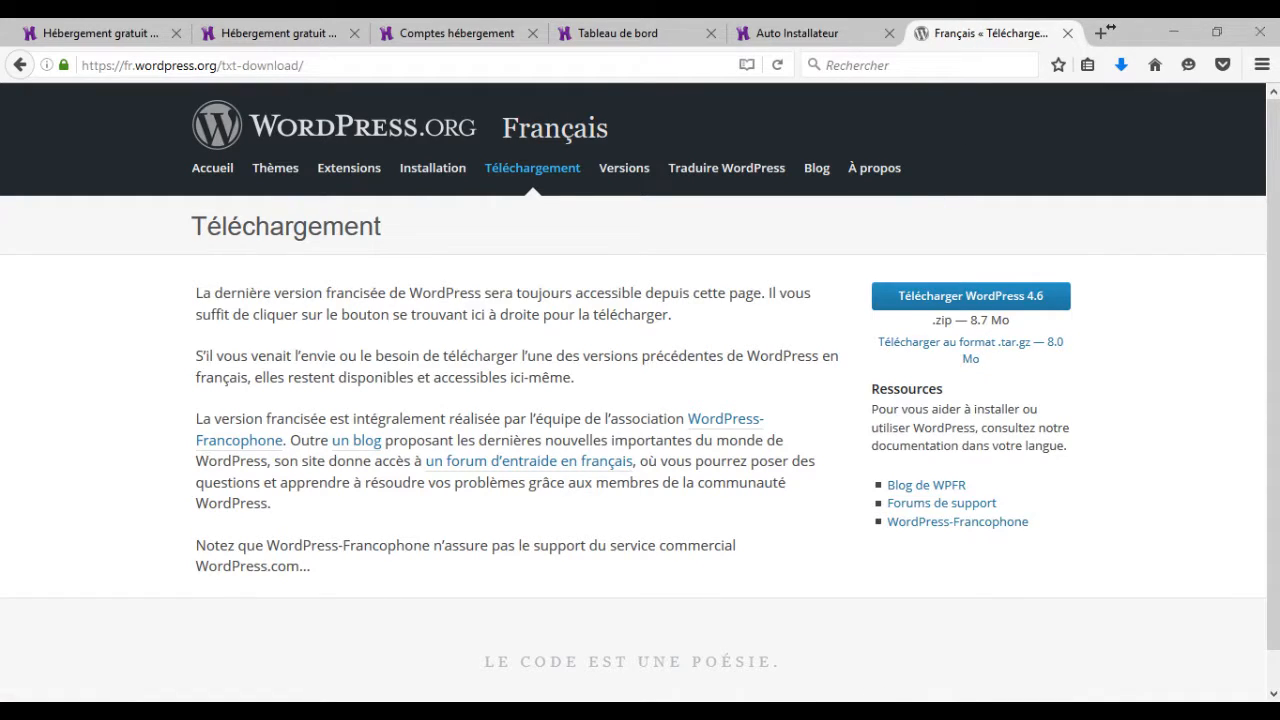
# In WinRAR, select the wordpress folder of wordpress-4.6-fr_FR.zip and drag it out to the desktop.
pyautogui.moveTo(836, 388); pyautogui.dragTo(819, 187)
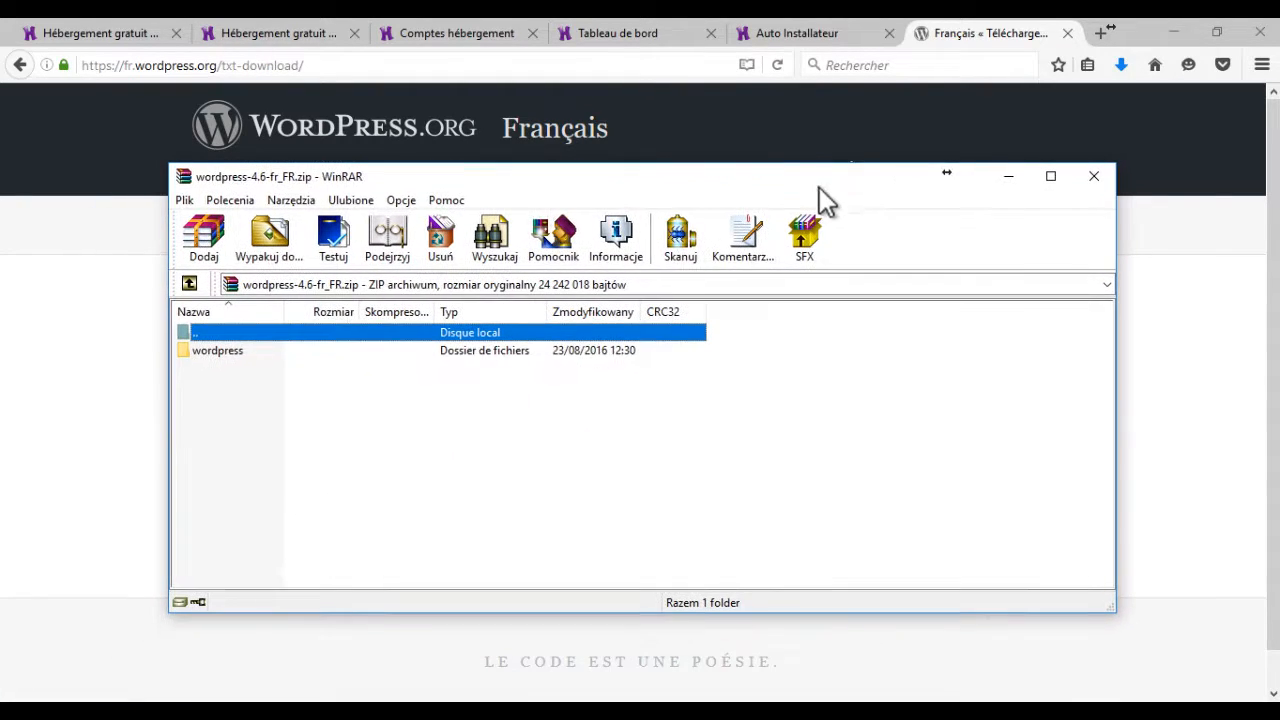
pyautogui.click(224, 352)
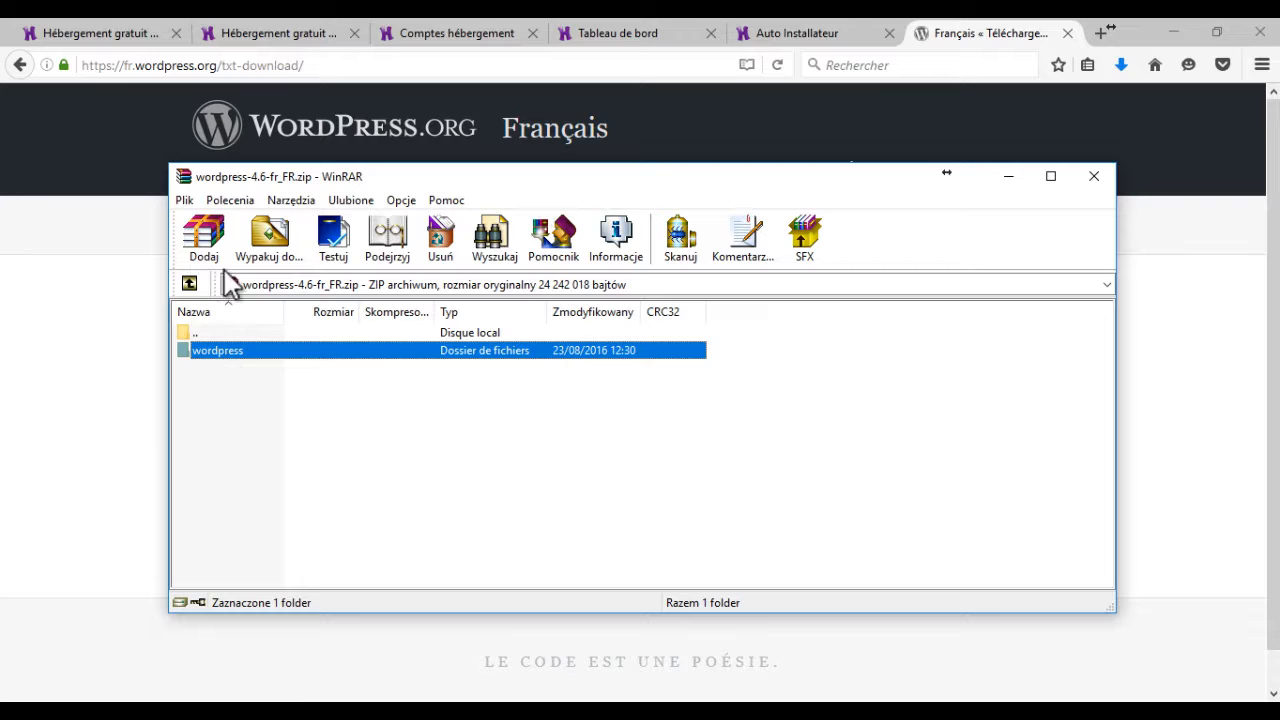
pyautogui.click(205, 240)
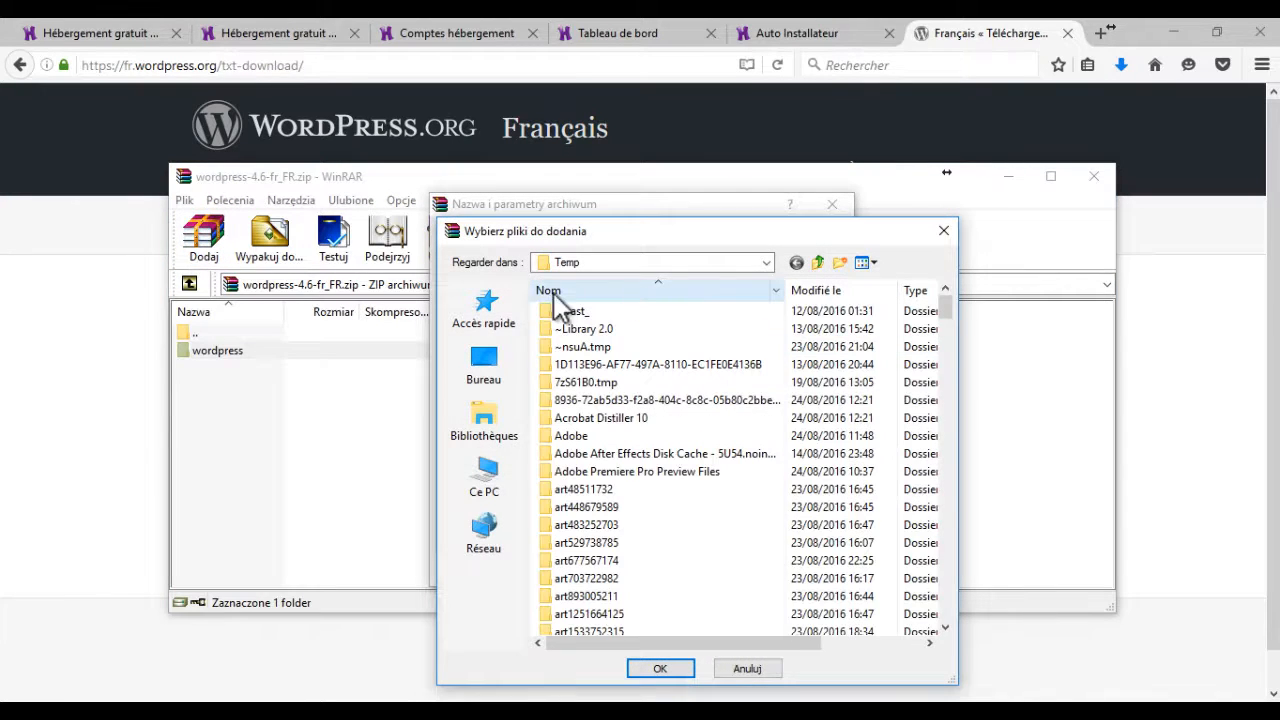
pyautogui.click(490, 368)
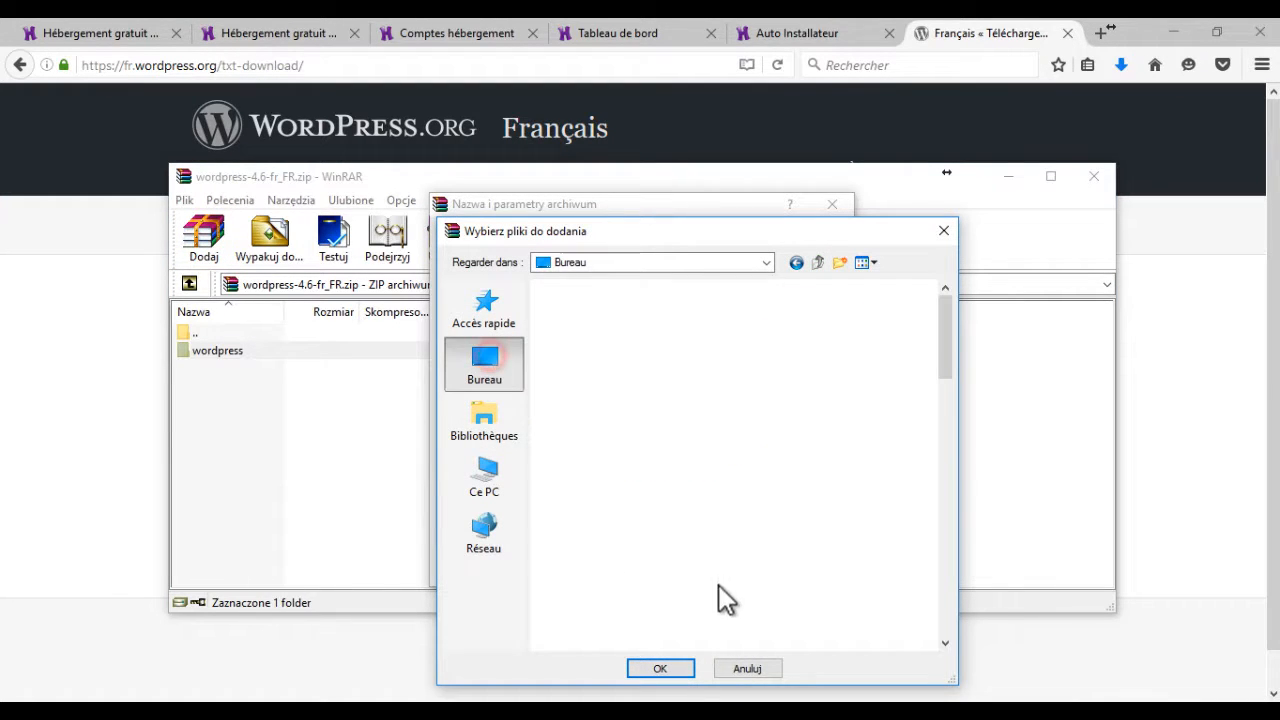
pyautogui.click(660, 668)
pyautogui.click(675, 569)
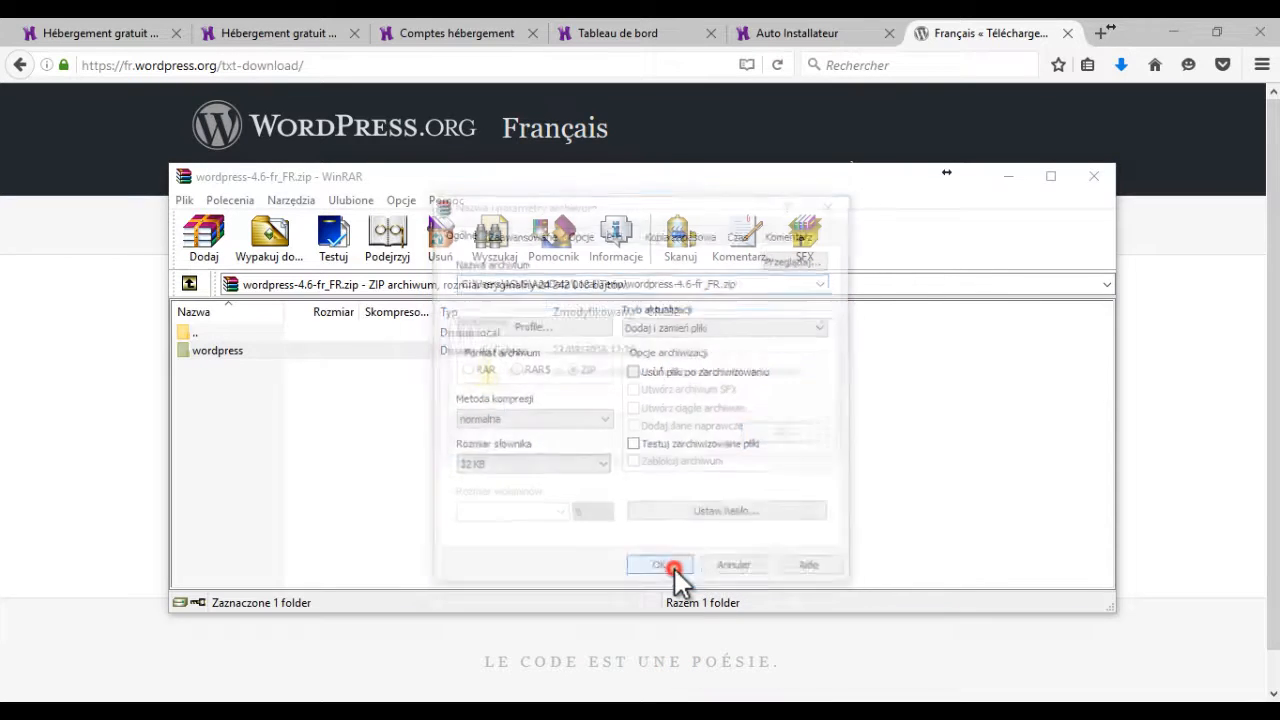
pyautogui.click(768, 437)
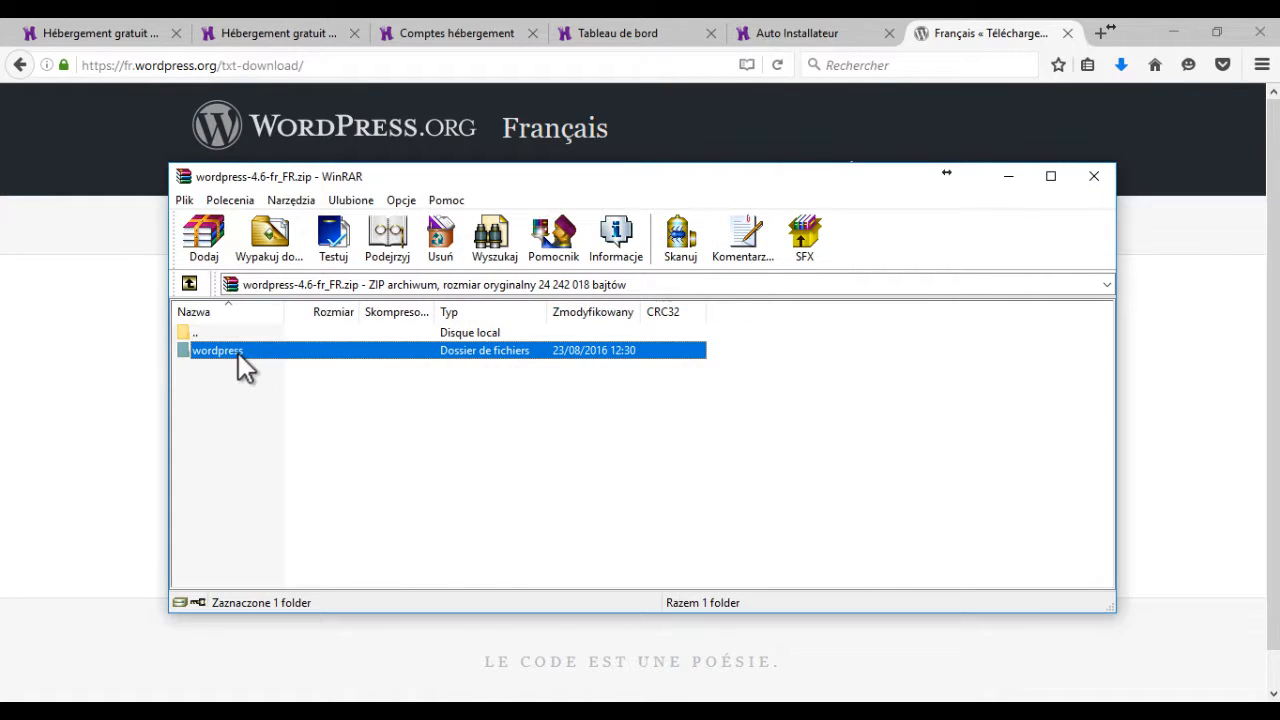
pyautogui.moveTo(238, 353); pyautogui.dragTo(561, 335)
pyautogui.press('super+d')
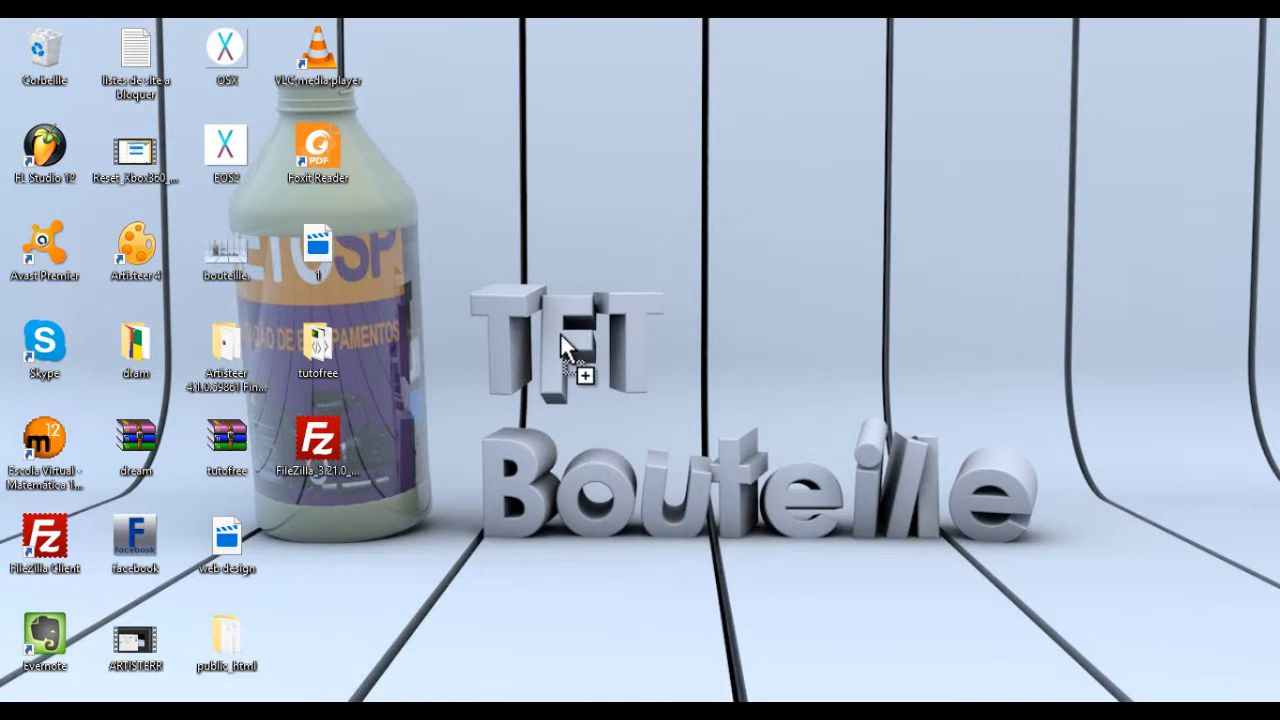
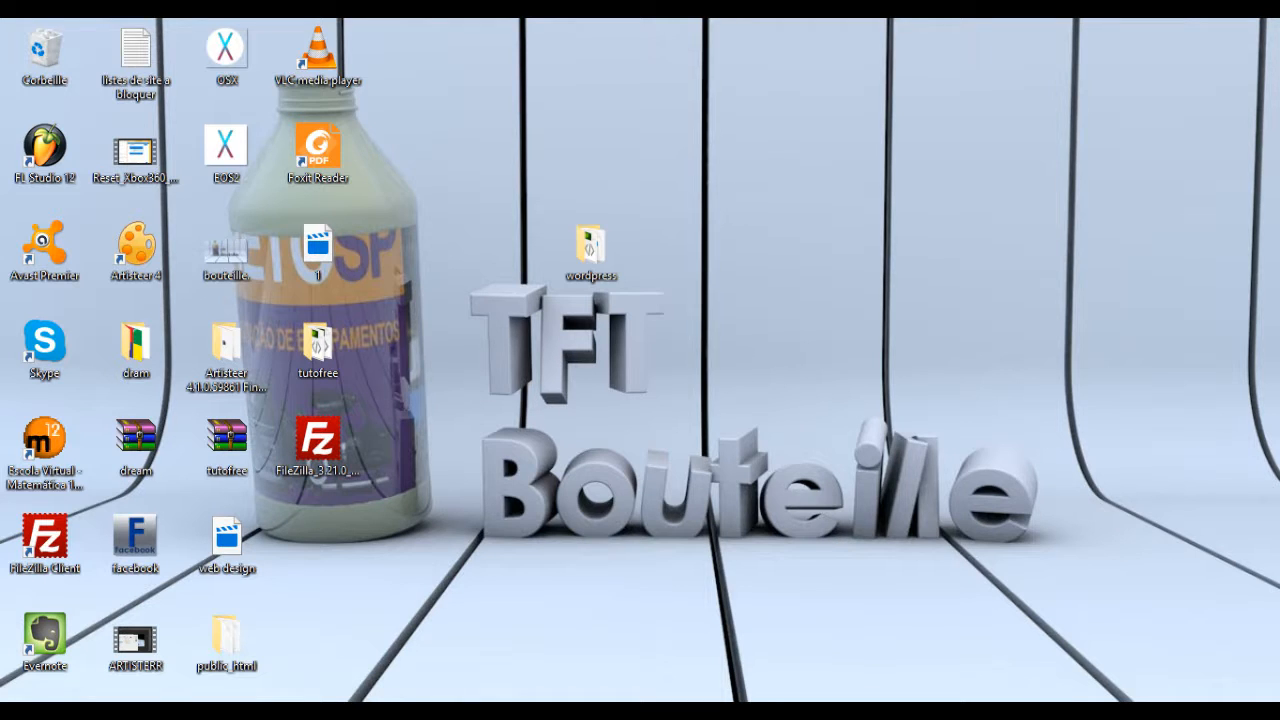
# Move the wordpress folder to the desktop's top row, open it and select all its items.
pyautogui.rightClick(1060, 695)
pyautogui.click(1046, 677)
pyautogui.moveTo(586, 238); pyautogui.dragTo(443, 86)
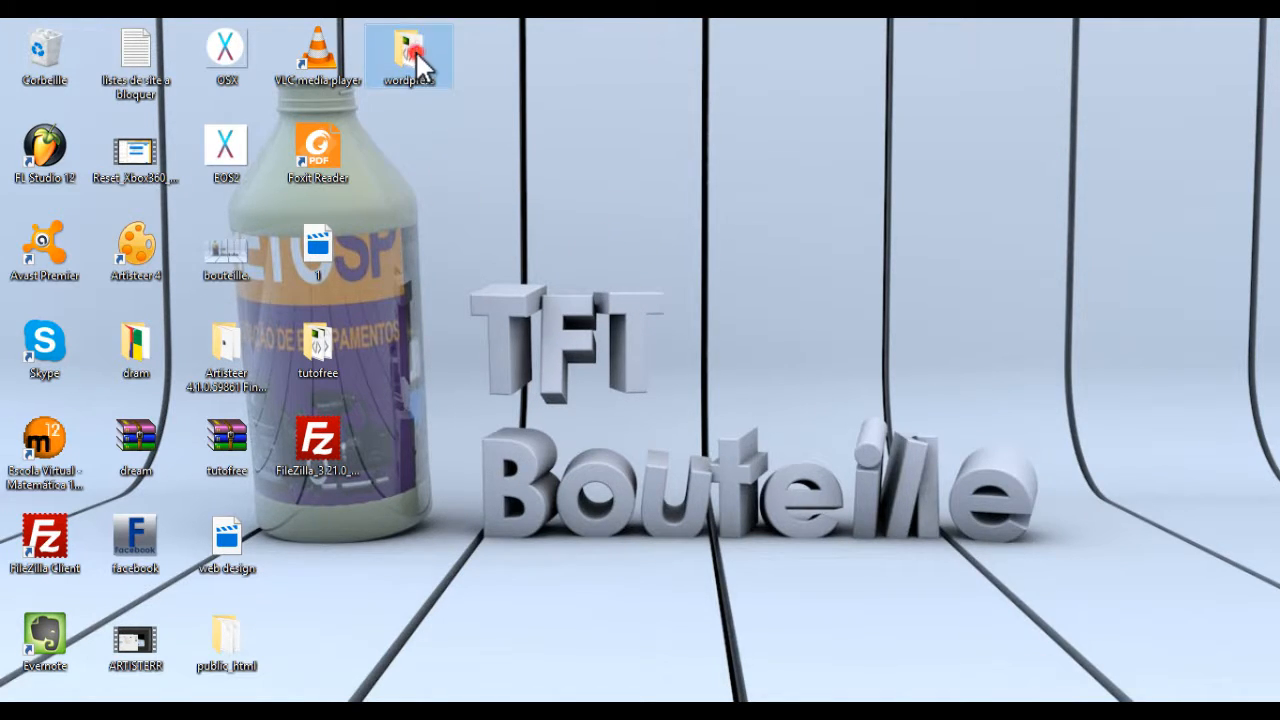
pyautogui.doubleClick(428, 86)
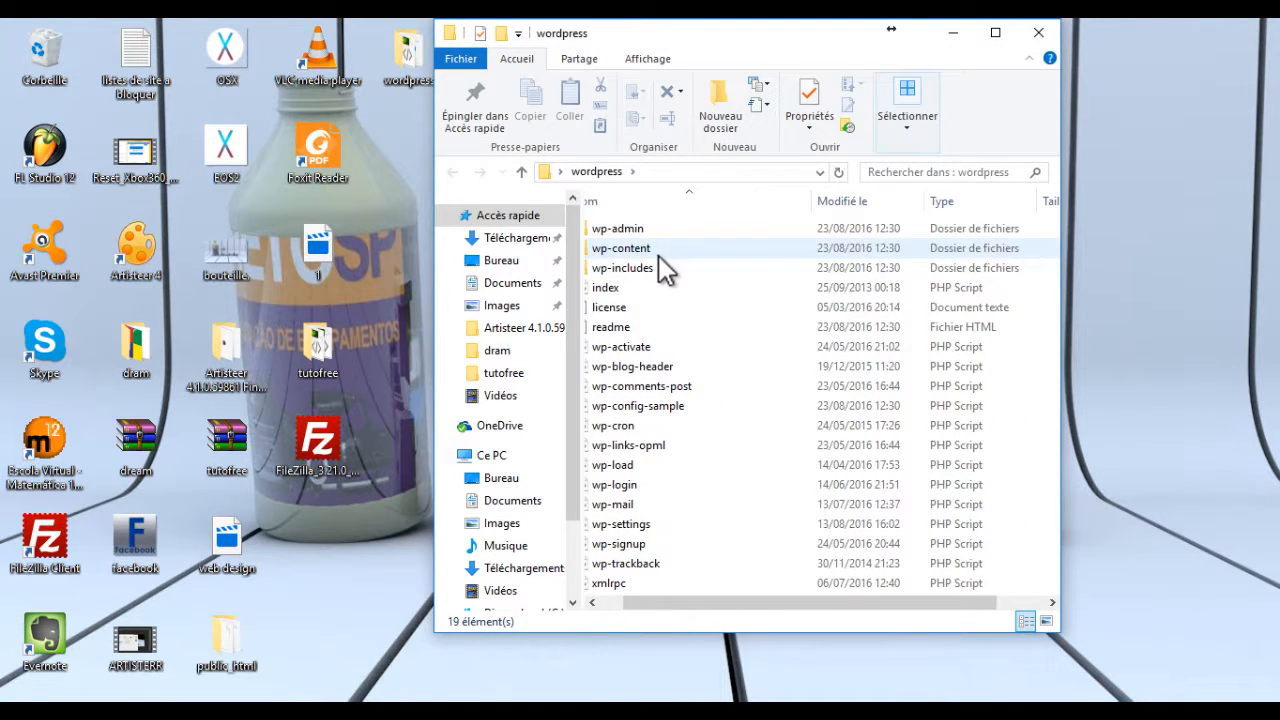
pyautogui.doubleClick(621, 31)
pyautogui.doubleClick(736, 30)
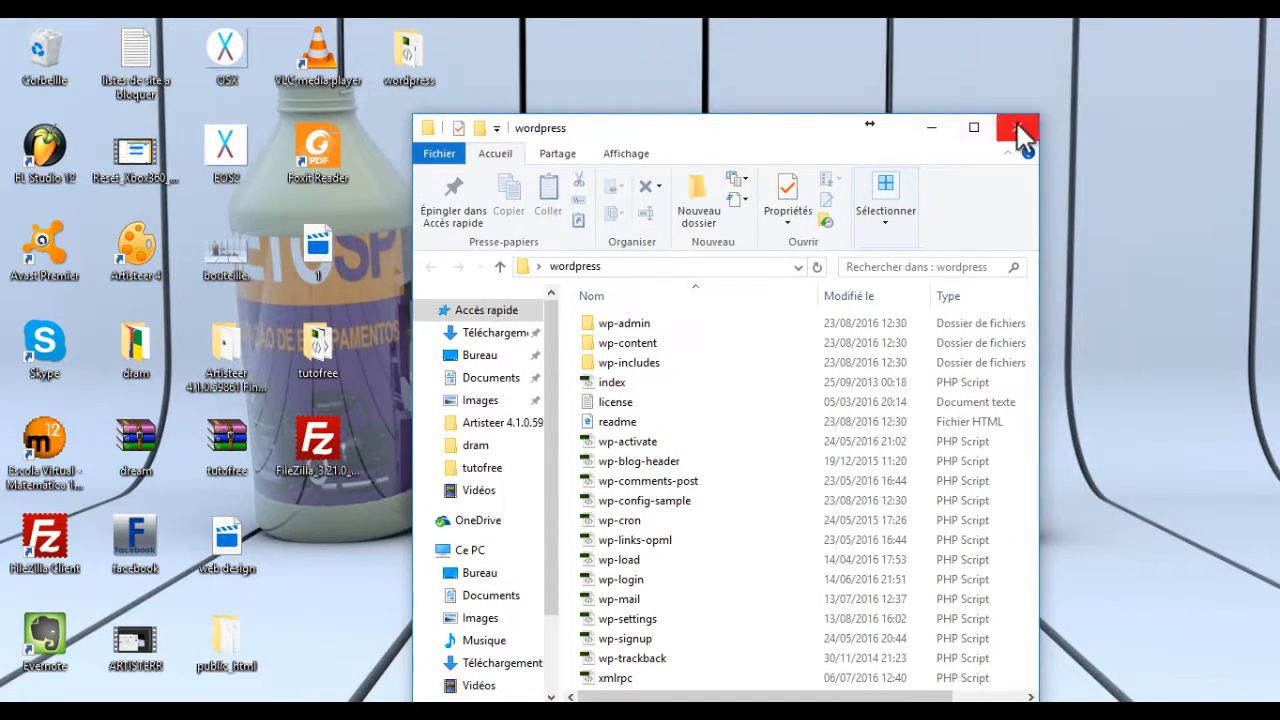
pyautogui.click(1016, 127)
pyautogui.doubleClick(421, 57)
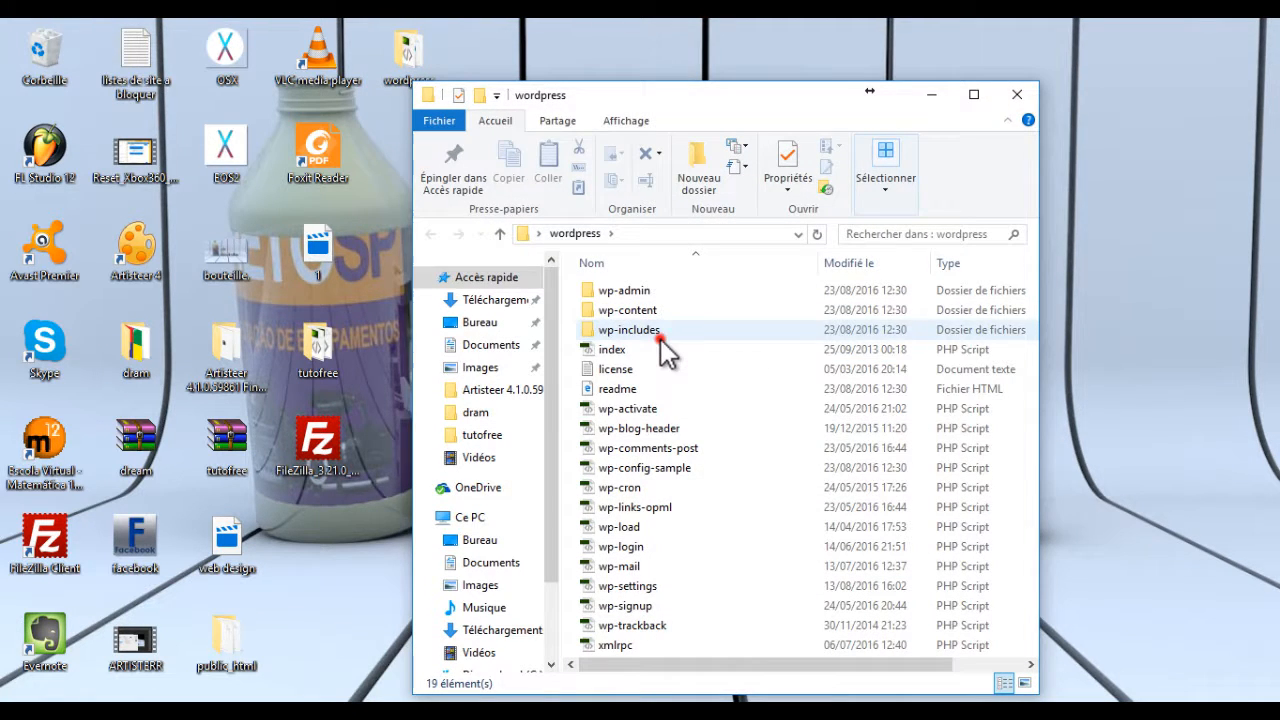
pyautogui.click(661, 339)
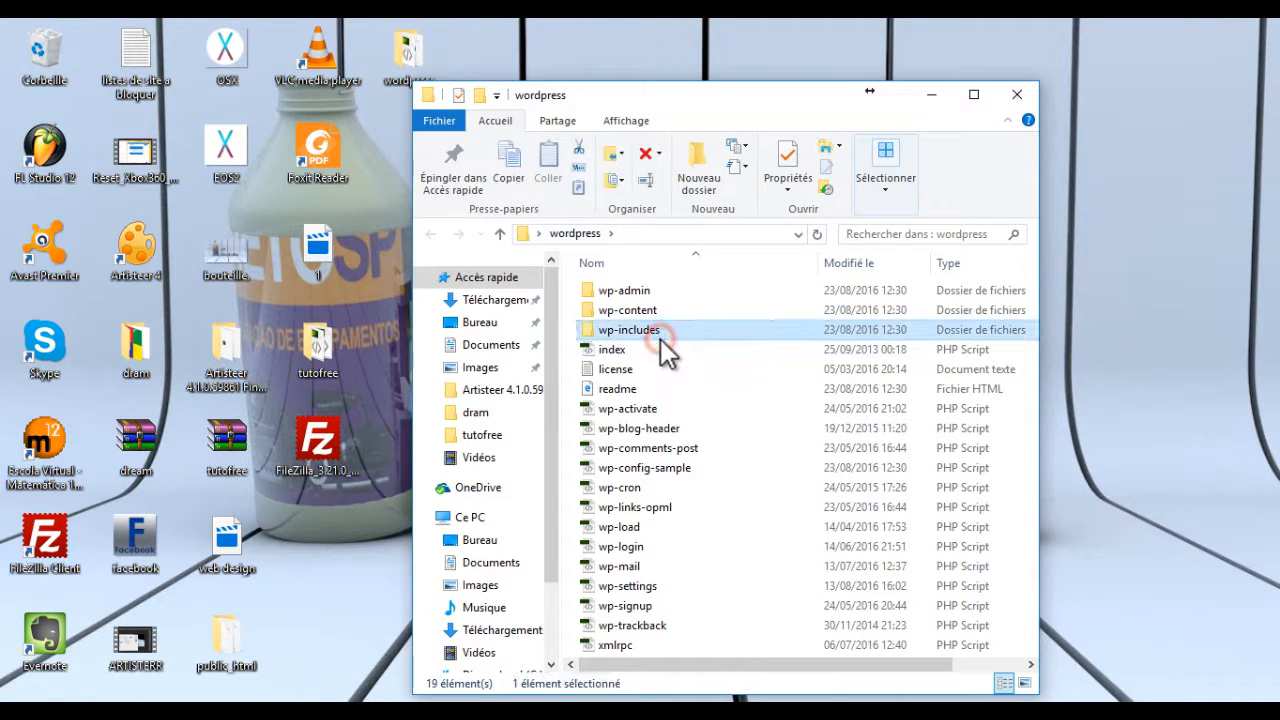
pyautogui.hotkey('ctrl', 'a')
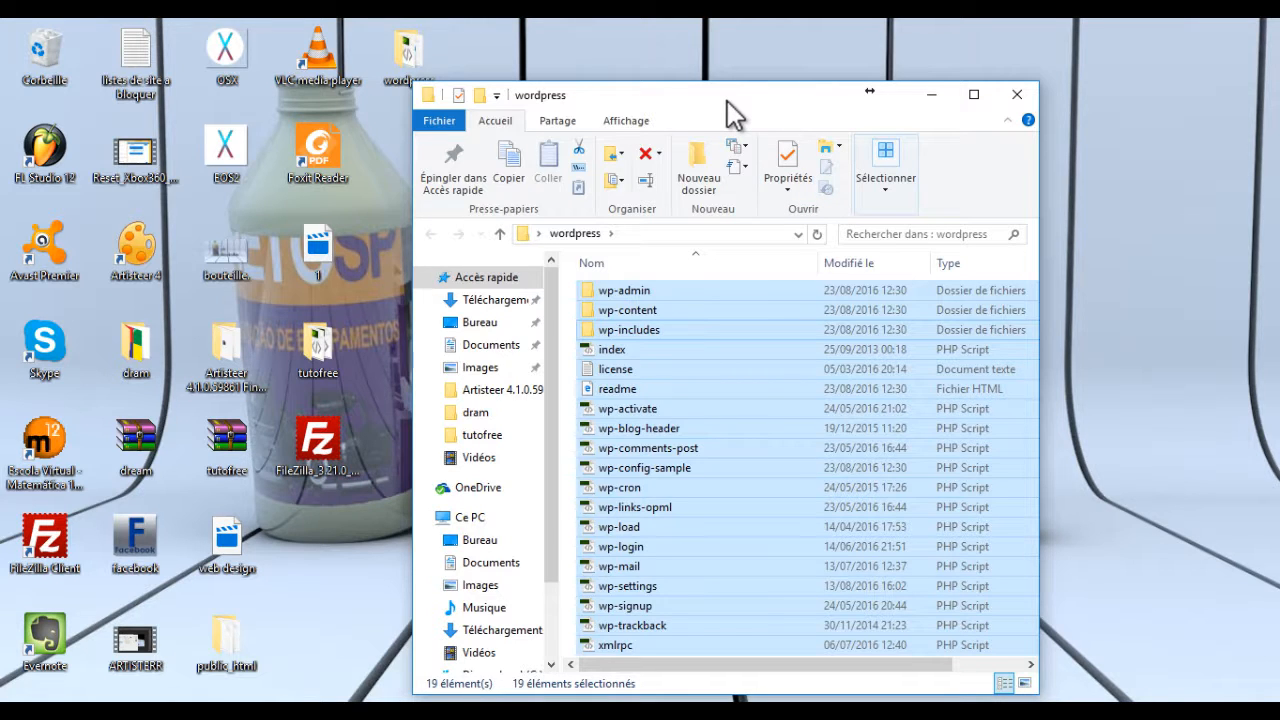
# Deselect the files and snap the wordpress folder window to the right half of the screen.
pyautogui.moveTo(765, 97); pyautogui.dragTo(1276, 20)
pyautogui.moveTo(1047, 30); pyautogui.dragTo(837, 29)
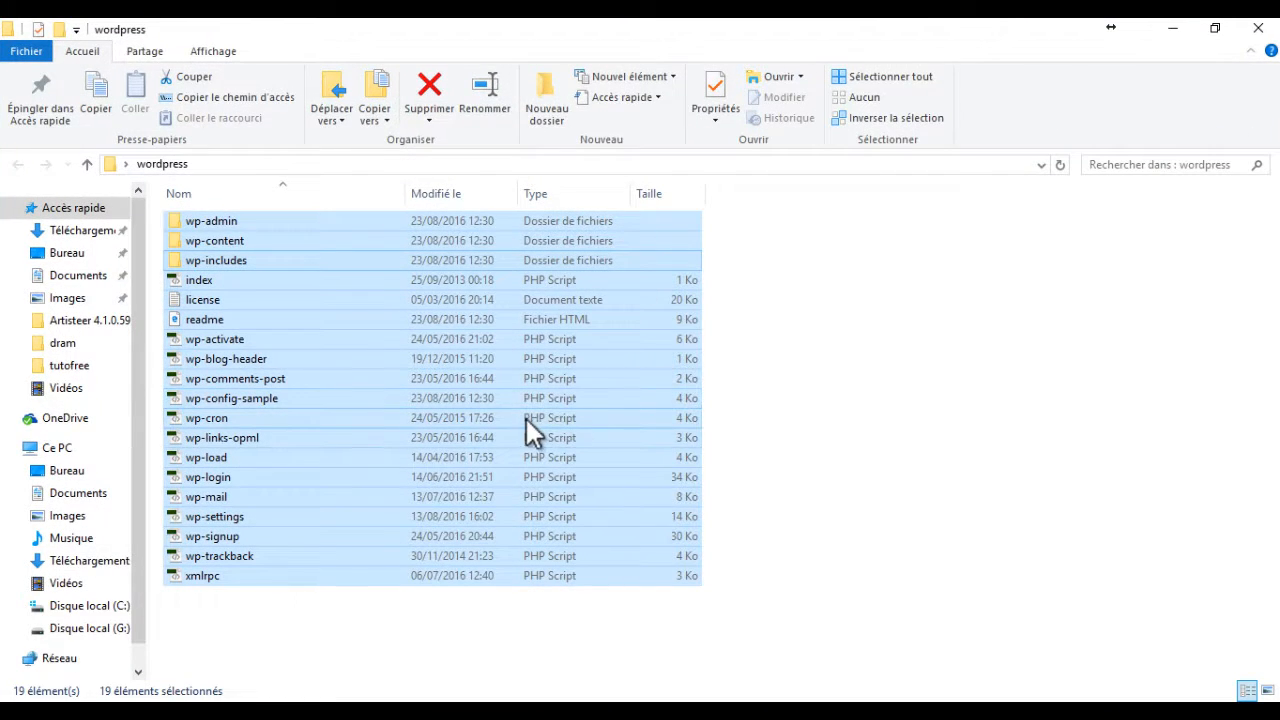
pyautogui.click(581, 624)
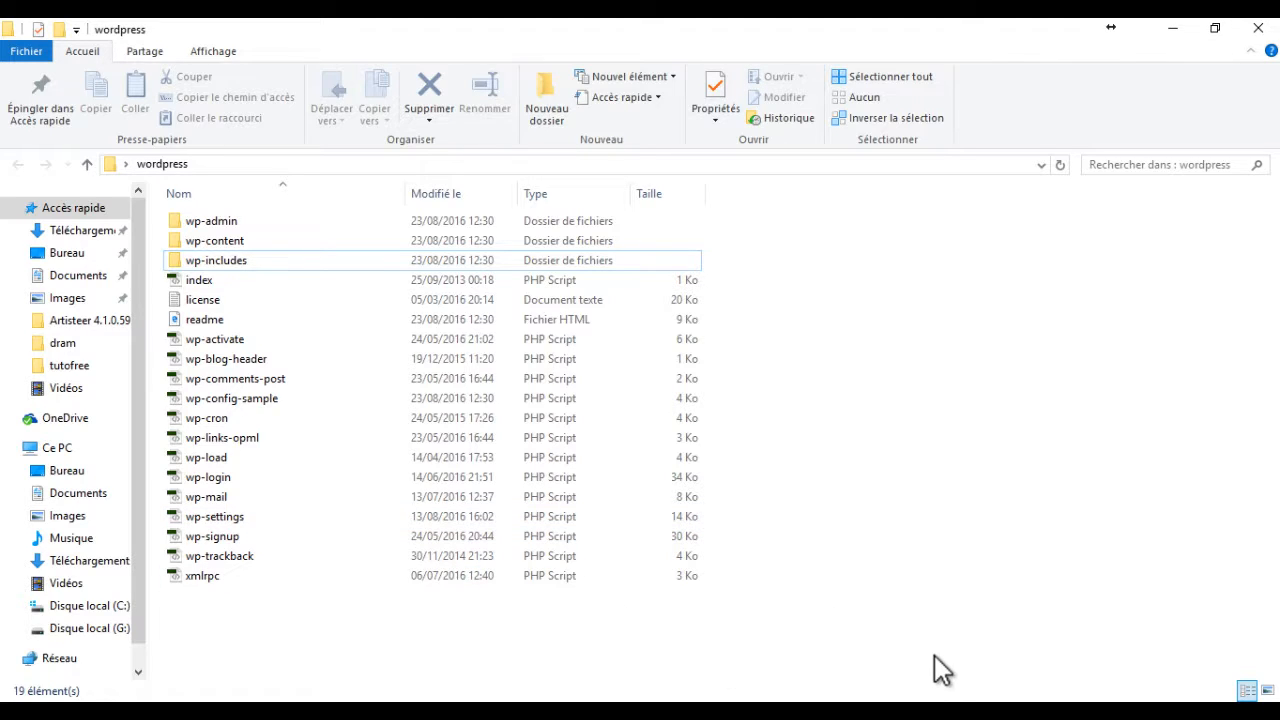
pyautogui.moveTo(880, 28); pyautogui.dragTo(1278, 240)
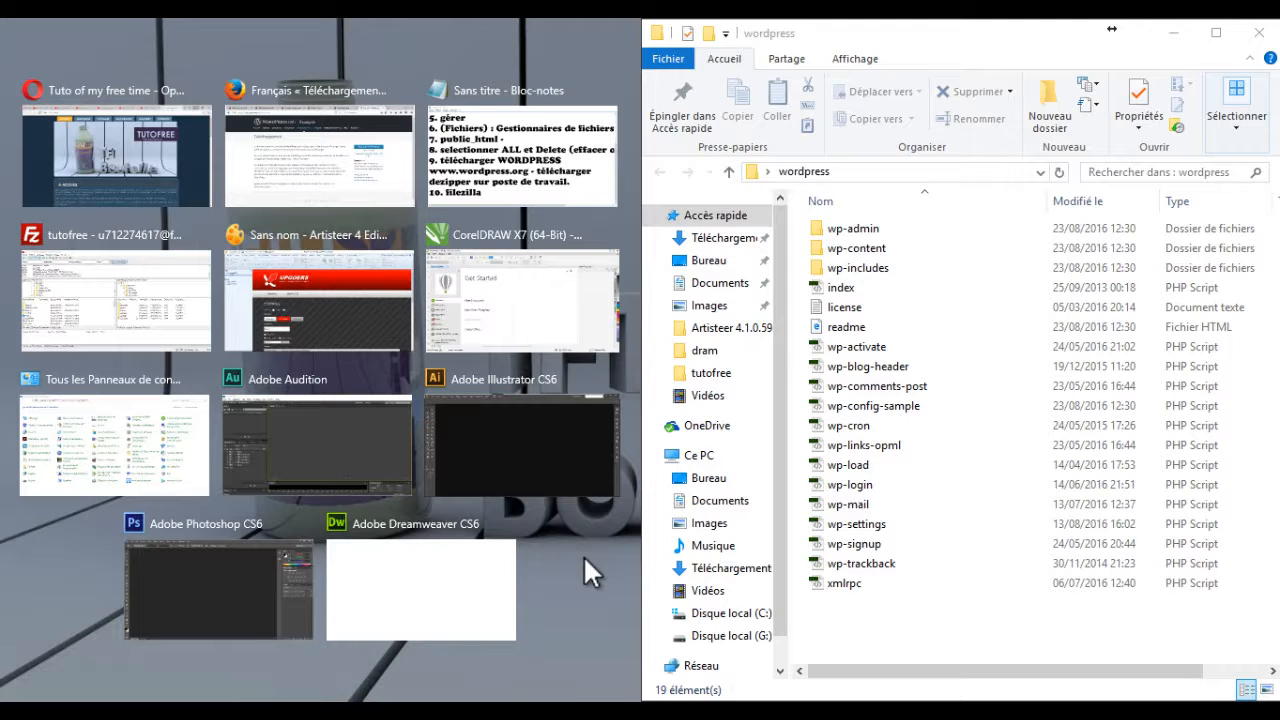
# Open wp-config-sample in Bloc-notes, look over its text, then close Notepad.
pyautogui.click(916, 38)
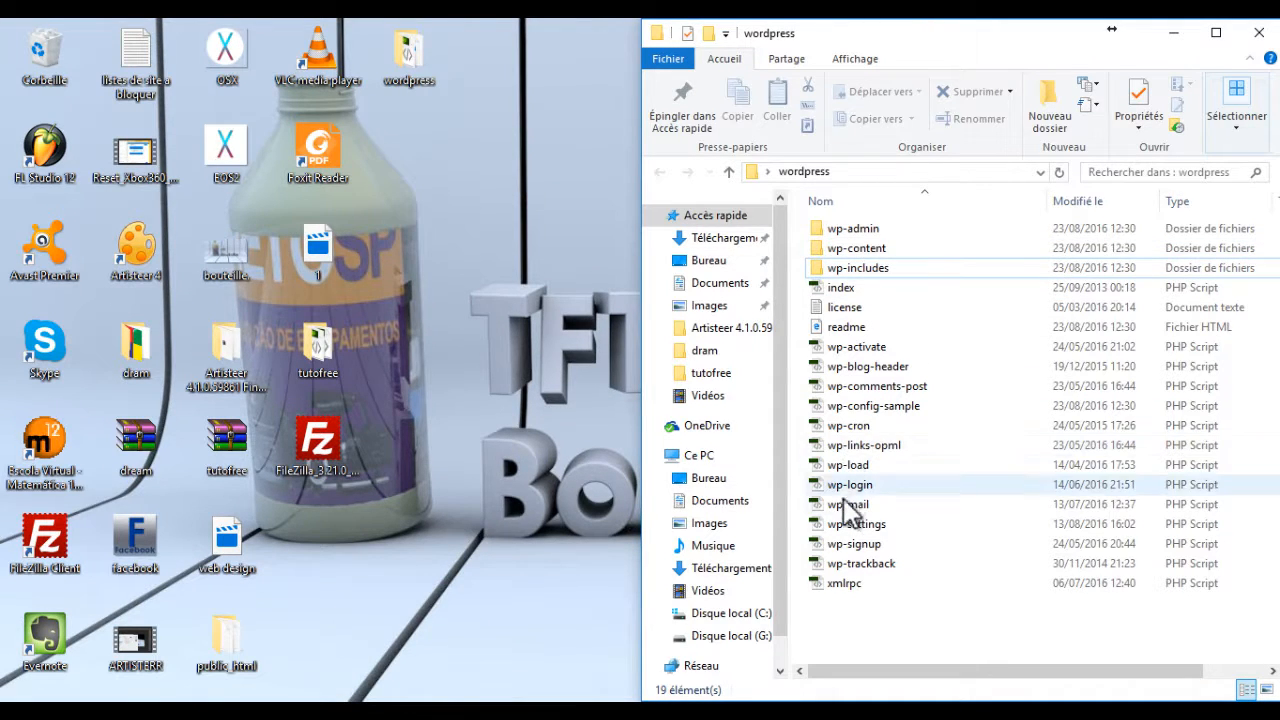
pyautogui.click(846, 529)
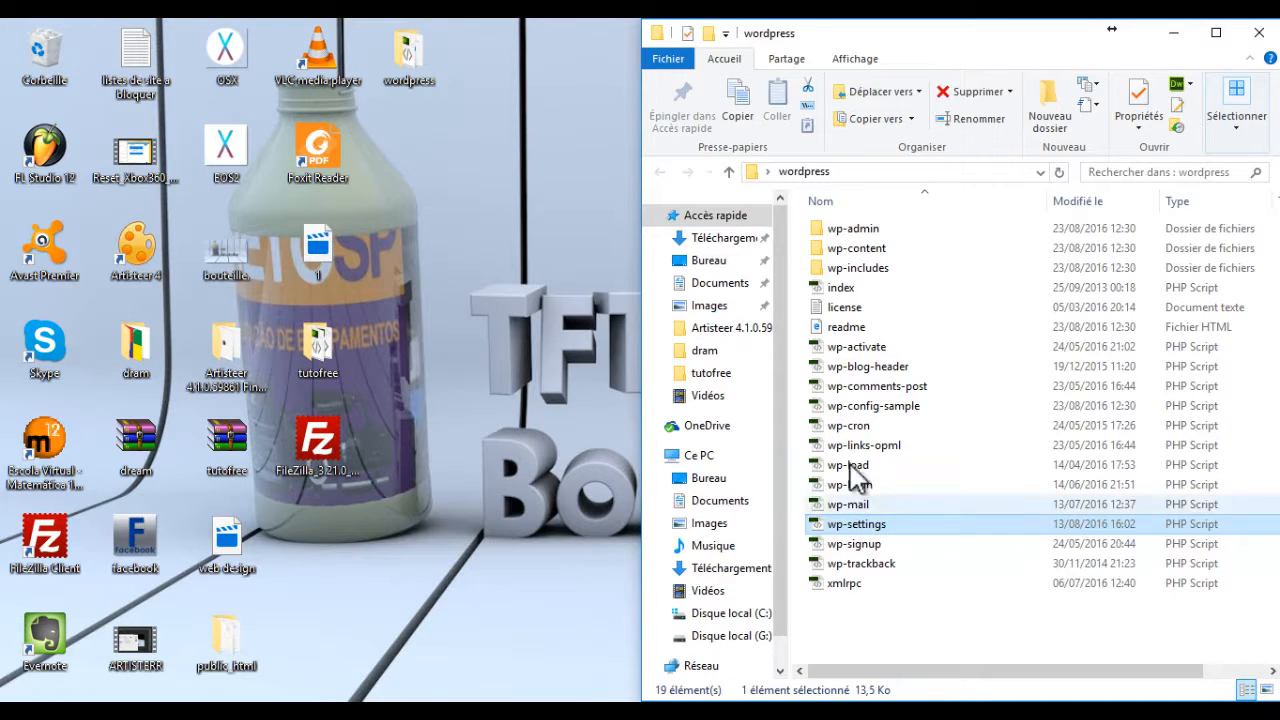
pyautogui.click(856, 405)
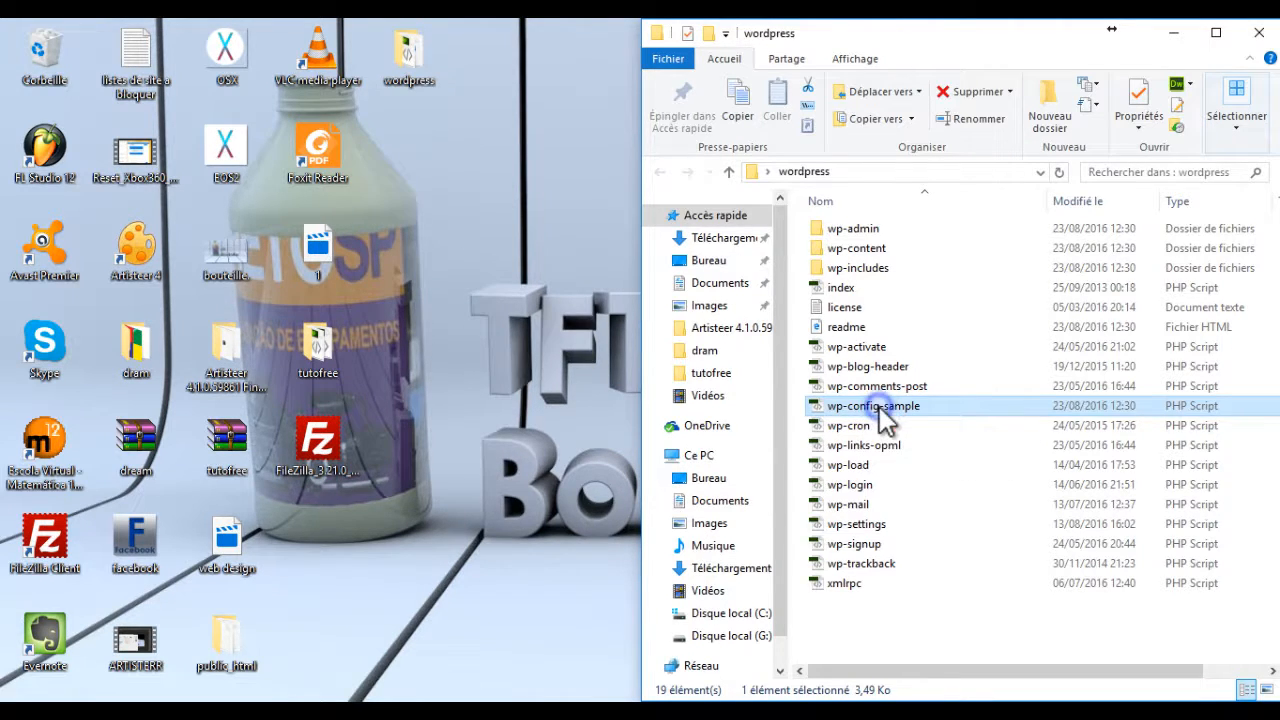
pyautogui.rightClick(879, 407)
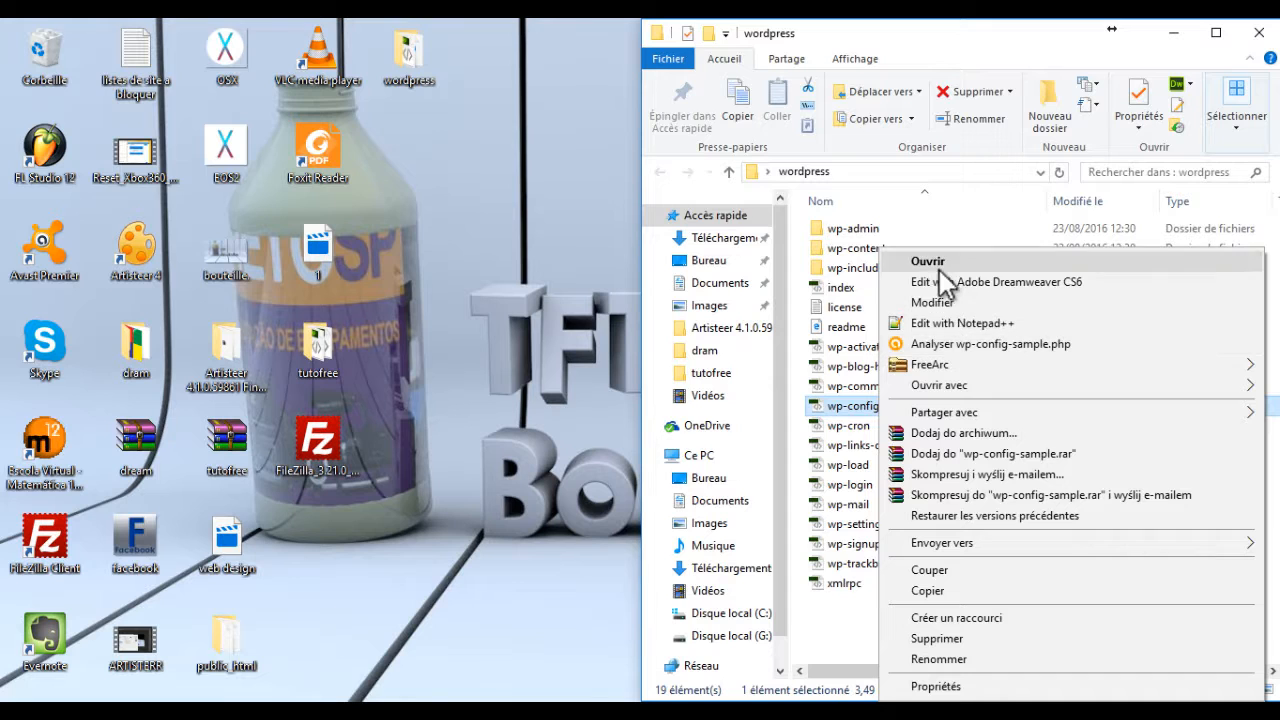
pyautogui.moveTo(935, 380)
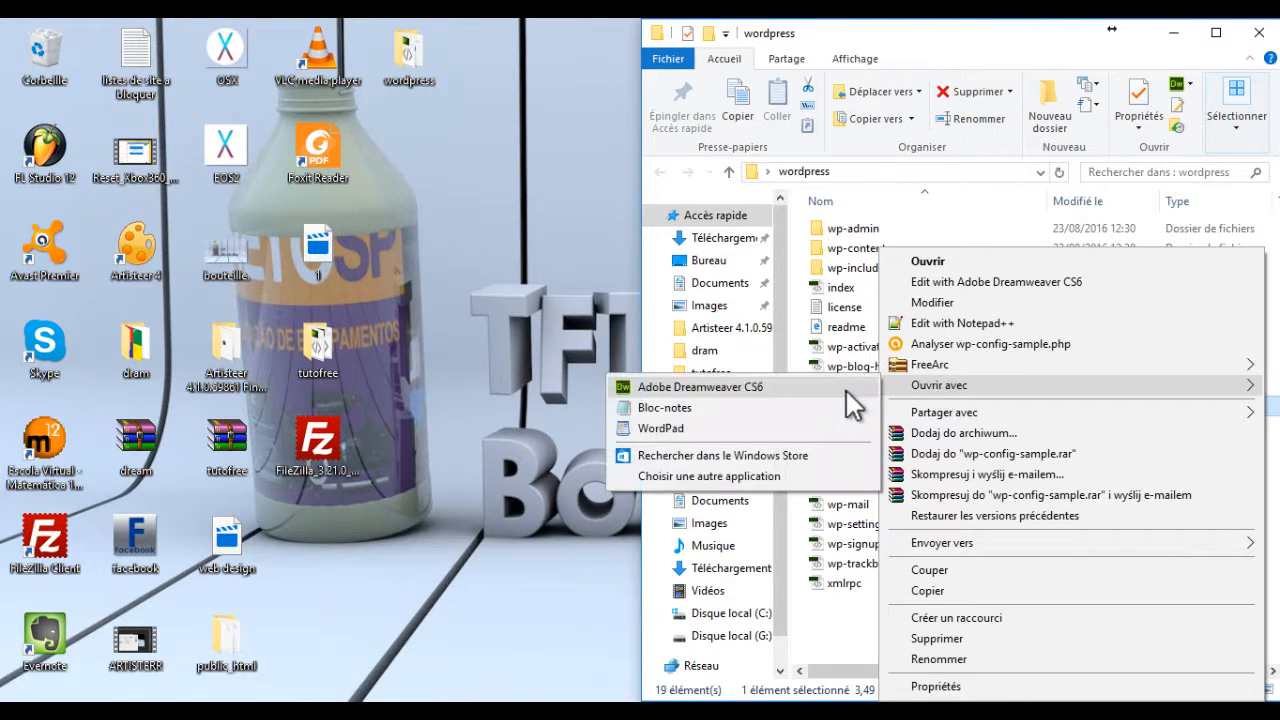
pyautogui.click(705, 411)
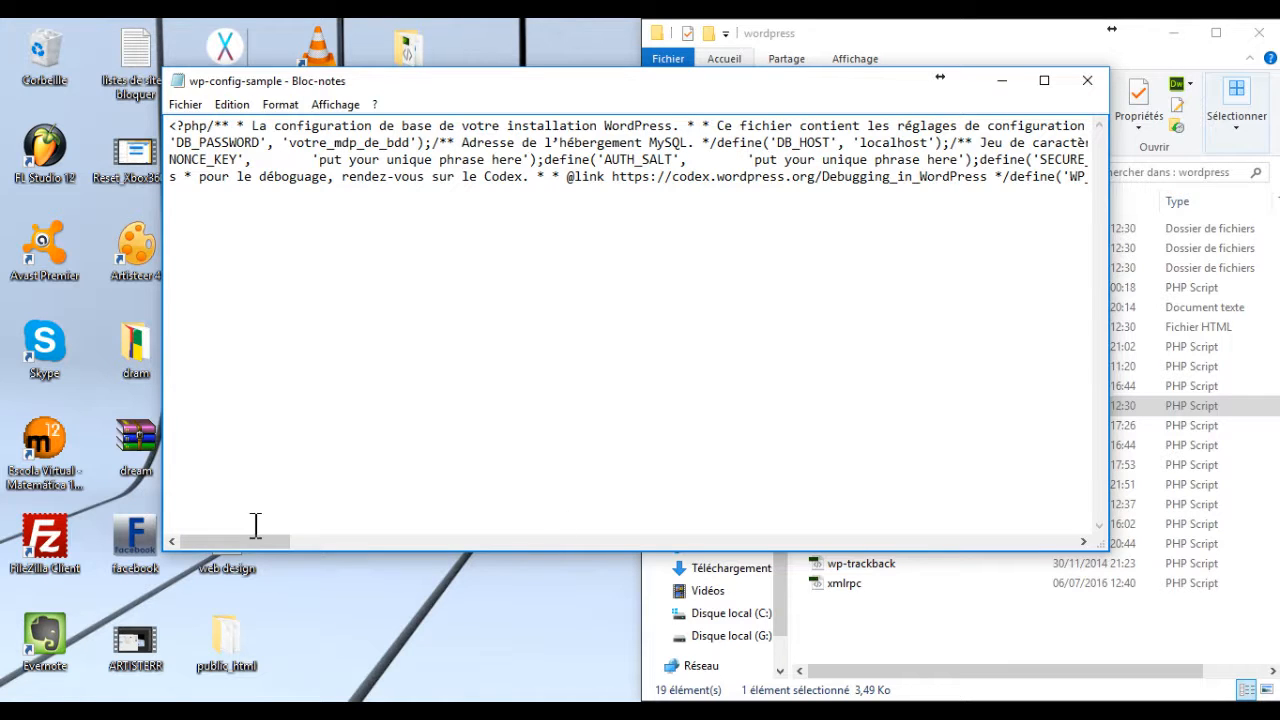
pyautogui.moveTo(241, 540); pyautogui.dragTo(284, 541)
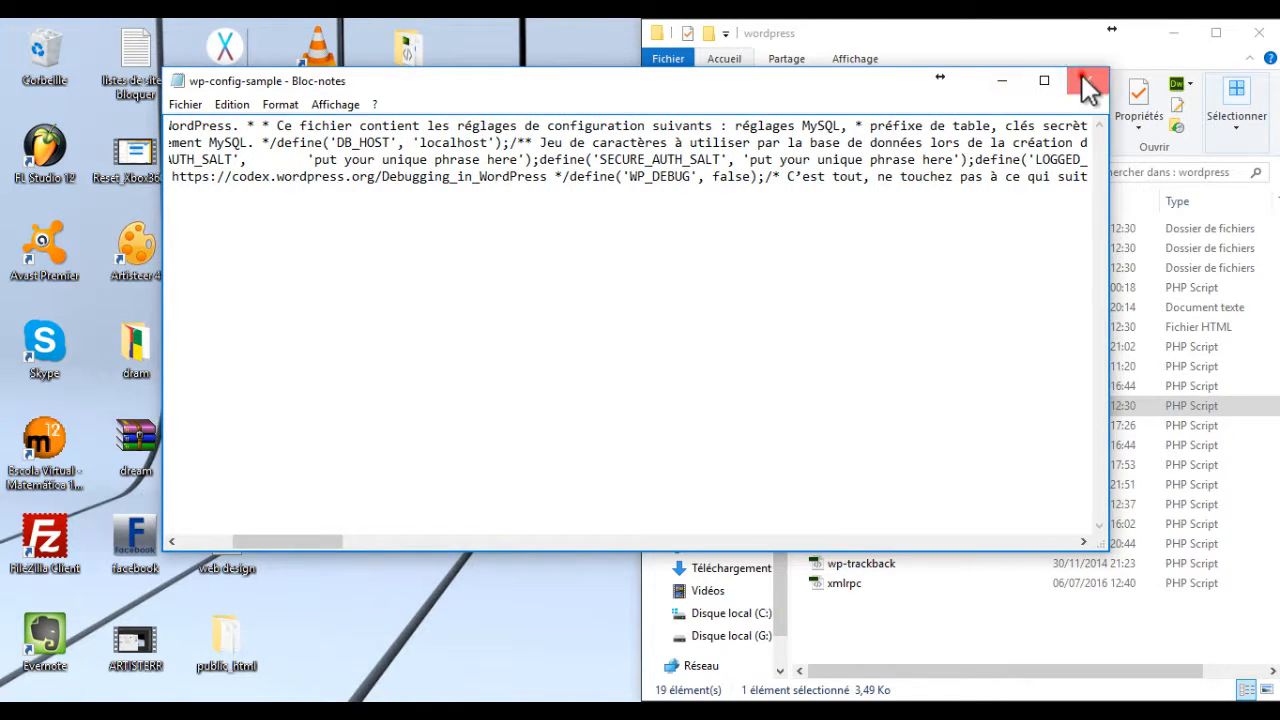
pyautogui.click(1087, 80)
pyautogui.rightClick(849, 406)
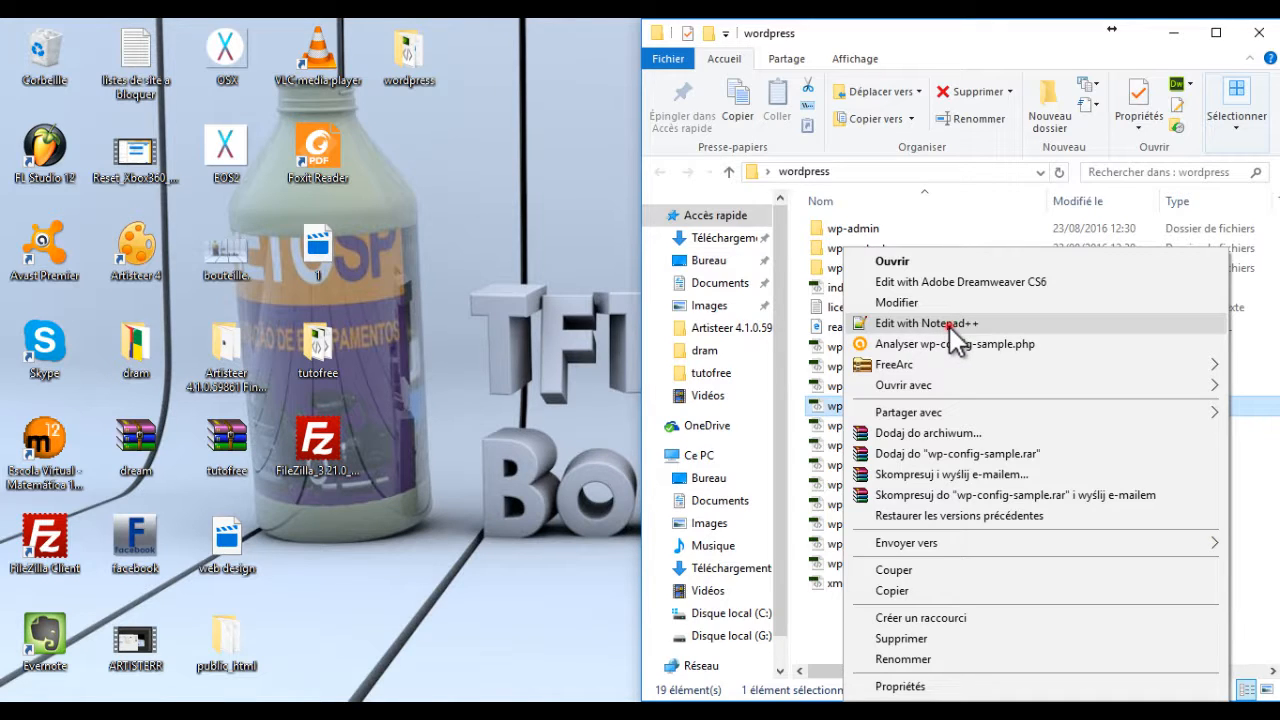
# Edit wp-config-sample in Notepad++, declining plugin changes, and scroll to the MySQL settings.
pyautogui.click(953, 325)
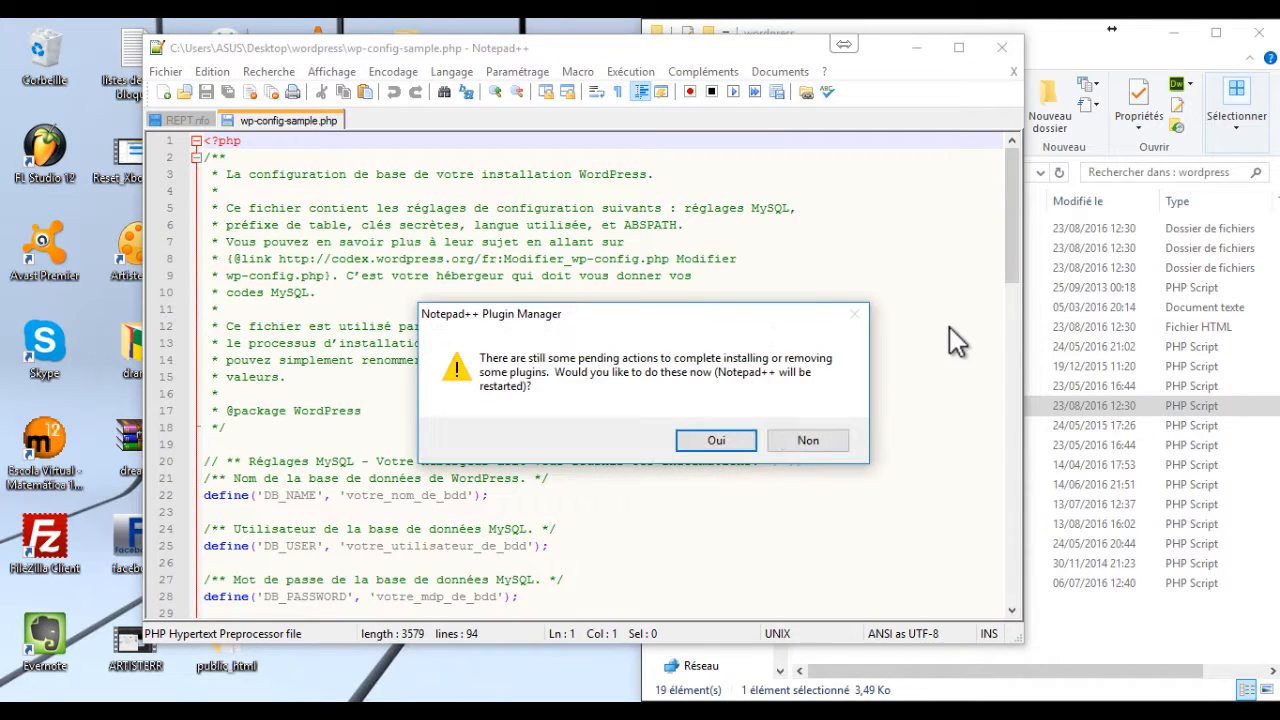
pyautogui.click(806, 441)
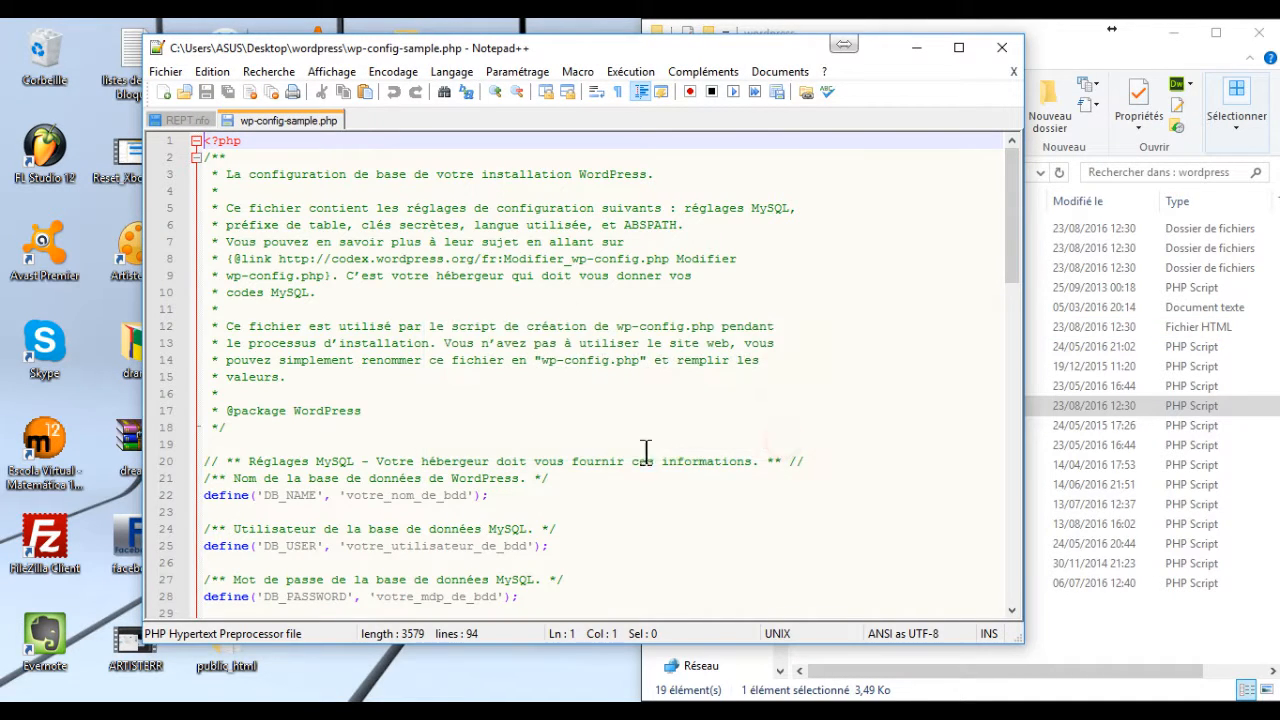
pyautogui.scroll(-1, 298, 365)
pyautogui.scroll(-2, 298, 365)
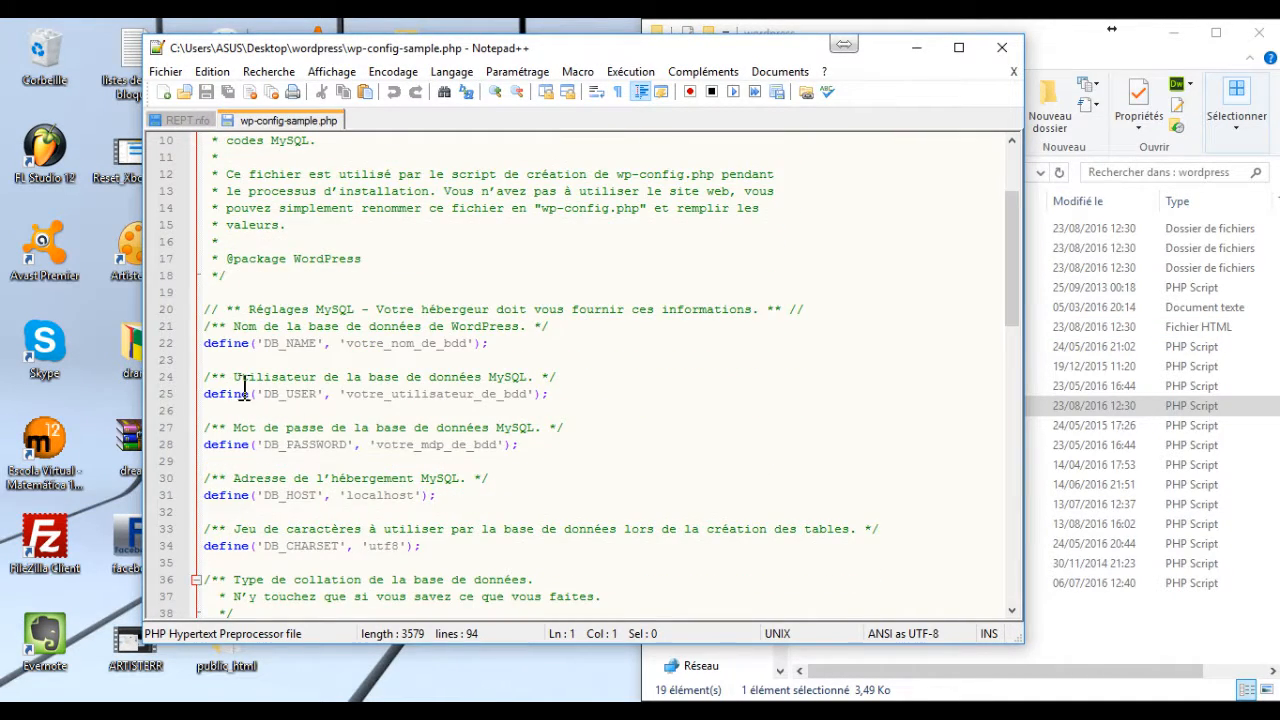
pyautogui.scroll(-1, 240, 458)
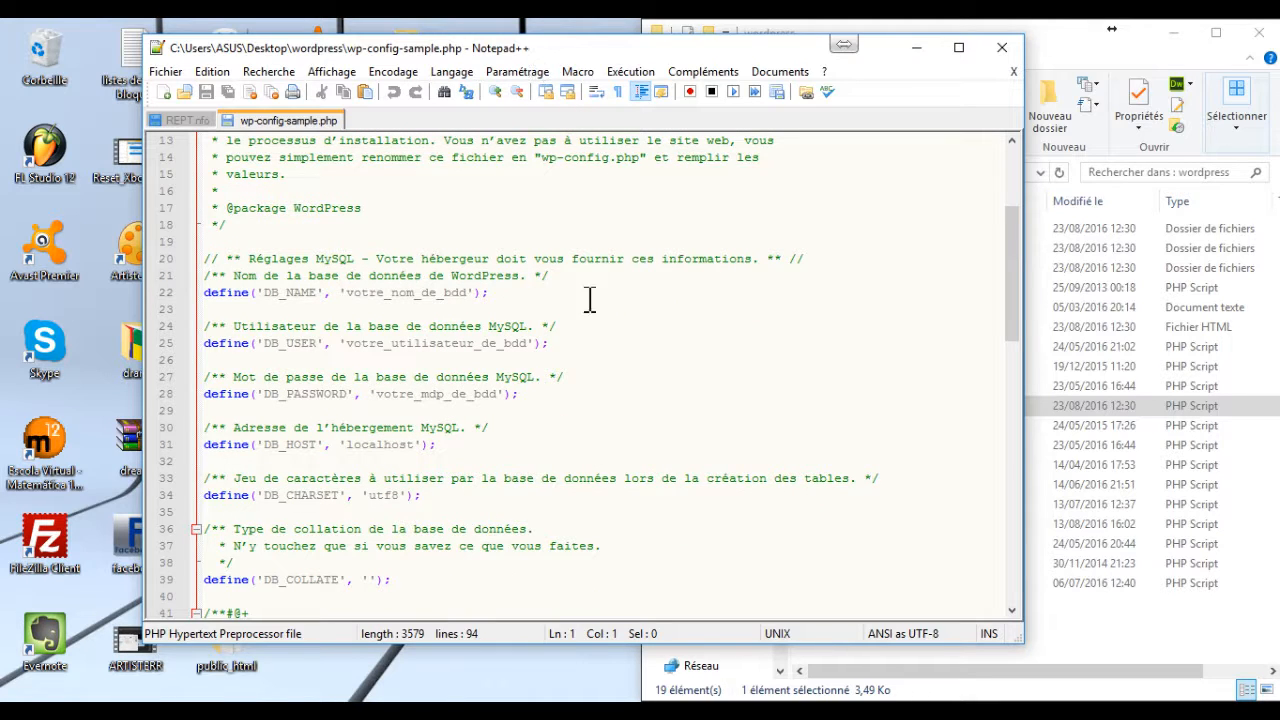
pyautogui.moveTo(1014, 271); pyautogui.dragTo(1014, 166)
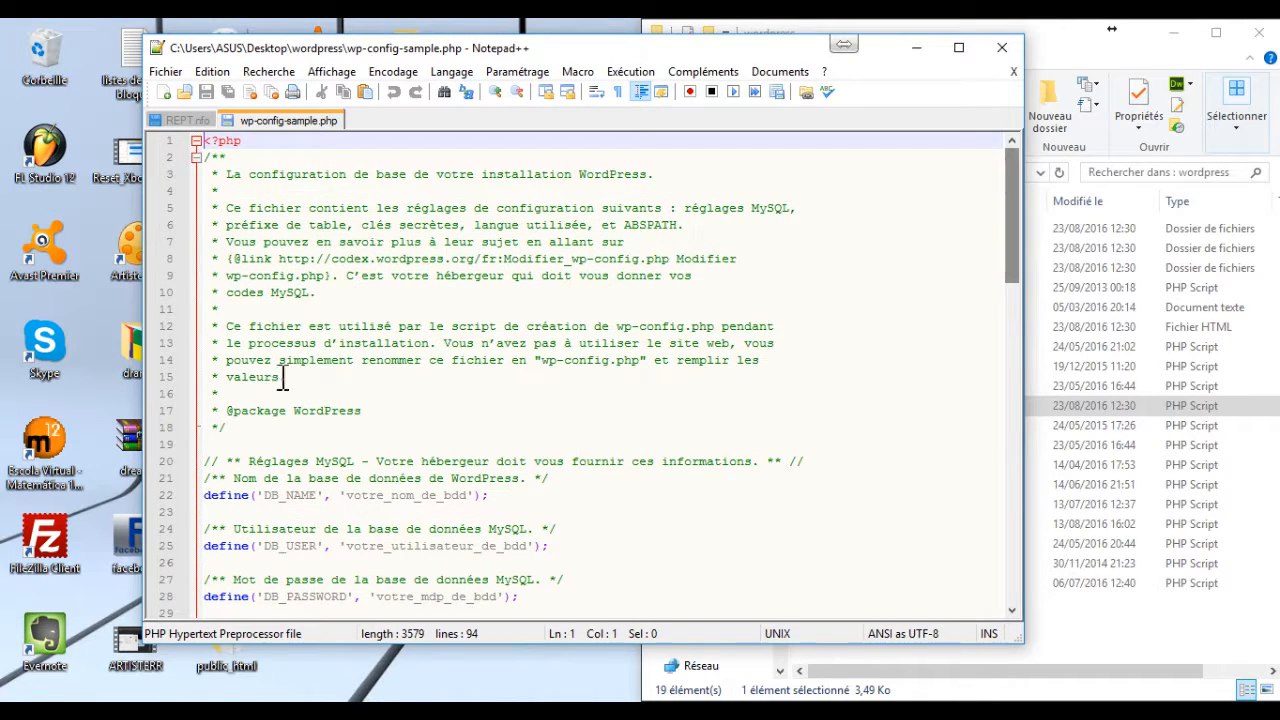
pyautogui.scroll(-1, 270, 425)
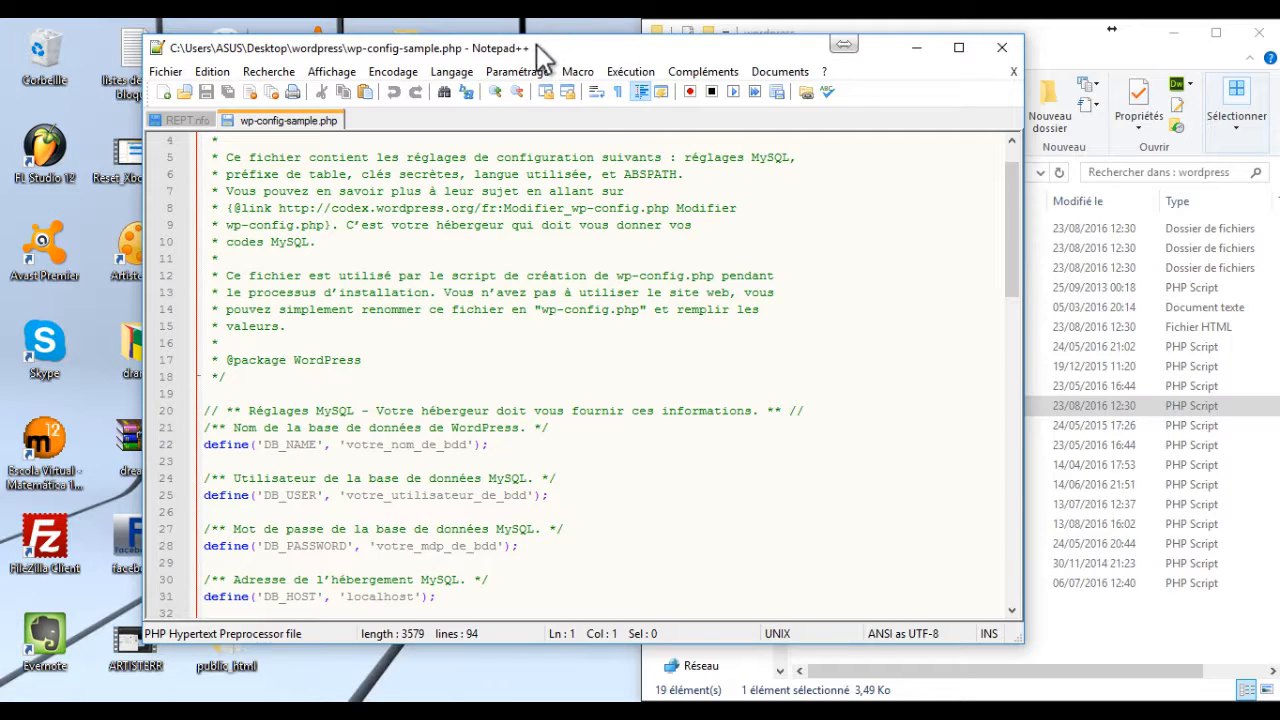
pyautogui.moveTo(537, 50); pyautogui.dragTo(606, 55)
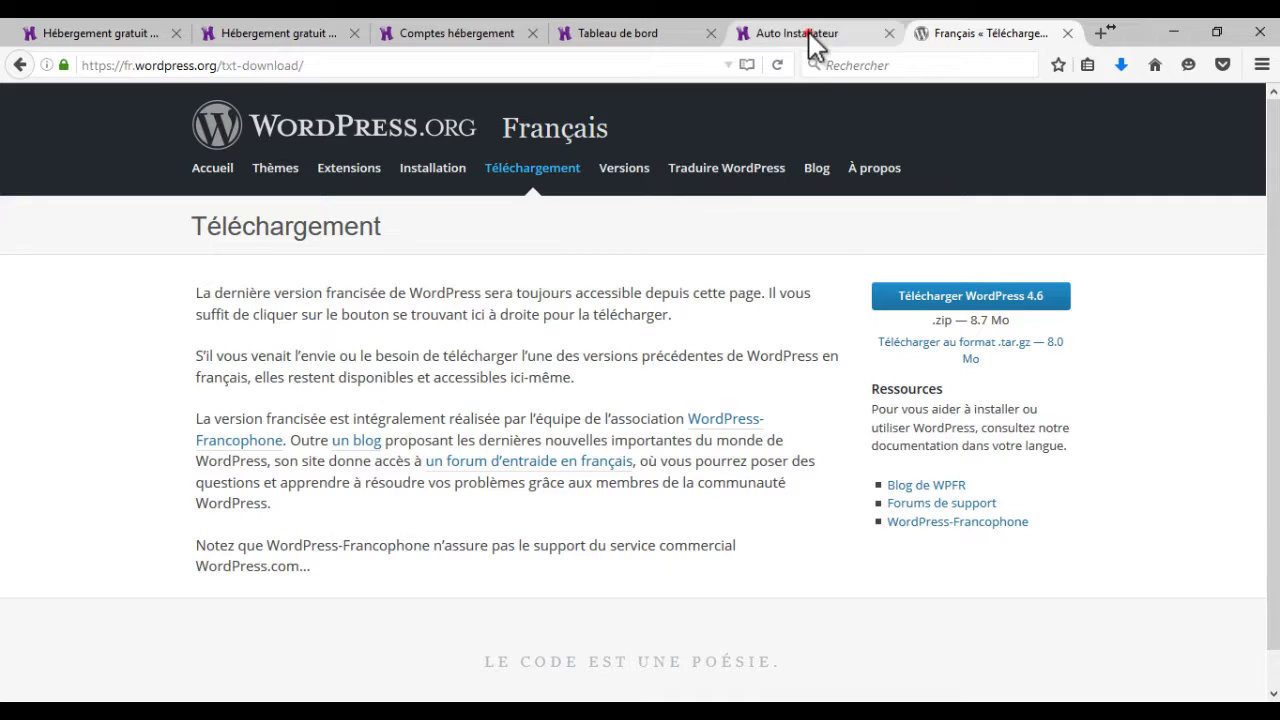
pyautogui.click(809, 32)
pyautogui.click(640, 36)
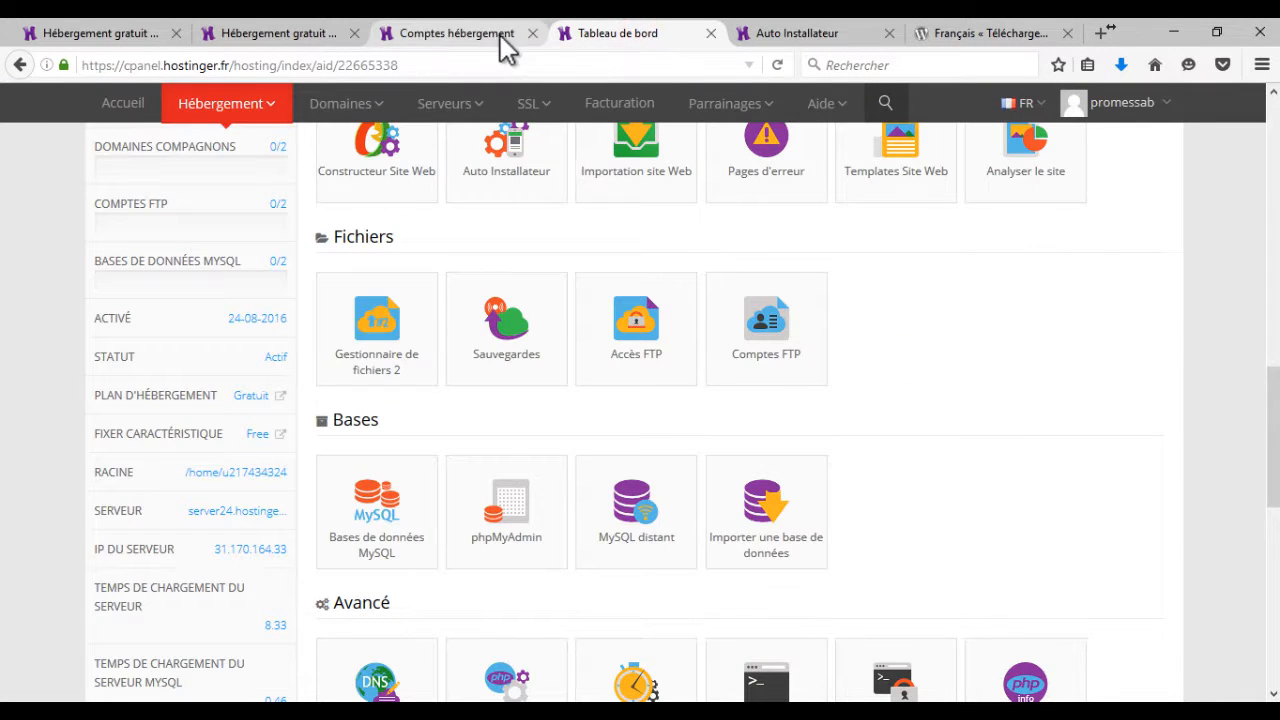
pyautogui.scroll(-4, 437, 257)
pyautogui.scroll(8, 440, 272)
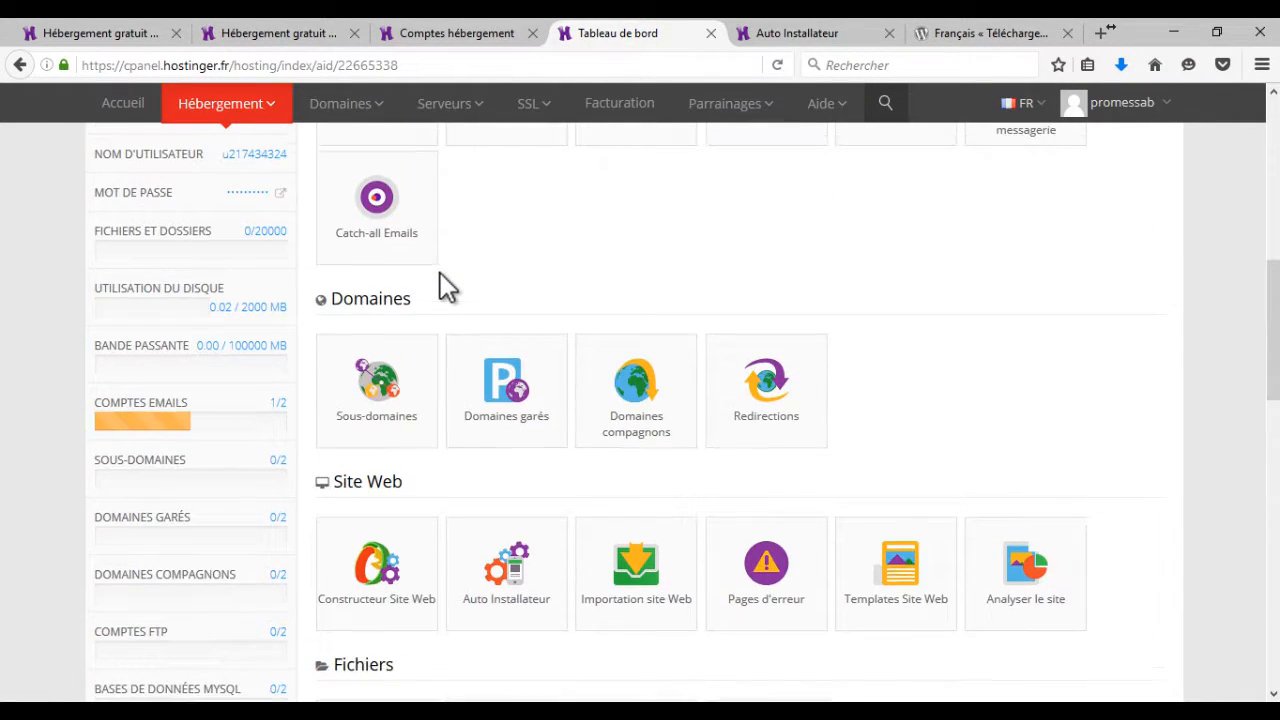
pyautogui.scroll(4, 440, 285)
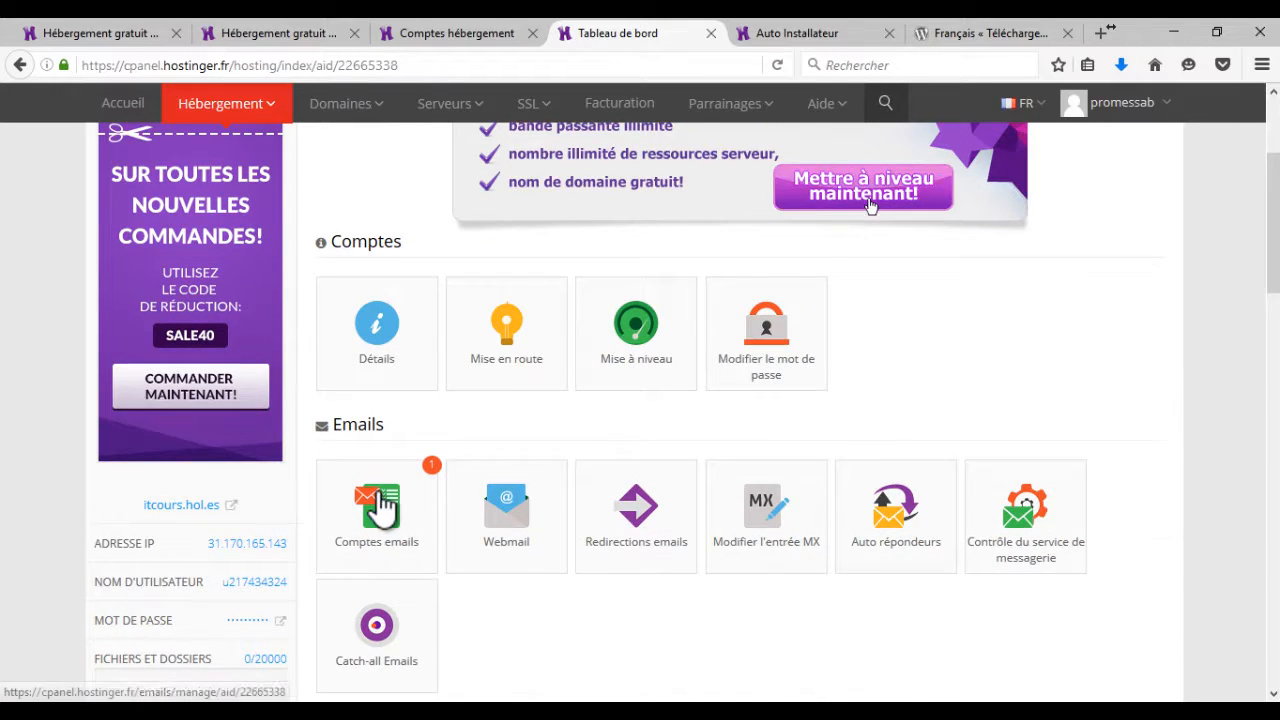
pyautogui.scroll(-8, 380, 508)
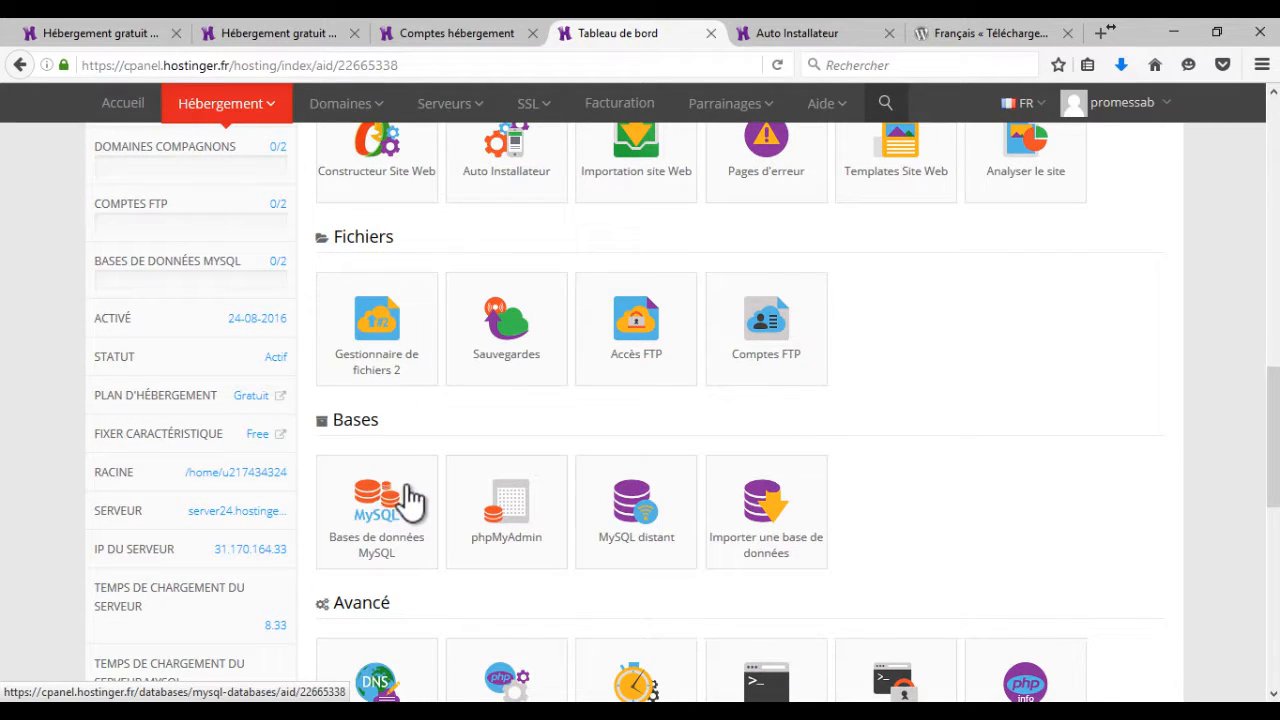
pyautogui.scroll(-5, 410, 500)
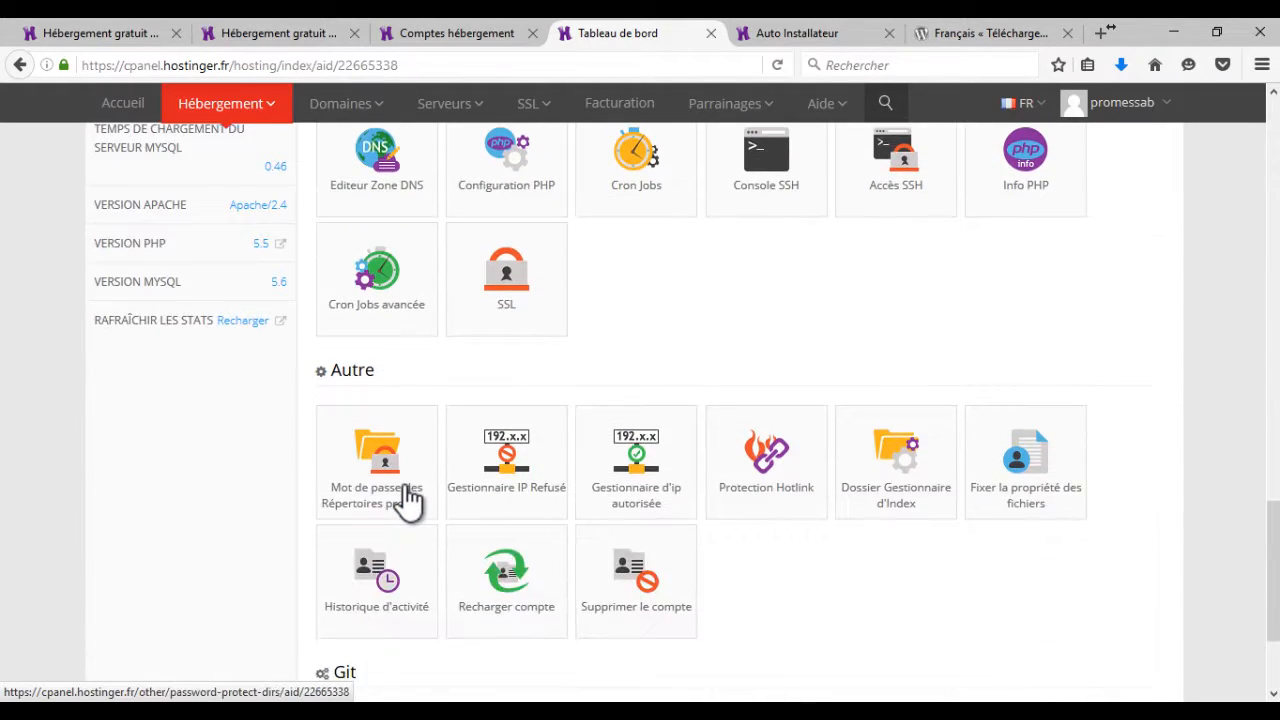
pyautogui.scroll(-3, 408, 500)
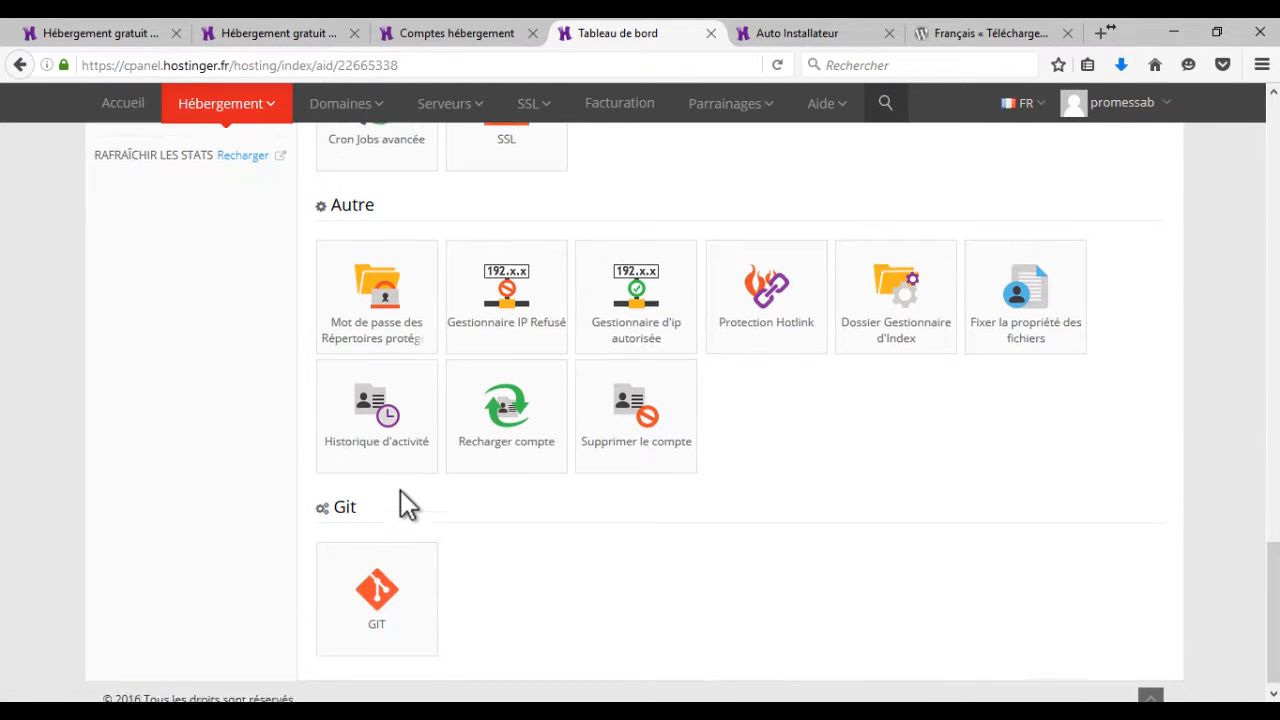
pyautogui.scroll(10, 400, 505)
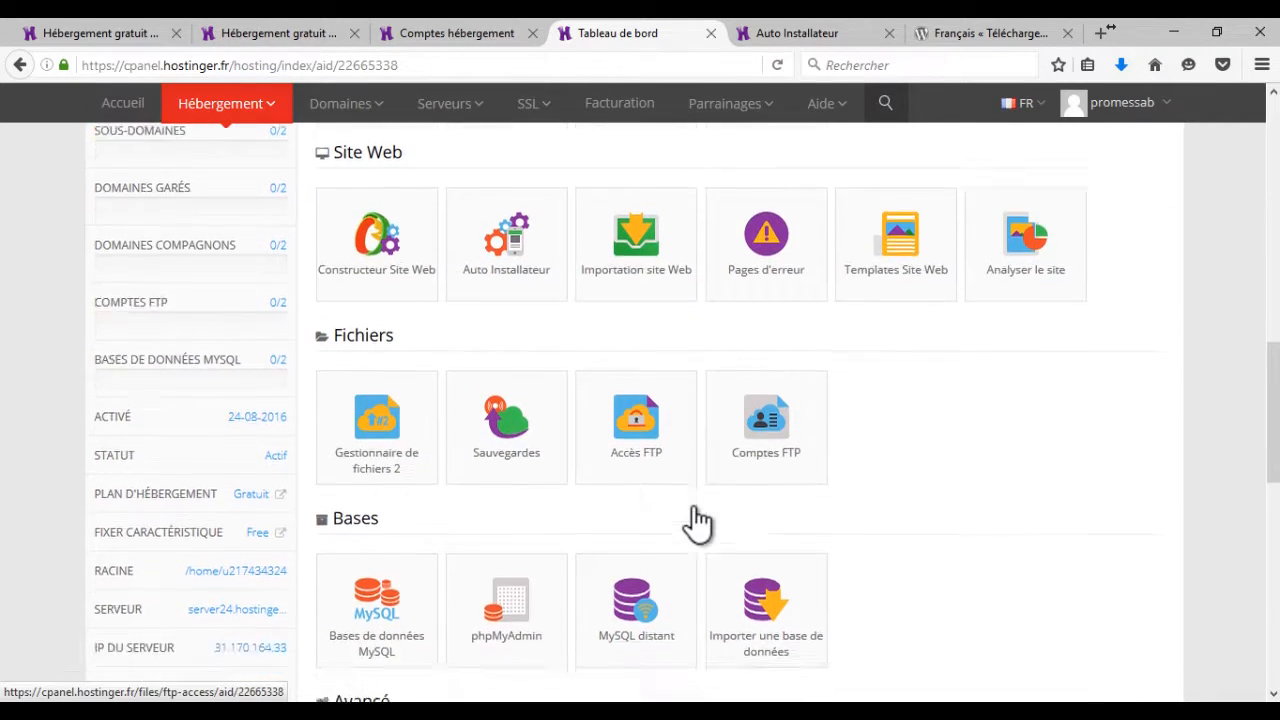
pyautogui.scroll(-3, 698, 522)
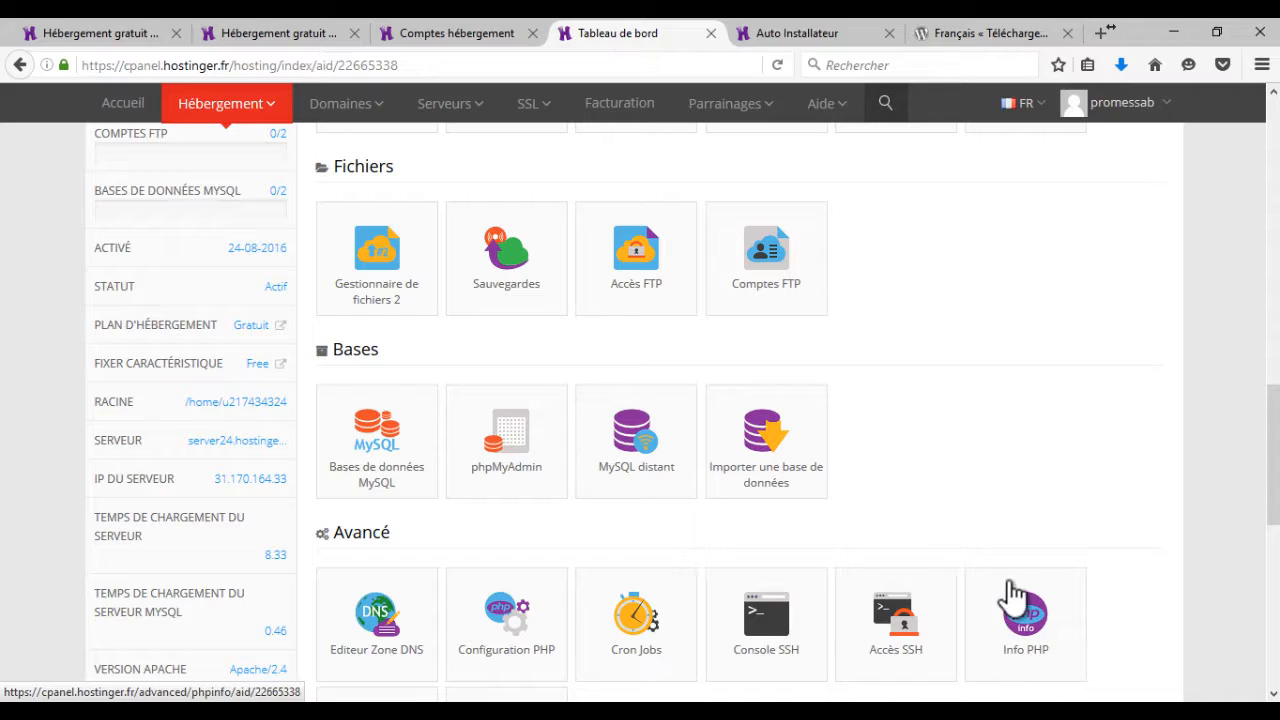
# On the MySQL databases page, enter itcou as both the database name and user name.
pyautogui.click(386, 458)
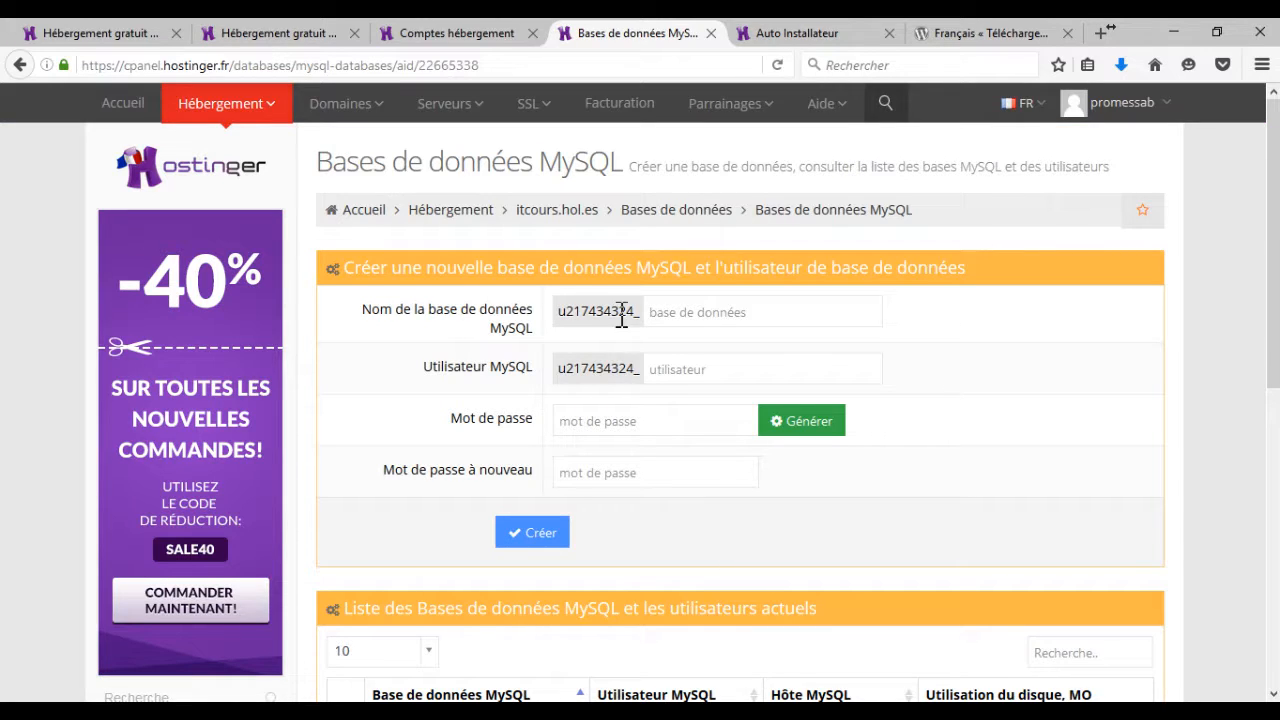
pyautogui.click(678, 318)
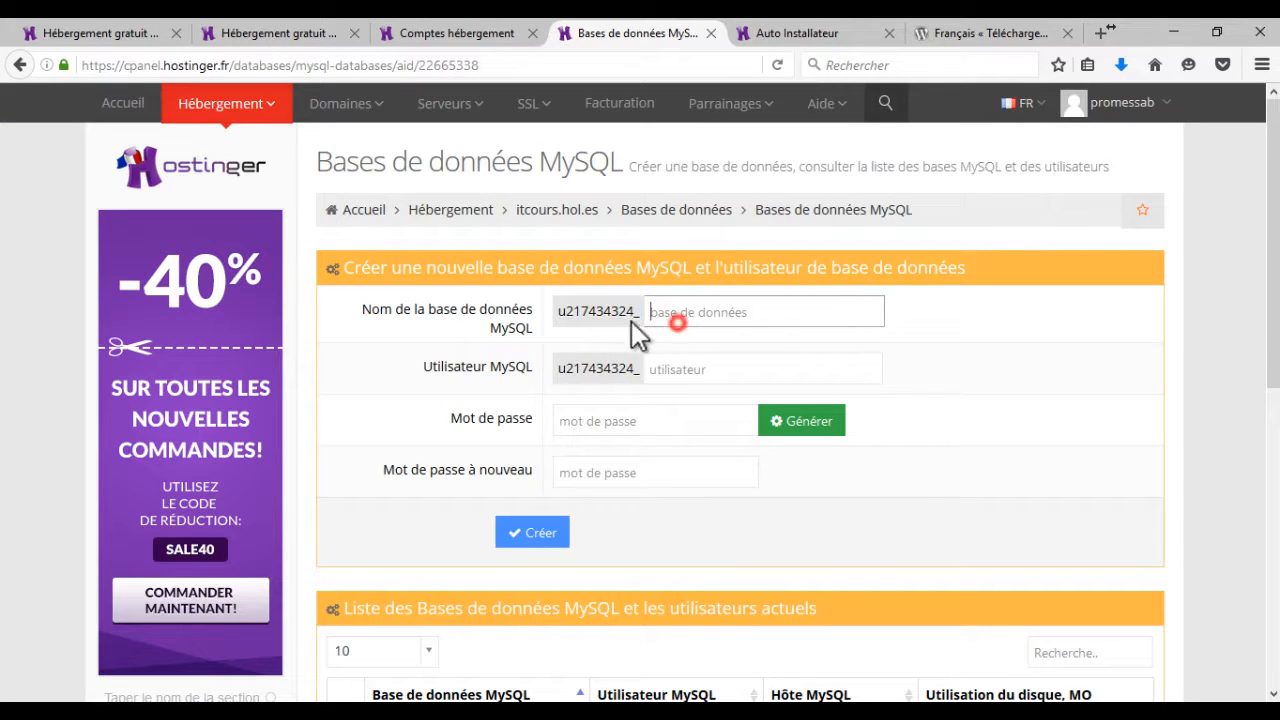
pyautogui.click(695, 309)
pyautogui.write('itcou')
pyautogui.click(695, 311)
pyautogui.doubleClick(680, 312)
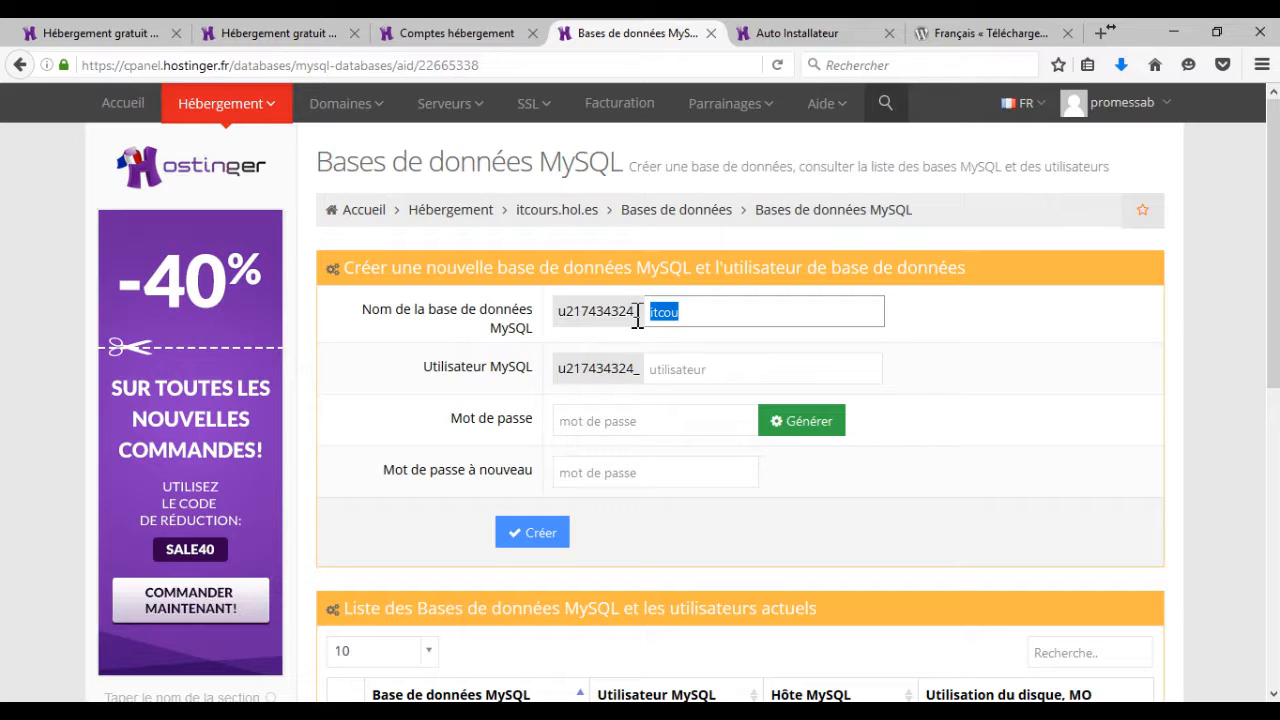
pyautogui.click(679, 316)
pyautogui.click(698, 316)
pyautogui.click(640, 369)
pyautogui.click(678, 368)
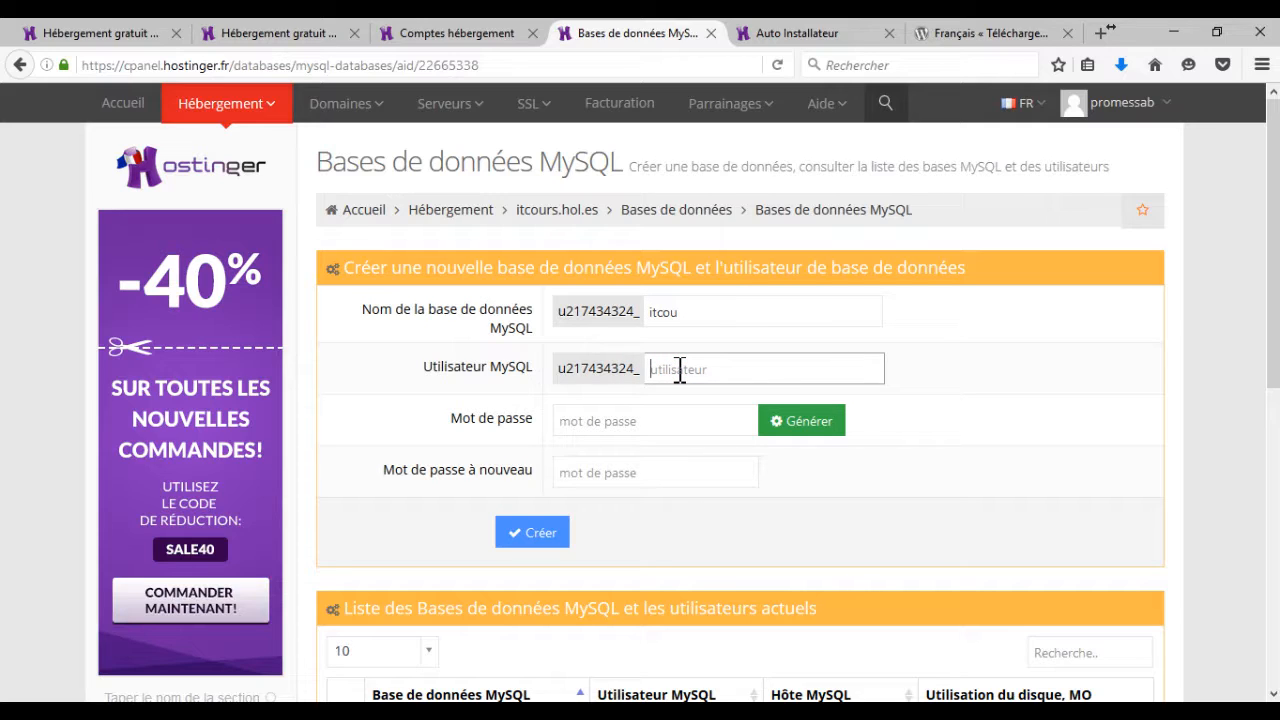
pyautogui.write('itcou')
pyautogui.moveTo(680, 368); pyautogui.dragTo(606, 378)
pyautogui.moveTo(706, 375); pyautogui.dragTo(625, 375)
pyautogui.write('it')
# Enter and confirm the user's password, create the database, and dismiss Firefox's save-login prompt.
pyautogui.click(581, 439)
pyautogui.click(588, 420)
pyautogui.write('•')
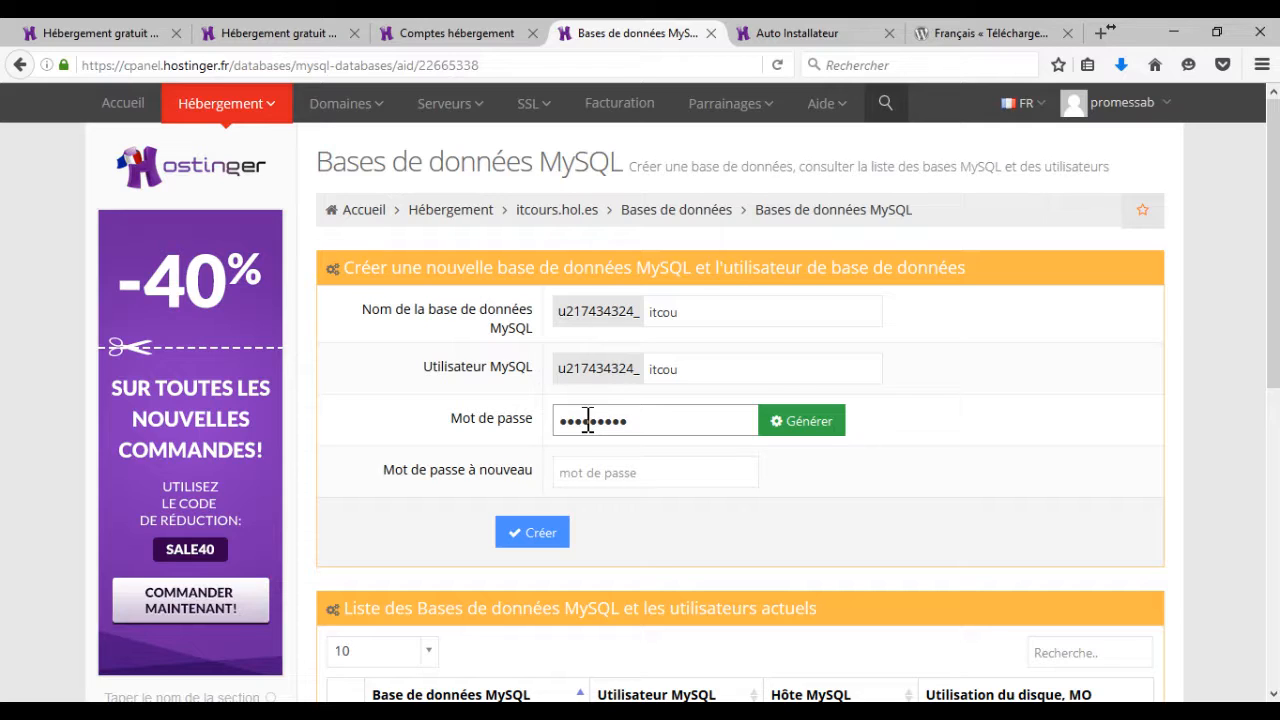
pyautogui.press('Tab')
pyautogui.write('•••')
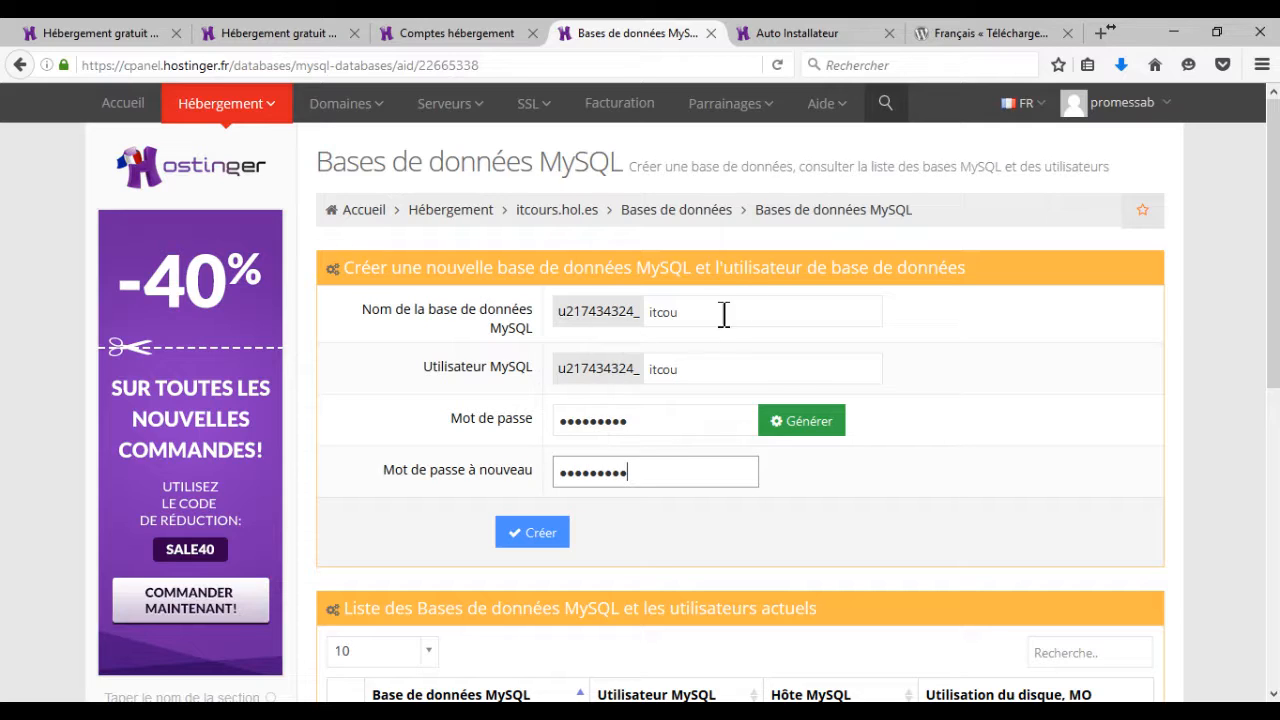
pyautogui.click(533, 533)
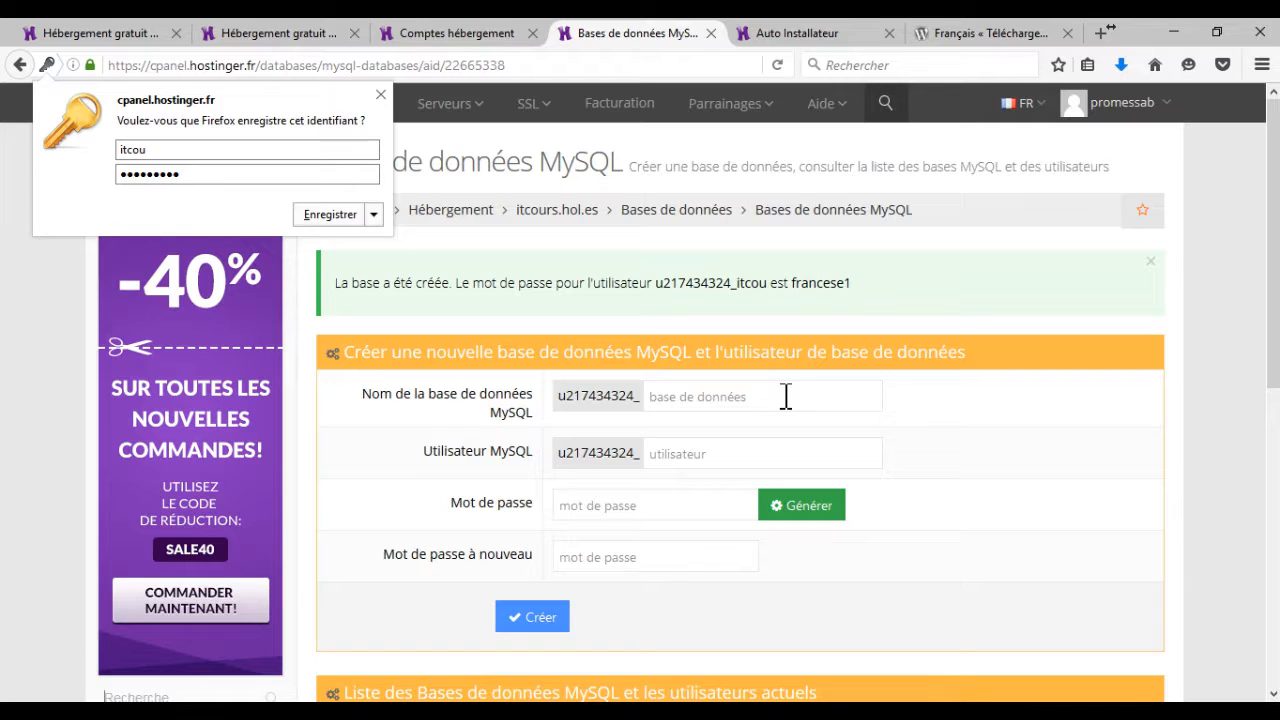
pyautogui.scroll(-2, 786, 397)
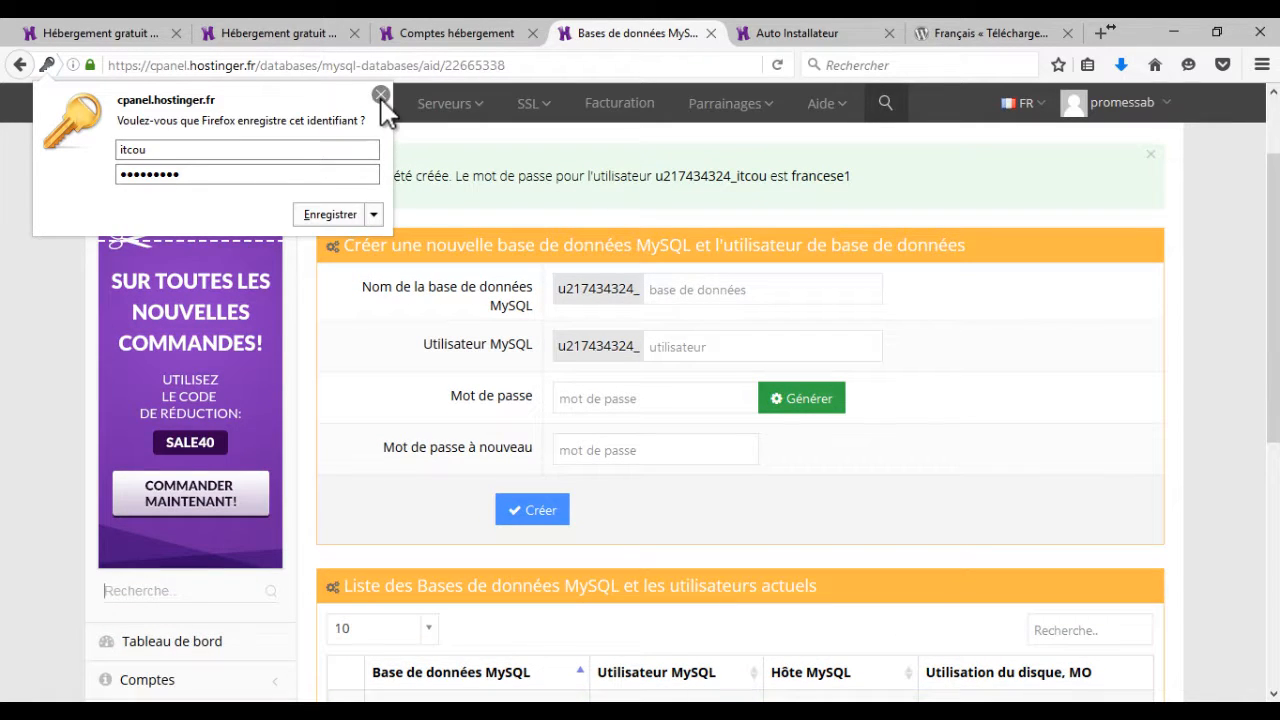
pyautogui.click(380, 95)
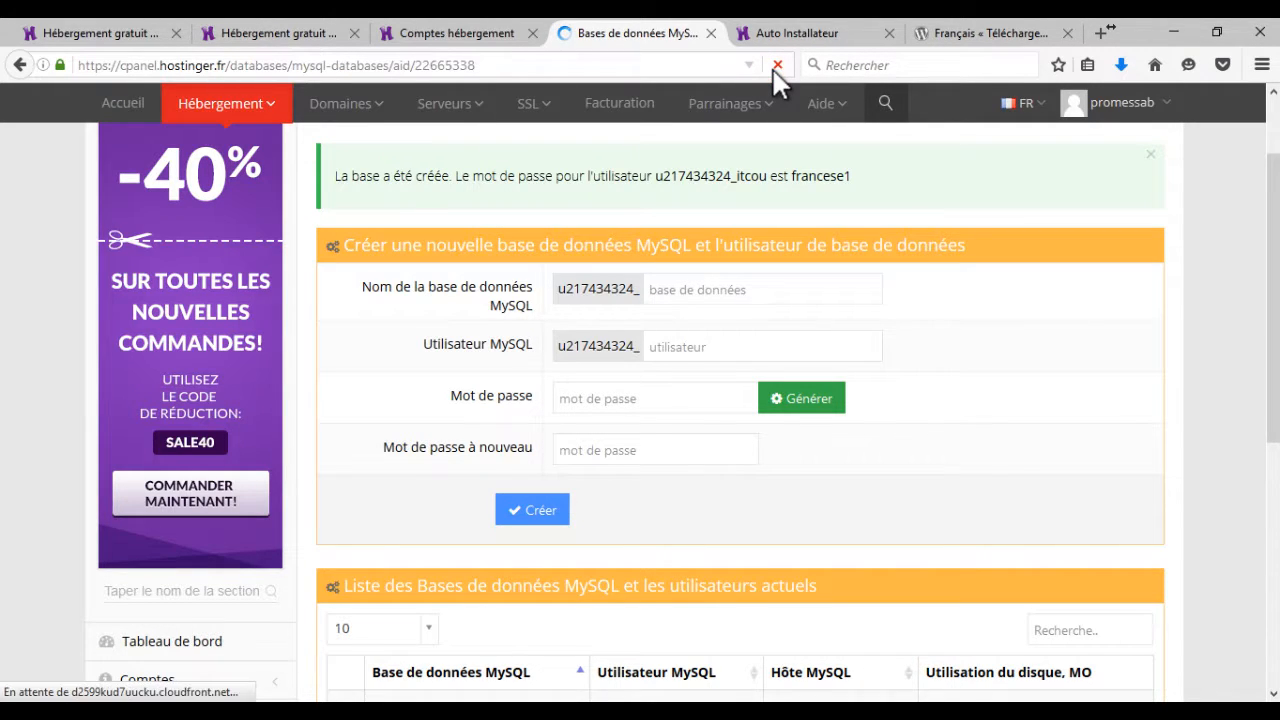
# Expand the ybura database row in the list, then bring up the Auto Installateur page.
pyautogui.scroll(-4, 829, 371)
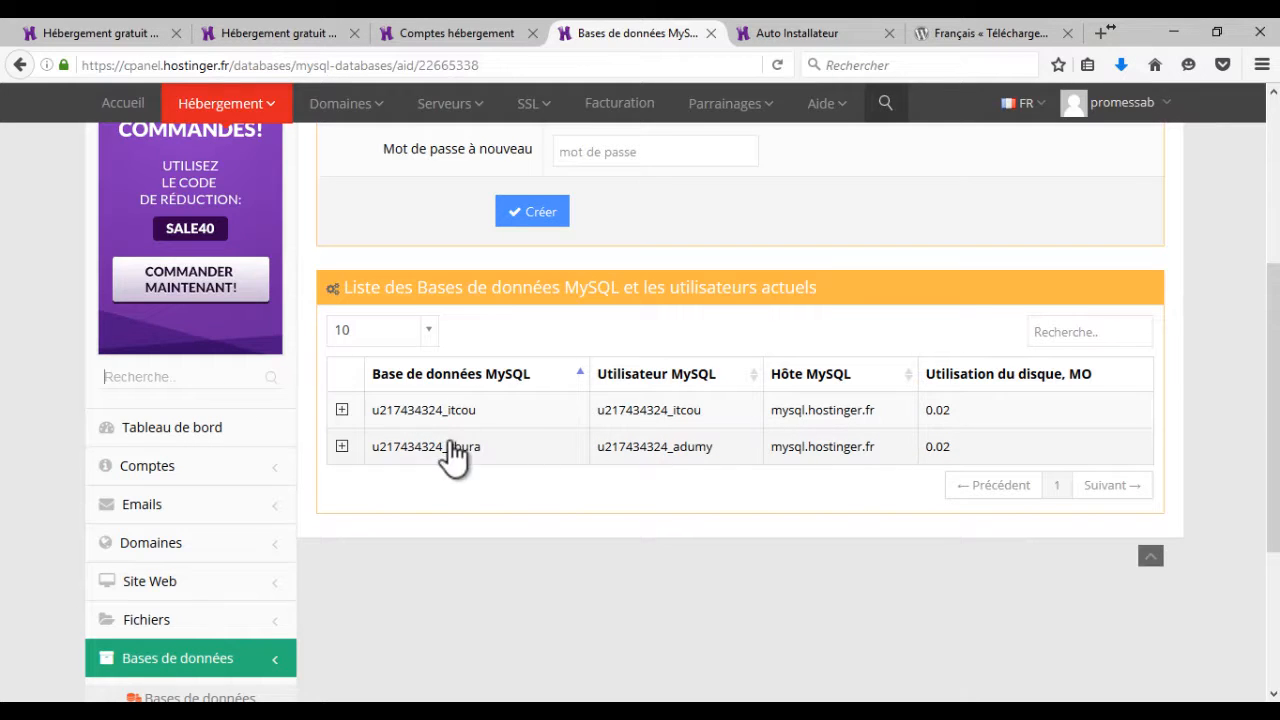
pyautogui.click(341, 447)
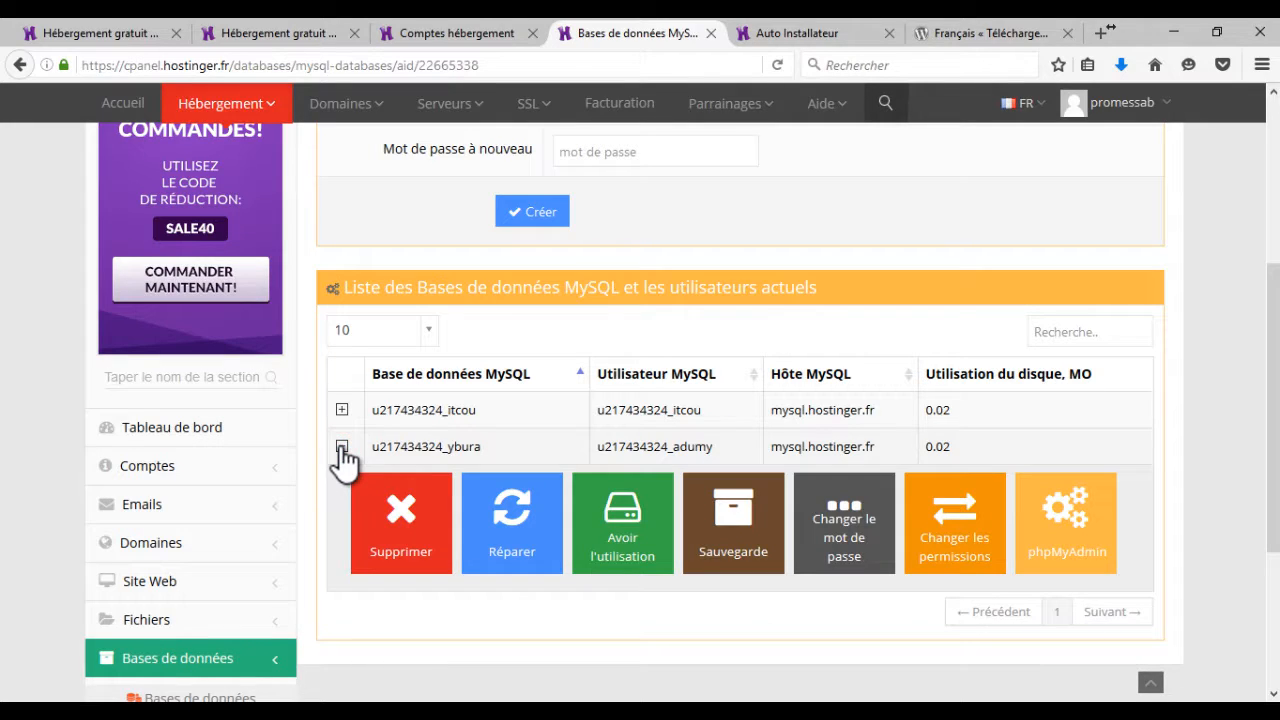
pyautogui.click(831, 28)
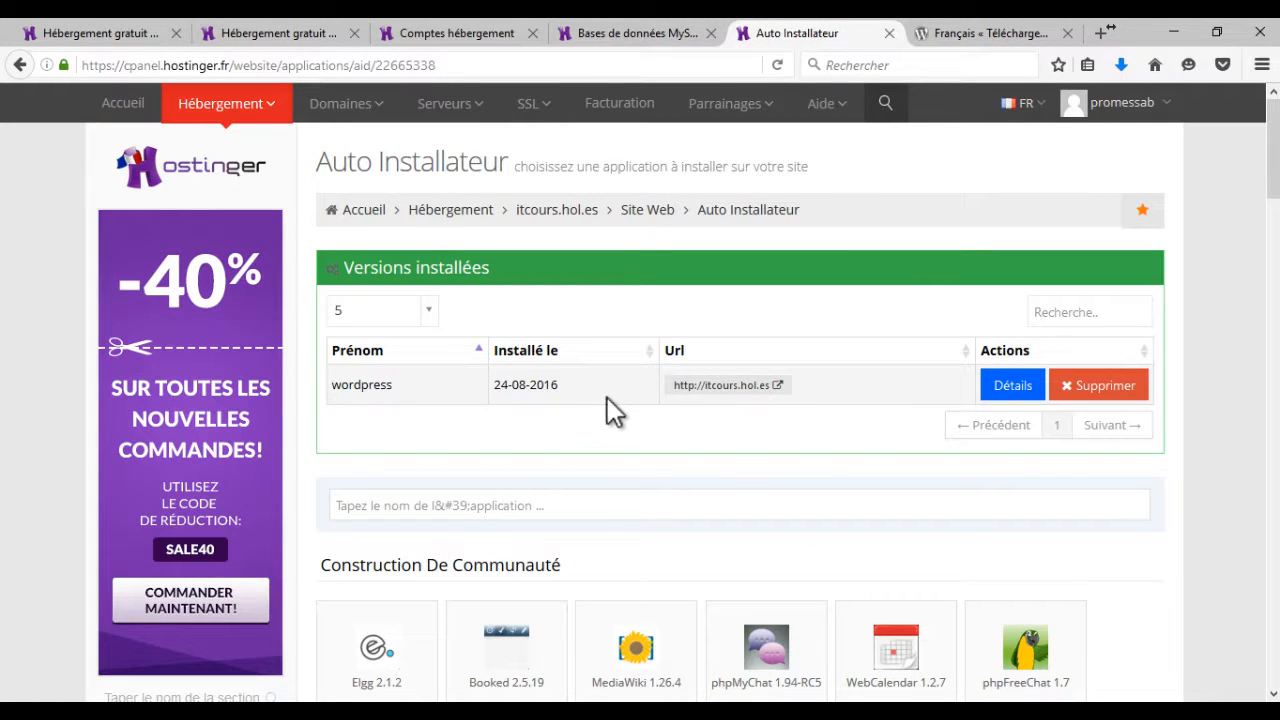
# Delete the wordpress installation from itcours.hol.es with Oui, then return to the MySQL databases tab.
pyautogui.click(1107, 385)
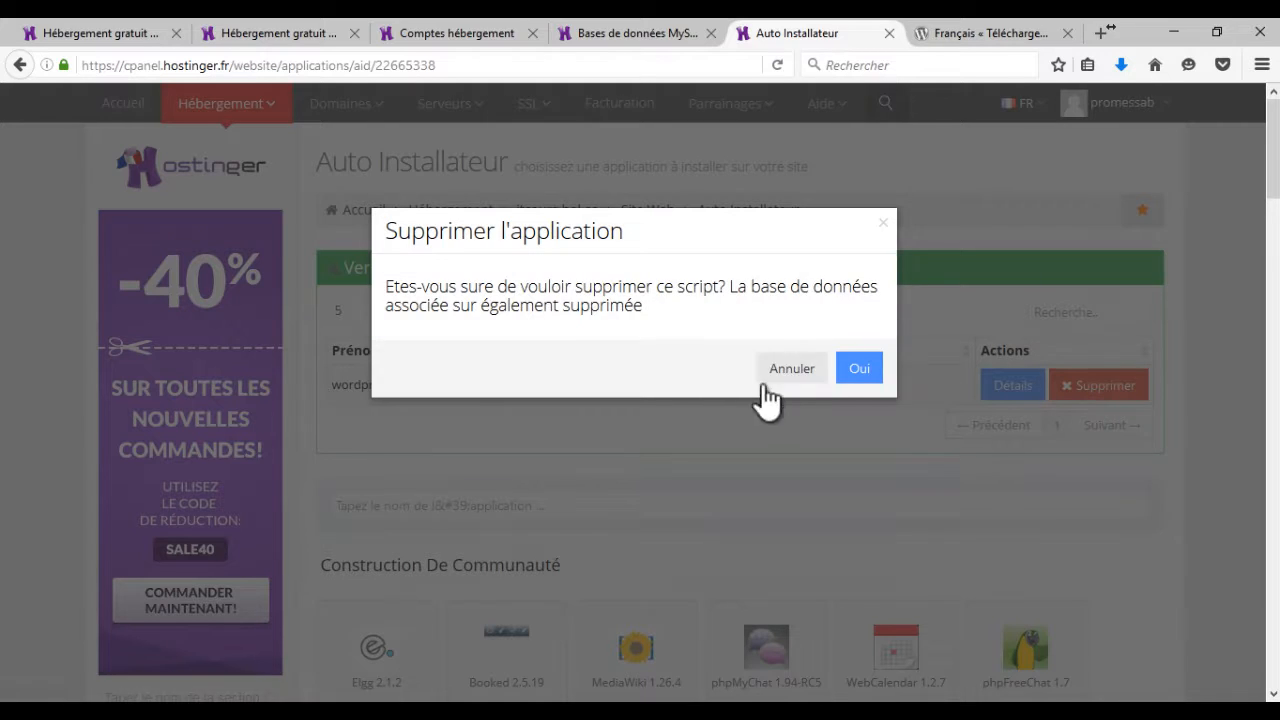
pyautogui.click(858, 370)
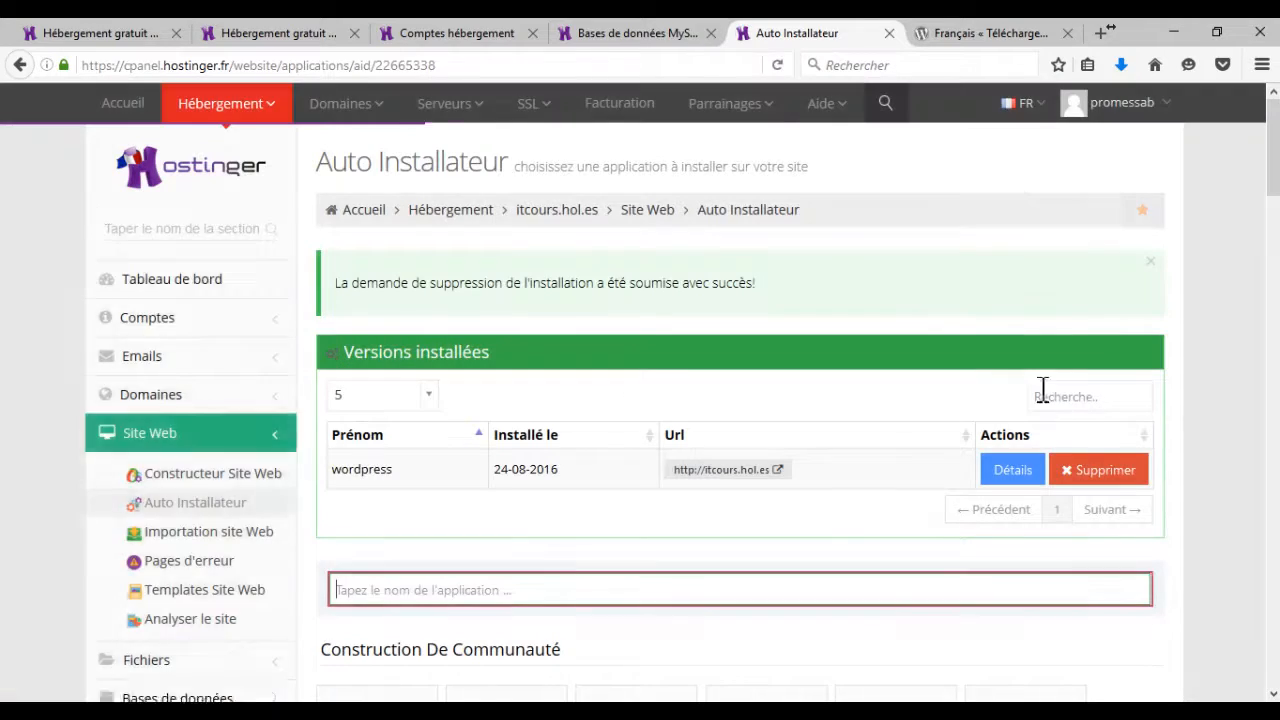
pyautogui.moveTo(996, 100)
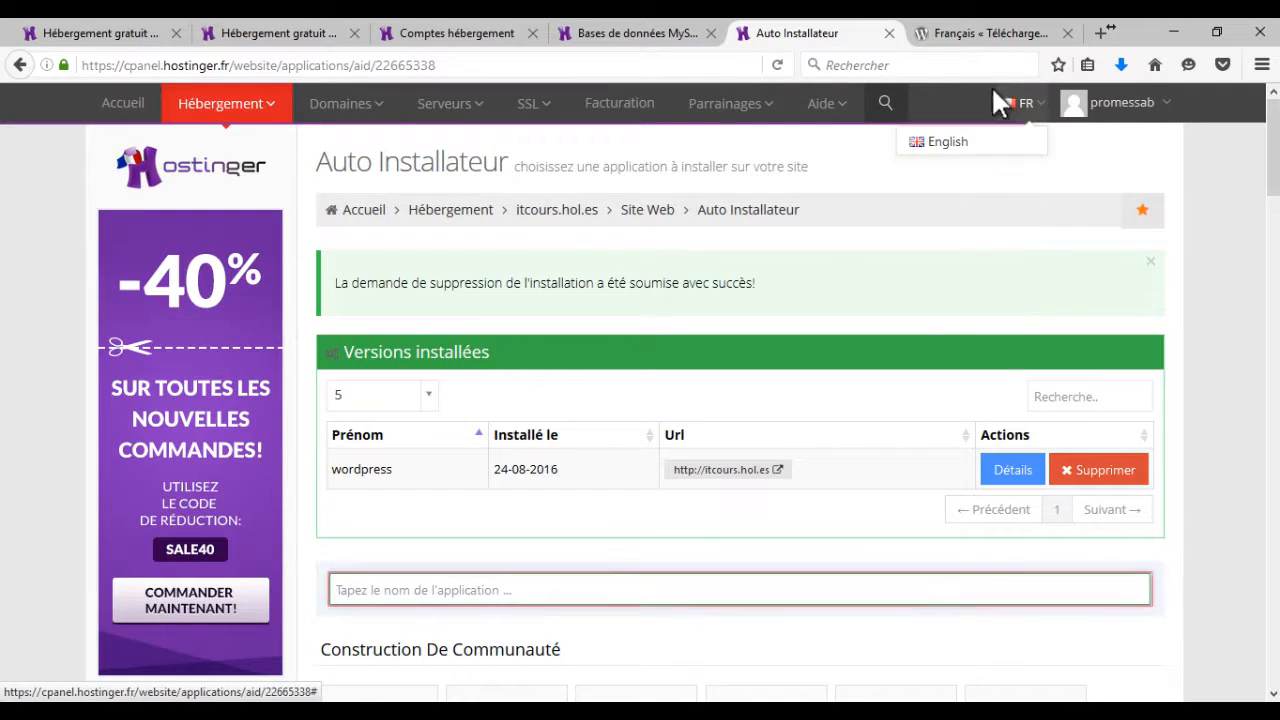
pyautogui.click(983, 27)
pyautogui.click(787, 33)
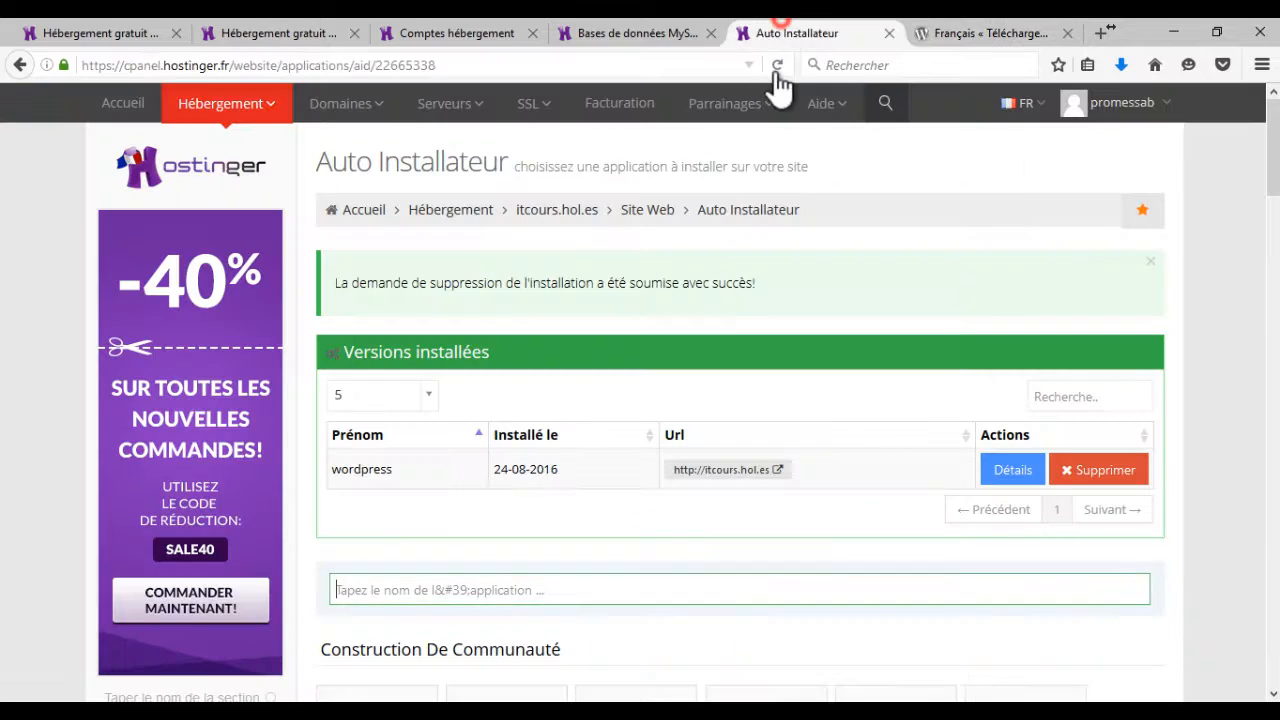
pyautogui.scroll(-5, 660, 455)
pyautogui.scroll(5, 655, 452)
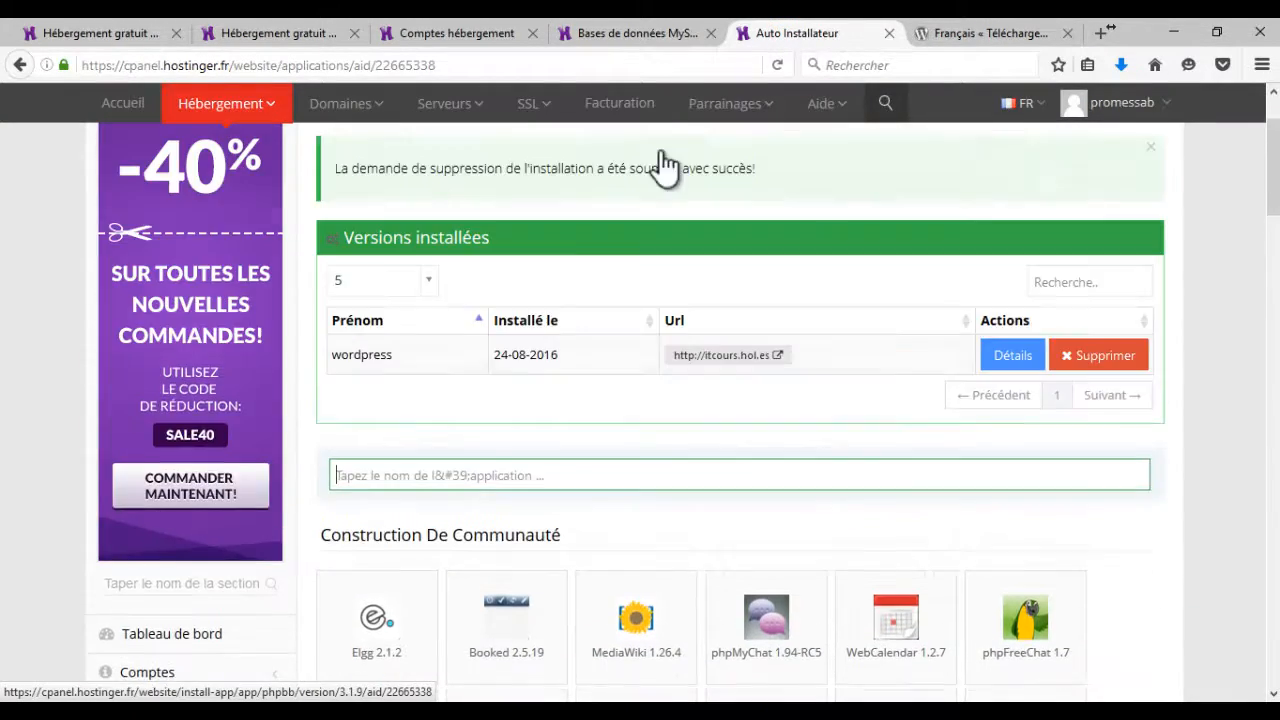
pyautogui.click(672, 33)
# Delete the ybura database with Oui, then expand and collapse the remaining itcou row.
pyautogui.scroll(-1, 580, 503)
pyautogui.scroll(1, 582, 505)
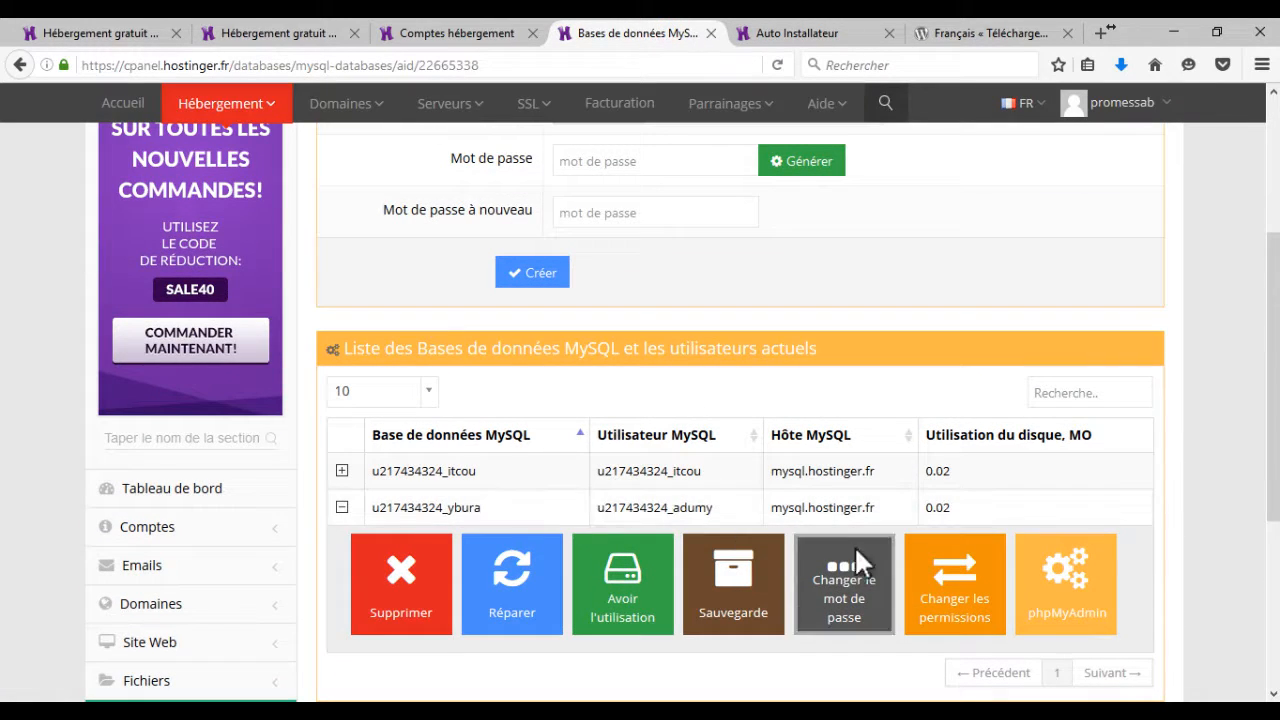
pyautogui.click(396, 570)
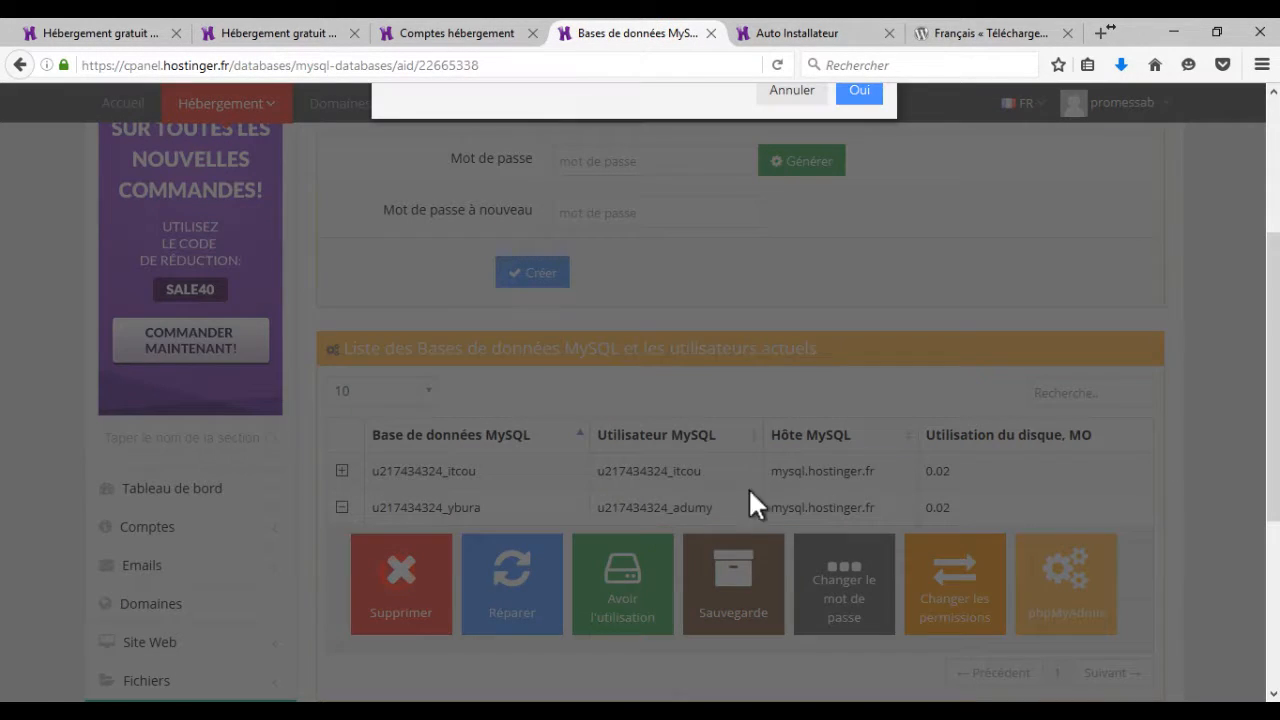
pyautogui.click(857, 93)
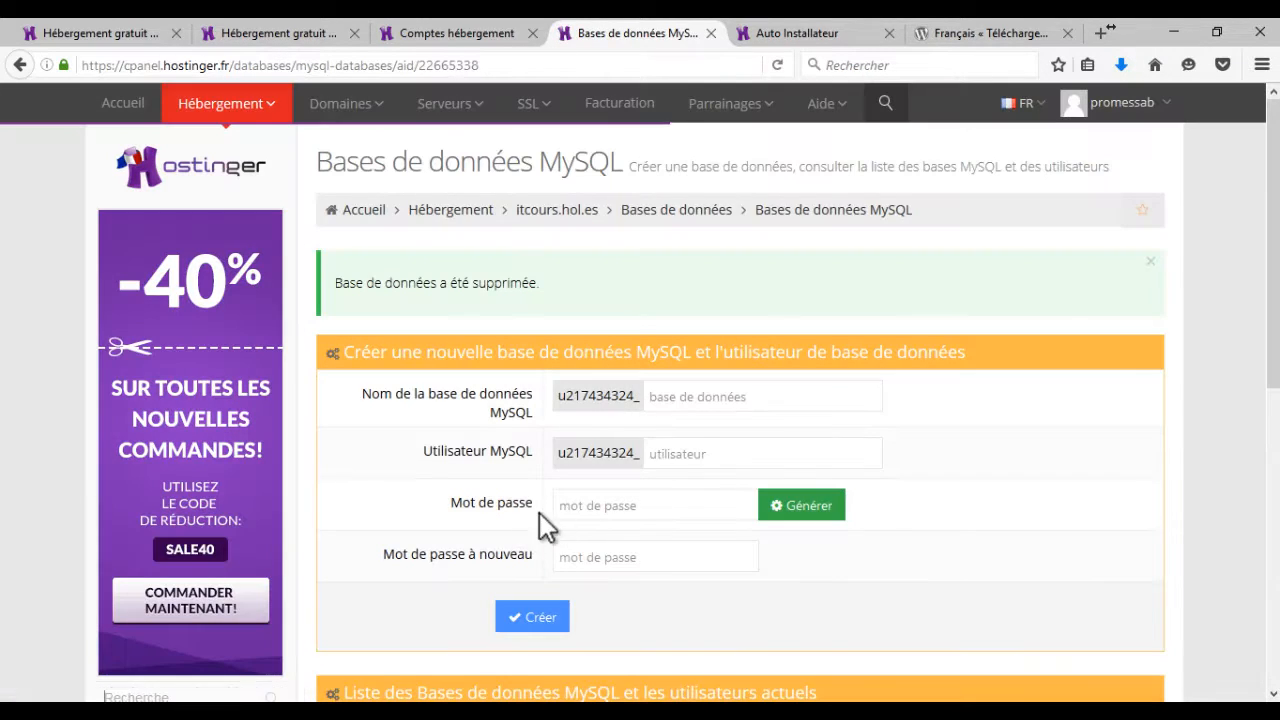
pyautogui.scroll(-3, 639, 440)
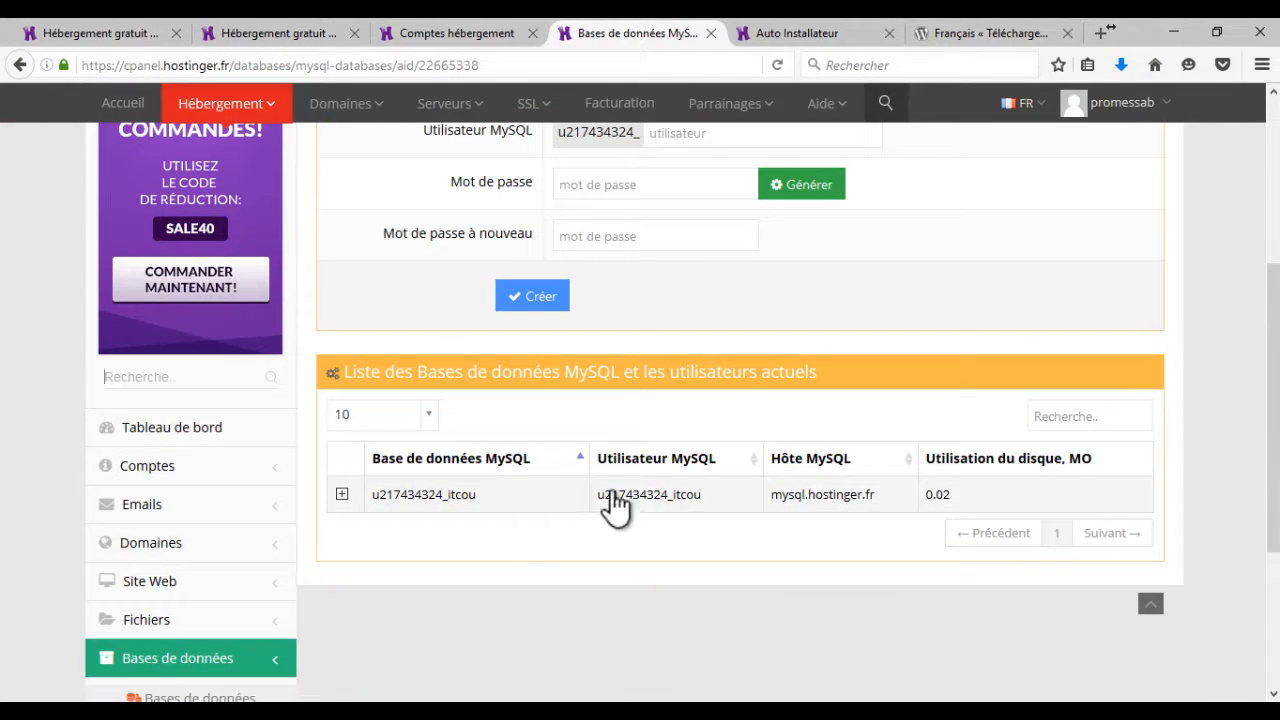
pyautogui.click(341, 494)
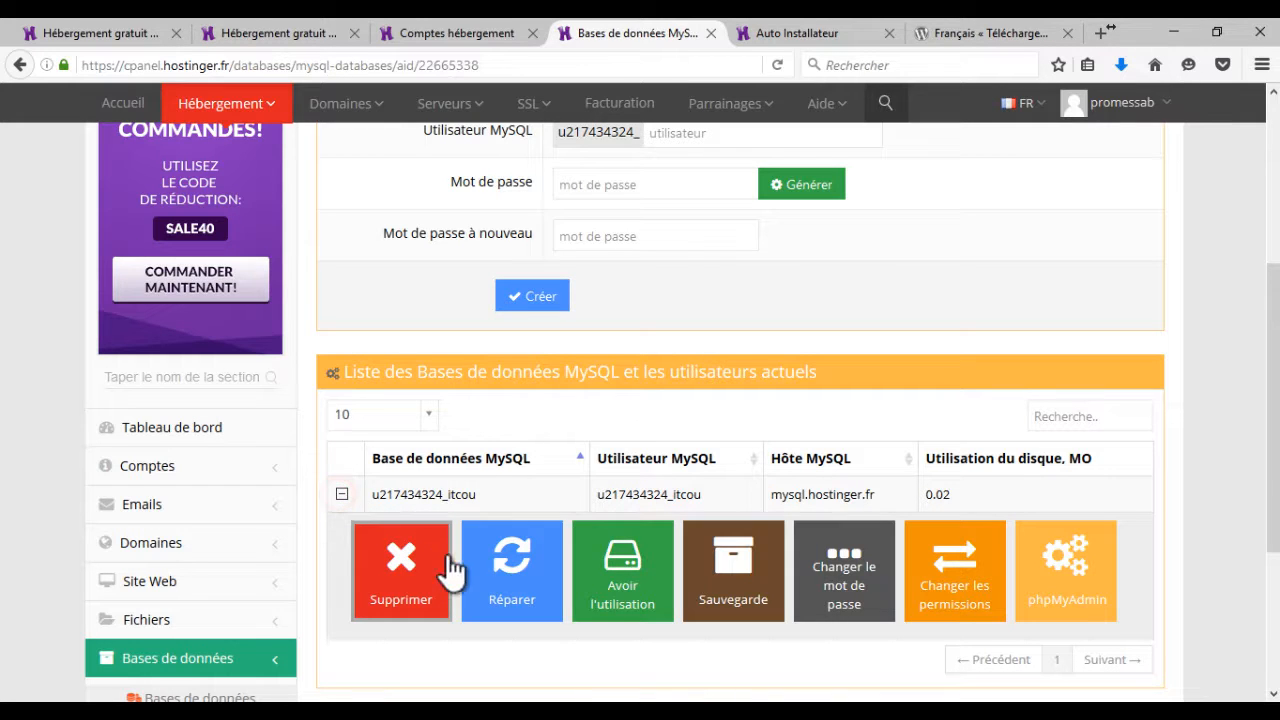
pyautogui.click(341, 494)
pyautogui.scroll(3, 525, 477)
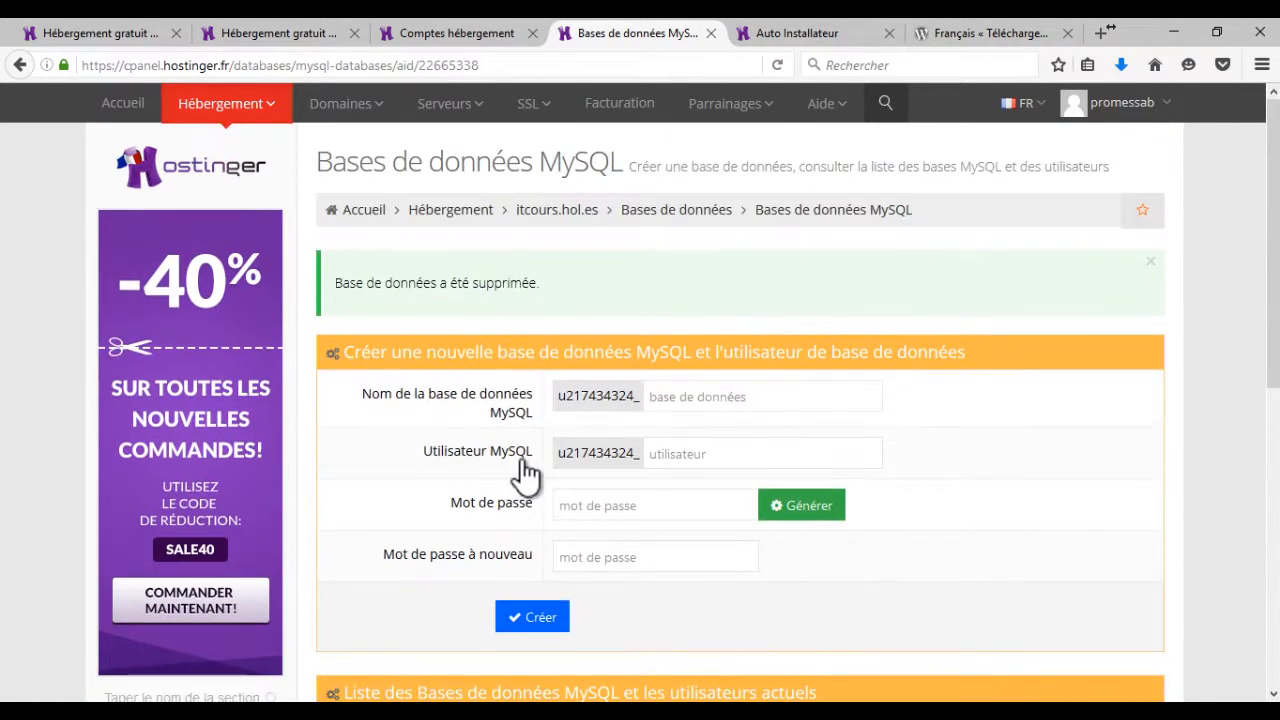
pyautogui.scroll(-4, 698, 416)
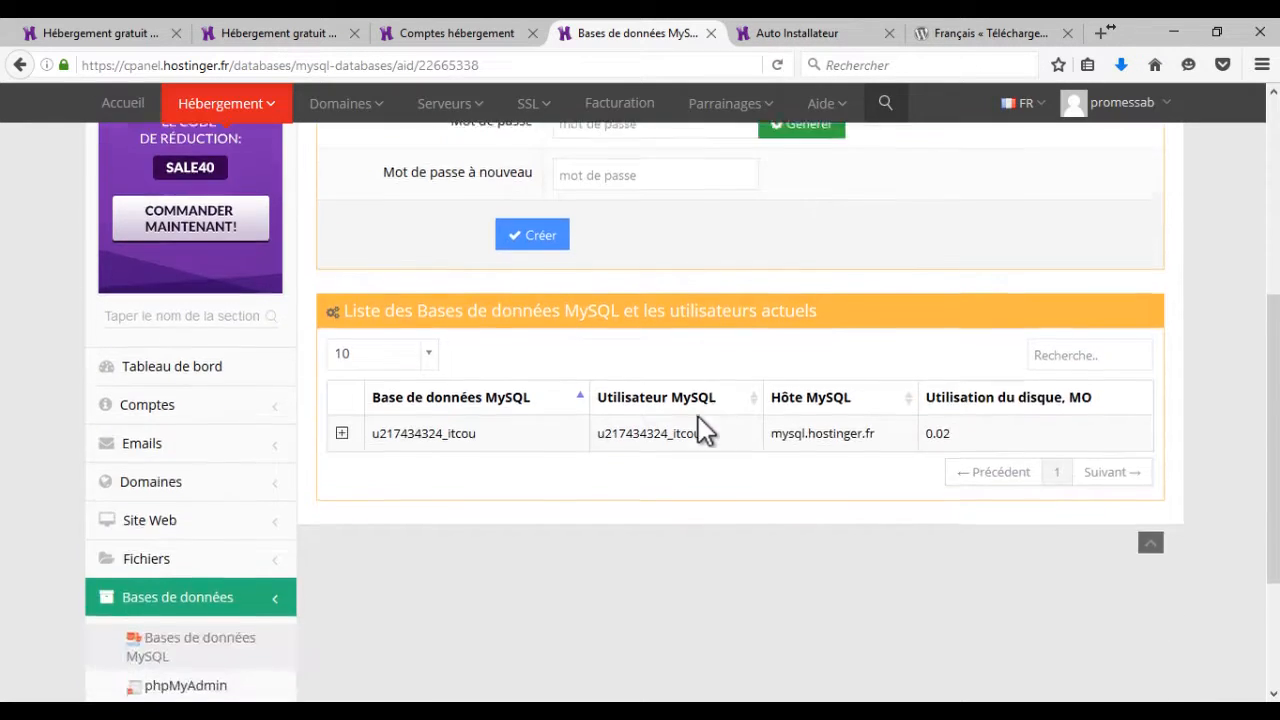
pyautogui.scroll(4, 698, 416)
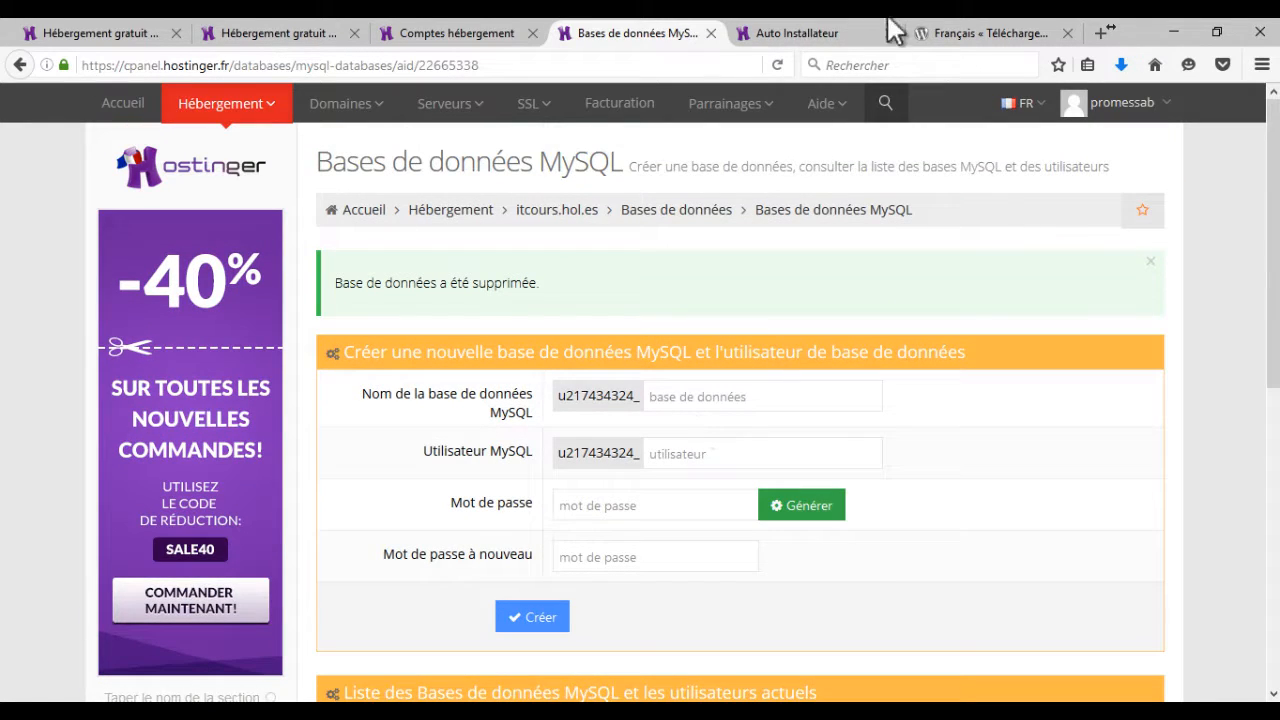
# Go from the hosting account list to the itcours.hol.es dashboard and open its Détails page.
pyautogui.click(454, 216)
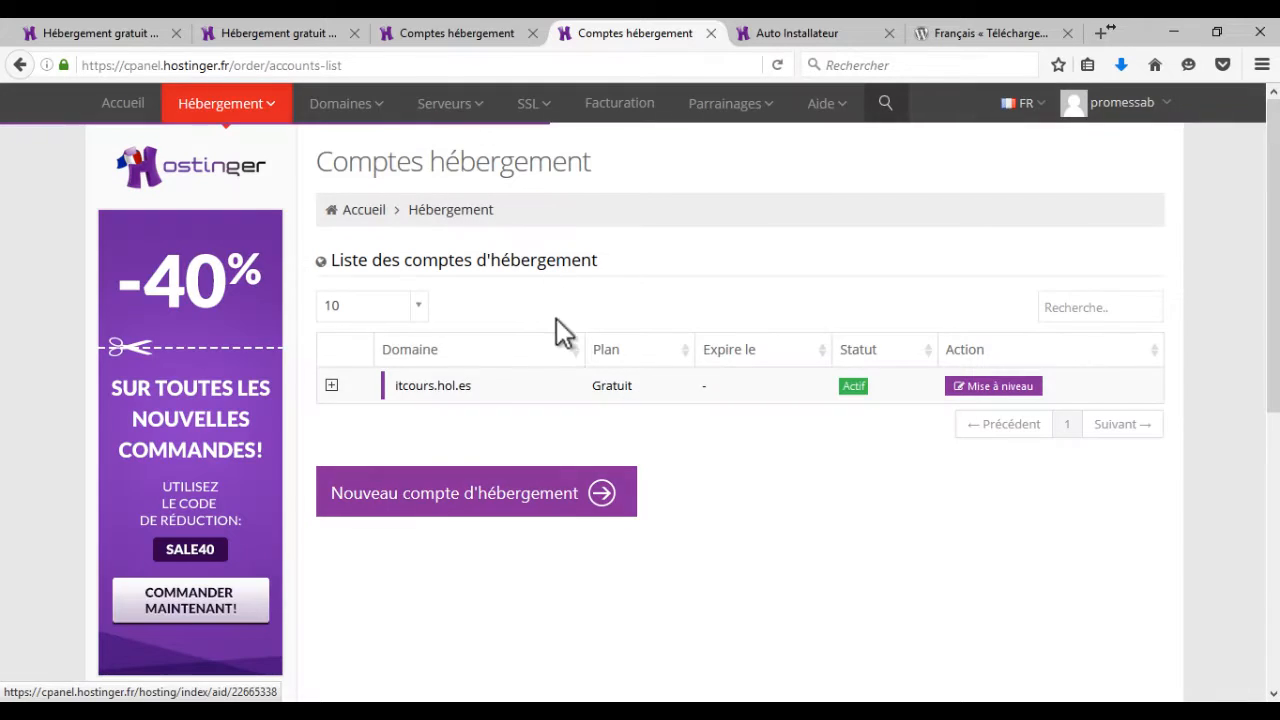
pyautogui.scroll(-2, 430, 340)
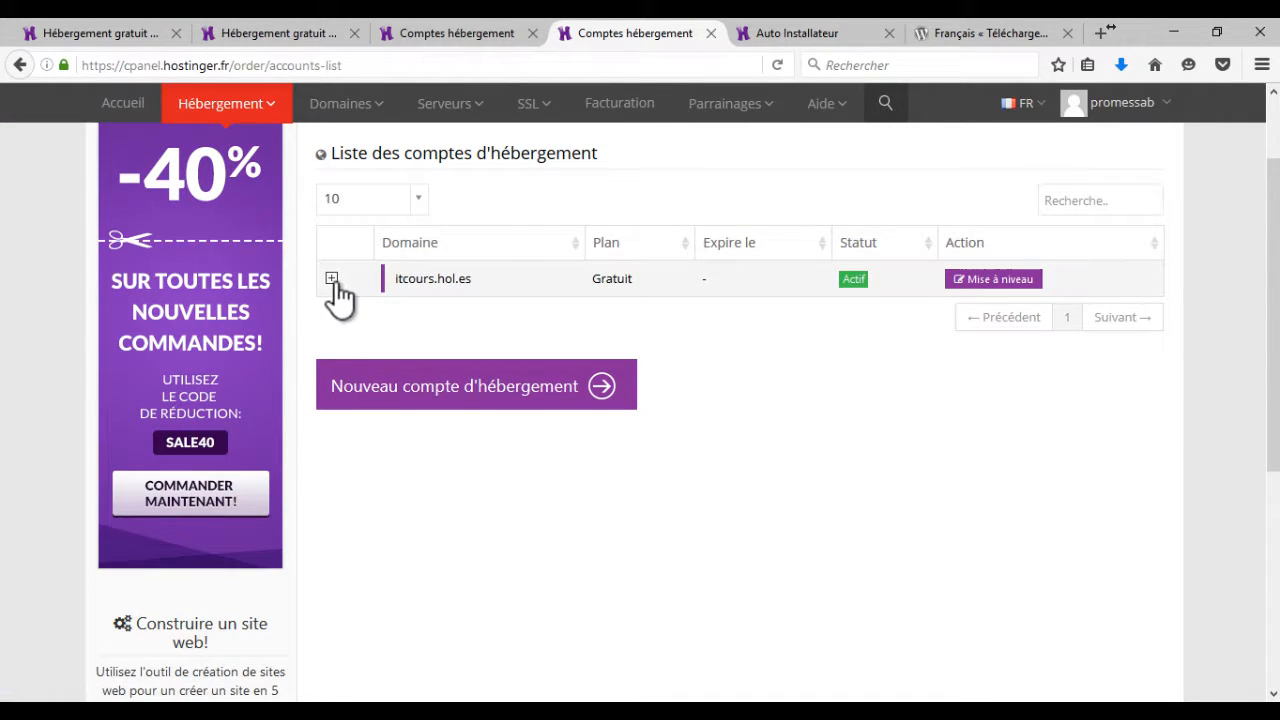
pyautogui.click(332, 279)
pyautogui.click(494, 356)
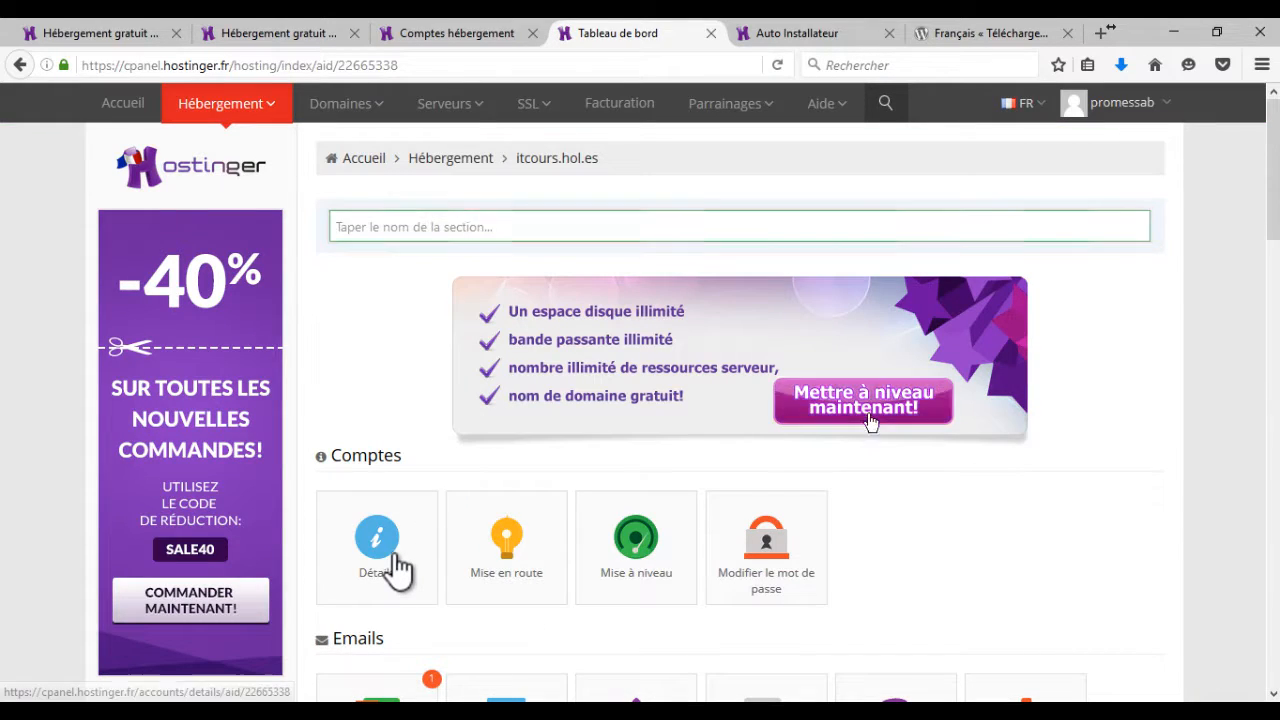
pyautogui.click(398, 566)
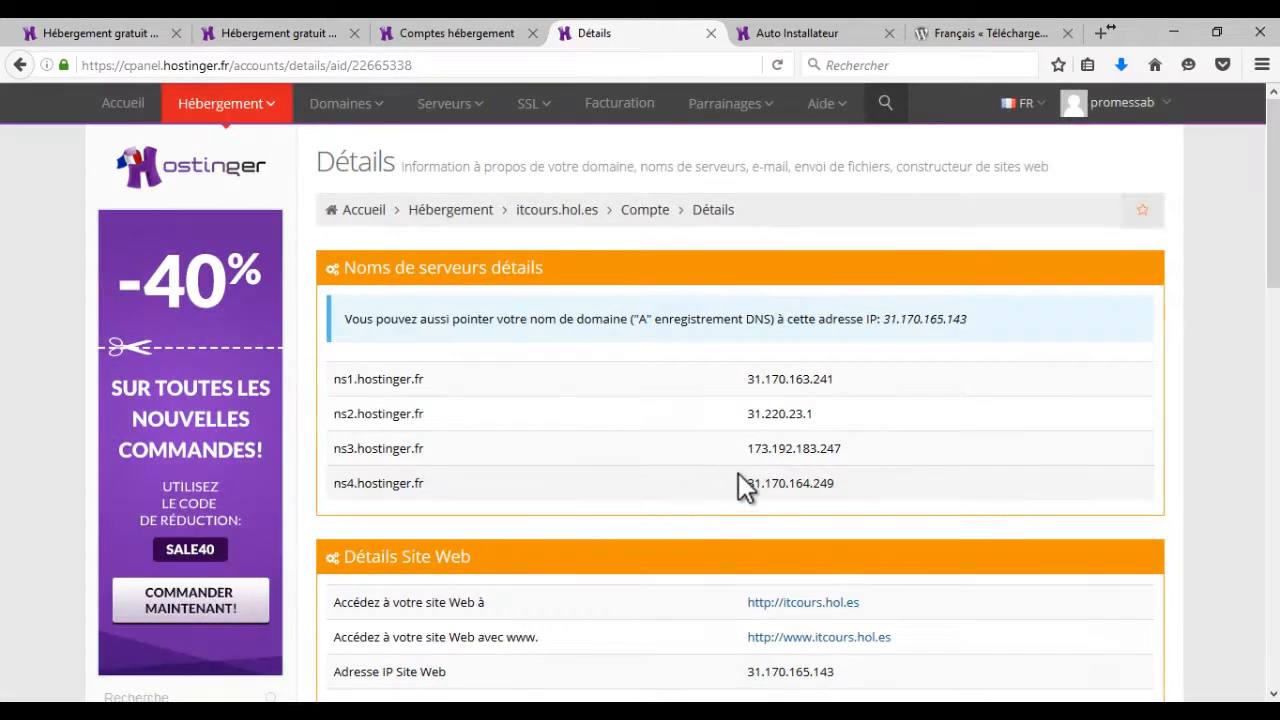
# Review the server, Site Web, E-mail and FTP sections (ftp.itcours.hol.es, port 21, public_html).
pyautogui.scroll(-10, 740, 486)
pyautogui.scroll(-3, 745, 520)
pyautogui.scroll(1, 740, 510)
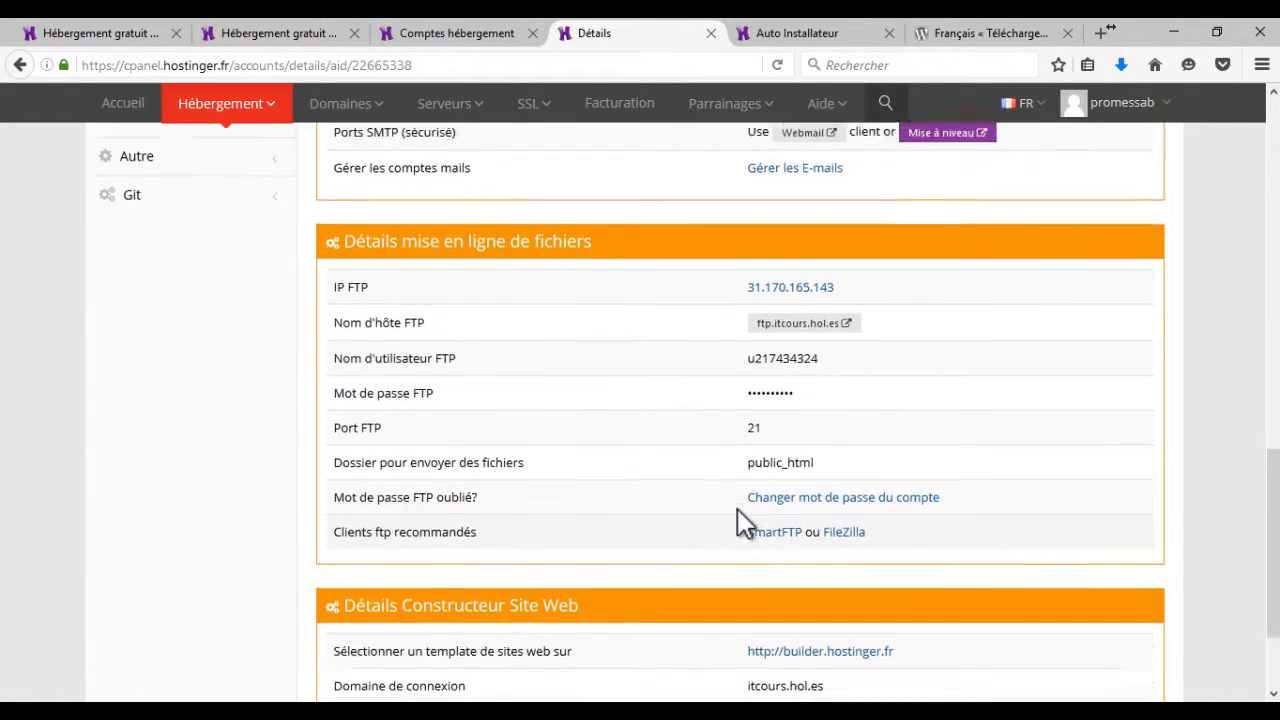
pyautogui.scroll(-2, 745, 400)
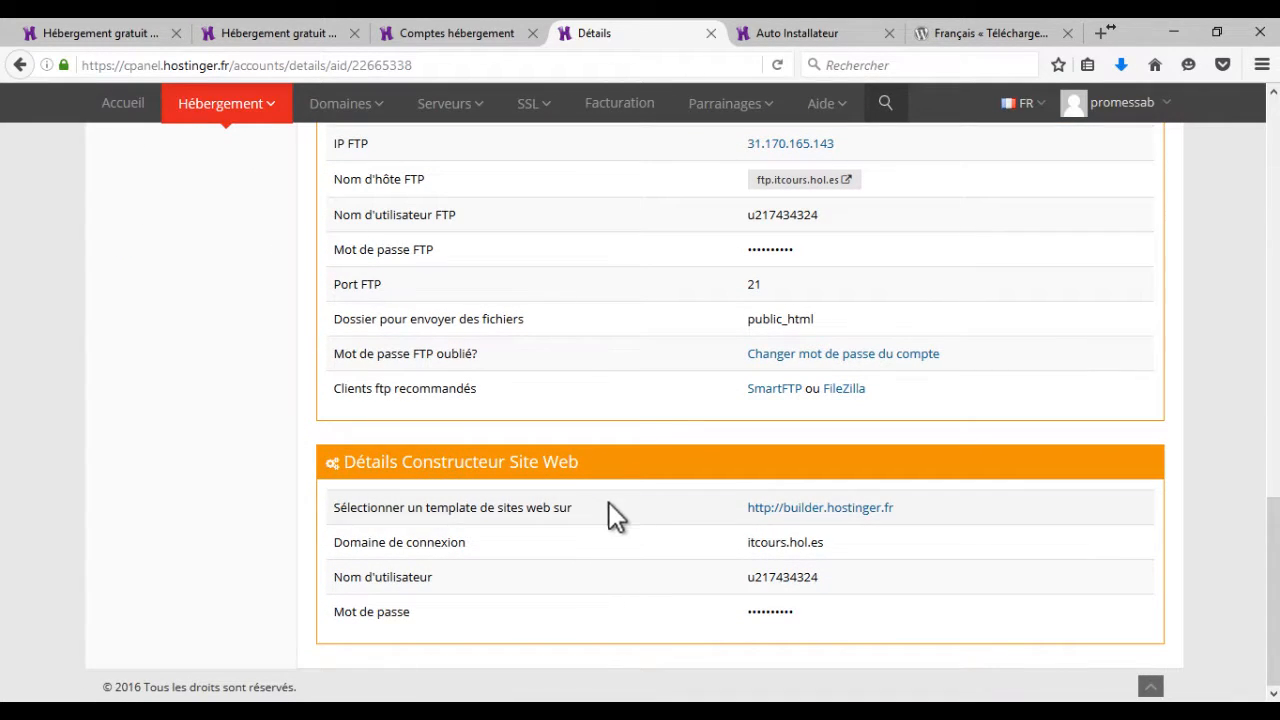
pyautogui.scroll(3, 826, 517)
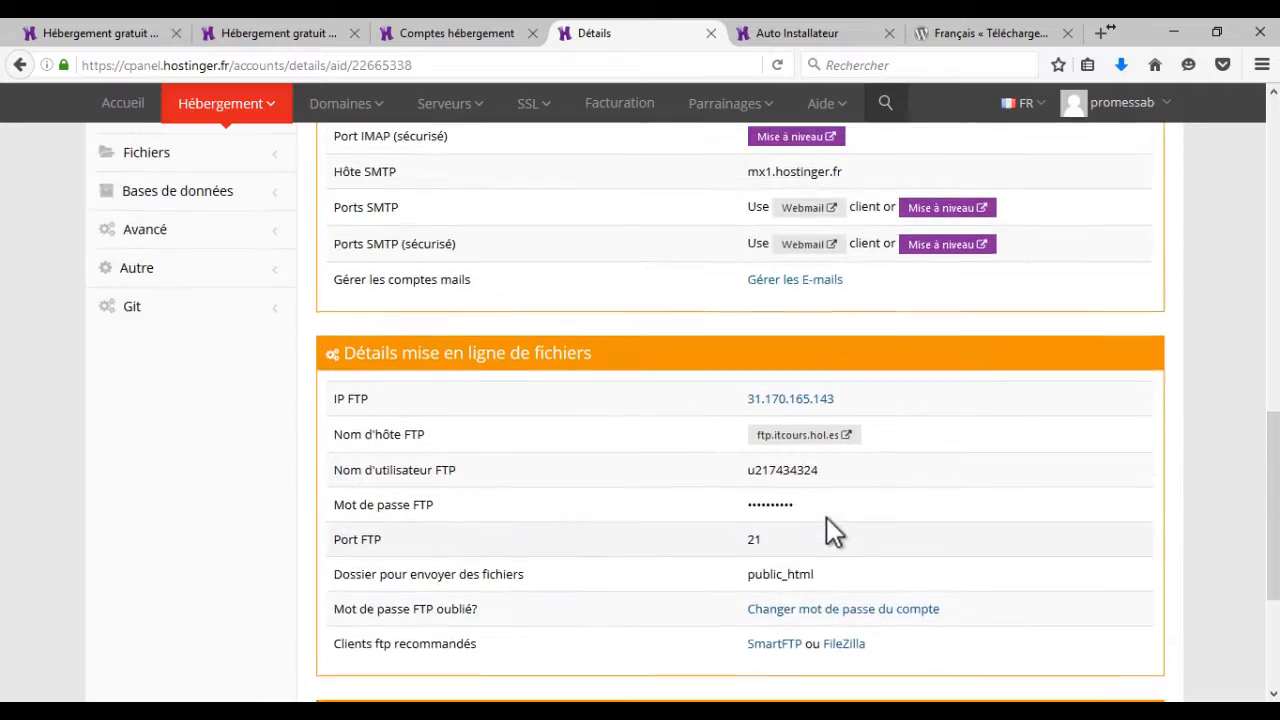
pyautogui.scroll(5, 663, 434)
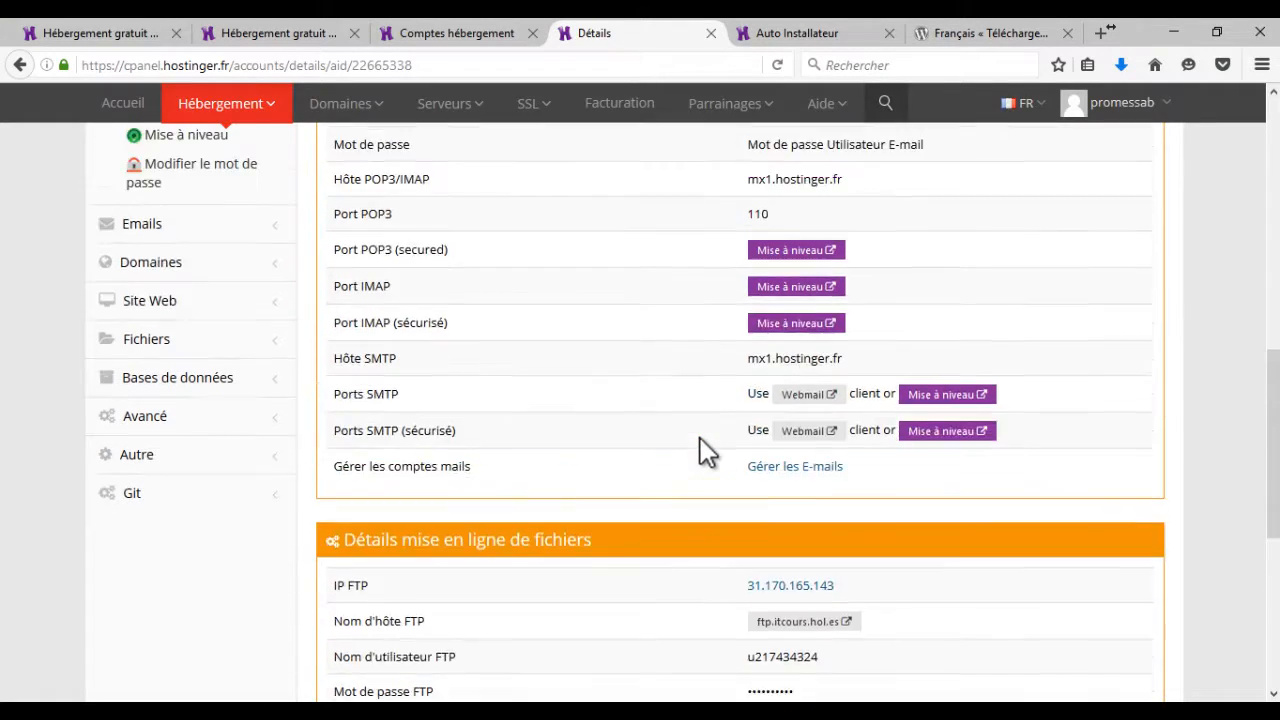
pyautogui.scroll(4, 707, 452)
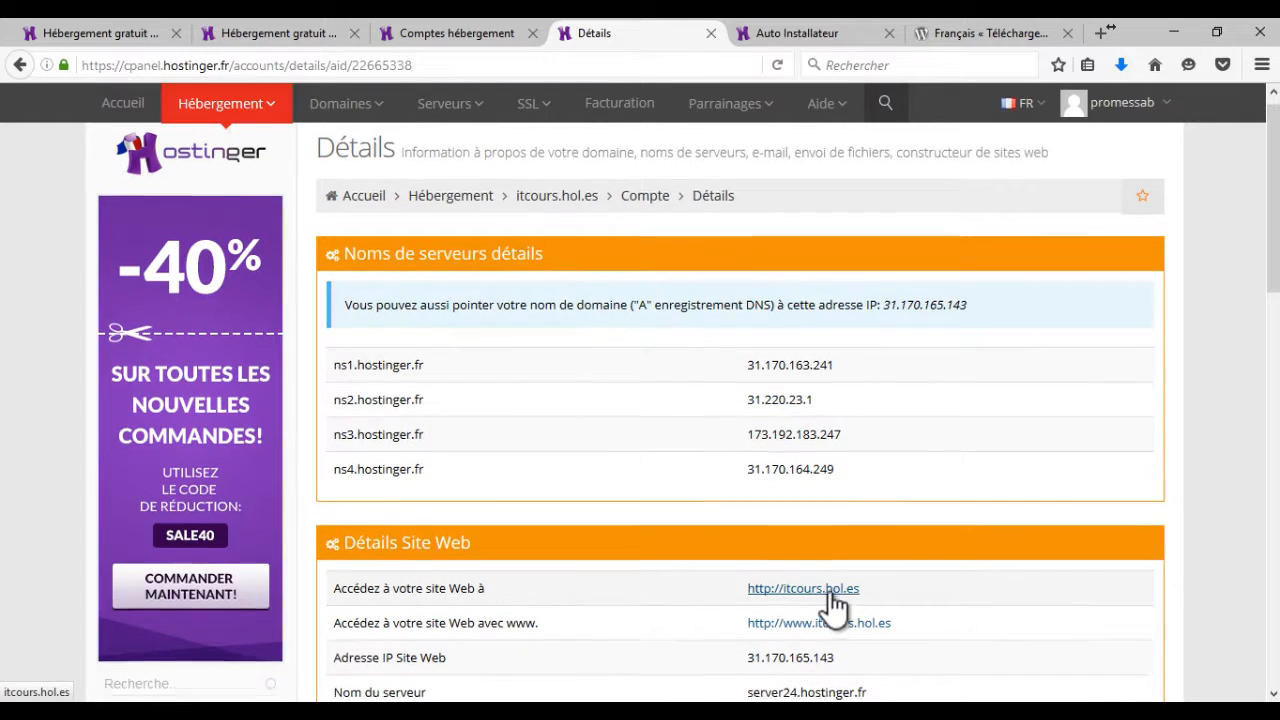
pyautogui.scroll(-10, 831, 594)
pyautogui.scroll(-2, 848, 521)
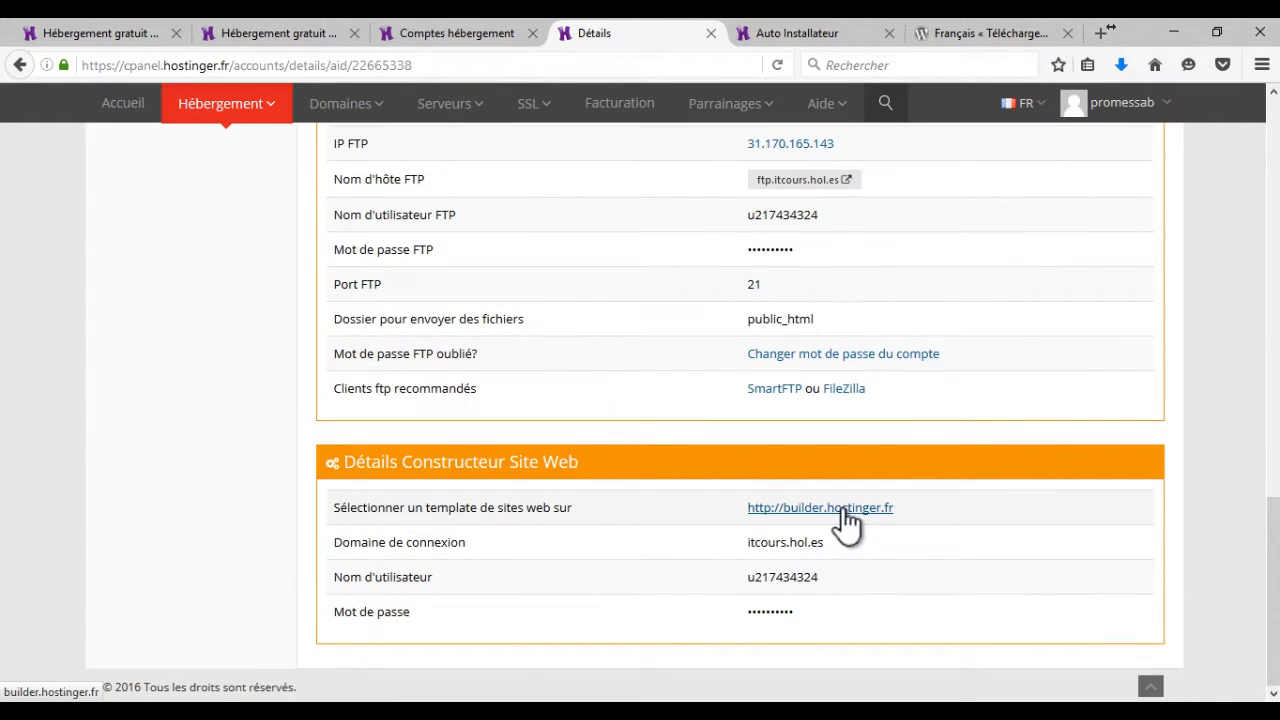
pyautogui.scroll(7, 812, 463)
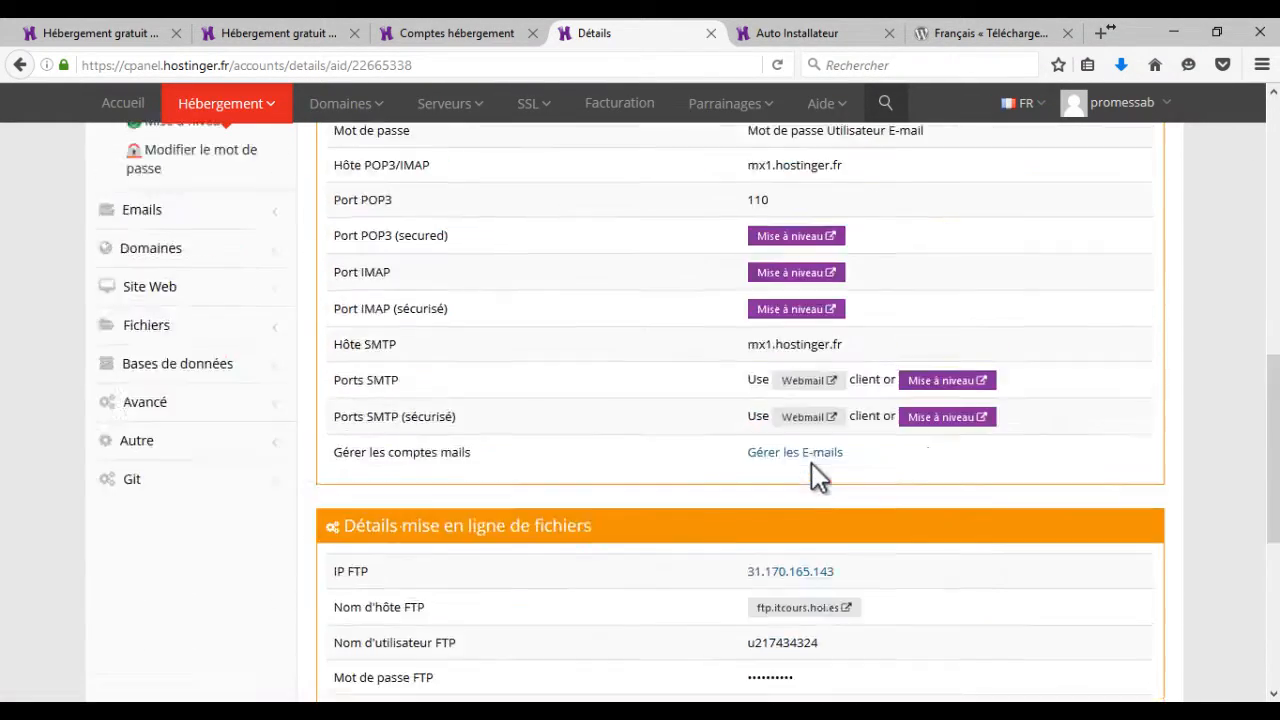
pyautogui.scroll(-4, 812, 471)
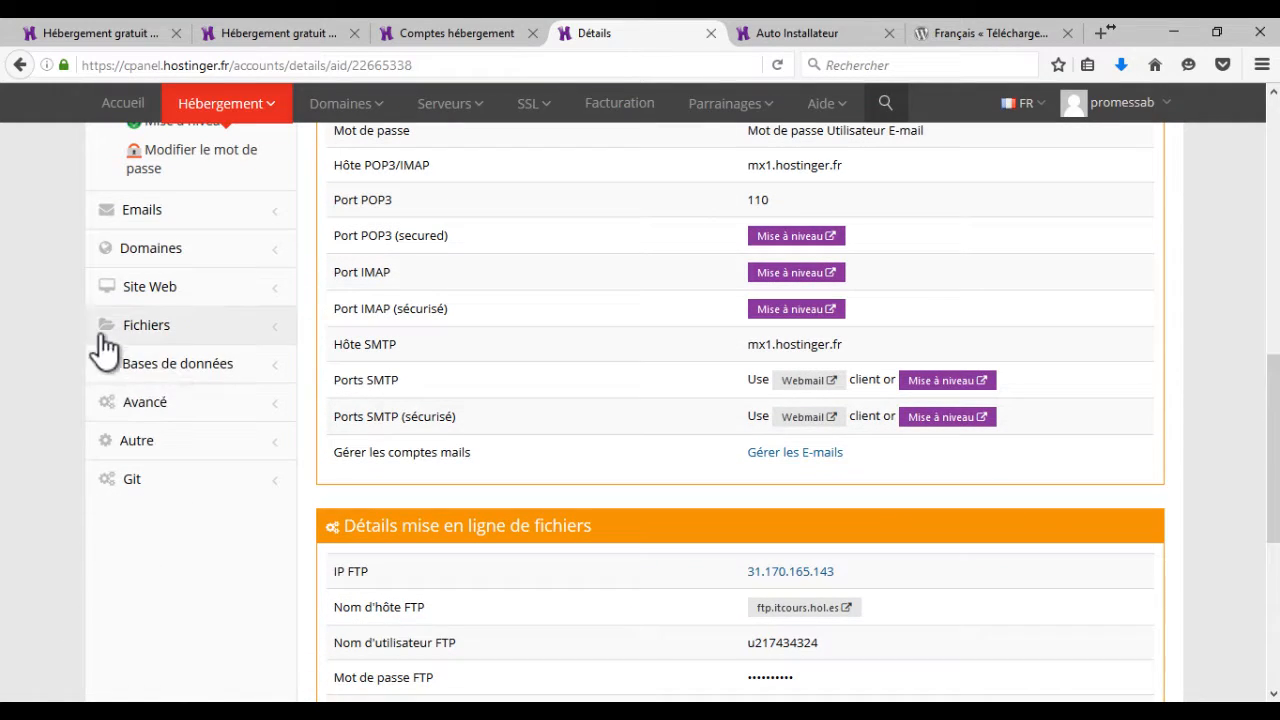
# Expand Bases de données in the menu and open Bases de données MySQL in a new tab.
pyautogui.rightClick(160, 372)
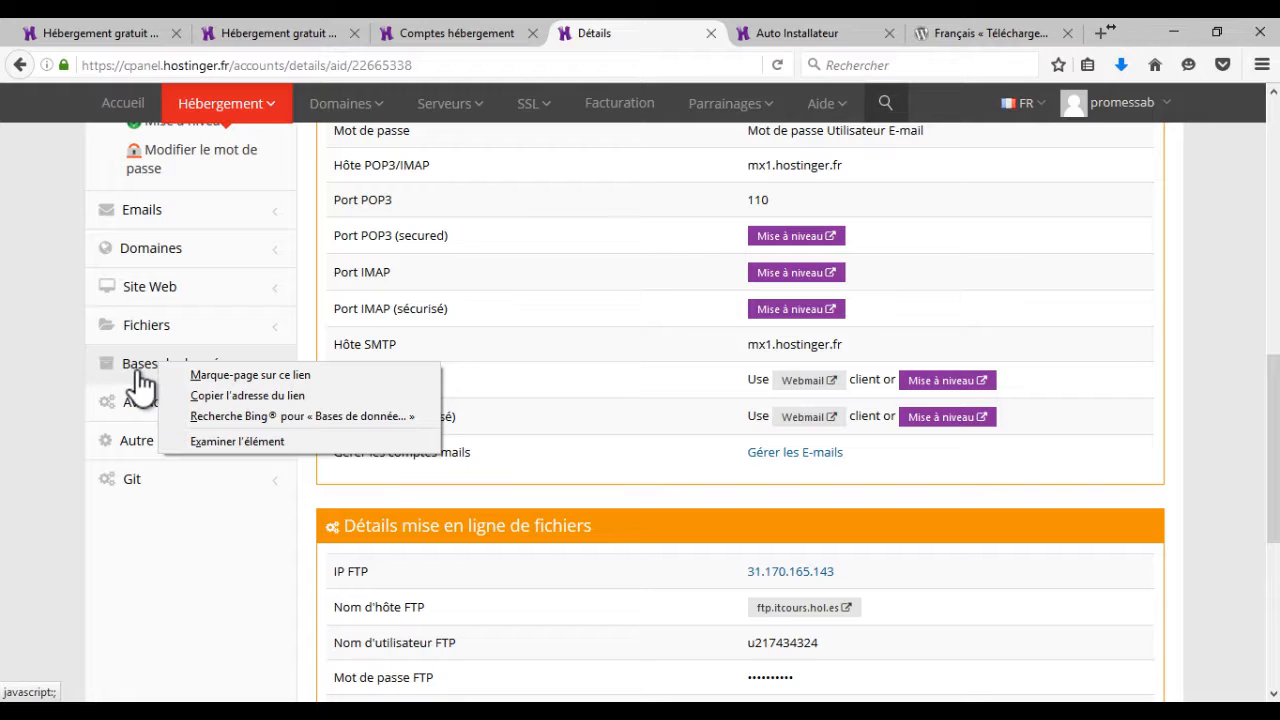
pyautogui.click(138, 384)
pyautogui.click(138, 384)
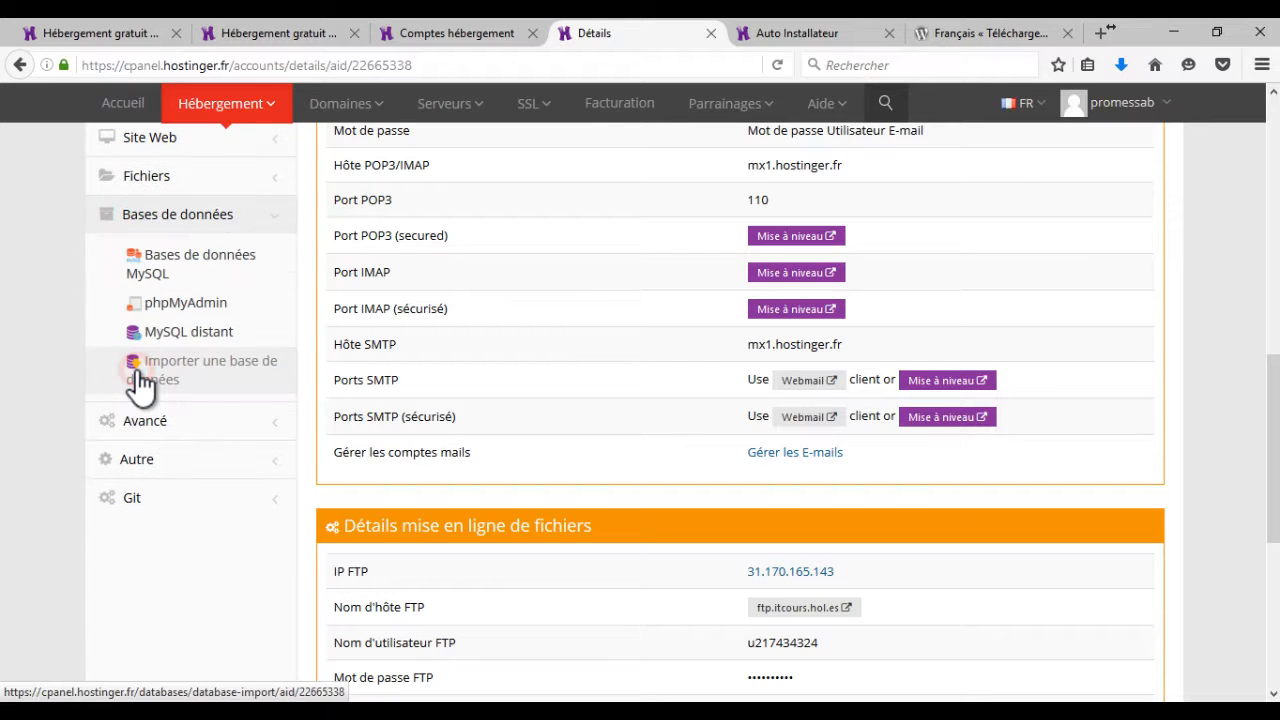
pyautogui.rightClick(186, 258)
pyautogui.click(368, 265)
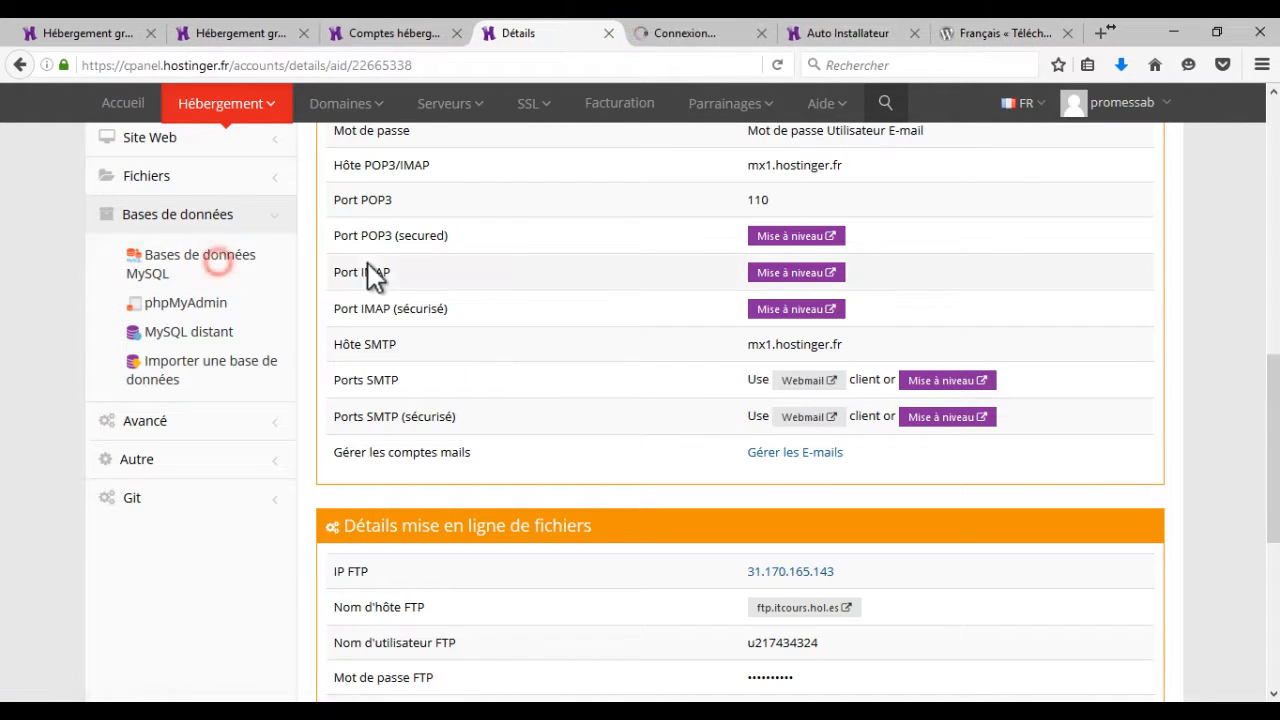
pyautogui.click(676, 30)
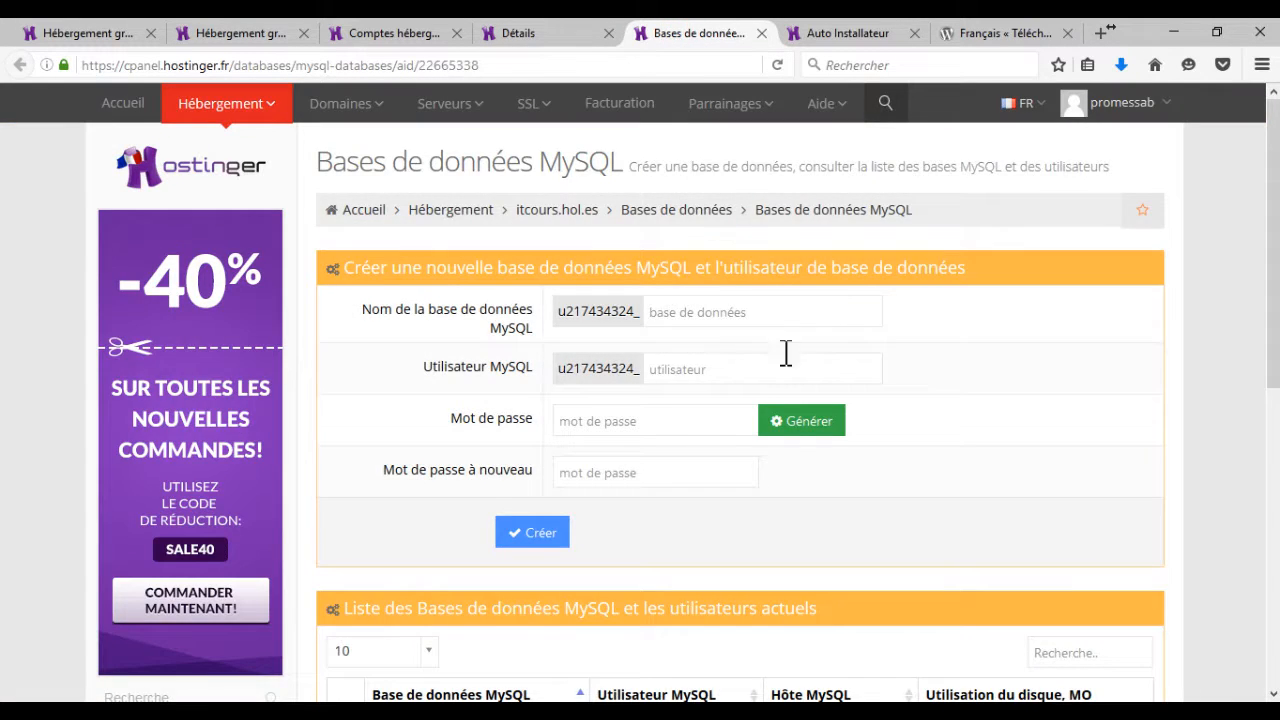
# Expand the itcou database row and refresh its disk usage, now 0.01 MB.
pyautogui.scroll(-3, 786, 360)
pyautogui.click(342, 409)
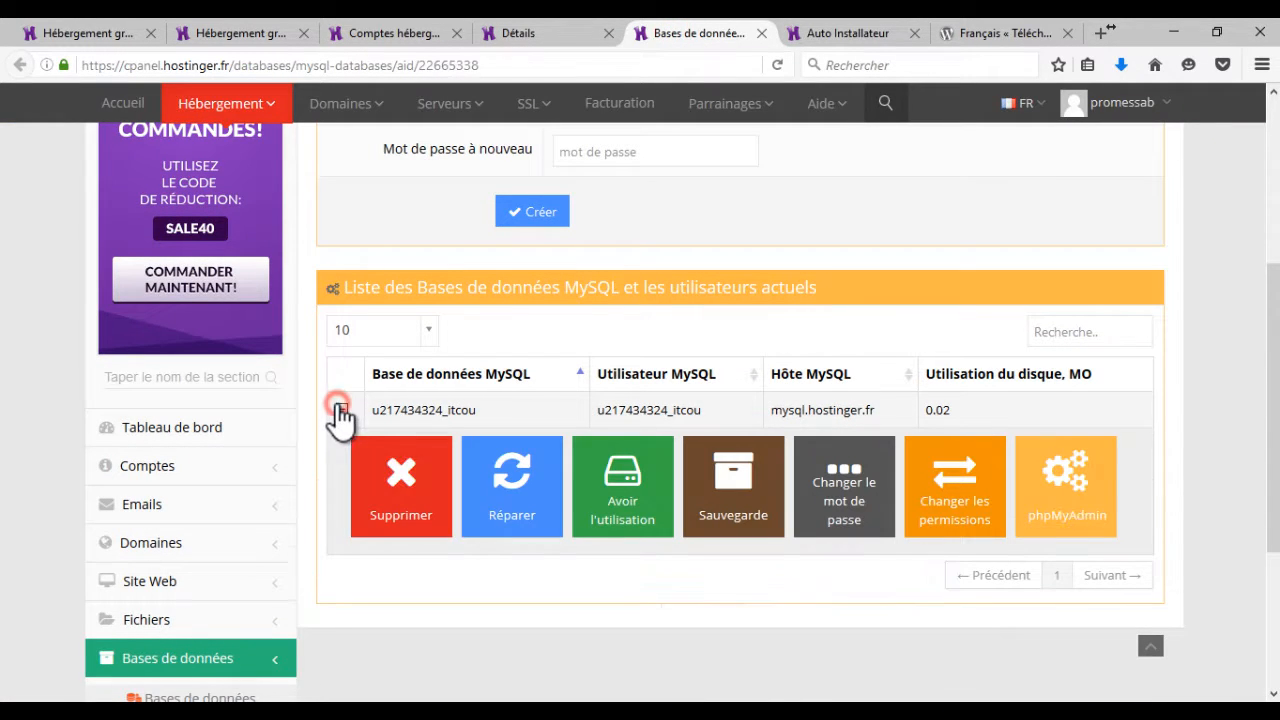
pyautogui.click(635, 490)
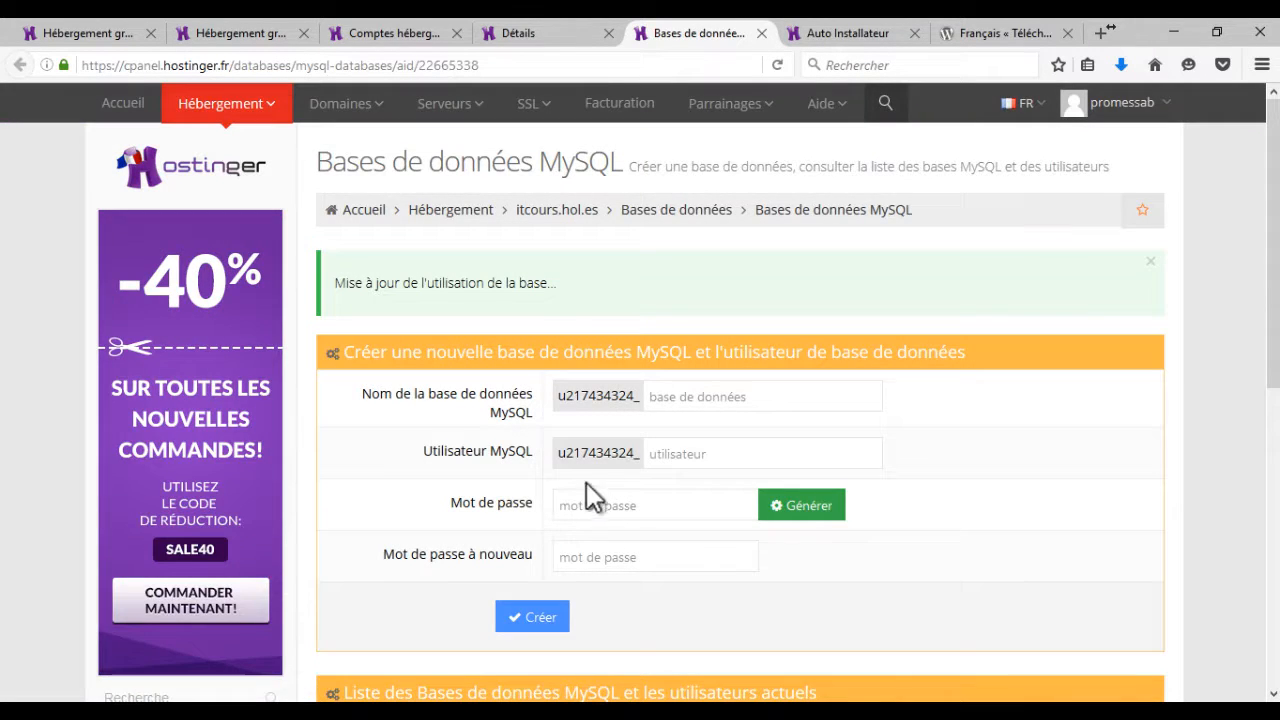
pyautogui.scroll(-5, 620, 470)
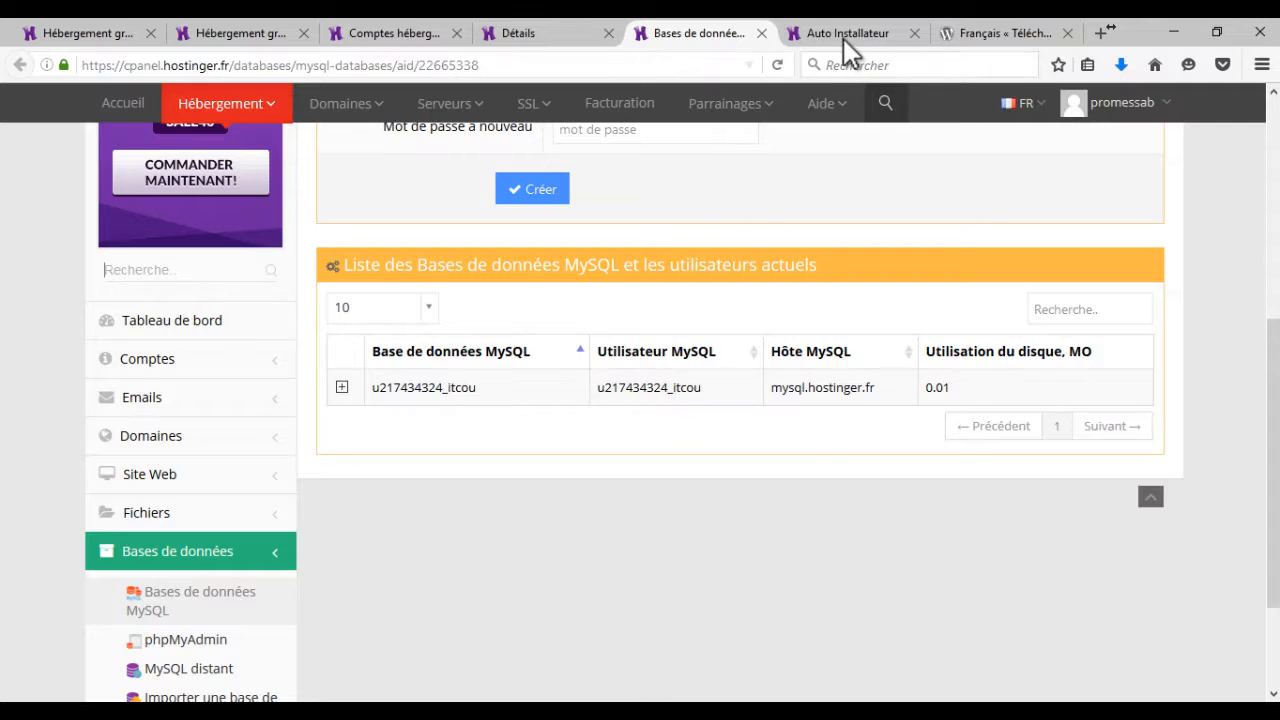
pyautogui.click(845, 35)
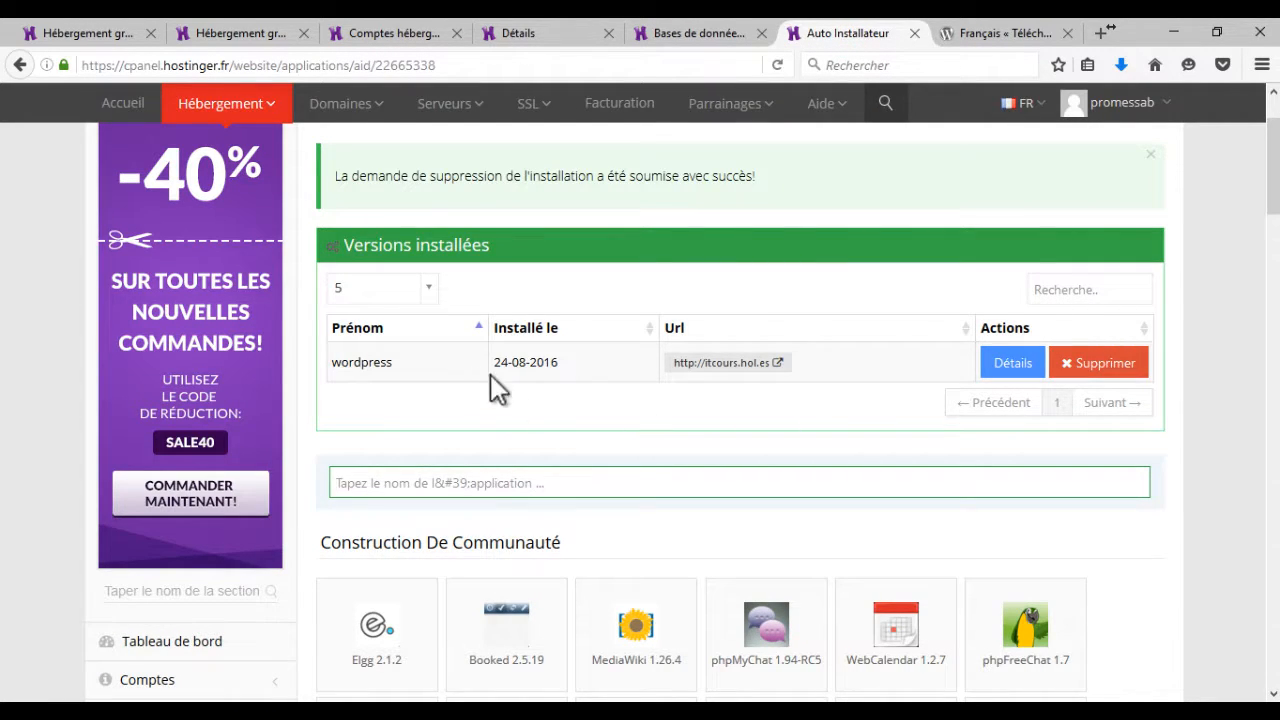
# Delete the WordPress installation again with Oui and close the Auto Installateur tab.
pyautogui.click(1107, 365)
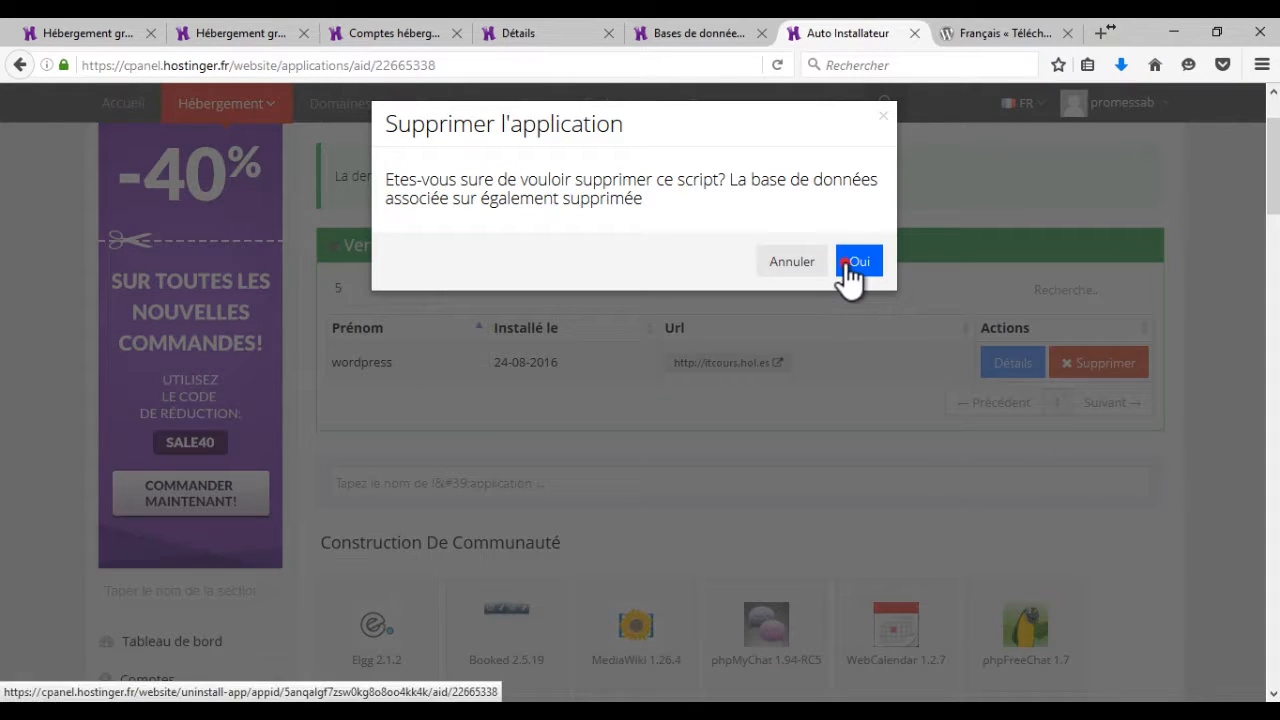
pyautogui.click(845, 262)
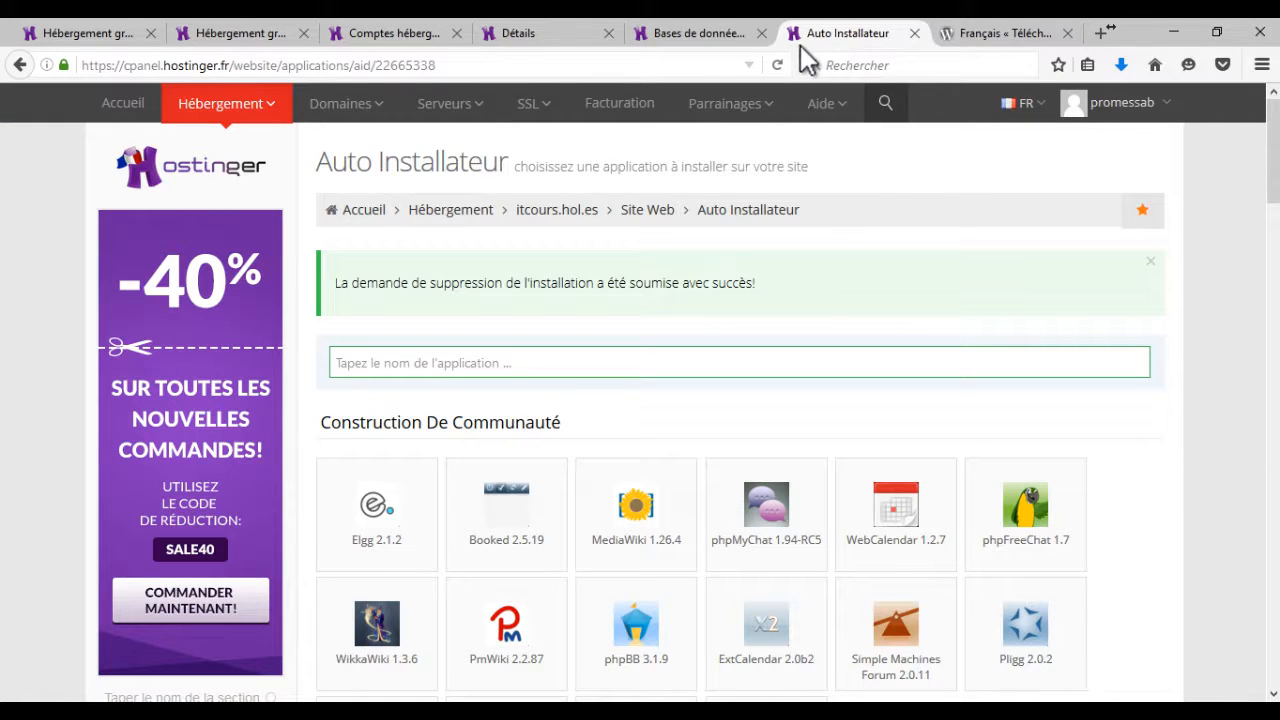
pyautogui.click(910, 34)
pyautogui.click(691, 31)
pyautogui.click(566, 30)
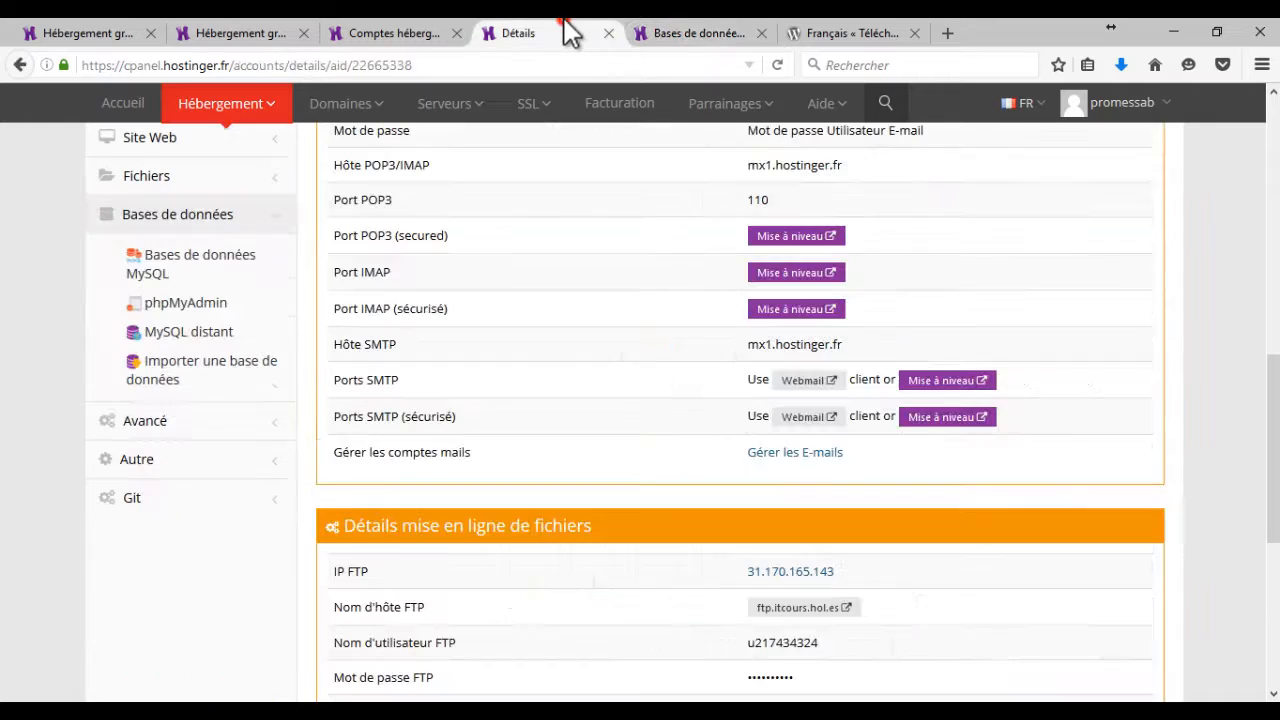
# Close the WordPress download tab and minimize the hosting browser window.
pyautogui.scroll(2, 737, 159)
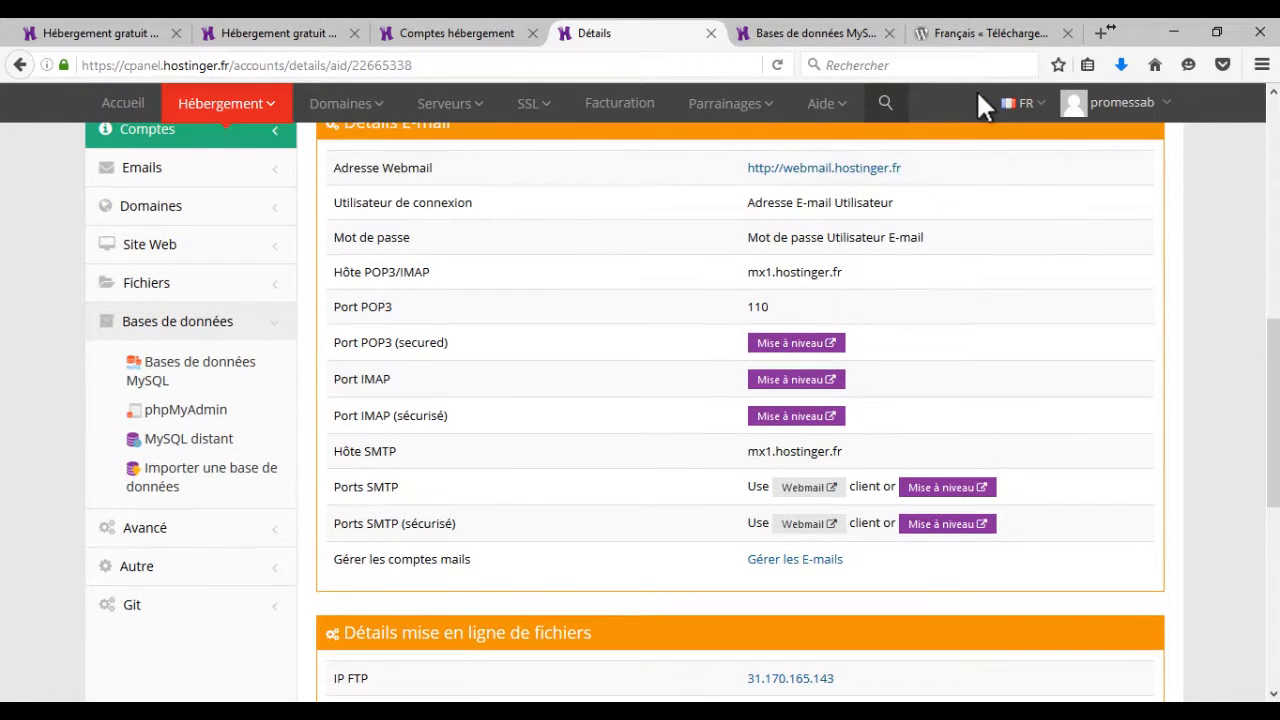
pyautogui.click(987, 35)
pyautogui.click(1067, 33)
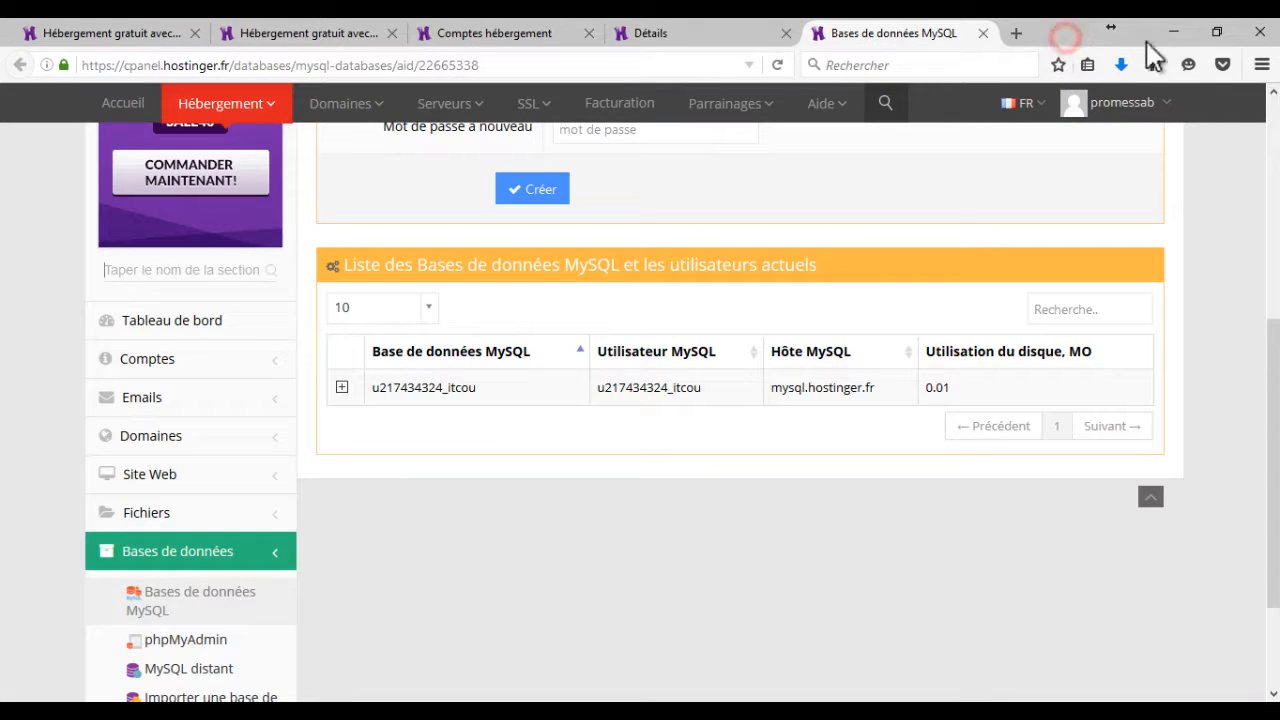
pyautogui.click(1170, 36)
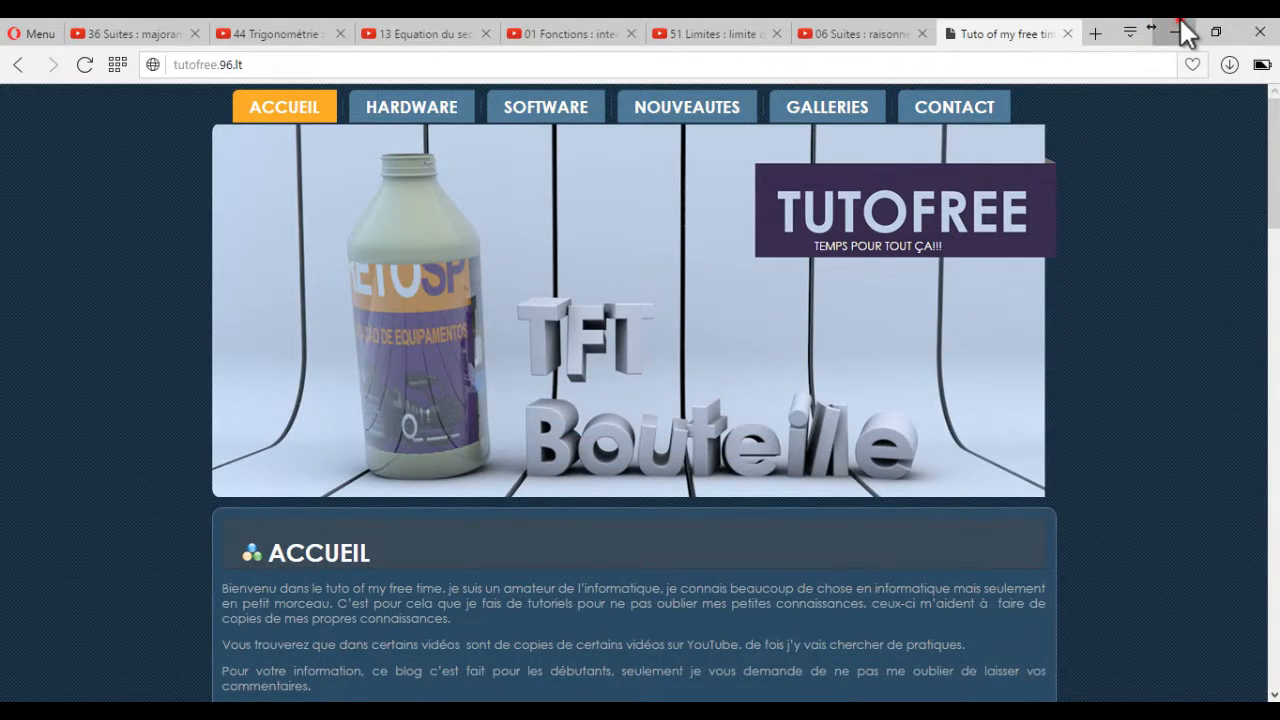
# Snap Notepad++ to the right half and Firefox's Hostinger Détails page to the left half.
pyautogui.click(1172, 24)
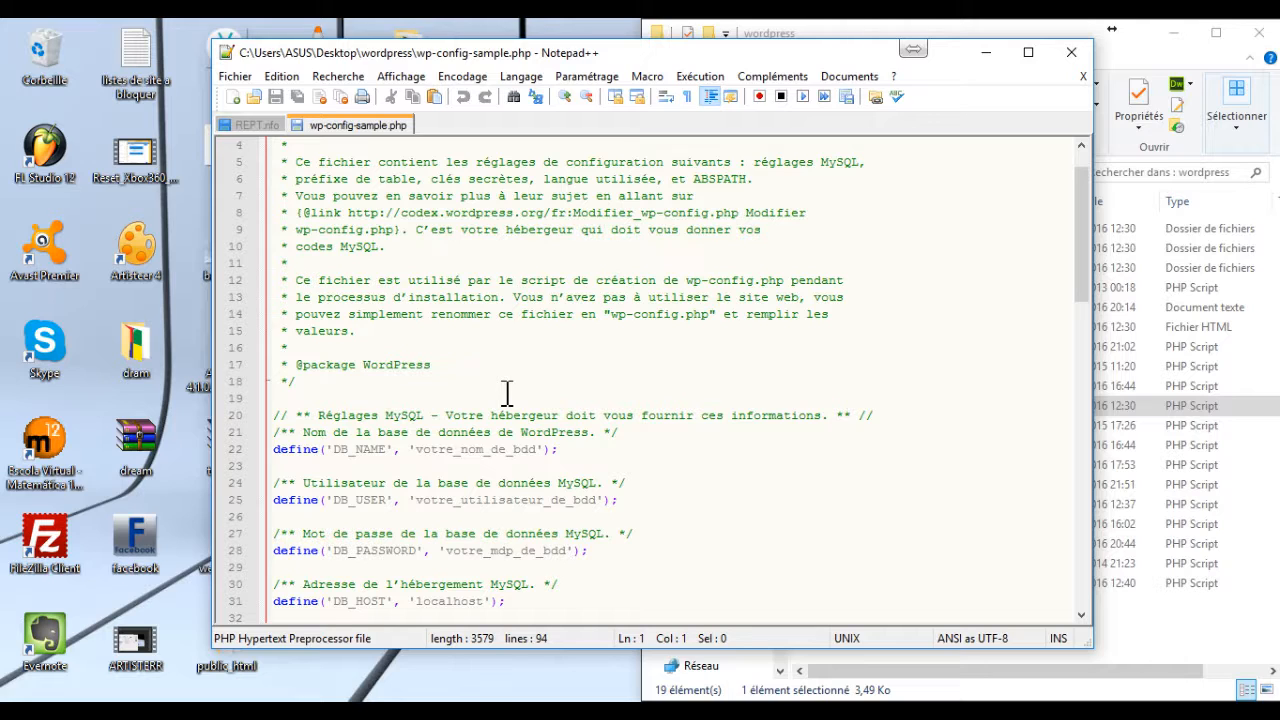
pyautogui.moveTo(664, 57); pyautogui.dragTo(1279, 170)
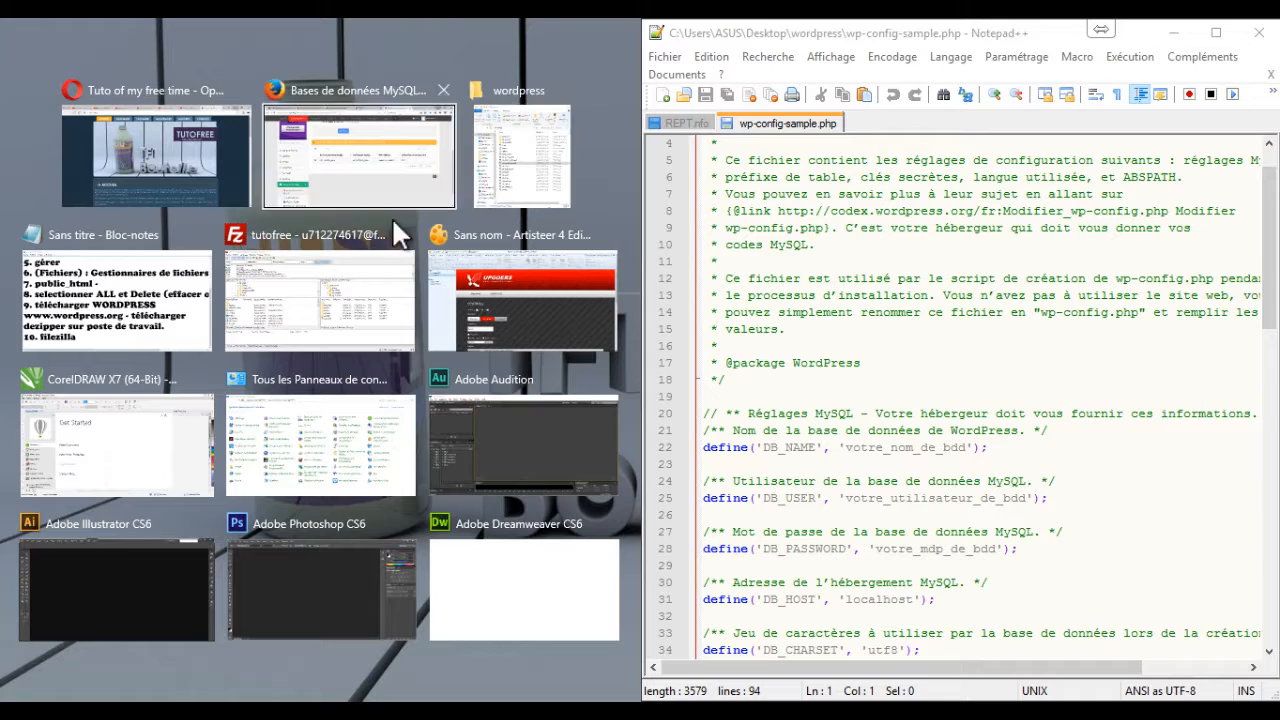
pyautogui.click(314, 166)
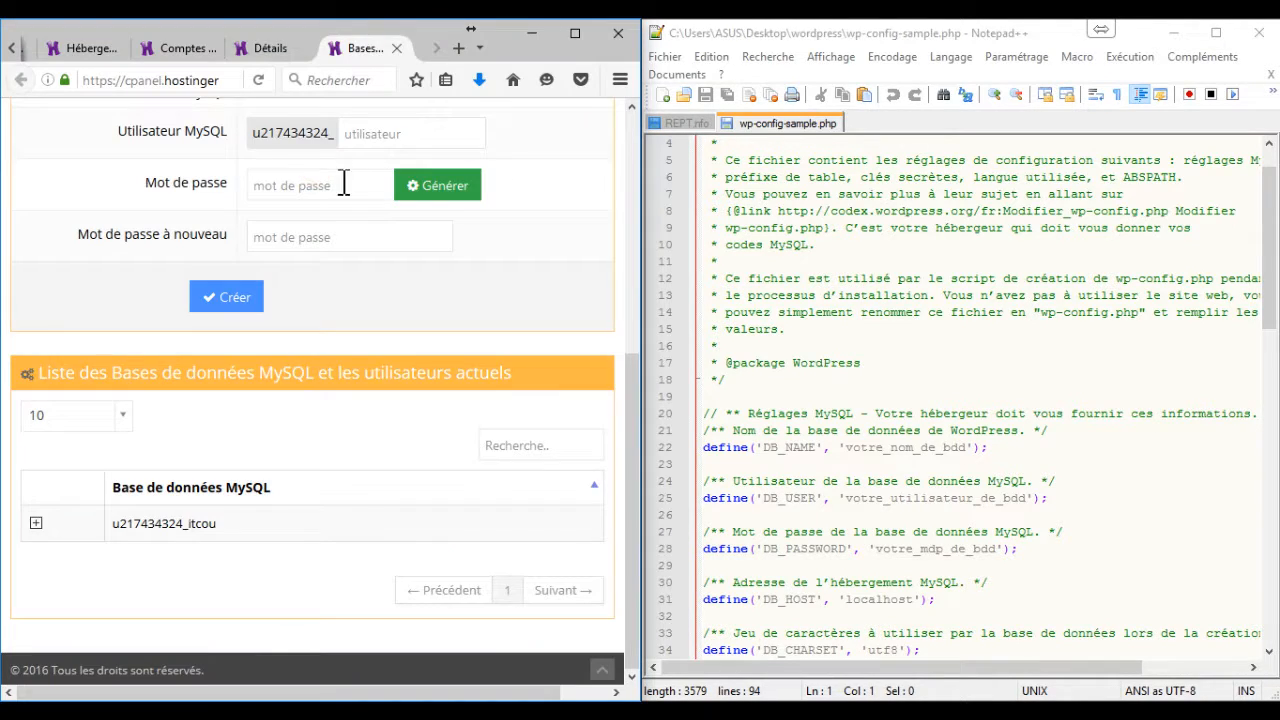
pyautogui.click(273, 55)
pyautogui.scroll(-2, 329, 275)
pyautogui.scroll(5, 329, 270)
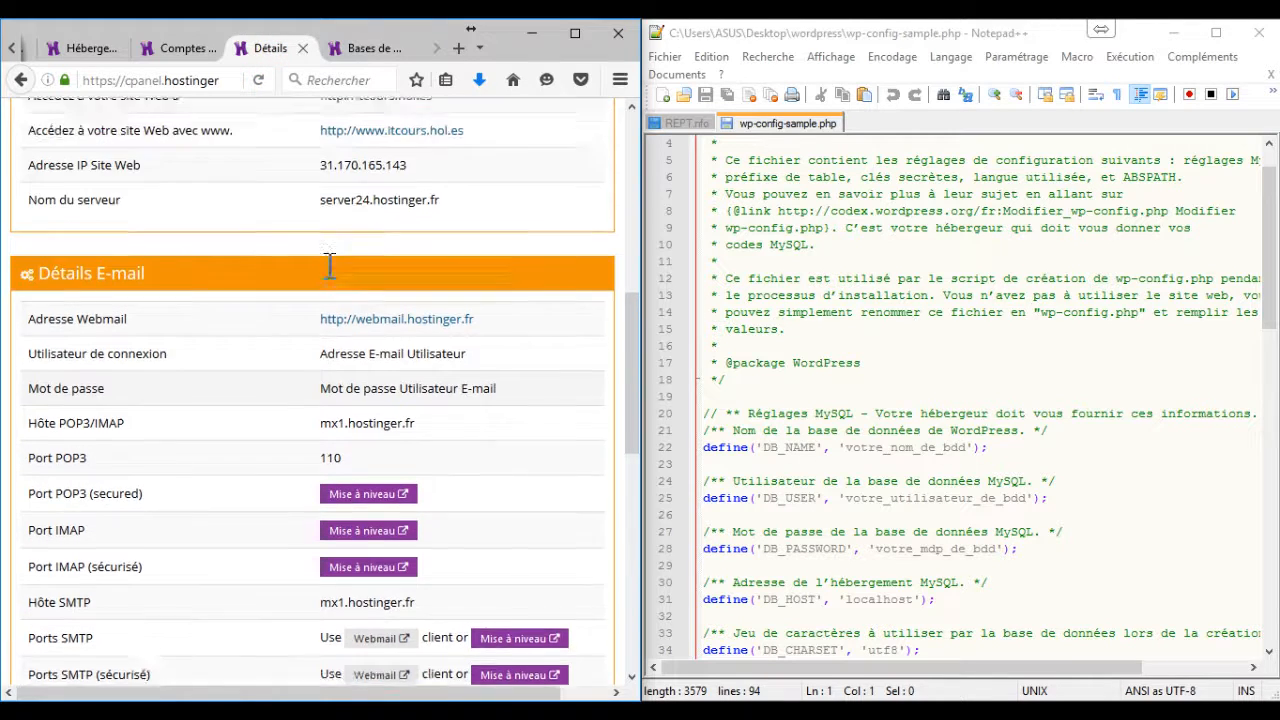
pyautogui.scroll(-4, 329, 270)
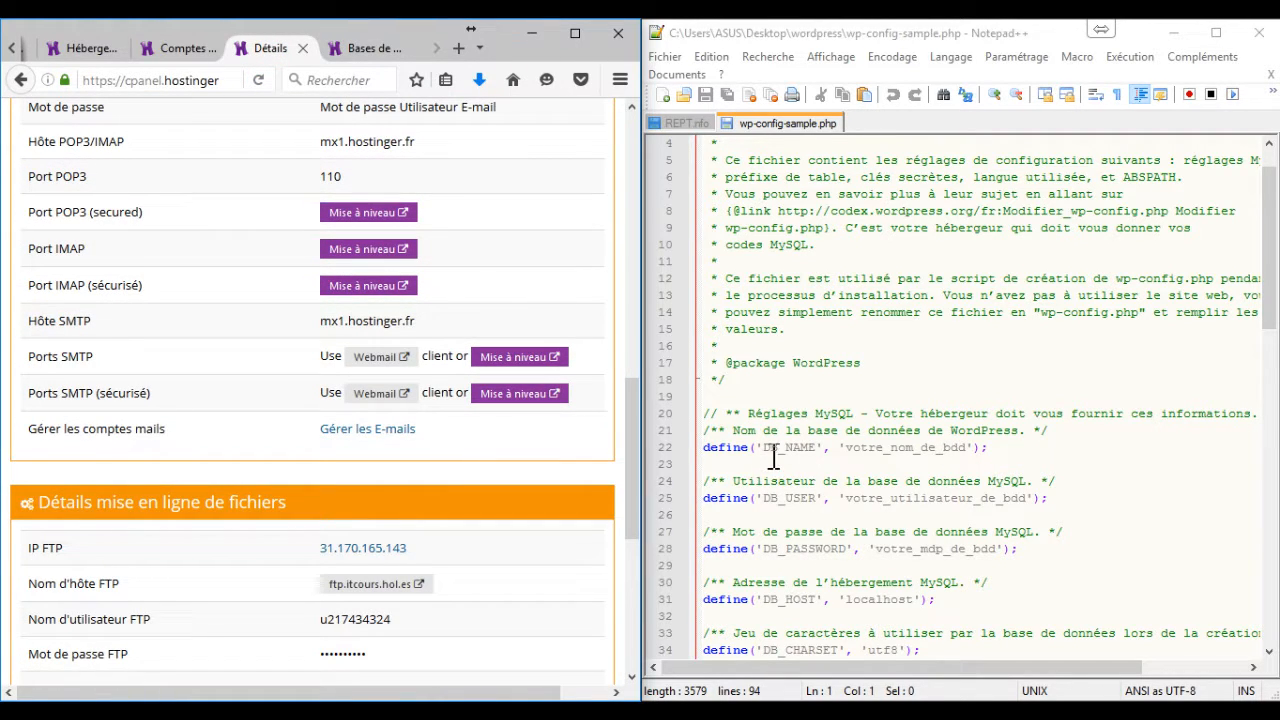
# Replace votre_nom_de_bdd in DB_NAME with the itcou database name copied from the MySQL list.
pyautogui.moveTo(848, 450); pyautogui.dragTo(967, 450)
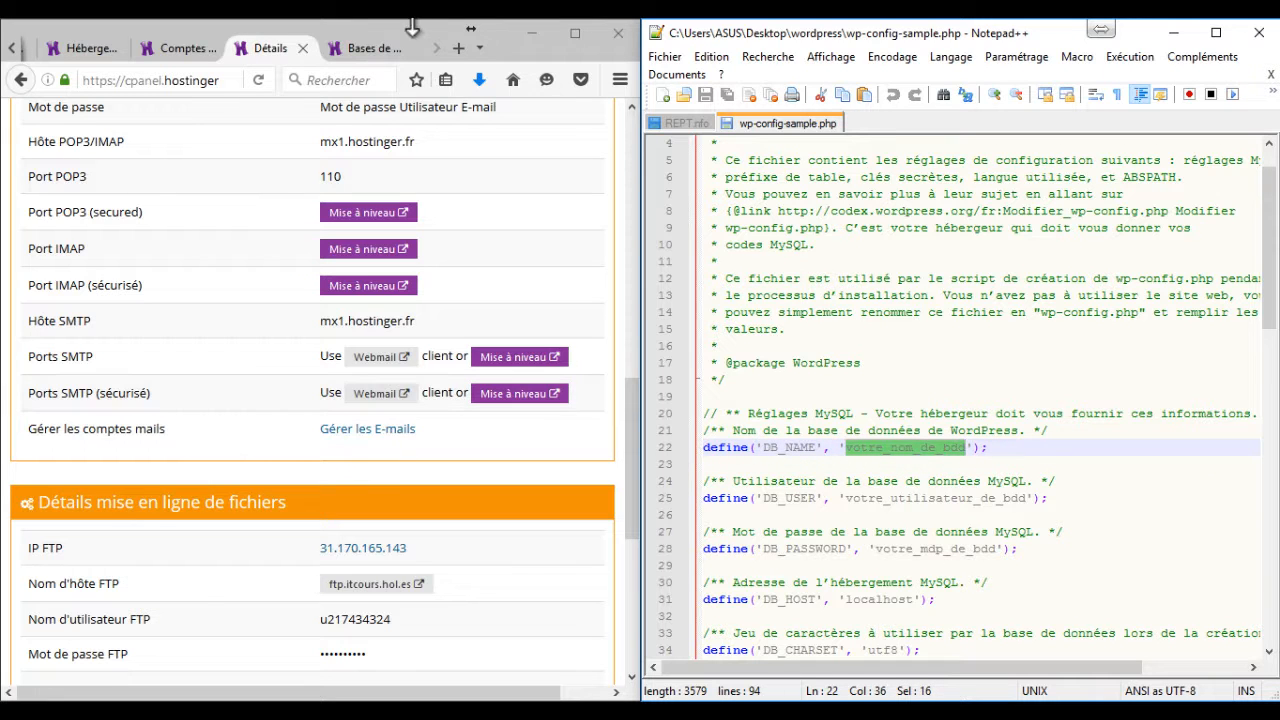
pyautogui.click(372, 48)
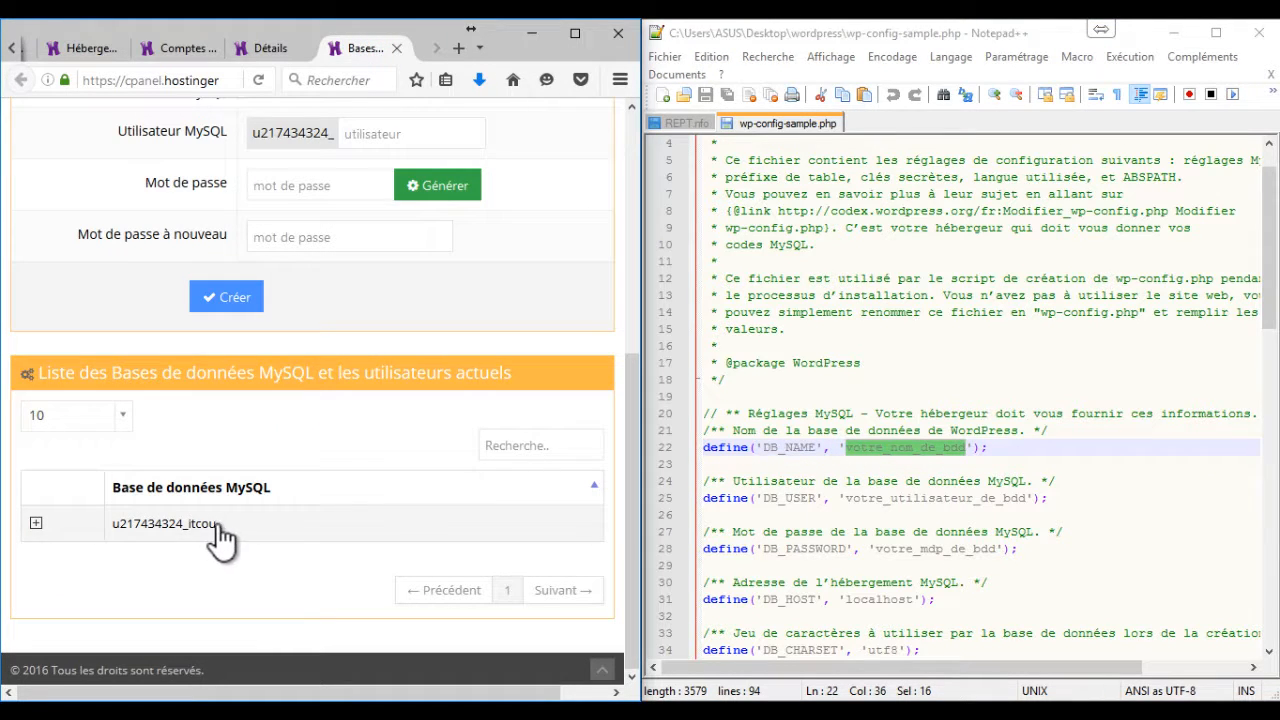
pyautogui.moveTo(216, 524); pyautogui.dragTo(124, 531)
pyautogui.click(115, 538)
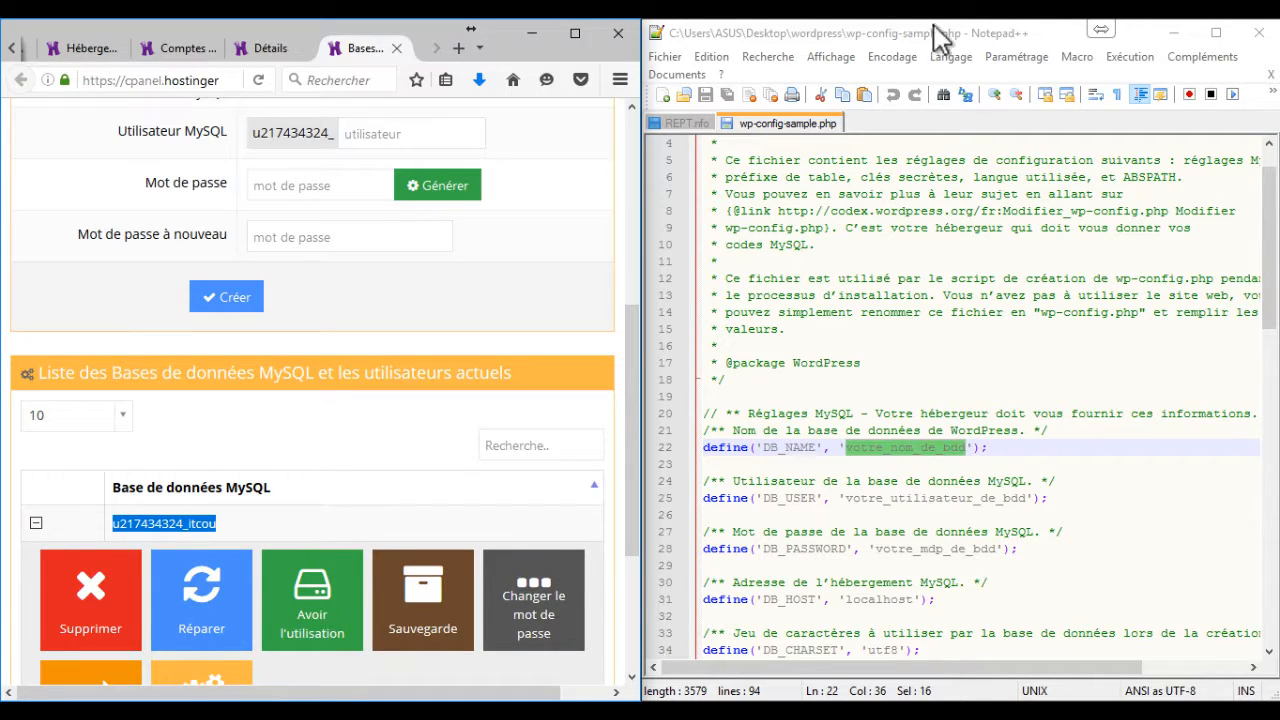
pyautogui.click(935, 33)
pyautogui.write('u217434324_itcou')
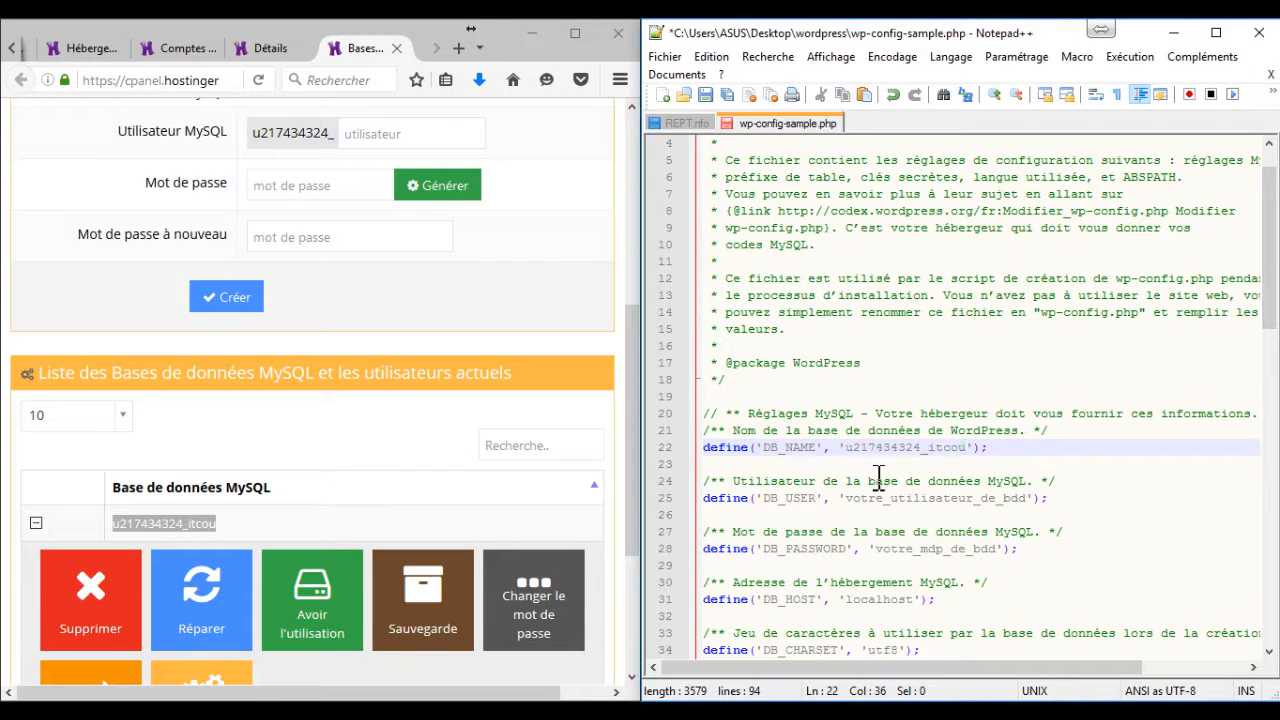
pyautogui.moveTo(965, 452); pyautogui.dragTo(845, 456)
# Select the DB_USER placeholder on line 25 and reload the MySQL databases page full screen.
pyautogui.click(864, 498)
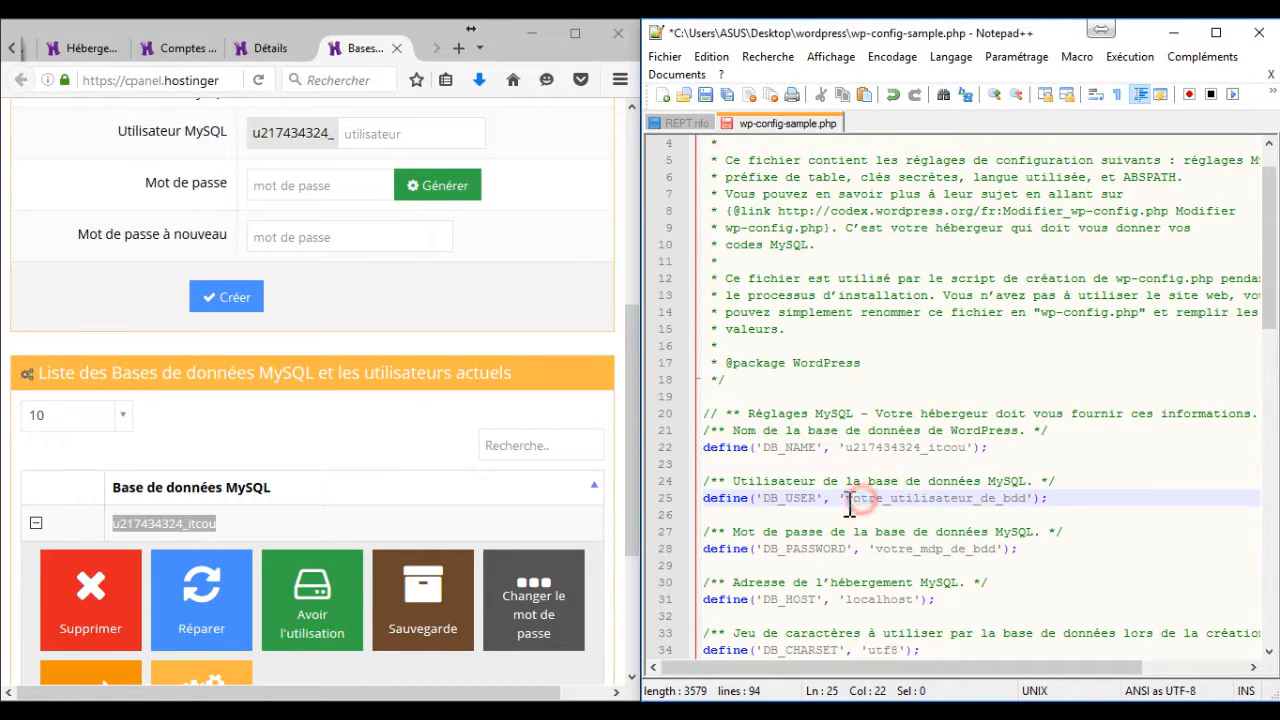
pyautogui.moveTo(848, 505); pyautogui.dragTo(1026, 504)
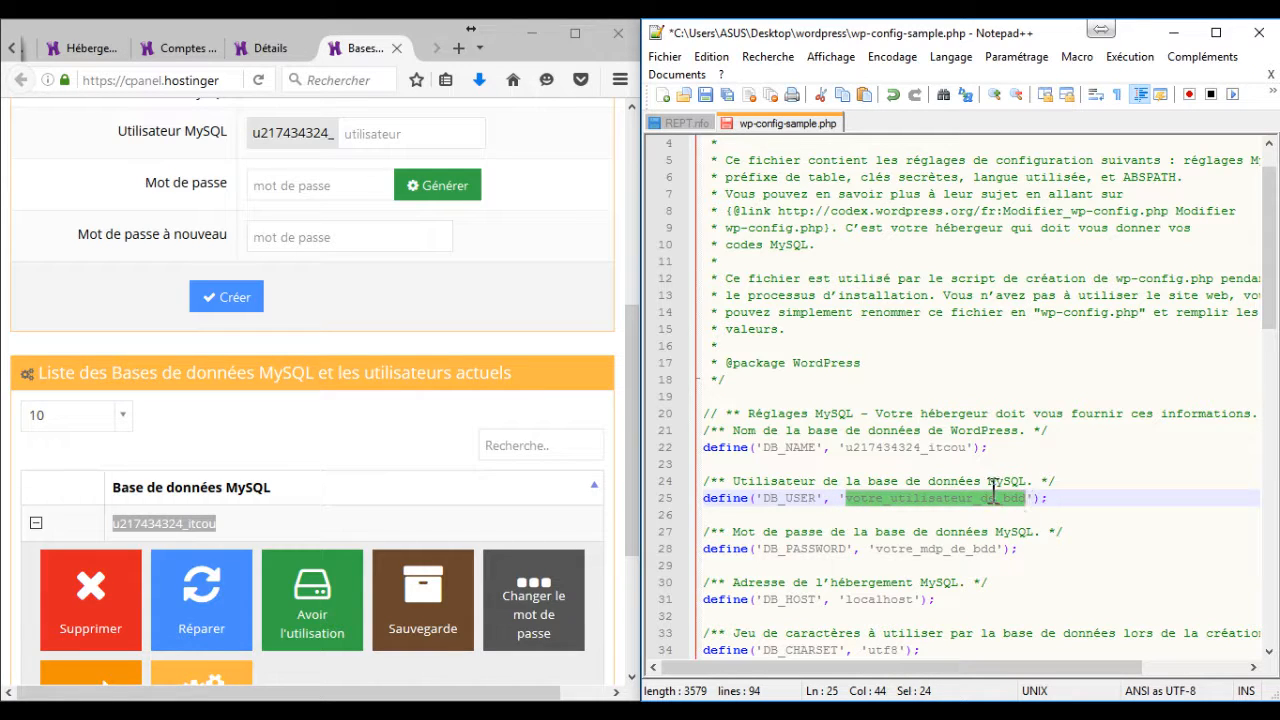
pyautogui.click(36, 523)
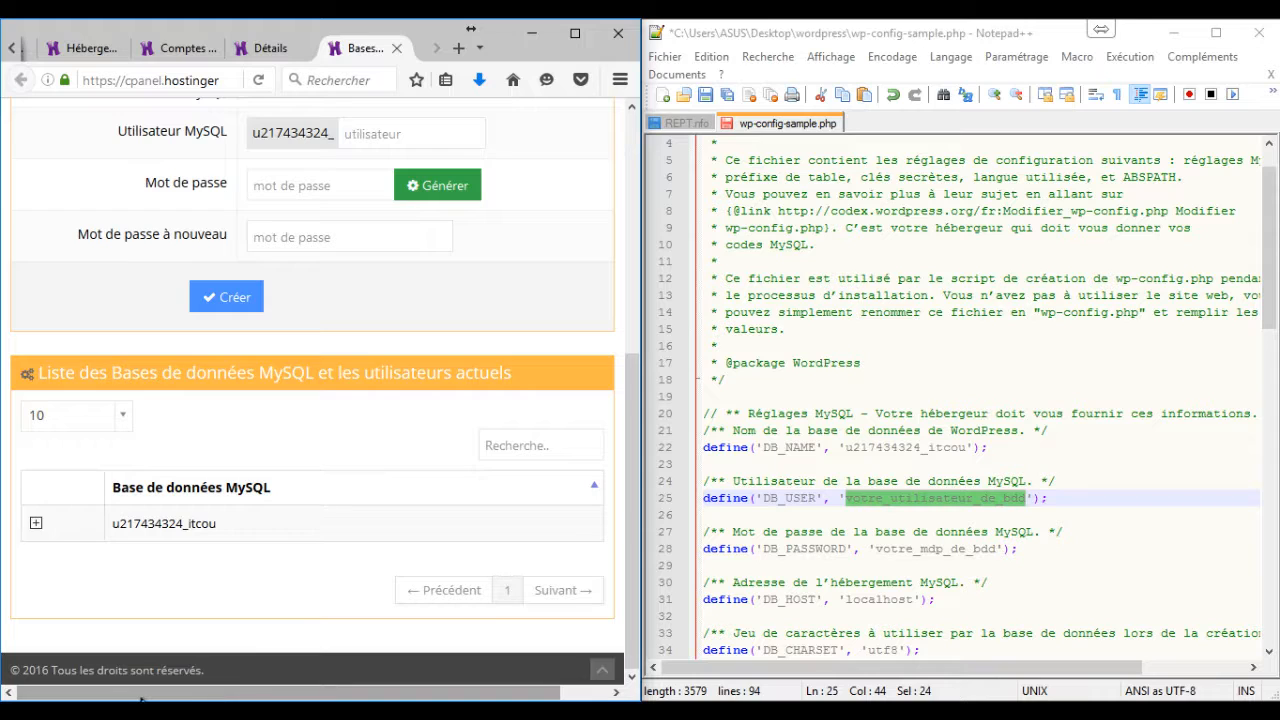
pyautogui.moveTo(144, 693); pyautogui.dragTo(92, 657)
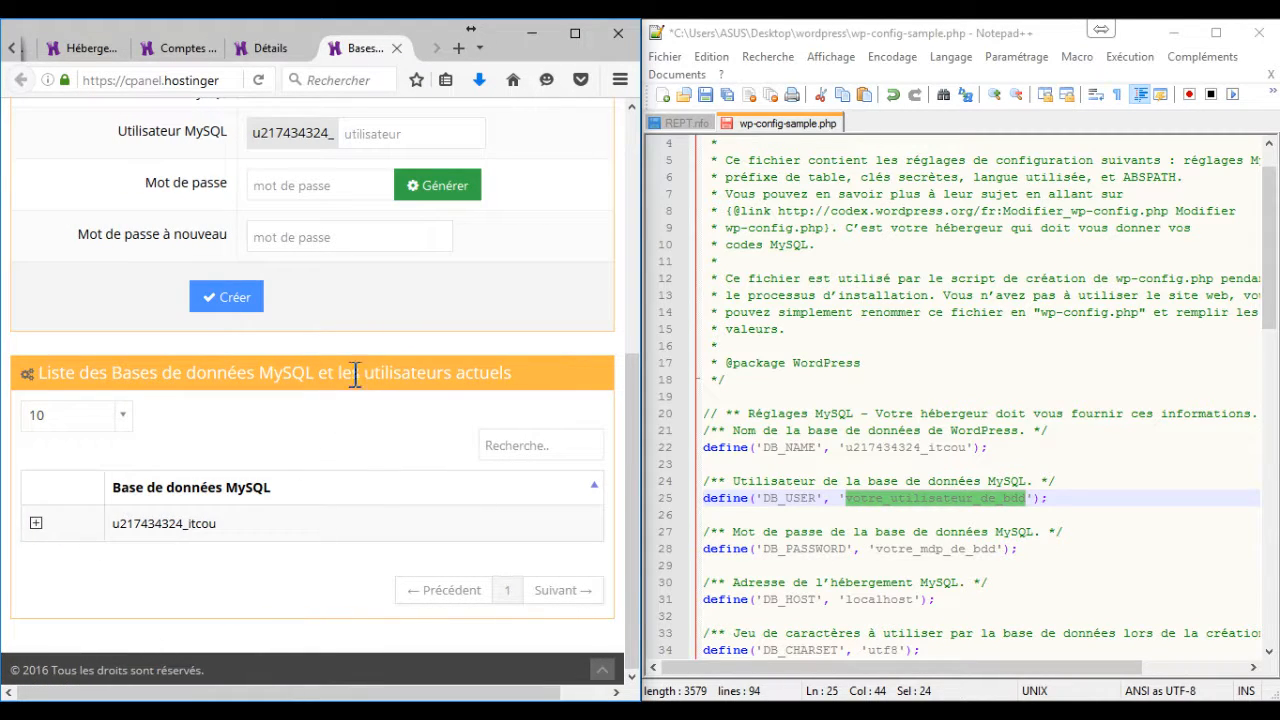
pyautogui.scroll(5, 366, 297)
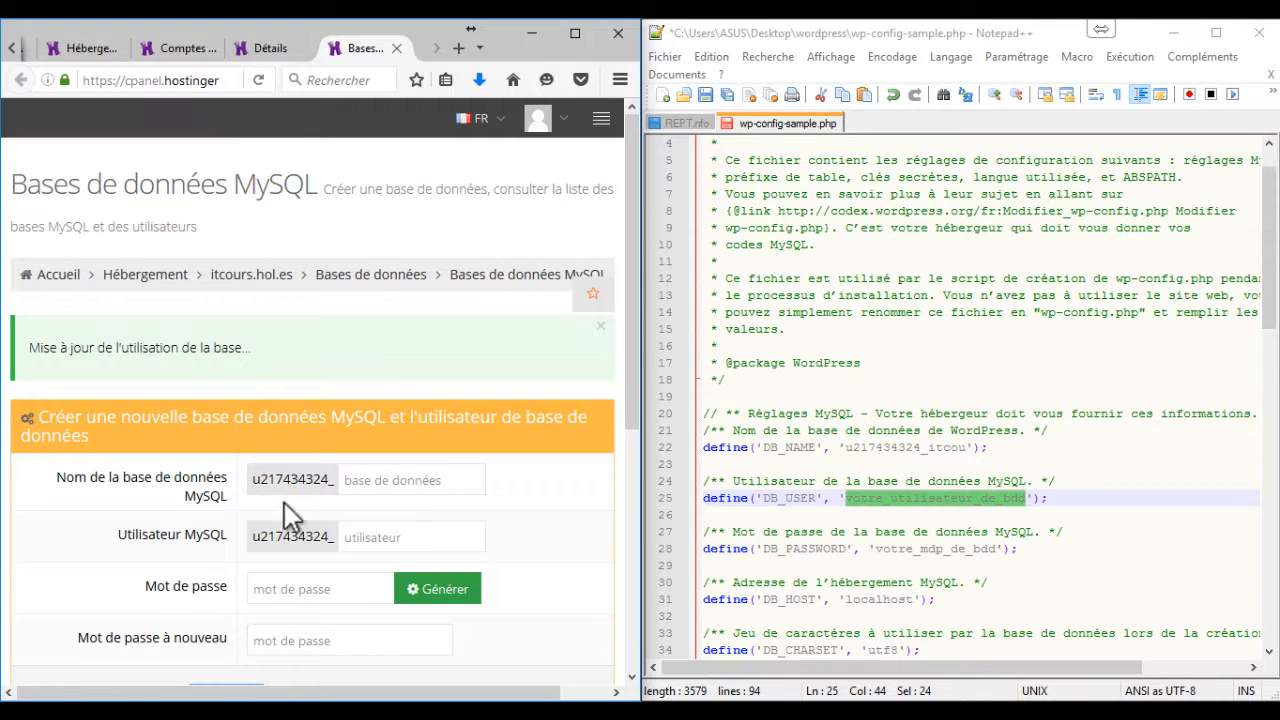
pyautogui.click(470, 275)
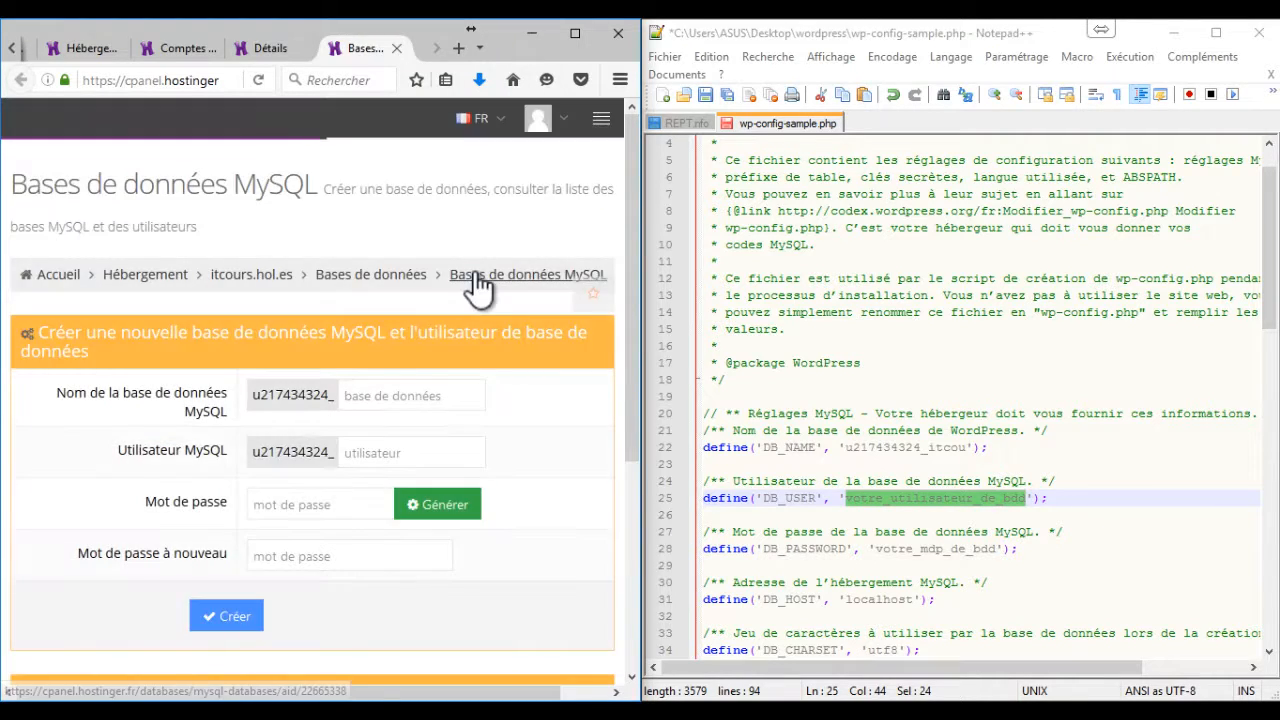
pyautogui.scroll(-5, 379, 404)
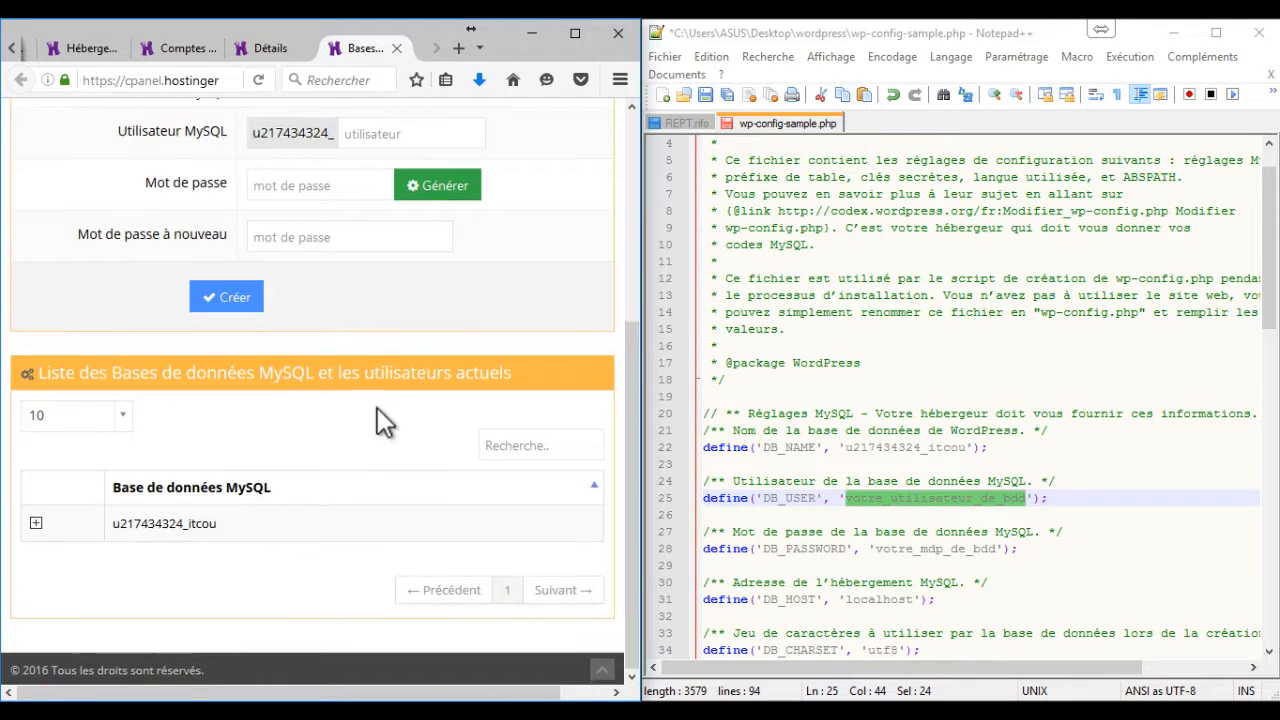
pyautogui.click(575, 34)
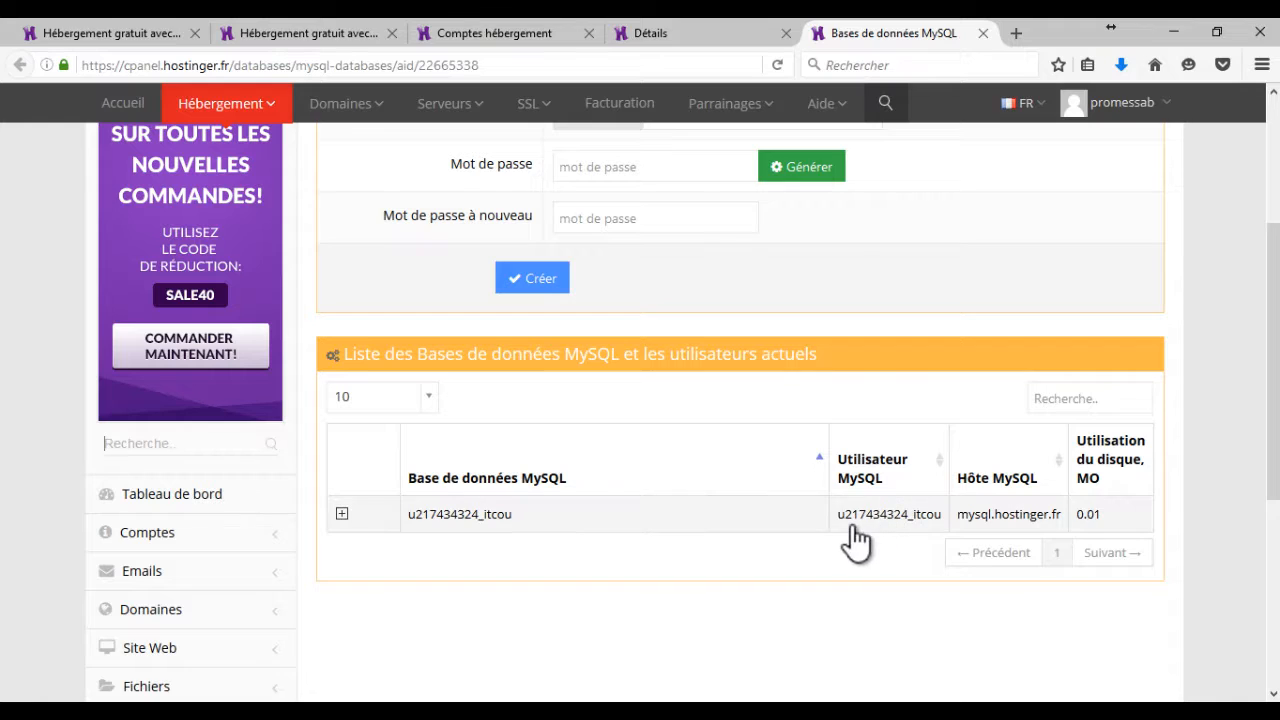
# Set DB_USER to the prefixed itcou MySQL user copied from cPanel.
pyautogui.moveTo(838, 516); pyautogui.dragTo(941, 518)
pyautogui.hotkey('ctrl', 'c')
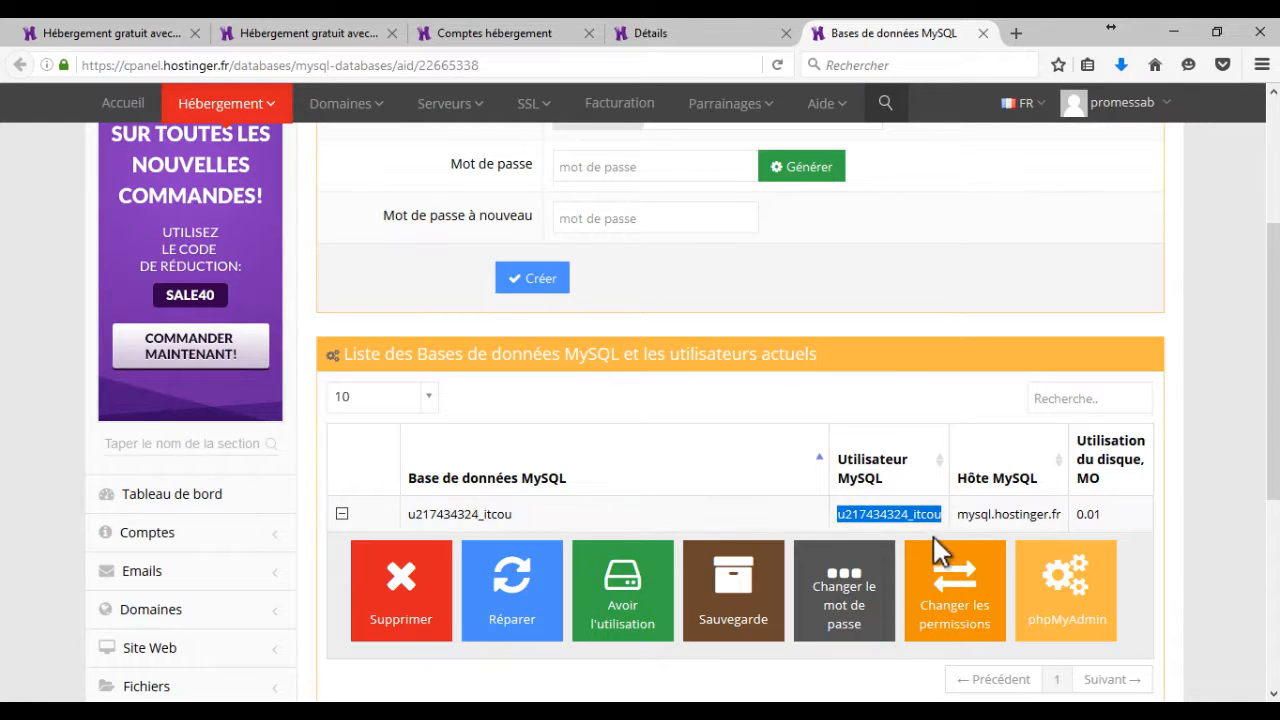
pyautogui.click(1039, 29)
pyautogui.moveTo(1065, 25); pyautogui.dragTo(0, 250)
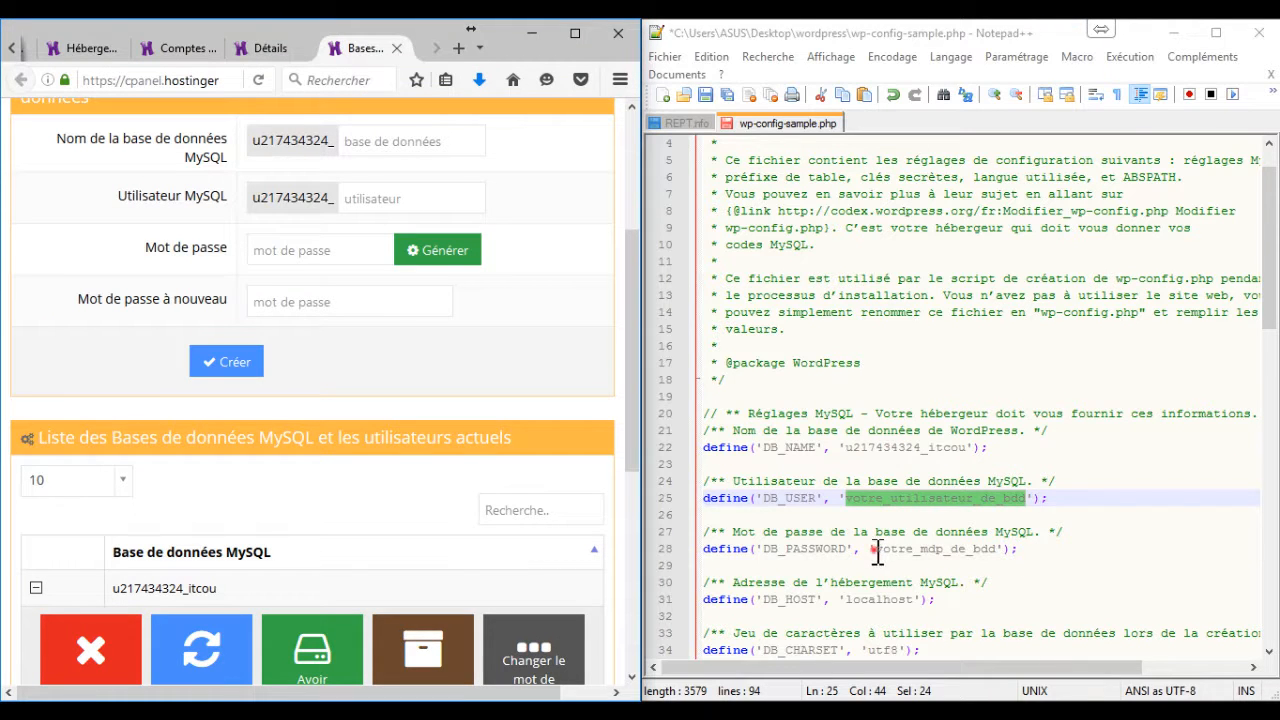
pyautogui.moveTo(875, 549); pyautogui.dragTo(997, 550)
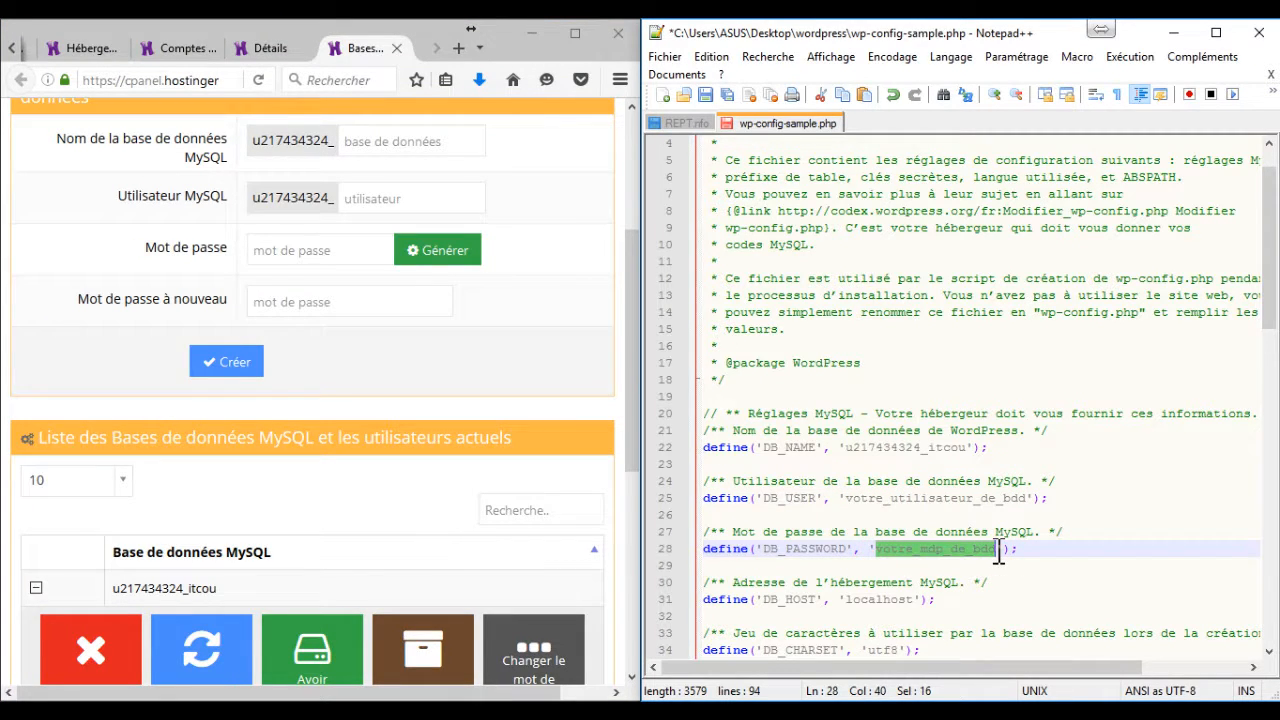
pyautogui.moveTo(846, 504); pyautogui.dragTo(1030, 500)
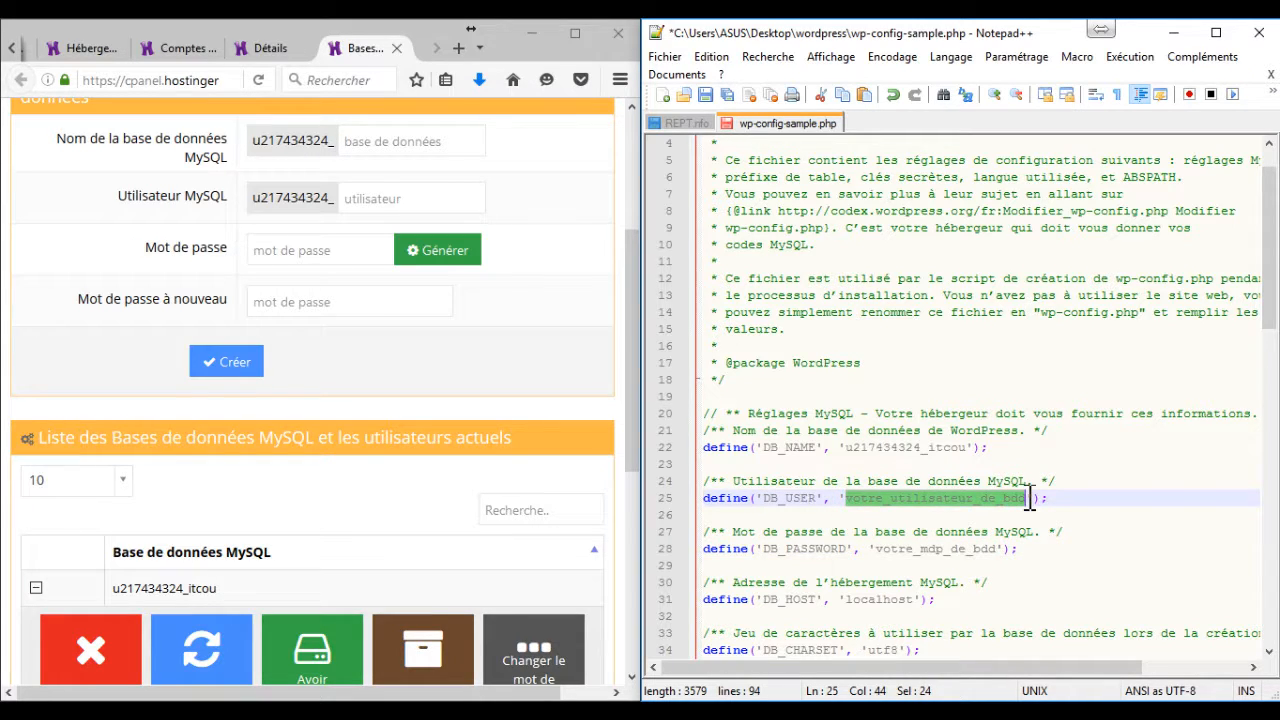
pyautogui.hotkey('ctrl', 'v')
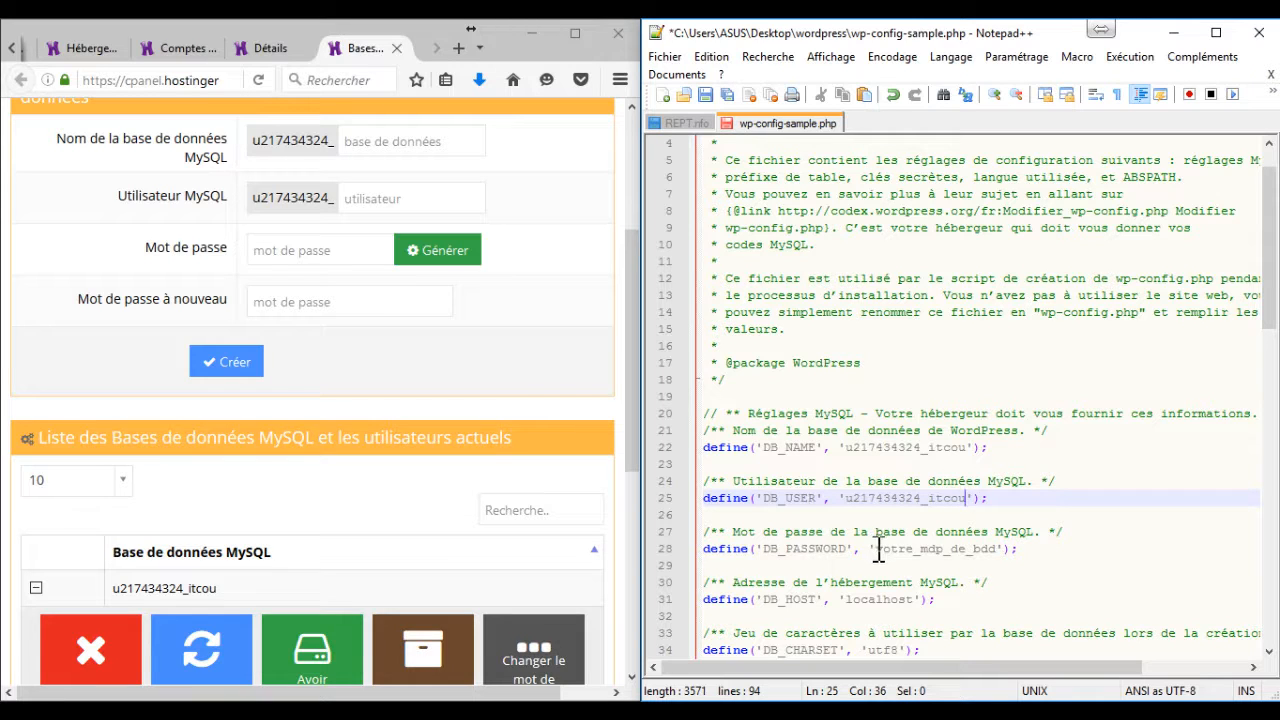
# Replace votre_mdp_de_bdd on line 28 with the database password.
pyautogui.moveTo(876, 549); pyautogui.dragTo(997, 549)
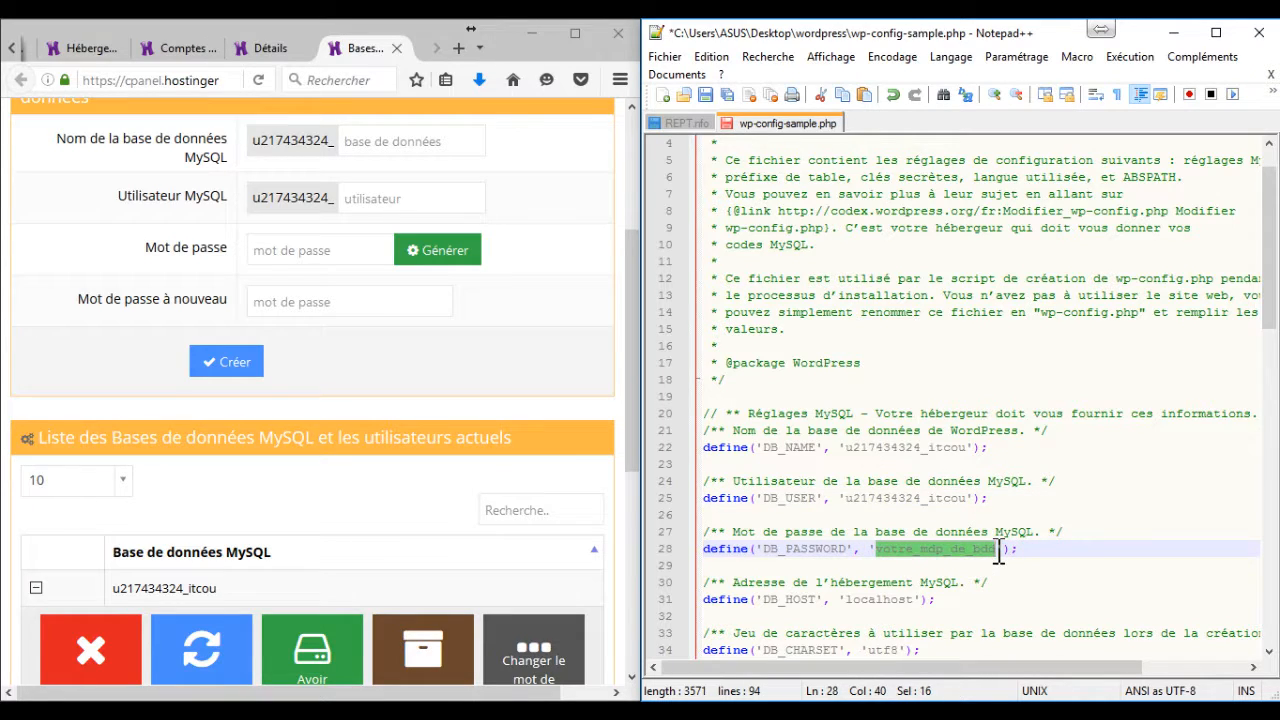
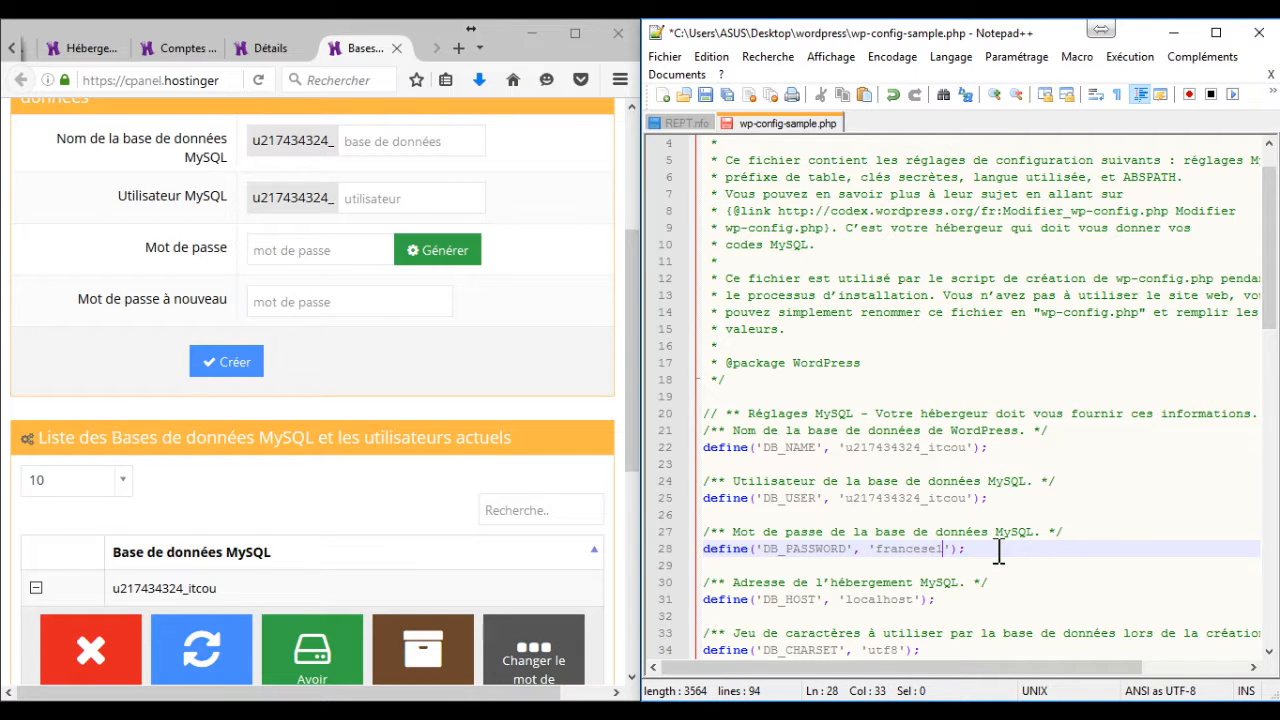
pyautogui.scroll(-2, 998, 549)
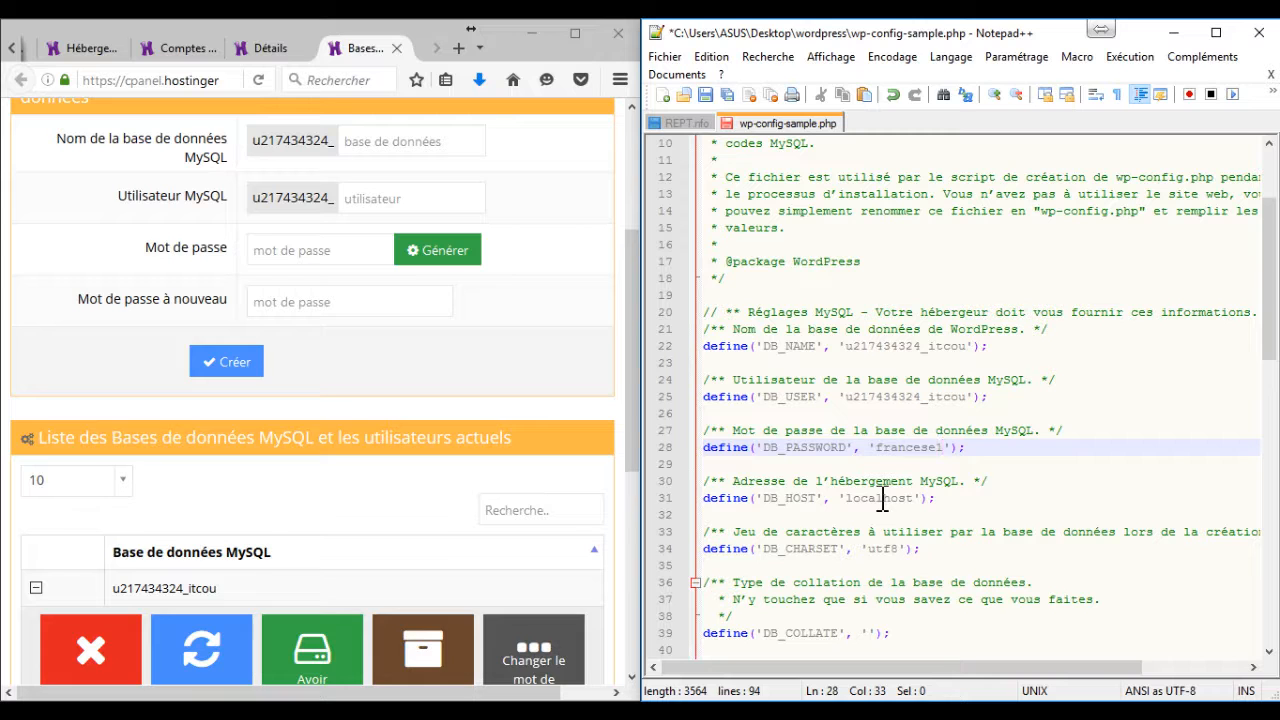
# Try the copied FTP hostname link as DB_HOST, then undo back to localhost.
pyautogui.click(295, 50)
pyautogui.scroll(-2, 378, 402)
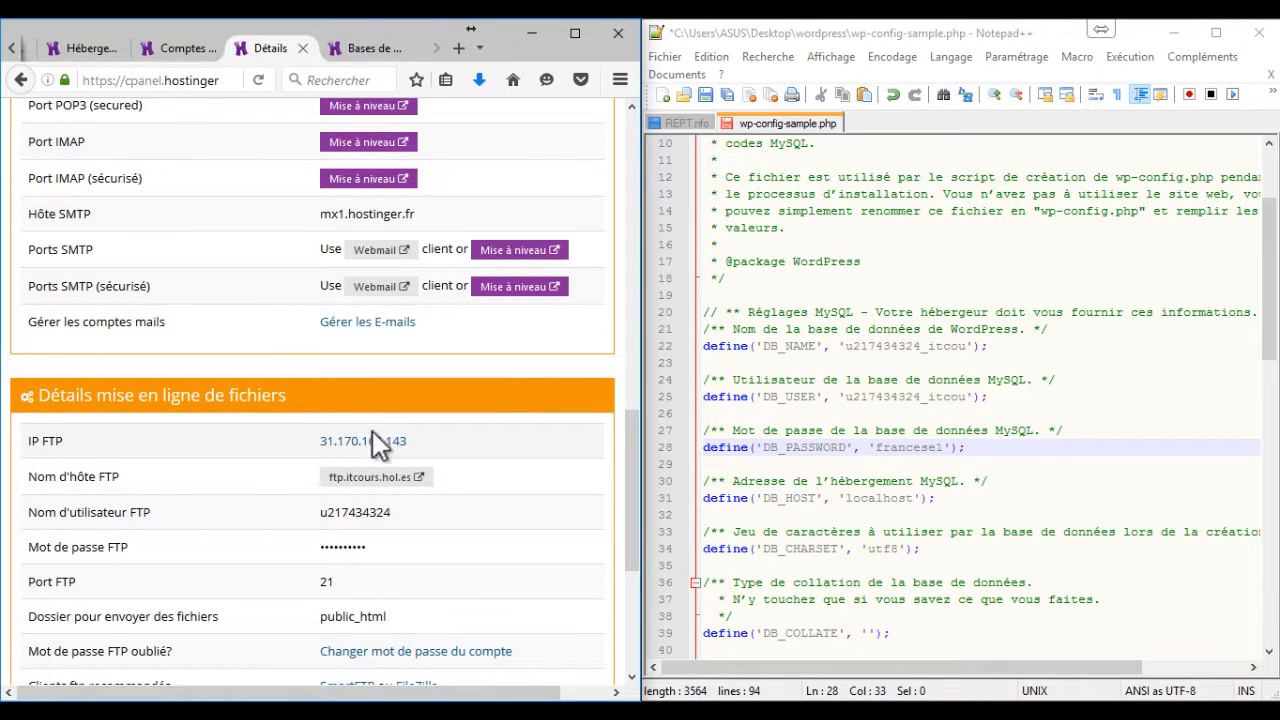
pyautogui.moveTo(400, 480); pyautogui.dragTo(378, 480)
pyautogui.rightClick(375, 481)
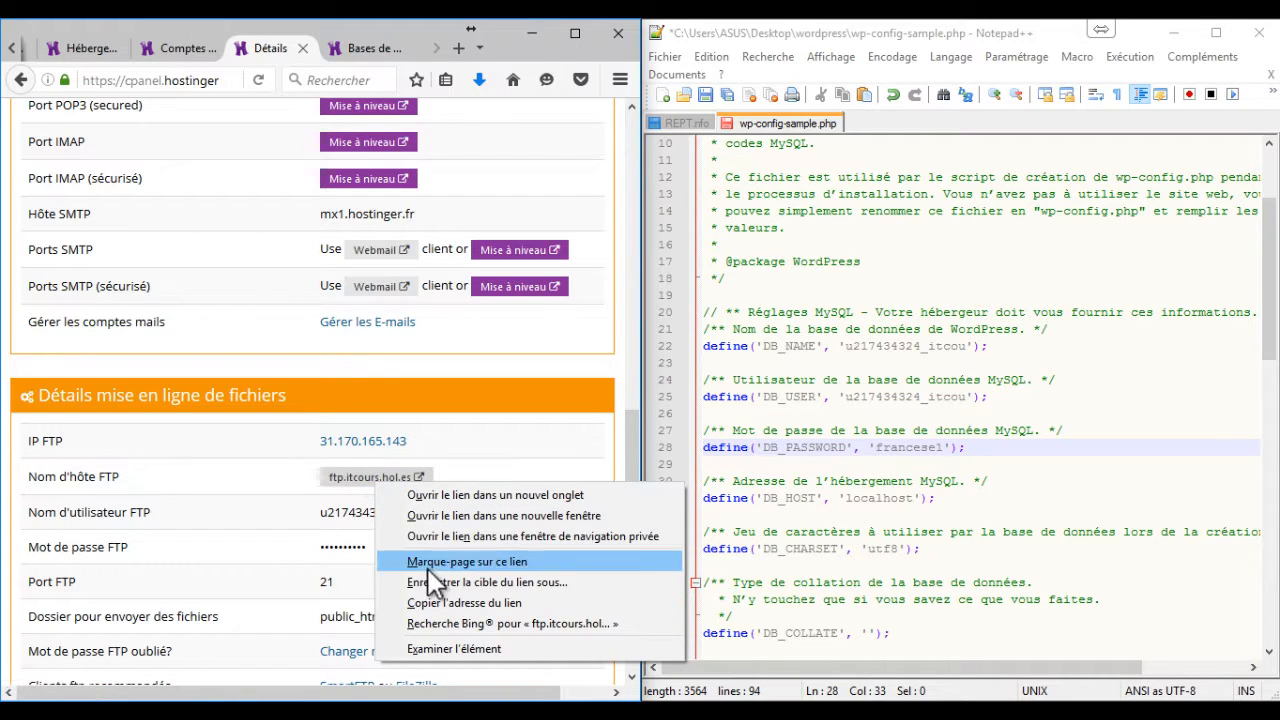
pyautogui.click(418, 604)
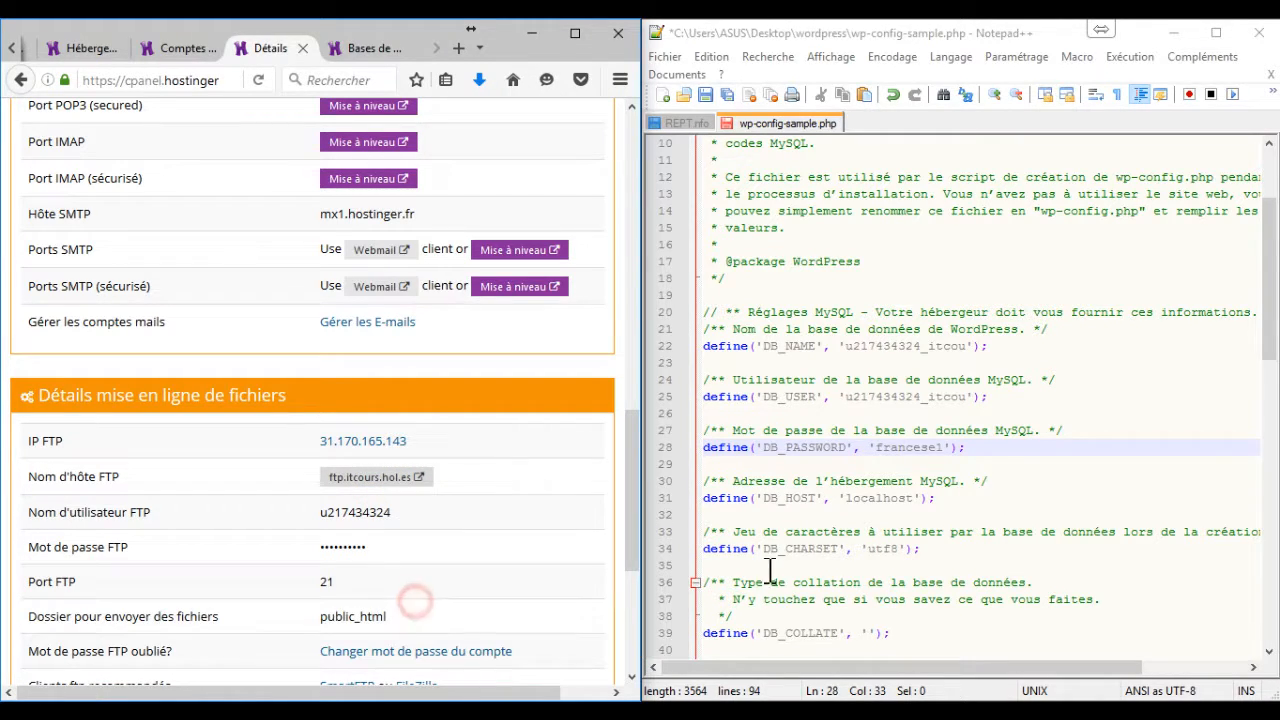
pyautogui.click(846, 498)
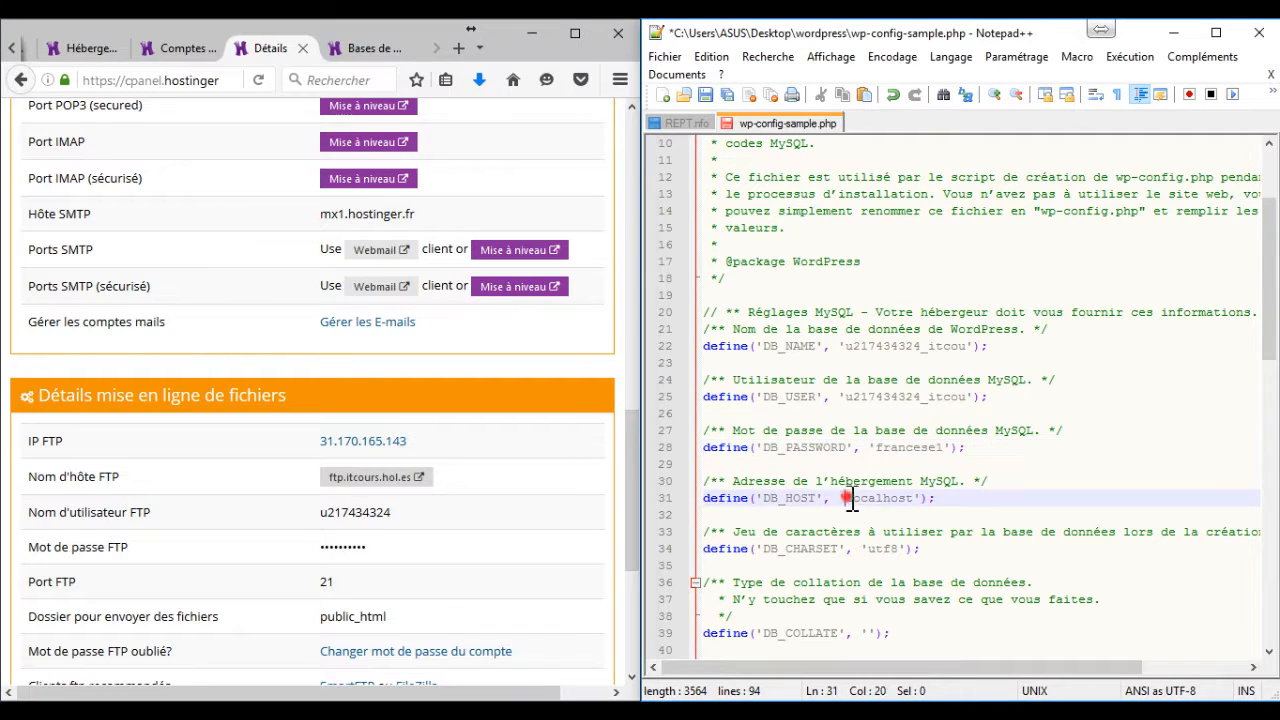
pyautogui.moveTo(846, 498); pyautogui.dragTo(914, 503)
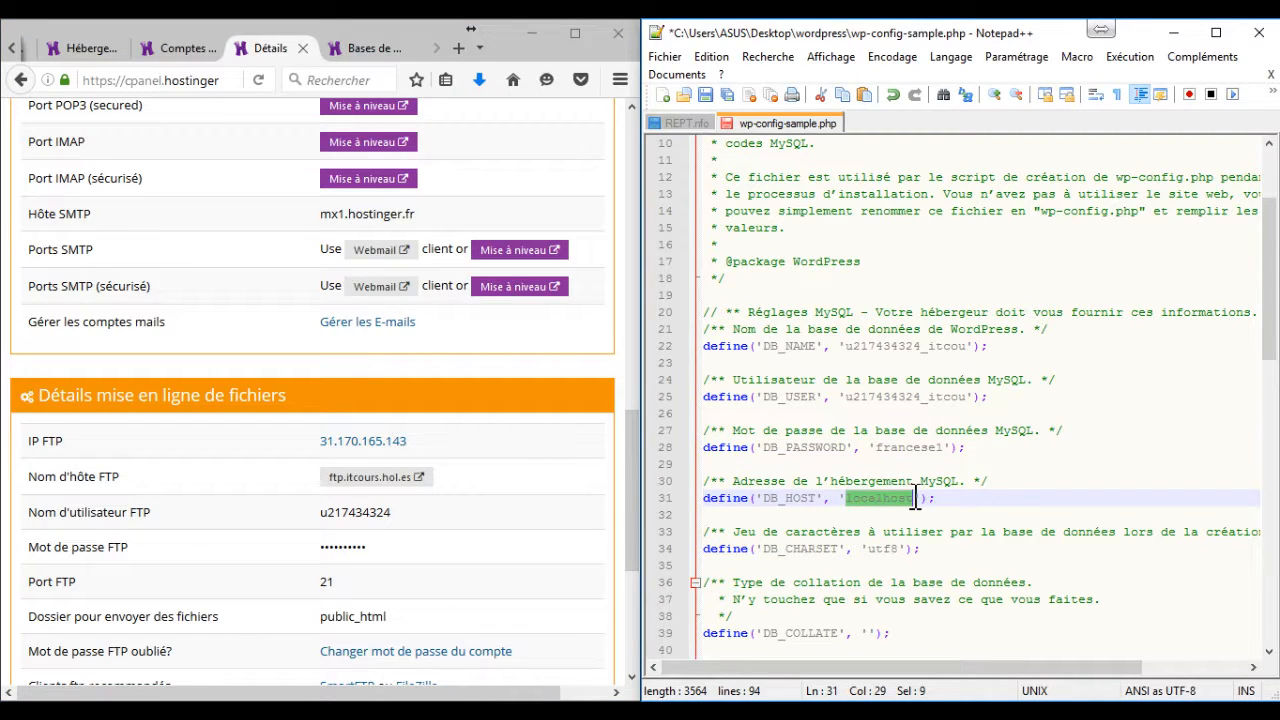
pyautogui.write('ftp://itcours.hol.es/')
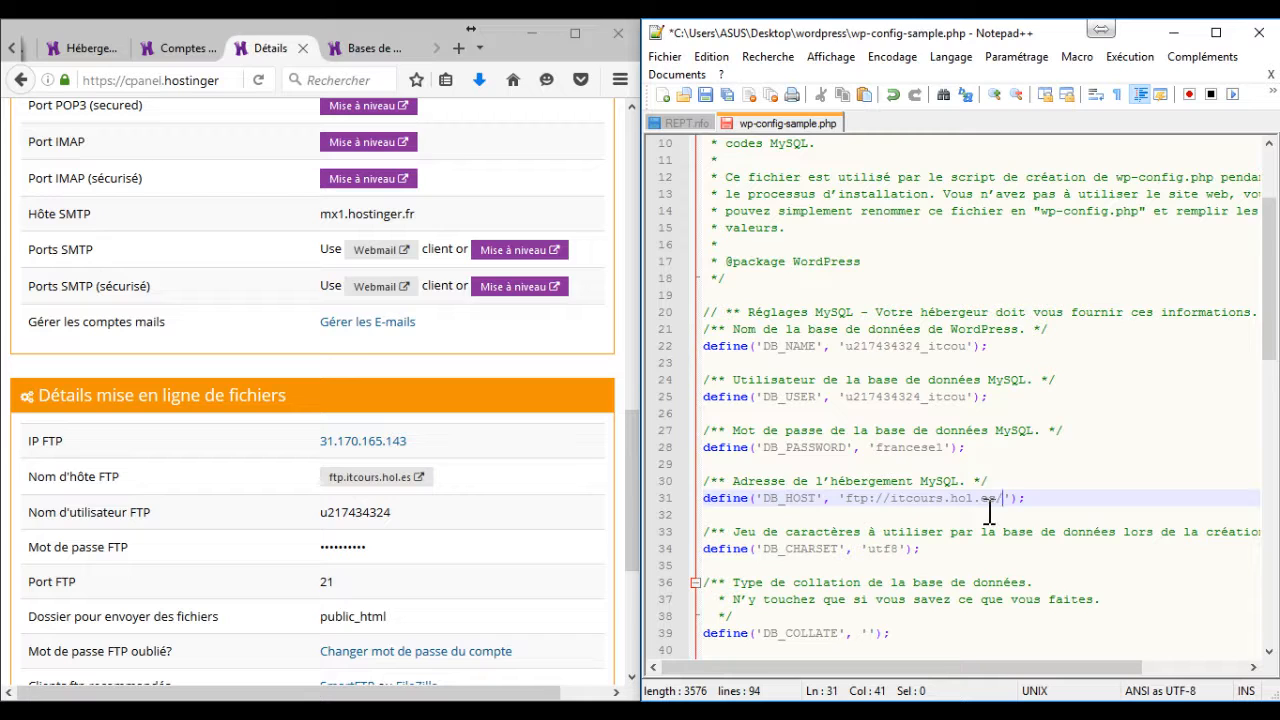
pyautogui.hotkey('ctrl', 'z')
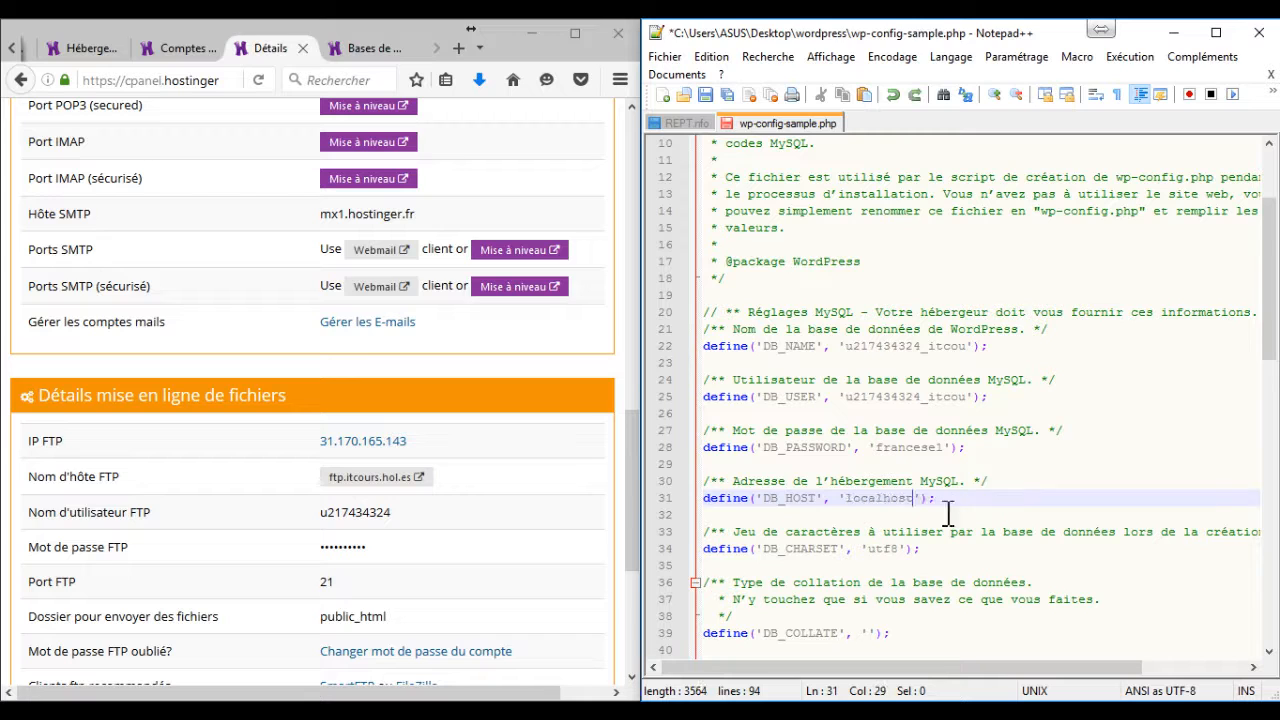
# Set DB_HOST to the FTP IP 31.170.165.143 copied from the Détails page.
pyautogui.rightClick(380, 476)
pyautogui.click(492, 452)
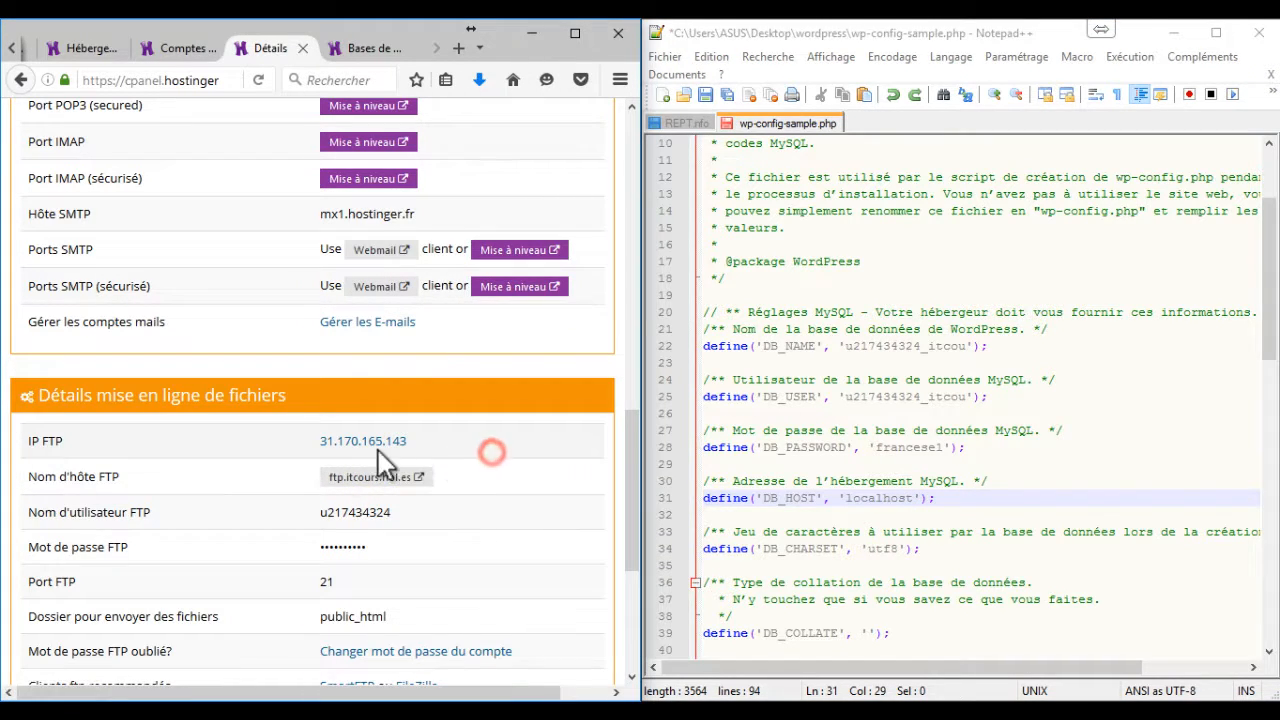
pyautogui.moveTo(410, 442); pyautogui.dragTo(326, 441)
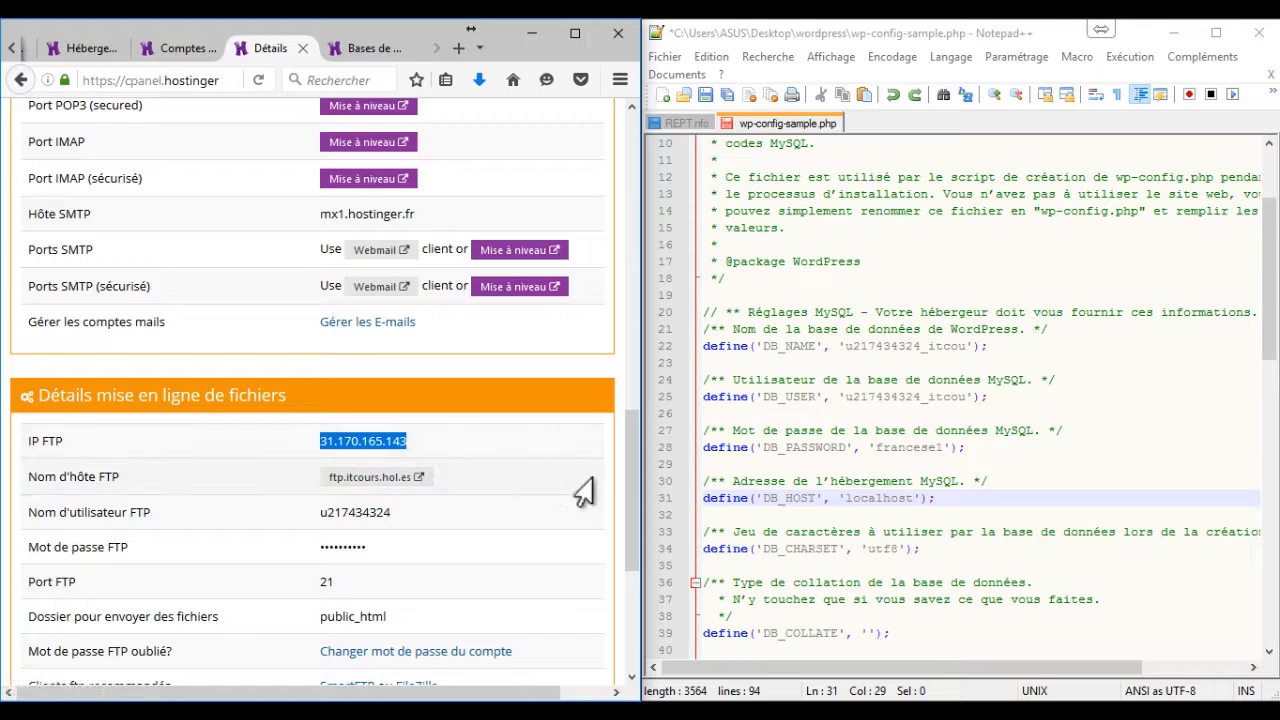
pyautogui.doubleClick(877, 499)
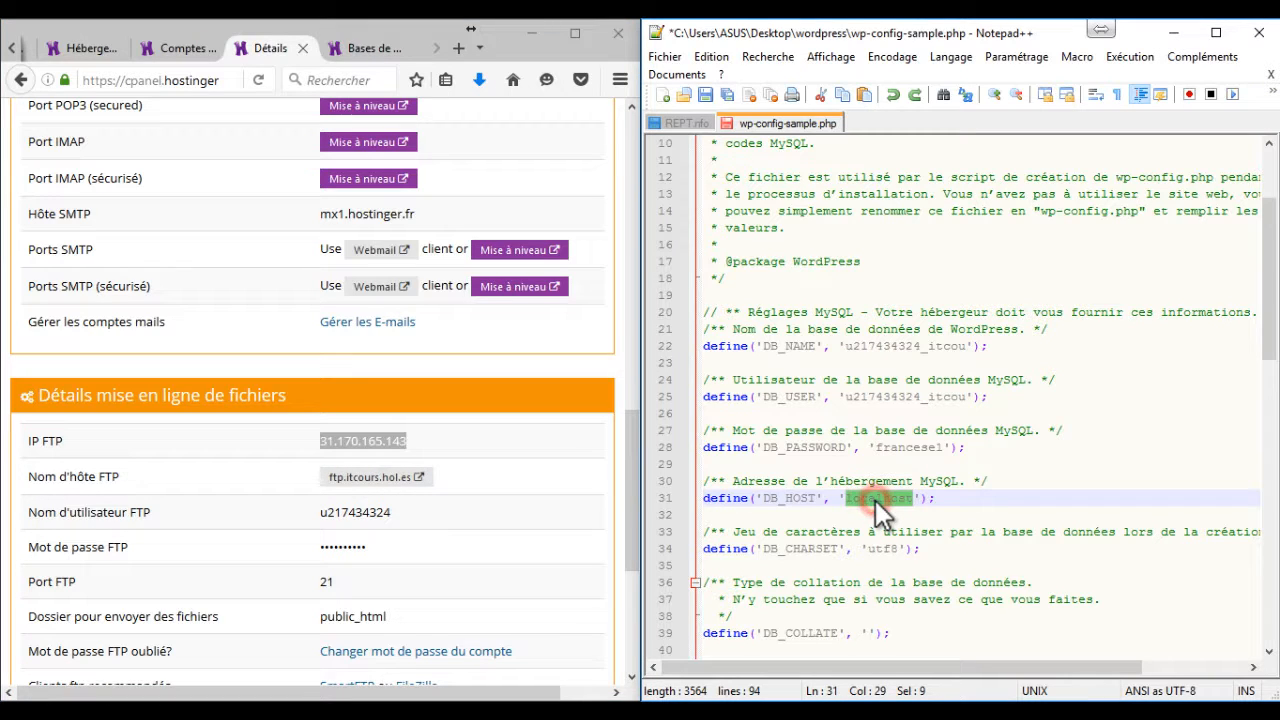
pyautogui.write('31.170.165.143')
pyautogui.moveTo(845, 498); pyautogui.dragTo(838, 499)
pyautogui.click(845, 498)
pyautogui.click(846, 498)
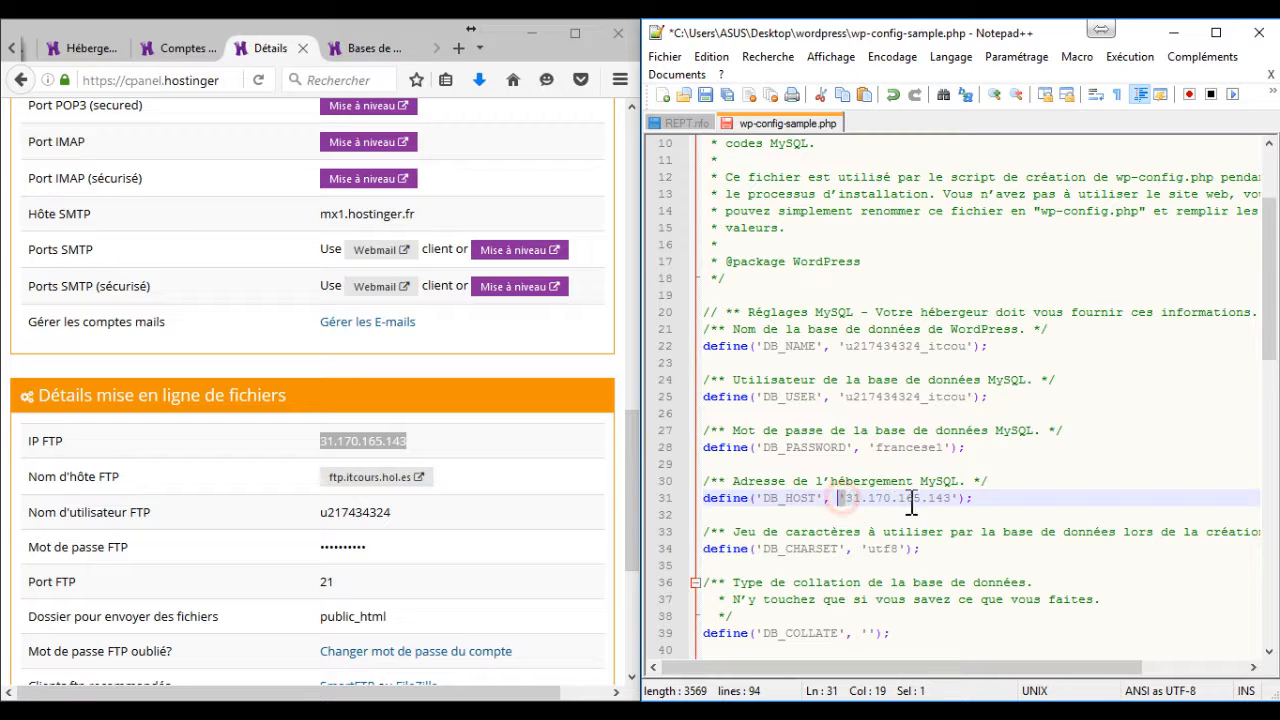
pyautogui.click(955, 498)
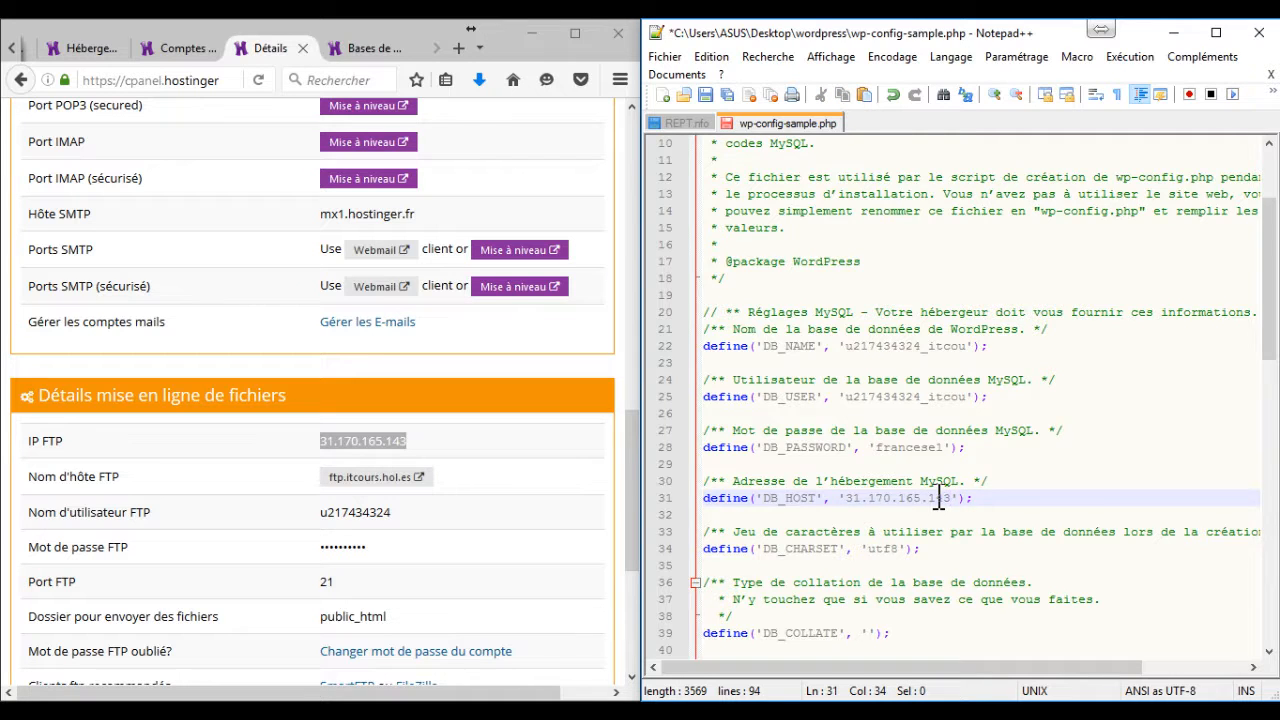
# Save wp-config-sample.php and close Notepad++.
pyautogui.scroll(-2, 940, 500)
pyautogui.scroll(-4, 850, 480)
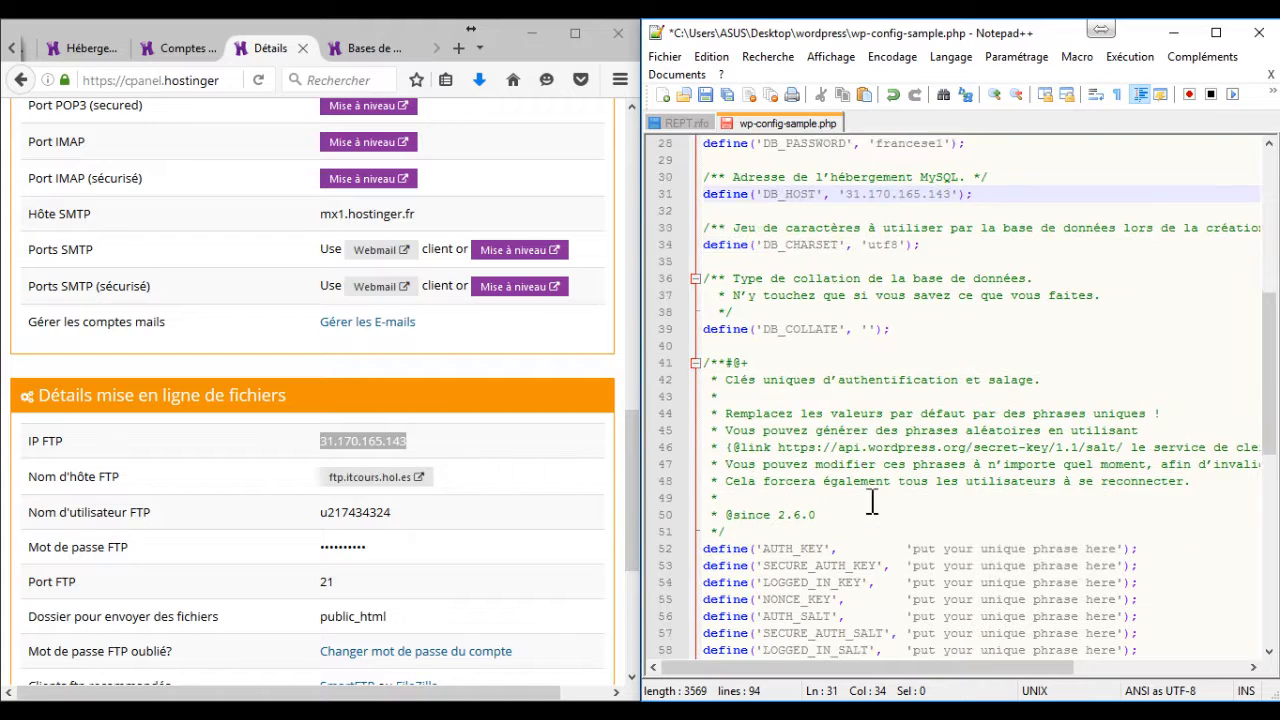
pyautogui.scroll(8, 870, 490)
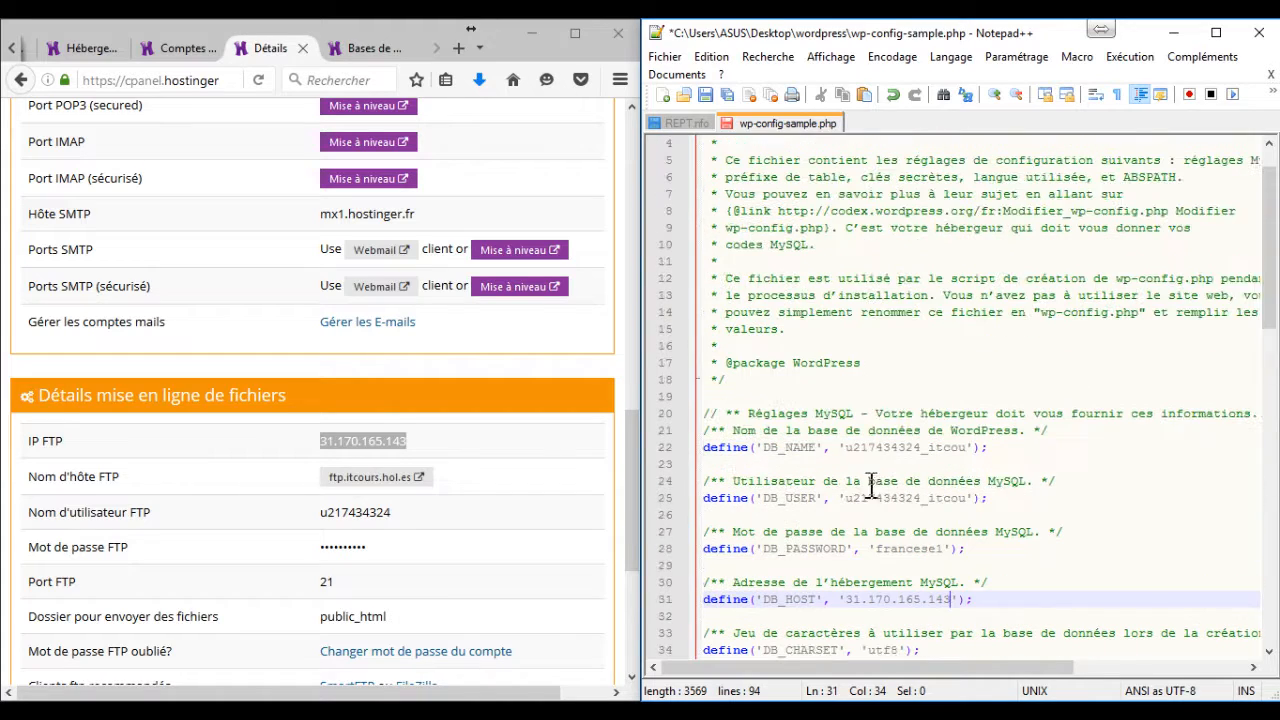
pyautogui.click(705, 94)
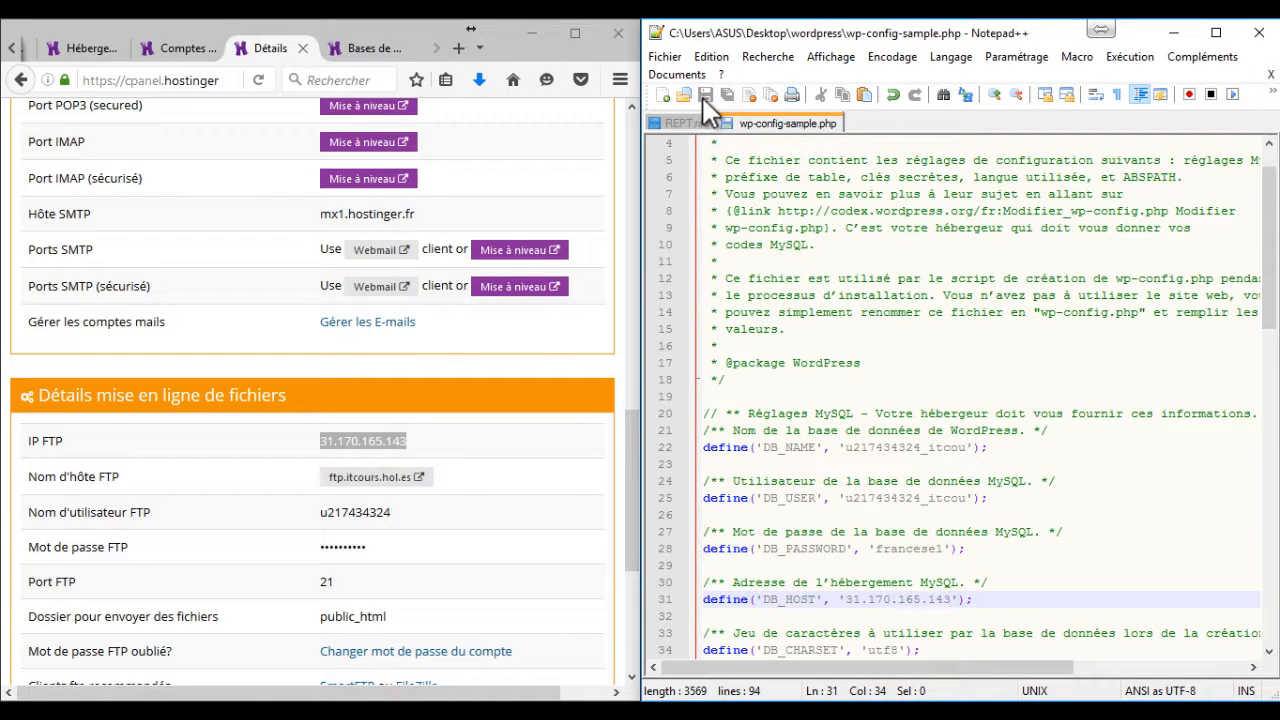
pyautogui.click(1258, 34)
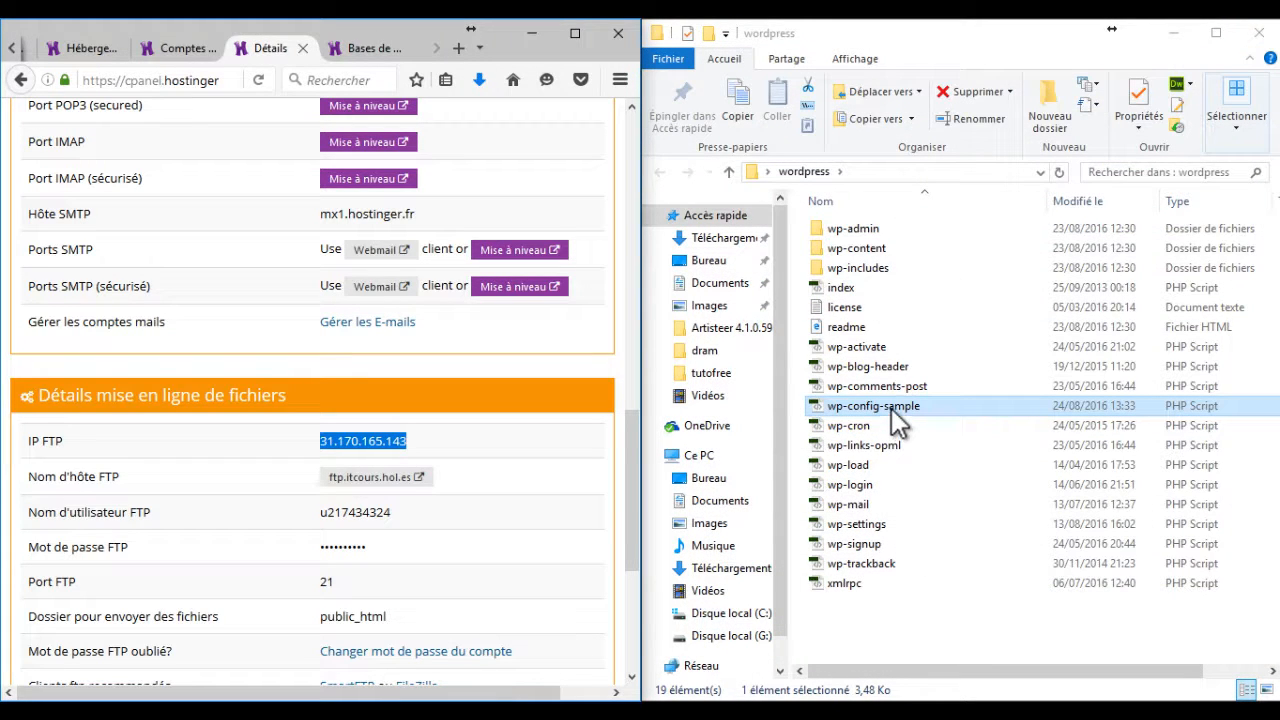
# Reopen wp-config-sample in Notepad++ to check it, declining the plugin prompt, then close it.
pyautogui.rightClick(891, 407)
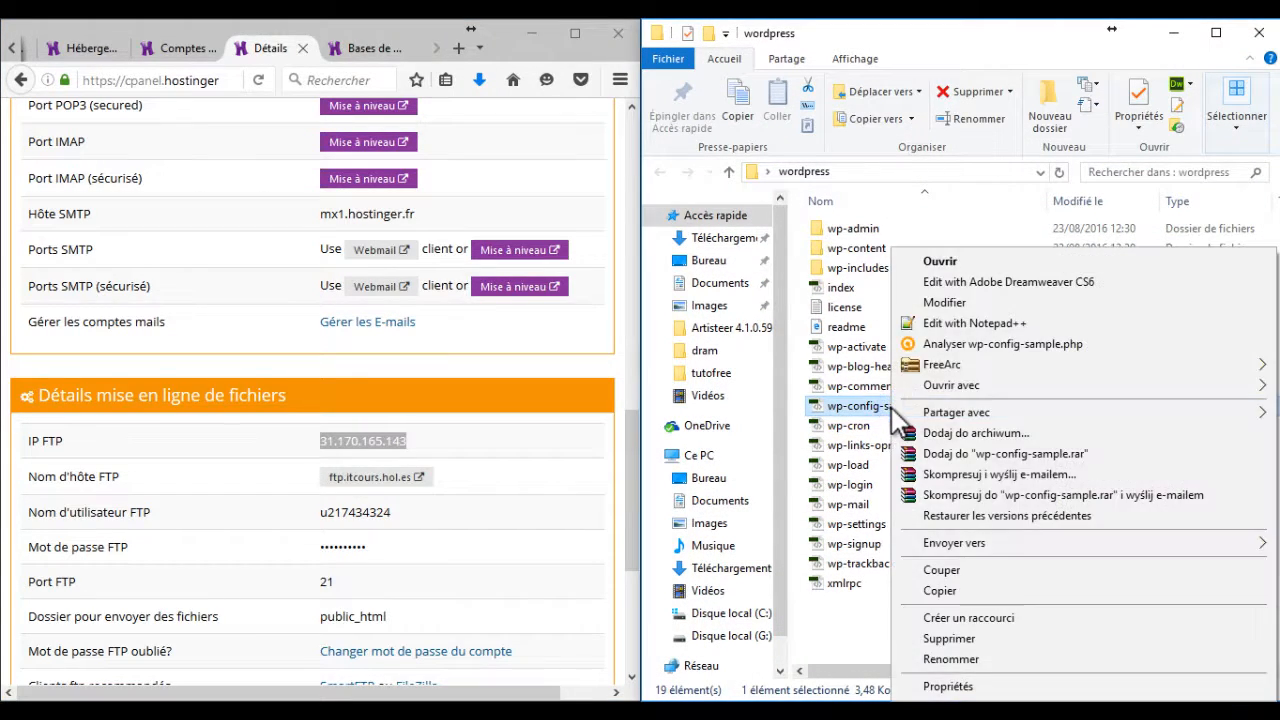
pyautogui.click(944, 323)
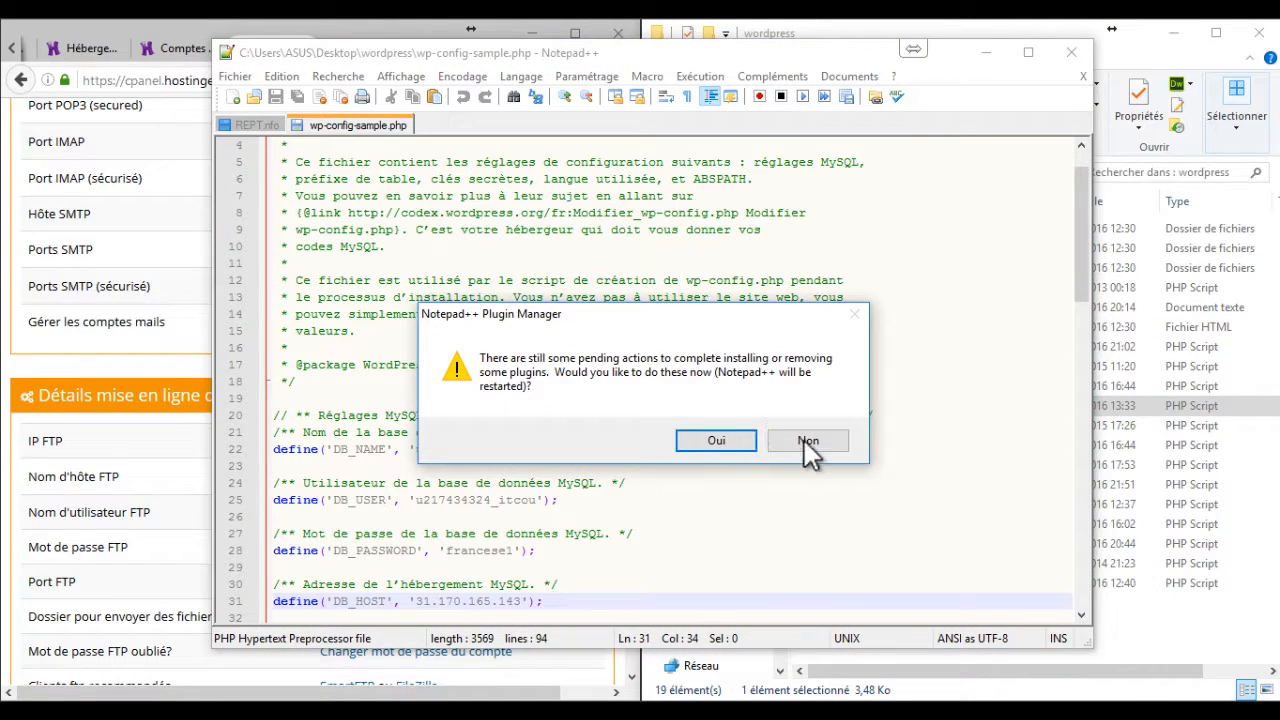
pyautogui.click(808, 441)
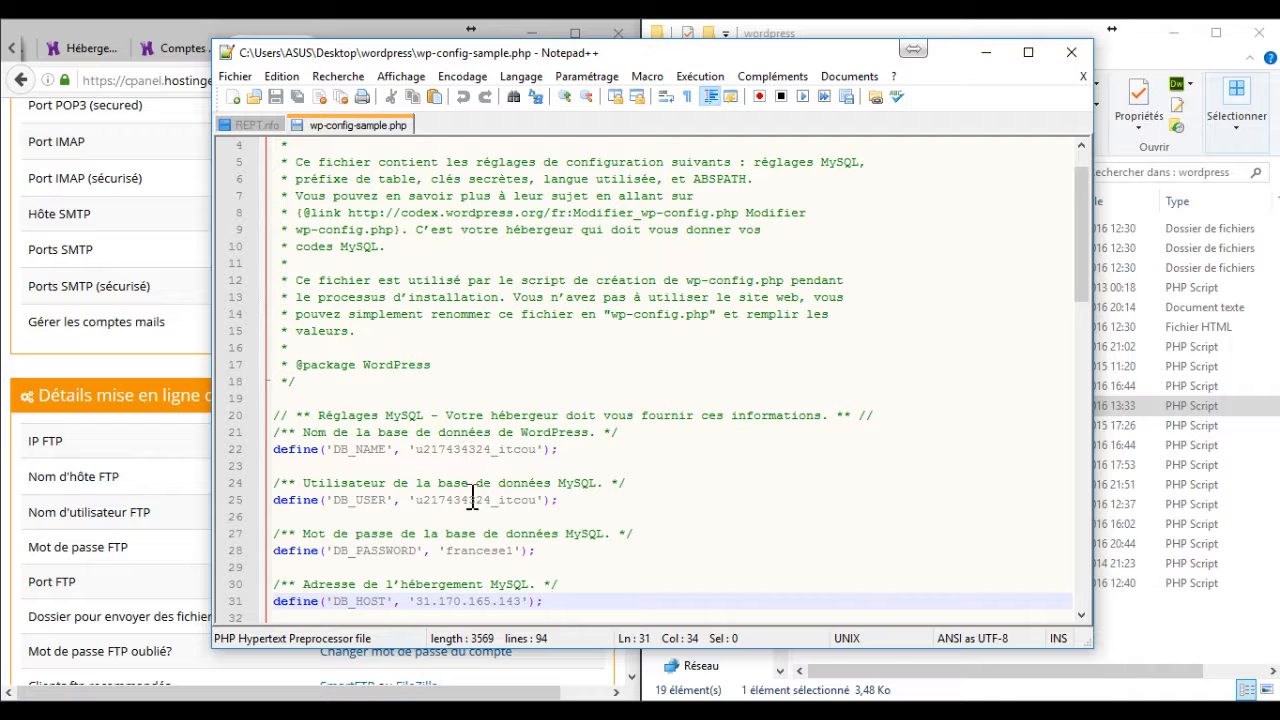
pyautogui.click(1069, 52)
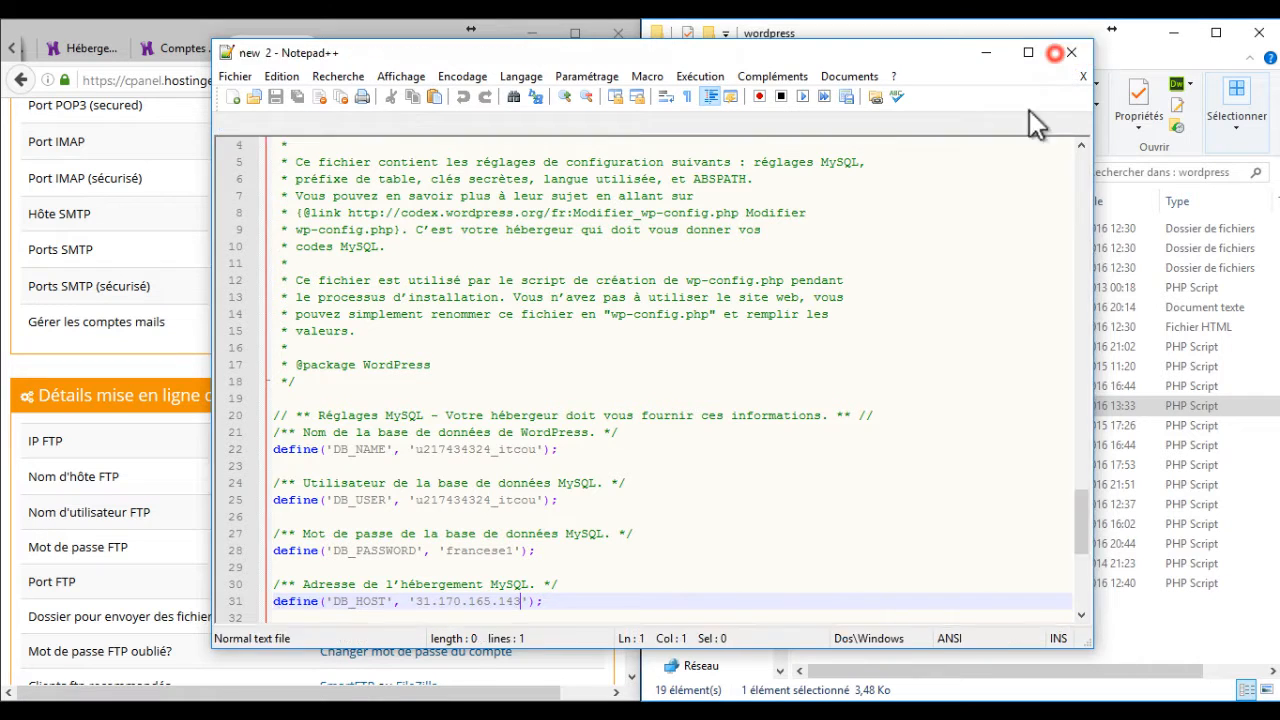
# Rename wp-config-sample to wp-config and select all 19 items in the wordpress folder.
pyautogui.click(892, 405)
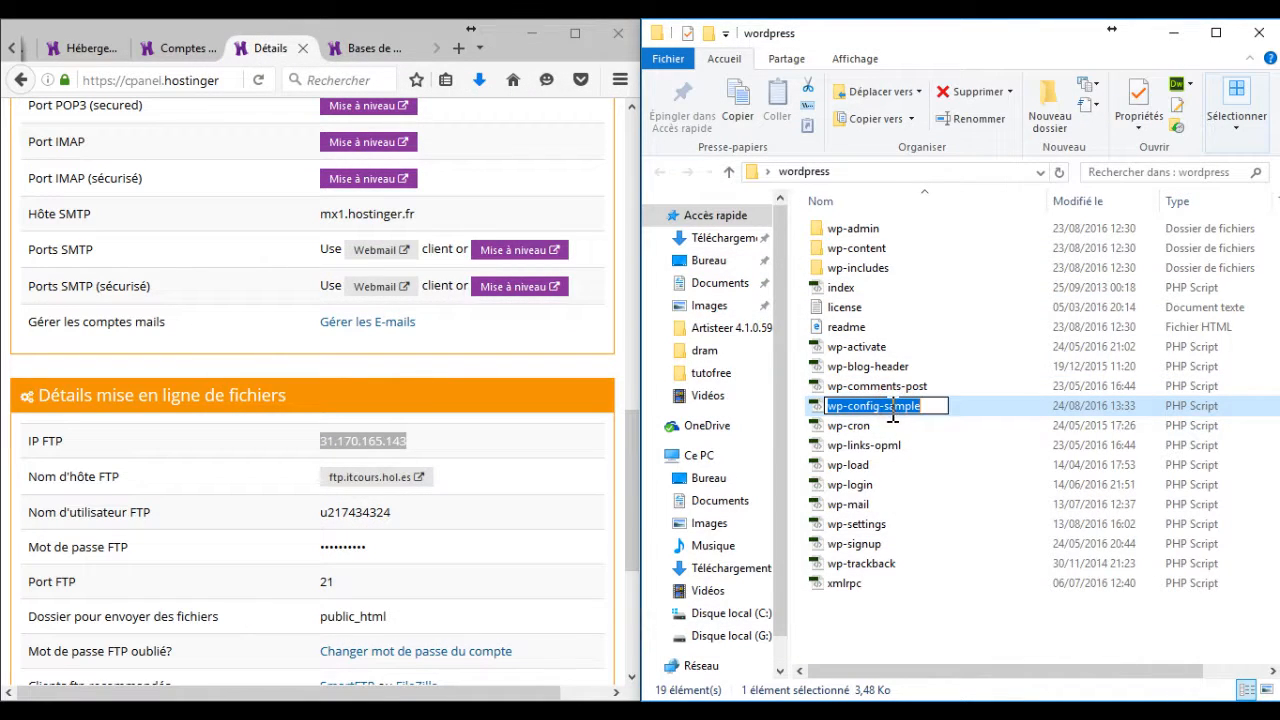
pyautogui.moveTo(883, 406); pyautogui.dragTo(925, 390)
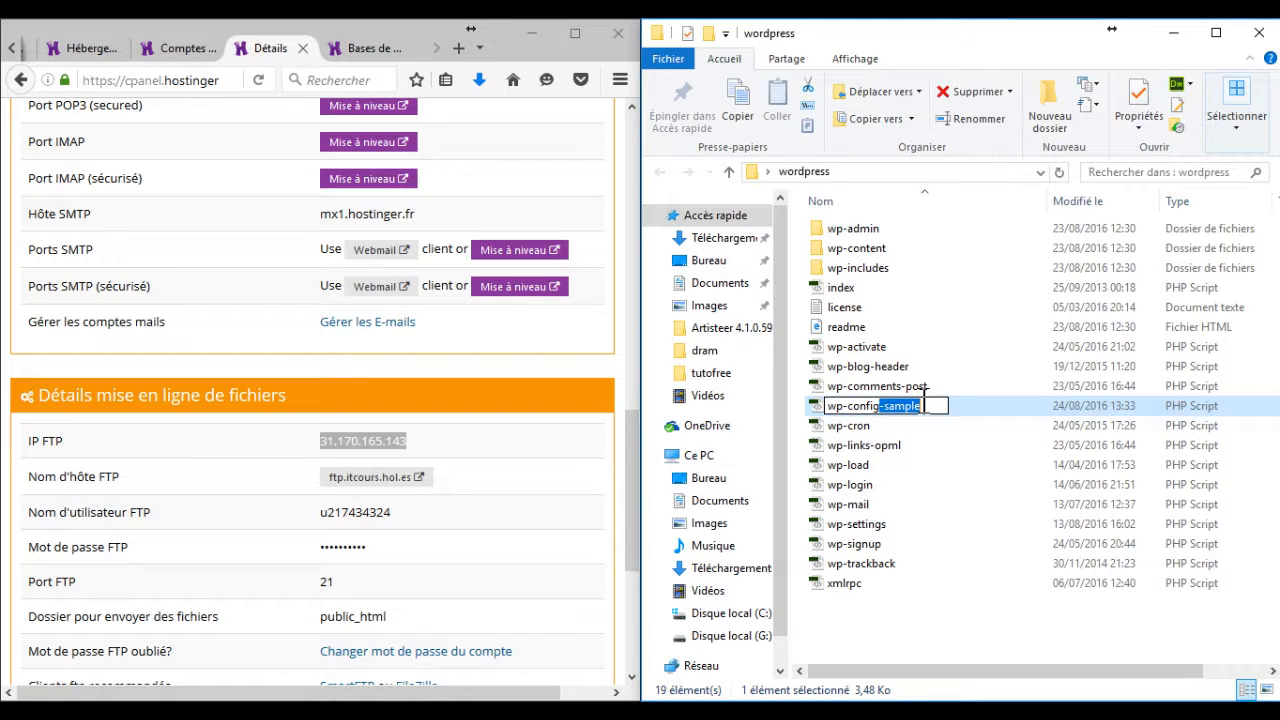
pyautogui.press('Delete')
pyautogui.click(916, 428)
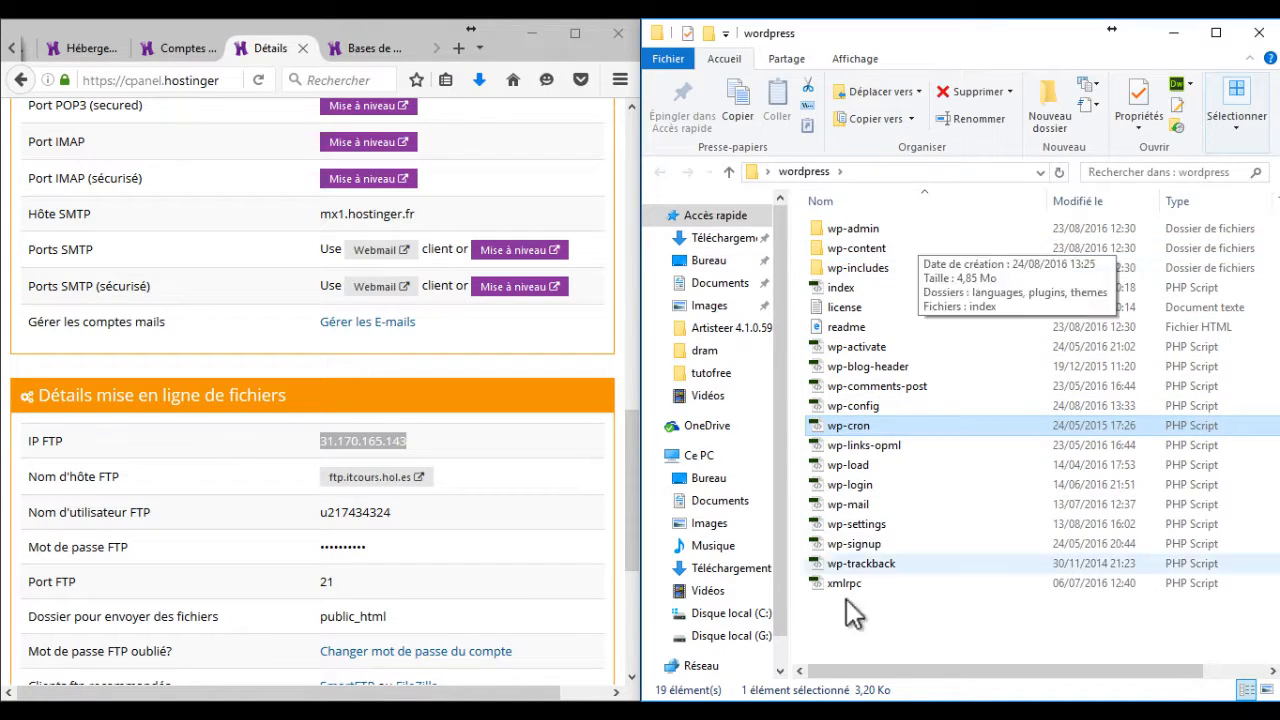
pyautogui.moveTo(890, 615); pyautogui.dragTo(803, 197)
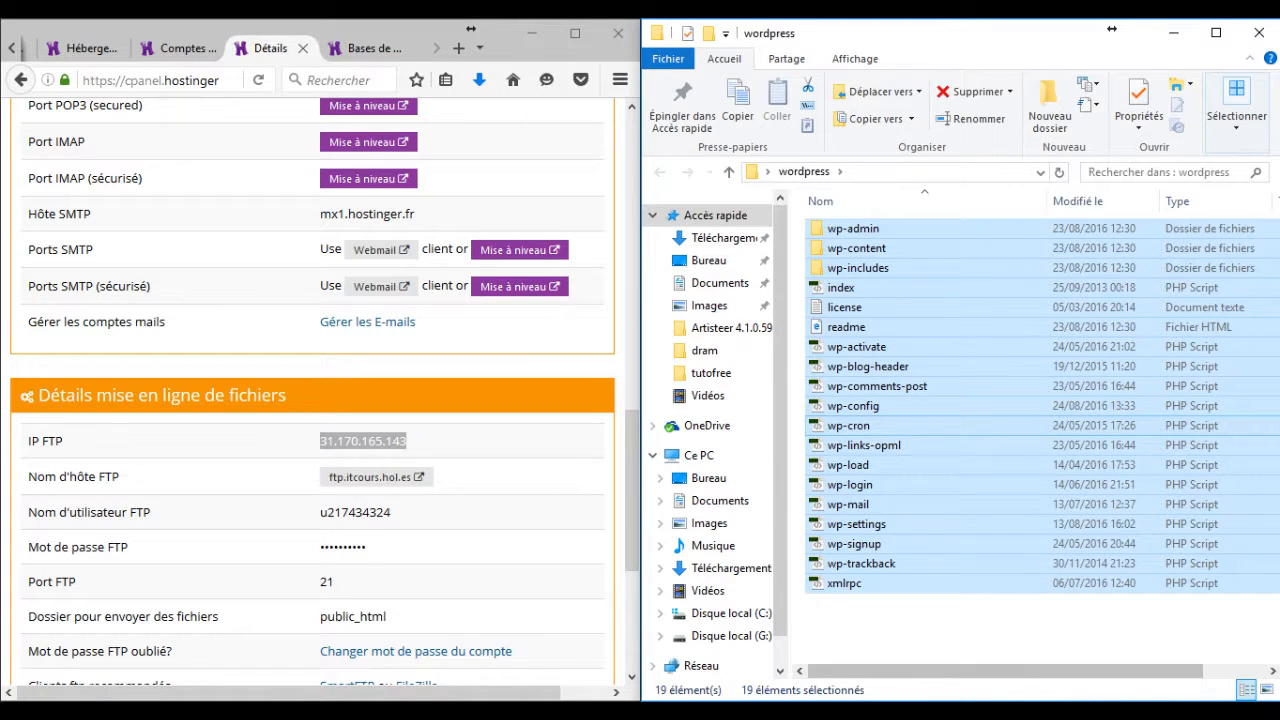
# Disconnect FileZilla from the tutofree server and add a new site in Site Manager.
pyautogui.click(1038, 712)
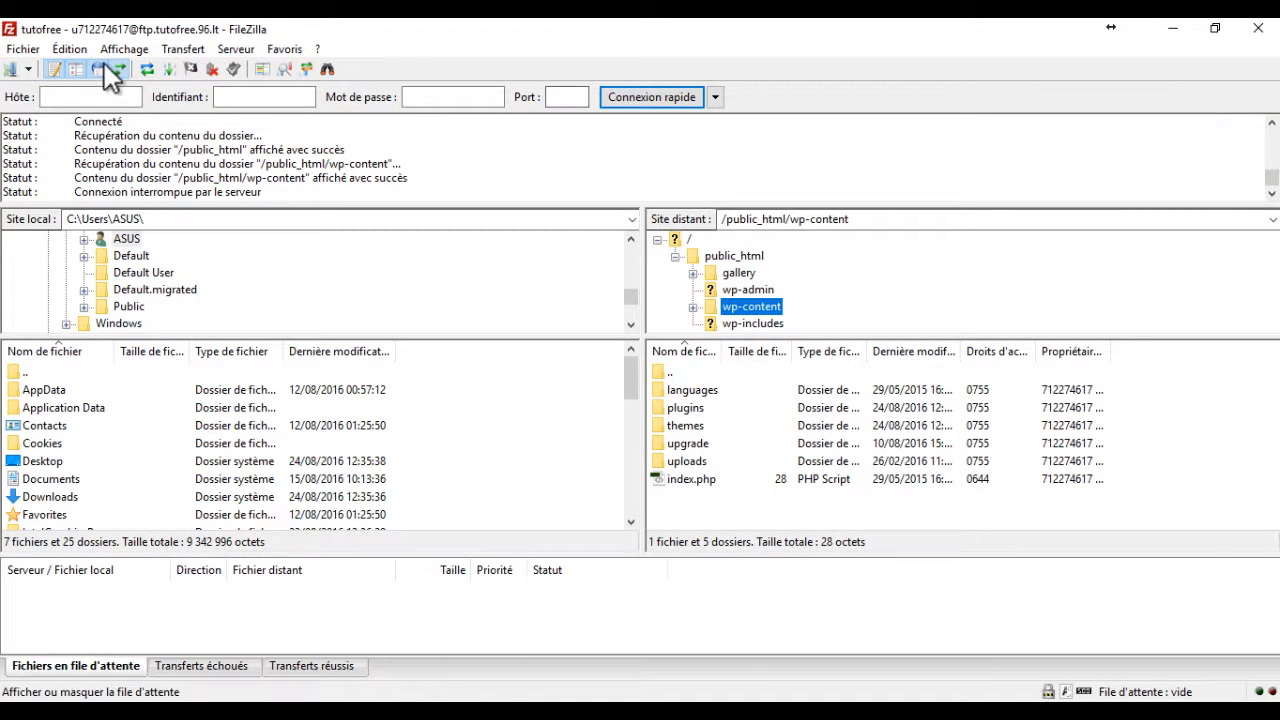
pyautogui.click(211, 69)
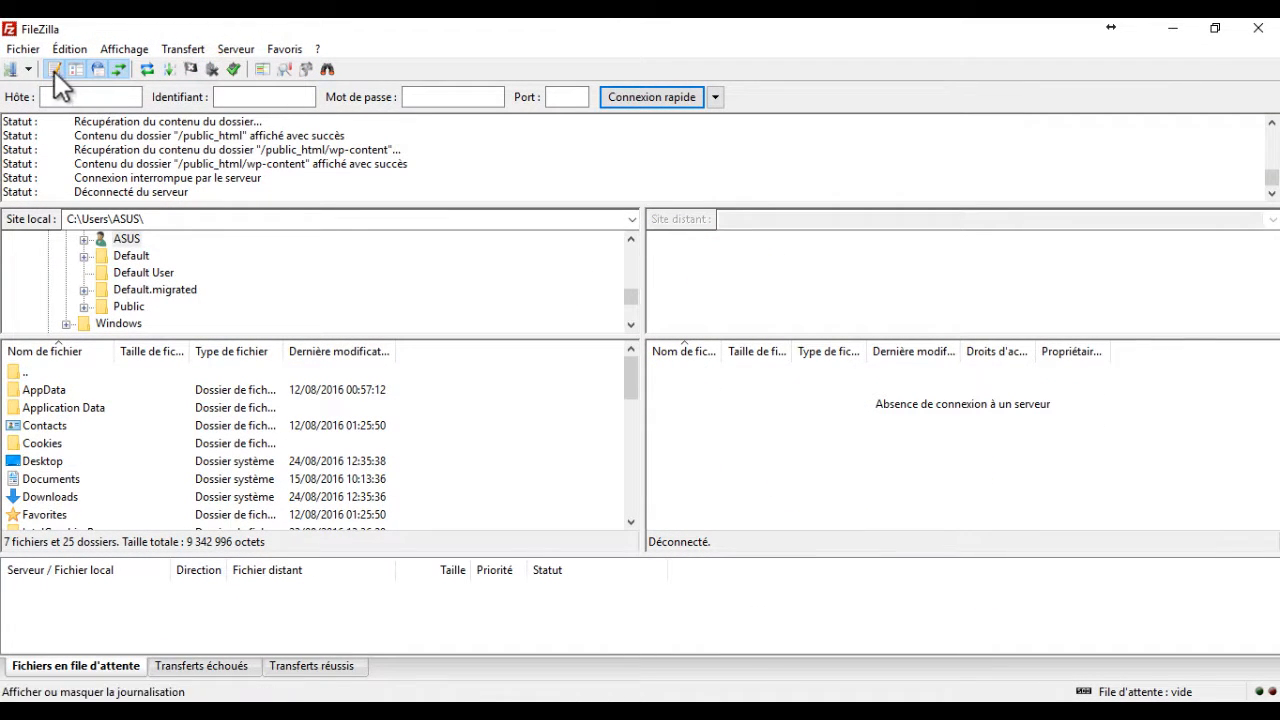
pyautogui.click(26, 72)
pyautogui.click(13, 71)
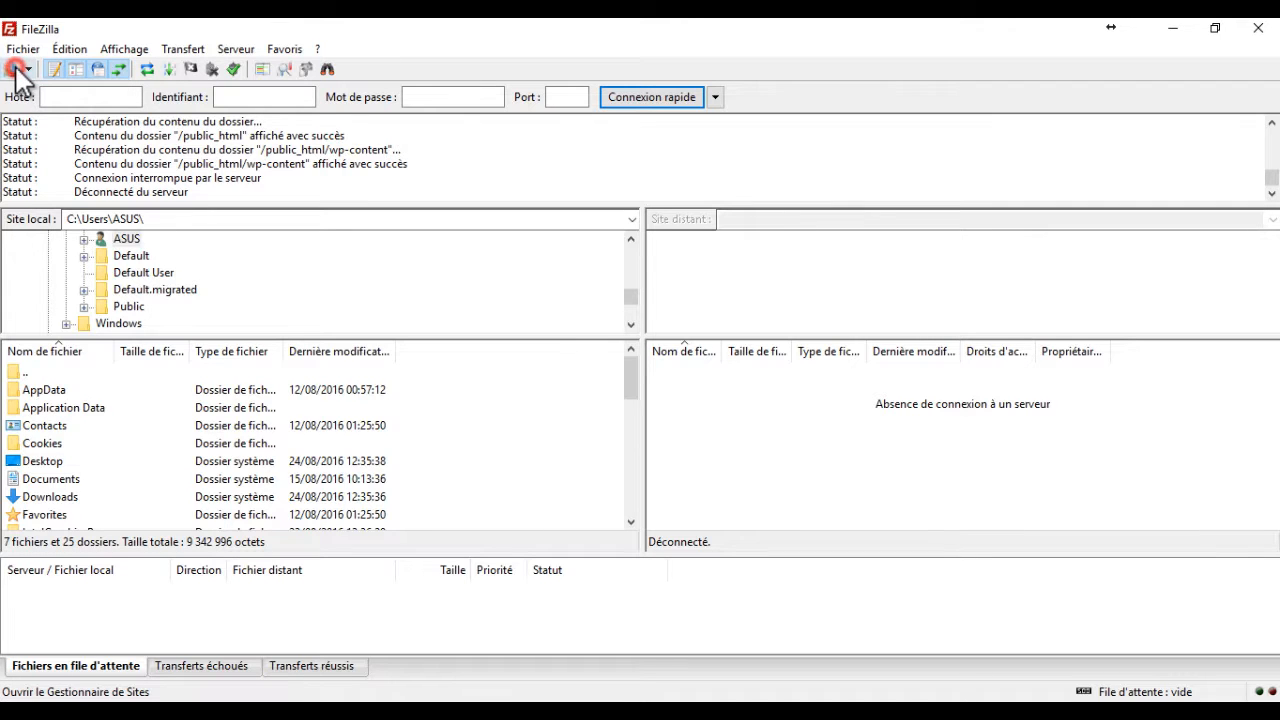
pyautogui.click(12, 70)
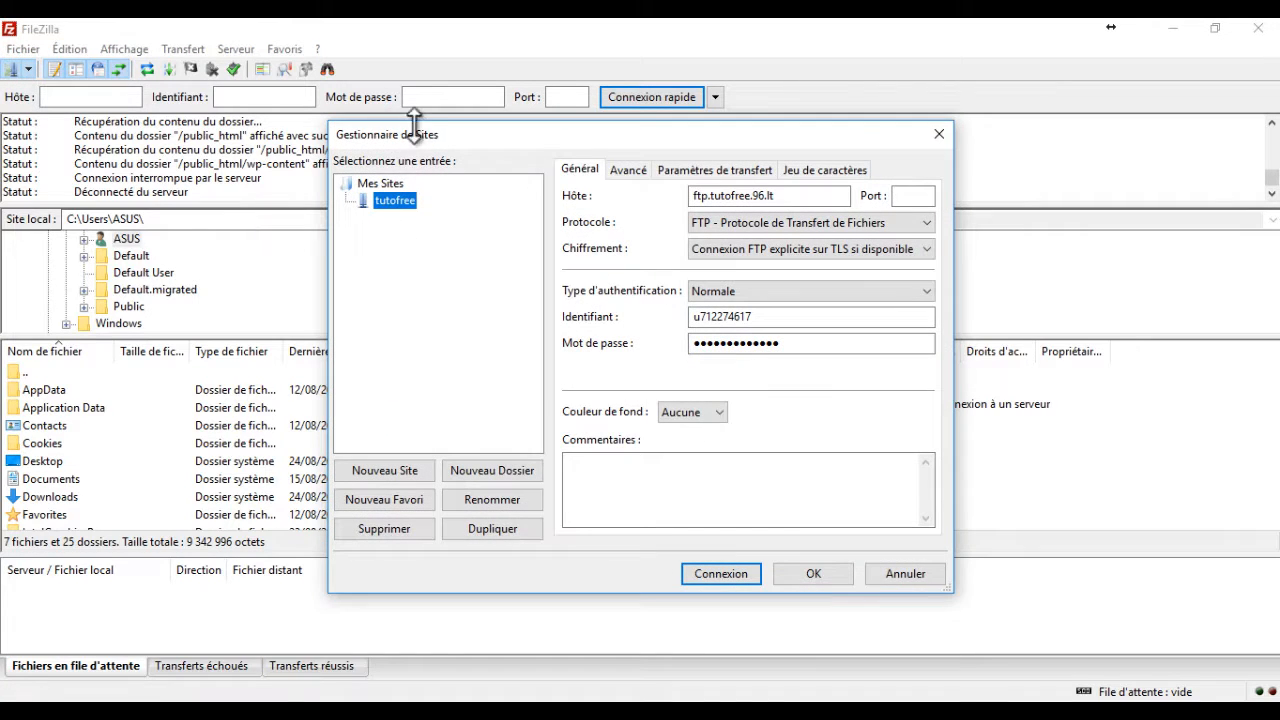
pyautogui.moveTo(438, 138); pyautogui.dragTo(536, 168)
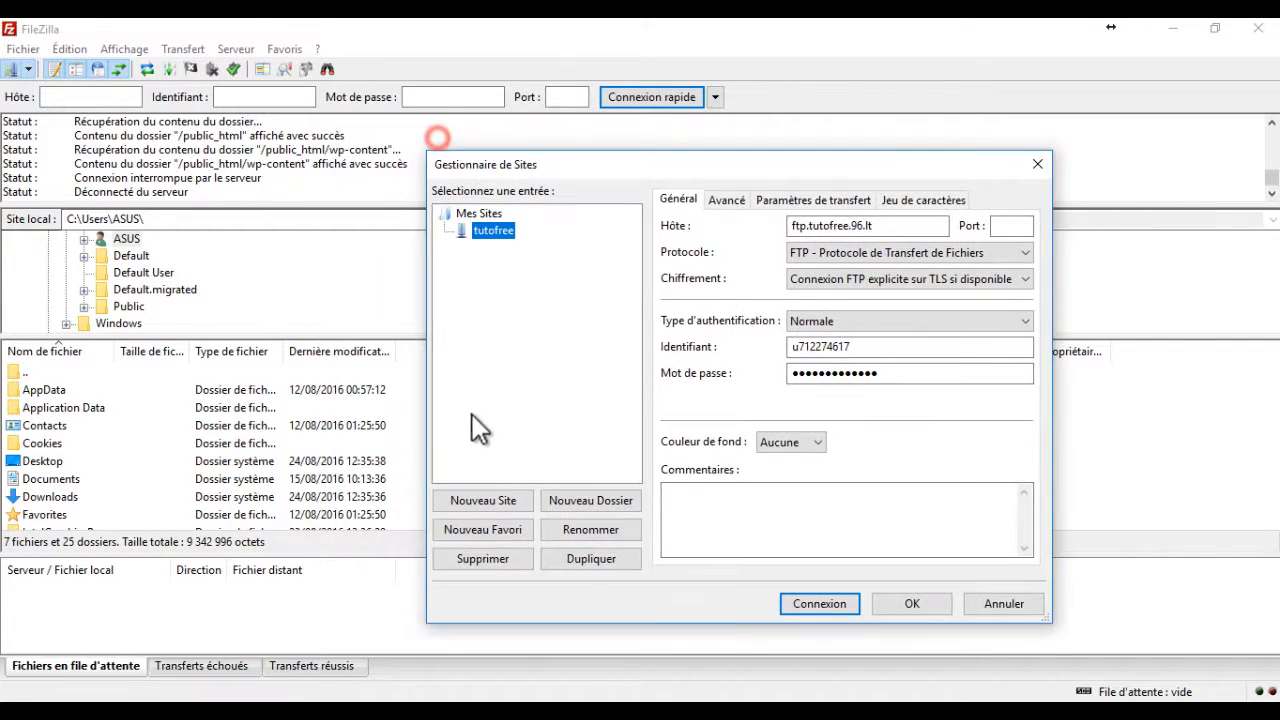
pyautogui.click(477, 494)
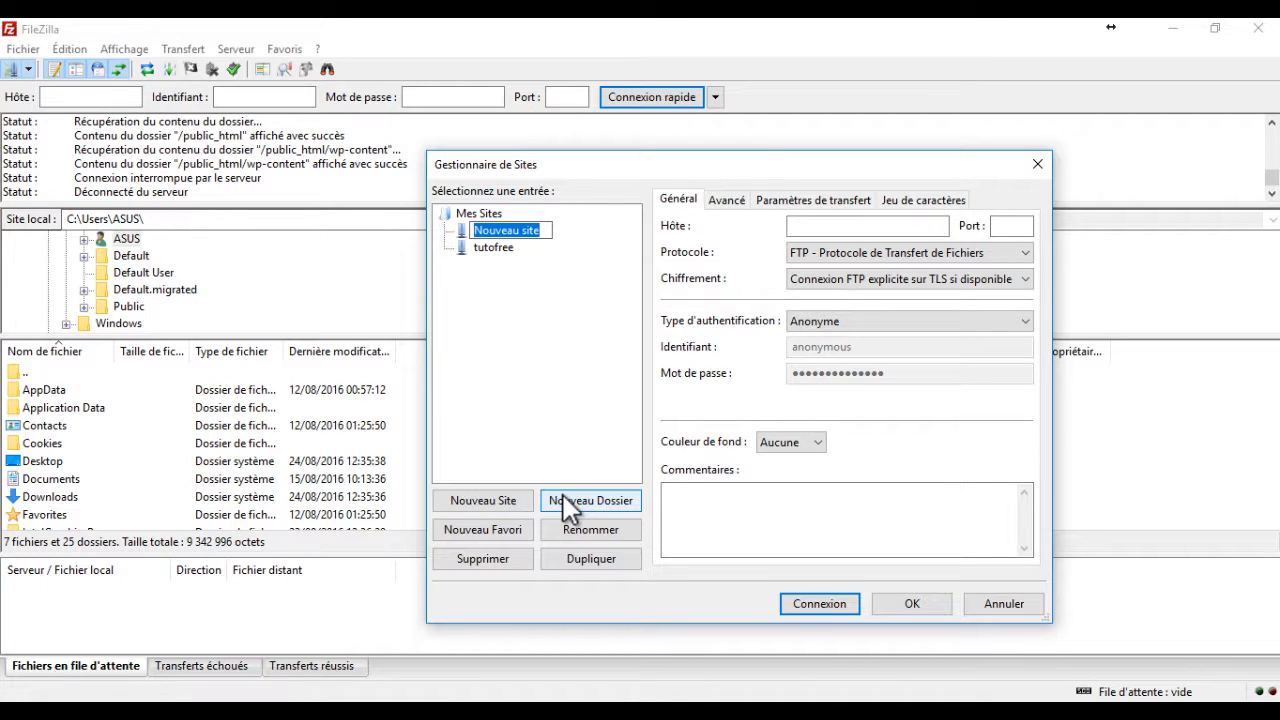
# Name the site itcours with host 31.170.165.143 and port 21.
pyautogui.write('itcours')
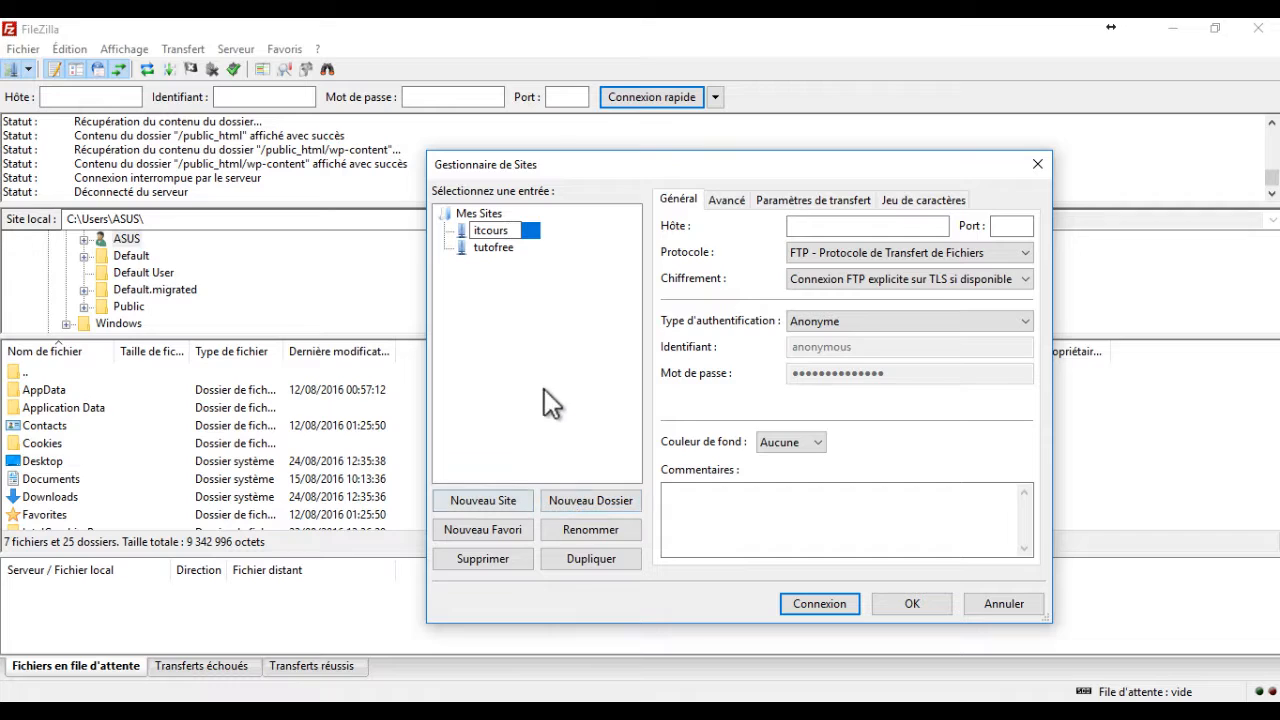
pyautogui.click(862, 228)
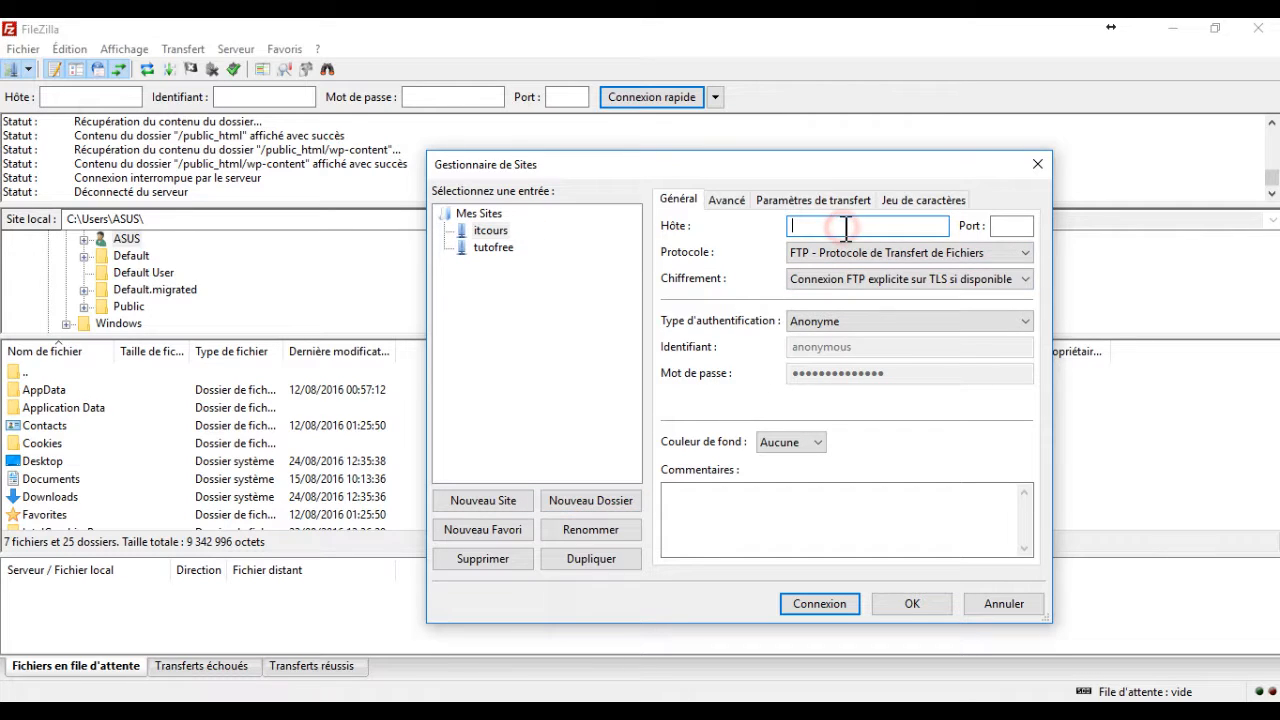
pyautogui.write('31.170.165.143')
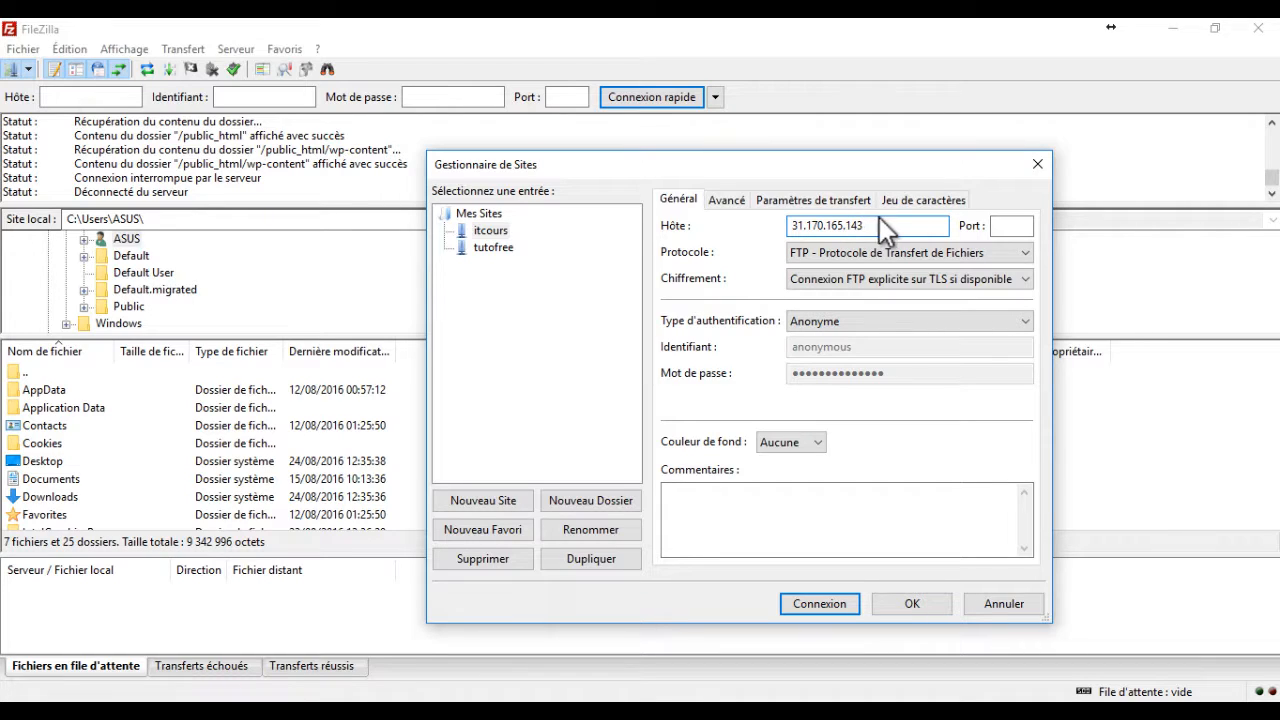
pyautogui.click(1002, 226)
pyautogui.write('21')
# Choose Normal logon, enter the account's FTP user name and password, and save the site.
pyautogui.click(813, 312)
pyautogui.click(816, 348)
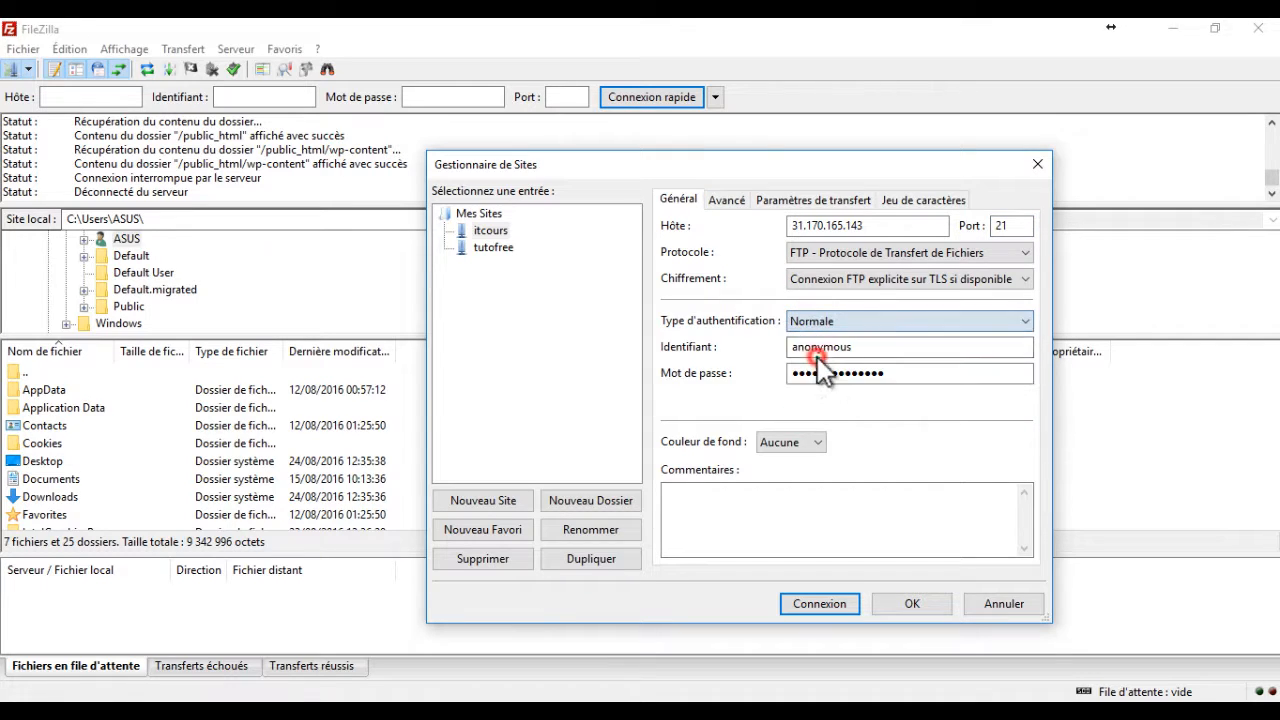
pyautogui.doubleClick(858, 348)
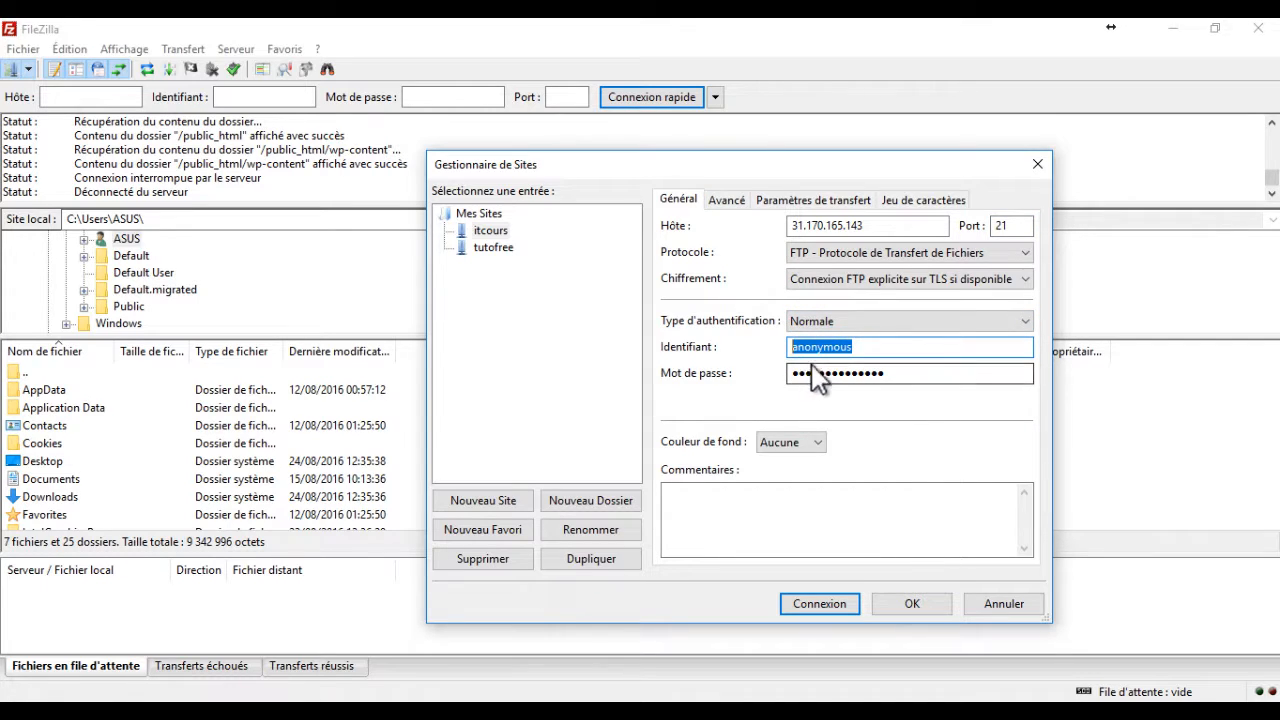
pyautogui.hotkey('alt', 'Tab')
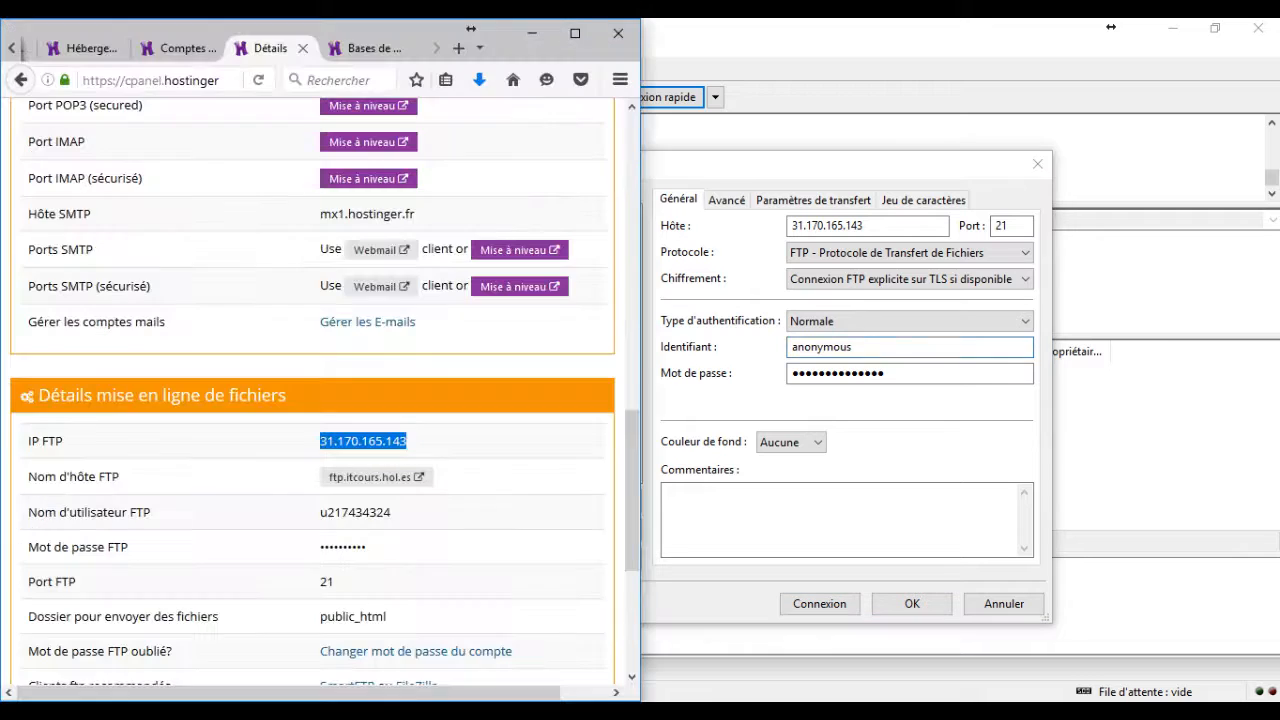
pyautogui.scroll(2, 495, 468)
pyautogui.scroll(-2, 492, 468)
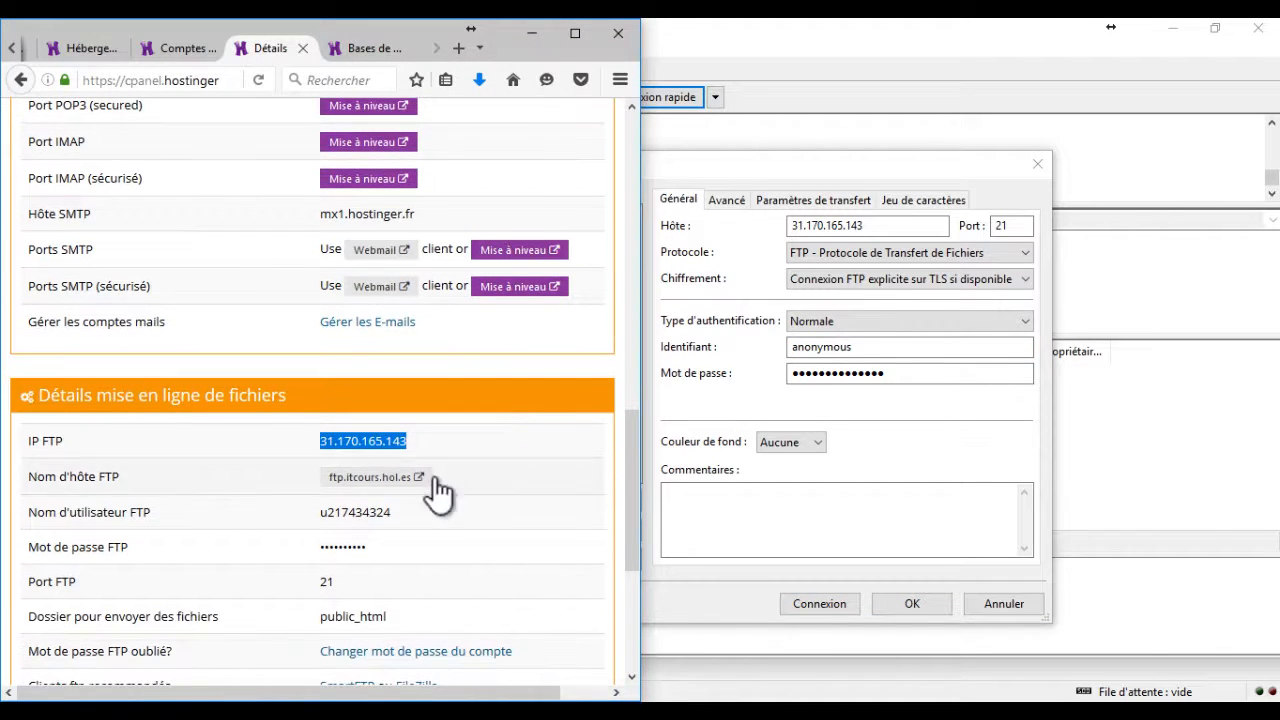
pyautogui.moveTo(398, 512); pyautogui.dragTo(318, 522)
pyautogui.hotkey('ctrl', 'c')
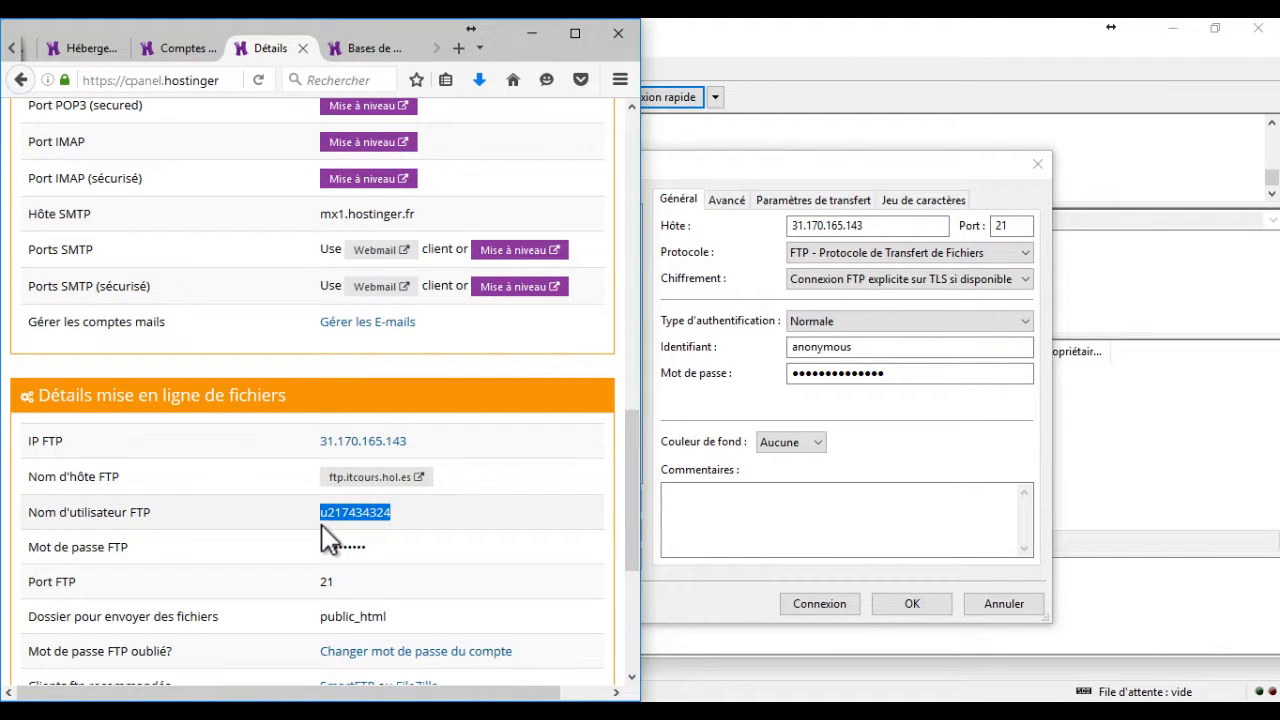
pyautogui.doubleClick(840, 346)
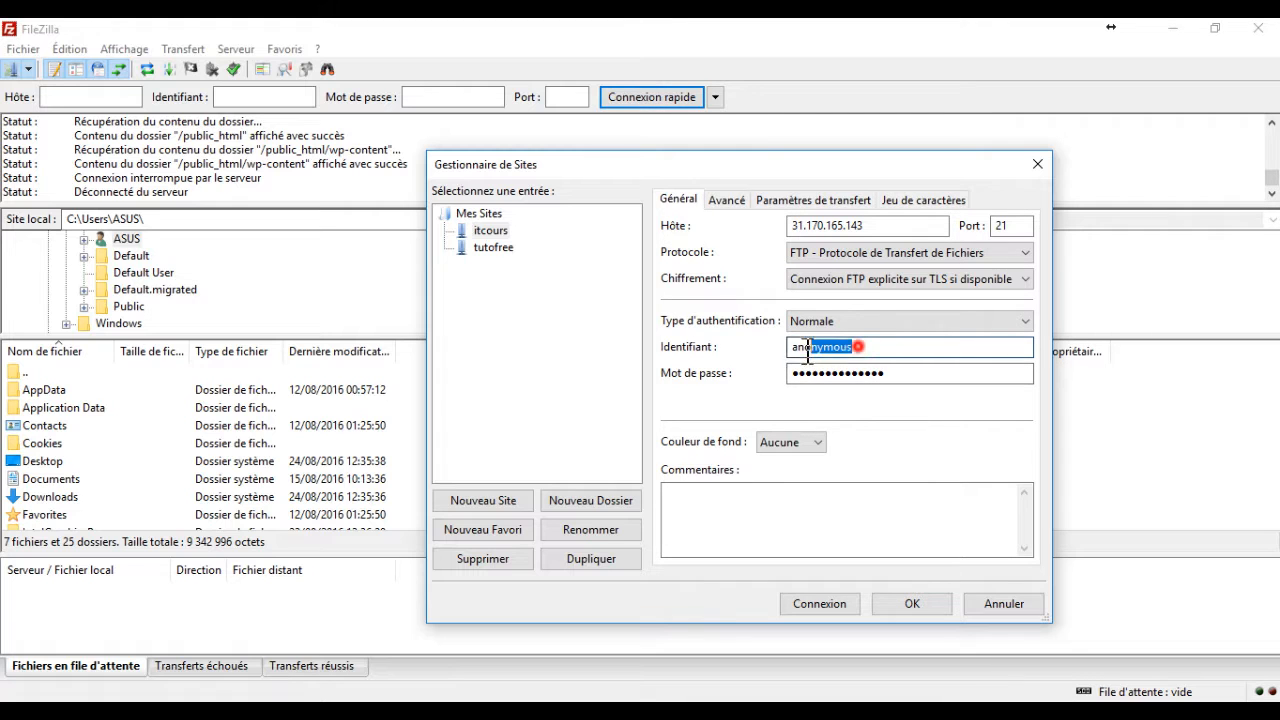
pyautogui.hotkey('ctrl', 'v')
pyautogui.moveTo(917, 372); pyautogui.dragTo(757, 372)
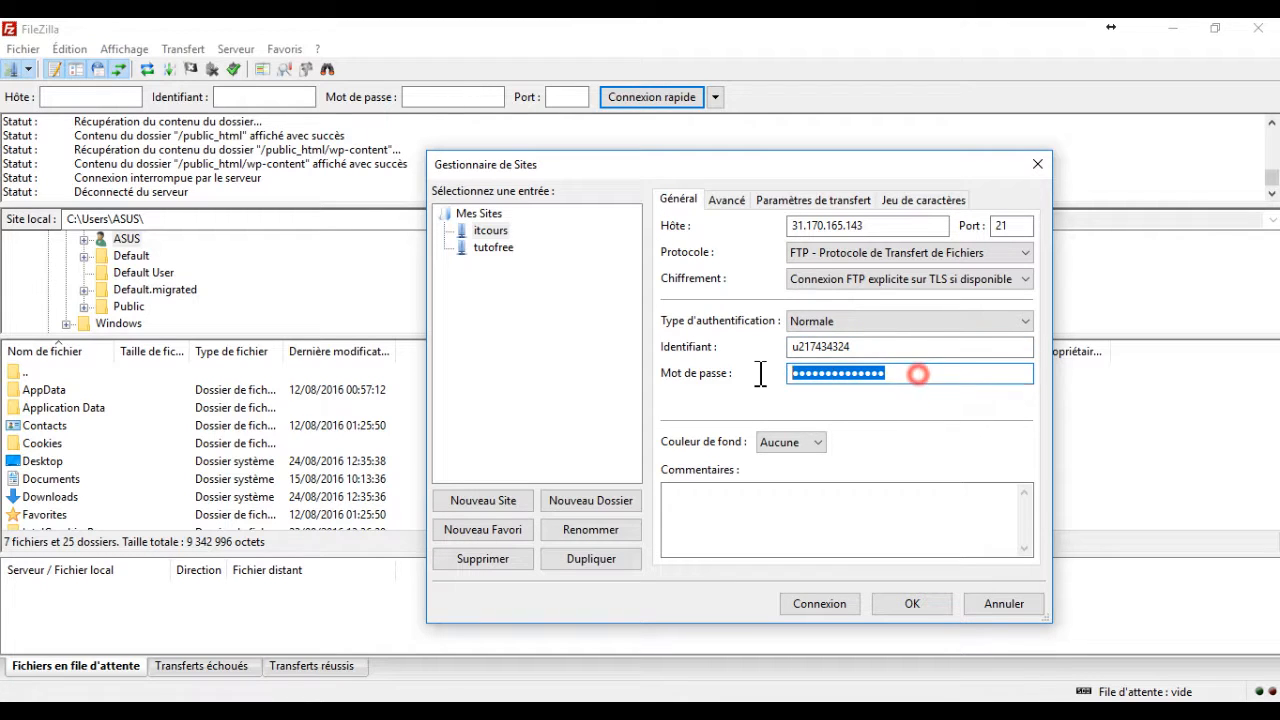
pyautogui.write('●●●●●●●●●')
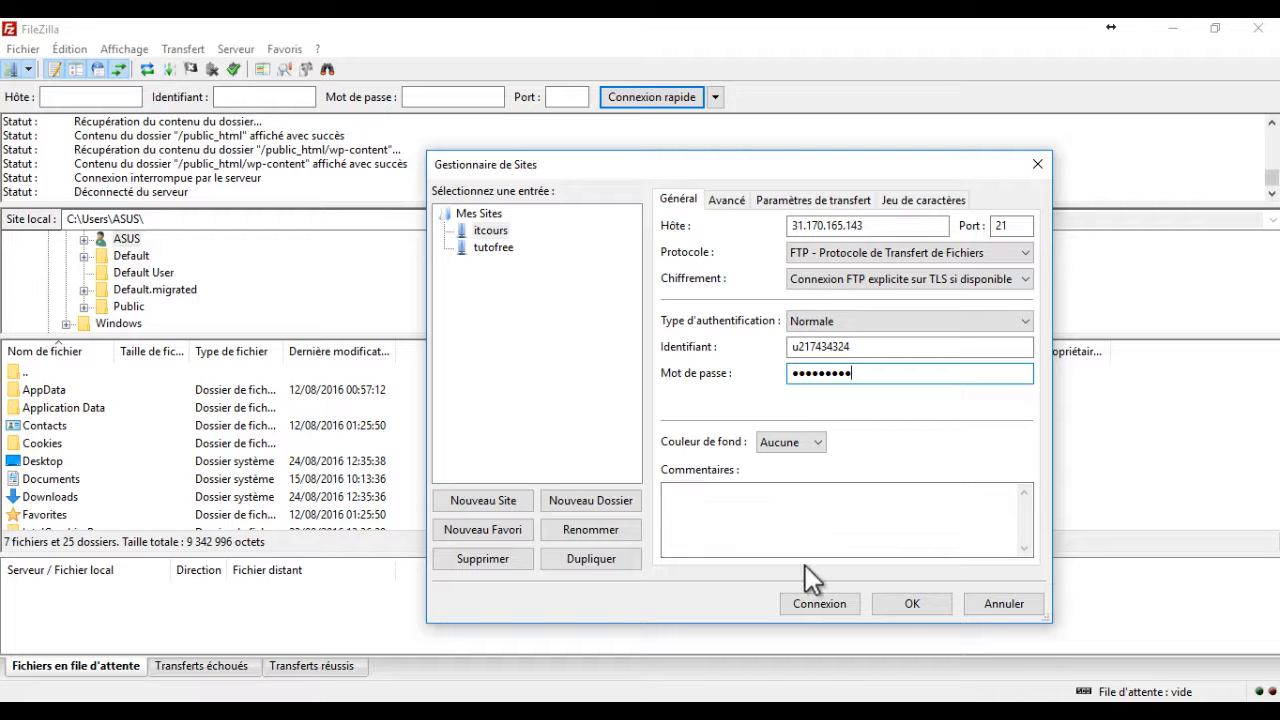
pyautogui.click(902, 602)
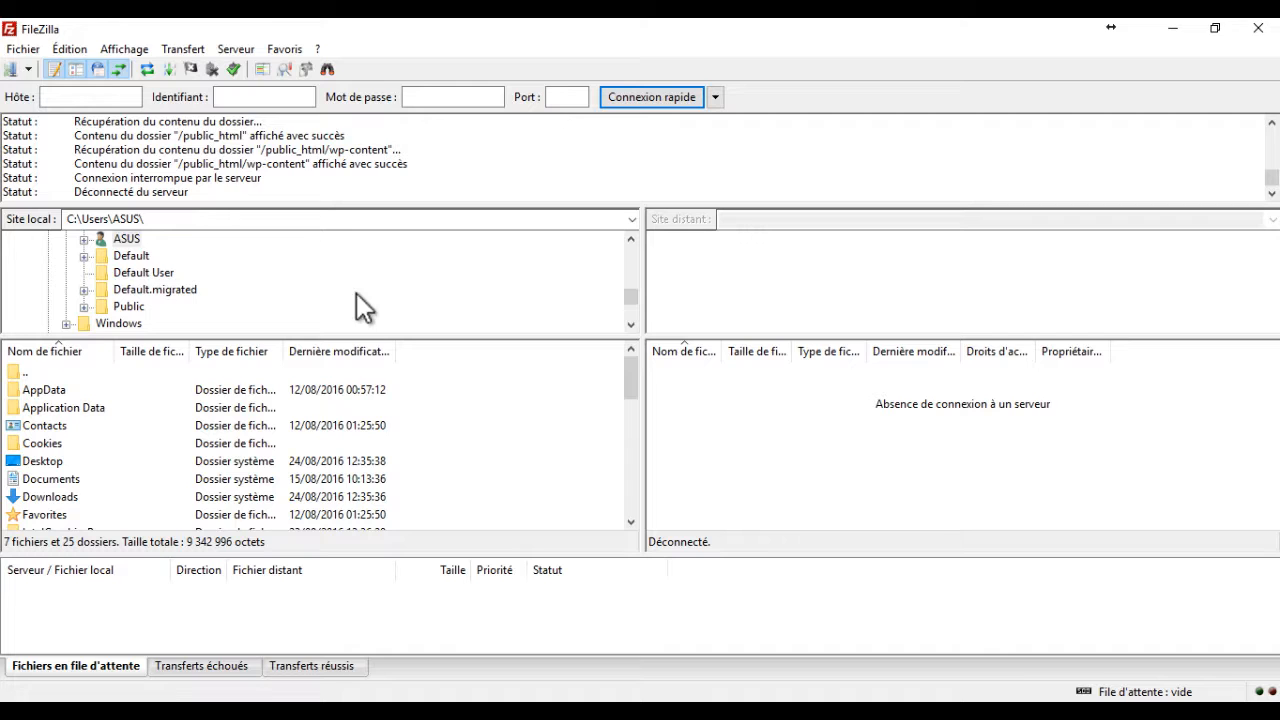
# Connect to itcours, accept the server certificate, and dock FileZilla beside the file explorer.
pyautogui.click(29, 70)
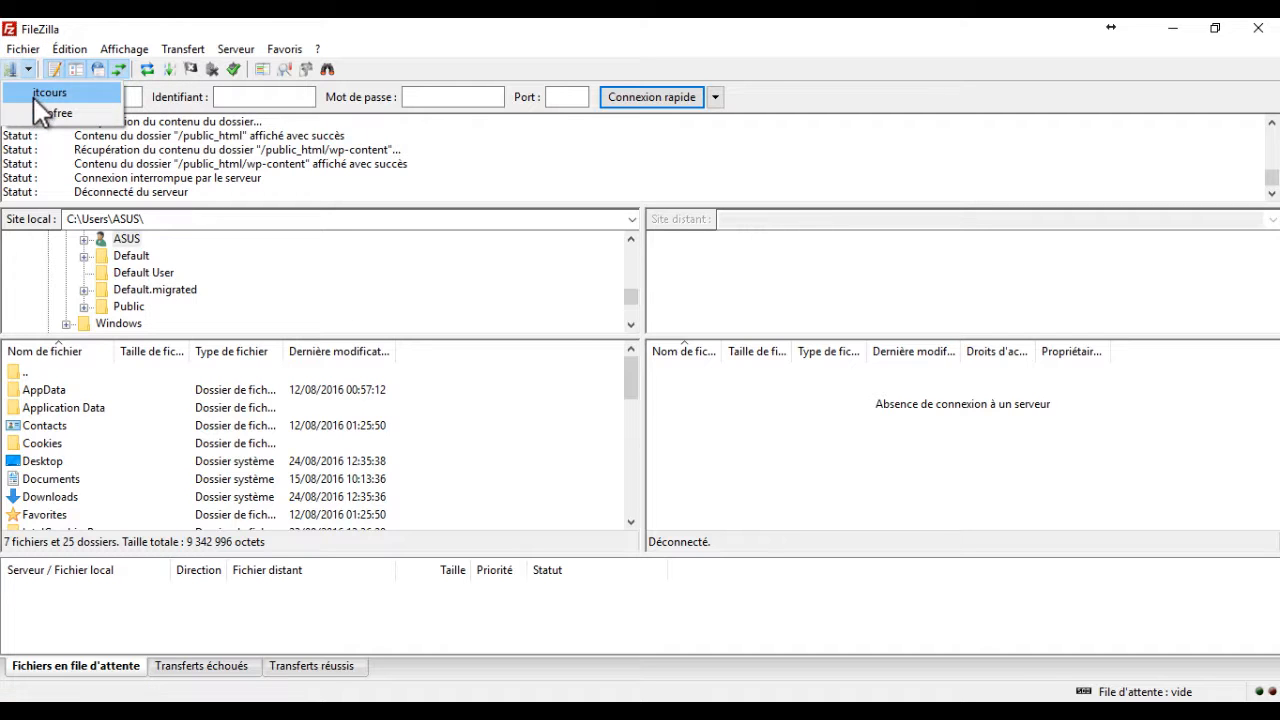
pyautogui.click(35, 94)
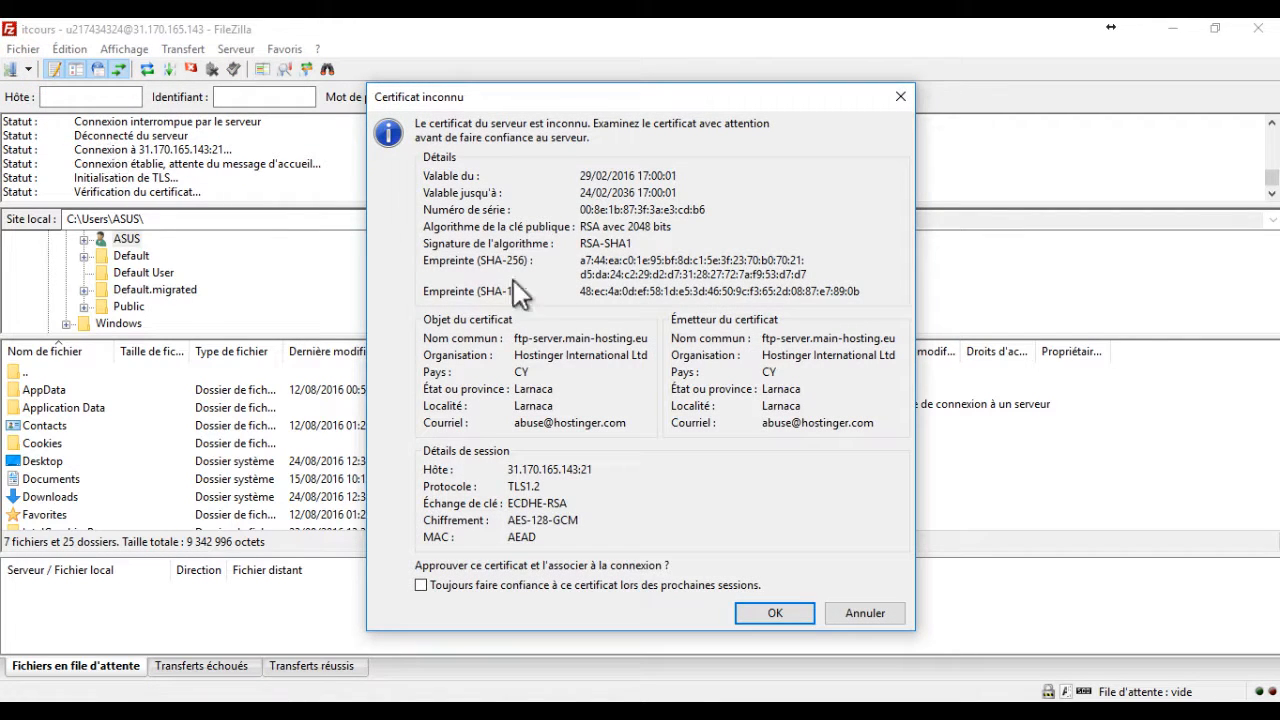
pyautogui.click(776, 615)
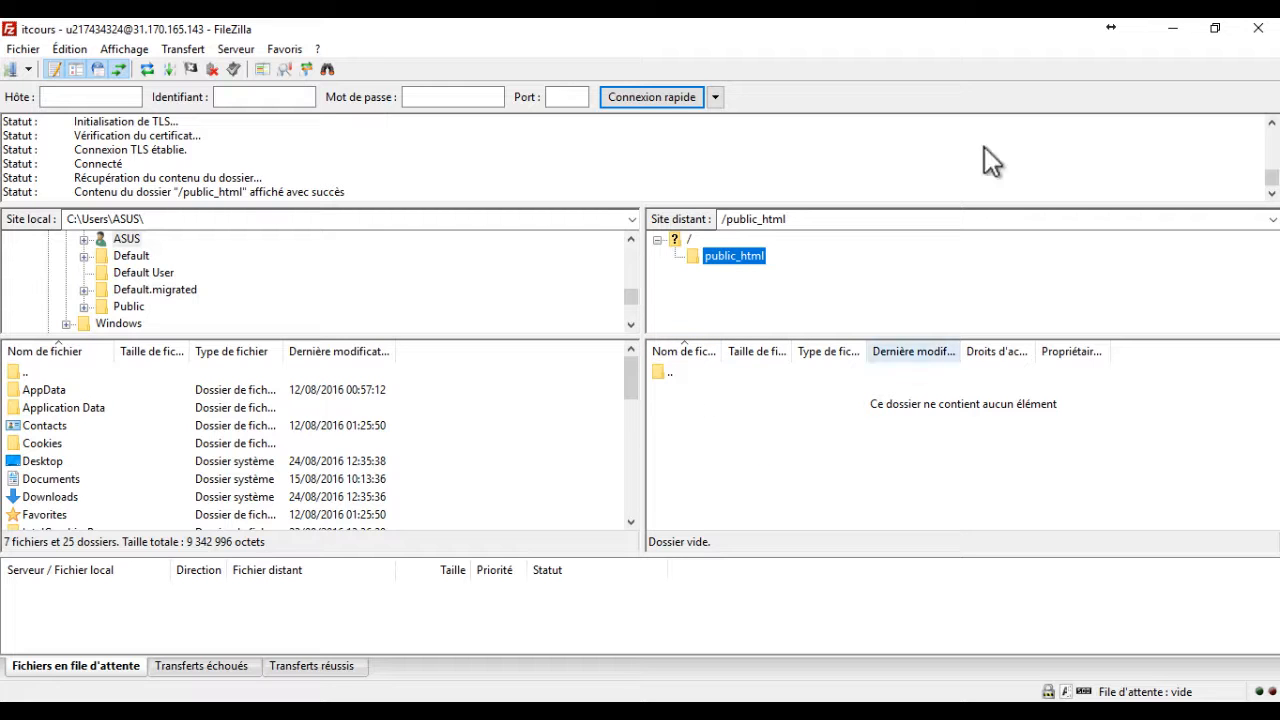
pyautogui.moveTo(925, 28); pyautogui.dragTo(1, 255)
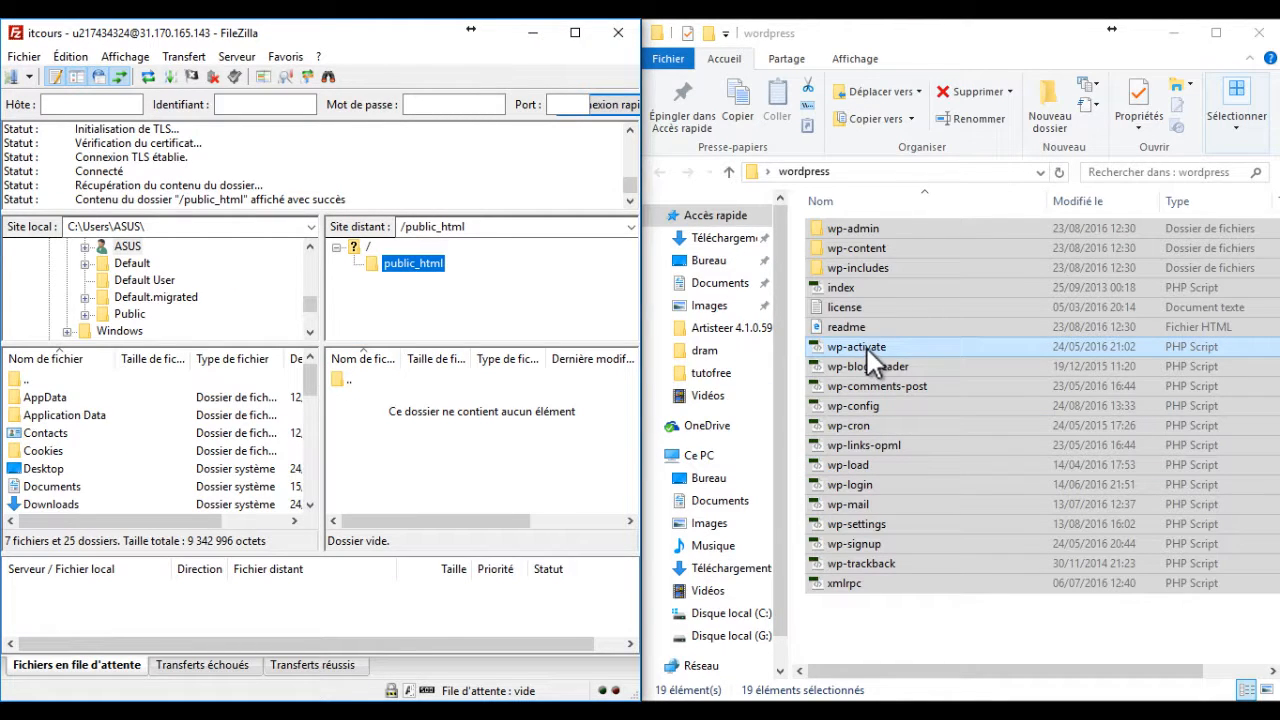
# Drag the 19 wordpress items onto public_html to start the upload, then bring up the Détails page.
pyautogui.moveTo(885, 350); pyautogui.dragTo(410, 266)
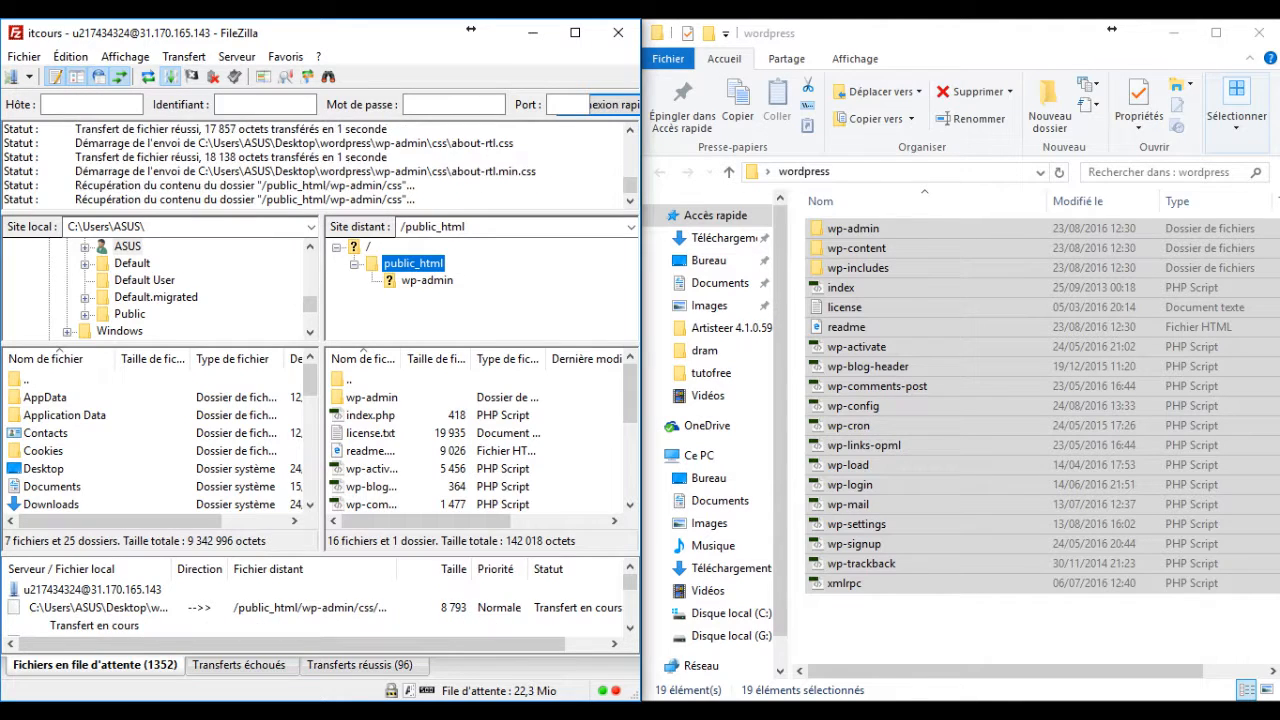
pyautogui.moveTo(851, 712)
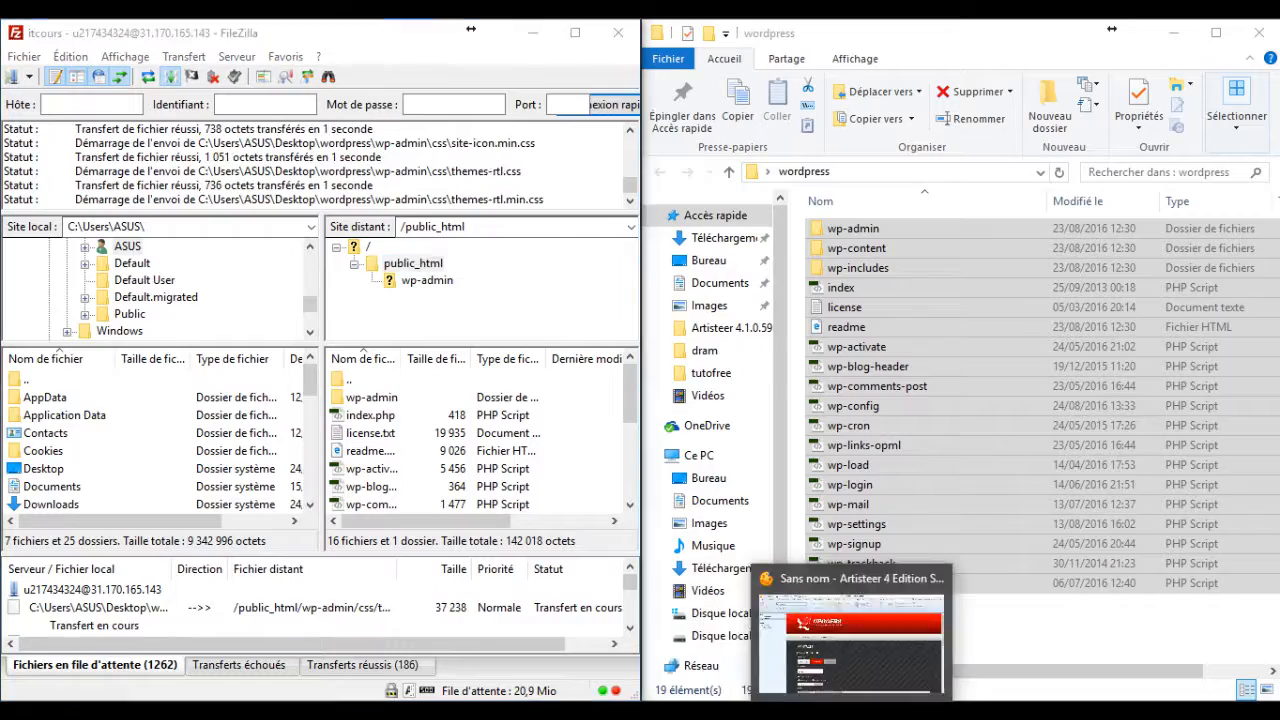
pyautogui.click(850, 645)
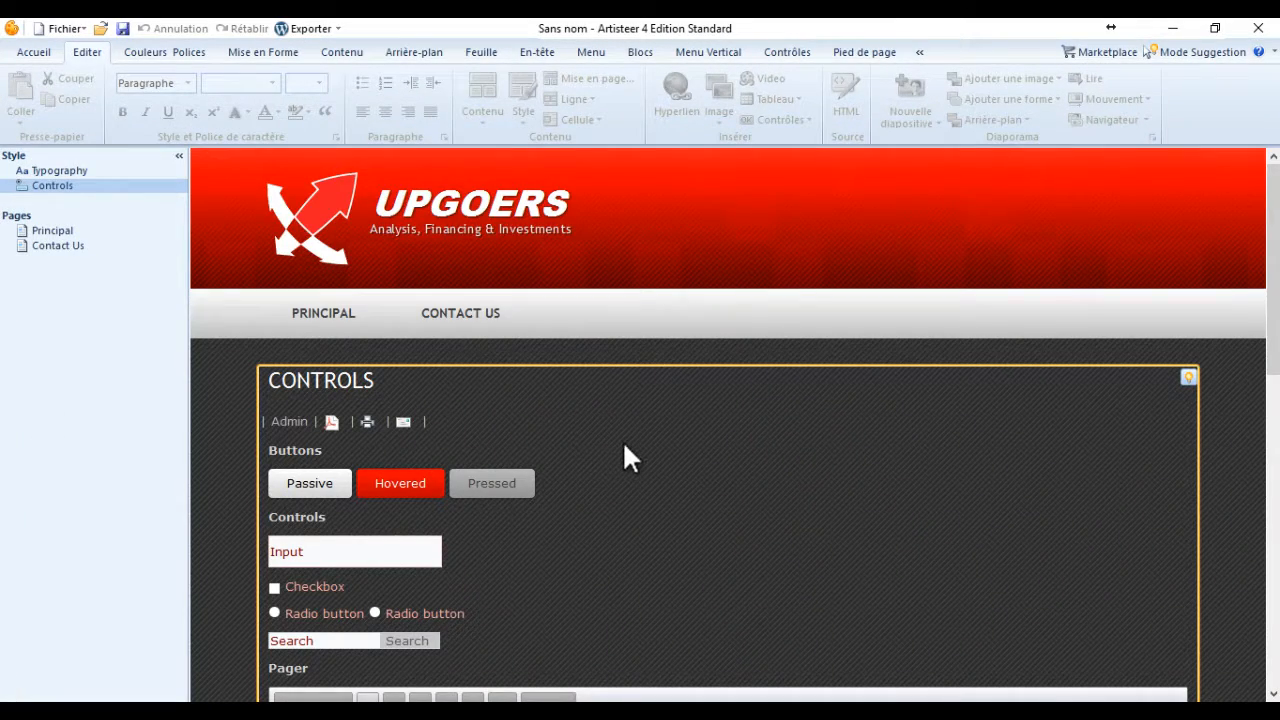
pyautogui.scroll(-3, 1022, 280)
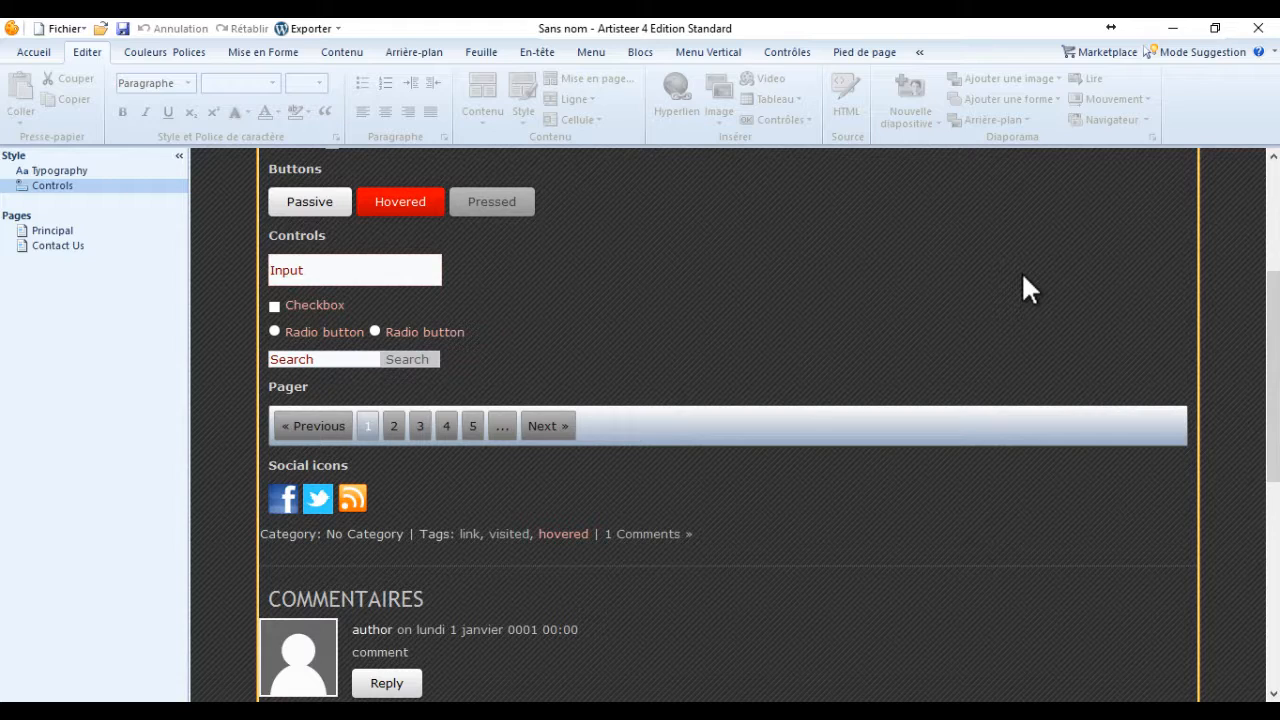
pyautogui.click(1172, 28)
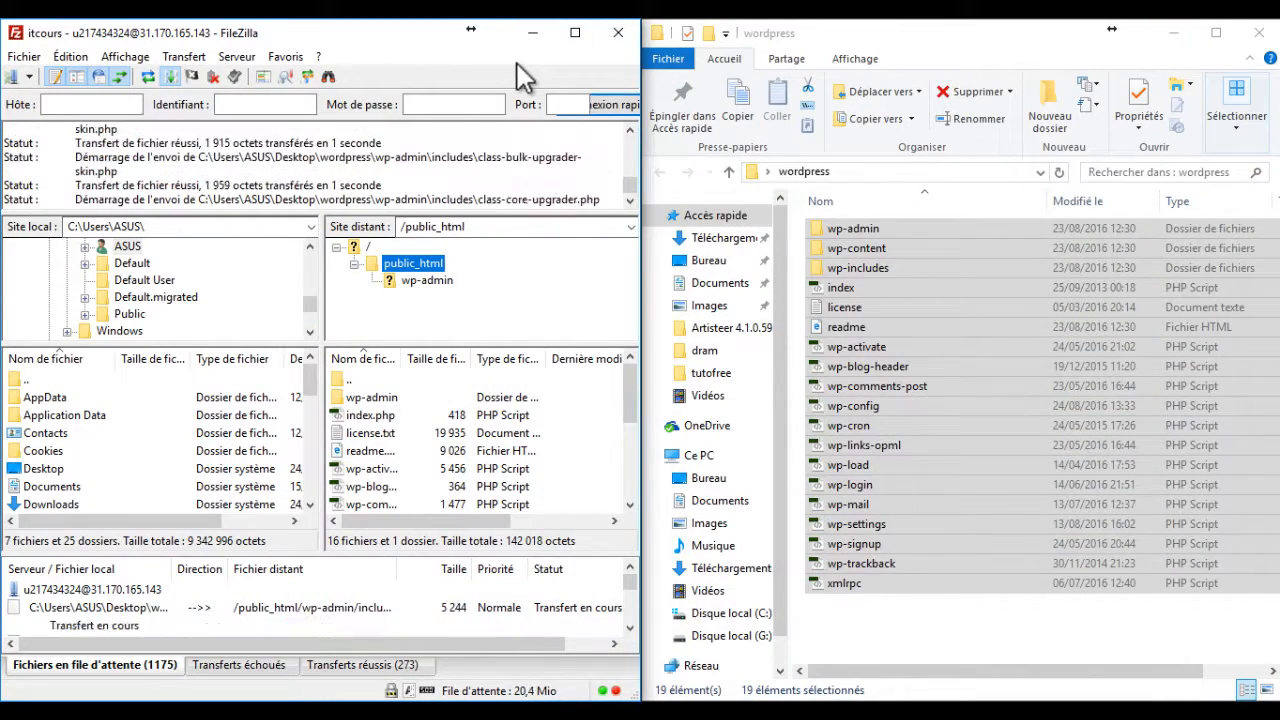
pyautogui.click(1110, 714)
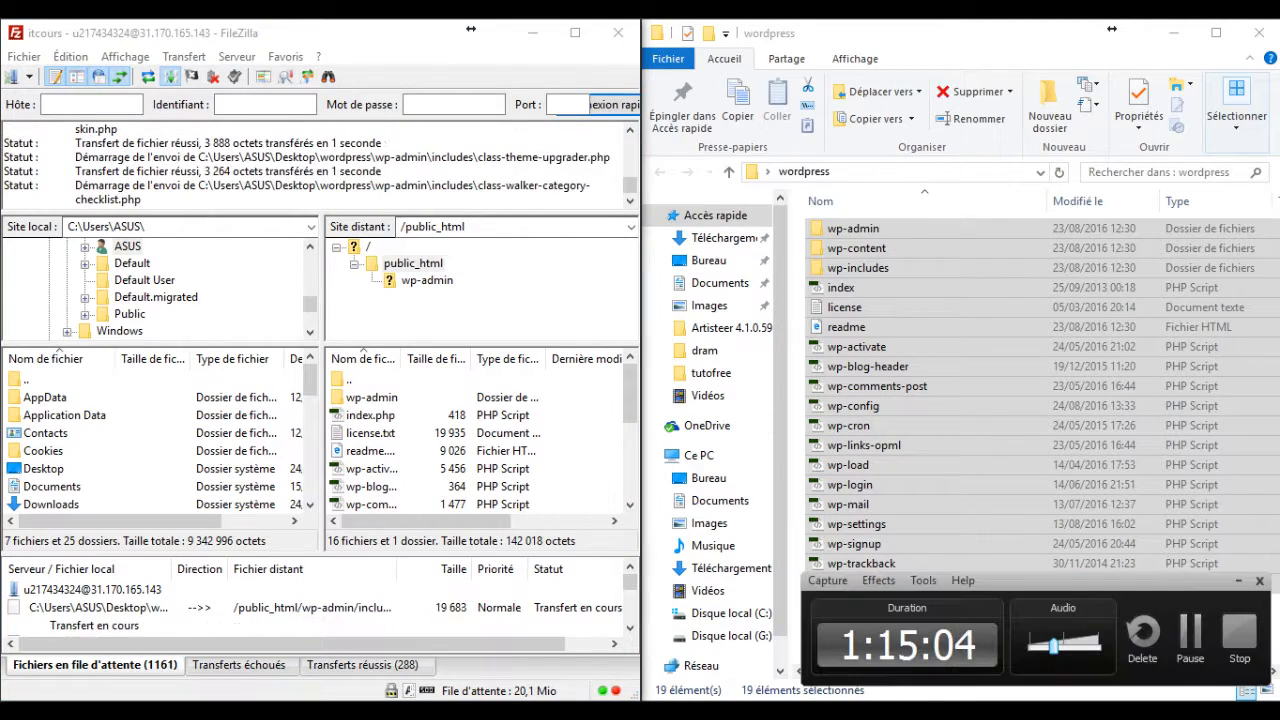
pyautogui.click(1236, 580)
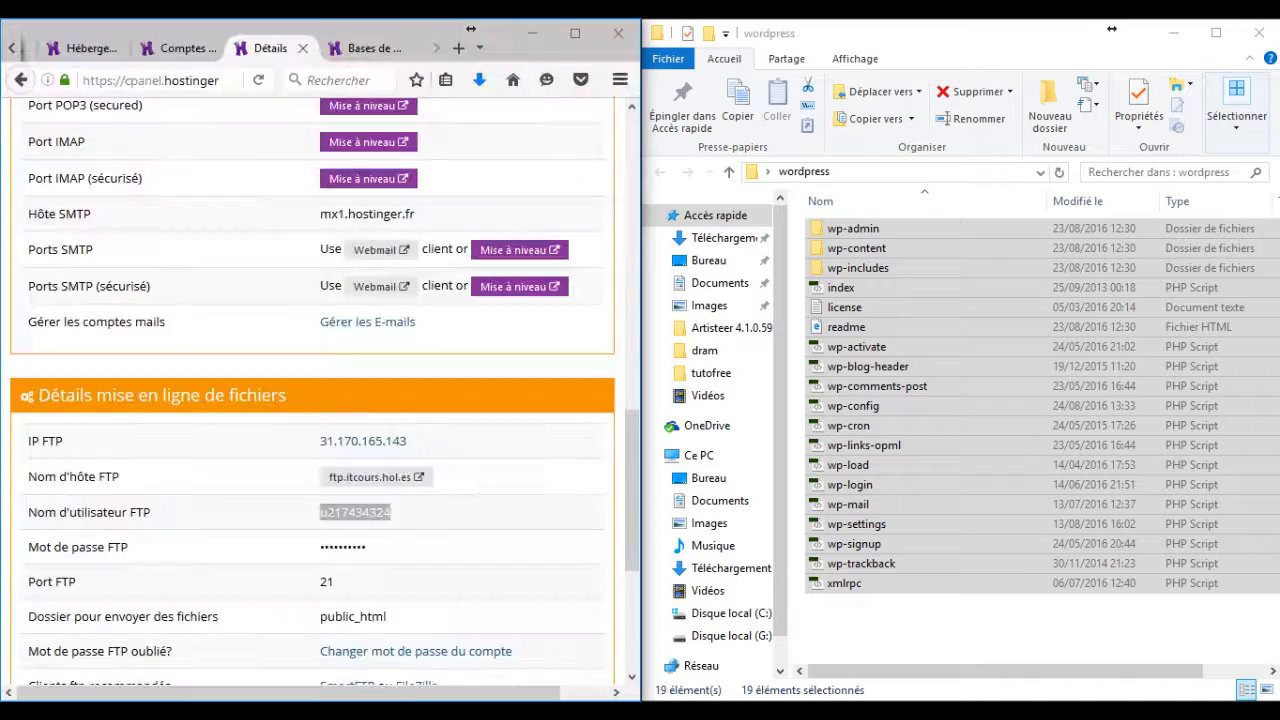
# Scroll the full-screen Détails page's name servers, site addresses and FTP info, then return to FileZilla.
pyautogui.scroll(15, 523, 548)
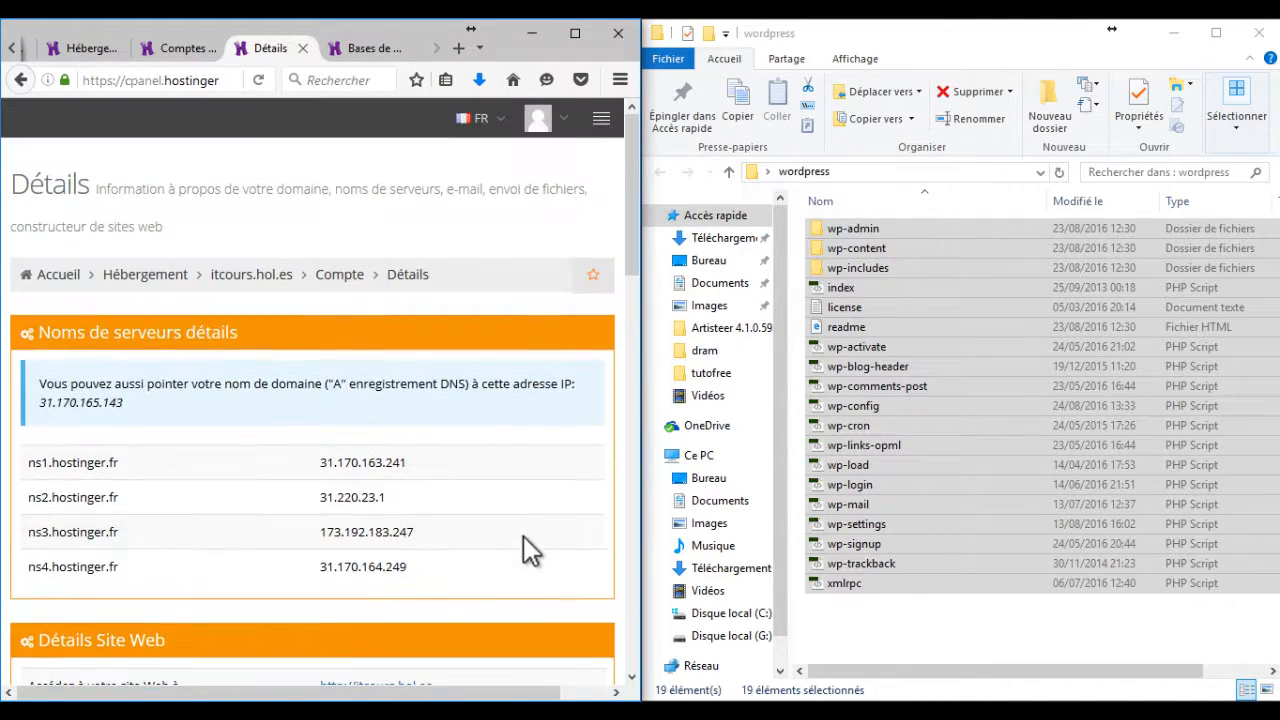
pyautogui.scroll(-4, 502, 485)
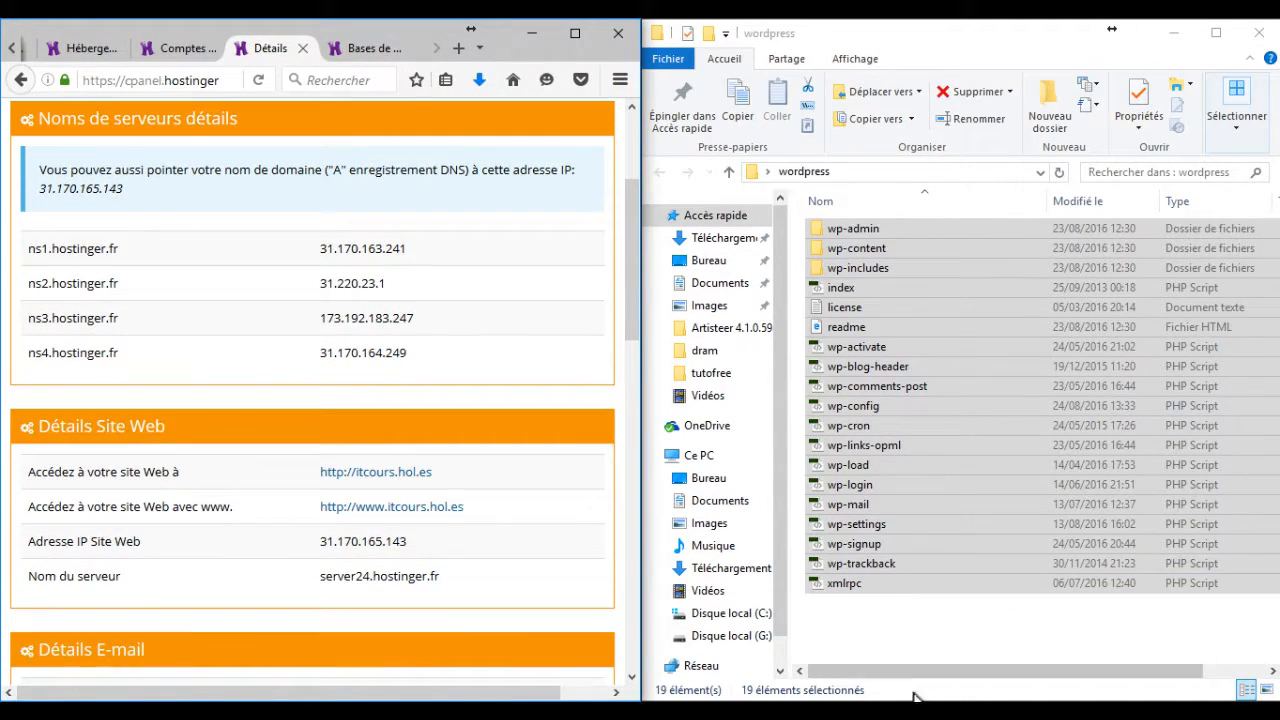
pyautogui.click(535, 32)
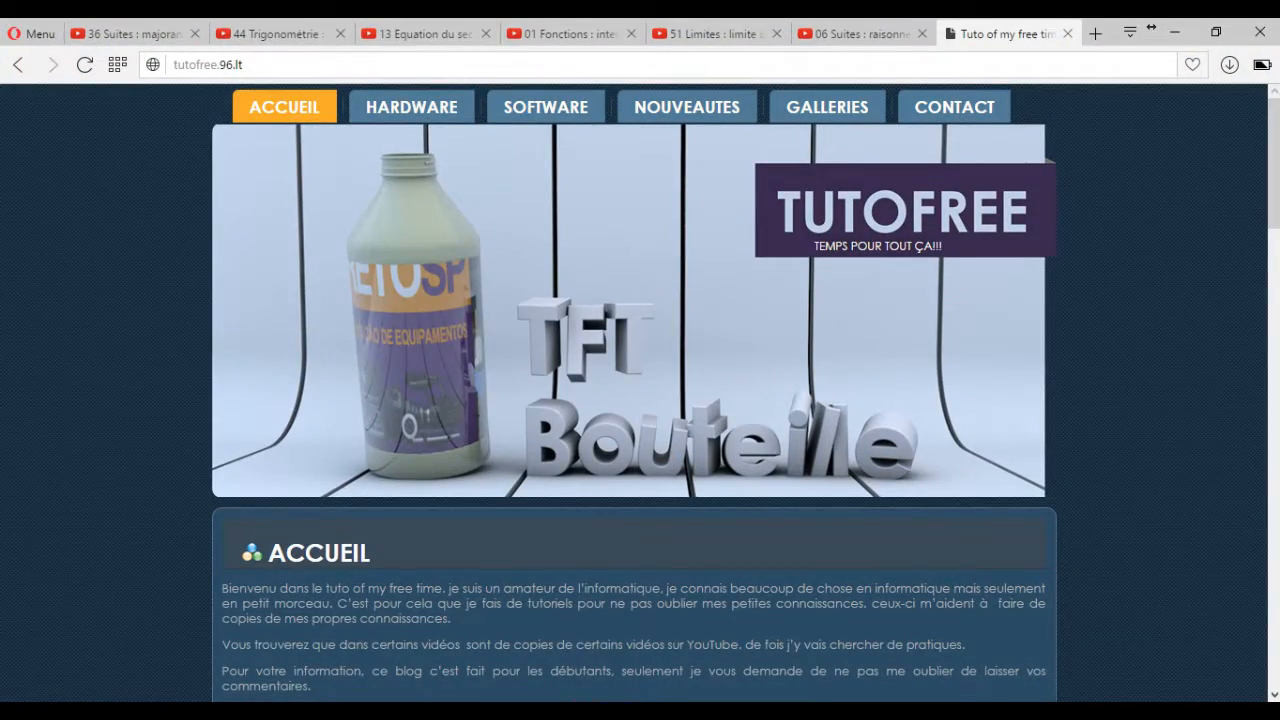
pyautogui.hotkey('alt', 'Tab')
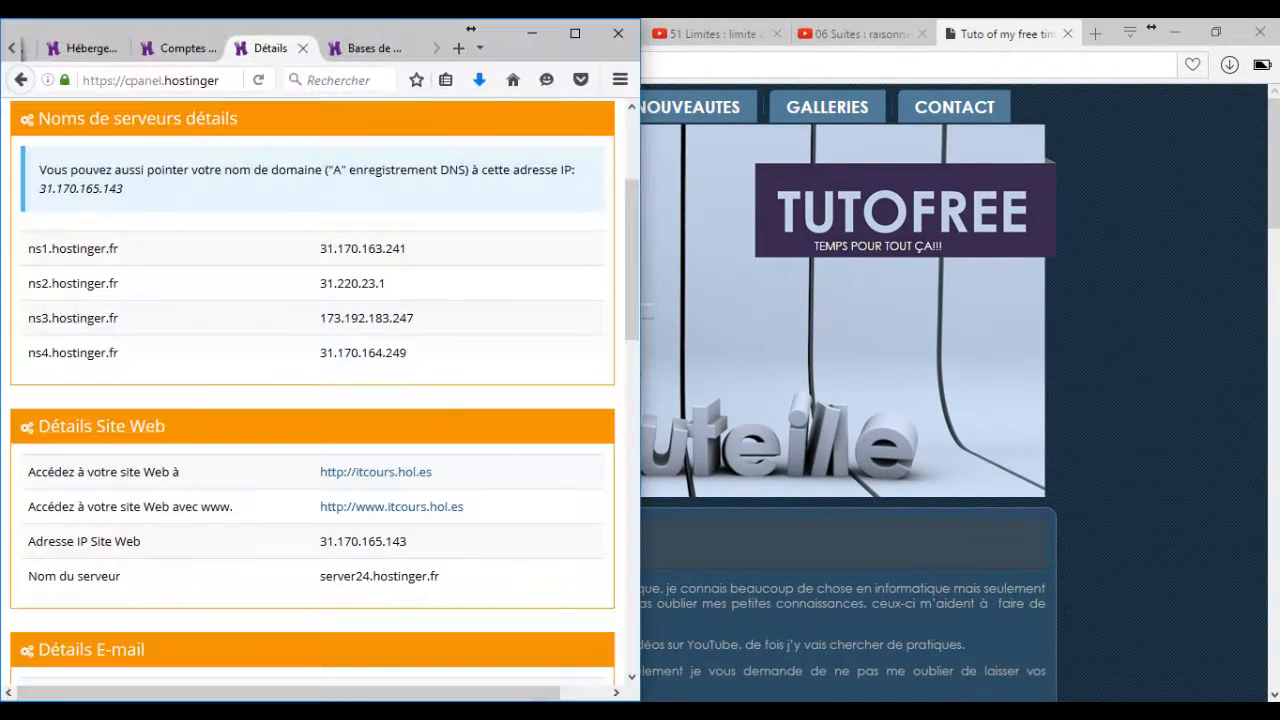
pyautogui.click(577, 35)
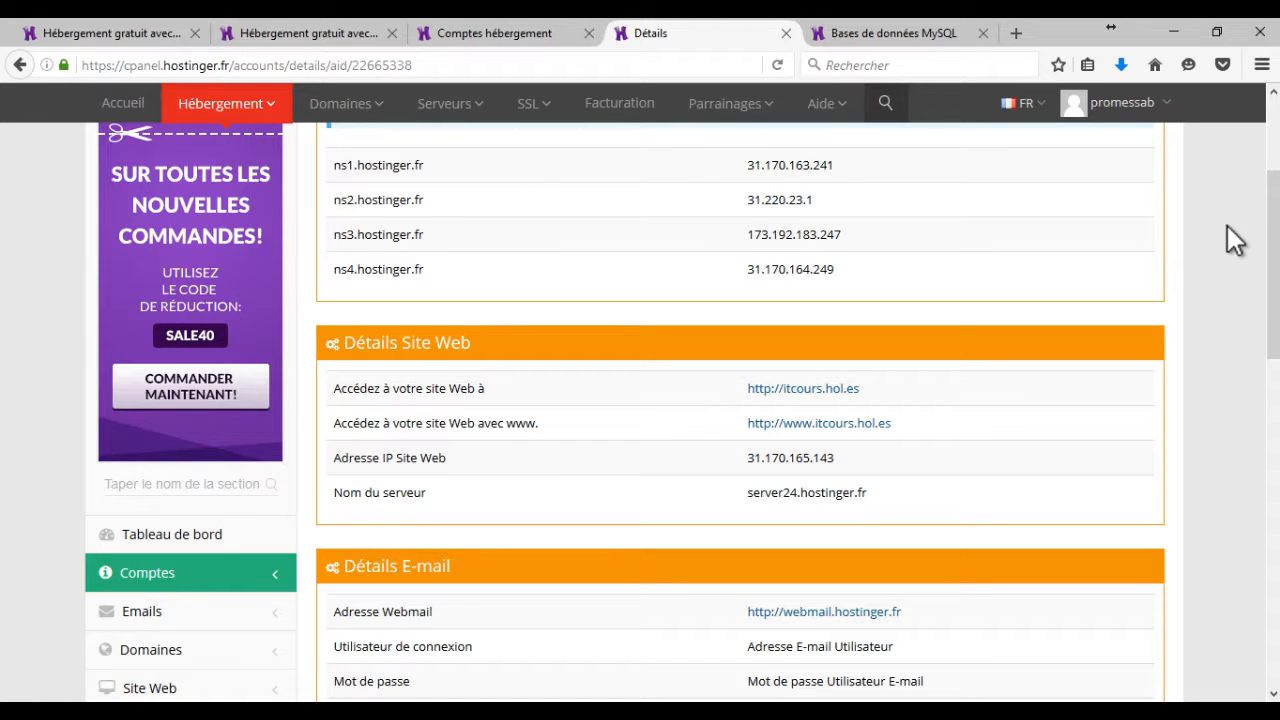
pyautogui.scroll(-5, 1229, 225)
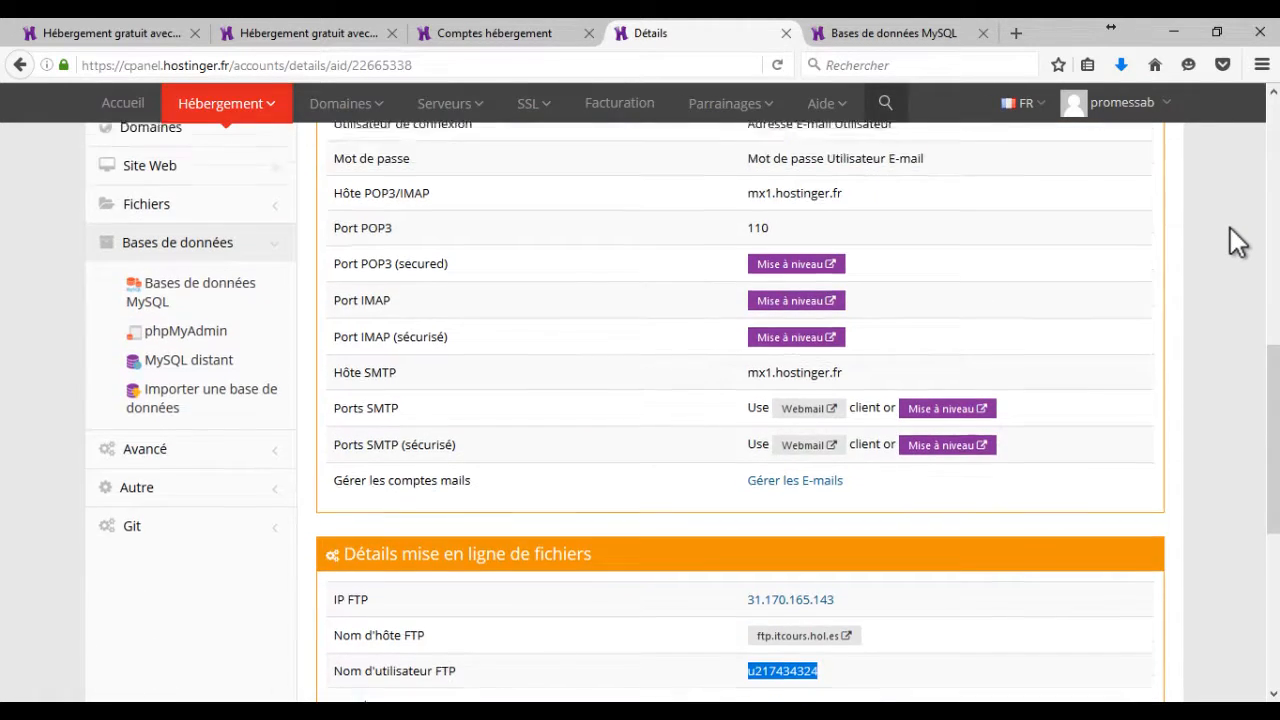
pyautogui.scroll(7, 1231, 229)
pyautogui.scroll(-6, 1231, 229)
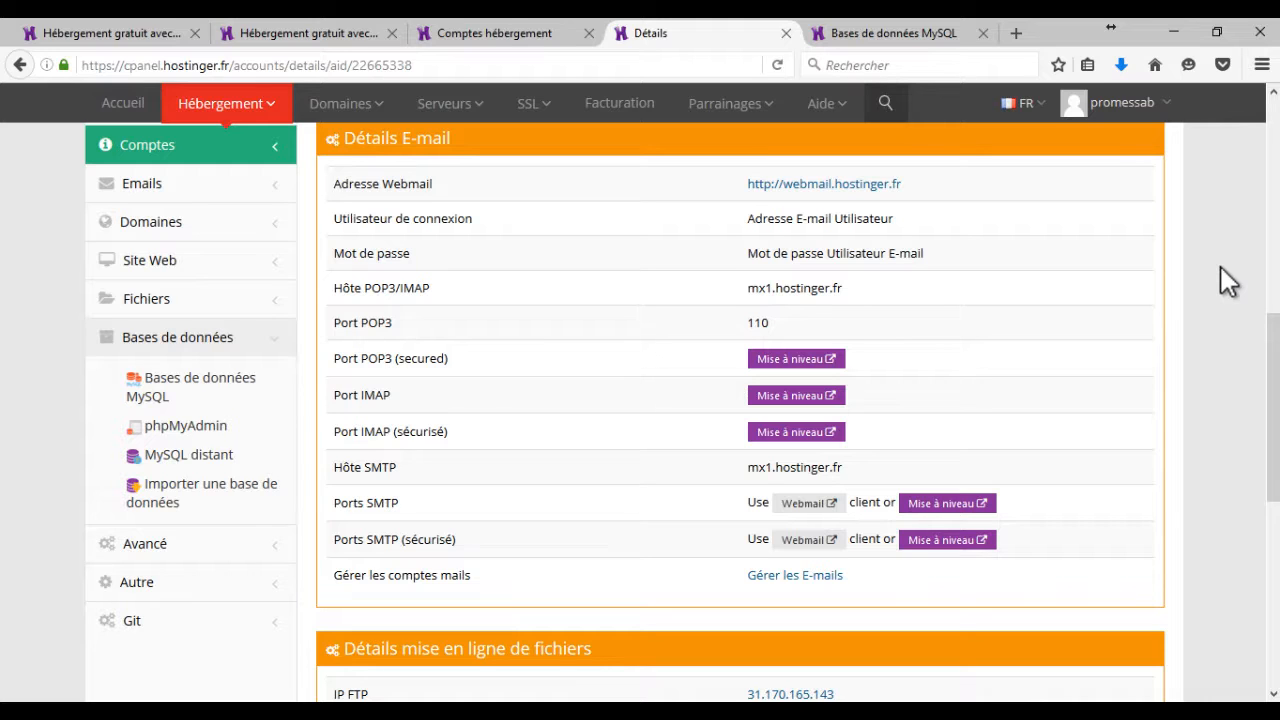
pyautogui.scroll(7, 1221, 267)
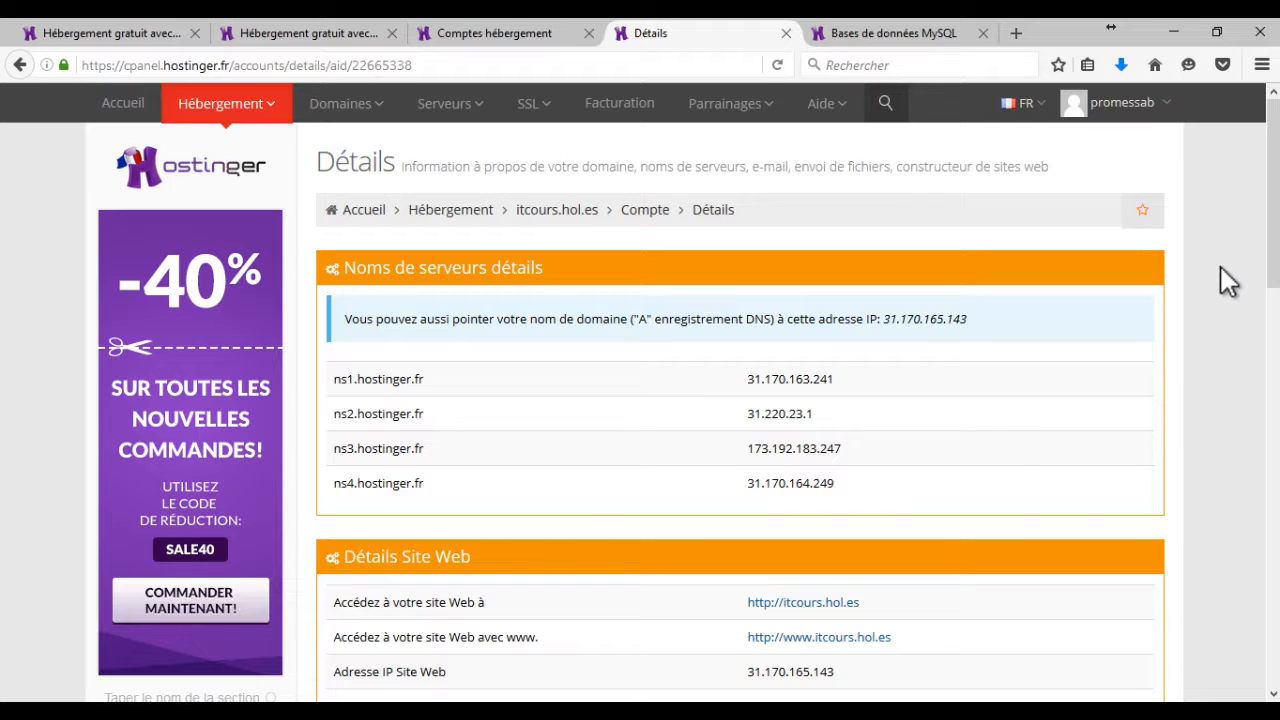
pyautogui.click(760, 712)
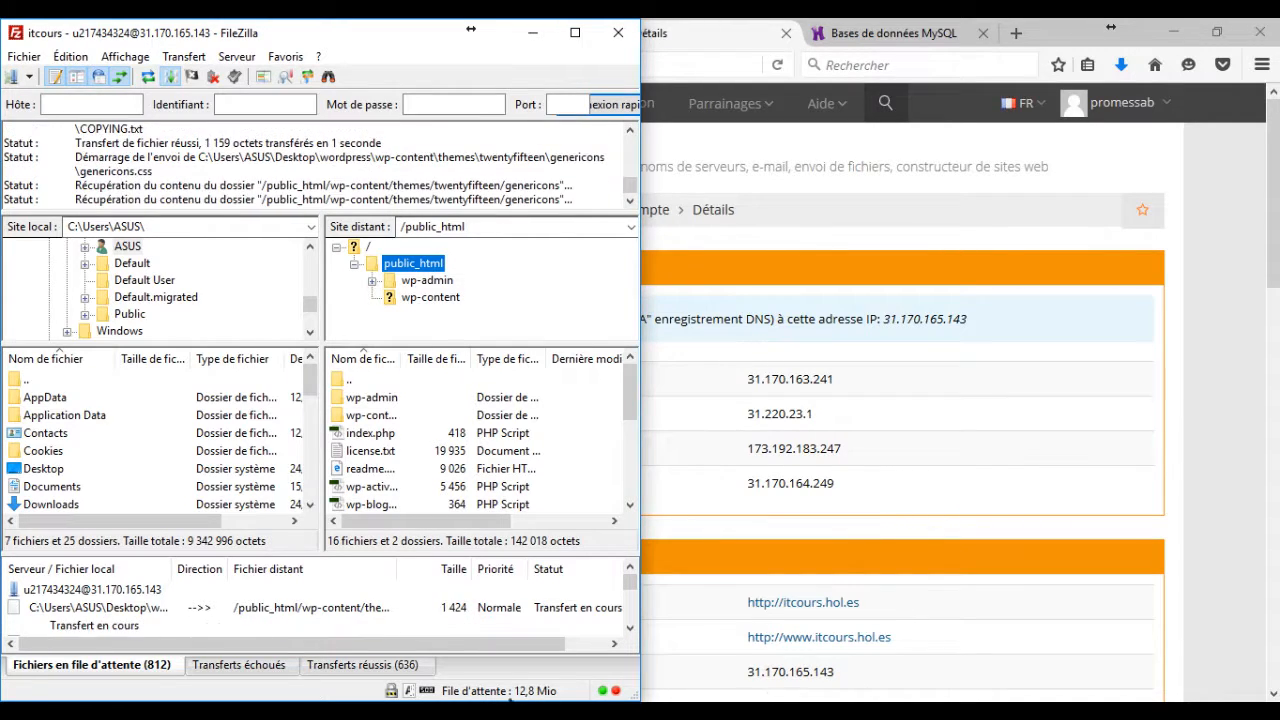
# After the transfer completes, show the MySQL databases page in Firefox and close the extra tab.
pyautogui.click(560, 712)
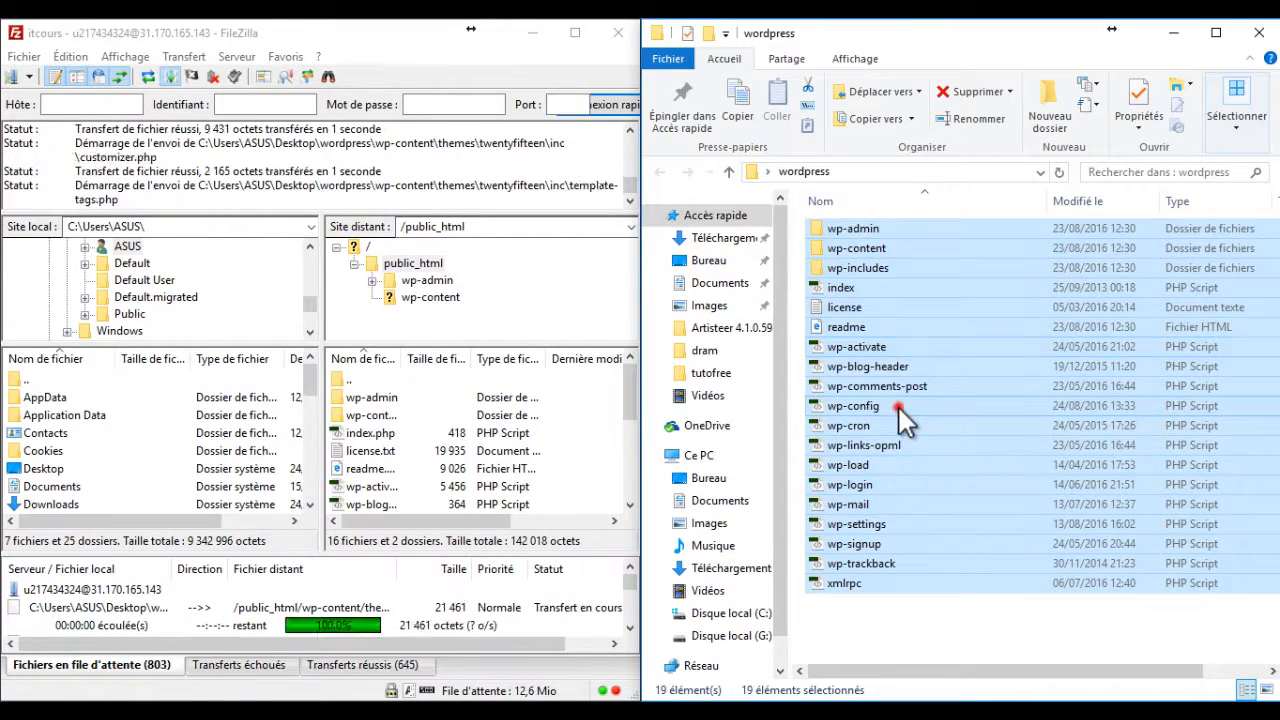
pyautogui.click(899, 407)
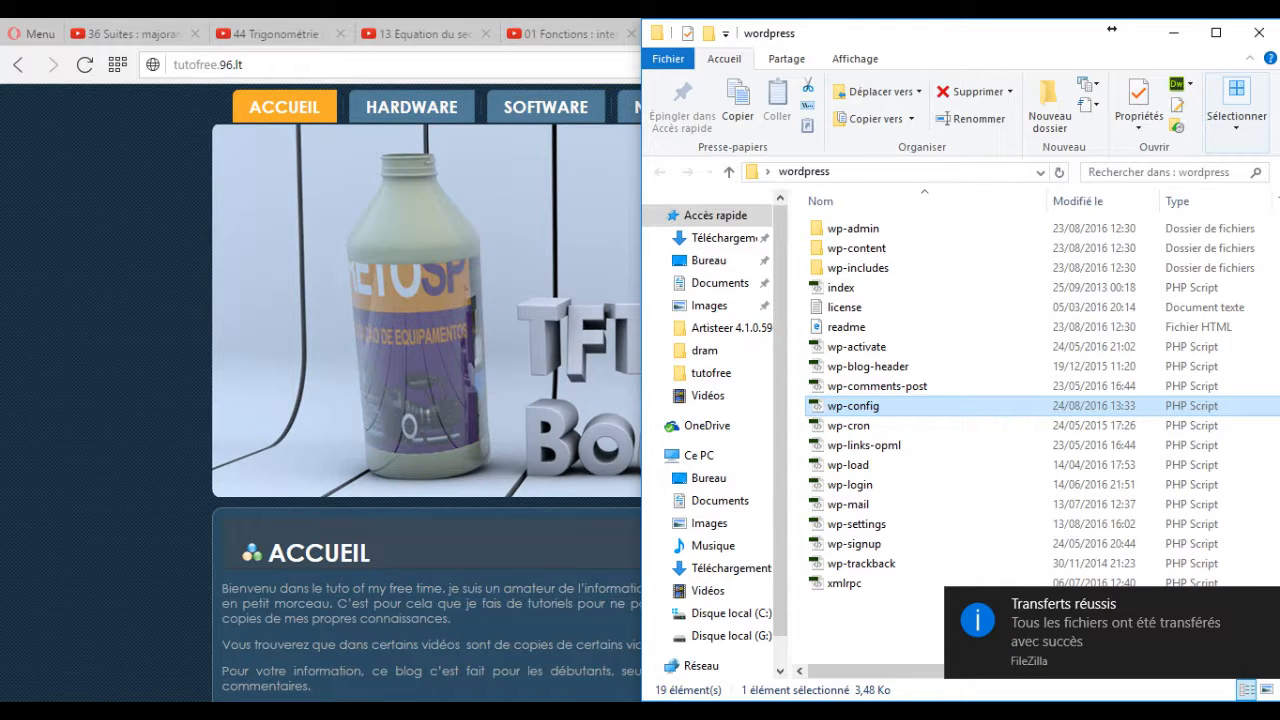
pyautogui.click(575, 714)
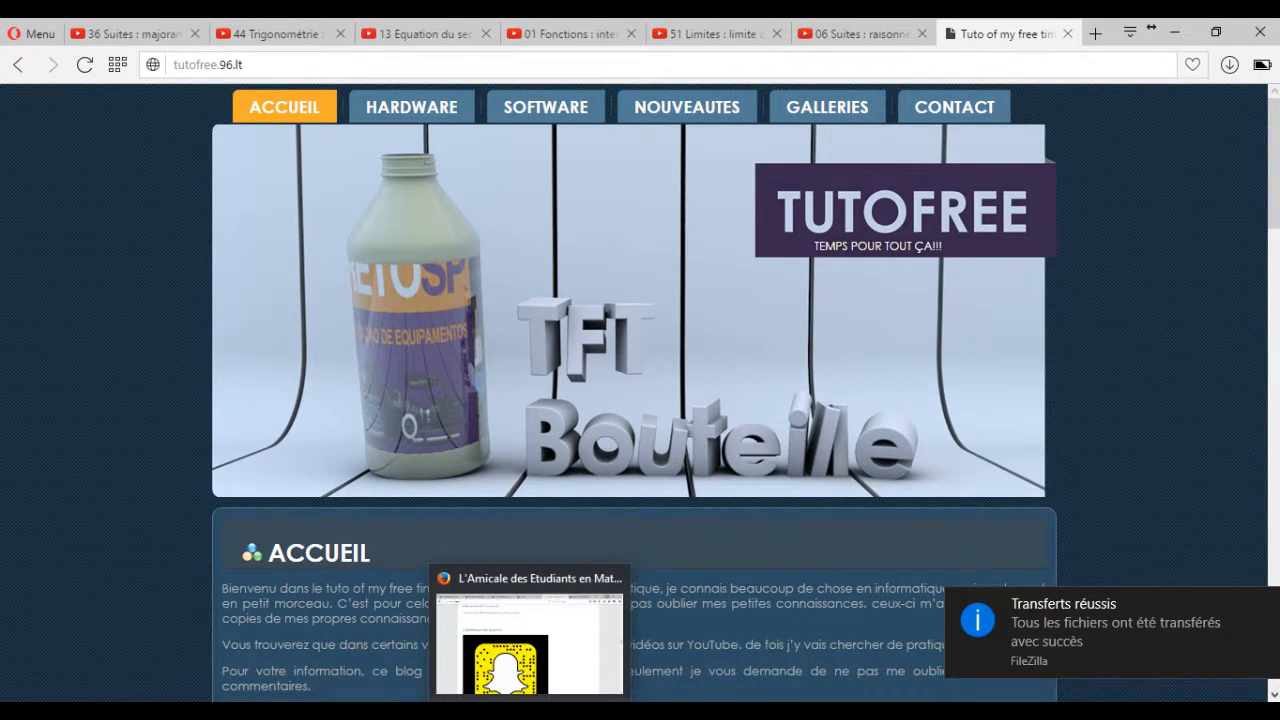
pyautogui.click(530, 714)
pyautogui.click(955, 36)
pyautogui.click(889, 33)
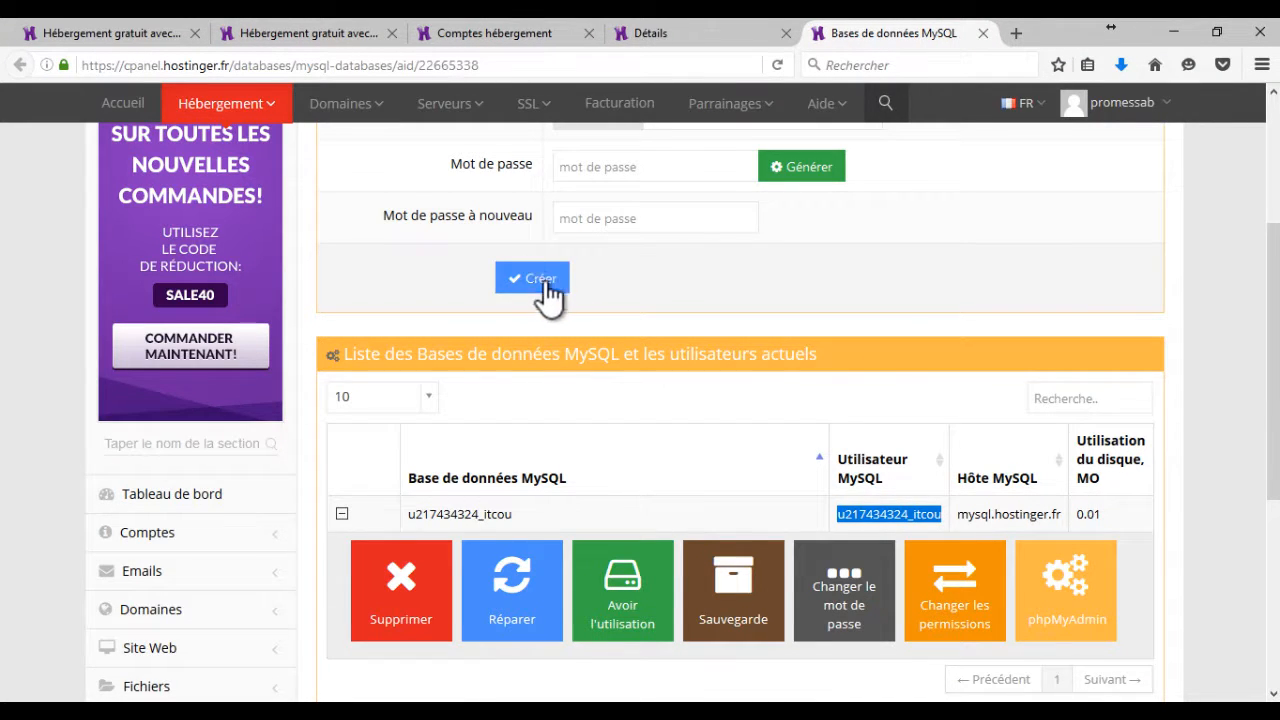
pyautogui.scroll(3, 540, 290)
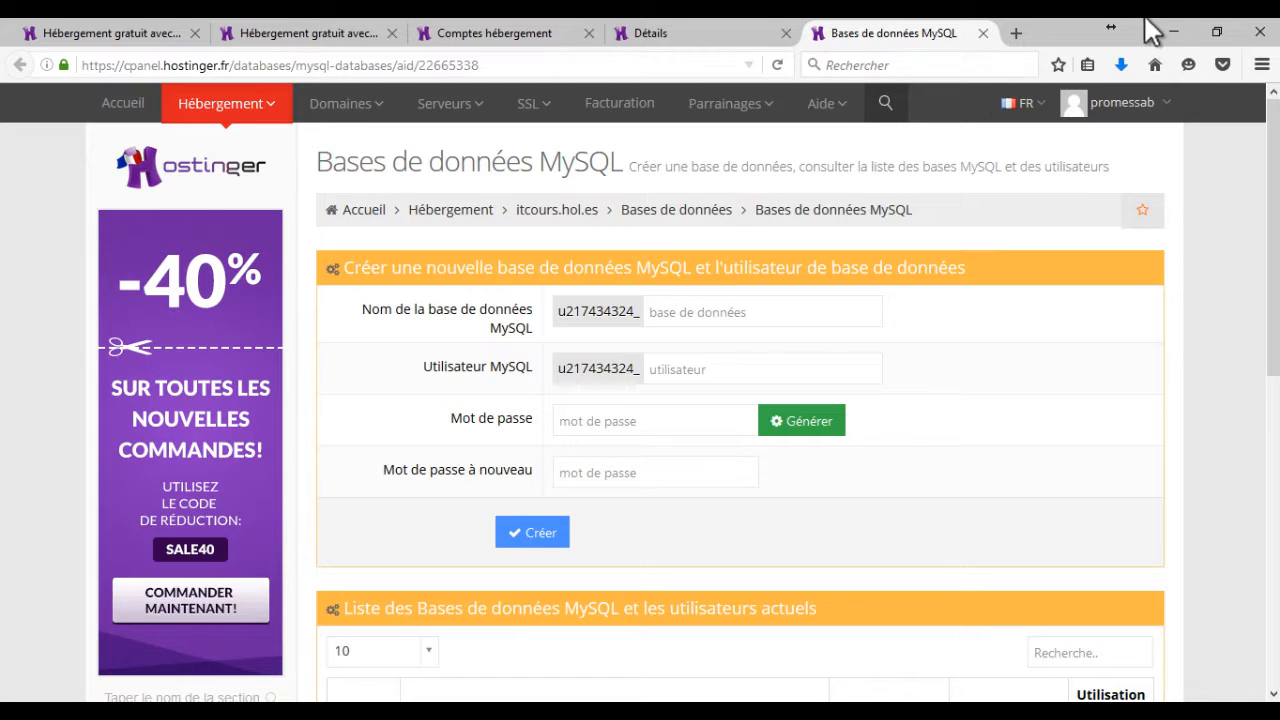
# Open itcours.hol.es in a new browser tab.
pyautogui.click(1020, 32)
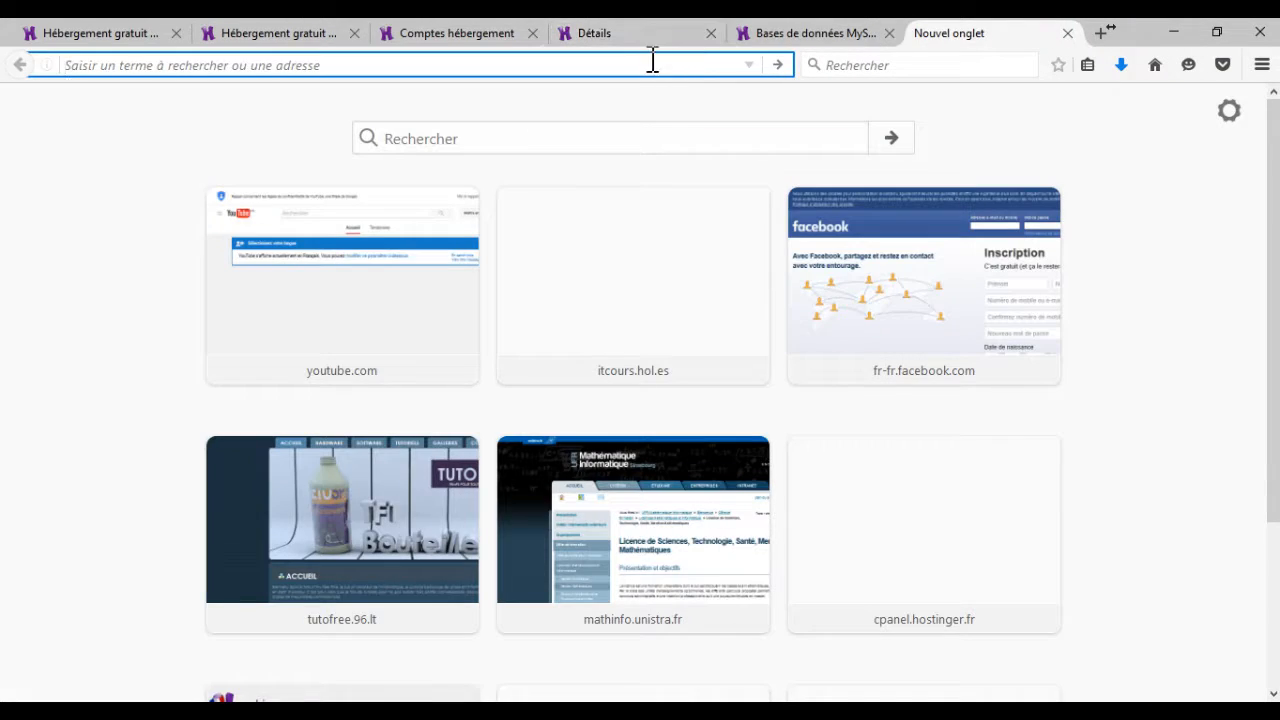
pyautogui.write('itcours.hol.es/')
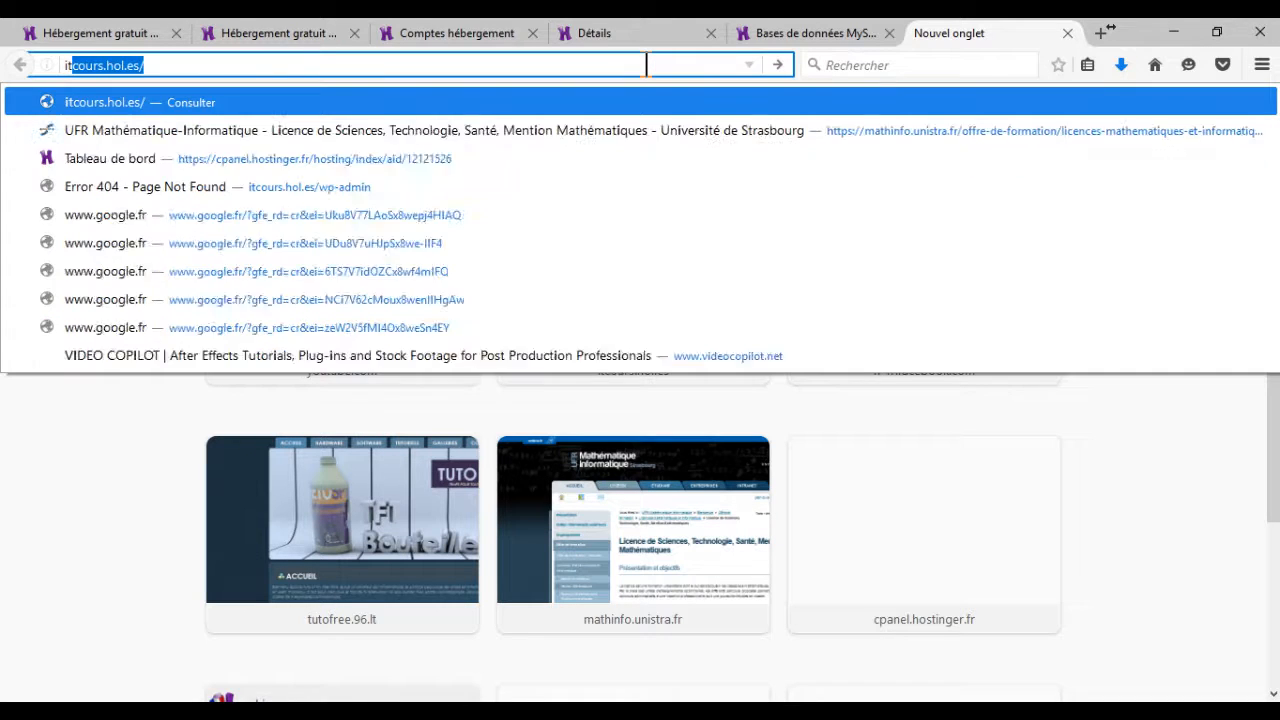
pyautogui.press('Return')
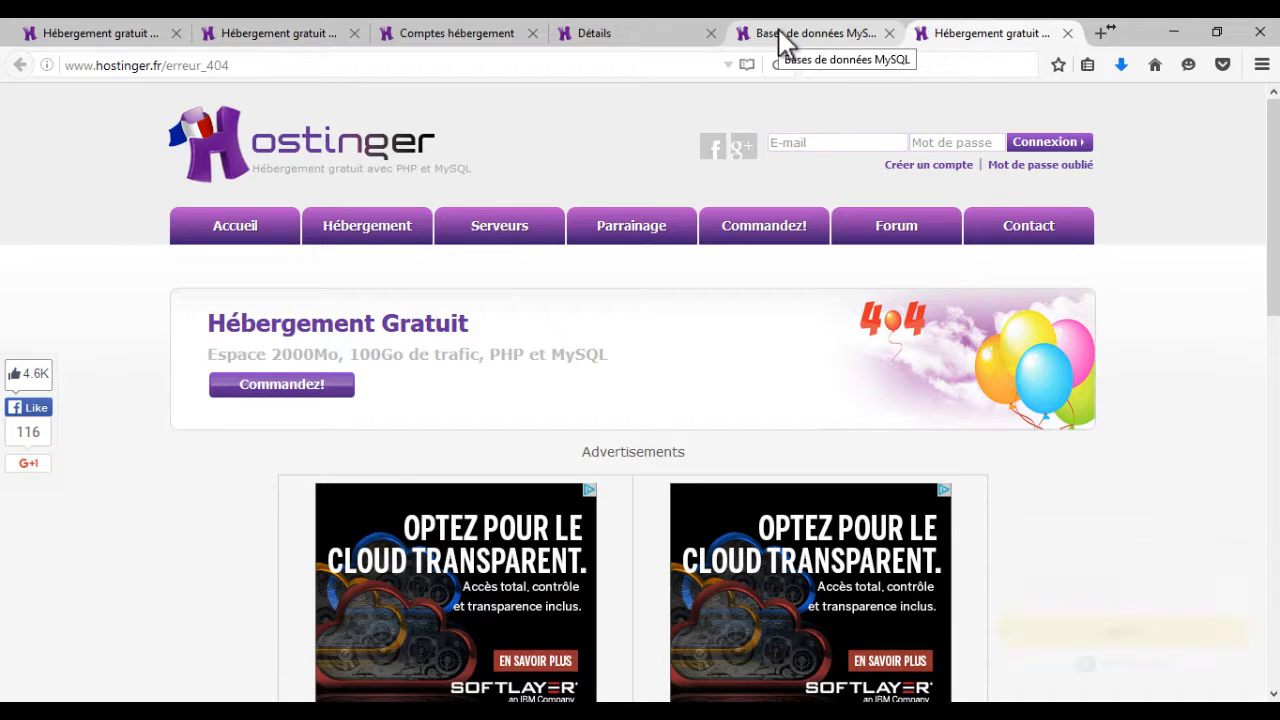
# Go to itcours.hol.es/wp-admin, which lands on Hostinger's 404 error page.
pyautogui.click(259, 66)
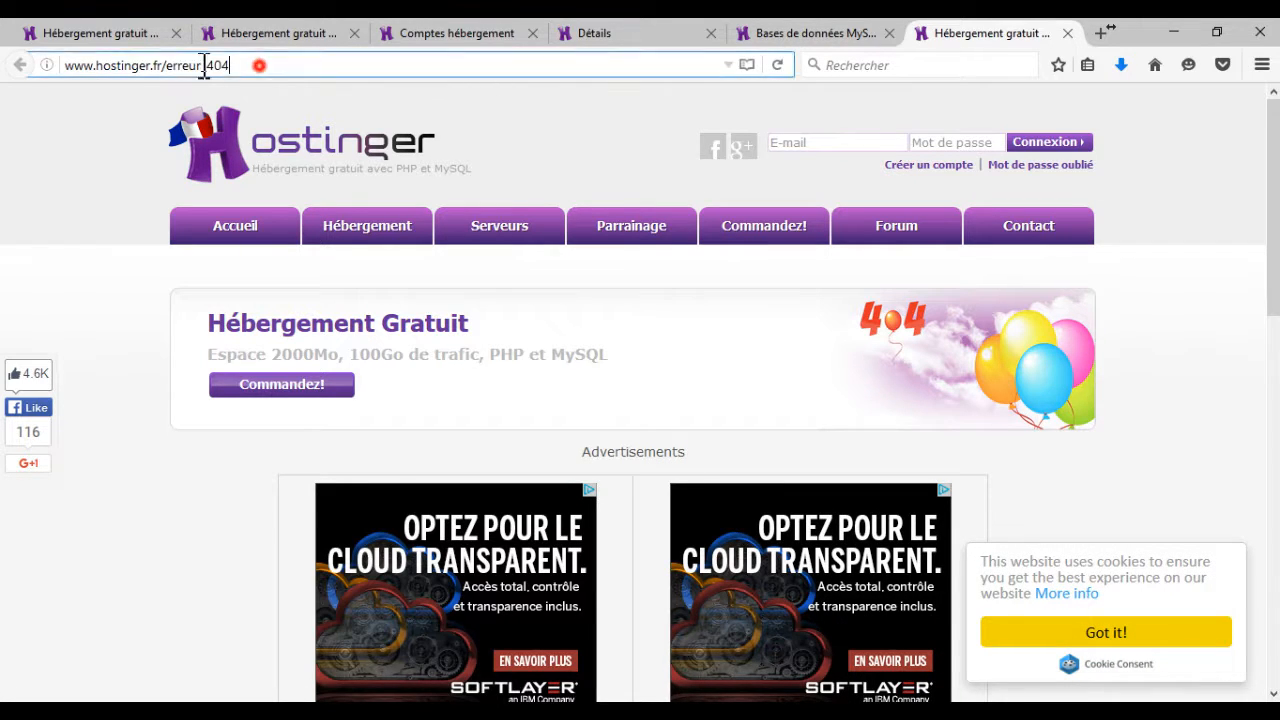
pyautogui.write('itcours.hol.es/')
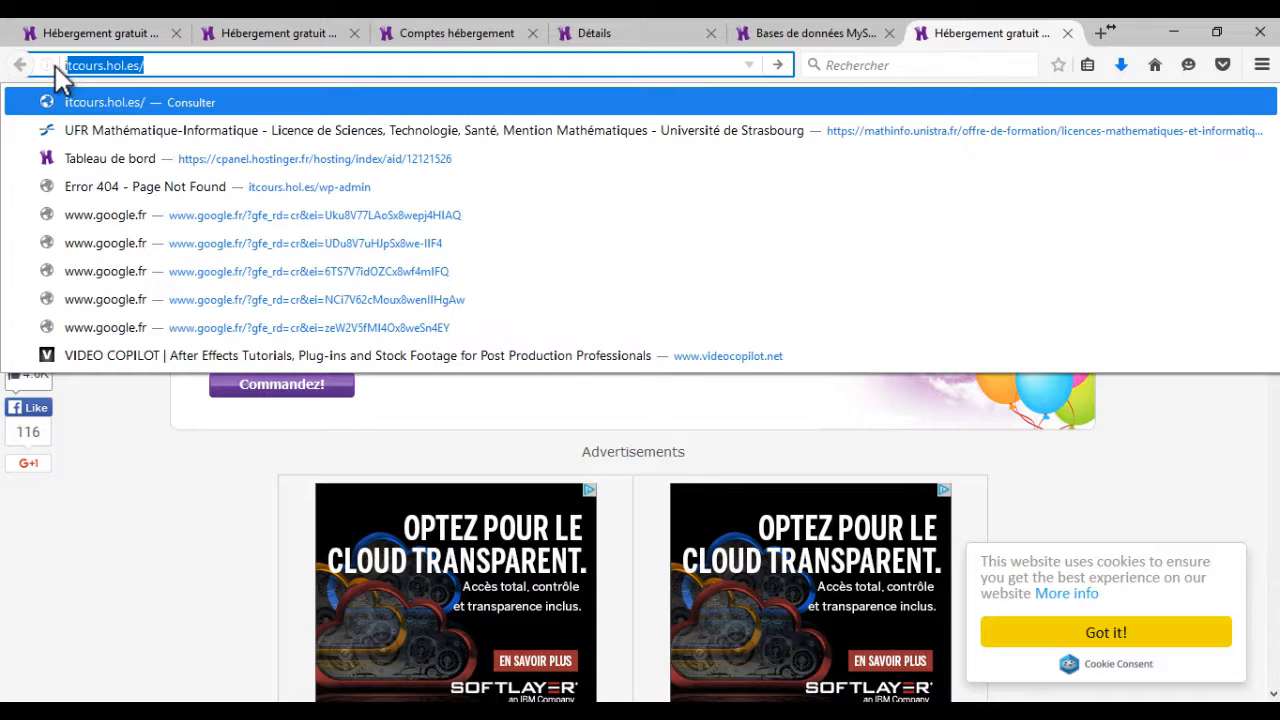
pyautogui.press('Right')
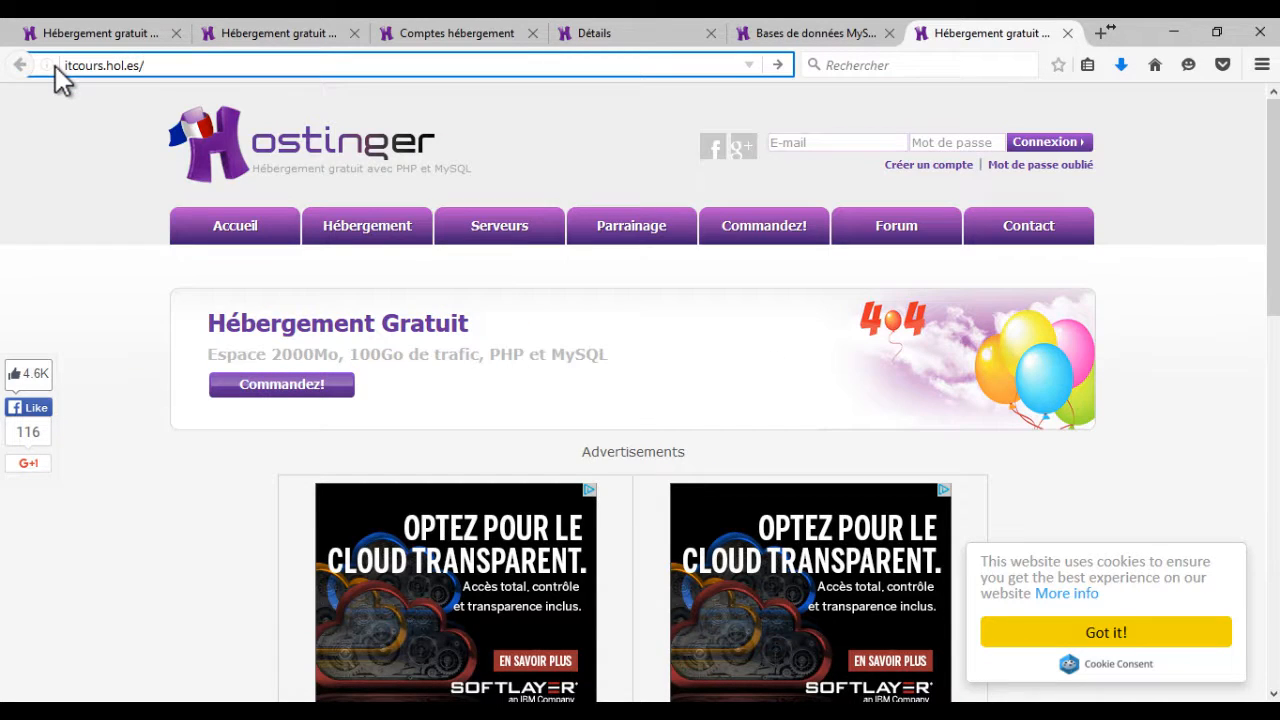
pyautogui.write('wp-admin')
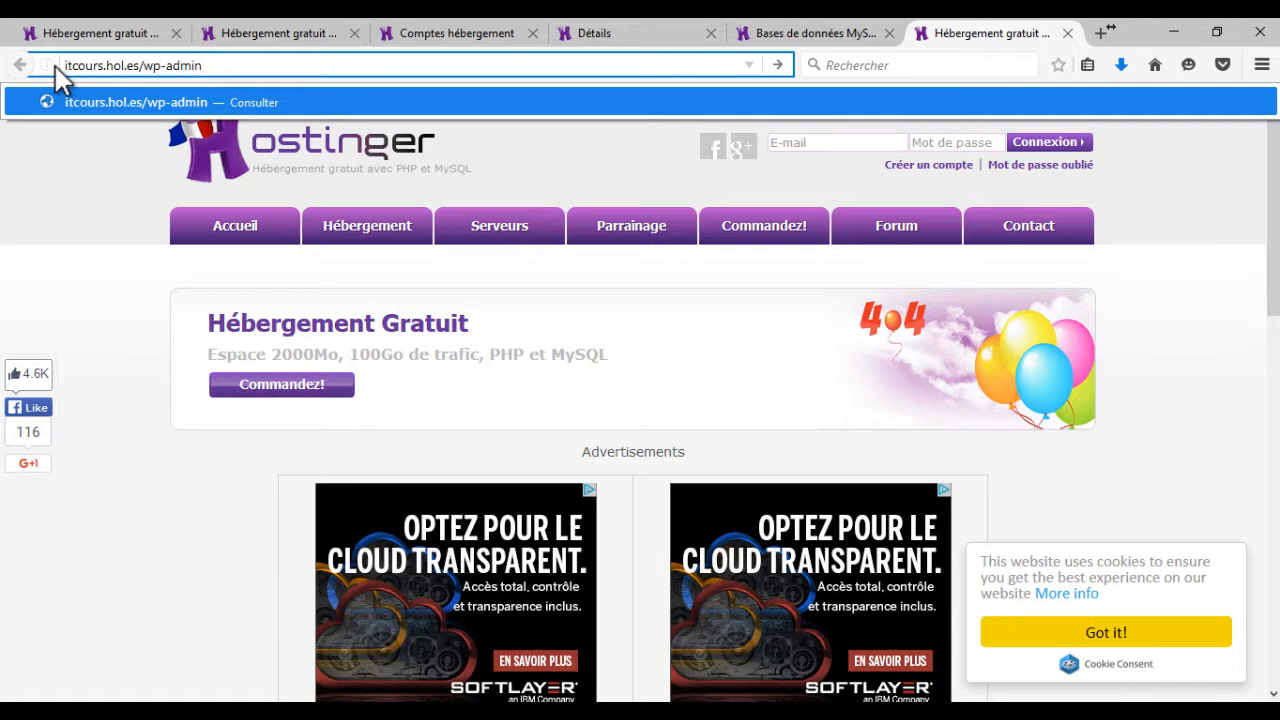
pyautogui.press('Return')
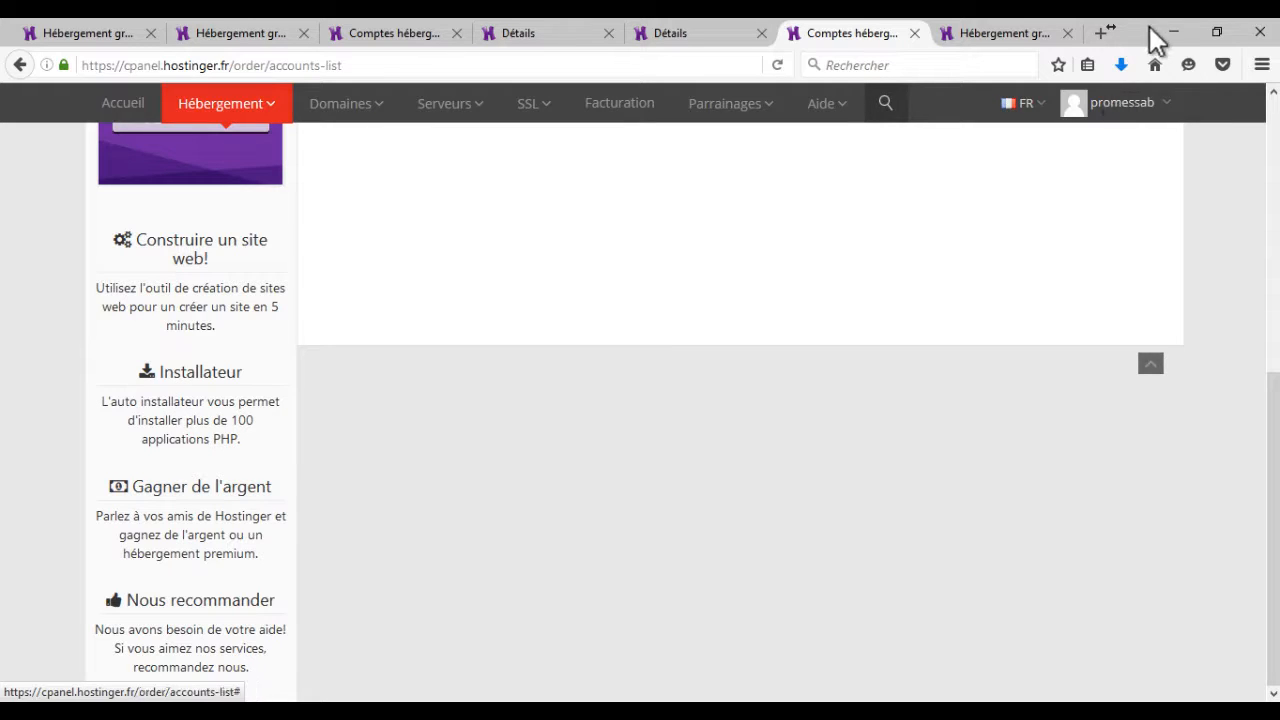
# Close the 404 tab, then expand and collapse the itcours.hol.es account row.
pyautogui.click(975, 36)
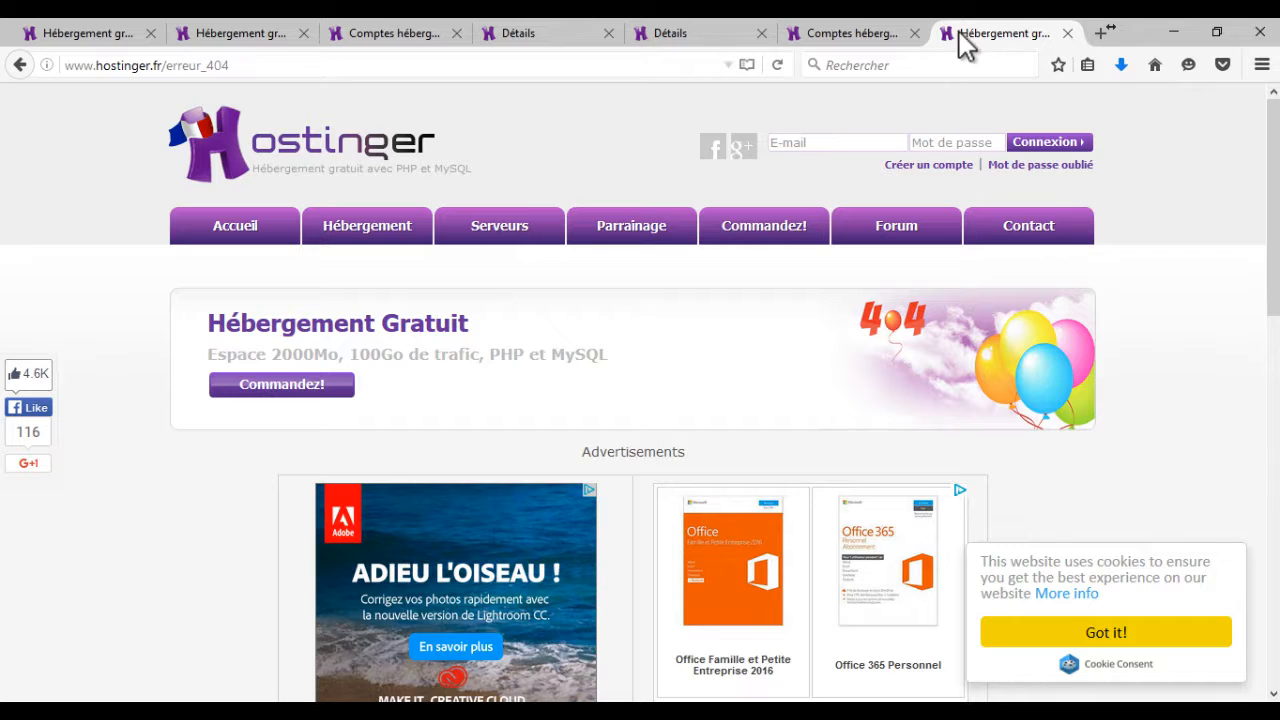
pyautogui.click(1068, 33)
pyautogui.scroll(5, 551, 229)
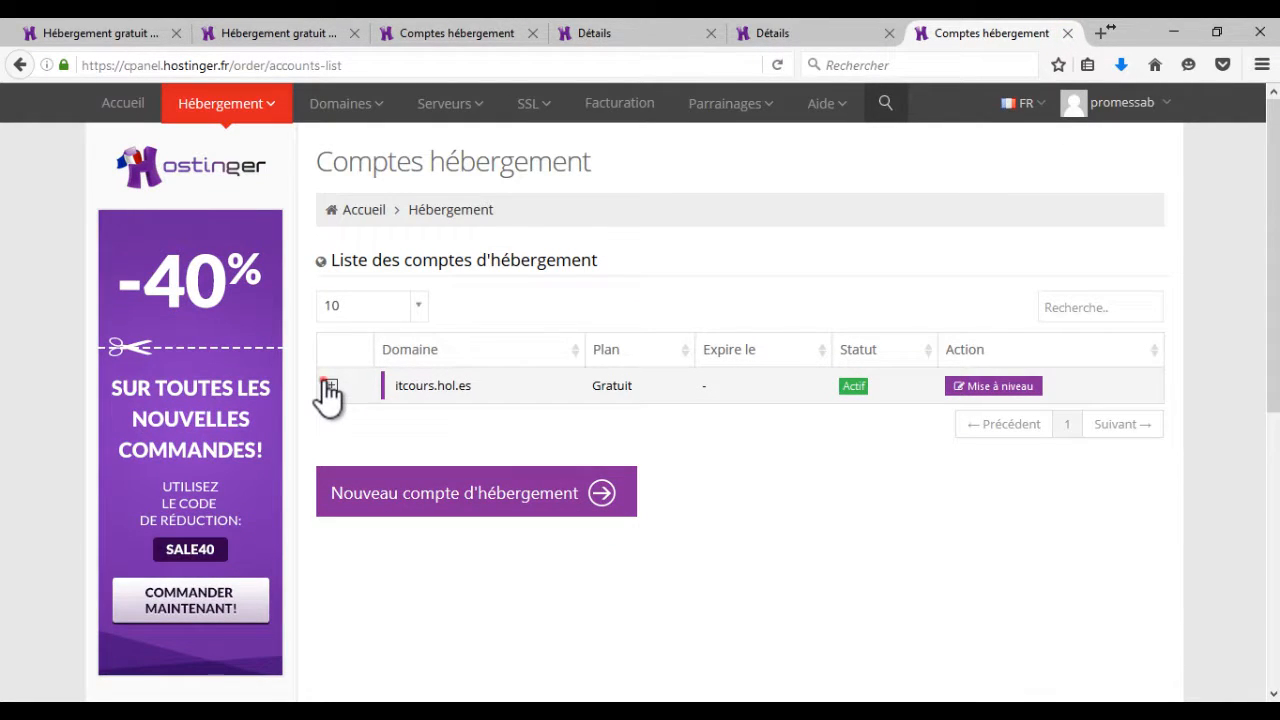
pyautogui.click(330, 386)
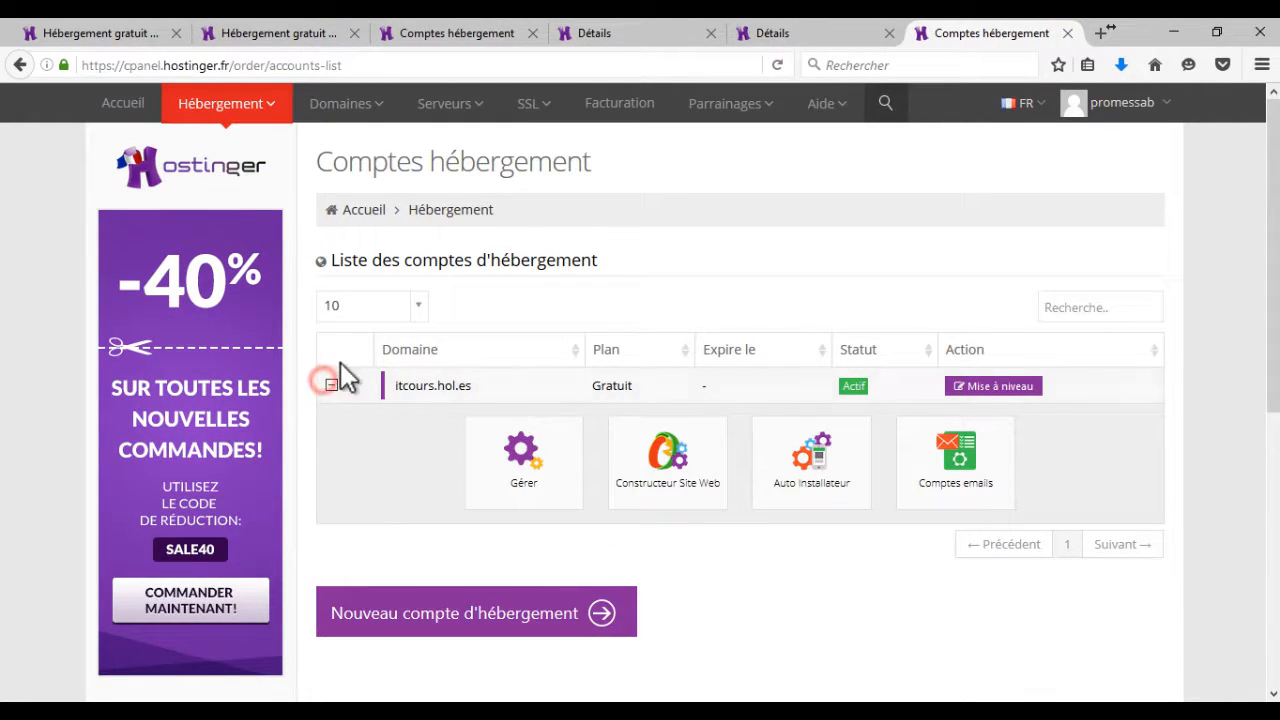
pyautogui.click(420, 392)
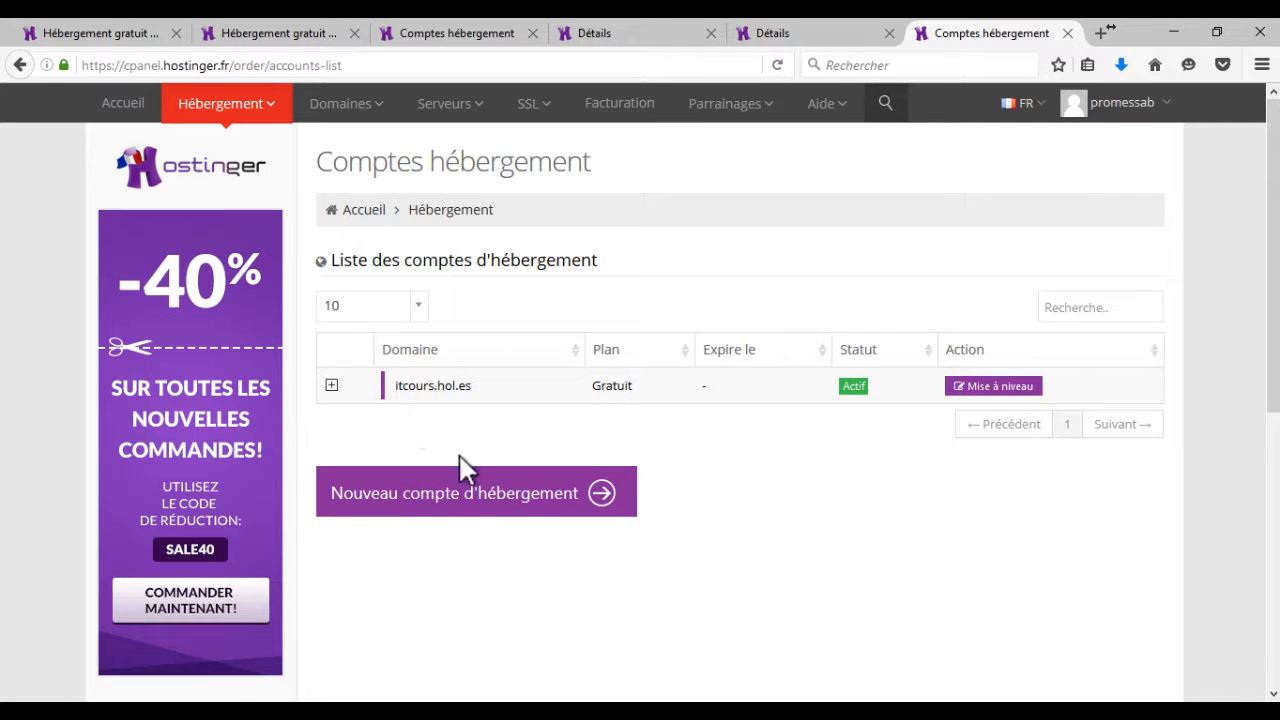
# Start a new hosting account order on the free Gratuit plan.
pyautogui.click(462, 492)
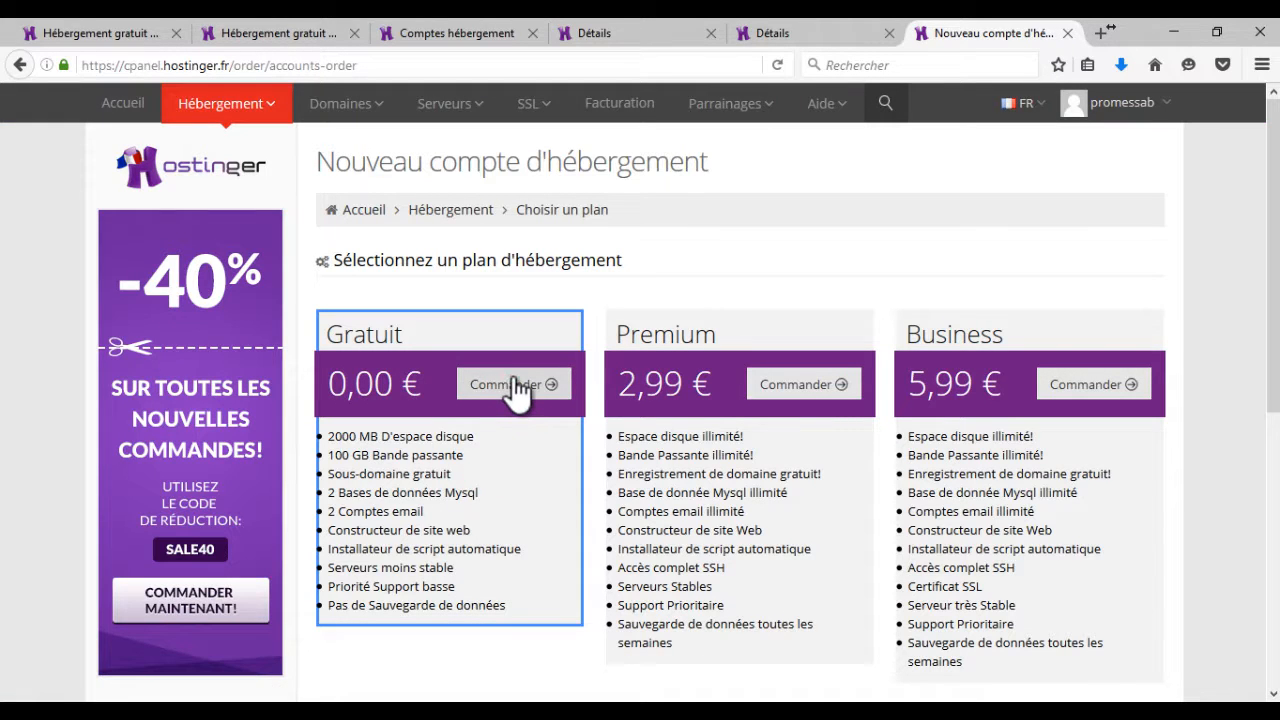
pyautogui.click(515, 386)
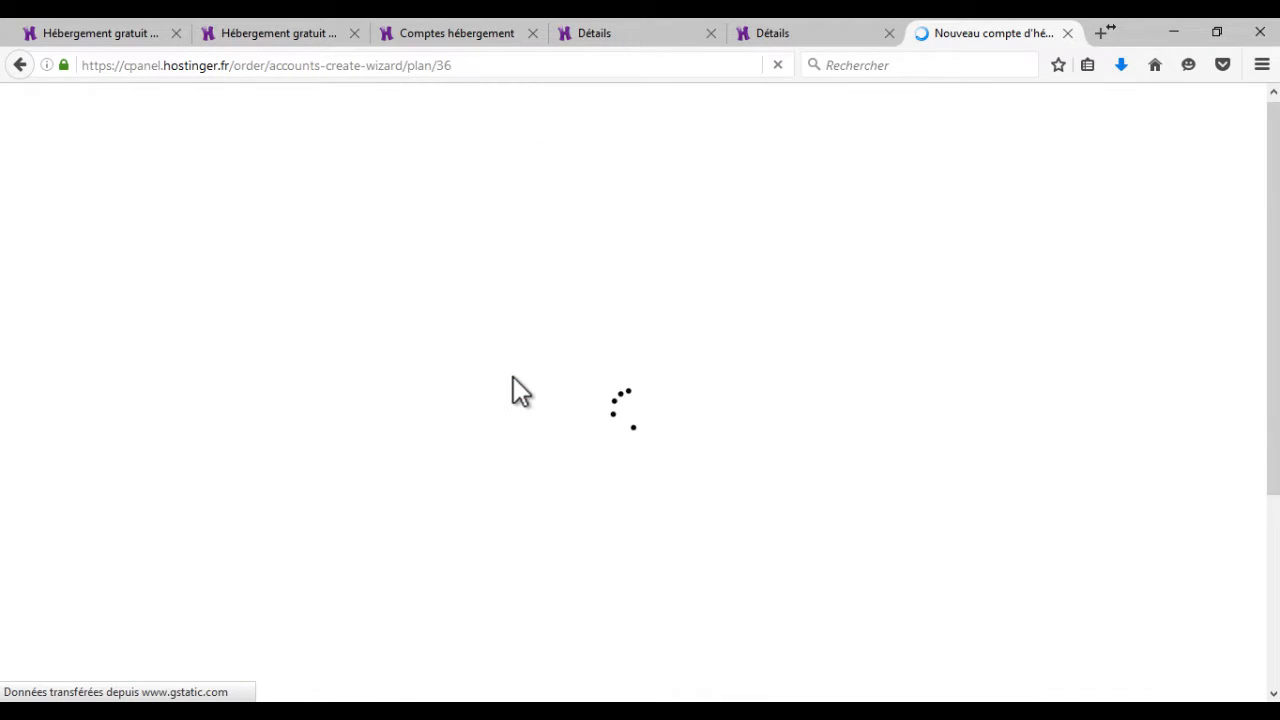
pyautogui.scroll(-1, 513, 376)
# Keep Sous domaine as the domain type and pick the .96.lt subdomain ending.
pyautogui.click(583, 463)
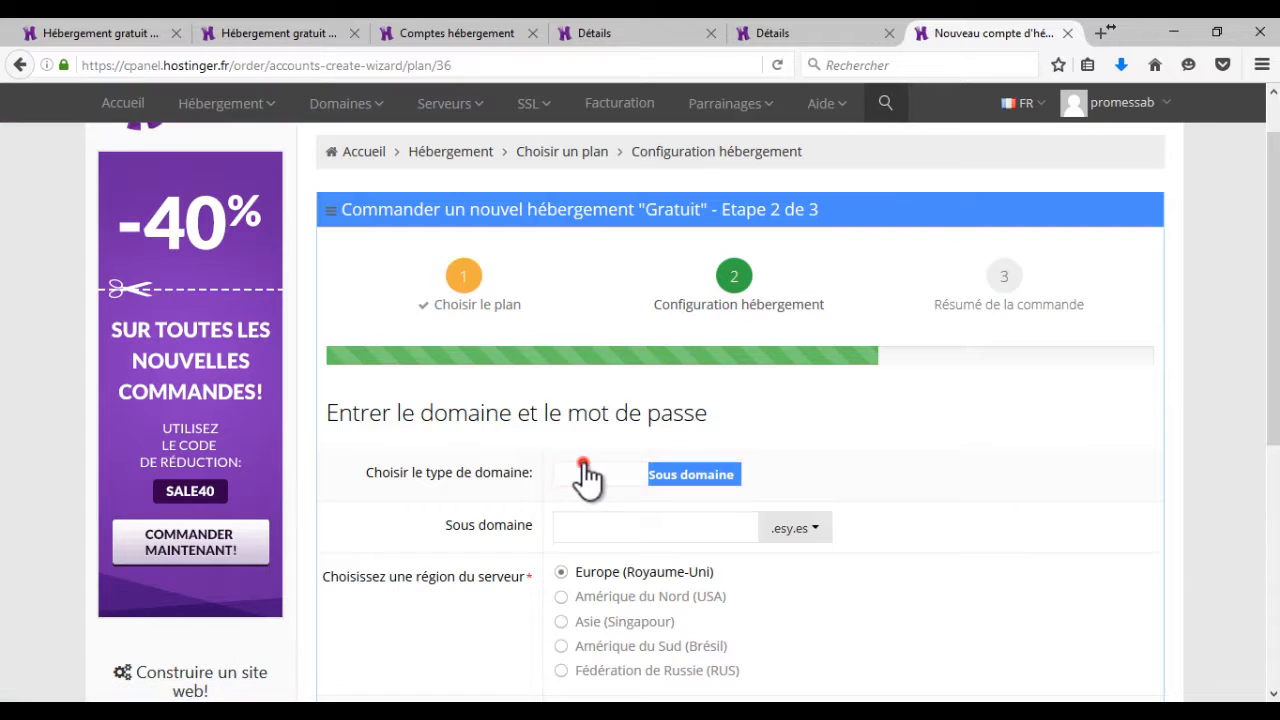
pyautogui.click(610, 480)
pyautogui.click(628, 482)
pyautogui.click(786, 530)
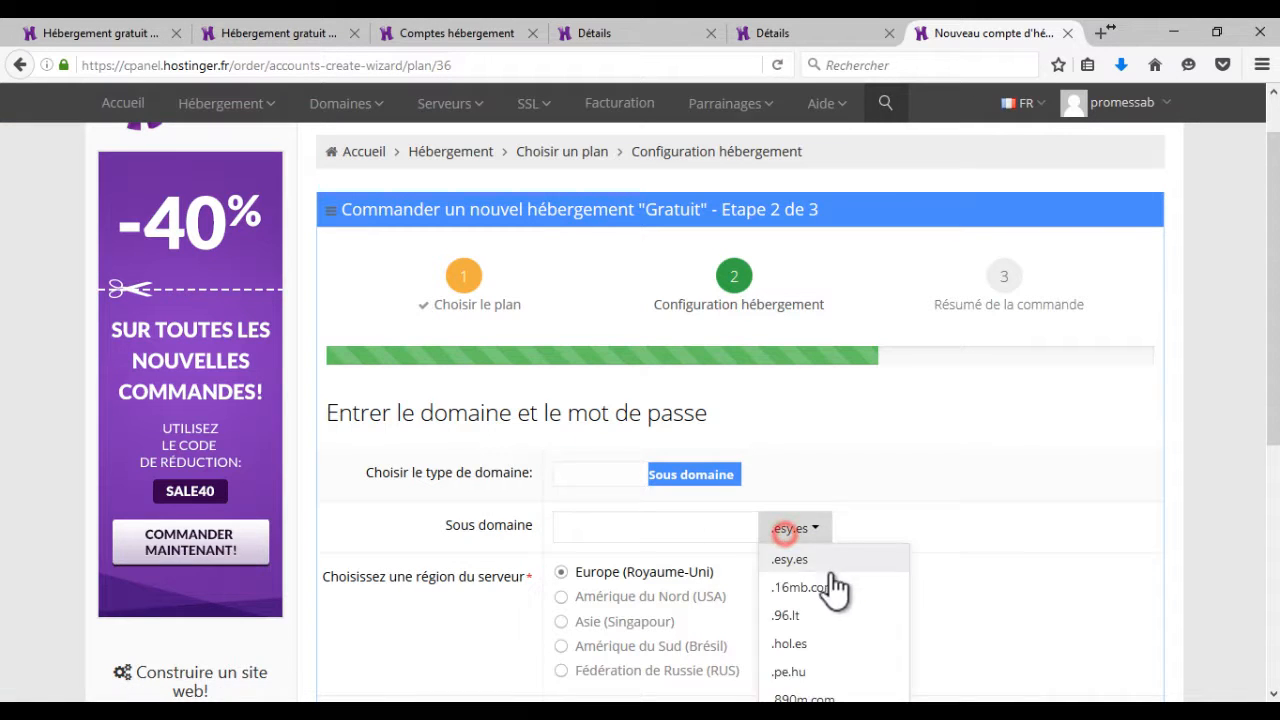
pyautogui.click(795, 614)
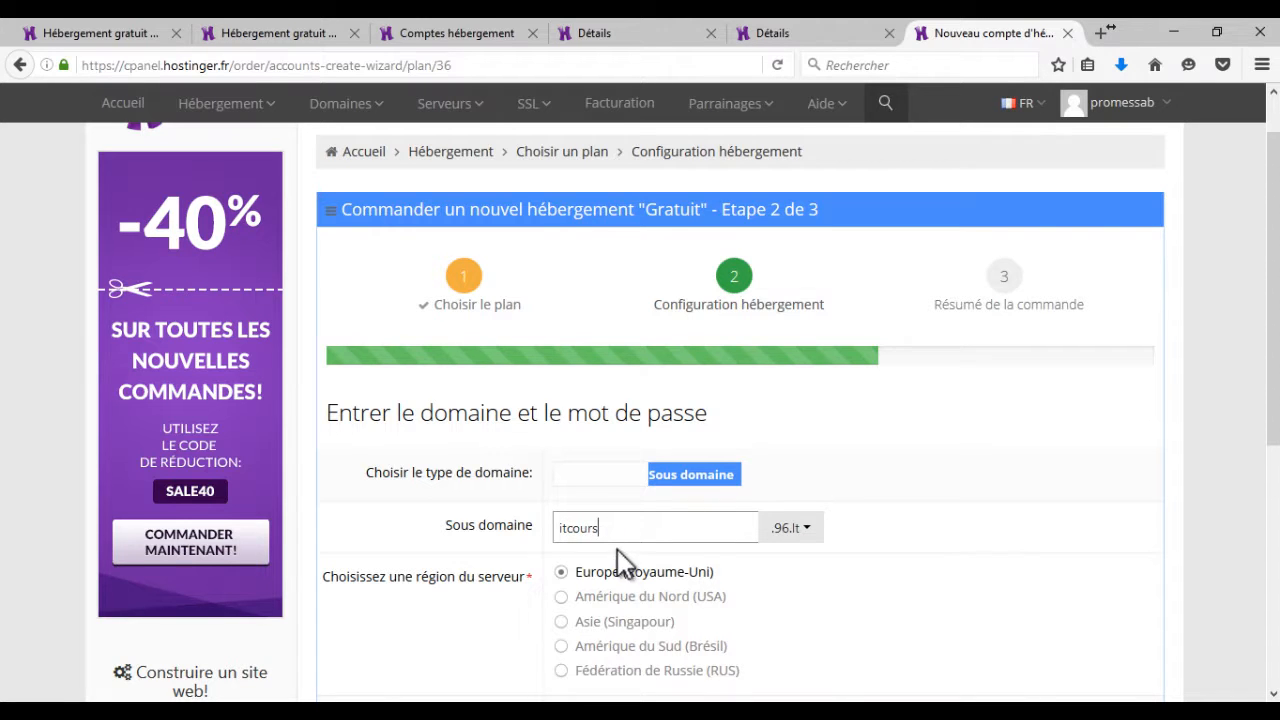
# Fill in the account password and its confirmation, then continue to step 3.
pyautogui.scroll(-3, 620, 557)
pyautogui.click(593, 399)
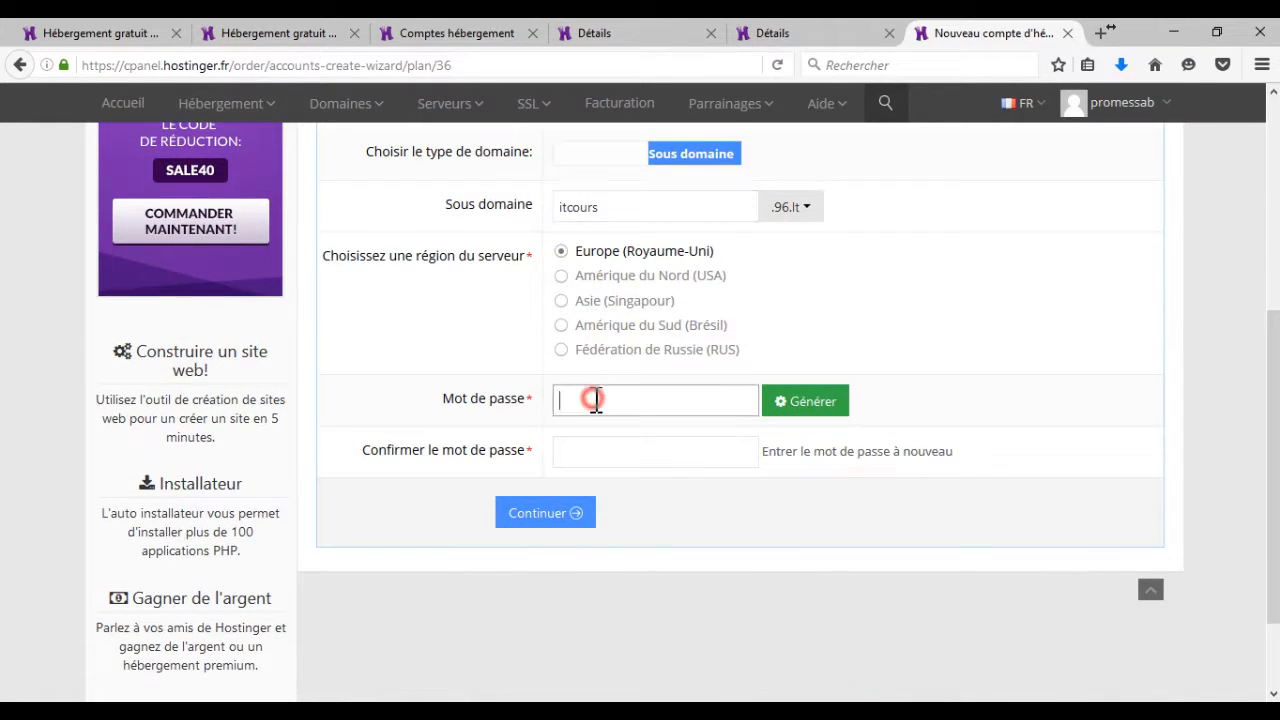
pyautogui.write('•')
pyautogui.press('Tab')
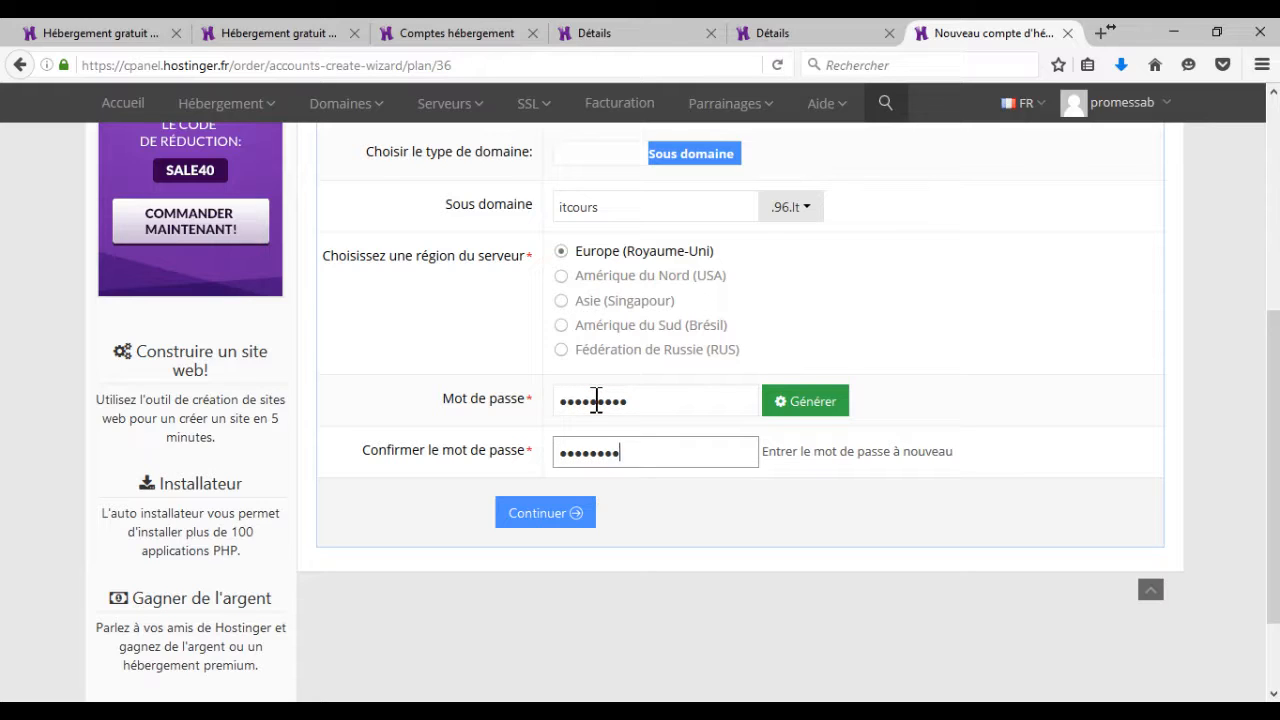
pyautogui.click(551, 510)
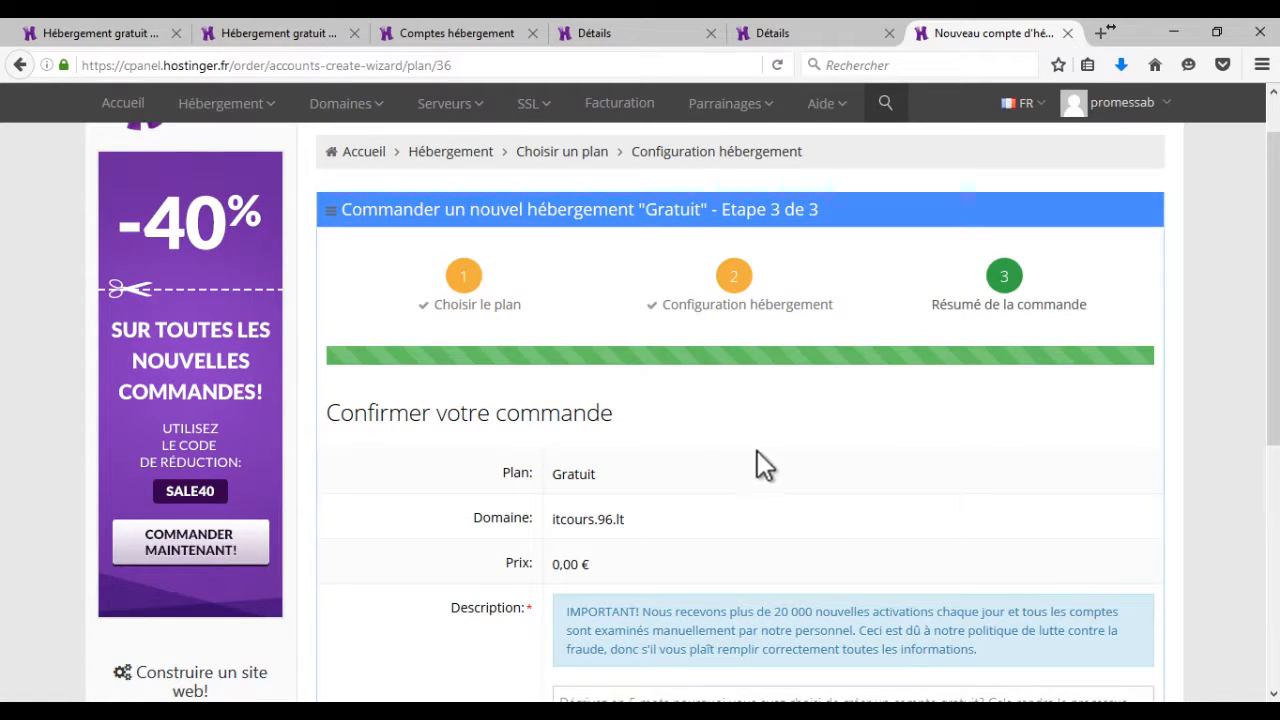
pyautogui.scroll(-3, 757, 451)
# Write 'par' as the account description and tick Je ne suis pas un robot.
pyautogui.click(606, 410)
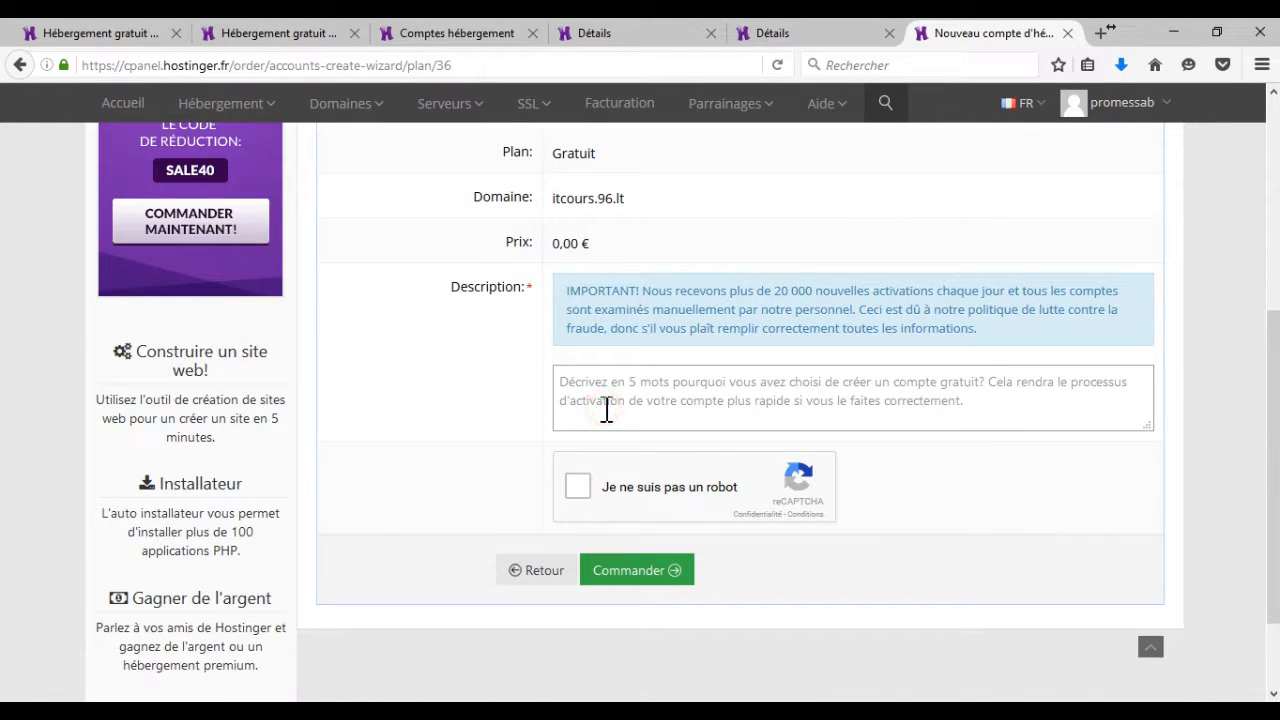
pyautogui.write("parce que c'est gratuit et facil")
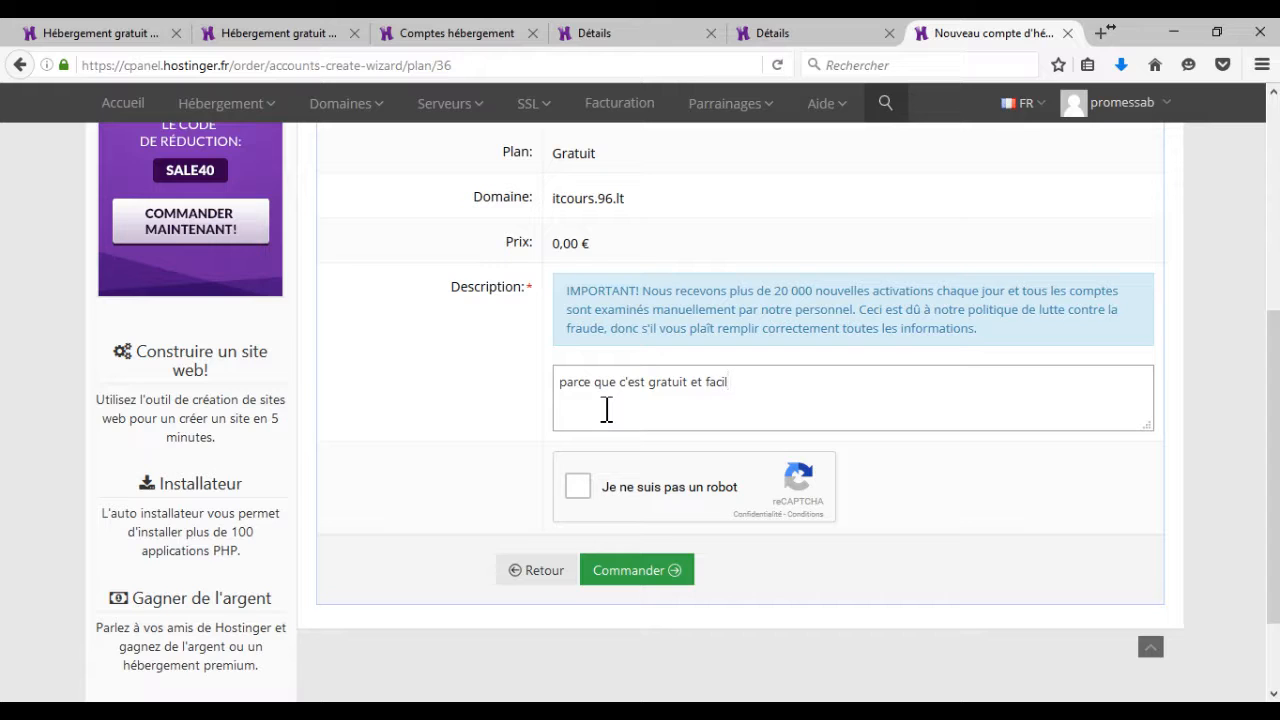
pyautogui.click(577, 488)
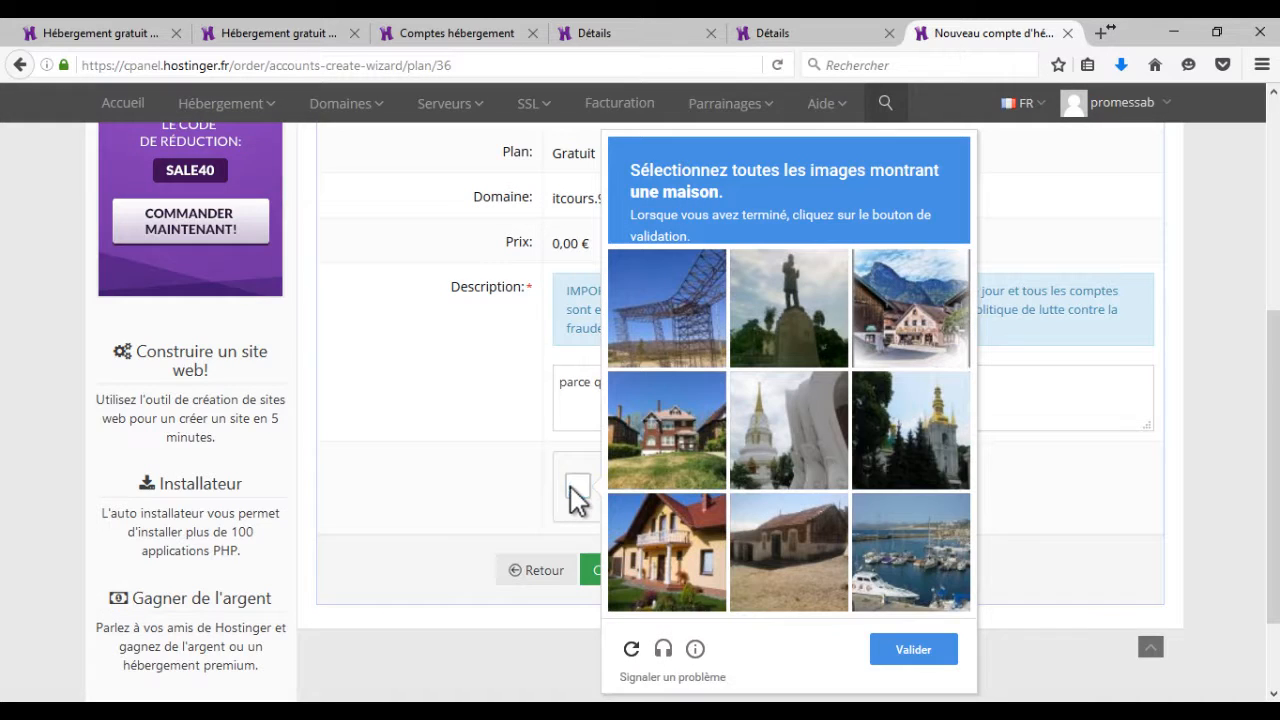
# Select all the house pictures in the captcha, validate it, and place the Gratuit order.
pyautogui.click(648, 452)
pyautogui.click(790, 568)
pyautogui.click(667, 548)
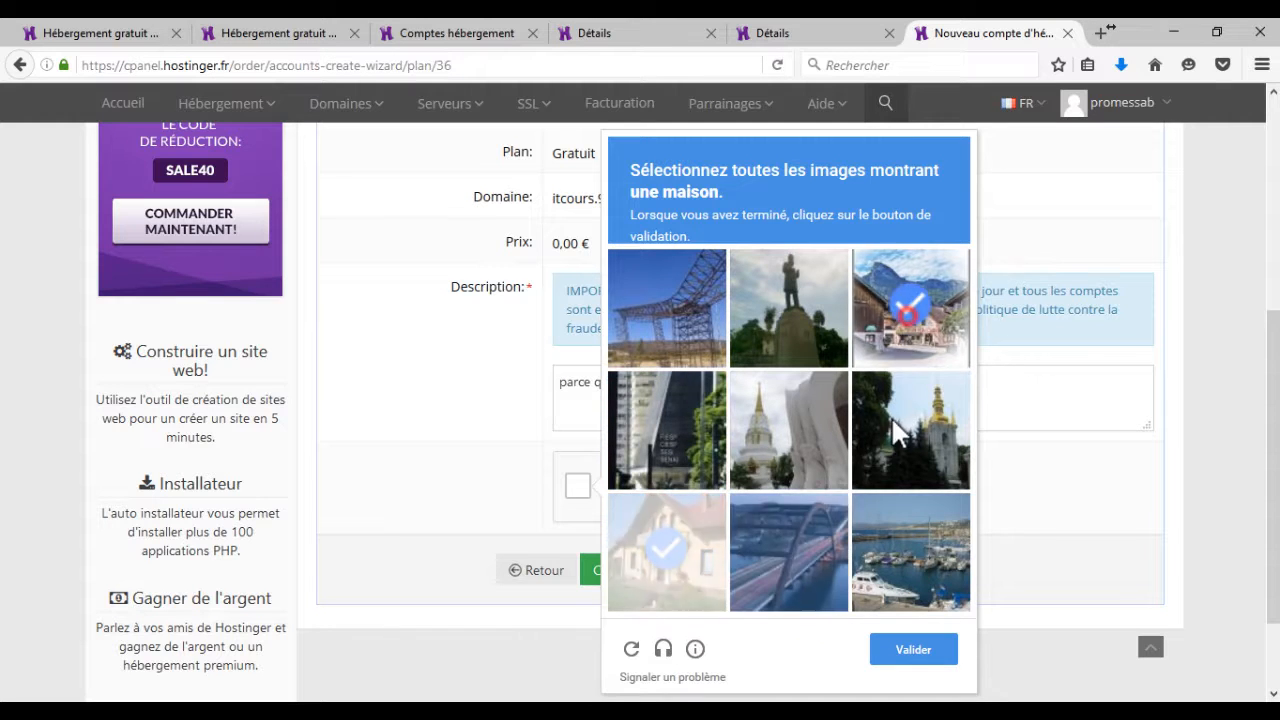
pyautogui.click(910, 308)
pyautogui.click(910, 430)
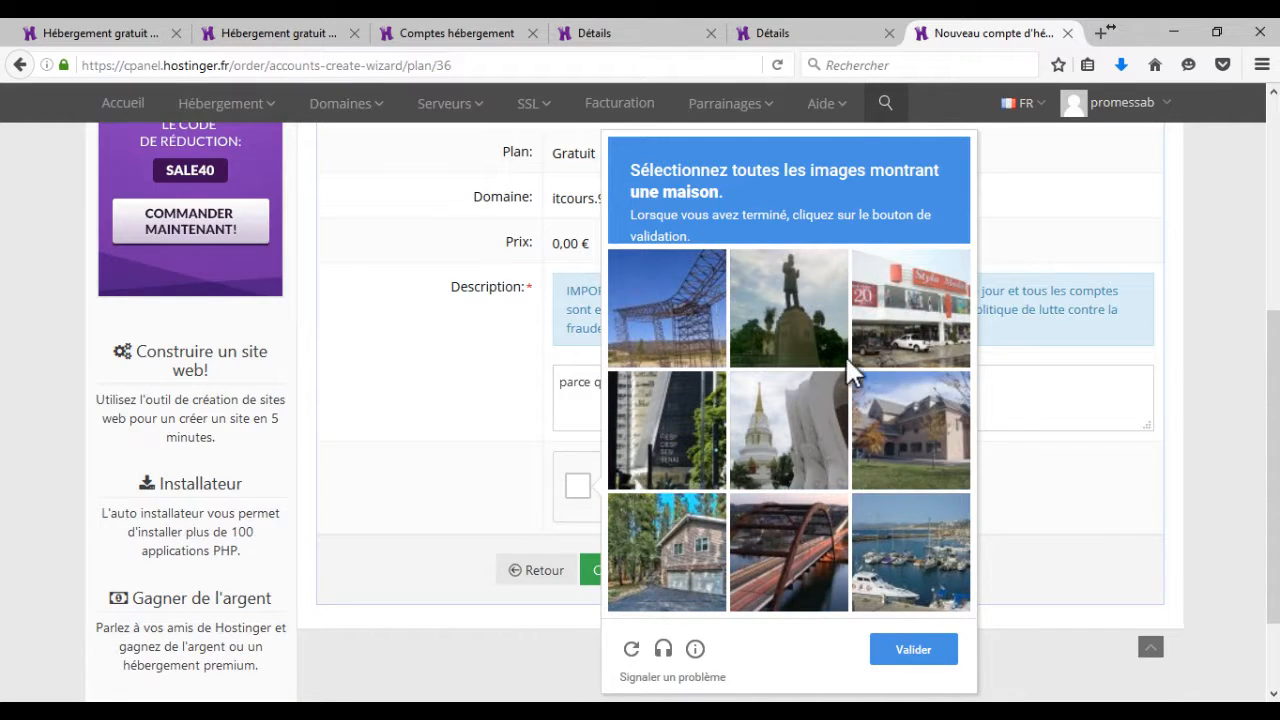
pyautogui.click(898, 443)
pyautogui.click(708, 548)
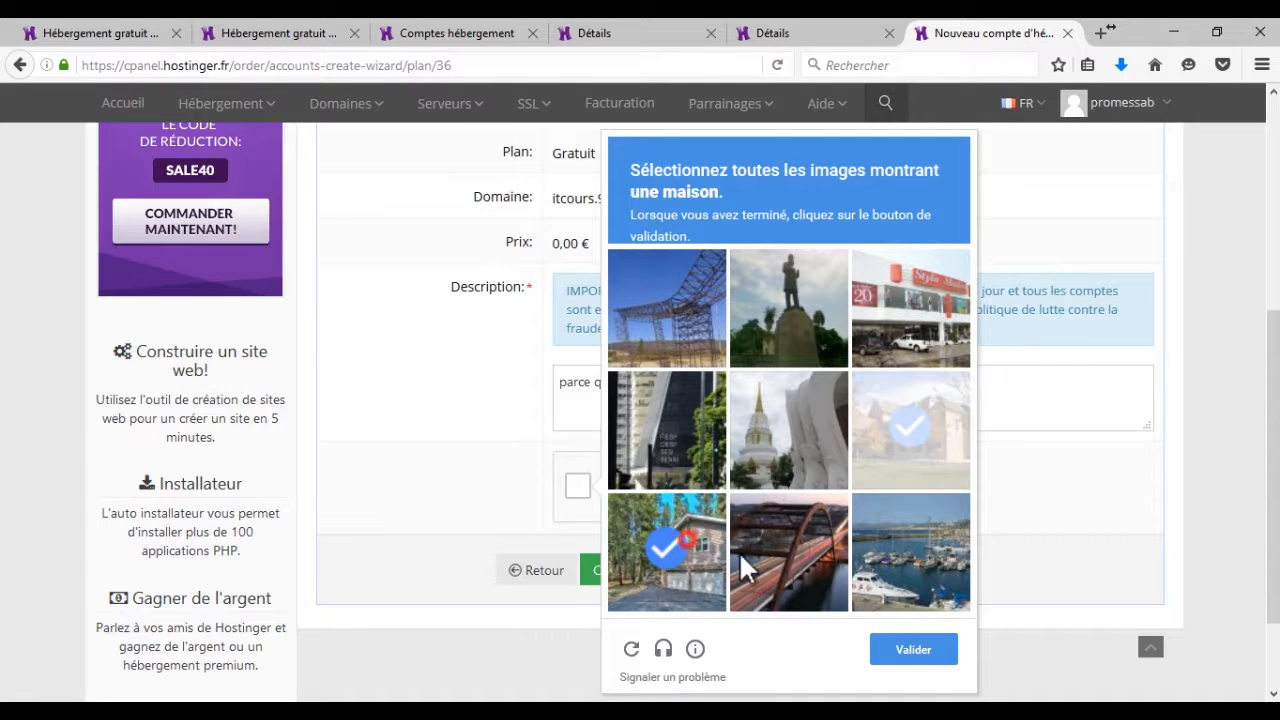
pyautogui.click(925, 460)
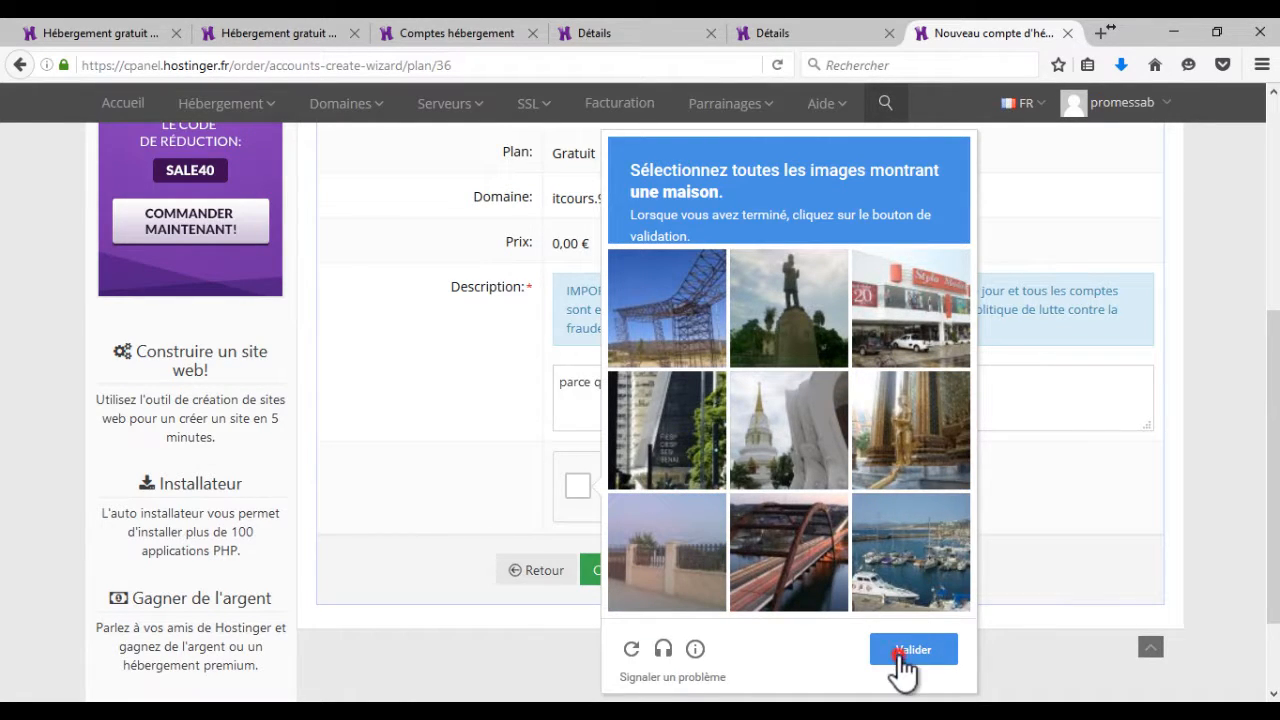
pyautogui.click(895, 652)
pyautogui.click(616, 575)
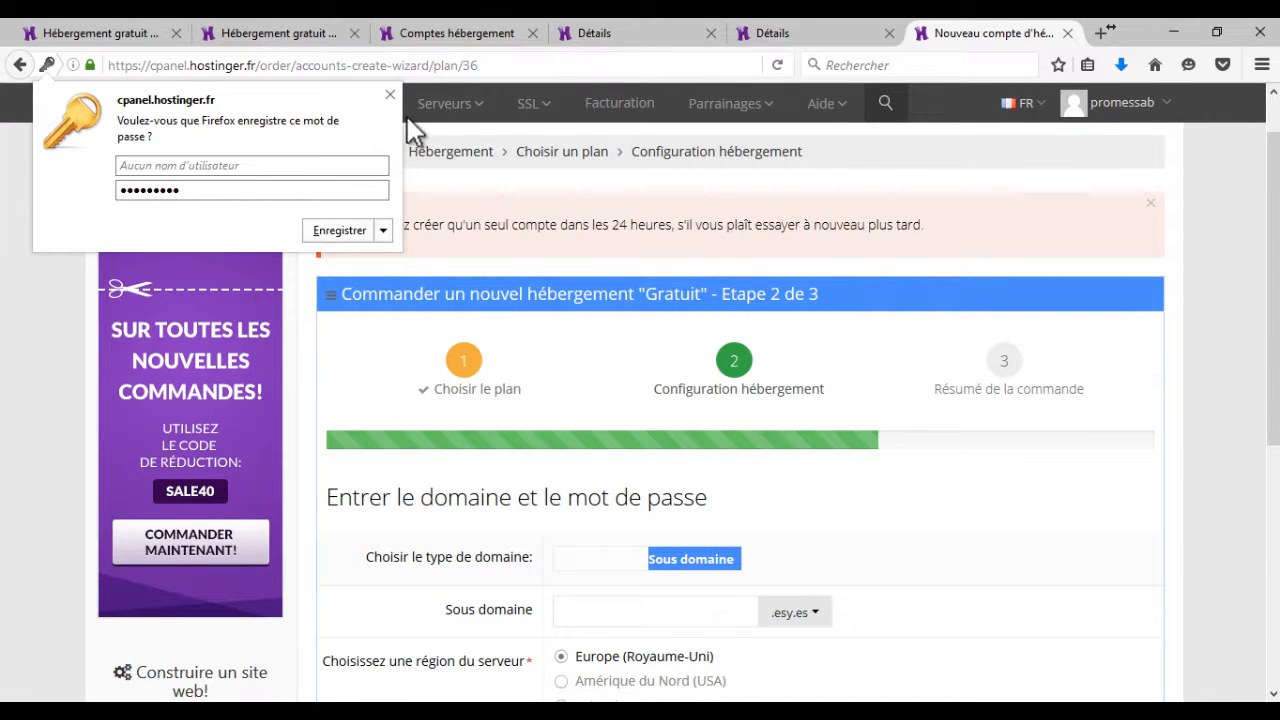
# Dismiss the save-password prompt, read the error, and return to the itcours.hol.es Détails tab.
pyautogui.click(390, 95)
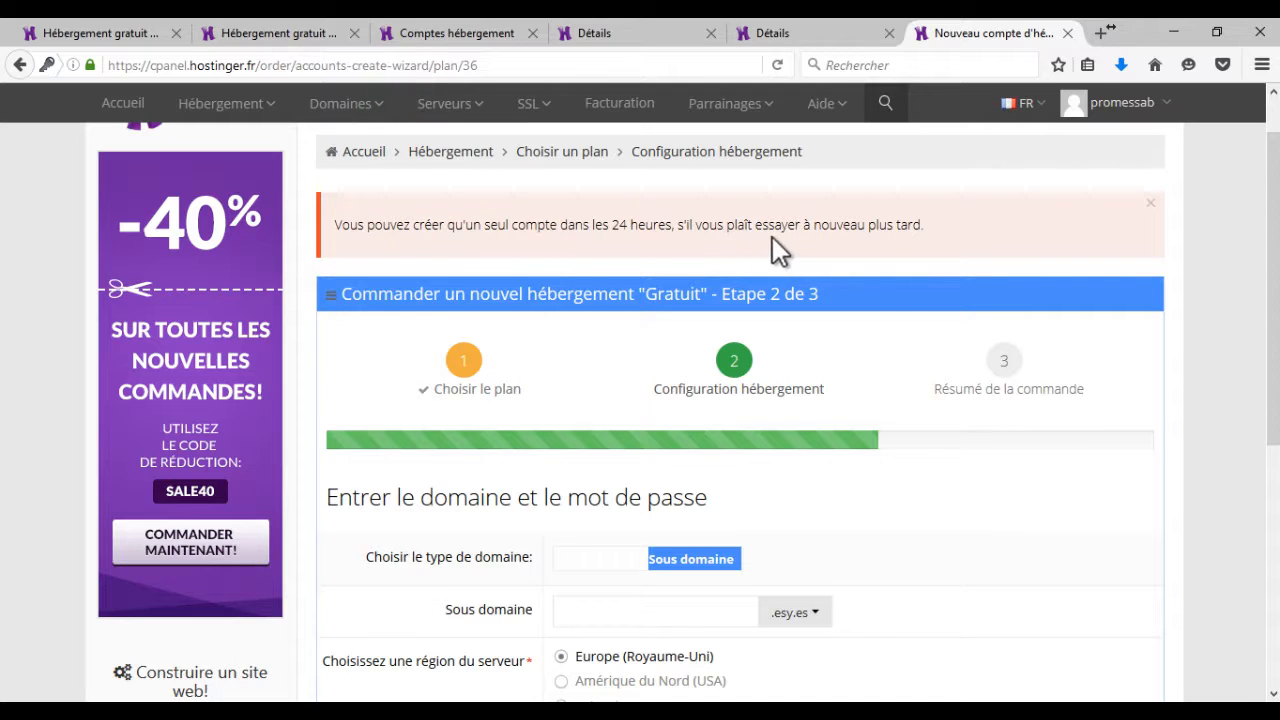
pyautogui.scroll(-3, 859, 351)
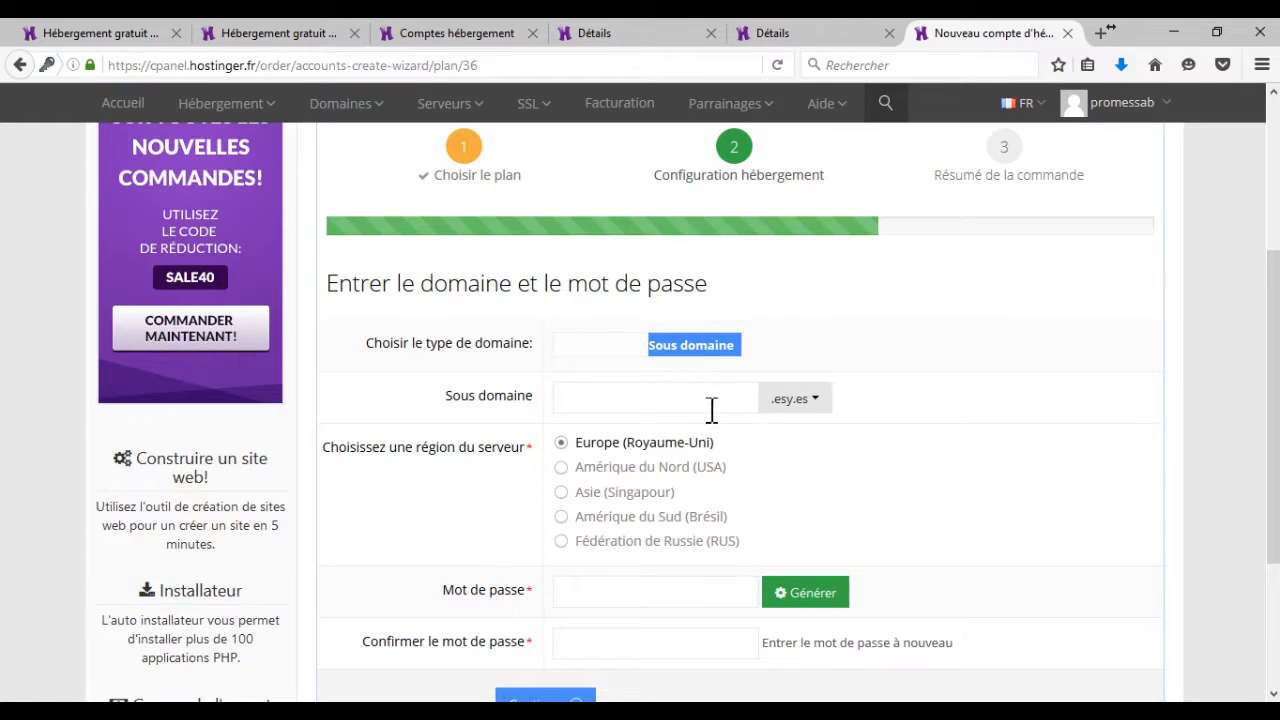
pyautogui.scroll(1, 830, 367)
pyautogui.scroll(3, 830, 367)
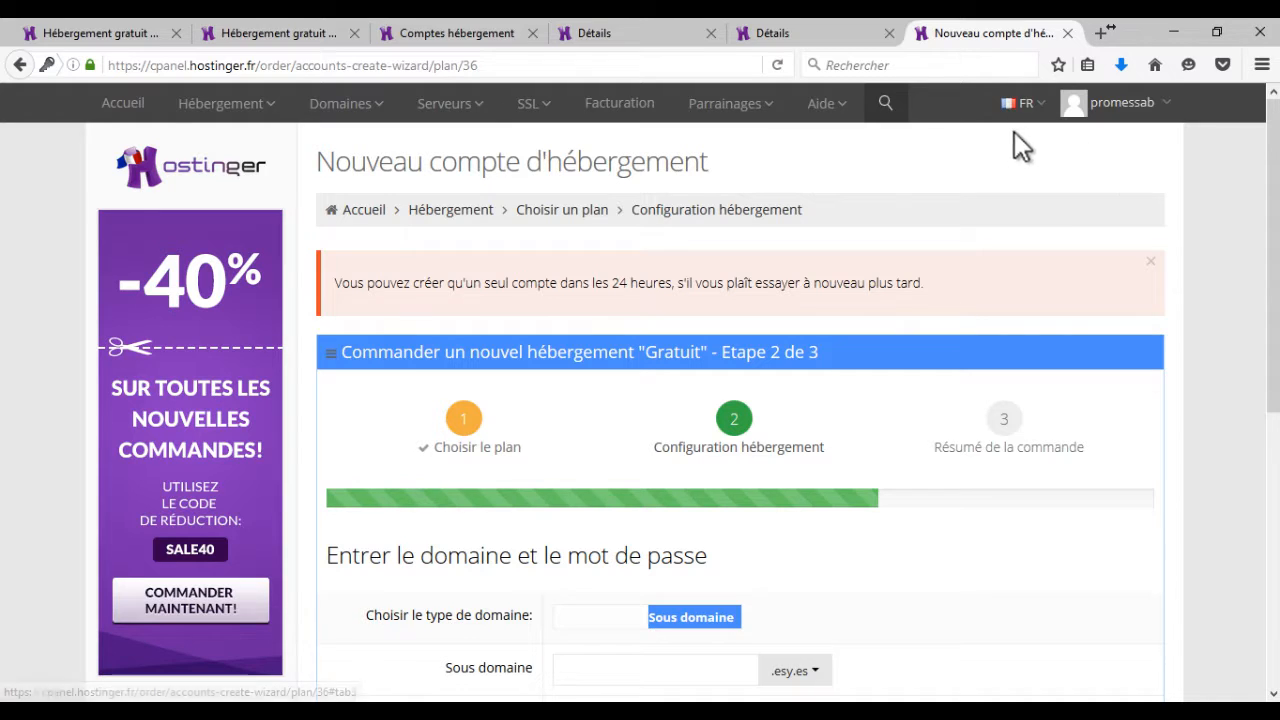
pyautogui.click(850, 37)
pyautogui.click(977, 33)
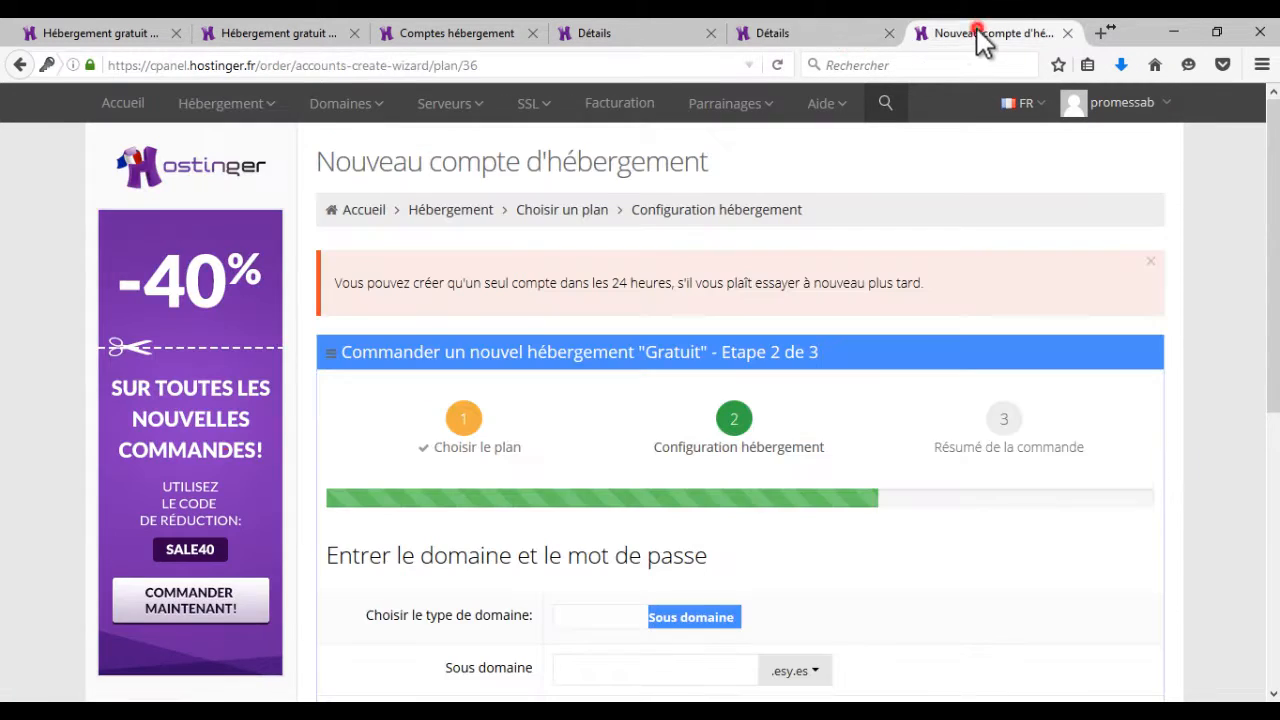
pyautogui.click(855, 38)
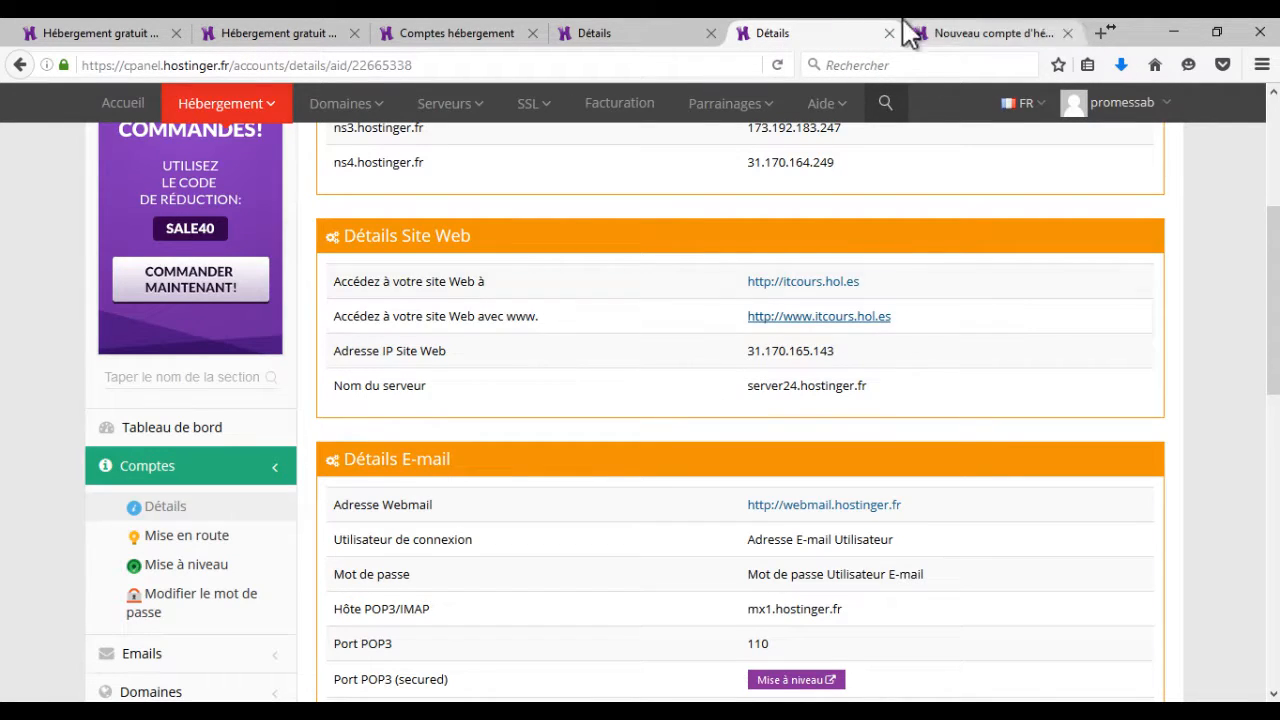
# Log out via Se déconnecter and log in with the other account's e-mail and password.
pyautogui.moveTo(1118, 102)
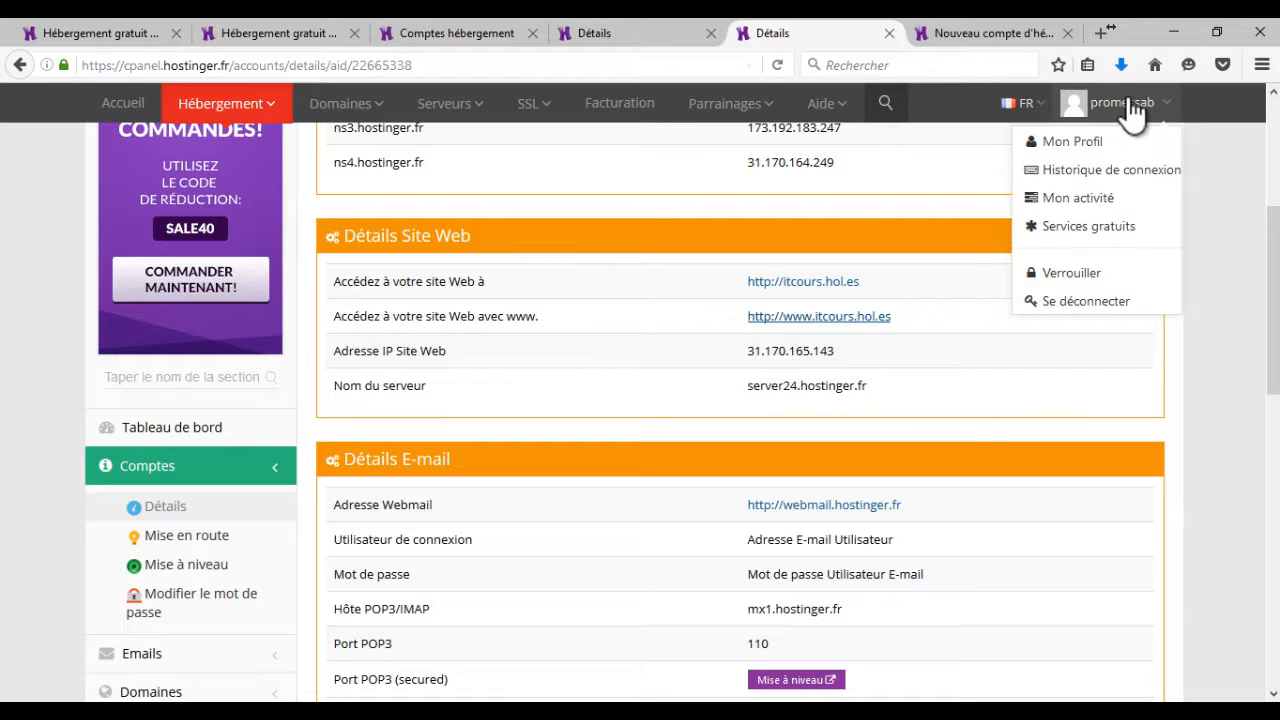
pyautogui.click(1076, 301)
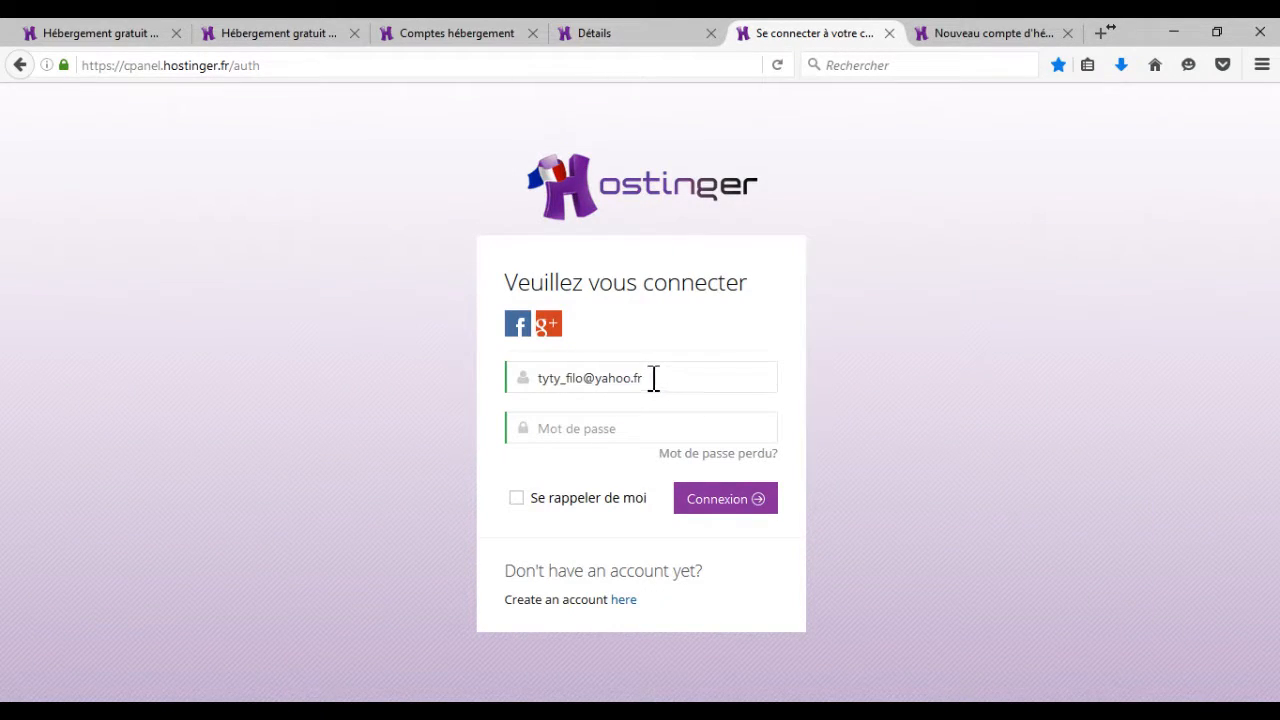
pyautogui.moveTo(653, 378); pyautogui.dragTo(489, 384)
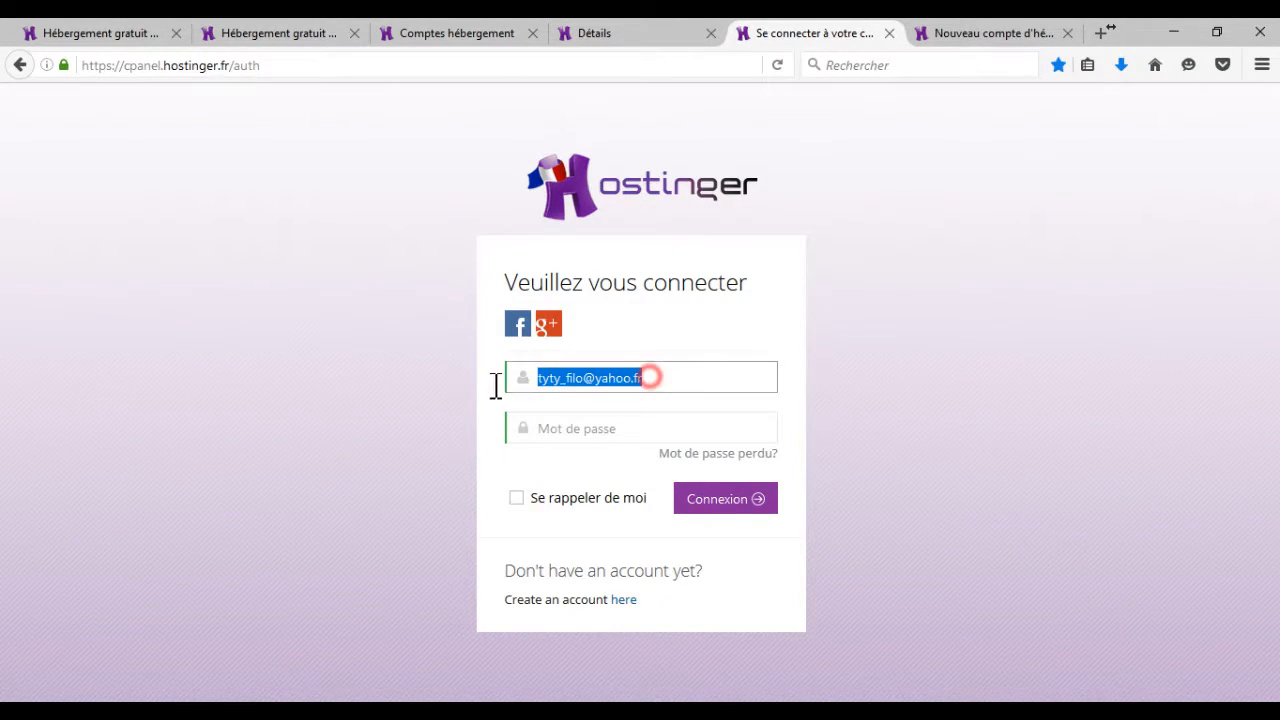
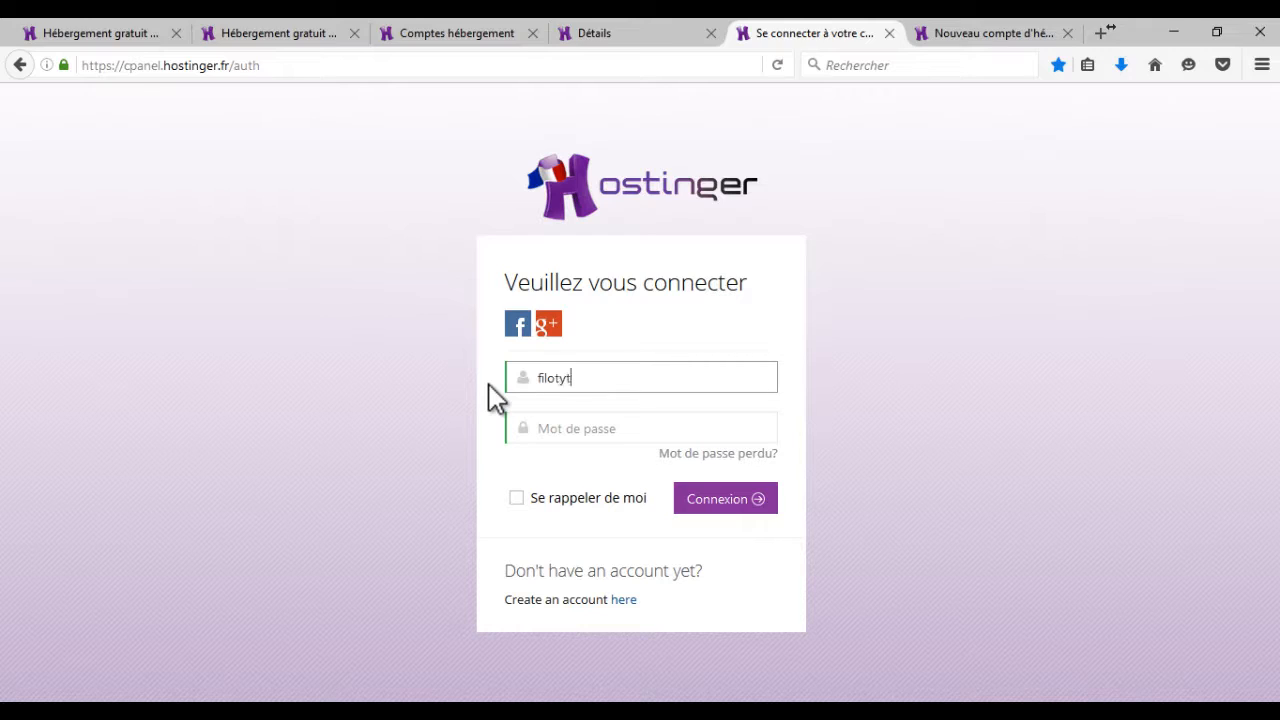
pyautogui.press('Tab')
pyautogui.write('*********')
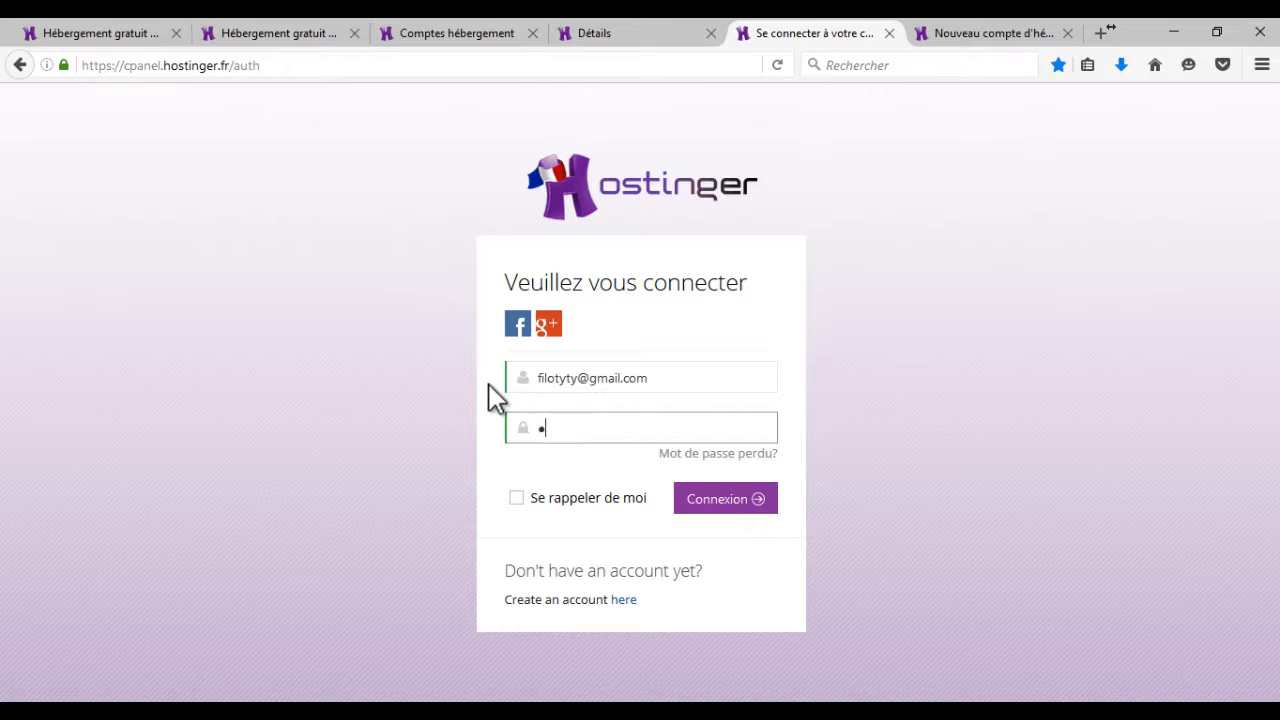
pyautogui.press('Return')
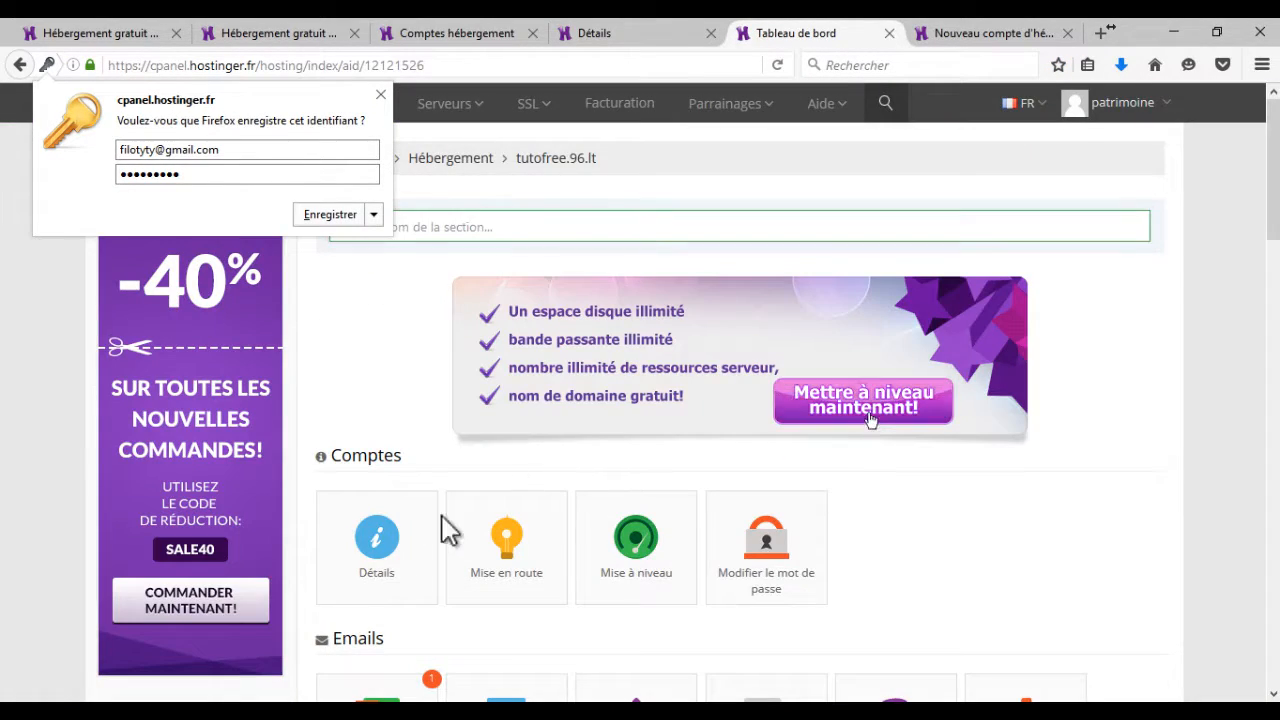
# Dismiss the save-login offer and open the hosting accounts list showing tutofree.96.lt.
pyautogui.click(375, 105)
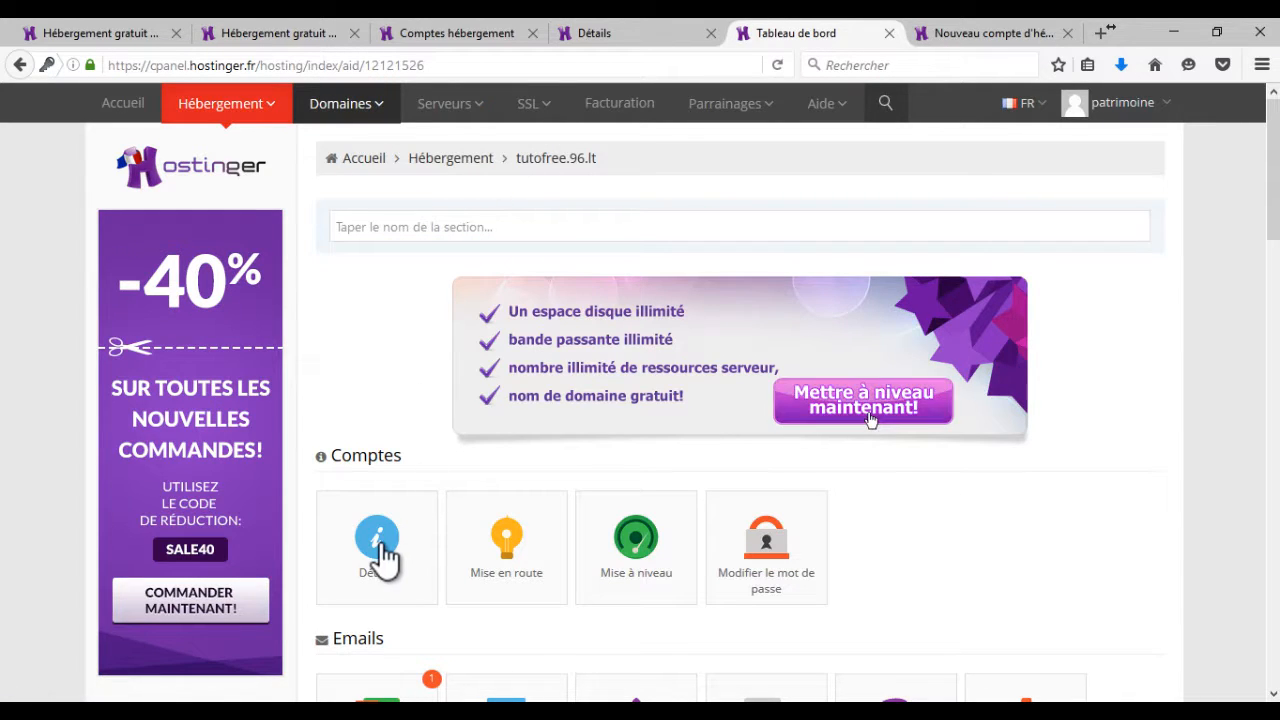
pyautogui.scroll(-4, 449, 325)
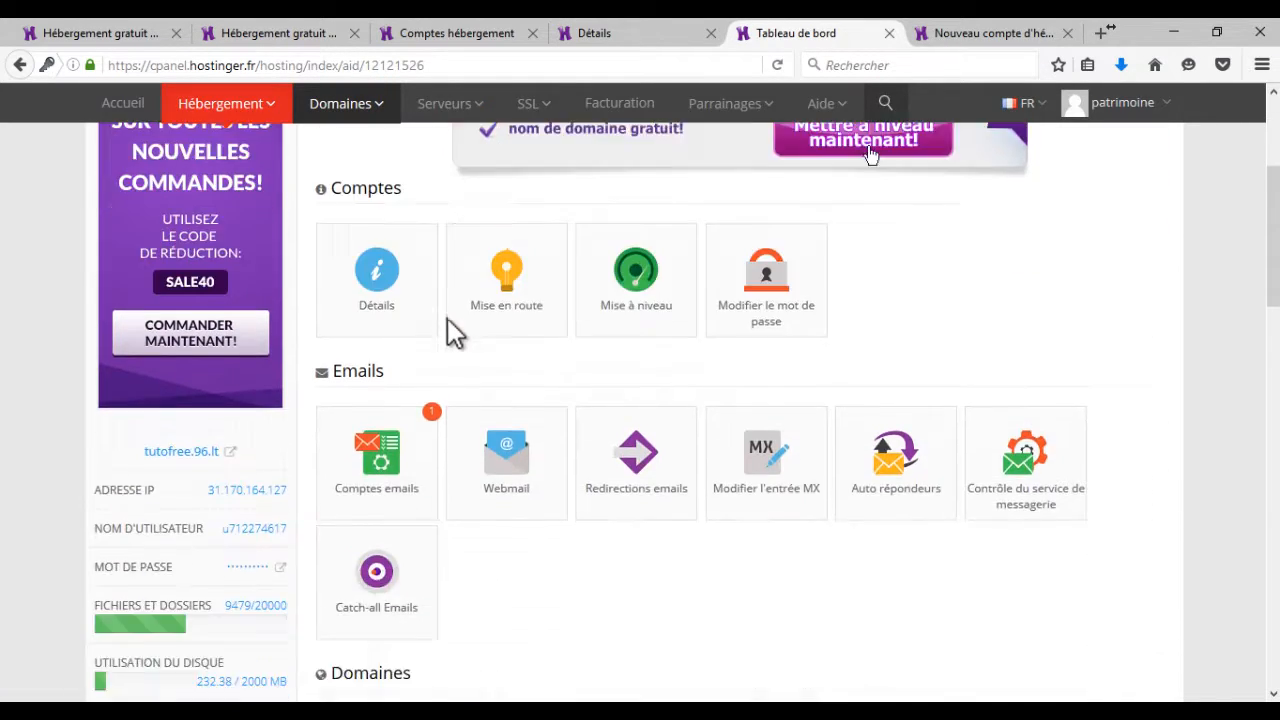
pyautogui.scroll(5, 455, 340)
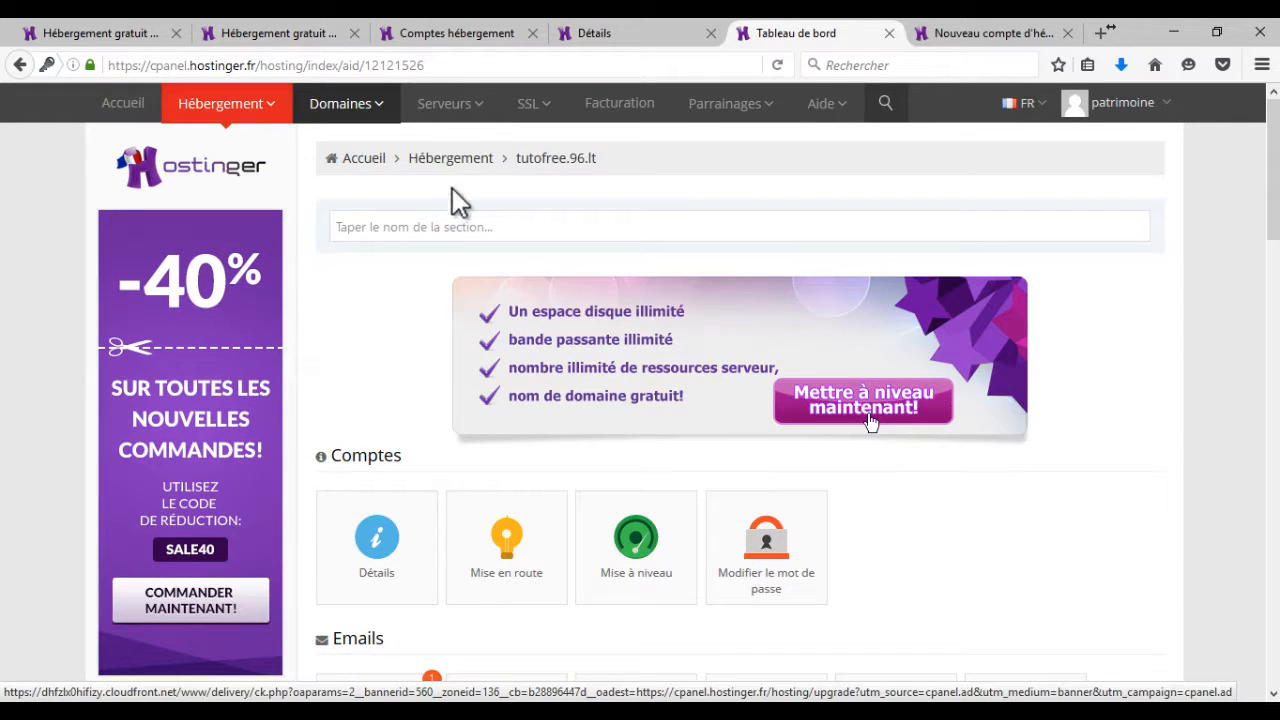
pyautogui.click(545, 164)
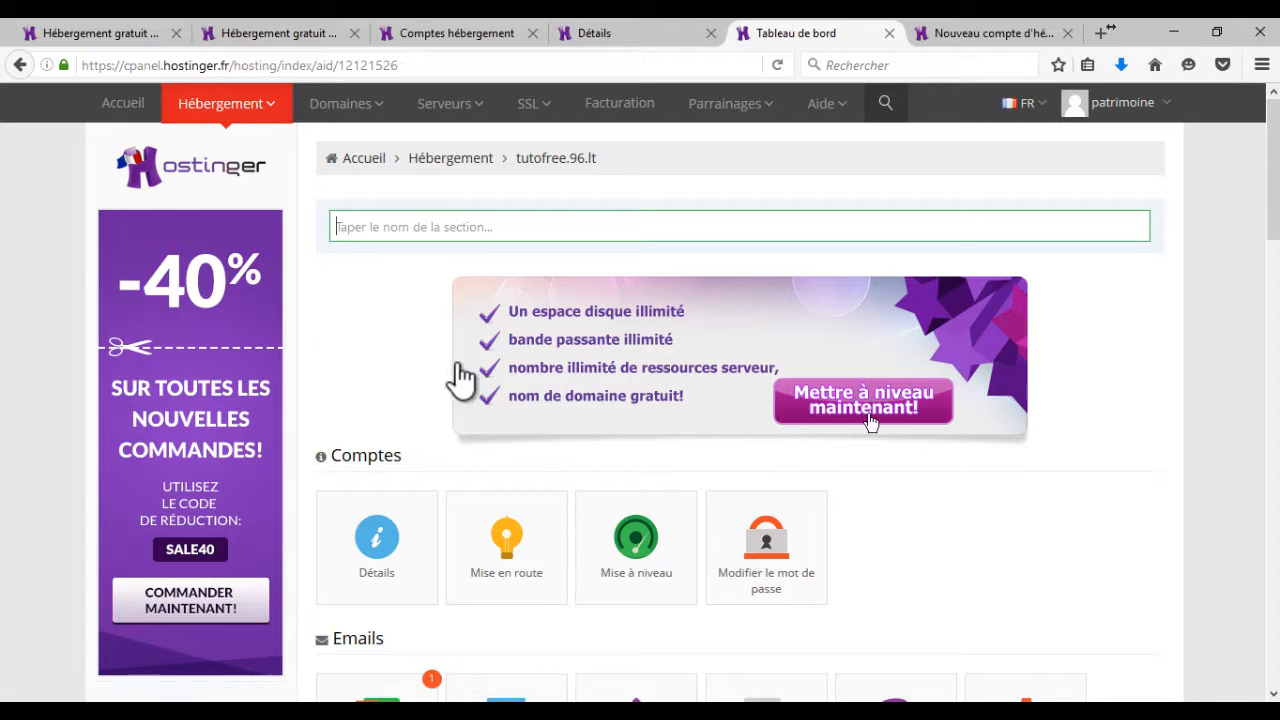
pyautogui.click(465, 162)
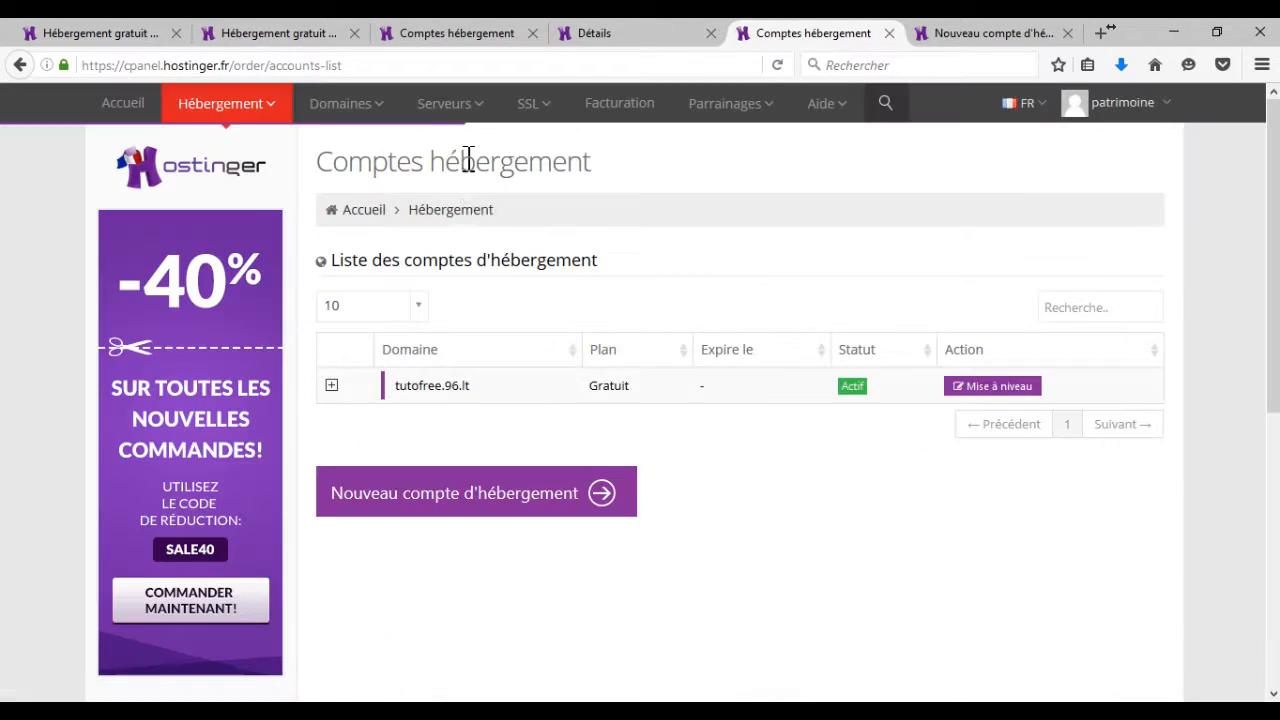
# Start a new hosting account order on the free Gratuit plan.
pyautogui.click(331, 387)
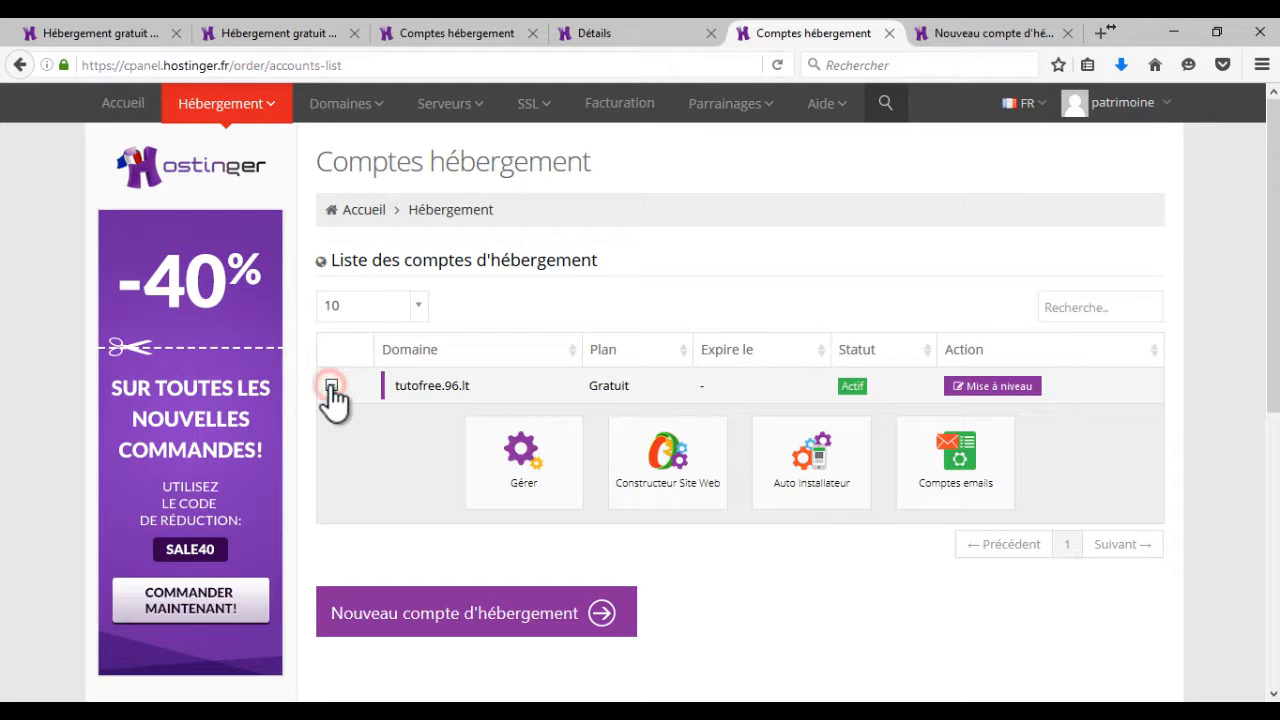
pyautogui.click(331, 387)
pyautogui.click(468, 495)
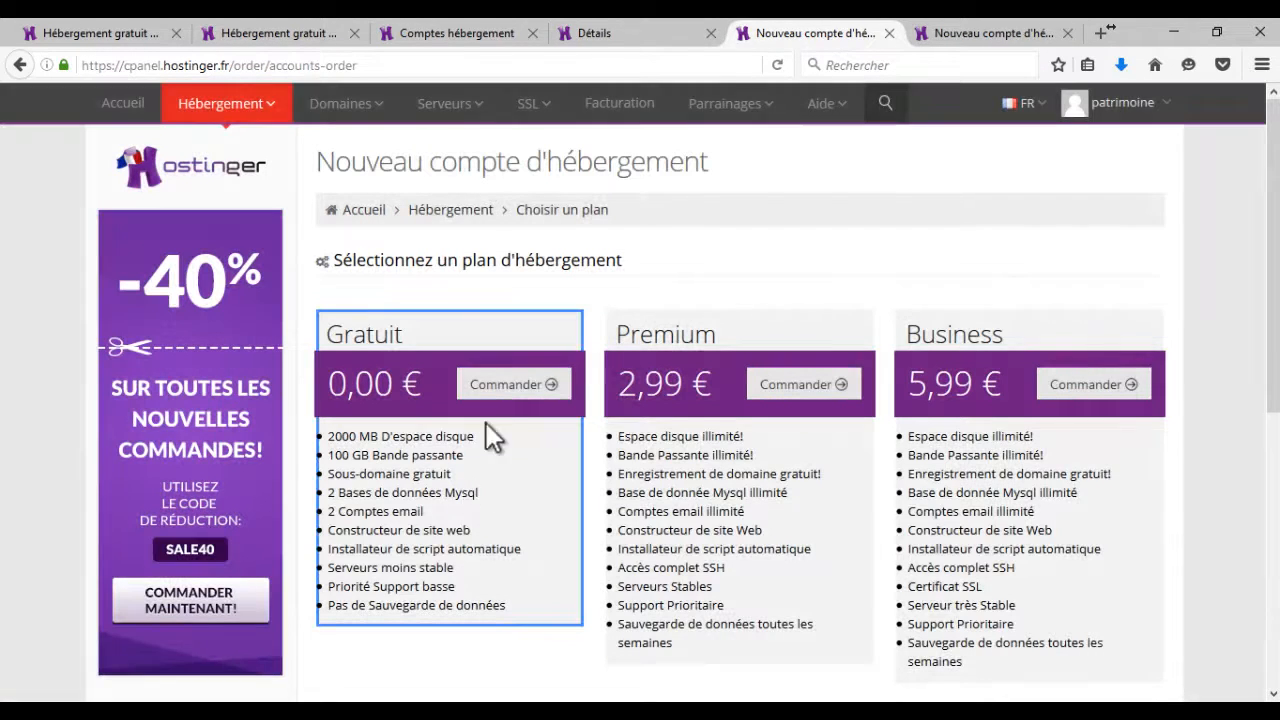
pyautogui.click(494, 388)
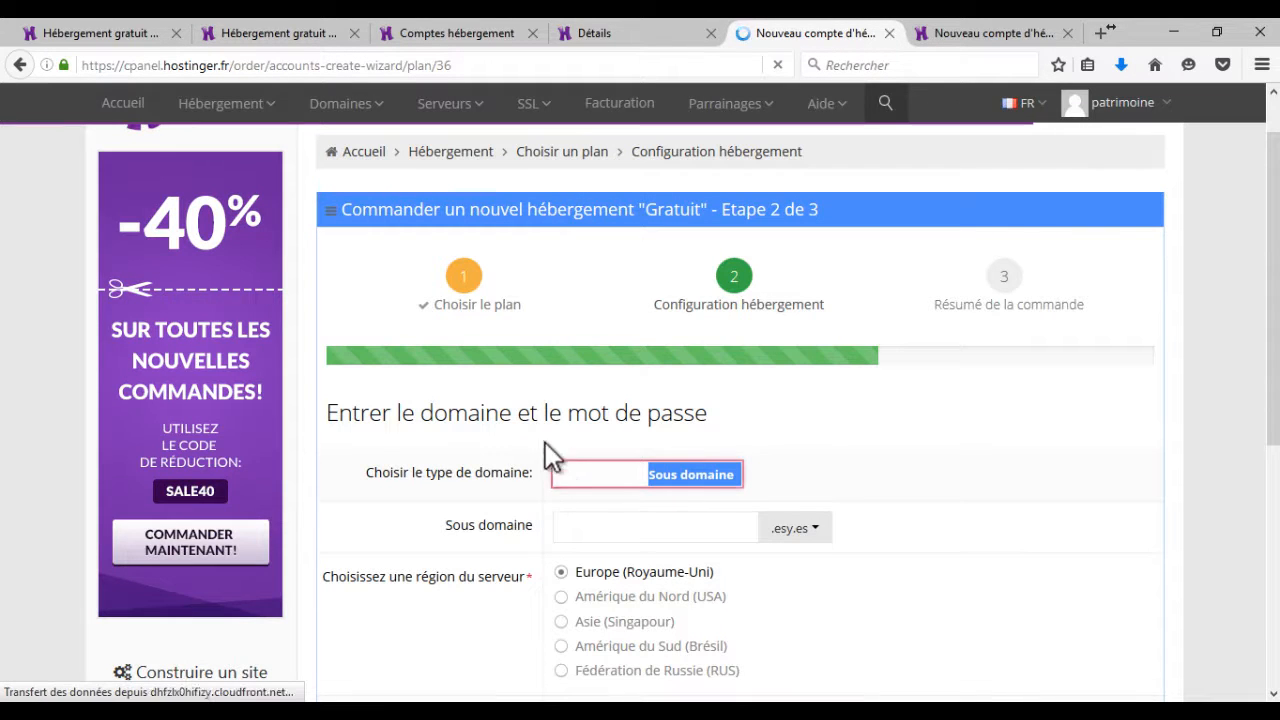
# Enter subdomain itcours with .96.lt, set the password, and continue to step 3.
pyautogui.click(806, 550)
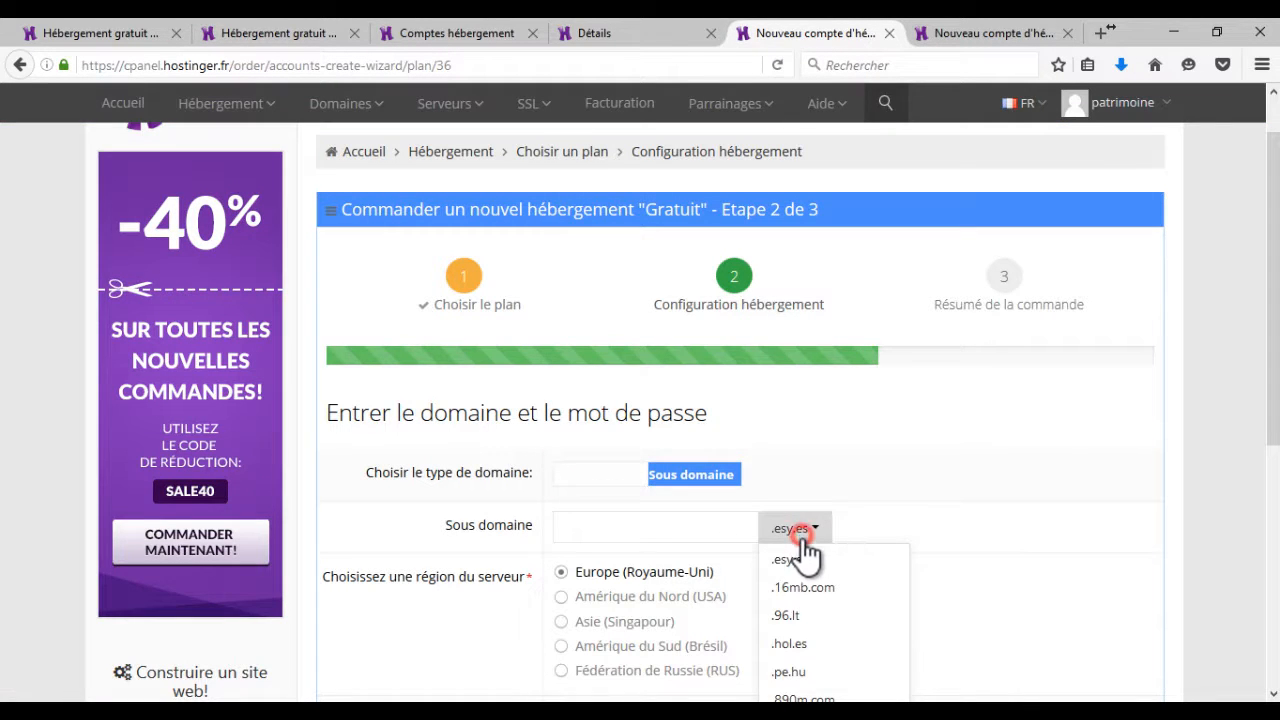
pyautogui.click(803, 612)
pyautogui.click(679, 539)
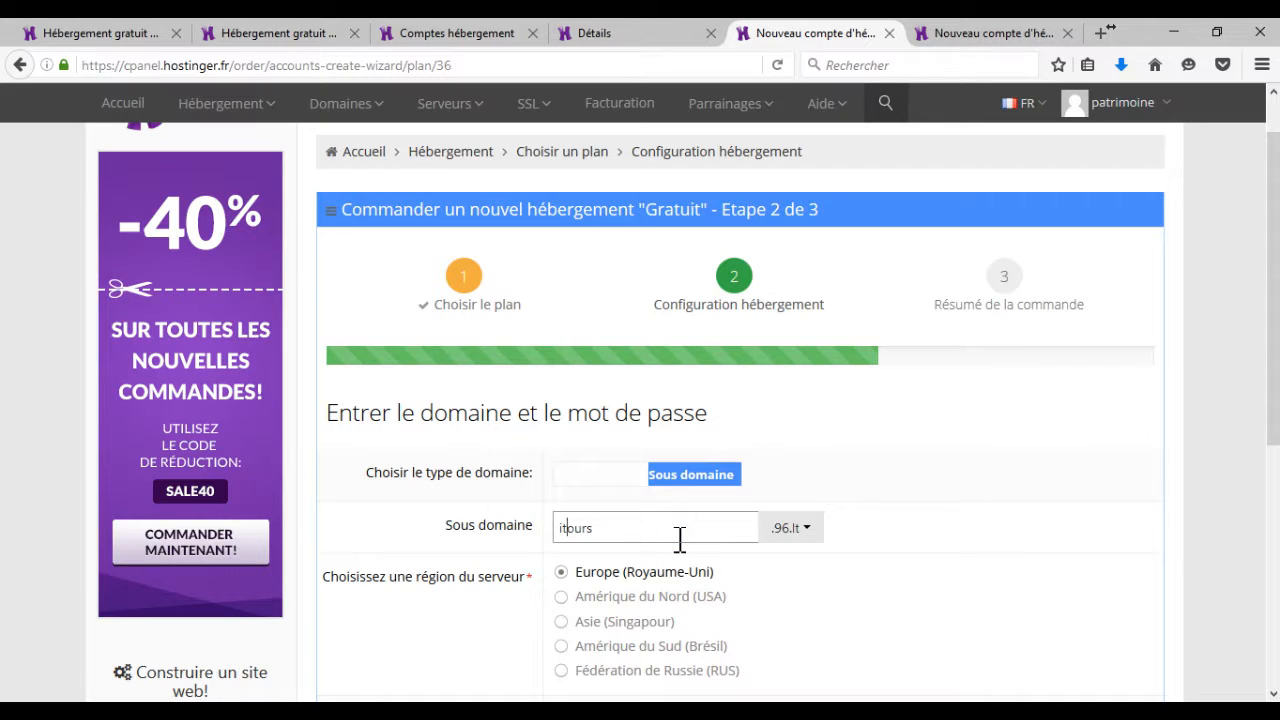
pyautogui.scroll(-4, 679, 539)
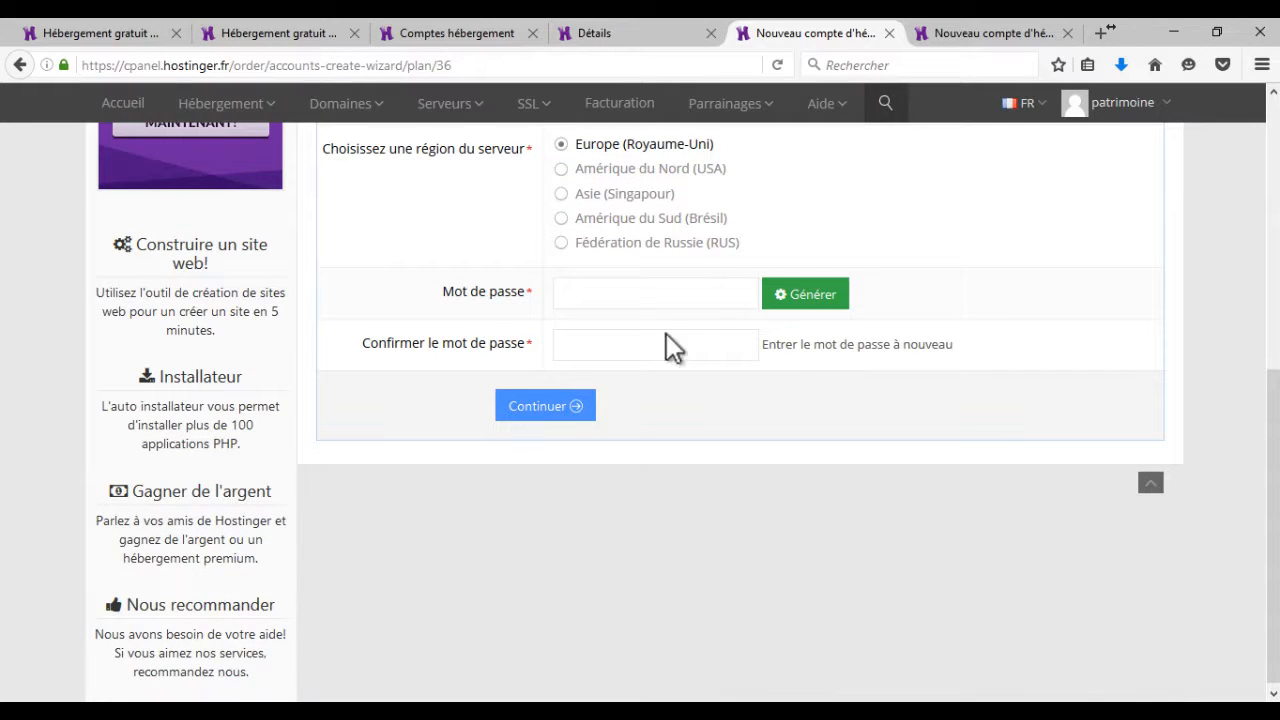
pyautogui.click(650, 305)
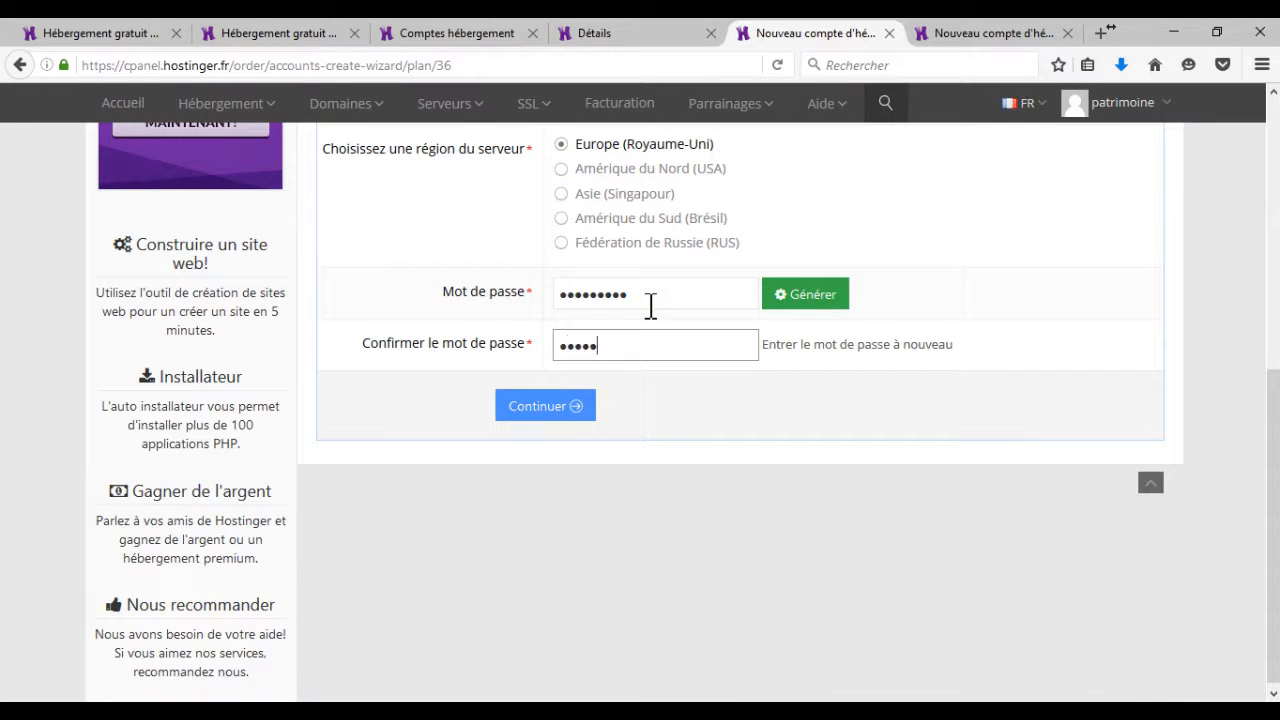
pyautogui.click(545, 414)
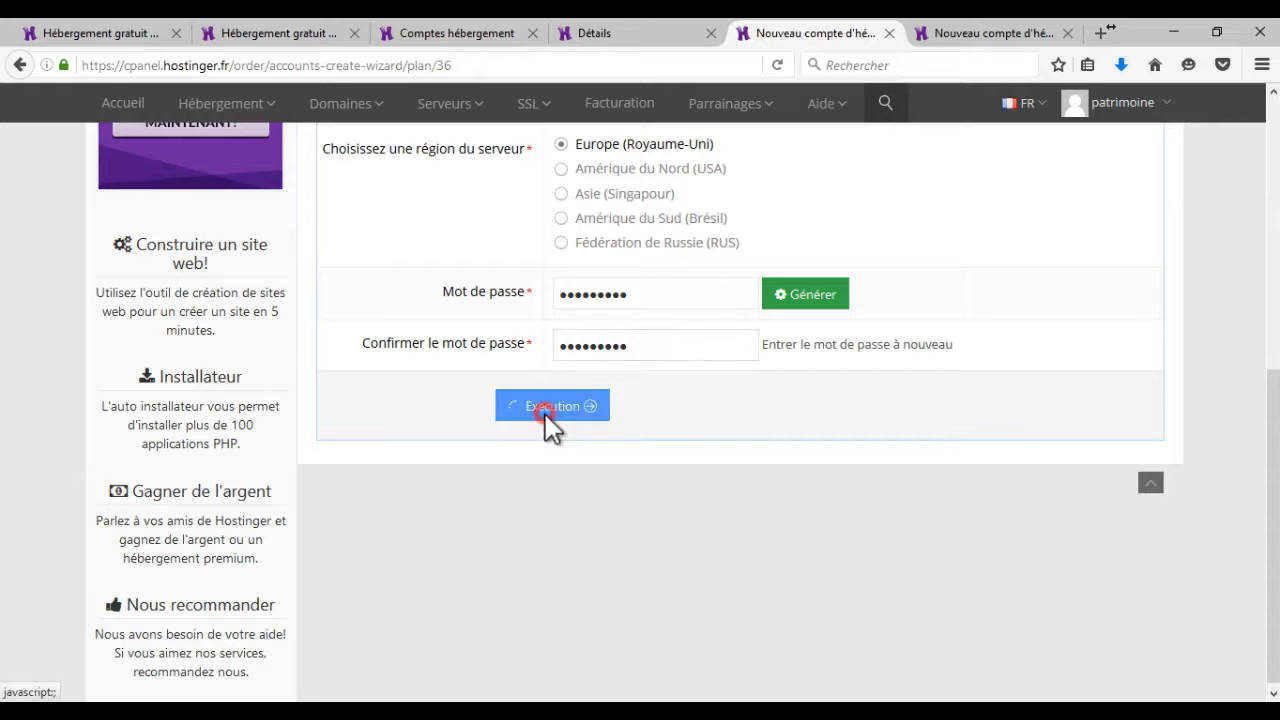
pyautogui.scroll(4, 700, 460)
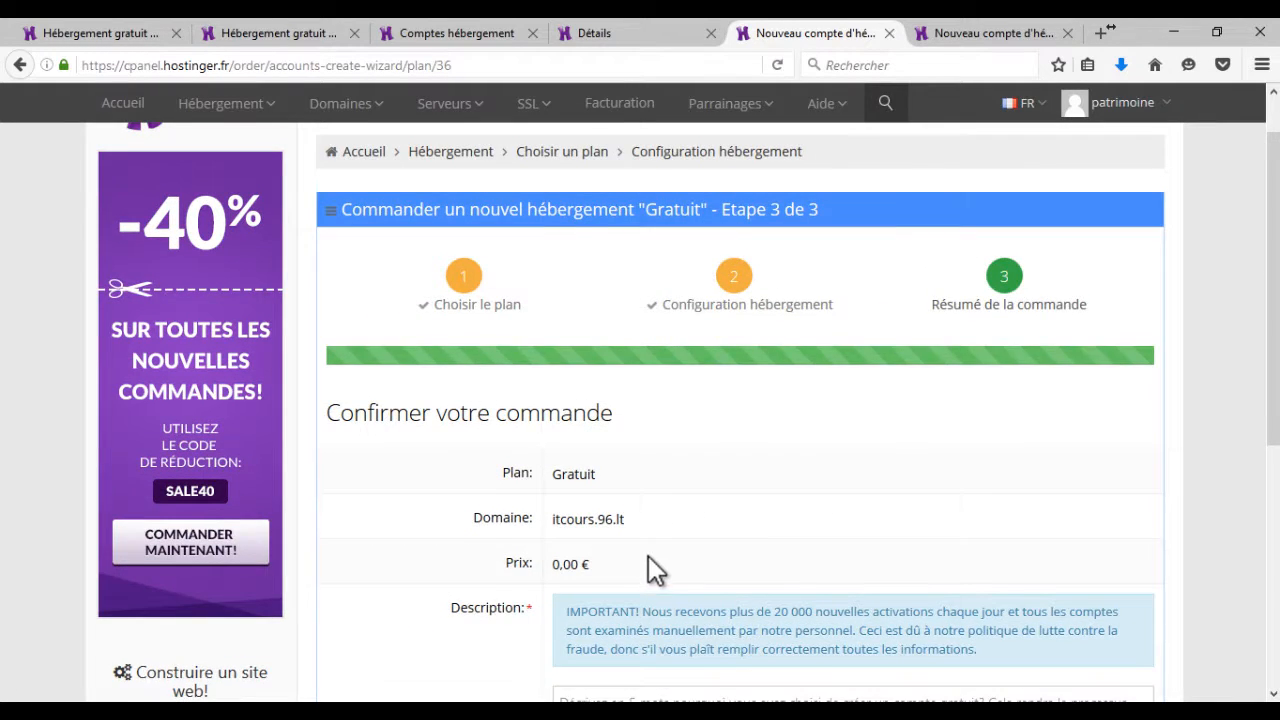
# Copy the IMPORTANT notice text and paste it into the Description box.
pyautogui.scroll(-1, 657, 540)
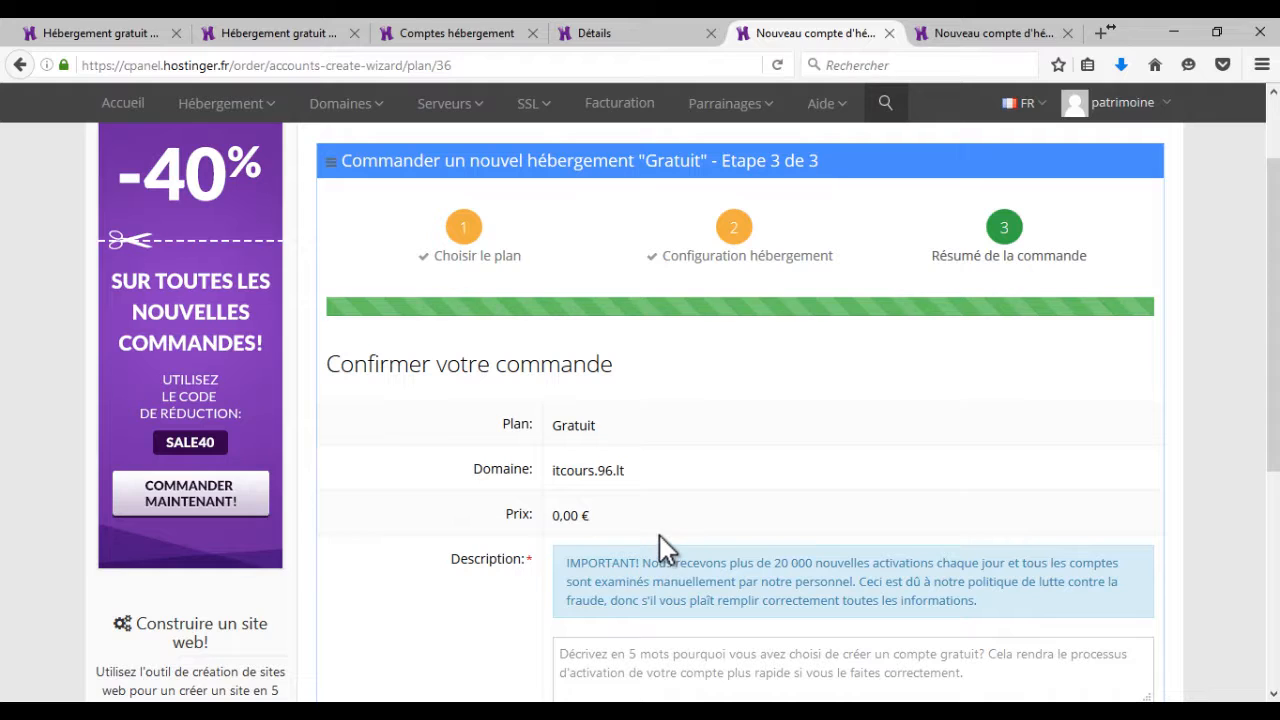
pyautogui.scroll(-1, 659, 545)
pyautogui.click(607, 552)
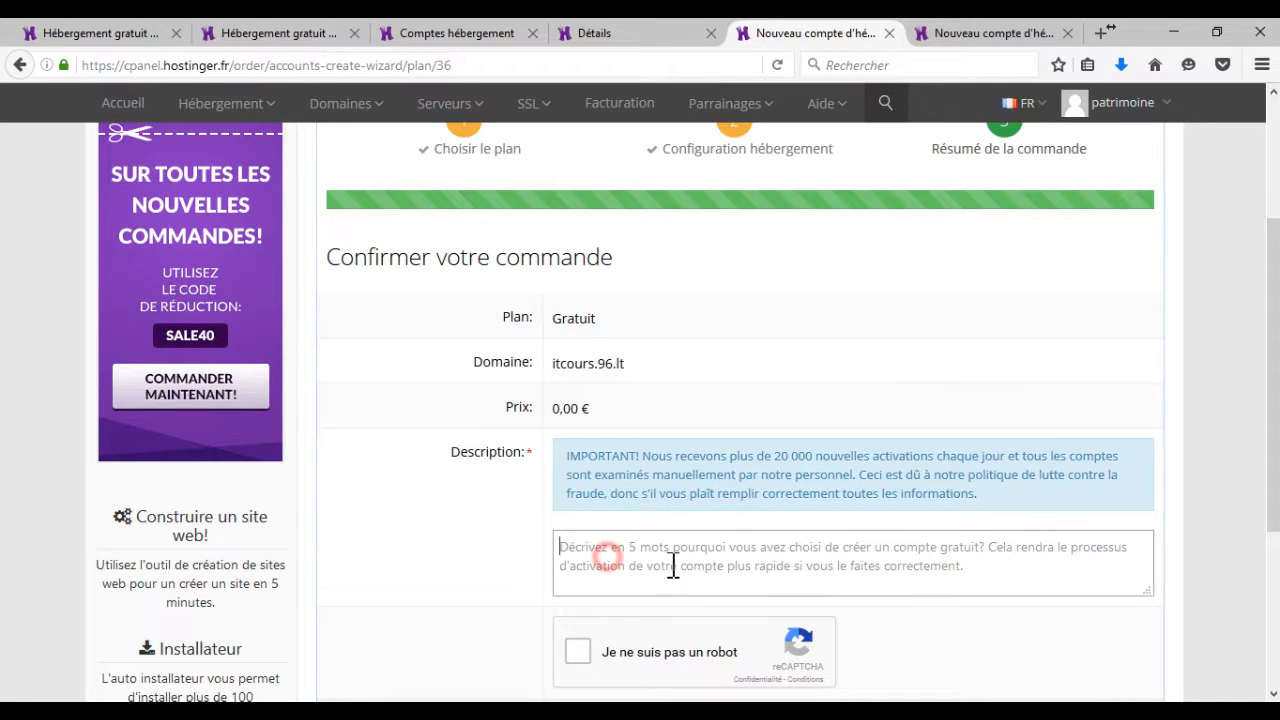
pyautogui.moveTo(573, 456); pyautogui.dragTo(987, 509)
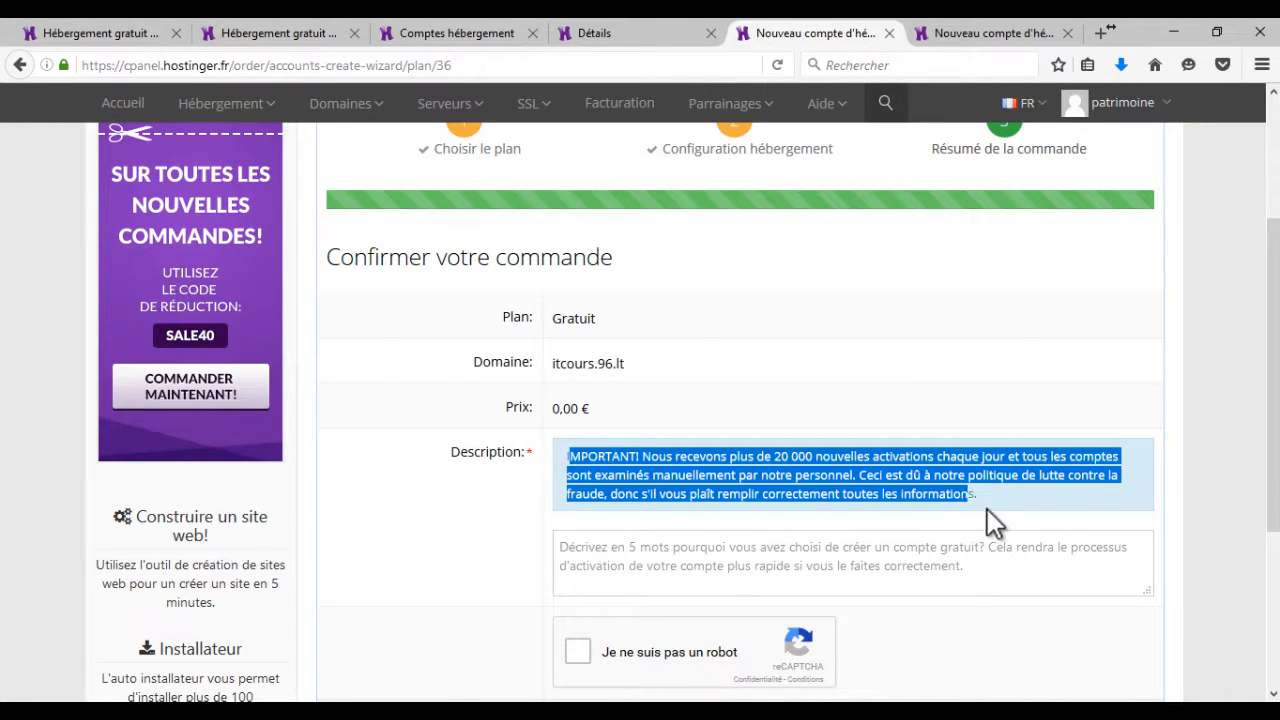
pyautogui.click(571, 551)
pyautogui.write("MPORTANT! Nous recevons plus de 20 000 nouvelles activations chaque jour et tous les comptes sont examinés manuellement par notre personnel. Ceci est dû à notre politique de lutte contre la fraude, donc s'il vous plaît remplir correctement toutes les informations.")
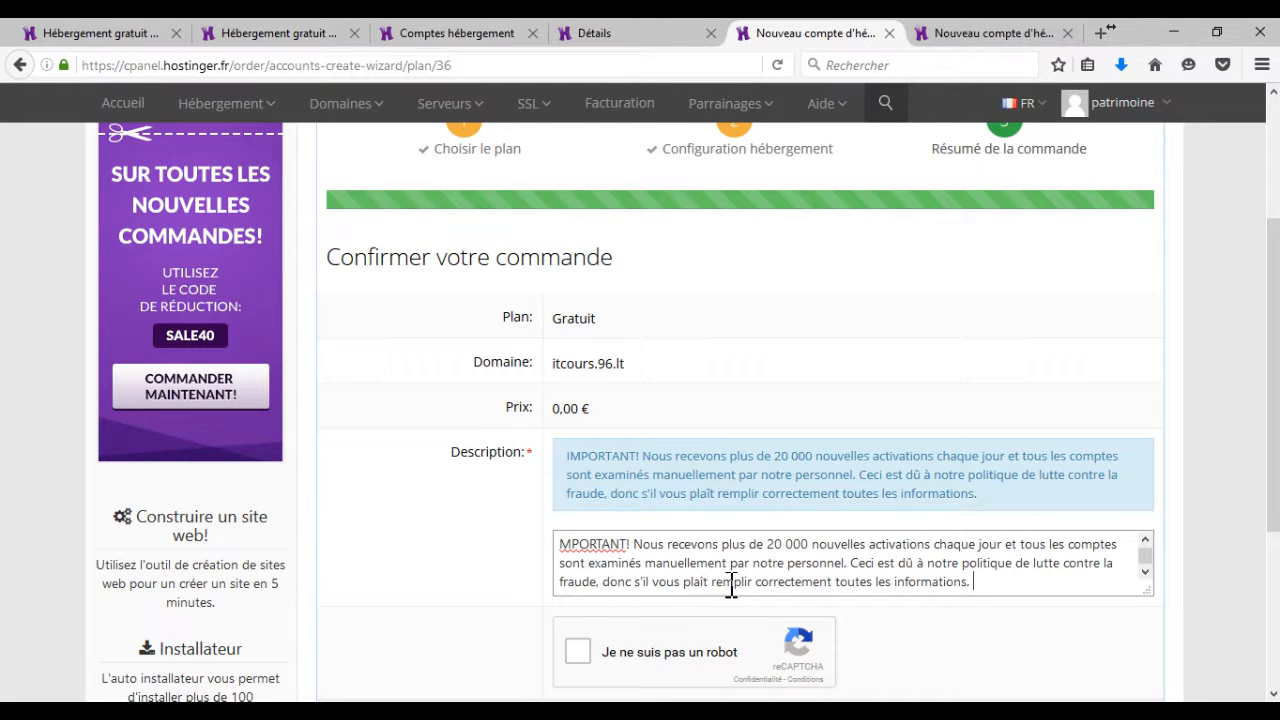
# Pass the not-a-robot storefront image challenge and place the itcours.96.lt order.
pyautogui.scroll(-2, 733, 582)
pyautogui.click(581, 438)
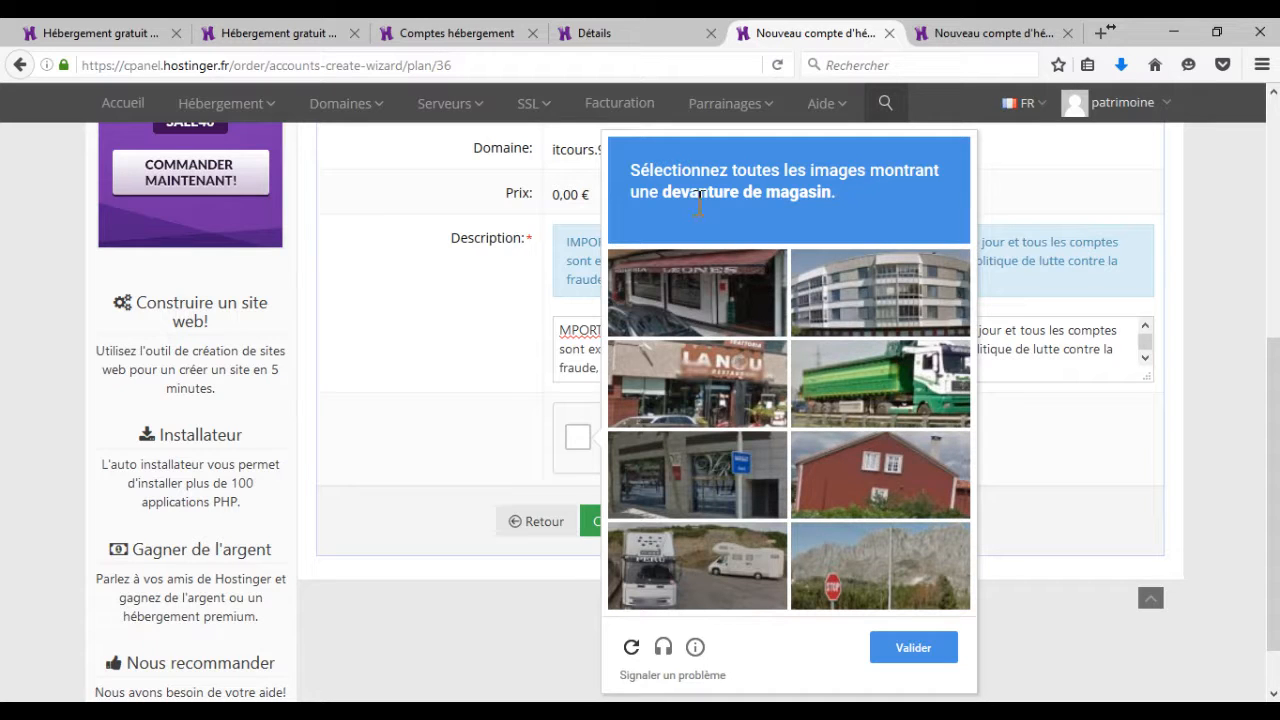
pyautogui.click(752, 394)
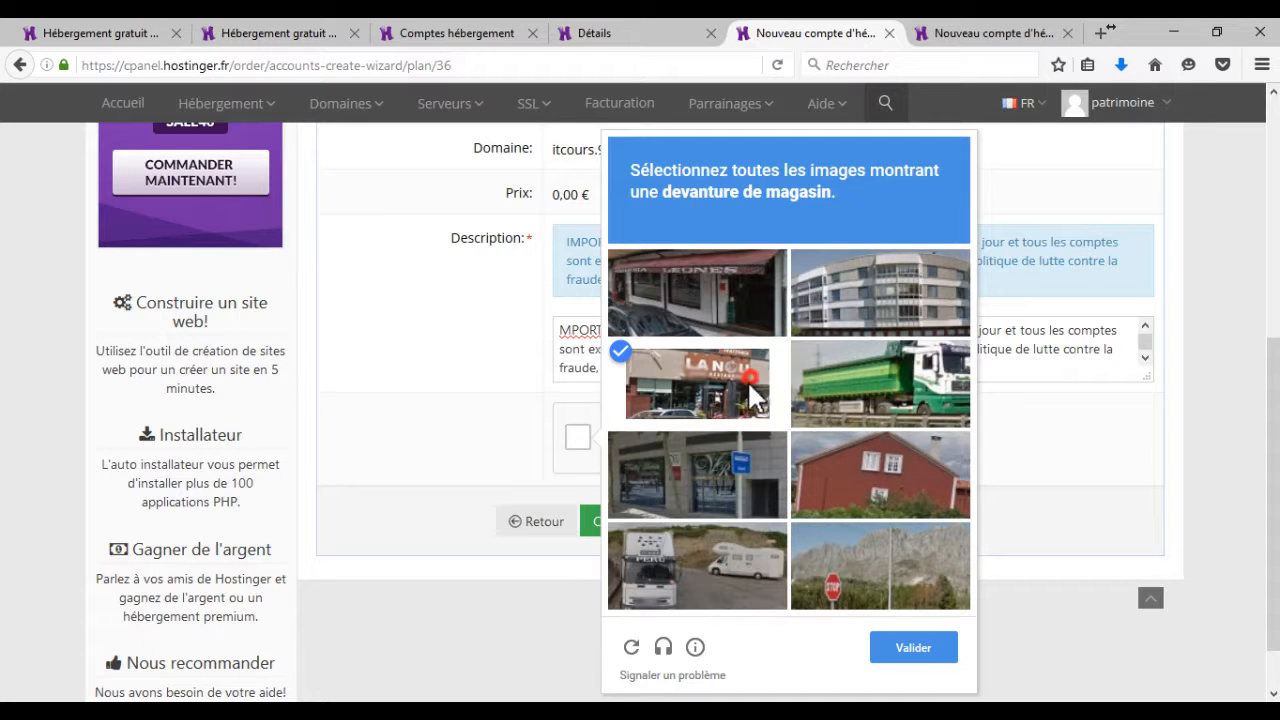
pyautogui.click(730, 492)
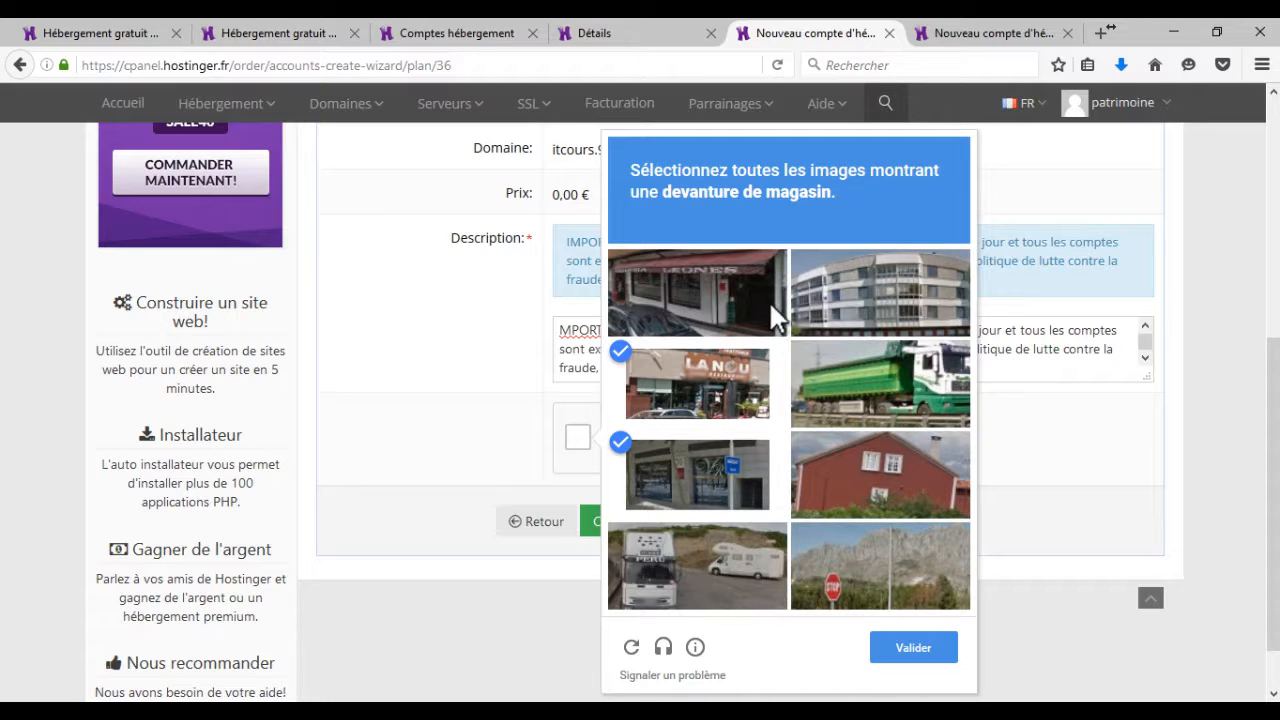
pyautogui.click(905, 318)
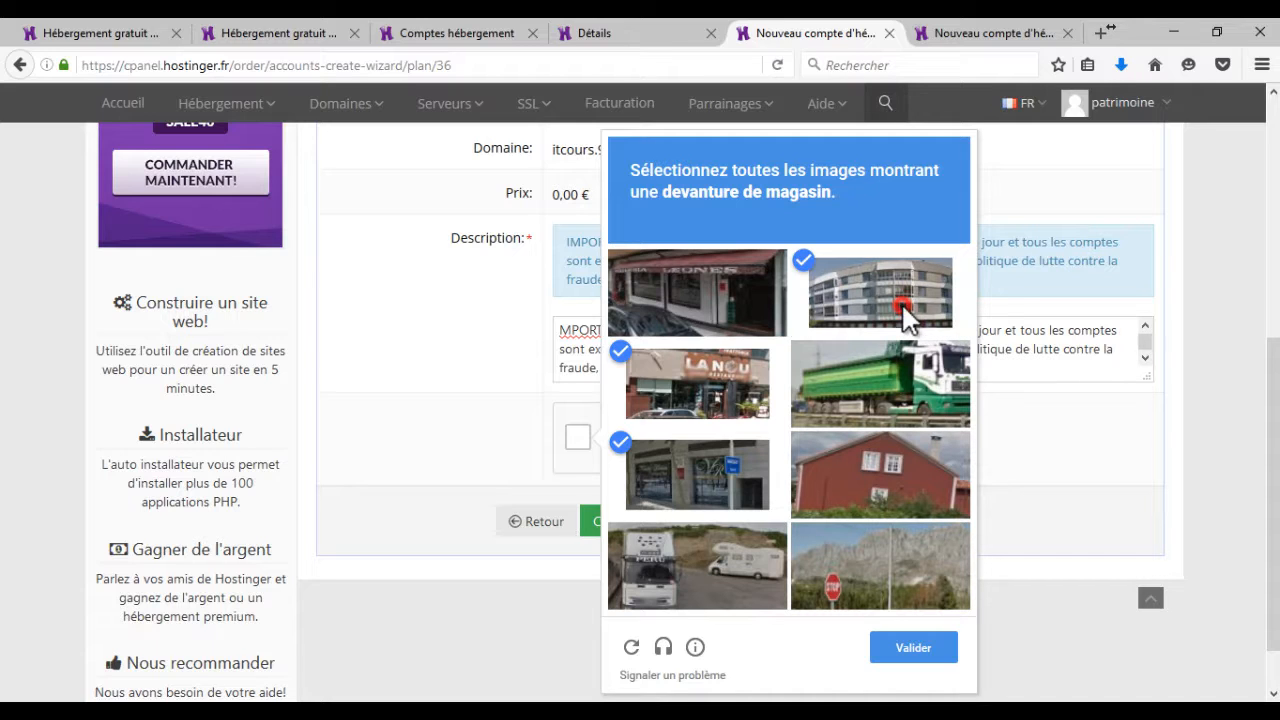
pyautogui.click(914, 650)
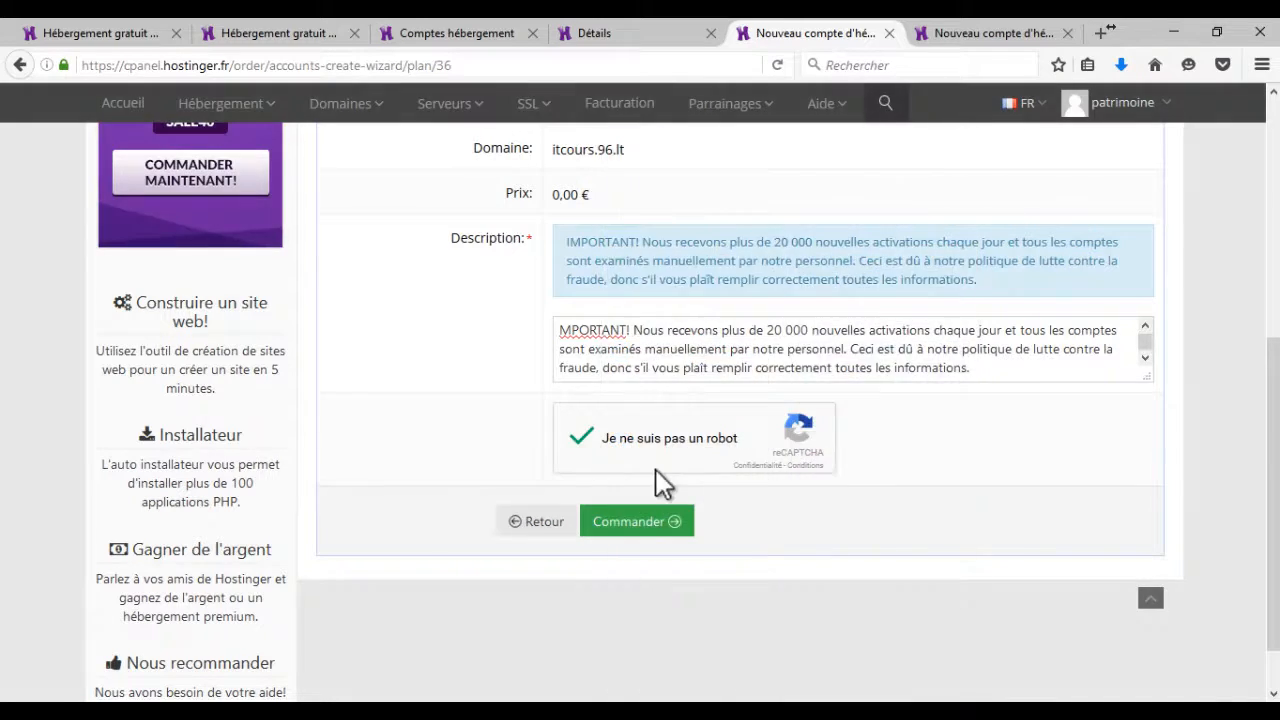
pyautogui.click(641, 524)
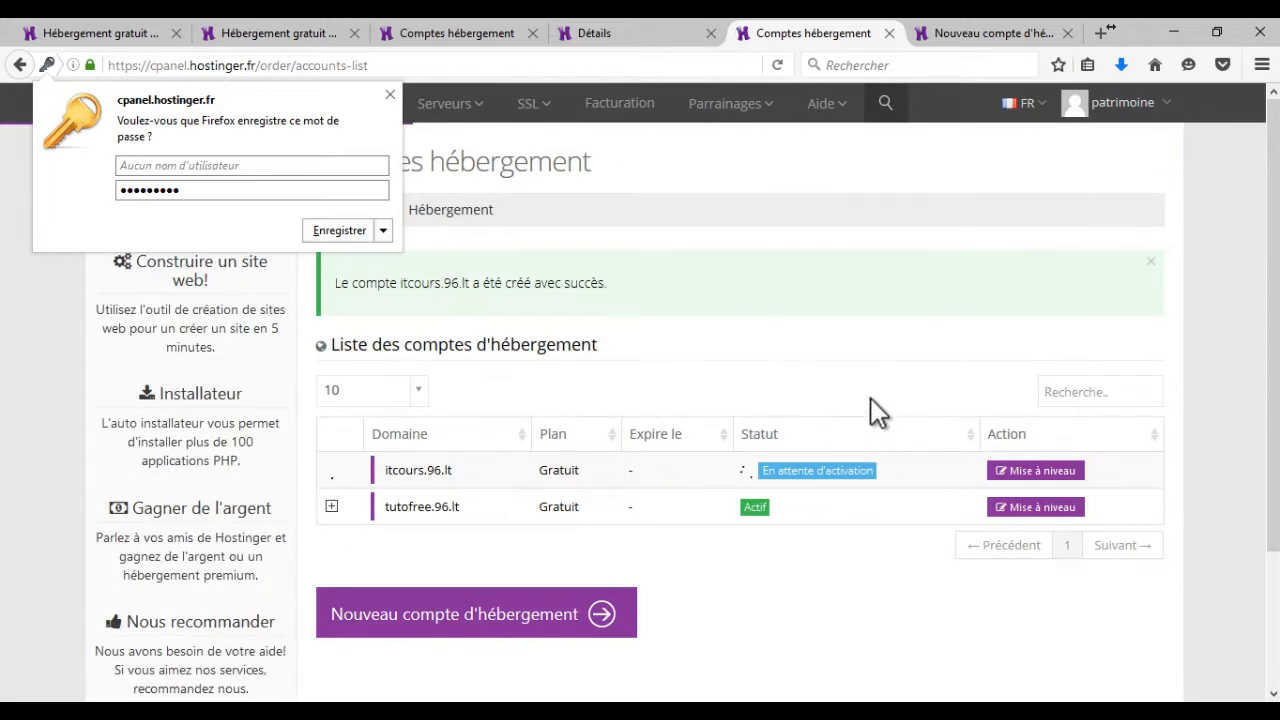
# Dismiss the save-password prompt, check itcours.96.lt is Actif, and open a new tab.
pyautogui.click(391, 95)
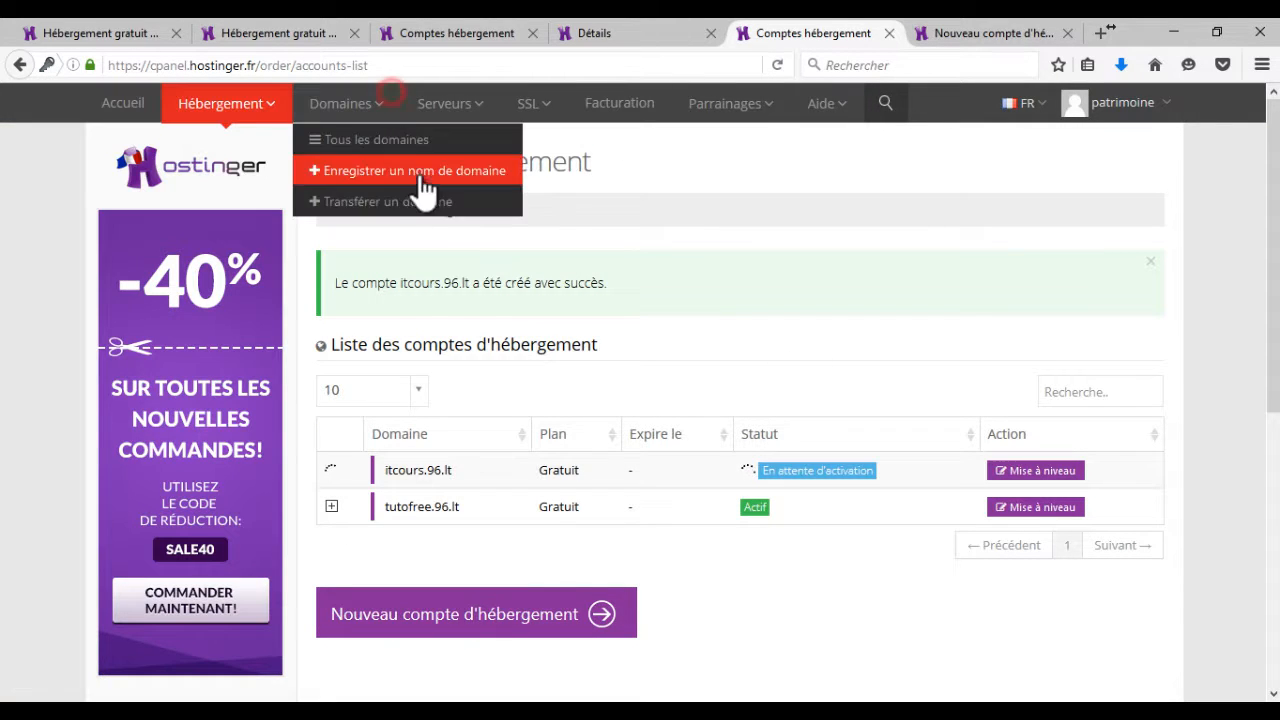
pyautogui.scroll(-1, 505, 276)
pyautogui.scroll(-1, 505, 276)
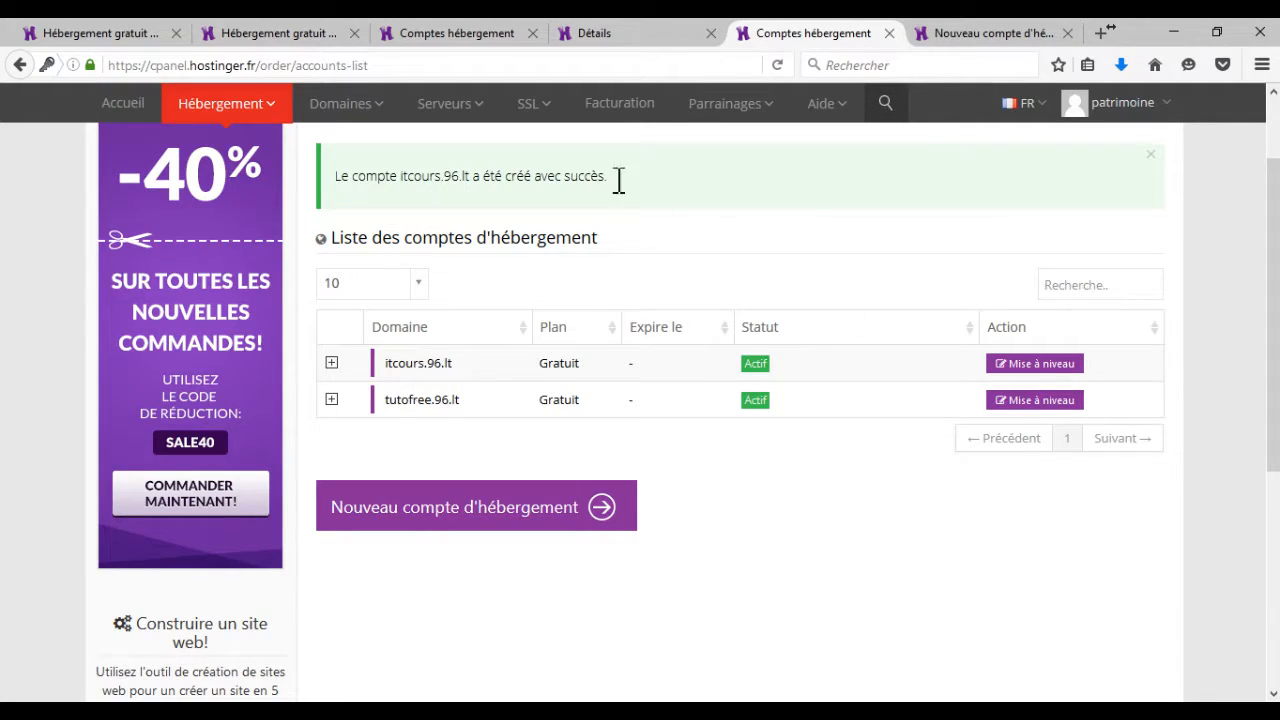
pyautogui.click(1099, 33)
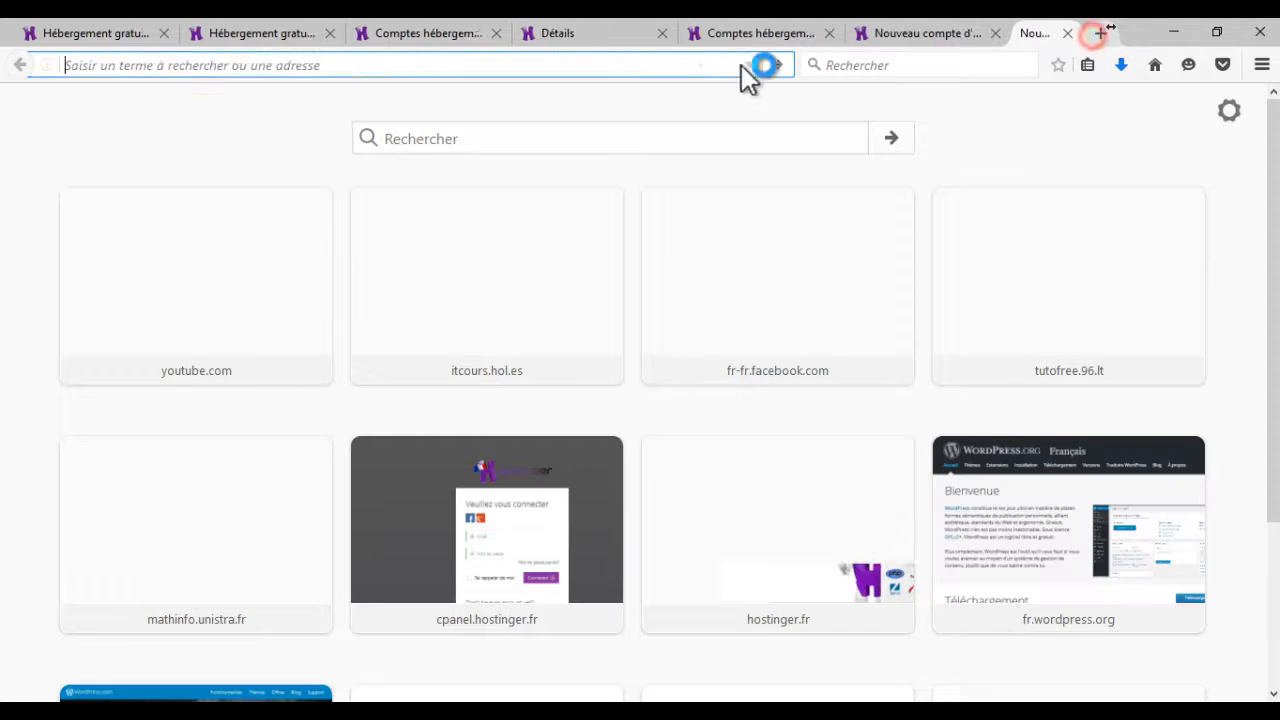
# Load gmail.com and open Hostinger's 'Votre compte est prêt!' email under Atualizações.
pyautogui.write('gmail.com')
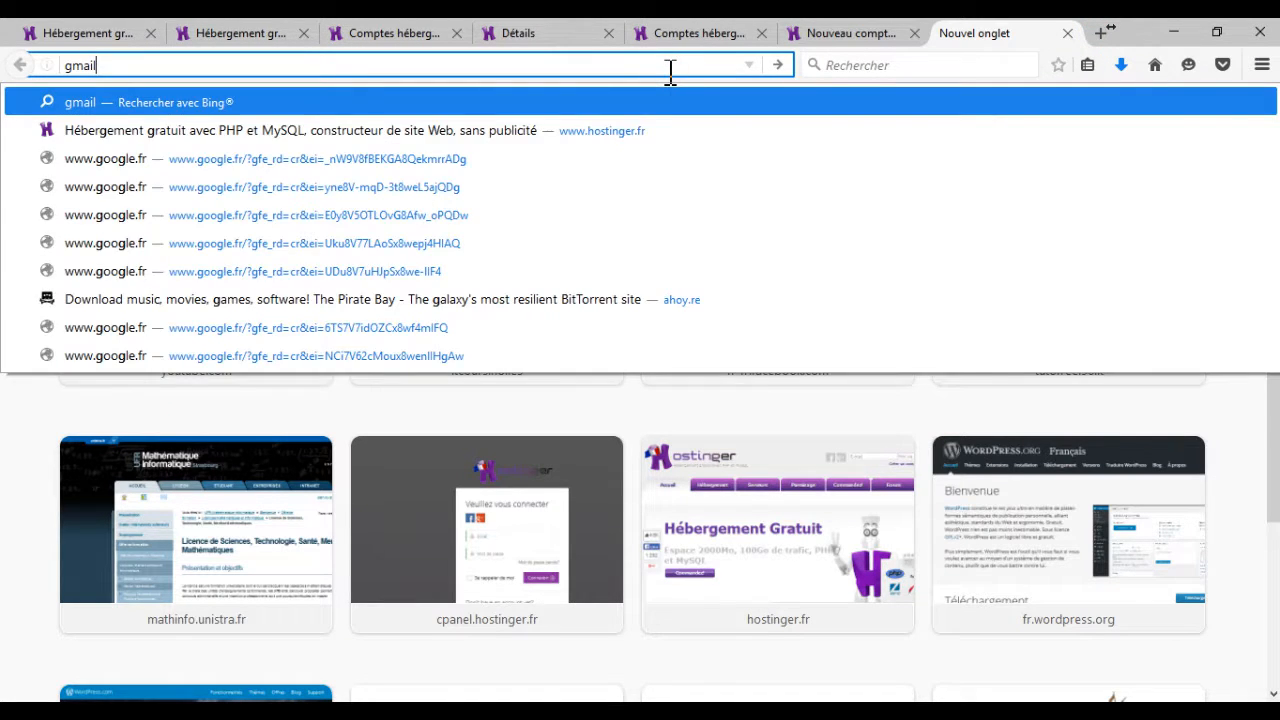
pyautogui.press('Return')
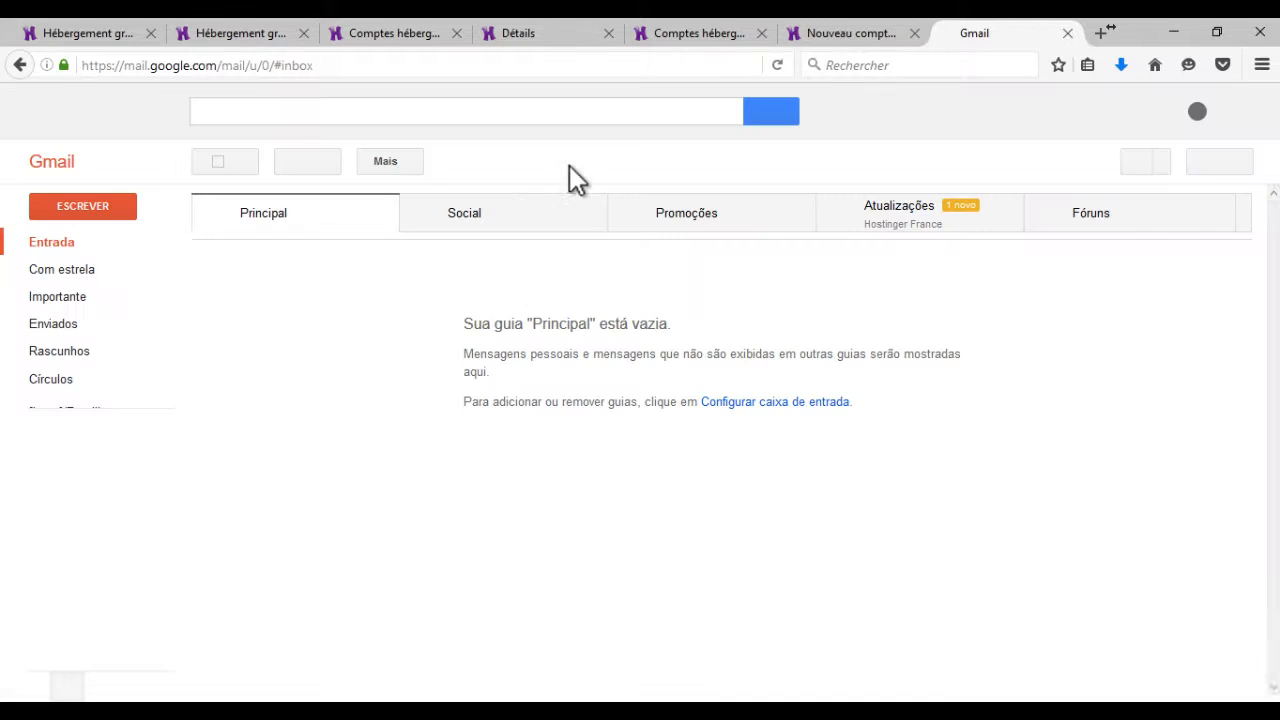
pyautogui.click(920, 212)
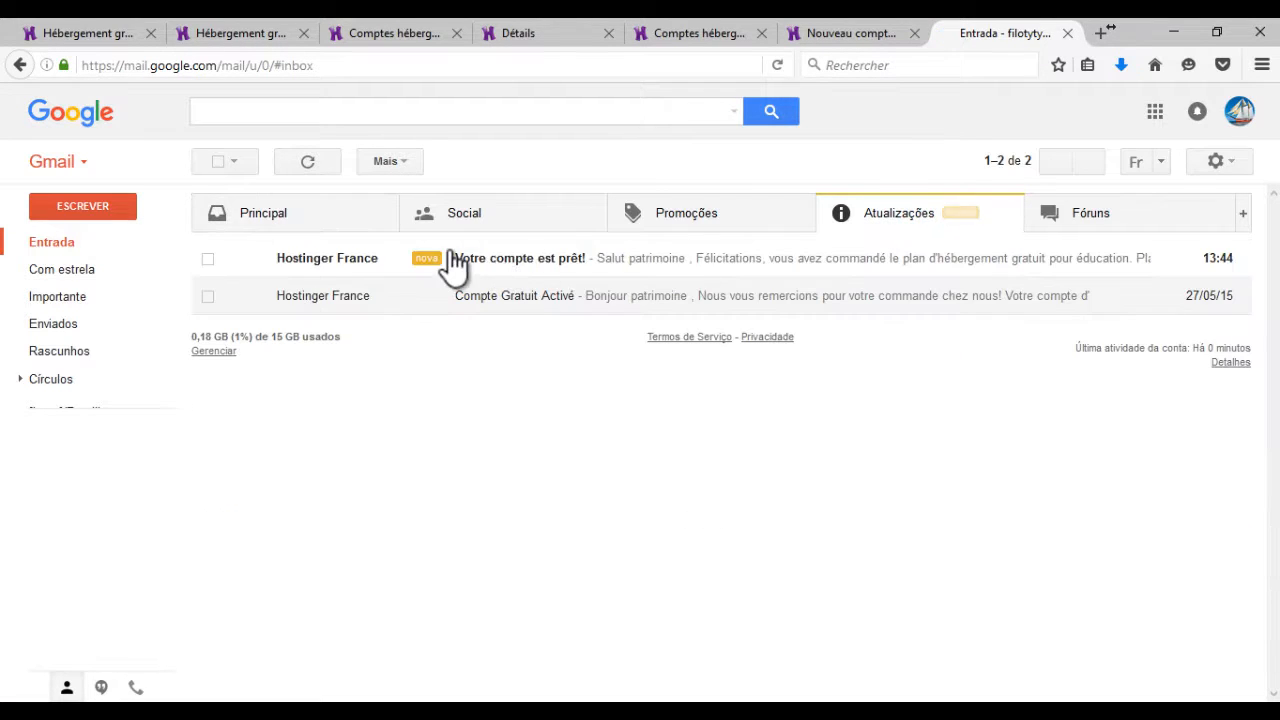
pyautogui.click(482, 256)
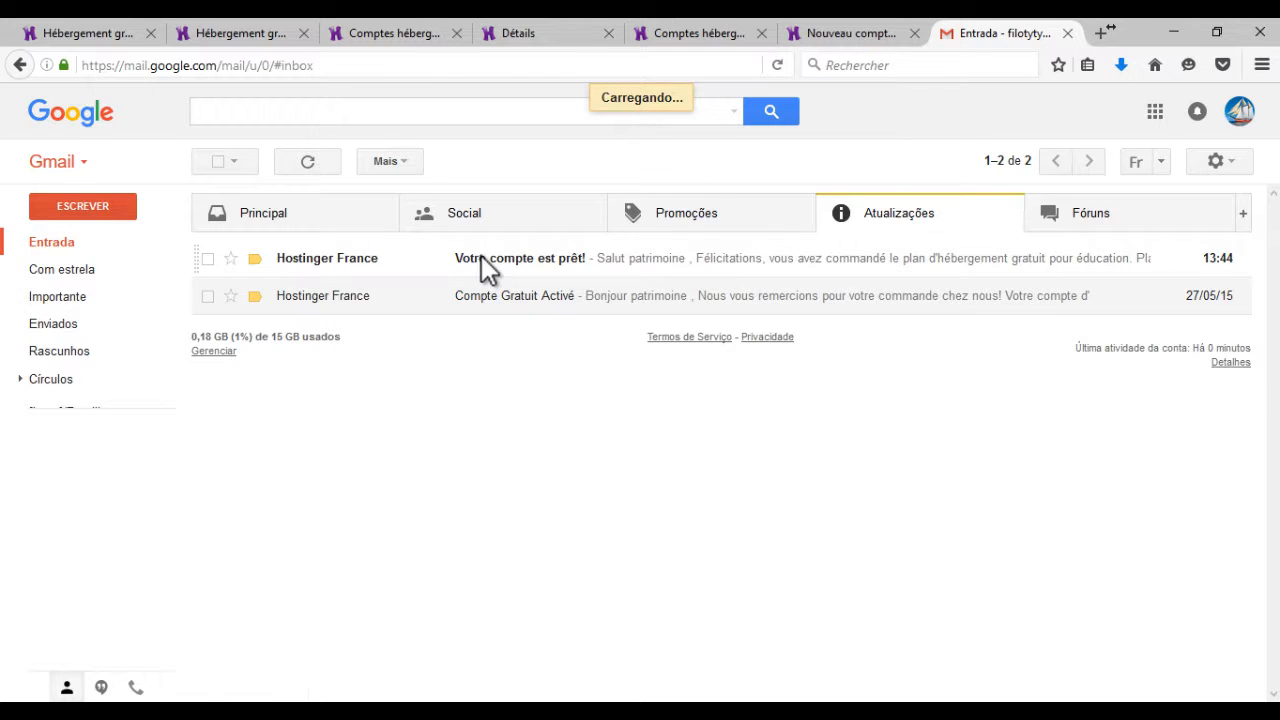
# Follow the email's MISE À NIVEAU link to the Hostinger members' dashboard.
pyautogui.scroll(-2, 520, 505)
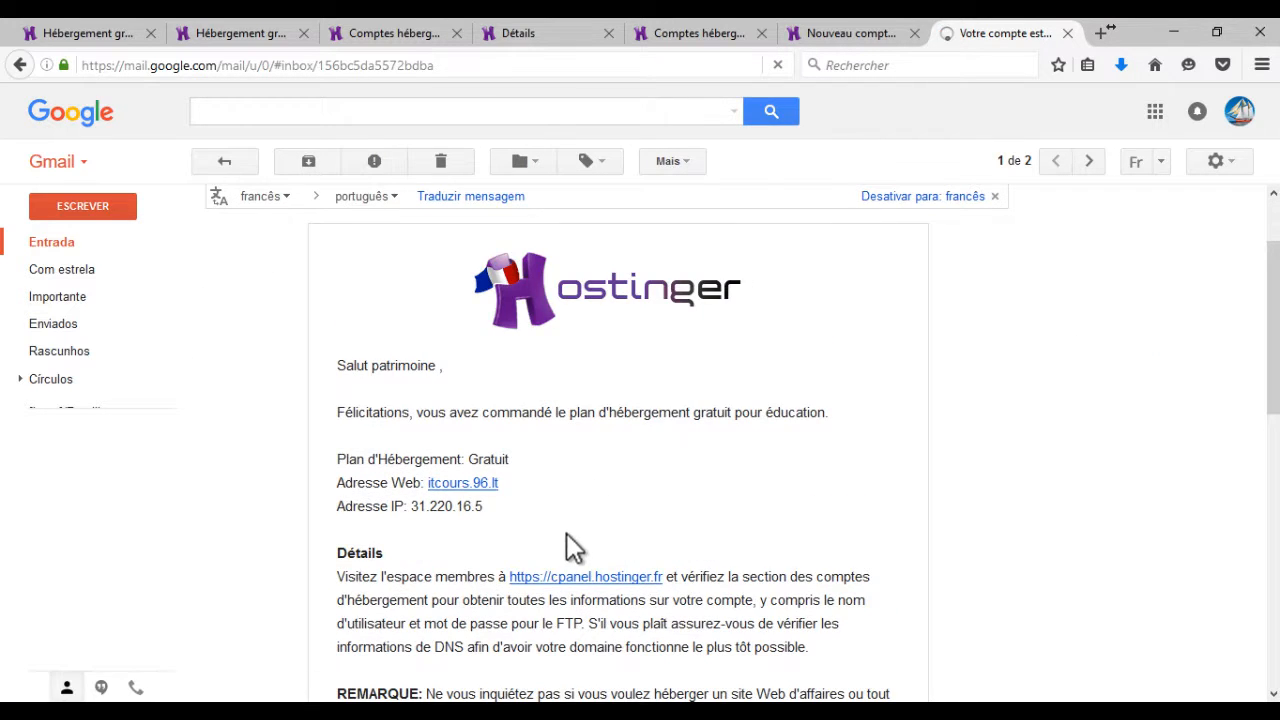
pyautogui.scroll(-3, 566, 535)
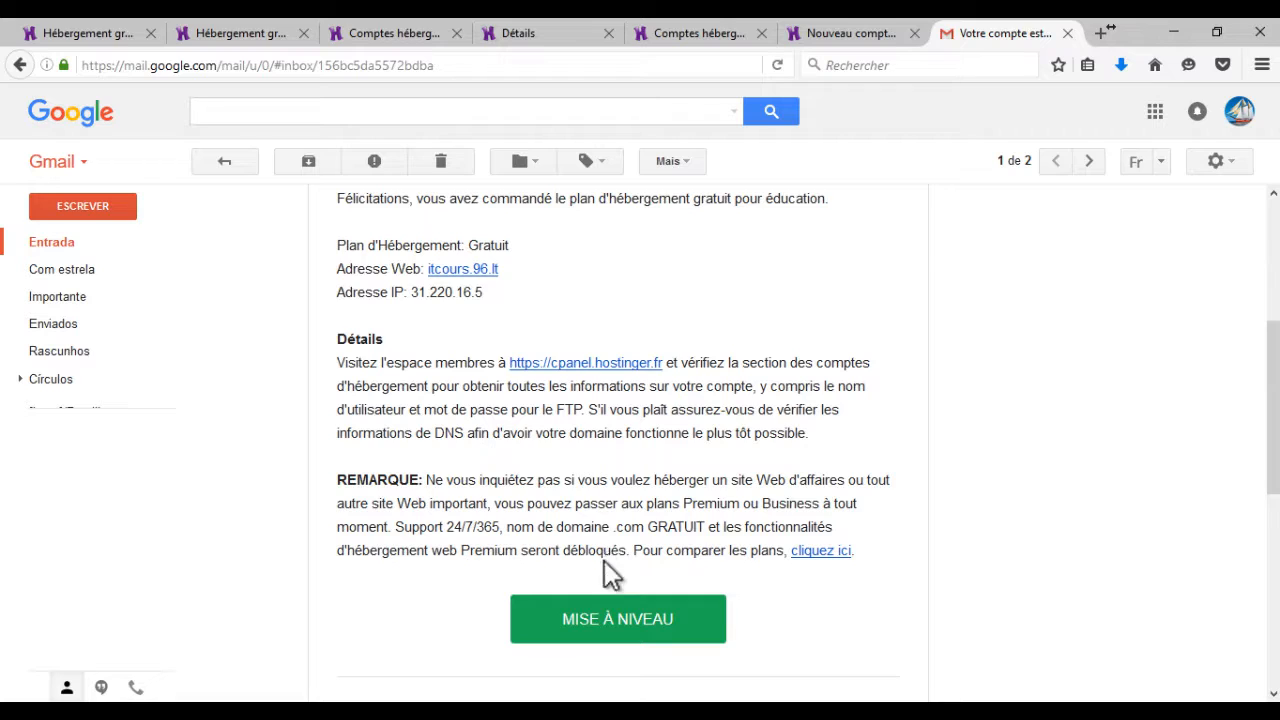
pyautogui.scroll(-2, 604, 560)
pyautogui.click(602, 509)
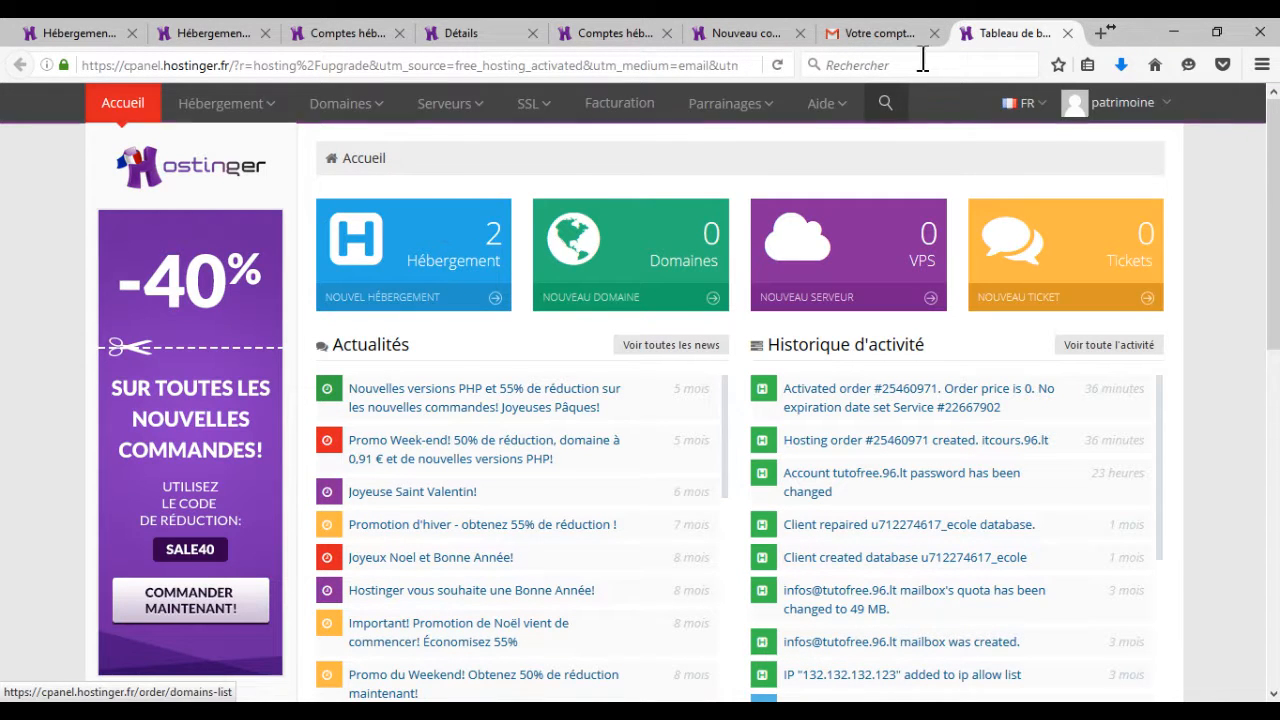
# Revisit the Gmail confirmation email, then load yahoo.fr in a new Opera tab.
pyautogui.click(888, 36)
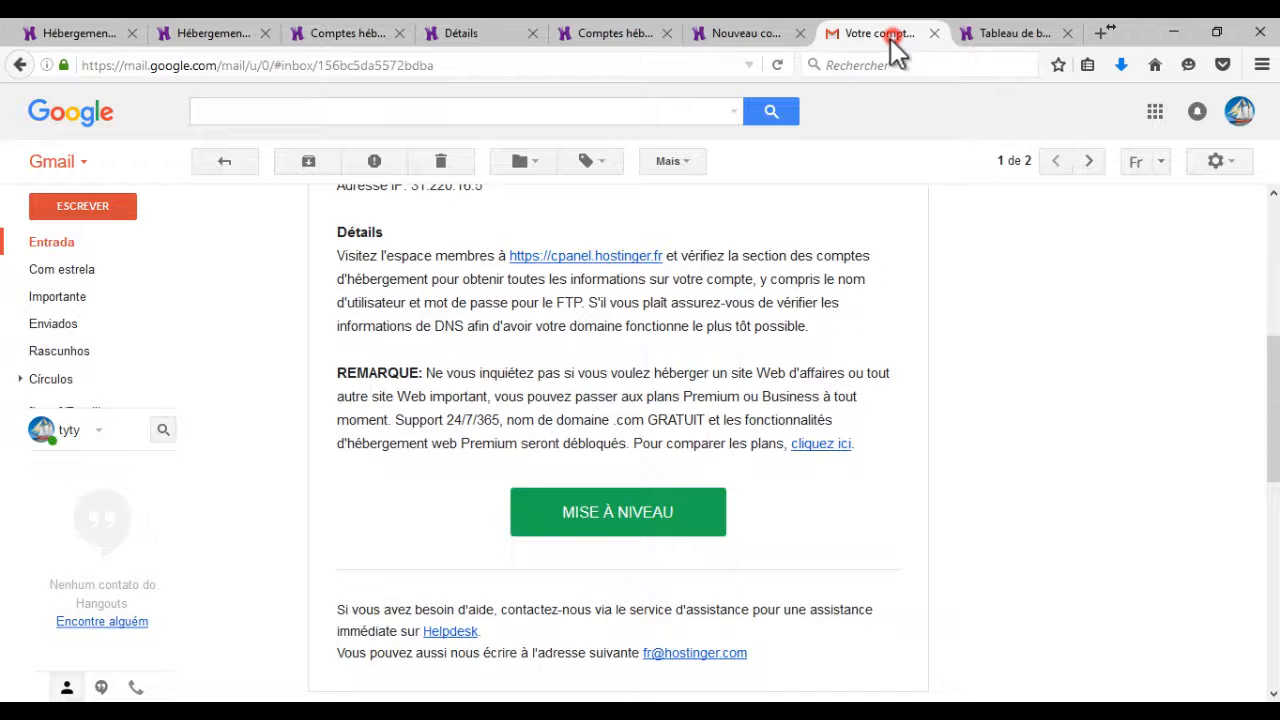
pyautogui.click(545, 62)
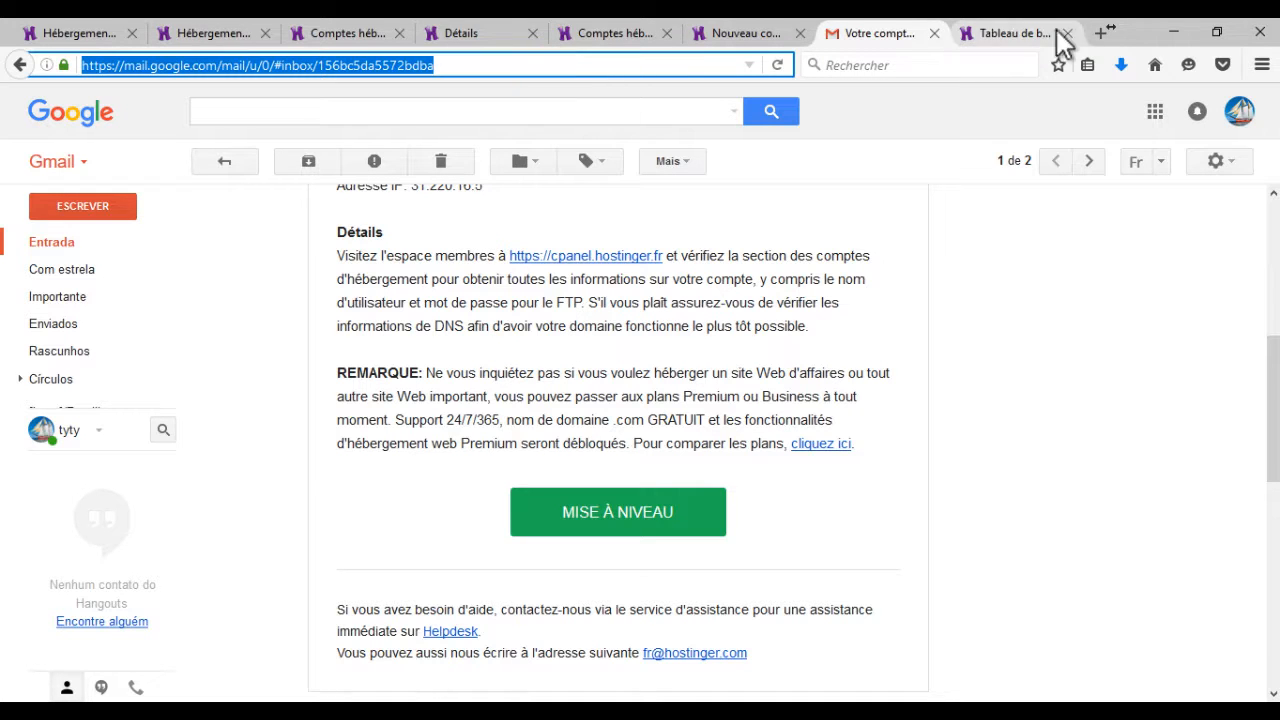
pyautogui.click(1104, 36)
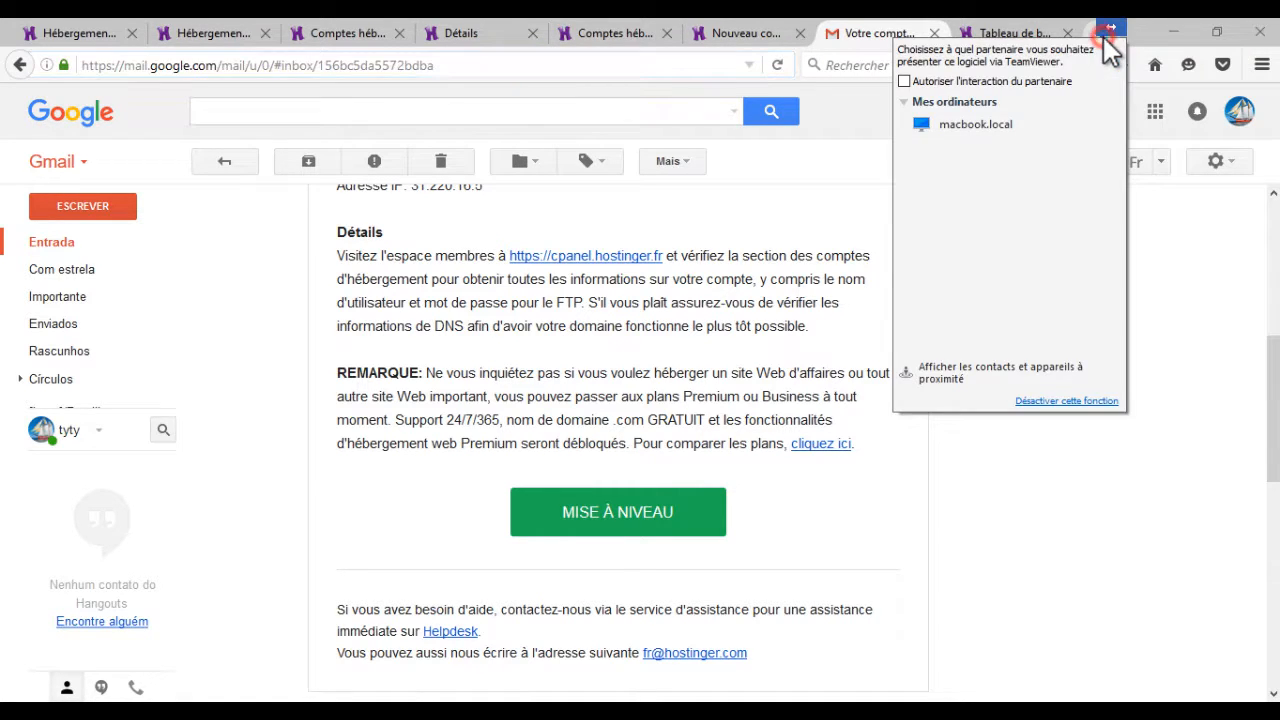
pyautogui.click(1166, 43)
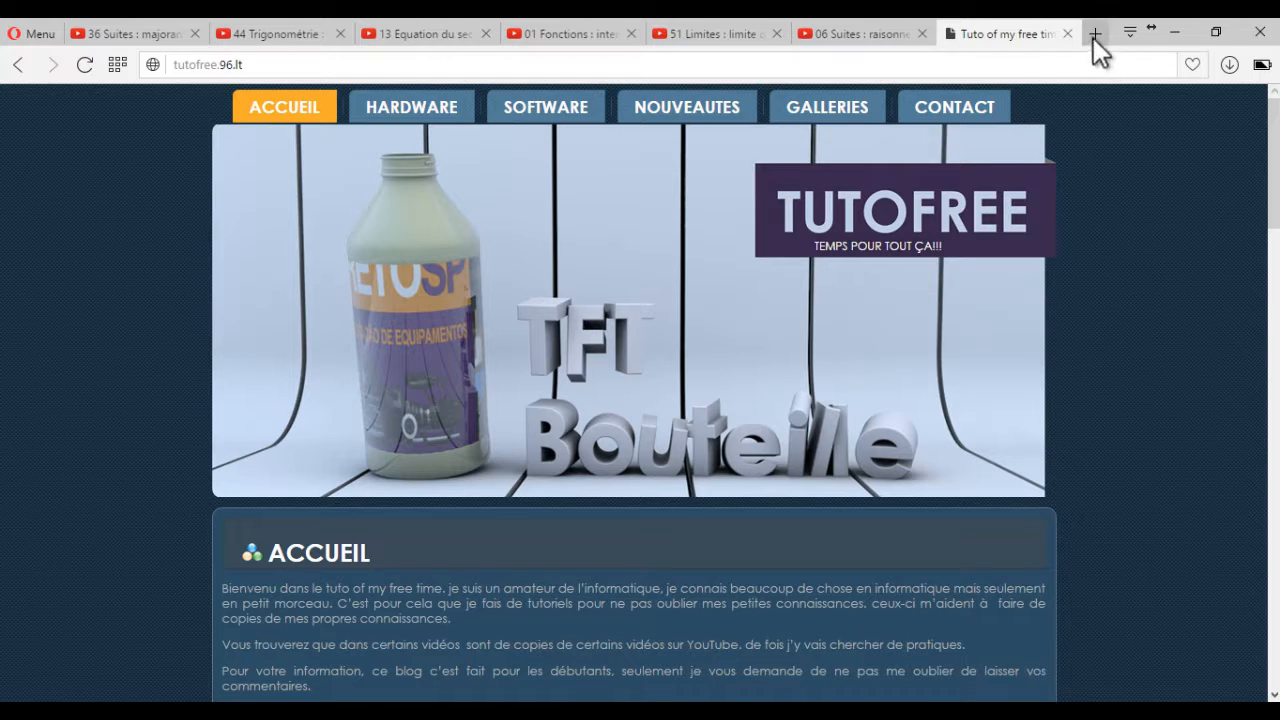
pyautogui.click(1095, 34)
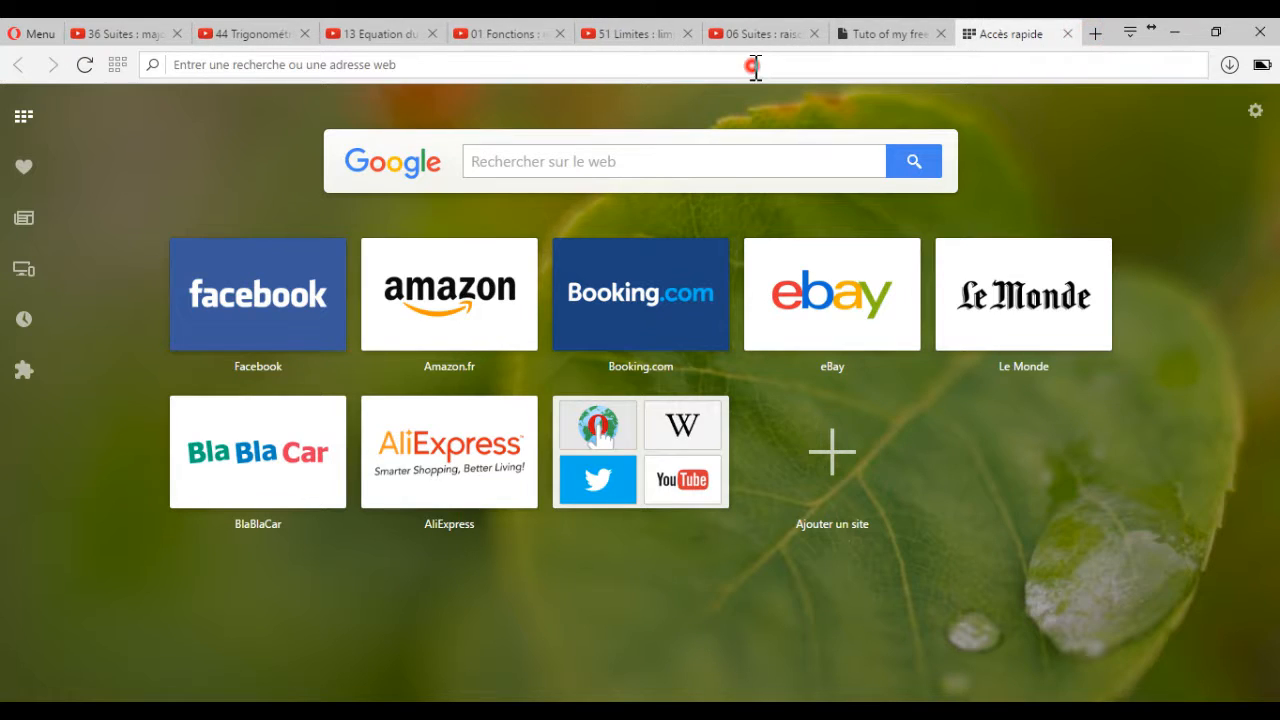
pyautogui.write('yah')
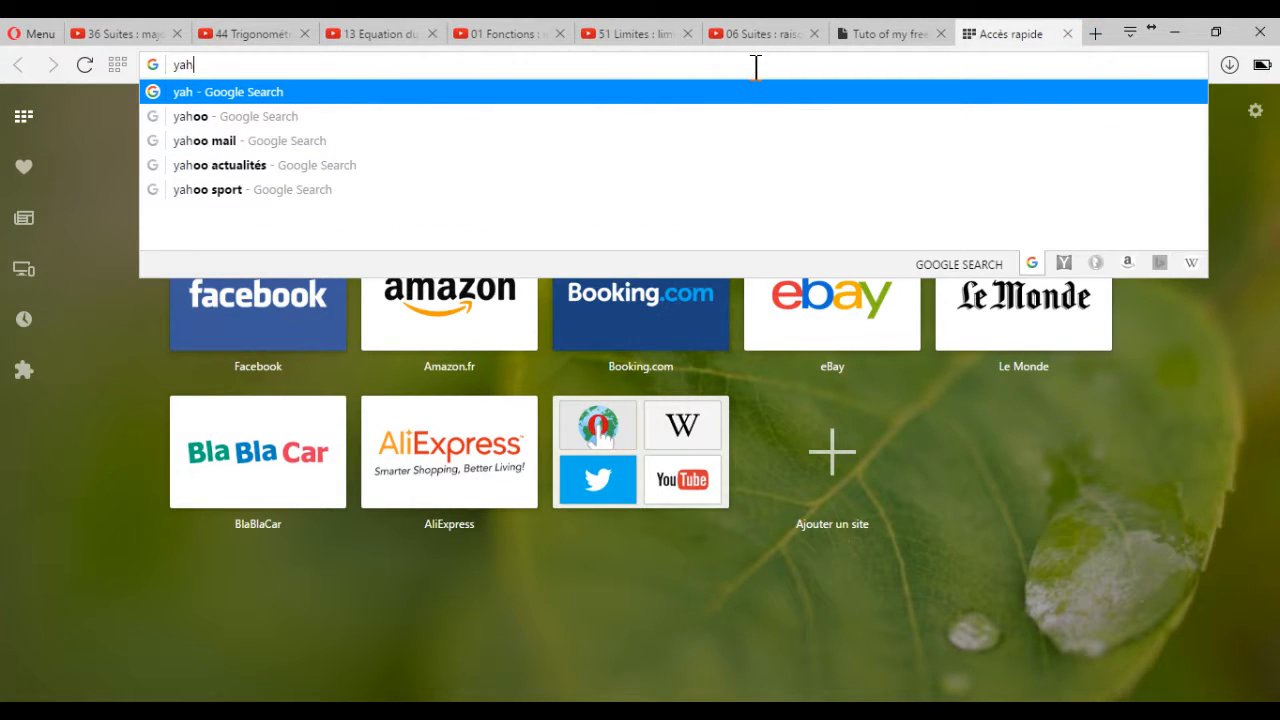
pyautogui.write('oo.fr')
pyautogui.press('Return')
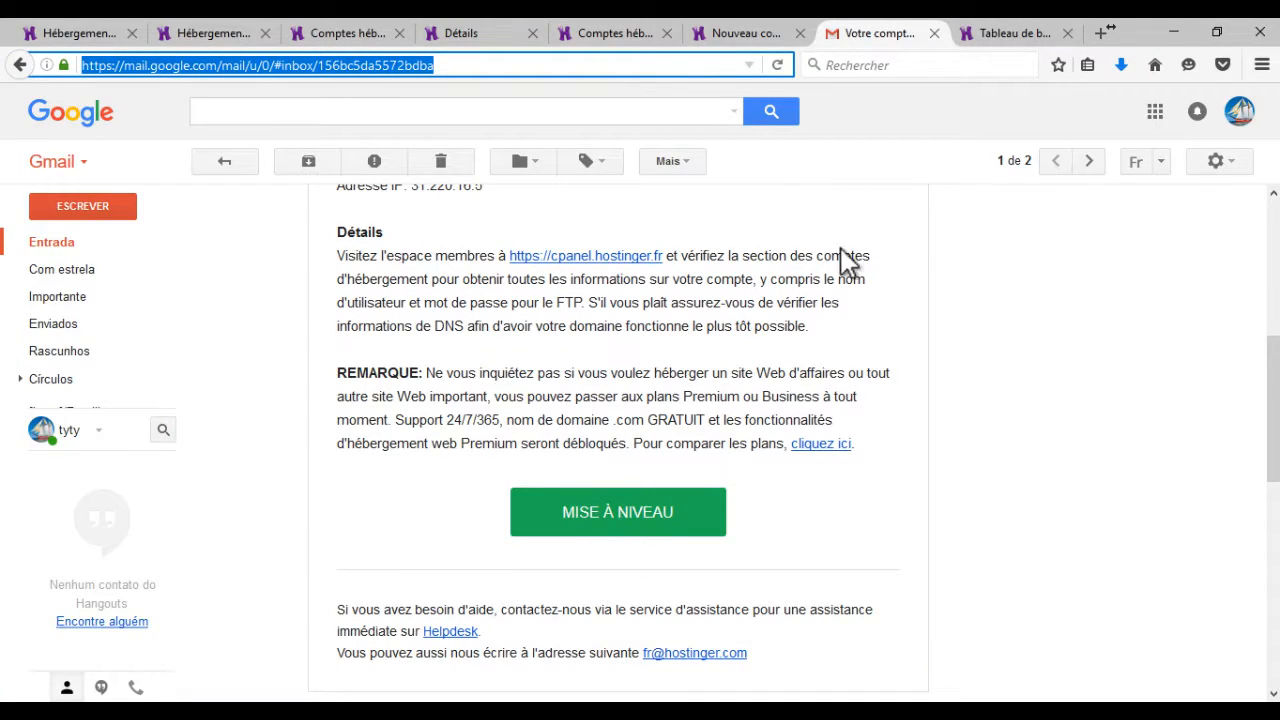
# Copy itcours.96.lt from Hostinger's hosting accounts list and load it in a new tab.
pyautogui.click(1016, 30)
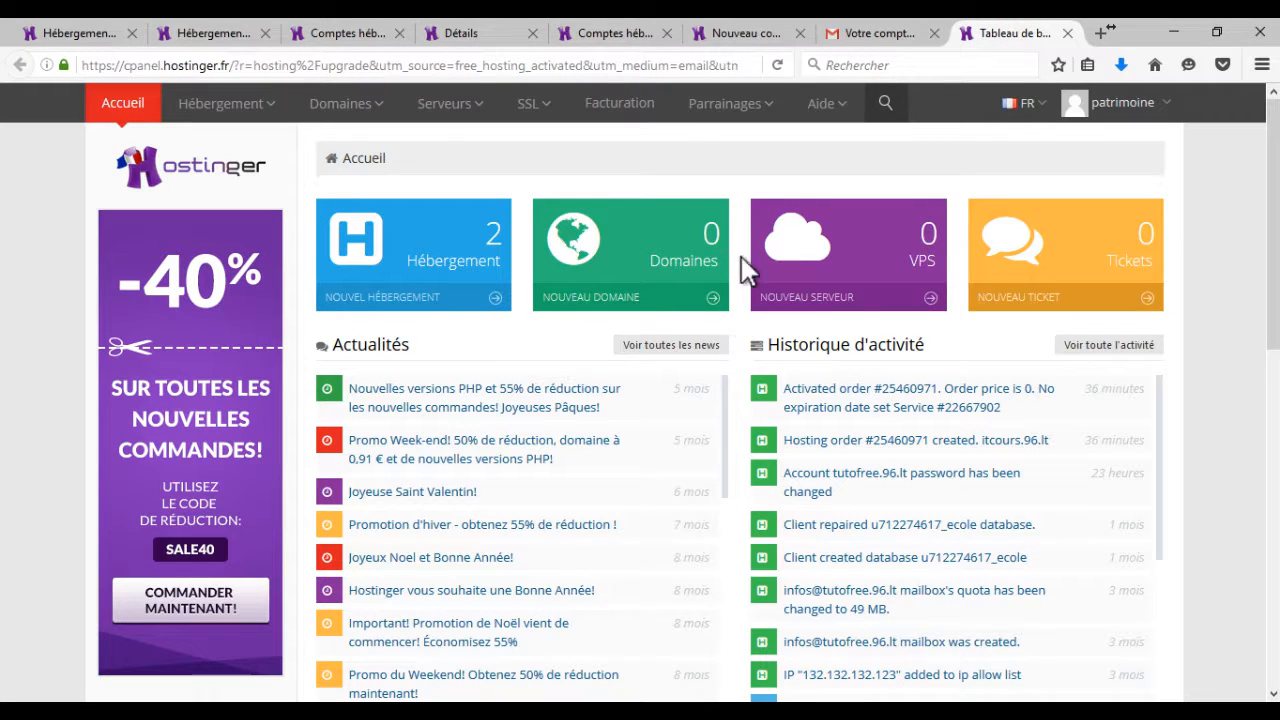
pyautogui.click(418, 250)
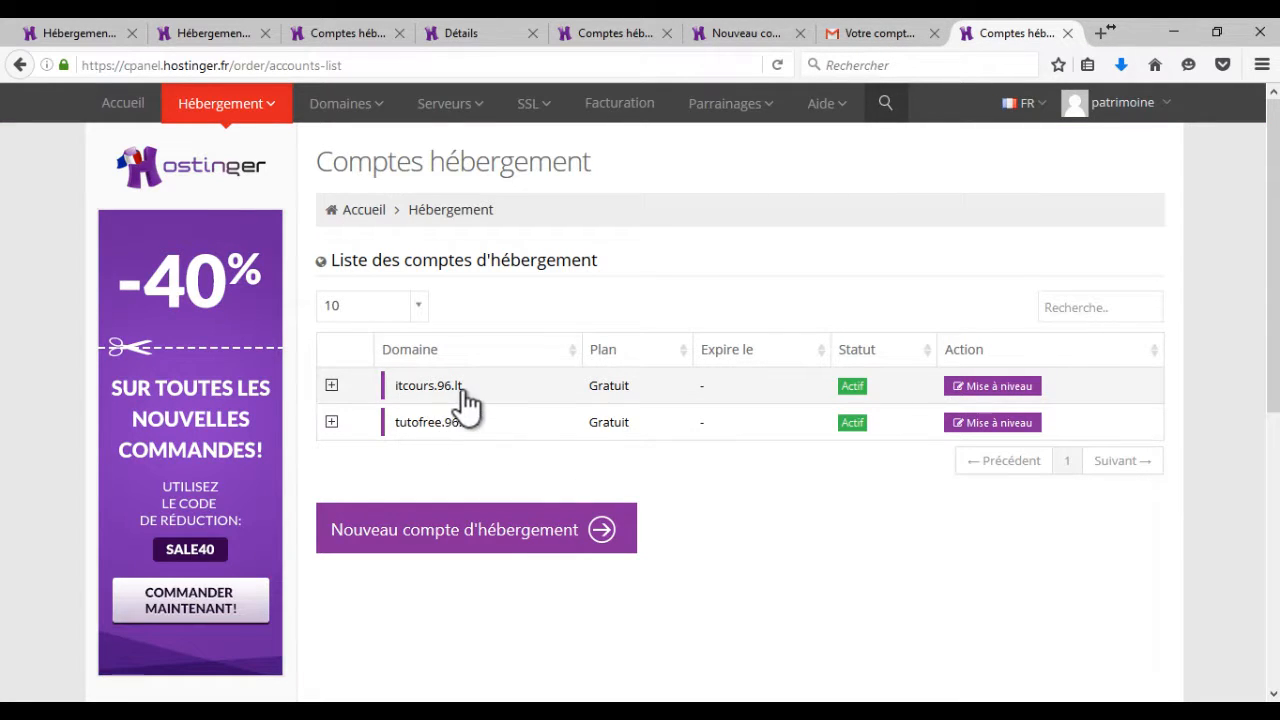
pyautogui.moveTo(463, 386); pyautogui.dragTo(398, 391)
pyautogui.hotkey('ctrl', 'c')
pyautogui.click(1108, 30)
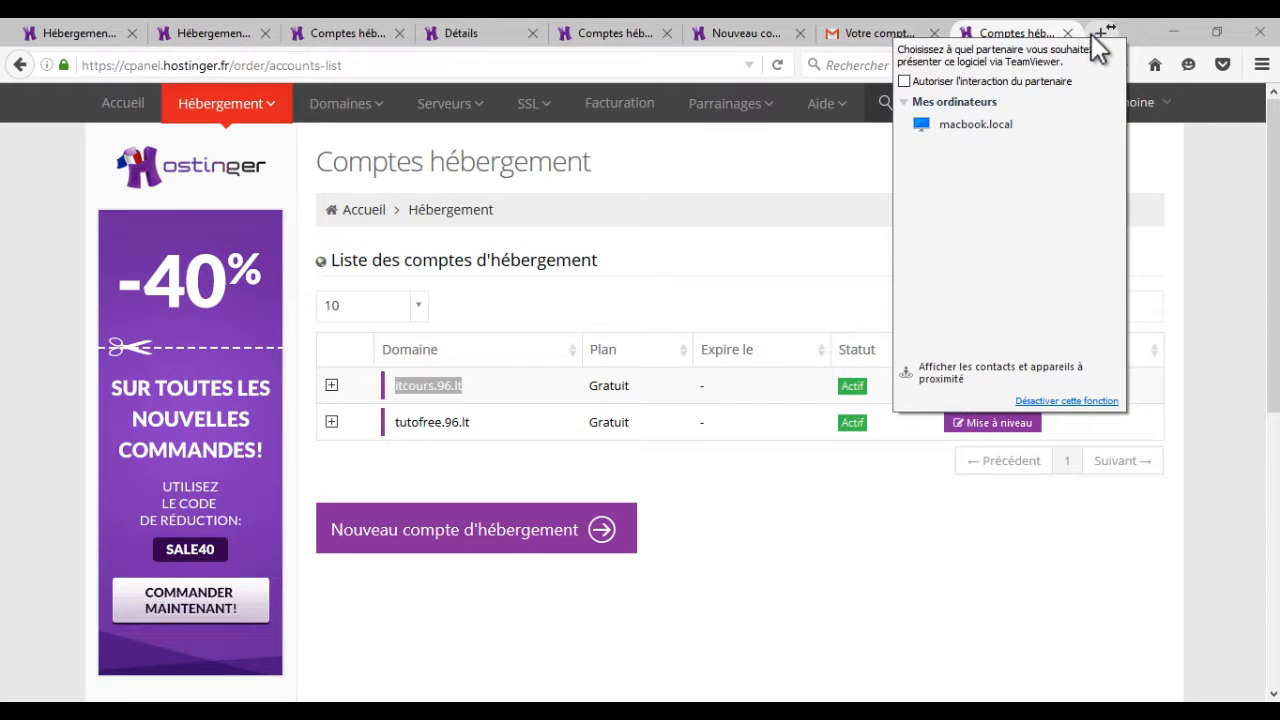
pyautogui.click(1097, 34)
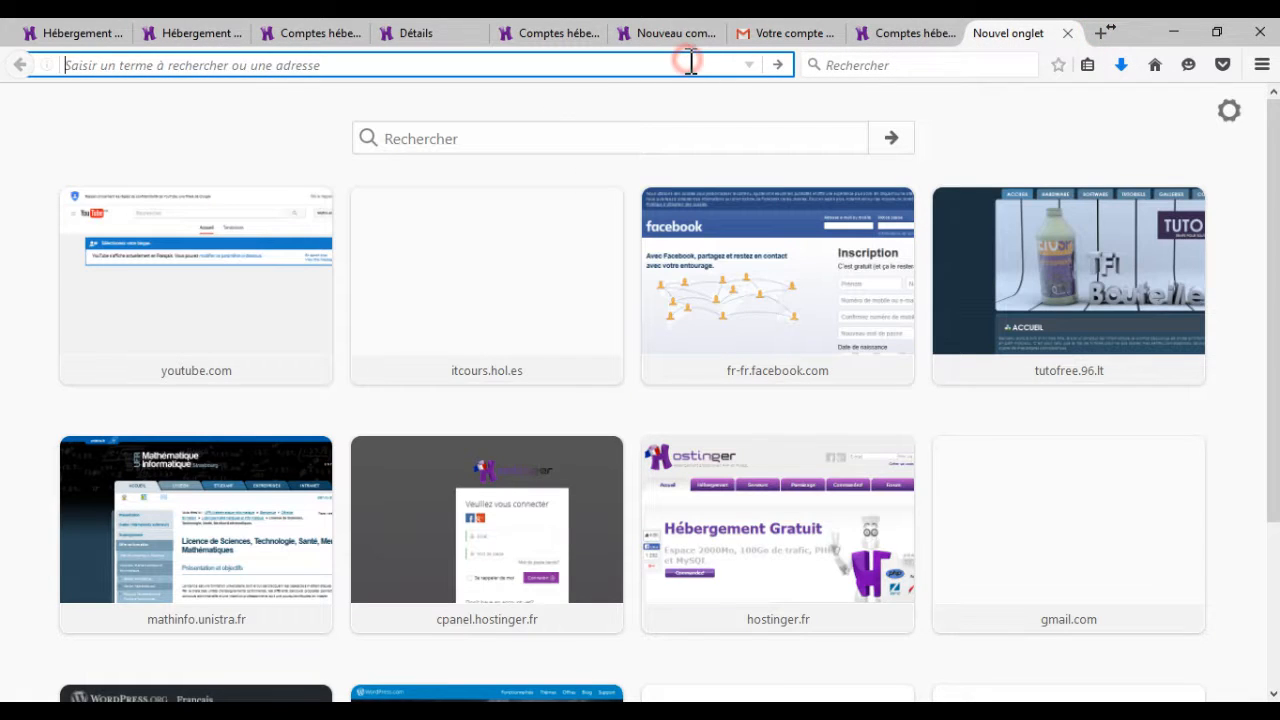
pyautogui.hotkey('ctrl', 'v')
pyautogui.press('Return')
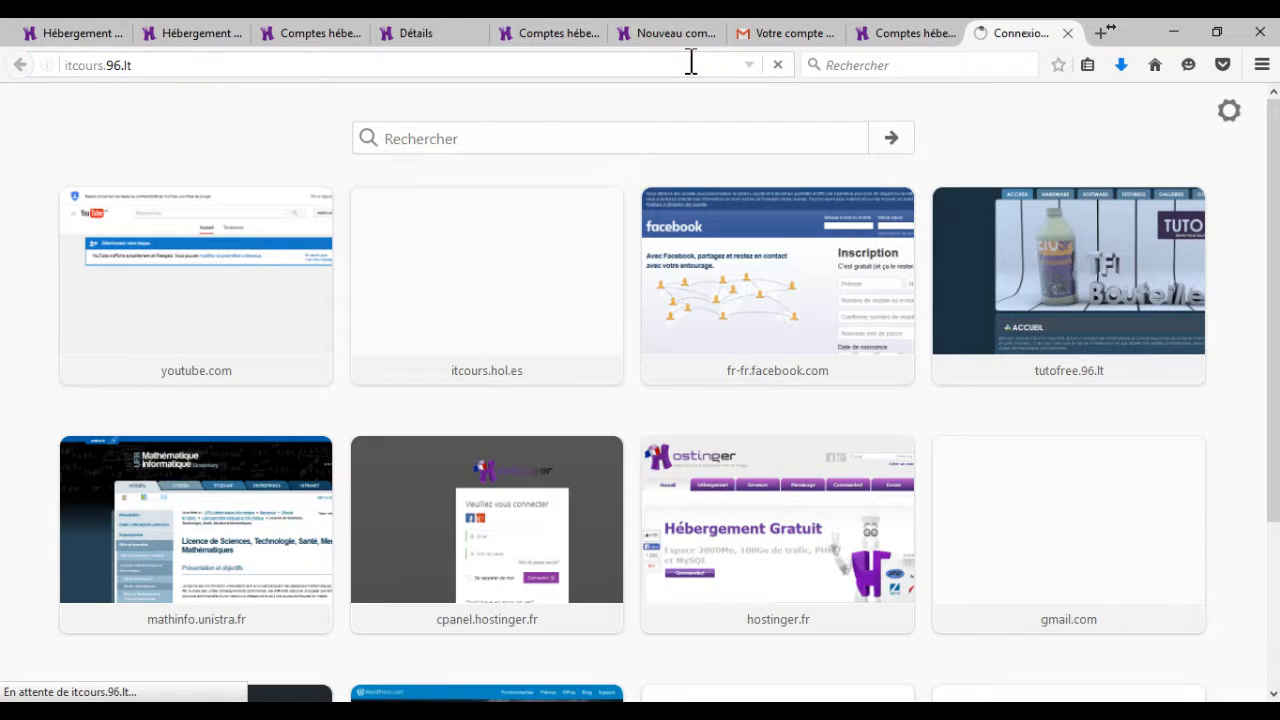
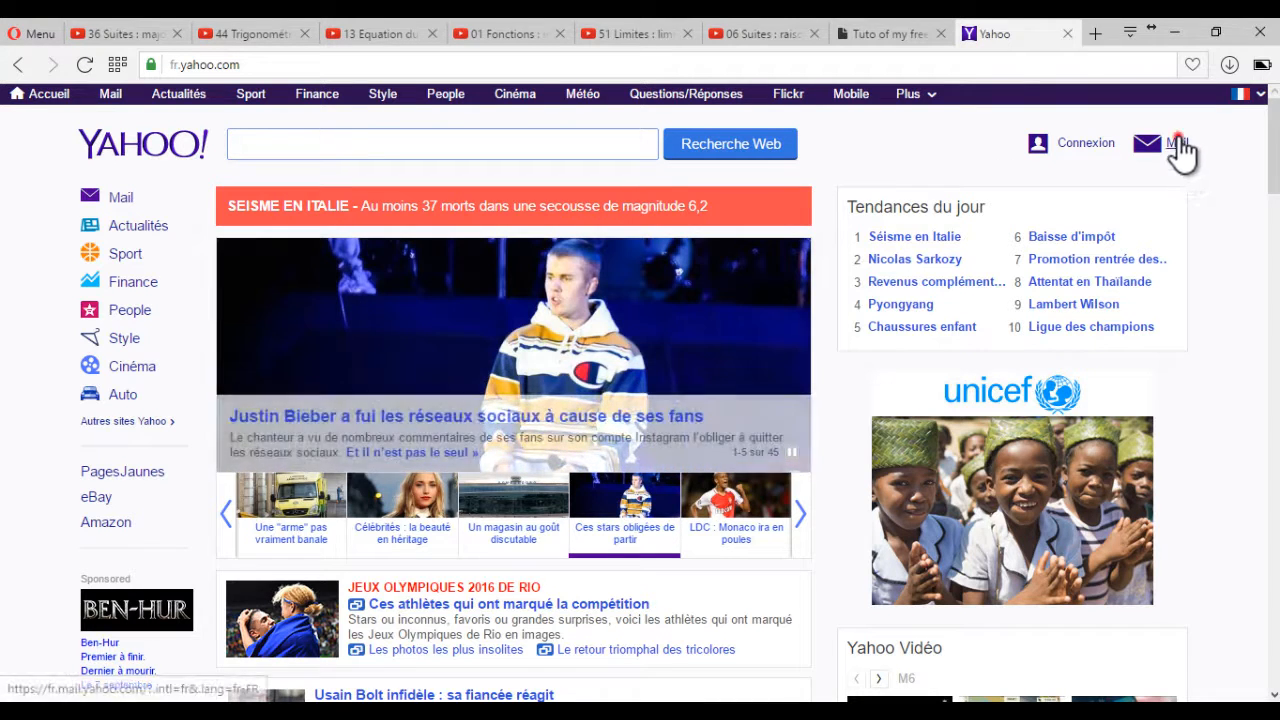
# Open Yahoo Mail from the Yahoo homepage and go to its sign-in.
pyautogui.click(1168, 143)
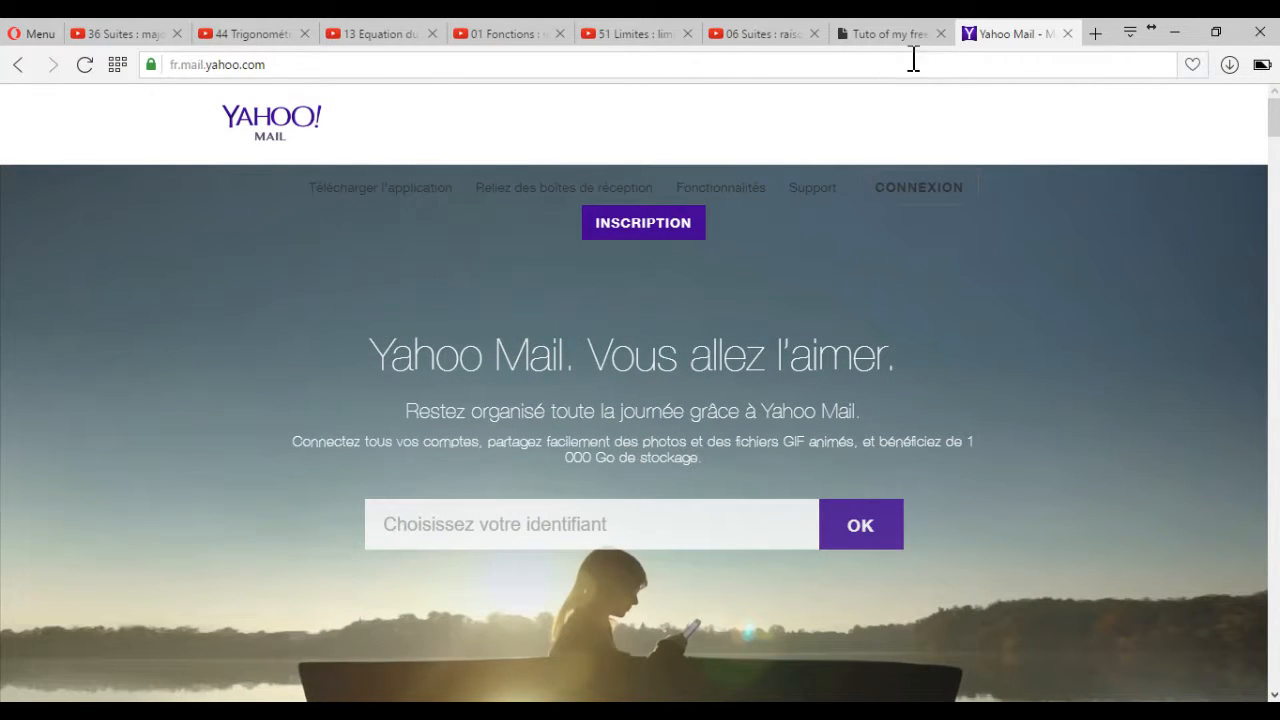
pyautogui.click(903, 64)
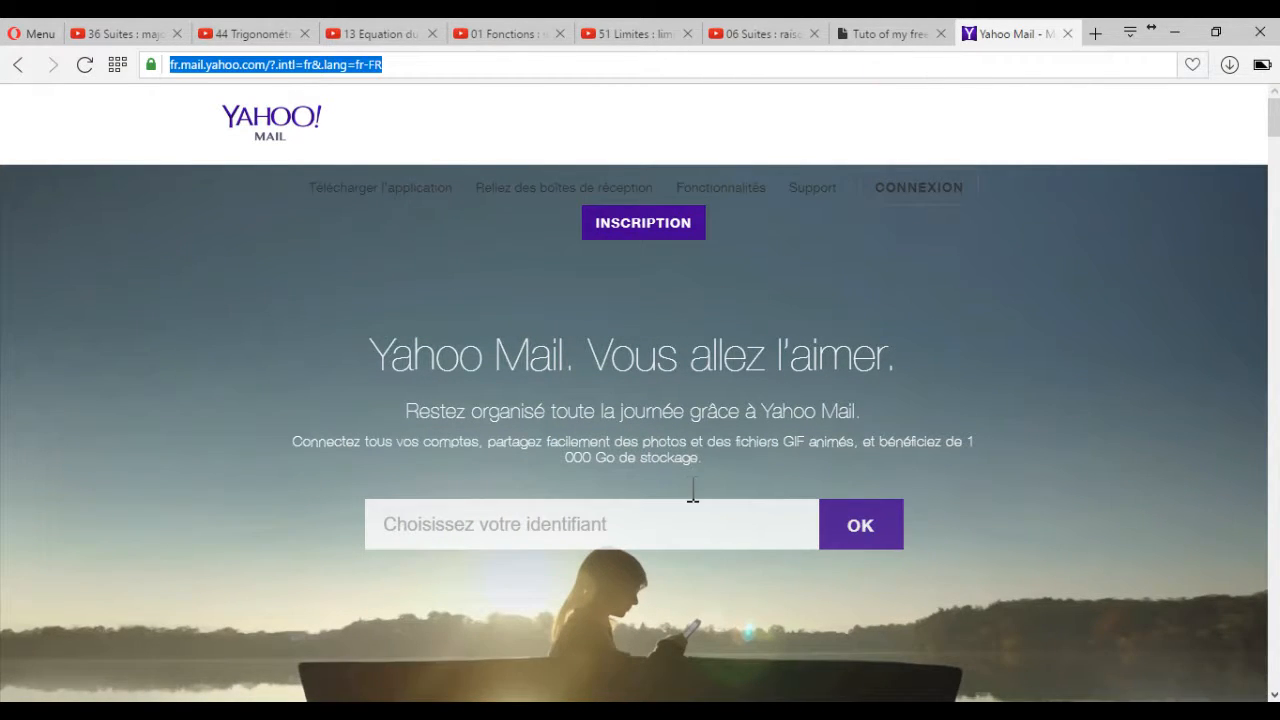
pyautogui.click(872, 188)
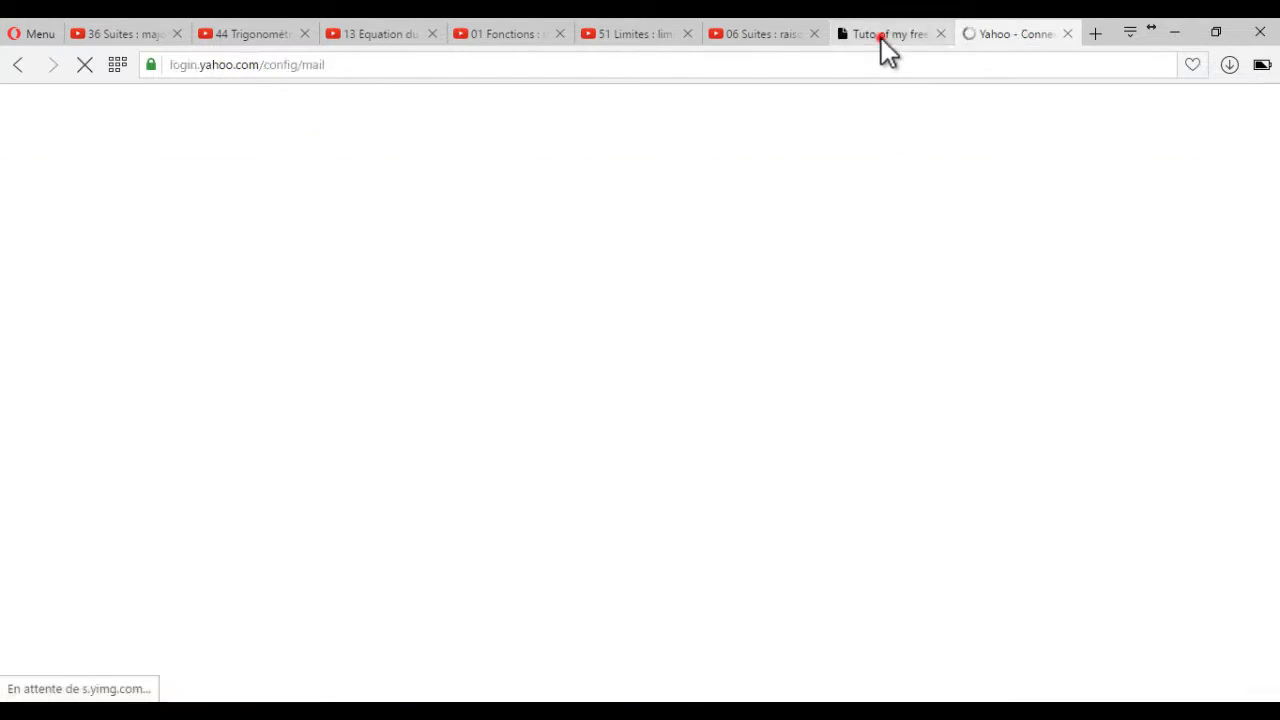
pyautogui.click(881, 36)
pyautogui.click(989, 35)
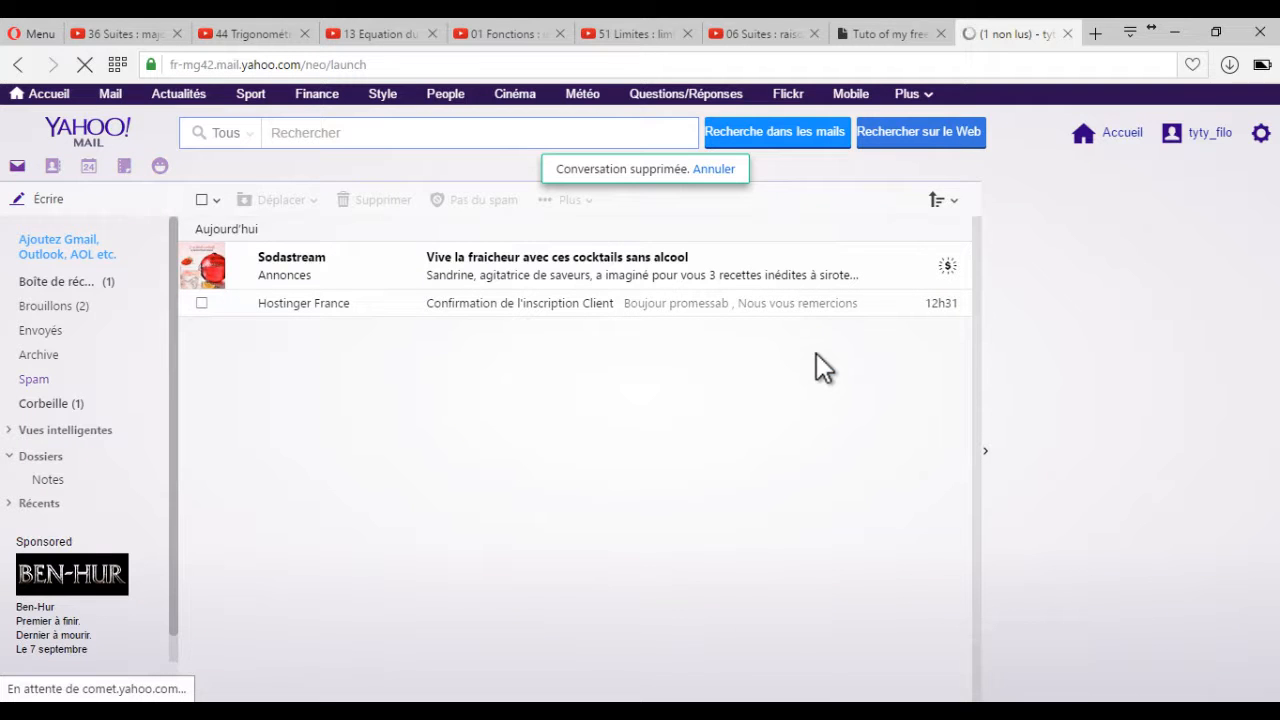
# Look over the Hostinger registration confirmation and Yahoo password-change emails in the inbox.
pyautogui.click(450, 305)
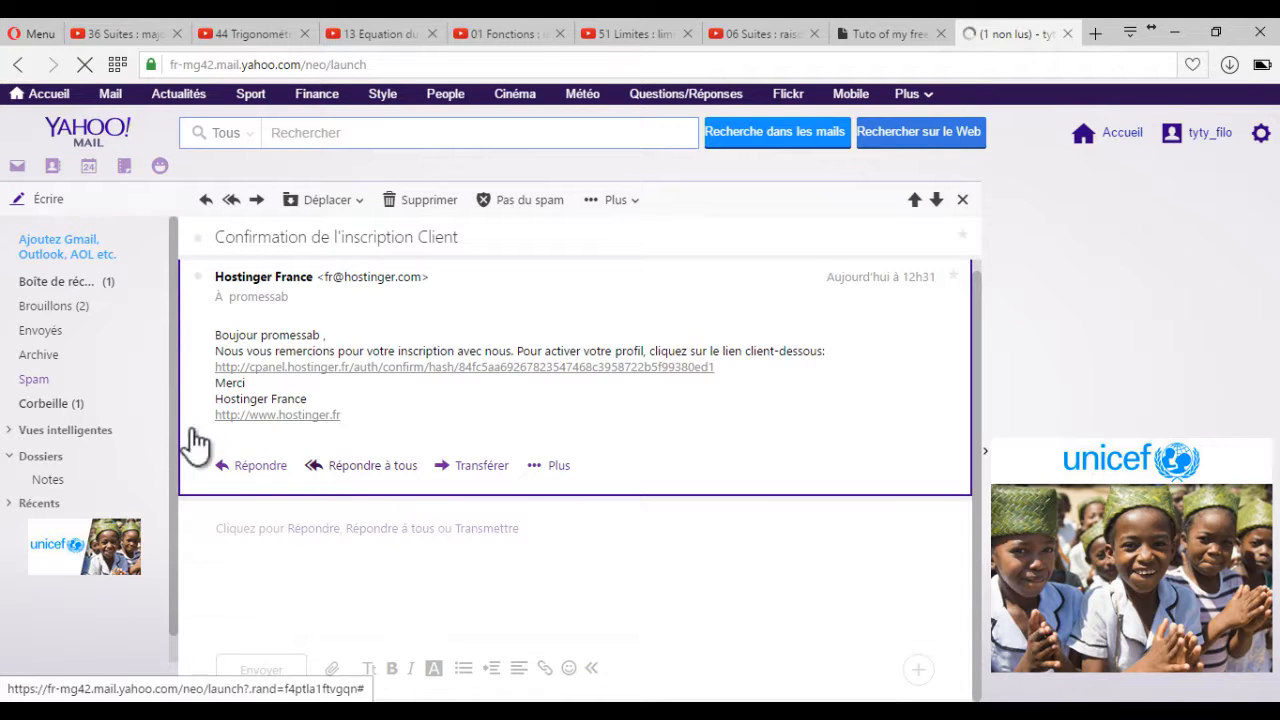
pyautogui.click(57, 282)
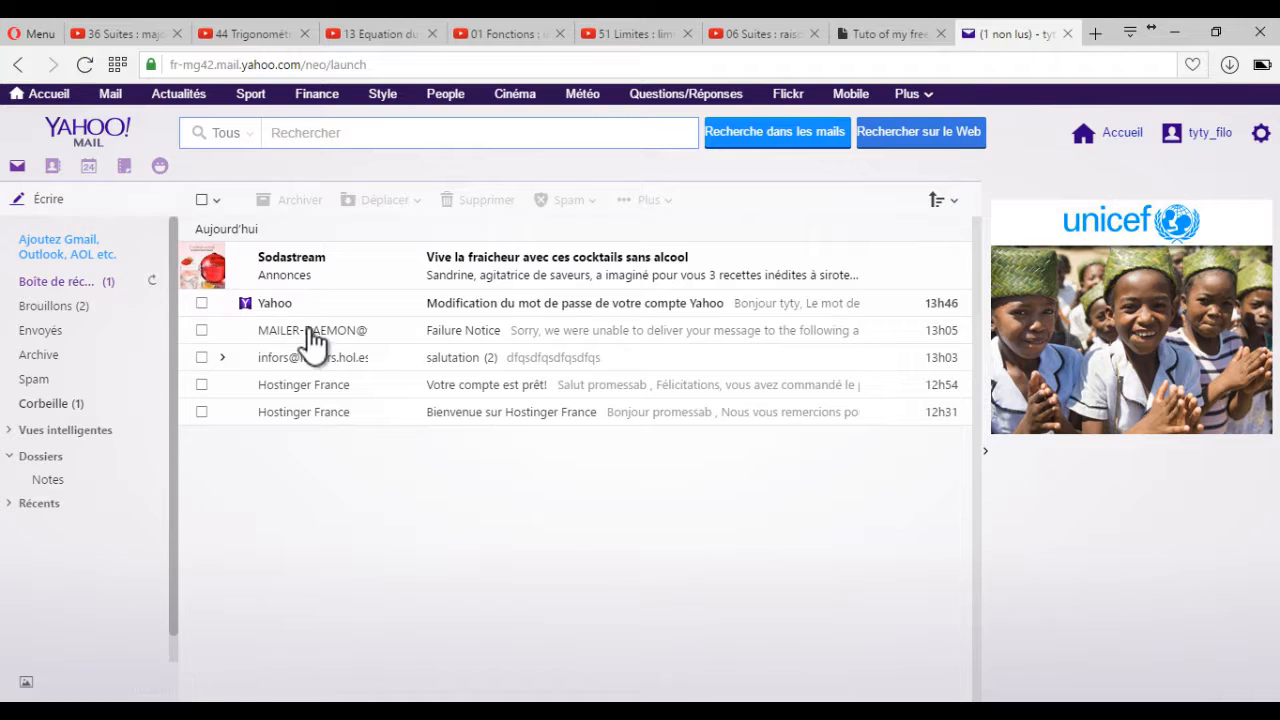
pyautogui.click(457, 302)
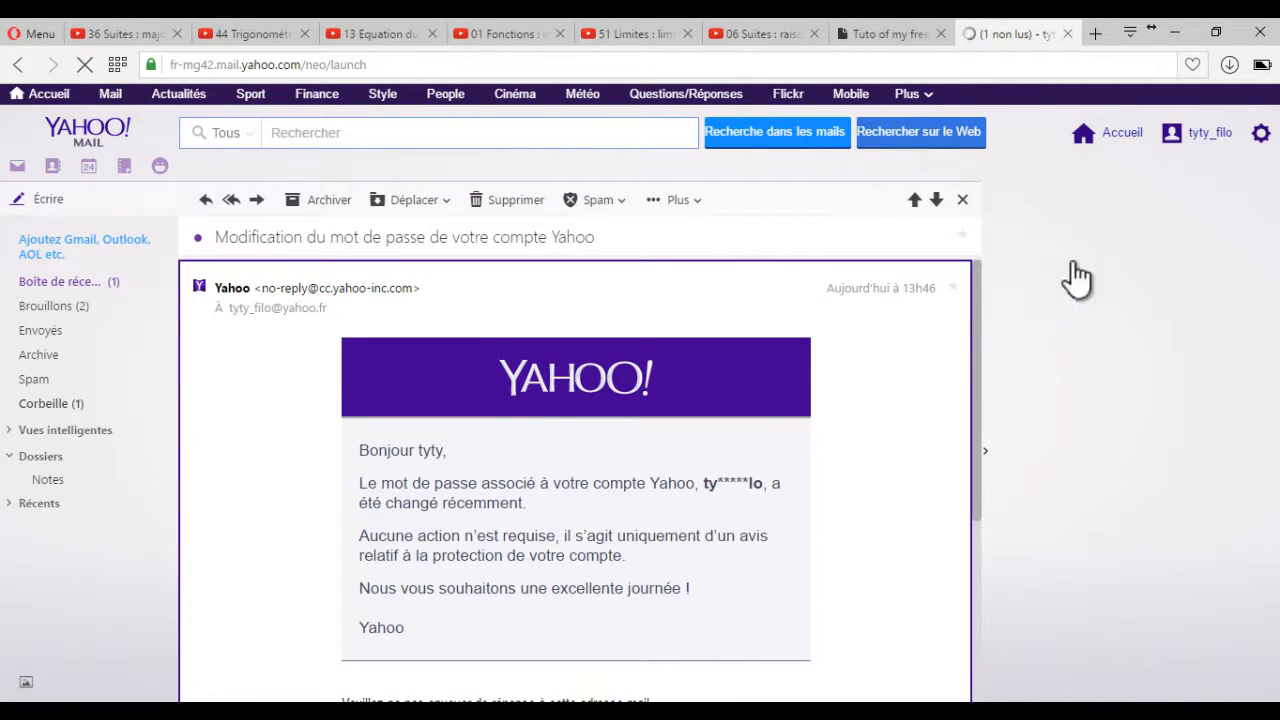
pyautogui.click(962, 199)
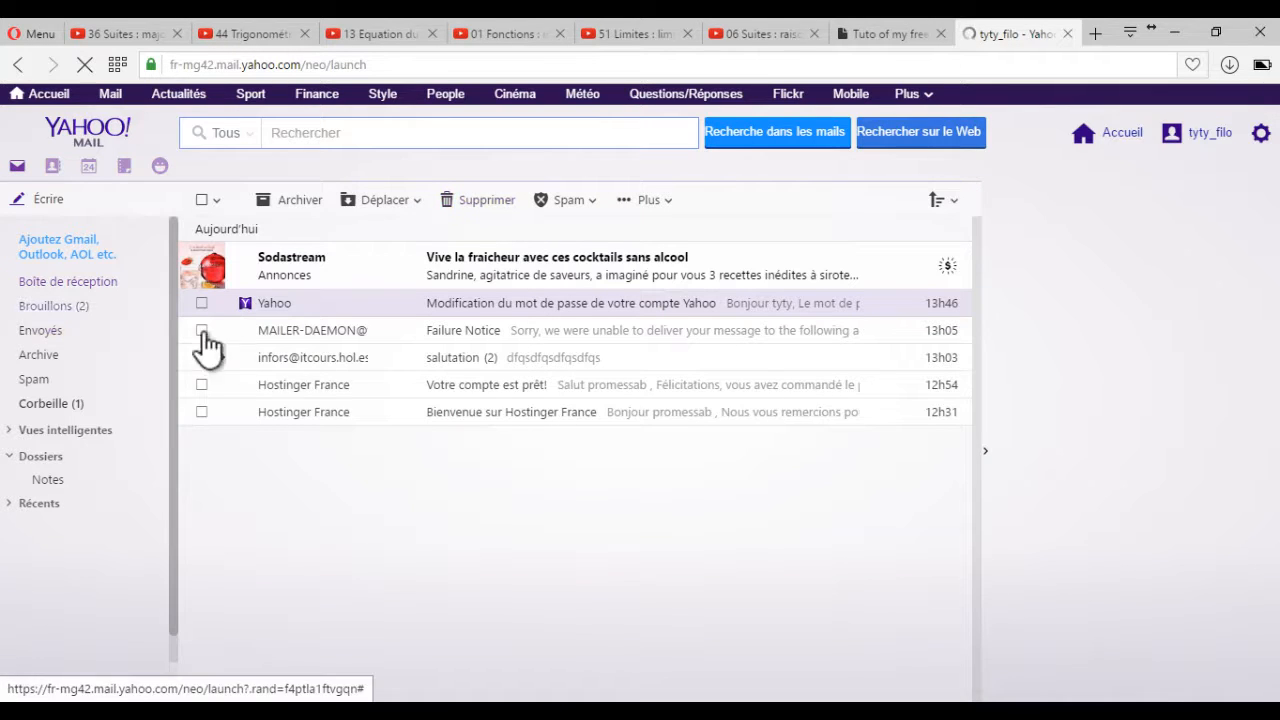
# Open Hostinger's 'Votre compte est prêt!' email and follow its MISE À NIVEAU link.
pyautogui.click(299, 384)
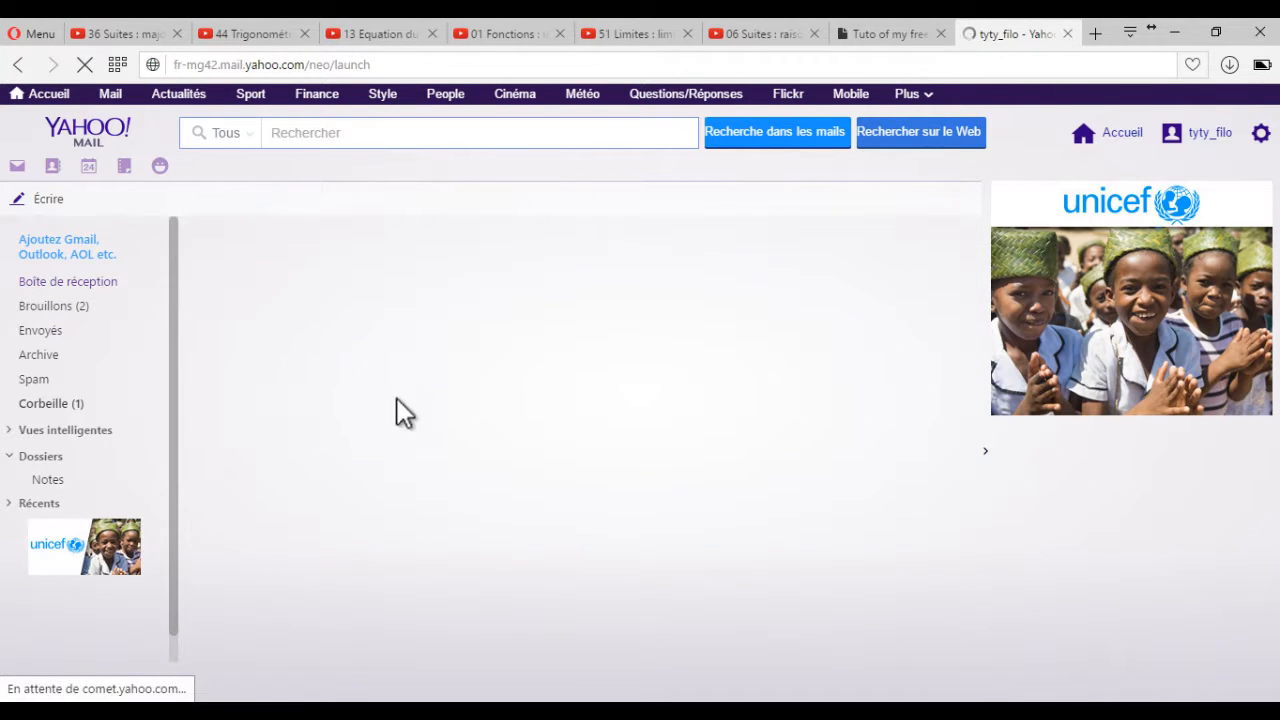
pyautogui.scroll(-5, 517, 457)
pyautogui.scroll(-1, 421, 516)
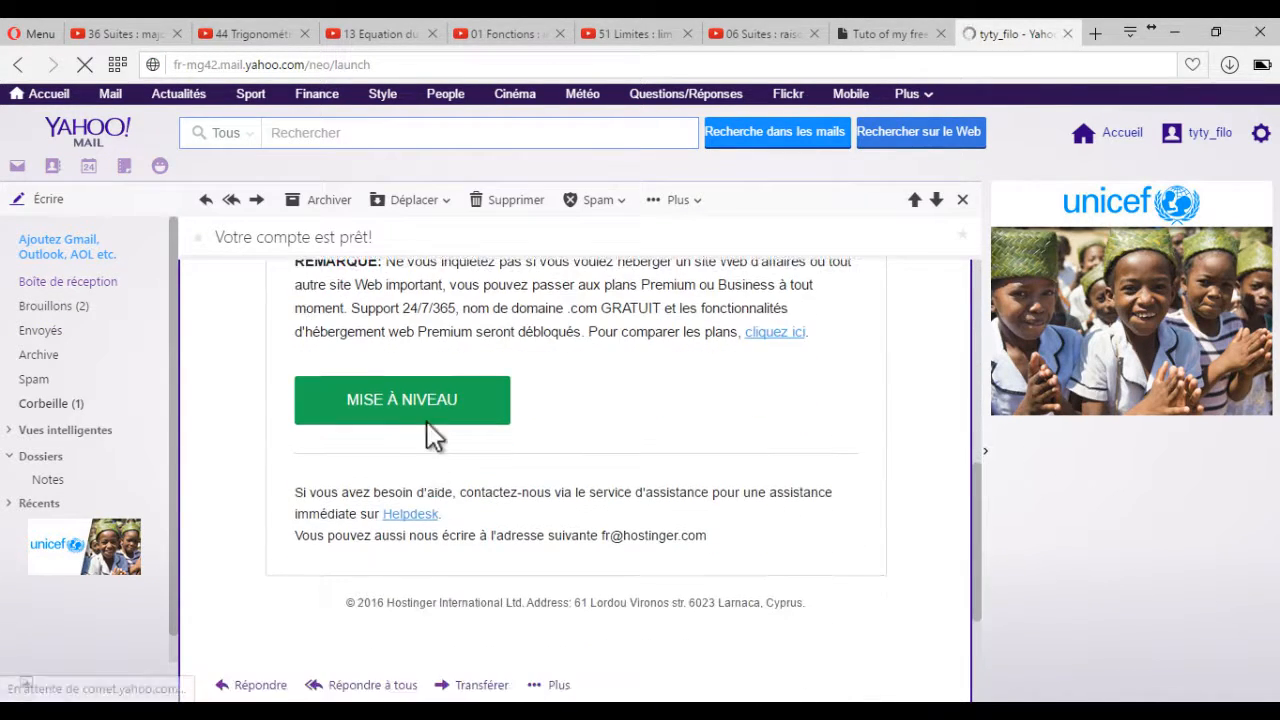
pyautogui.click(437, 409)
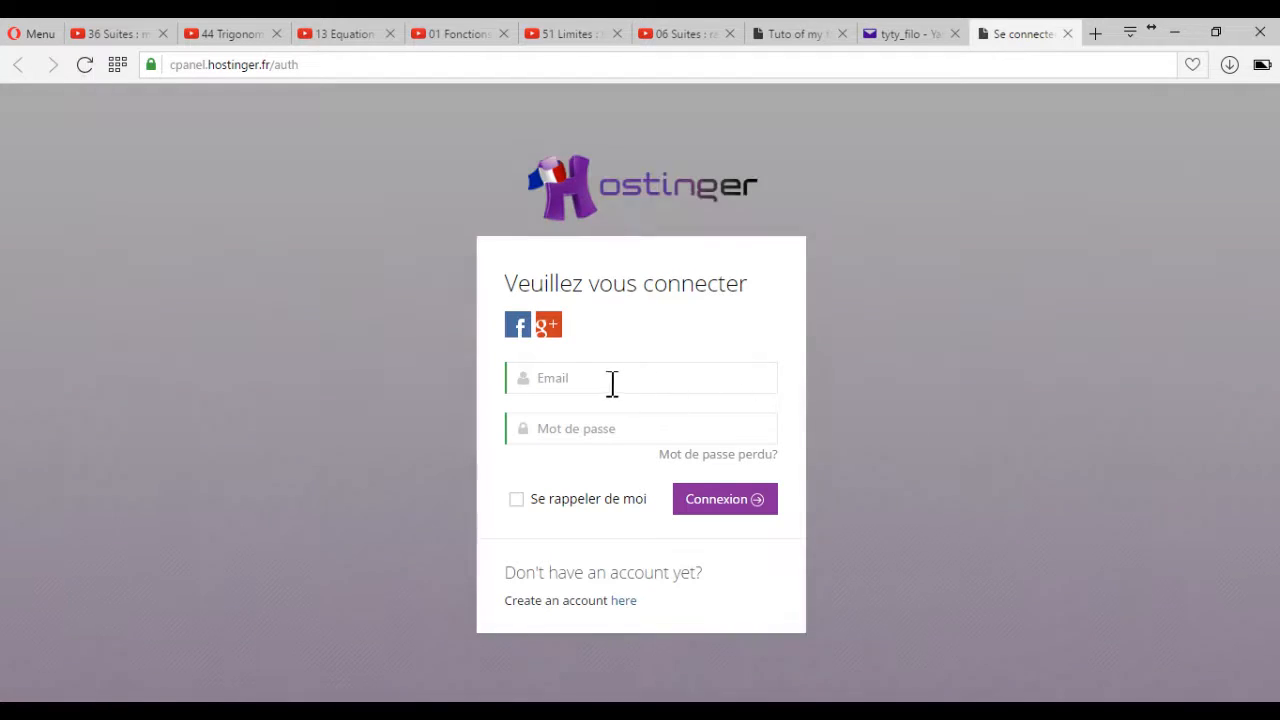
# Log in to Hostinger with the account e-mail address and password.
pyautogui.click(610, 380)
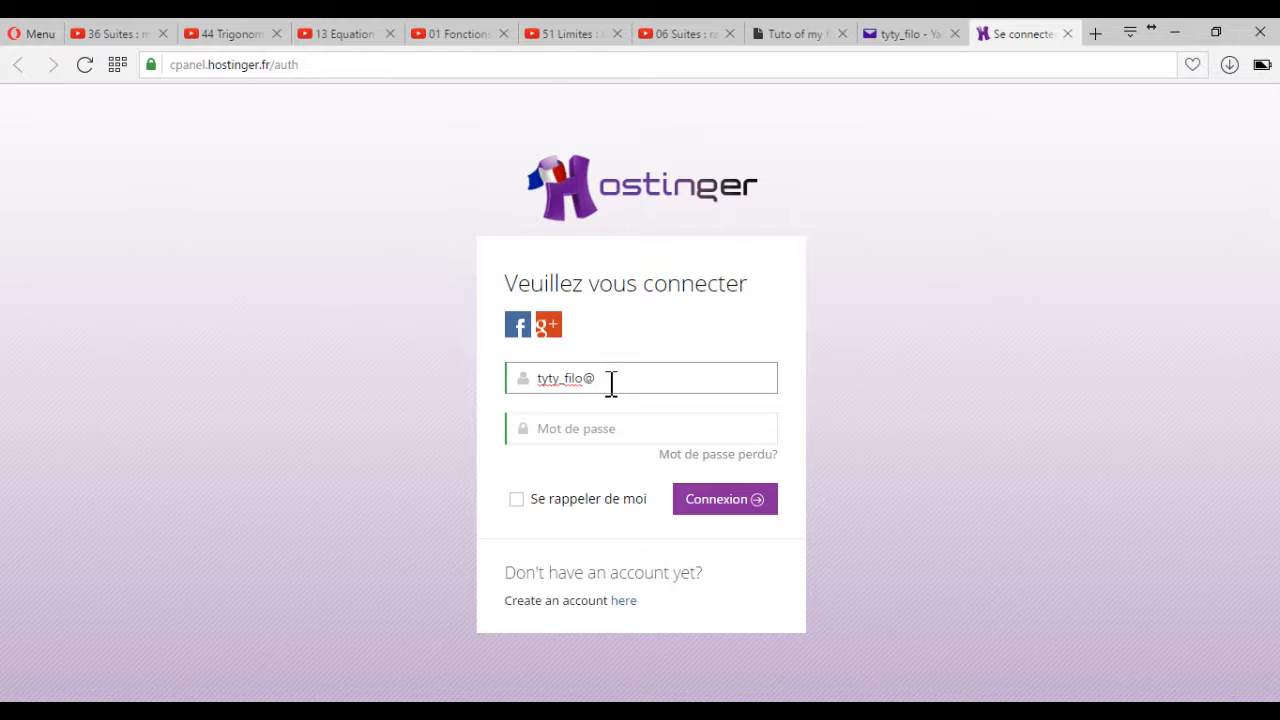
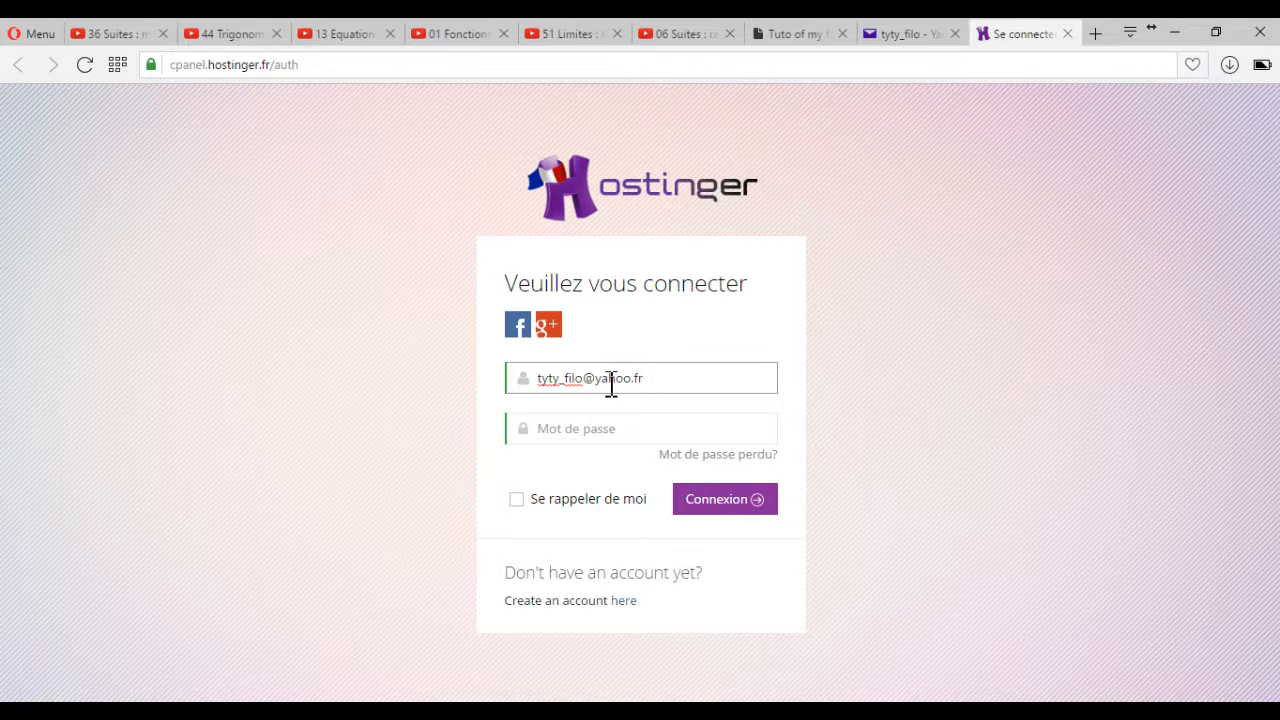
pyautogui.press('Tab')
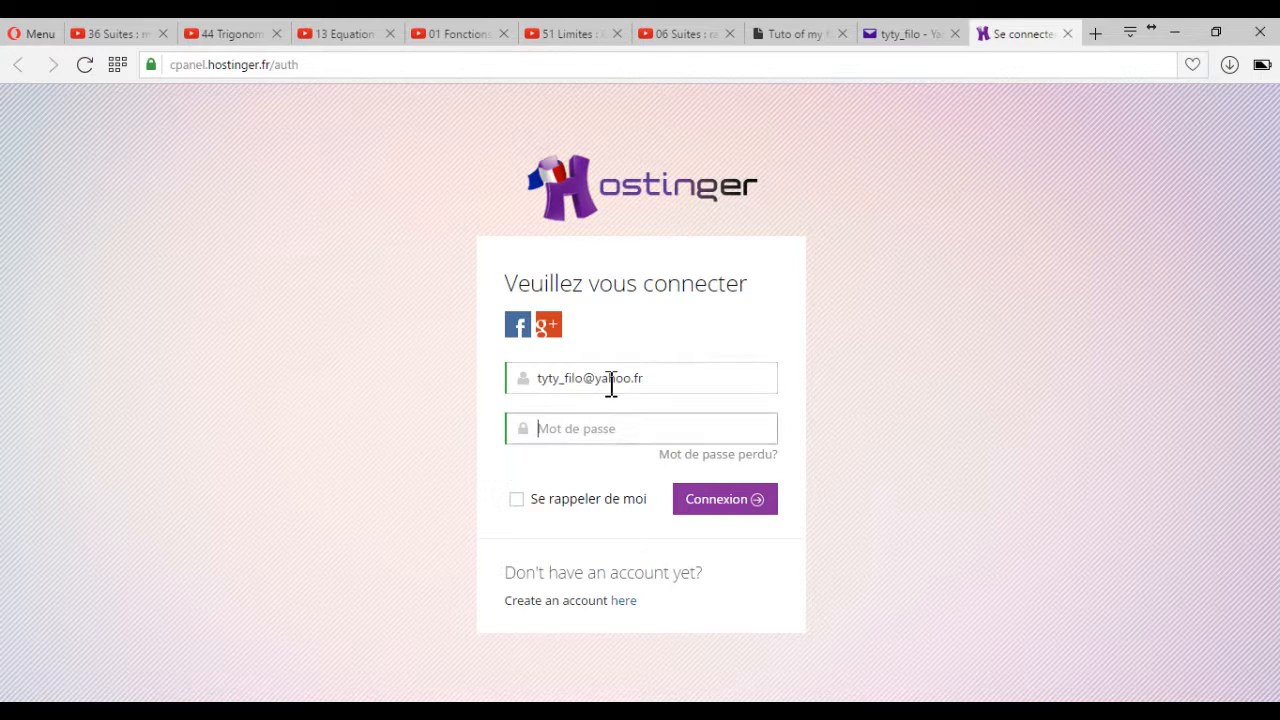
pyautogui.press('Return')
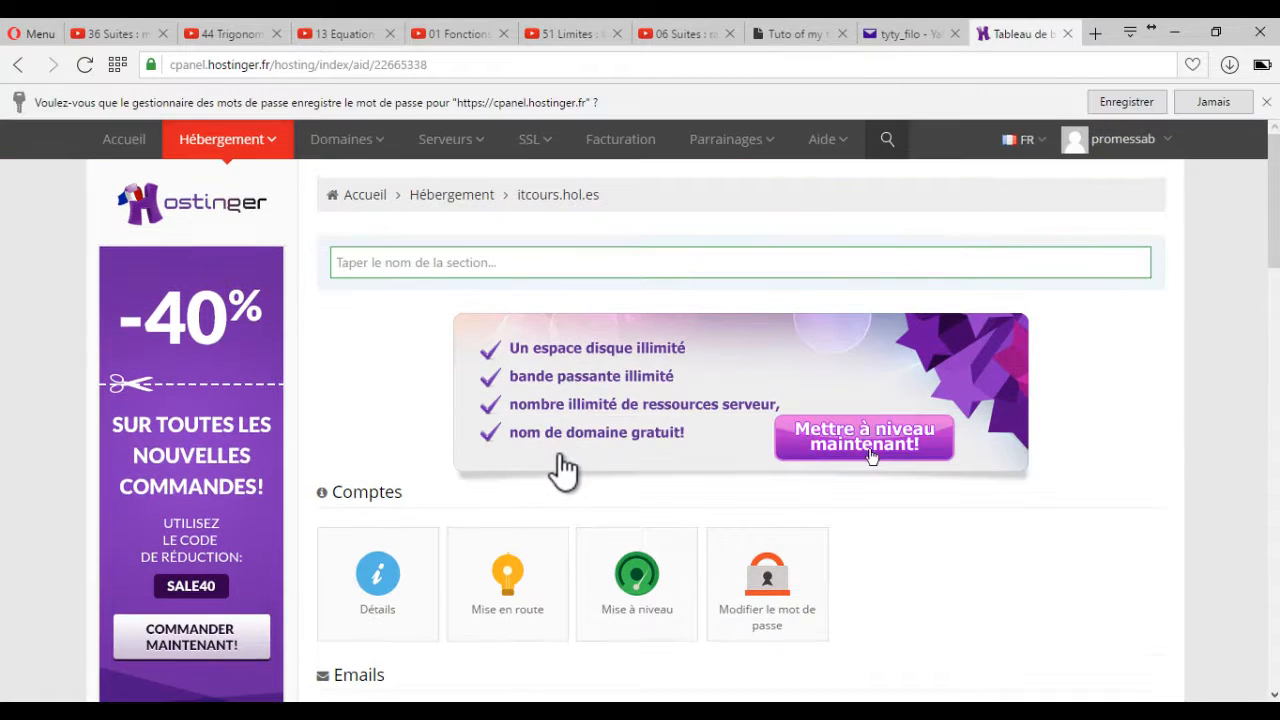
# Copy the domain itcours.hol.es and visit it, which shows a 404 error page.
pyautogui.moveTo(602, 196); pyautogui.dragTo(517, 197)
pyautogui.hotkey('ctrl', 'c')
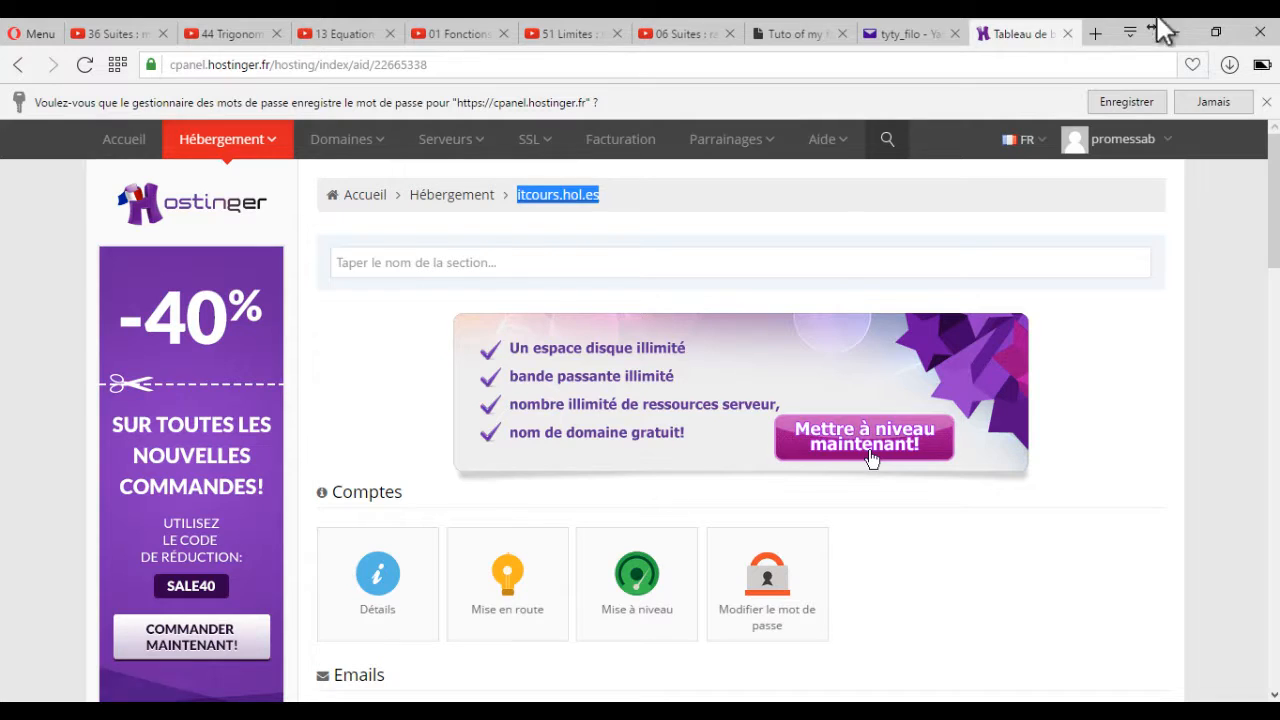
pyautogui.click(918, 35)
pyautogui.click(897, 64)
pyautogui.hotkey('ctrl', 'v')
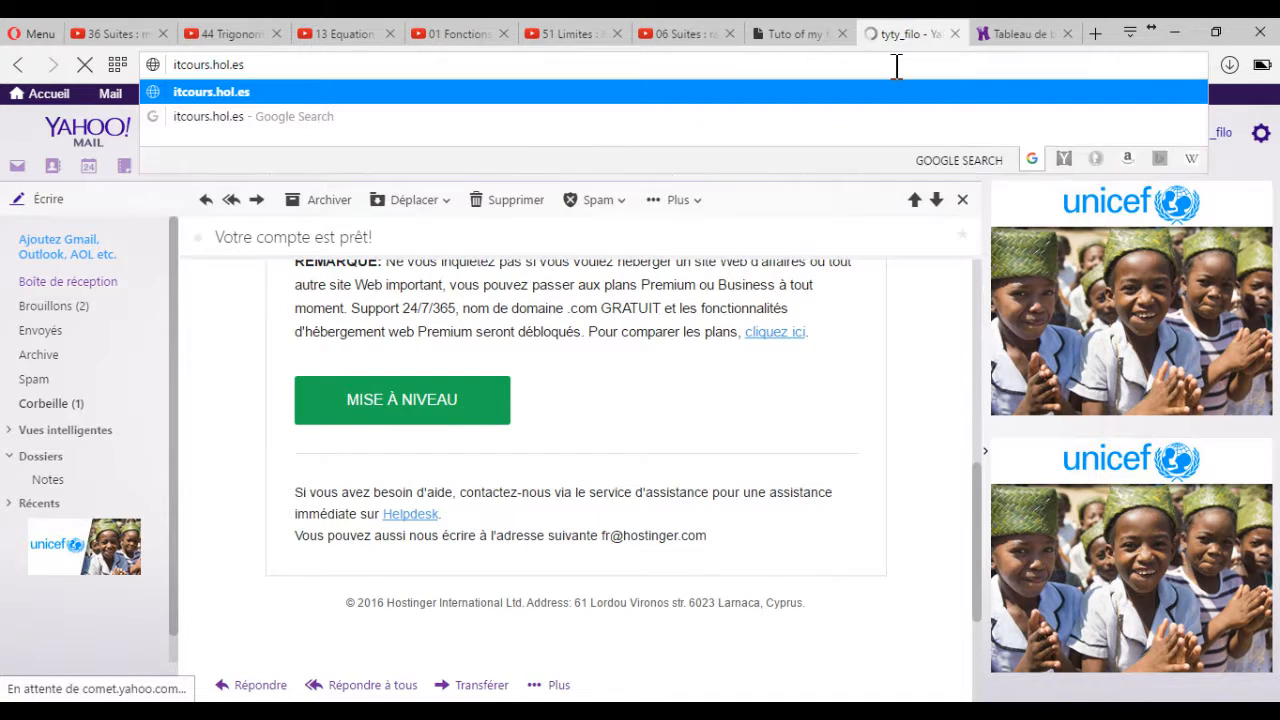
pyautogui.press('Return')
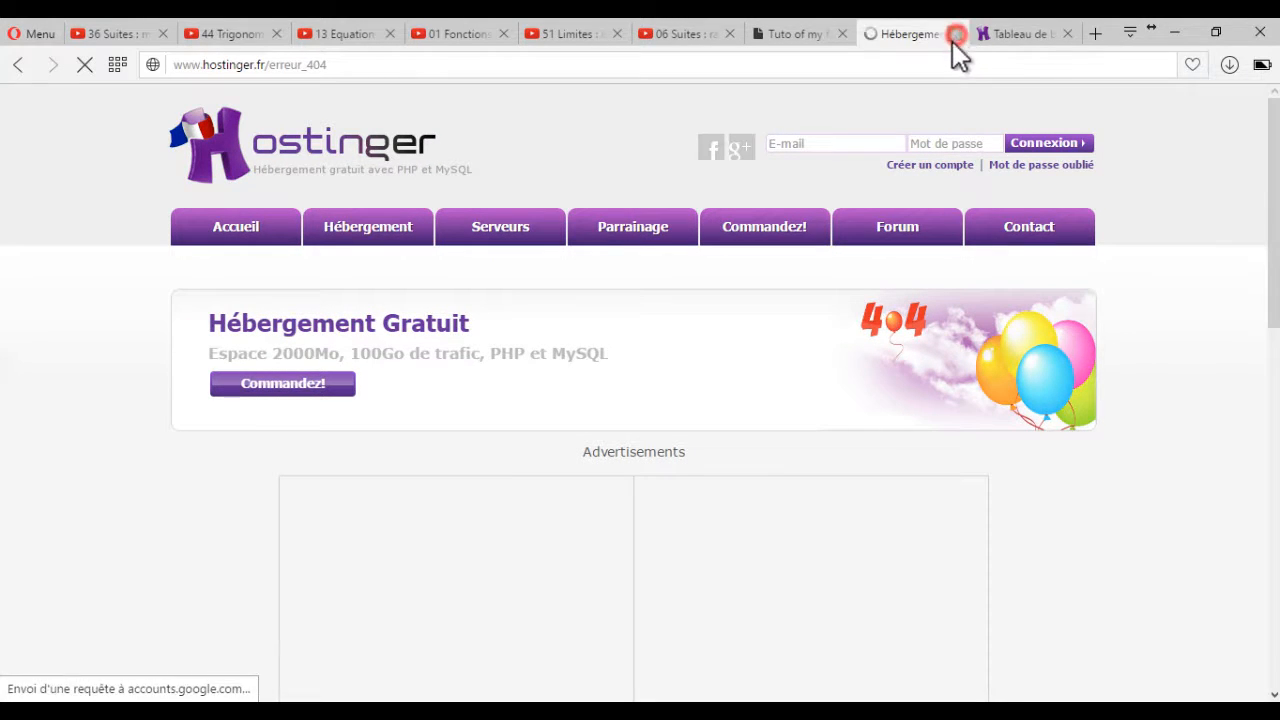
pyautogui.click(957, 35)
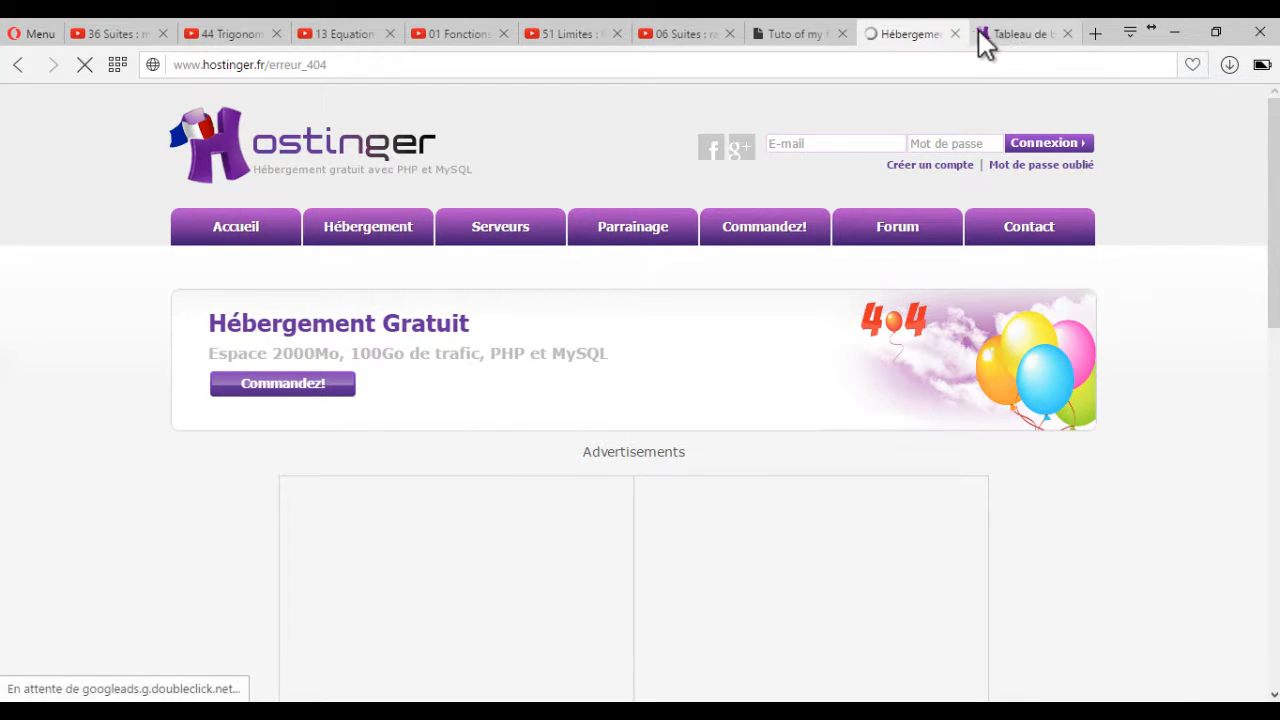
pyautogui.click(988, 35)
# Back on the hosting dashboard, open Configuration PHP under Avancé.
pyautogui.click(920, 36)
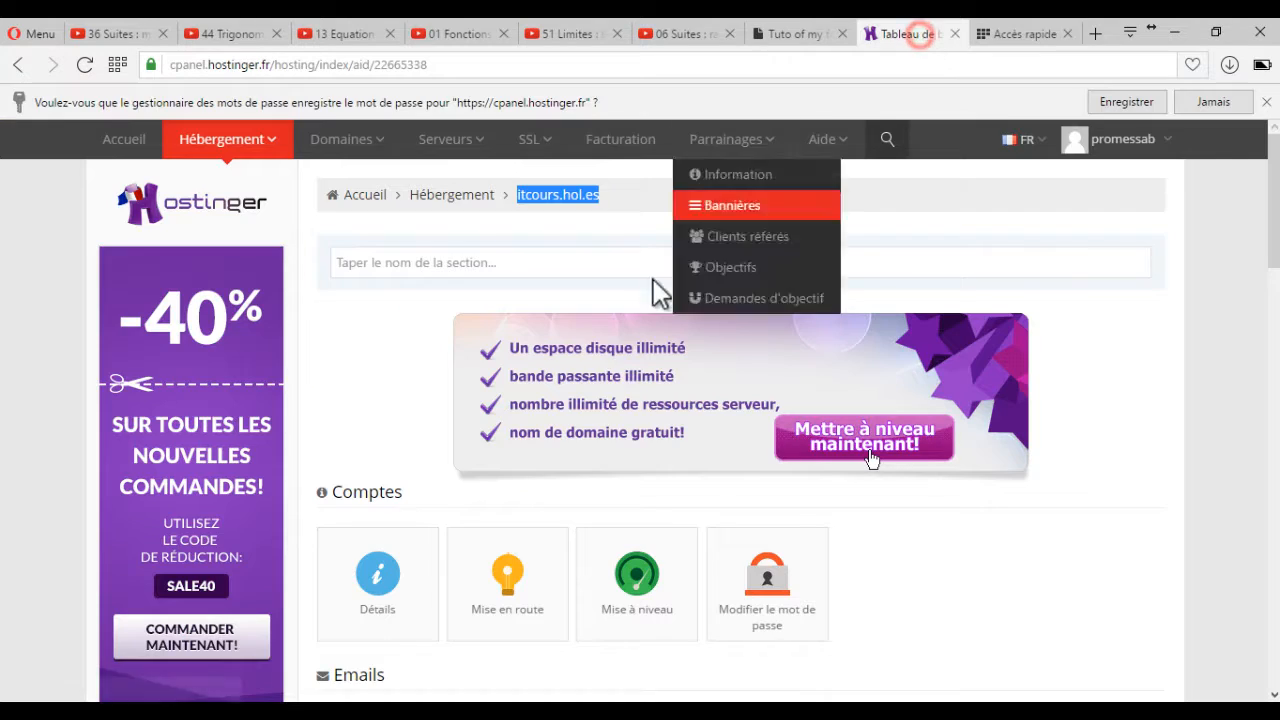
pyautogui.scroll(-3, 457, 386)
pyautogui.scroll(-5, 406, 420)
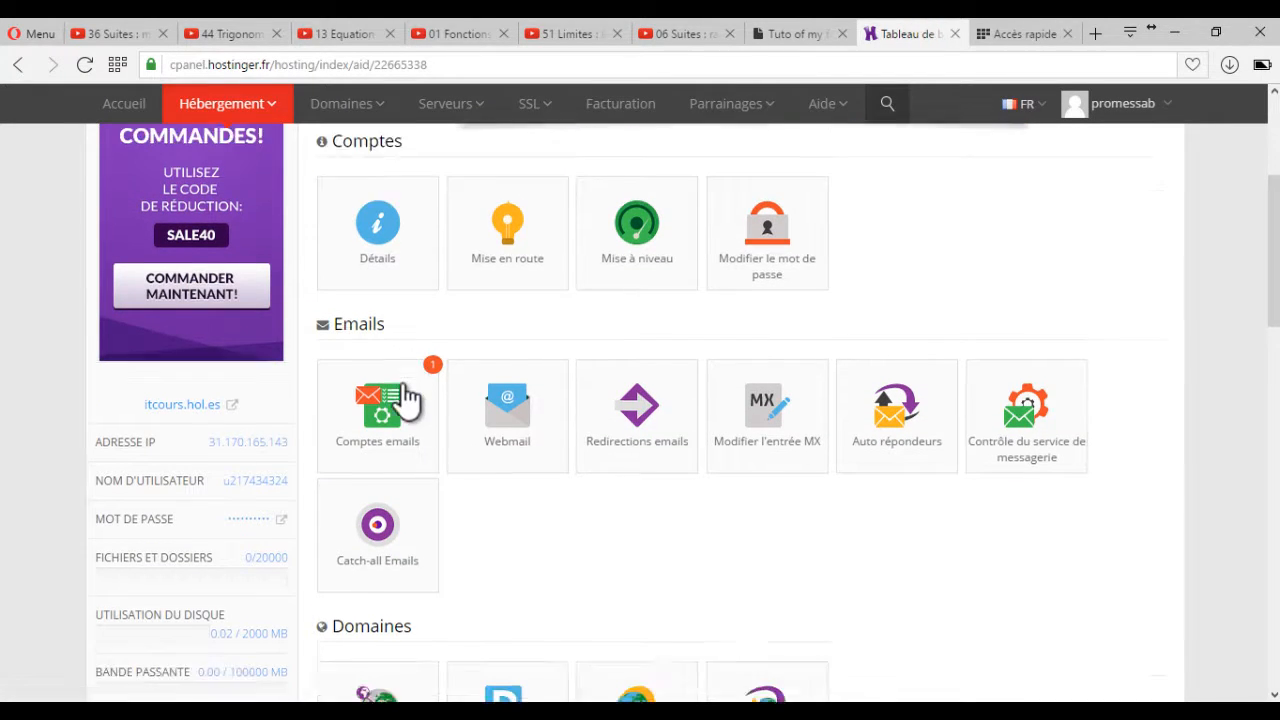
pyautogui.scroll(-5, 466, 435)
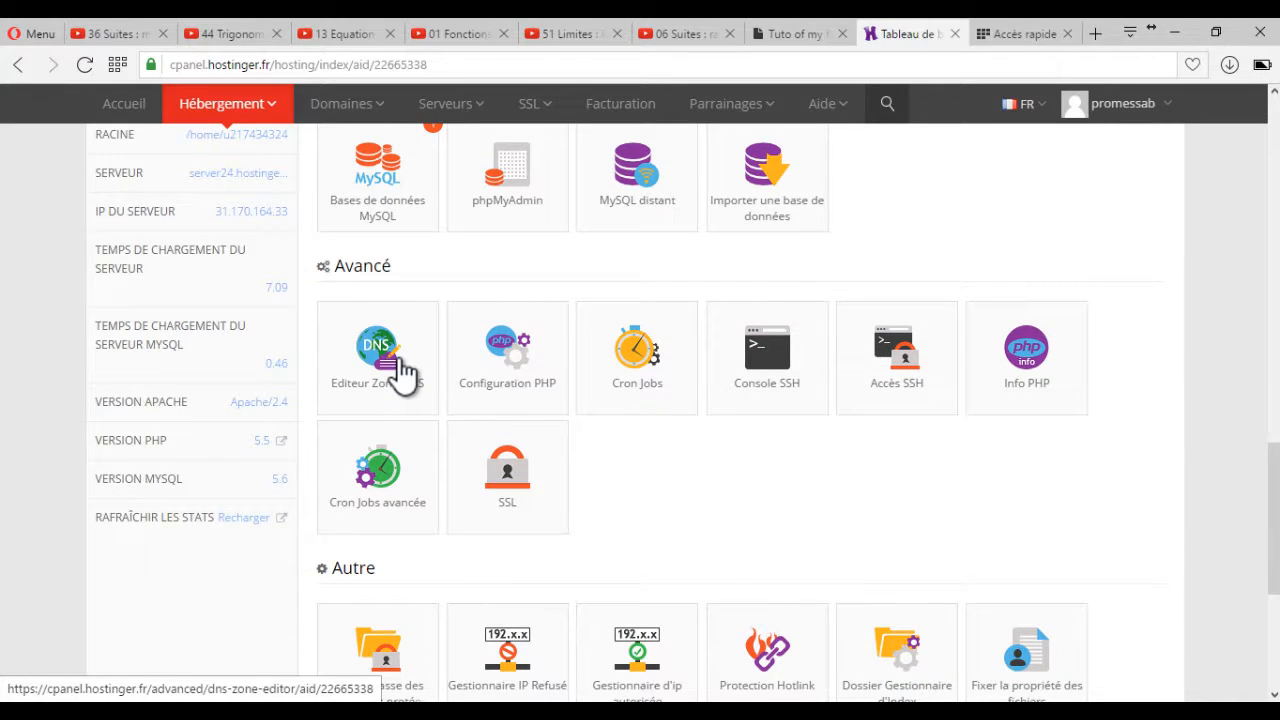
pyautogui.click(526, 378)
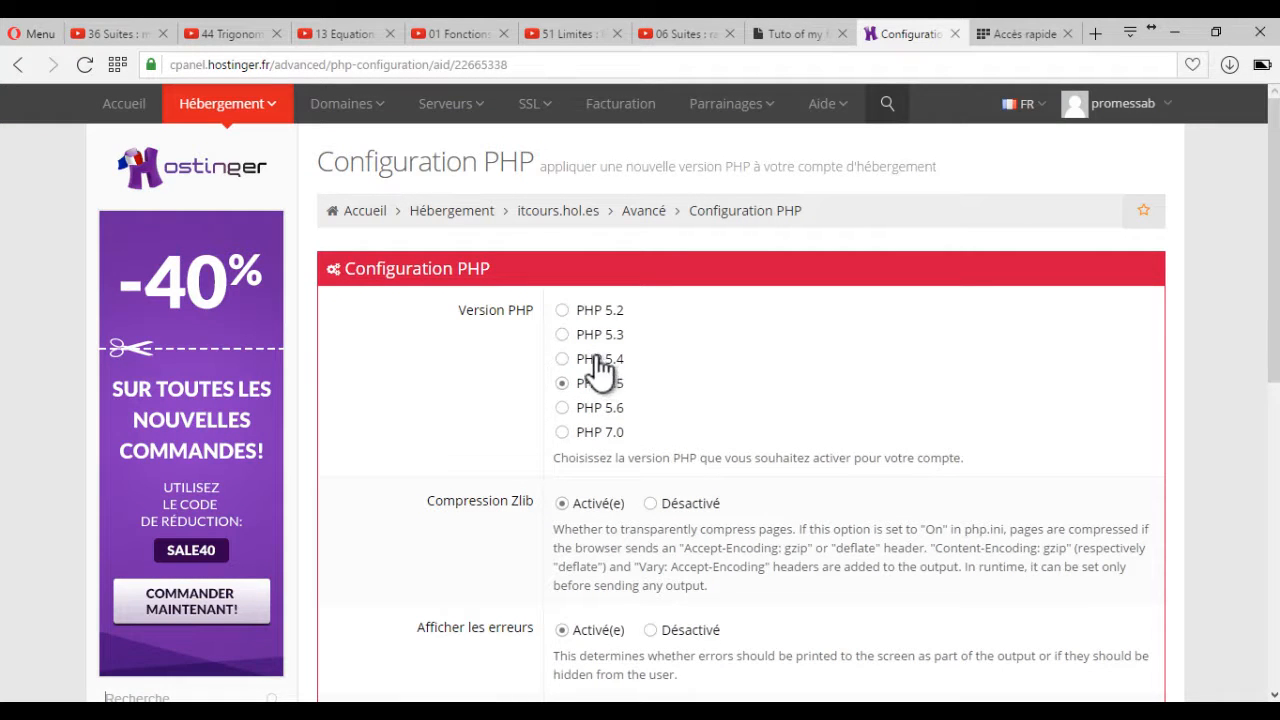
# Save the PHP configuration settings.
pyautogui.scroll(-5, 666, 372)
pyautogui.scroll(2, 663, 420)
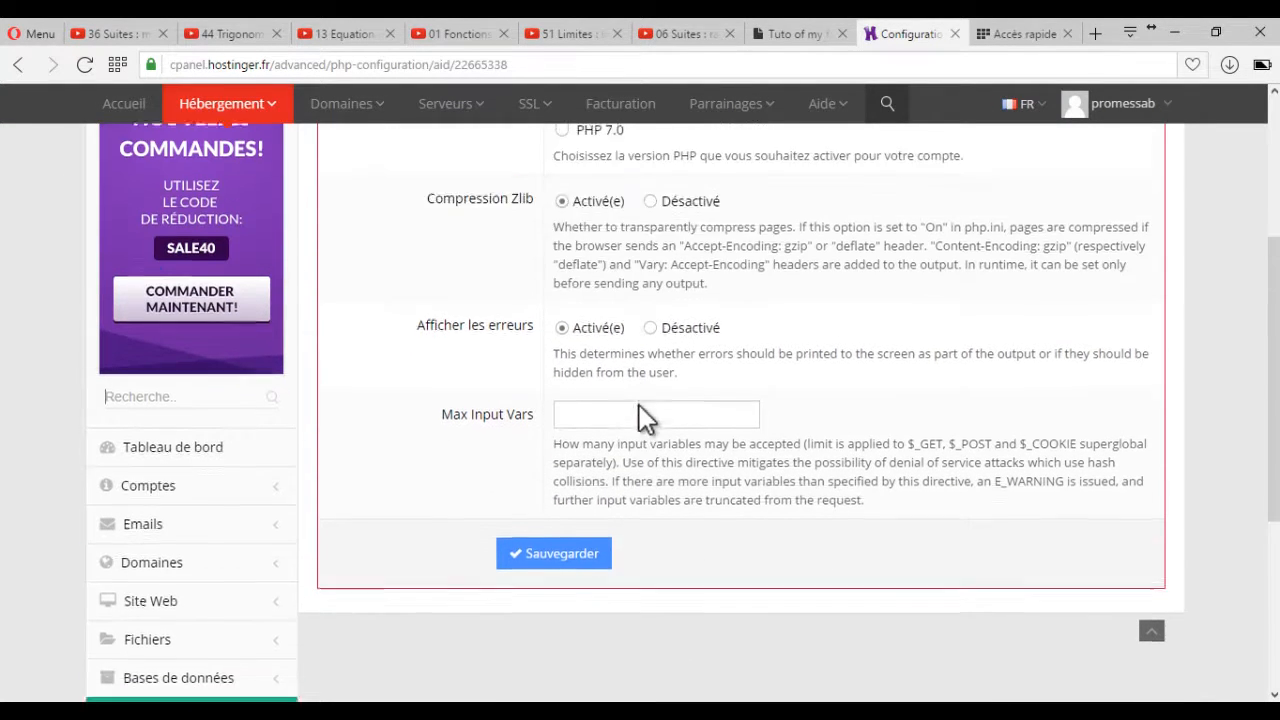
pyautogui.scroll(1, 645, 415)
pyautogui.click(553, 578)
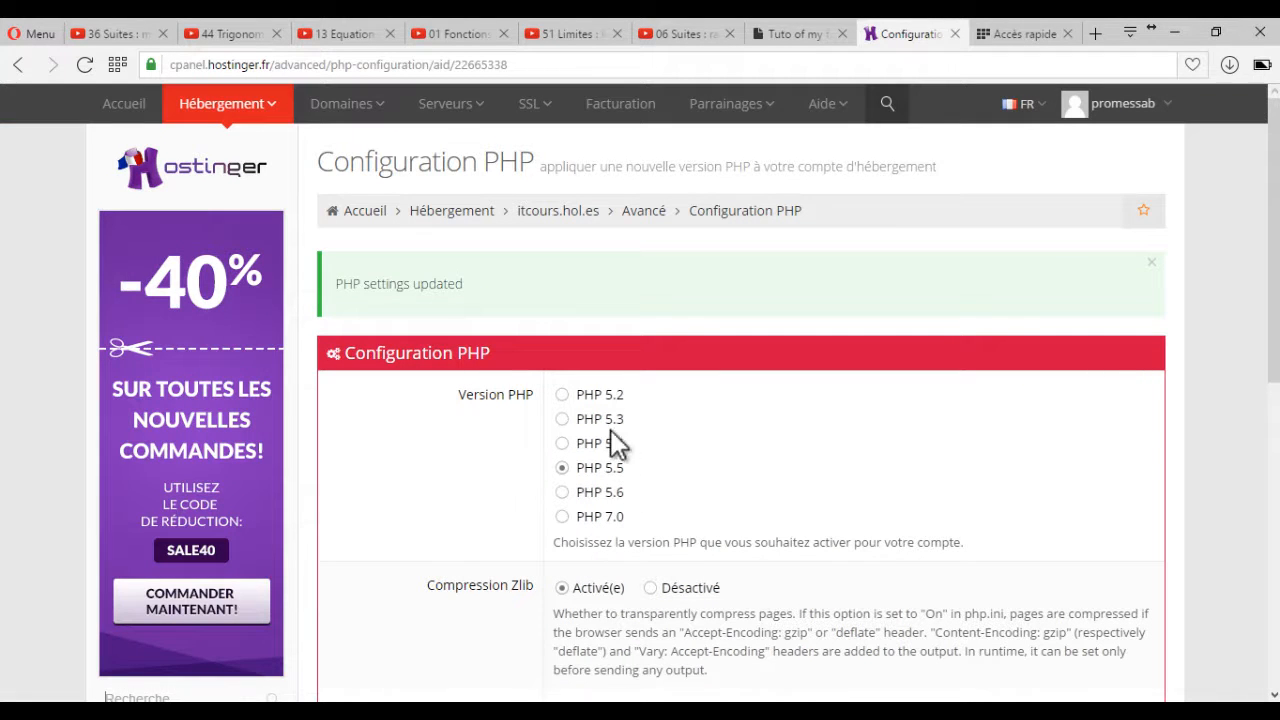
# Open the DNS zone editor for itcours.hol.es.
pyautogui.scroll(-5, 605, 408)
pyautogui.scroll(5, 605, 408)
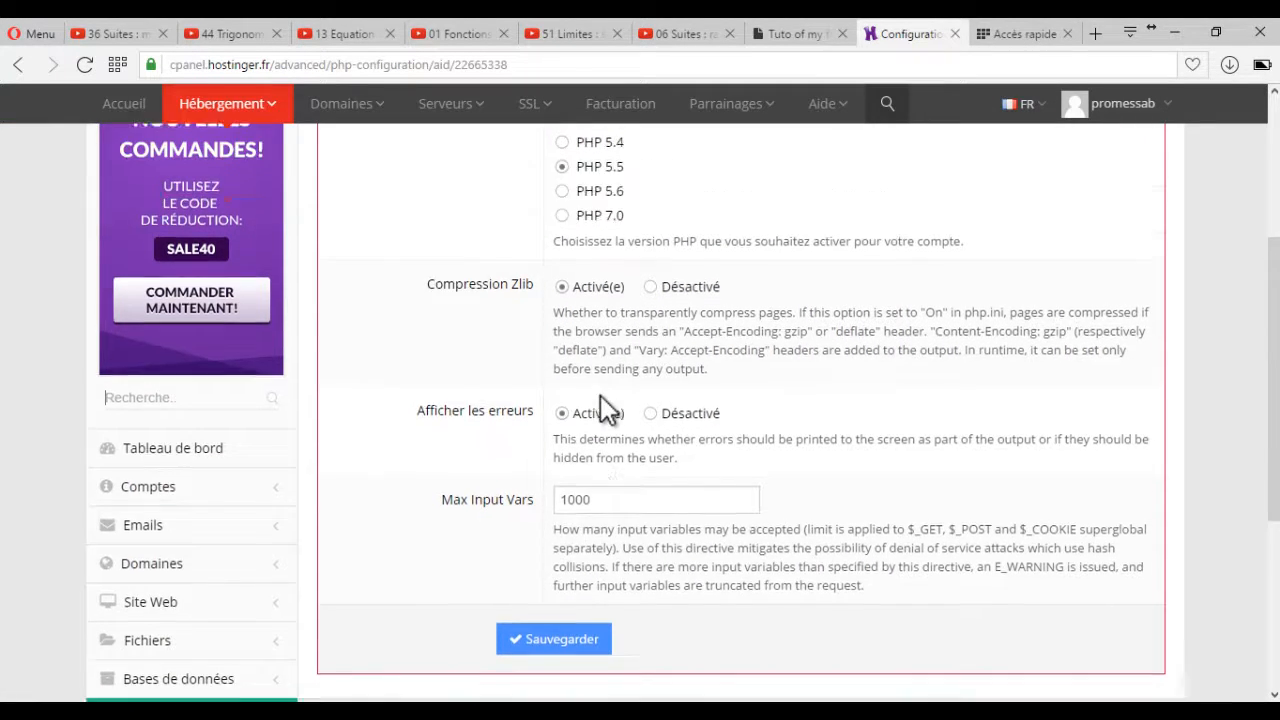
pyautogui.scroll(-4, 557, 363)
pyautogui.scroll(-3, 200, 463)
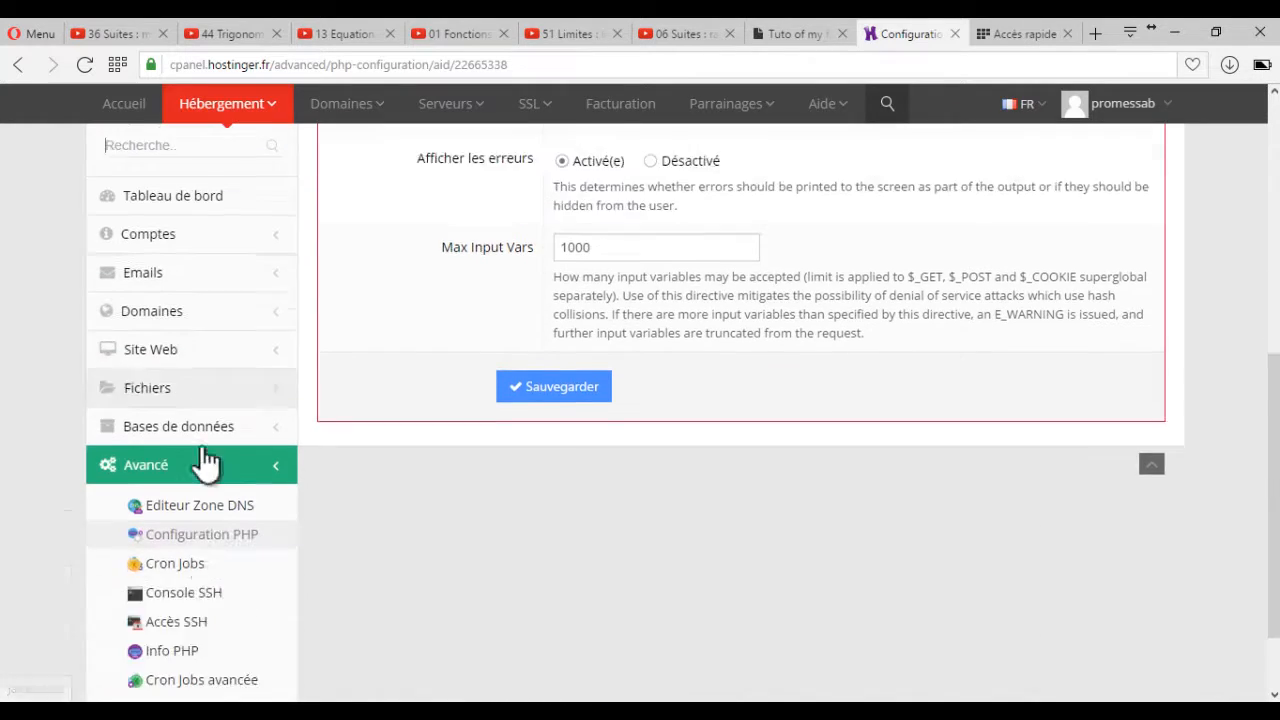
pyautogui.click(205, 403)
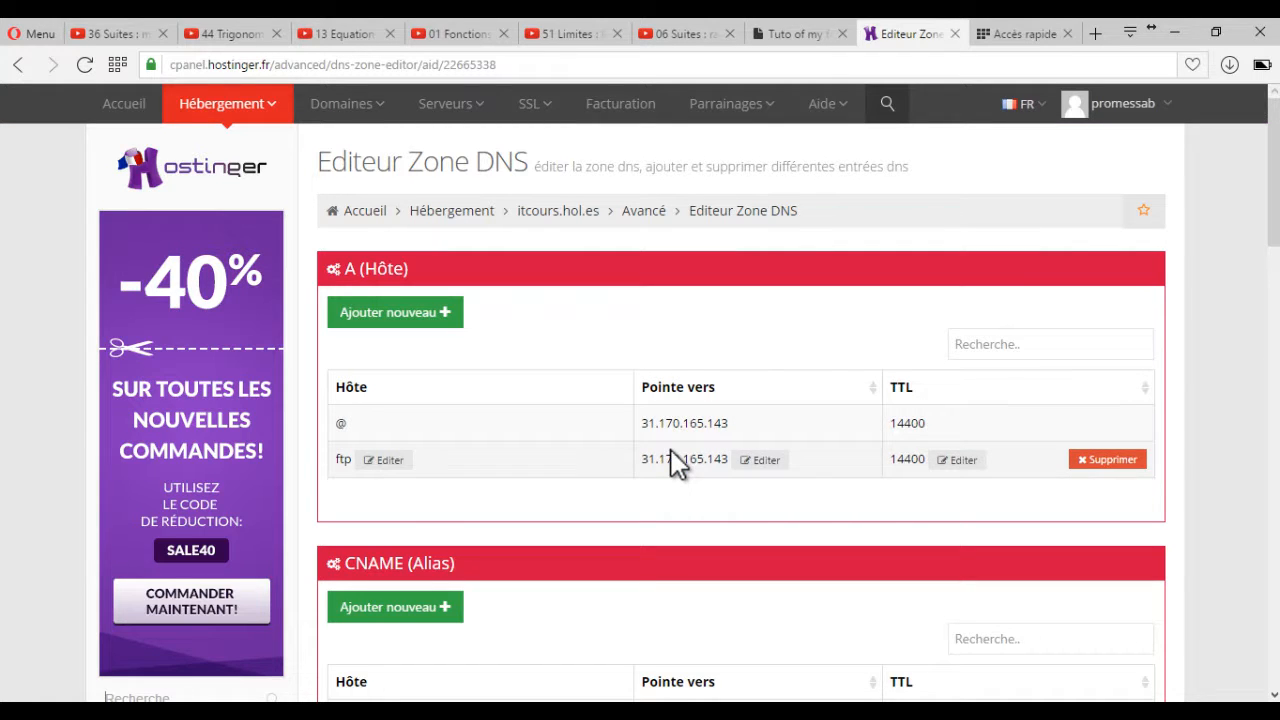
# Review the DNS records, then open Console SSH from the sidebar.
pyautogui.scroll(-3, 671, 450)
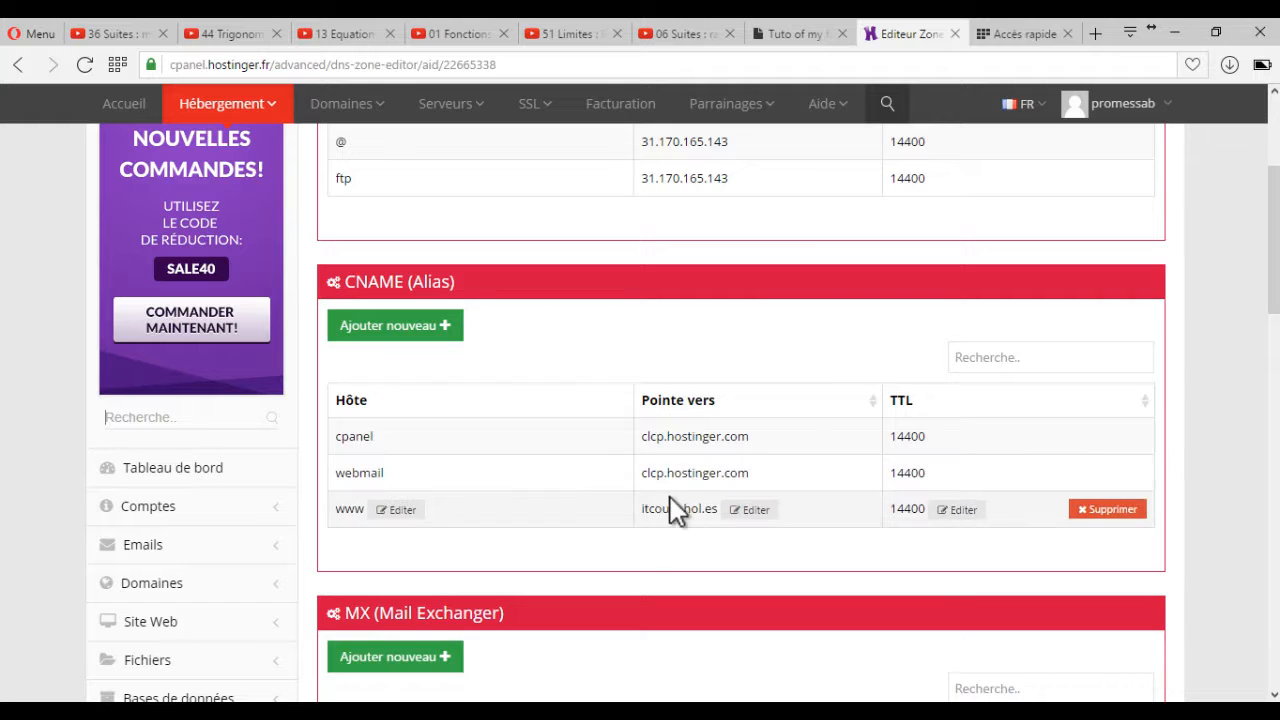
pyautogui.scroll(-5, 692, 440)
pyautogui.scroll(1, 670, 470)
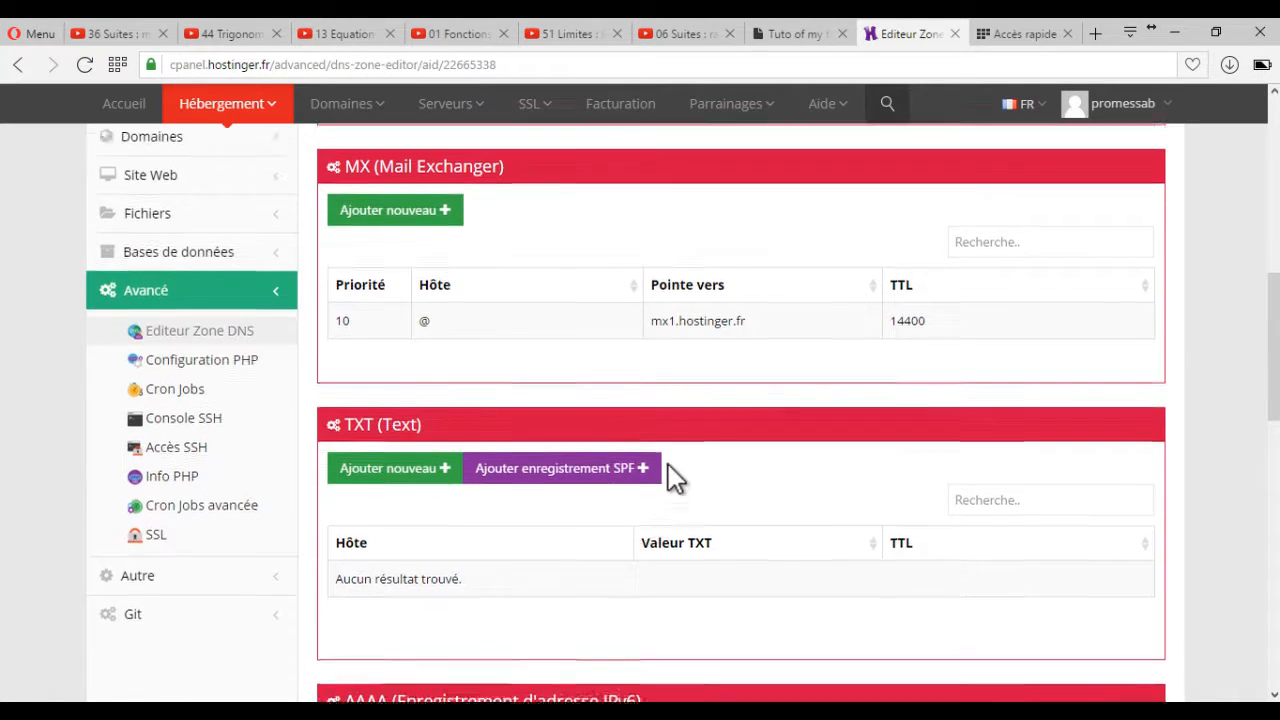
pyautogui.scroll(-3, 609, 437)
pyautogui.scroll(-1, 177, 391)
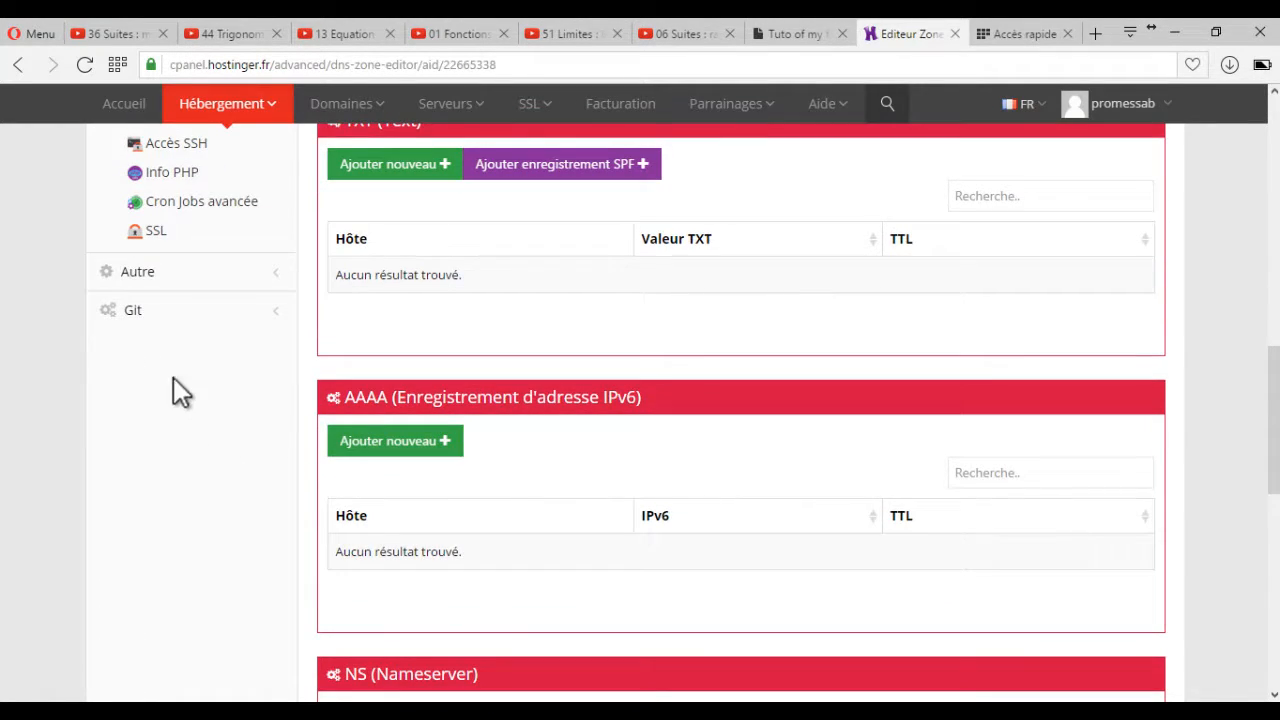
pyautogui.scroll(2, 194, 406)
pyautogui.scroll(2, 180, 430)
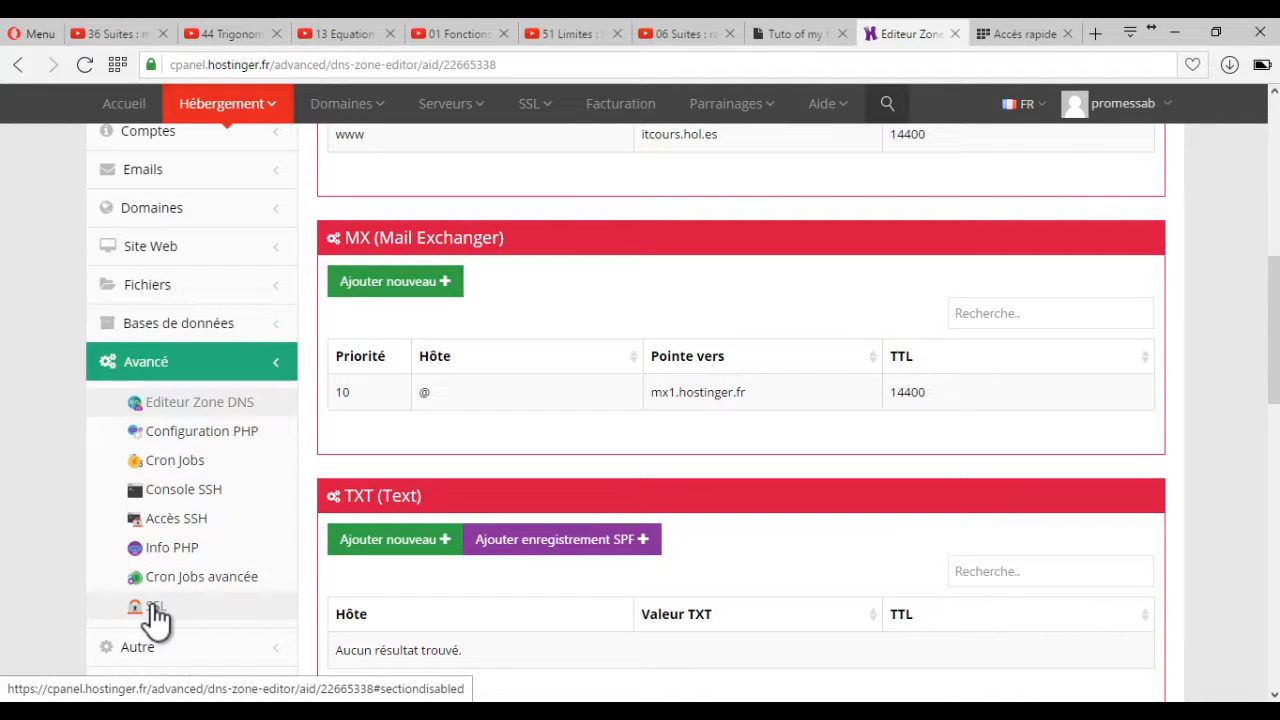
pyautogui.click(186, 491)
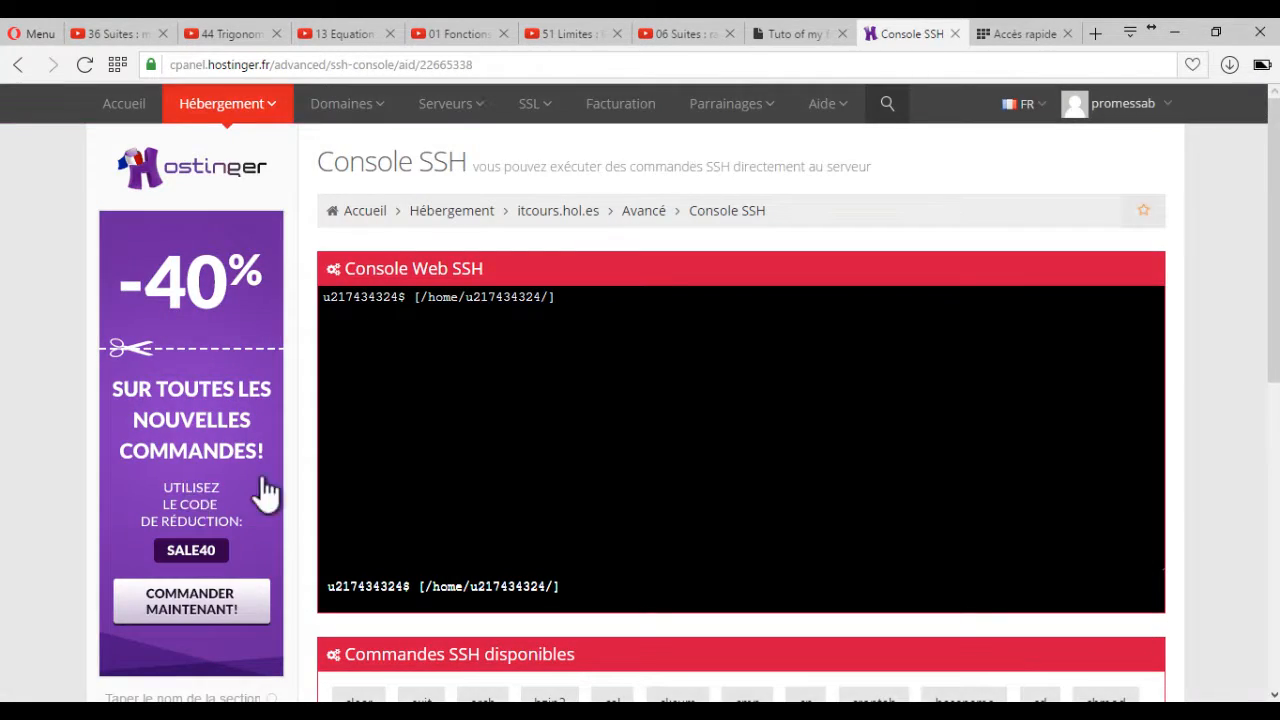
# Try the SSL section and close its disabled notice with Fermer.
pyautogui.scroll(-4, 522, 461)
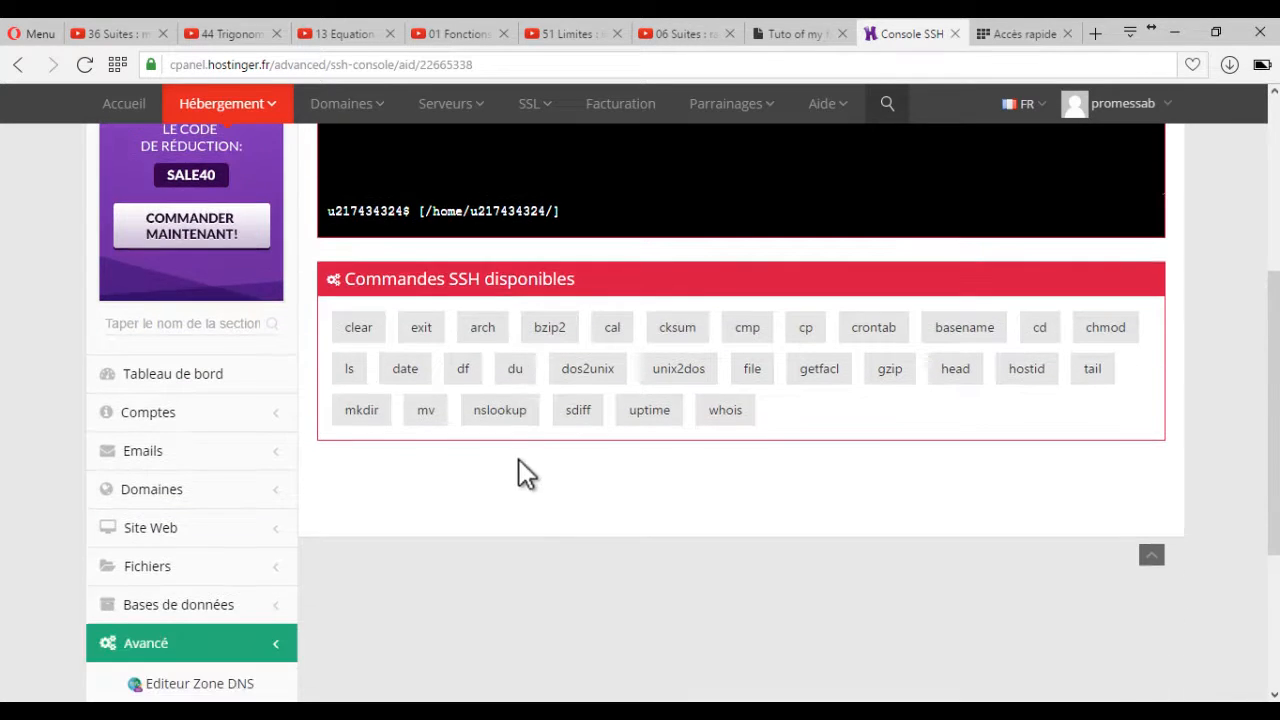
pyautogui.scroll(-3, 163, 566)
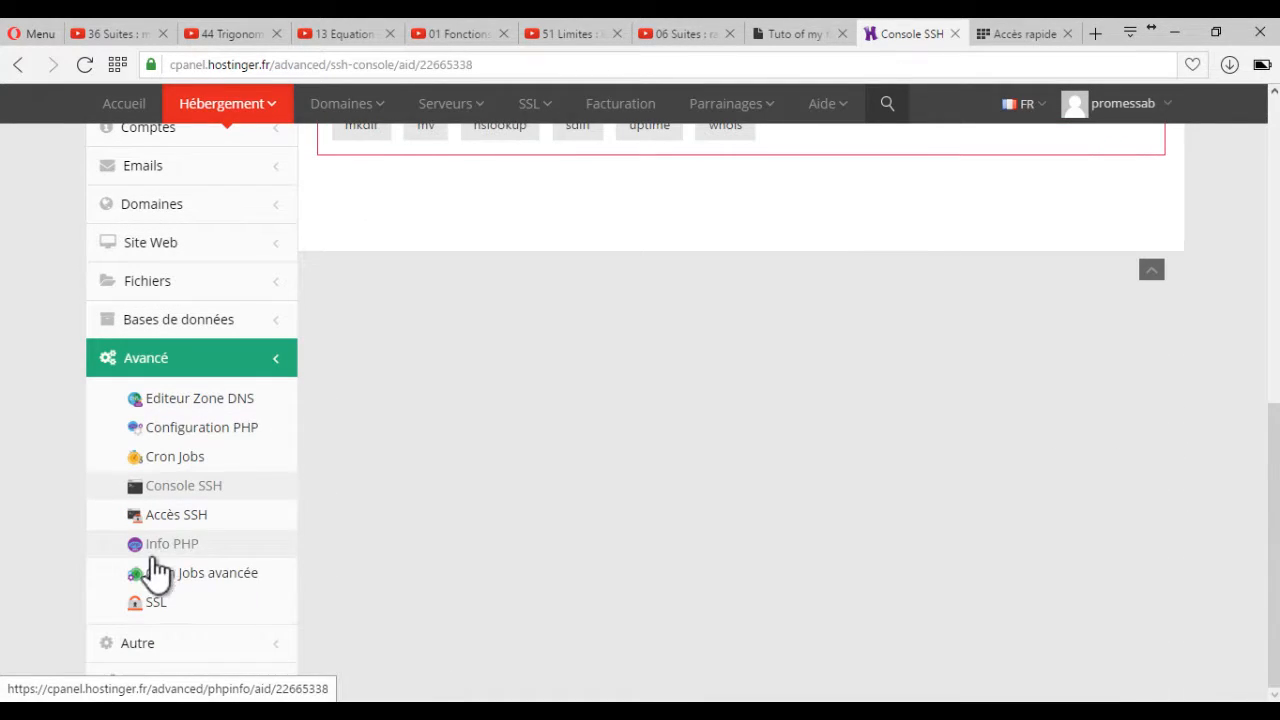
pyautogui.click(148, 603)
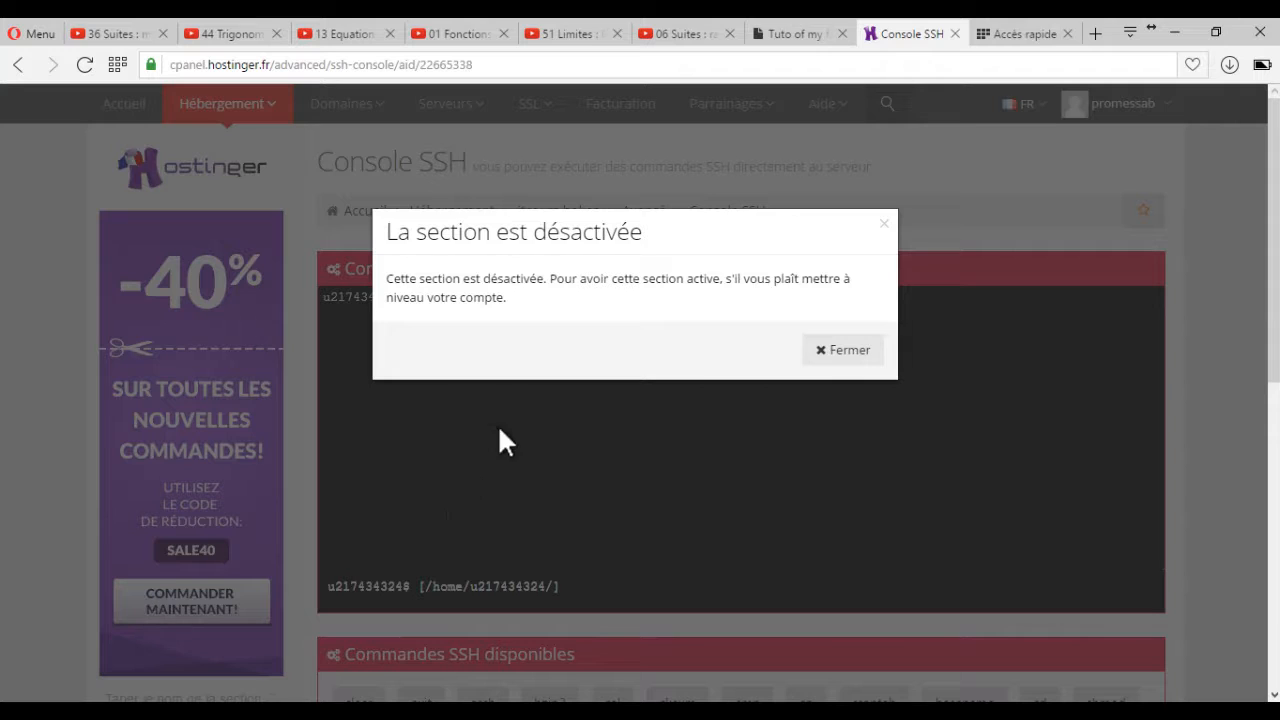
pyautogui.click(840, 350)
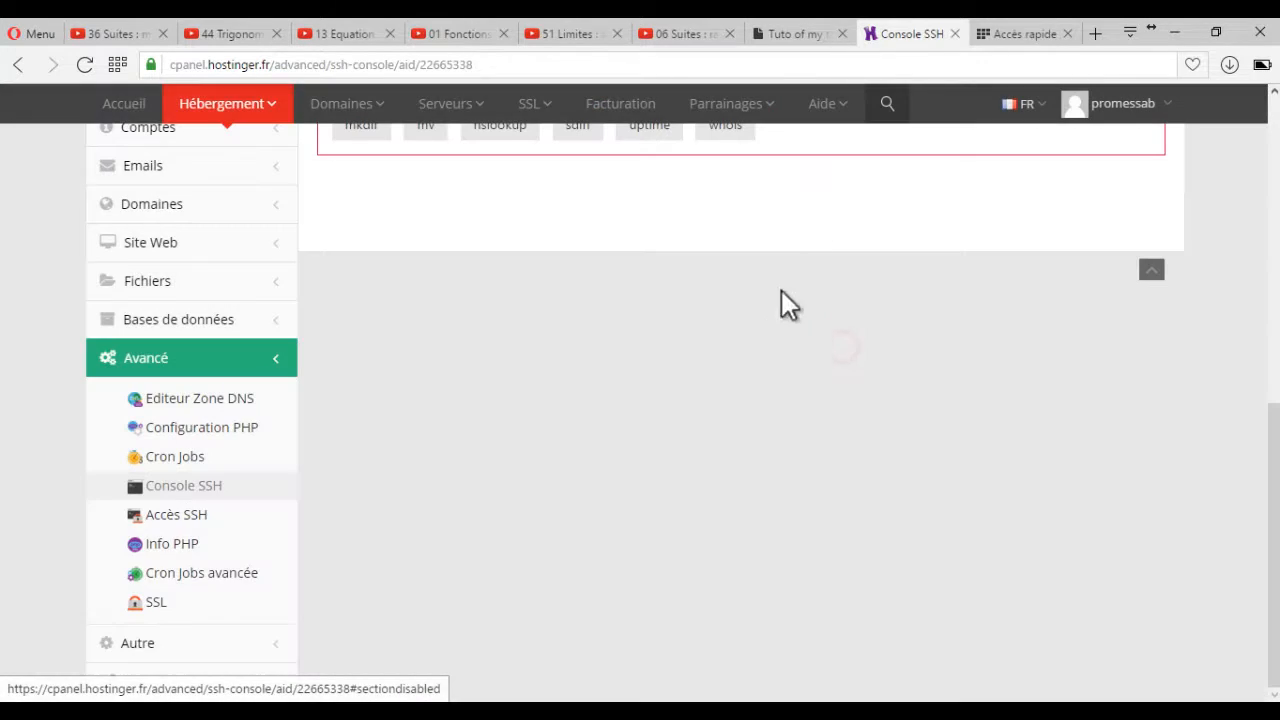
# Minimize Opera to reveal the itcours.96.lt page in Firefox.
pyautogui.click(1035, 38)
pyautogui.click(1067, 33)
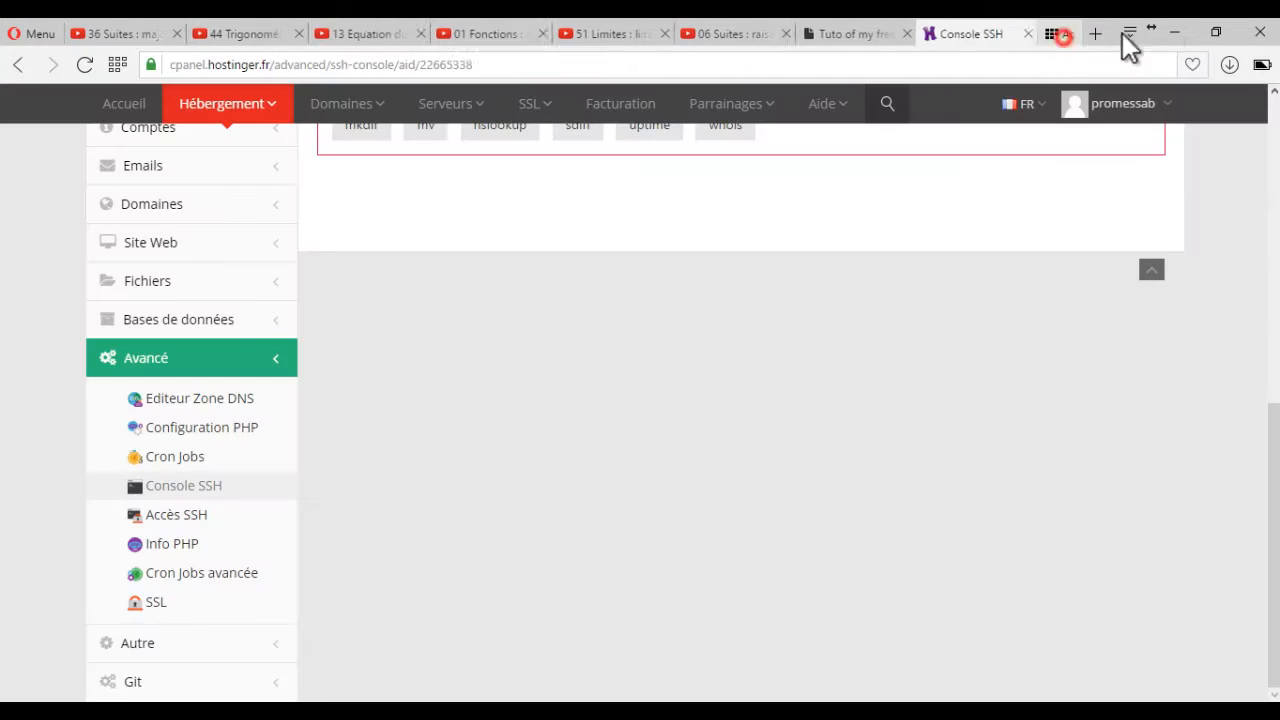
pyautogui.click(1176, 33)
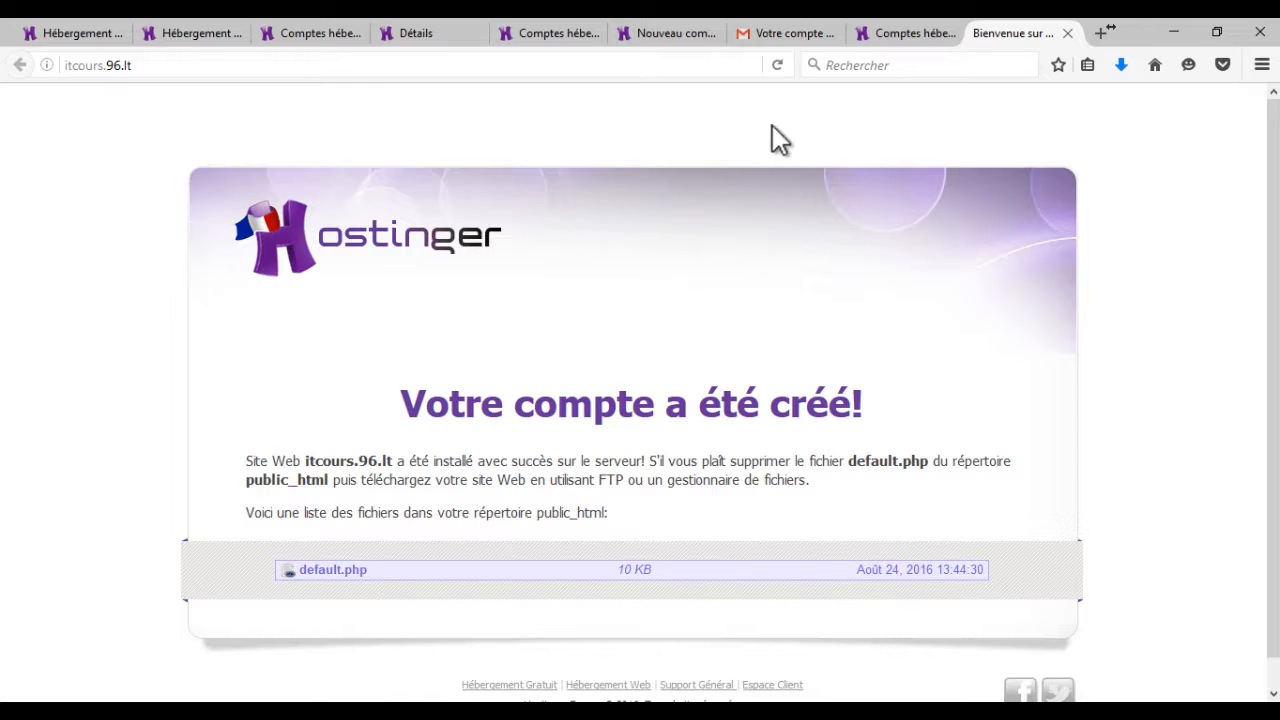
# Expand the itcours.96.lt row in the Comptes hébergement list to show its options.
pyautogui.click(895, 33)
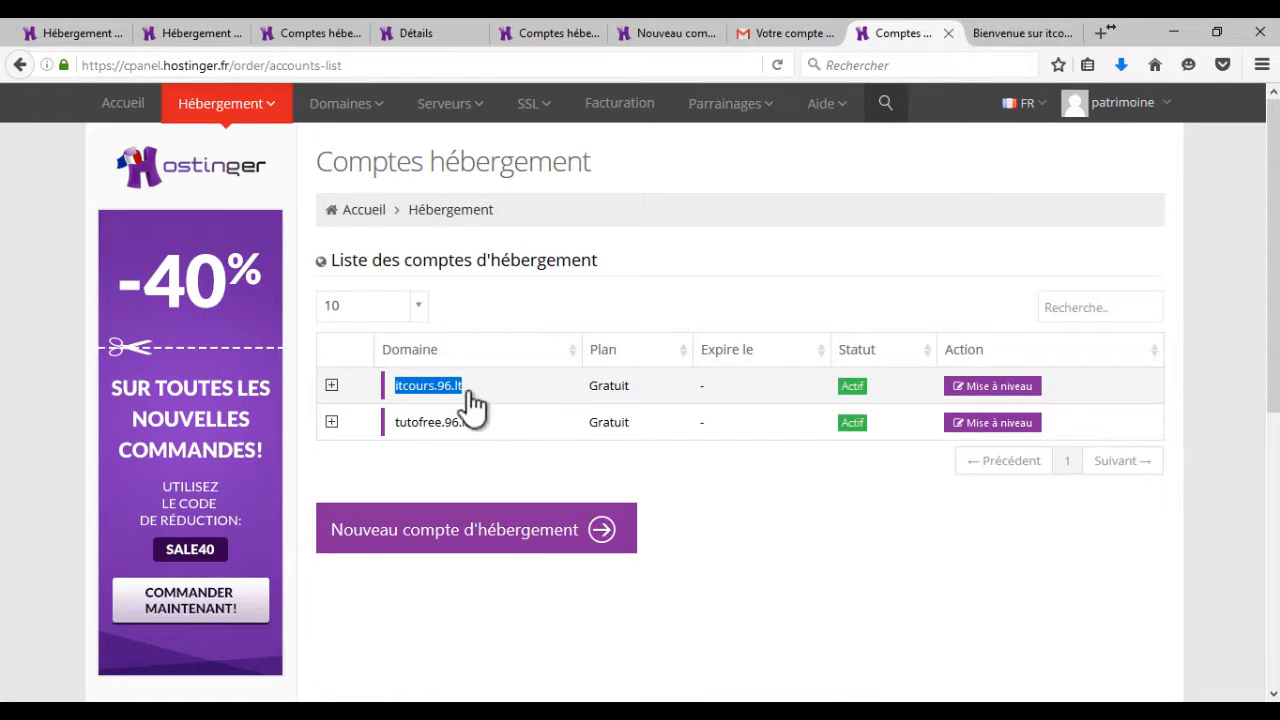
pyautogui.click(452, 466)
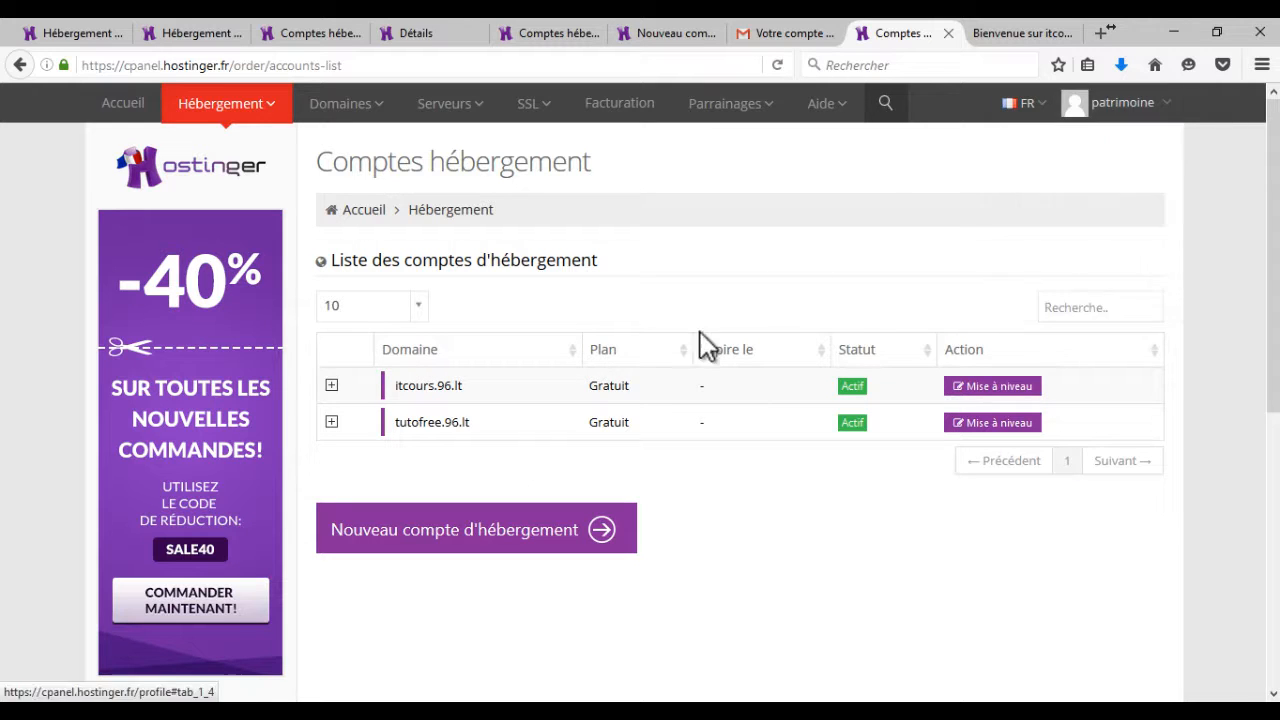
pyautogui.click(1014, 36)
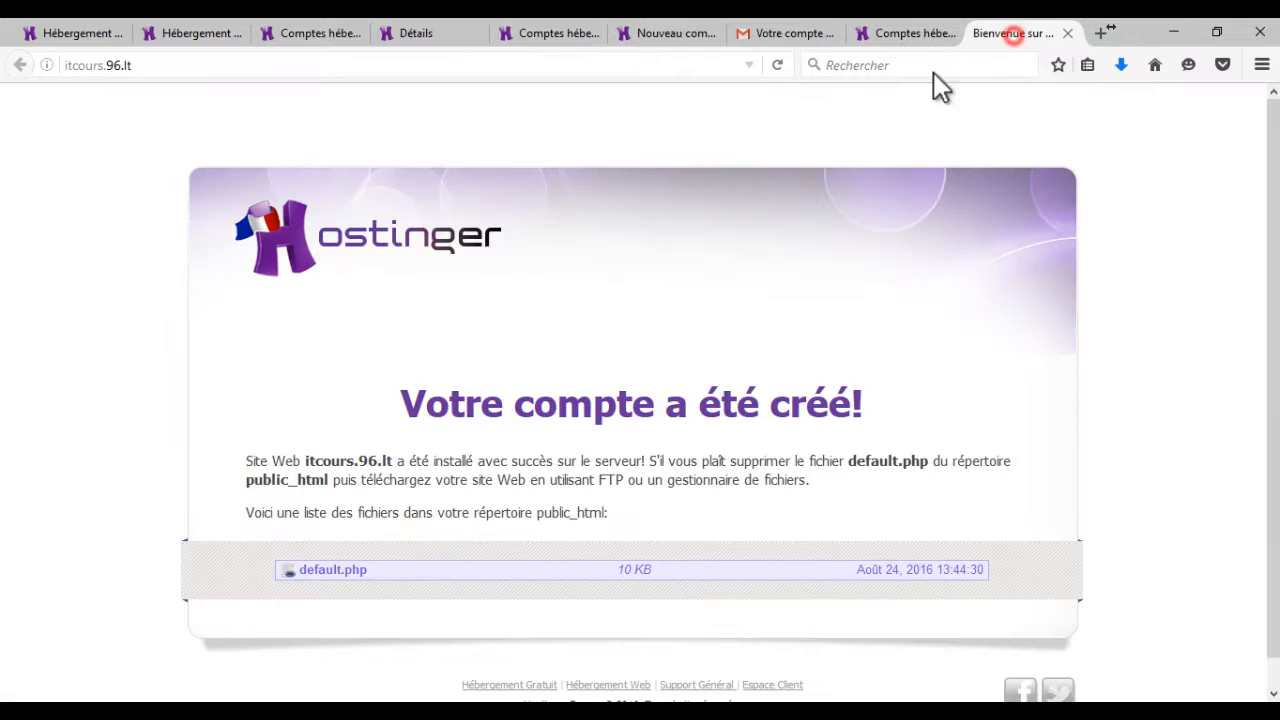
pyautogui.click(166, 65)
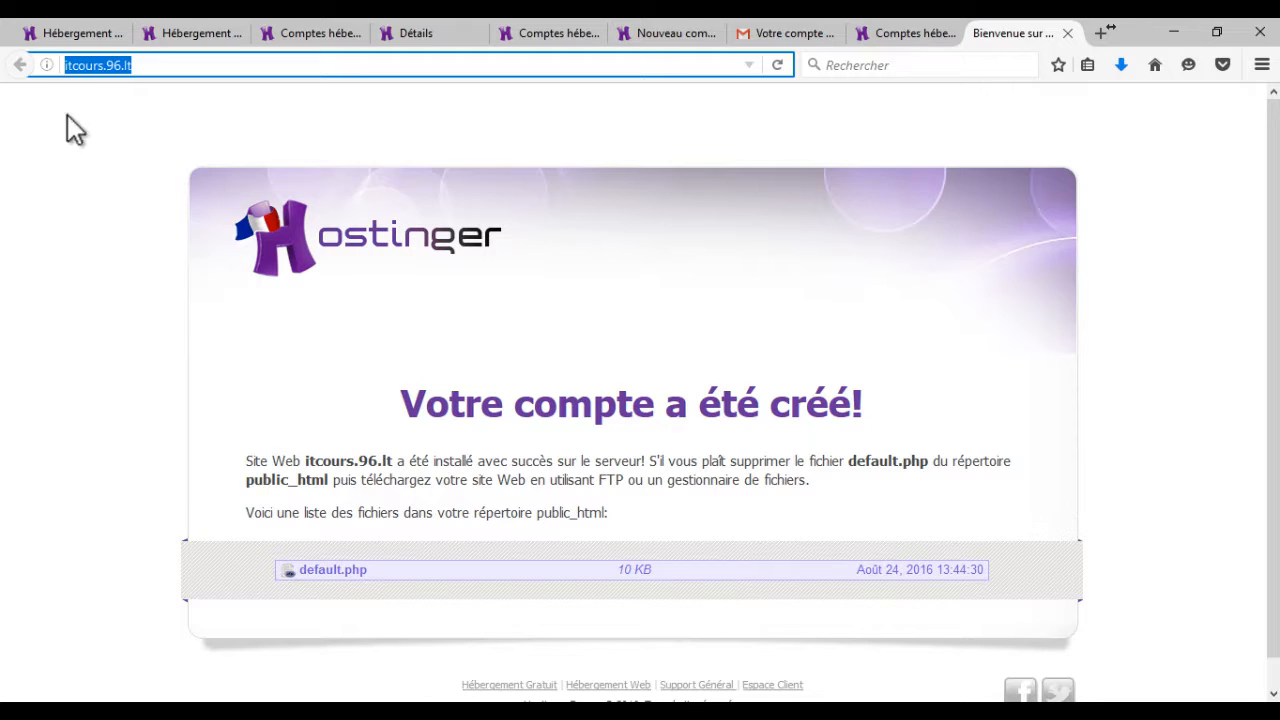
pyautogui.click(888, 33)
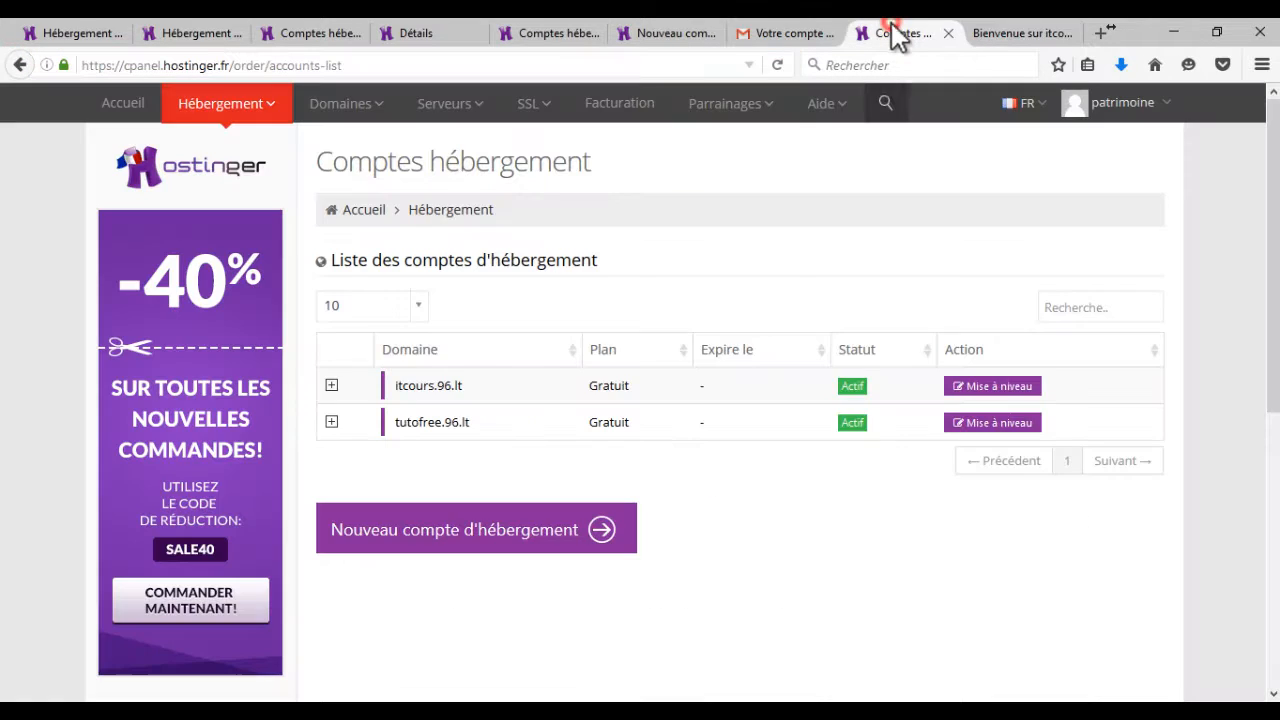
pyautogui.click(333, 386)
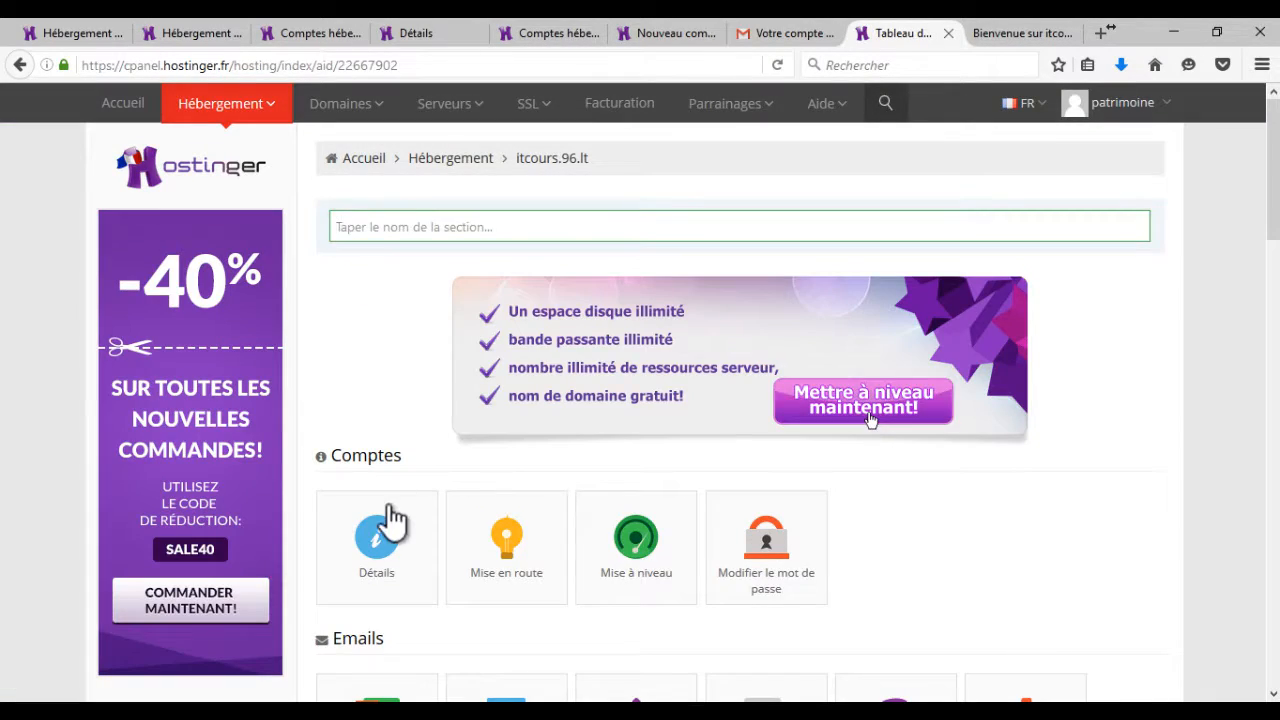
# Open the itcours.96.lt Détails page and bring FileZilla's Site Manager up beside it.
pyautogui.click(383, 537)
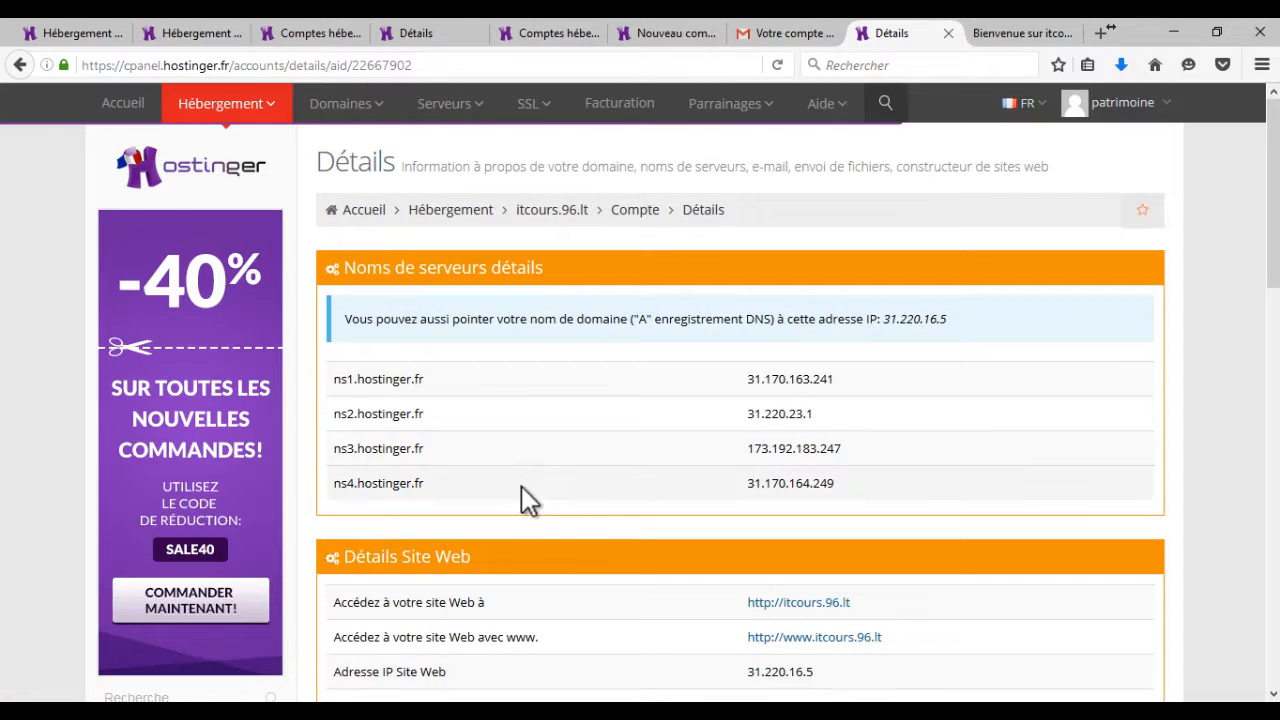
pyautogui.scroll(-5, 531, 477)
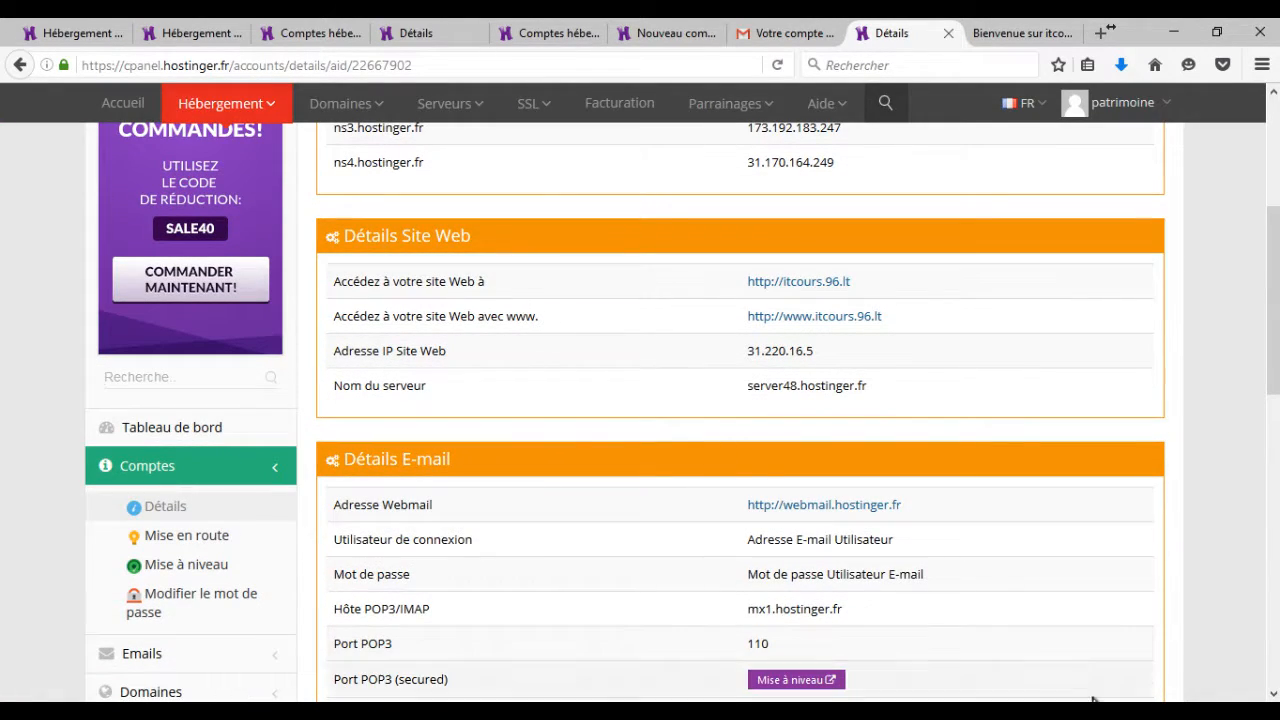
pyautogui.hotkey('alt', 'Tab')
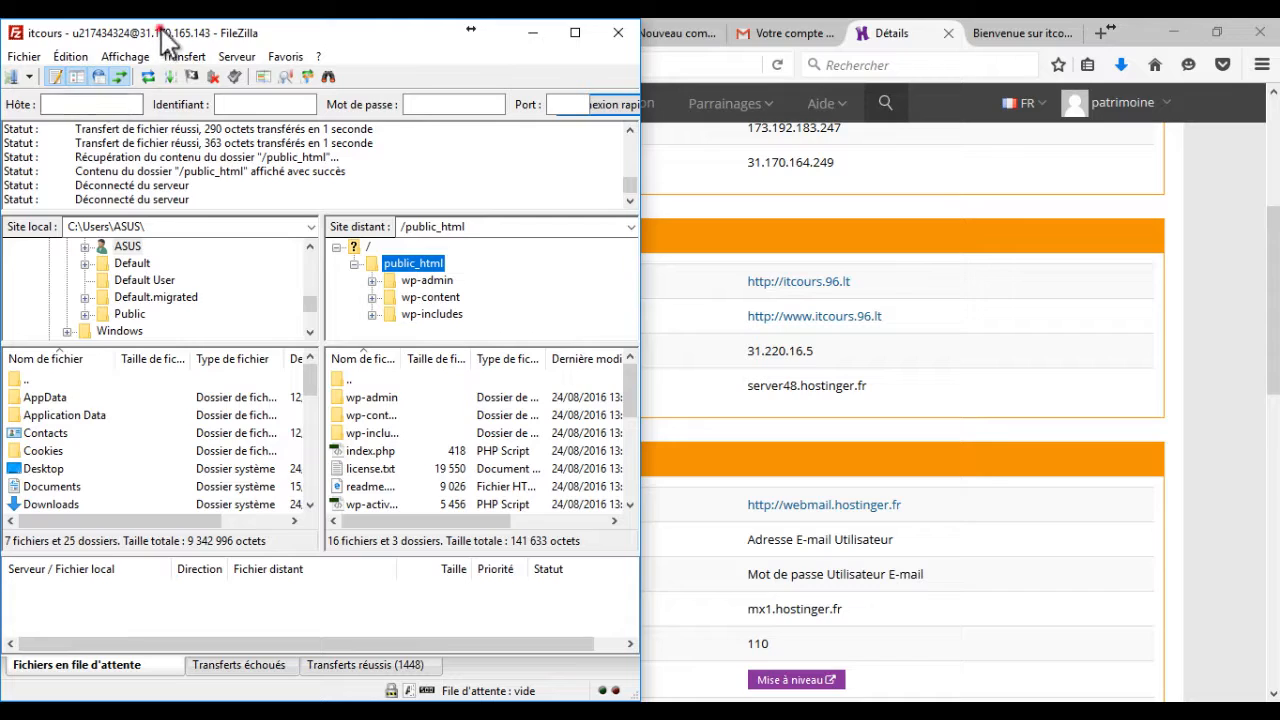
pyautogui.moveTo(161, 30); pyautogui.dragTo(476, 30)
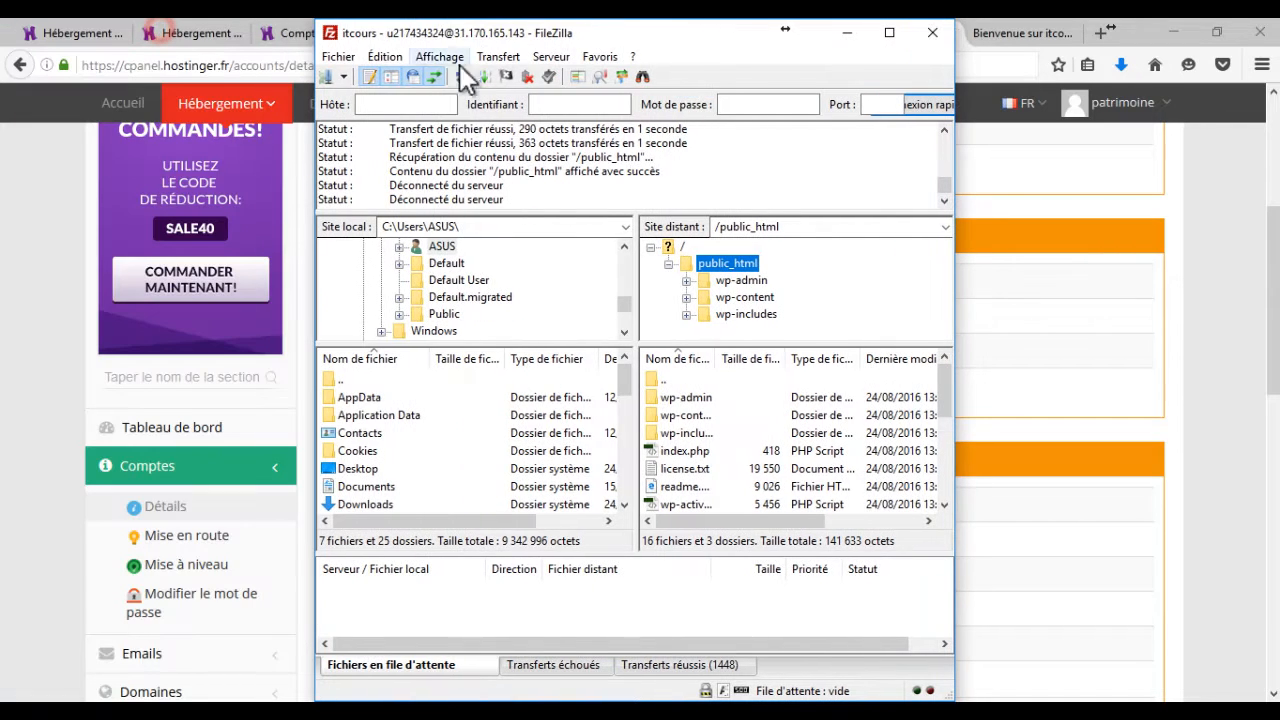
pyautogui.click(331, 76)
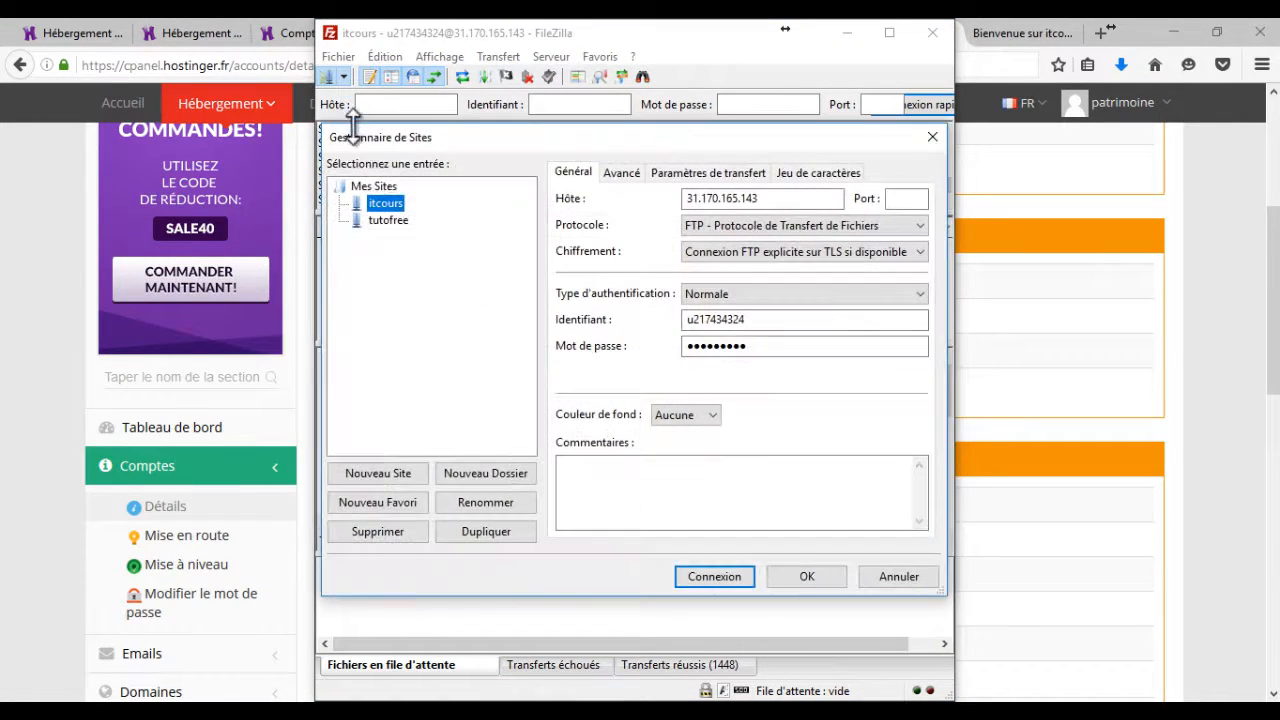
# Add a new site named itcours.96.lt under Mes Sites.
pyautogui.click(385, 188)
pyautogui.click(364, 475)
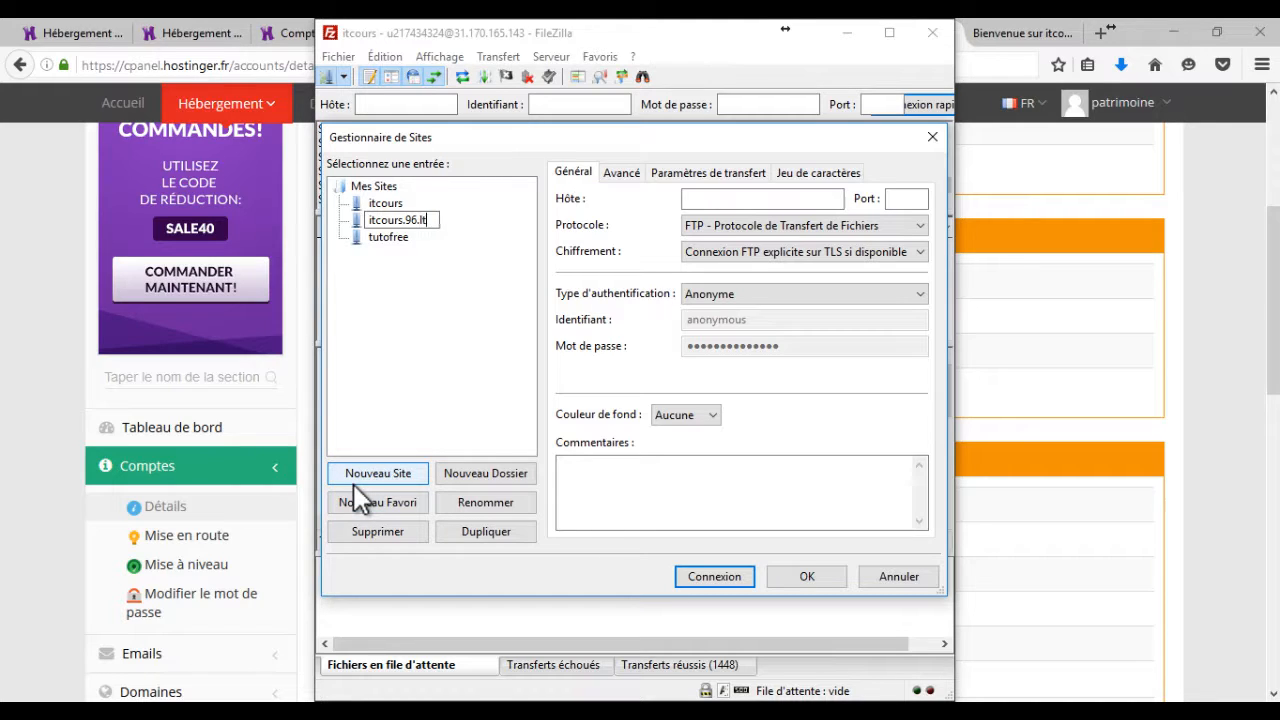
pyautogui.click(700, 198)
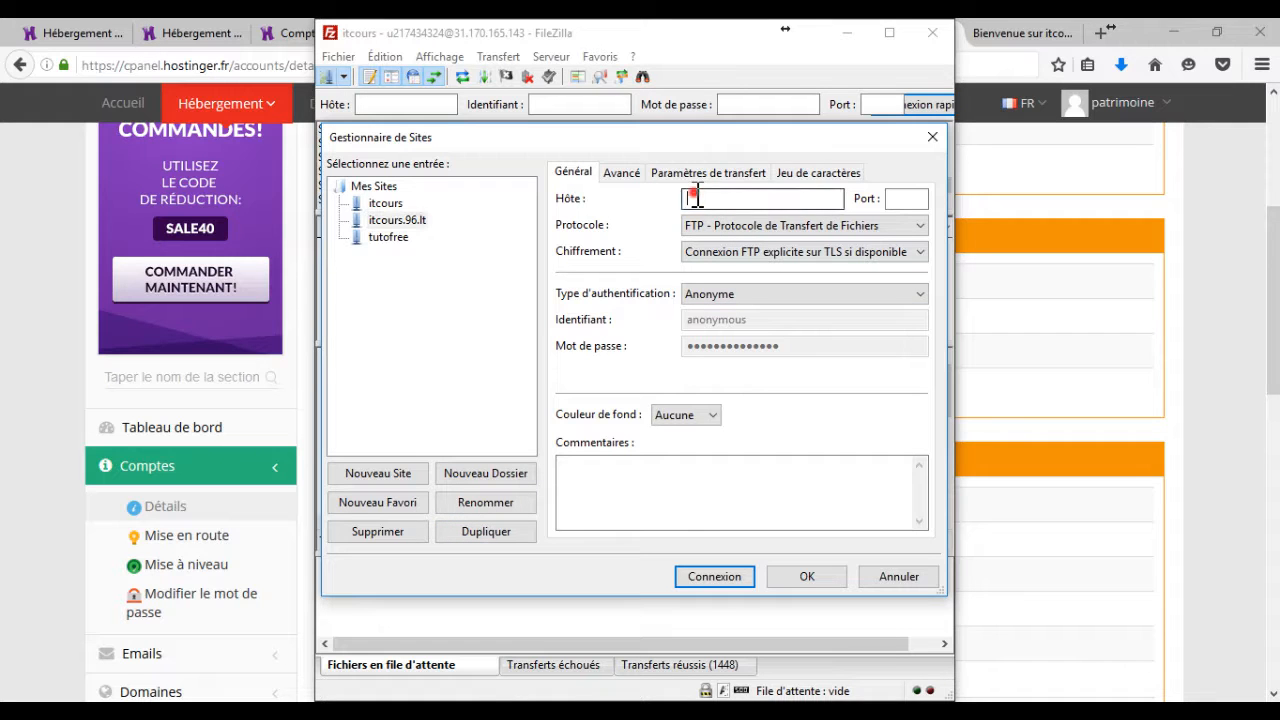
# Copy the FTP IP 31.220.16.5 from Hostinger into the site's host field.
pyautogui.click(63, 449)
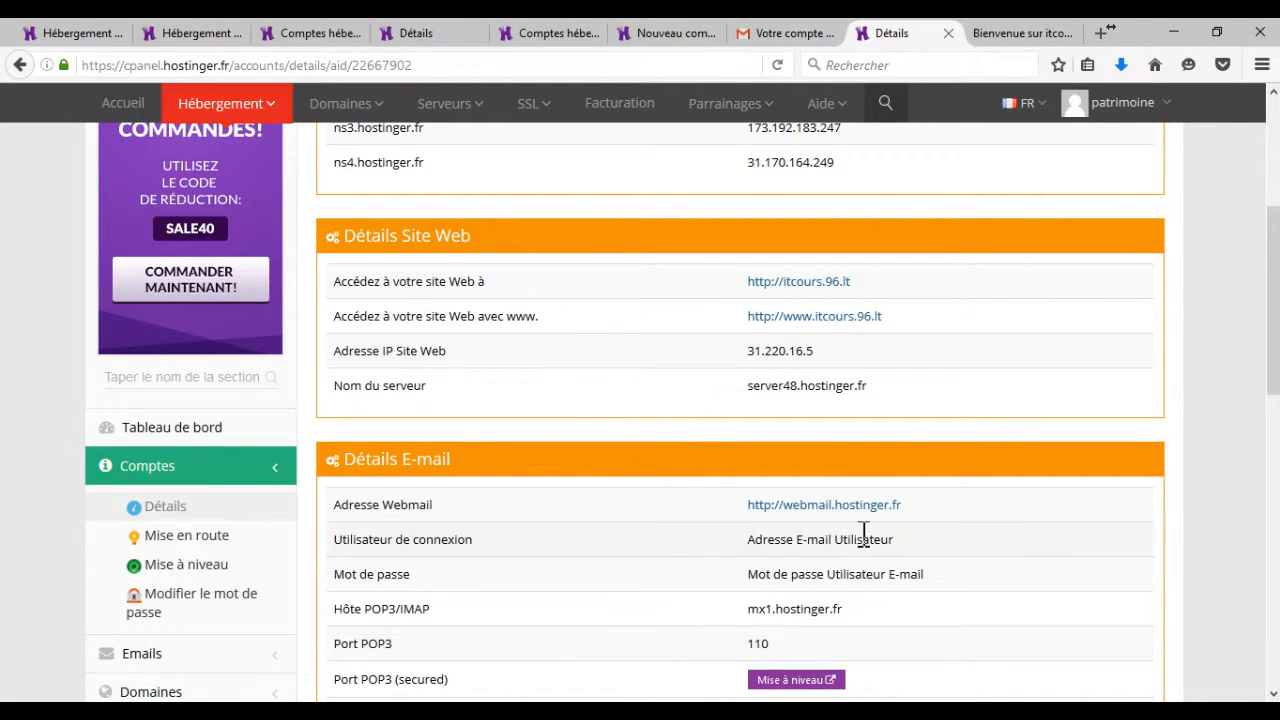
pyautogui.scroll(-6, 857, 537)
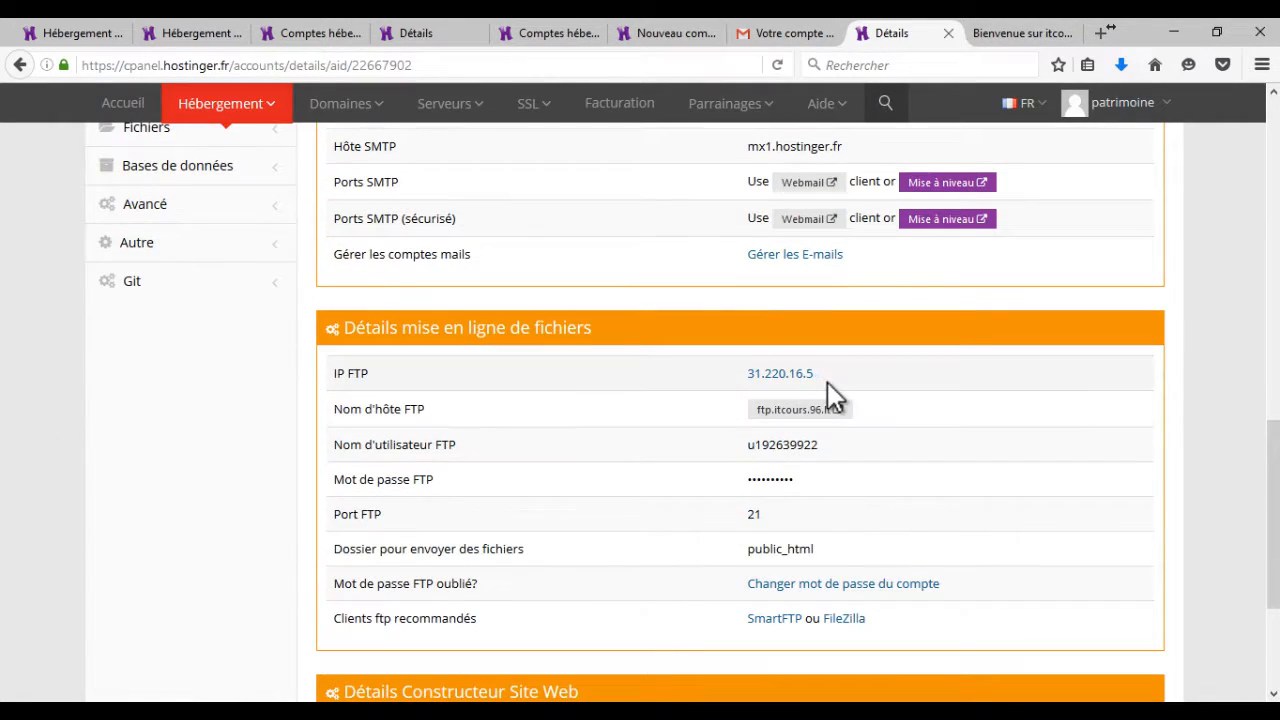
pyautogui.moveTo(748, 370); pyautogui.dragTo(743, 370)
pyautogui.hotkey('ctrl', 'c')
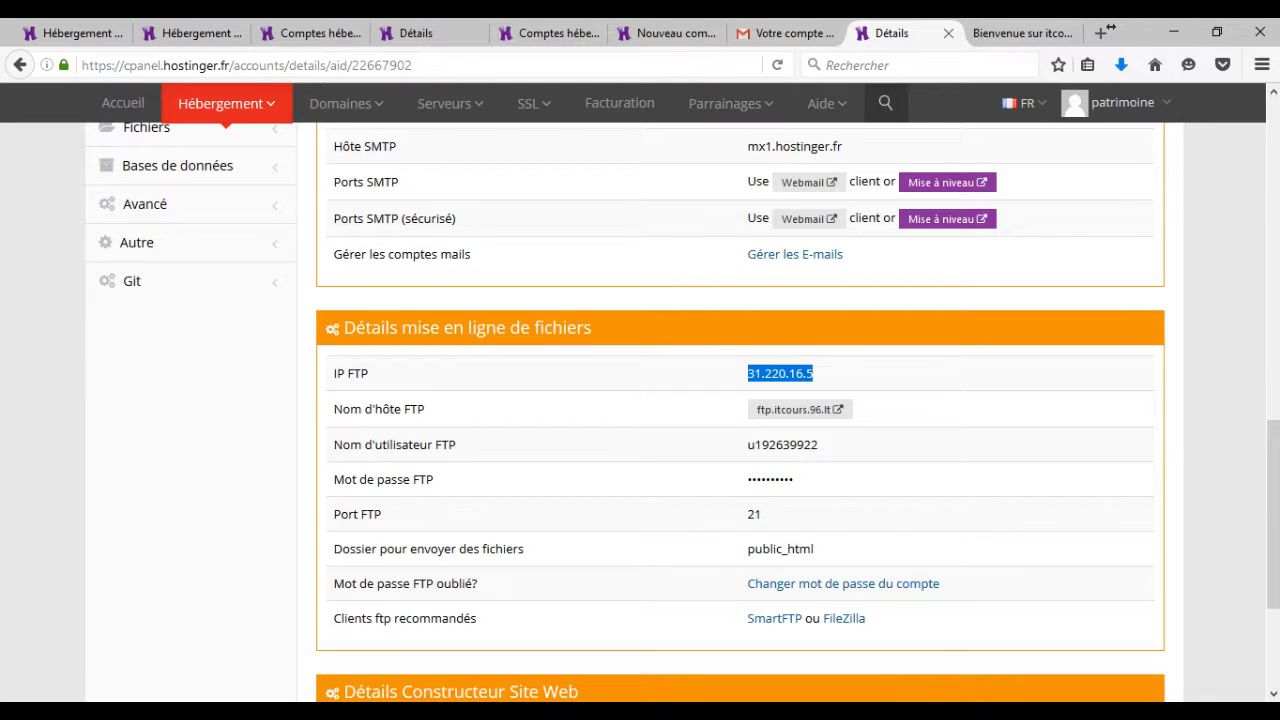
pyautogui.hotkey('alt', 'Tab')
pyautogui.click(716, 194)
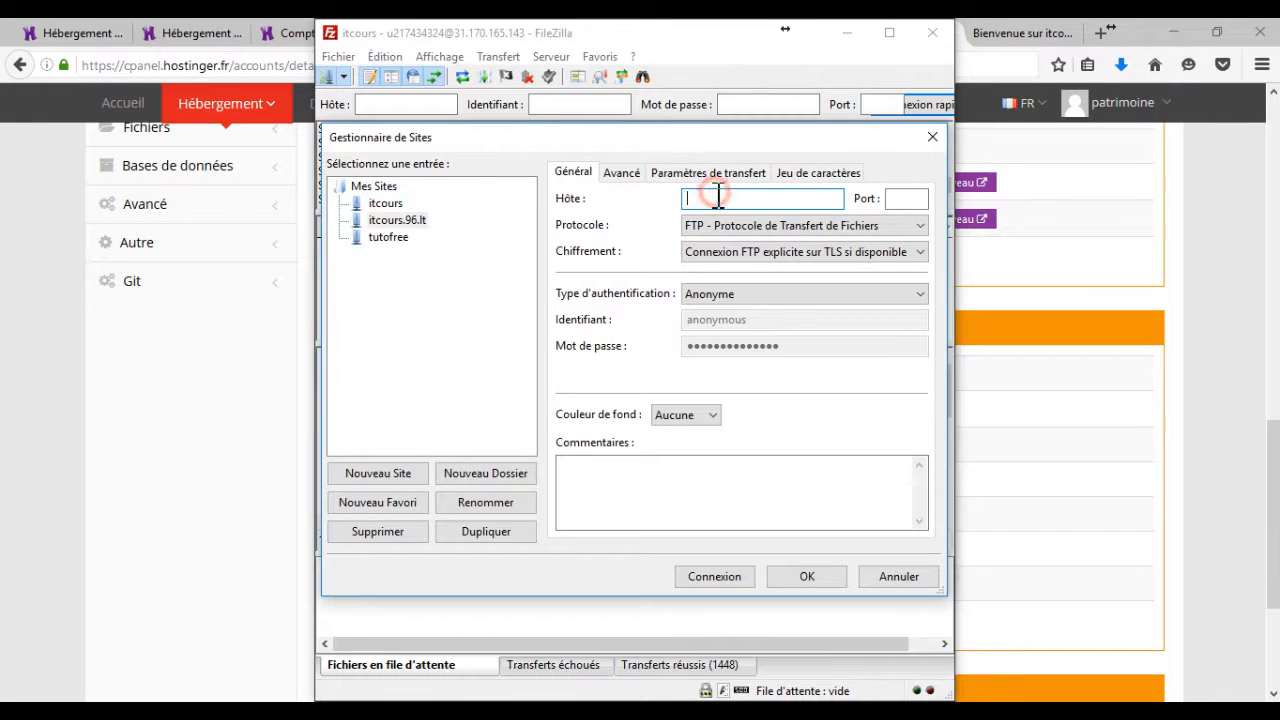
pyautogui.hotkey('ctrl', 'v')
# Set authentication to Normal and paste the FTP username from Hostinger.
pyautogui.click(1085, 411)
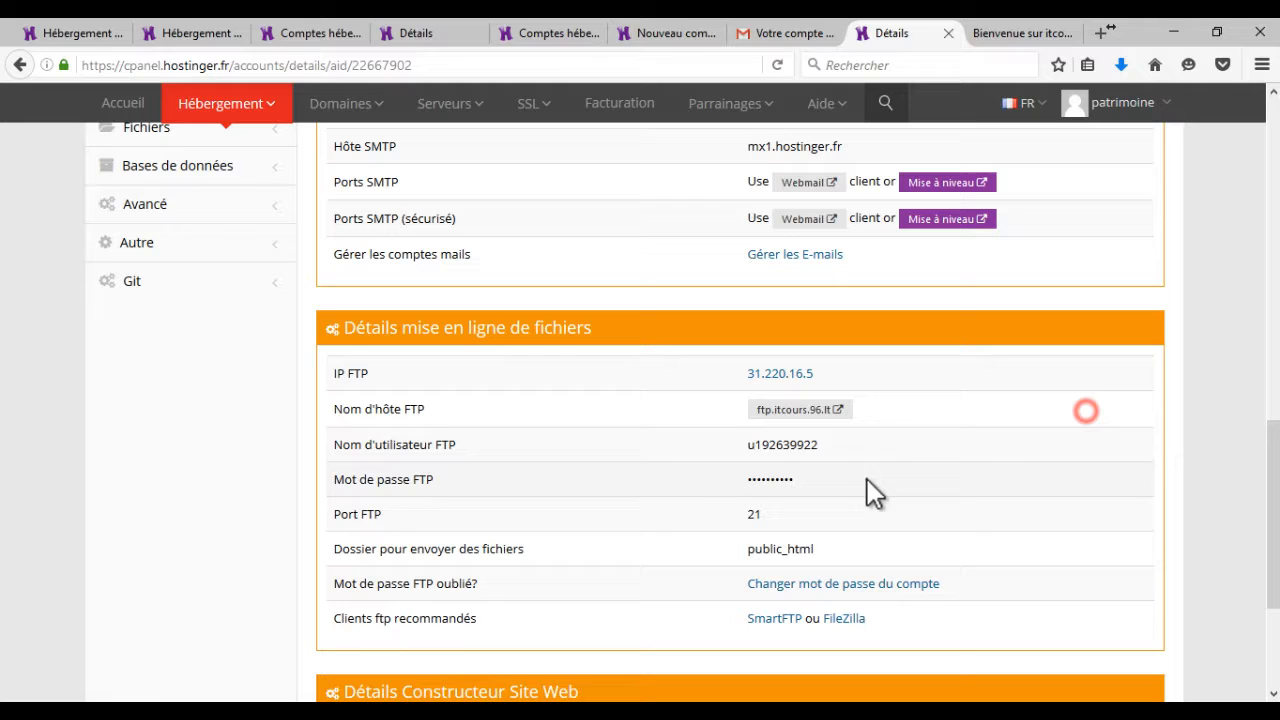
pyautogui.doubleClick(815, 446)
pyautogui.hotkey('ctrl', 'c')
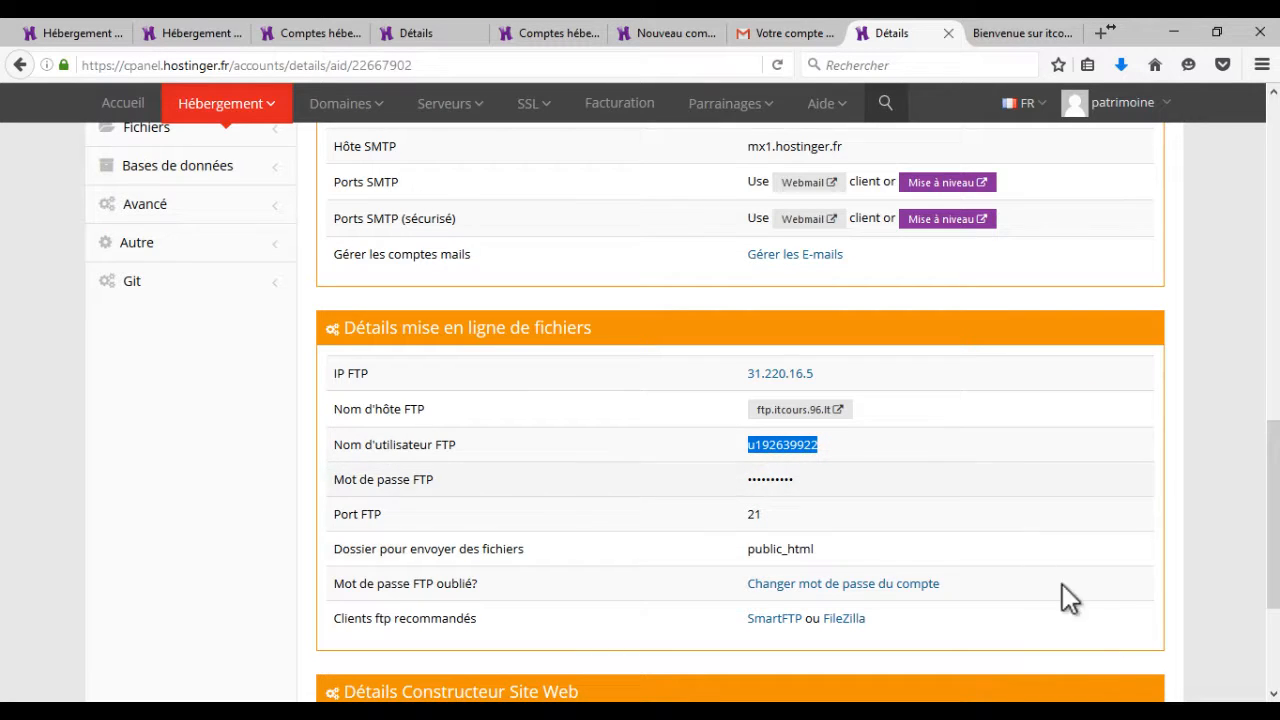
pyautogui.hotkey('alt', 'Tab')
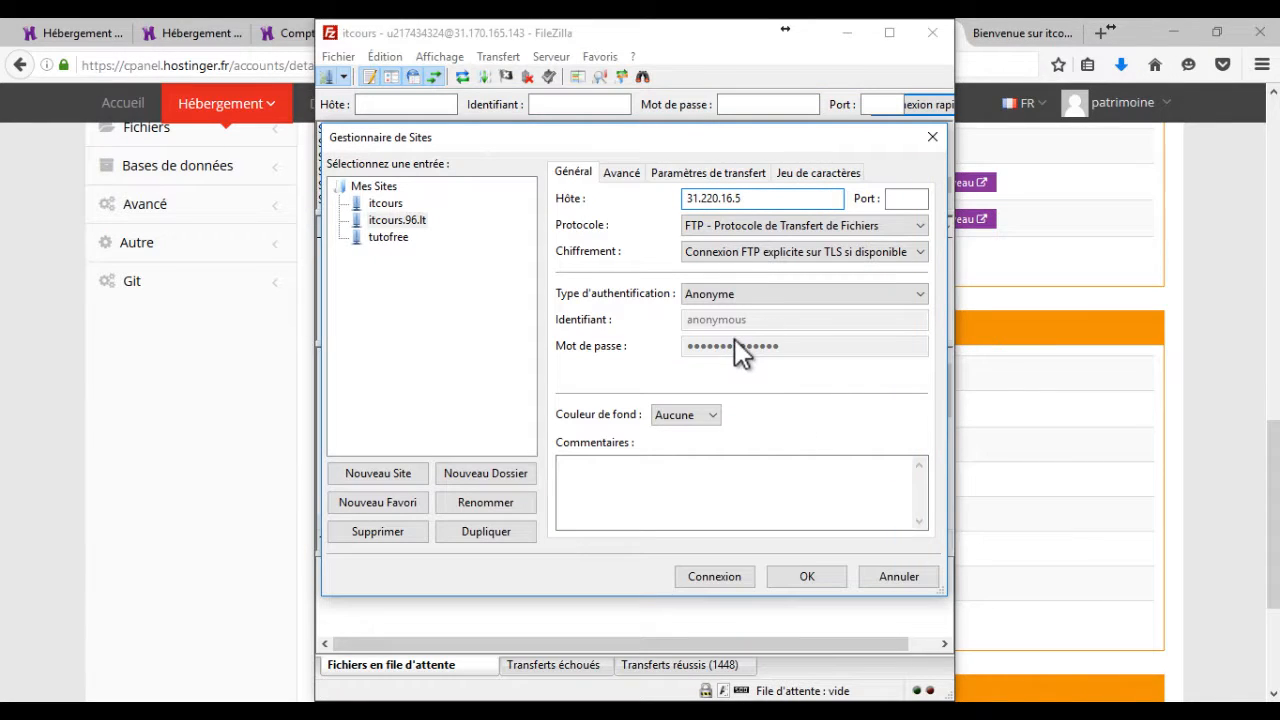
pyautogui.click(710, 294)
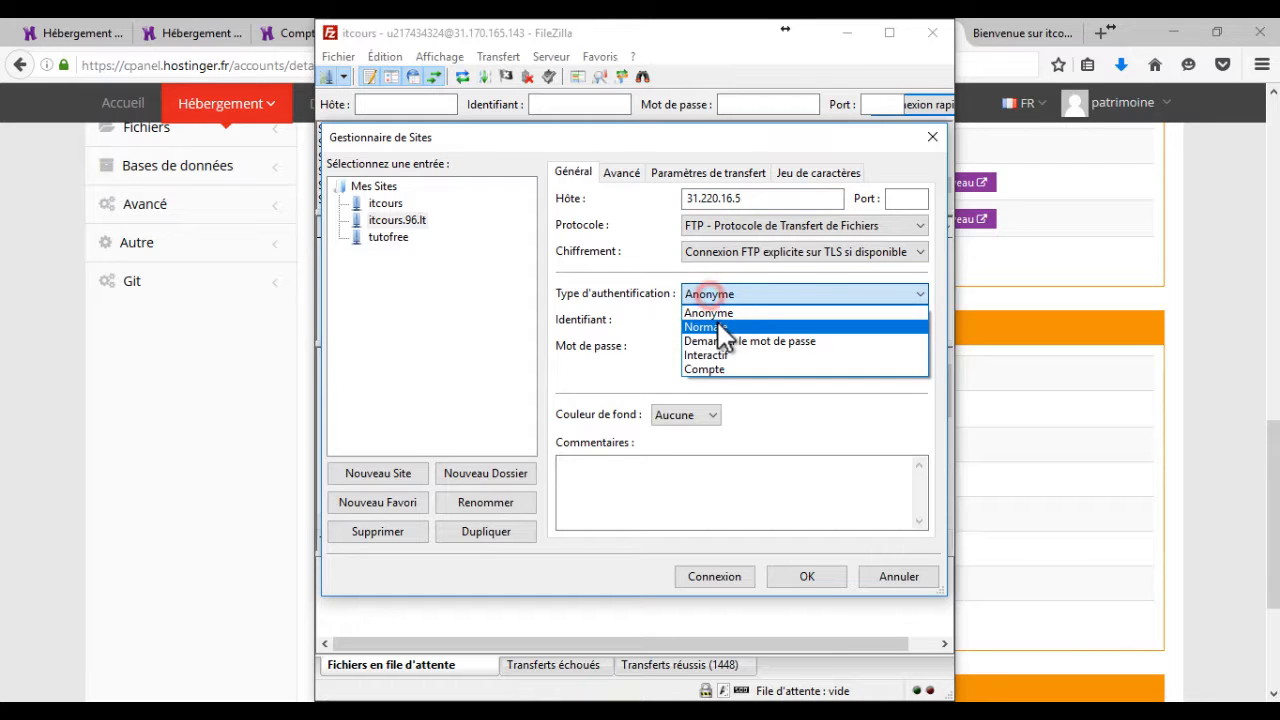
pyautogui.click(712, 328)
pyautogui.moveTo(749, 319); pyautogui.dragTo(671, 329)
pyautogui.hotkey('ctrl', 'v')
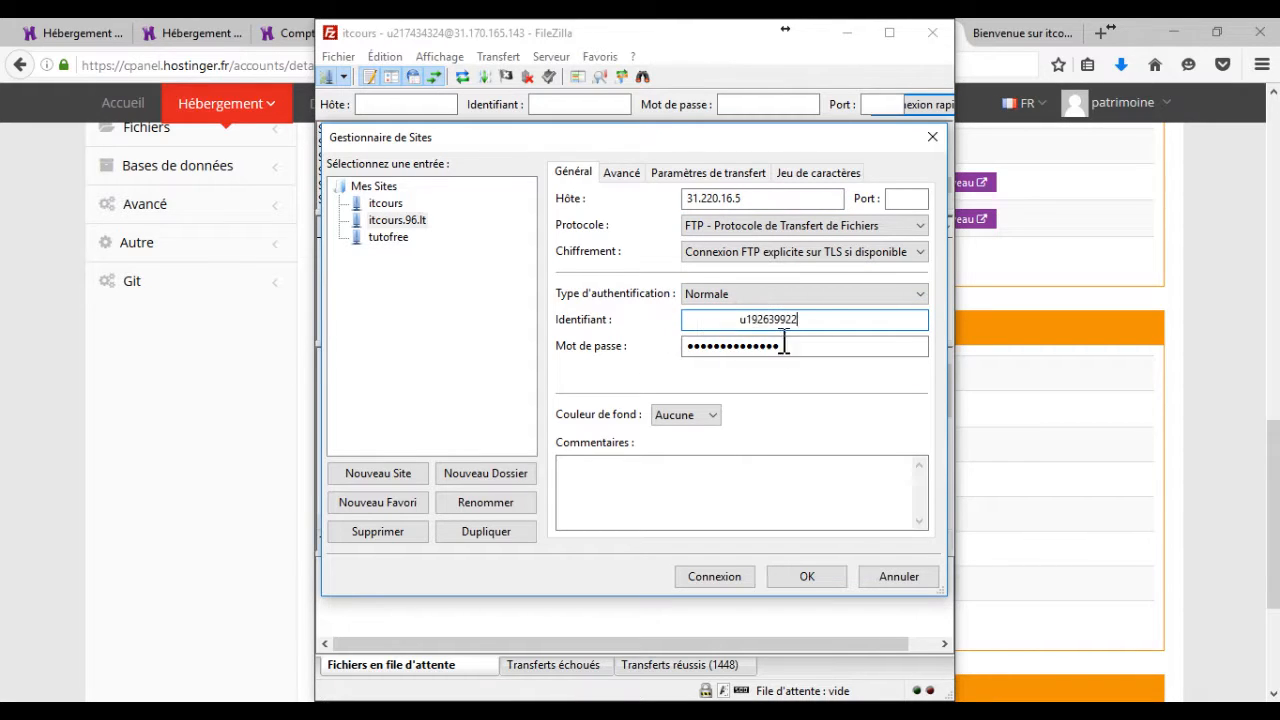
# Remove the stray space before the username, enter the password, and save the site.
pyautogui.moveTo(786, 346); pyautogui.dragTo(634, 349)
pyautogui.moveTo(738, 320); pyautogui.dragTo(634, 341)
pyautogui.press('BackSpace')
pyautogui.moveTo(791, 348); pyautogui.dragTo(641, 358)
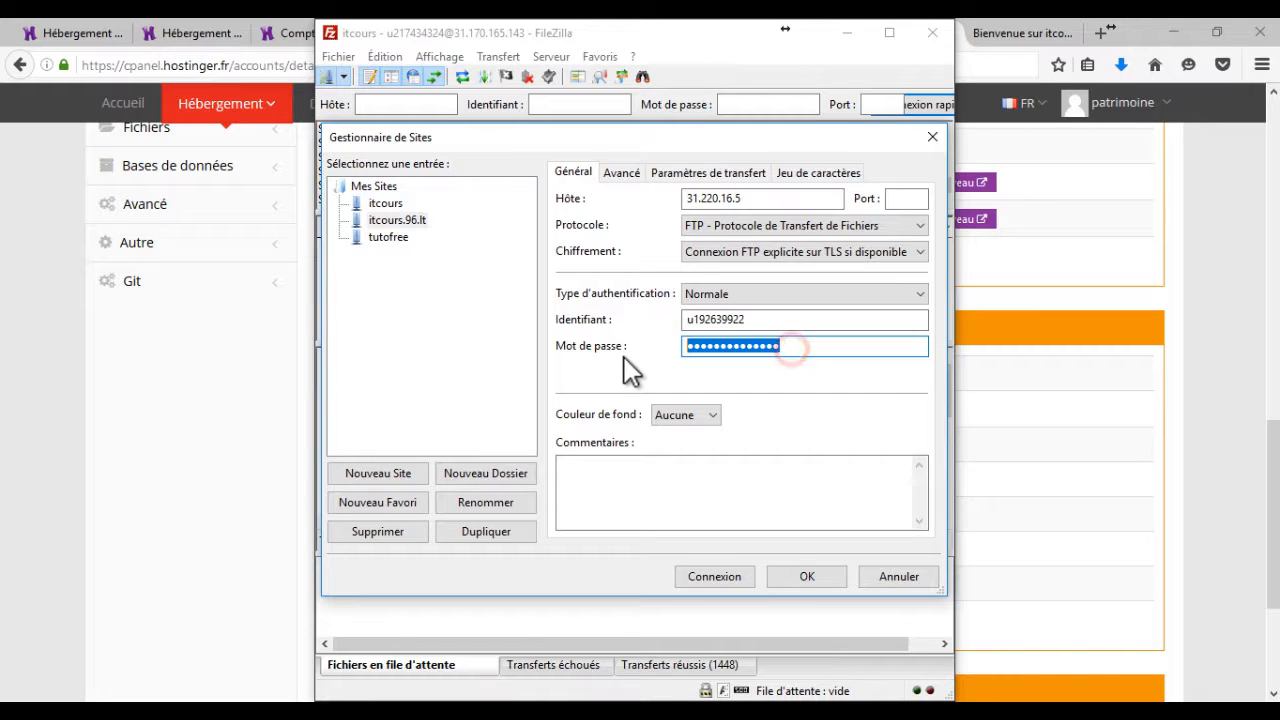
pyautogui.write('•••••••••')
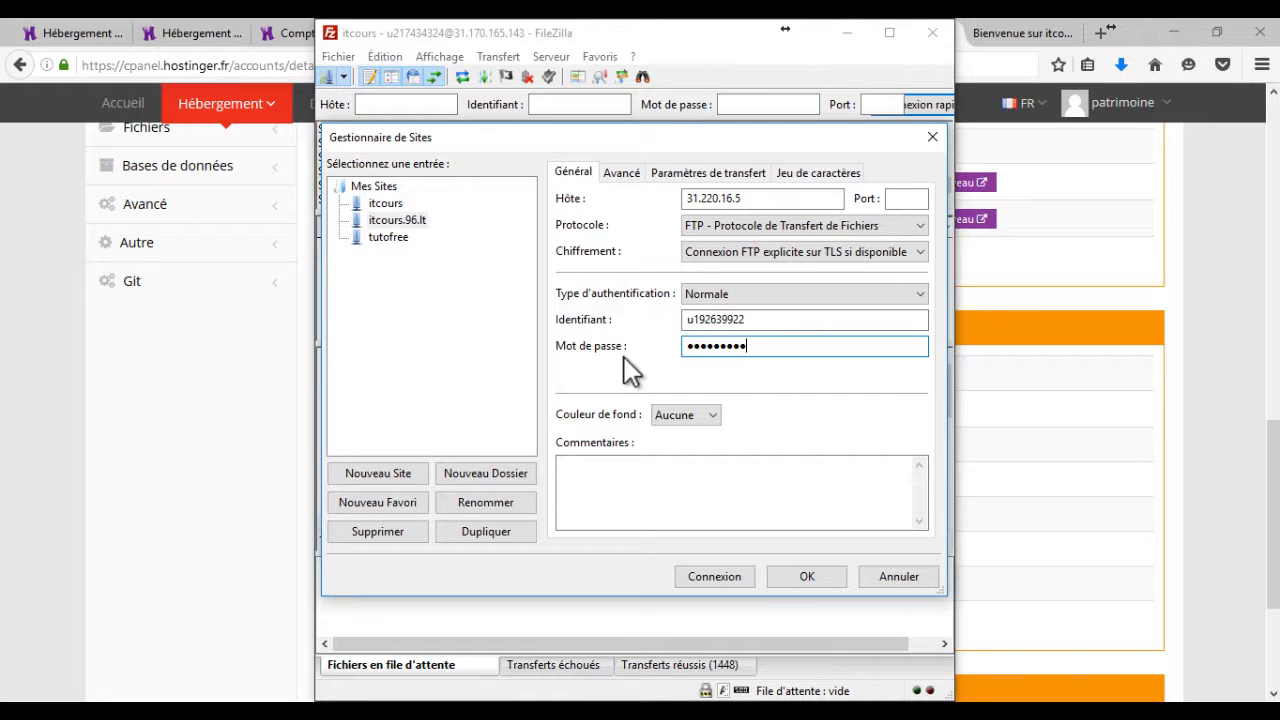
pyautogui.click(807, 578)
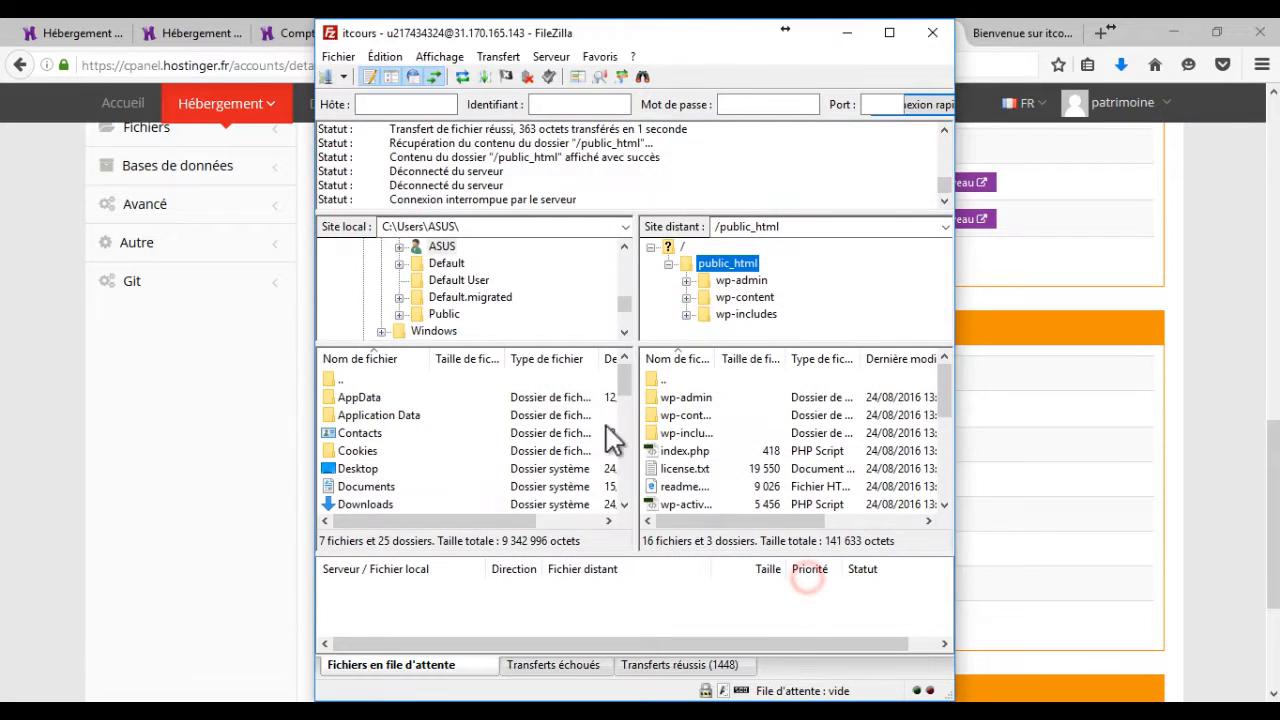
# Disconnect, connect to itcours.96.lt from the saved-sites list, and accept its certificate.
pyautogui.click(344, 77)
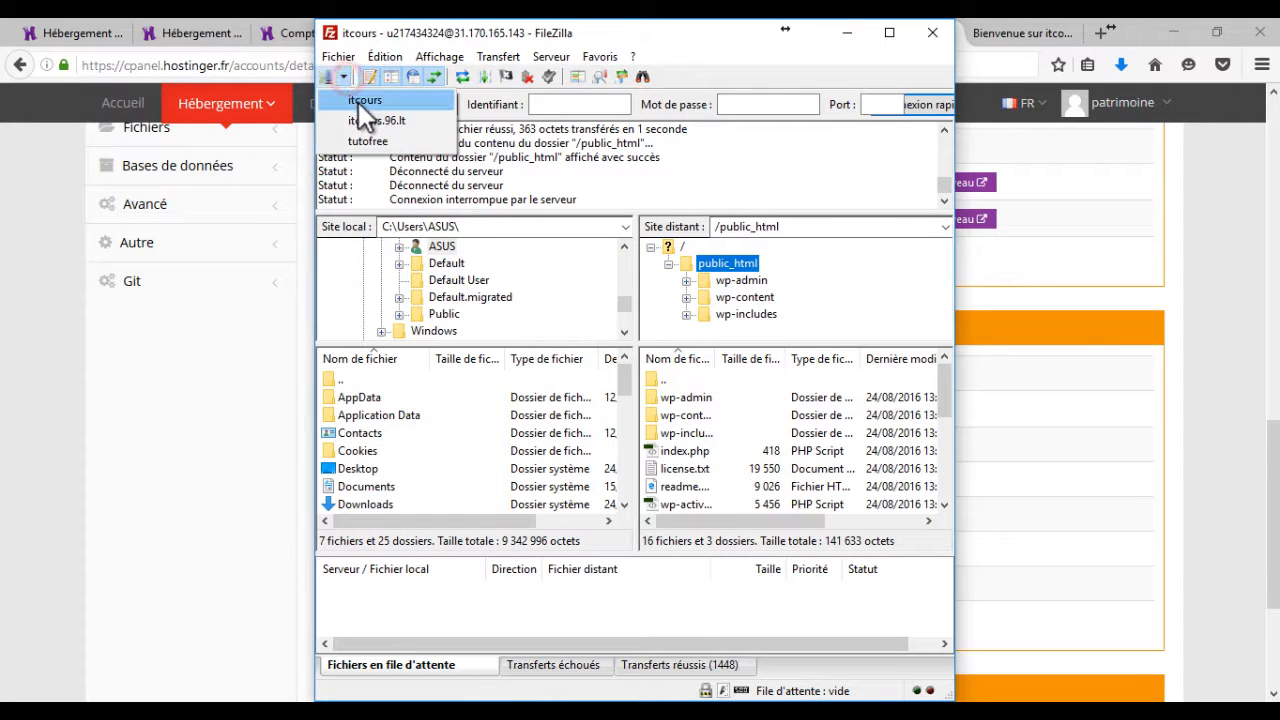
pyautogui.click(527, 76)
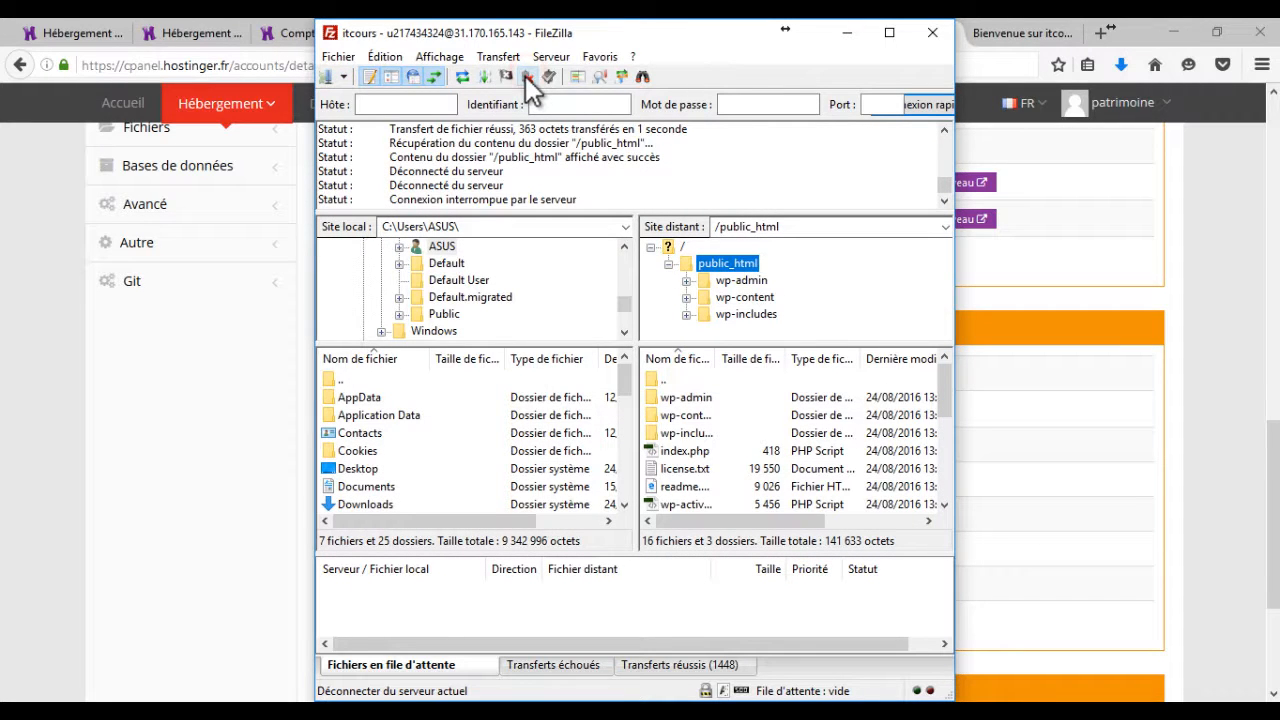
pyautogui.click(527, 77)
pyautogui.click(342, 77)
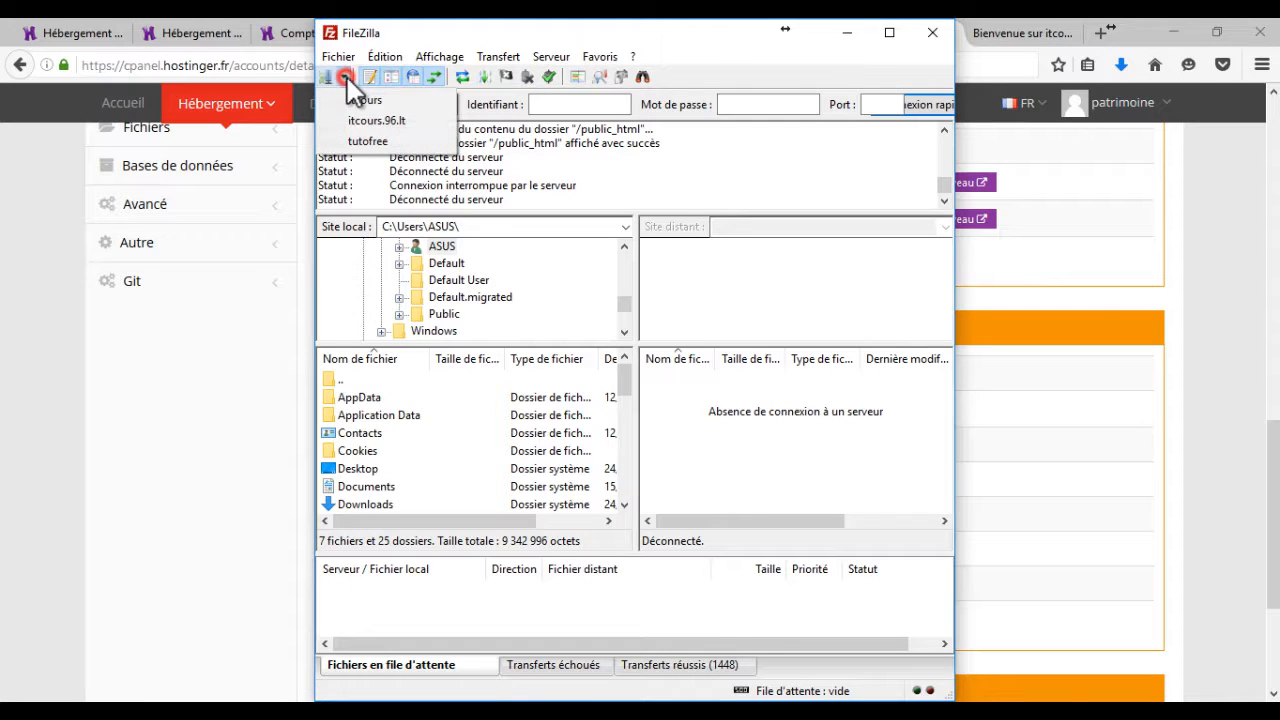
pyautogui.click(358, 120)
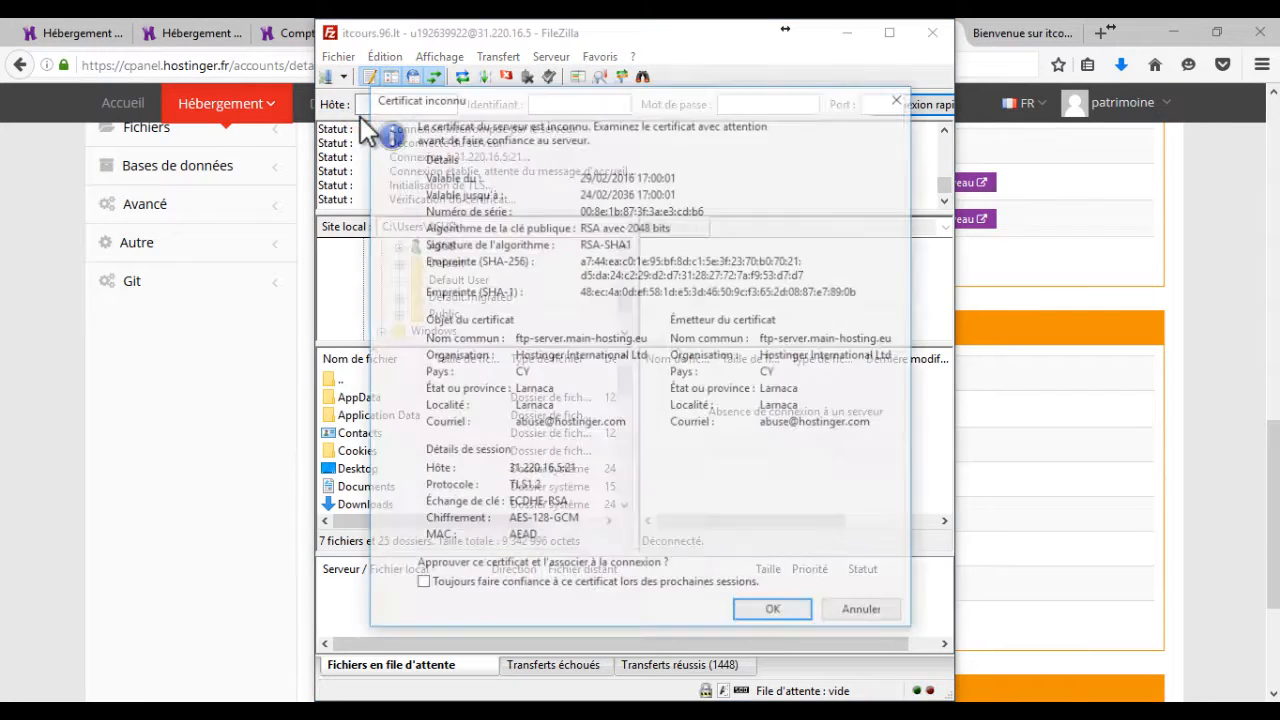
pyautogui.click(750, 610)
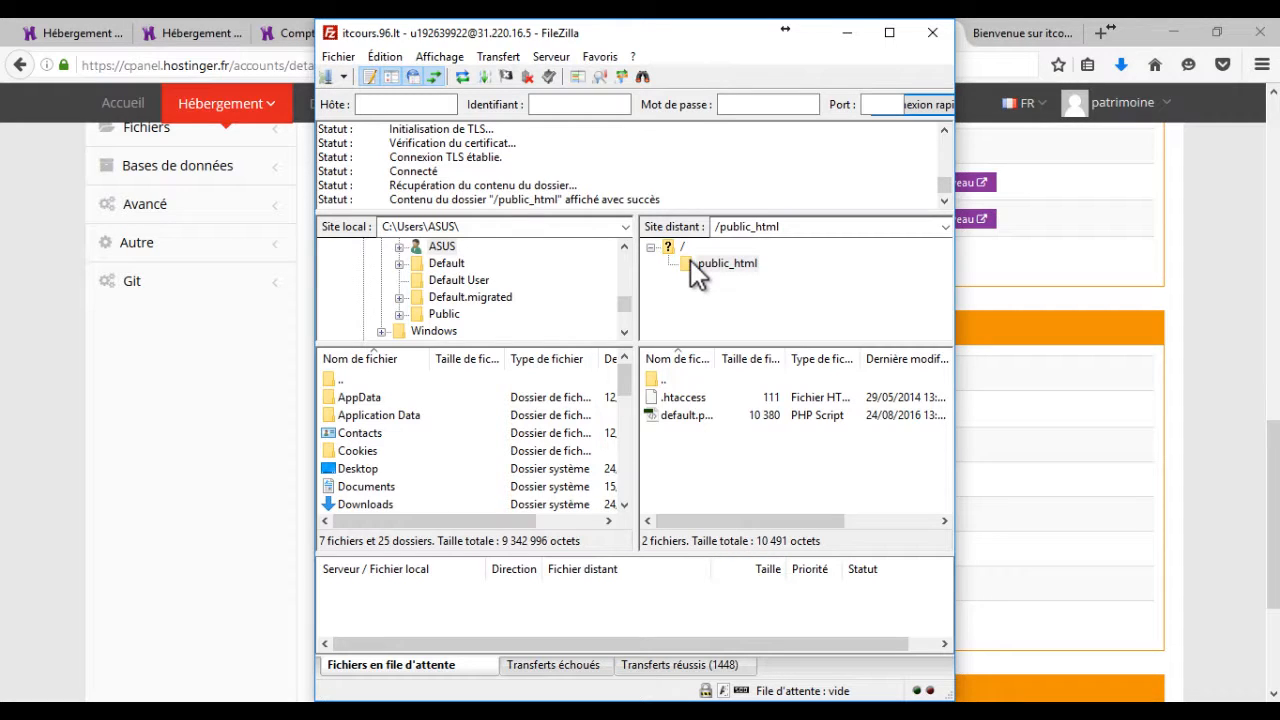
# Inspect the remote public_html folder's default.php and .htaccess files.
pyautogui.click(690, 262)
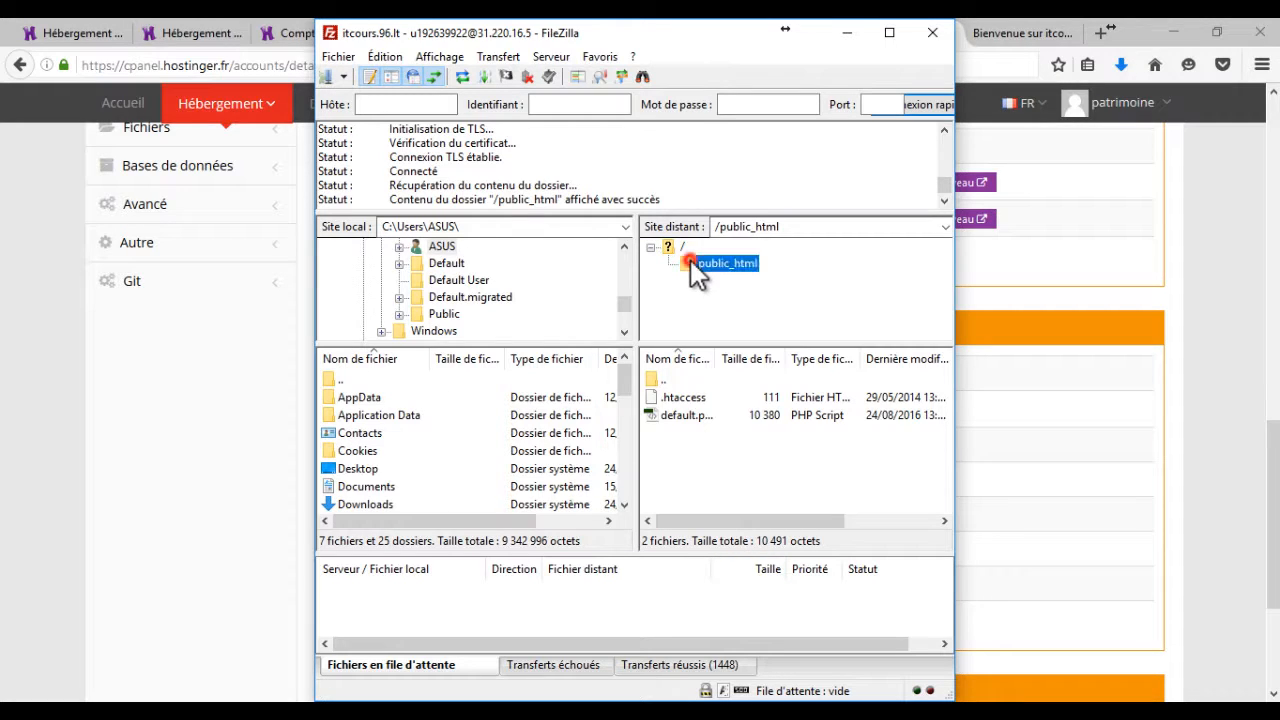
pyautogui.click(694, 415)
pyautogui.keyDown('shift'); pyautogui.click(659, 396); pyautogui.keyUp('shift')
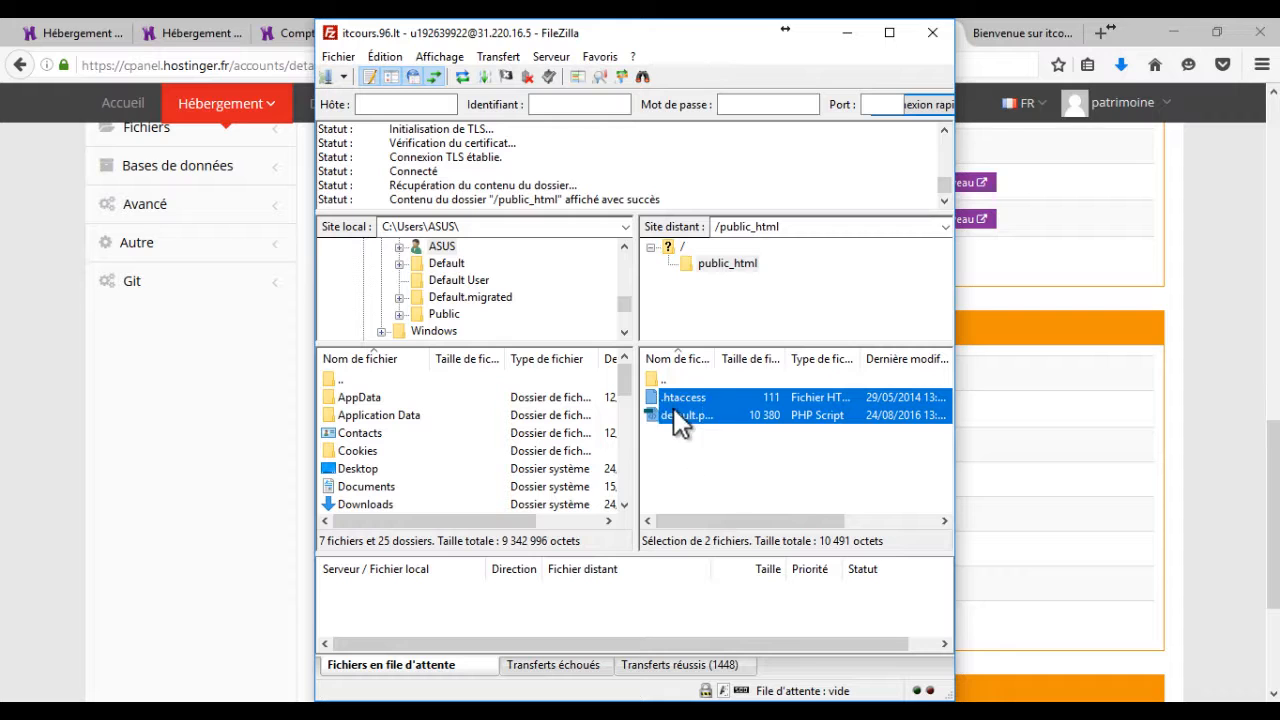
pyautogui.click(697, 262)
pyautogui.click(212, 409)
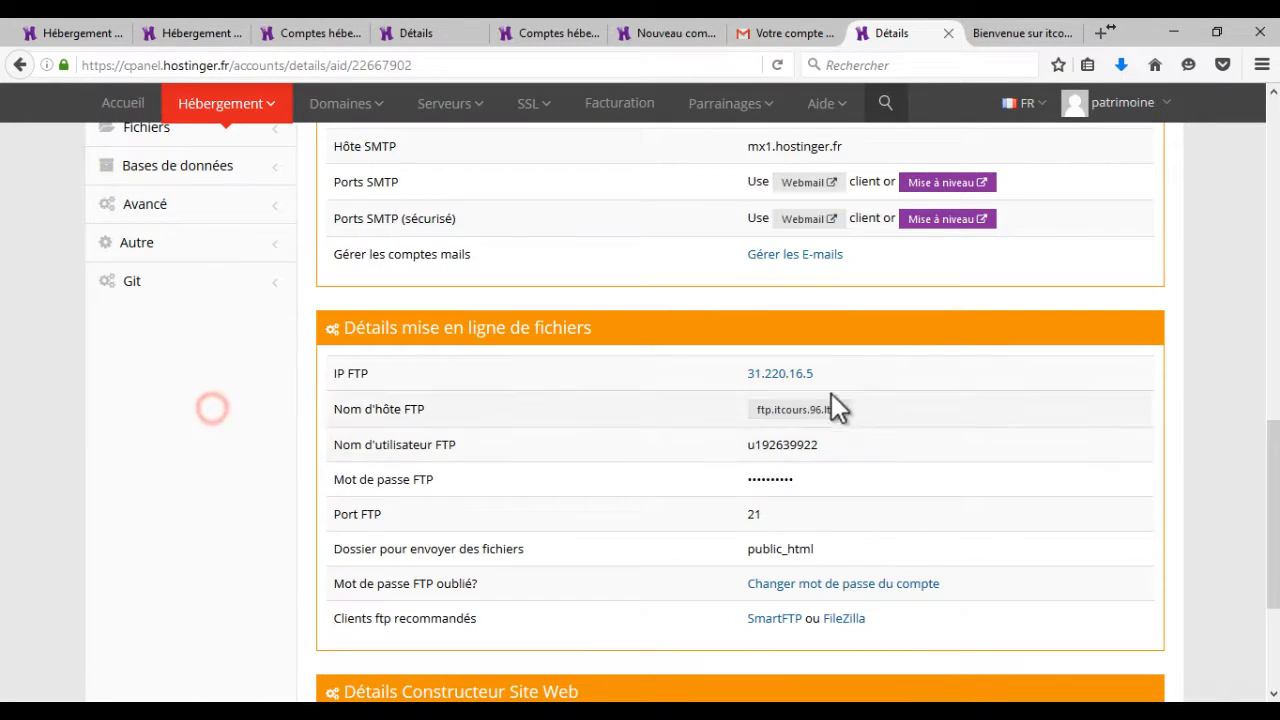
# Open the itcours.96.lt web file manager and enter the public_html folder.
pyautogui.scroll(10, 843, 399)
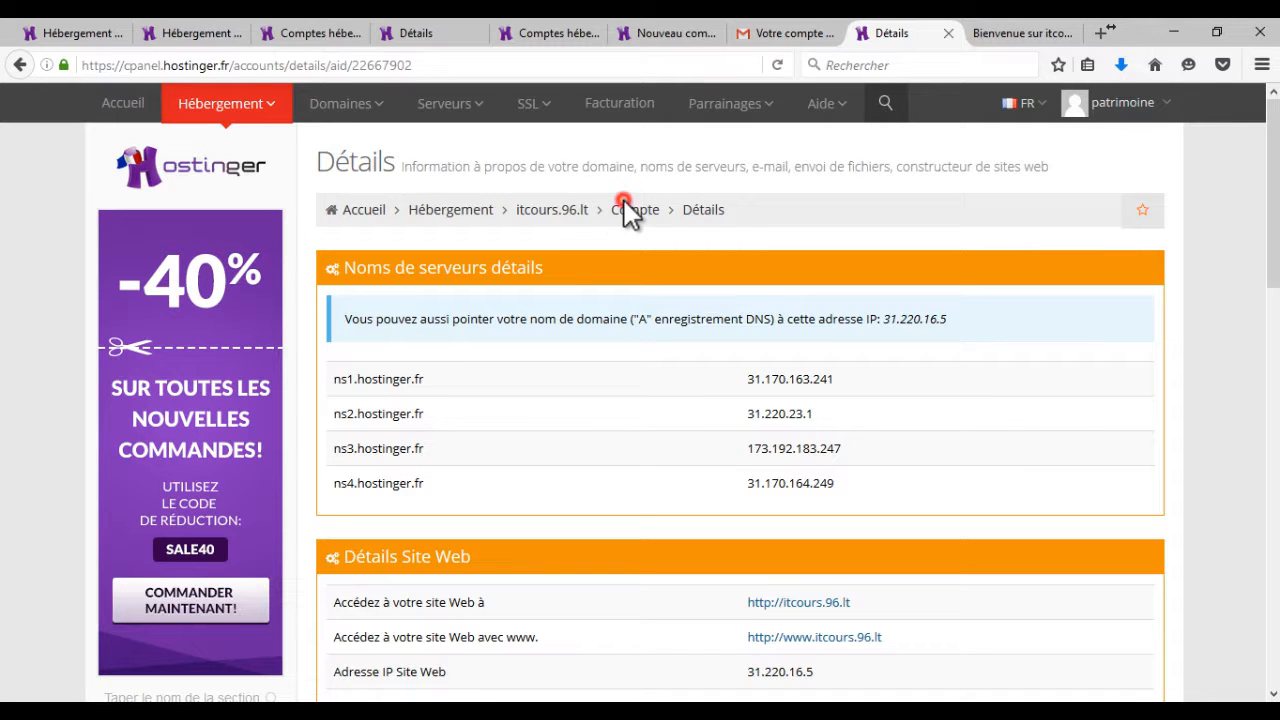
pyautogui.click(562, 213)
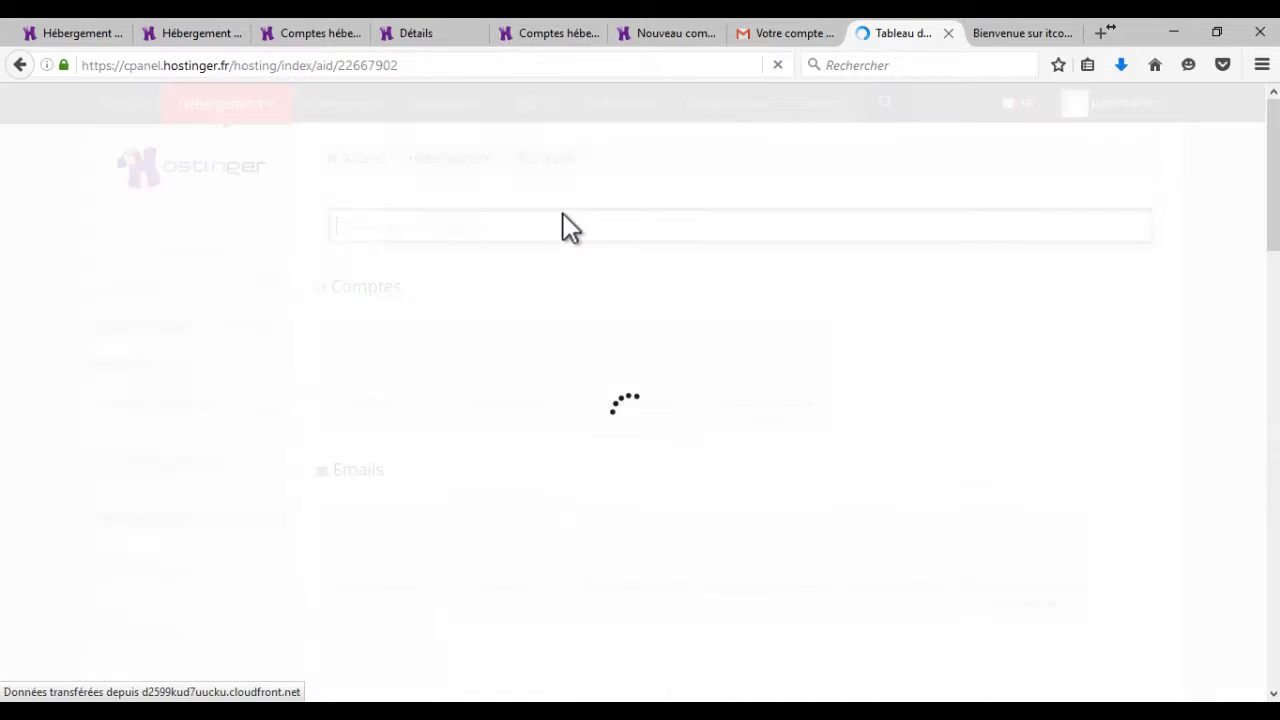
pyautogui.scroll(-1, 380, 430)
pyautogui.scroll(-10, 388, 440)
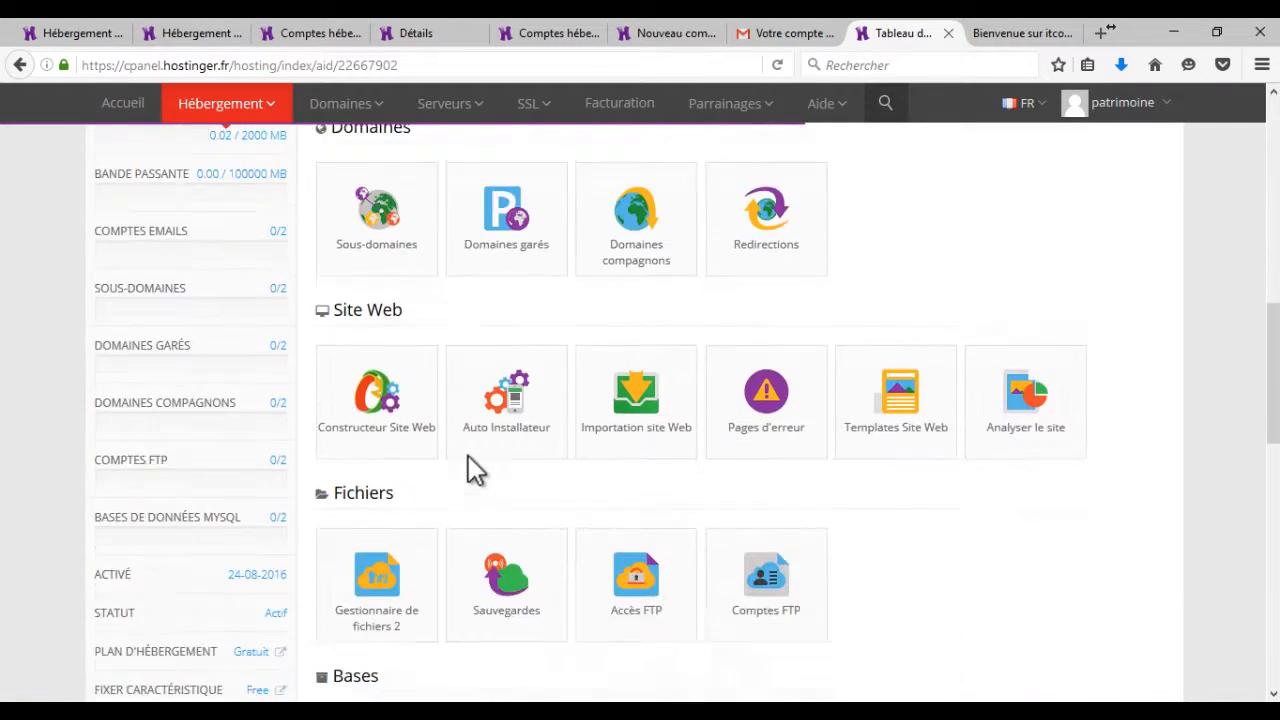
pyautogui.scroll(-3, 405, 435)
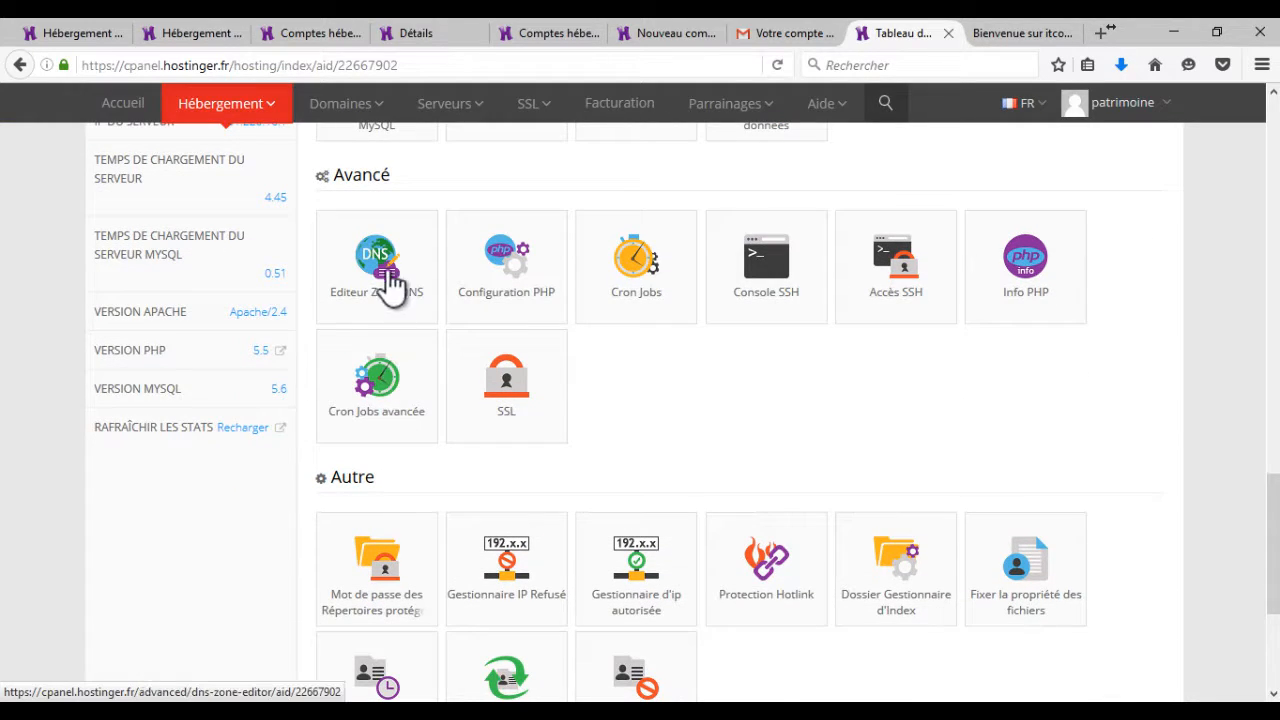
pyautogui.scroll(-2, 390, 325)
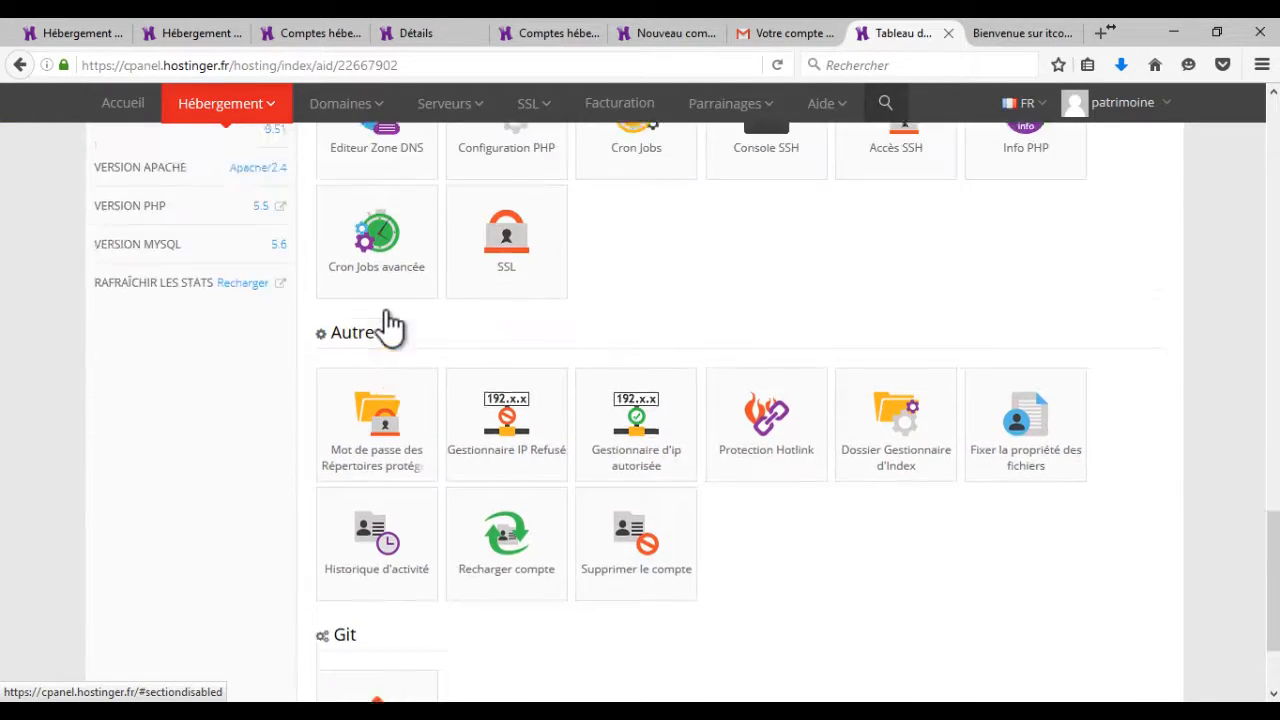
pyautogui.scroll(6, 390, 323)
pyautogui.scroll(-1, 390, 325)
pyautogui.click(398, 265)
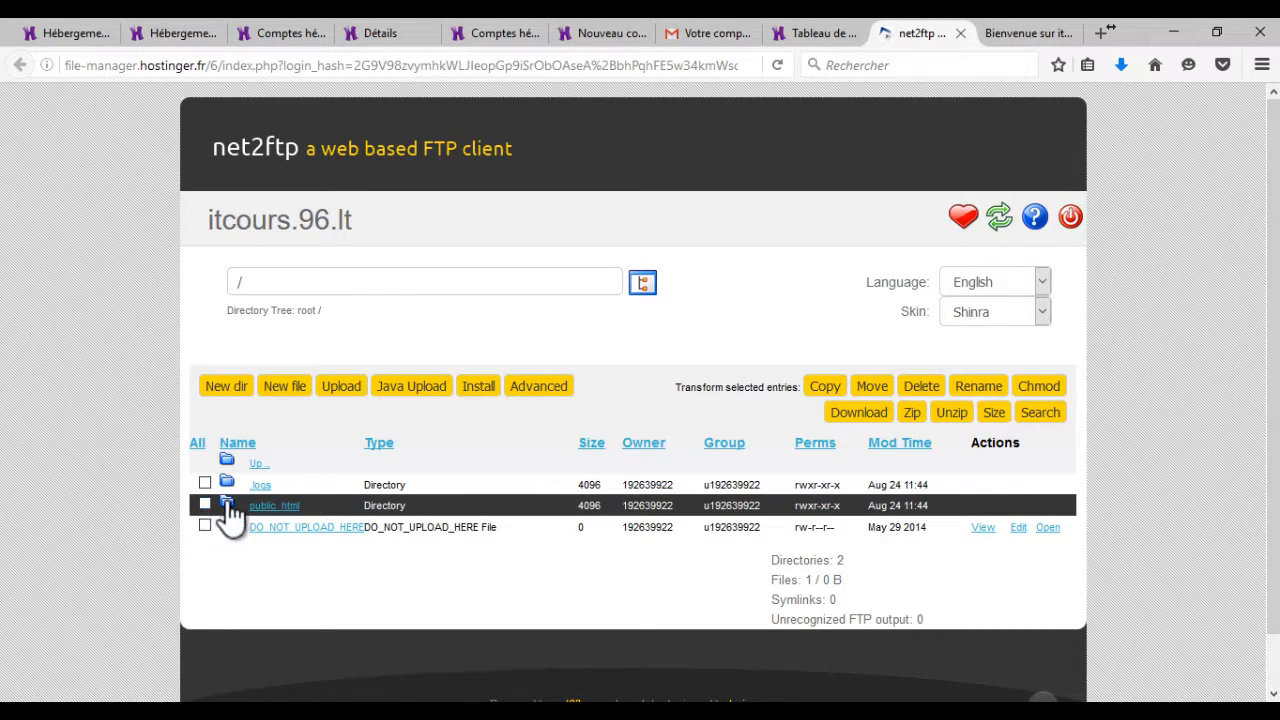
pyautogui.click(232, 505)
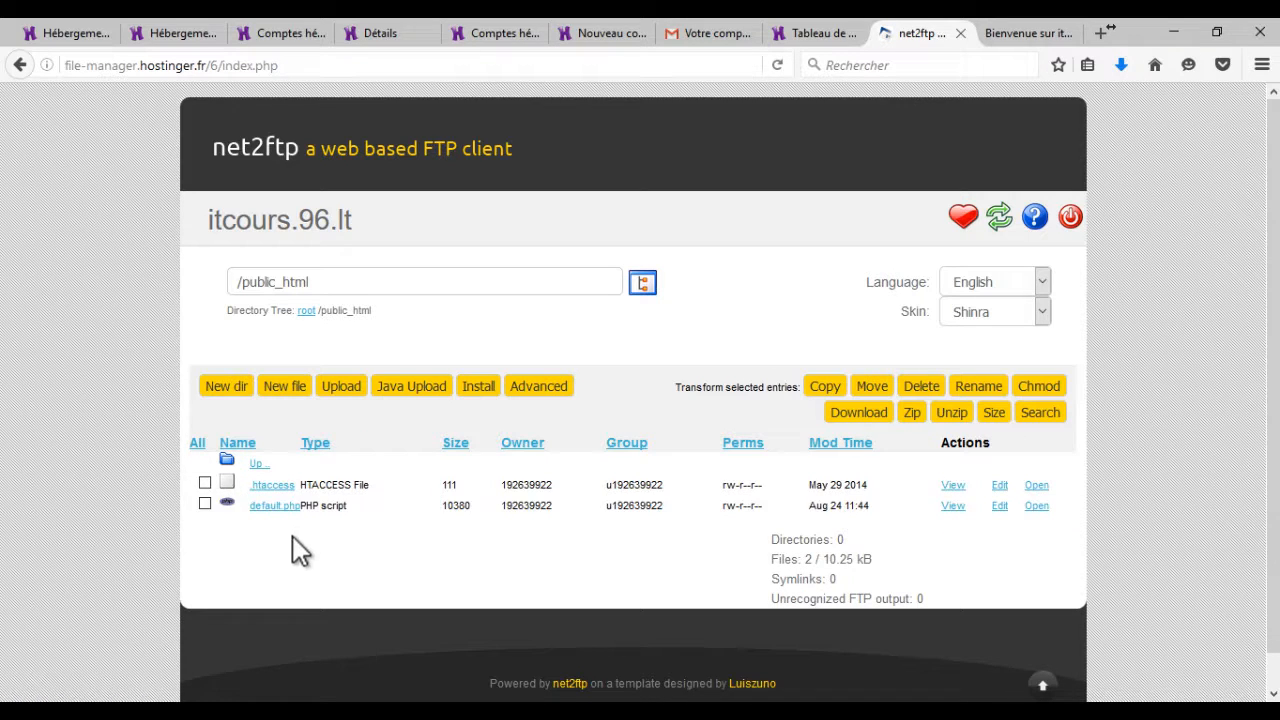
# Check default.php and .htaccess and download both to disk as a backup.
pyautogui.click(205, 505)
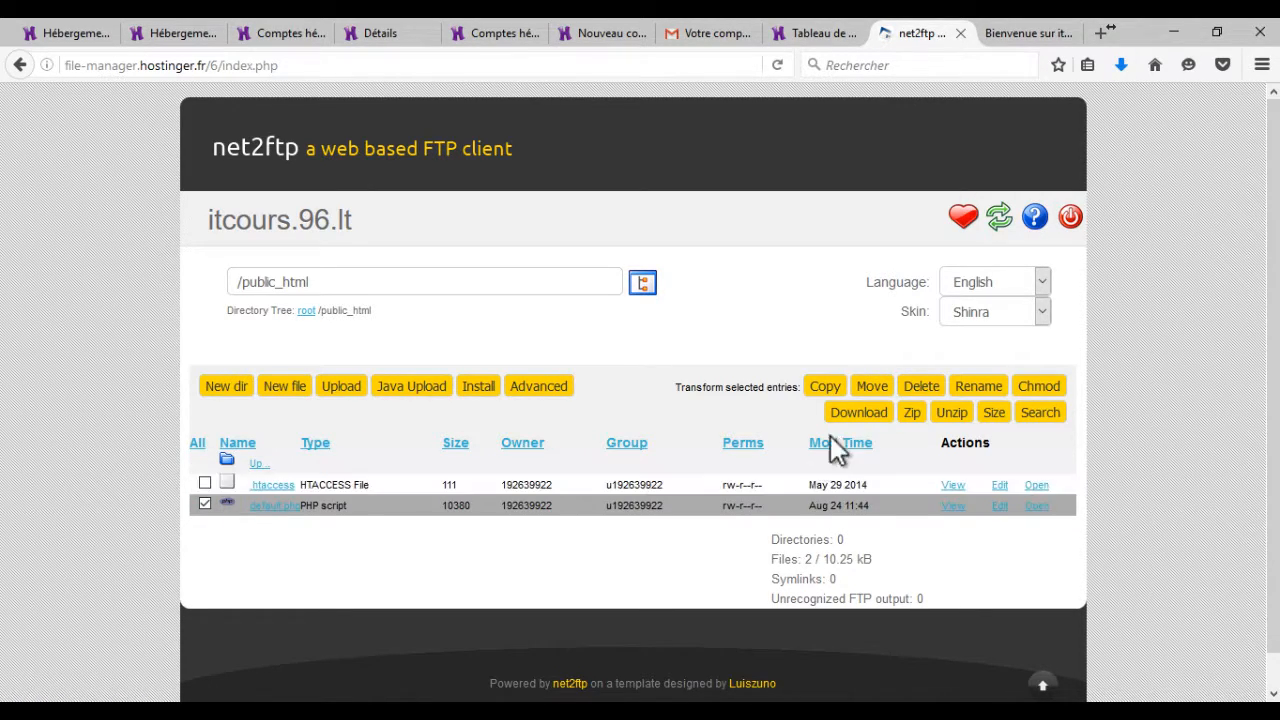
pyautogui.click(205, 484)
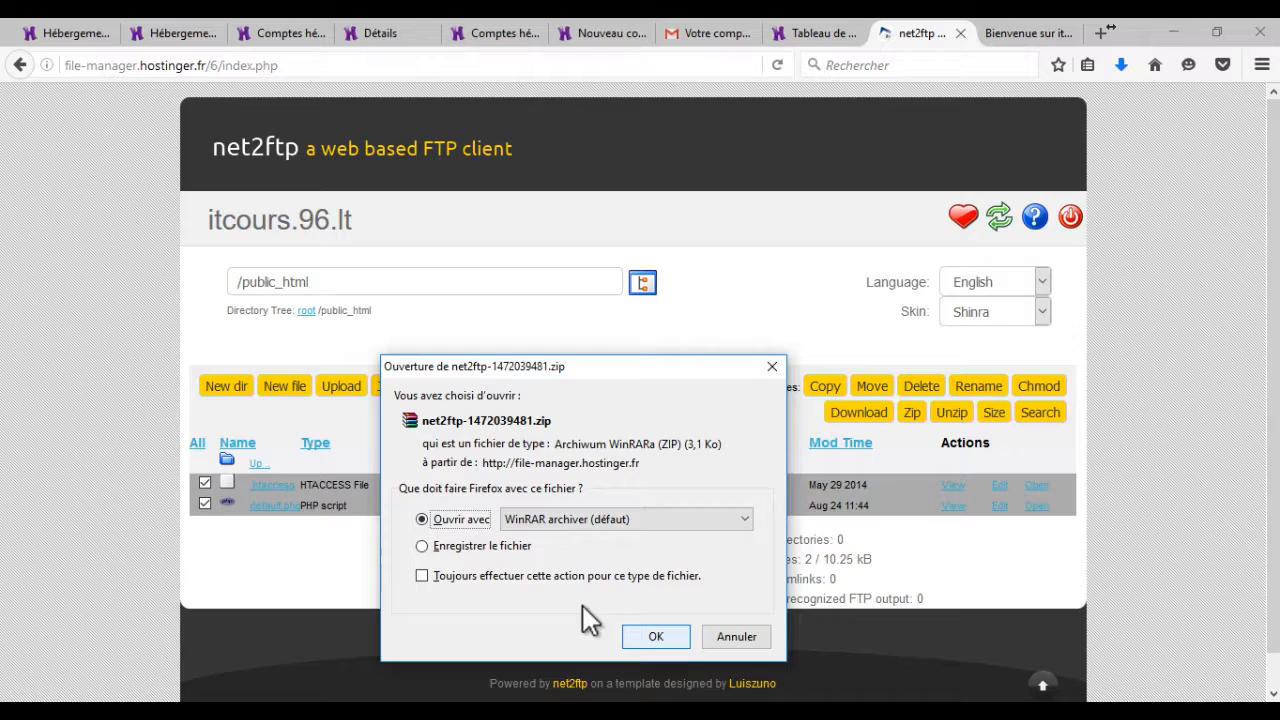
pyautogui.click(503, 547)
pyautogui.click(656, 637)
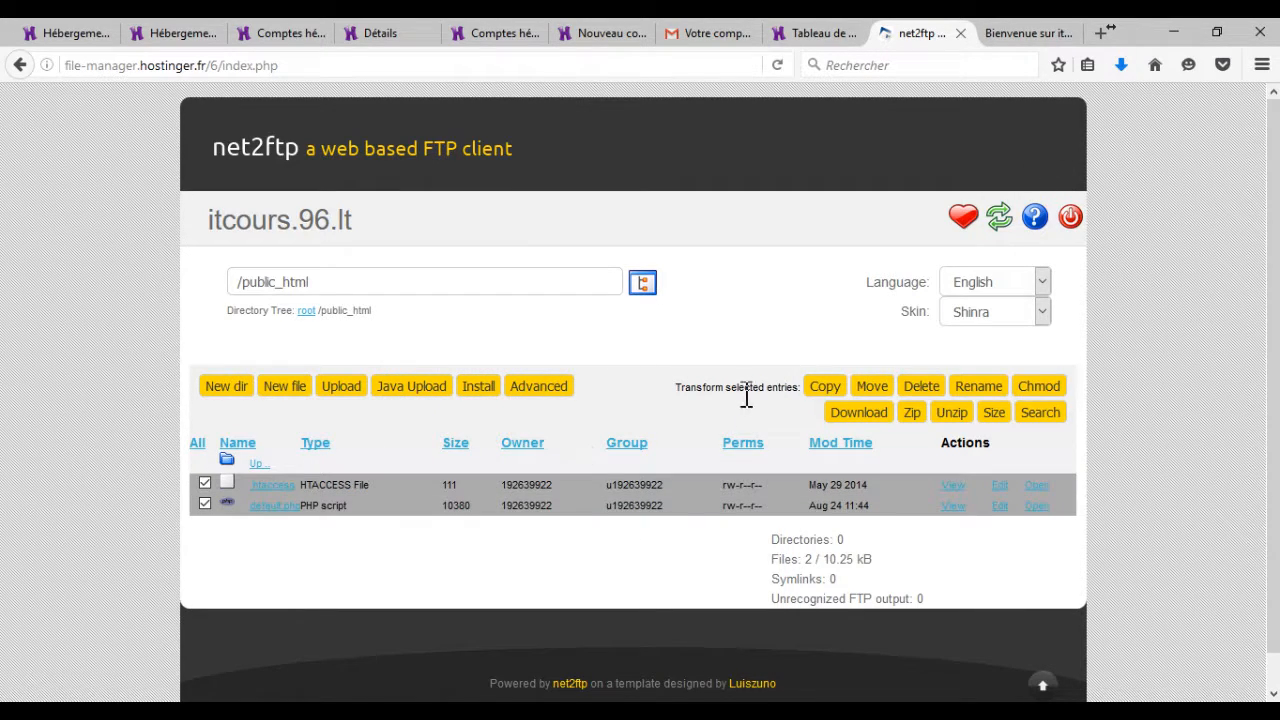
# Delete .htaccess and default.php, then return to the root directory.
pyautogui.click(922, 390)
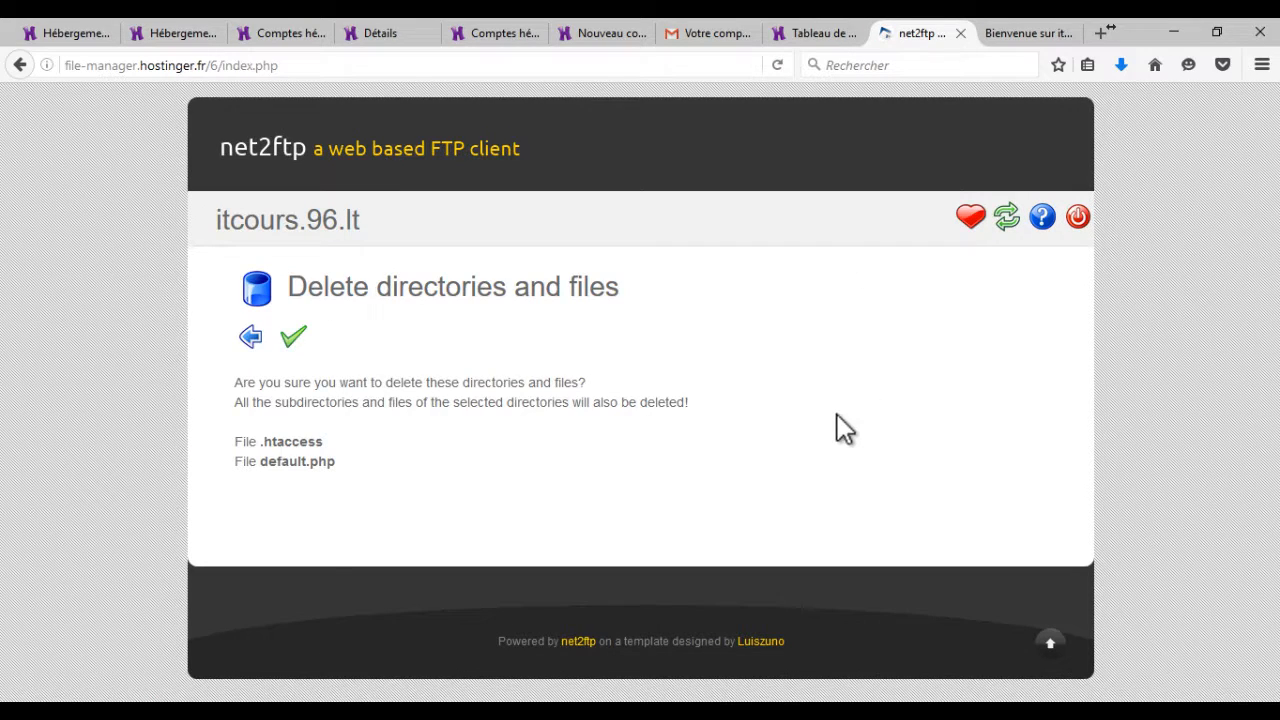
pyautogui.click(291, 340)
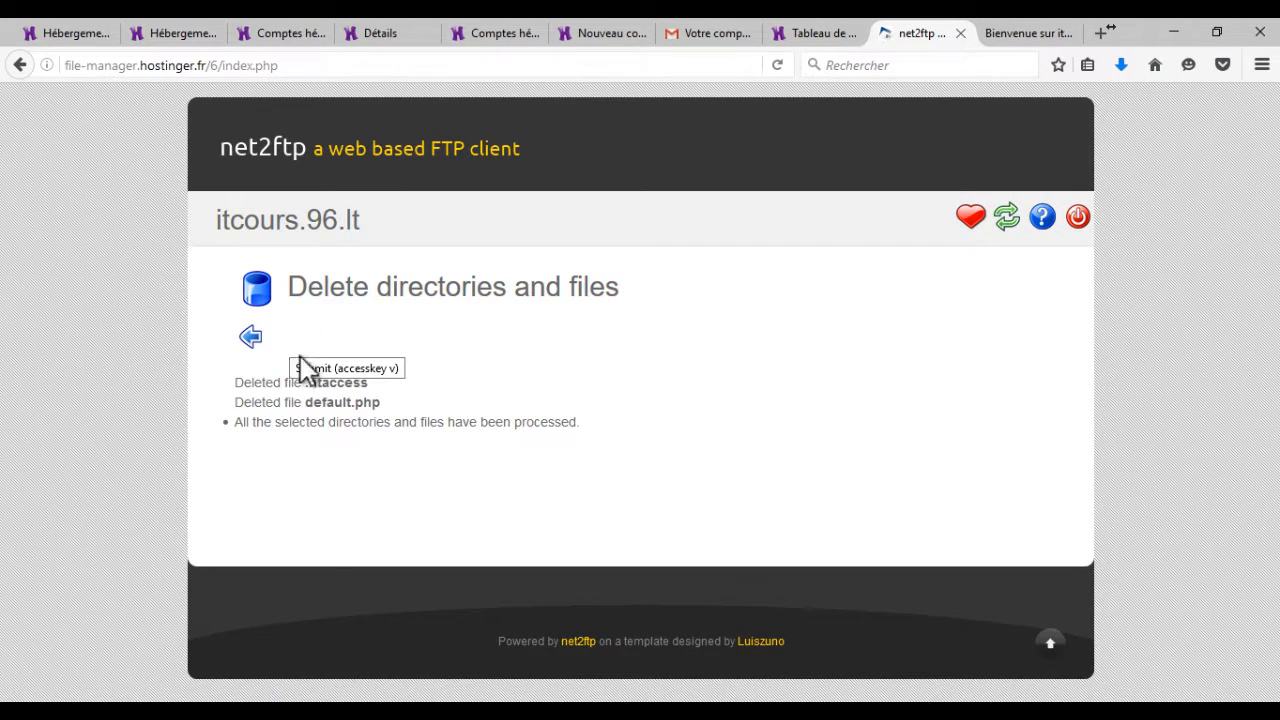
pyautogui.click(250, 336)
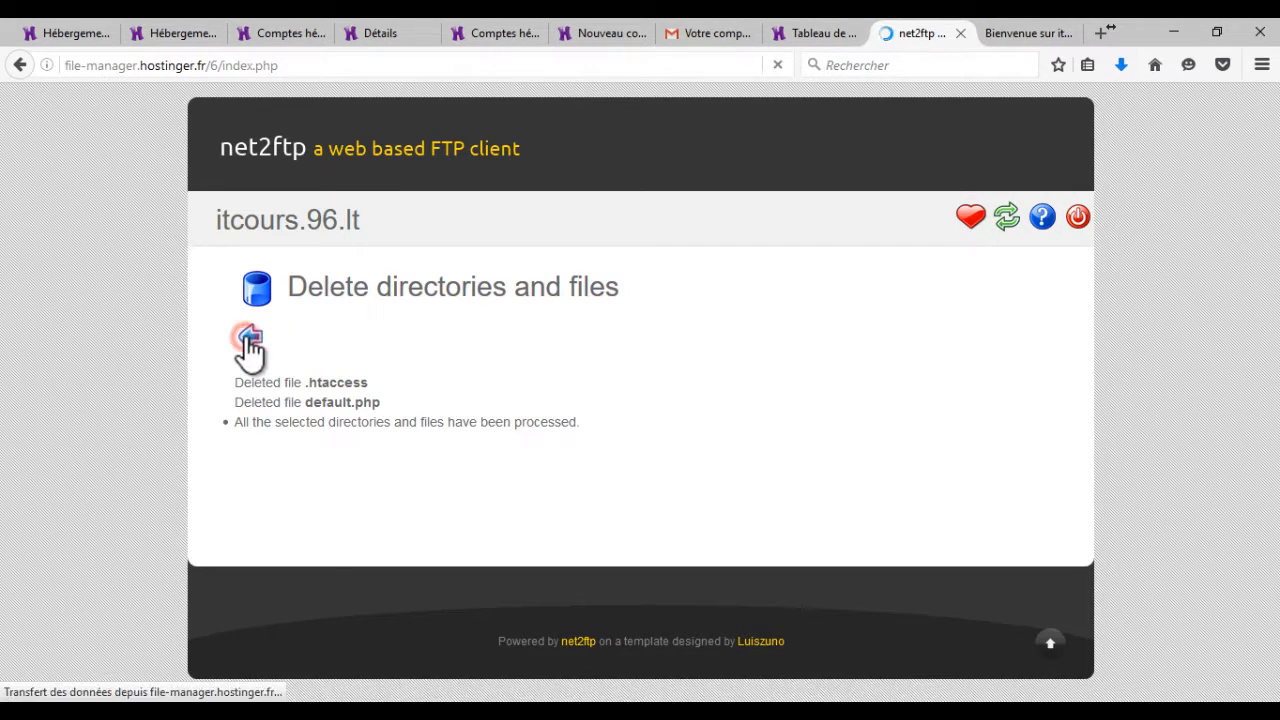
pyautogui.click(302, 466)
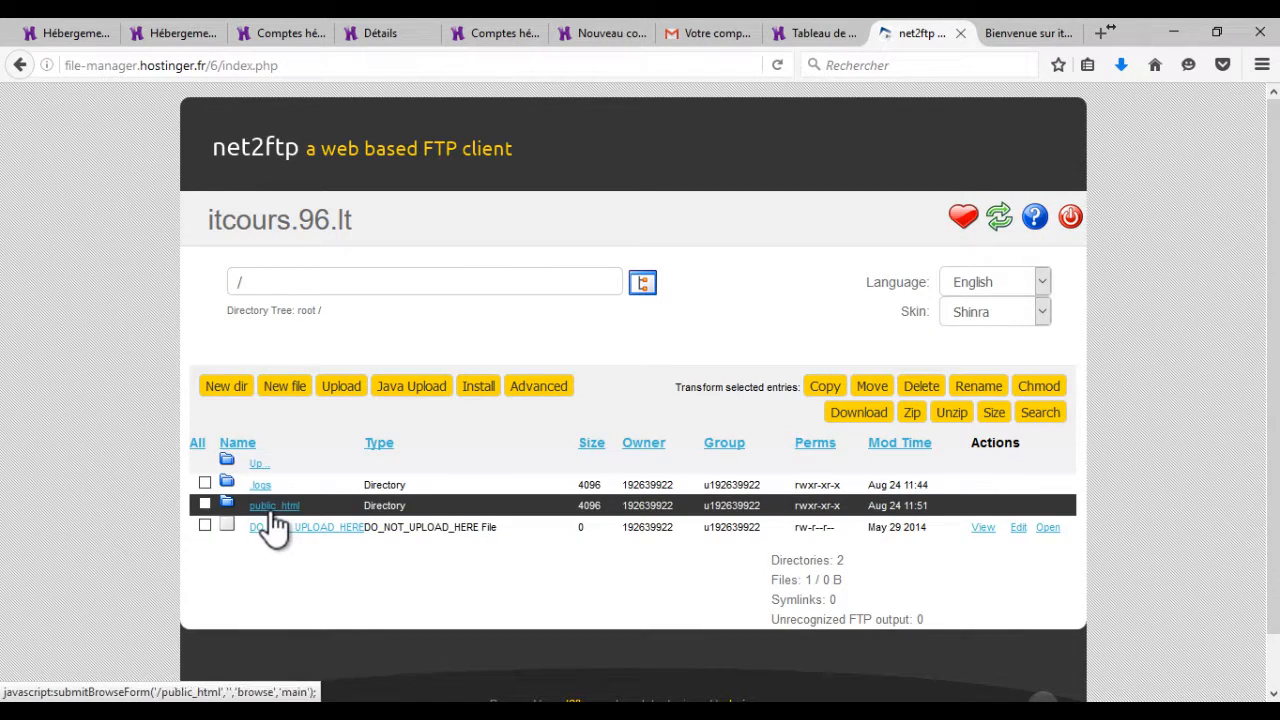
# Reload itcours.96.lt and confirm it shows an empty 'Index of /' page.
pyautogui.click(1025, 33)
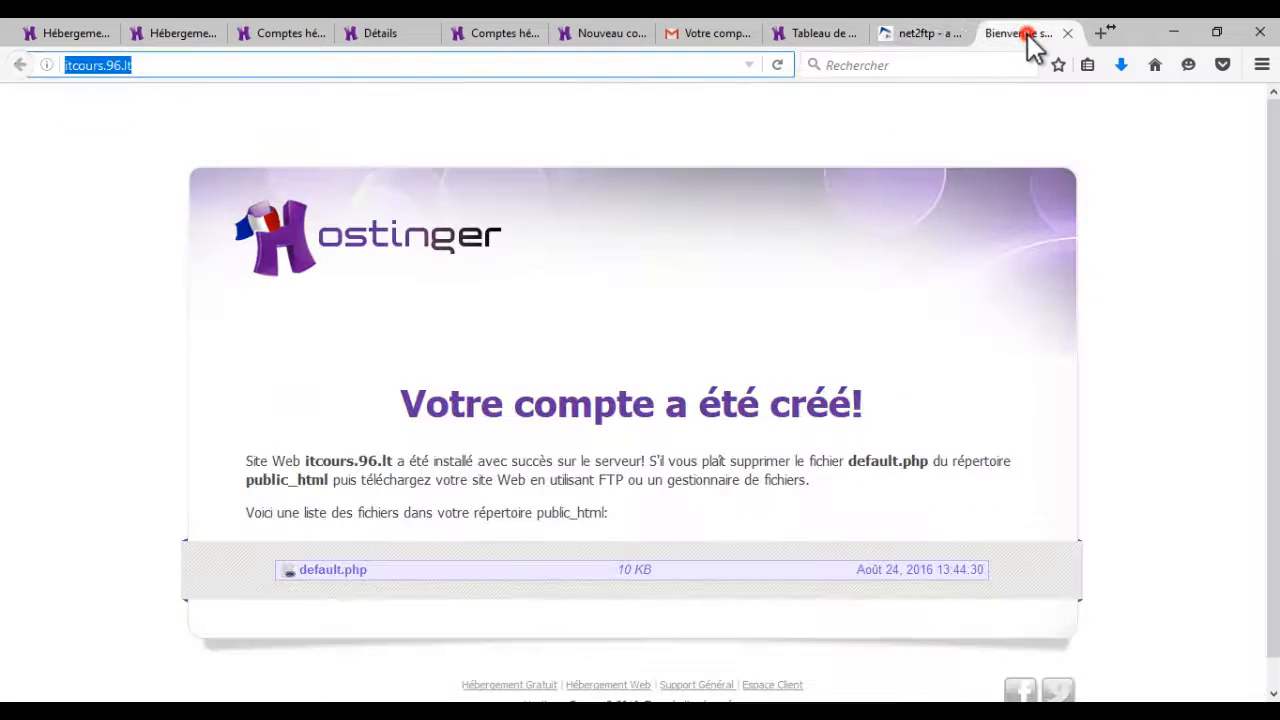
pyautogui.click(377, 62)
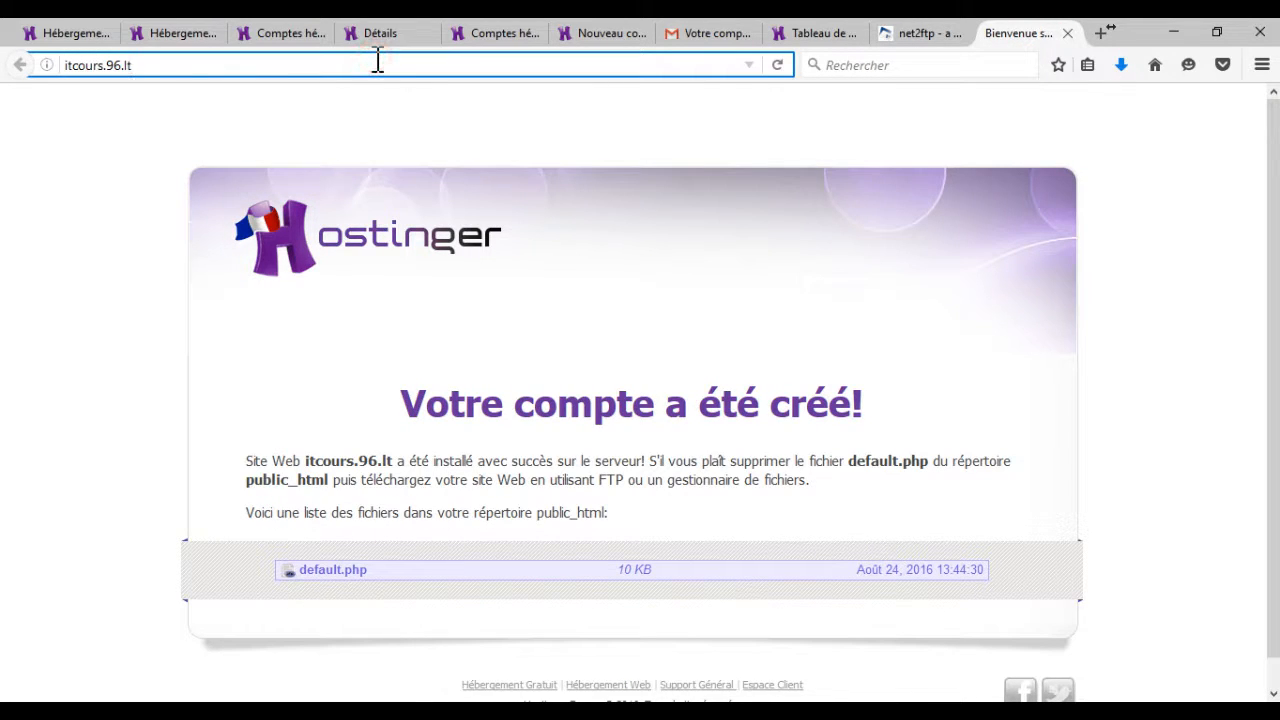
pyautogui.press('Return')
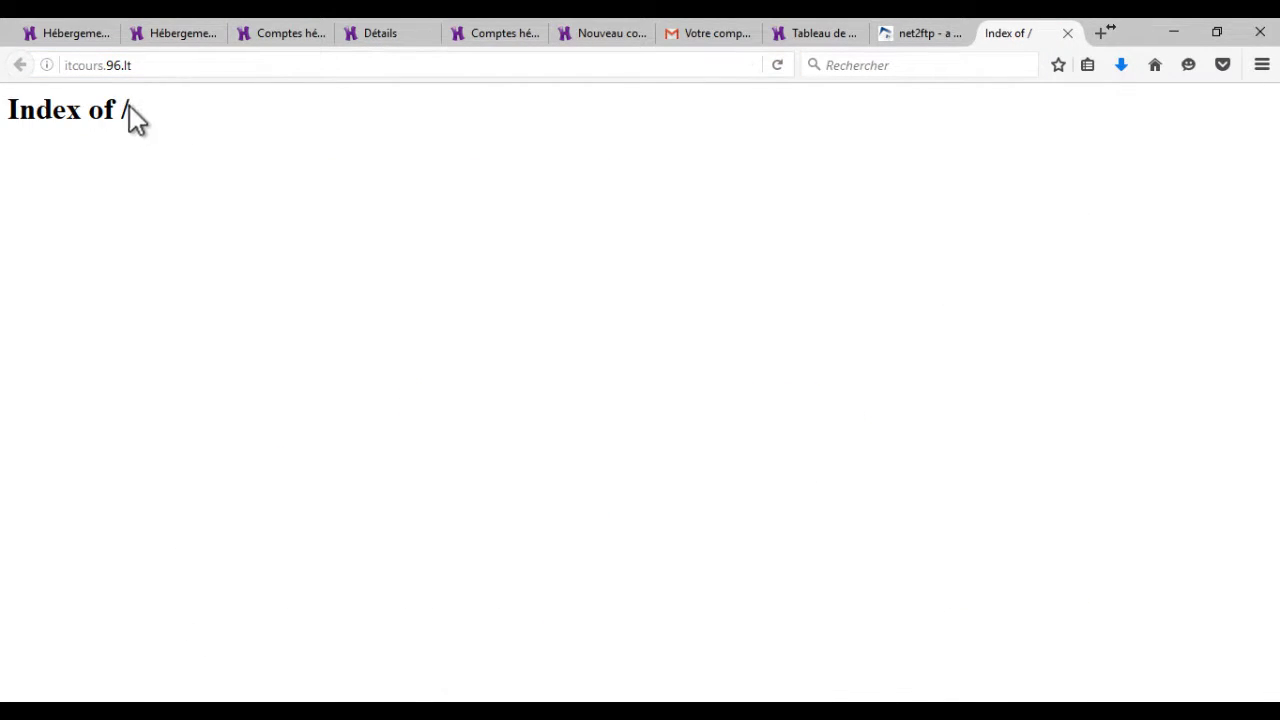
pyautogui.moveTo(129, 108); pyautogui.dragTo(3, 116)
pyautogui.moveTo(146, 122); pyautogui.dragTo(2, 102)
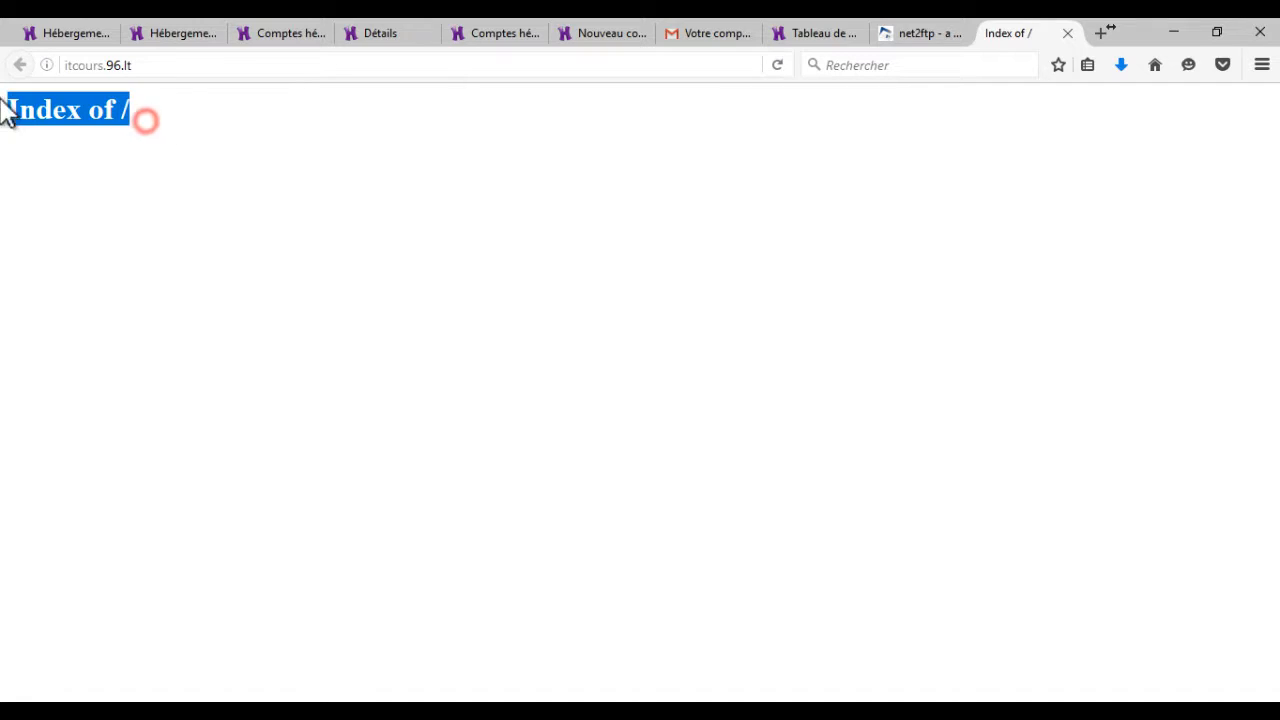
pyautogui.click(135, 104)
pyautogui.moveTo(194, 110); pyautogui.dragTo(50, 123)
# Refresh FileZilla's remote /public_html listing, now empty, and bring up the local wordpress folder.
pyautogui.click(170, 138)
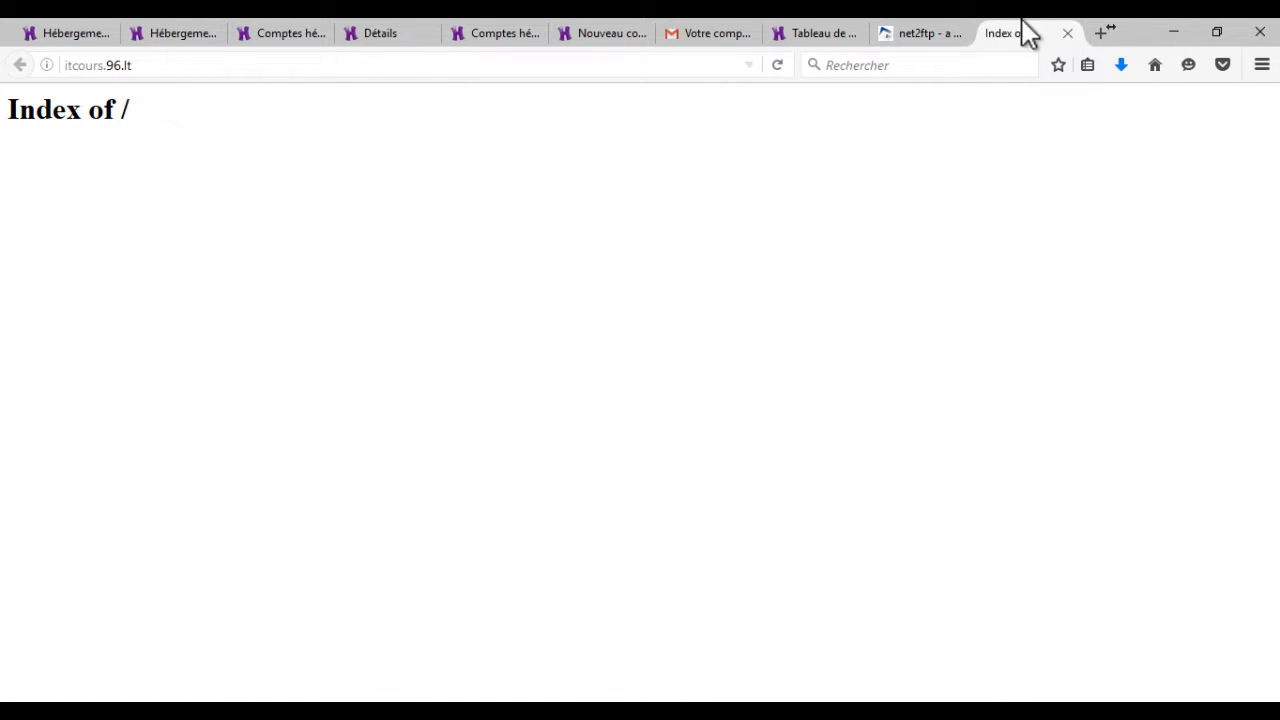
pyautogui.click(1175, 32)
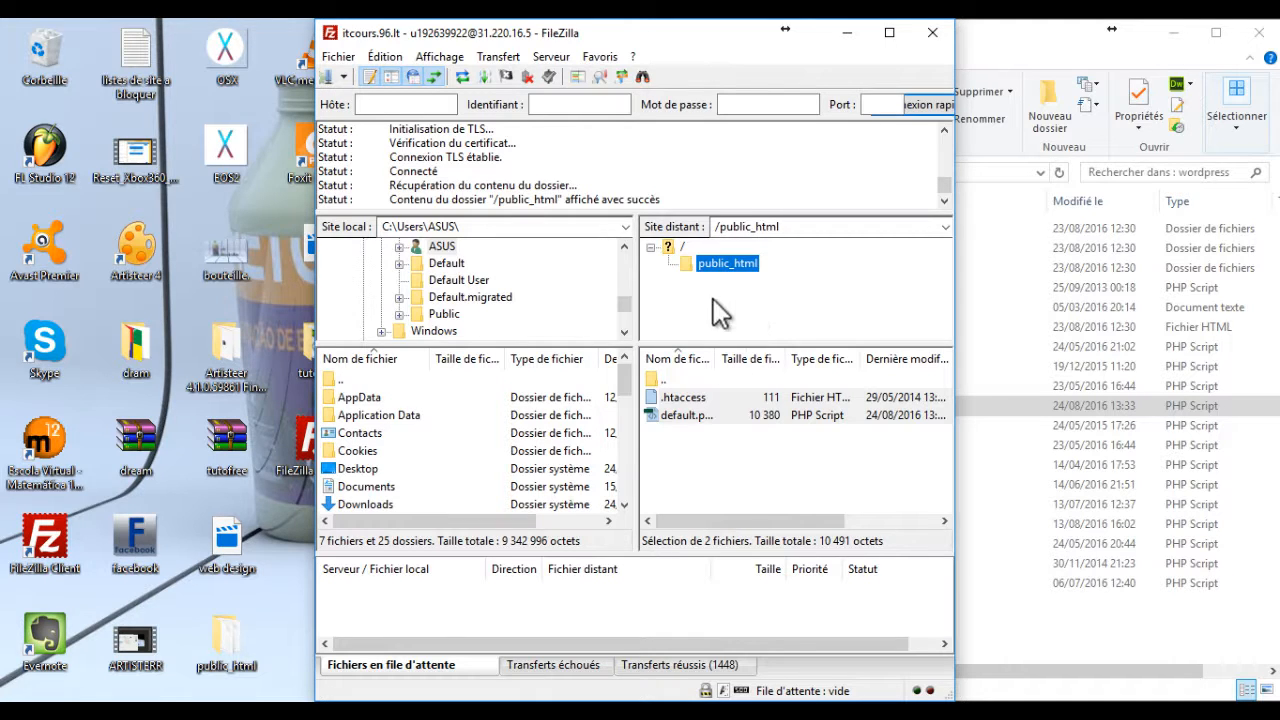
pyautogui.click(697, 438)
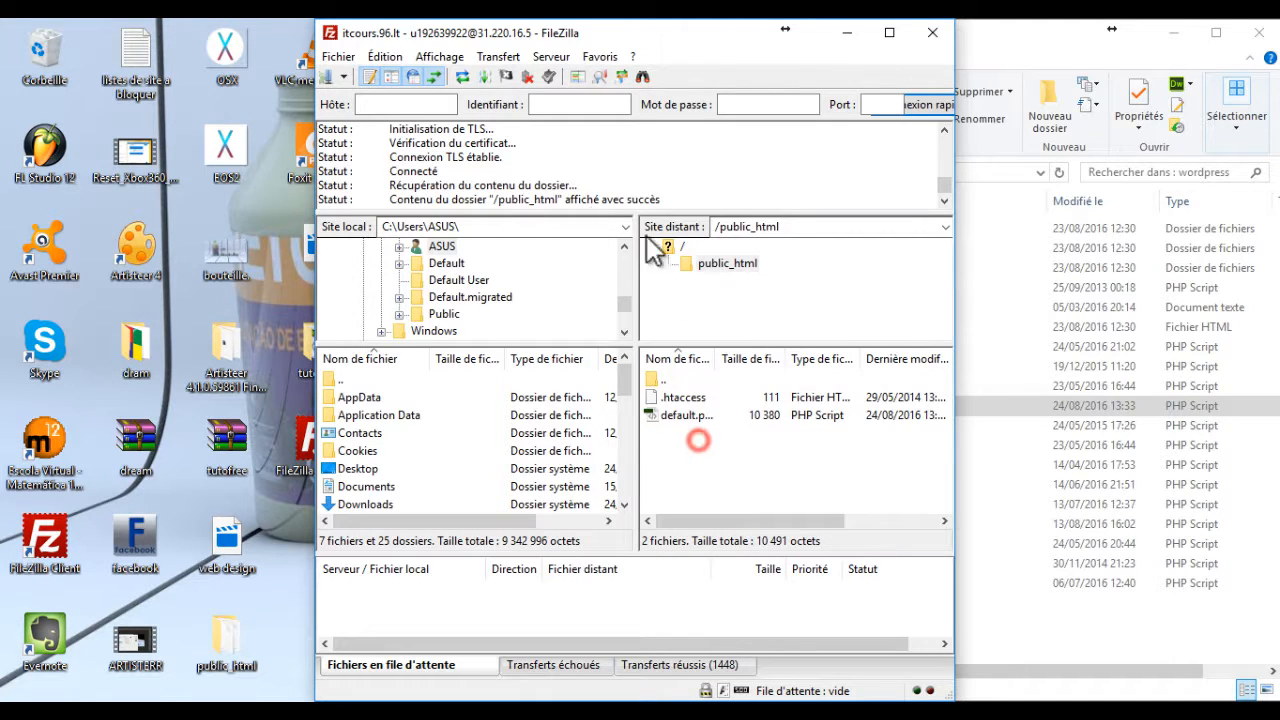
pyautogui.click(462, 77)
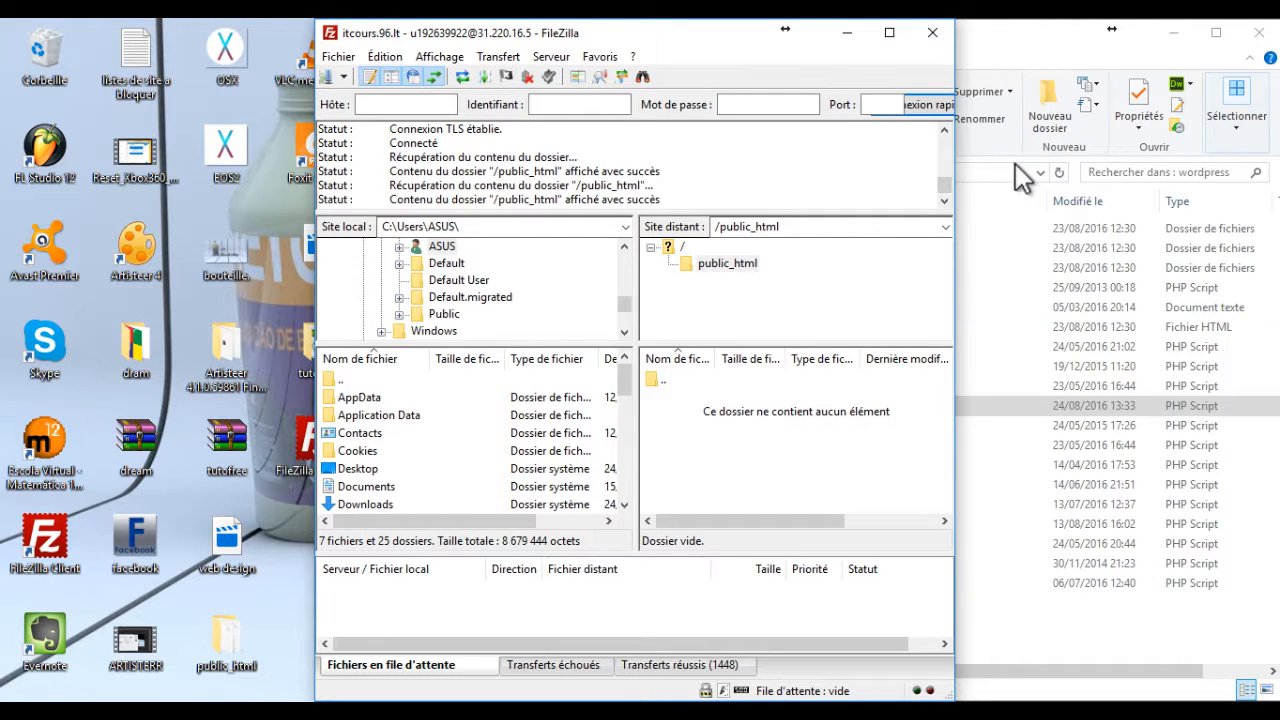
pyautogui.click(1036, 55)
pyautogui.moveTo(893, 610); pyautogui.dragTo(803, 264)
# Open wp-config.php in Notepad++, decline plugin changes, and tile it right of the wordpress folder.
pyautogui.click(864, 407)
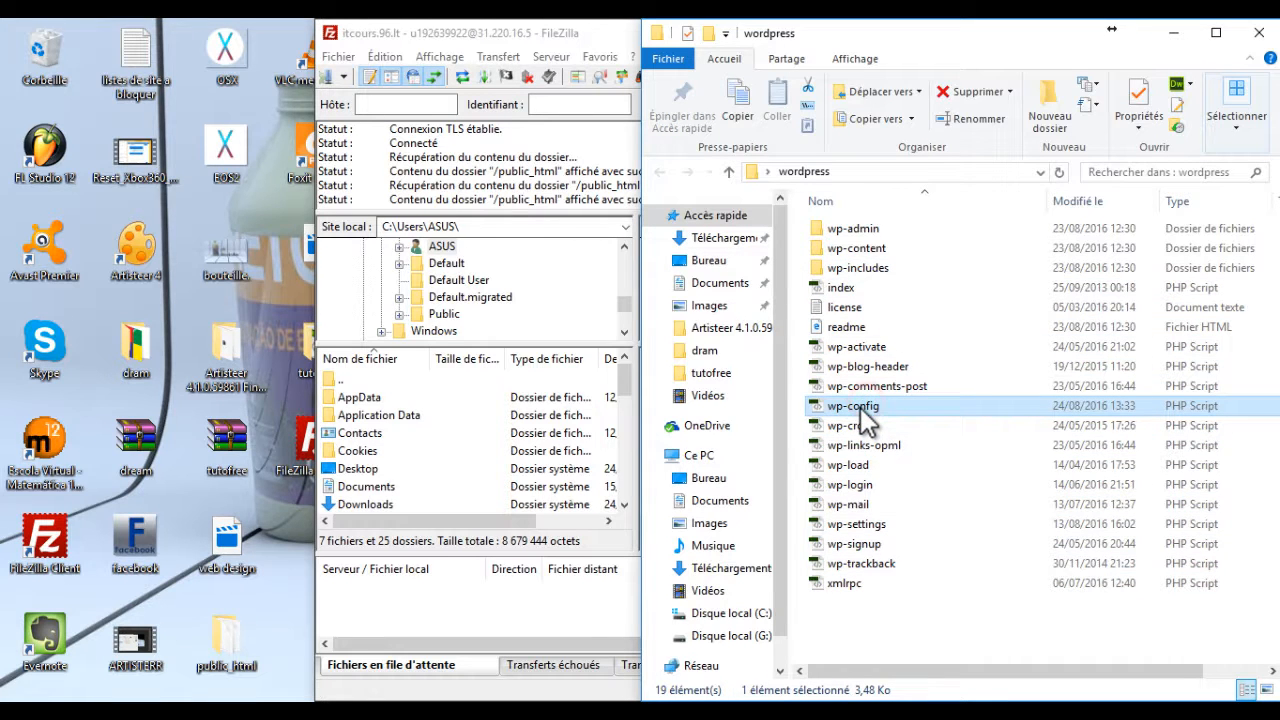
pyautogui.rightClick(856, 410)
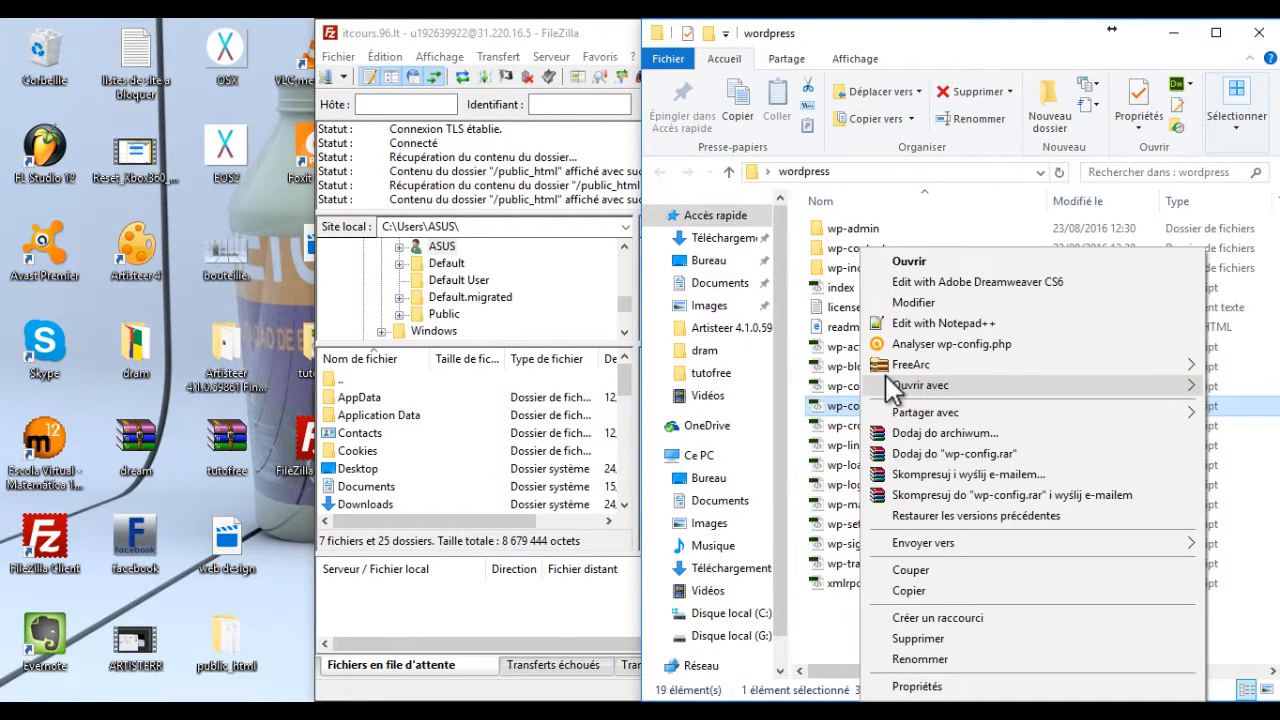
pyautogui.click(903, 323)
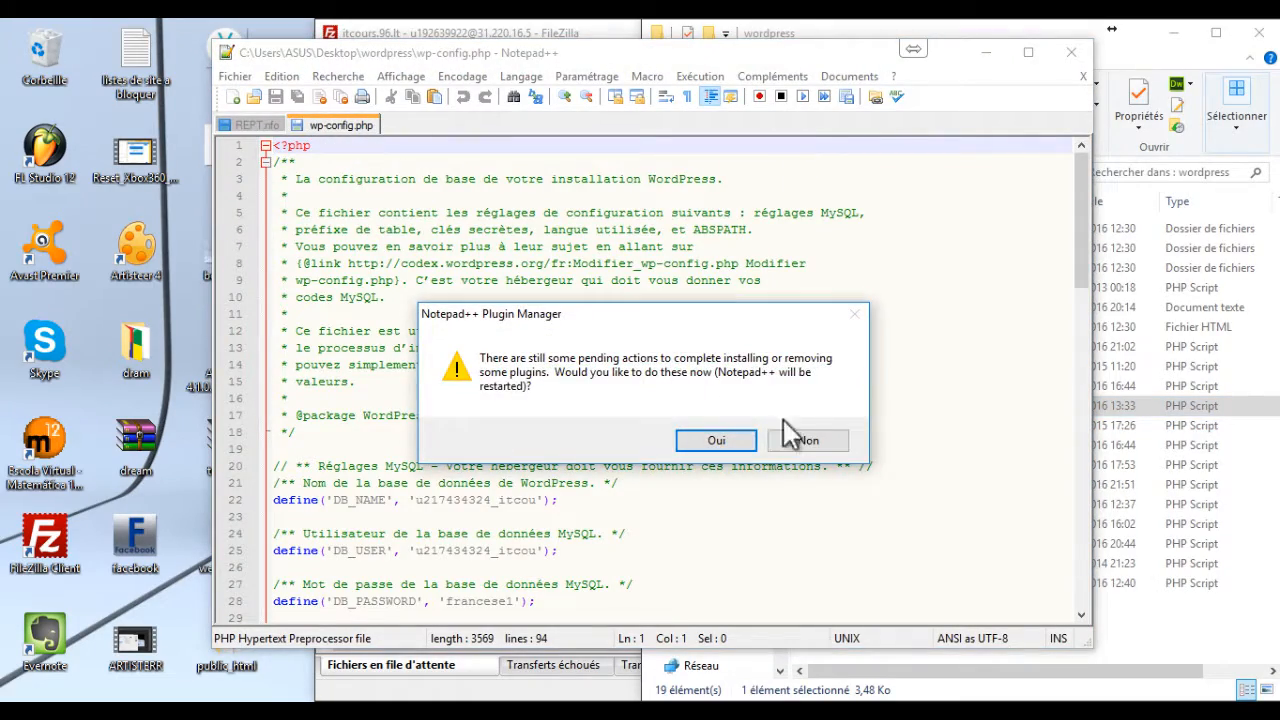
pyautogui.click(806, 440)
pyautogui.moveTo(640, 52); pyautogui.dragTo(1265, 33)
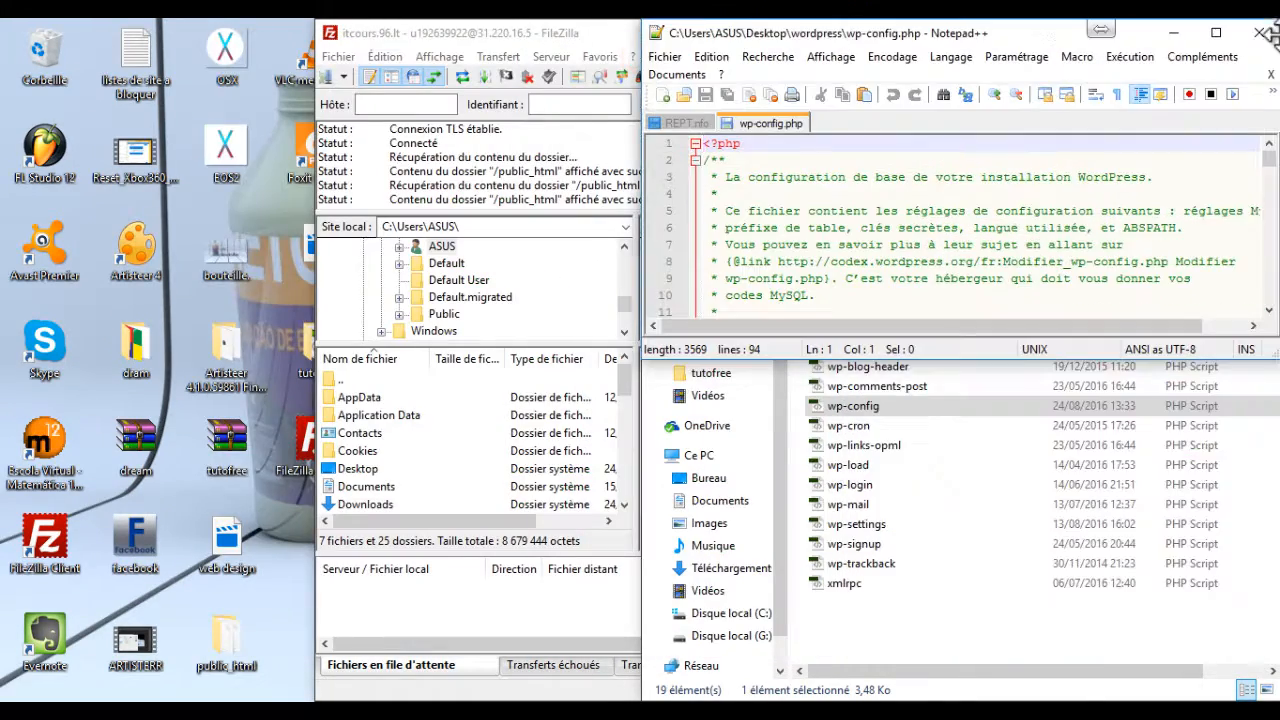
pyautogui.moveTo(995, 34); pyautogui.dragTo(1277, 235)
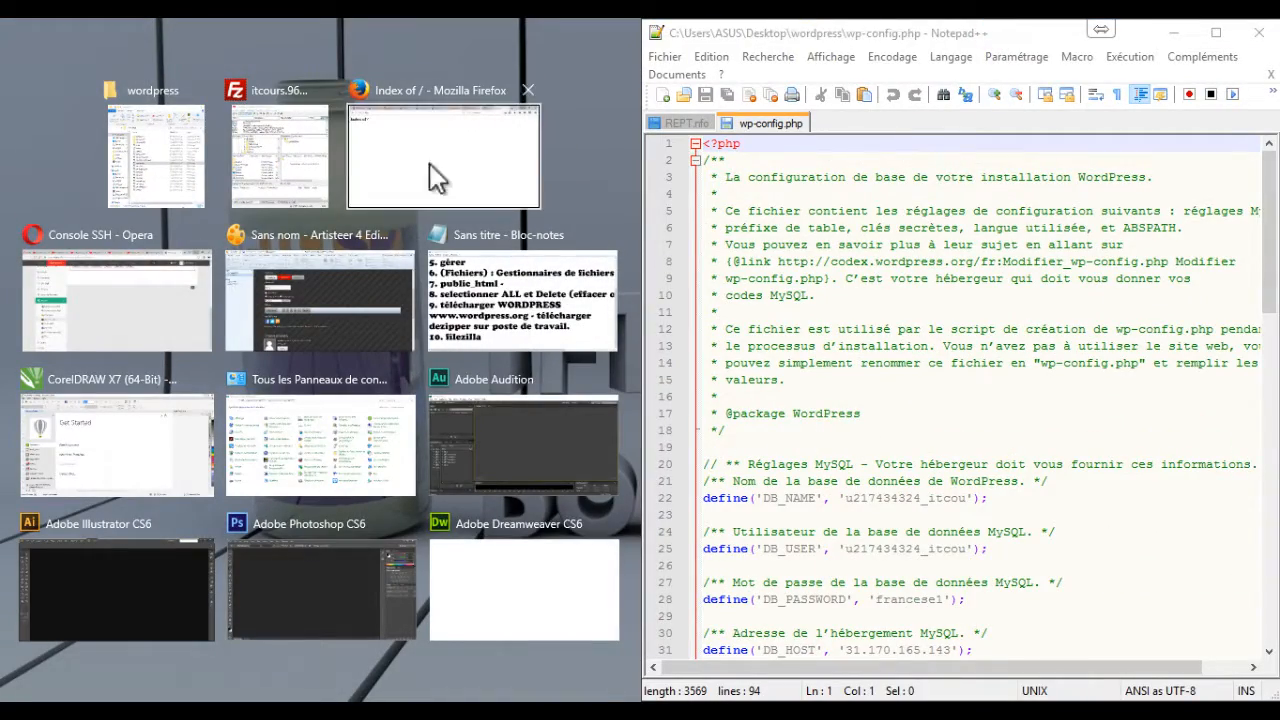
pyautogui.click(170, 145)
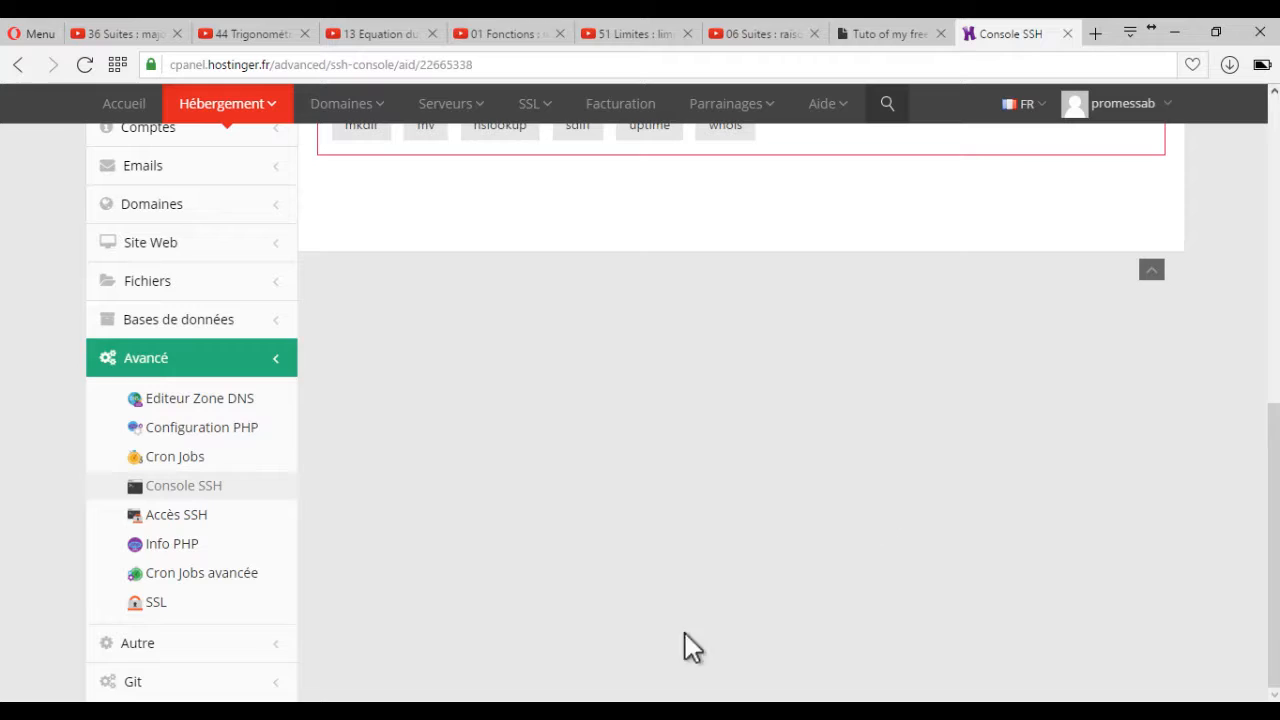
# Return to the itcours.hol.es hosting dashboard, then minimize Opera and bring Firefox back.
pyautogui.scroll(6, 1100, 390)
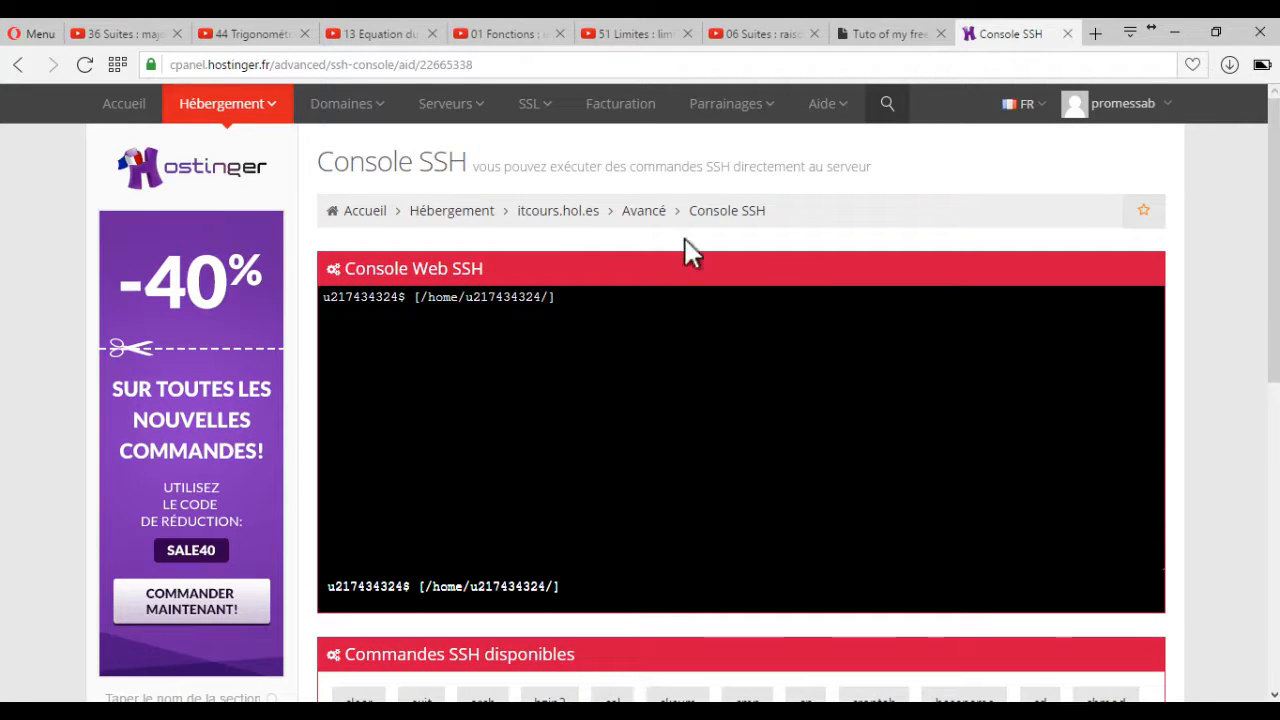
pyautogui.click(548, 212)
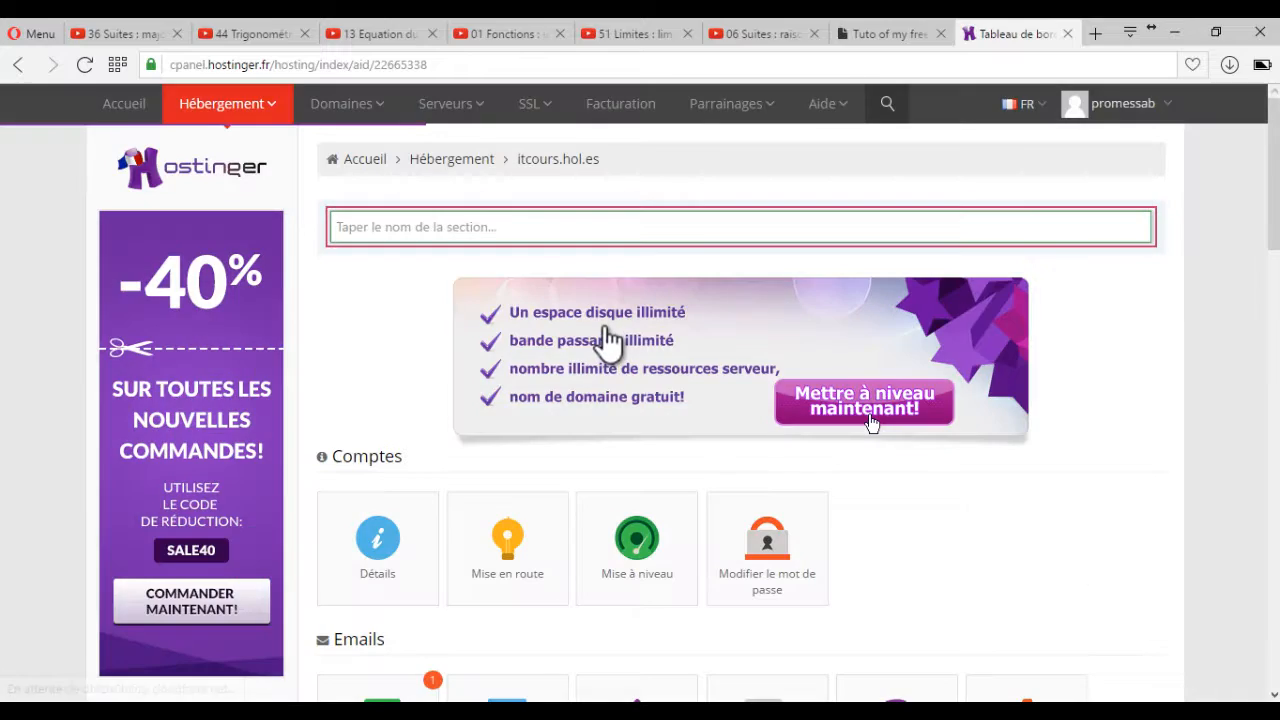
pyautogui.click(1174, 34)
pyautogui.click(560, 709)
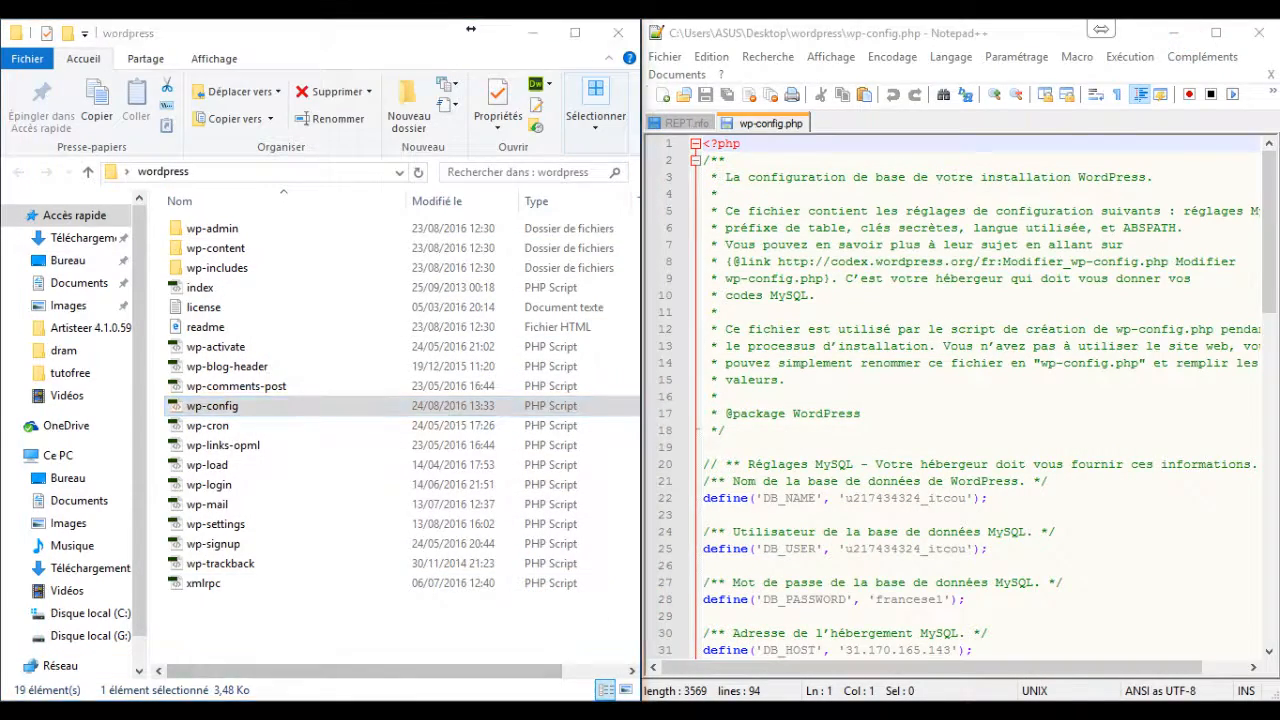
# Open the itcours.96.lt account details in Hostinger and copy the FTP IP 31.220.16.5.
pyautogui.click(813, 38)
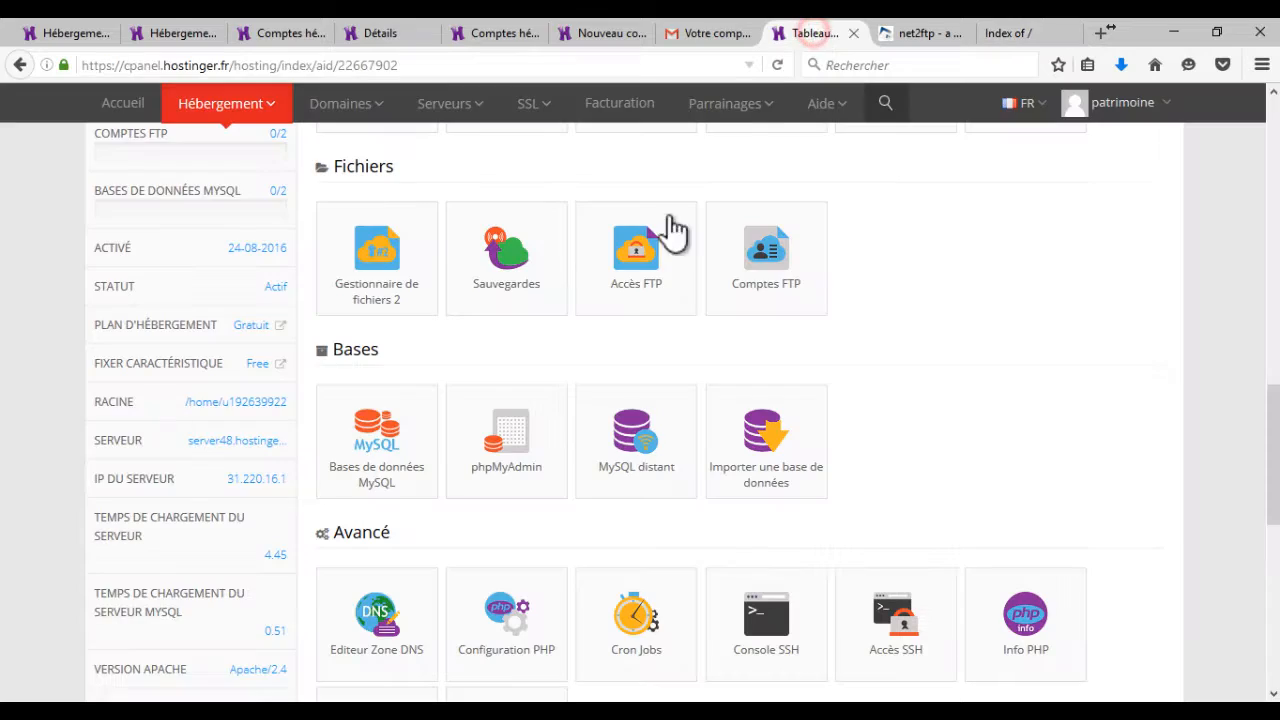
pyautogui.moveTo(1140, 34); pyautogui.dragTo(2, 274)
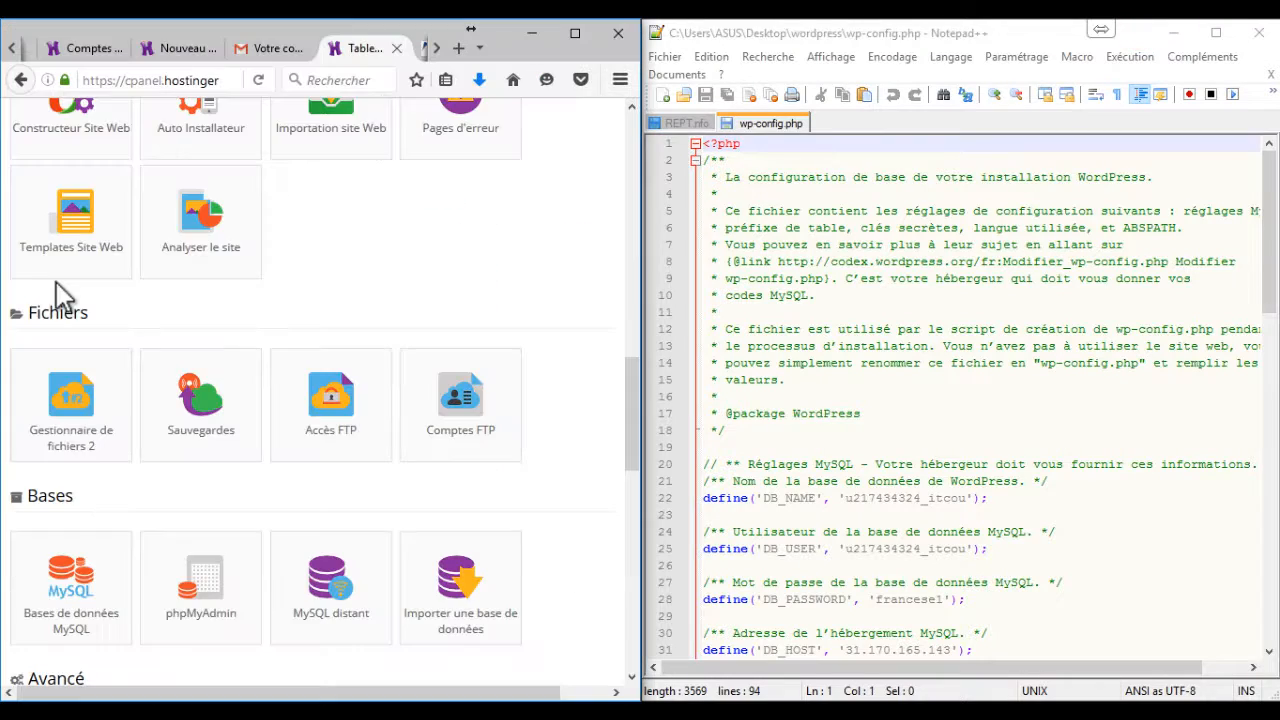
pyautogui.scroll(15, 398, 242)
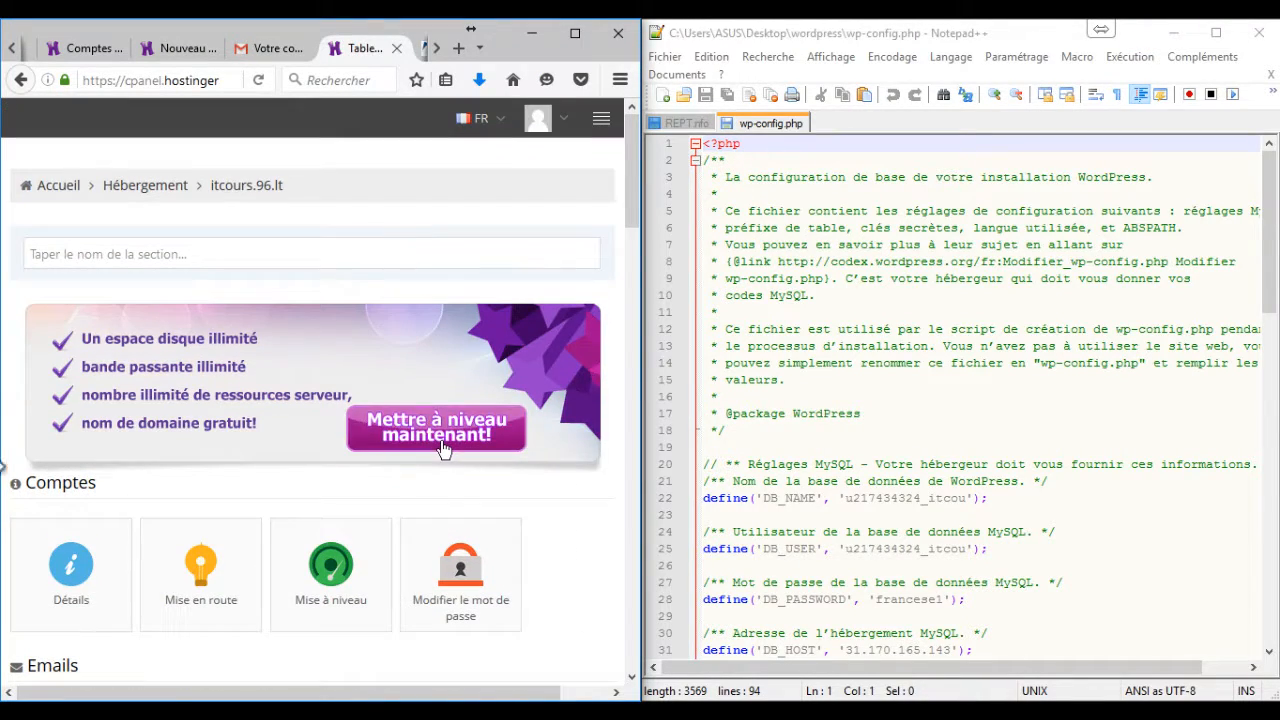
pyautogui.click(75, 565)
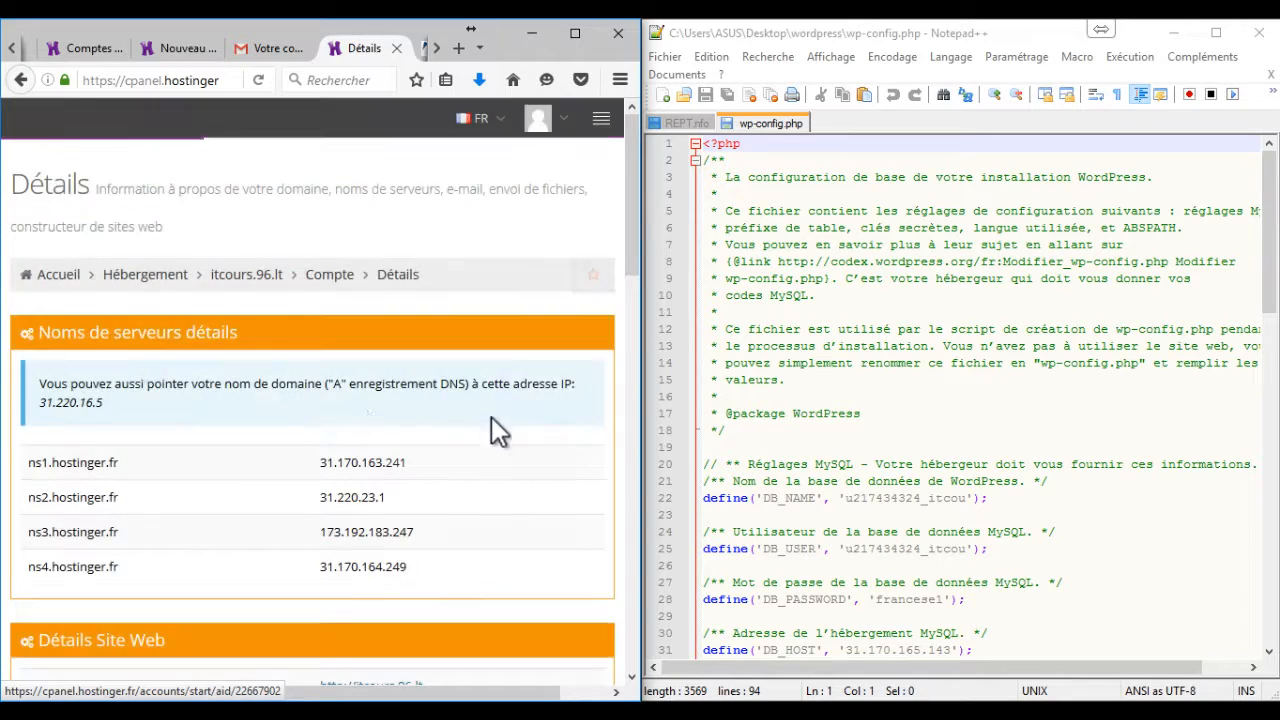
pyautogui.scroll(-8, 395, 450)
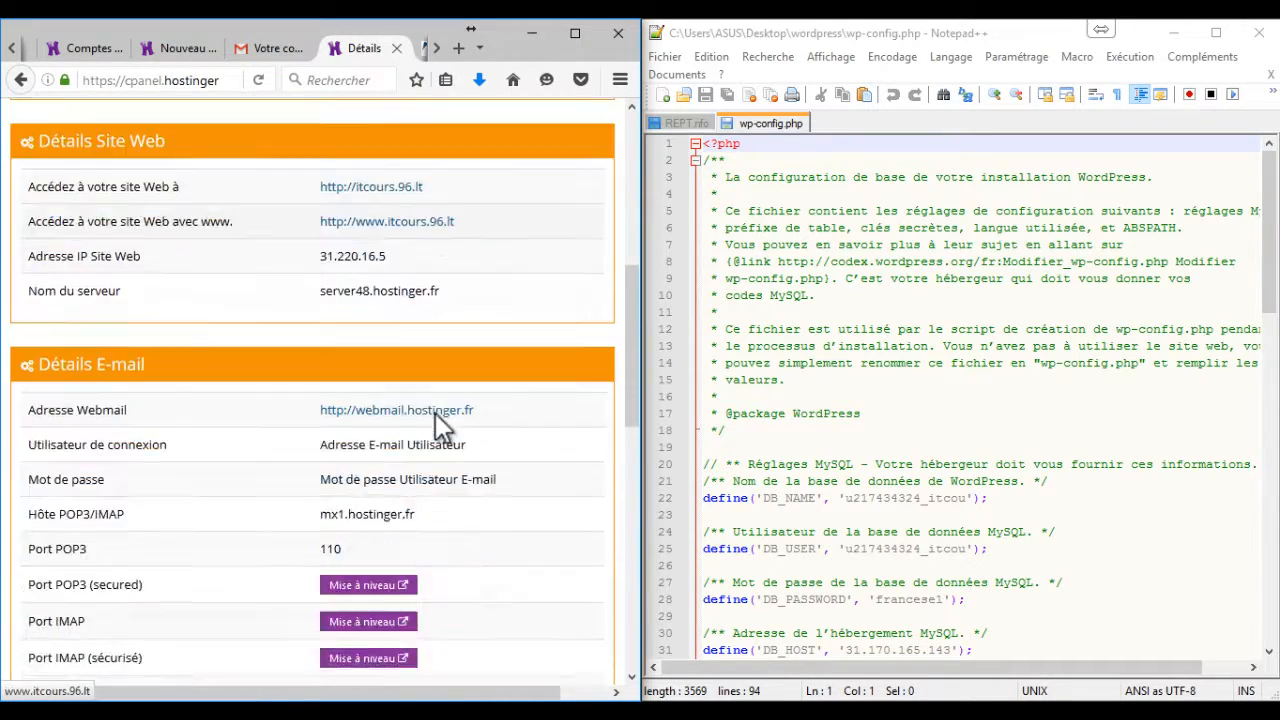
pyautogui.scroll(-6, 435, 413)
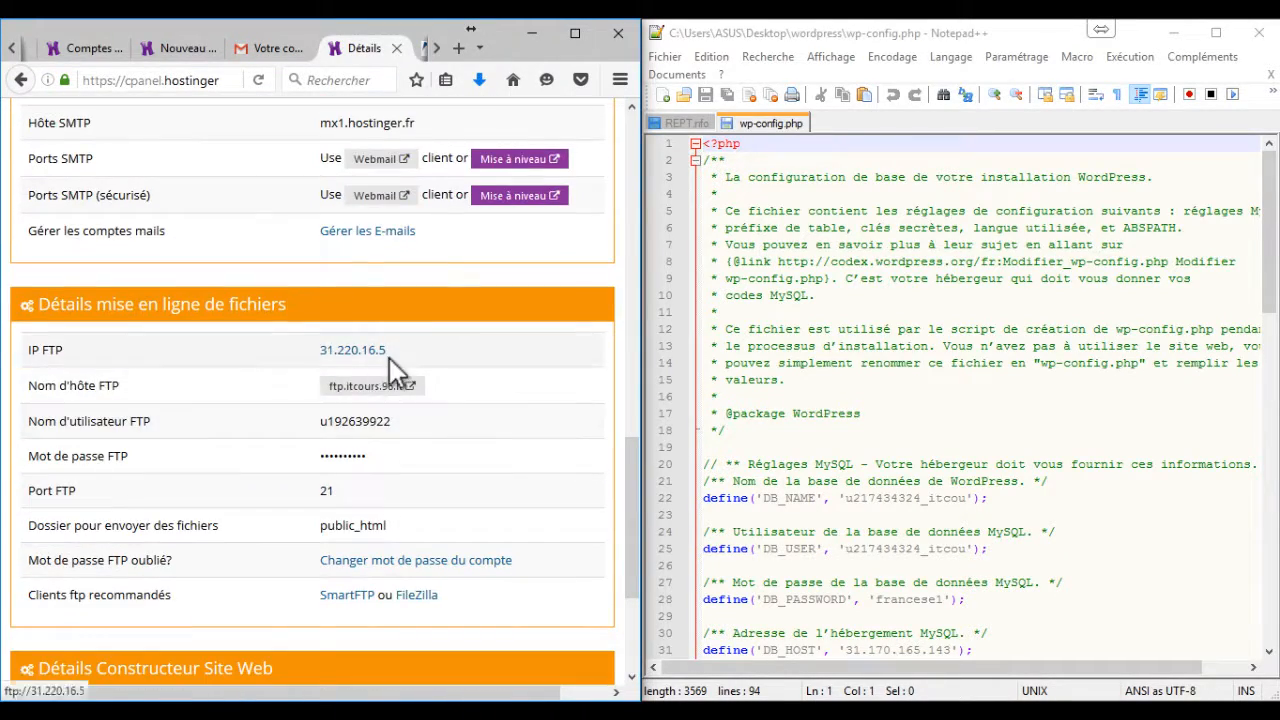
pyautogui.moveTo(389, 354); pyautogui.dragTo(320, 356)
pyautogui.hotkey('ctrl', 'c')
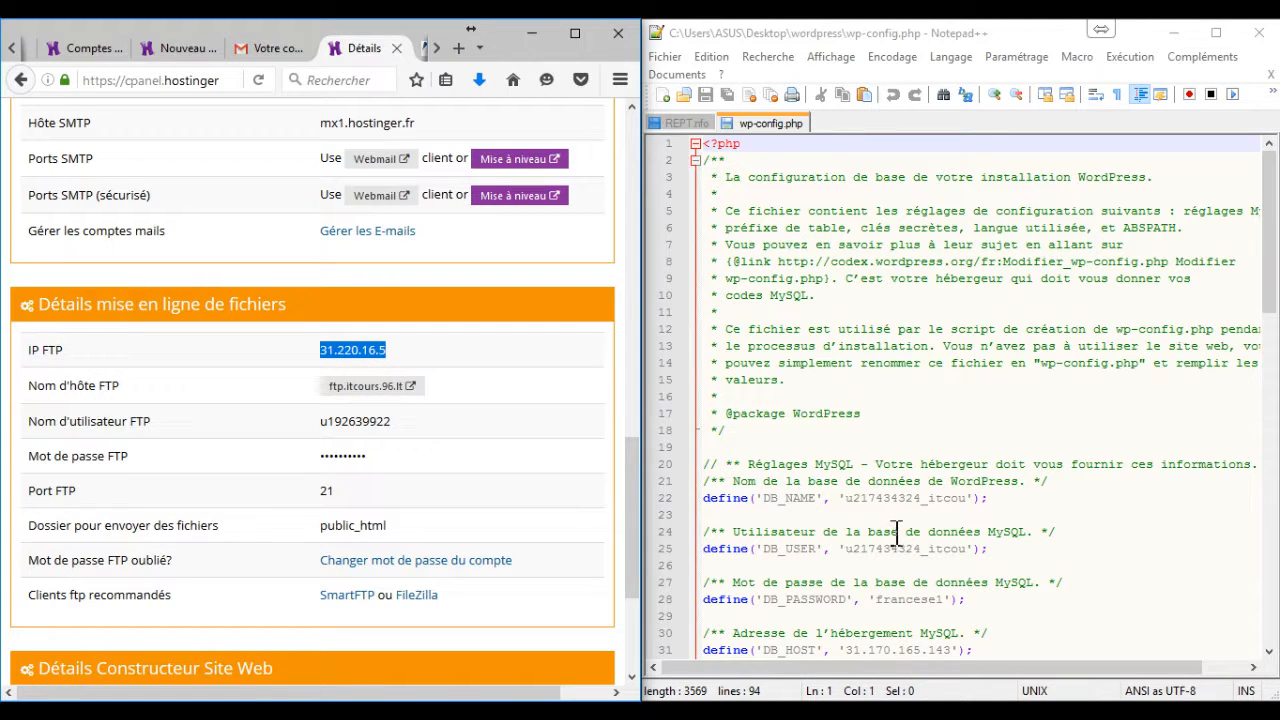
# Replace DB_HOST 31.170.165.143 on line 31 of wp-config.php with 31.220.16.5.
pyautogui.click(887, 651)
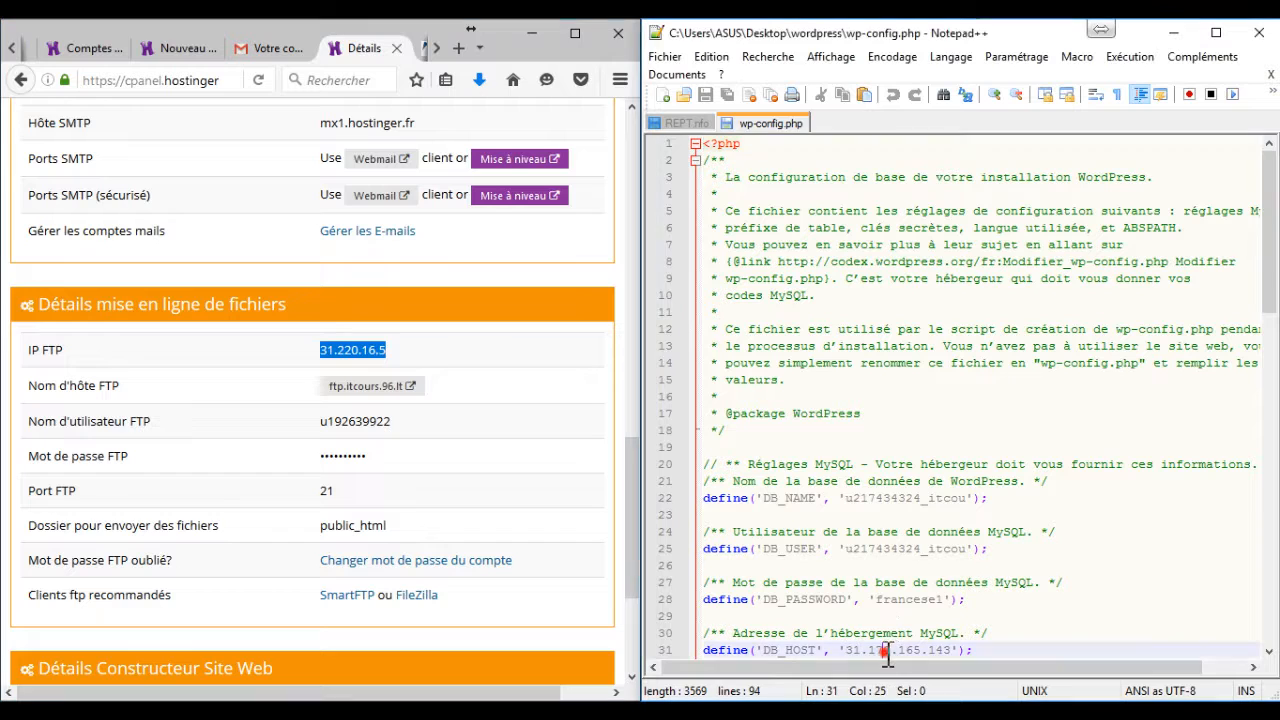
pyautogui.tripleClick(890, 651)
pyautogui.click(948, 633)
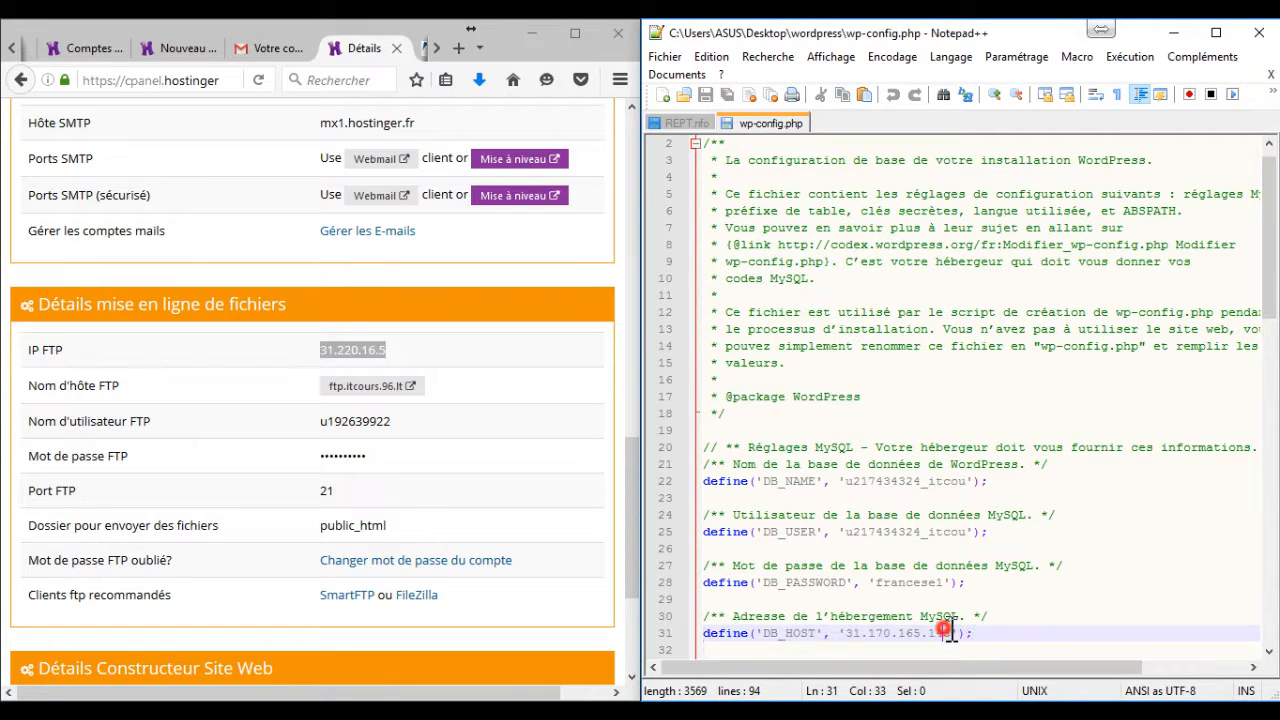
pyautogui.moveTo(952, 635); pyautogui.dragTo(847, 637)
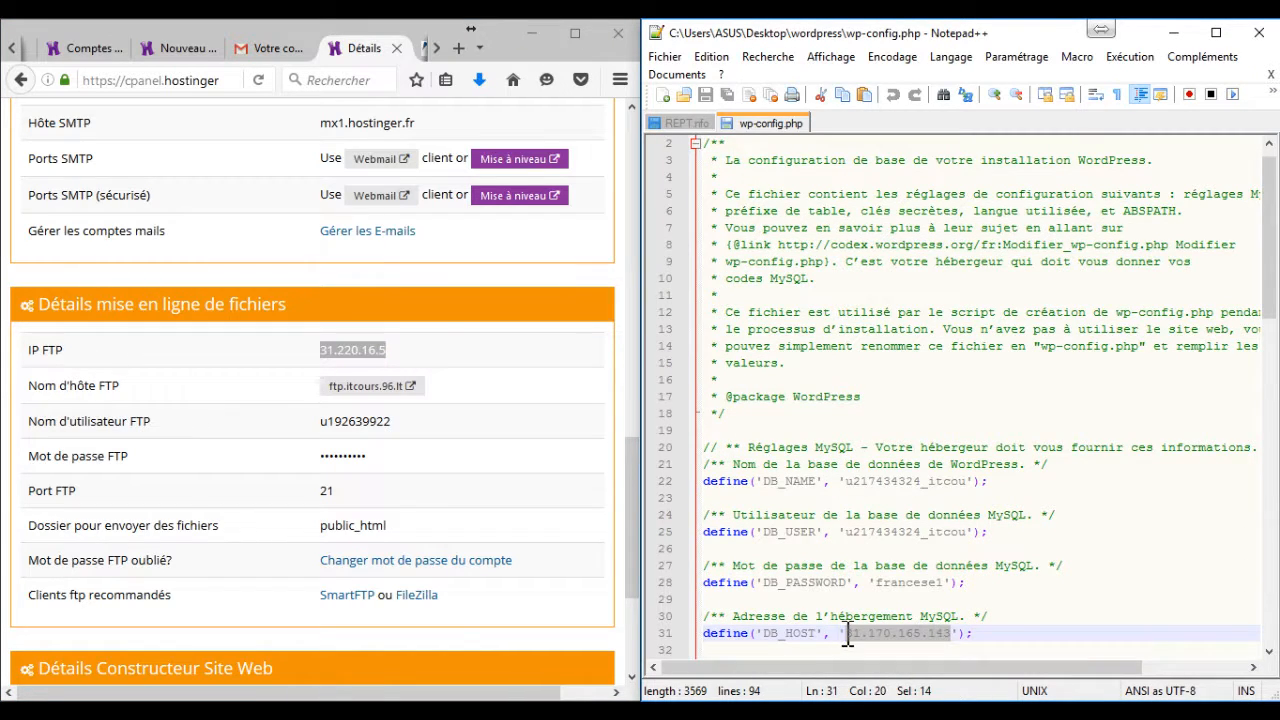
pyautogui.hotkey('ctrl', 'v')
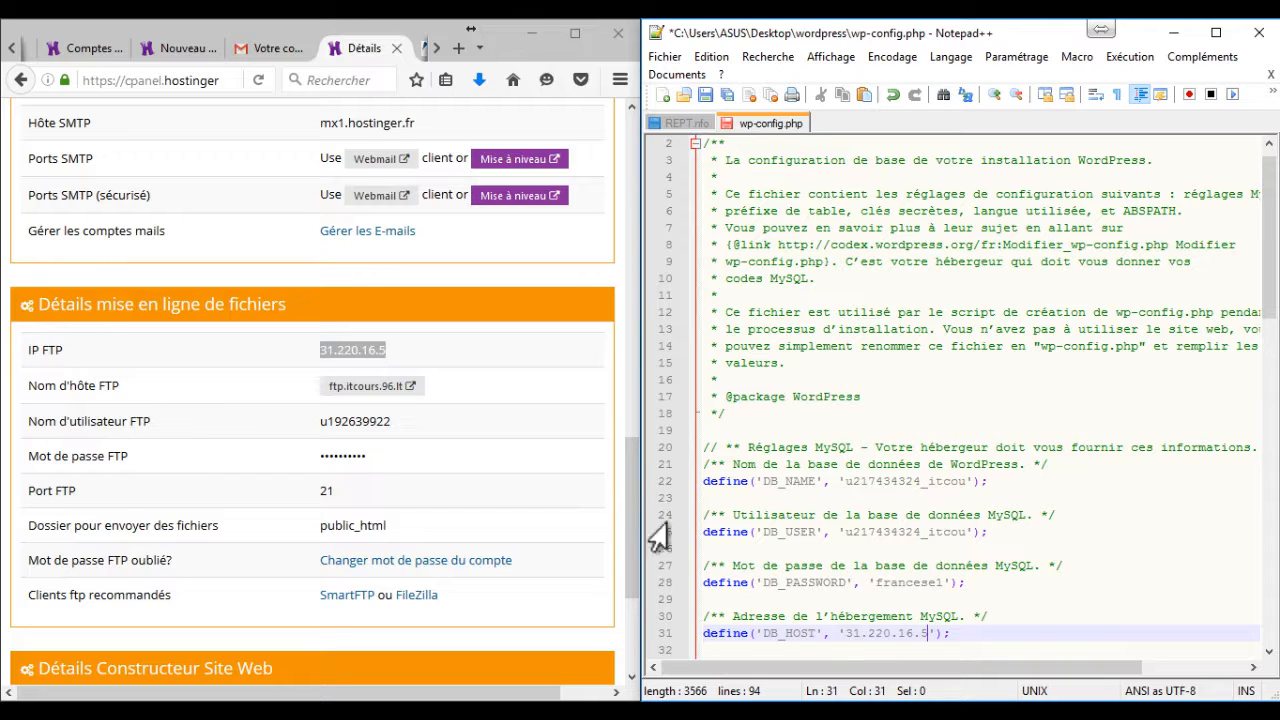
# Maximize the browser back onto the itcours.96.lt account details page.
pyautogui.moveTo(633, 466); pyautogui.dragTo(626, 526)
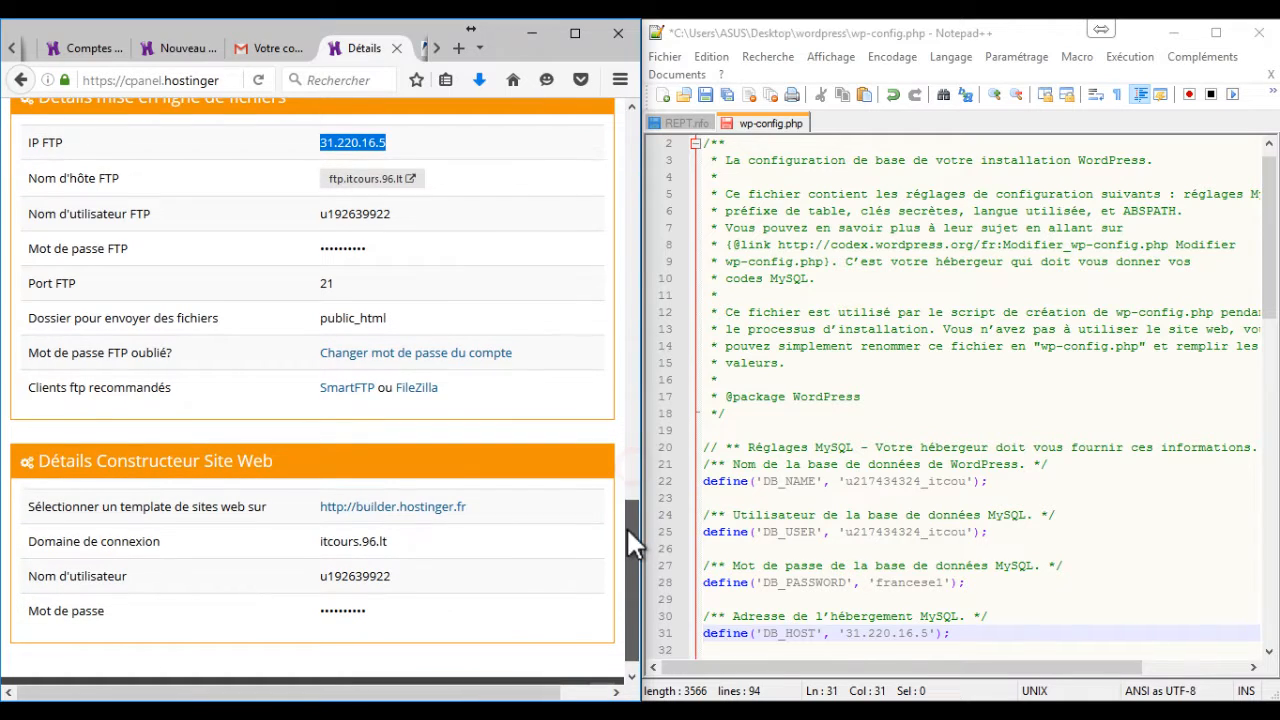
pyautogui.click(577, 35)
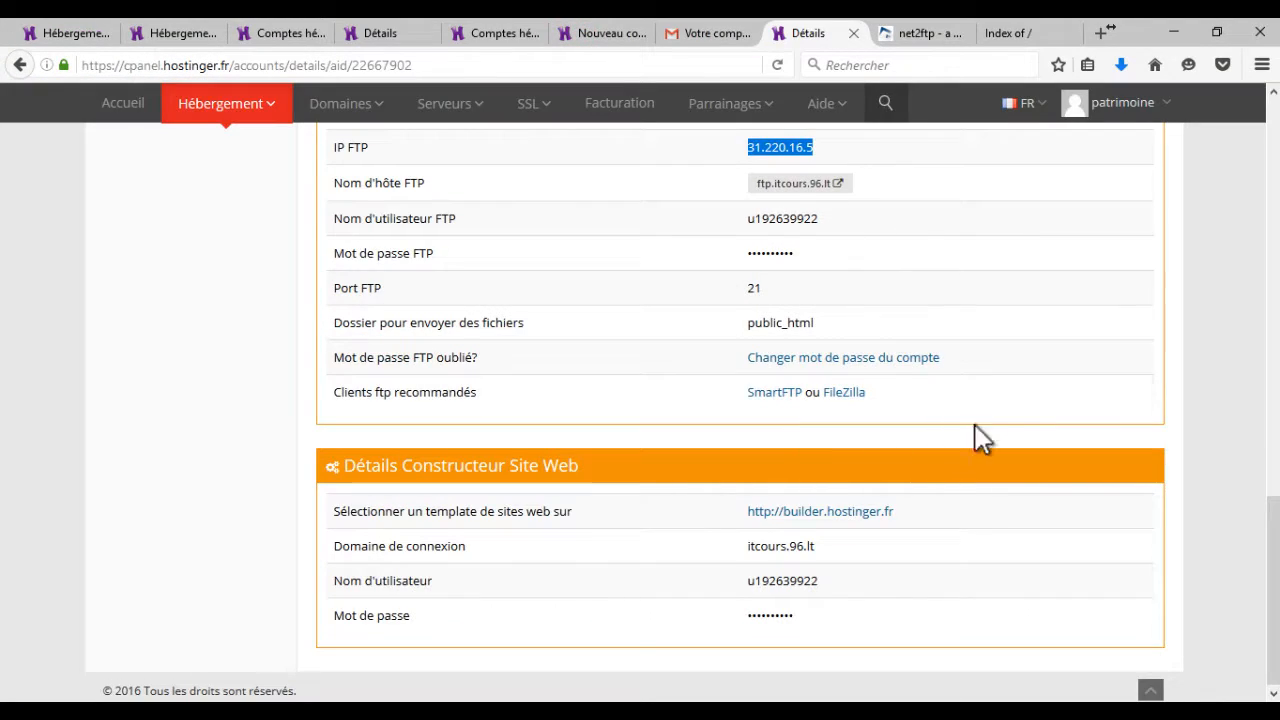
pyautogui.scroll(5, 990, 425)
pyautogui.scroll(5, 994, 415)
pyautogui.scroll(-2, 954, 633)
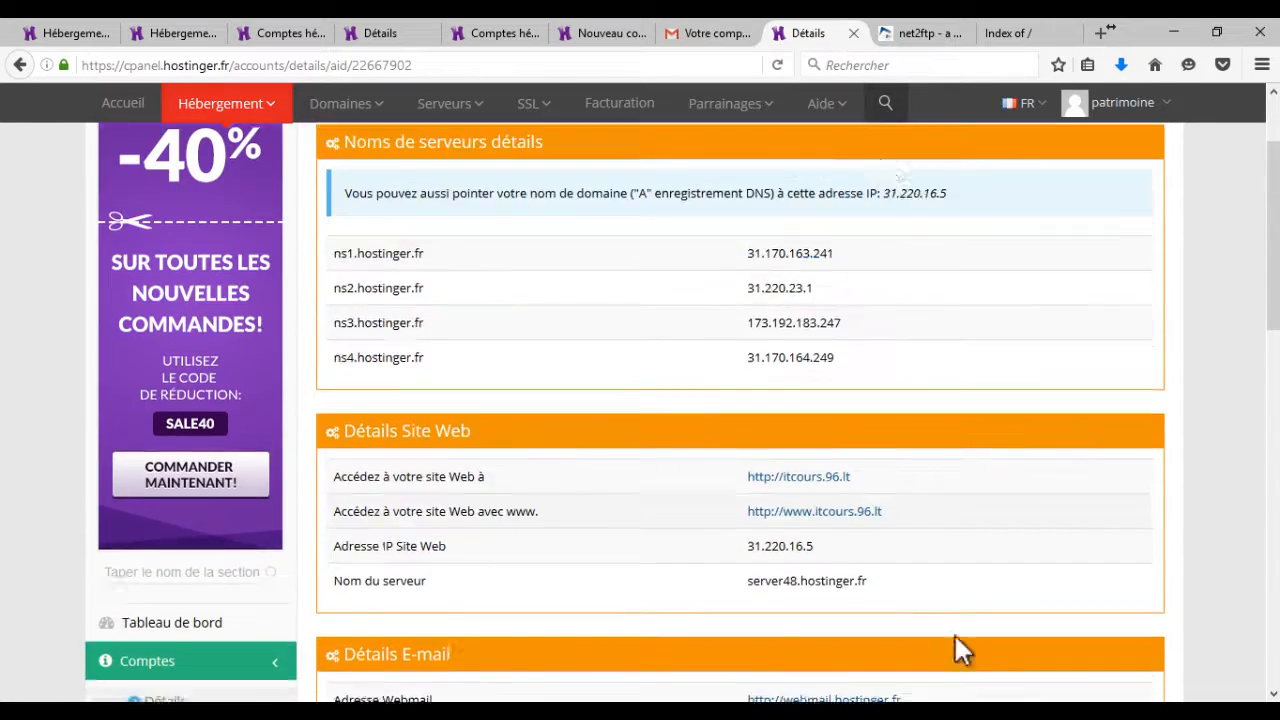
pyautogui.scroll(2, 954, 633)
# Go from the itcours.96.lt hosting dashboard to the MySQL databases page.
pyautogui.click(545, 212)
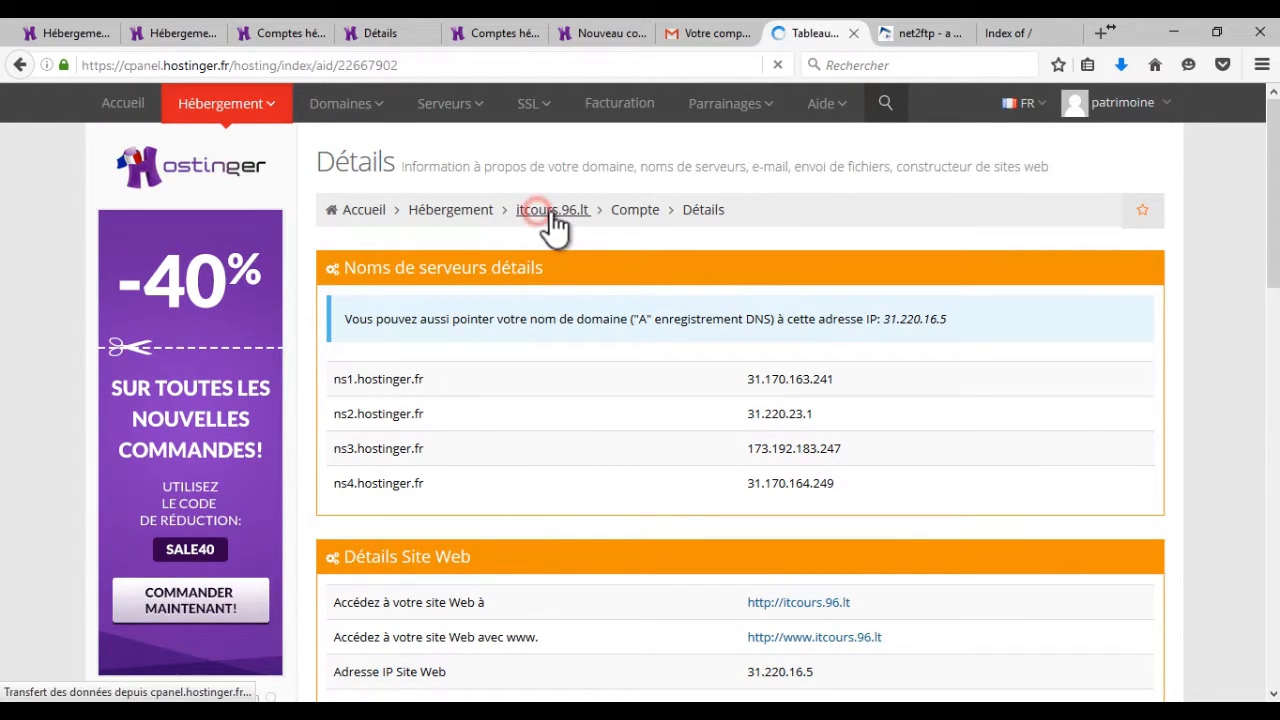
pyautogui.scroll(-10, 540, 390)
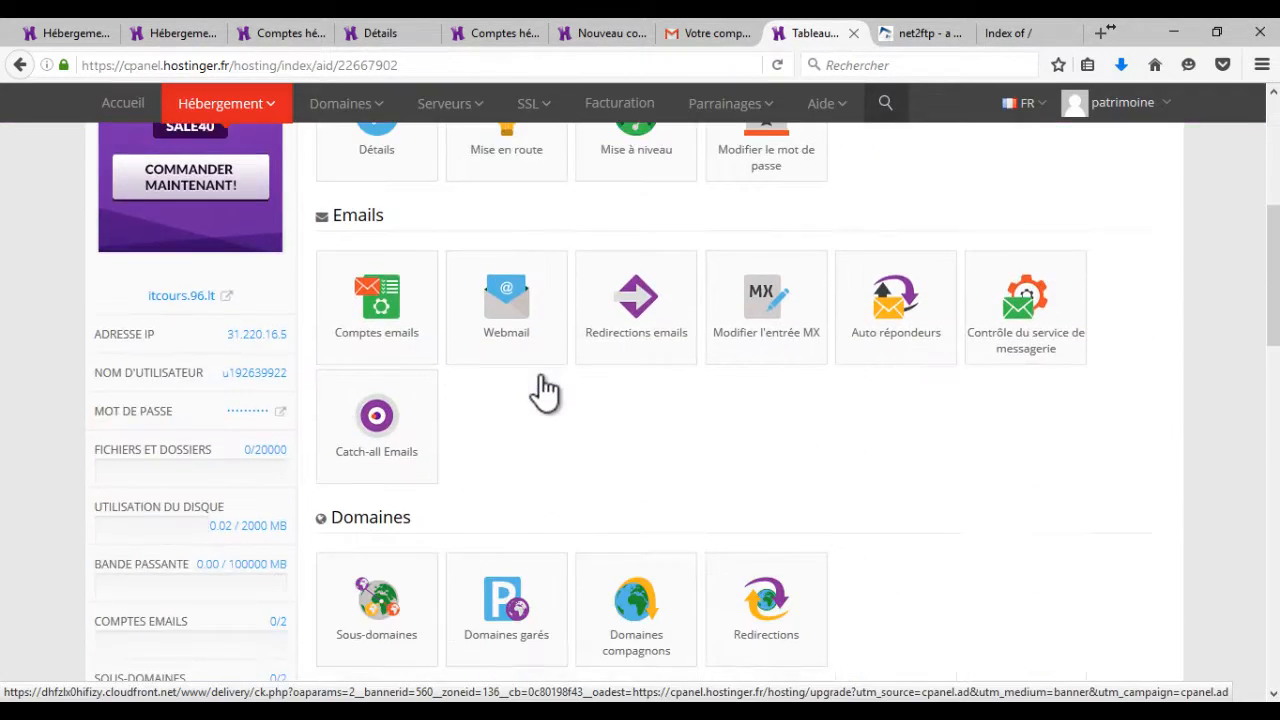
pyautogui.scroll(-2, 500, 390)
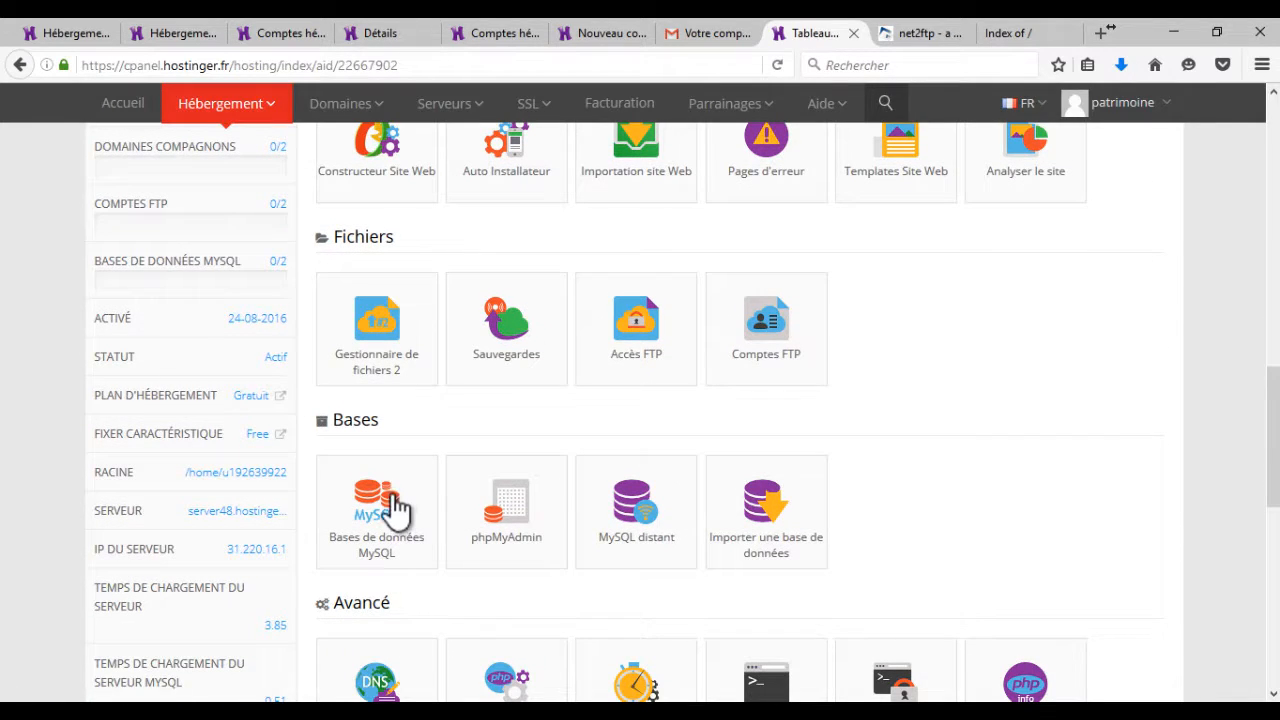
pyautogui.click(396, 510)
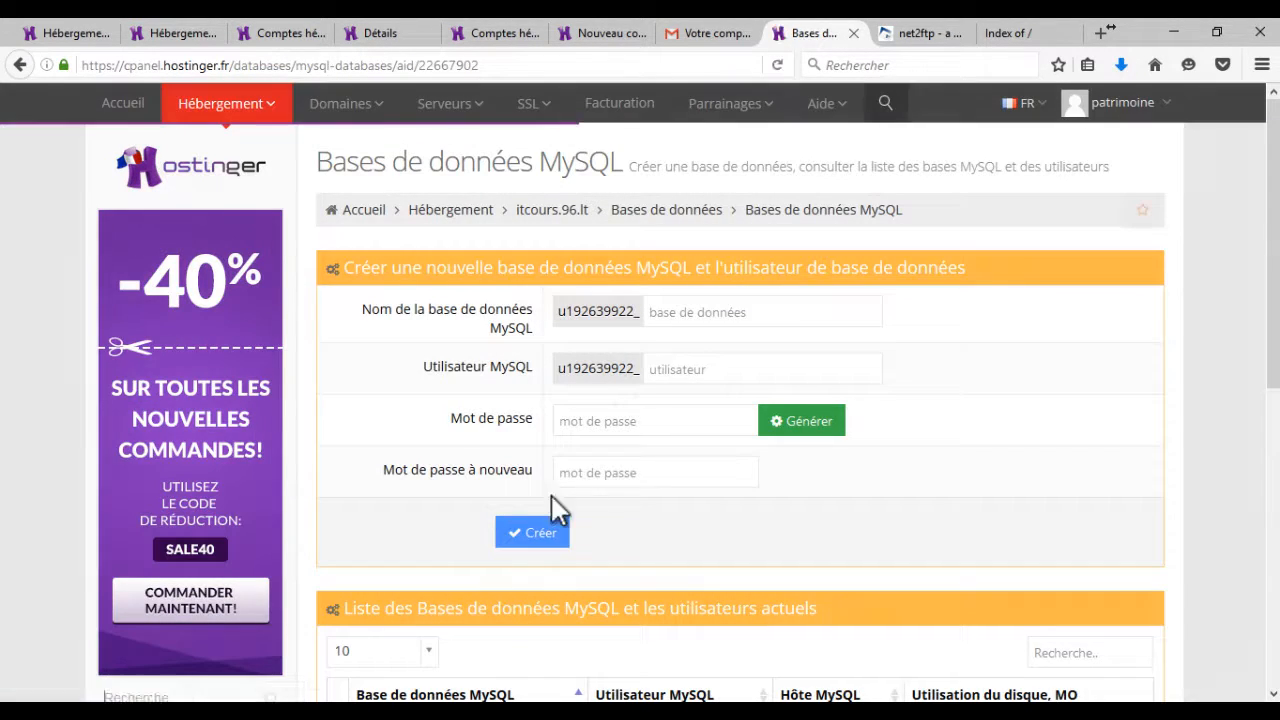
# Create a database and user both named with the itcou suffix, with a confirmed password.
pyautogui.click(681, 310)
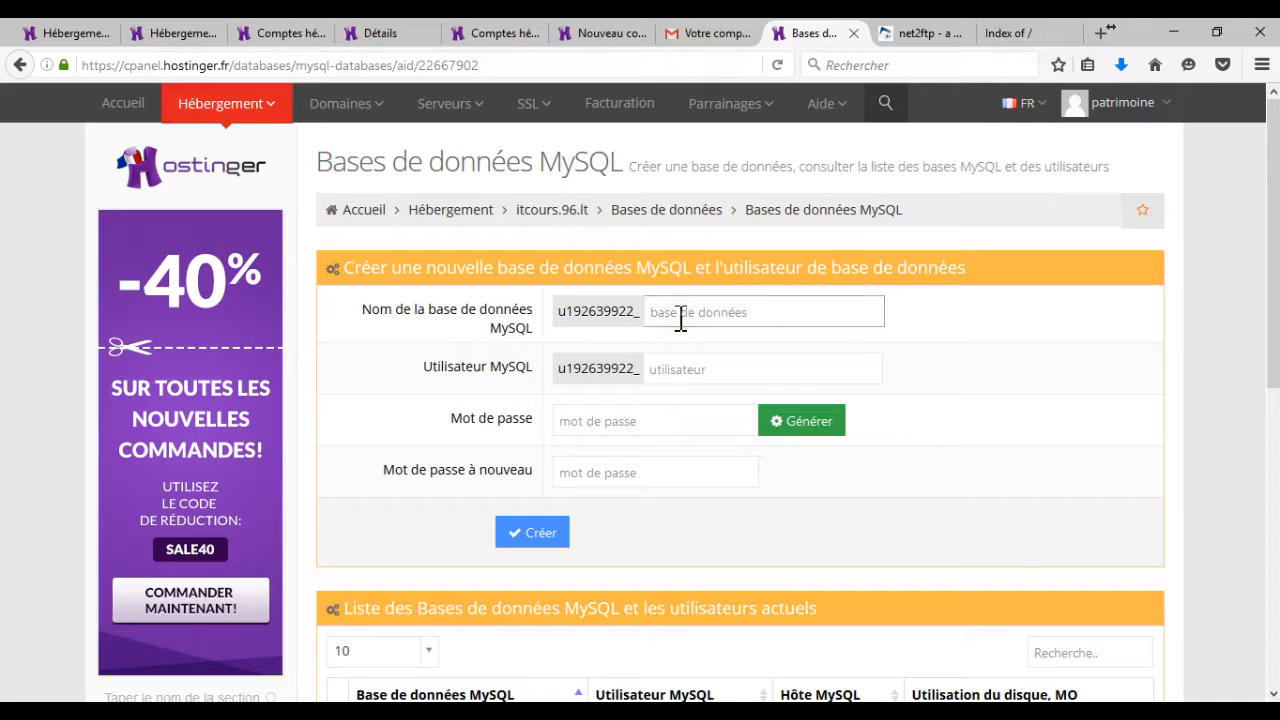
pyautogui.write('itcou')
pyautogui.click(688, 375)
pyautogui.write('it')
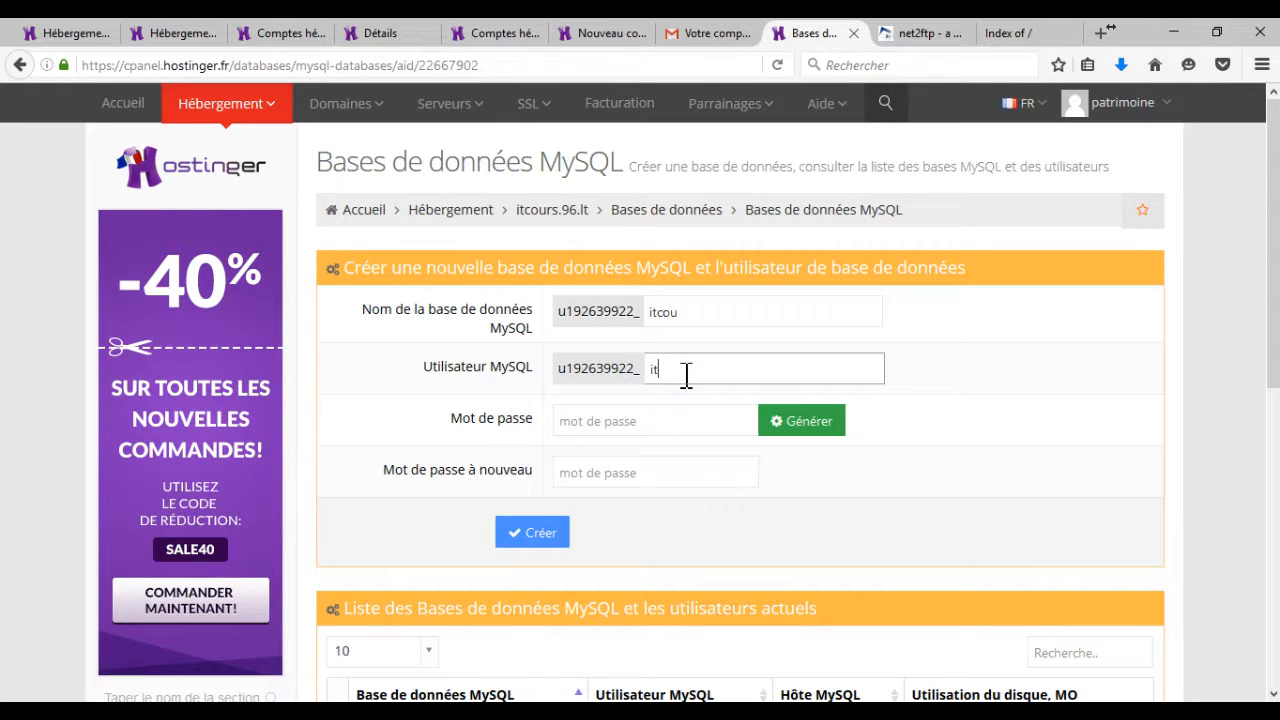
pyautogui.click(647, 430)
pyautogui.write('it')
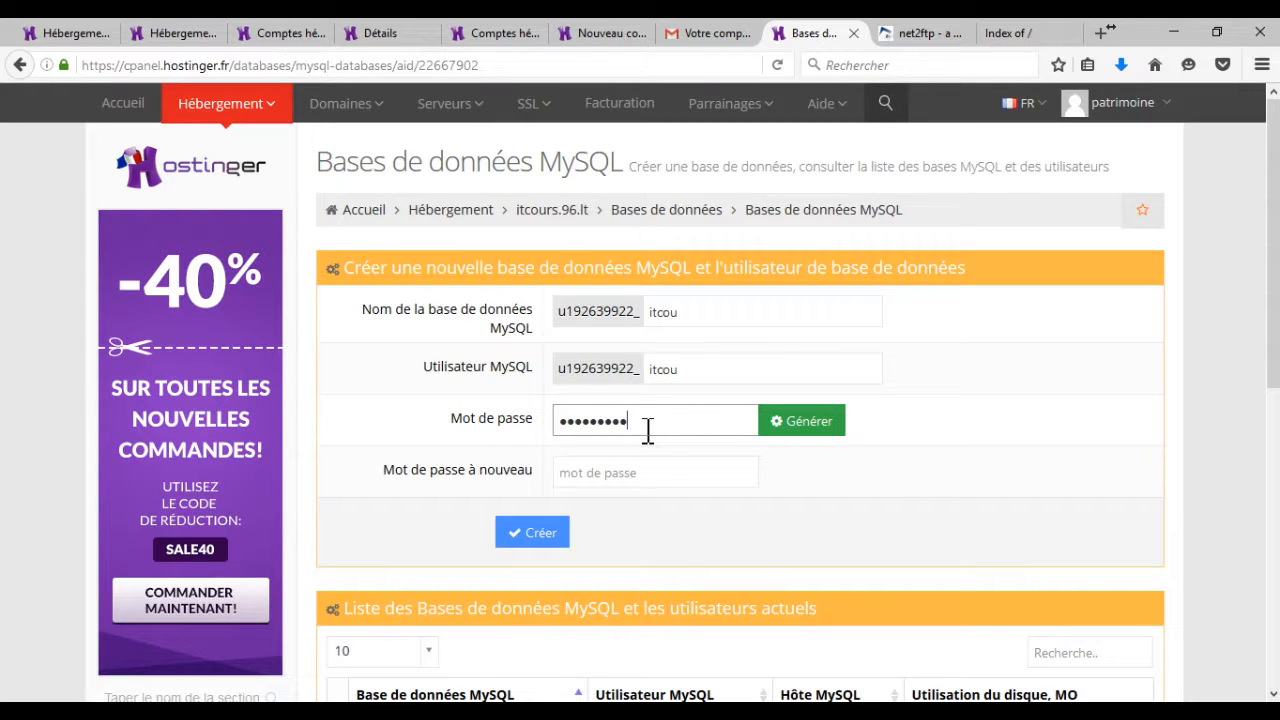
pyautogui.press('Tab')
pyautogui.write('itc')
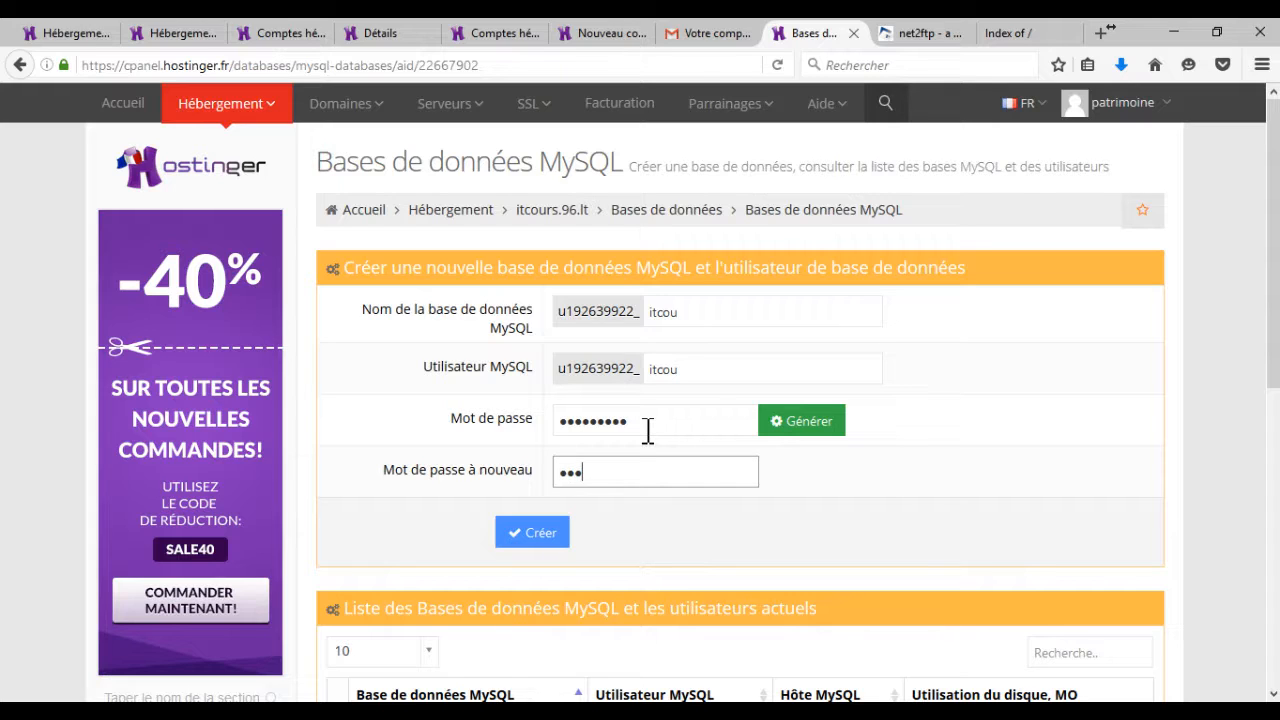
pyautogui.click(524, 538)
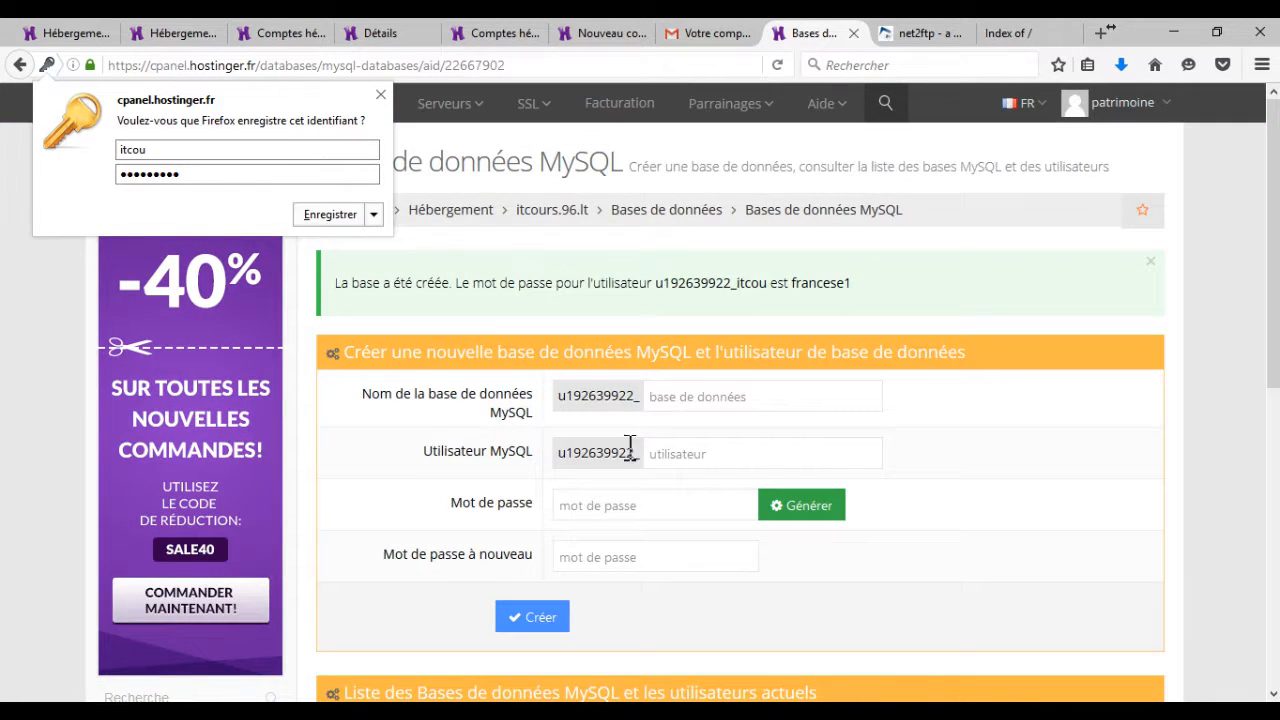
pyautogui.scroll(-3, 625, 452)
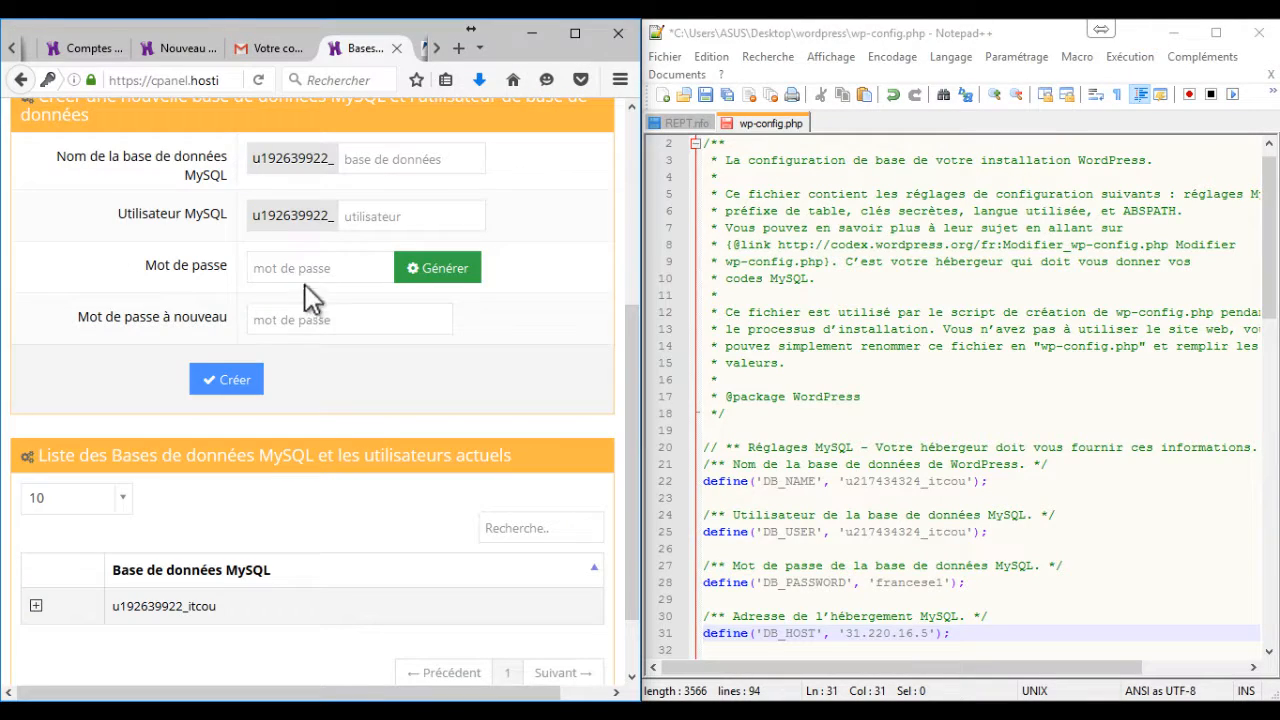
# Paste the new itcou database name into DB_NAME and the new user name into DB_USER.
pyautogui.scroll(3, 300, 285)
pyautogui.scroll(-4, 294, 320)
pyautogui.moveTo(218, 524); pyautogui.dragTo(114, 524)
pyautogui.hotkey('ctrl', 'c')
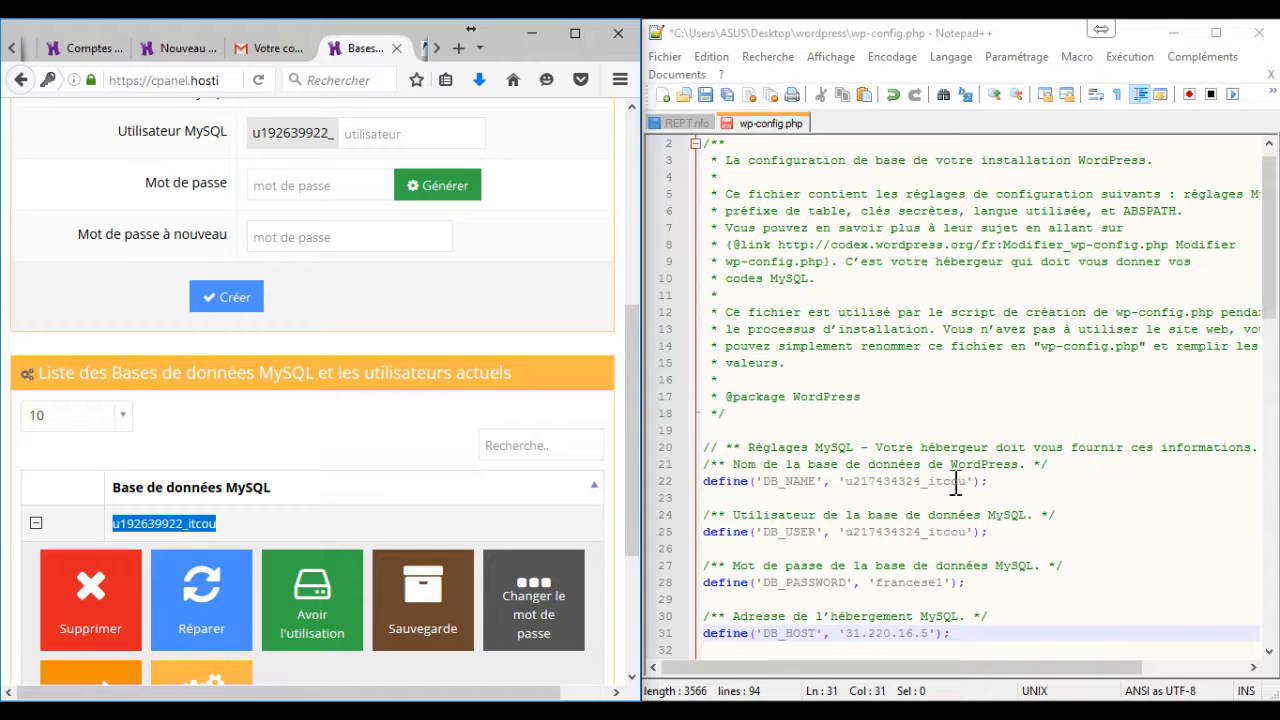
pyautogui.moveTo(846, 482); pyautogui.dragTo(969, 483)
pyautogui.hotkey('ctrl', 'v')
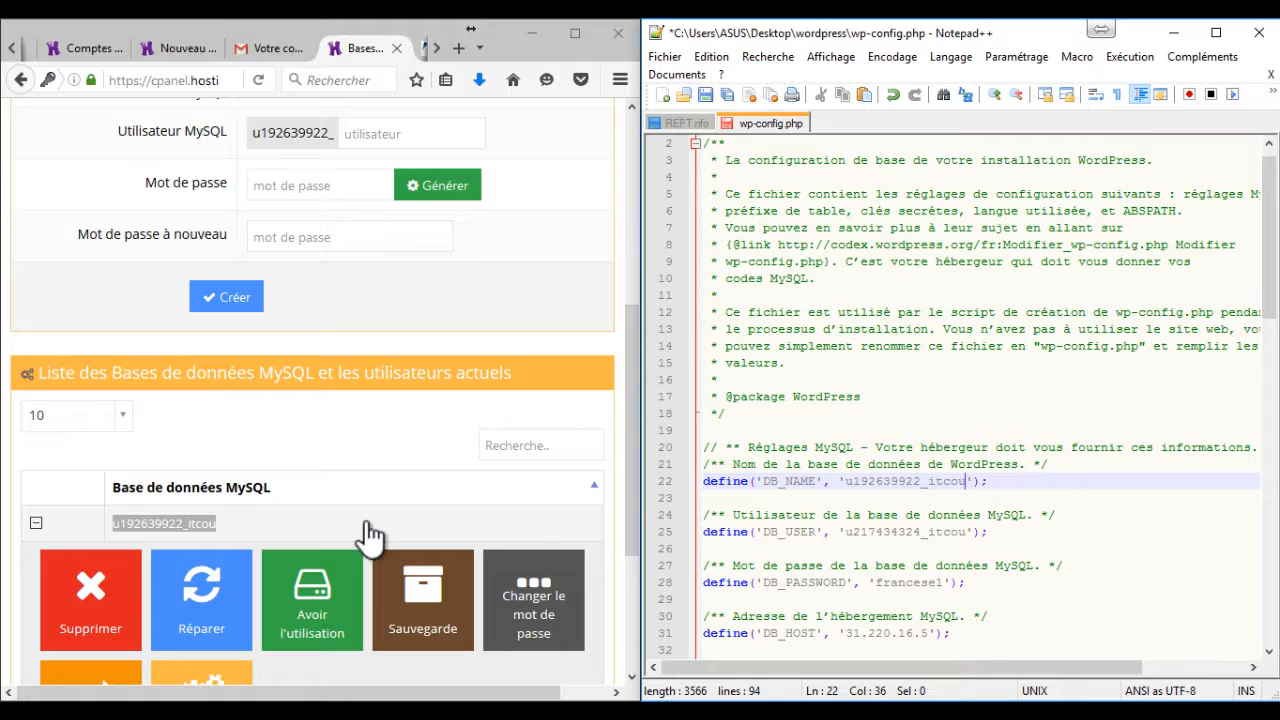
pyautogui.click(554, 38)
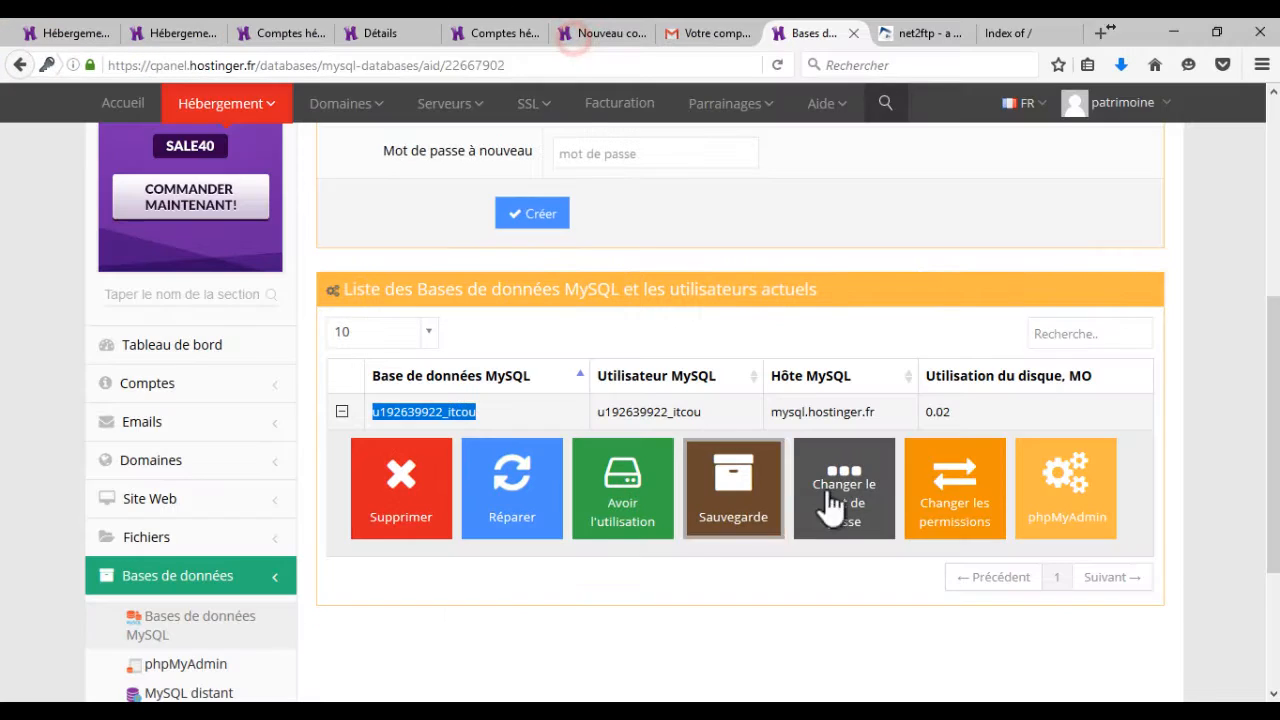
pyautogui.moveTo(705, 414); pyautogui.dragTo(601, 424)
pyautogui.hotkey('ctrl', 'c')
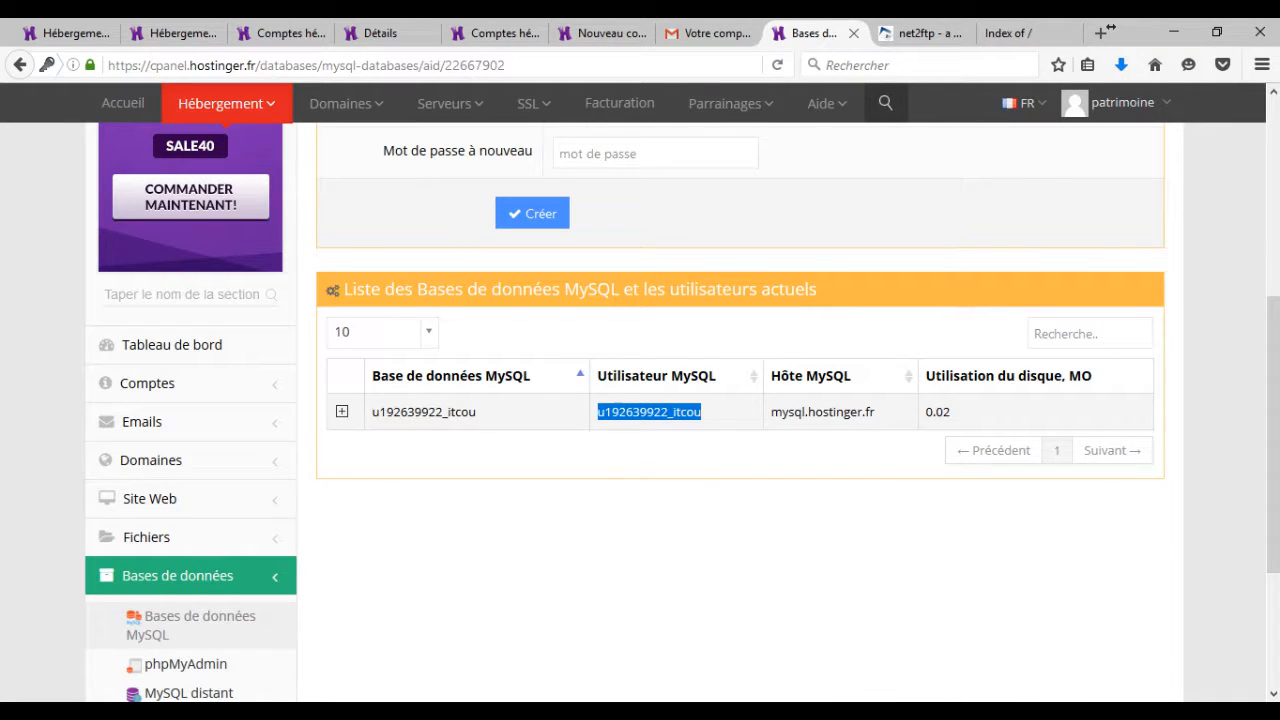
pyautogui.click(1000, 711)
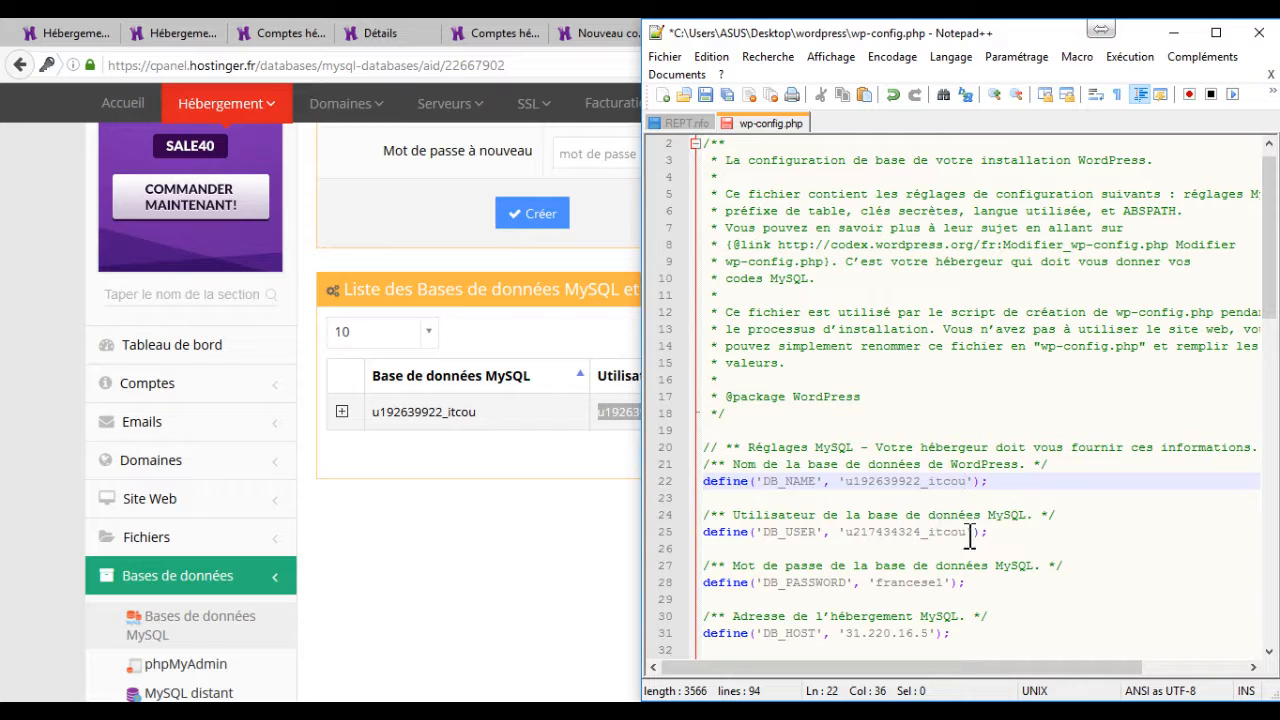
pyautogui.moveTo(968, 533); pyautogui.dragTo(848, 533)
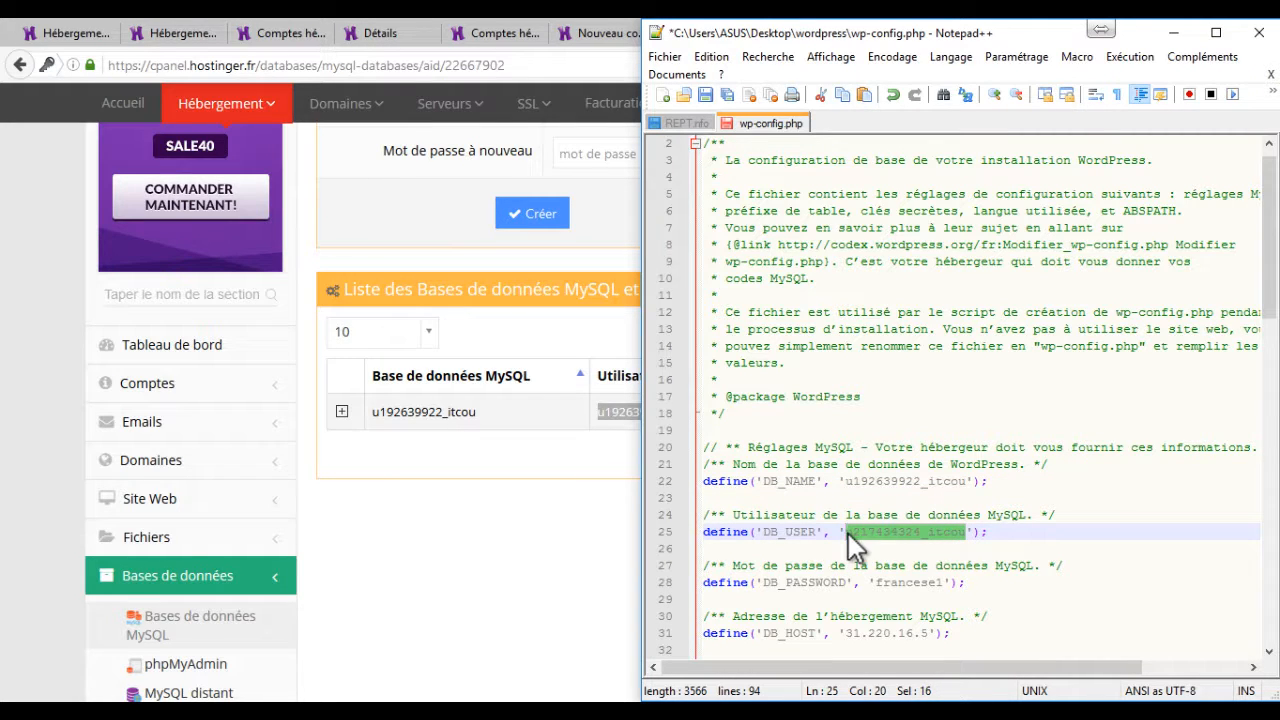
pyautogui.hotkey('ctrl', 'v')
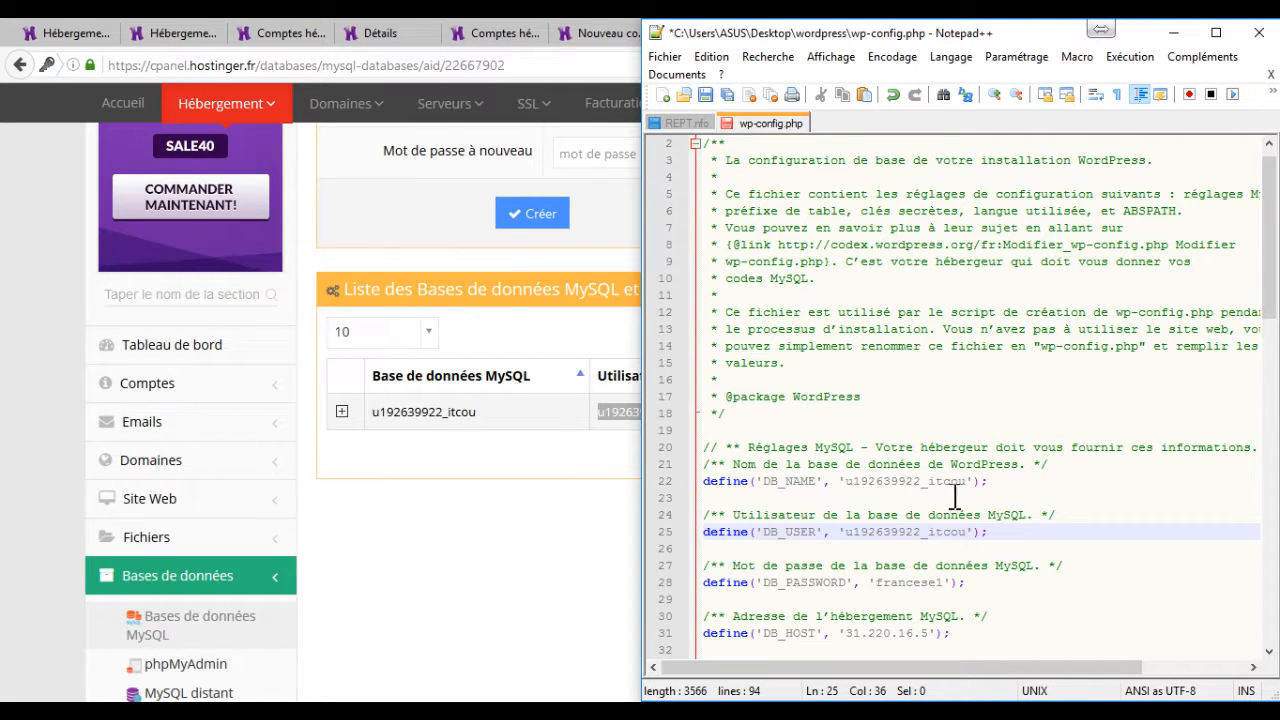
# Replace the DB_HOST IP with mysql.hostinger.fr, save wp-config.php and close Notepad++.
pyautogui.scroll(-1, 943, 514)
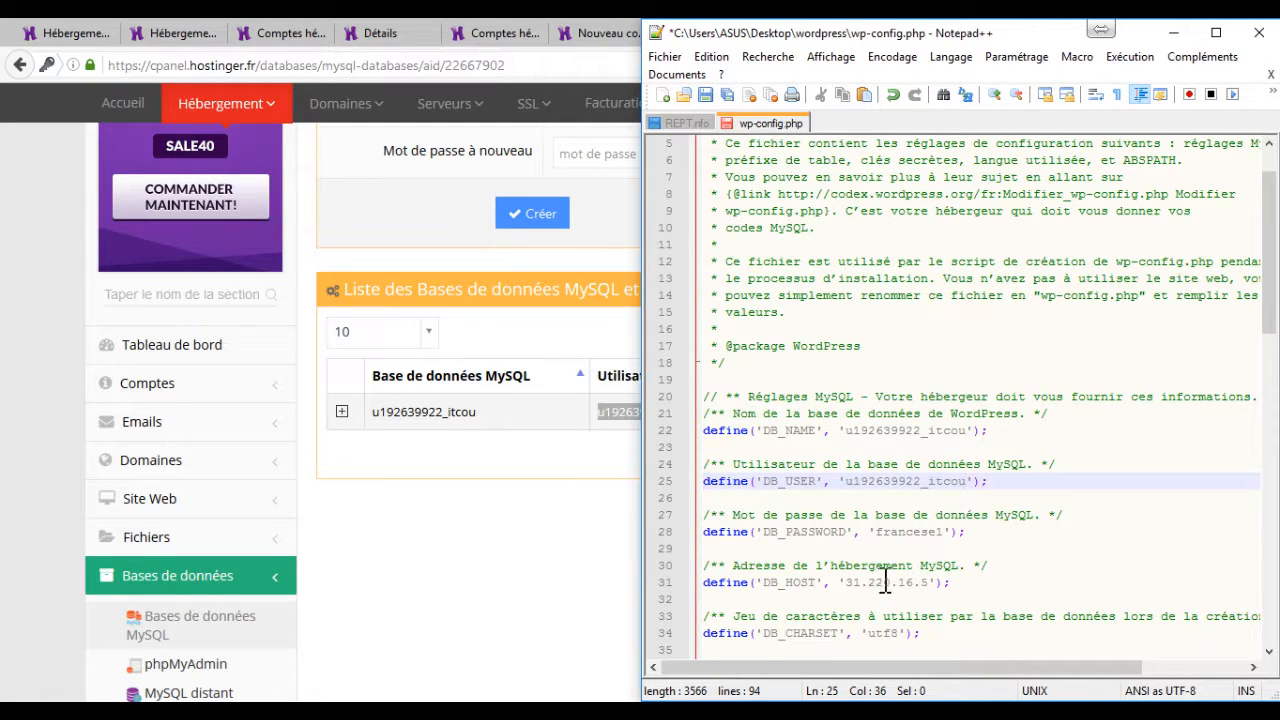
pyautogui.click(562, 534)
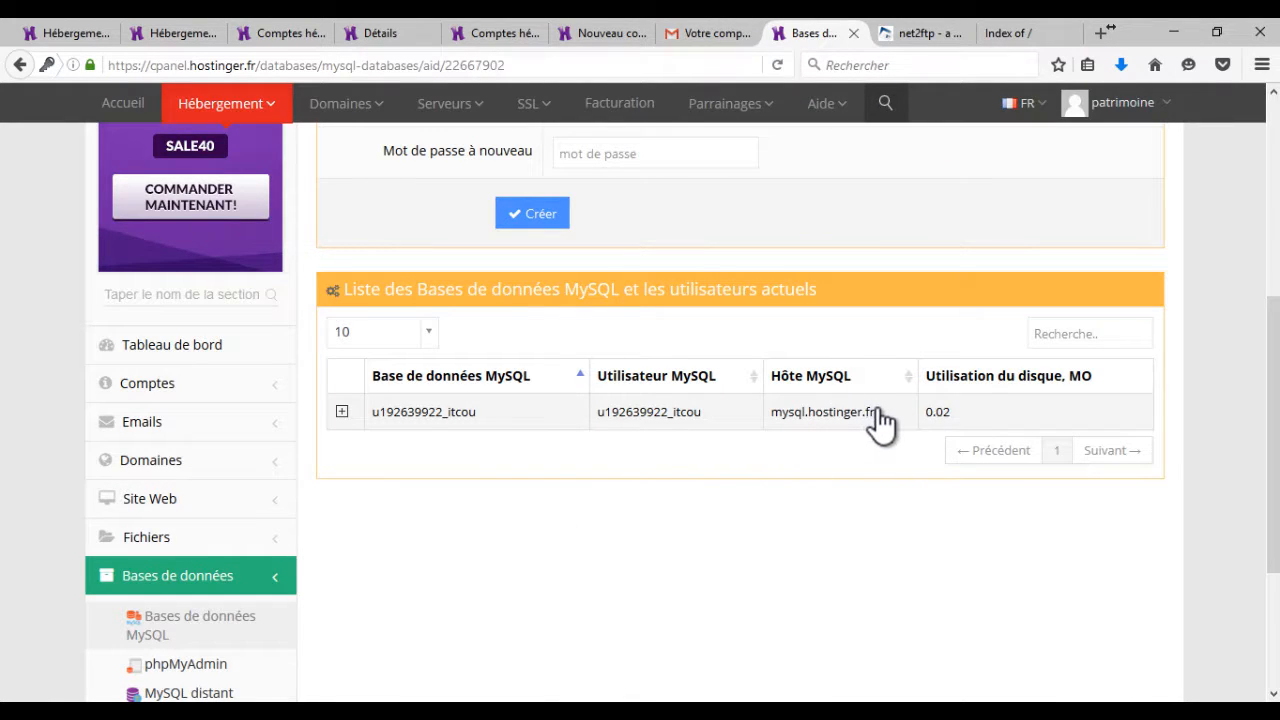
pyautogui.moveTo(871, 414); pyautogui.dragTo(778, 414)
pyautogui.hotkey('ctrl', 'c')
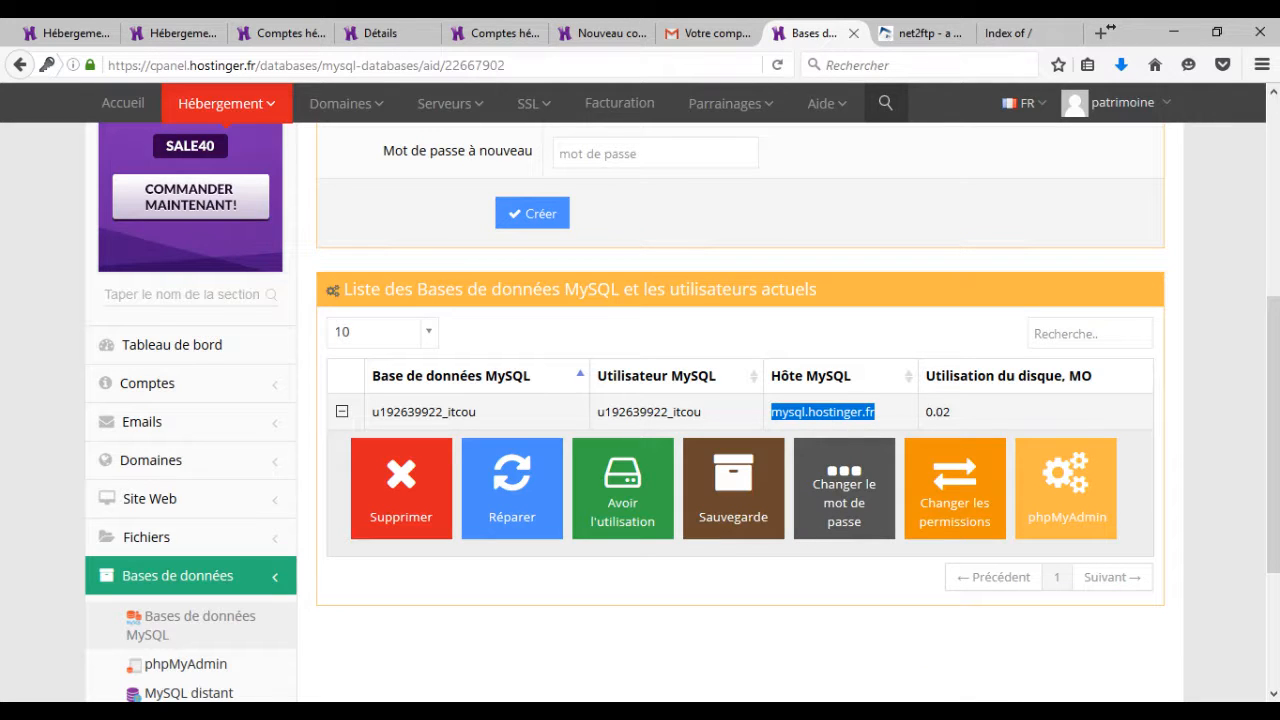
pyautogui.click(1022, 709)
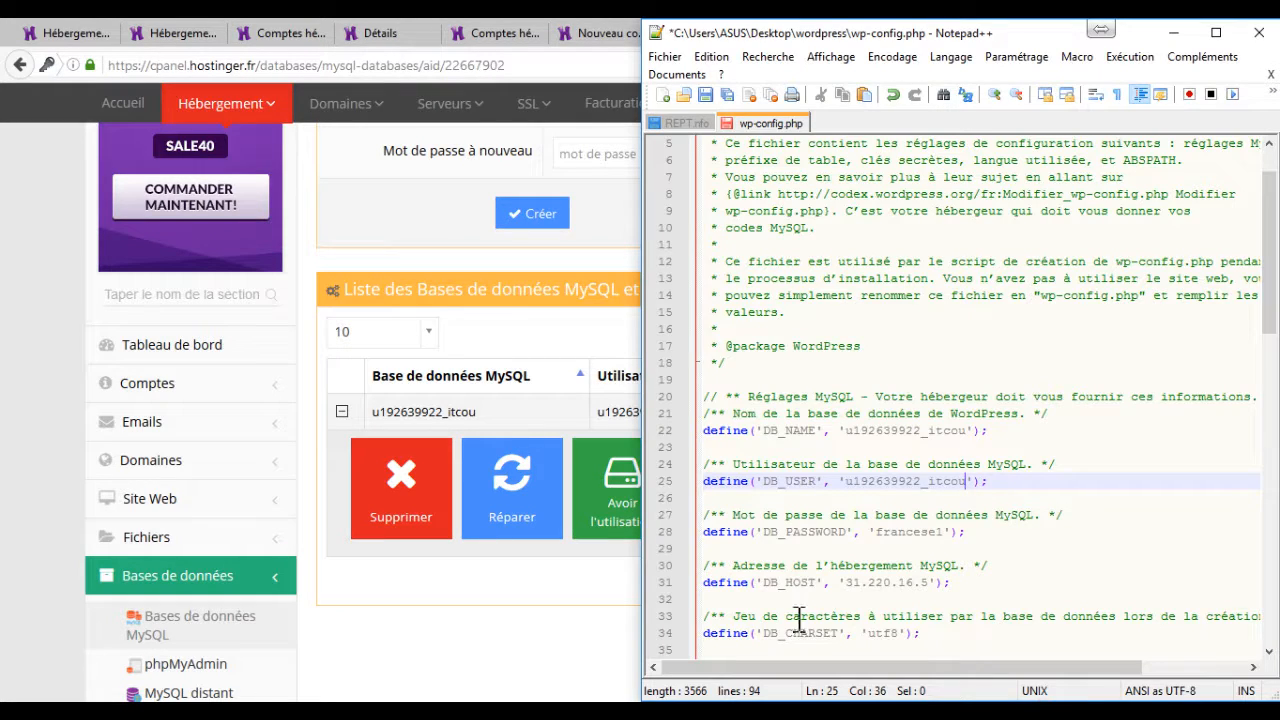
pyautogui.moveTo(851, 586); pyautogui.dragTo(929, 586)
pyautogui.hotkey('ctrl', 'v')
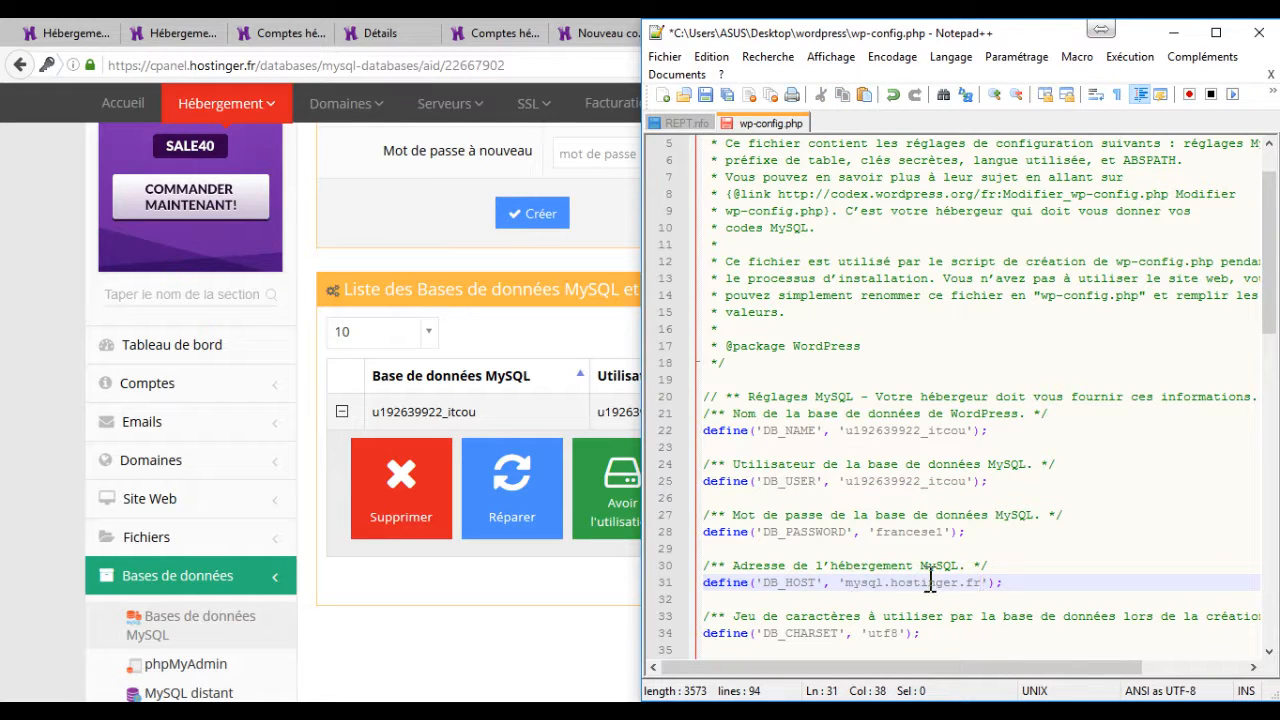
pyautogui.scroll(-2, 940, 565)
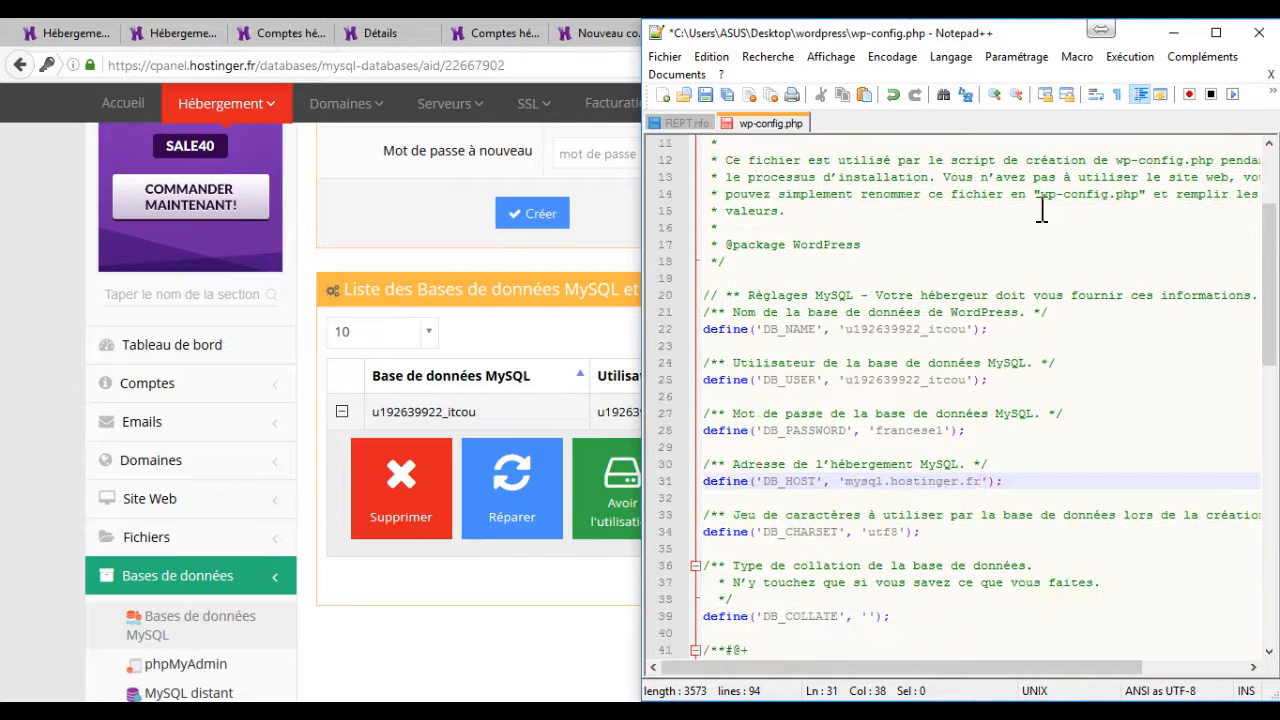
pyautogui.click(707, 94)
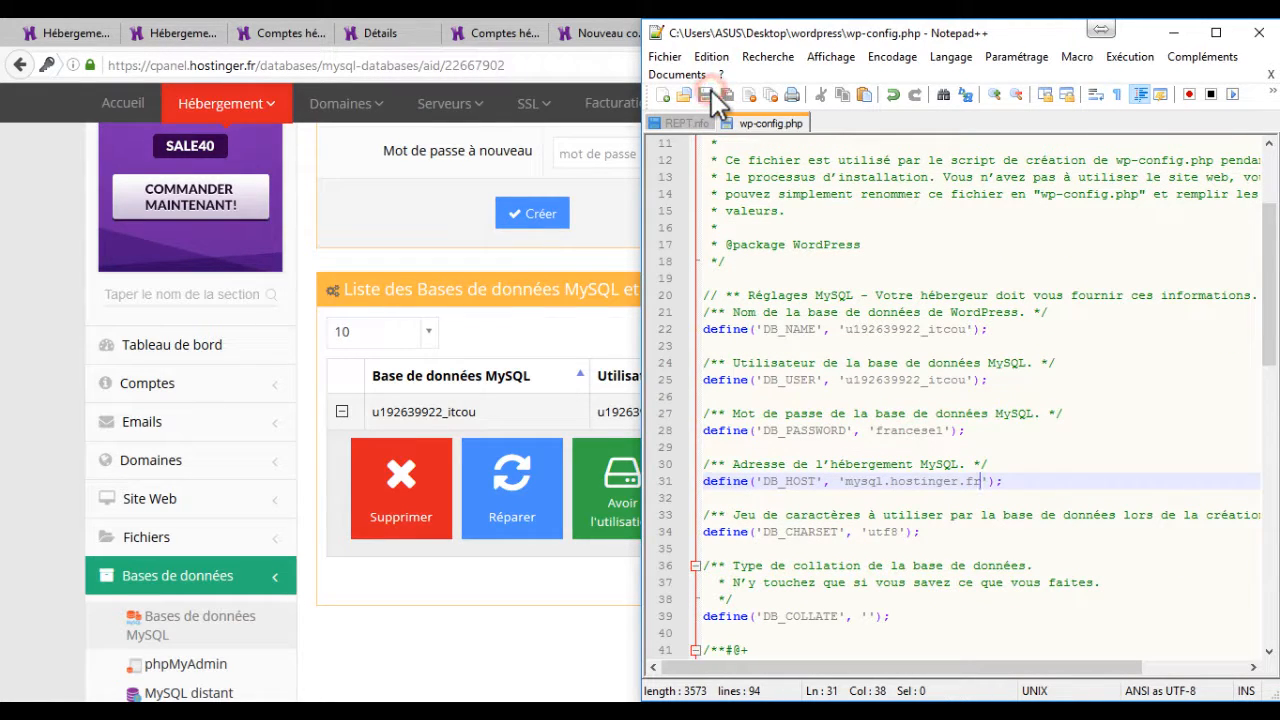
pyautogui.click(1259, 33)
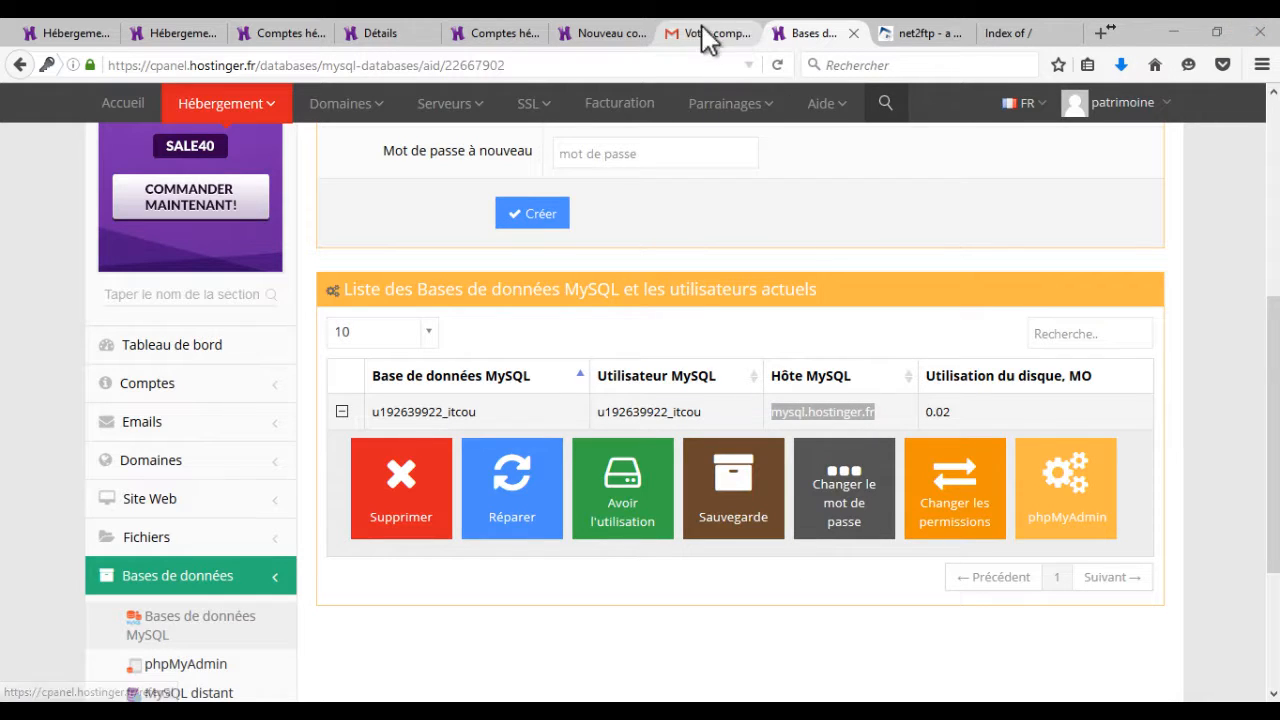
# Upload all 19 local WordPress files and folders into public_html via FileZilla, then minimize the windows.
pyautogui.click(1168, 30)
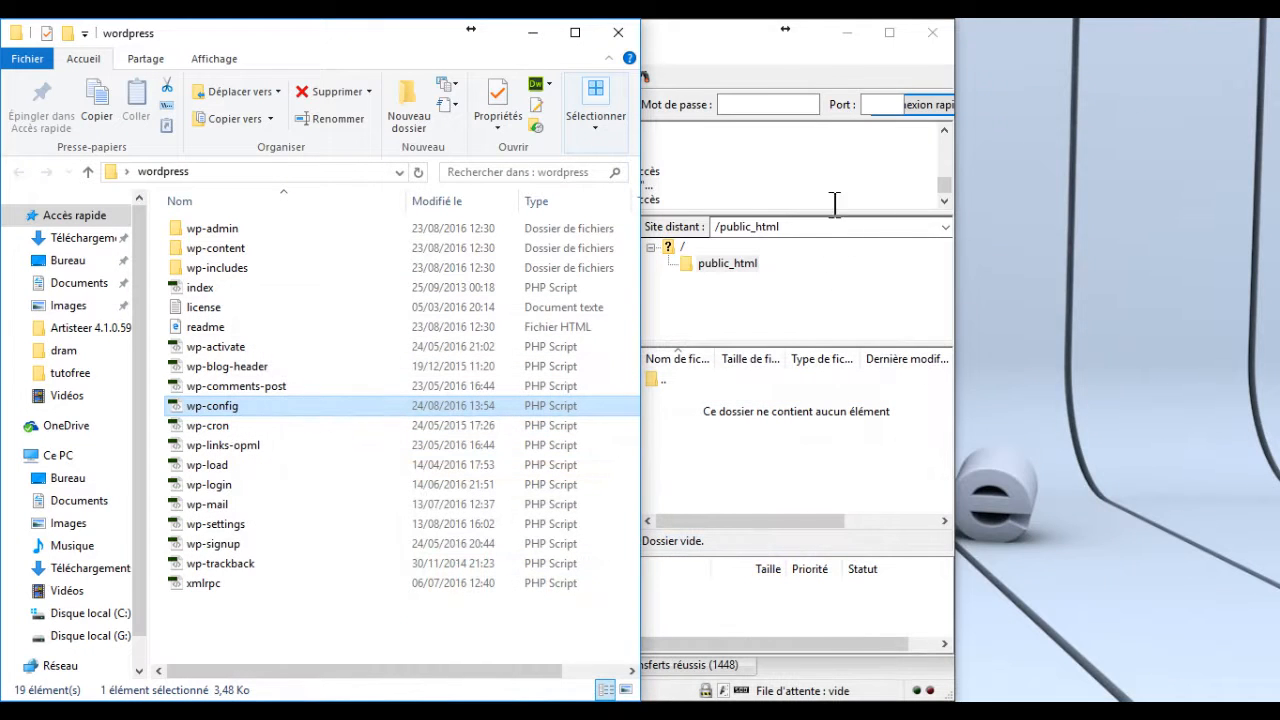
pyautogui.moveTo(225, 619); pyautogui.dragTo(166, 236)
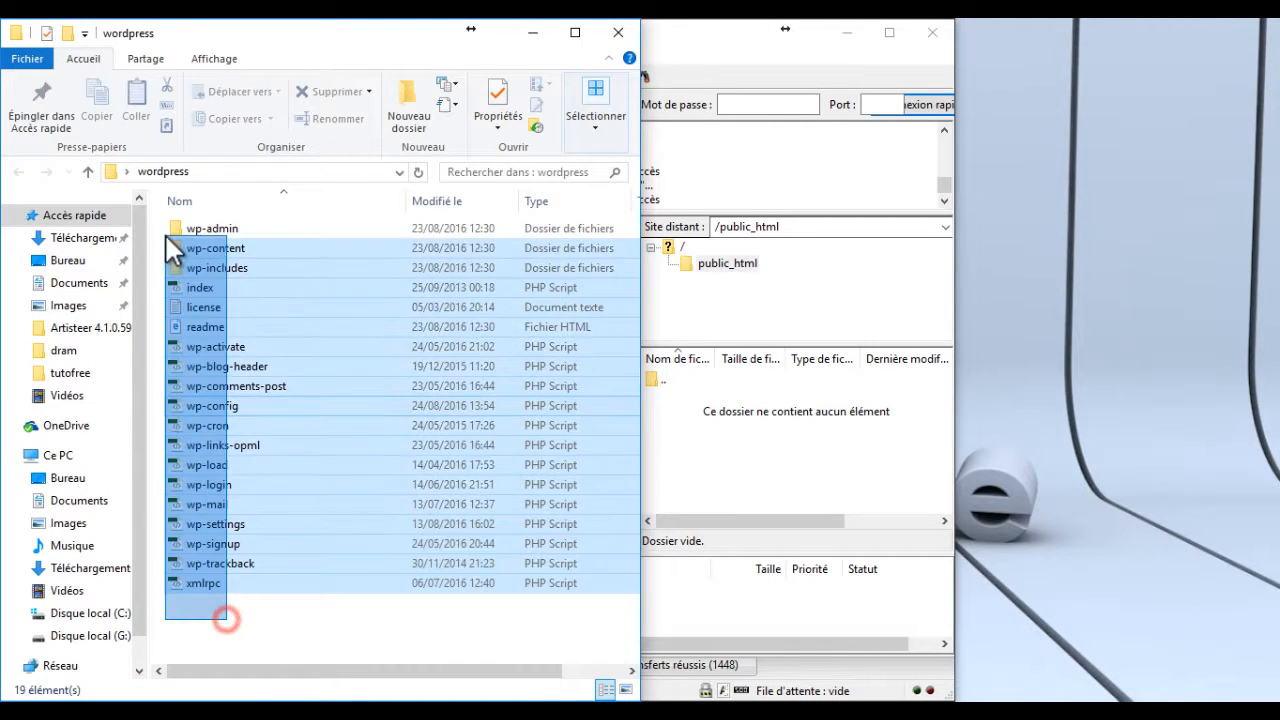
pyautogui.moveTo(220, 271); pyautogui.dragTo(729, 266)
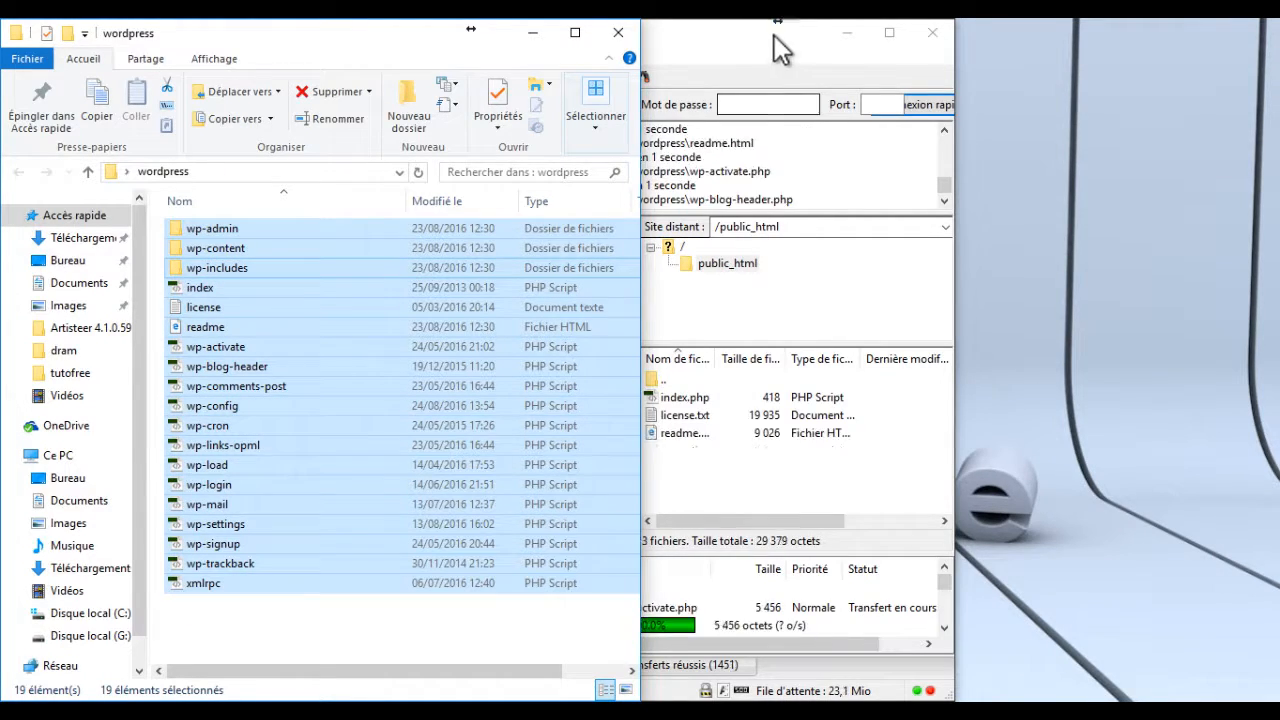
pyautogui.click(732, 38)
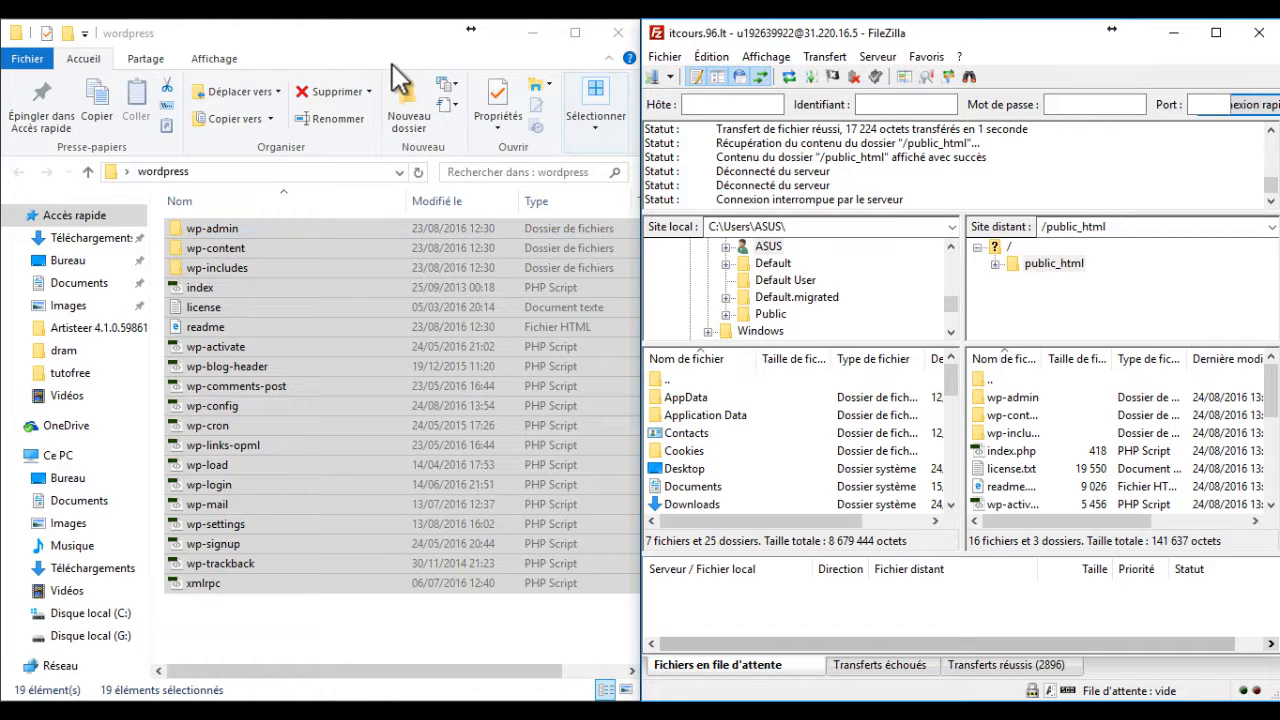
pyautogui.click(533, 32)
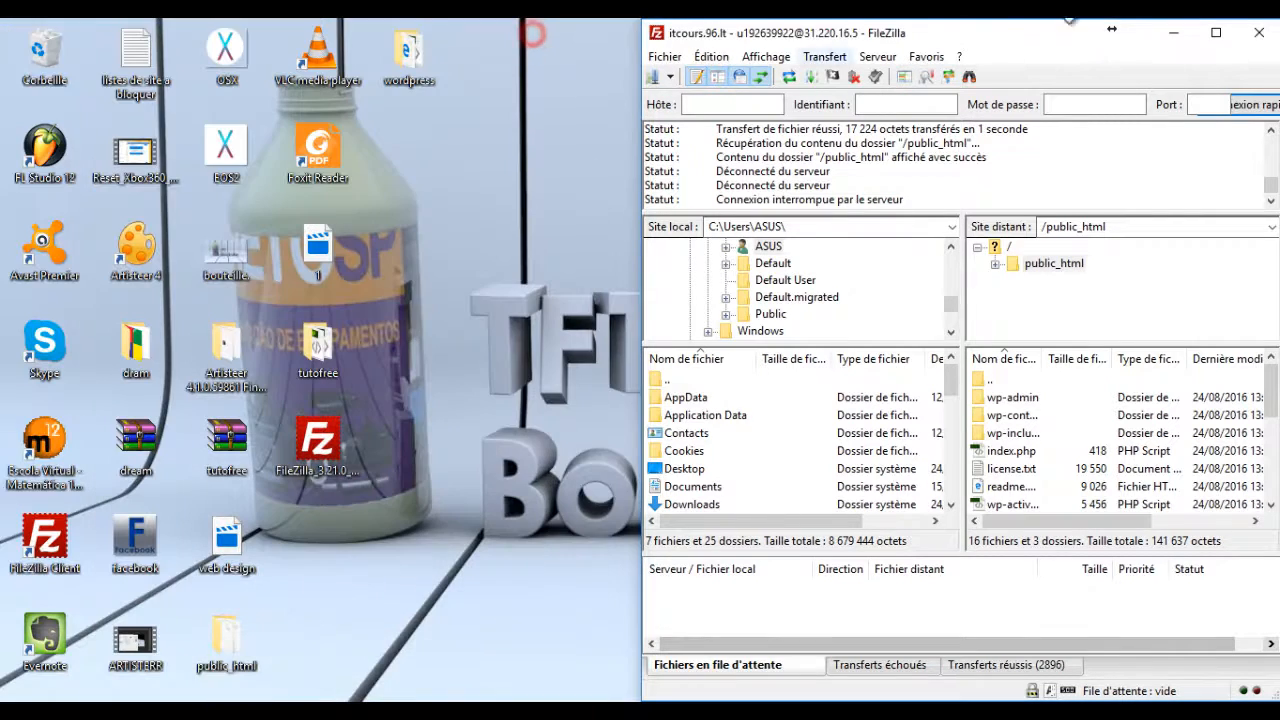
pyautogui.click(1176, 38)
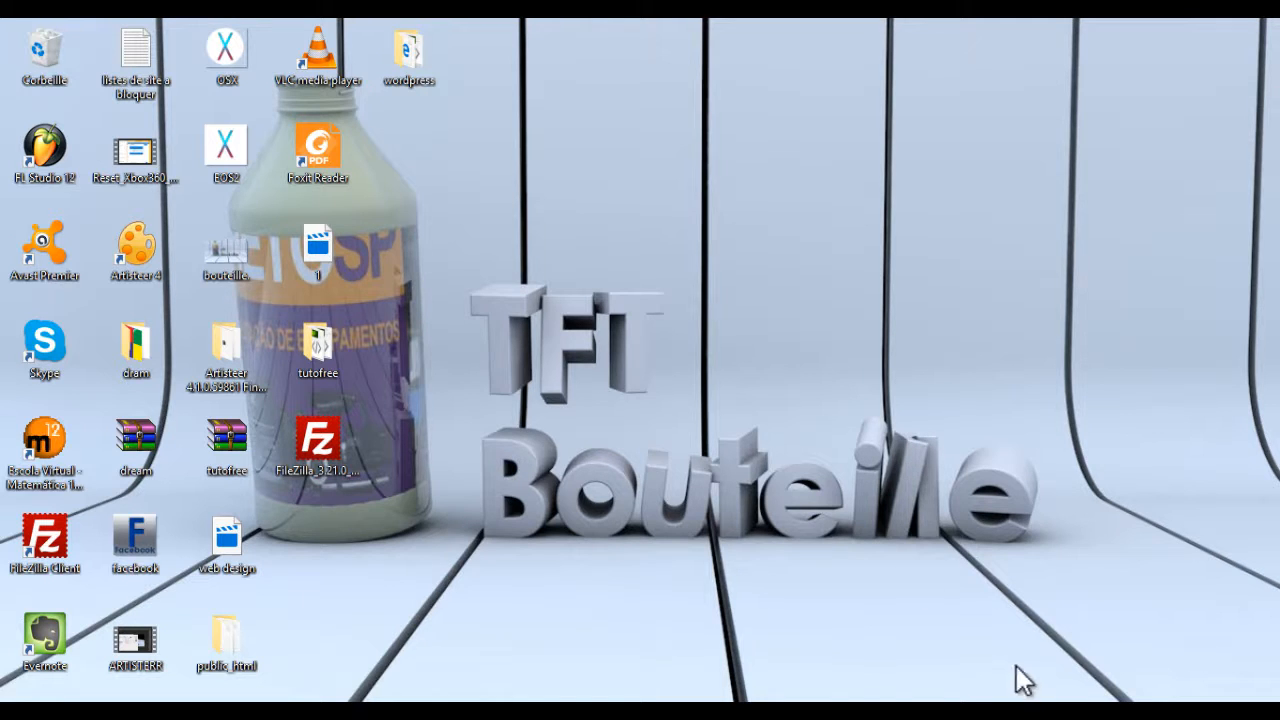
# Load itcours.96.lt in a new Opera tab.
pyautogui.click(600, 711)
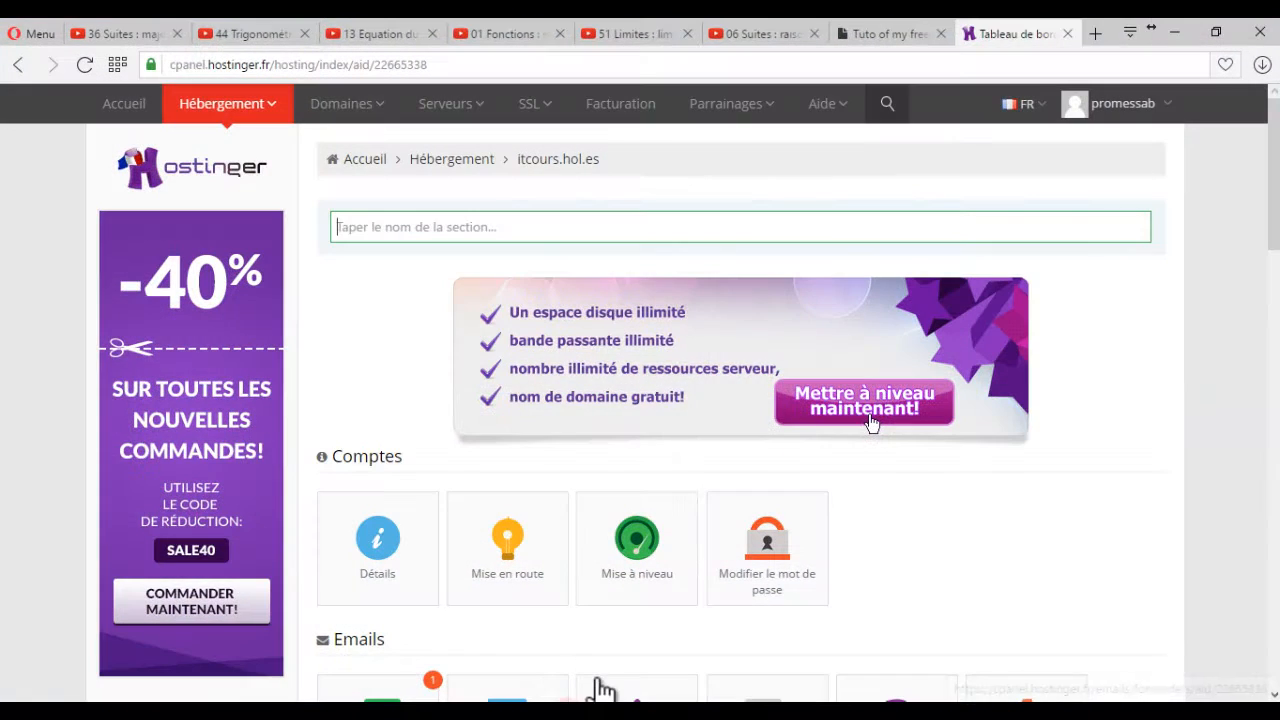
pyautogui.click(1094, 34)
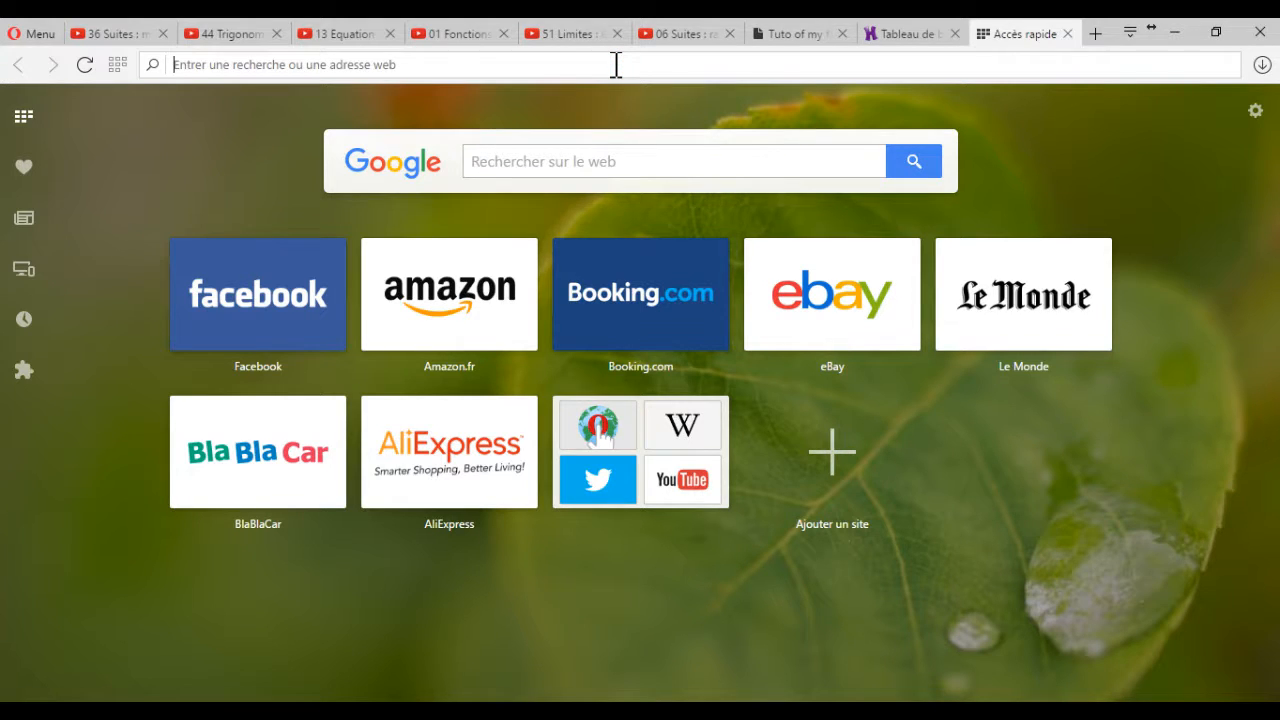
pyautogui.write('itcours')
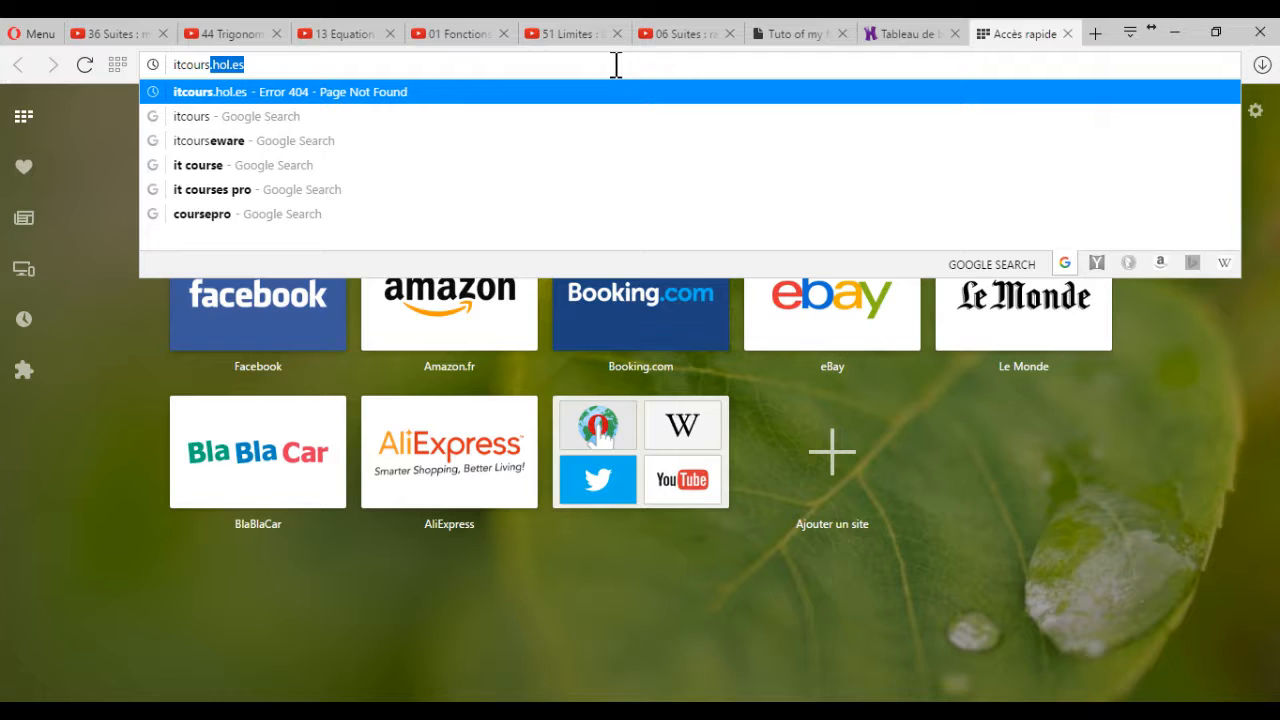
pyautogui.write('.96')
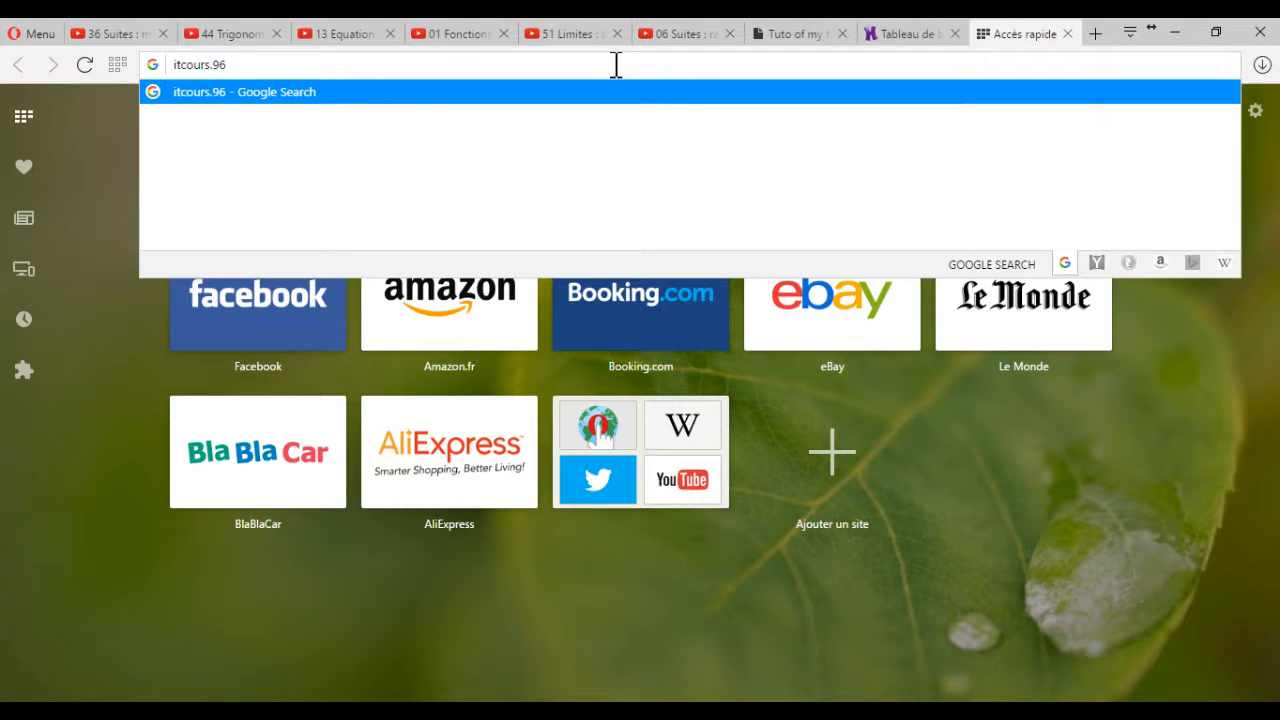
pyautogui.write('.lt')
pyautogui.press('Return')
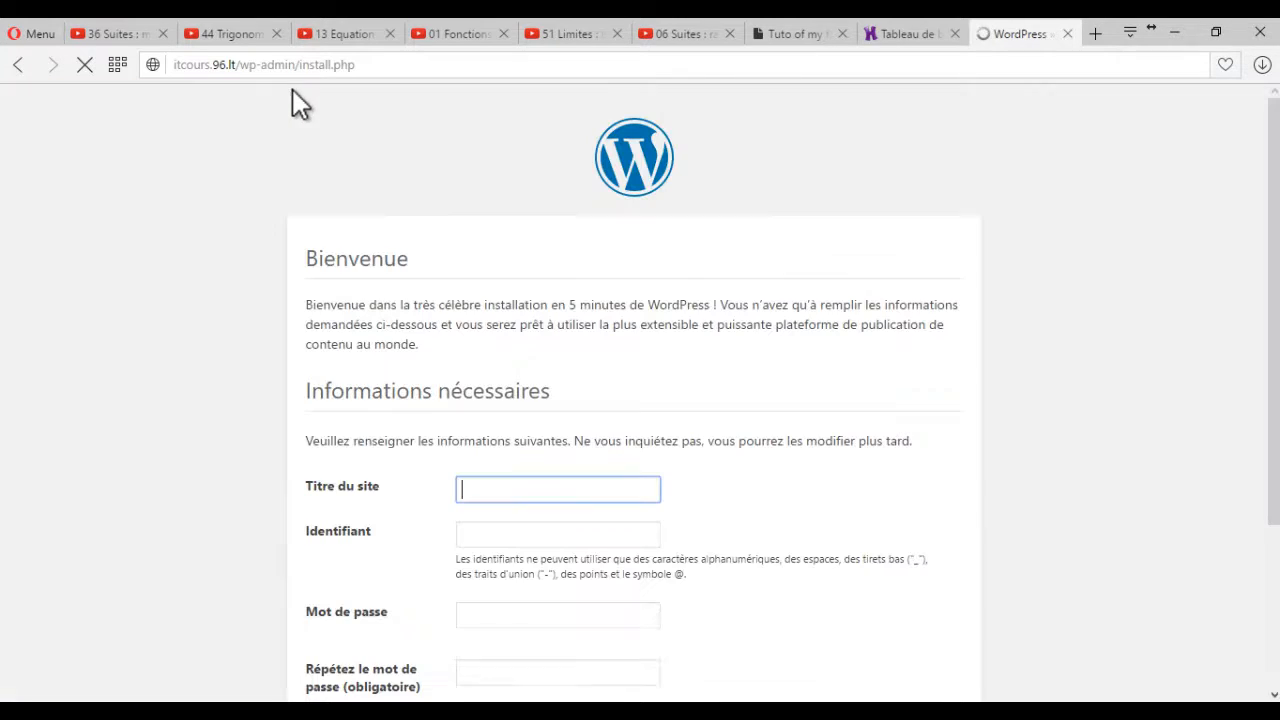
# Check the wp-admin/install.php address and read the installation page's welcome text.
pyautogui.moveTo(389, 63); pyautogui.dragTo(169, 62)
pyautogui.moveTo(357, 64); pyautogui.dragTo(247, 65)
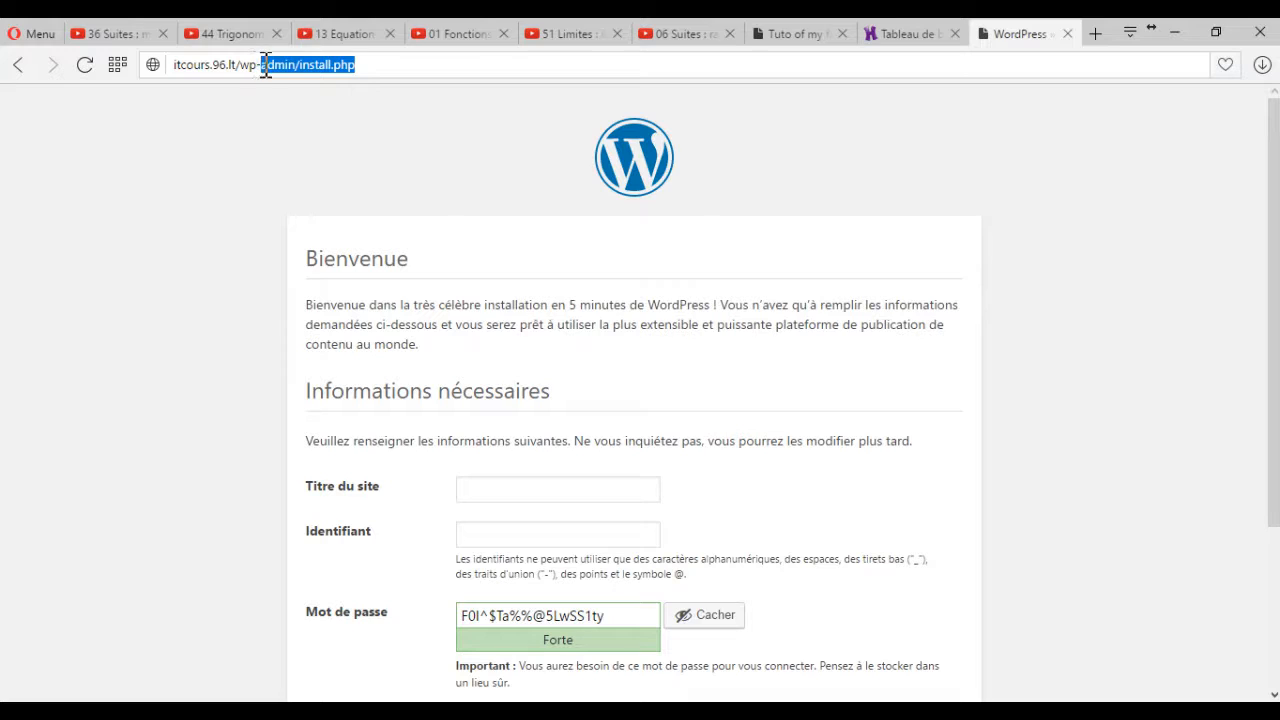
pyautogui.moveTo(265, 65); pyautogui.dragTo(364, 75)
pyautogui.click(310, 254)
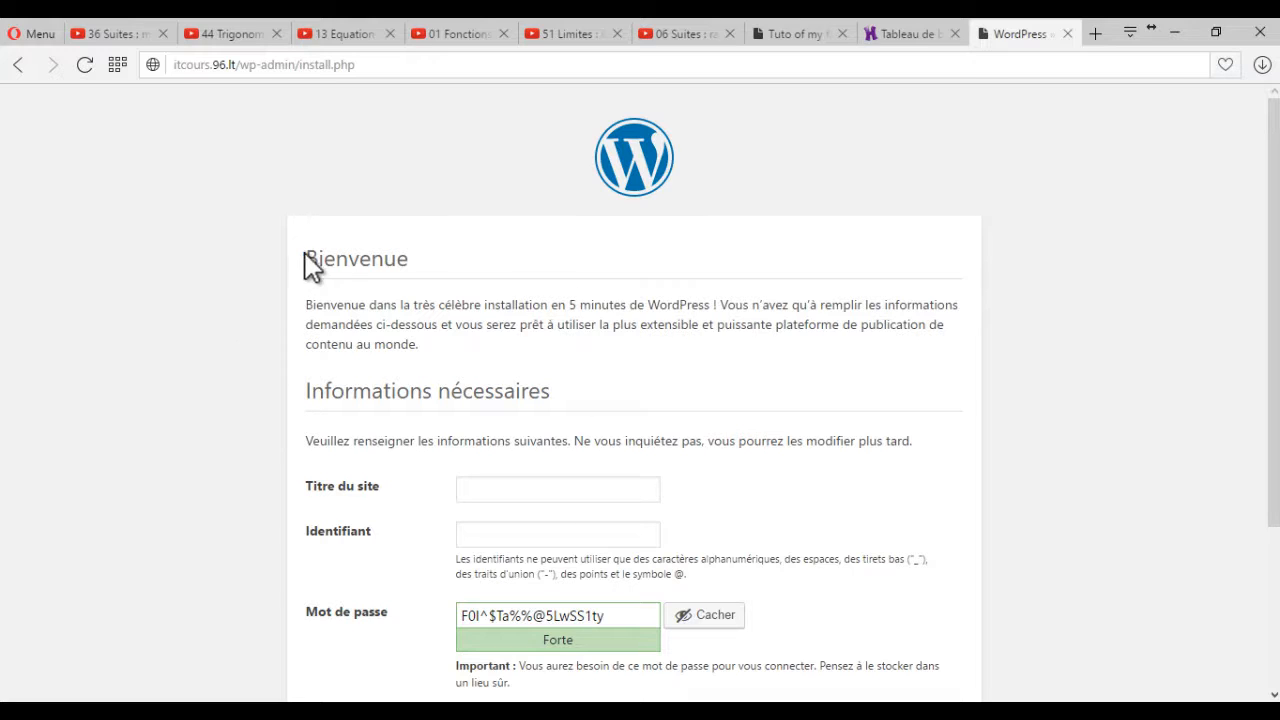
pyautogui.moveTo(301, 253); pyautogui.dragTo(846, 539)
pyautogui.click(846, 539)
pyautogui.scroll(-1, 852, 553)
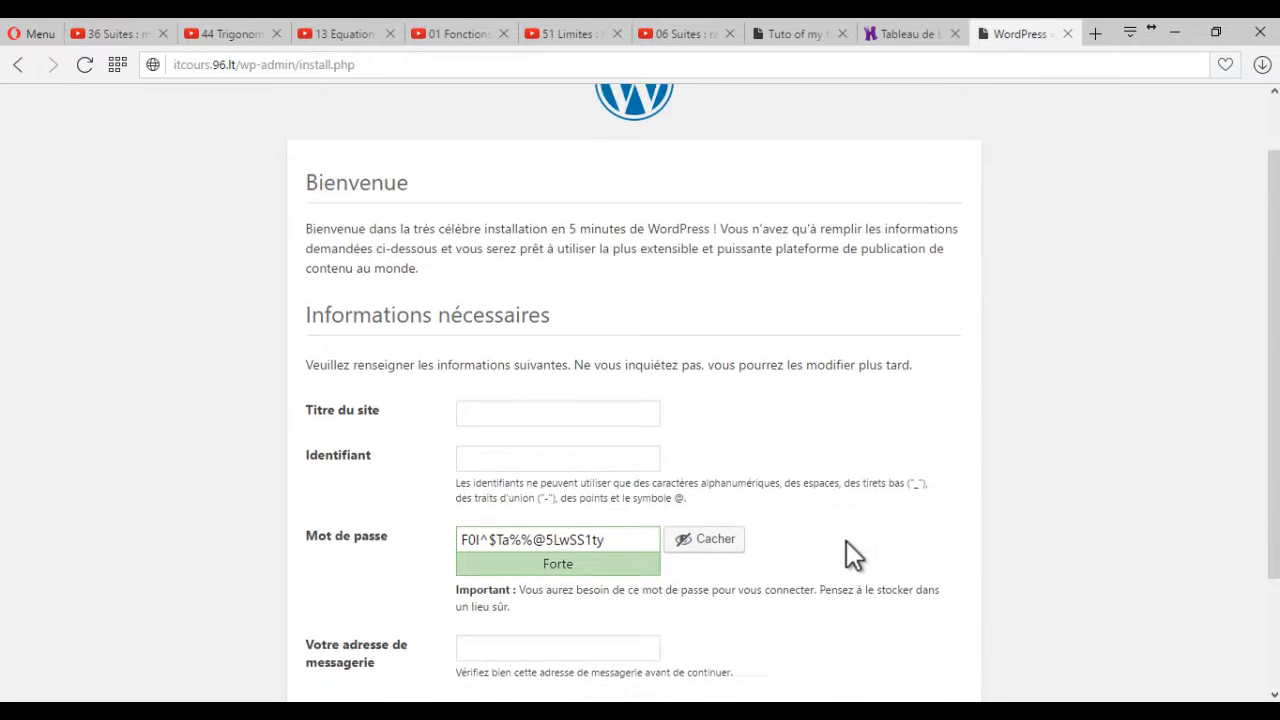
# Enter the site title Cours d'Informatique and the admin username itcours.
pyautogui.click(547, 397)
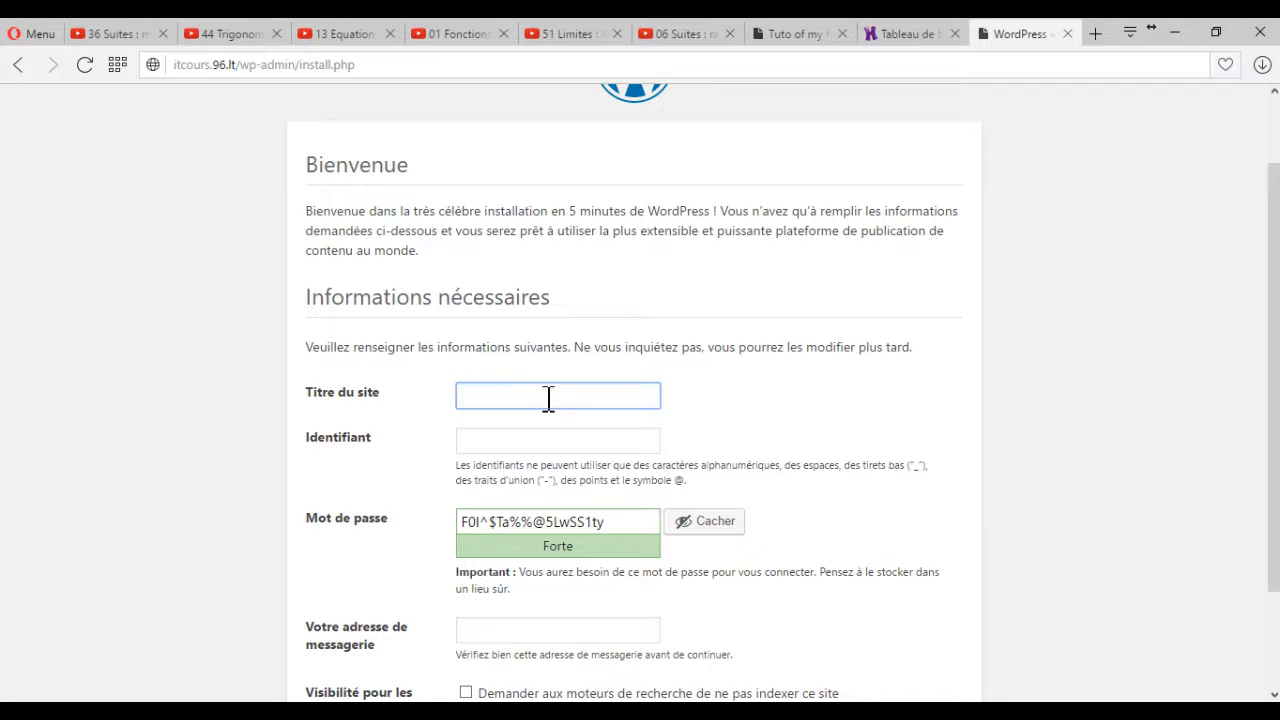
pyautogui.write('Cours')
pyautogui.write("s d'")
pyautogui.write('Informatique')
pyautogui.click(503, 438)
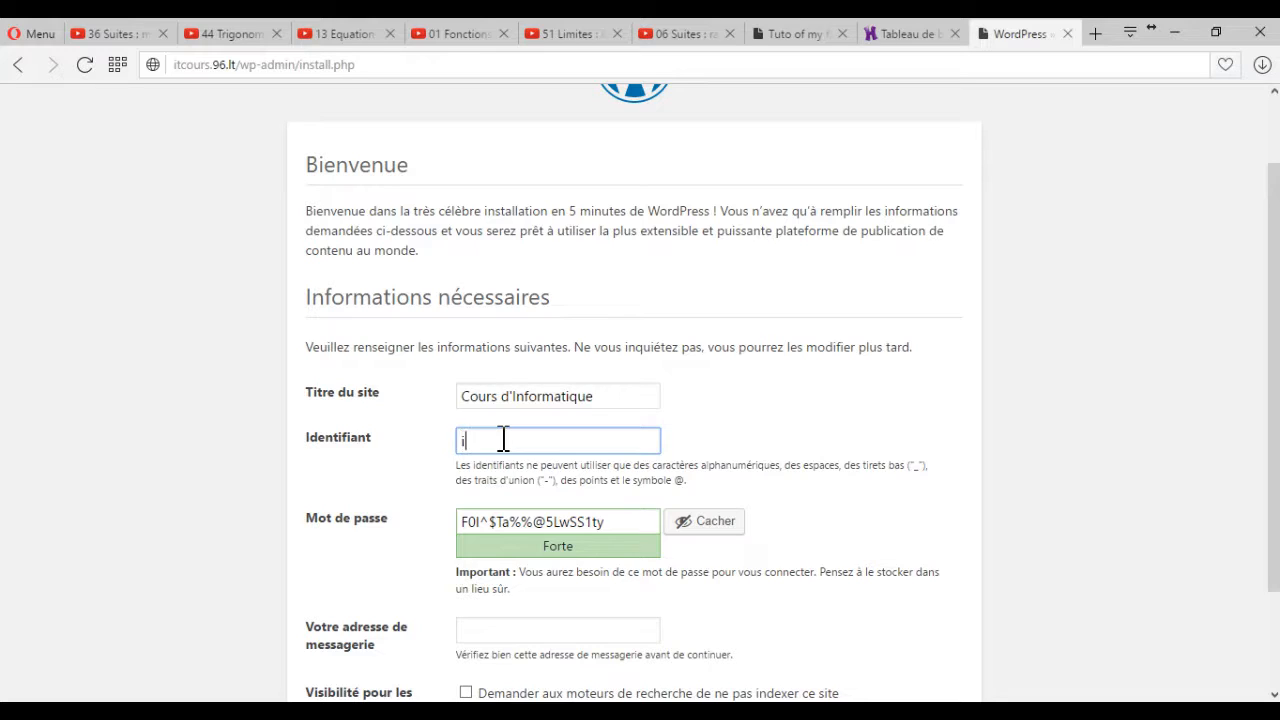
pyautogui.write('tcours')
# Replace the generated password with a custom strong password and hide it.
pyautogui.moveTo(640, 526); pyautogui.dragTo(417, 534)
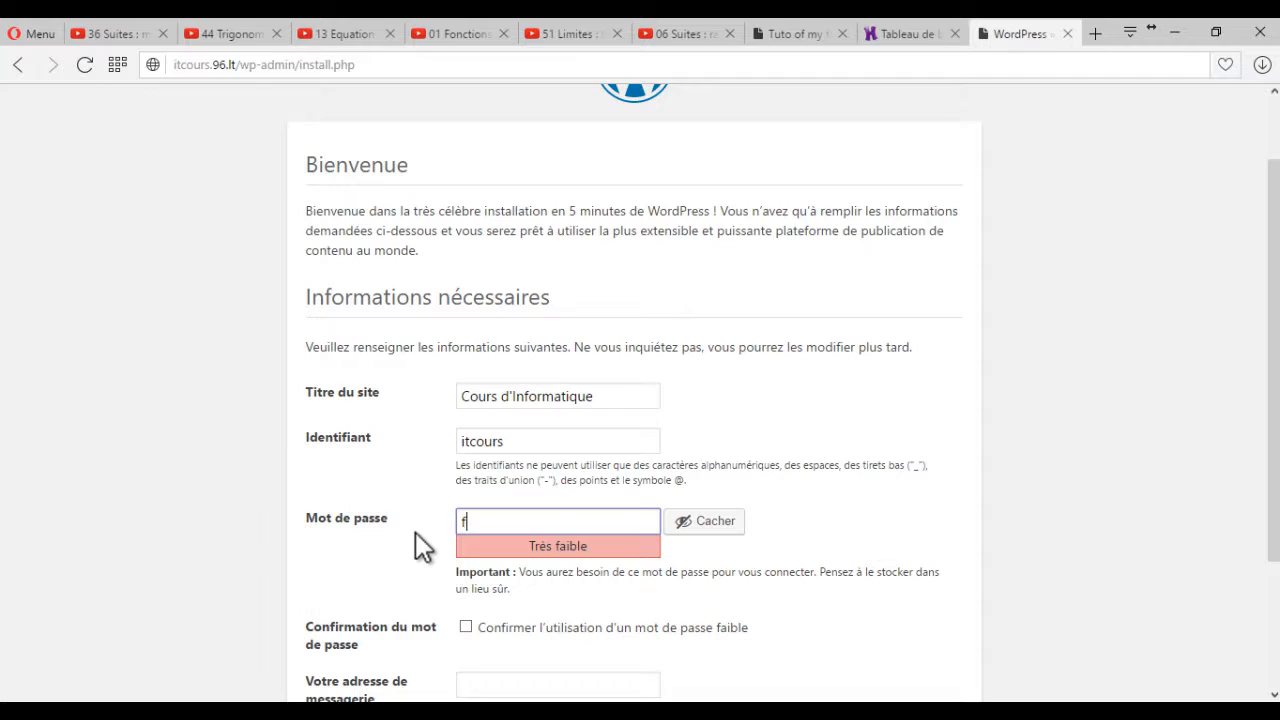
pyautogui.press('BackSpace')
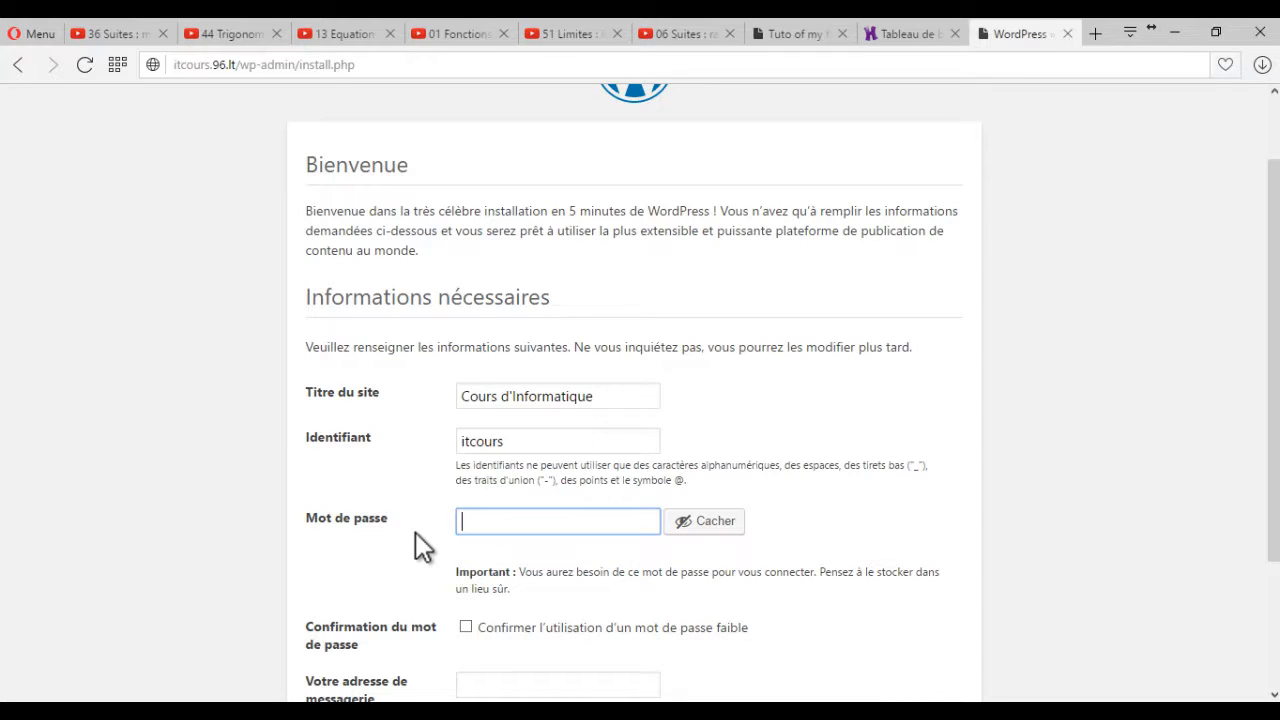
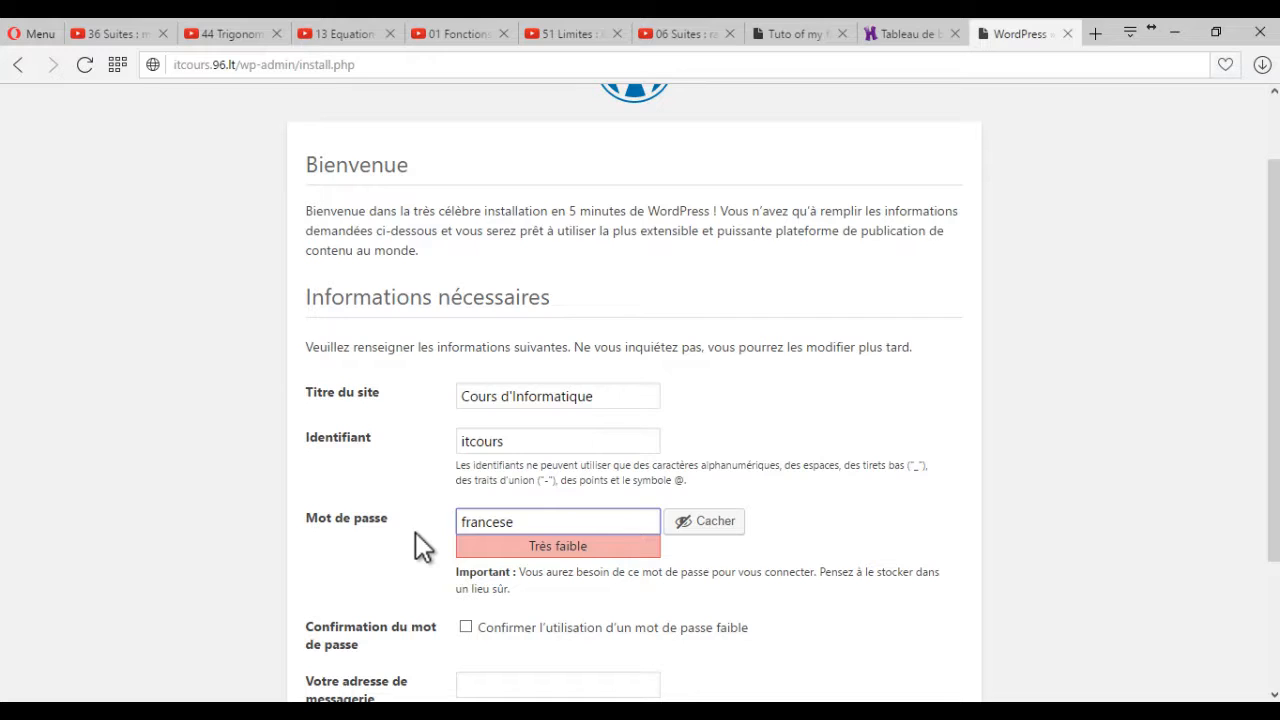
pyautogui.click(712, 521)
pyautogui.moveTo(539, 516); pyautogui.dragTo(416, 529)
pyautogui.write('••')
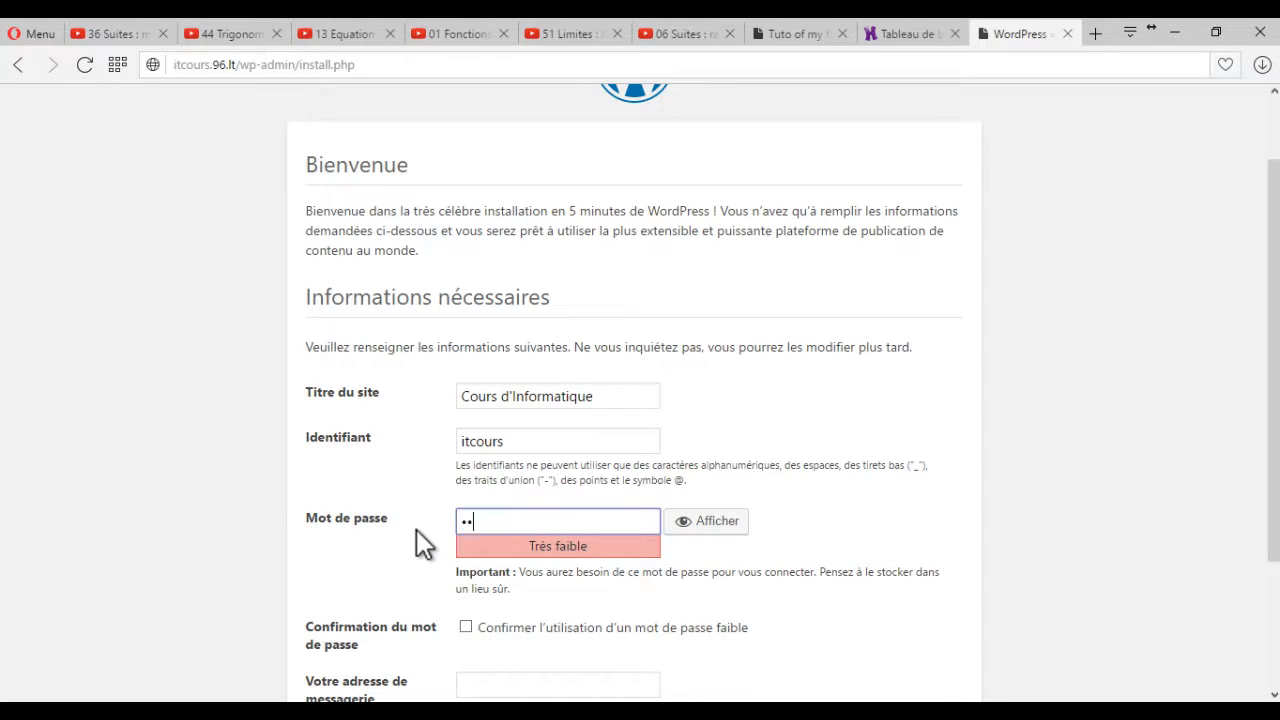
pyautogui.write('••••••••••')
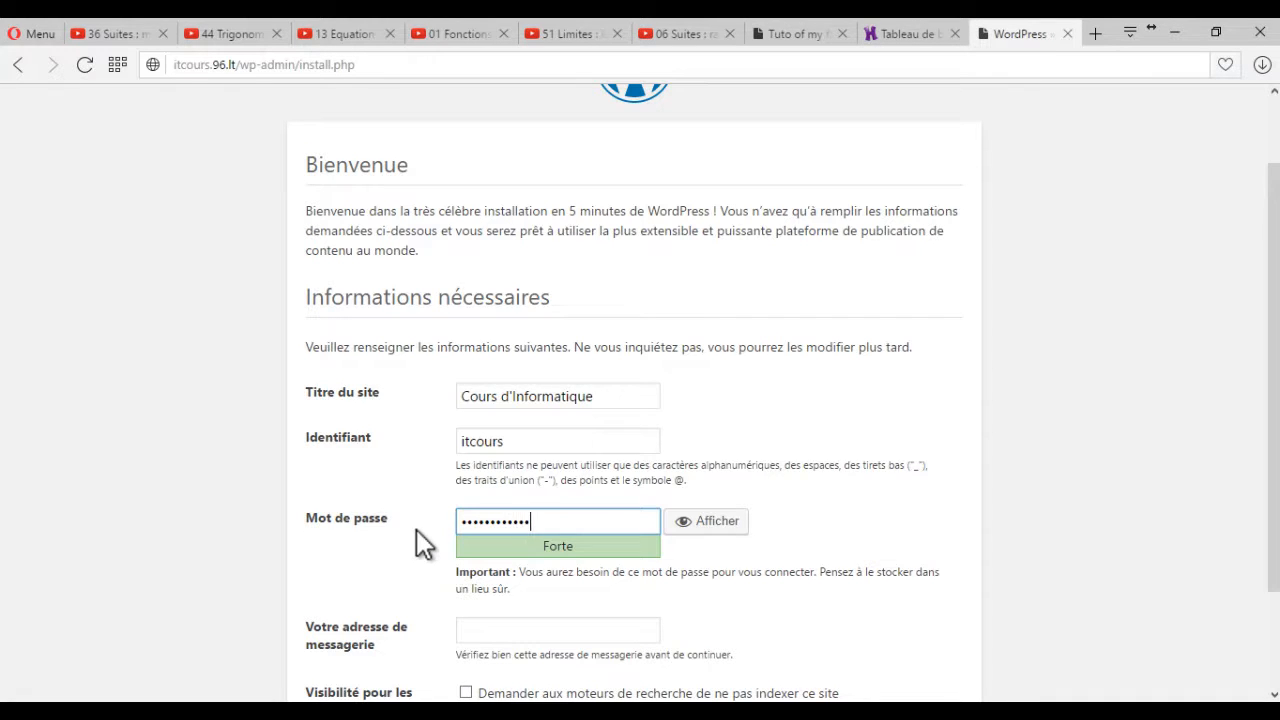
pyautogui.write('•')
pyautogui.press('Tab')
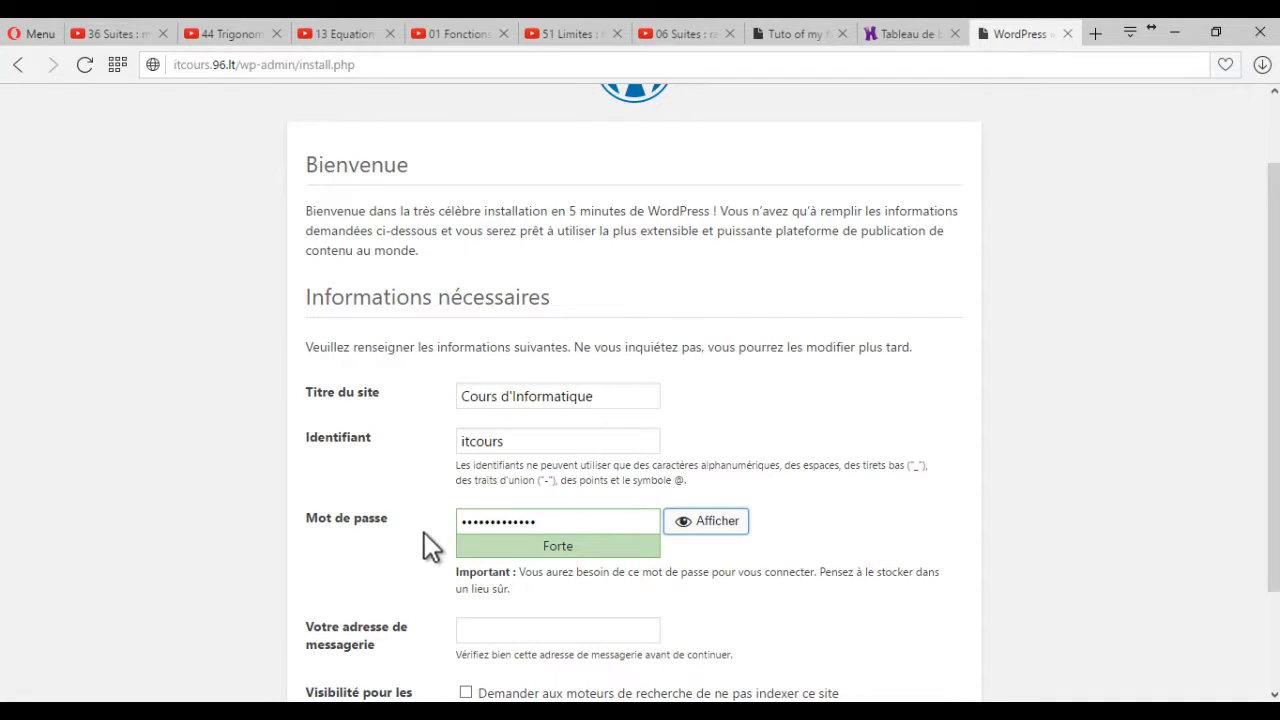
pyautogui.scroll(-3, 580, 507)
pyautogui.click(510, 489)
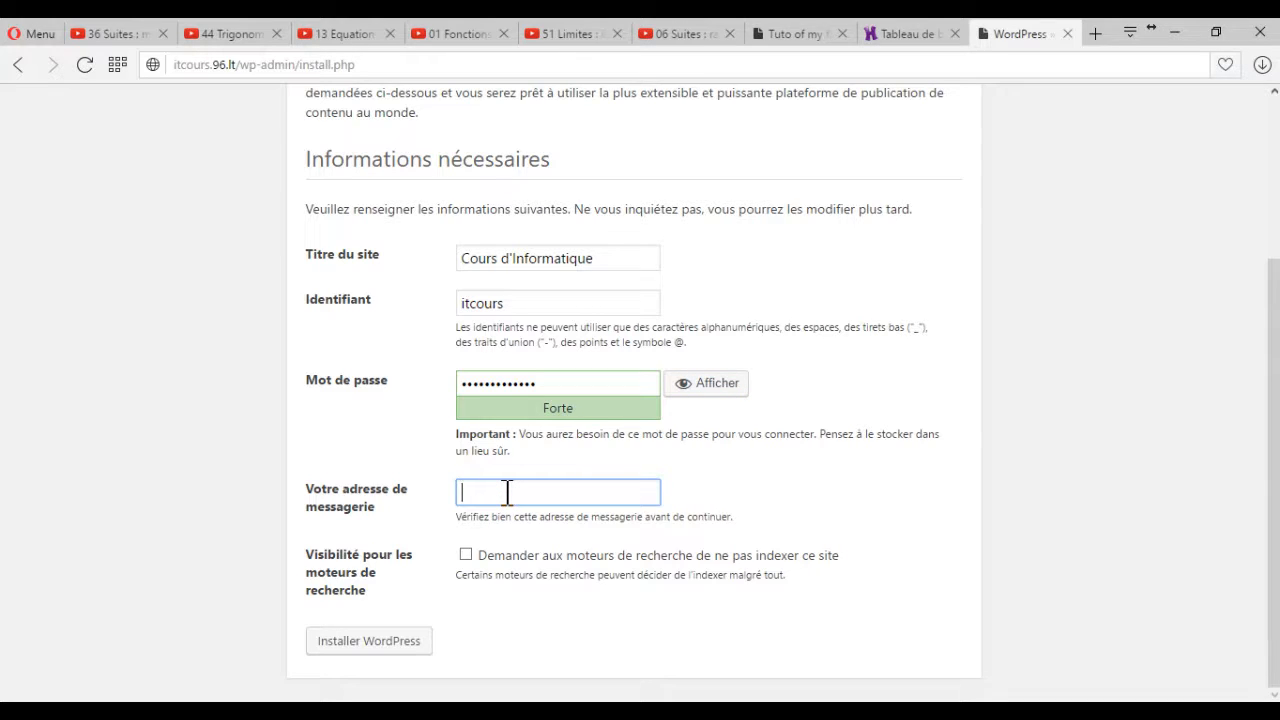
# Enter the admin e-mail address, fixing a typo, and run Installer WordPress.
pyautogui.click(397, 648)
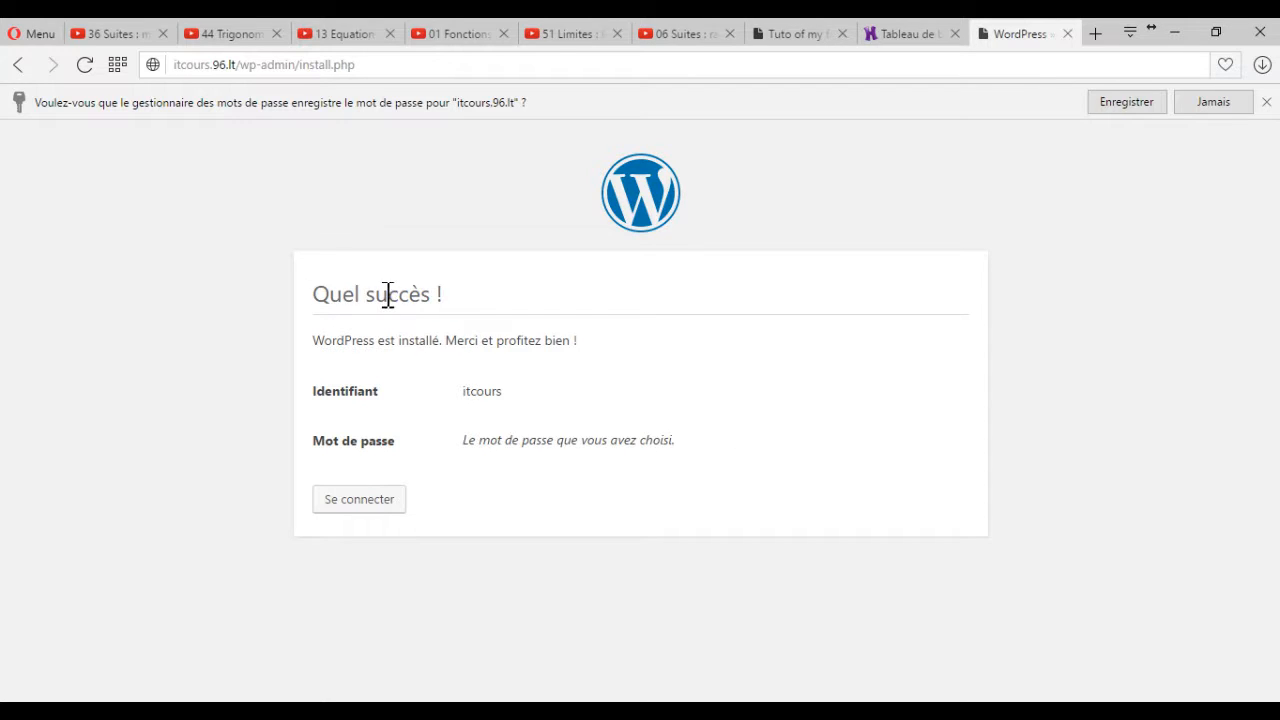
# Review the username and password summary on the 'Quel succès !' page.
pyautogui.click(509, 393)
pyautogui.click(486, 391)
pyautogui.click(482, 444)
pyautogui.click(497, 405)
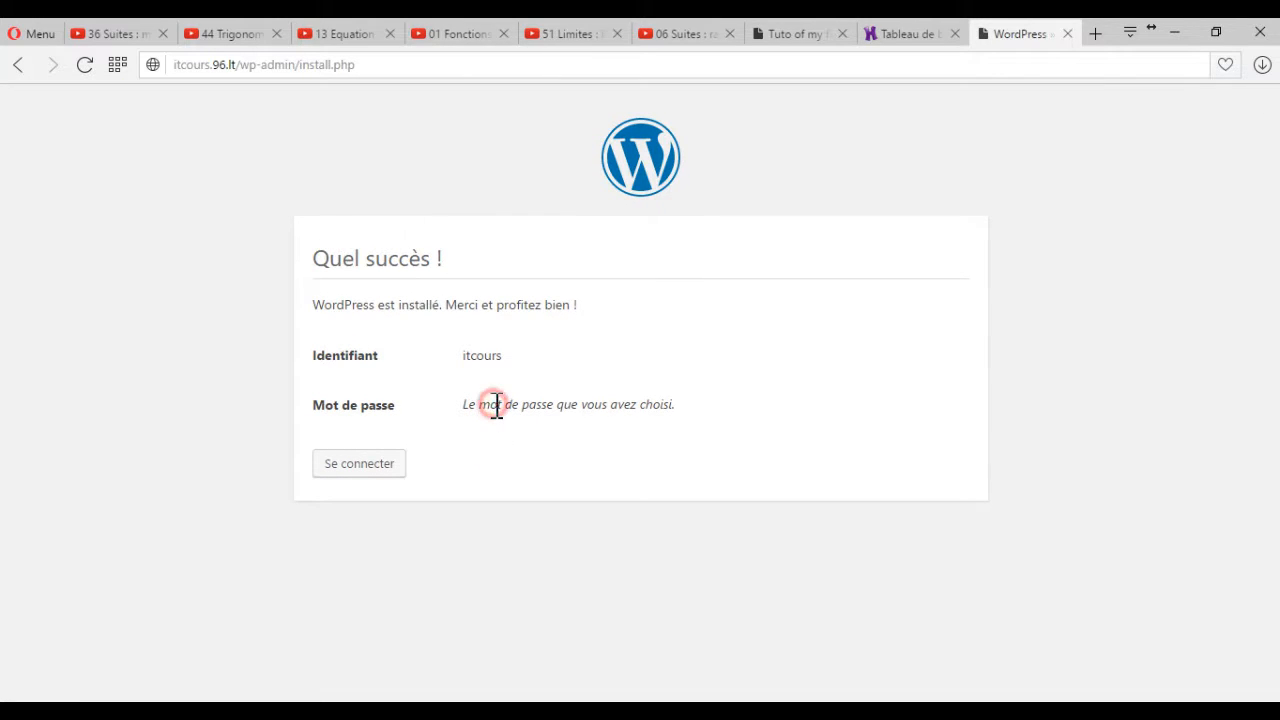
pyautogui.click(481, 404)
pyautogui.click(680, 403)
pyautogui.moveTo(654, 408); pyautogui.dragTo(623, 405)
pyautogui.moveTo(557, 394); pyautogui.dragTo(494, 366)
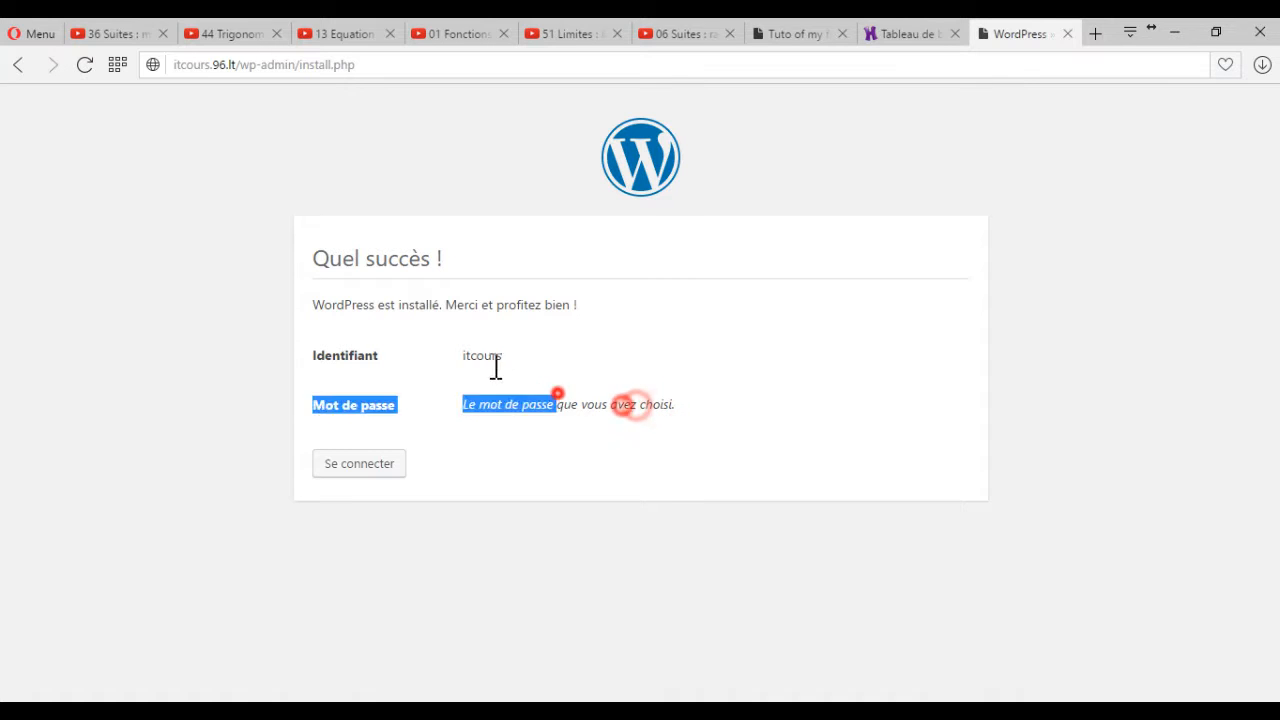
pyautogui.click(481, 354)
# Log in on wp-login.php as itcours with the admin password.
pyautogui.click(364, 463)
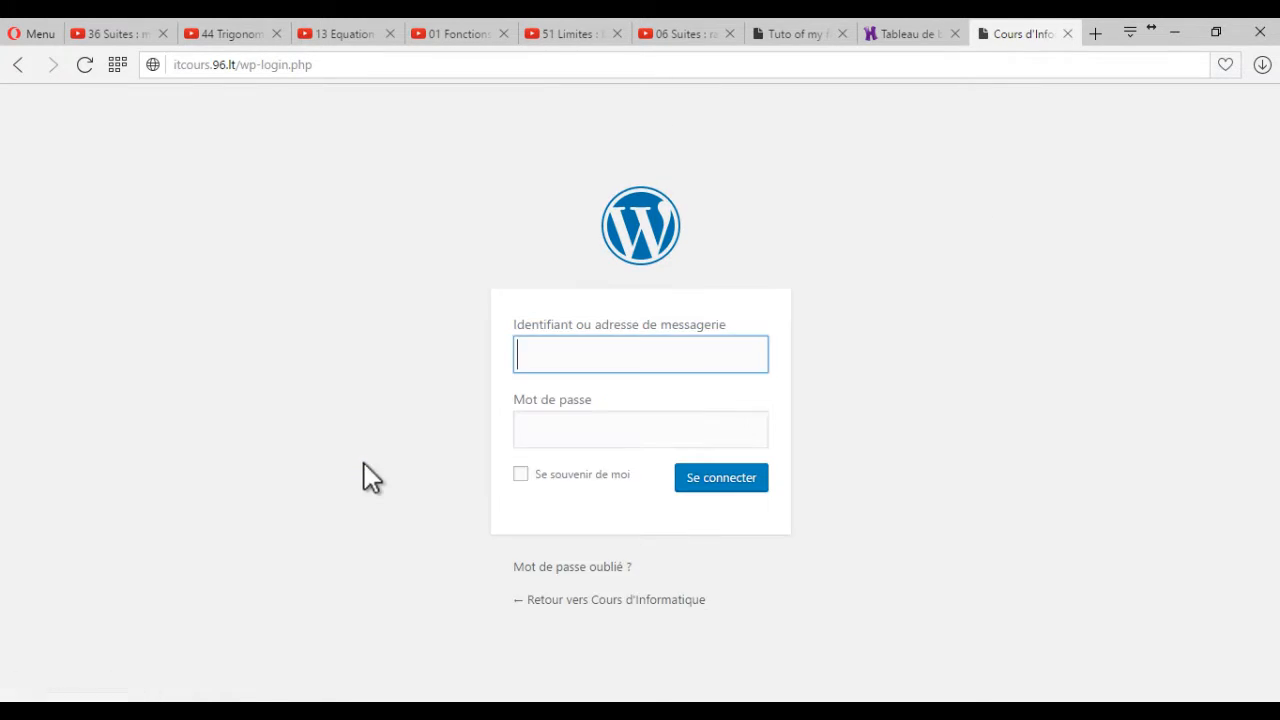
pyautogui.write('itcours')
pyautogui.press('Tab')
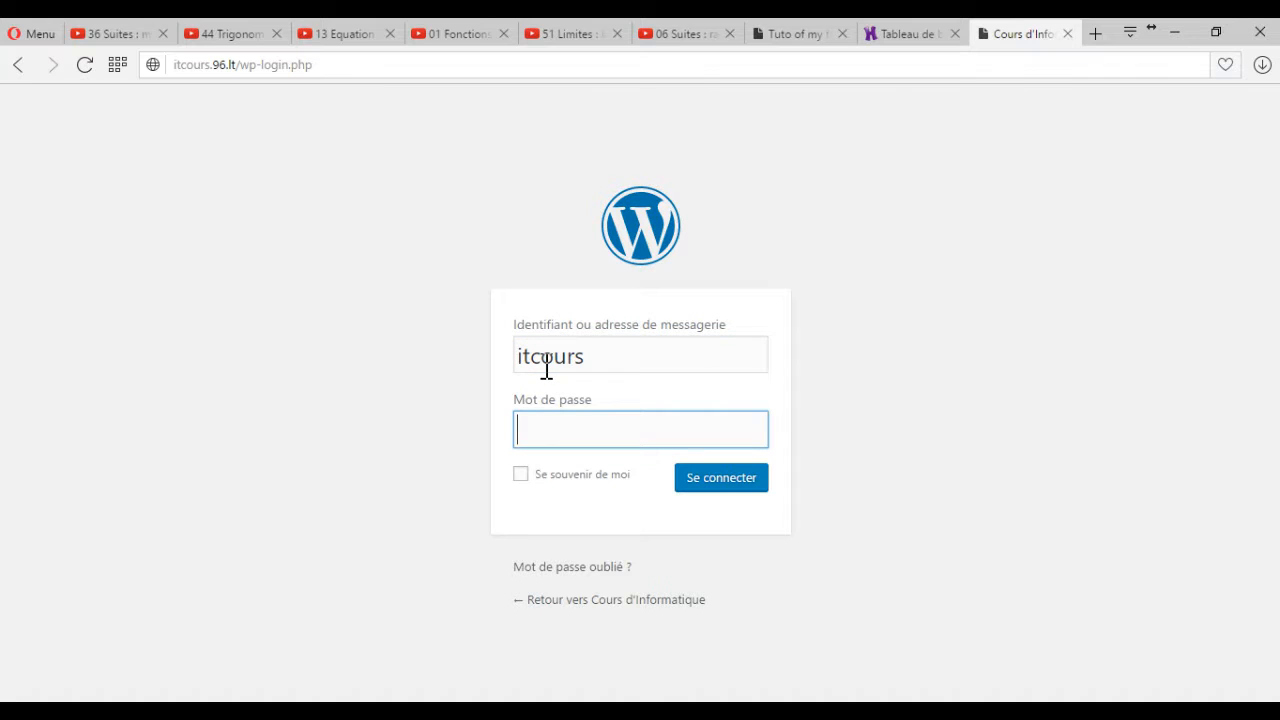
pyautogui.write('•••••••••••••')
pyautogui.press('Return')
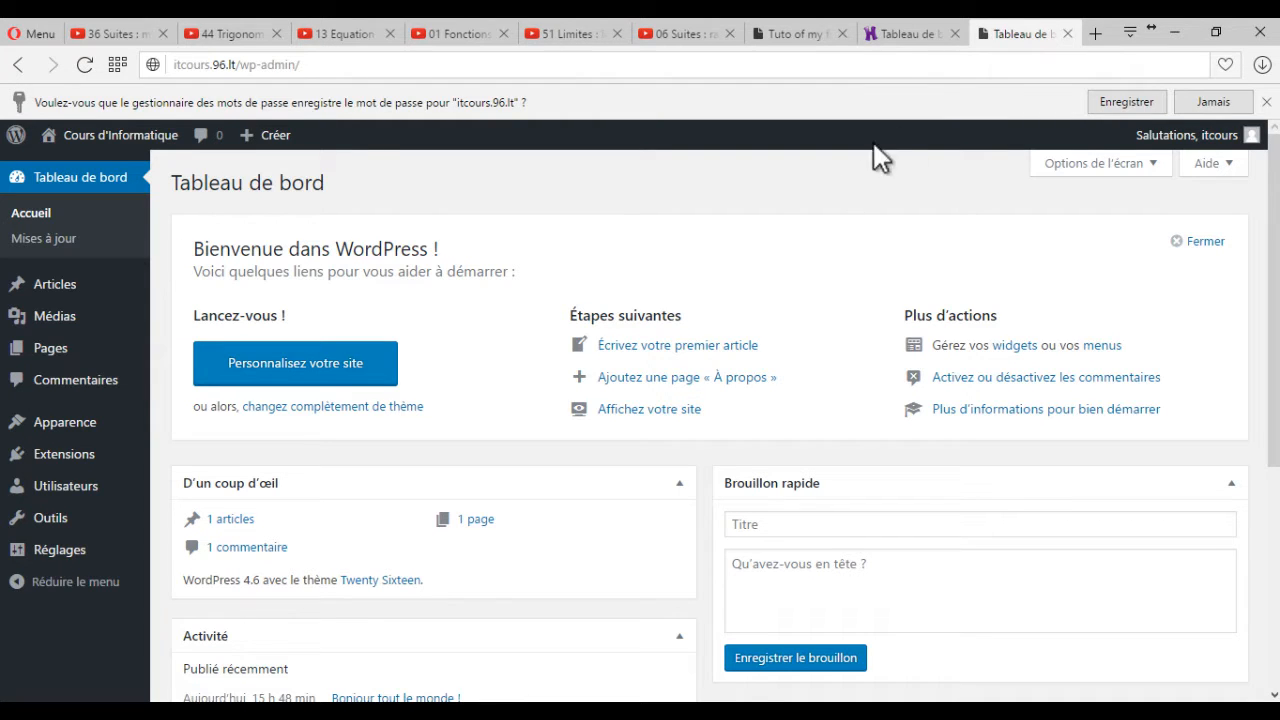
# Reload the Index of / tab to see the 'Bonjour tout le monde !' front page, then return to the dashboard.
pyautogui.click(907, 34)
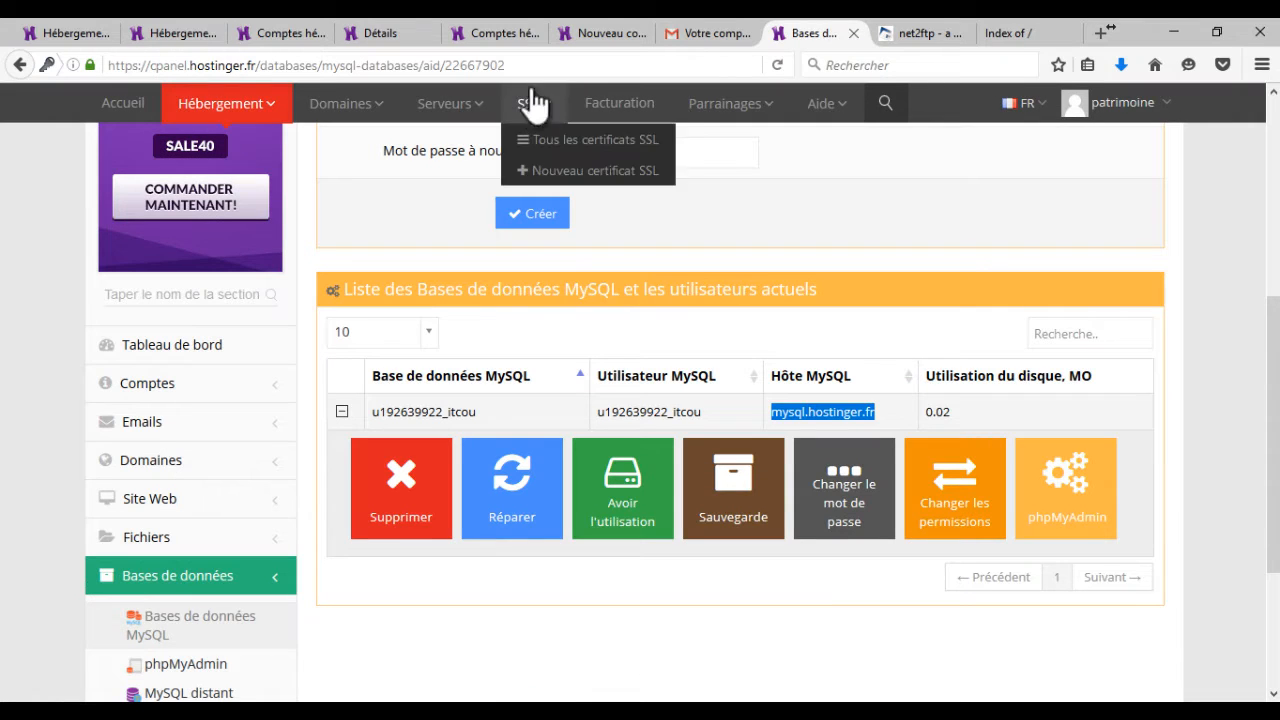
pyautogui.click(1025, 33)
pyautogui.click(580, 65)
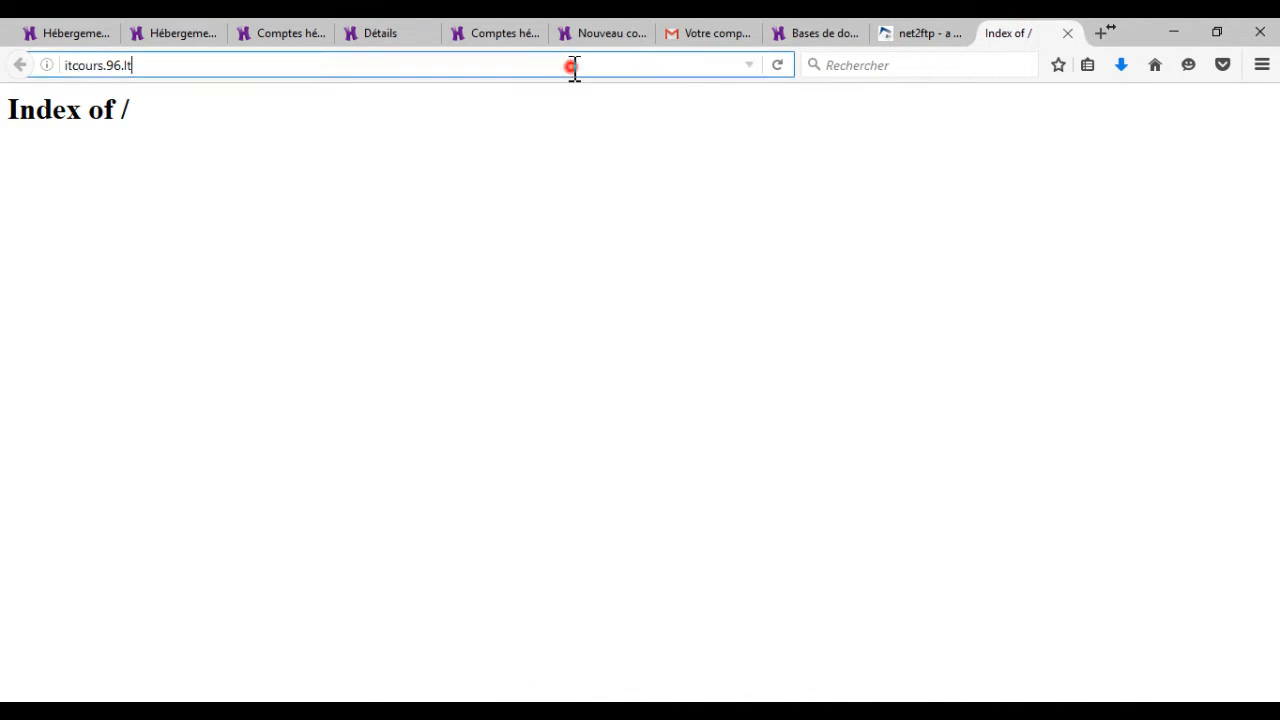
pyautogui.click(167, 110)
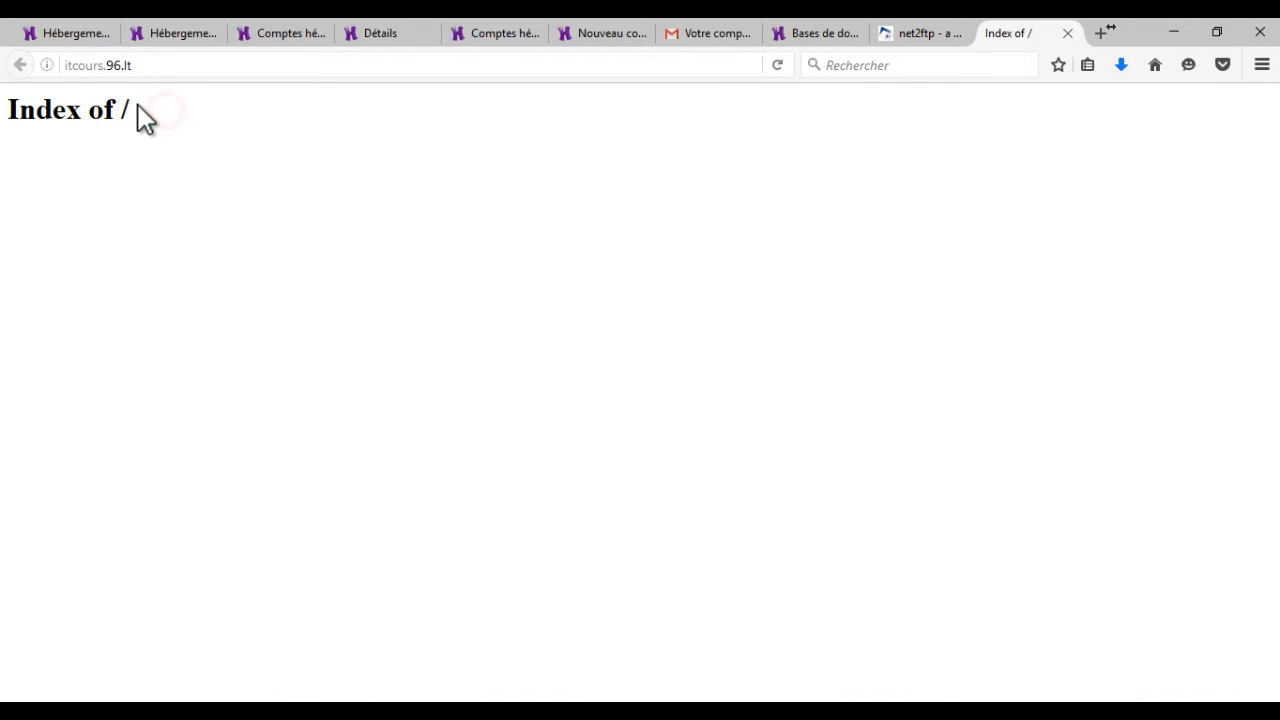
pyautogui.moveTo(137, 106); pyautogui.dragTo(18, 110)
pyautogui.click(128, 124)
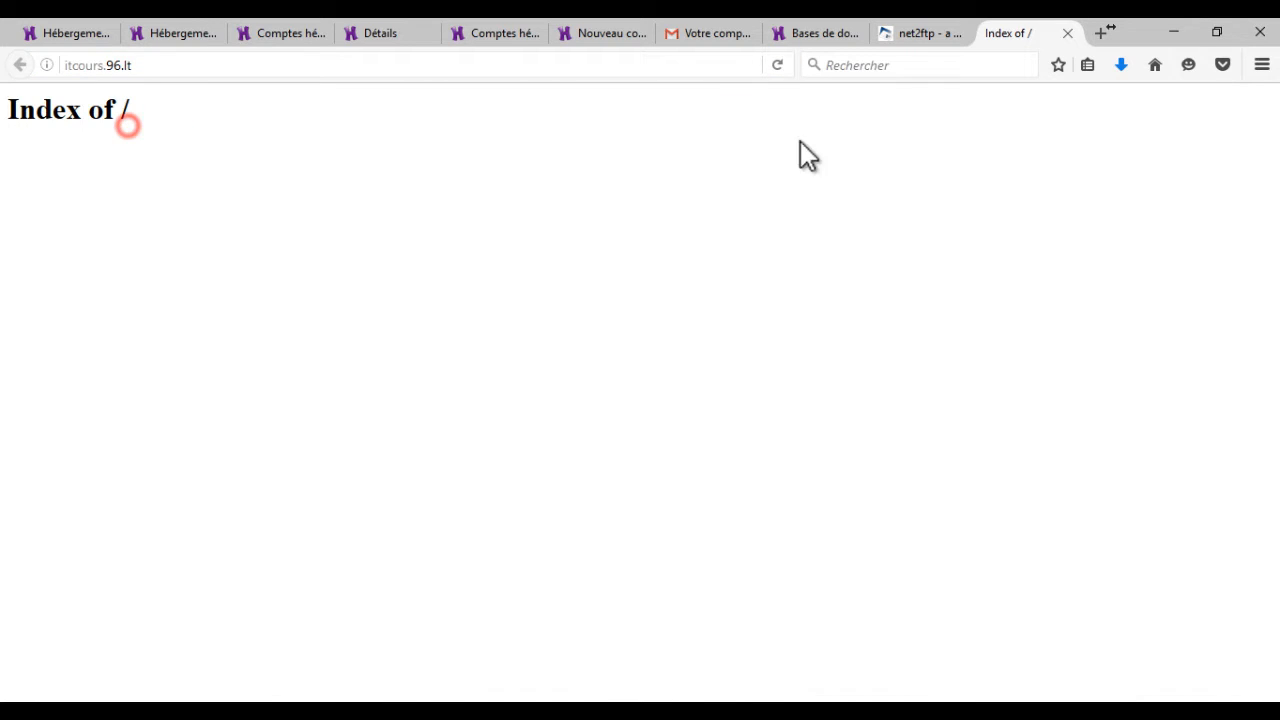
pyautogui.click(779, 67)
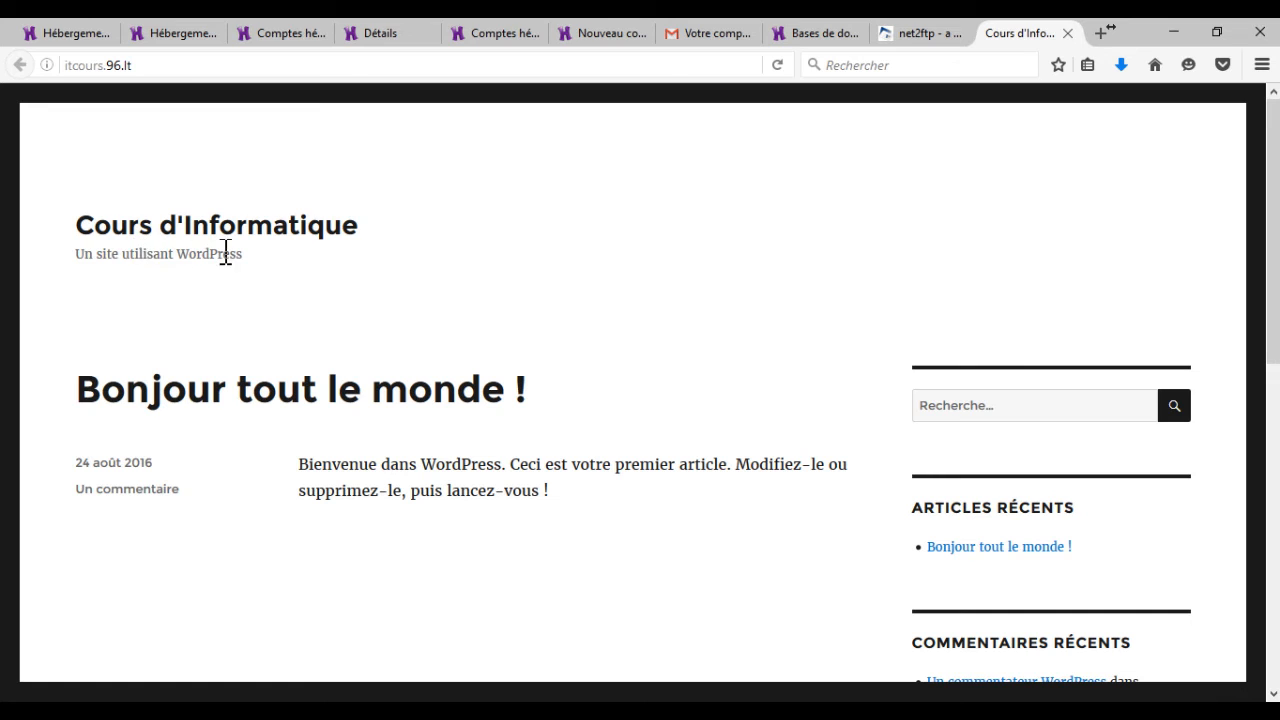
pyautogui.scroll(-5, 431, 307)
pyautogui.scroll(5, 431, 307)
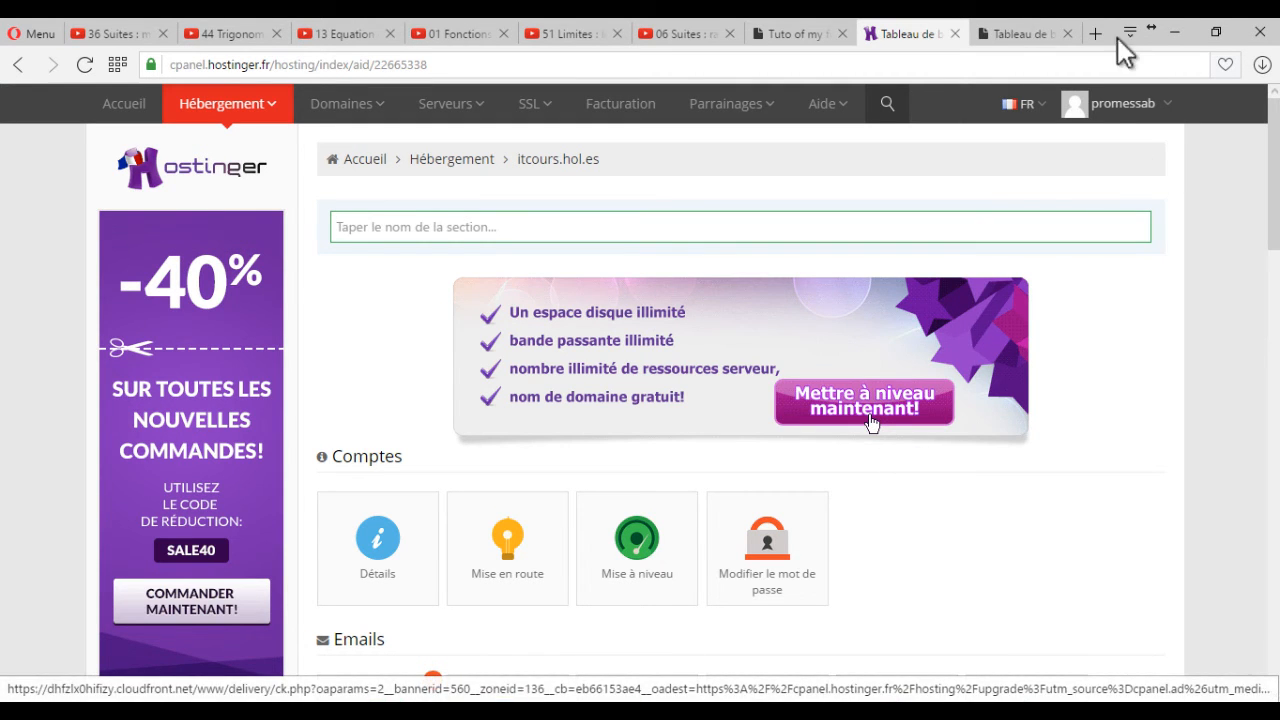
pyautogui.click(1018, 34)
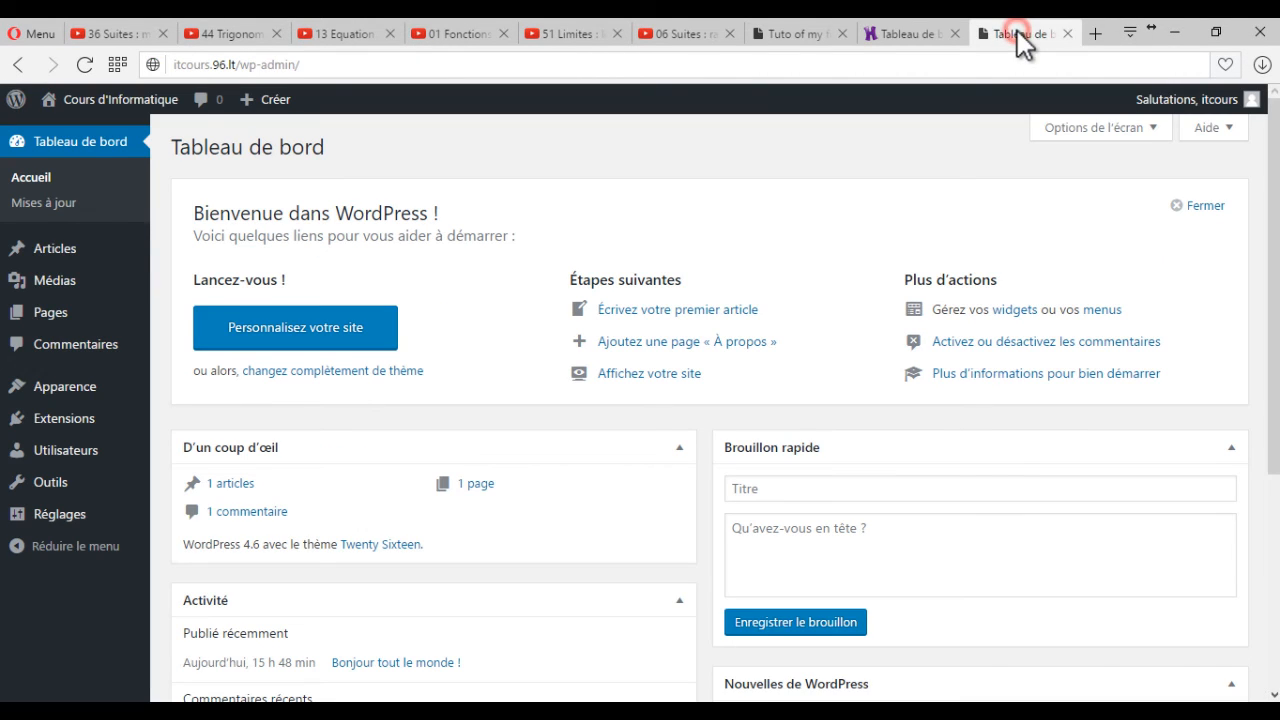